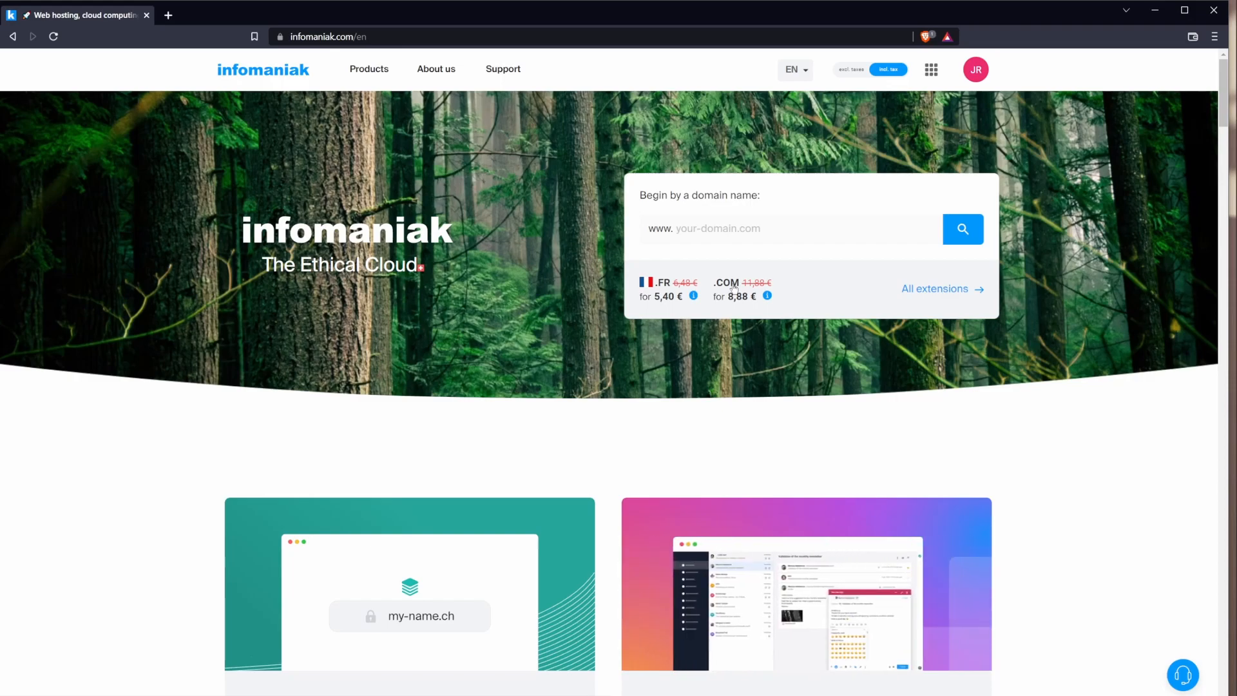
Step: Search the Infomaniak shop for pirackerie.com; it is available at 7,40 € for one year
click(703, 227)
text(pirackerie.com)
double_click(695, 220)
key(Return)
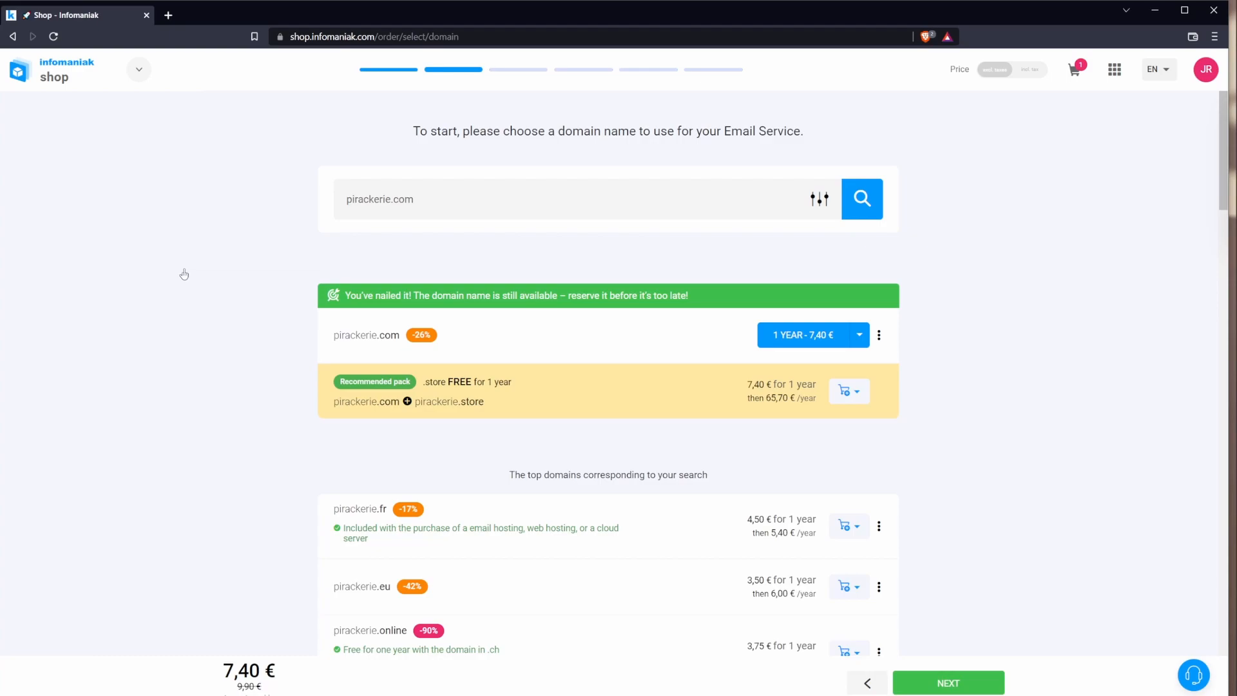
Step: Proceed with the available pirackerie.com domain
double_click(397, 196)
click(268, 447)
click(970, 685)
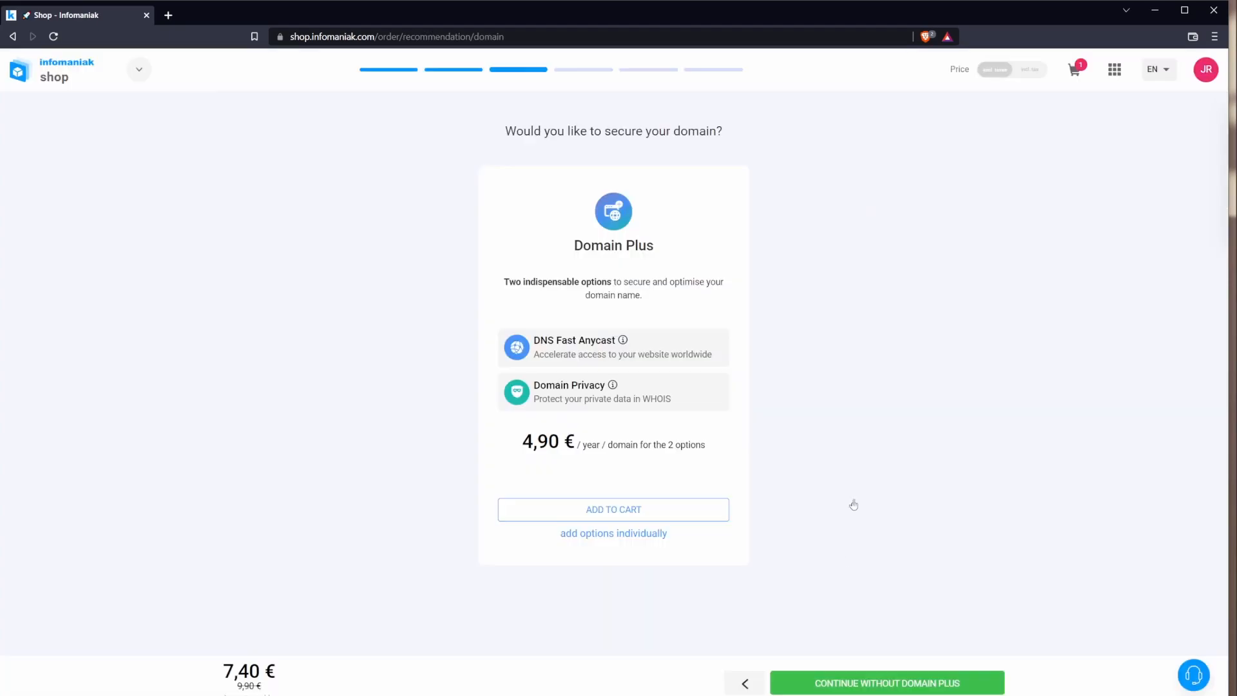
Step: Decline the Domain Plus options, such as DNS Fast Anycast
drag(534, 341, 754, 348)
click(826, 352)
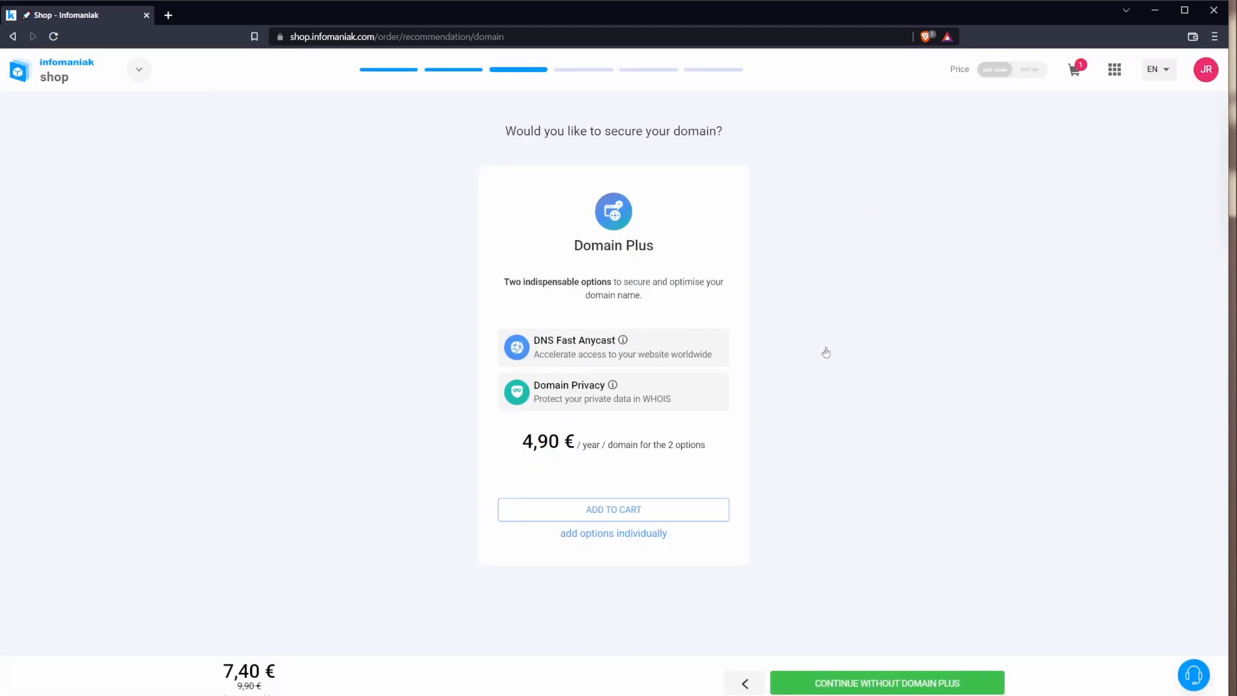
right_click(589, 259)
click(556, 267)
click(910, 681)
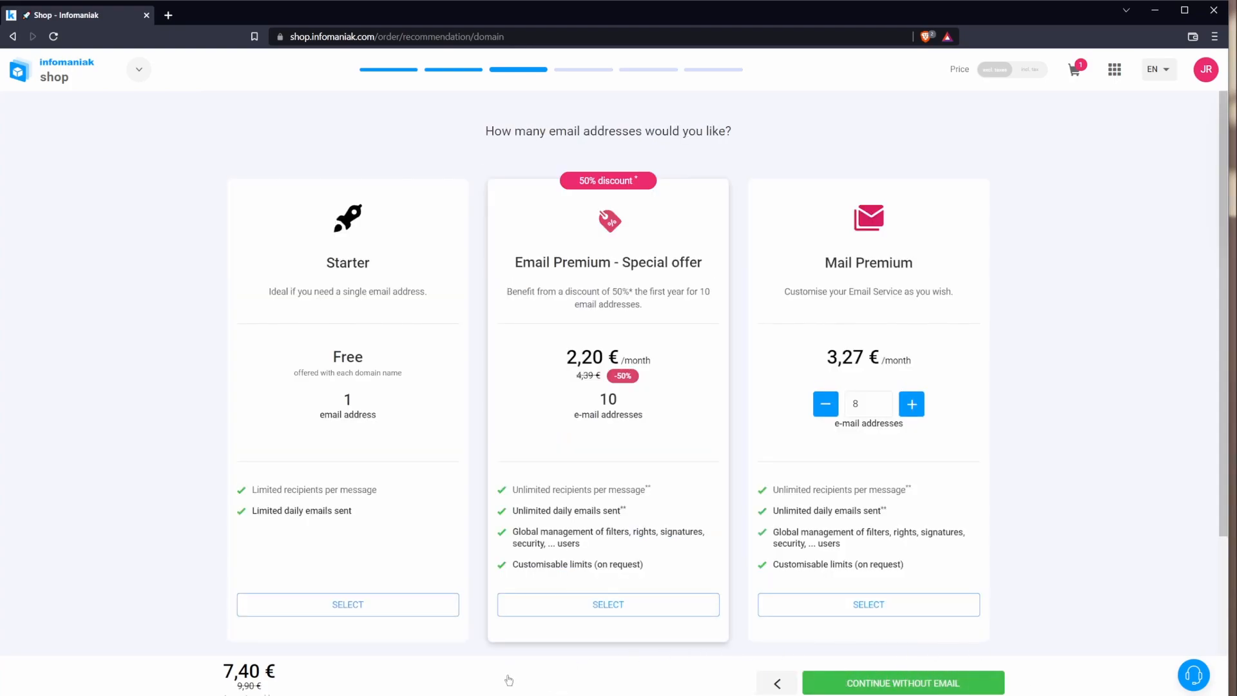
Step: Skip the extra email address plans
drag(578, 132, 687, 129)
click(314, 365)
click(903, 683)
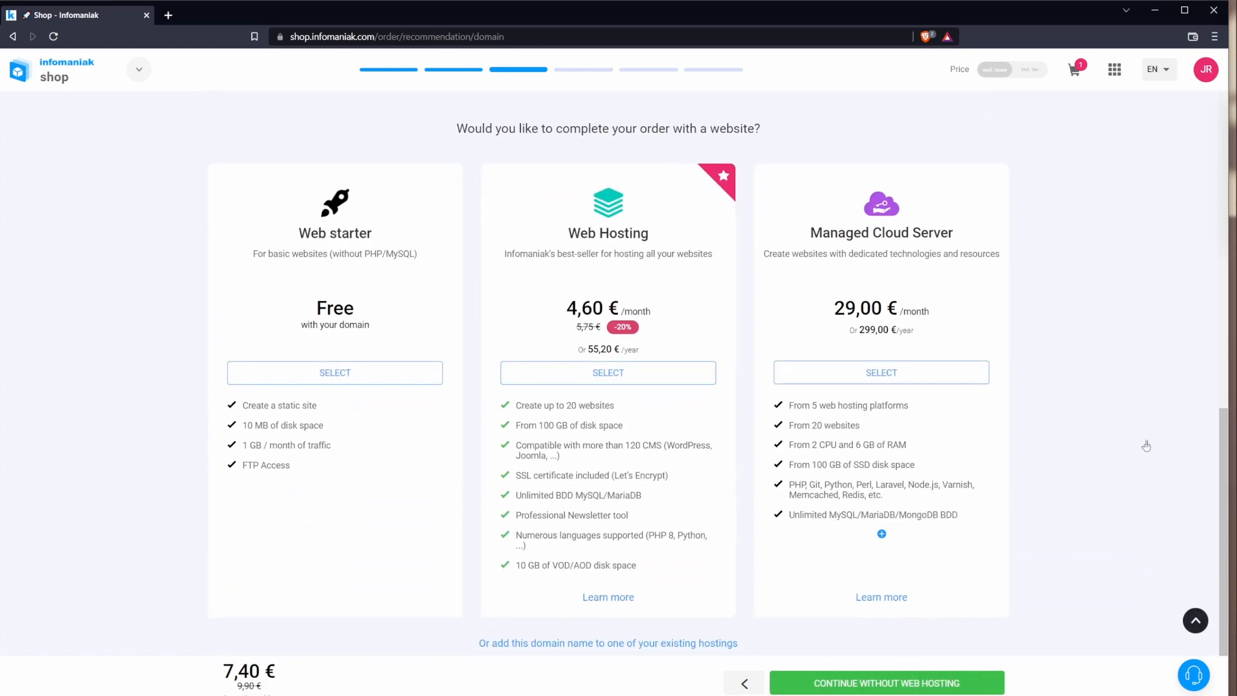
Step: Compare the Web starter, Web Hosting (4,60 €/month) and Managed Cloud Server offers, then decline web hosting
drag(553, 128, 670, 131)
click(1031, 217)
drag(252, 248, 346, 493)
click(538, 205)
drag(838, 308, 604, 312)
click(612, 320)
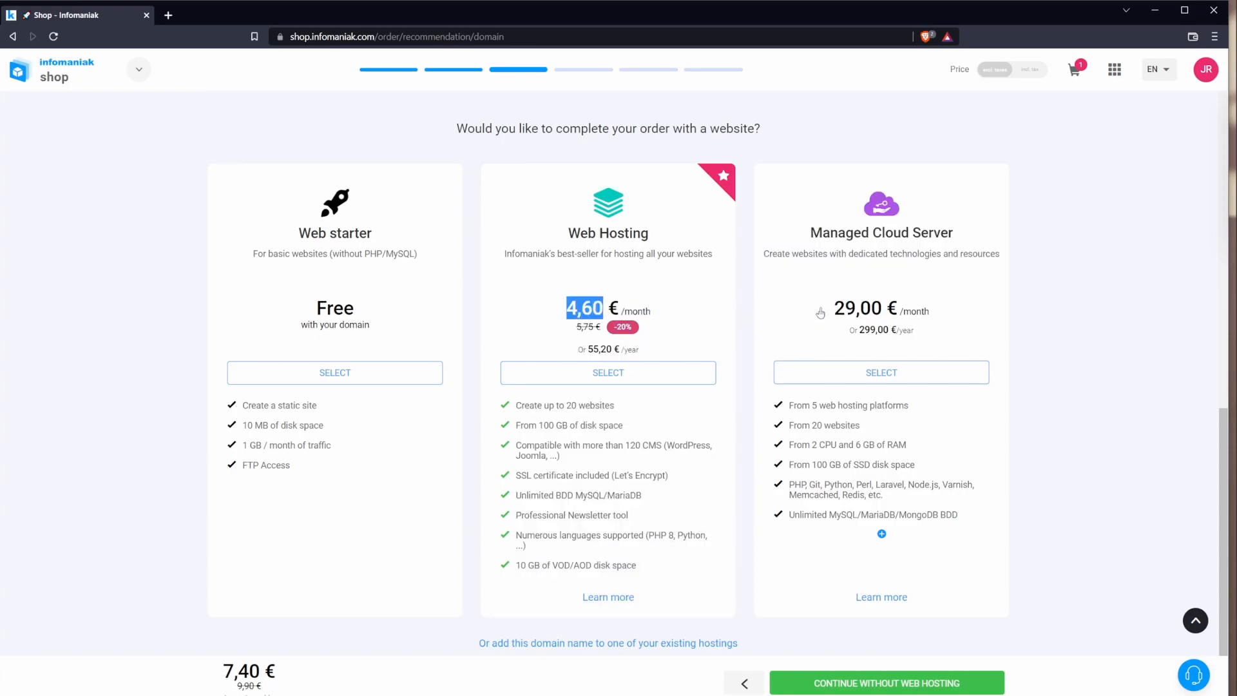
drag(845, 308, 883, 309)
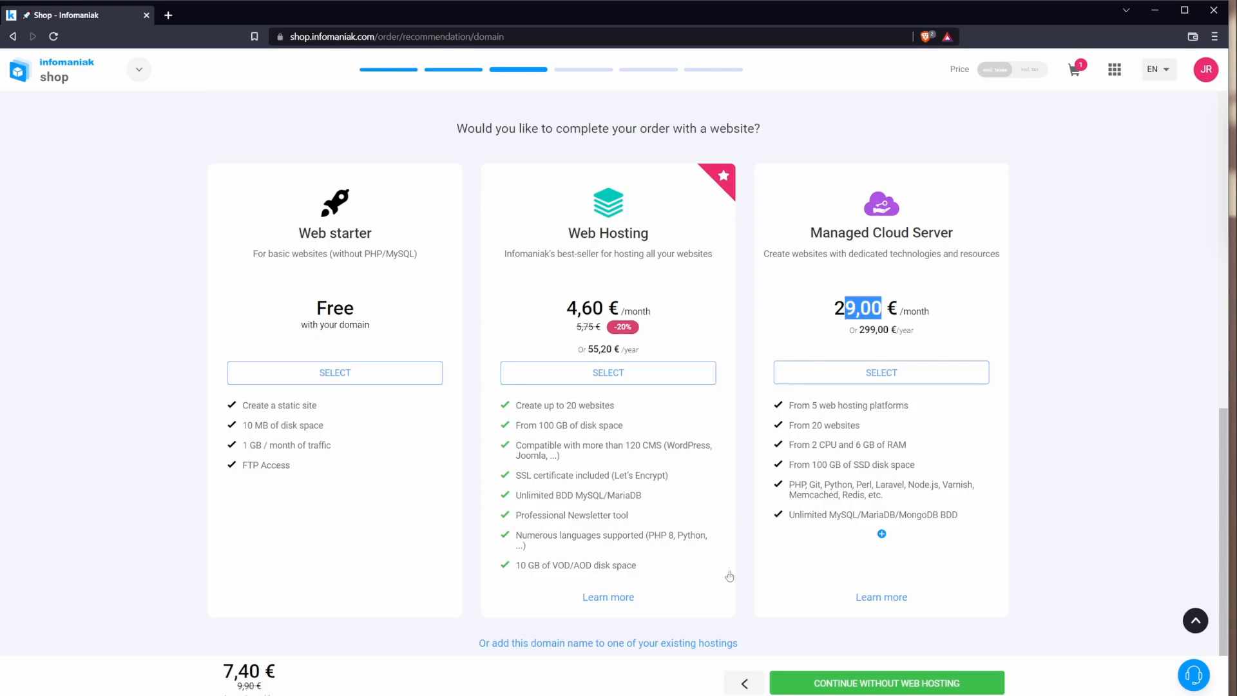
drag(745, 598, 755, 490)
click(759, 472)
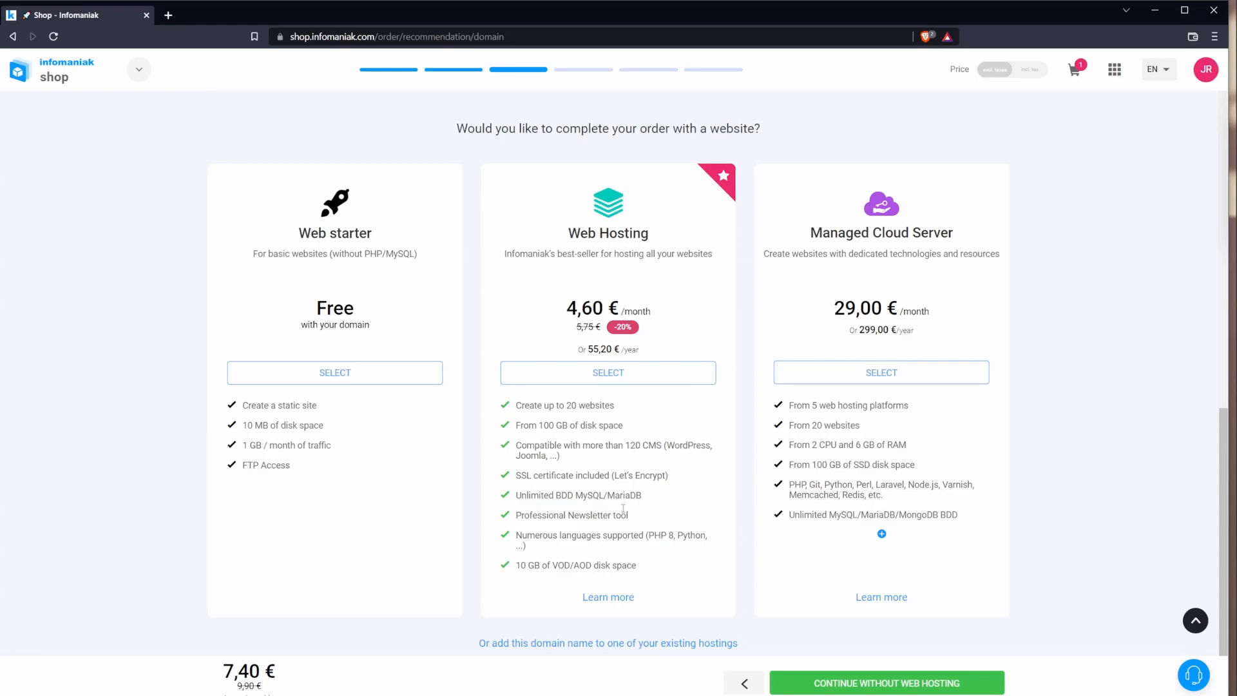
click(649, 380)
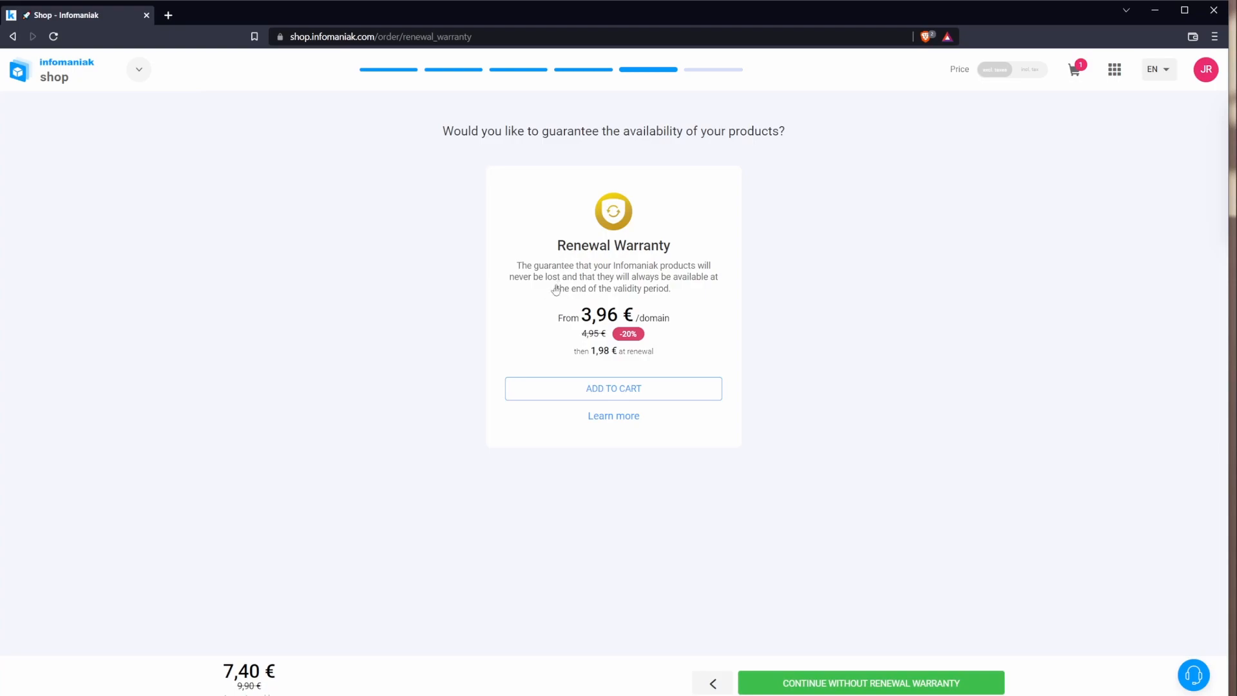
Step: Decline the renewal warranty and pay for the 7,40 € domain order
click(839, 683)
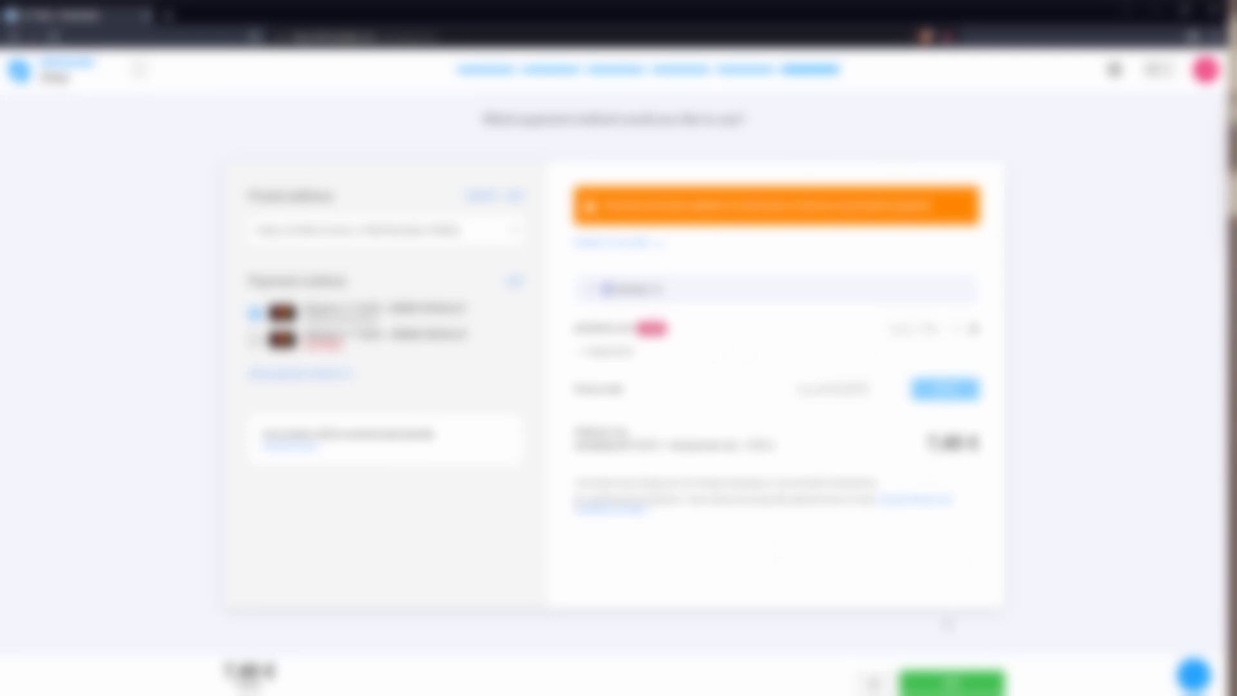
click(948, 683)
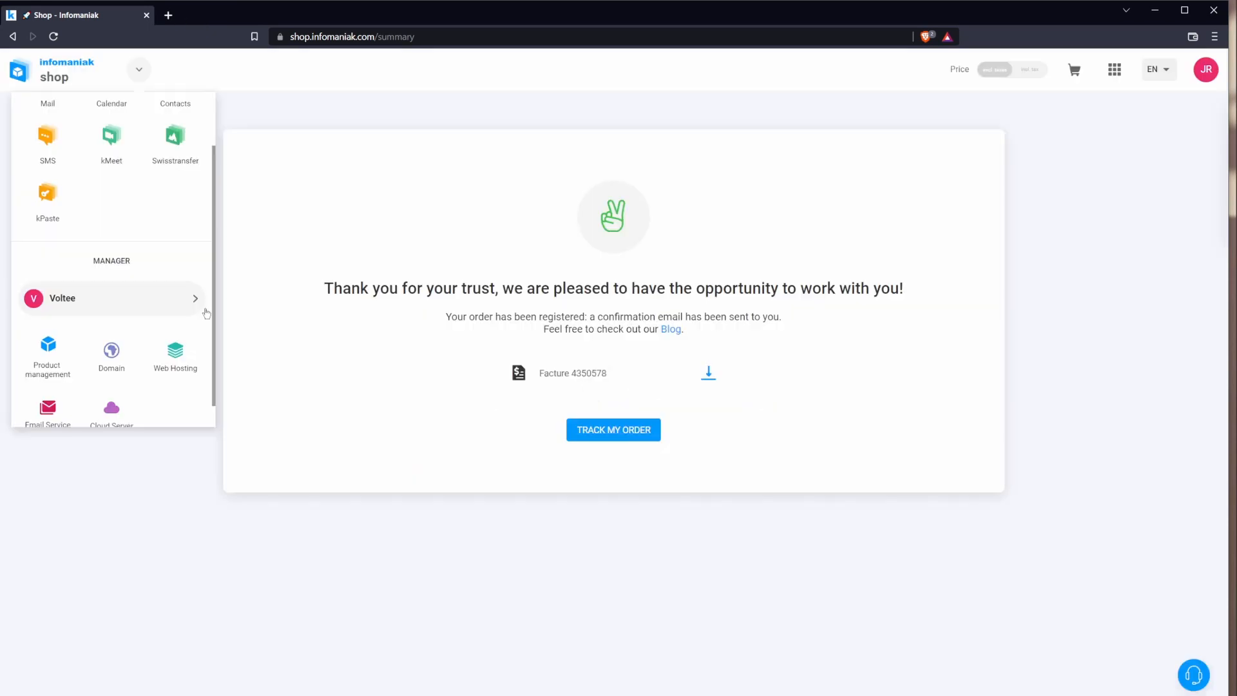
Step: Go to Manager's Web Hosting area and open the Voltee - Ecole Web Business cloud hosting
click(1115, 69)
scroll(1103, 273, down, 1)
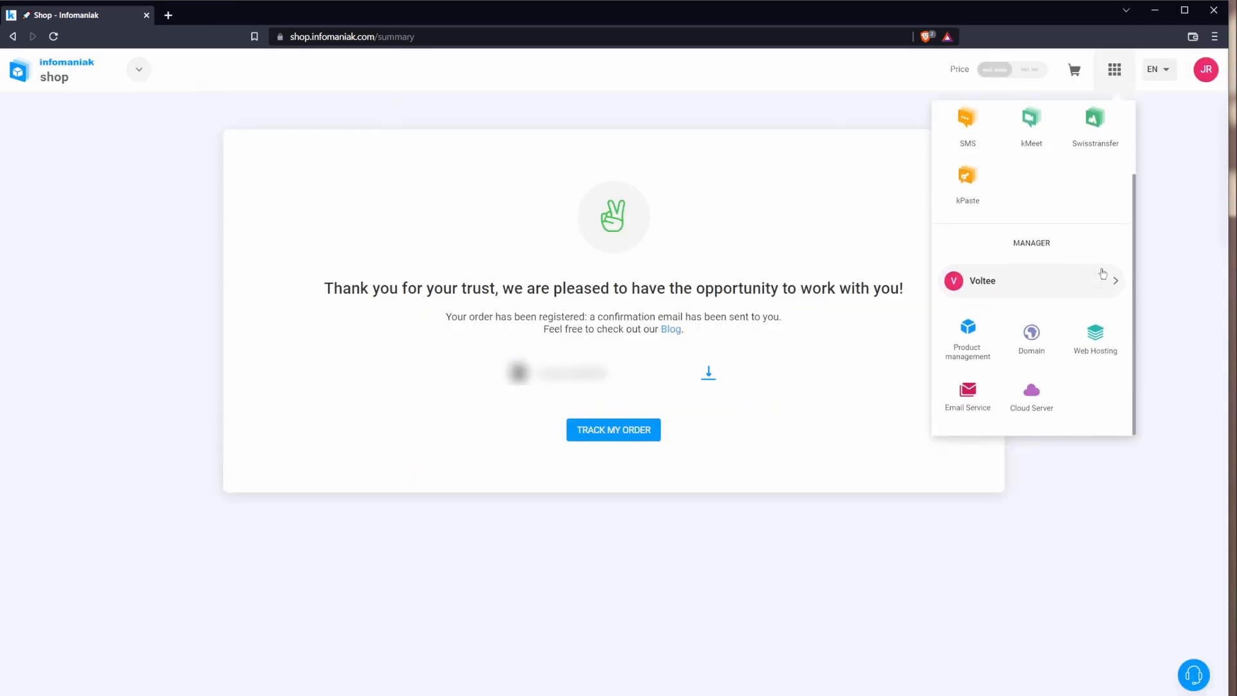
click(1094, 363)
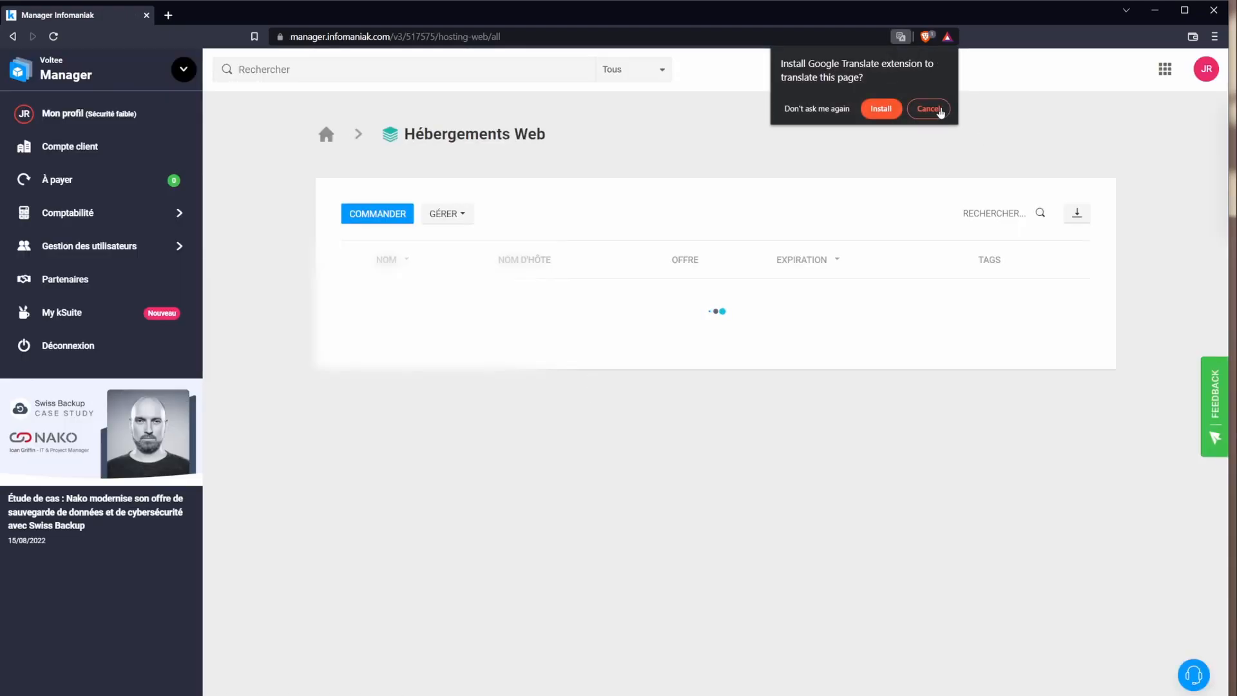
click(801, 591)
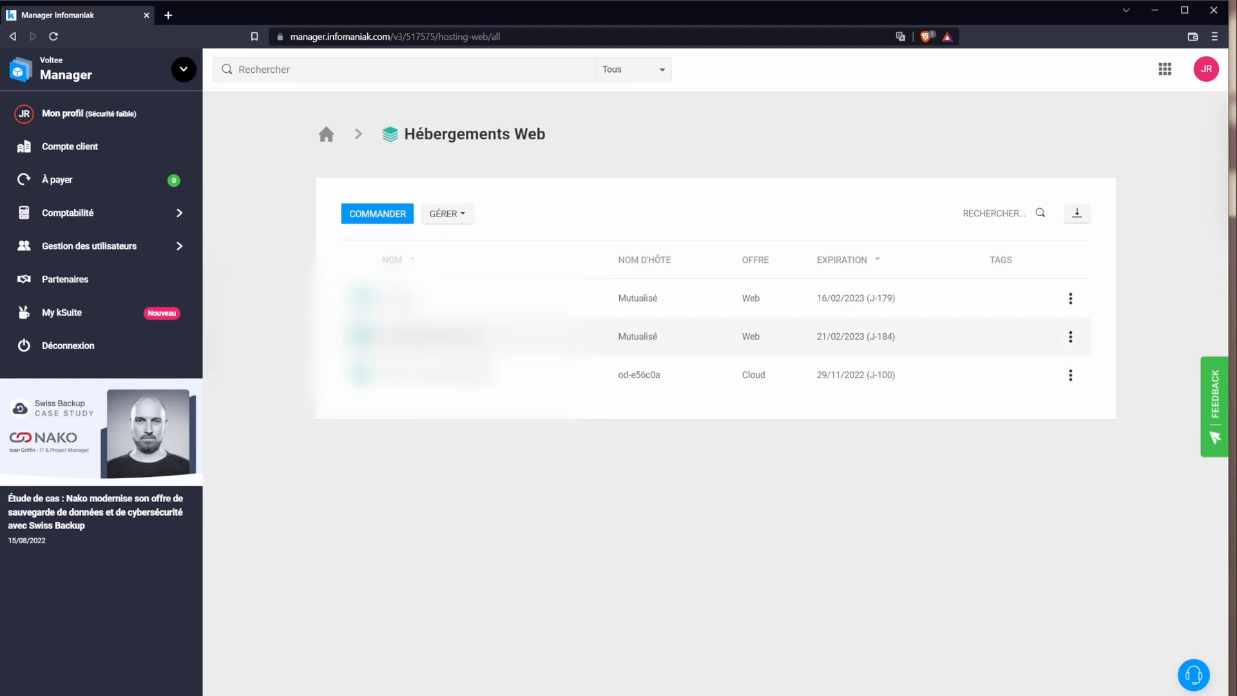
click(457, 385)
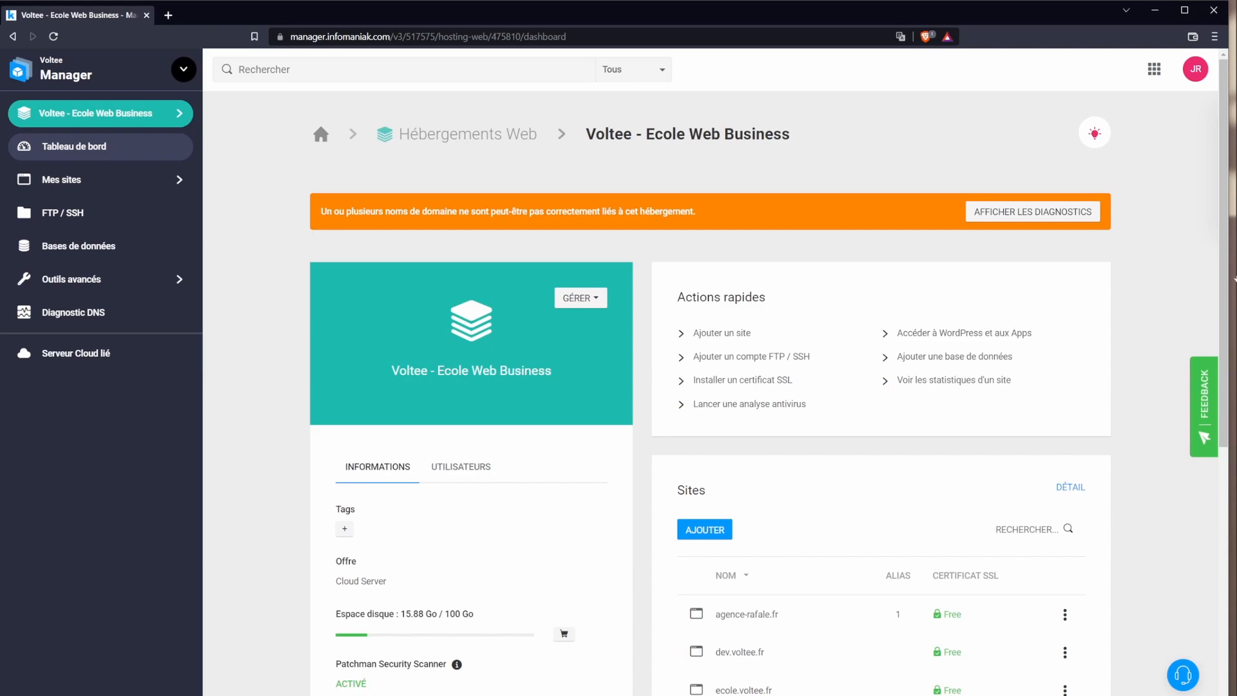
Step: Begin adding a new site from the hosting dashboard's Sites panel
mouse_move(1222, 198)
mouse_down()
mouse_move(1226, 232)
mouse_move(1225, 197)
mouse_up()
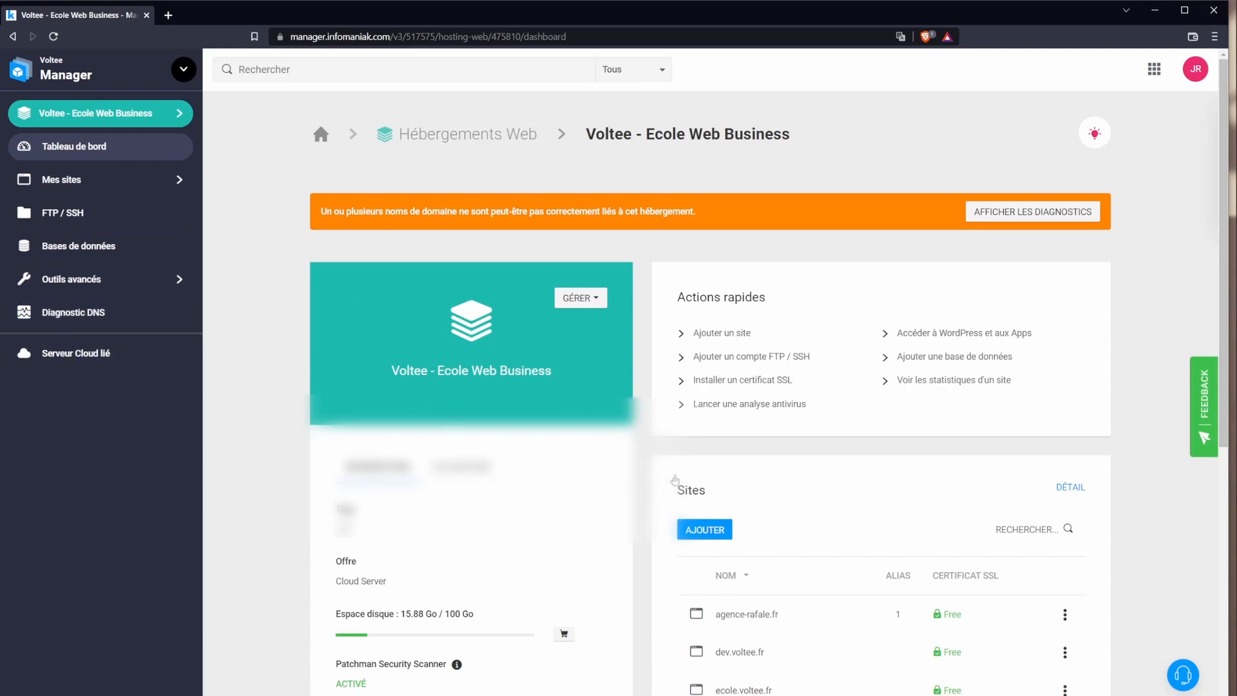
click(707, 529)
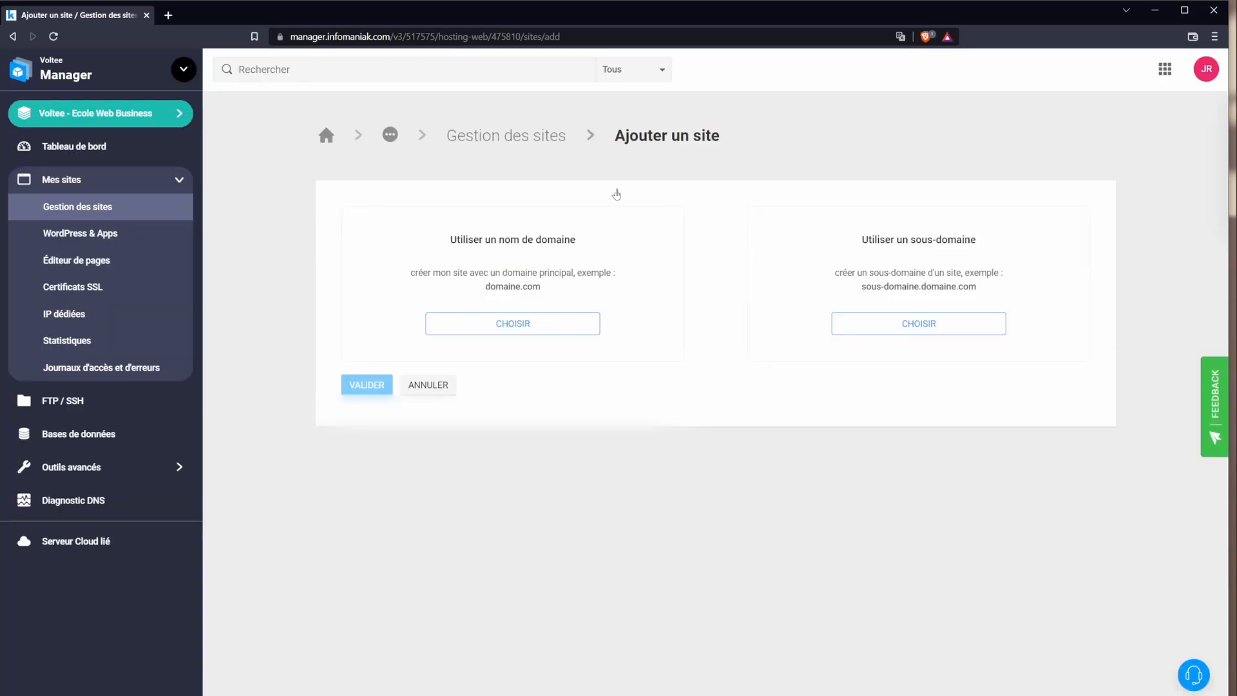
Step: Create a site on the hosting that uses the domain name pirhack.com
click(515, 324)
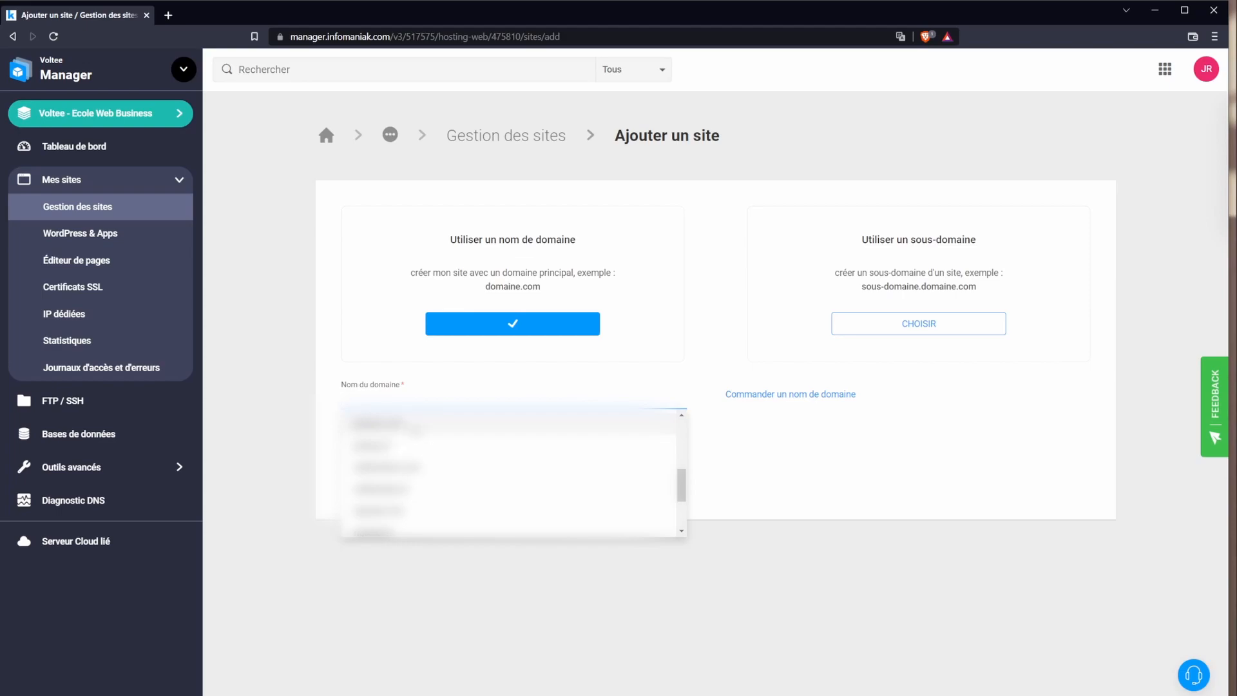
click(415, 430)
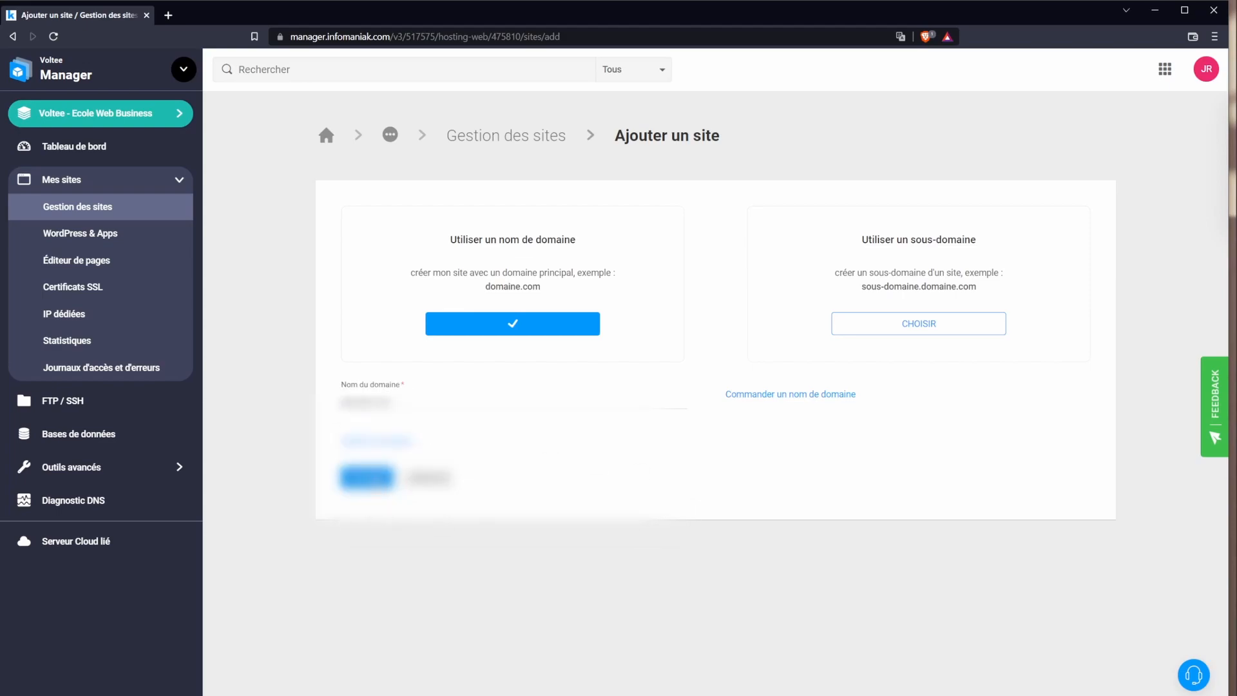
click(365, 479)
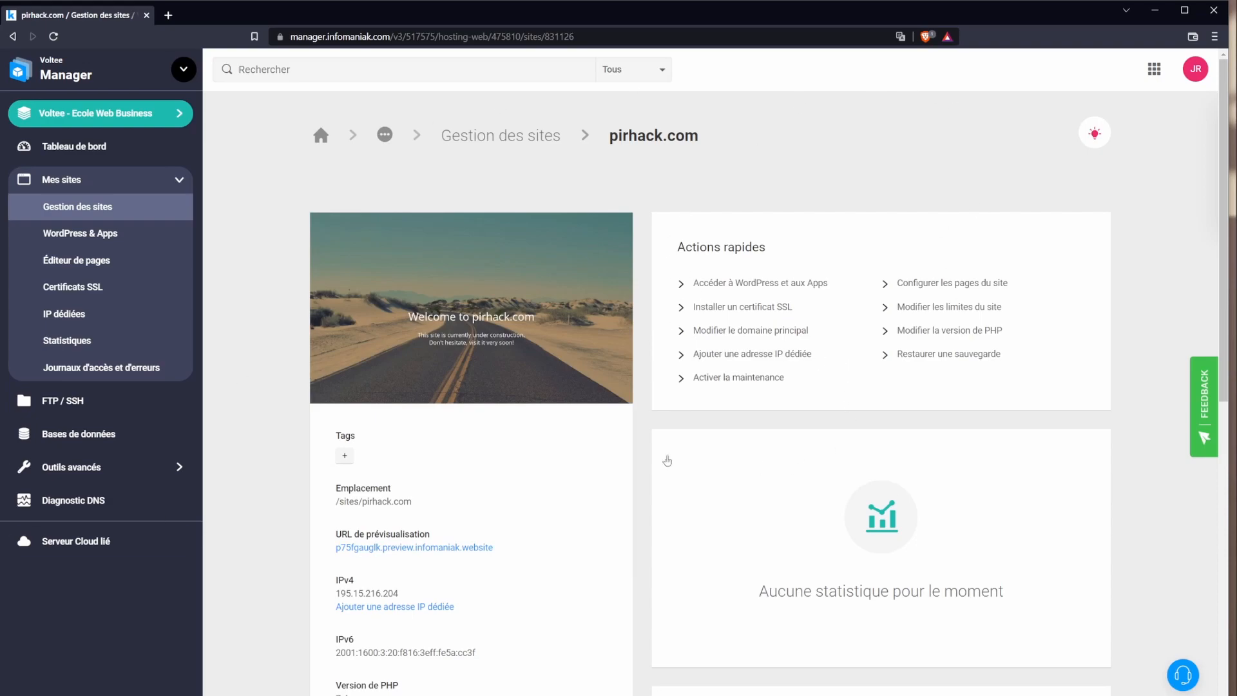
mouse_move(359, 502)
mouse_down()
mouse_move(424, 508)
mouse_move(359, 503)
mouse_up()
click(423, 506)
key(ctrl+c)
key(ctrl+t)
key(ctrl+v)
key(Return)
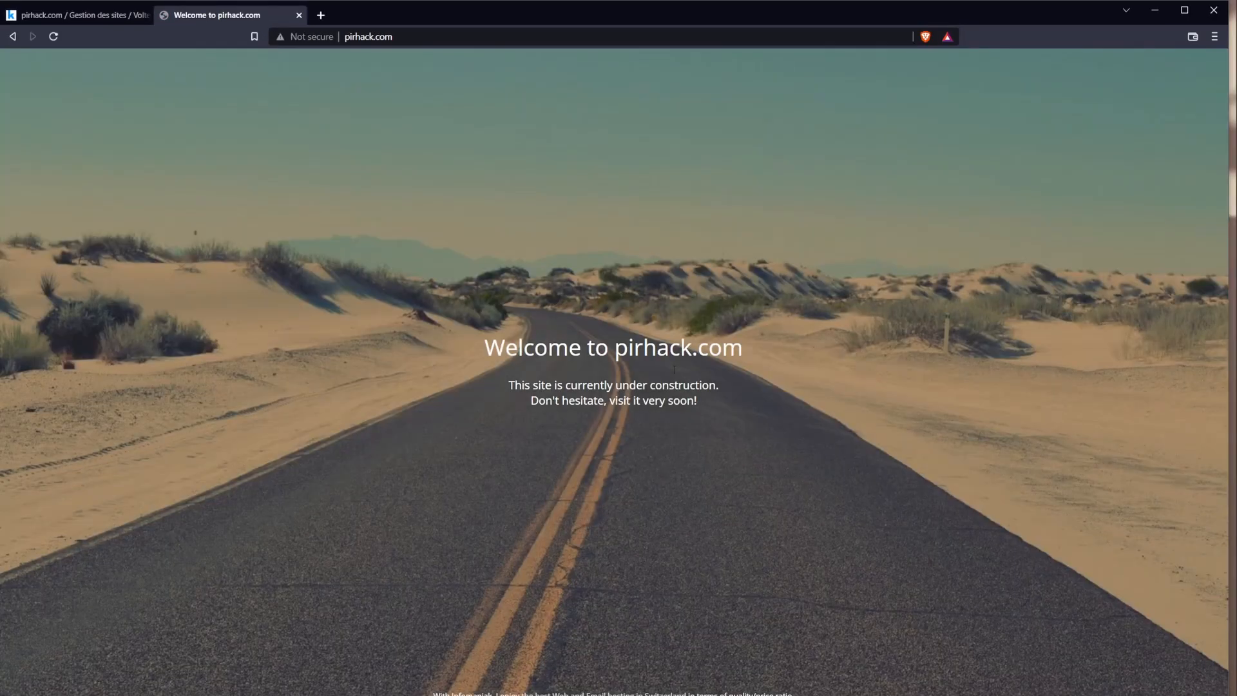
drag(588, 349, 638, 458)
click(638, 458)
middle_click(198, 14)
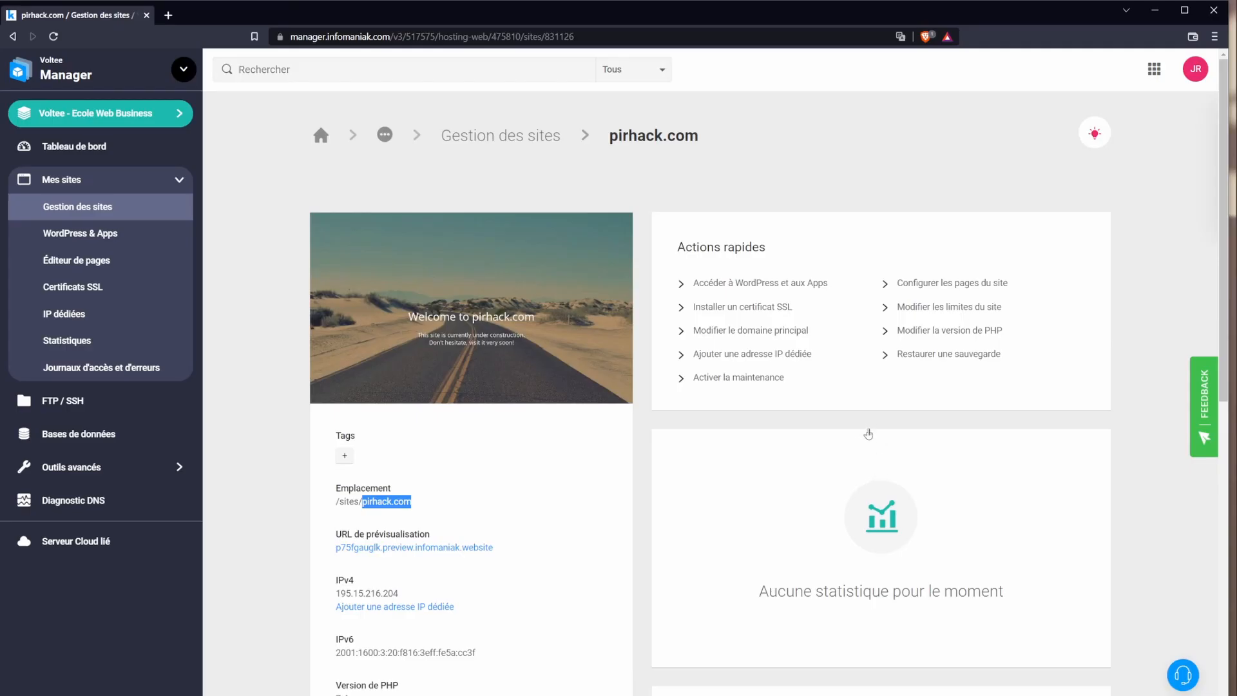
scroll(687, 597, down, 1)
scroll(688, 596, down, 3)
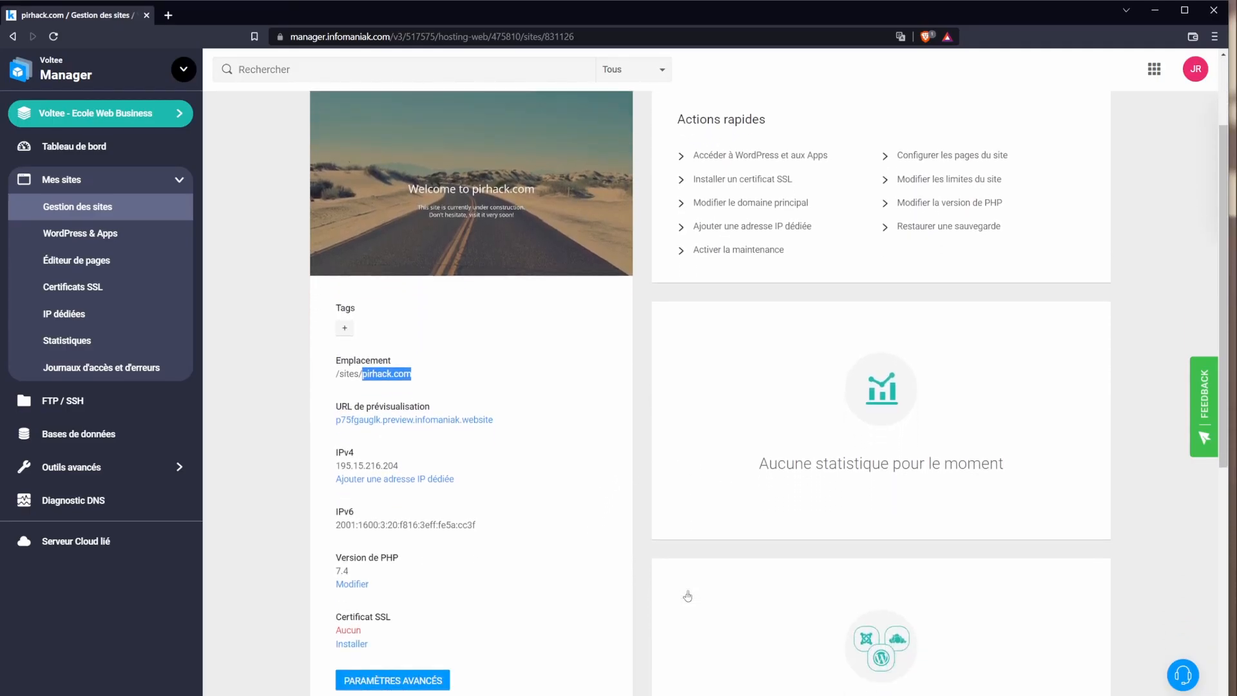
scroll(674, 606, down, 2)
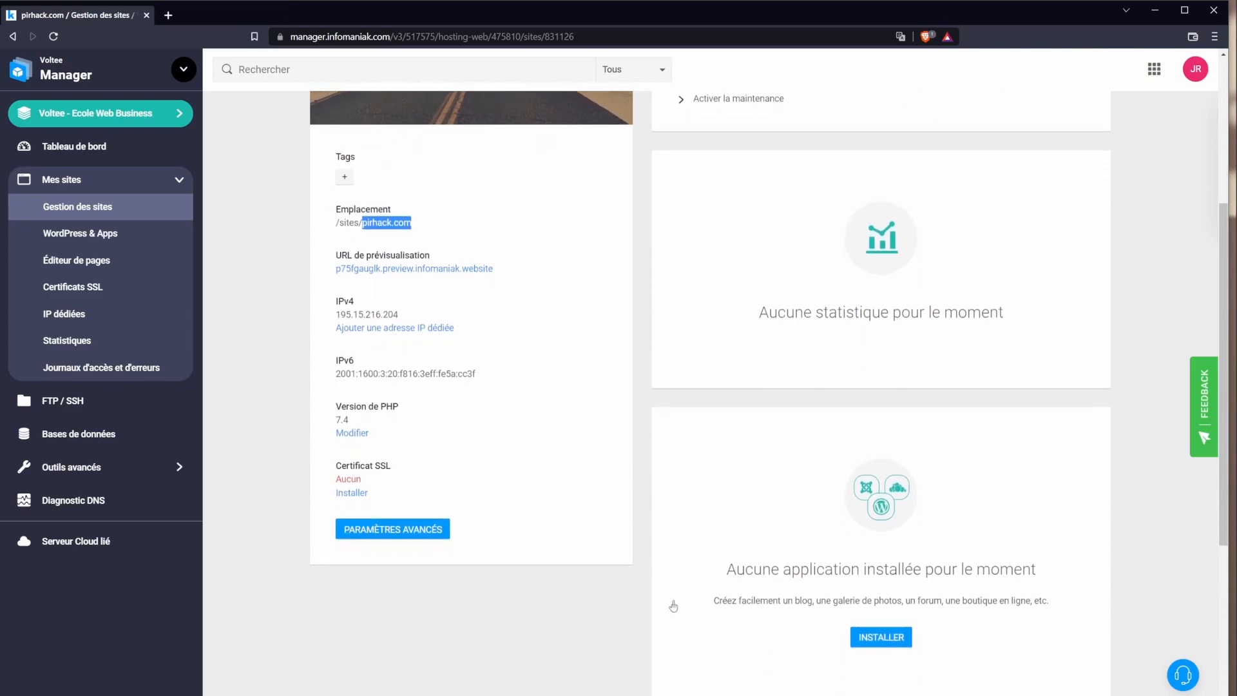
scroll(485, 123, up, 5)
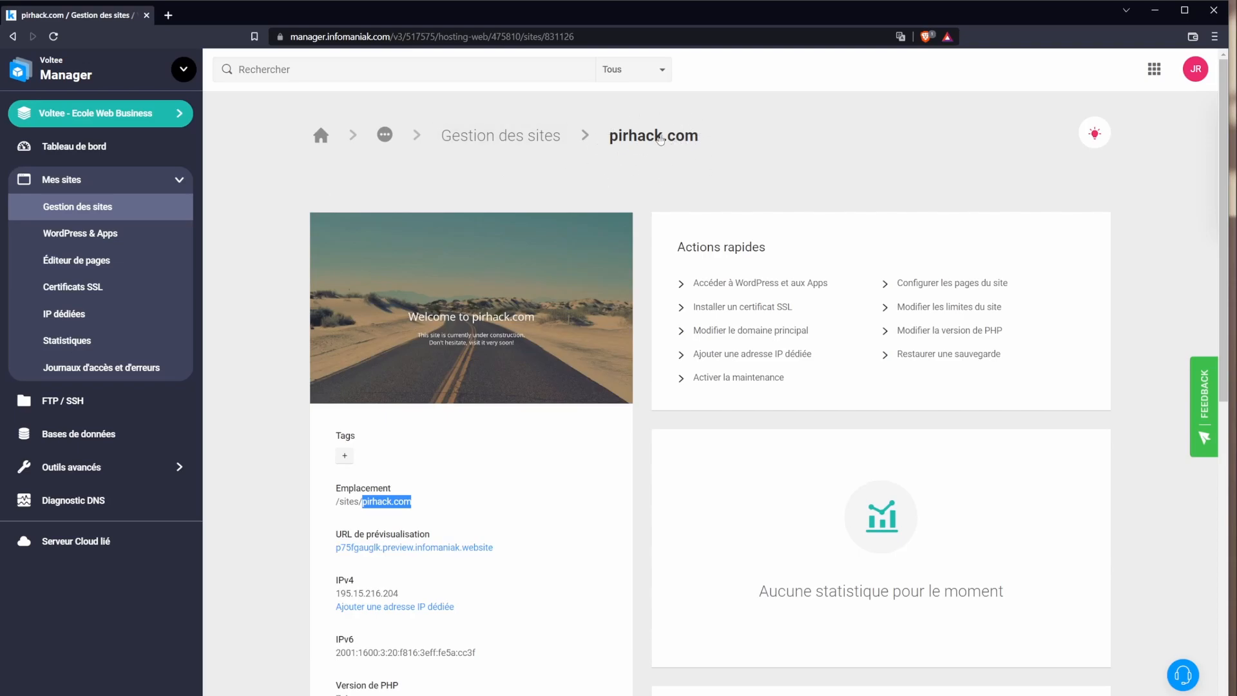
drag(716, 170, 646, 192)
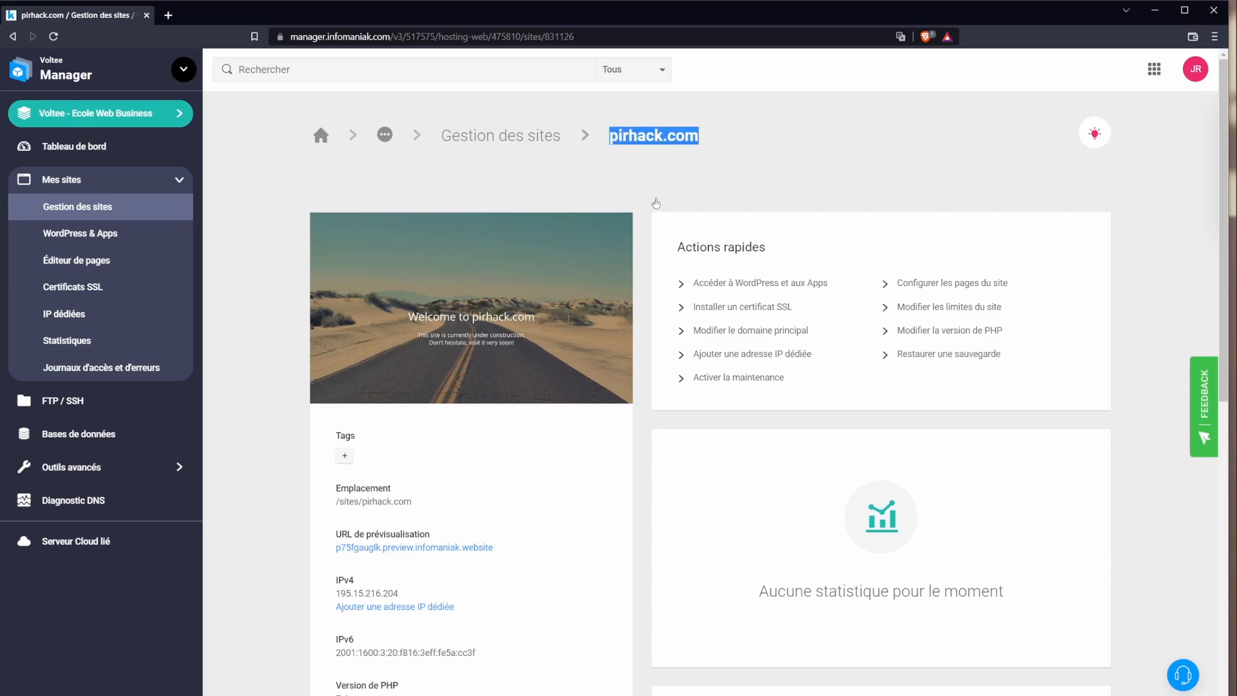
scroll(680, 413, down, 7)
scroll(679, 413, down, 3)
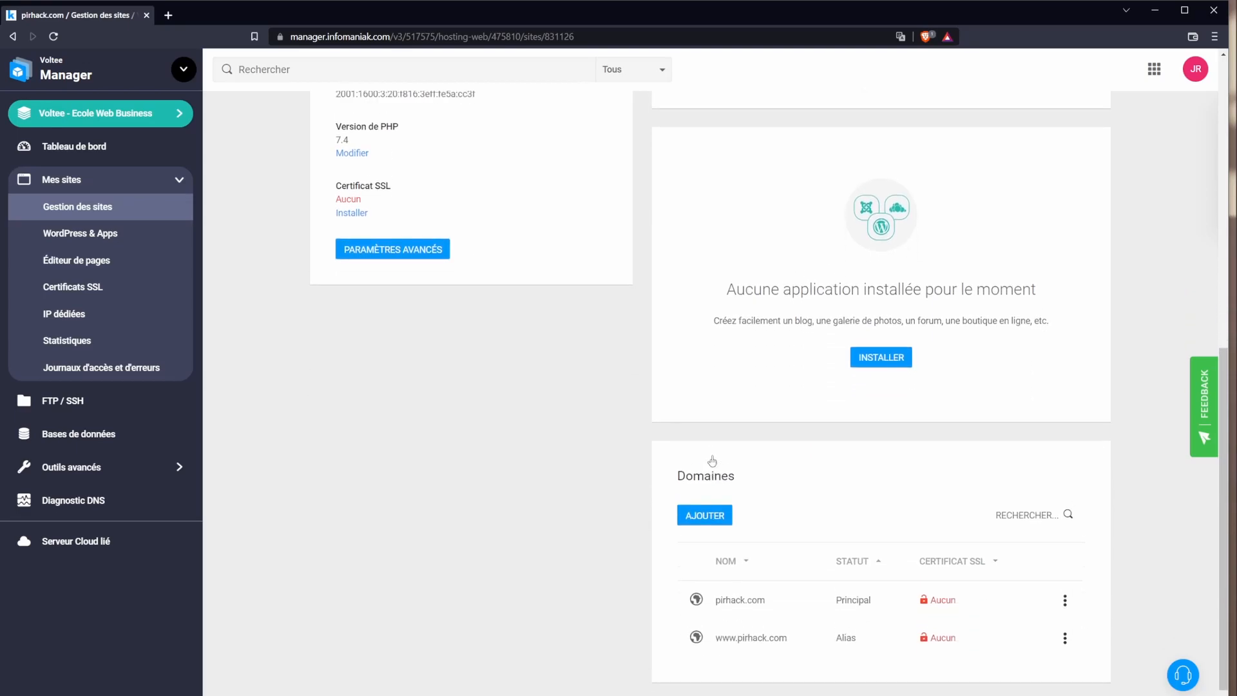
scroll(709, 547, up, 4)
scroll(361, 395, up, 1)
scroll(355, 393, up, 2)
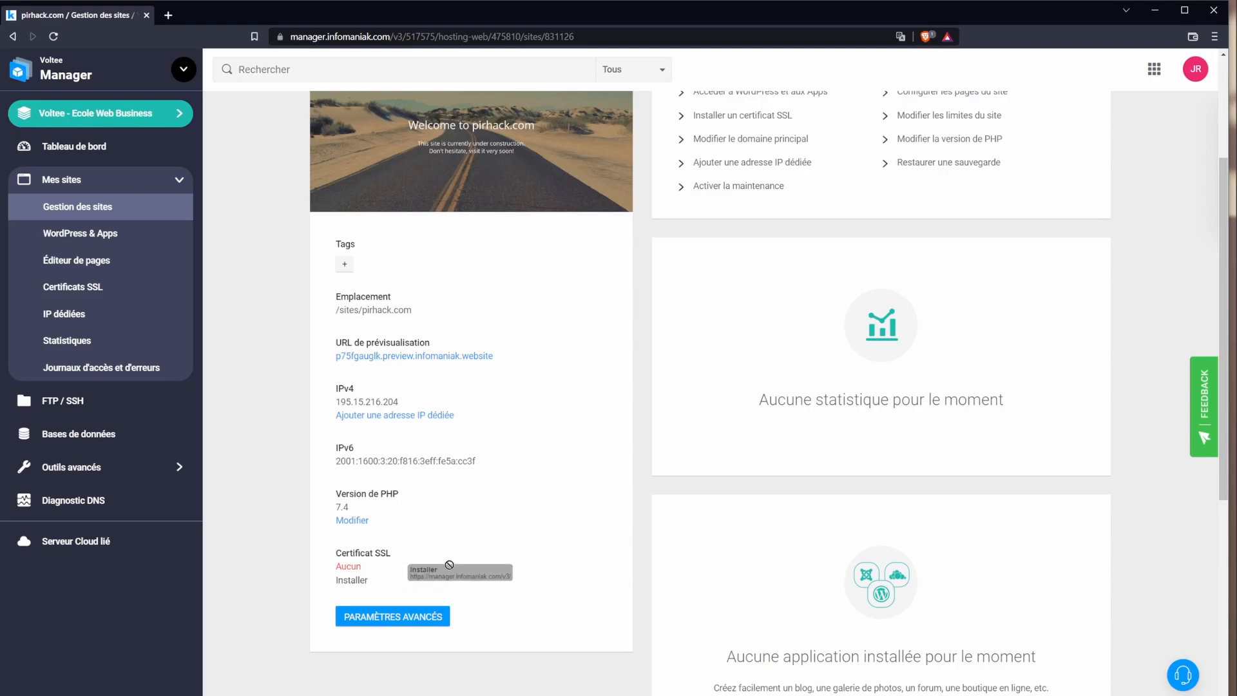
click(422, 358)
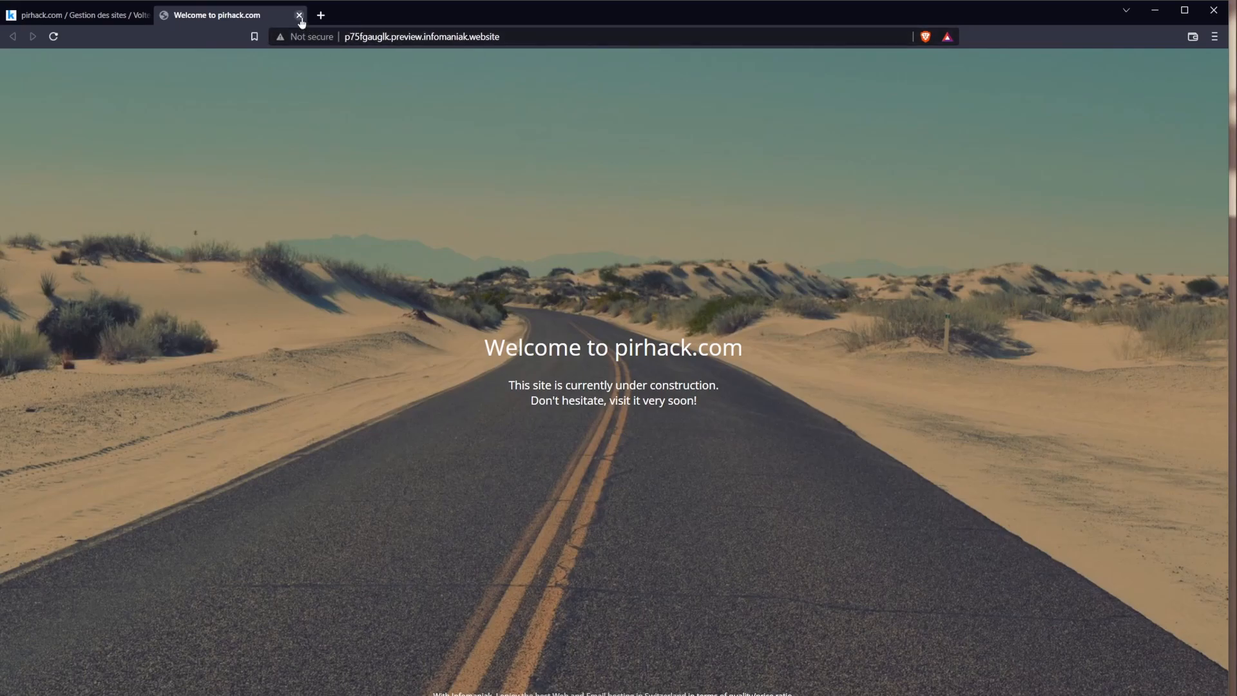
click(300, 14)
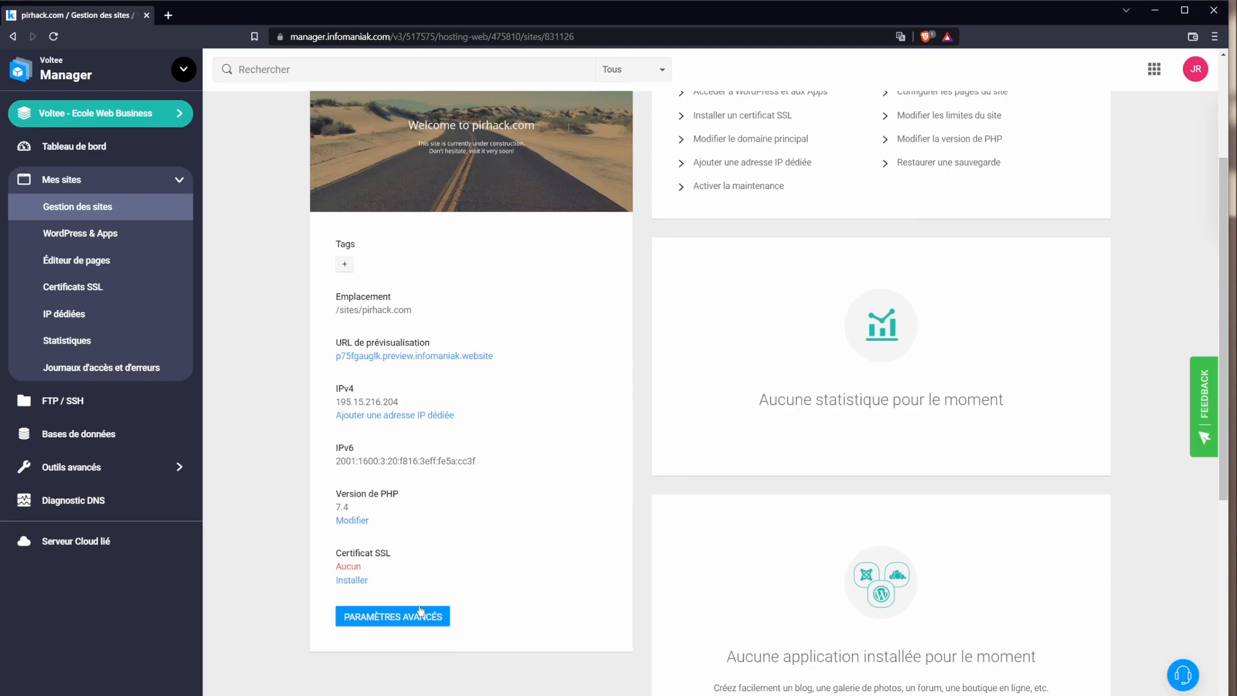
click(349, 584)
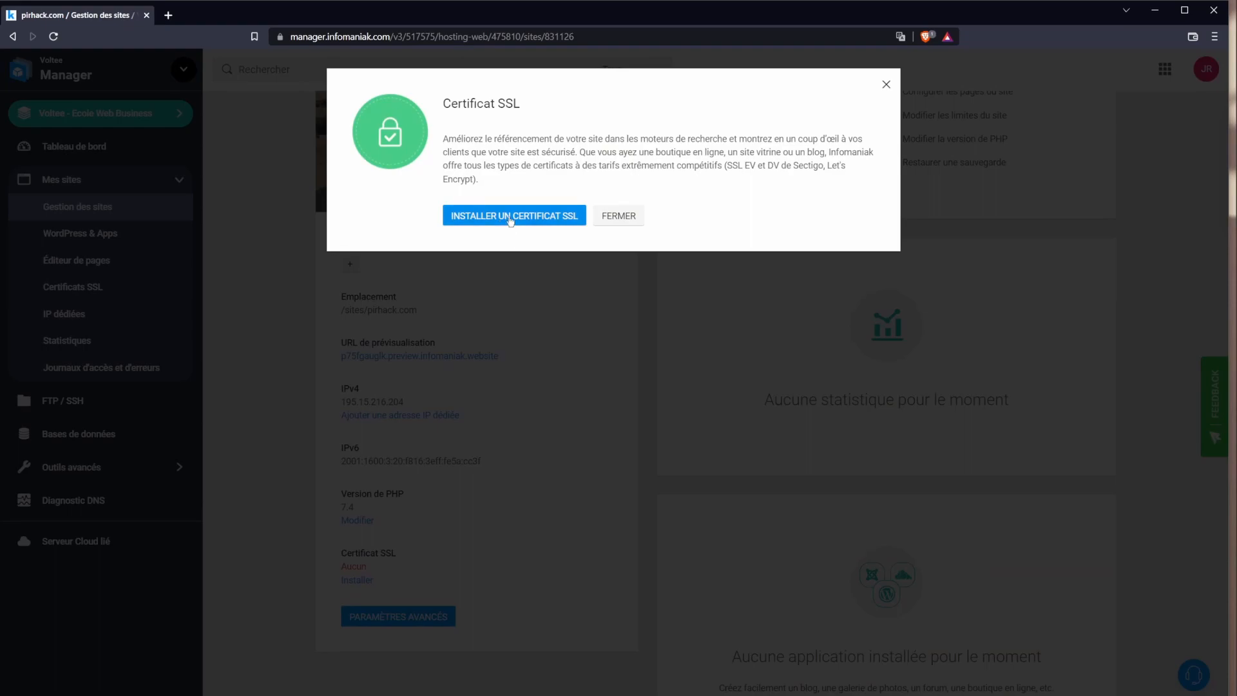
click(492, 213)
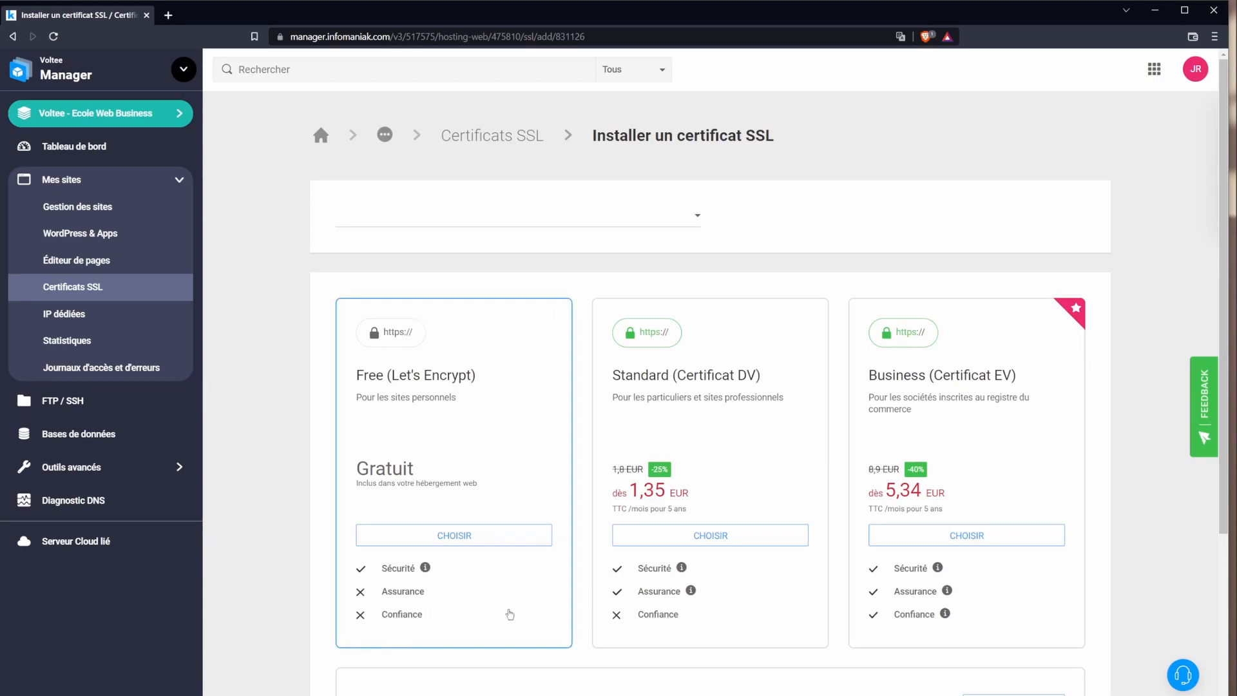
scroll(504, 615, down, 2)
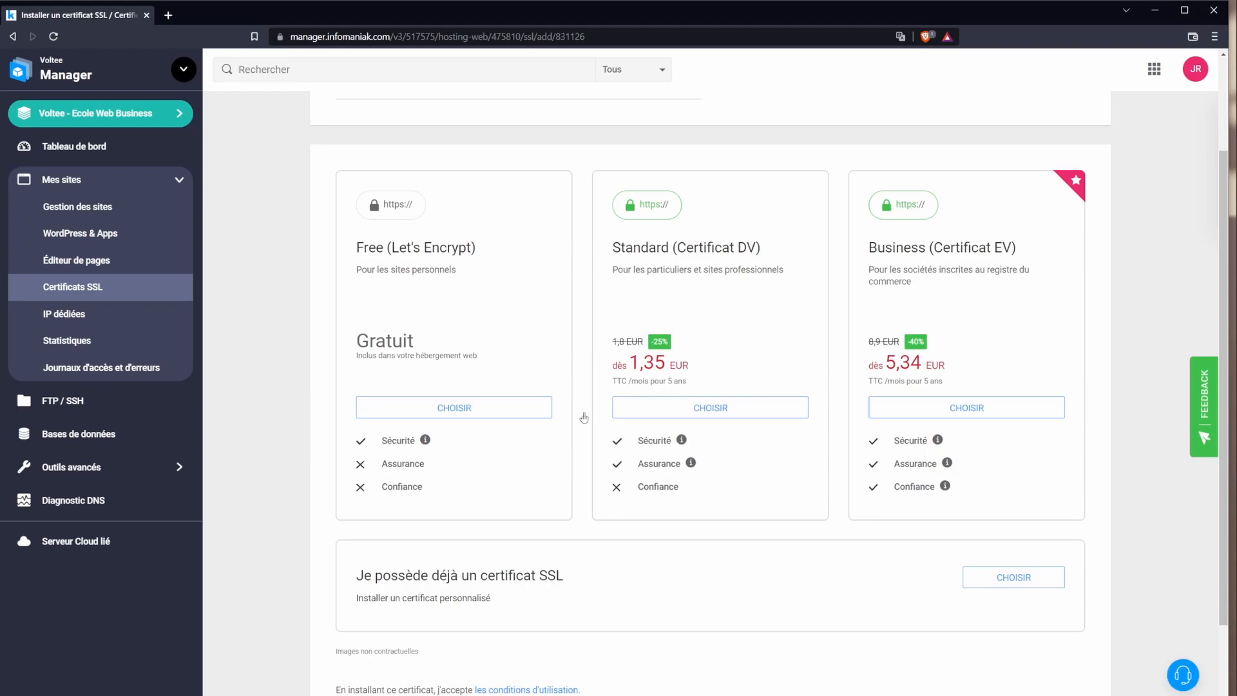
click(446, 408)
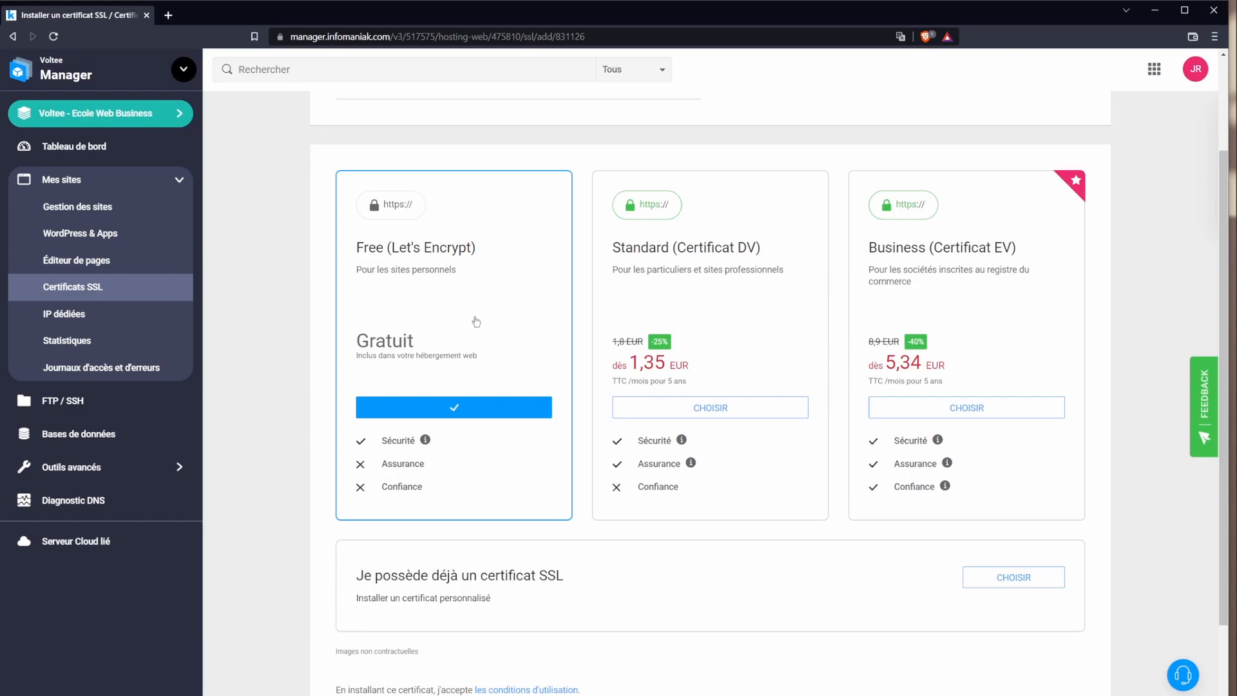
scroll(697, 583, down, 2)
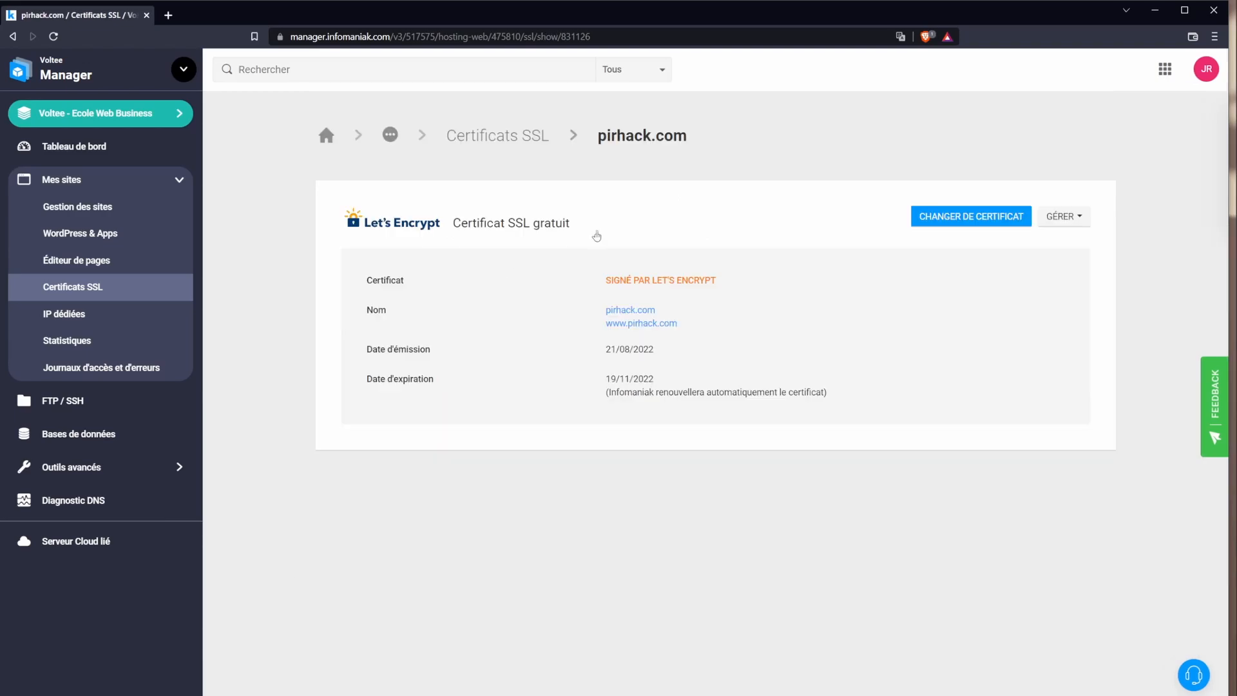
Step: Return to the pirhack.com site page and reload it so Certificat SSL changes from Aucun to Free
drag(372, 280, 673, 297)
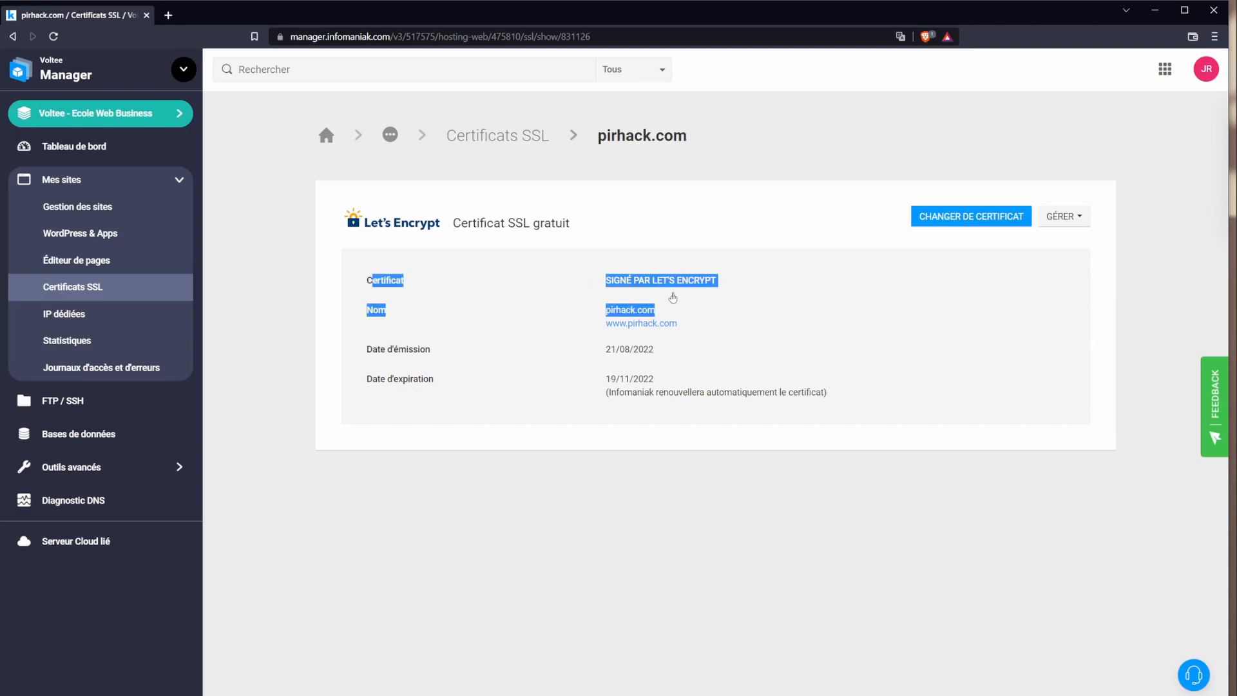
click(620, 361)
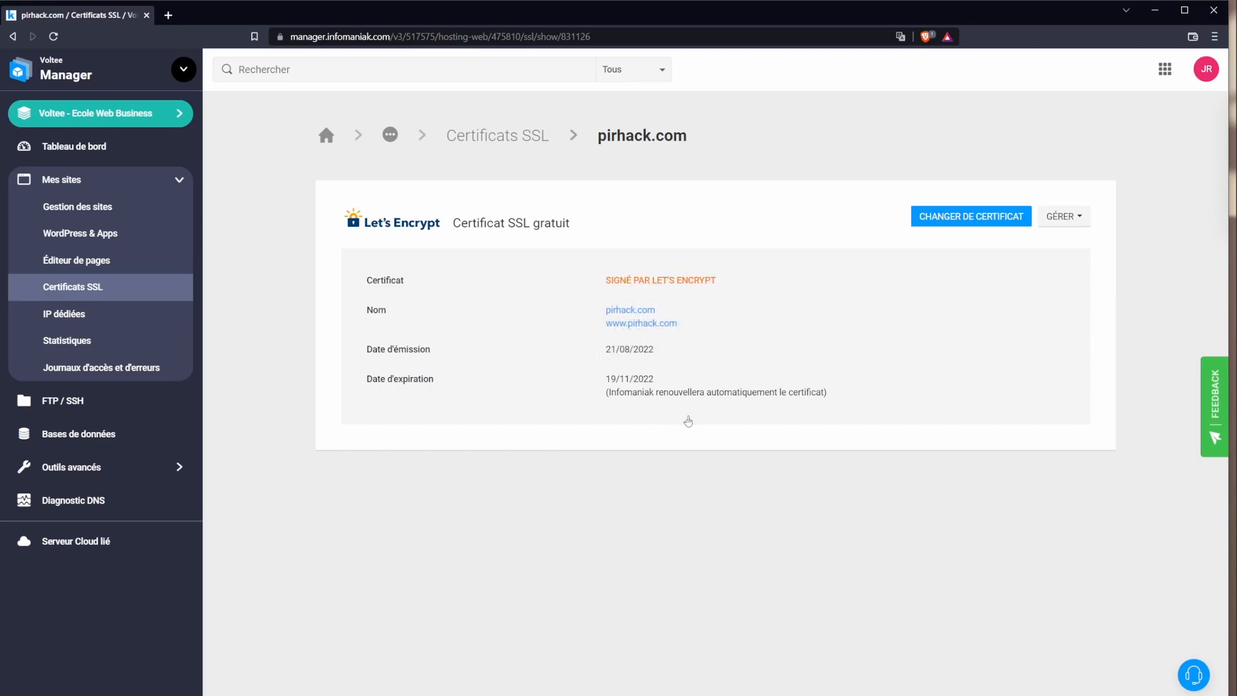
click(81, 207)
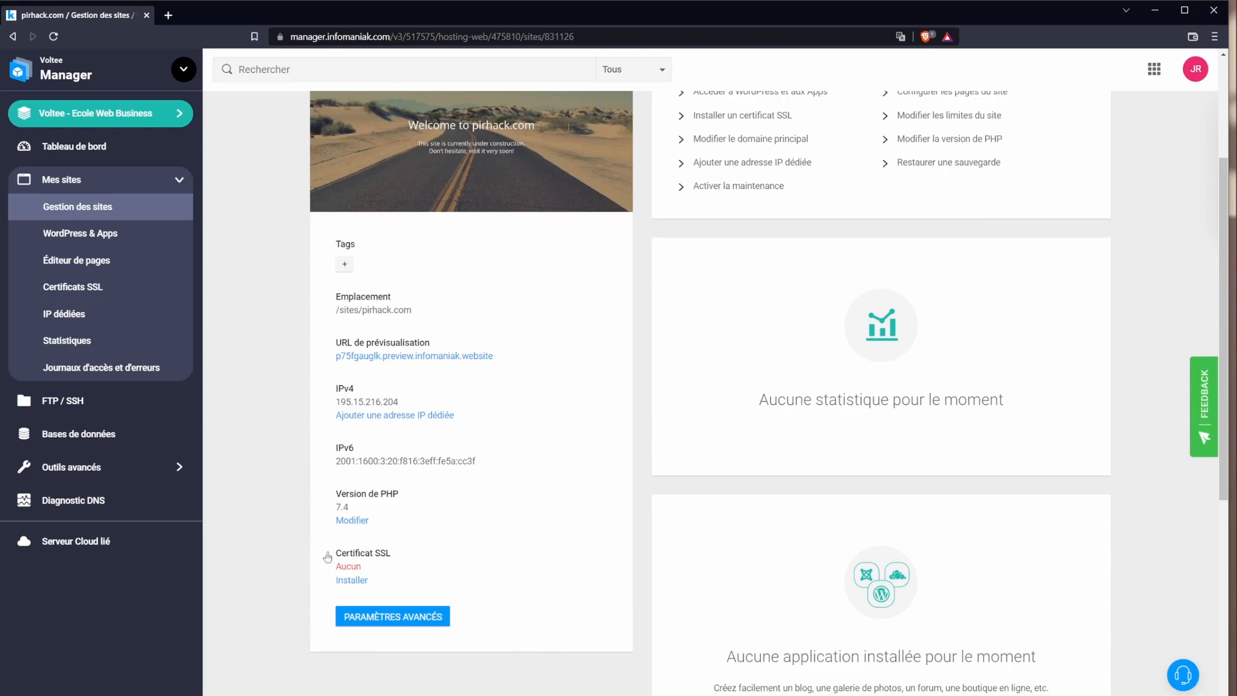
drag(326, 559, 356, 567)
double_click(348, 567)
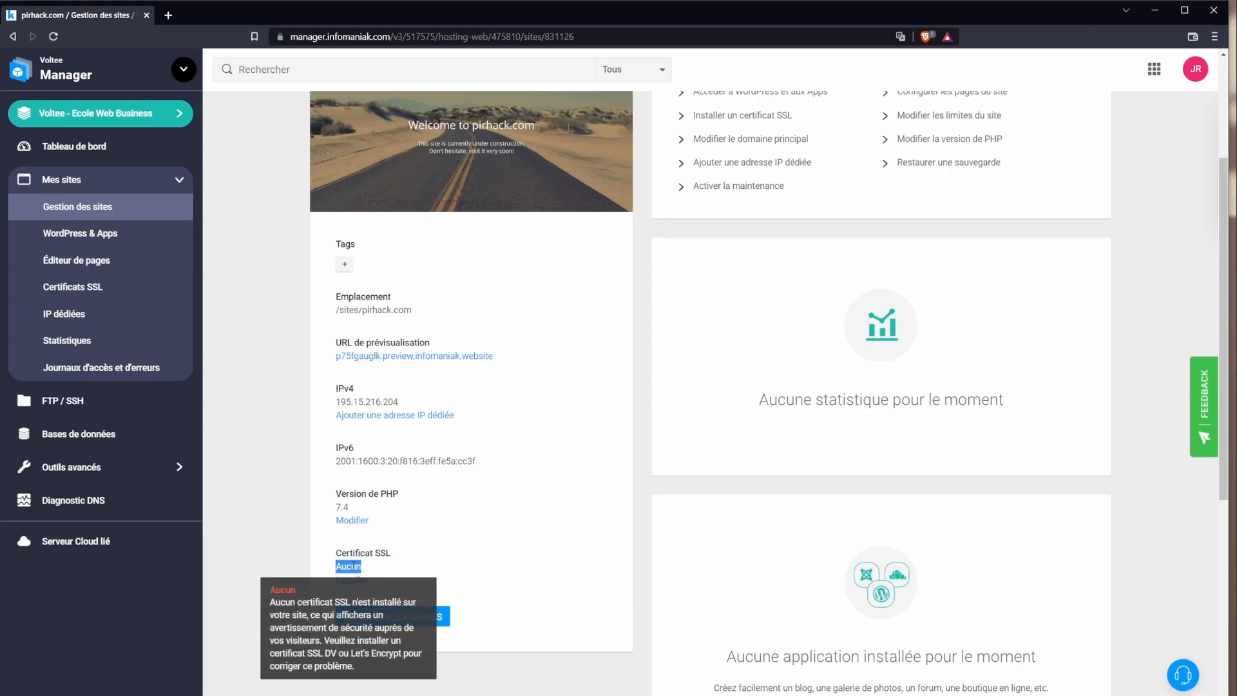
click(55, 37)
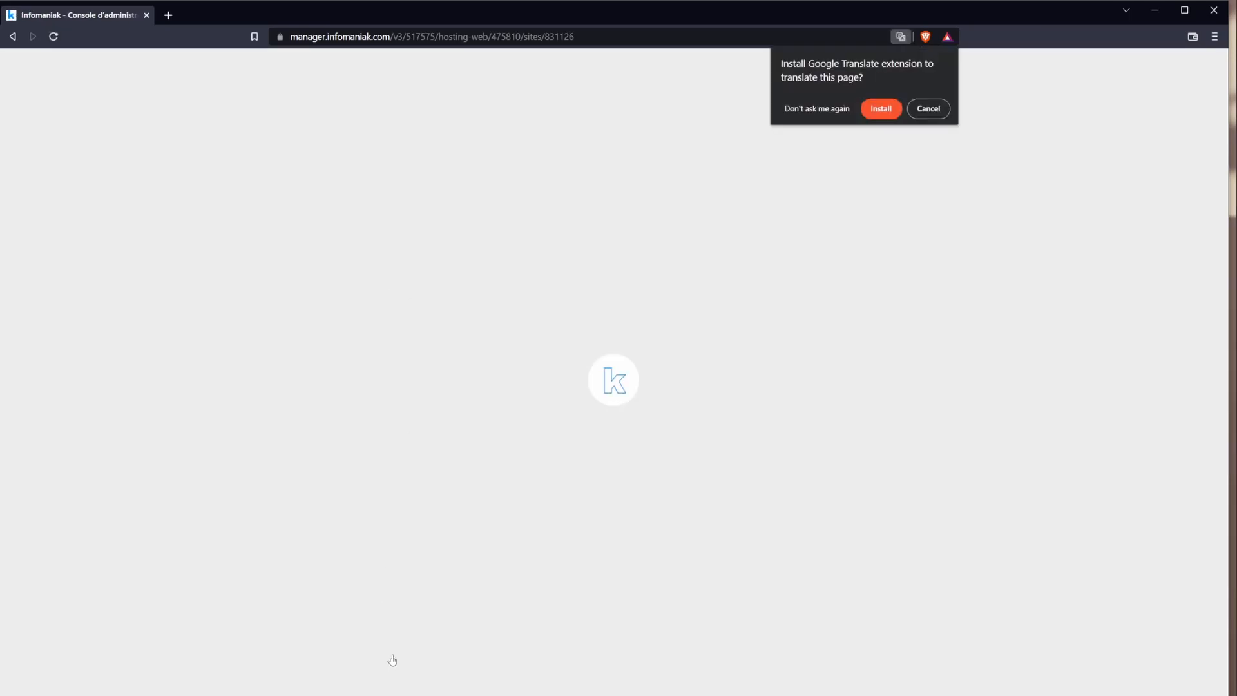
Step: Open a new blank browser tab
drag(412, 310, 361, 310)
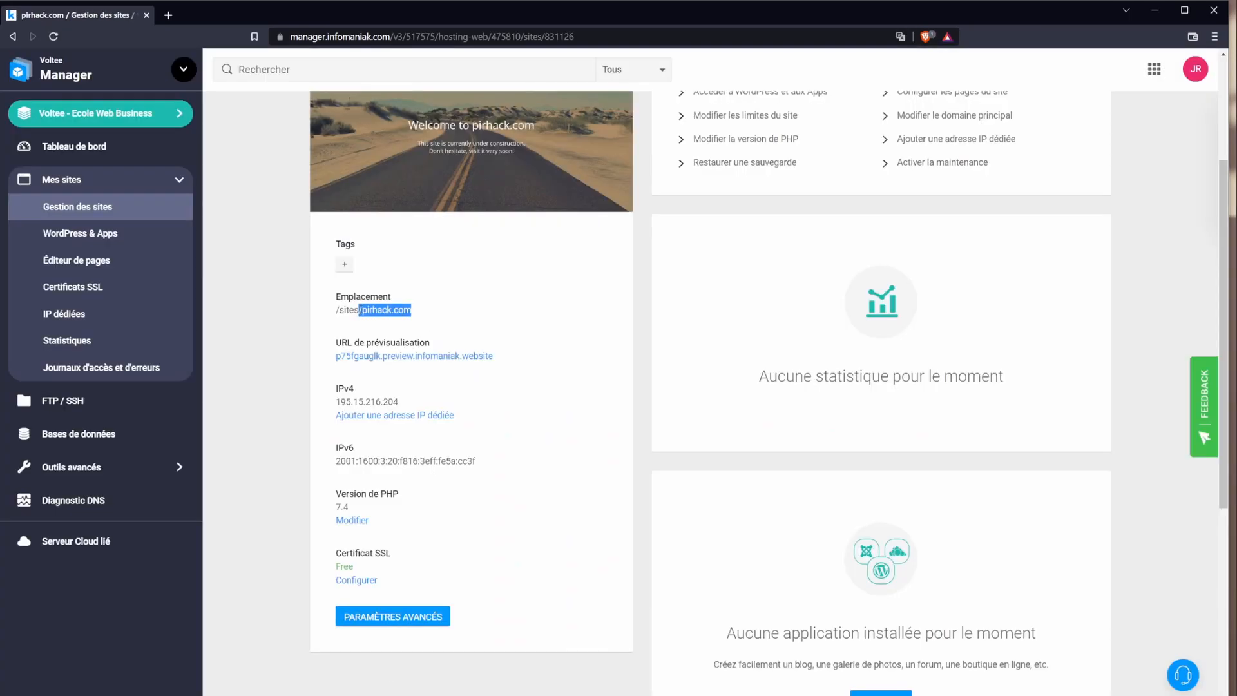
drag(179, 22, 183, 21)
click(172, 15)
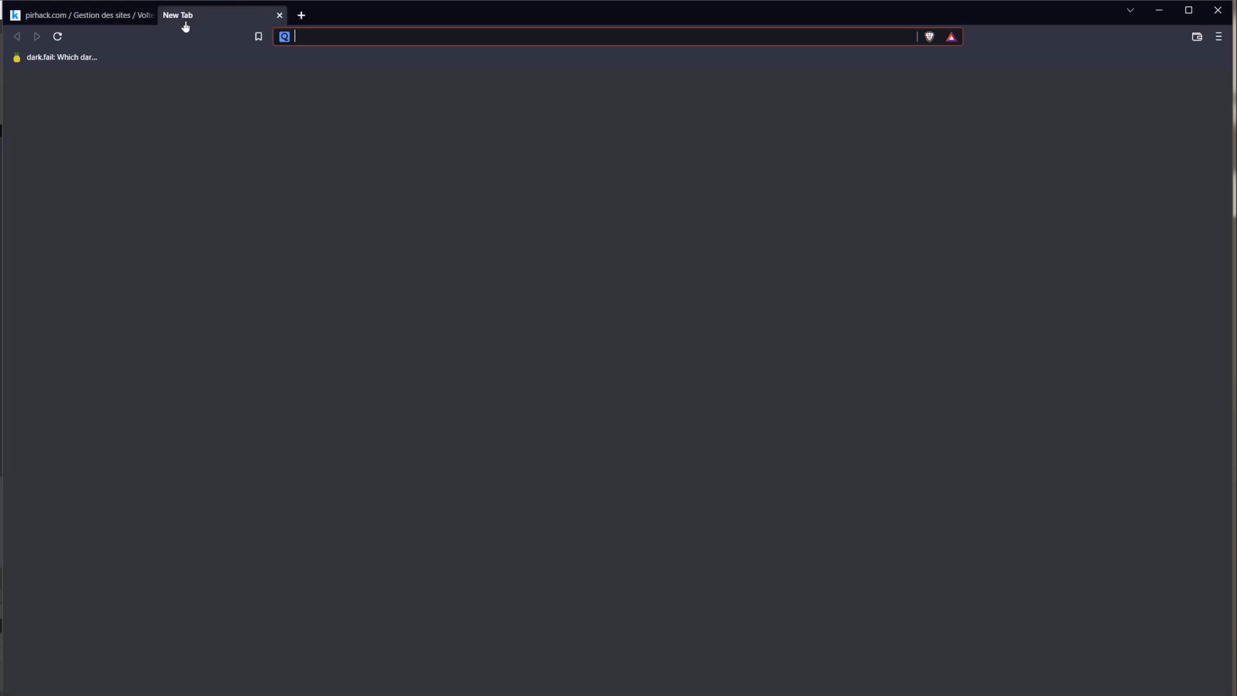
text(https://)
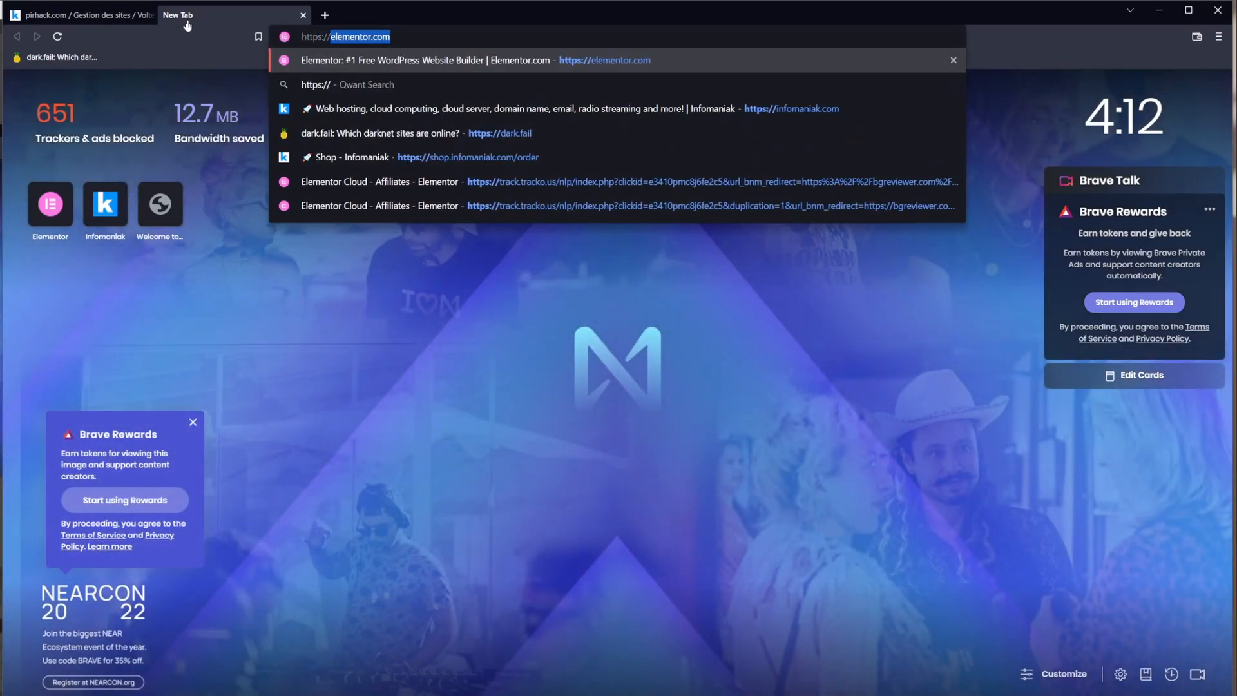
text(//pirhack.com)
key(Return)
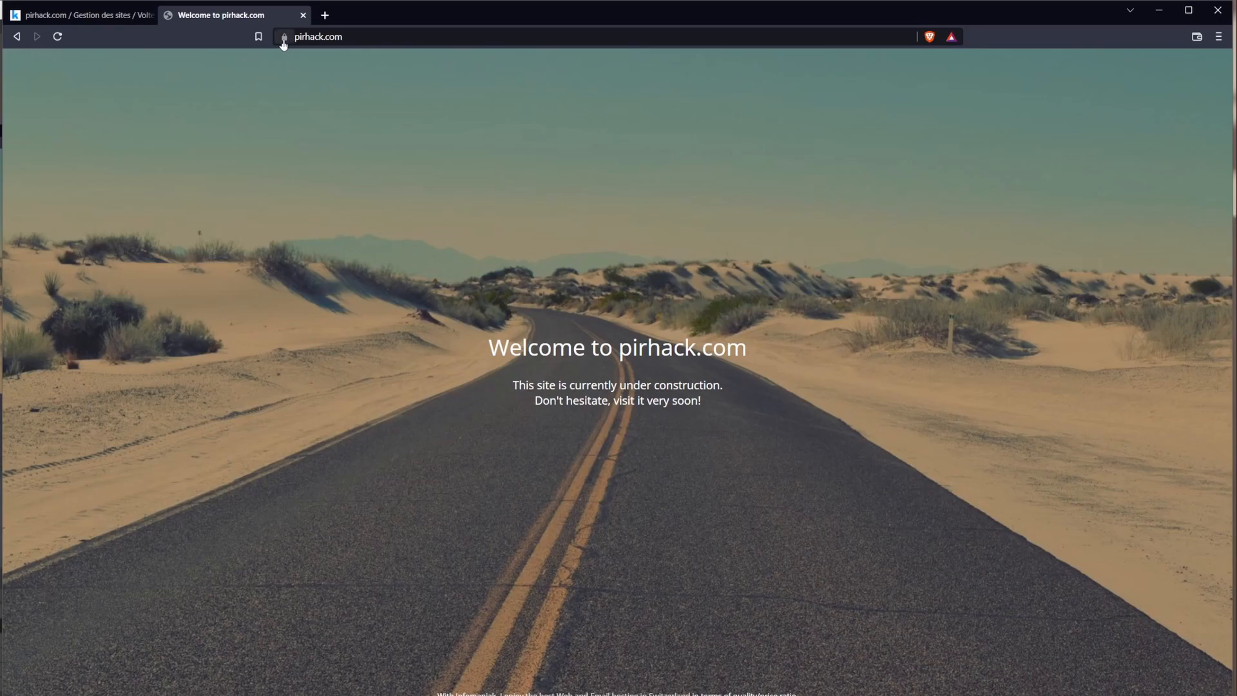
click(303, 37)
click(284, 37)
click(313, 36)
click(312, 38)
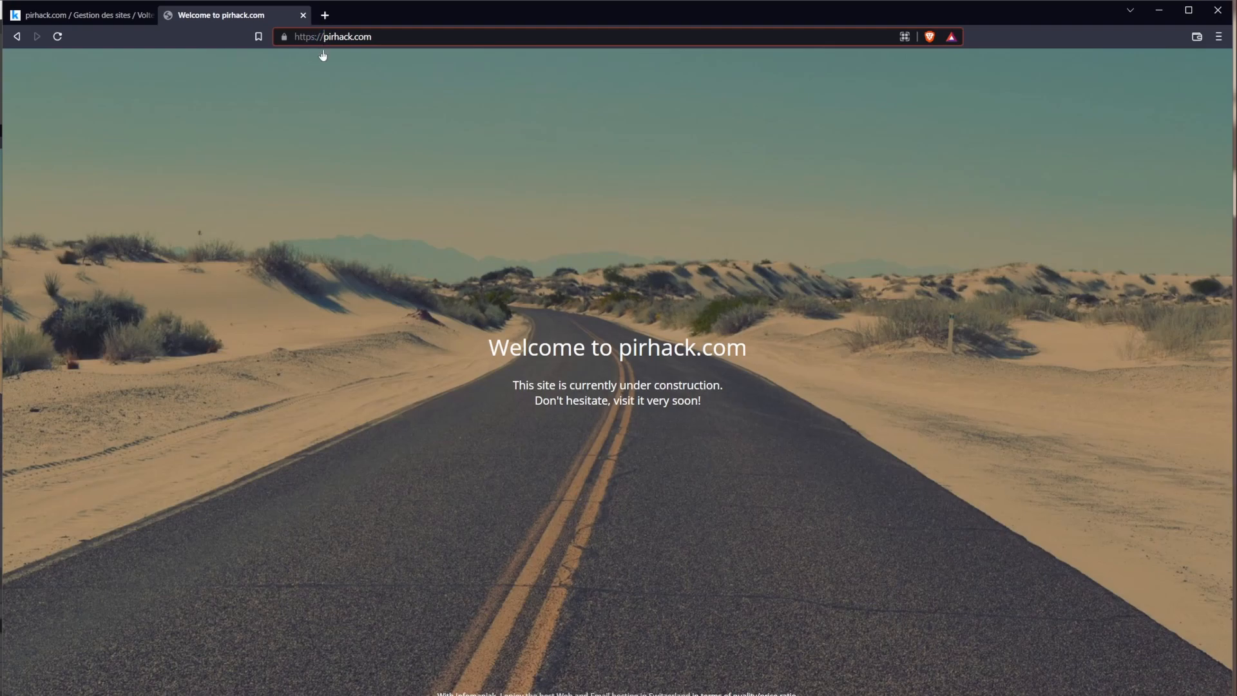
Step: Close the pirhack.com tab to return to Infomaniak Manager
drag(305, 37, 372, 42)
click(321, 40)
click(303, 15)
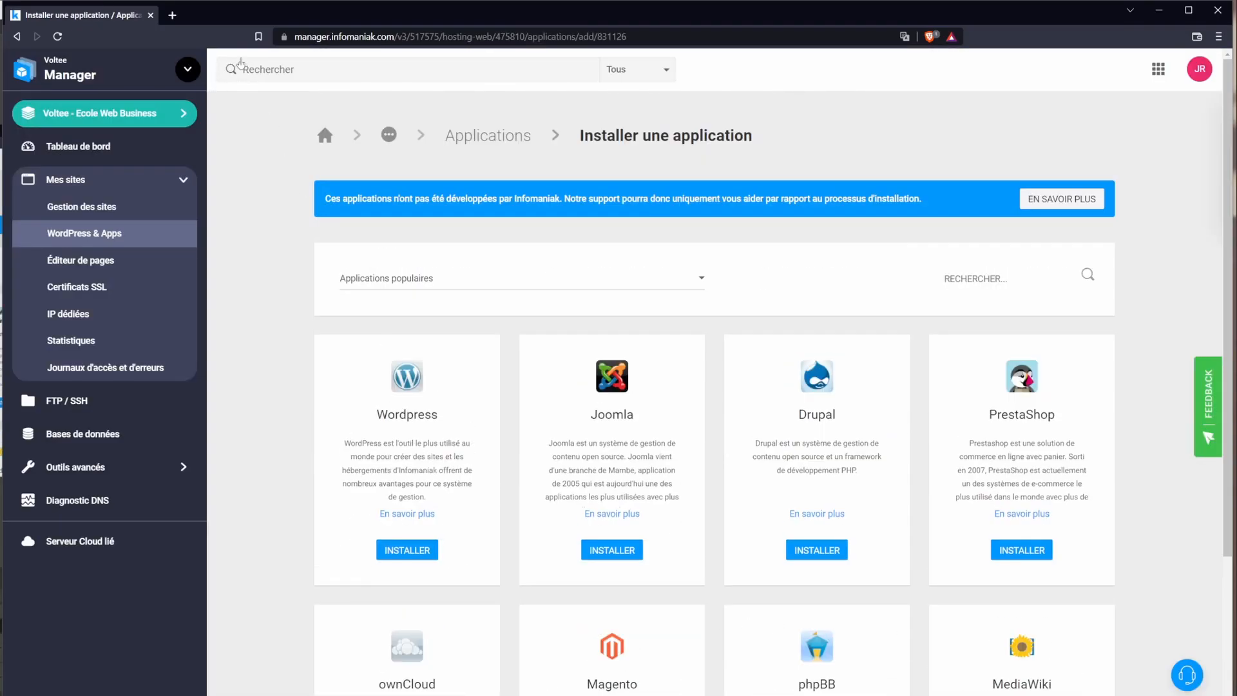
Step: Return to the pirhack.com site page and start the WordPress installer from the applications list
key(alt+Left)
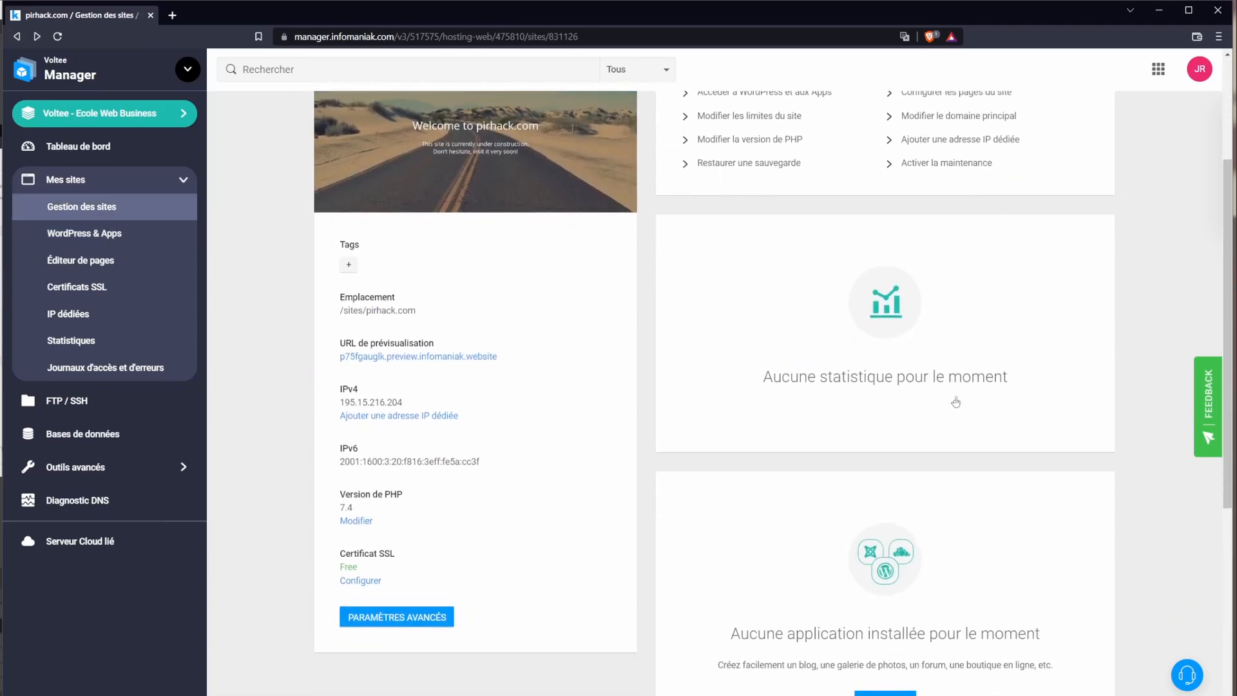
scroll(968, 410, down, 1)
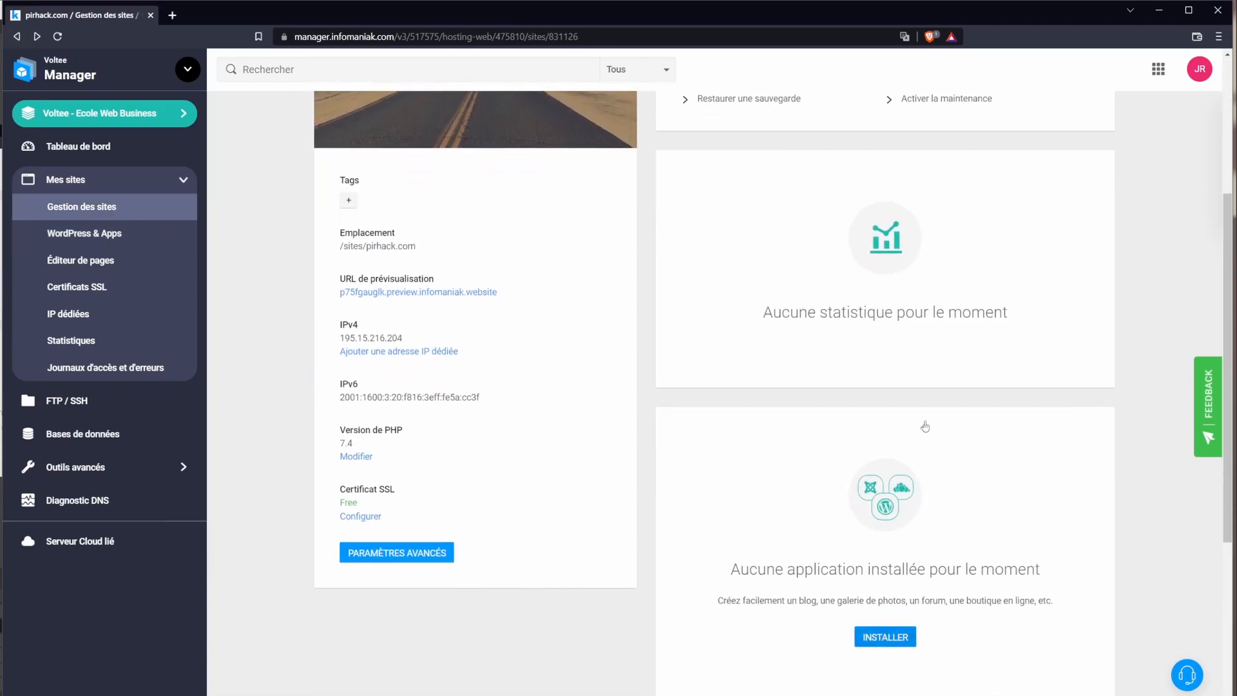
click(884, 639)
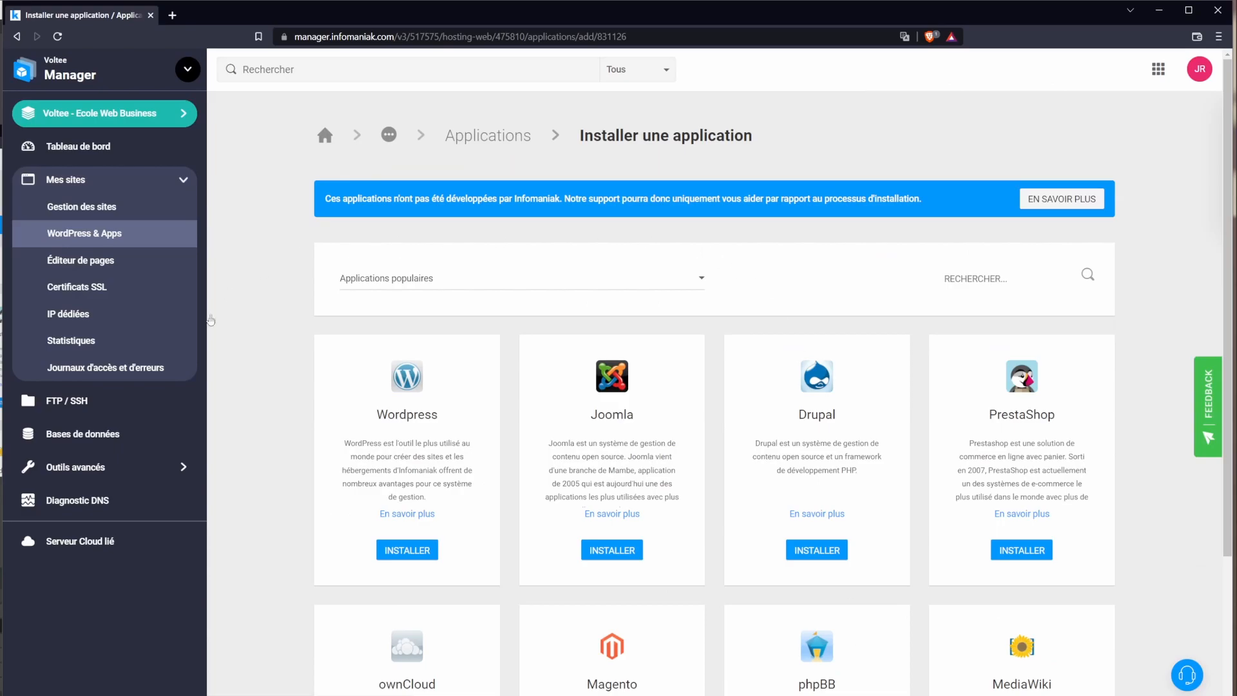
scroll(720, 526, down, 3)
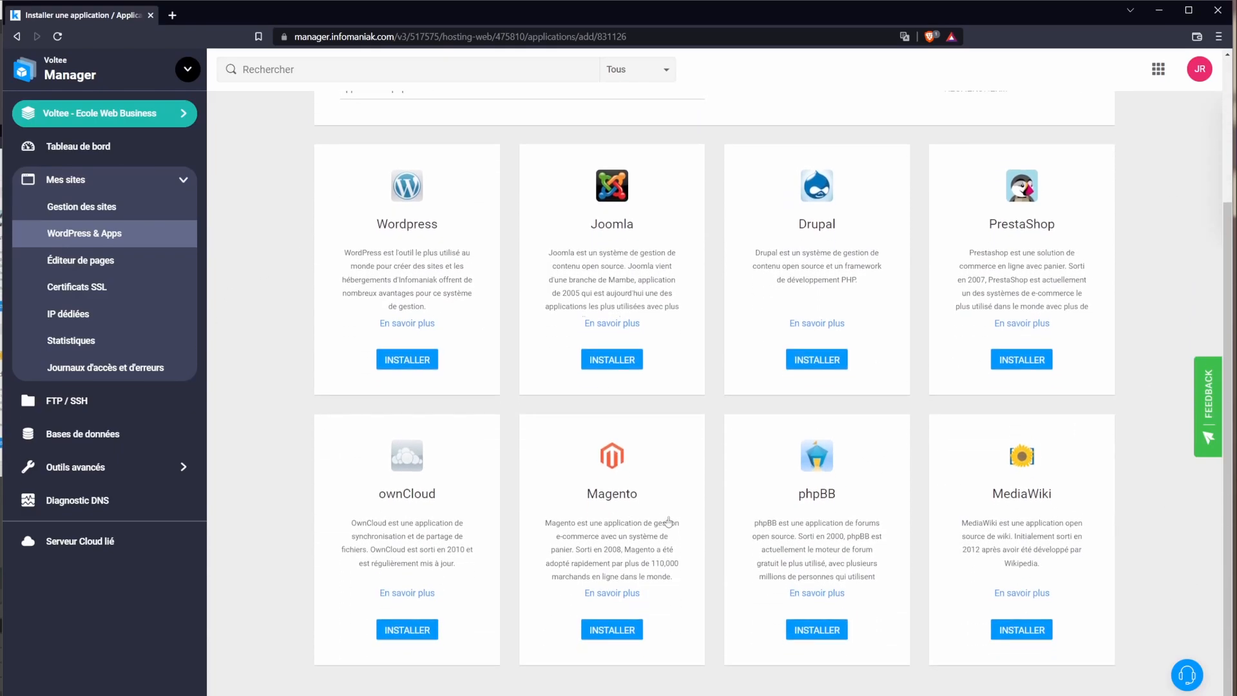
scroll(696, 524, up, 3)
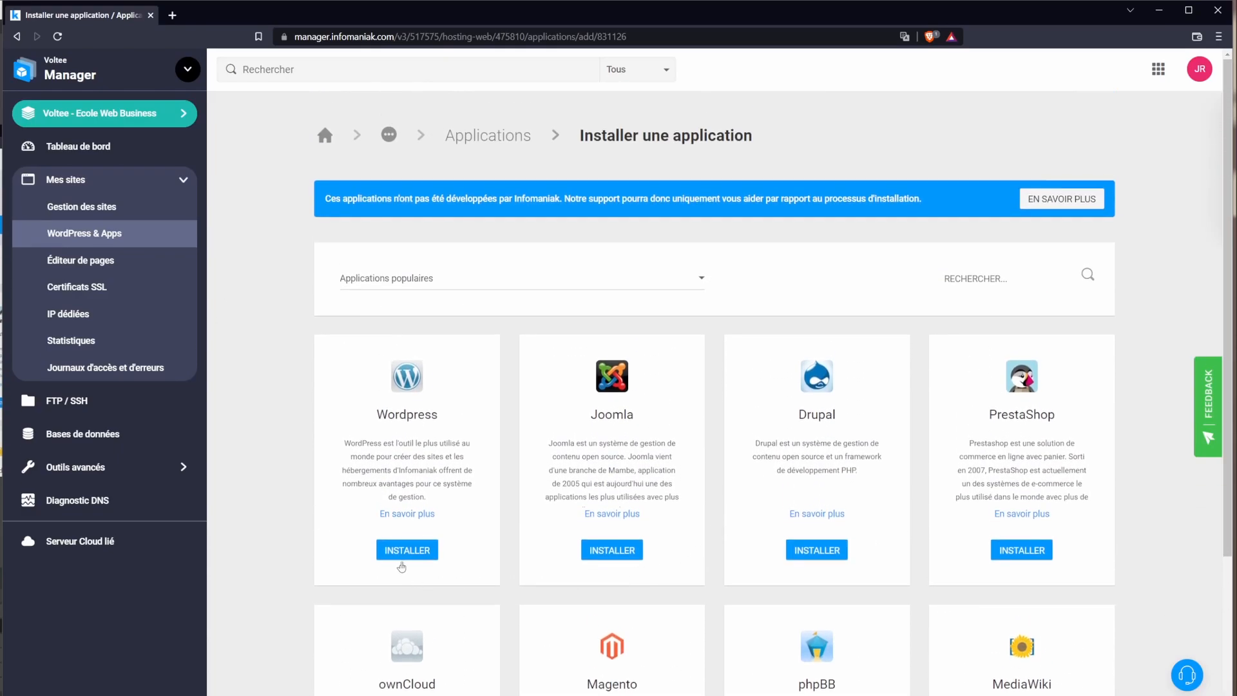
click(405, 552)
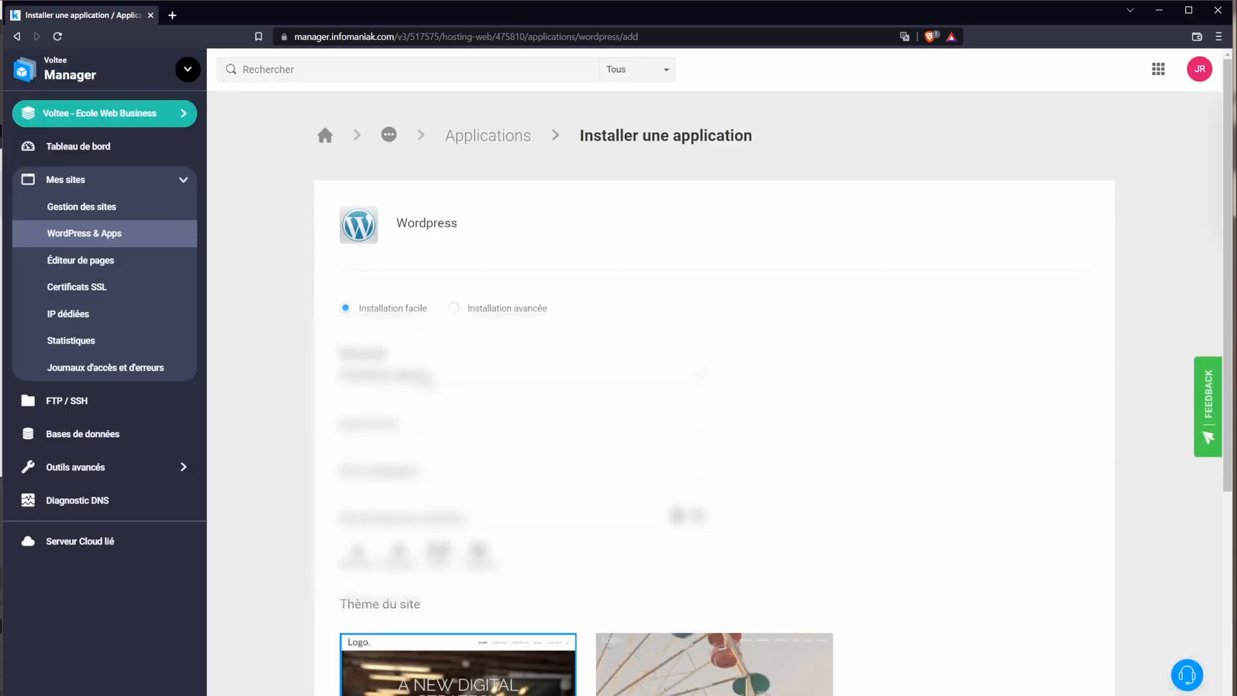
Step: Pick the last option in the first list, then enter 'Formation', an admin username and the admin password
click(426, 378)
click(415, 445)
click(400, 421)
text(Formation)
key(Tab)
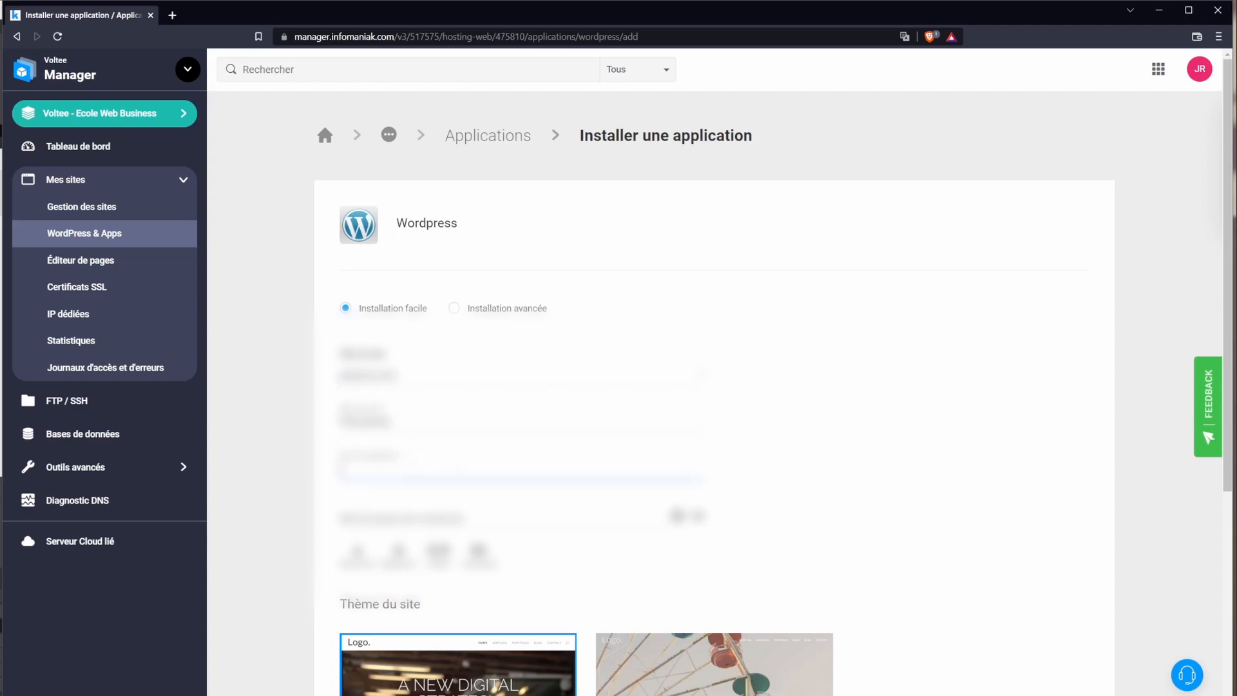
text(adminvoltee)
key(Tab)
text(••••••••••)
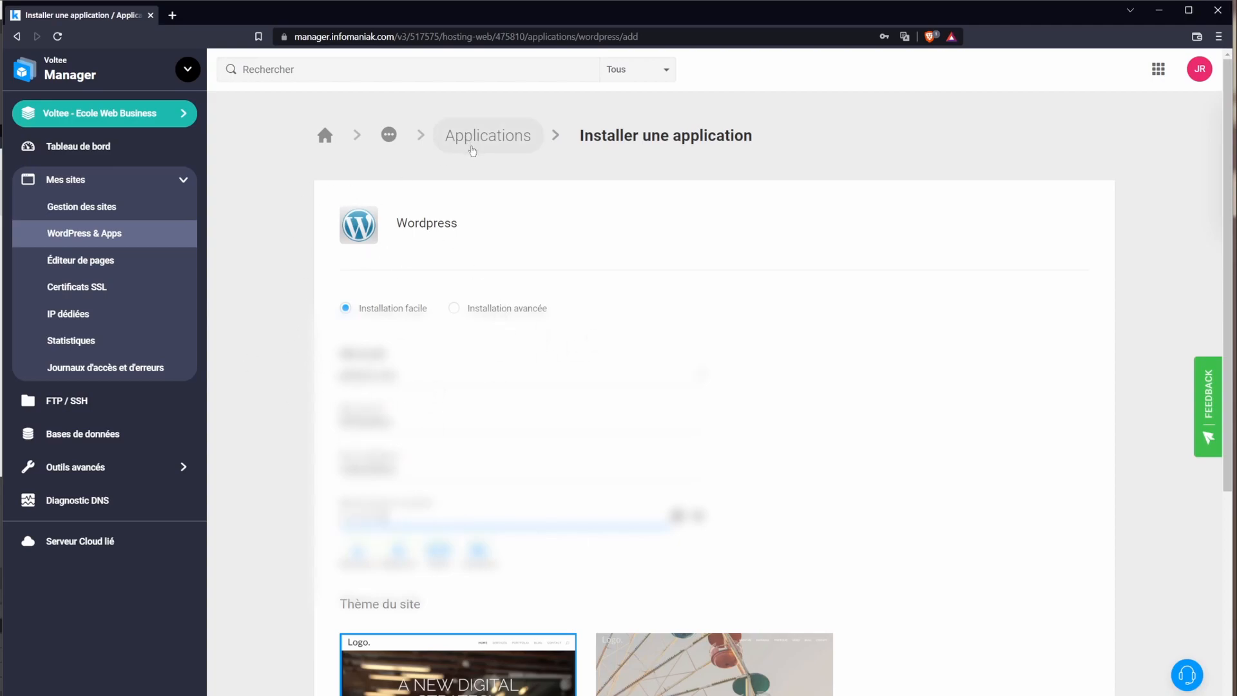
Step: Check the Pirhackerie site name, then launch the WordPress installation from the bottom of the form
double_click(366, 422)
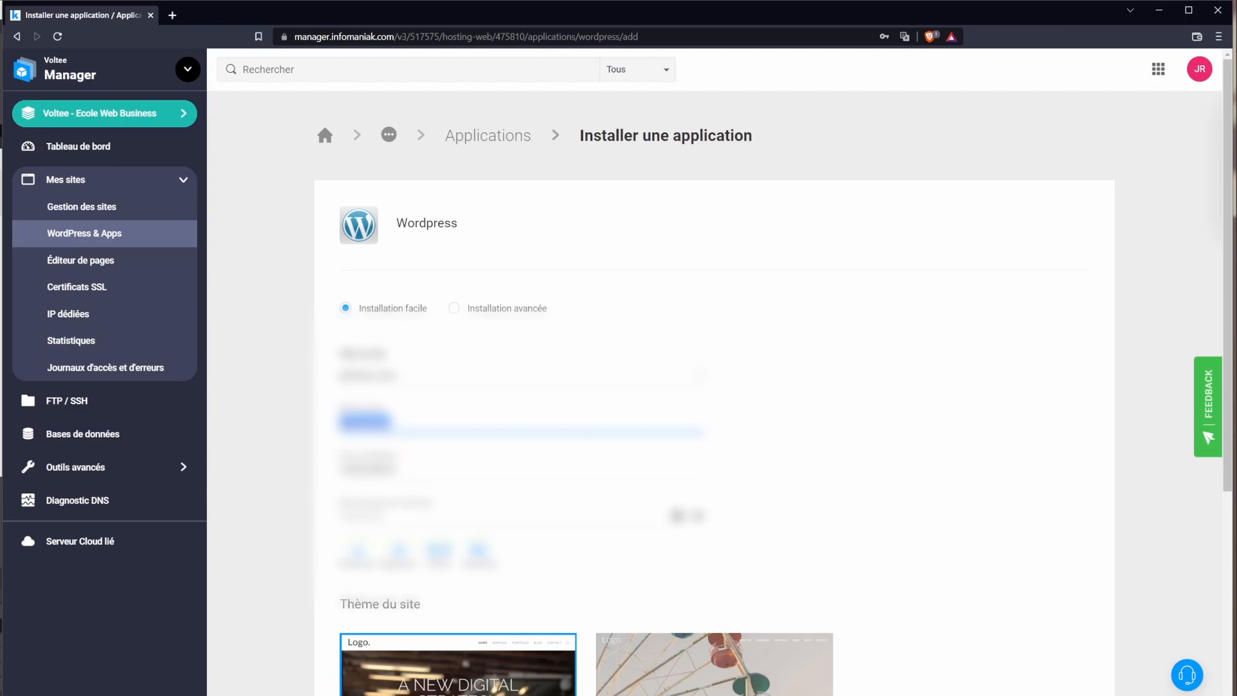
scroll(323, 422, down, 1)
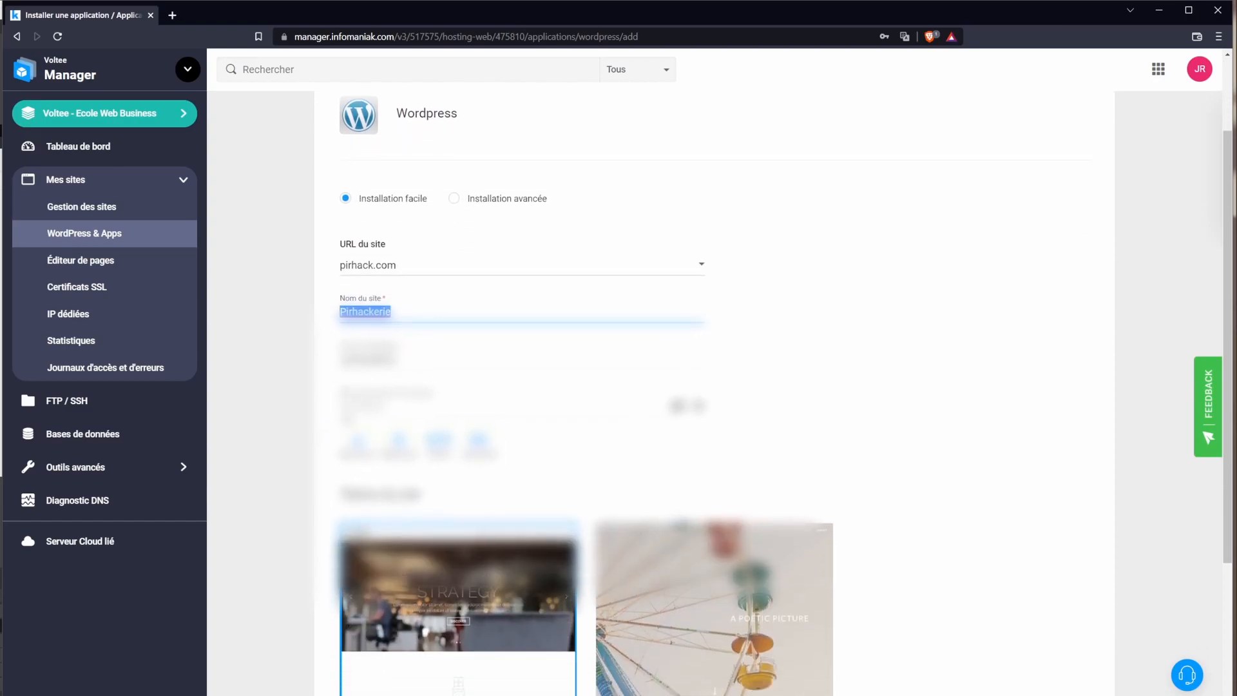
click(321, 422)
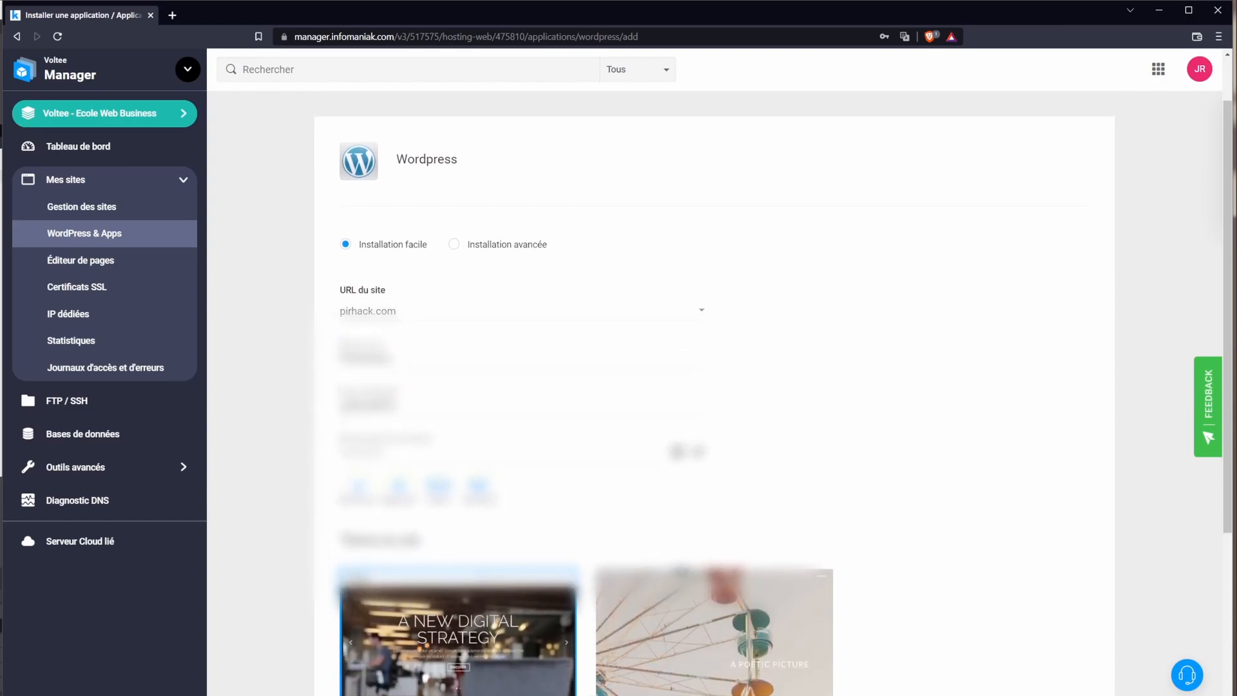
scroll(454, 472, down, 2)
scroll(752, 594, up, 2)
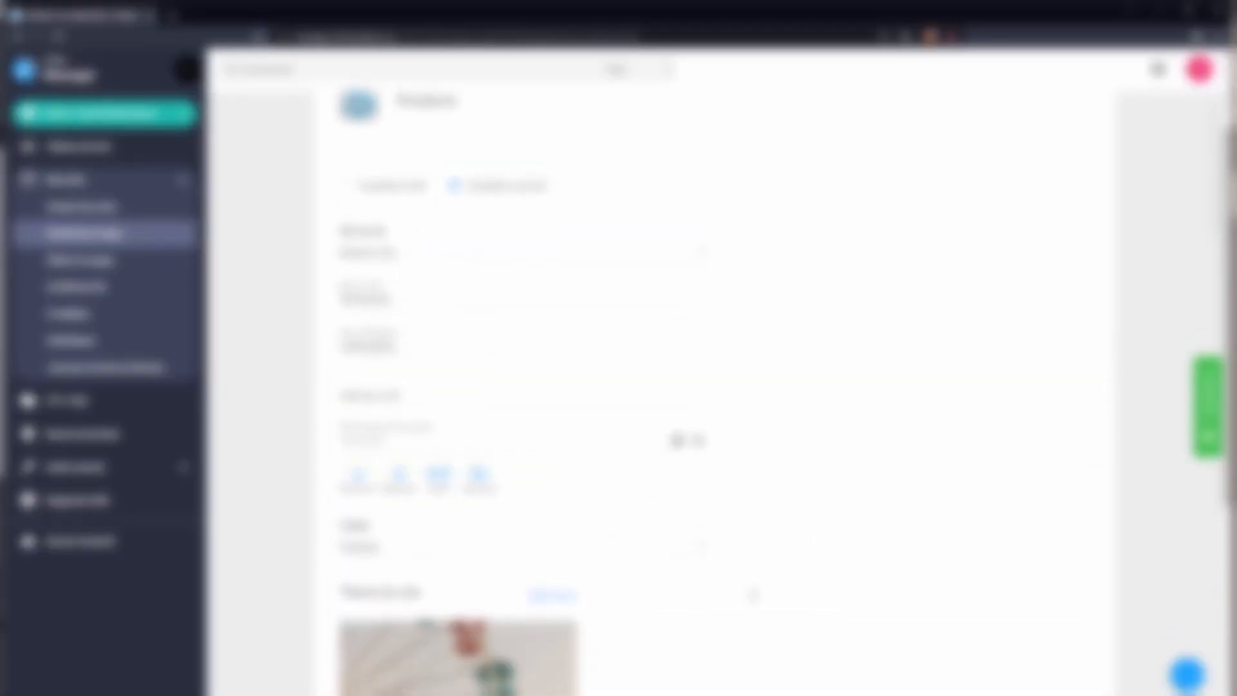
scroll(746, 635, up, 1)
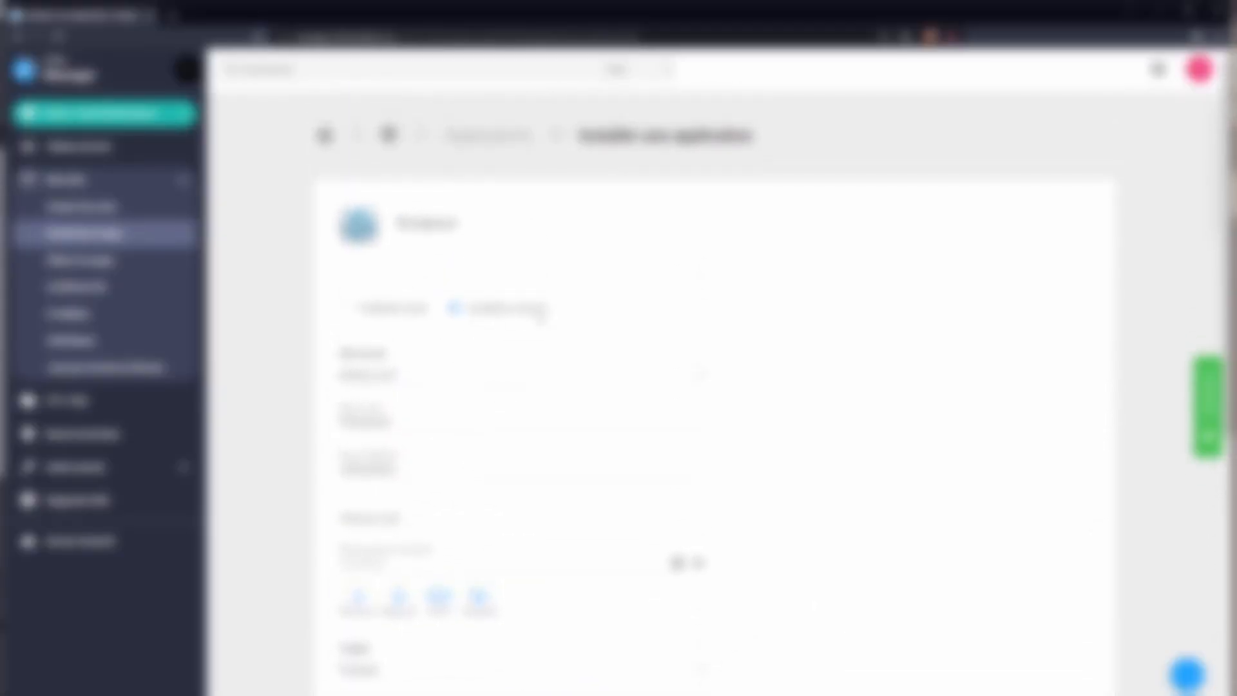
scroll(503, 321, down, 7)
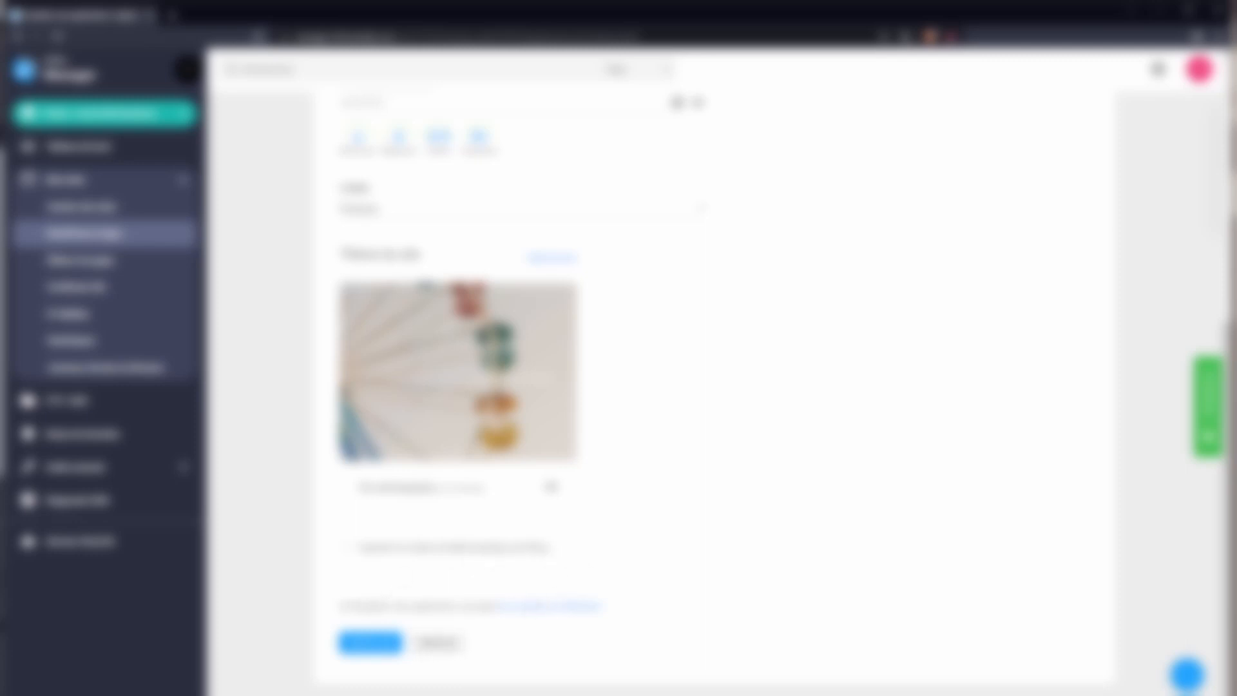
drag(340, 606, 453, 608)
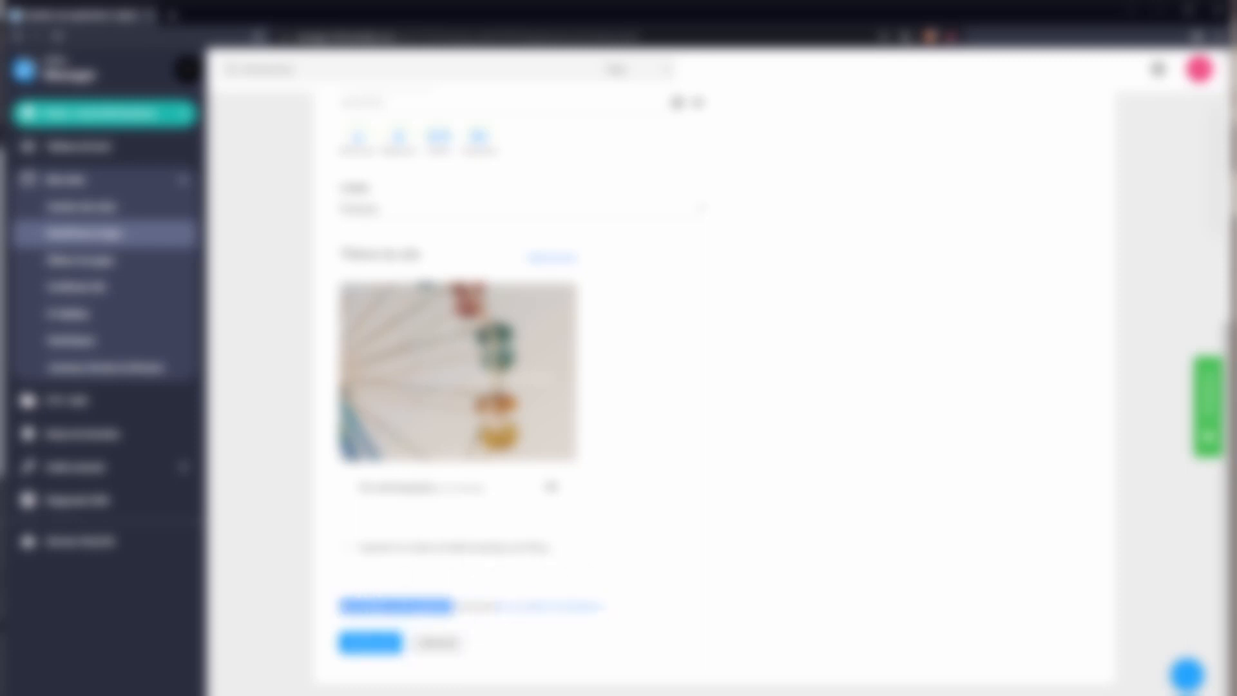
click(453, 607)
click(387, 643)
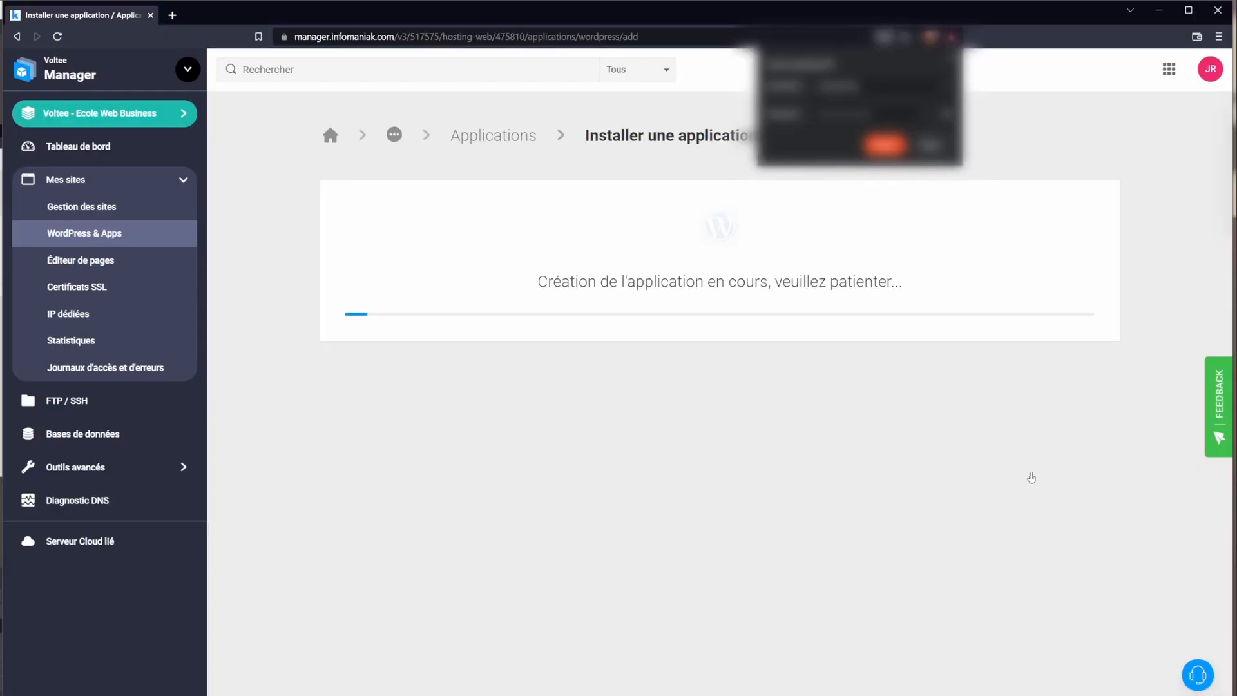
Step: Dismiss the save-password offer and open the configuration of the pirhack.com app
click(954, 60)
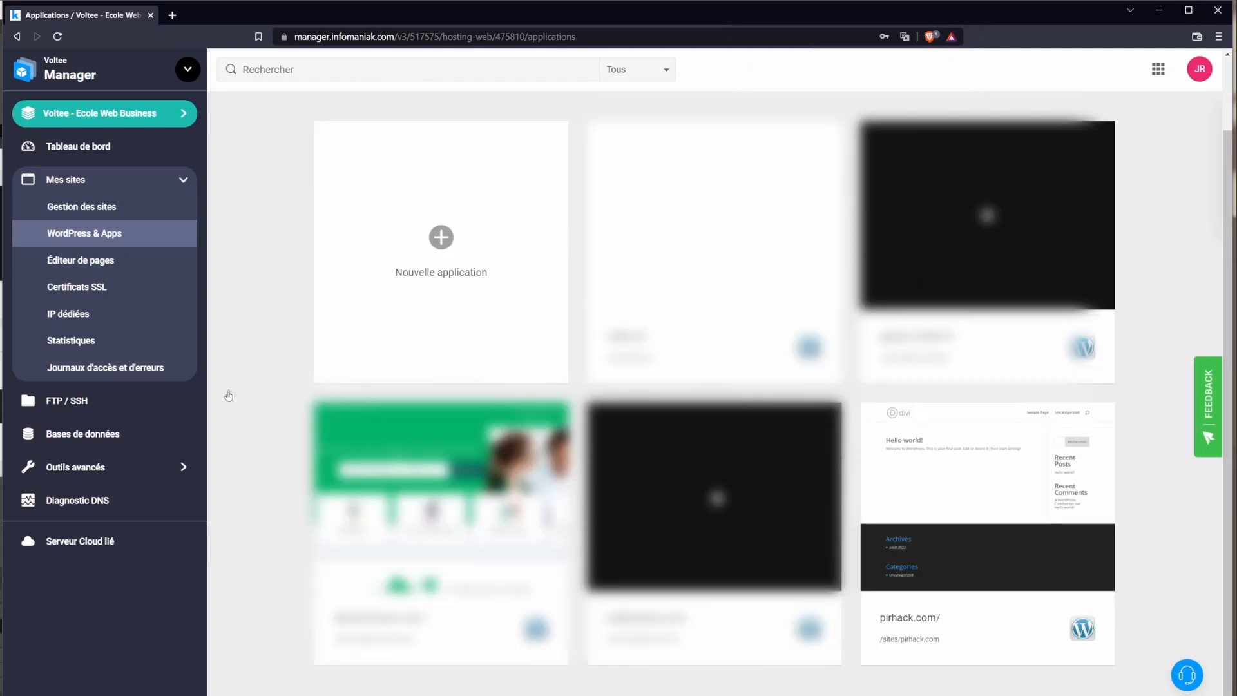
mouse_move(997, 477)
triple_click(887, 617)
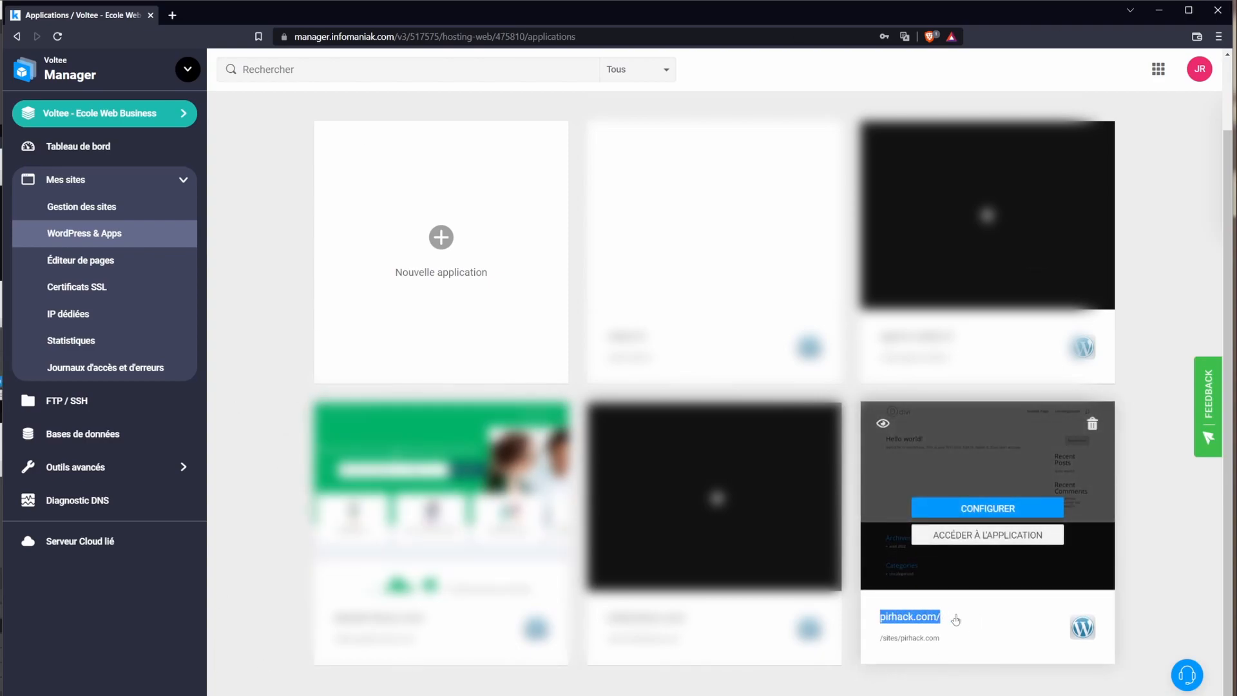
click(997, 509)
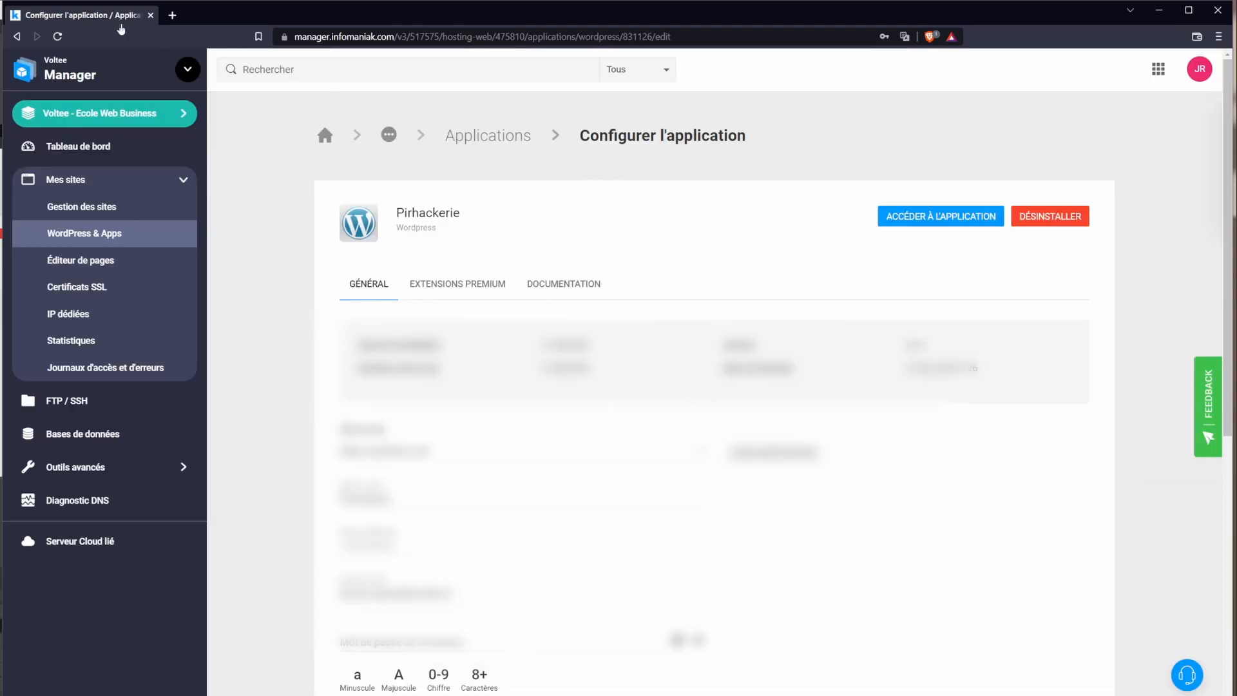
Step: In a new tab, fill in pirhack.com using the address bar's suggestion
click(172, 14)
text(pir)
key(Right)
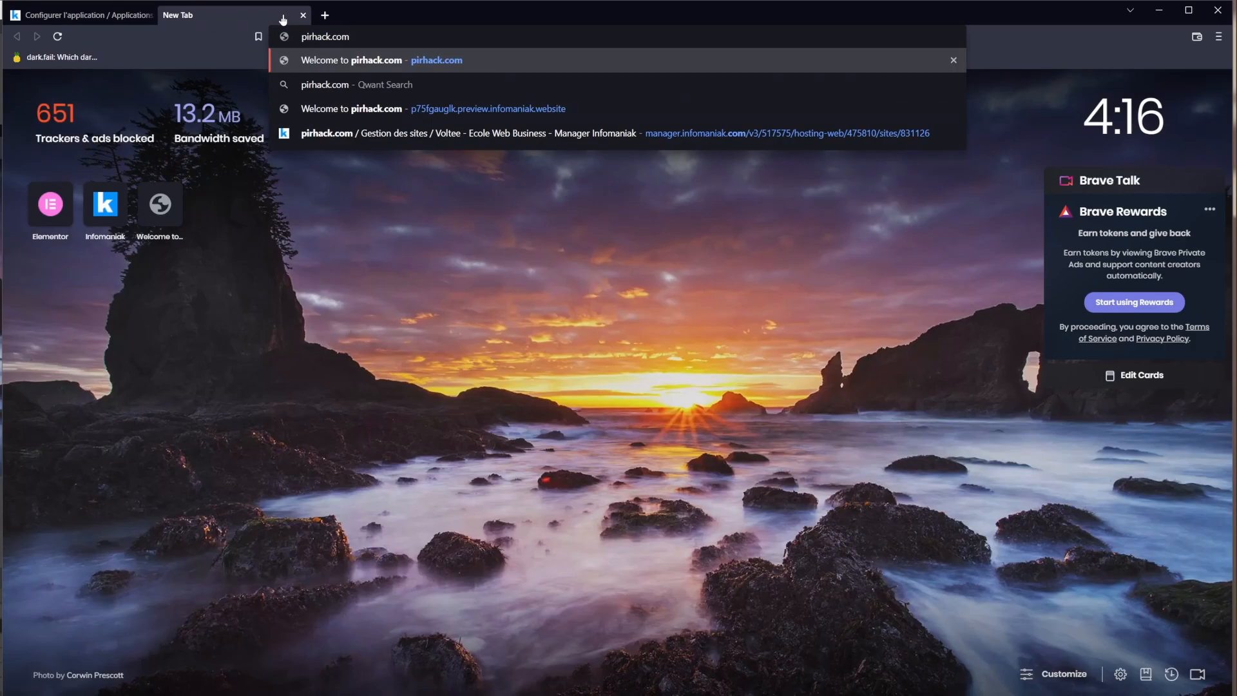
Step: Load pirhack.com, cancel the Google Translate offer, and look over the Hello world! post
key(Return)
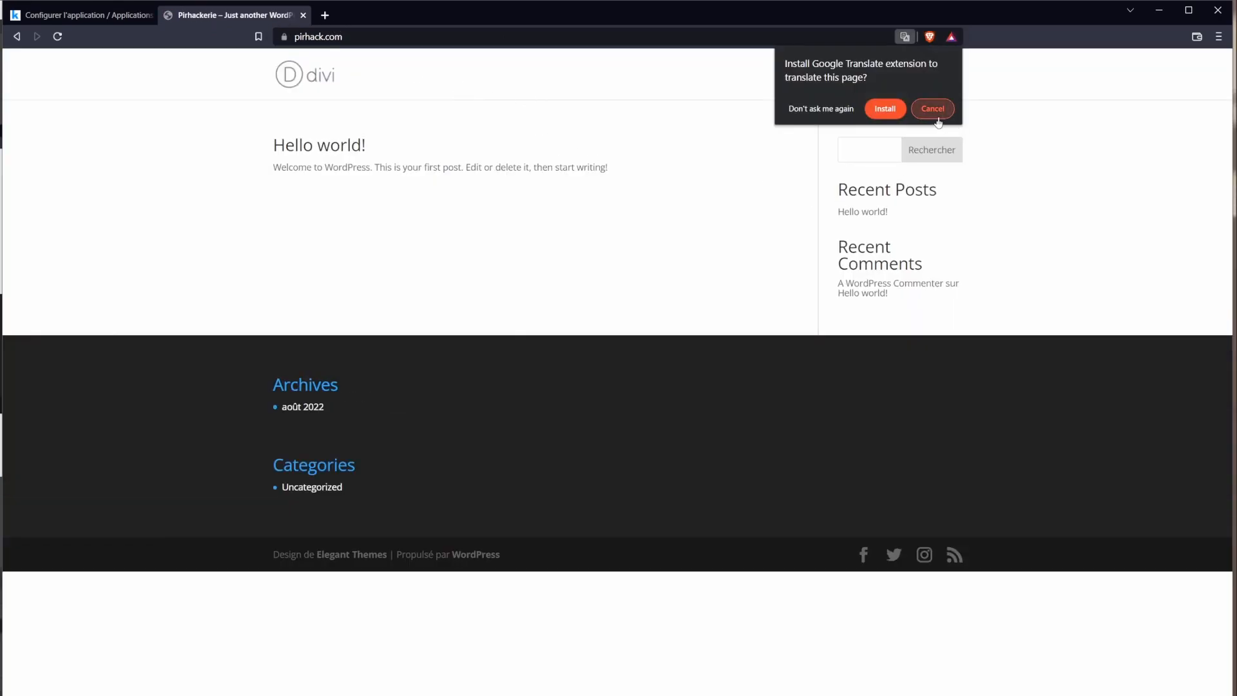
click(938, 119)
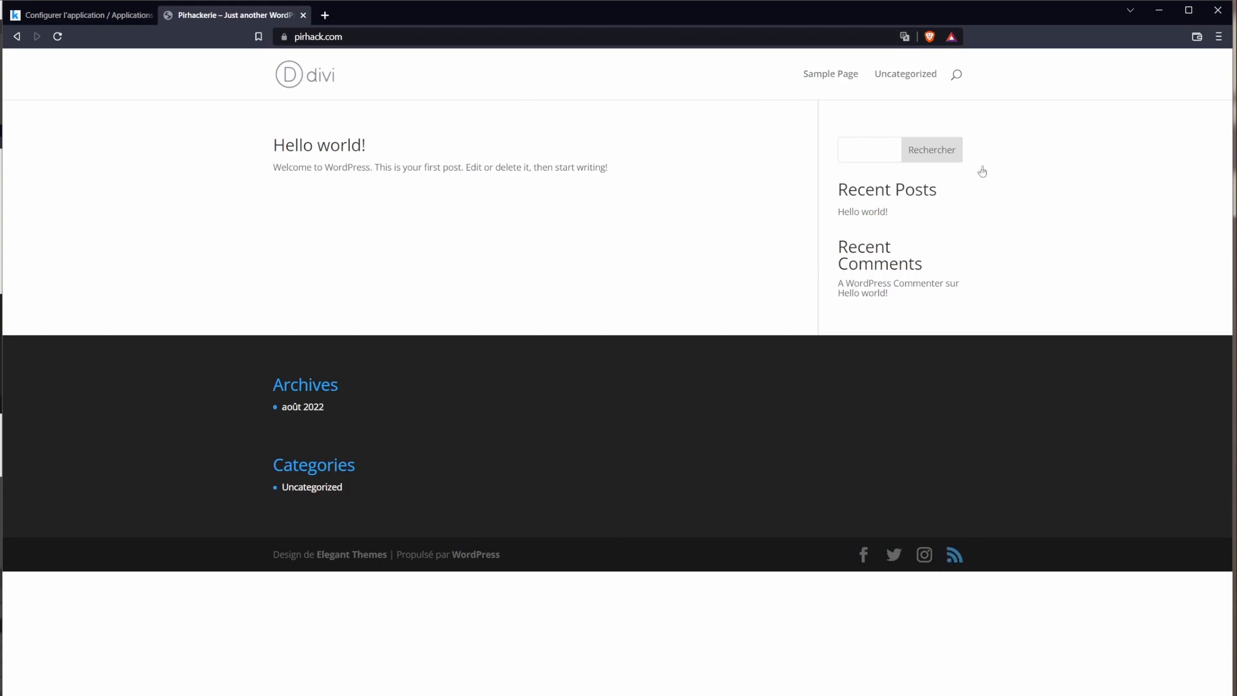
drag(268, 152, 651, 196)
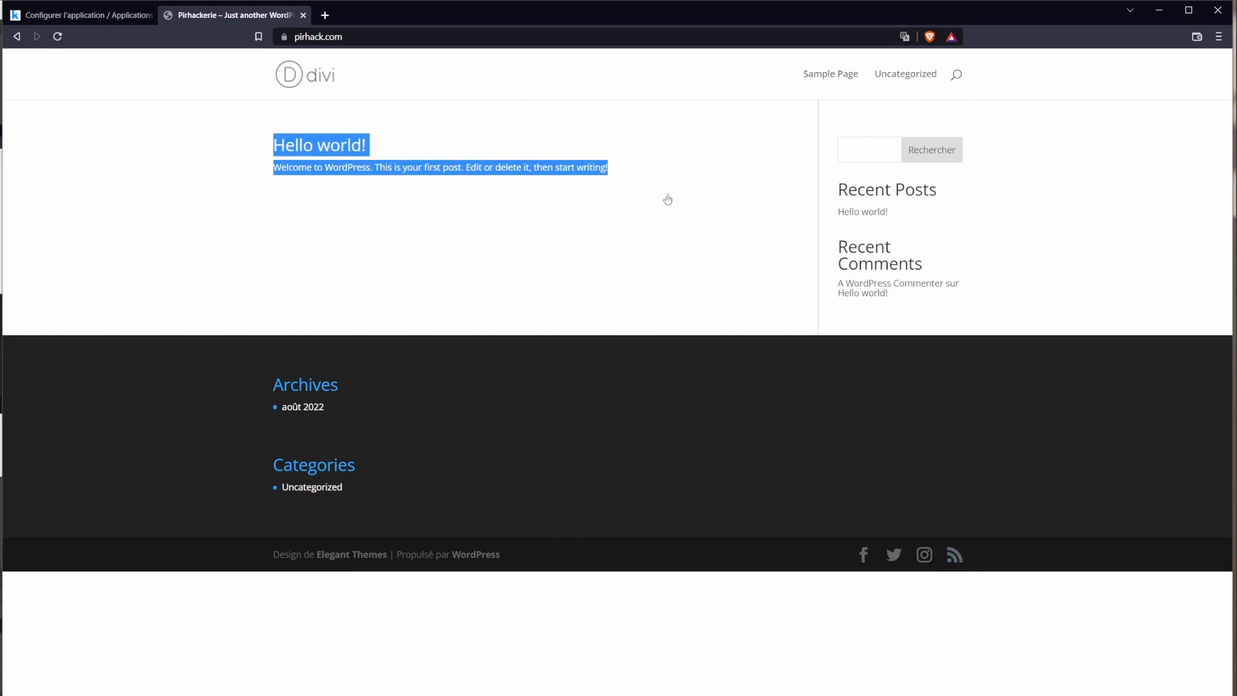
click(1041, 289)
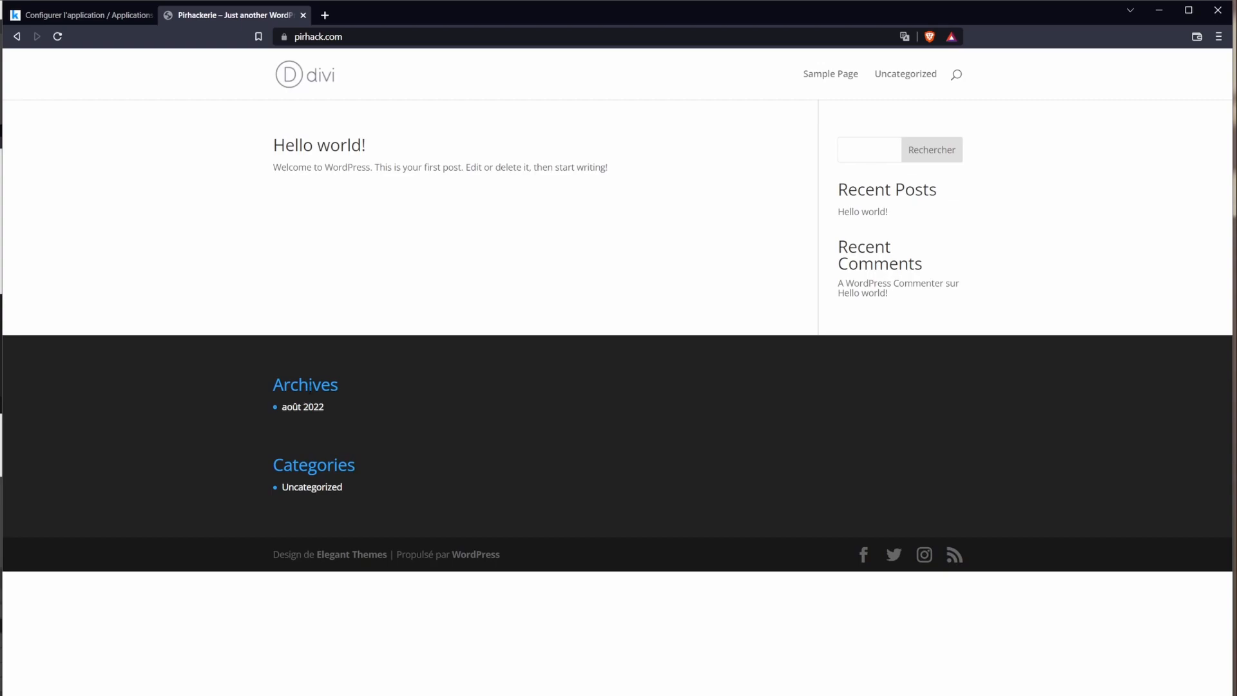
drag(1006, 544, 955, 528)
click(996, 509)
key(ctrl+l)
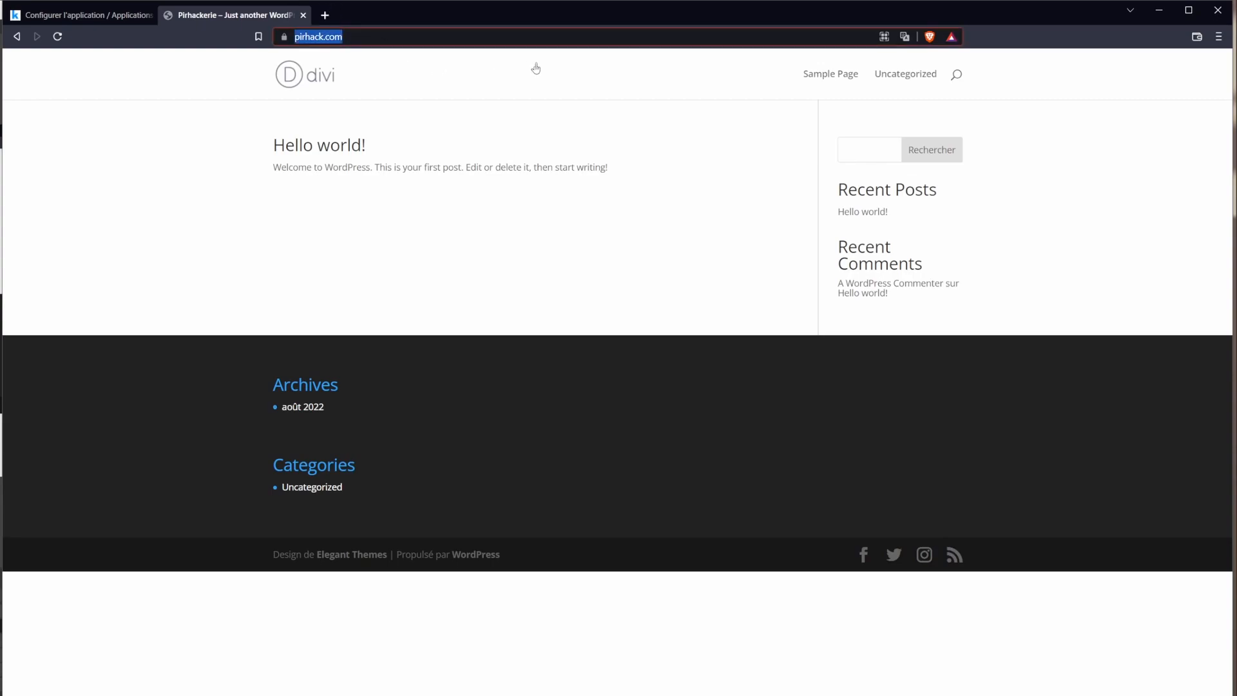
key(End)
text(/)
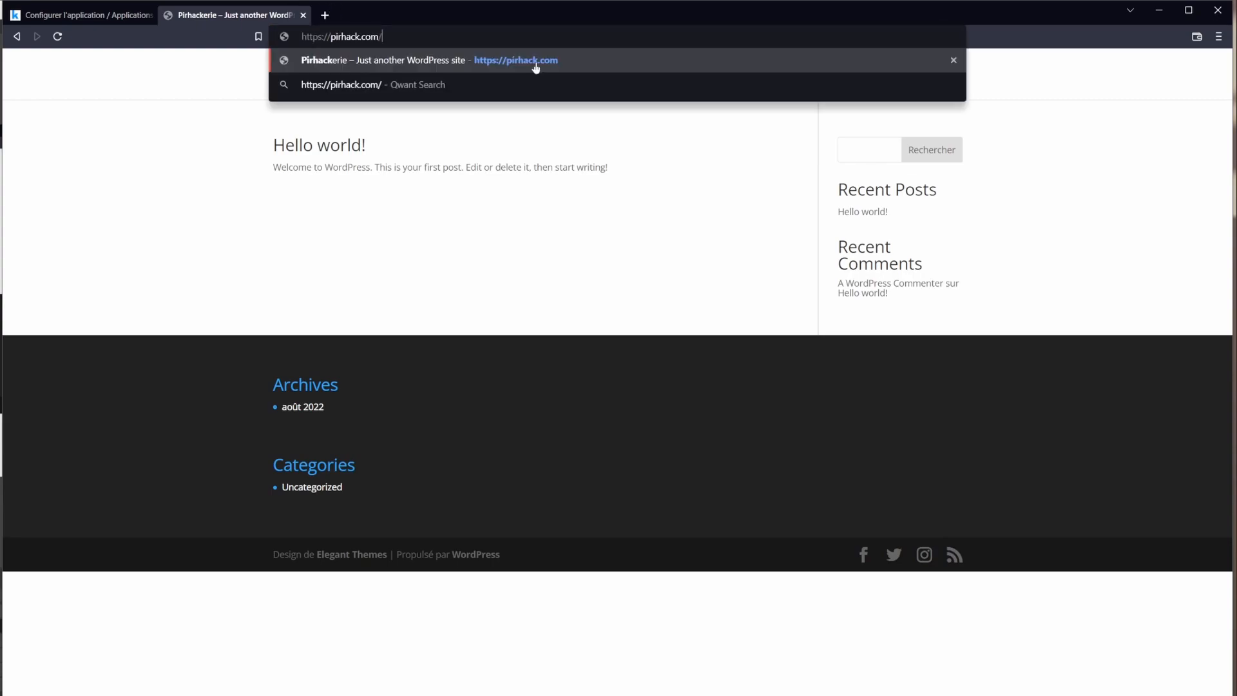
text(wp-admin)
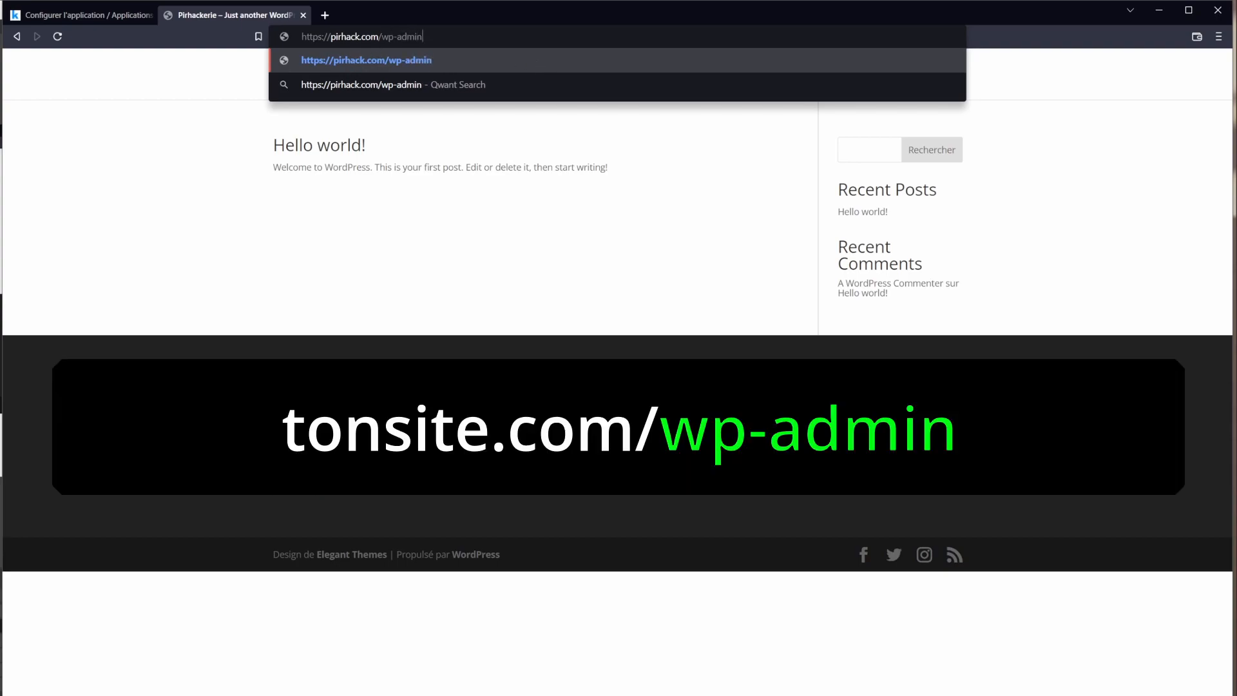
drag(382, 37, 451, 35)
key(Return)
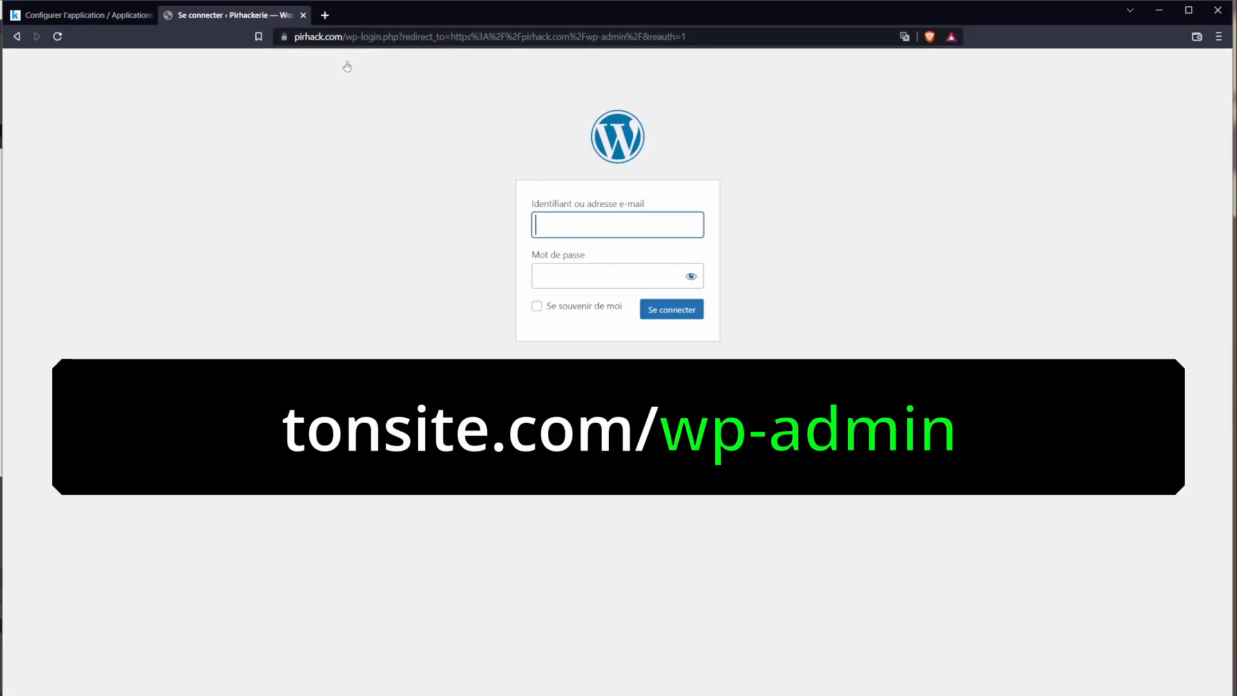
drag(345, 37, 722, 39)
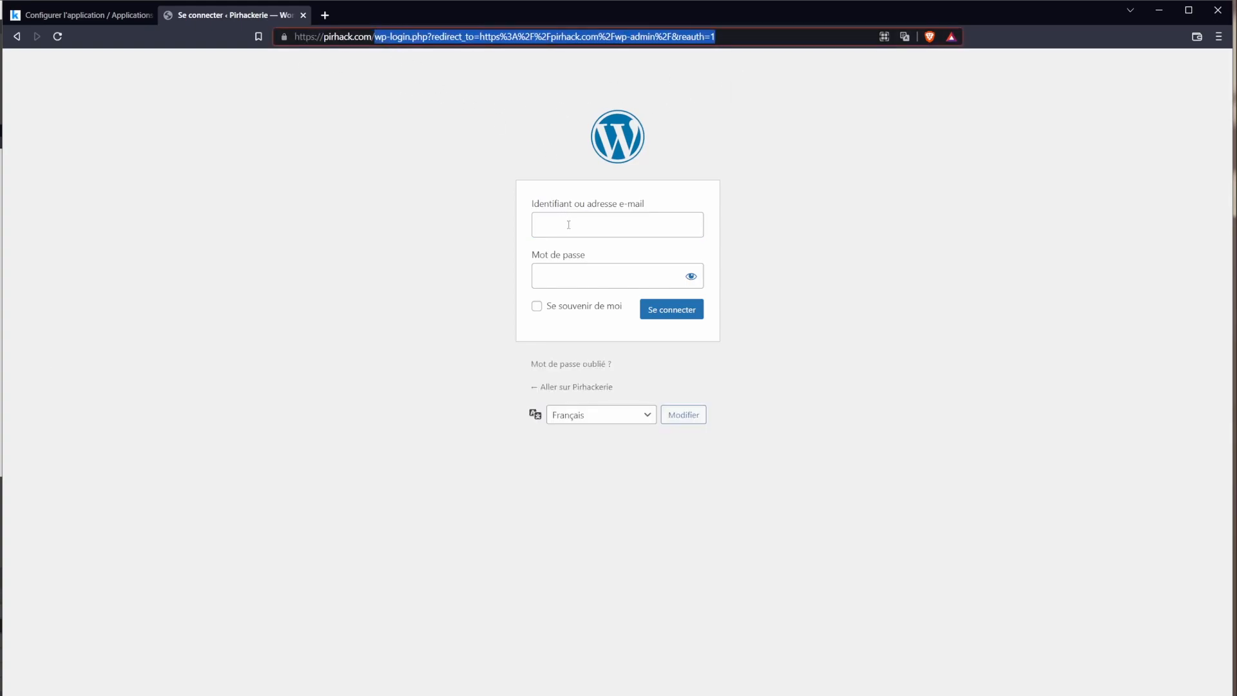
click(408, 238)
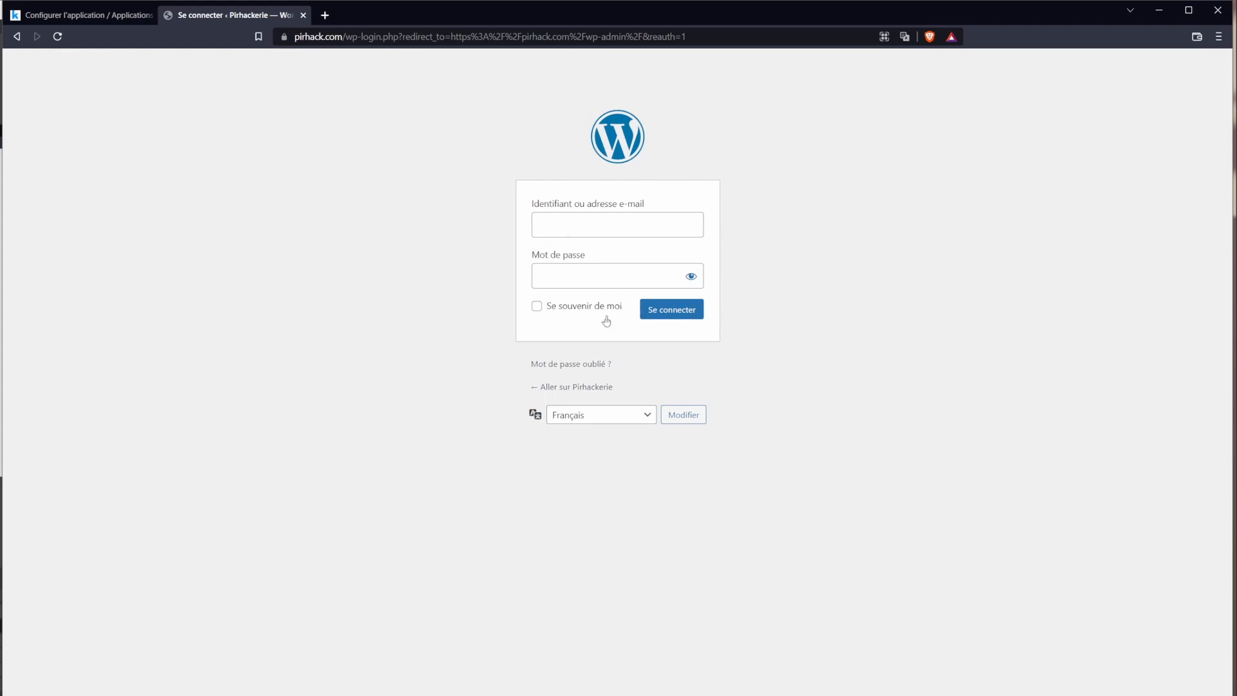
click(535, 227)
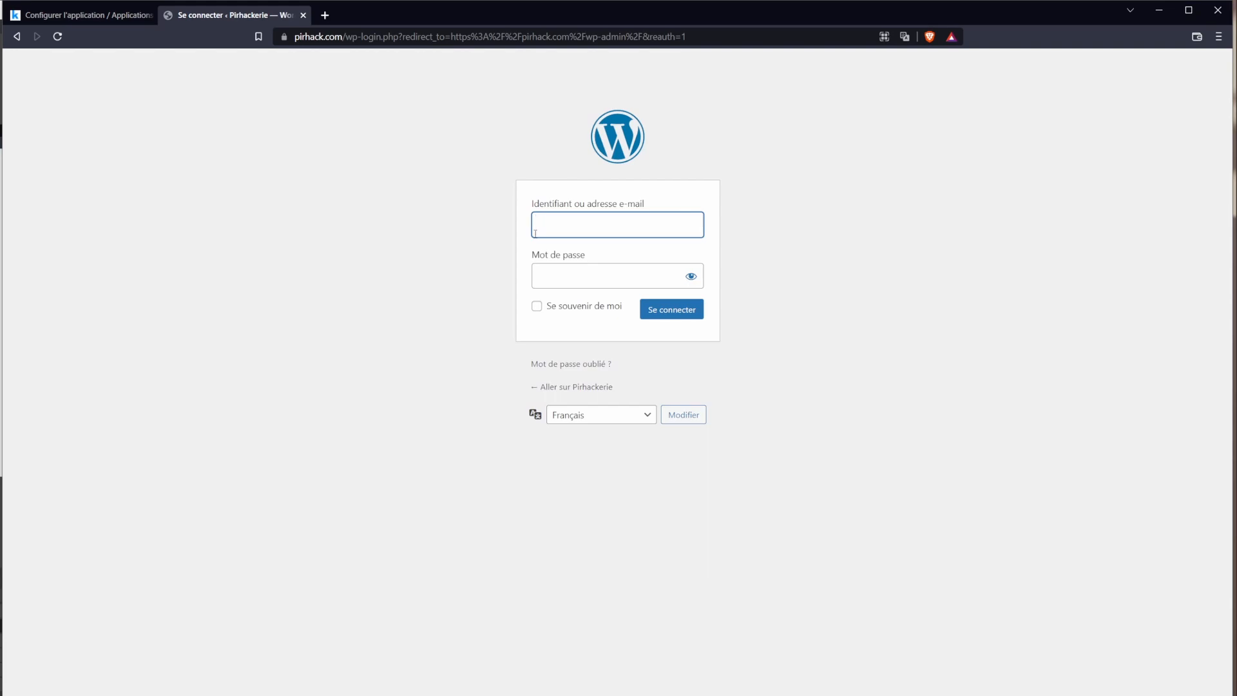
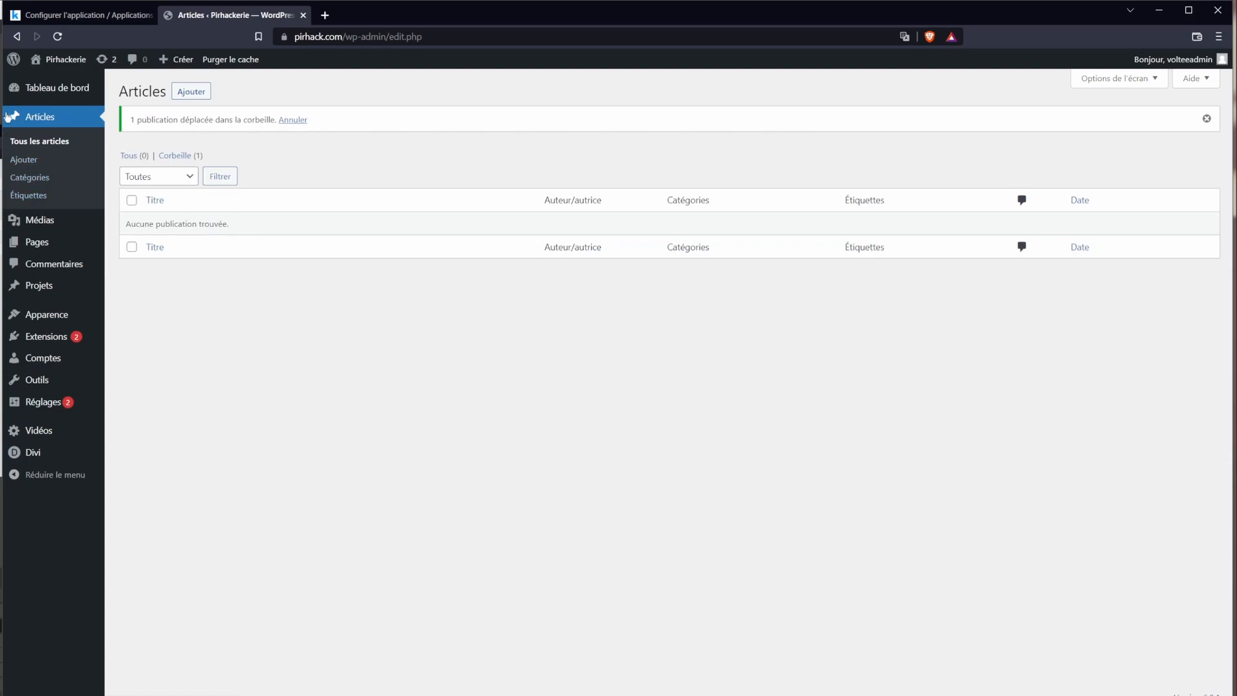
Step: Confirm that only the trashed Hello world! post remains, then check that the media library is empty
click(27, 141)
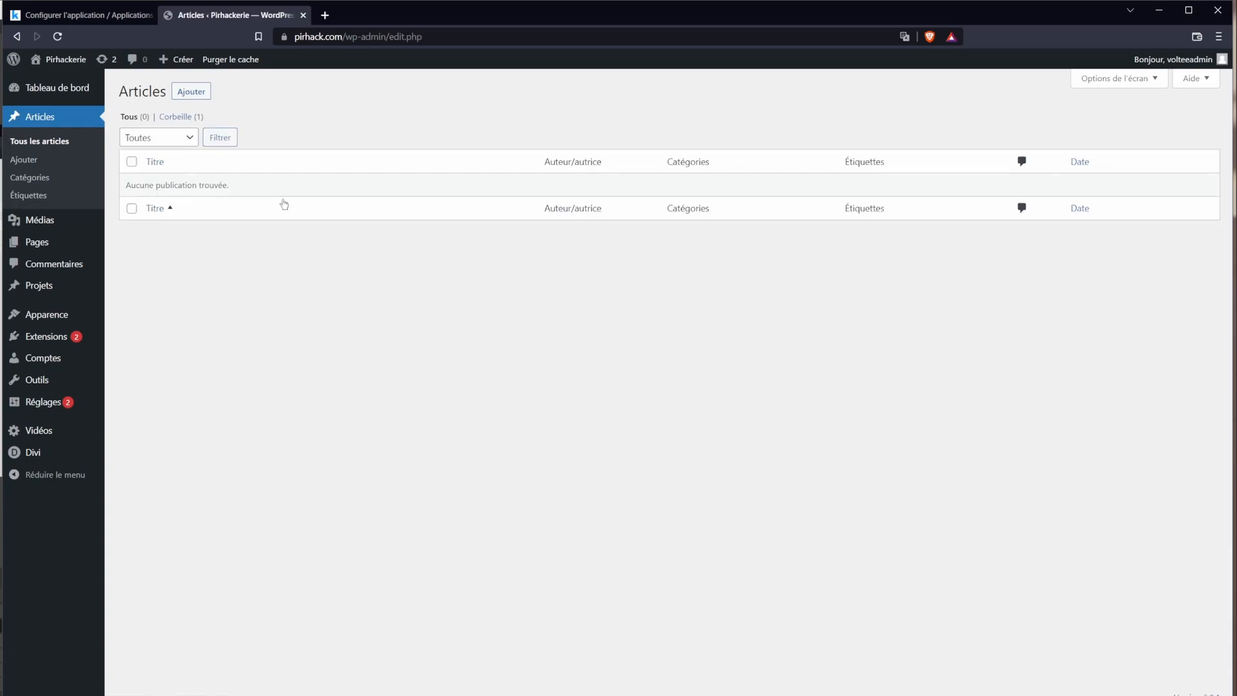
click(180, 117)
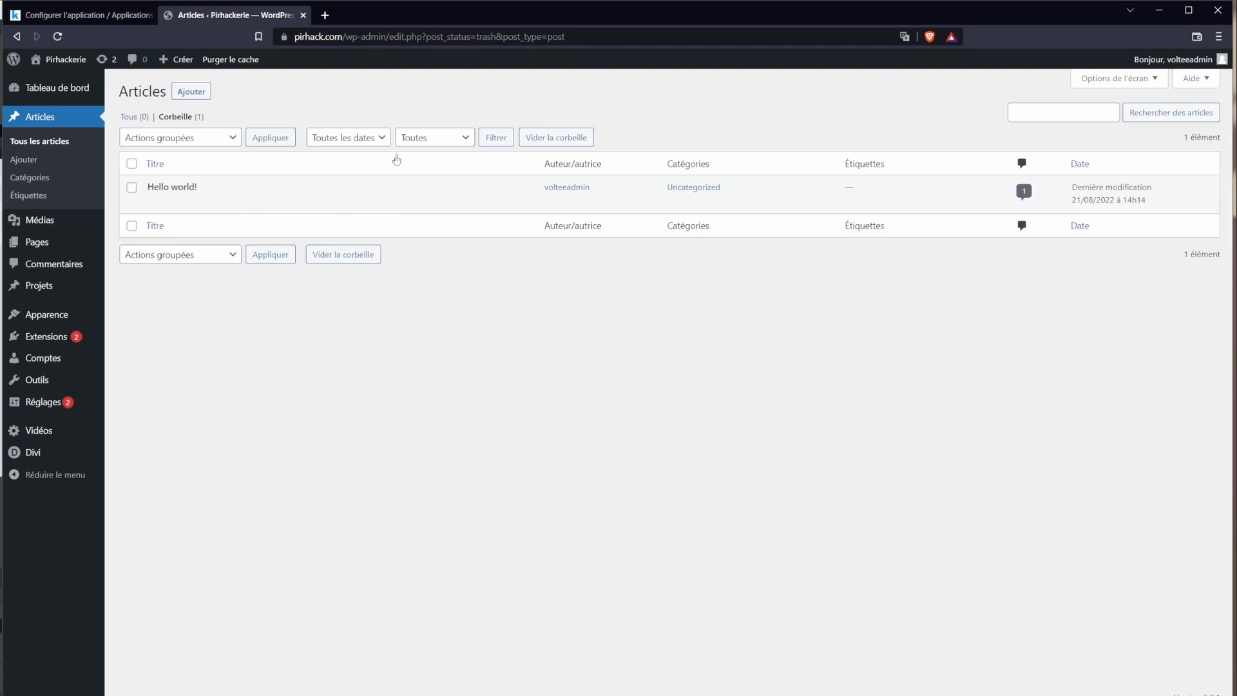
click(129, 116)
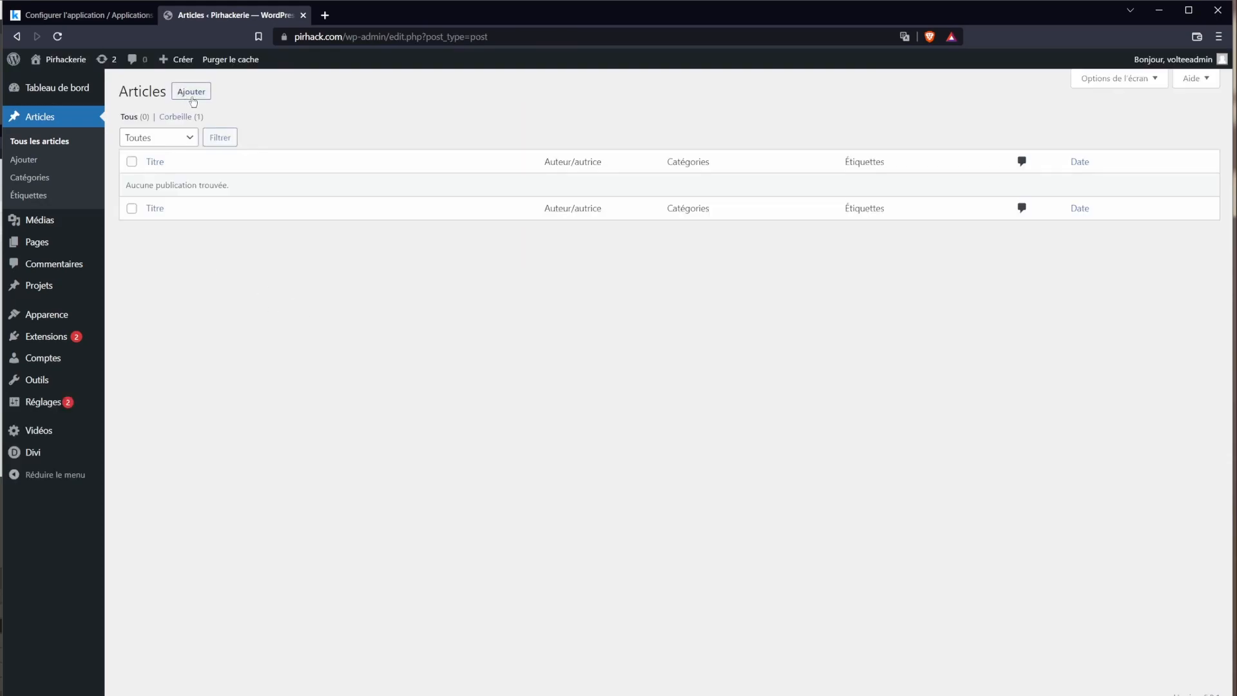
click(75, 226)
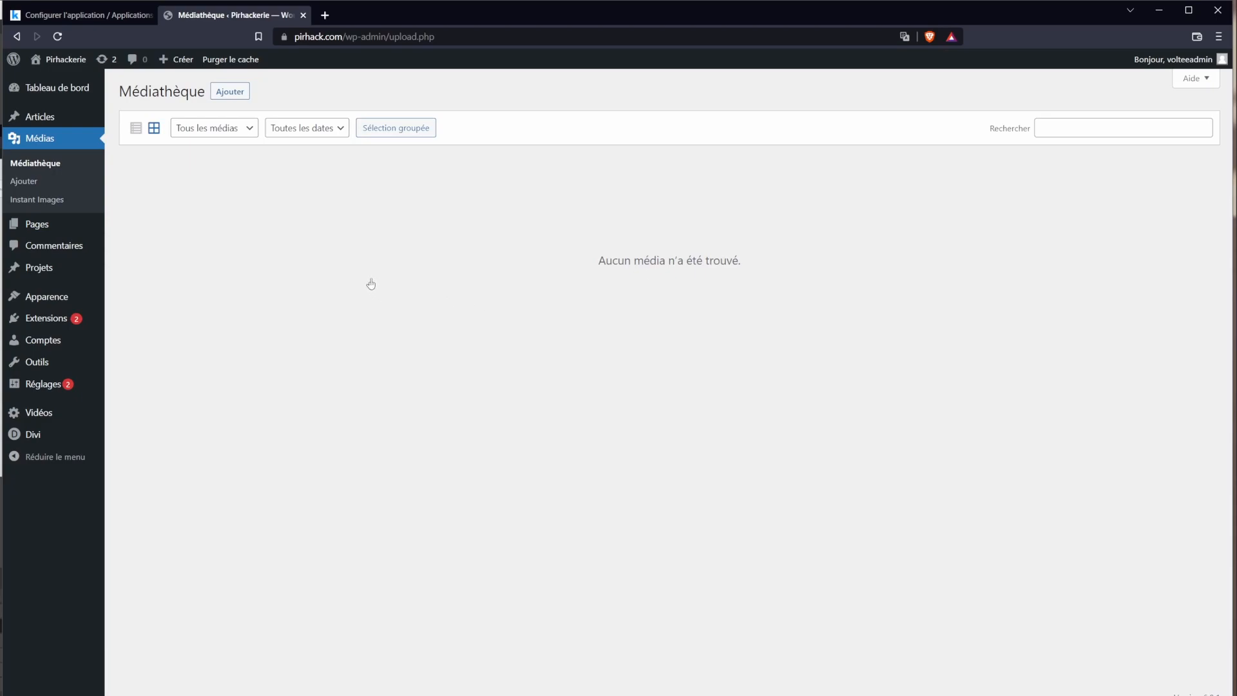
click(47, 230)
Step: Move the Sample Page and Privacy Policy pages to the trash
mouse_move(219, 242)
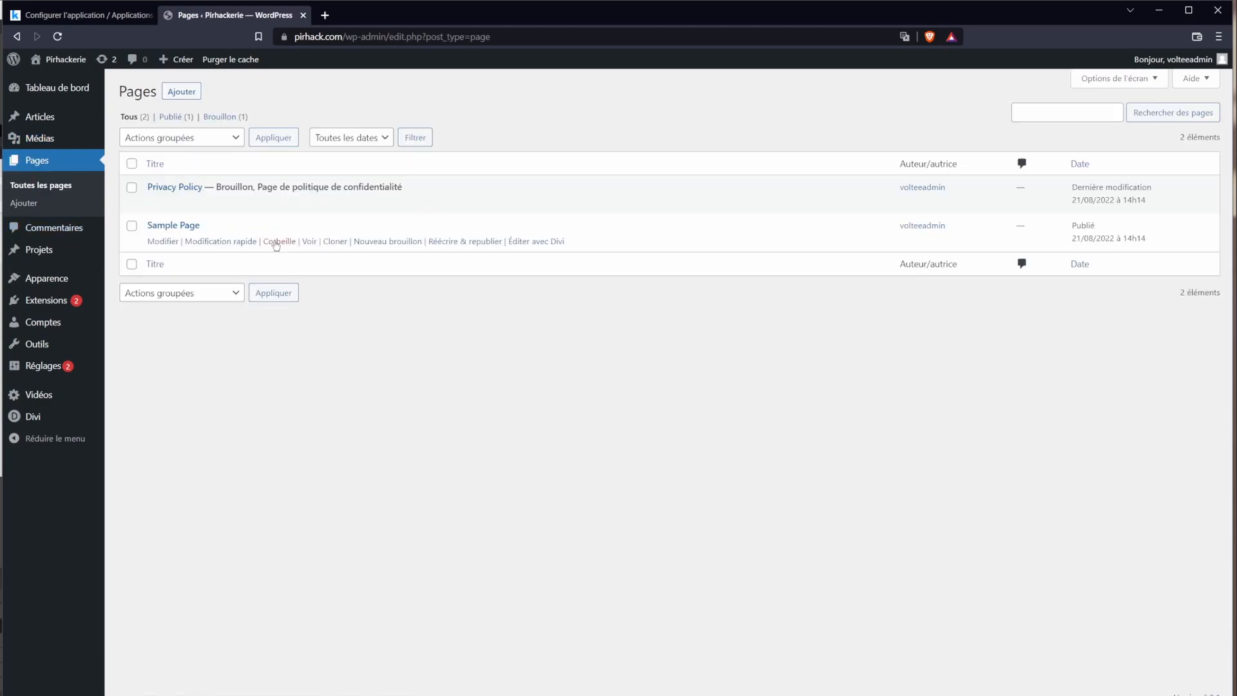
click(276, 242)
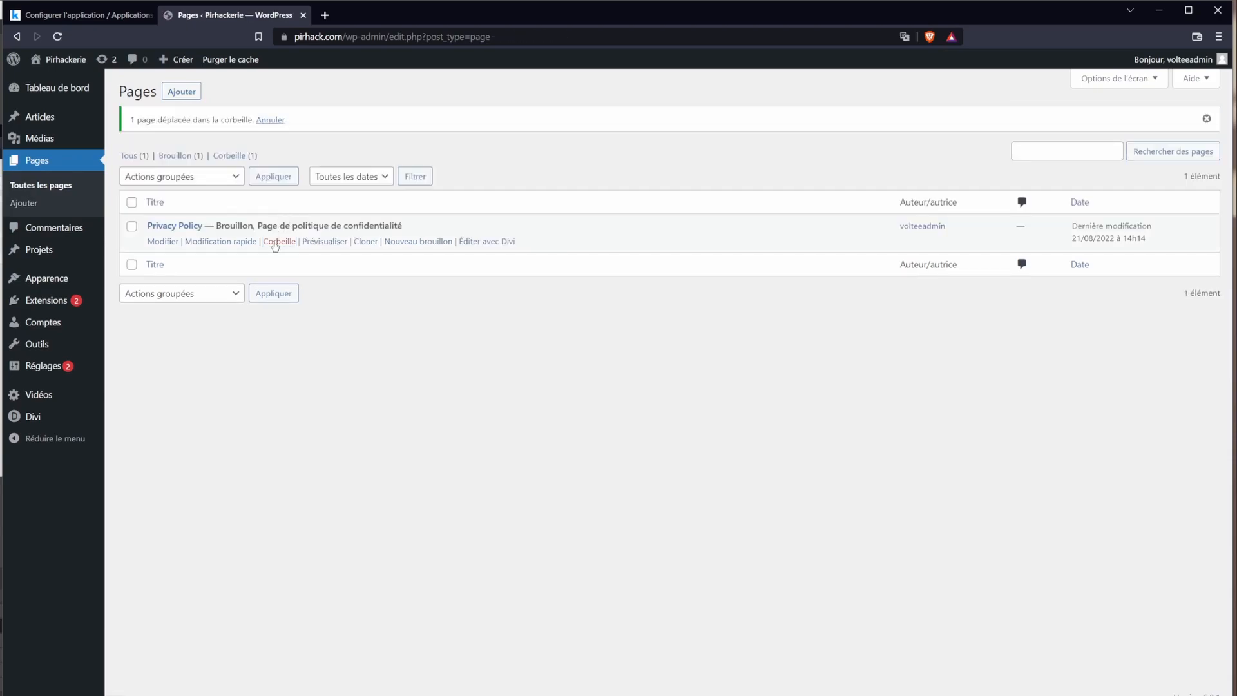
click(274, 243)
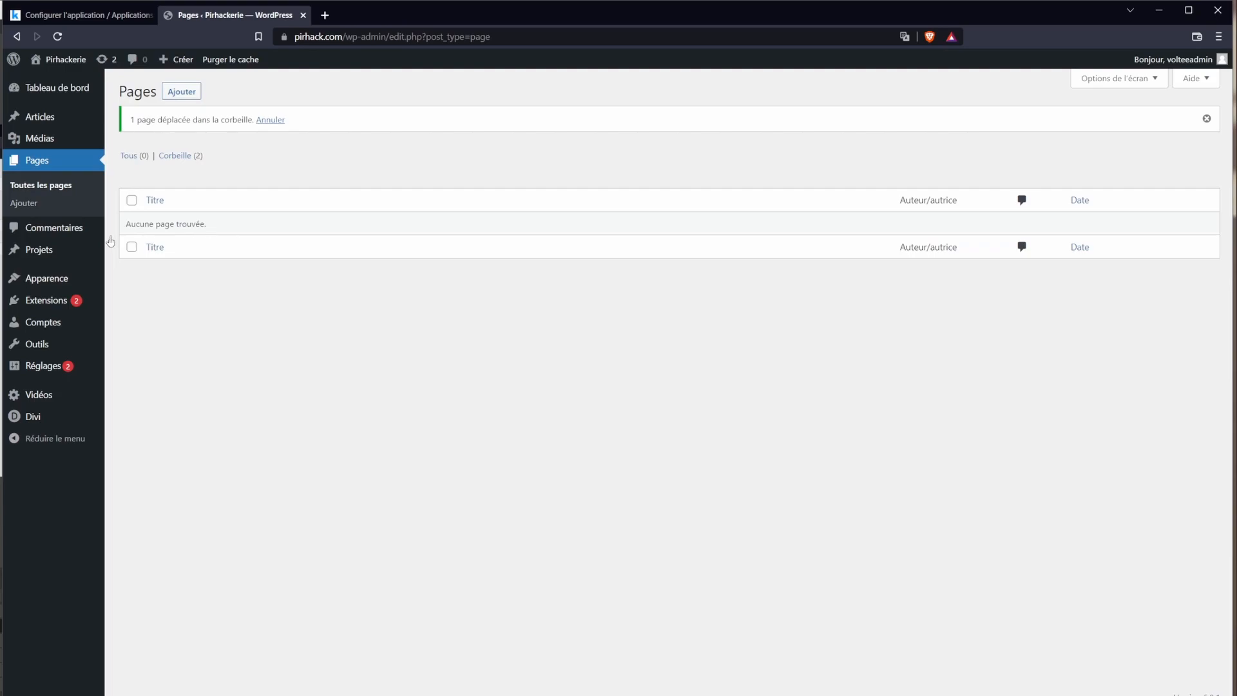
Step: Check that the Comments and Projects lists are both empty
click(31, 236)
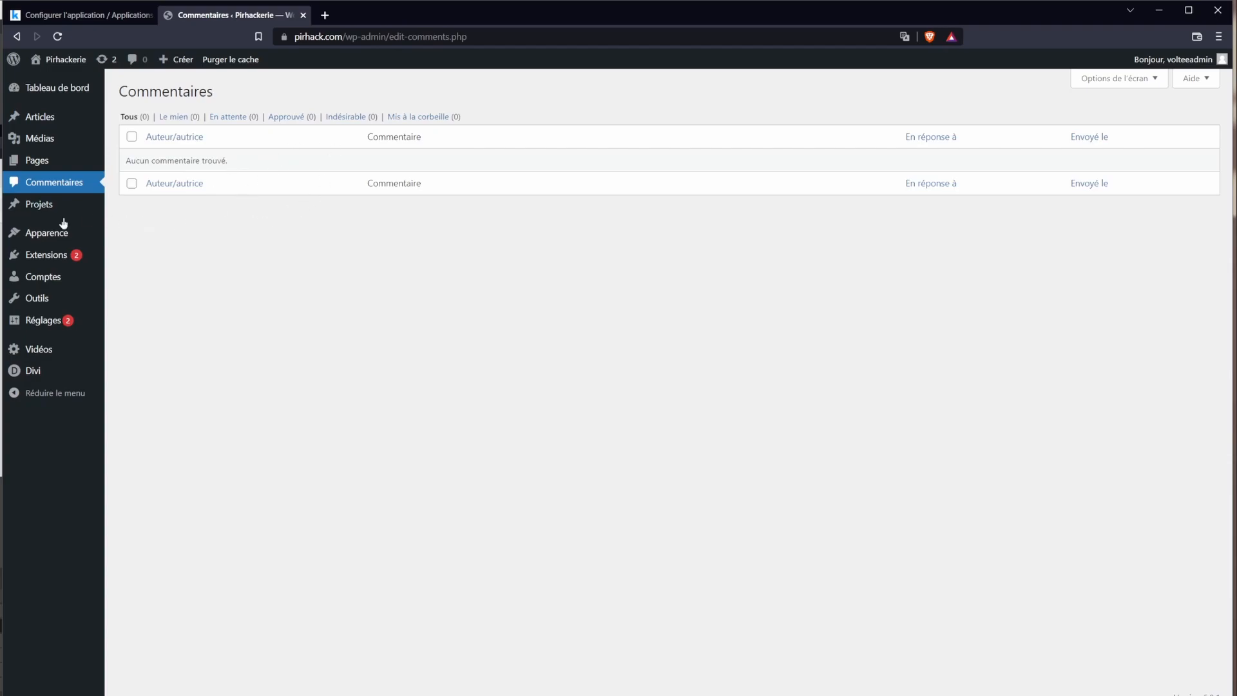
mouse_move(52, 215)
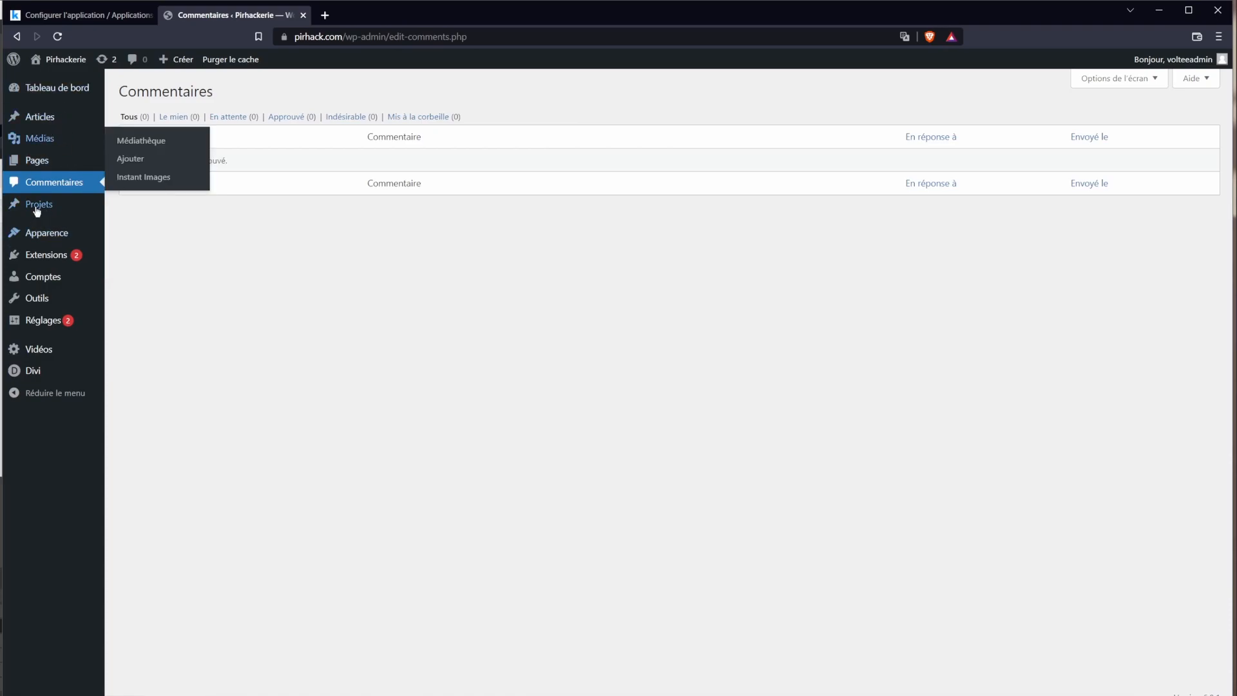
click(44, 211)
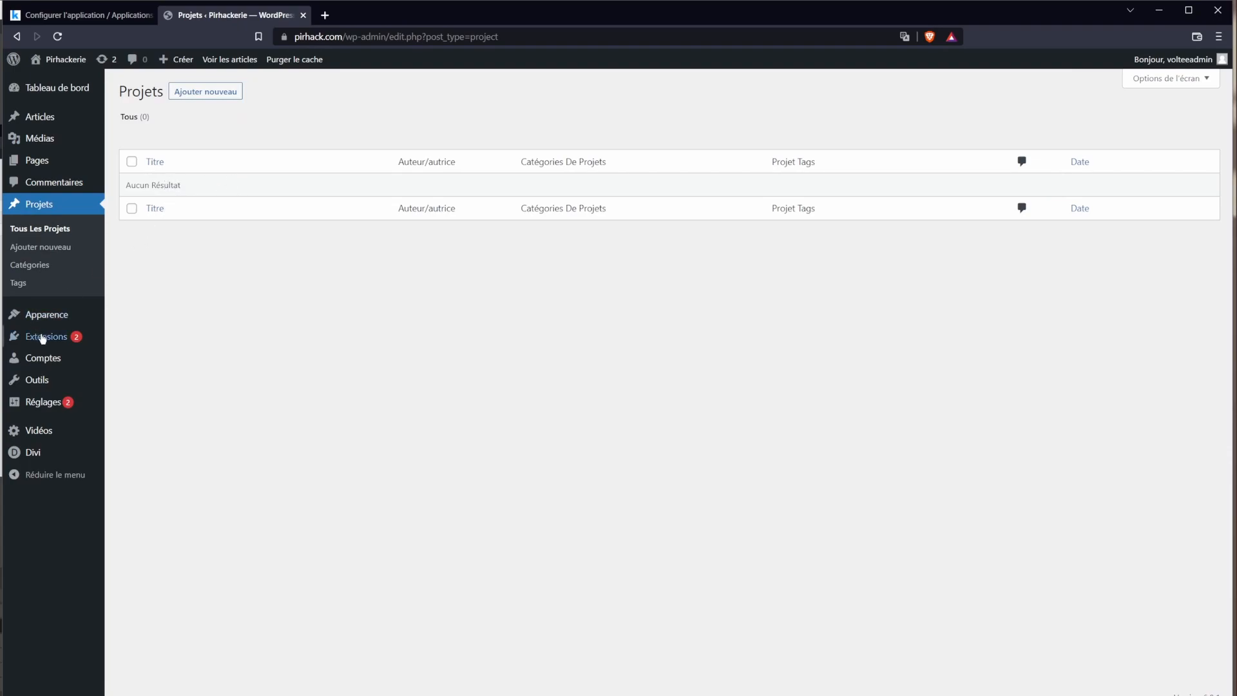
click(51, 317)
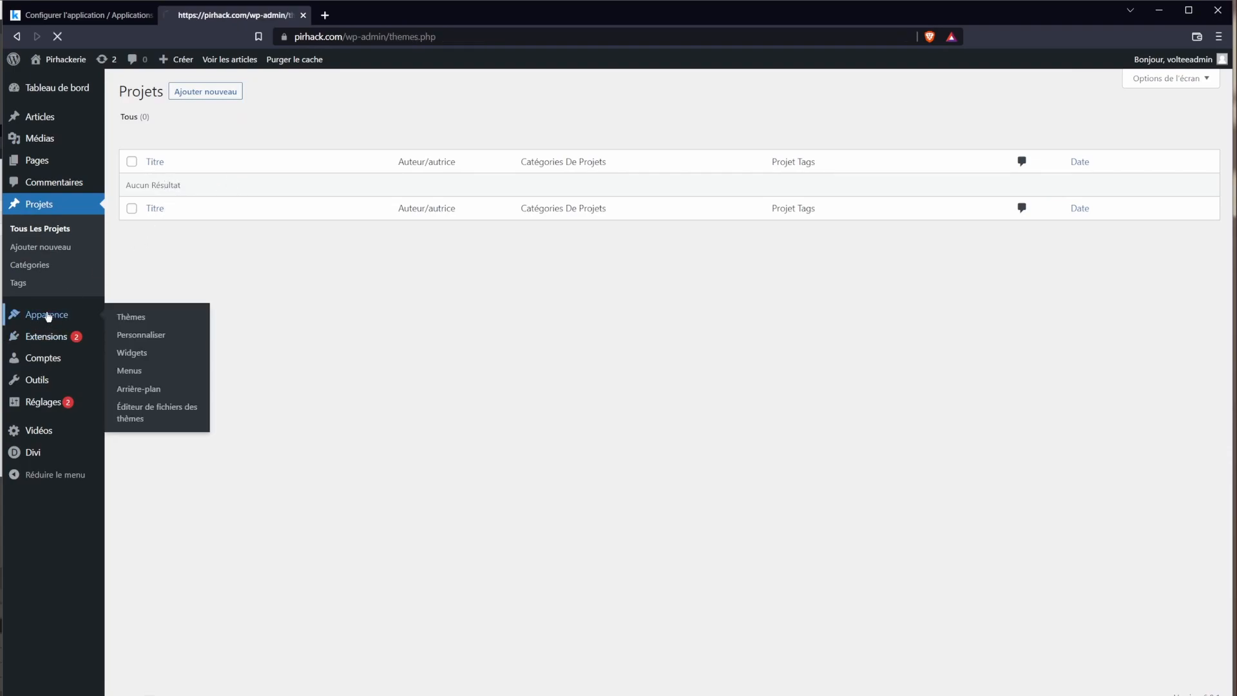
Step: On the Themes page, view the details of the Twenty Twenty-Two theme
mouse_move(38, 214)
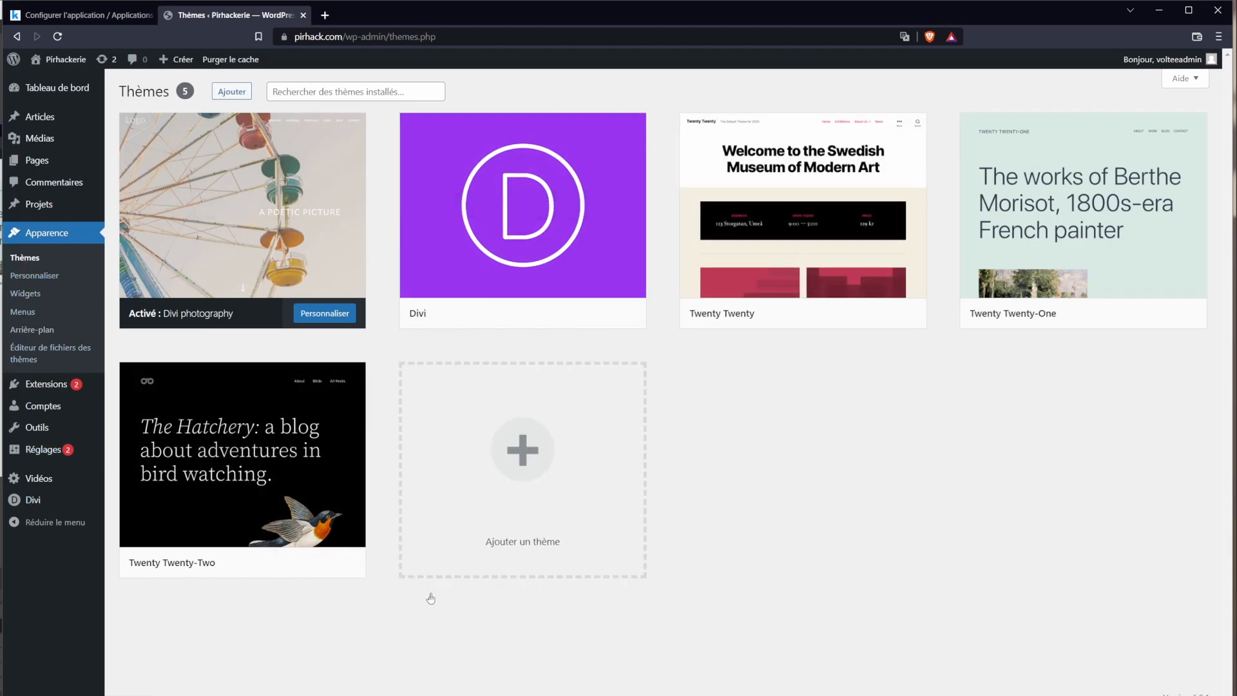
mouse_move(414, 315)
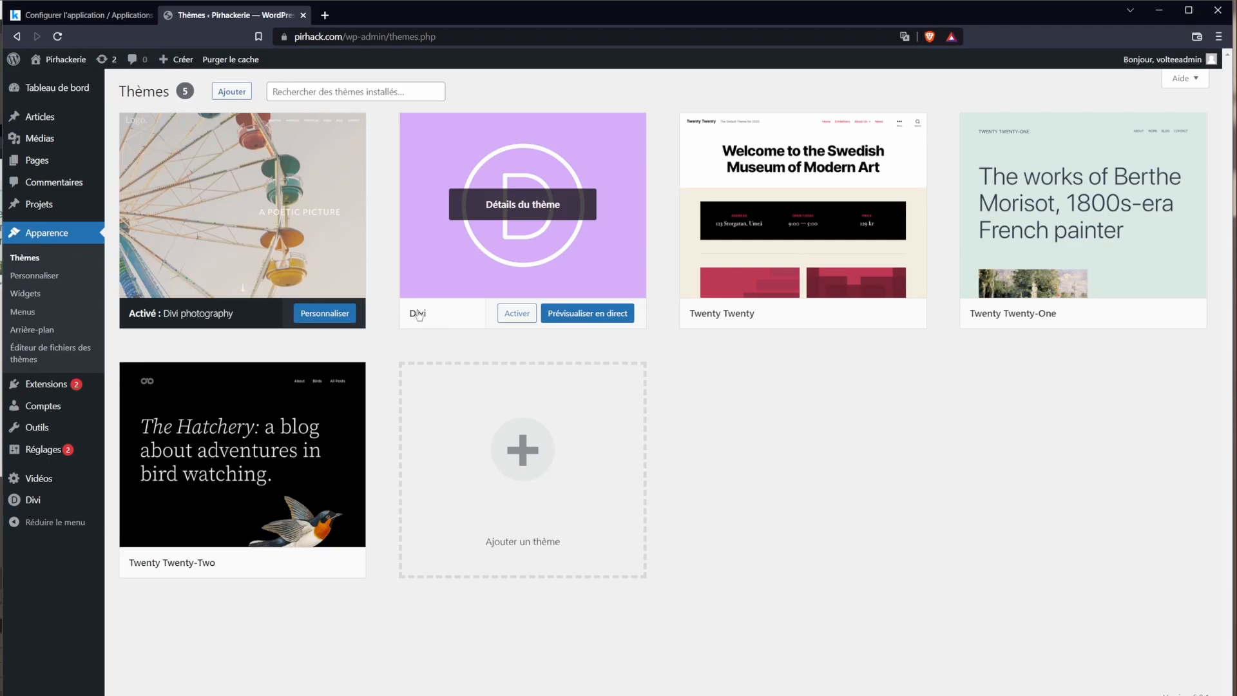
mouse_move(250, 212)
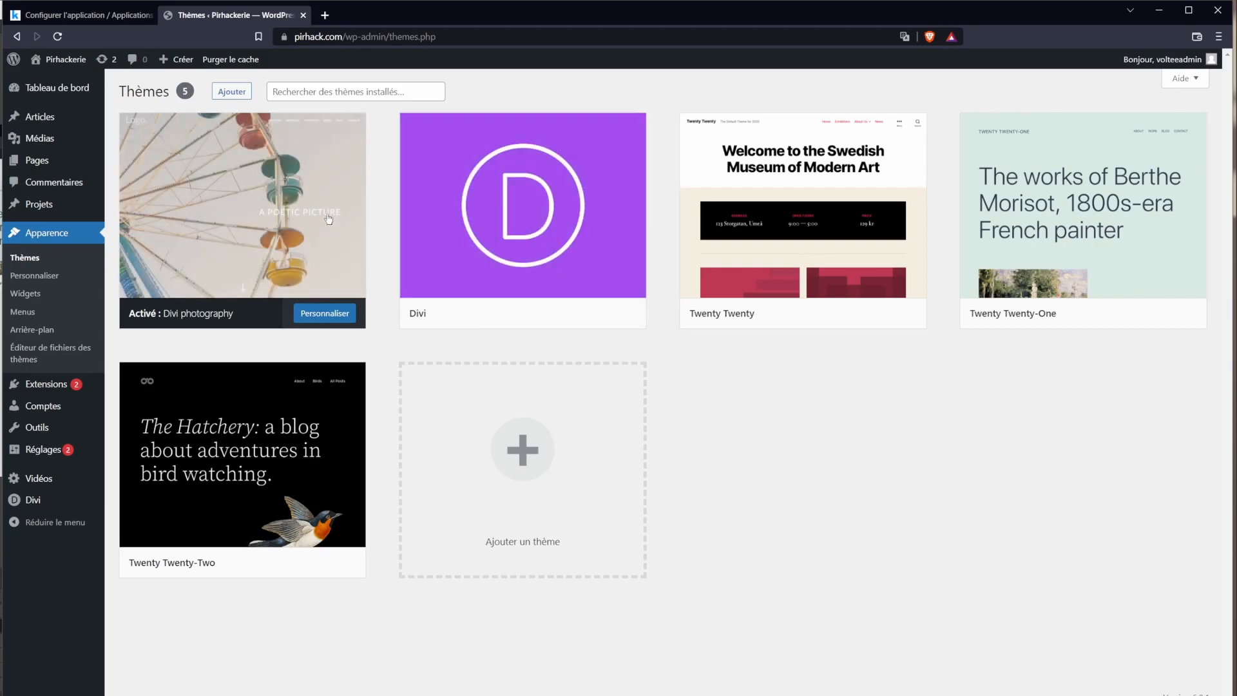
click(248, 457)
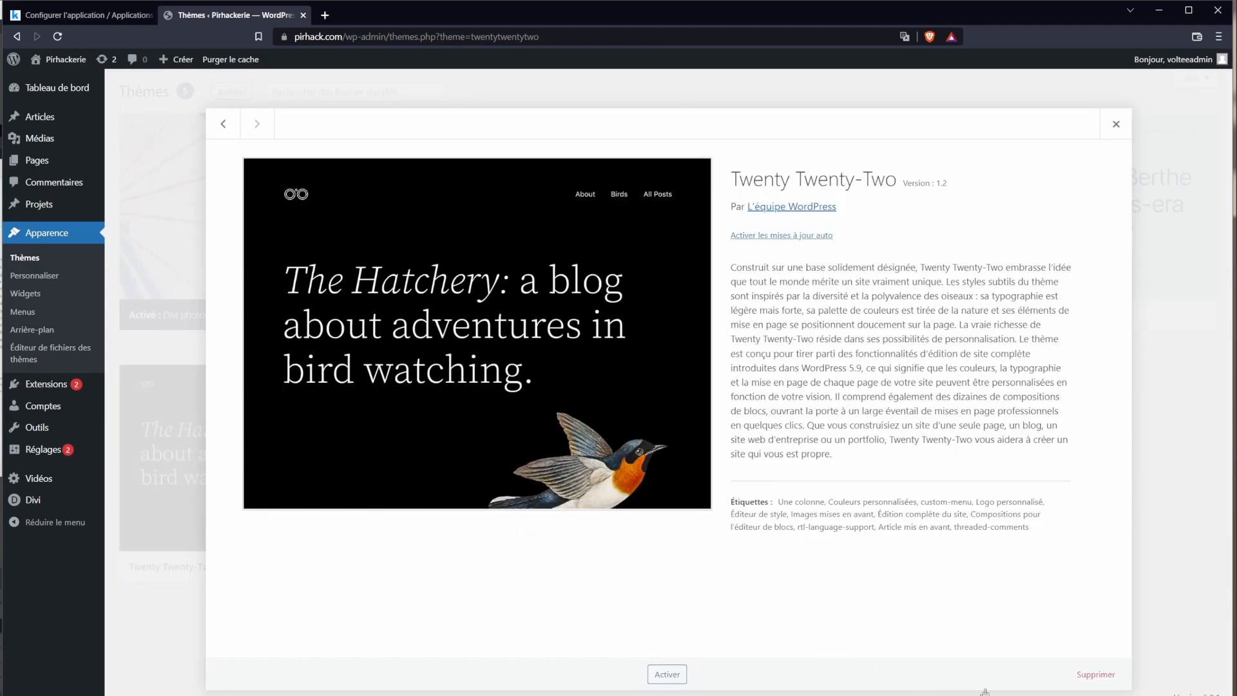
Step: Delete the Twenty Twenty-Two, Twenty Twenty-One and Twenty Twenty themes, confirming each deletion
click(1083, 683)
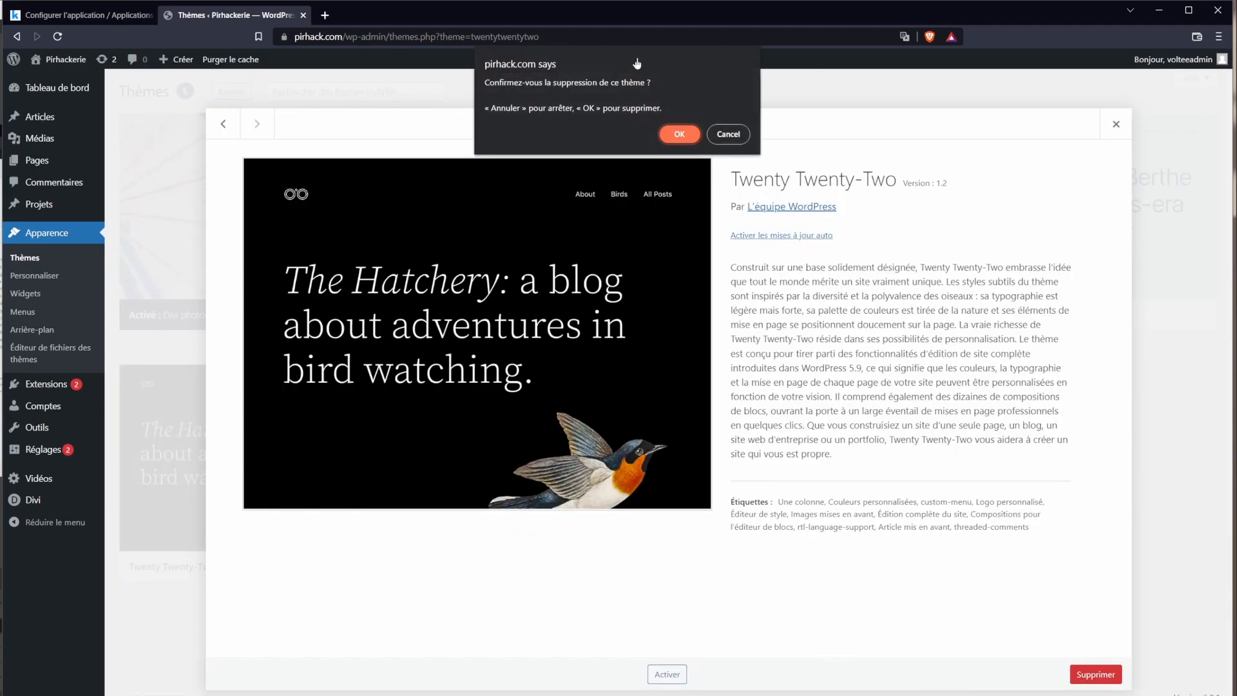
click(679, 130)
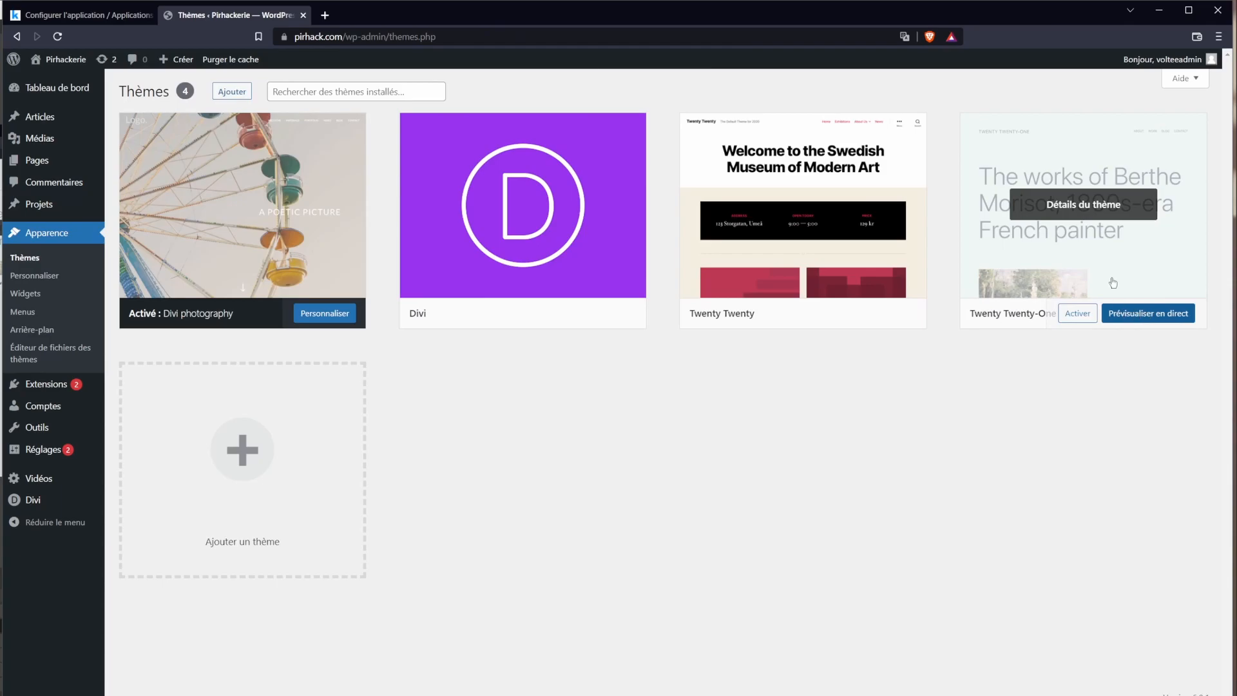
click(1080, 214)
click(1096, 675)
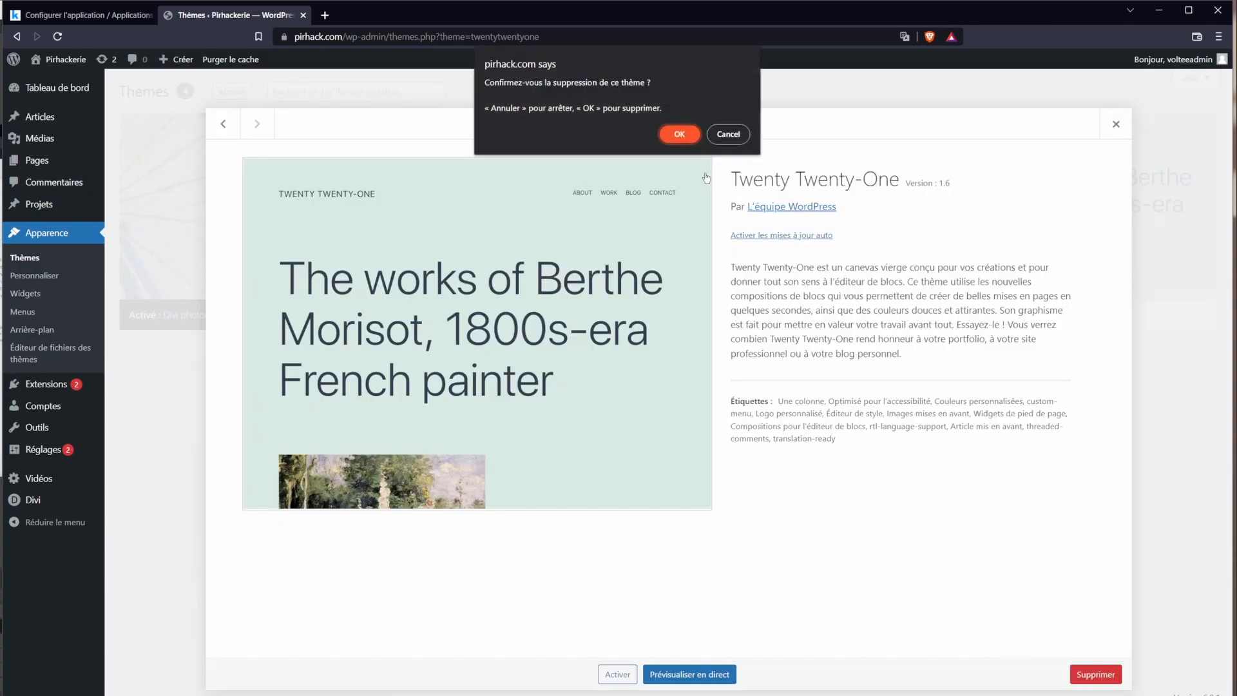
click(678, 130)
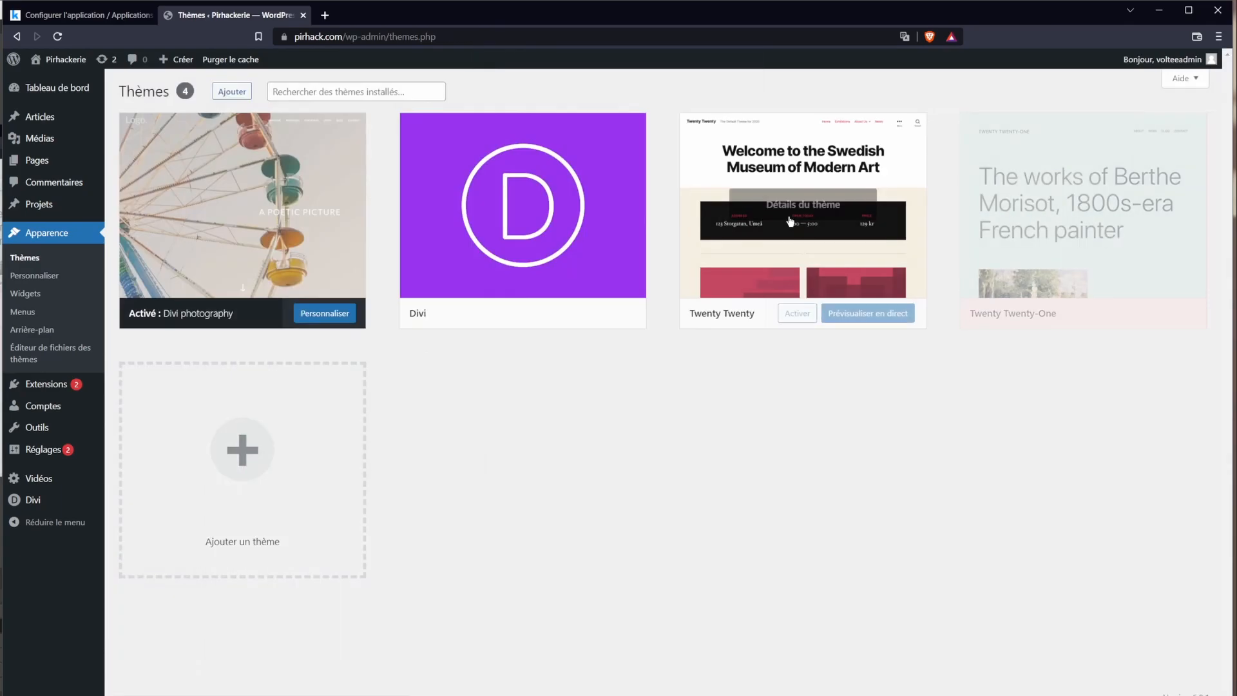
click(830, 202)
click(1093, 674)
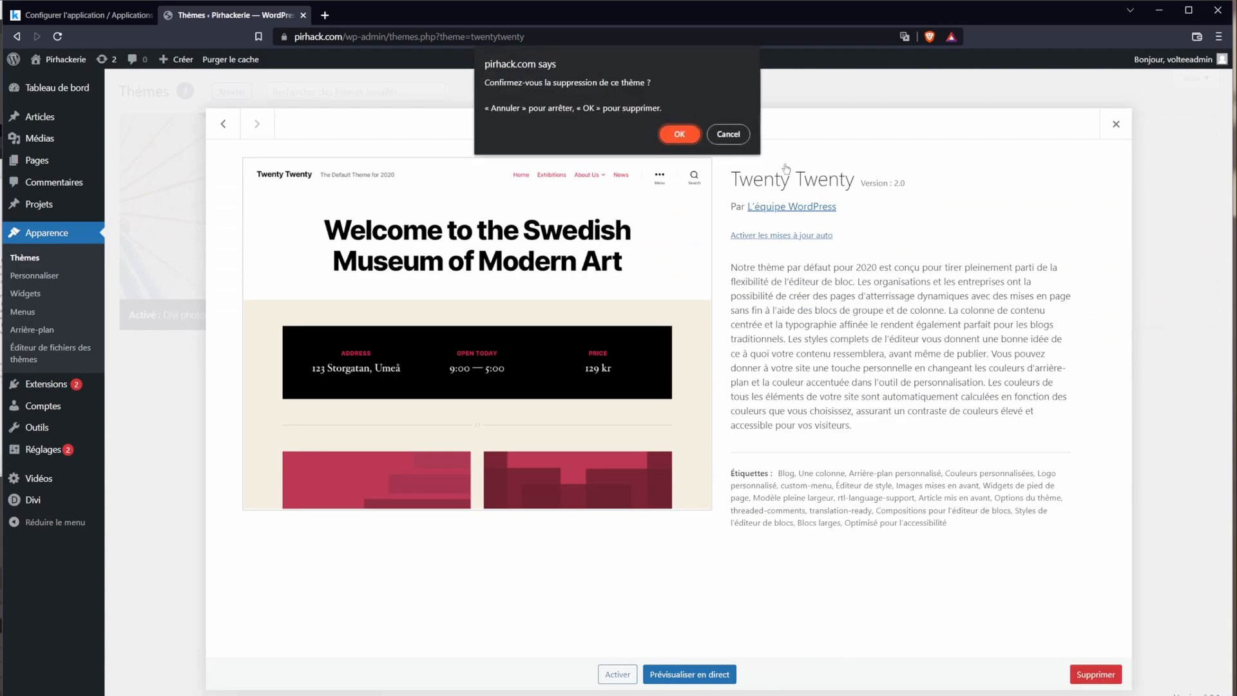
click(678, 131)
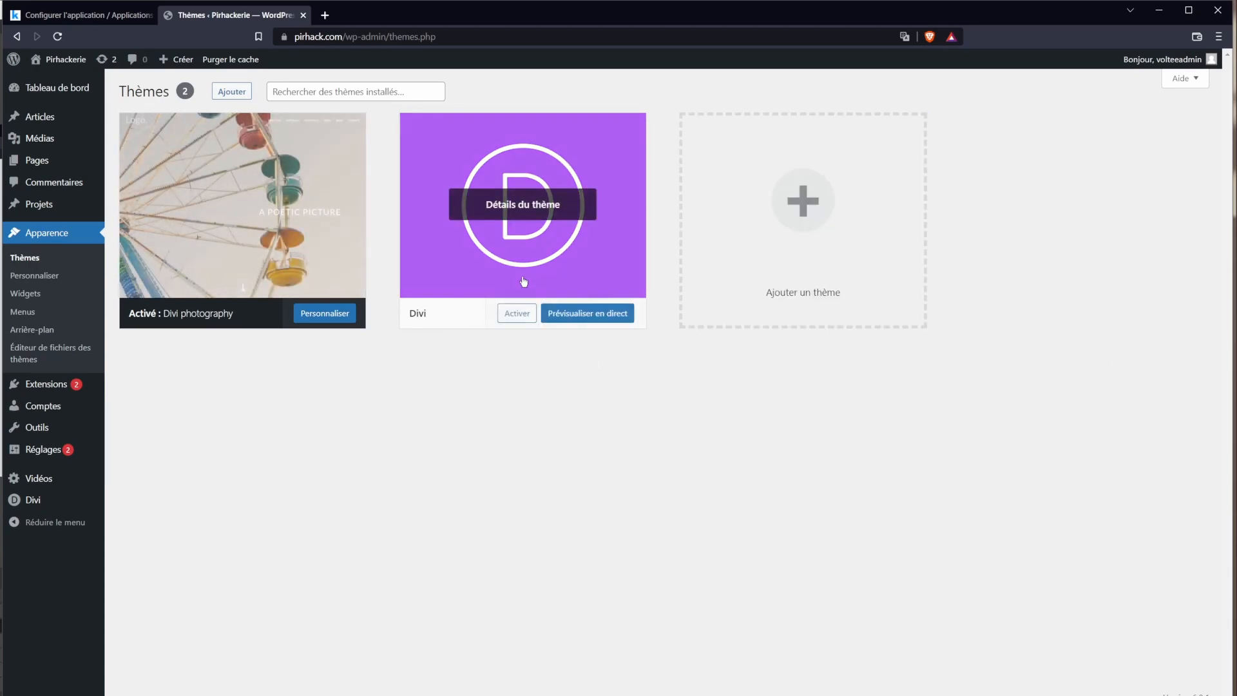
click(175, 265)
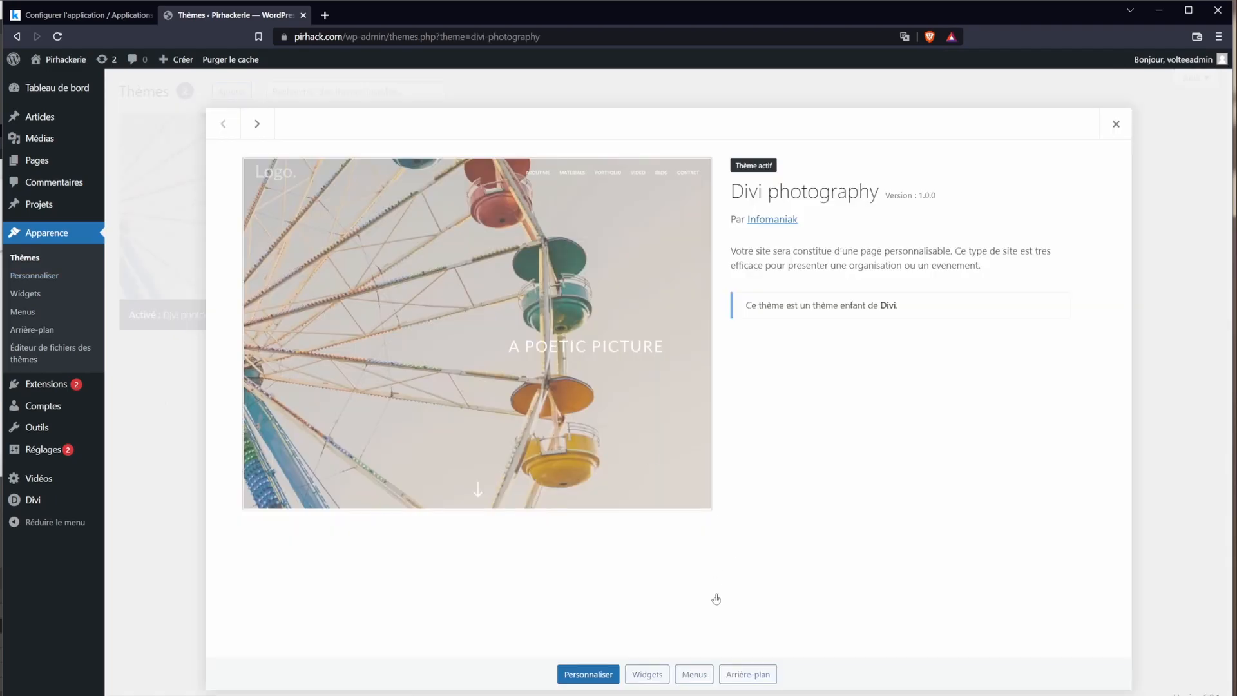
click(1127, 122)
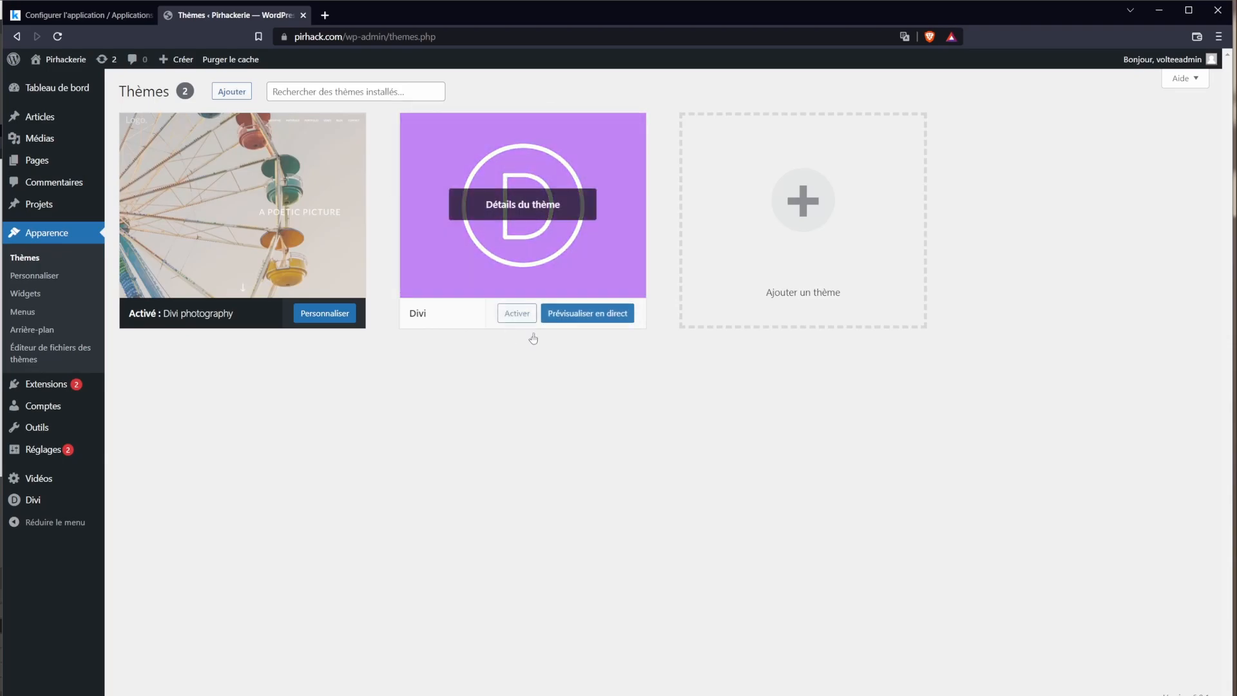
click(245, 205)
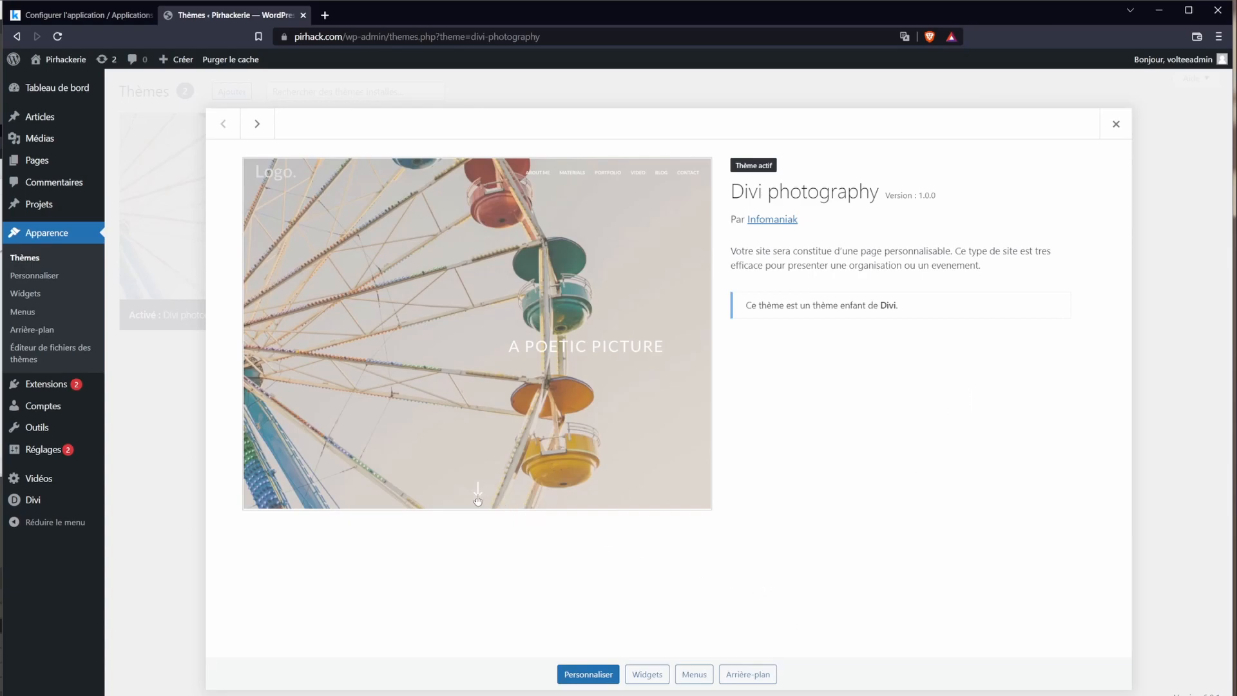
click(1116, 125)
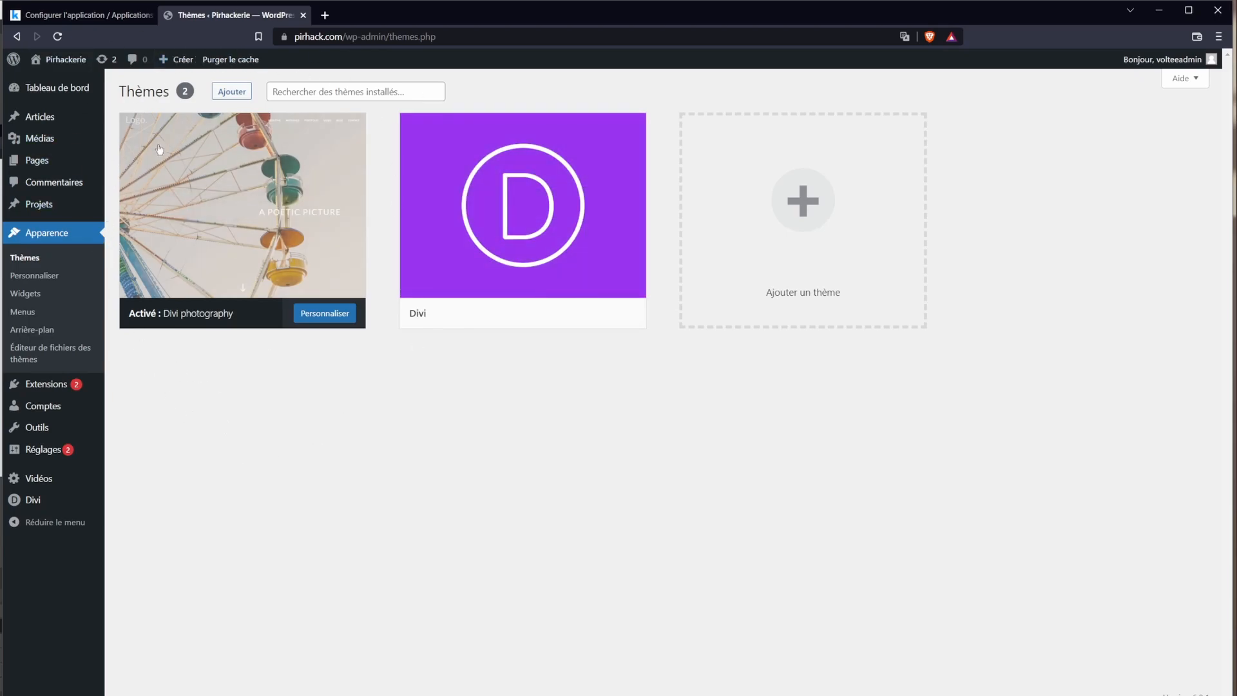
mouse_move(286, 197)
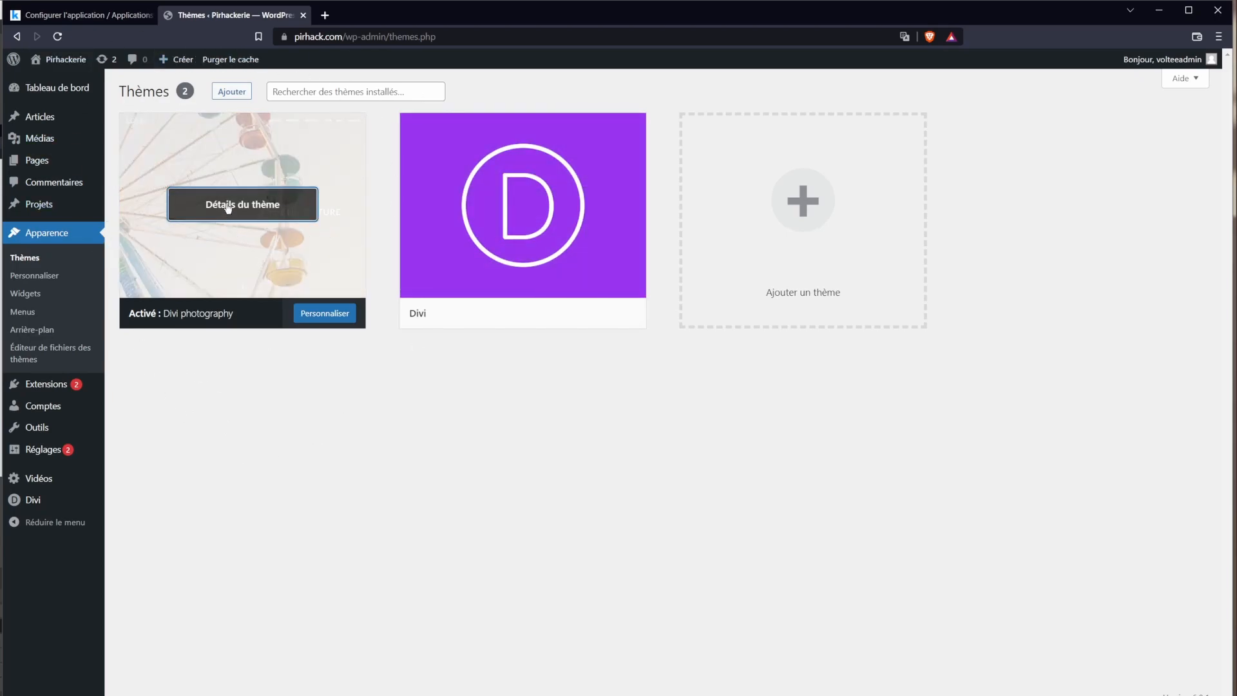
right_click(277, 492)
click(229, 466)
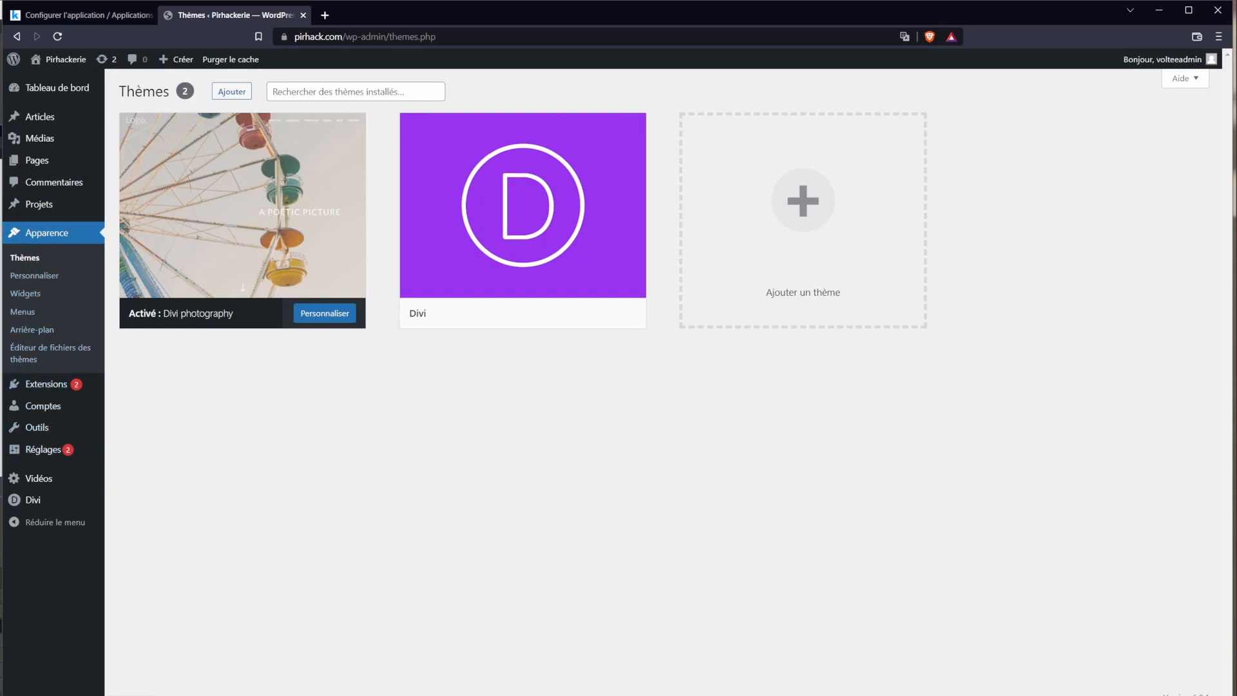
mouse_move(41, 387)
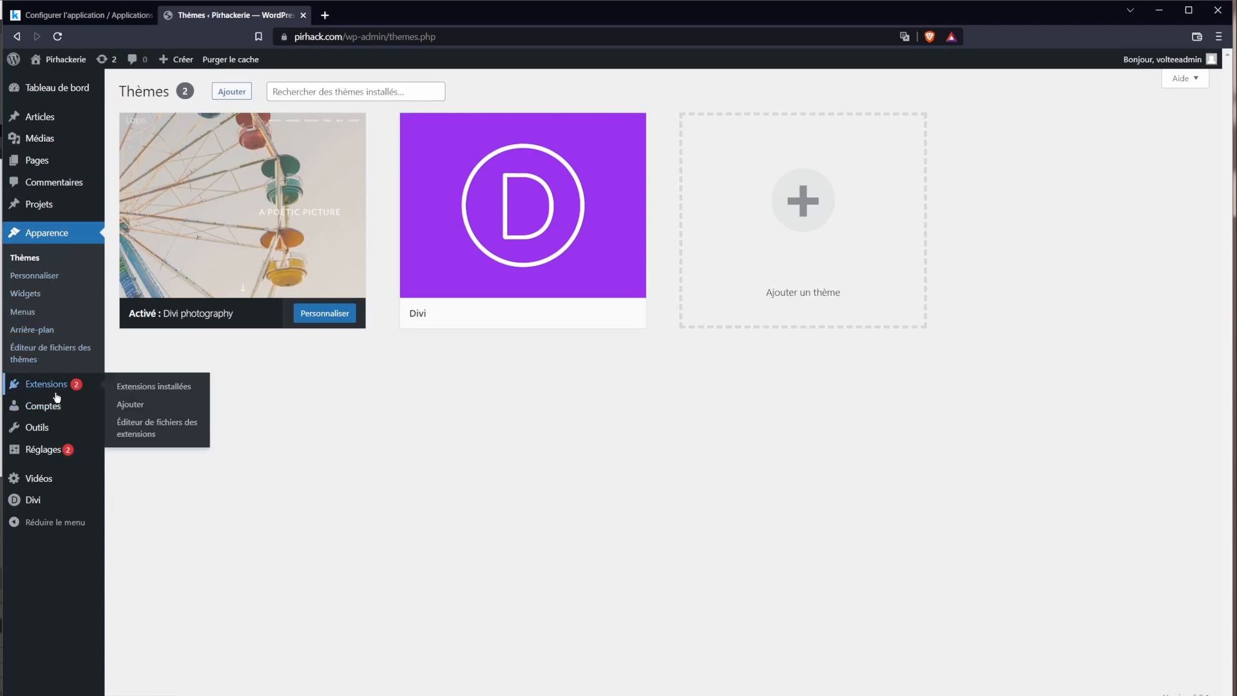
Step: In the installed plugins list, bulk-deactivate the checked plugins
click(56, 390)
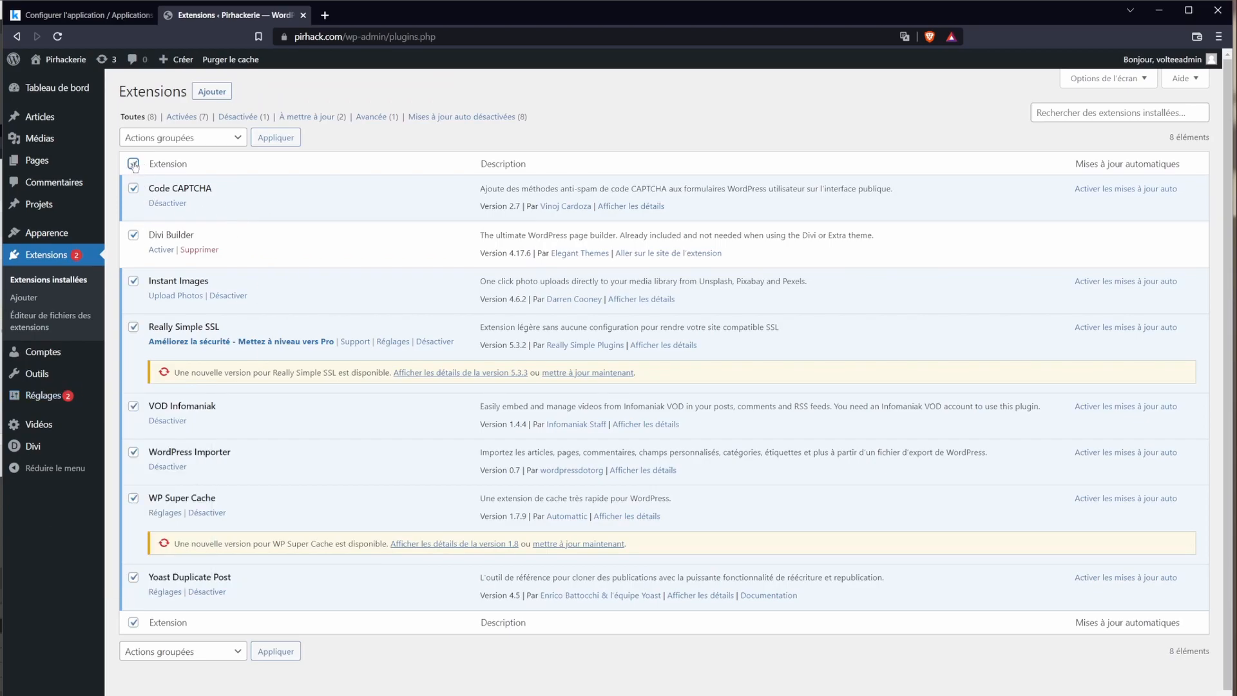
click(169, 138)
click(181, 180)
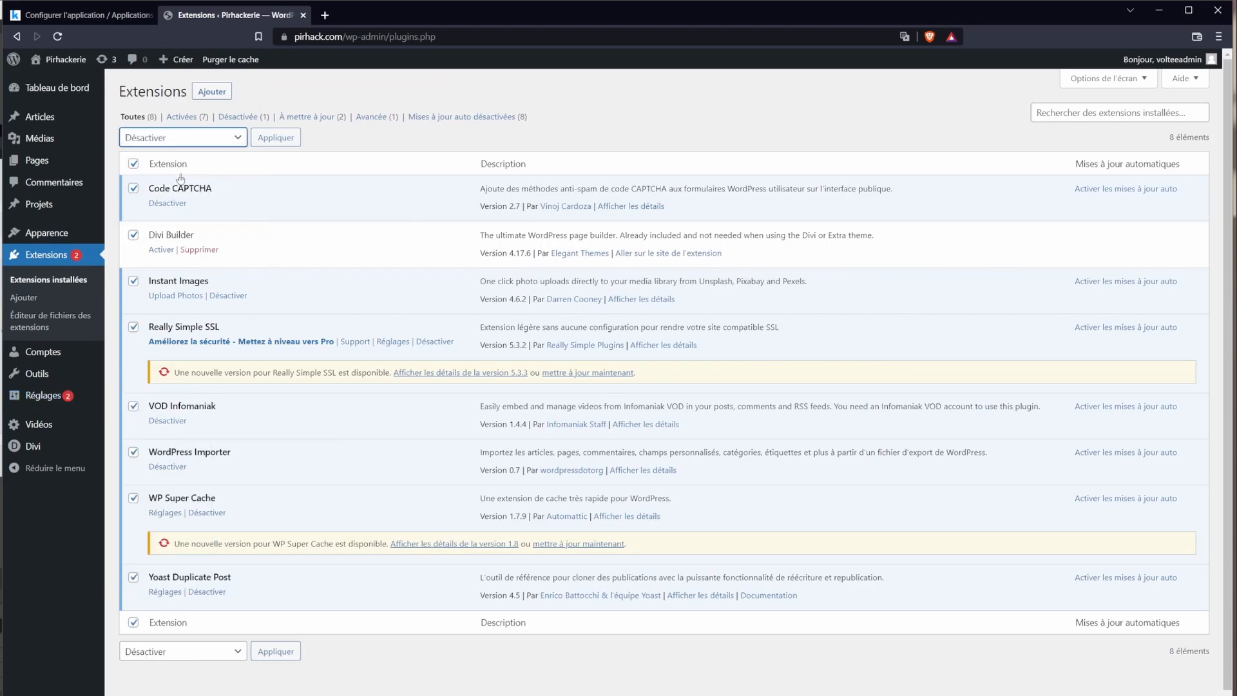
click(288, 139)
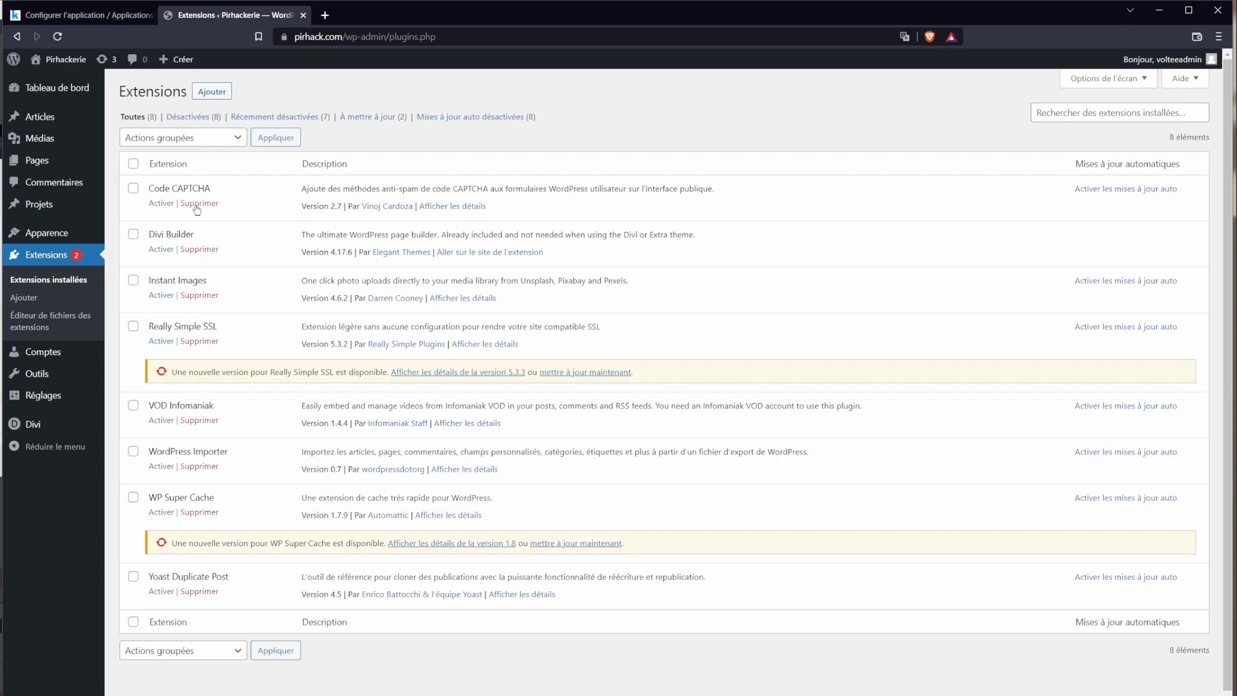
Step: Delete the Code CAPTCHA, Divi Builder, Instant Images and Really Simple SSL plugins individually
click(197, 209)
click(677, 105)
click(199, 229)
click(676, 105)
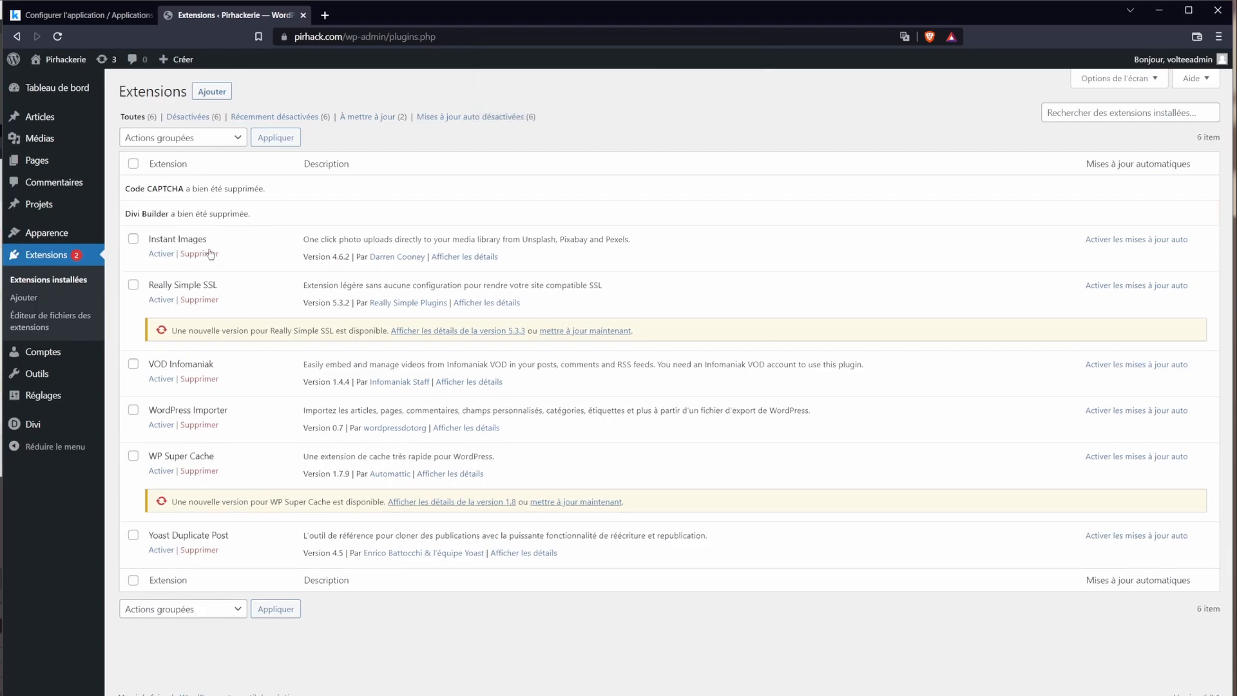
click(210, 253)
click(678, 119)
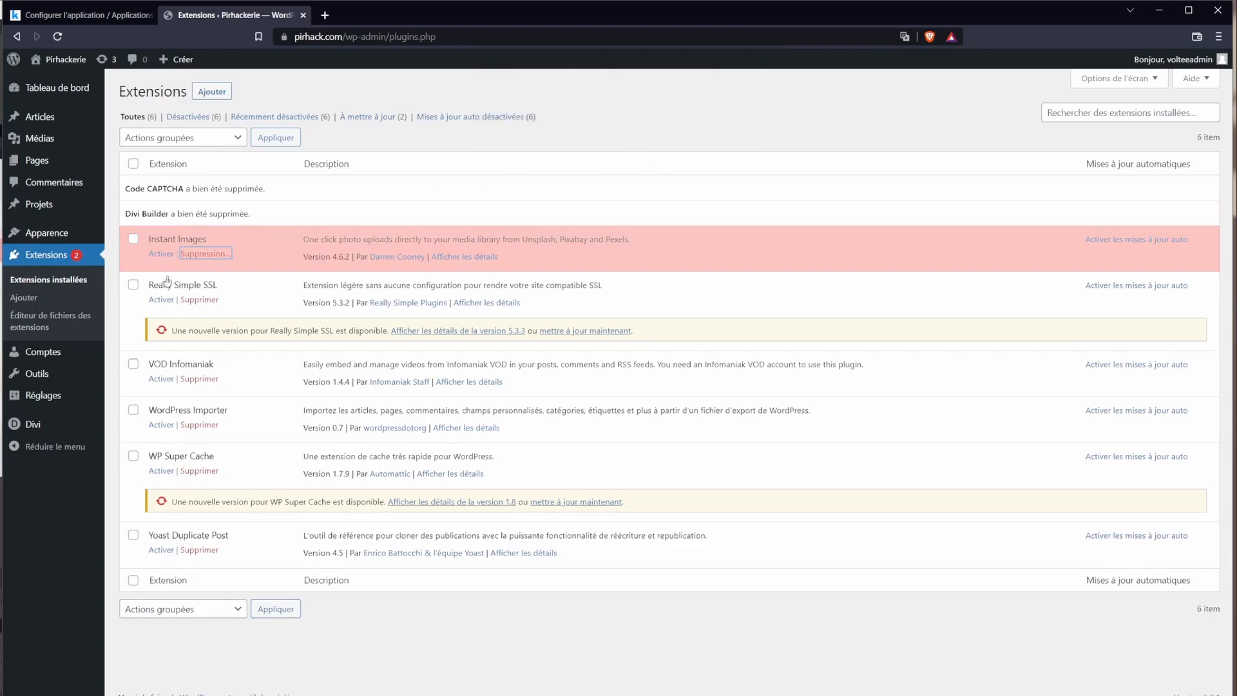
click(200, 280)
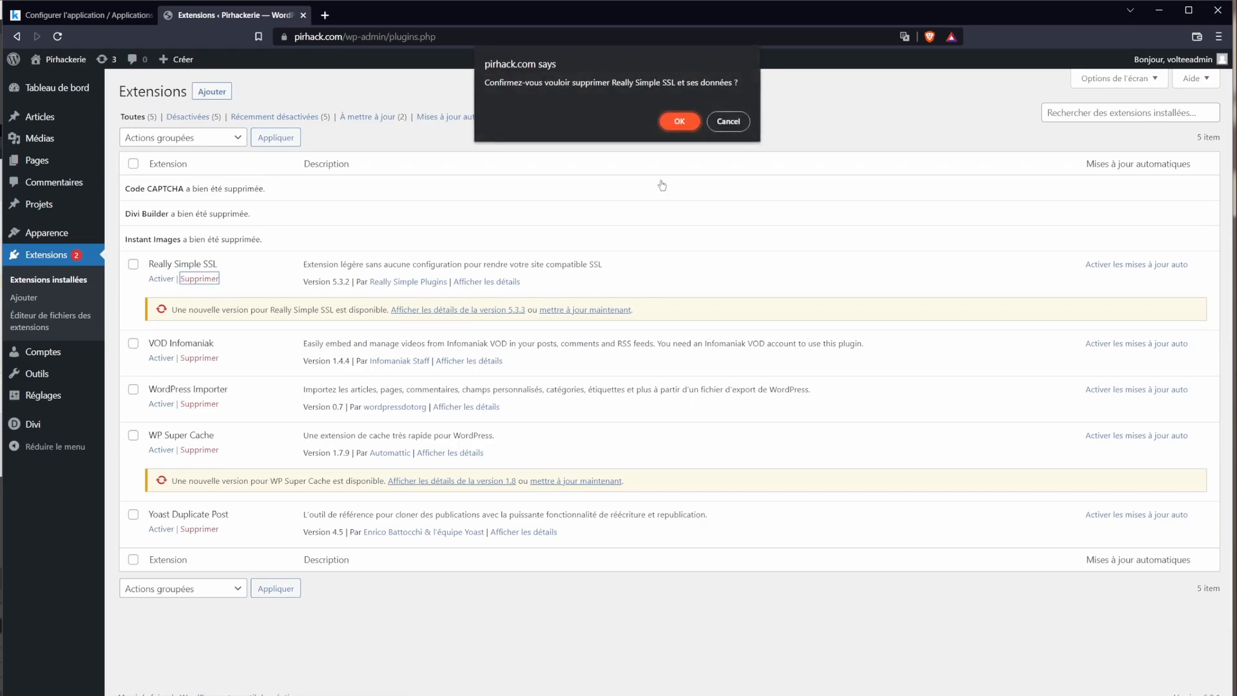
click(679, 119)
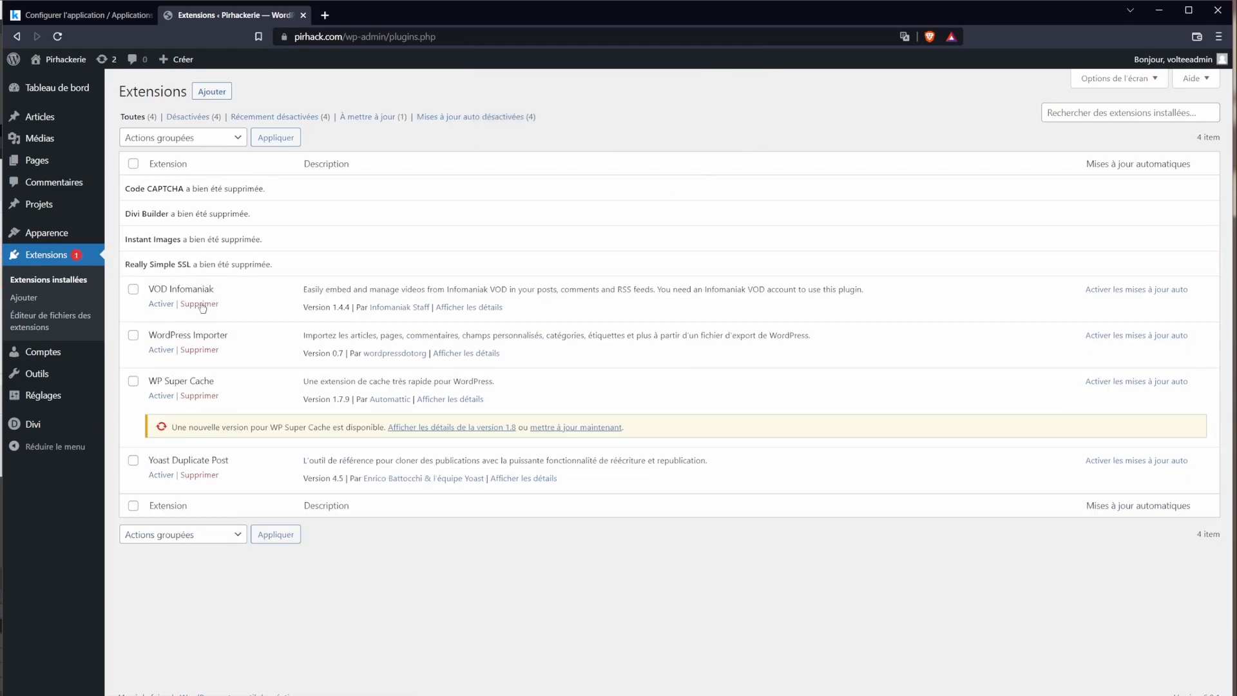
Step: Bulk-delete VOD Infomaniak, WordPress Importer, WP Super Cache and Yoast Duplicate Post
click(132, 291)
click(133, 335)
click(134, 382)
click(171, 535)
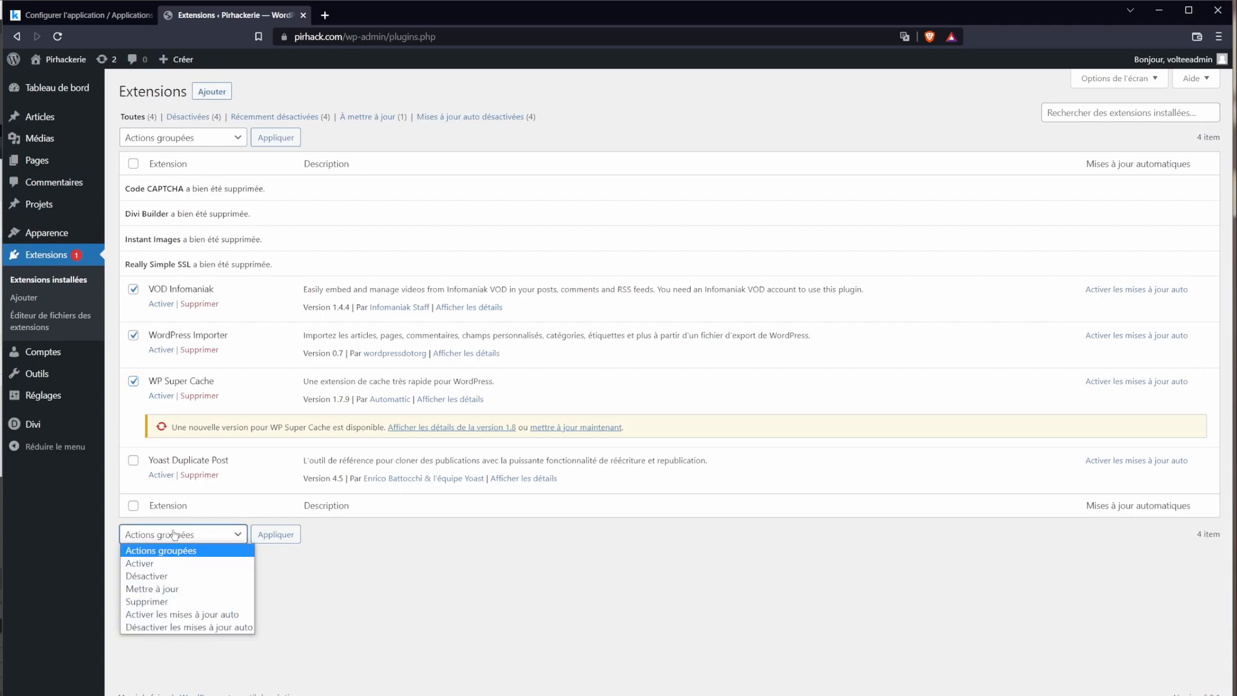
click(134, 465)
click(133, 460)
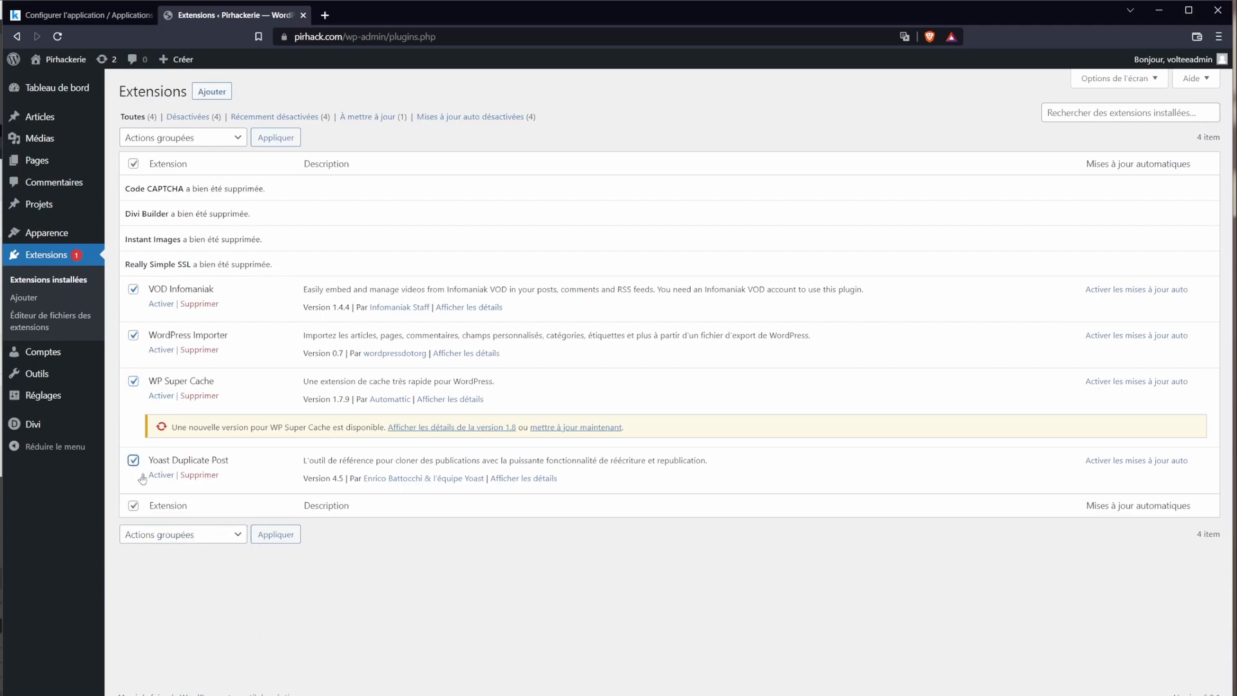
click(183, 535)
click(169, 580)
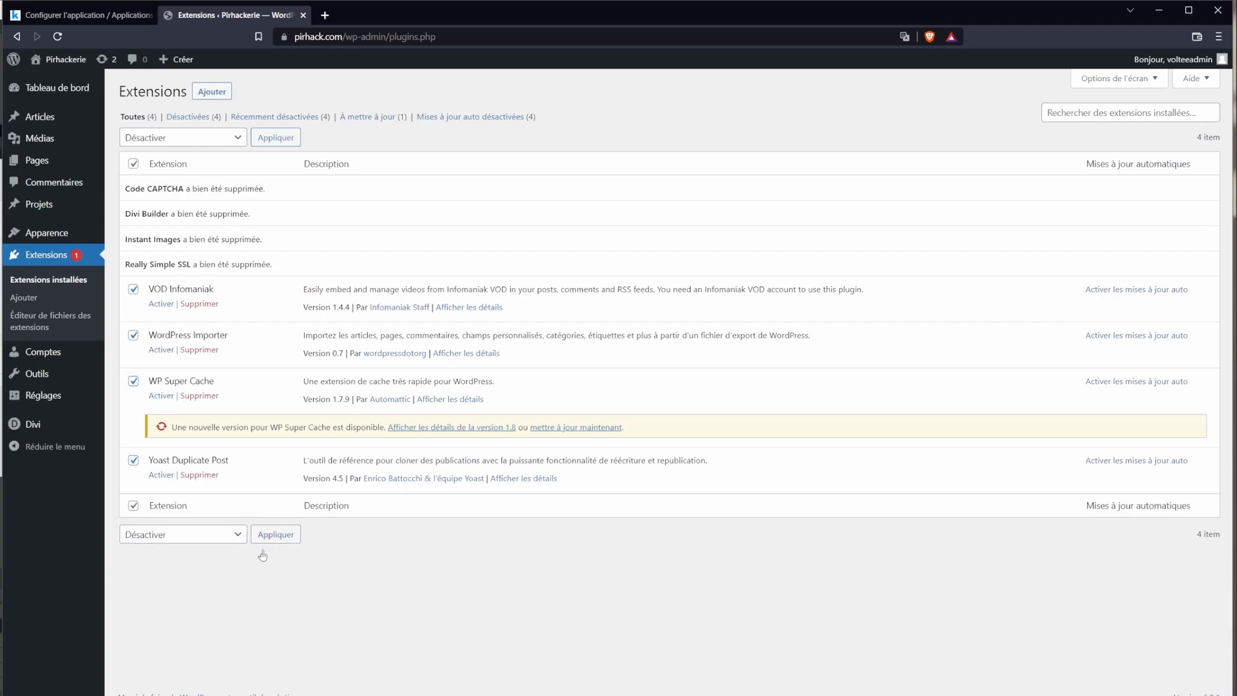
click(232, 535)
click(175, 602)
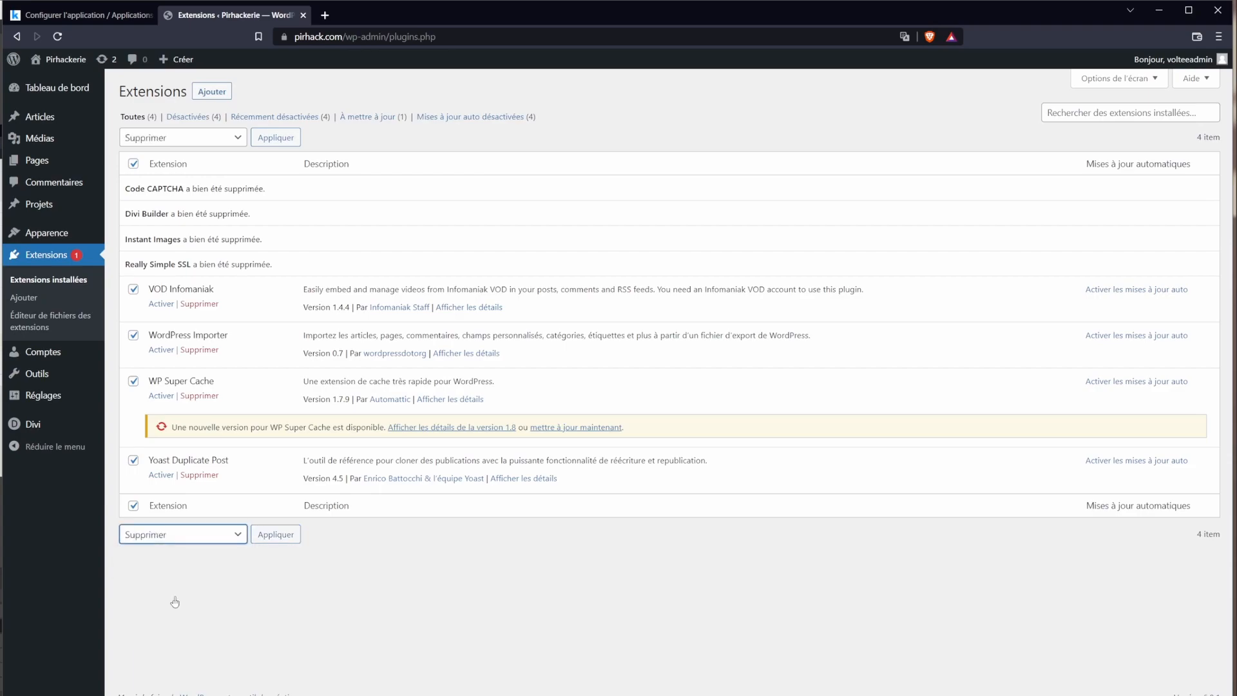
click(265, 536)
click(671, 121)
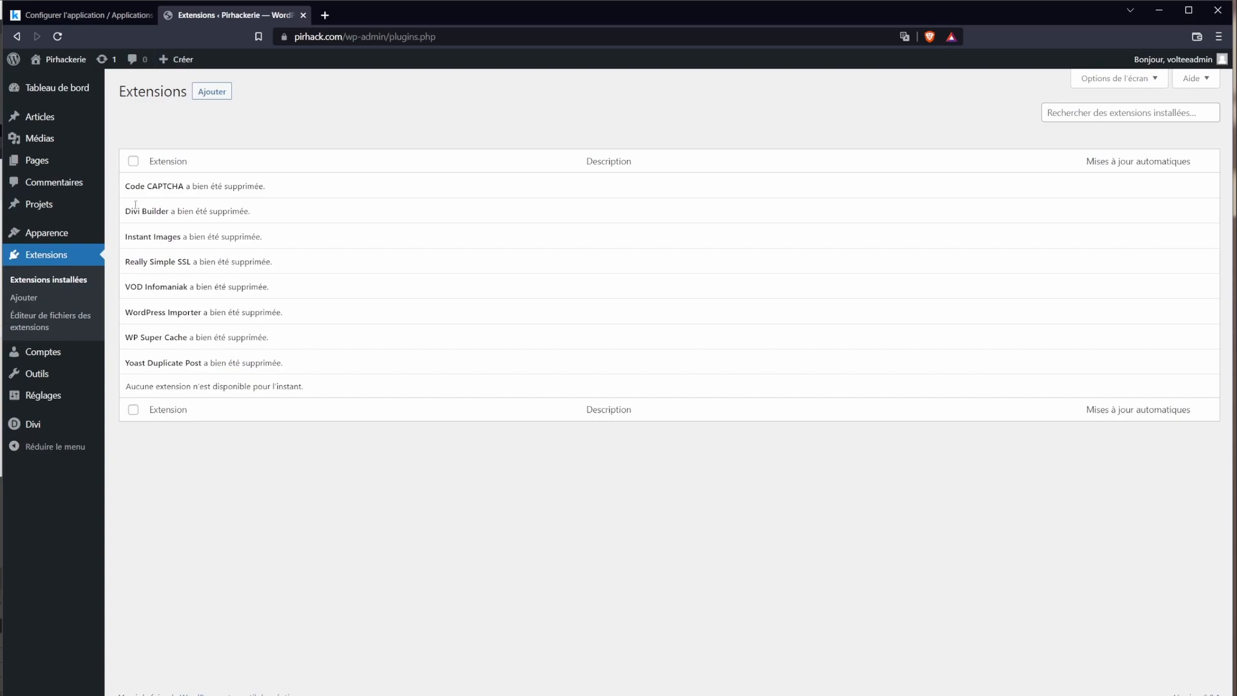
Step: Look over the Accounts and Tools pages, then open General Settings at the WordPress address field
click(40, 352)
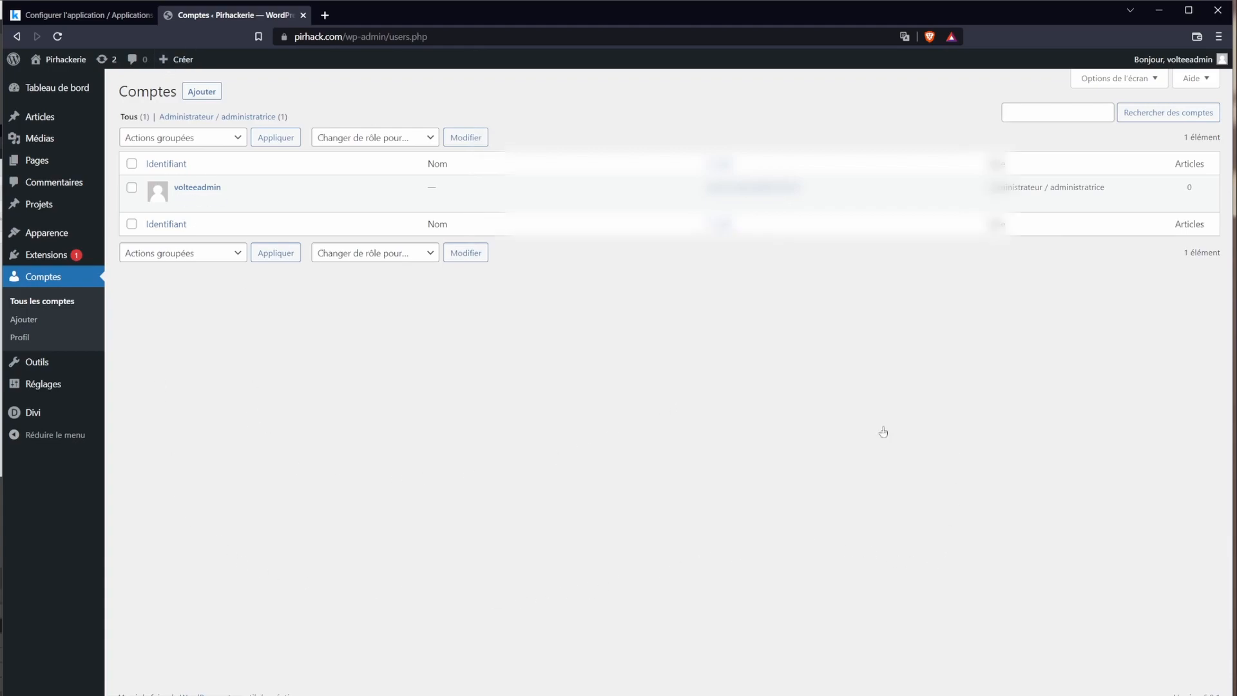
mouse_move(31, 369)
click(37, 375)
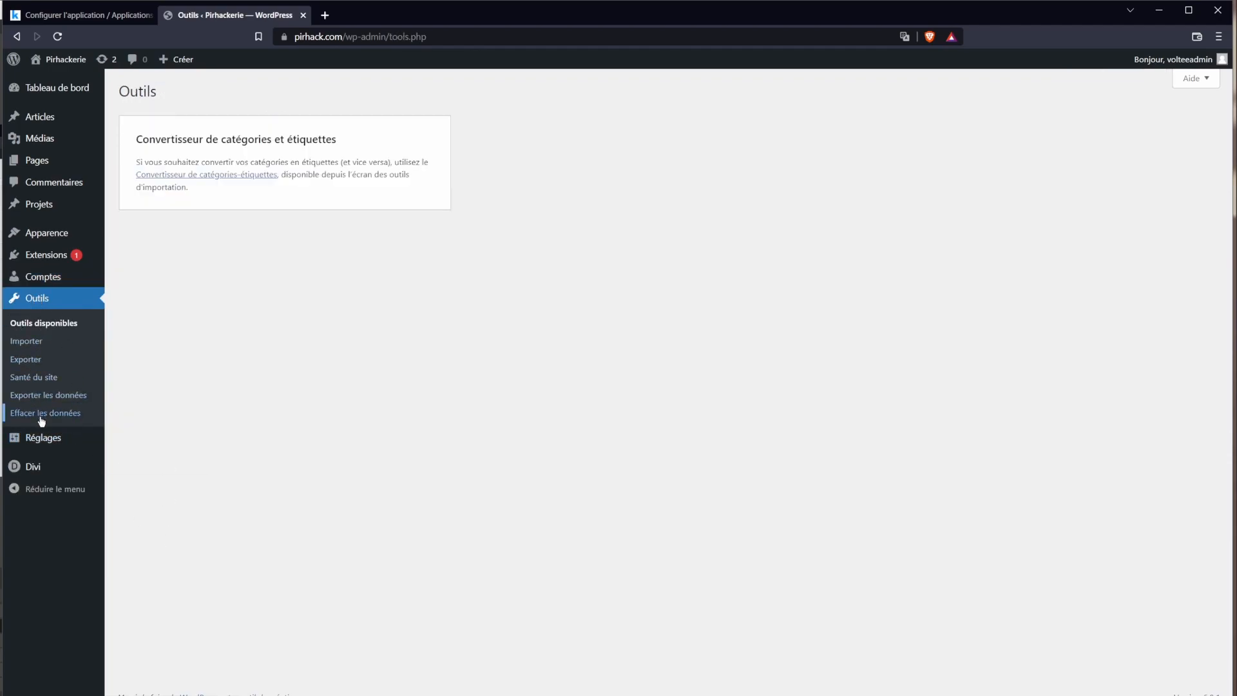
mouse_move(35, 442)
click(38, 438)
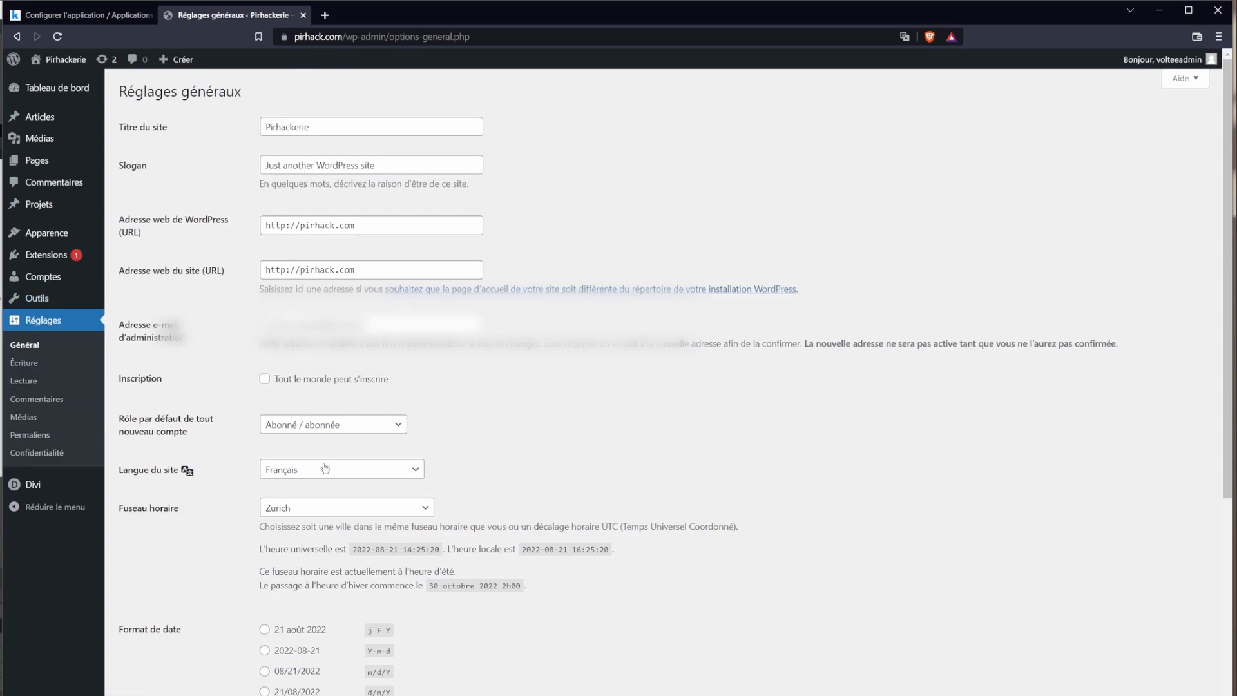
click(286, 221)
text(s)
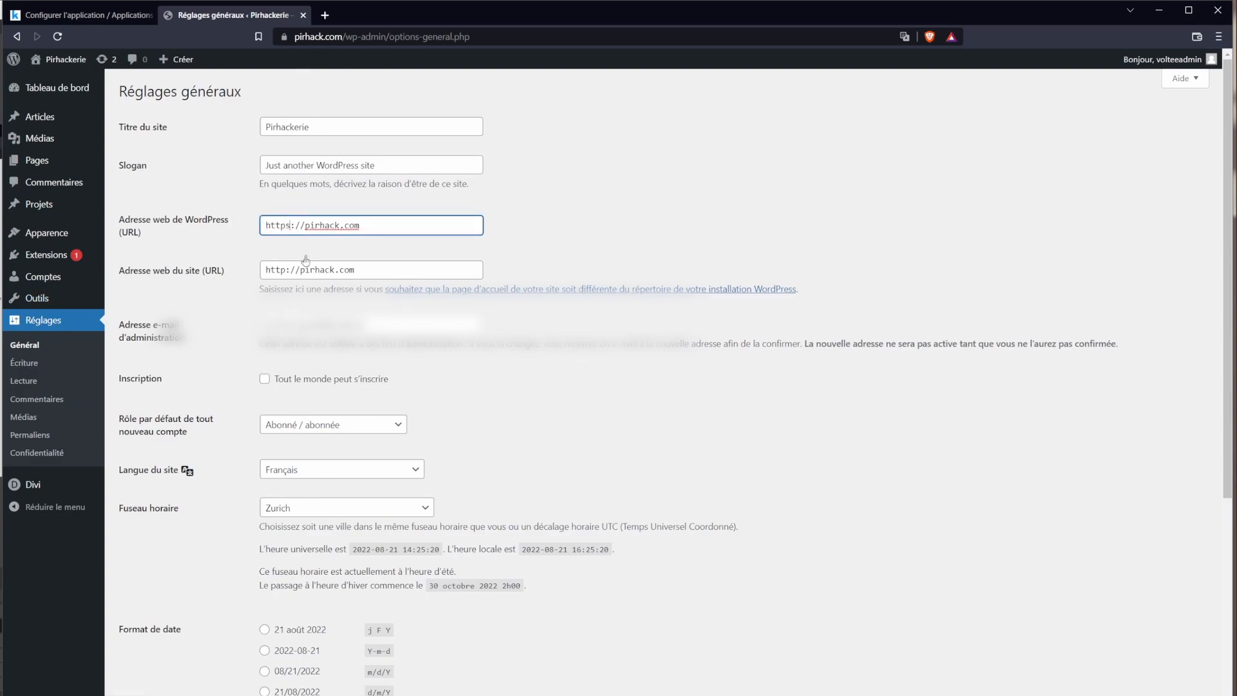
drag(288, 271, 282, 271)
text(s://)
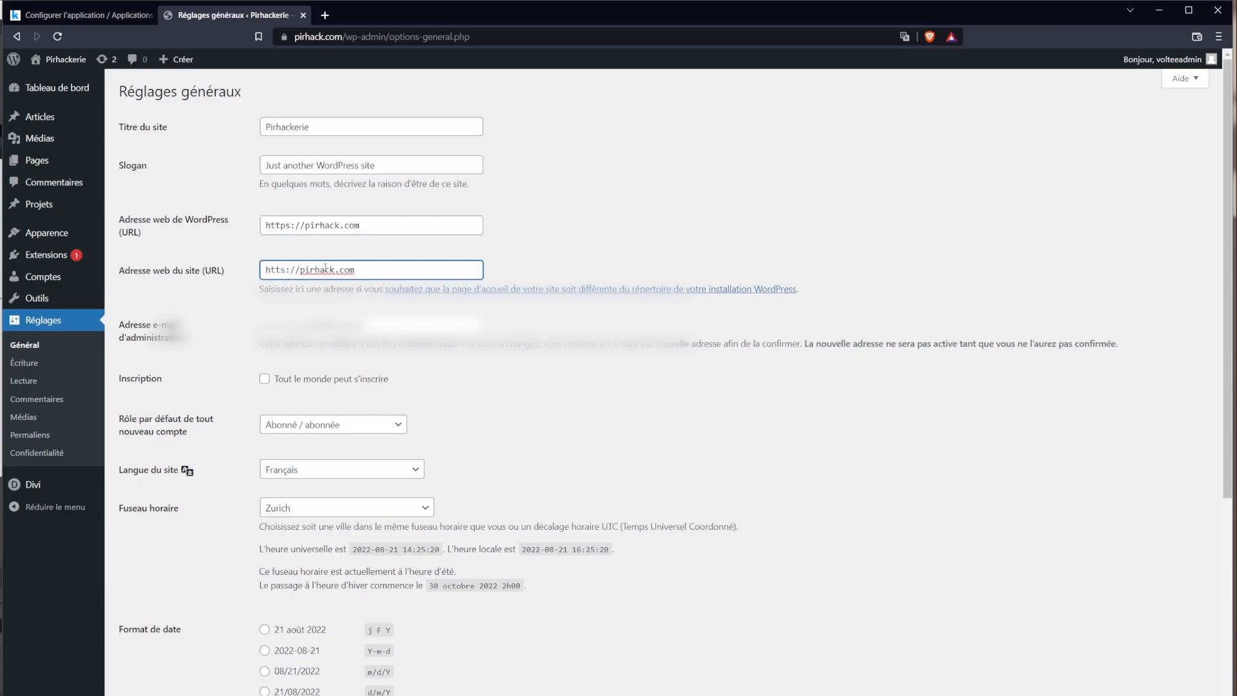
text(p)
scroll(213, 271, down, 5)
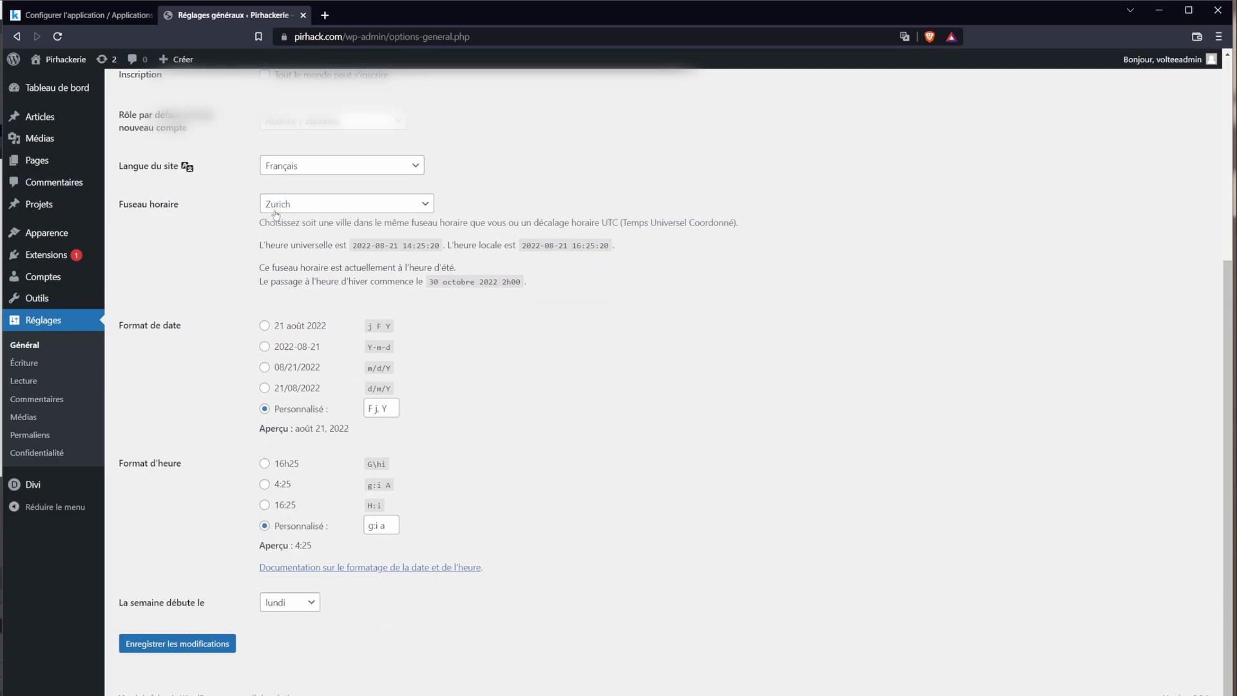
click(191, 645)
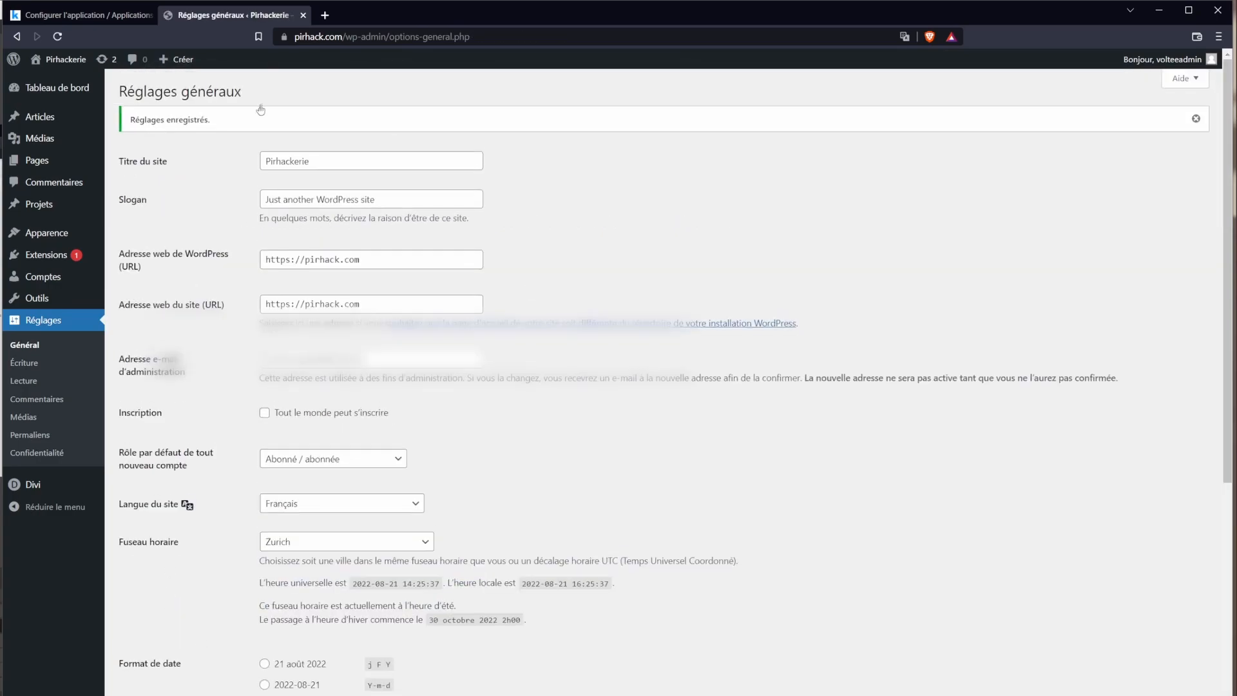
mouse_move(74, 495)
click(60, 488)
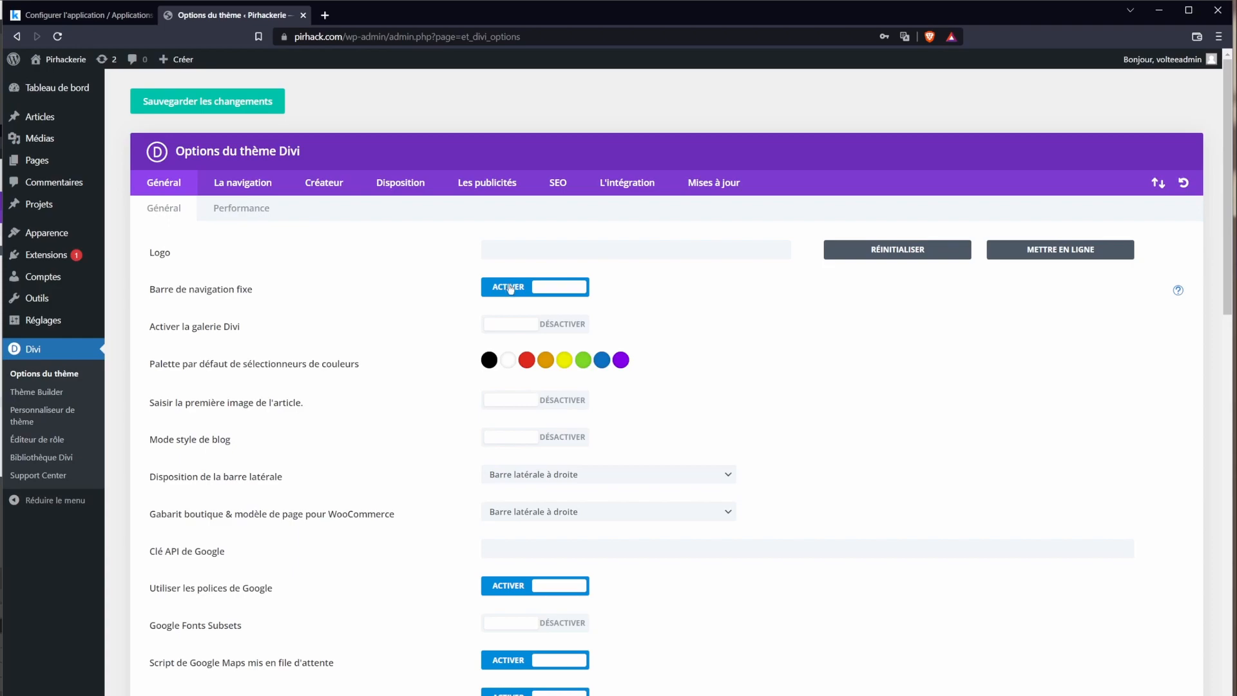
Step: Open All Pages, which shows no pages and two in the trash
mouse_move(39, 160)
click(129, 162)
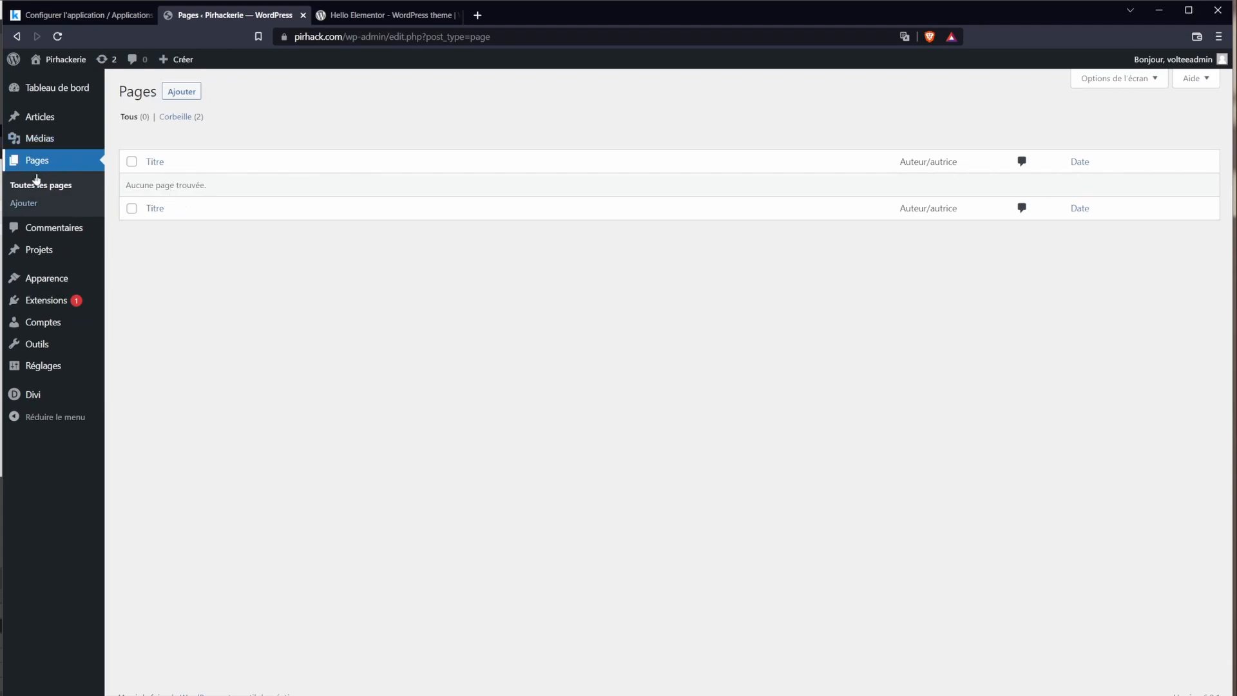
Step: Start a new page titled 'Bienvenue sur la Pirhackerie' in the default block editor
click(177, 92)
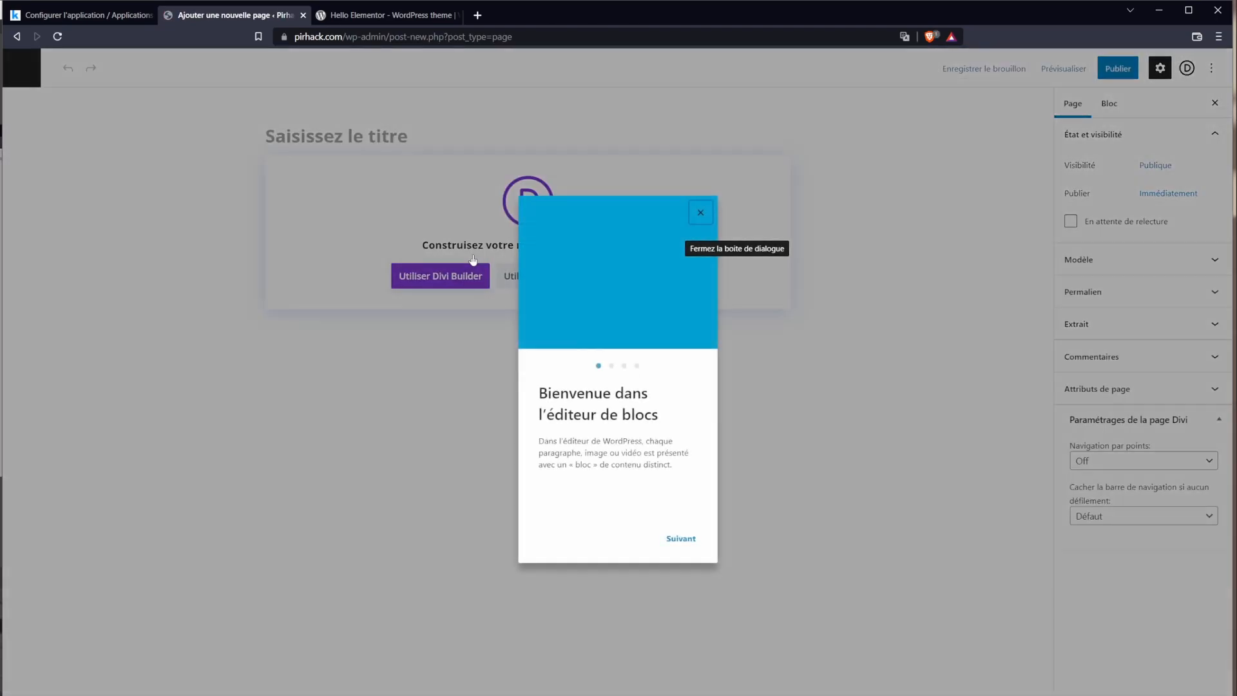
click(699, 214)
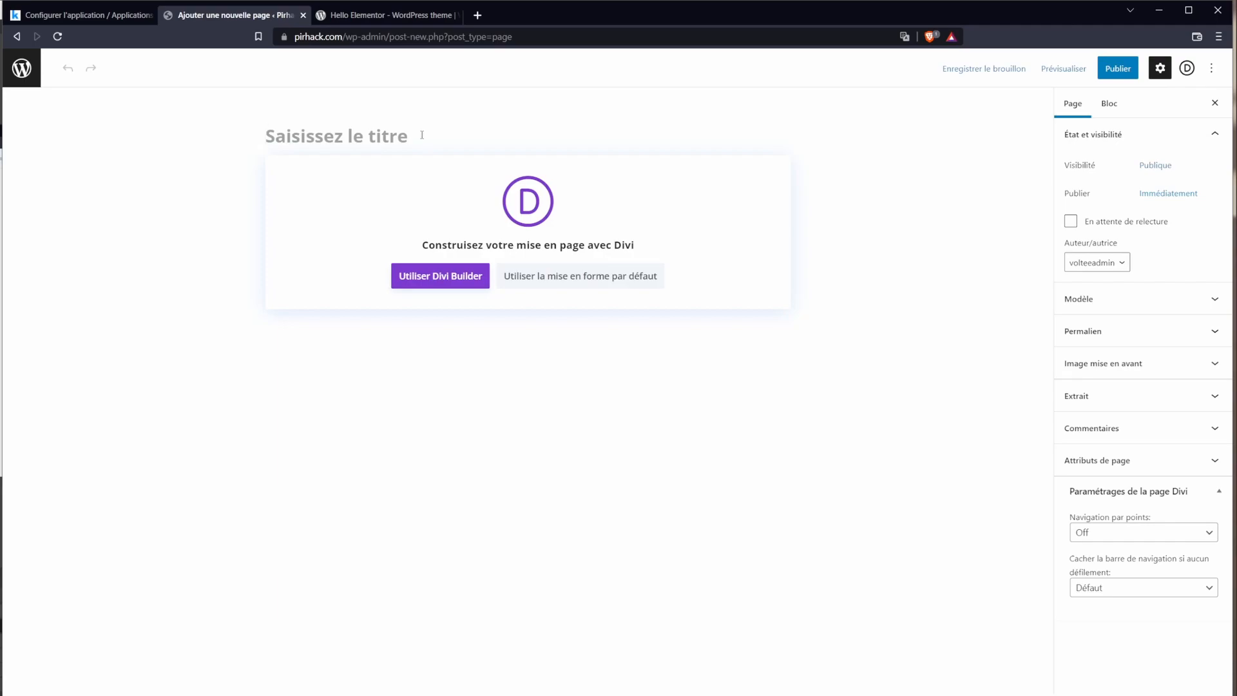
text(Pirhack)
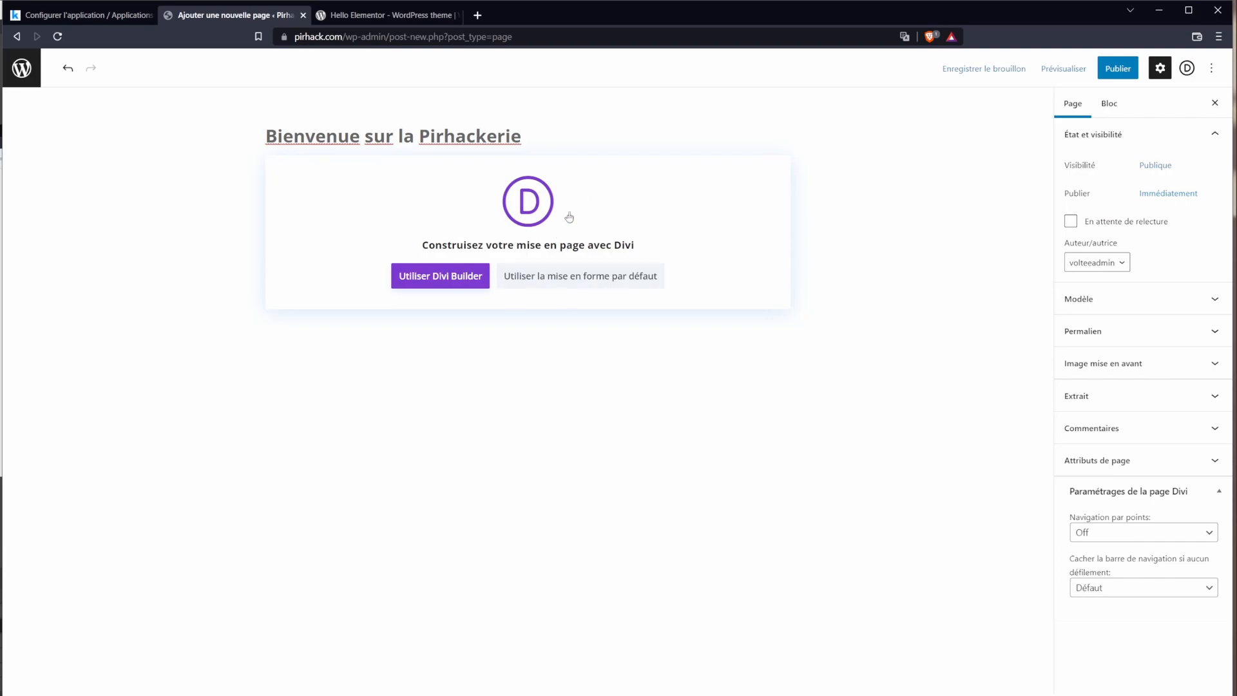
click(574, 284)
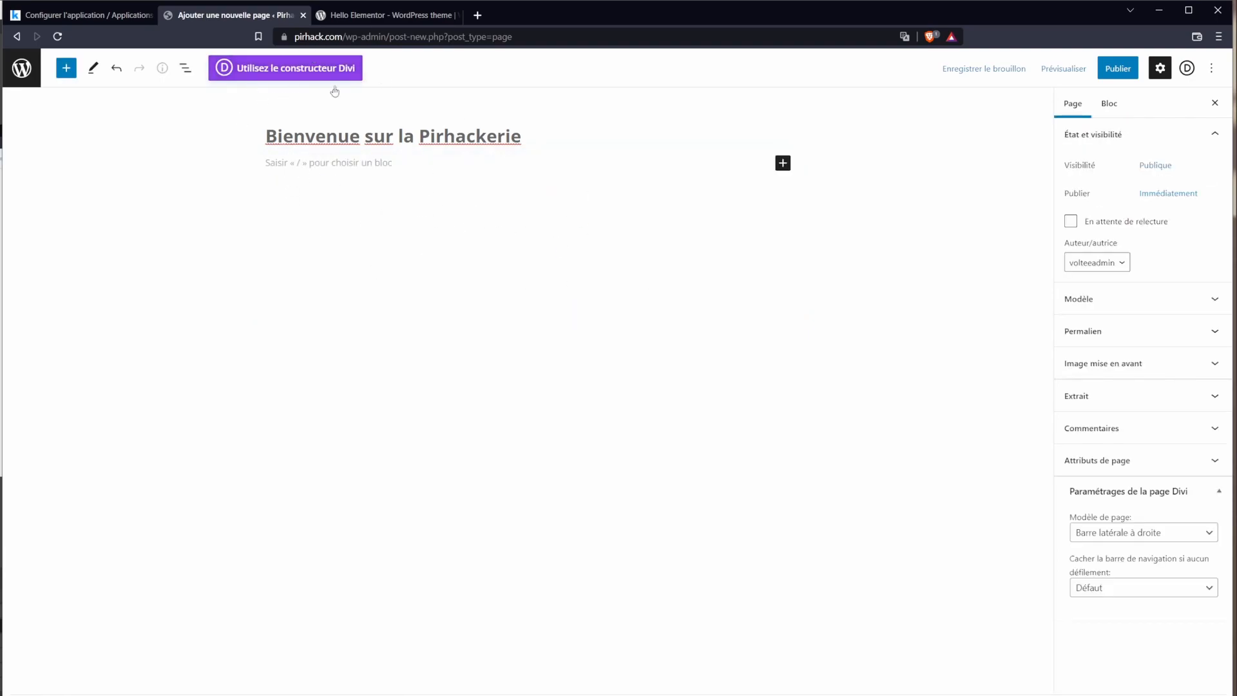
Step: Write the intro paragraph 'Bonjour, voici ma page.'
click(285, 162)
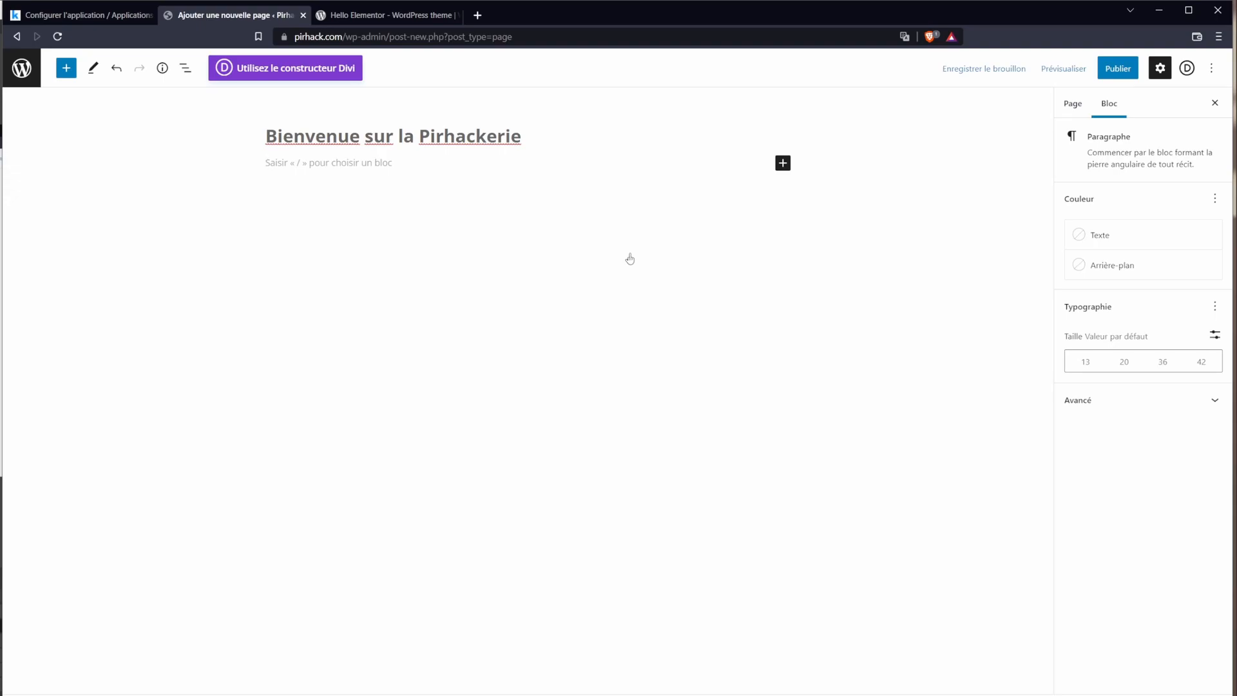
text(Bonjour, voici ma page.)
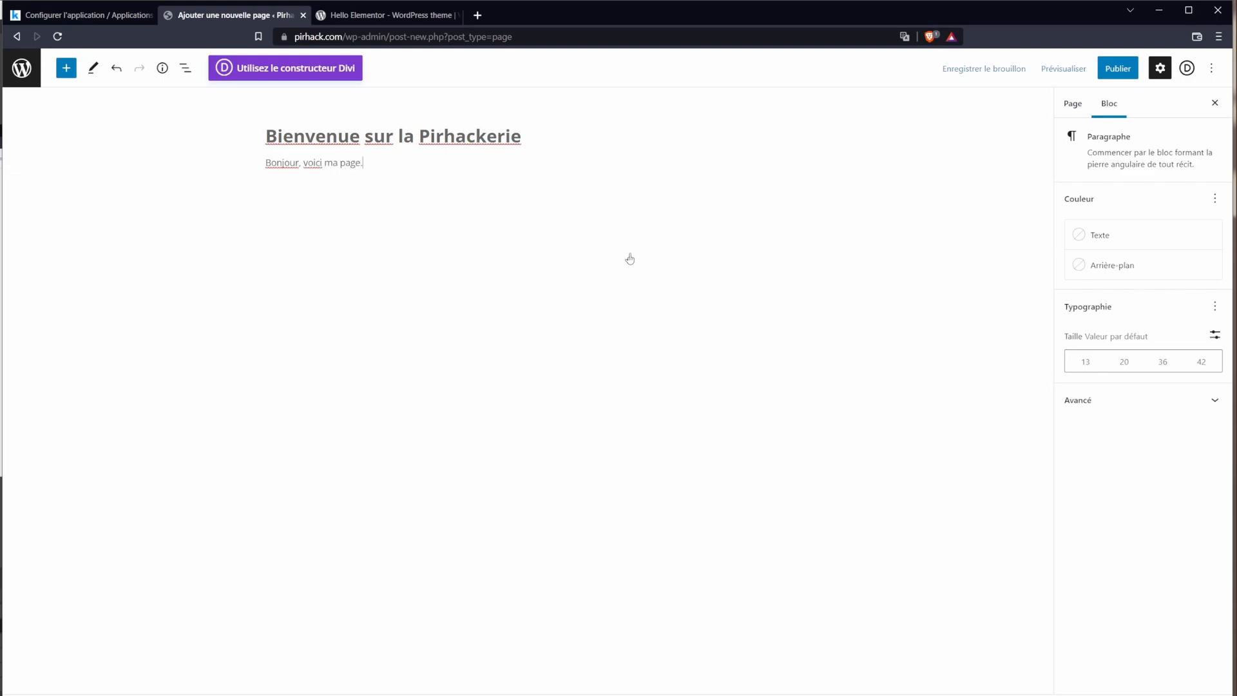
key(Return)
Step: Add a heading block reading 'Page d'accueil'
text(/)
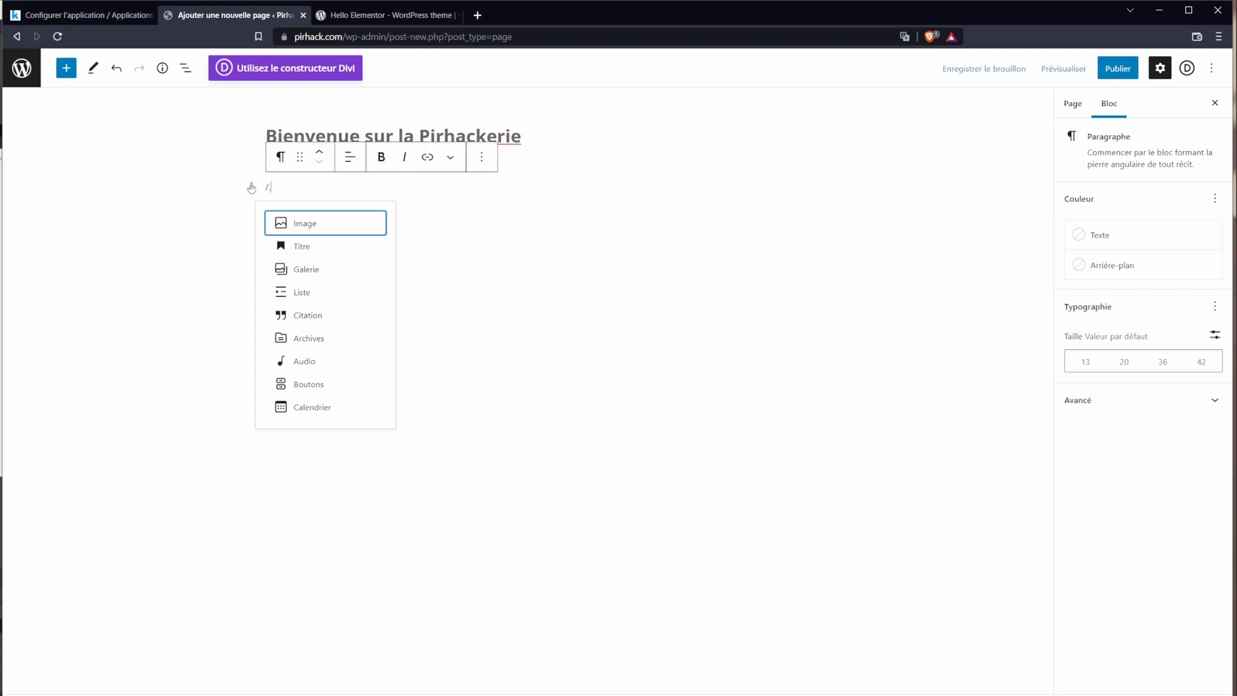
click(298, 248)
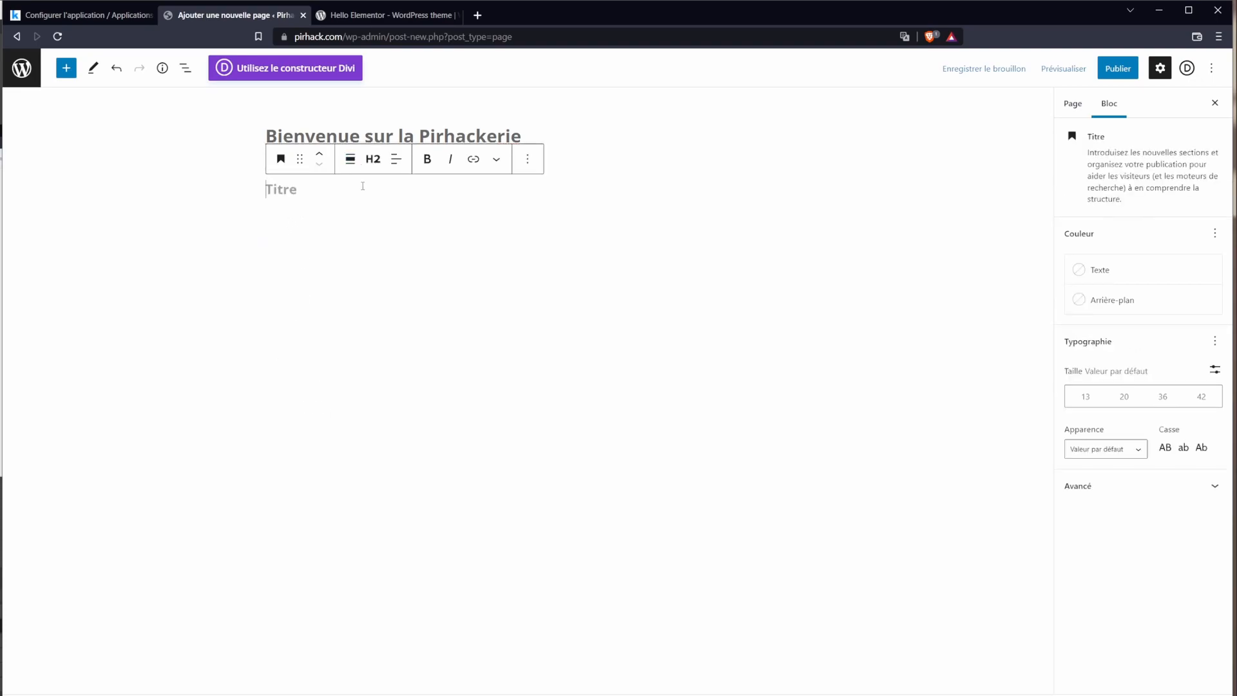
text(Page d'accueil)
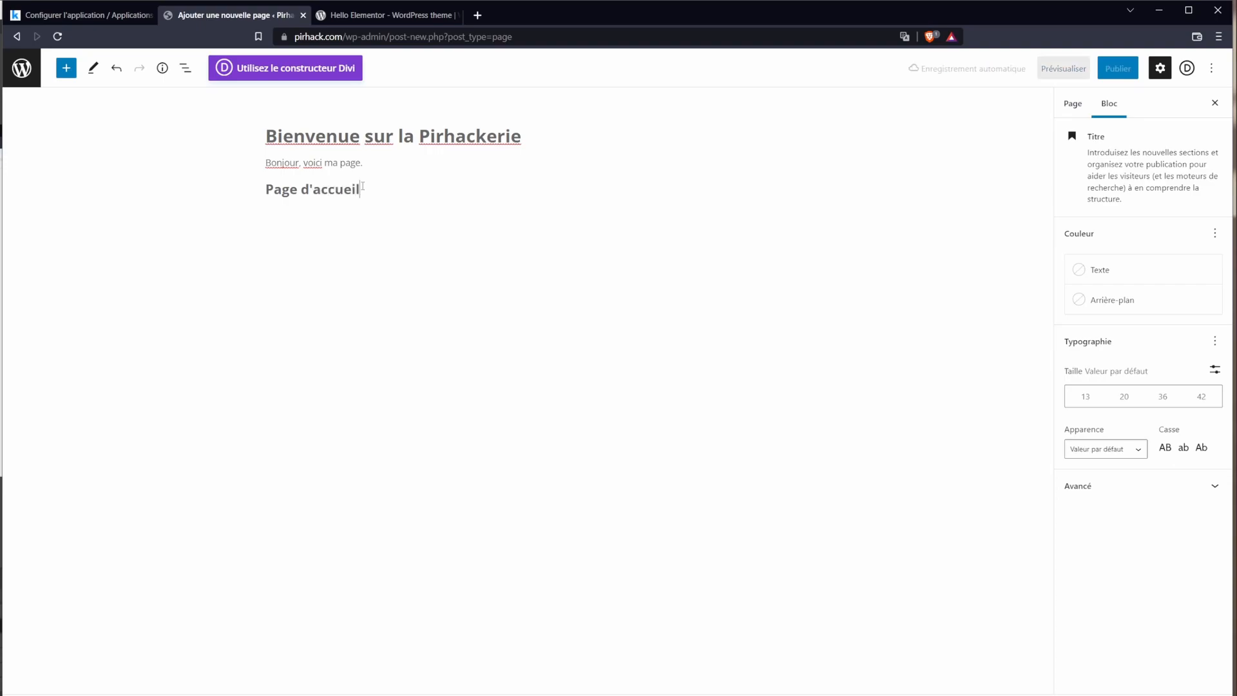
key(Return)
Step: Insert an uploaded pirate skull logo image and shrink it to about 150 px wide
text(/)
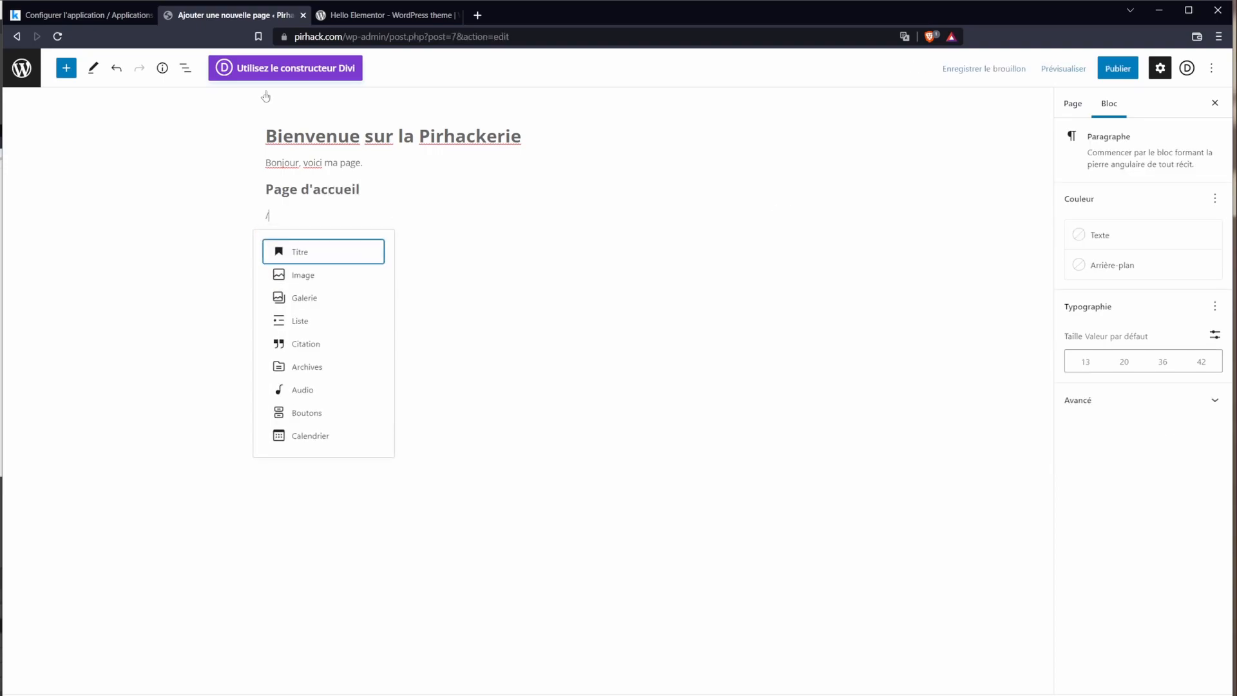
click(329, 275)
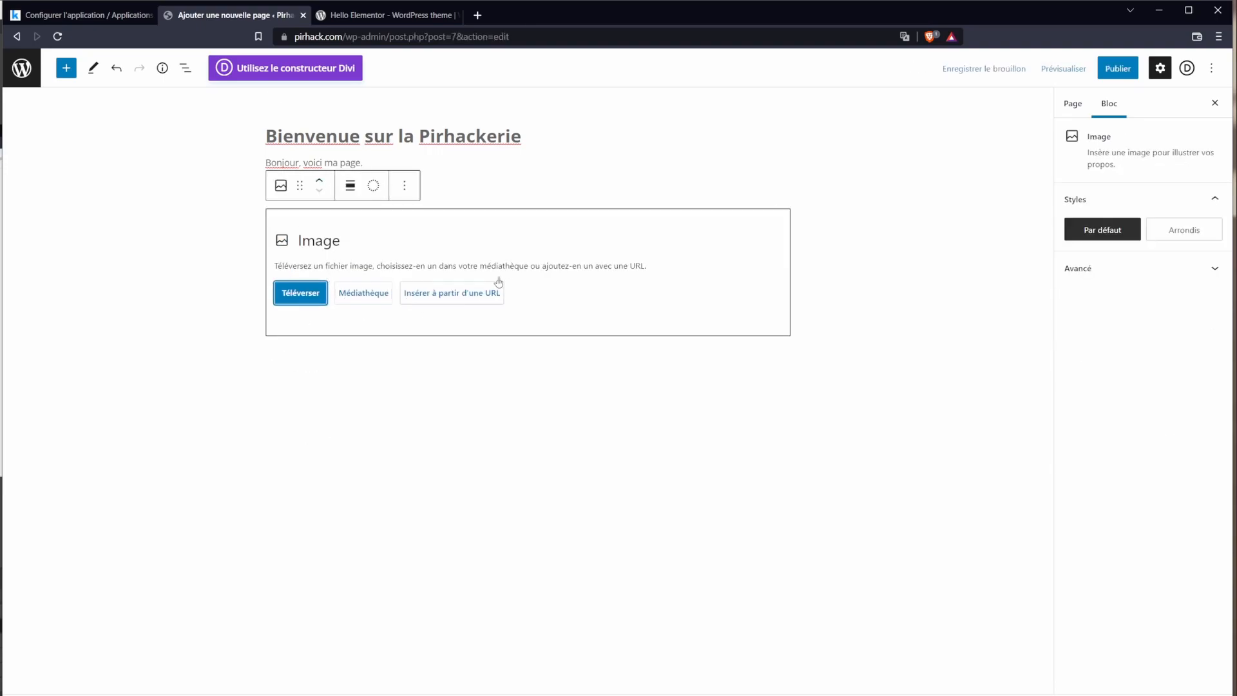
click(317, 298)
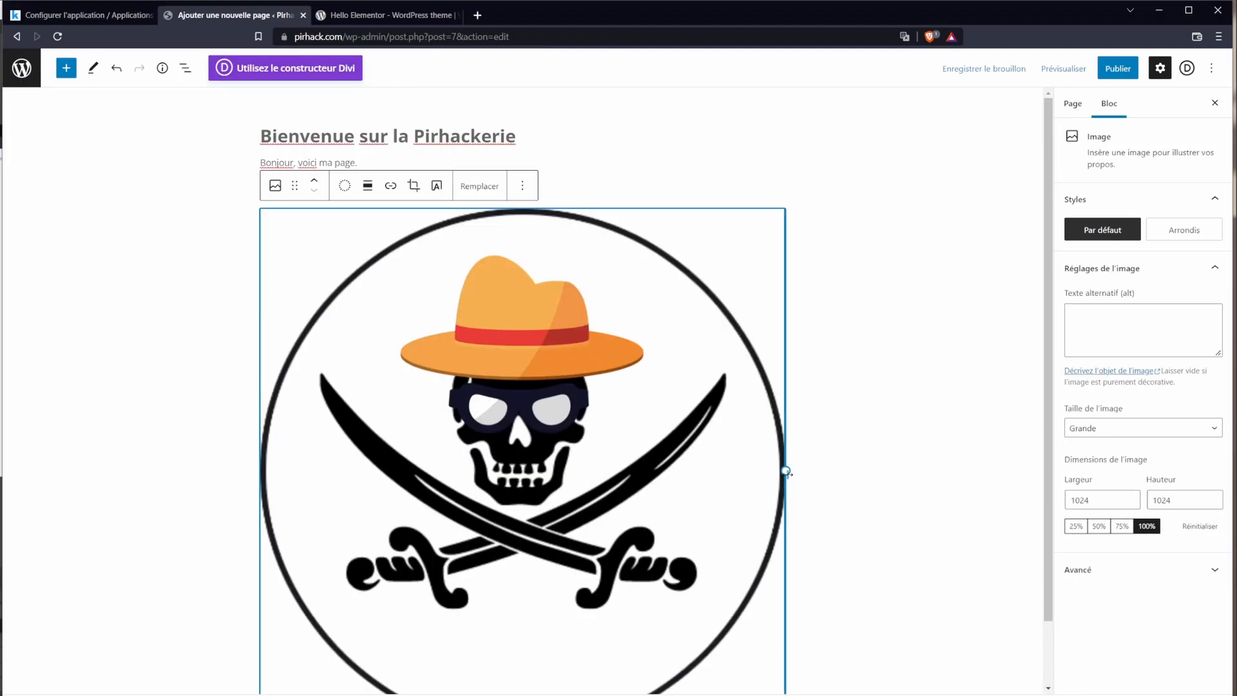
drag(789, 472, 354, 401)
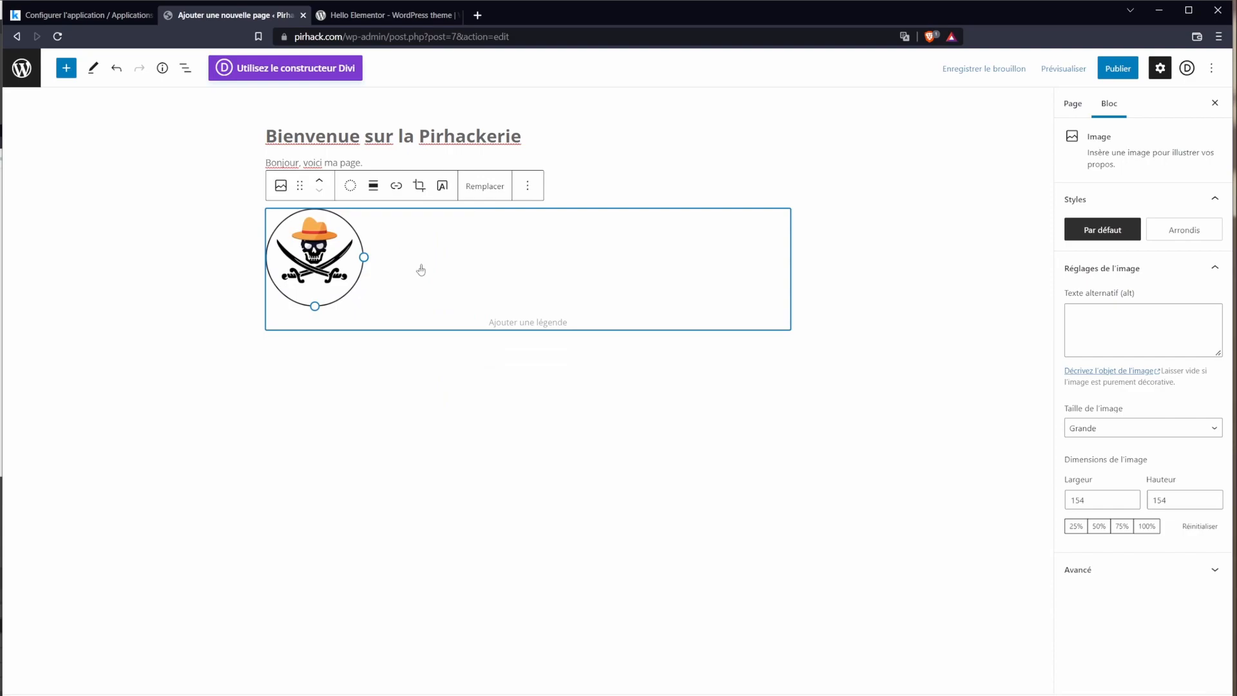
click(837, 318)
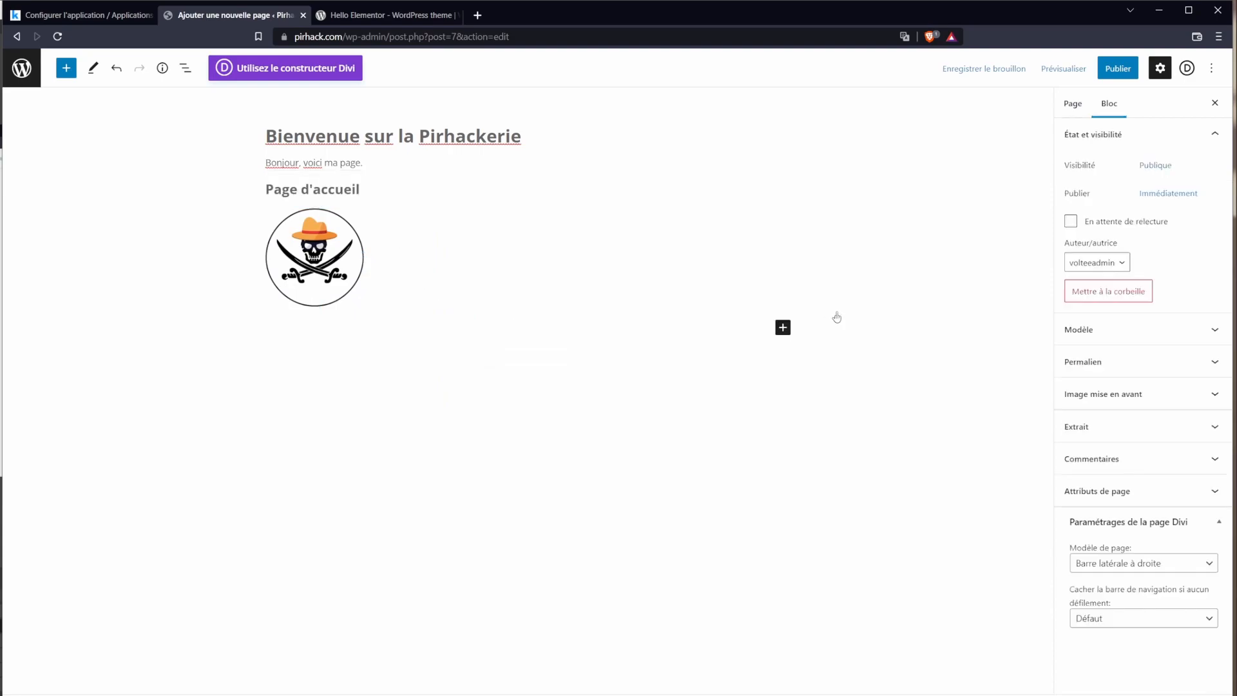
click(783, 328)
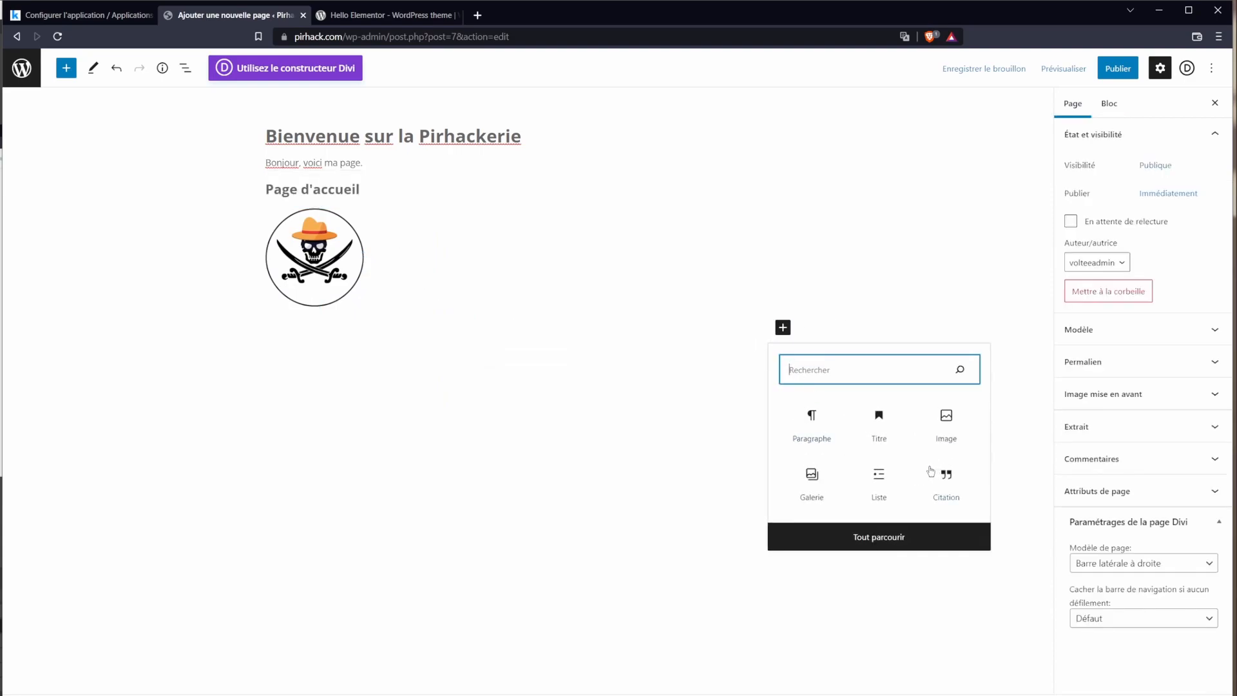
Step: Insert a Columns block below the skull logo using the 30/70 layout
click(896, 542)
drag(220, 206, 232, 250)
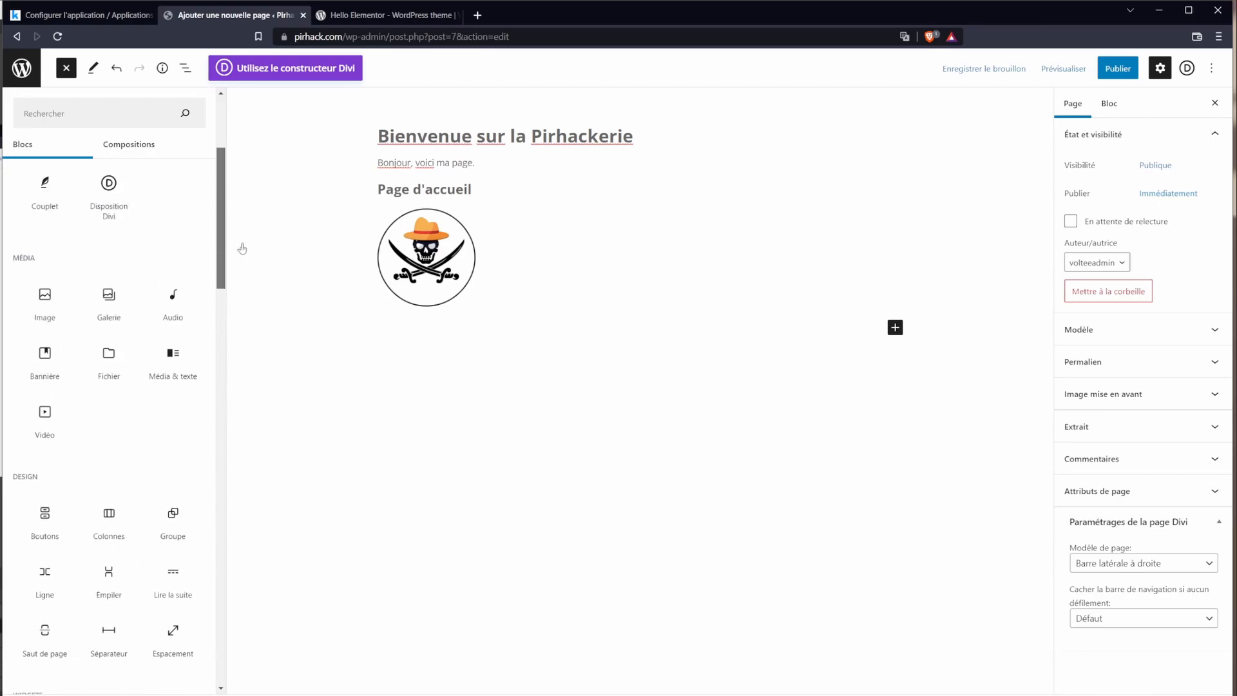
click(106, 515)
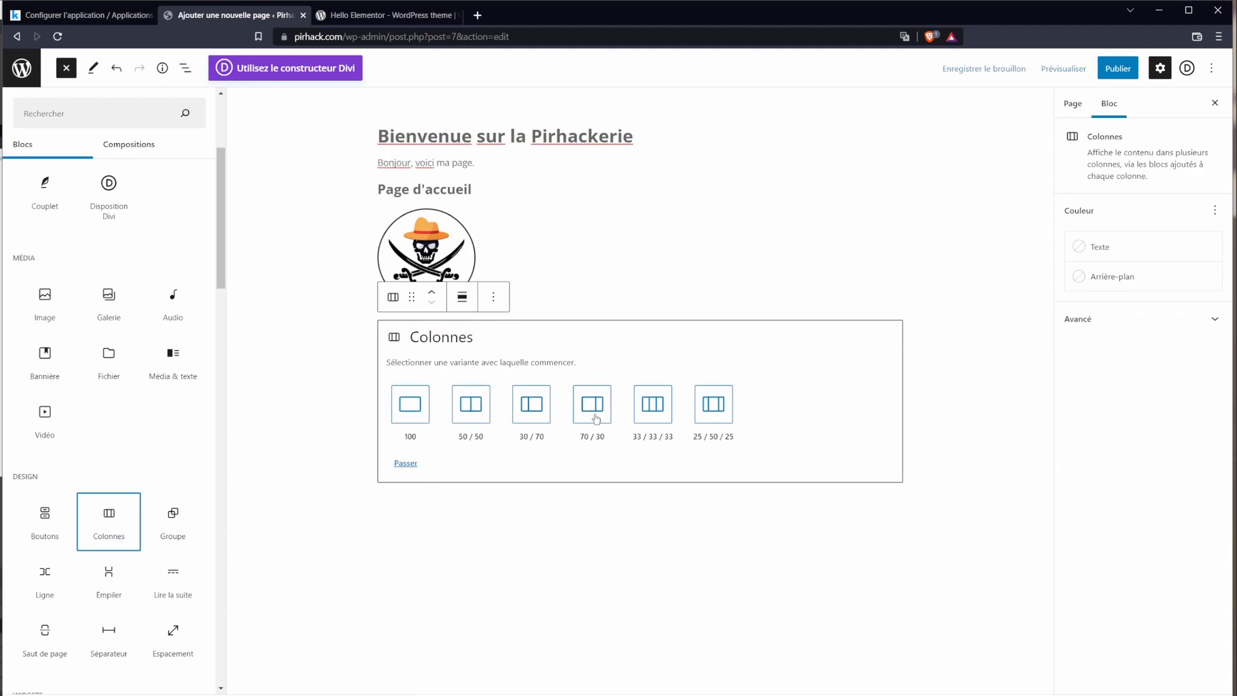
click(531, 409)
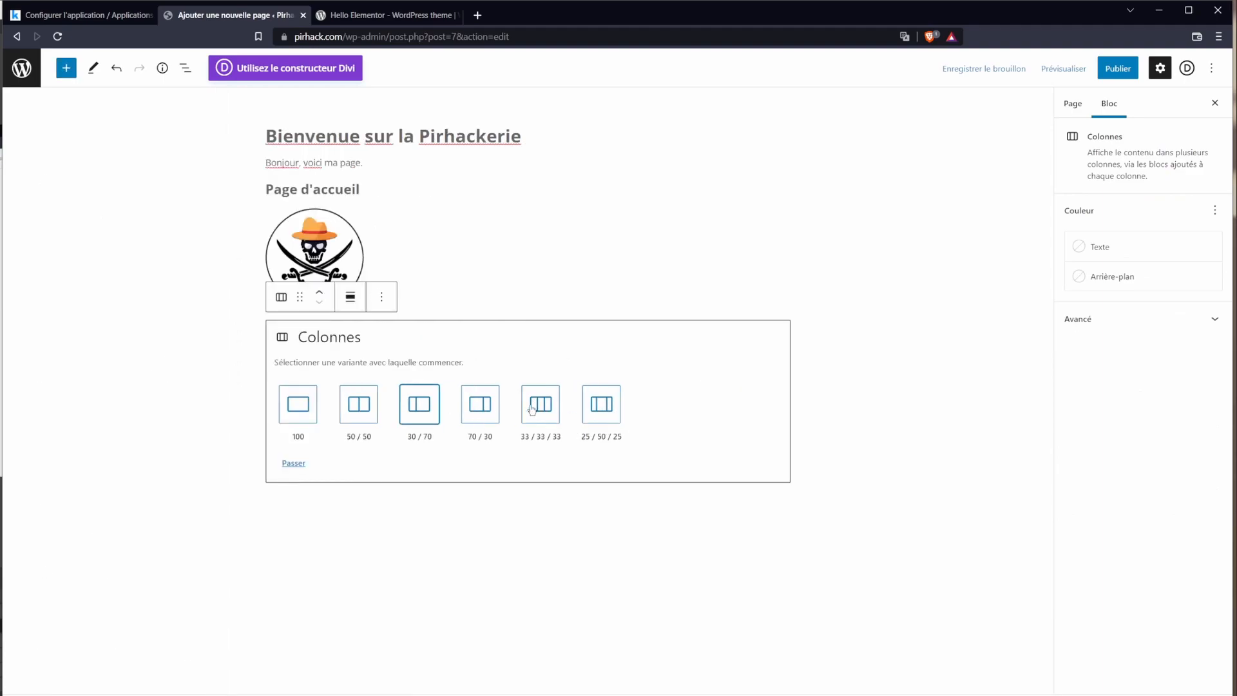
click(419, 417)
Step: Add an Image block to the left column, sourcing it from the media library
click(349, 336)
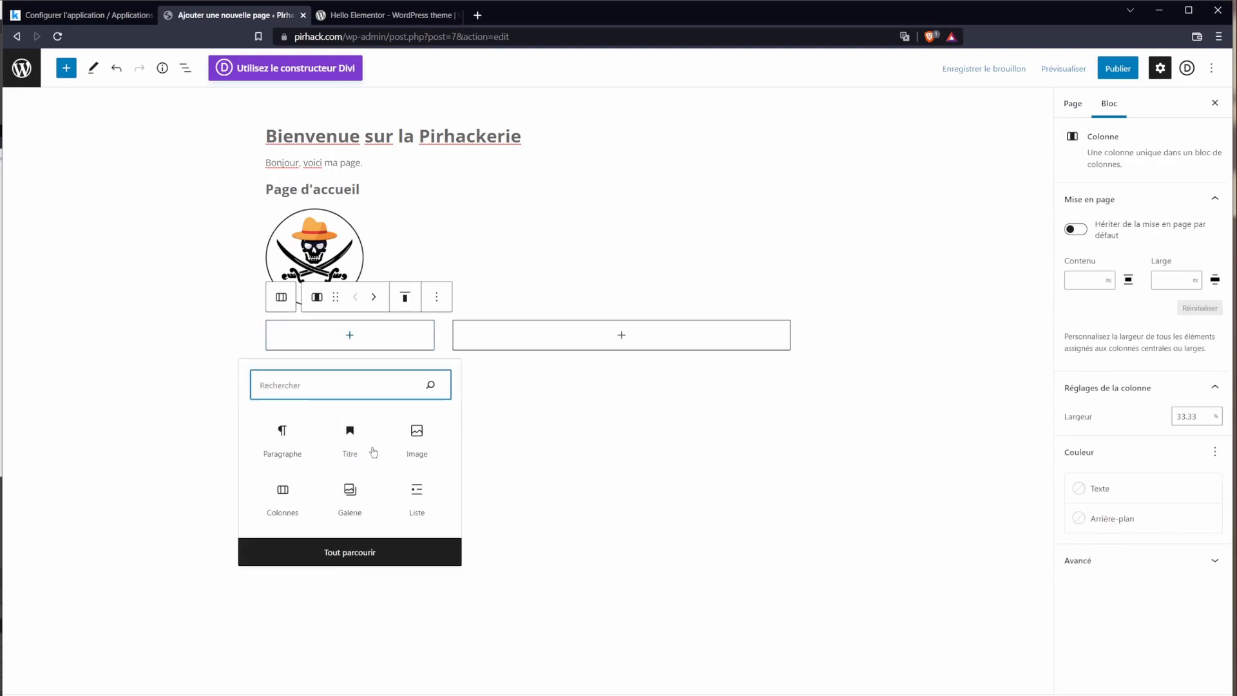
click(416, 444)
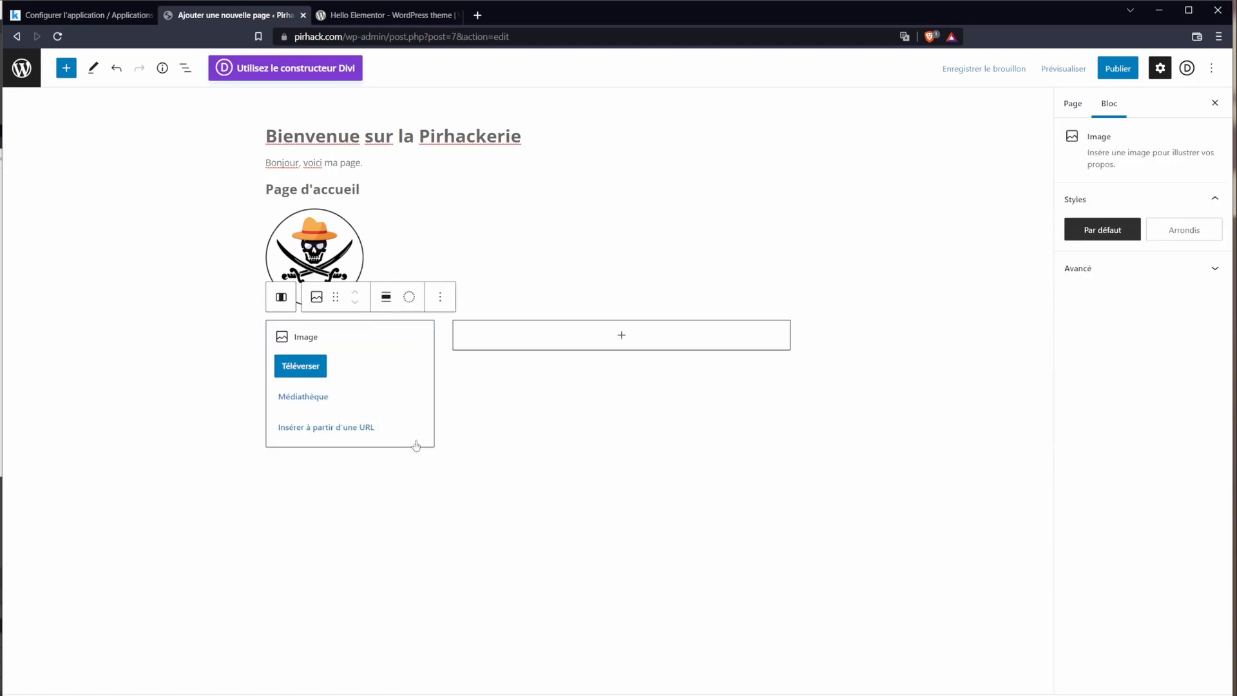
click(311, 399)
Step: Insert the pirate logo from the media library with alt text 'logo la pirhackerie'
click(170, 113)
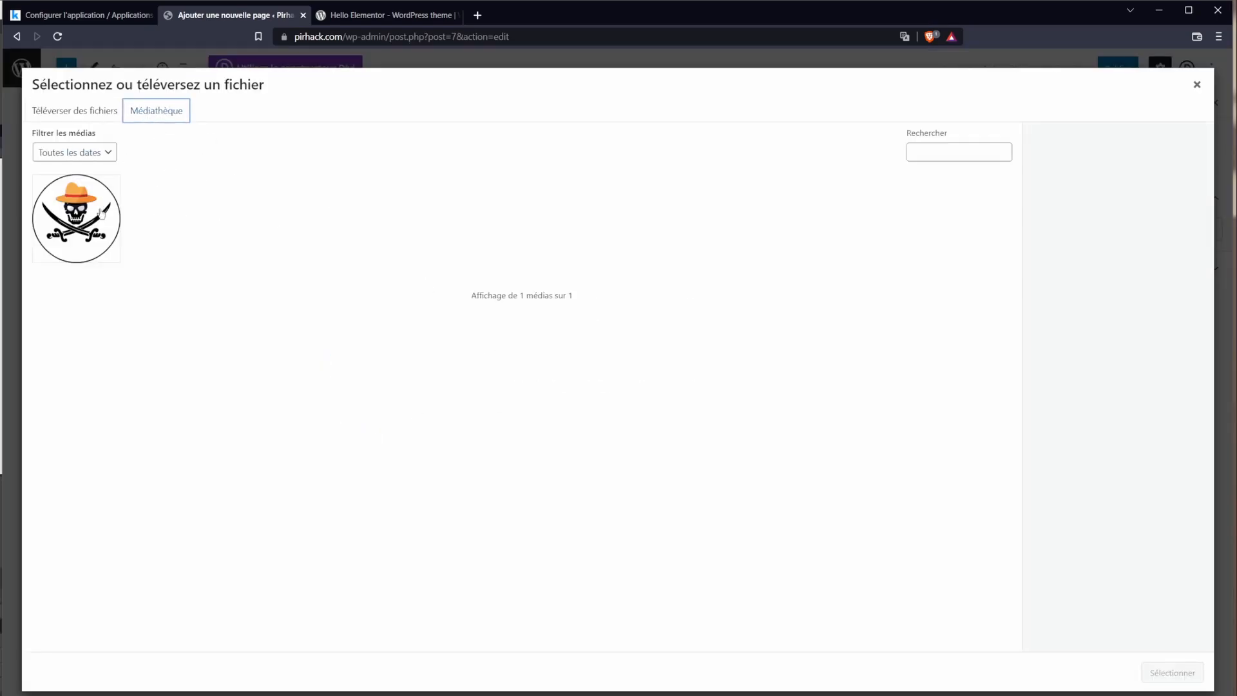
click(89, 240)
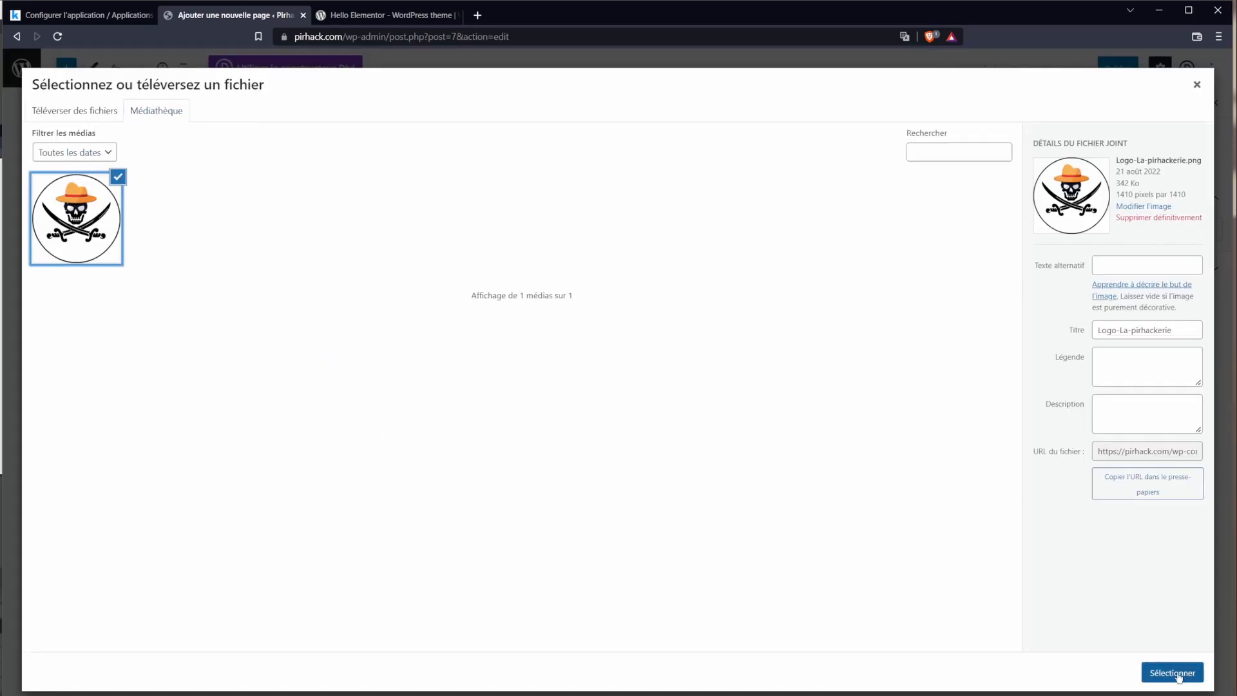
click(1145, 266)
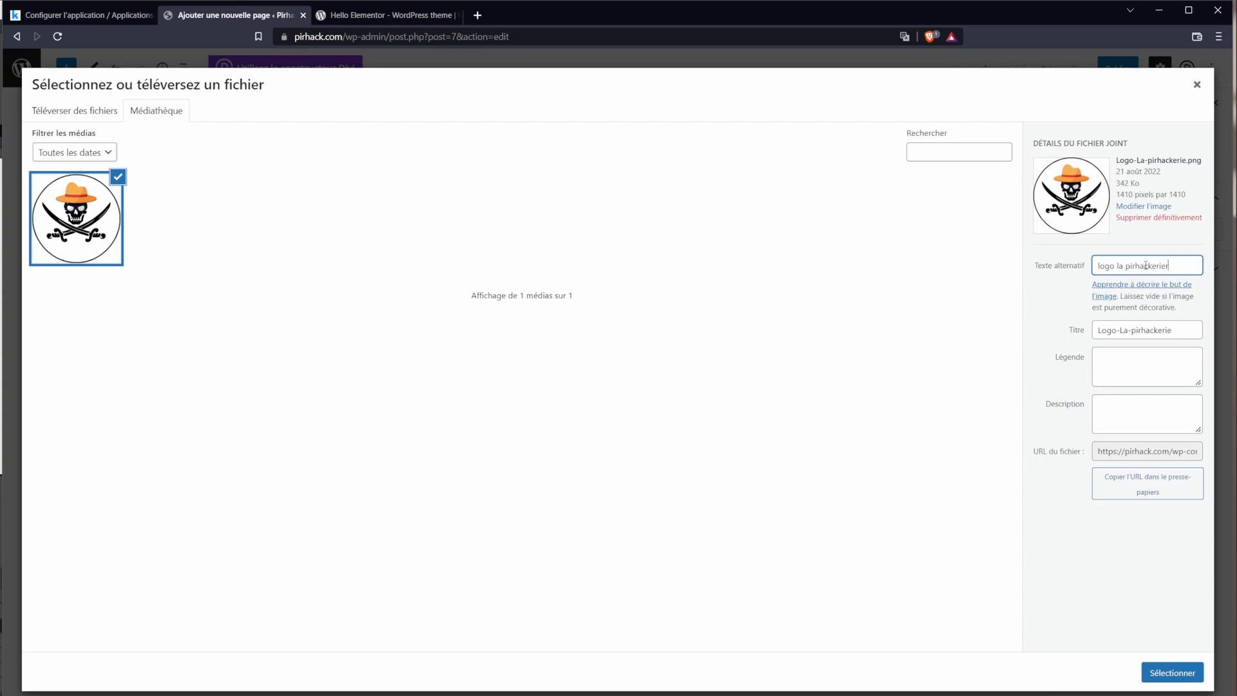
key(Tab)
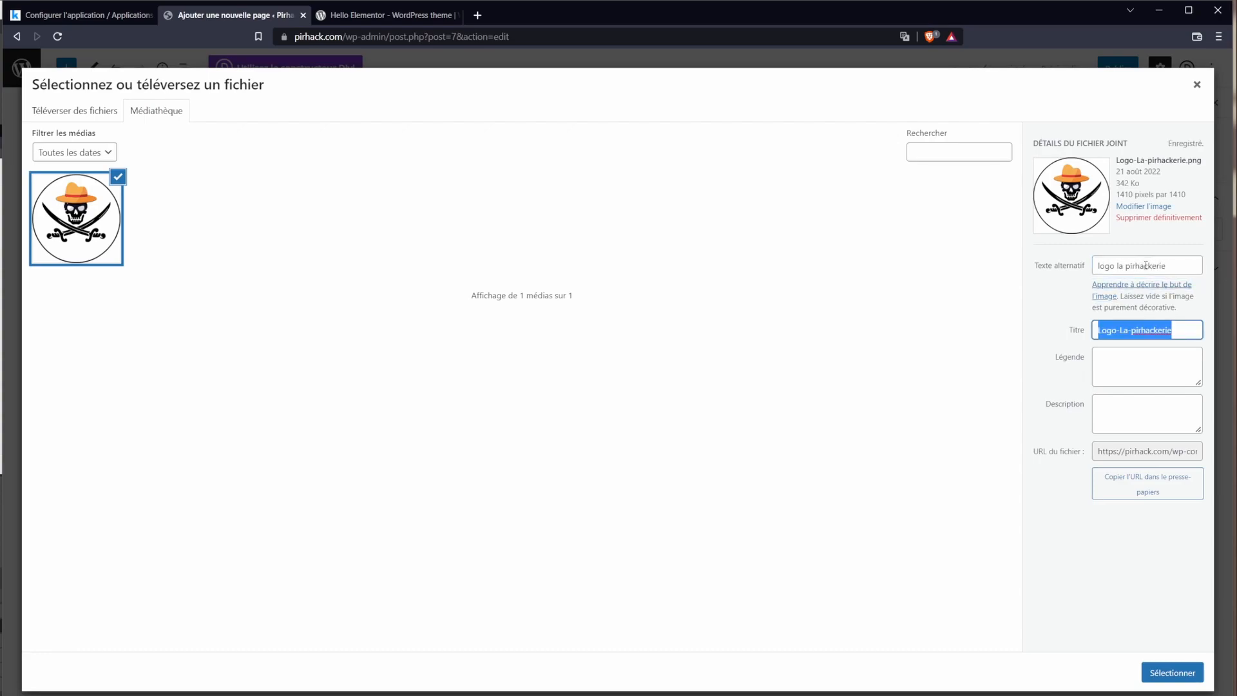
click(1133, 266)
double_click(1121, 265)
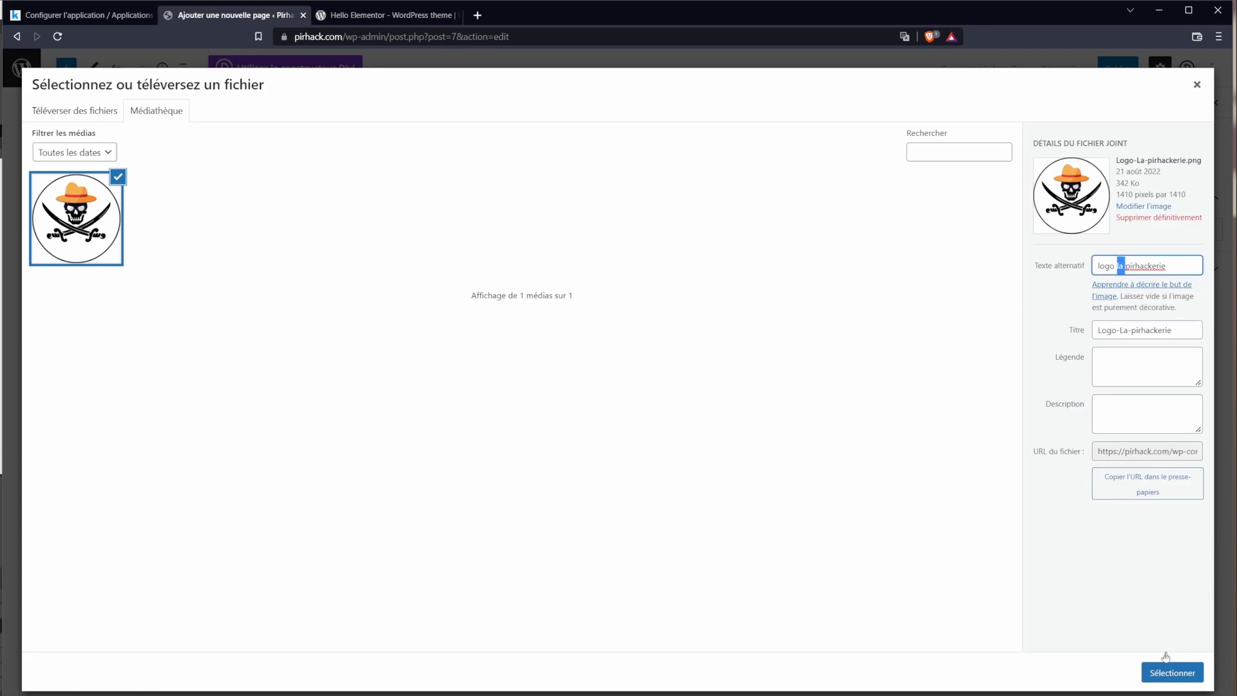
click(1173, 671)
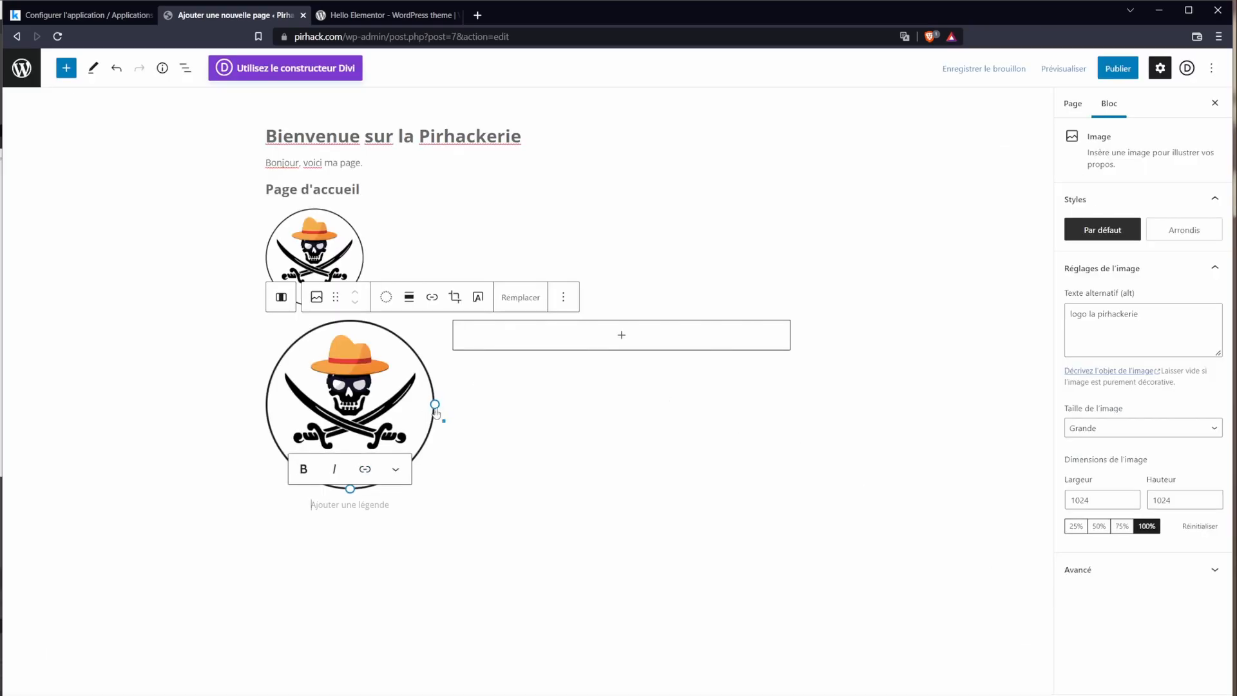
Step: Add a right-column paragraph reading 'Bonjour', 'voici mon paragraphe à droite', 'de', 'l'image'
click(624, 335)
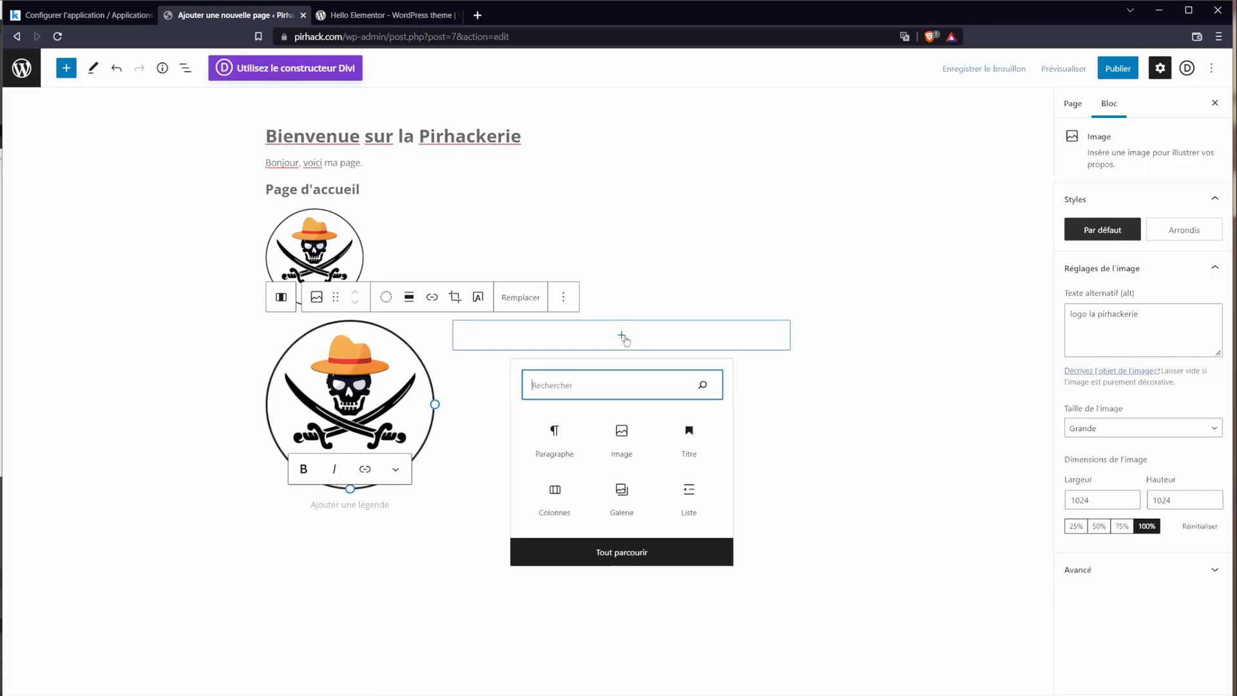
click(566, 456)
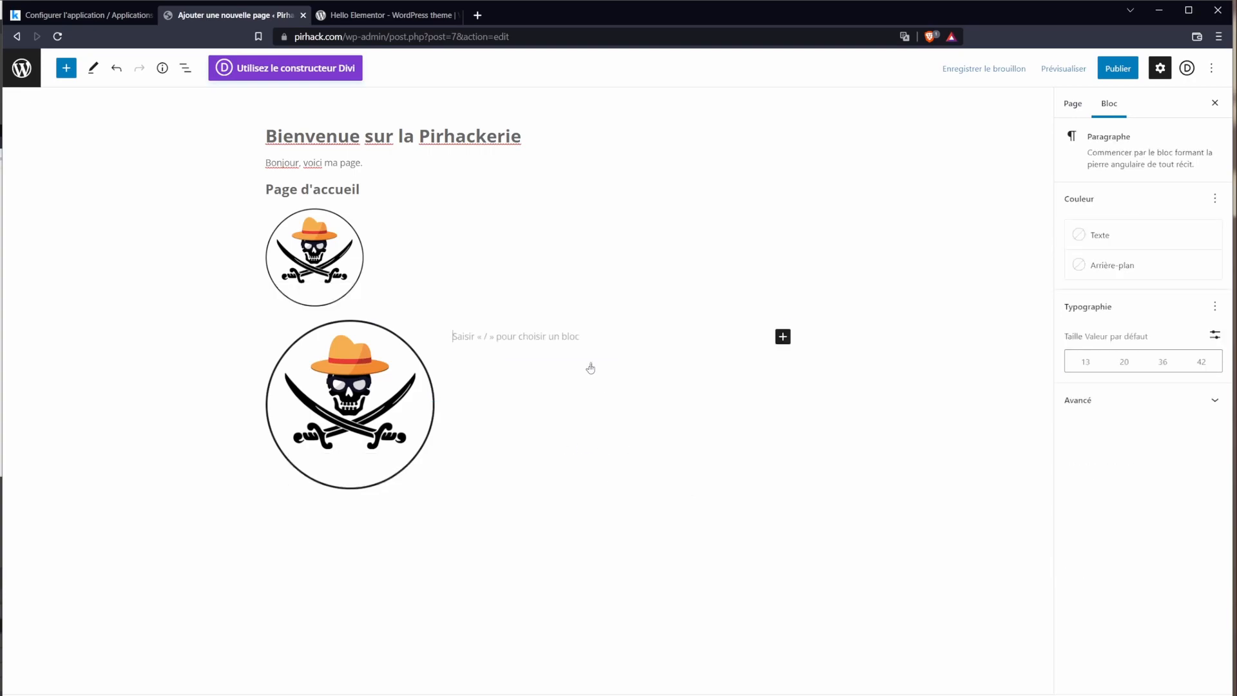
text(Bonjour)
key(Return)
text(voici)
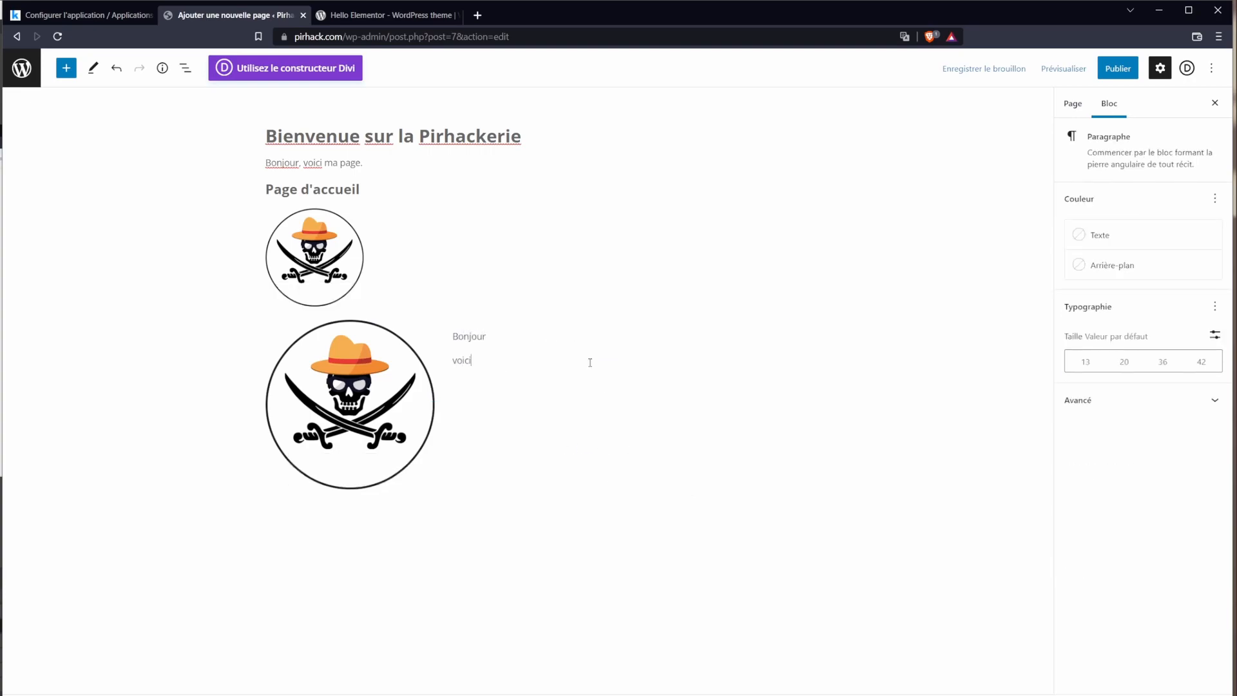
text( mon)
text( paragraphe à droite)
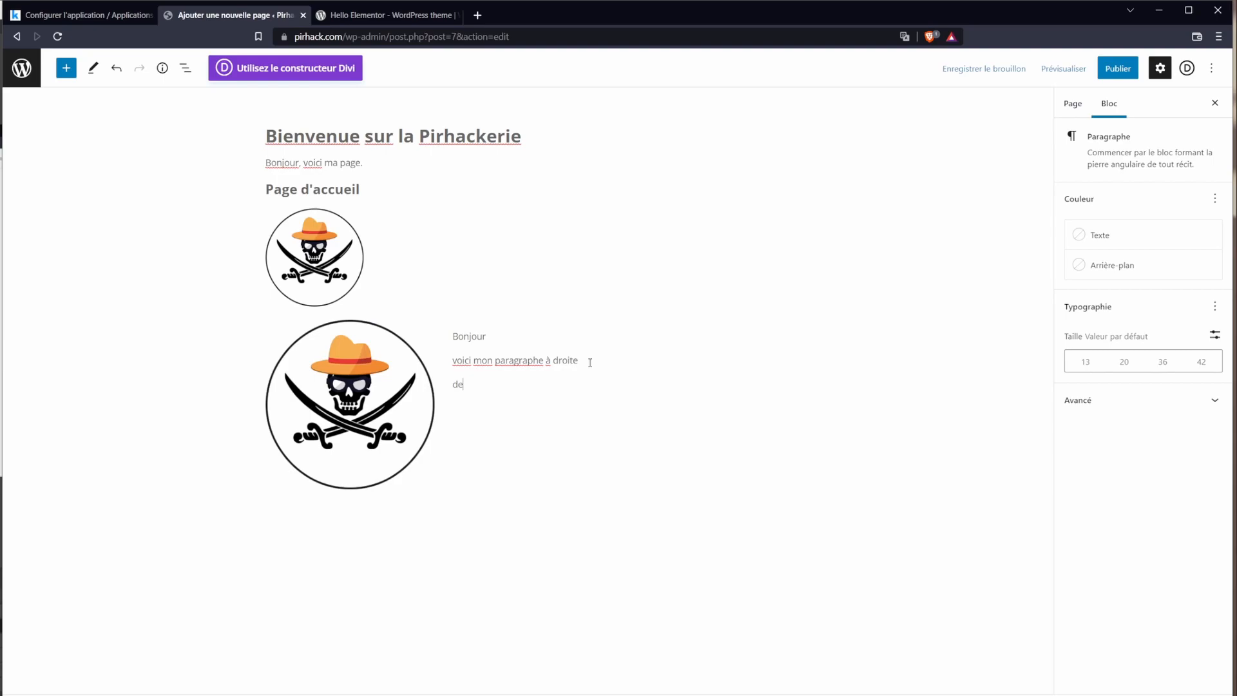
key(Return)
text(l'image)
click(590, 363)
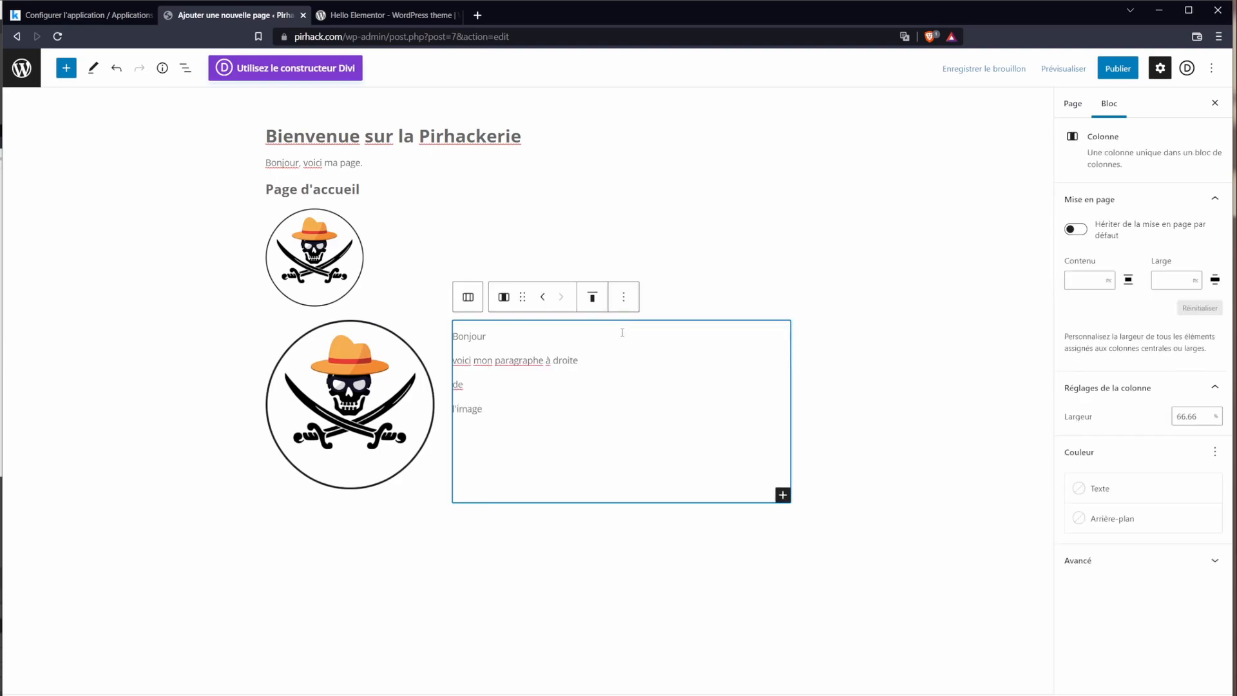
click(531, 548)
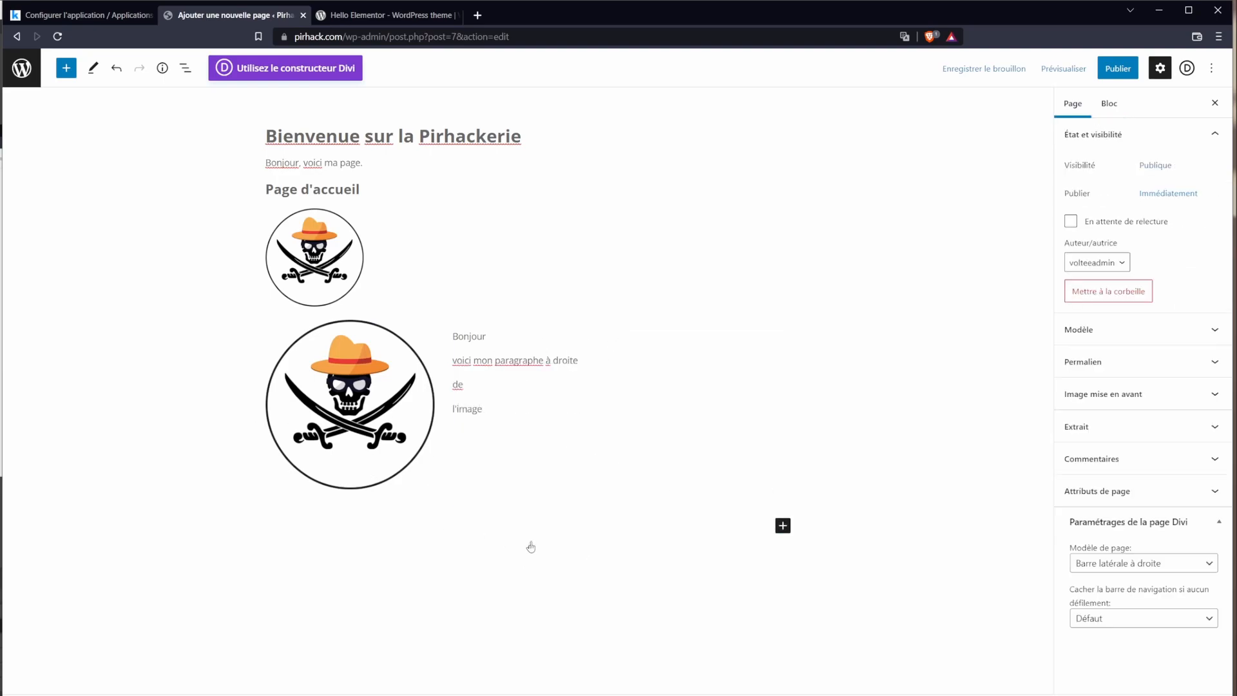
Step: Insert a Séparateur block from the Design section below the logo-and-text columns
click(783, 526)
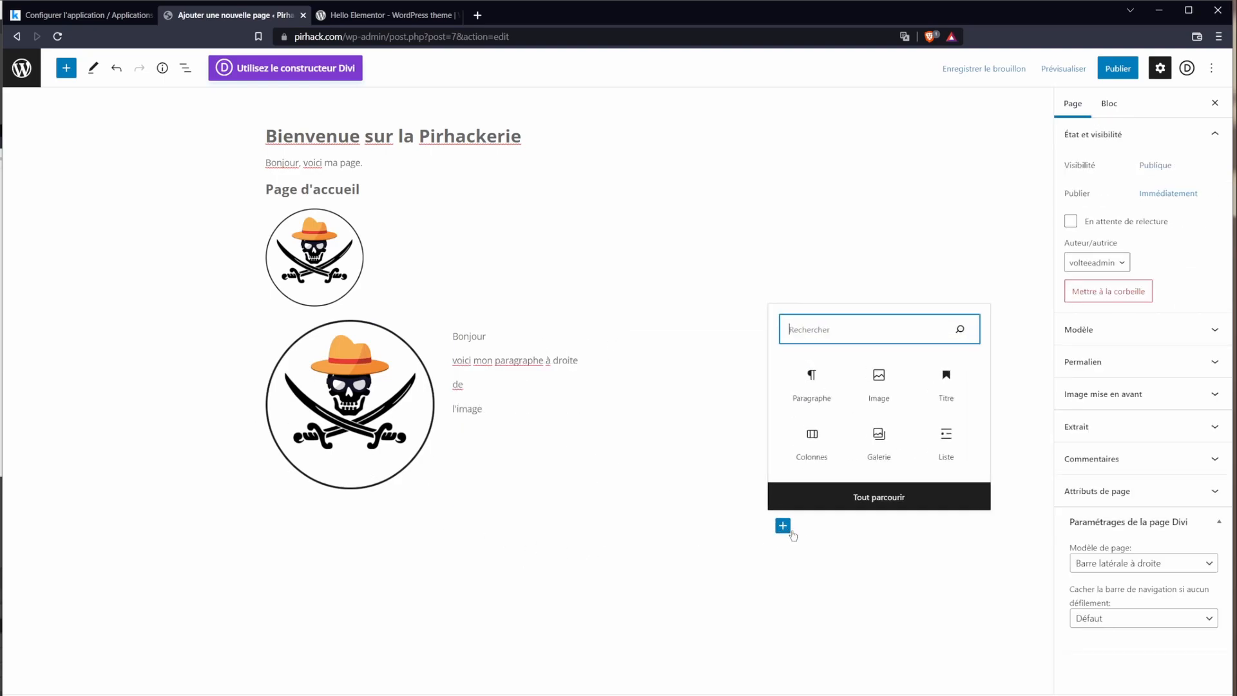
click(838, 508)
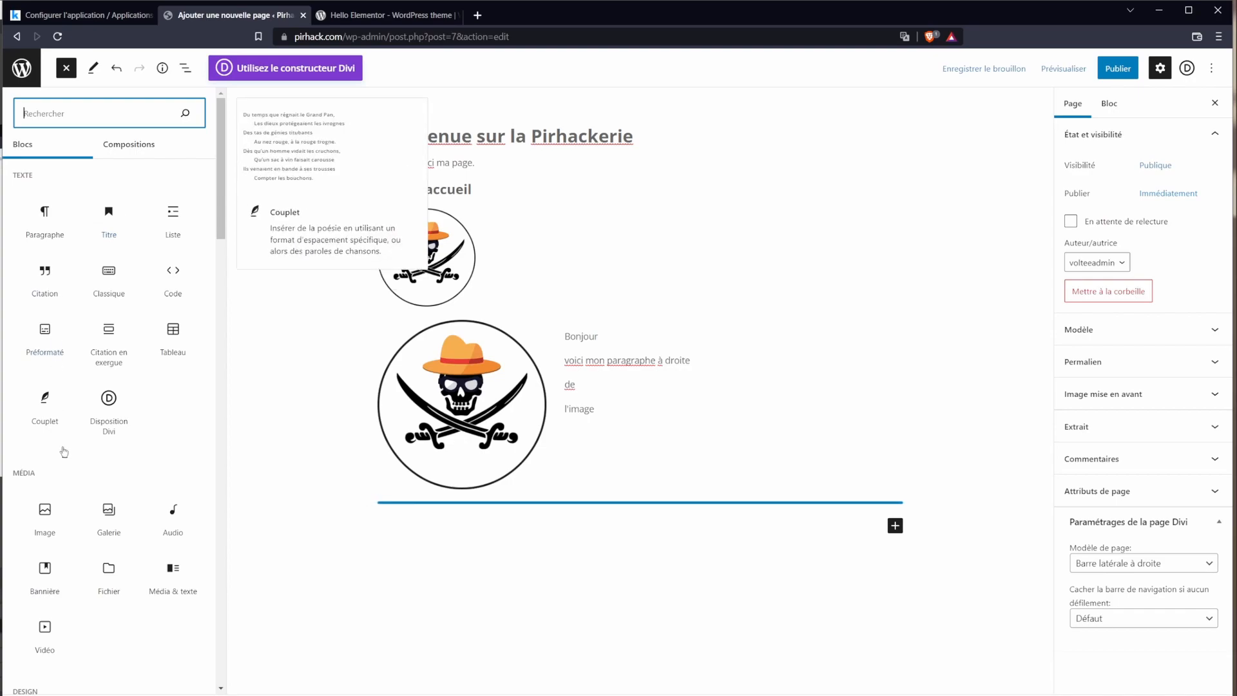
scroll(81, 513, down, 1)
scroll(86, 504, down, 3)
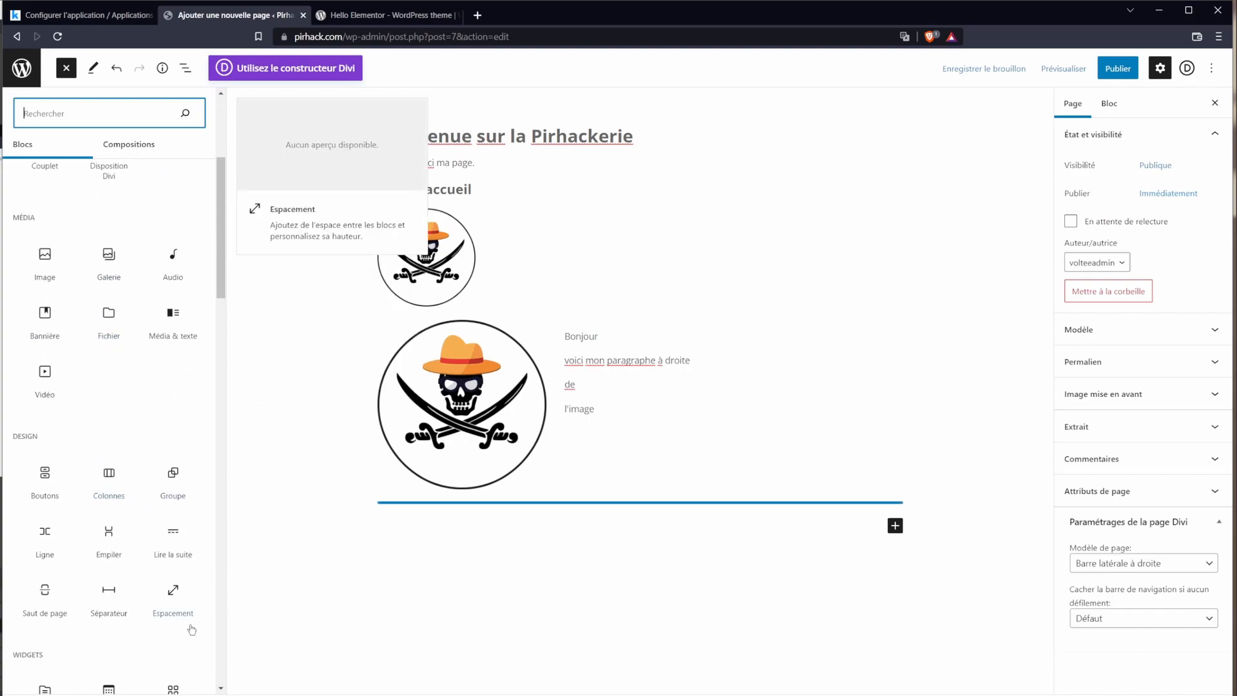
click(118, 596)
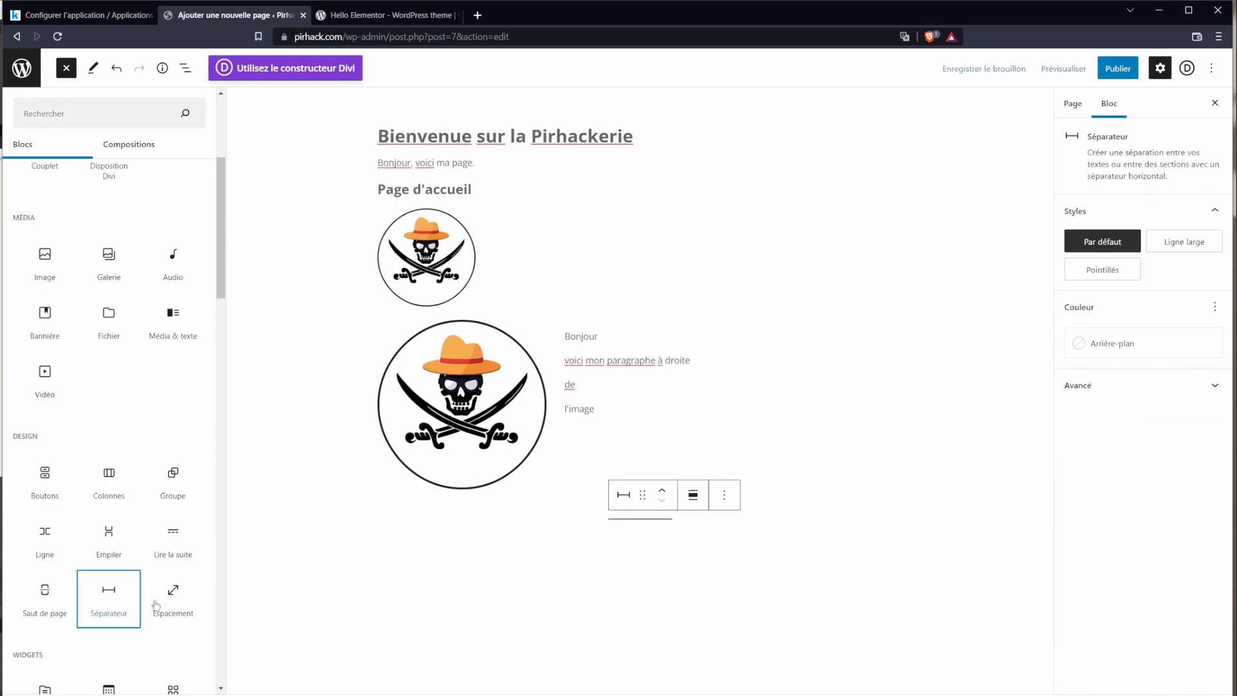
click(645, 527)
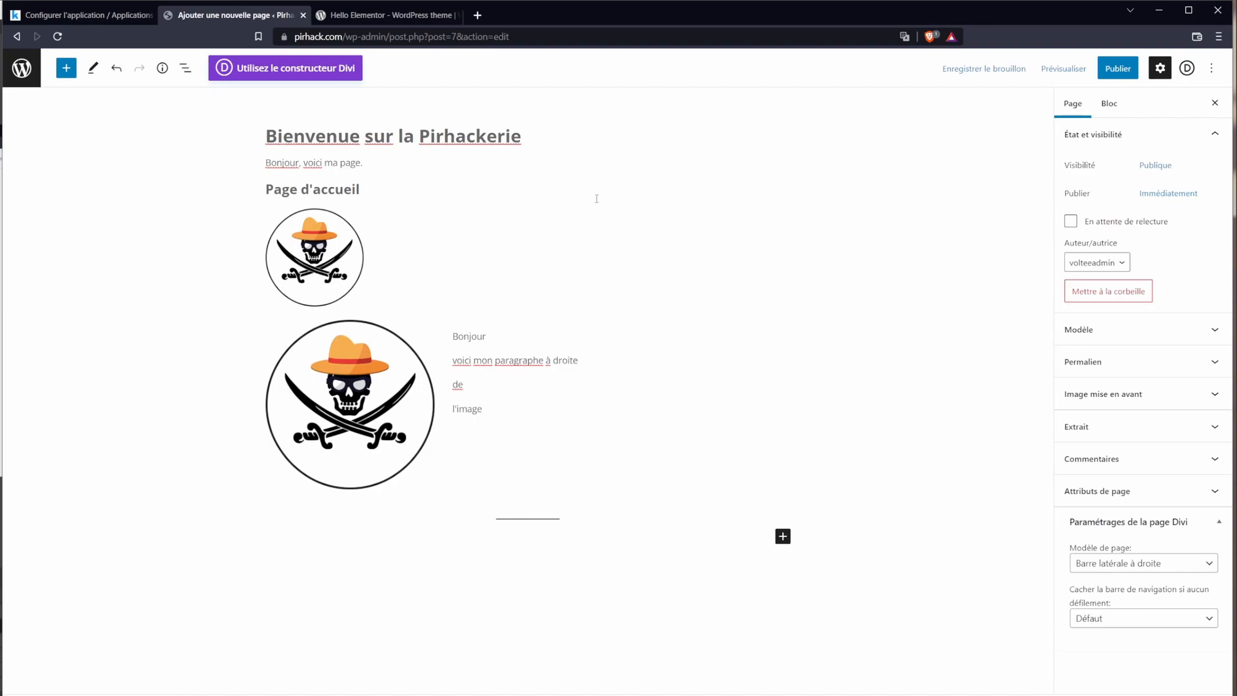
Step: Resize the small skull logo at the top to 87×87
click(526, 502)
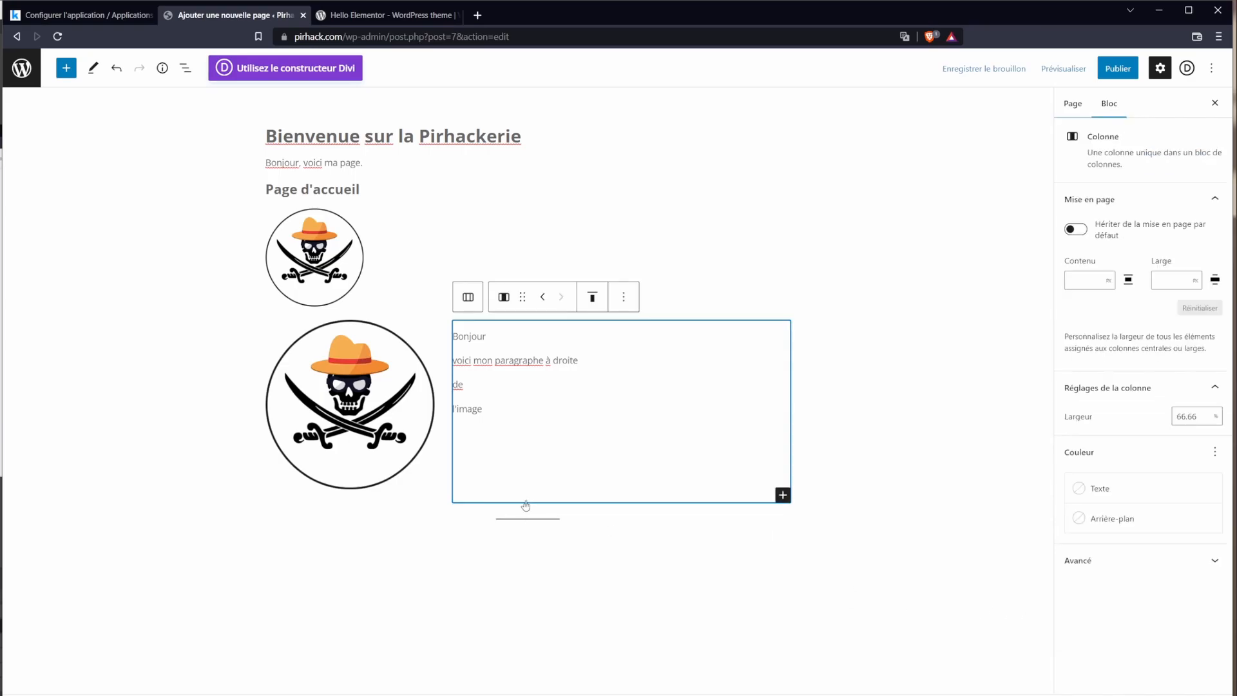
click(220, 439)
click(297, 282)
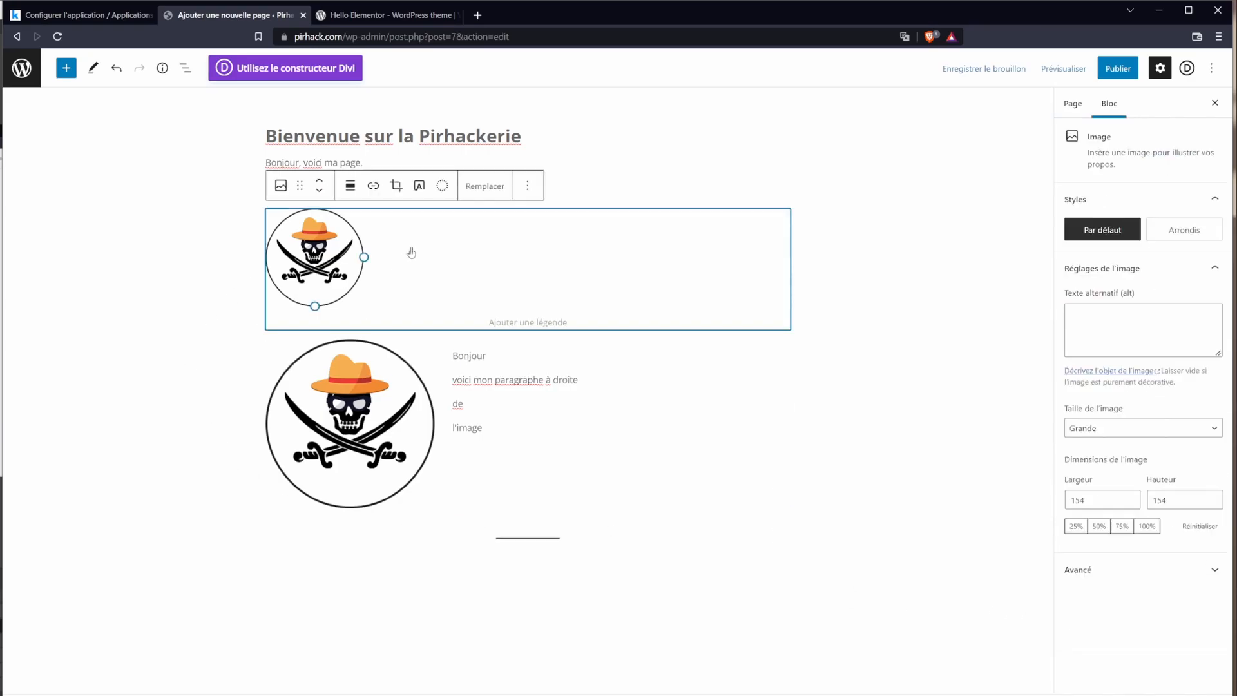
drag(364, 257, 321, 236)
click(587, 410)
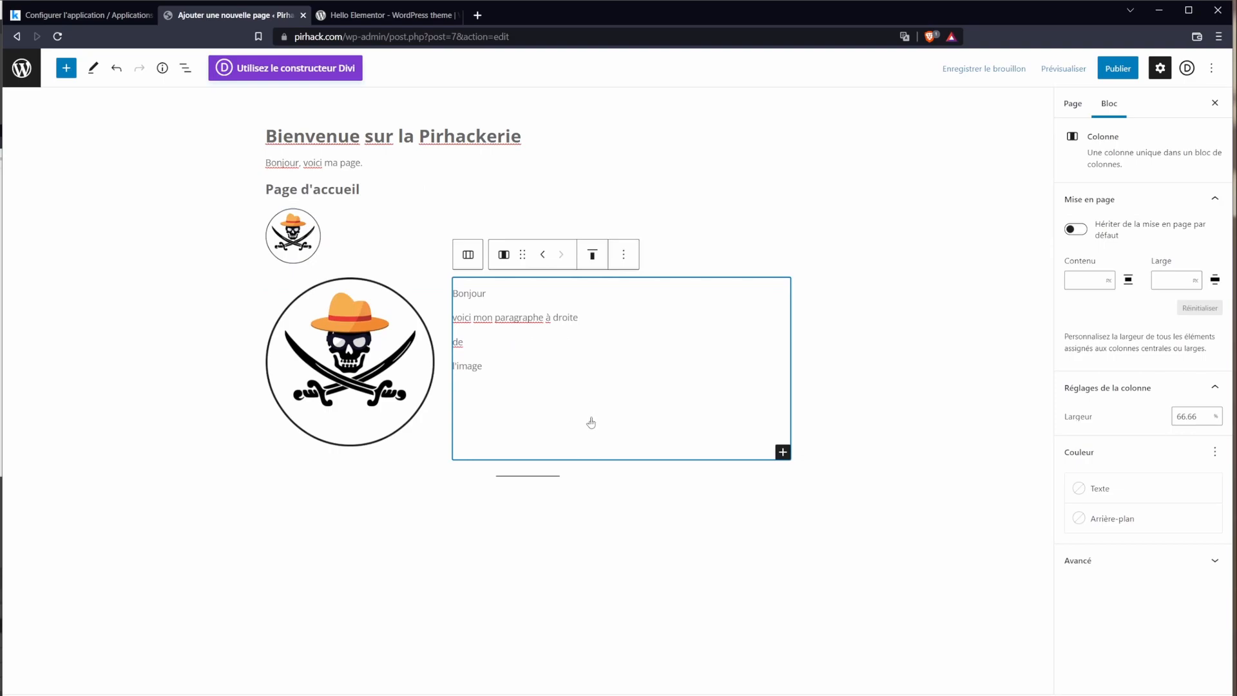
Step: Publish the page and open its live version on the site
click(1118, 68)
click(1106, 69)
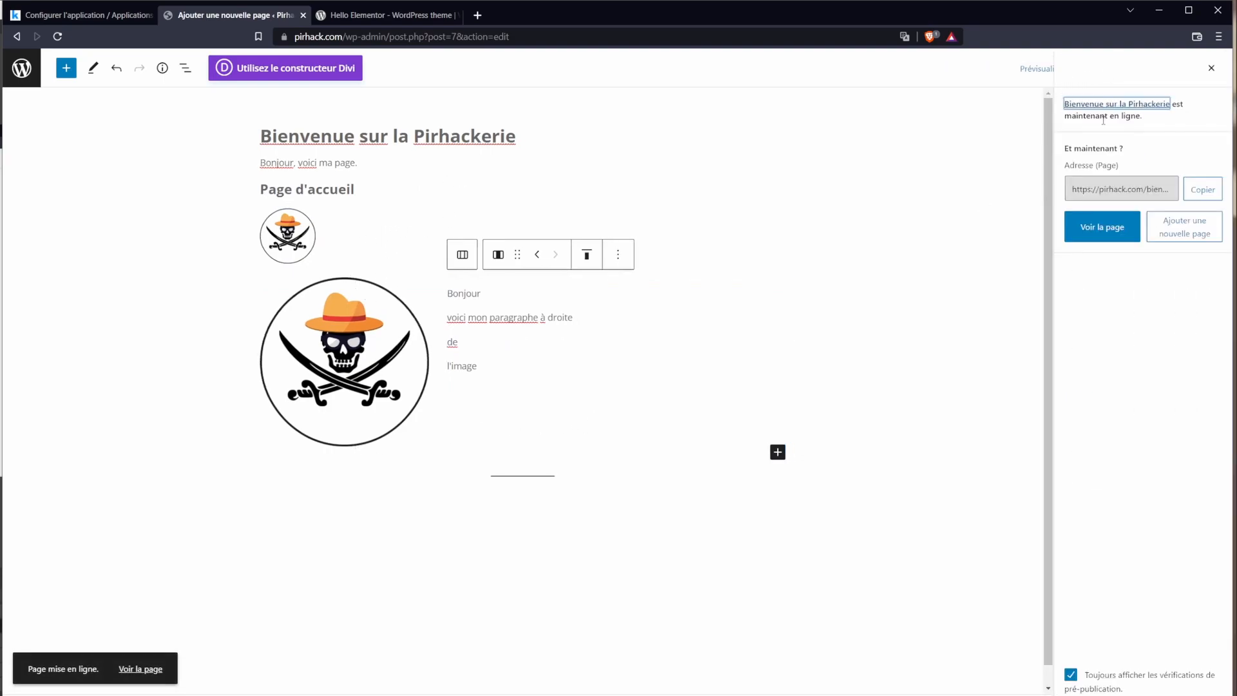
click(1113, 241)
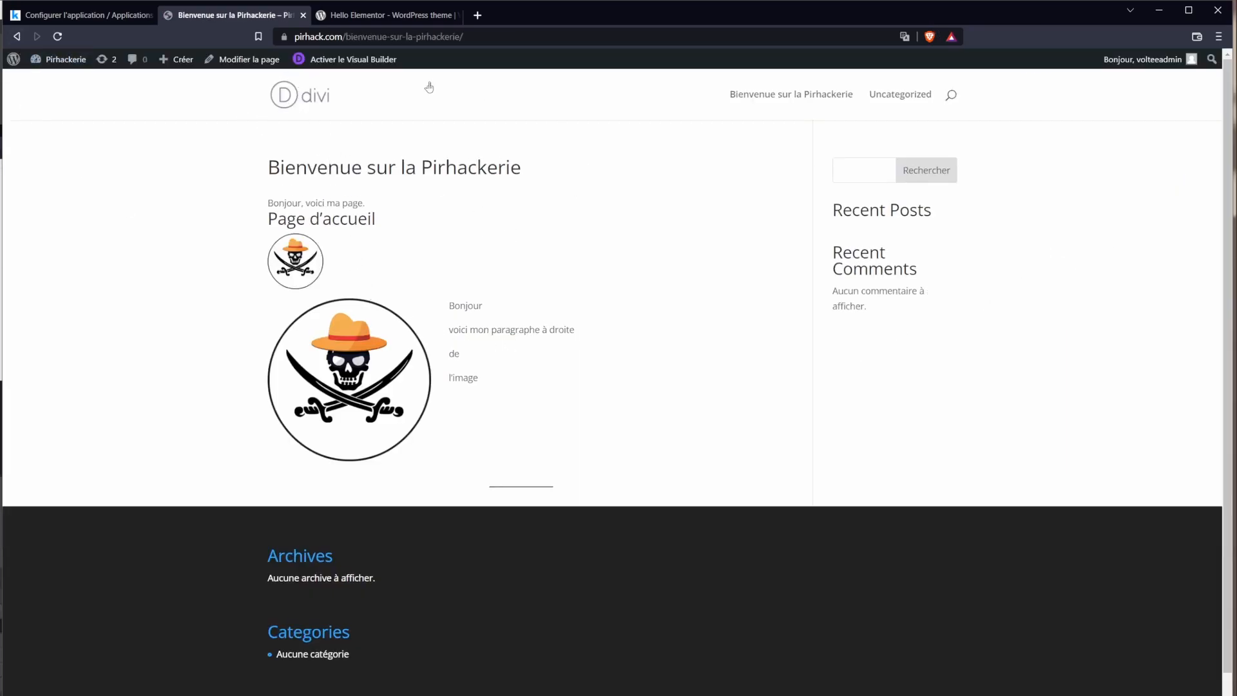
Step: Visit the site home page, then return to the live Bienvenue sur la Pirhackerie page to review it
drag(372, 37, 494, 37)
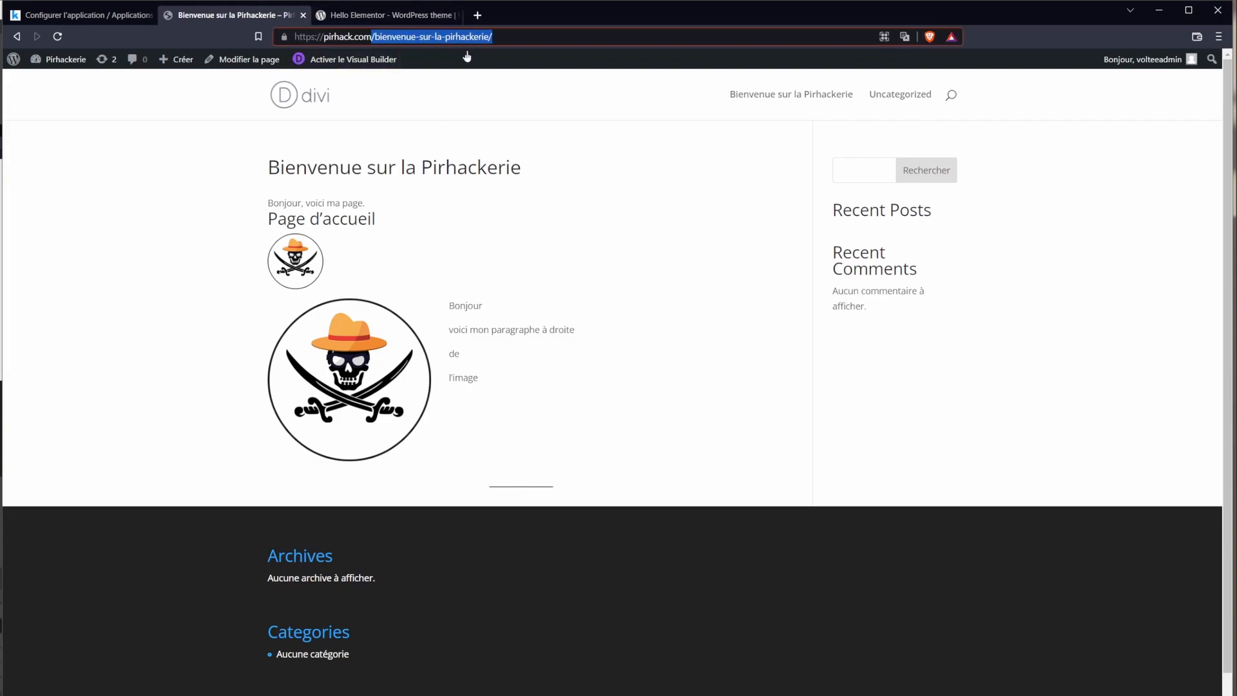
click(498, 36)
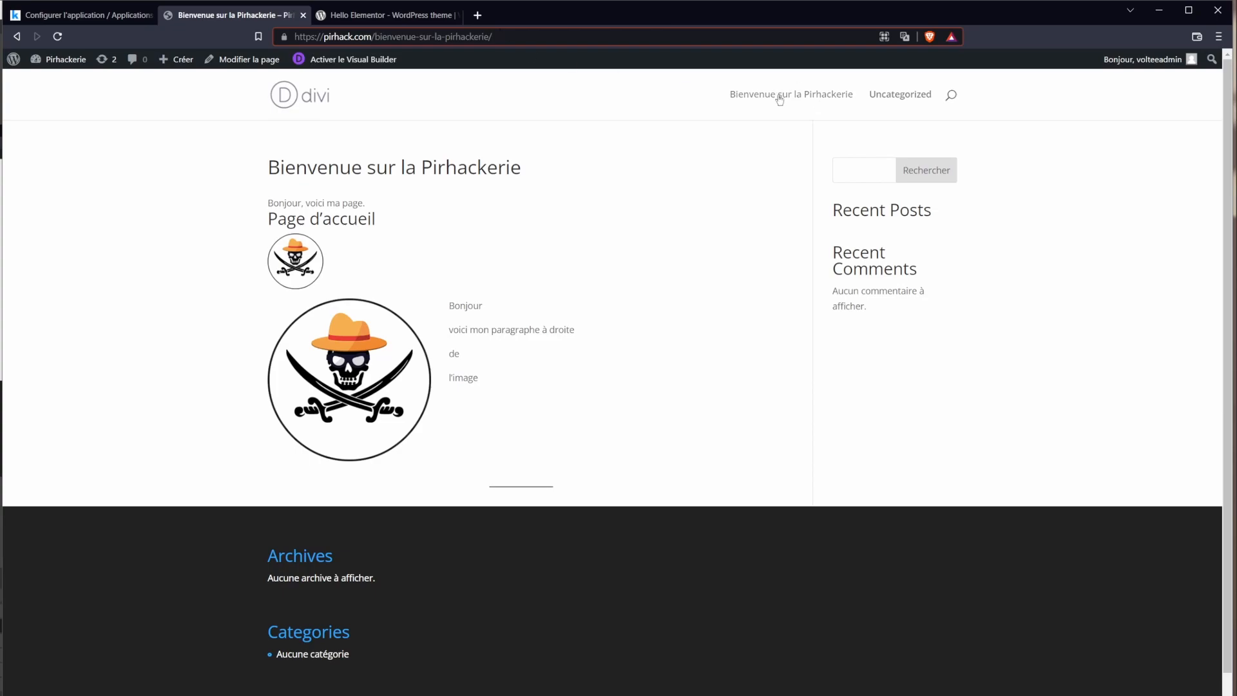
click(300, 105)
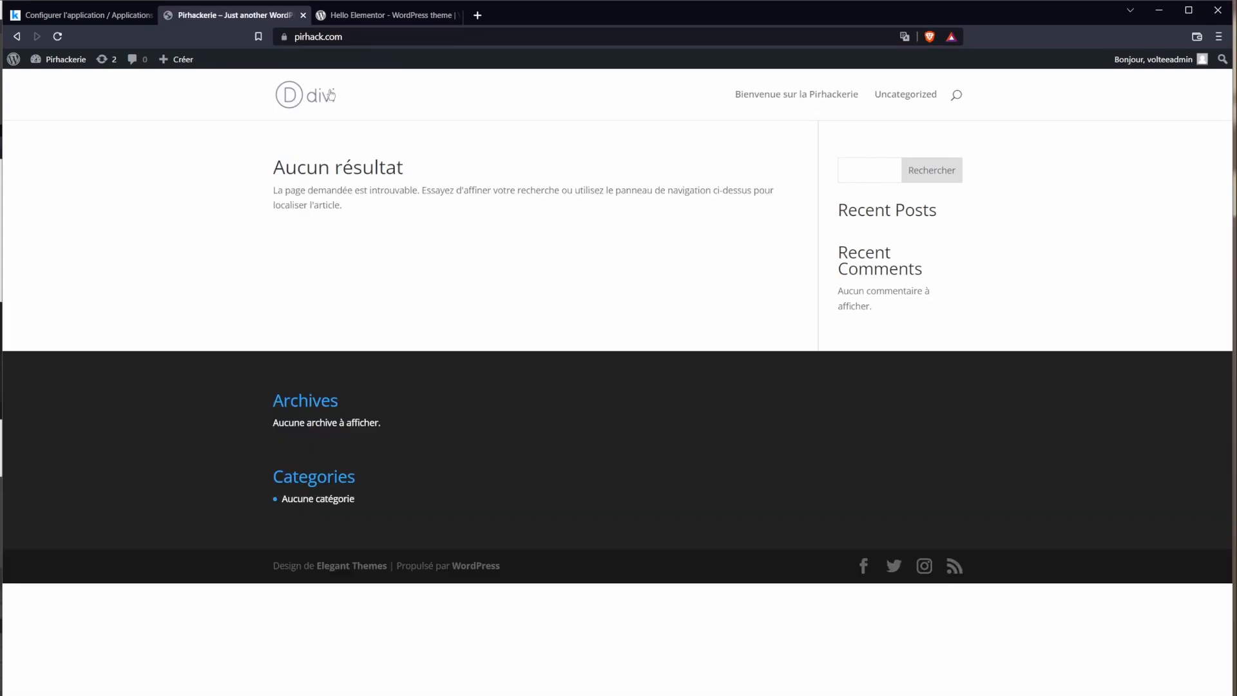
click(789, 95)
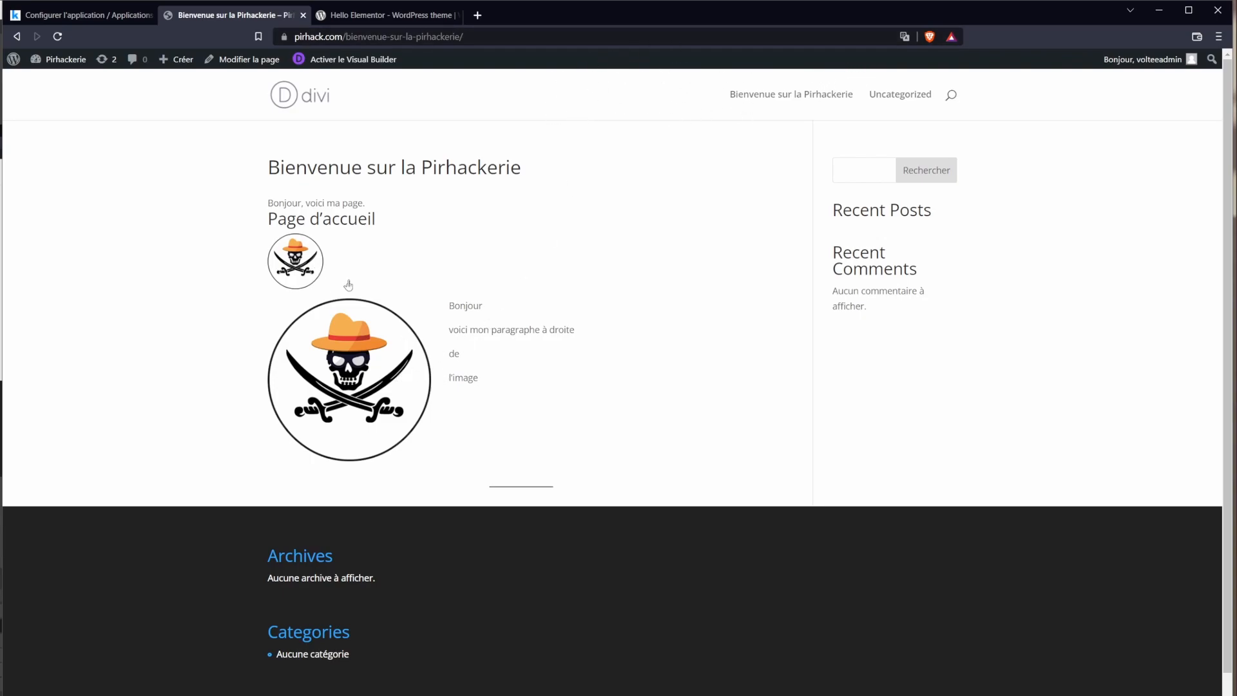
drag(284, 260, 348, 372)
drag(465, 306, 498, 377)
click(682, 402)
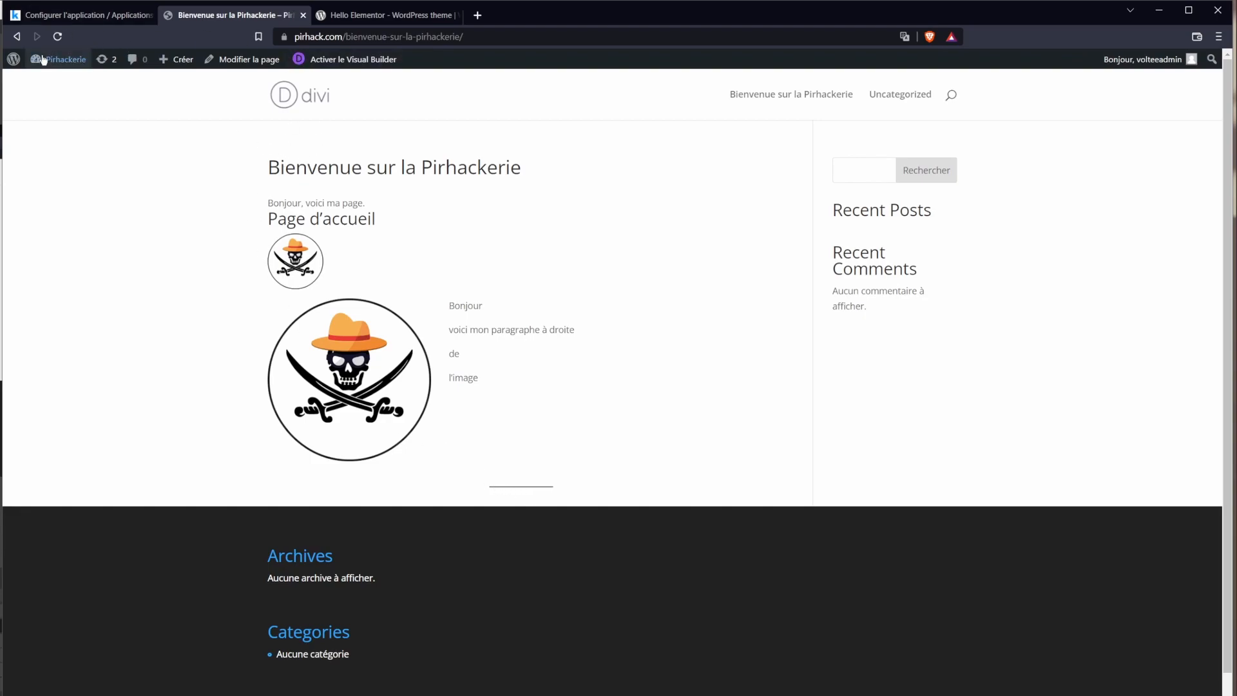
Step: Go back through browser history to the WordPress admin Pages list
click(17, 37)
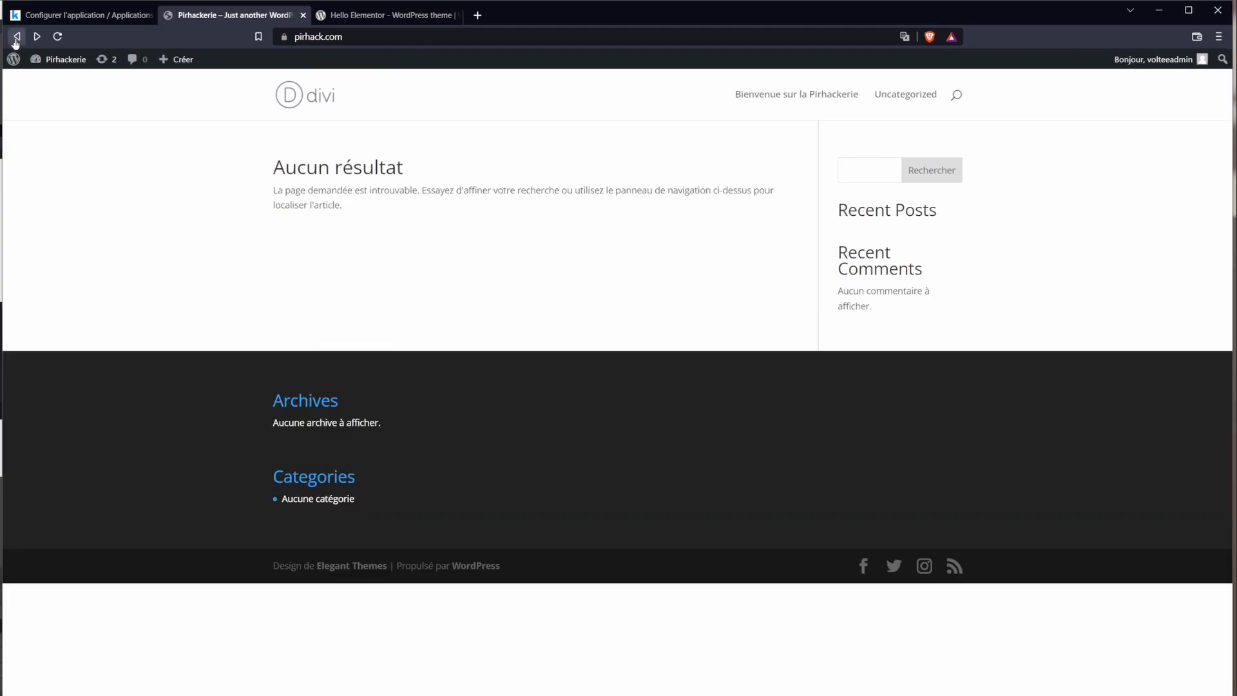
click(17, 37)
click(17, 37)
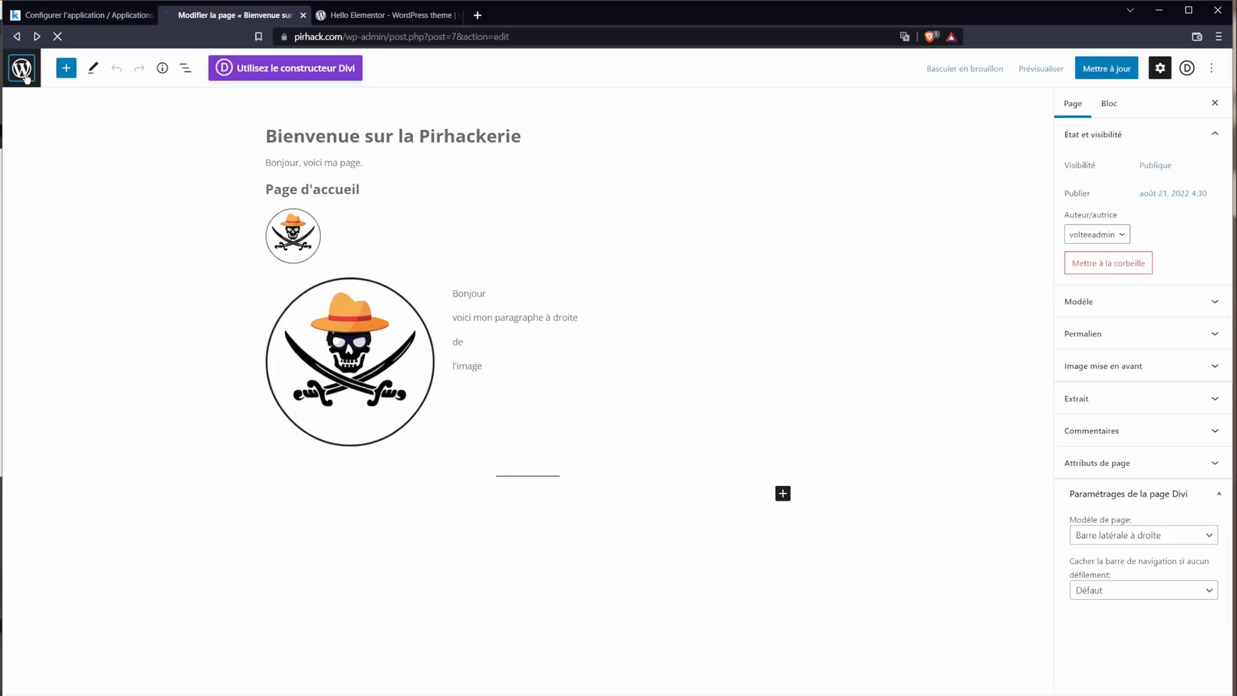
click(17, 37)
drag(342, 37, 388, 38)
click(415, 36)
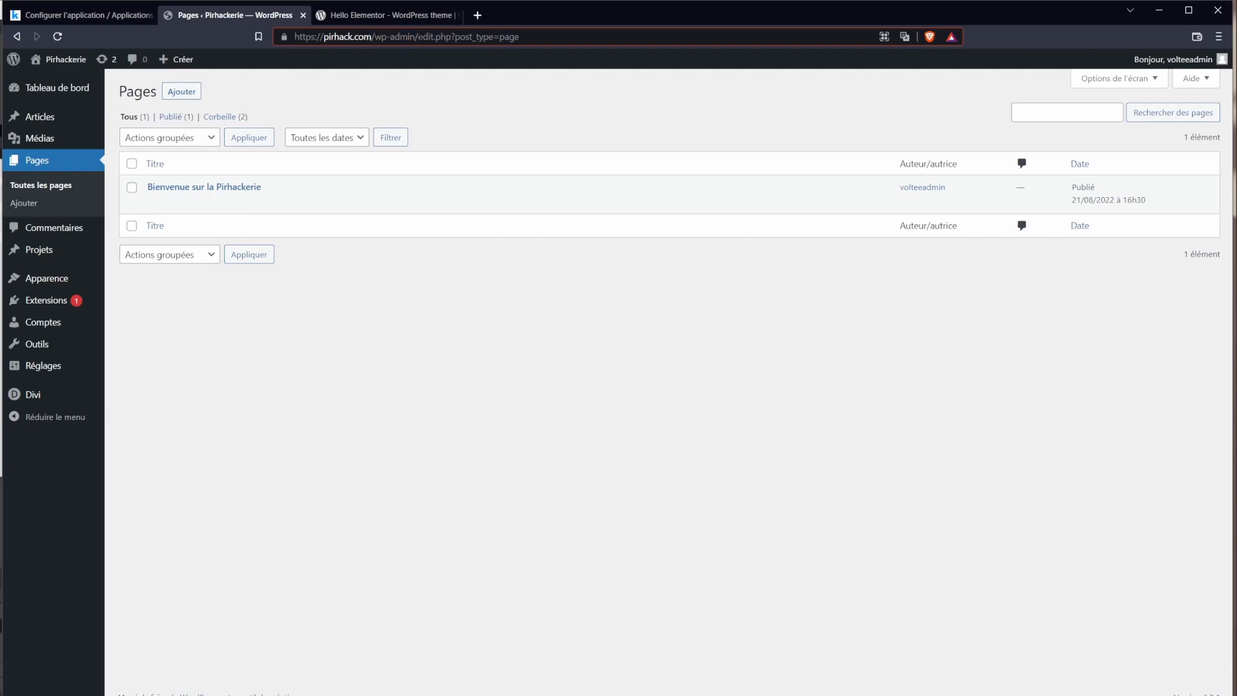
right_click(416, 37)
click(405, 60)
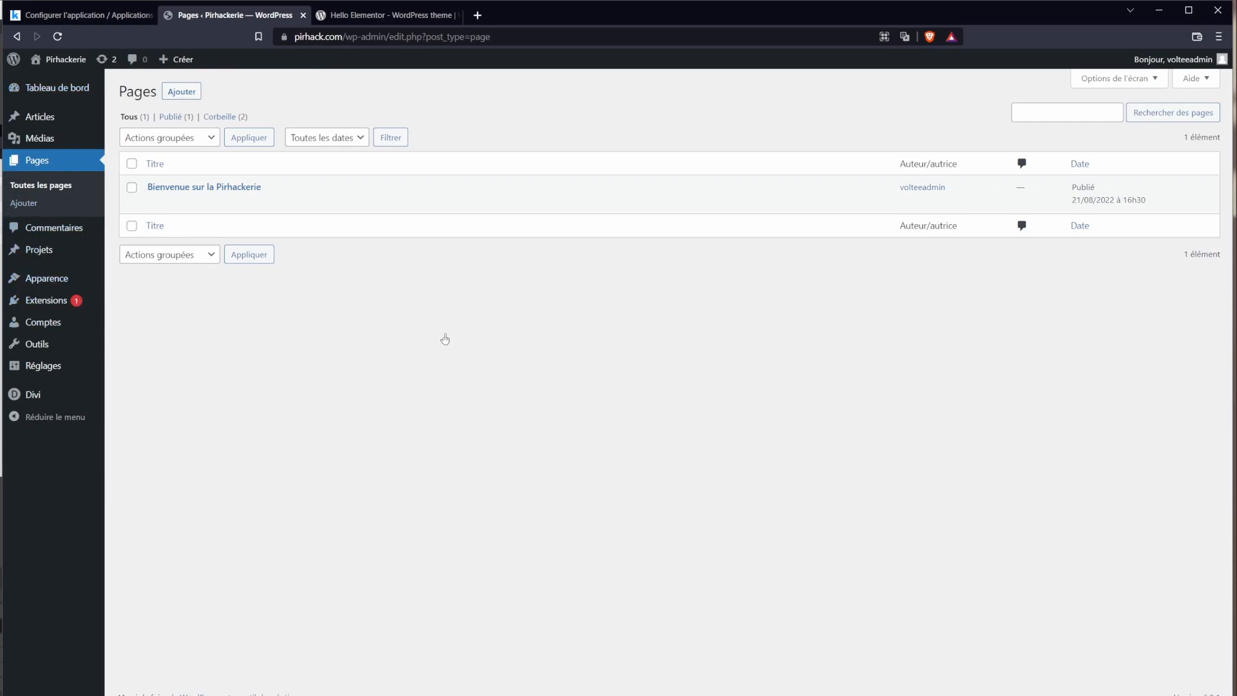
Step: Visit the public site and open the Bienvenue sur la Pirhackerie page
mouse_move(231, 193)
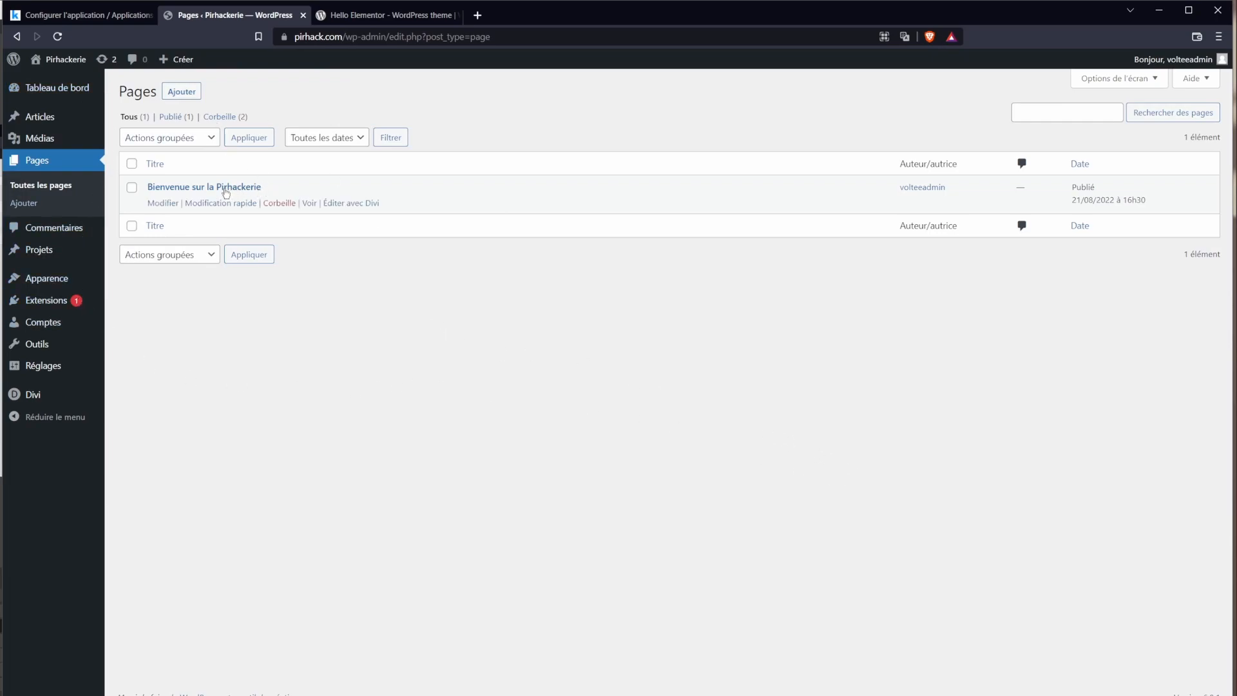
mouse_move(63, 62)
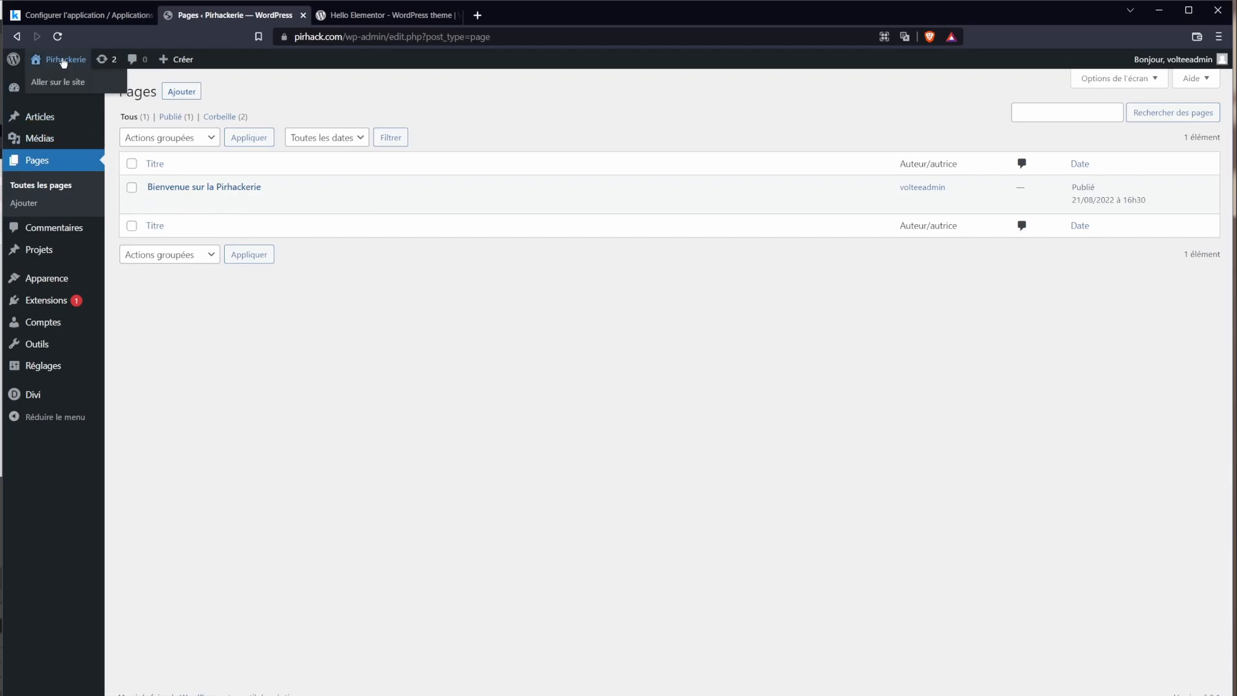
click(78, 89)
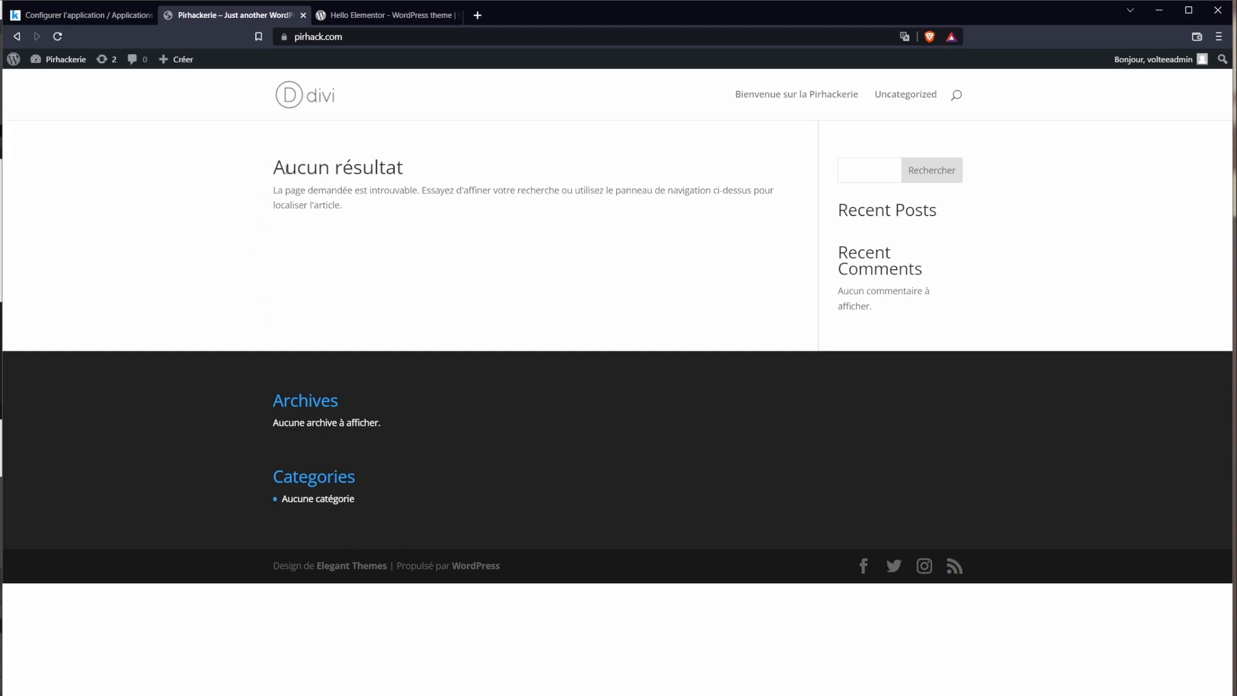
click(817, 95)
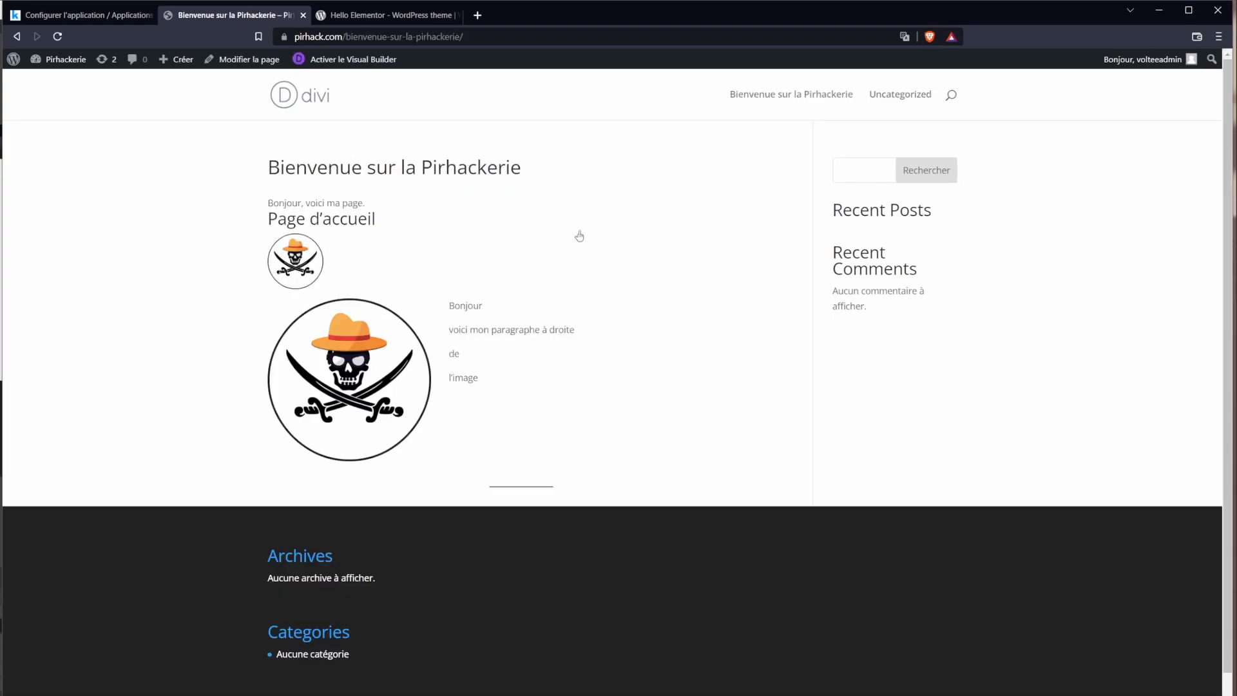
drag(343, 37, 295, 37)
click(231, 185)
Step: Return to the WordPress dashboard and open the Apparence > Thèmes page
mouse_move(1144, 60)
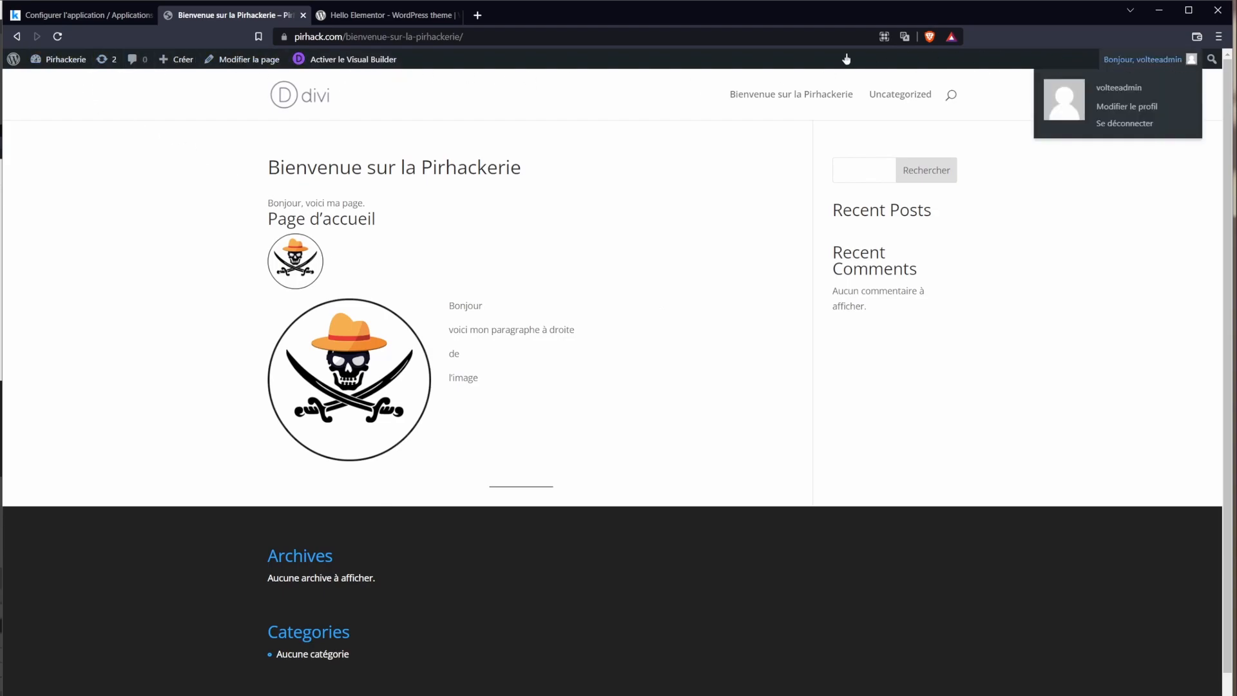
click(69, 64)
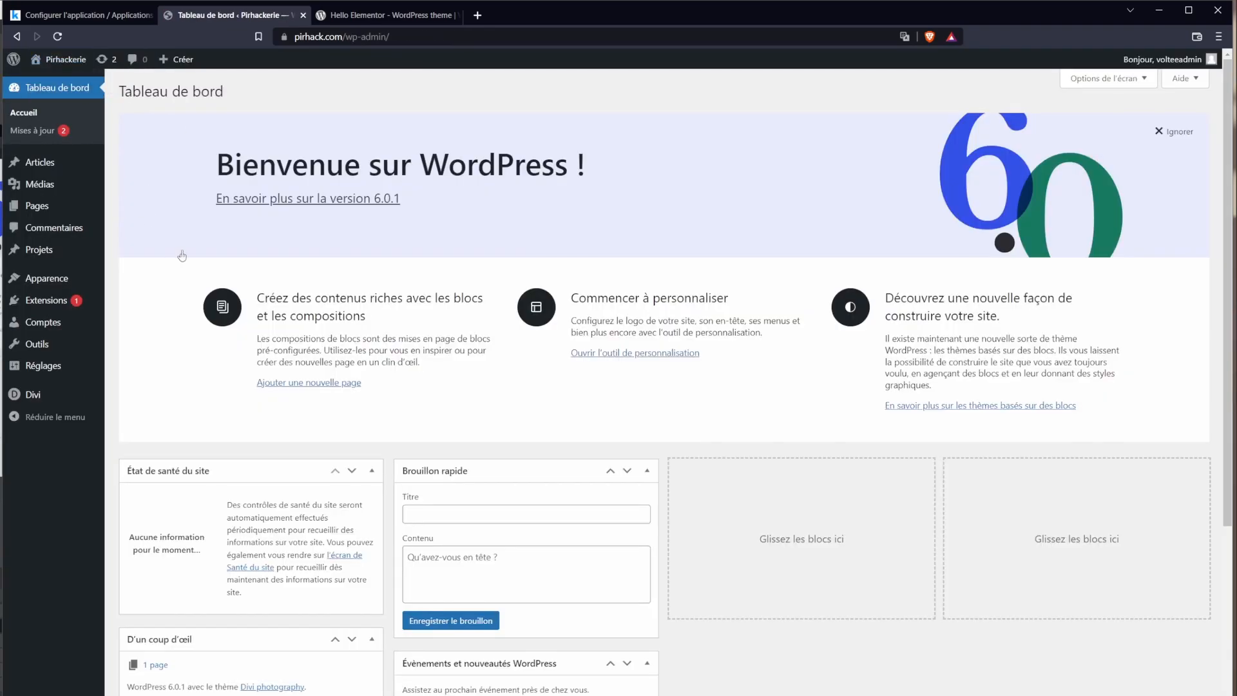
click(65, 62)
mouse_move(61, 64)
click(69, 87)
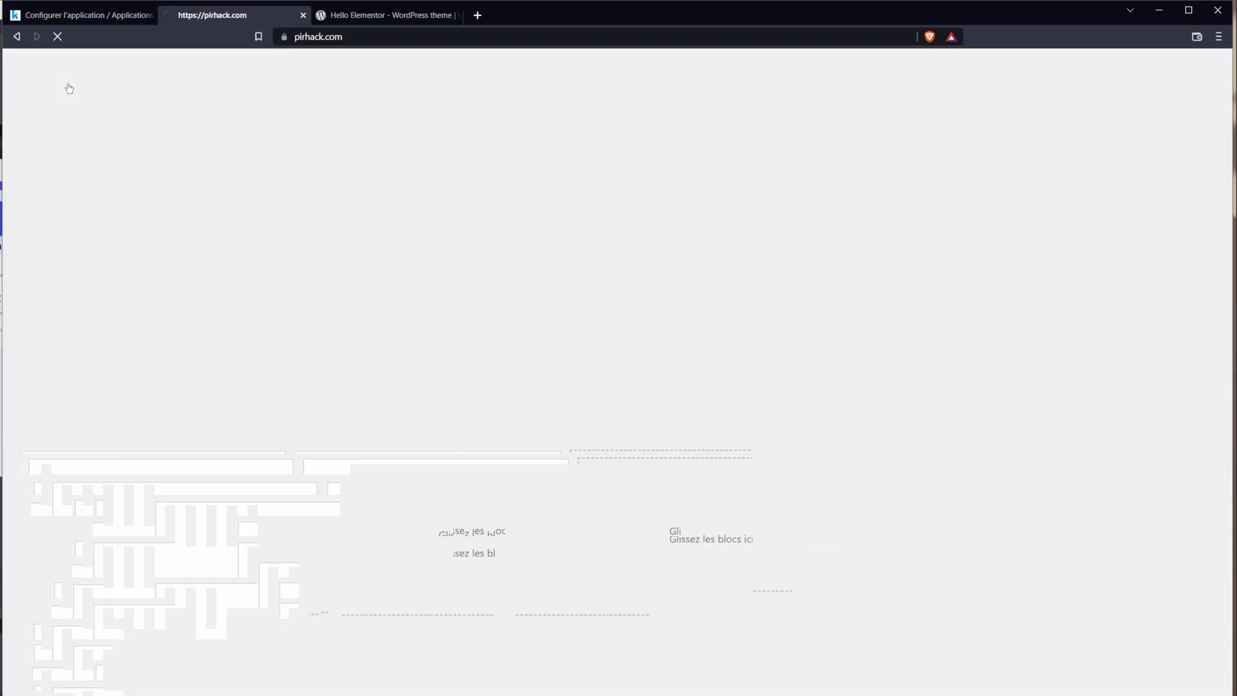
click(73, 83)
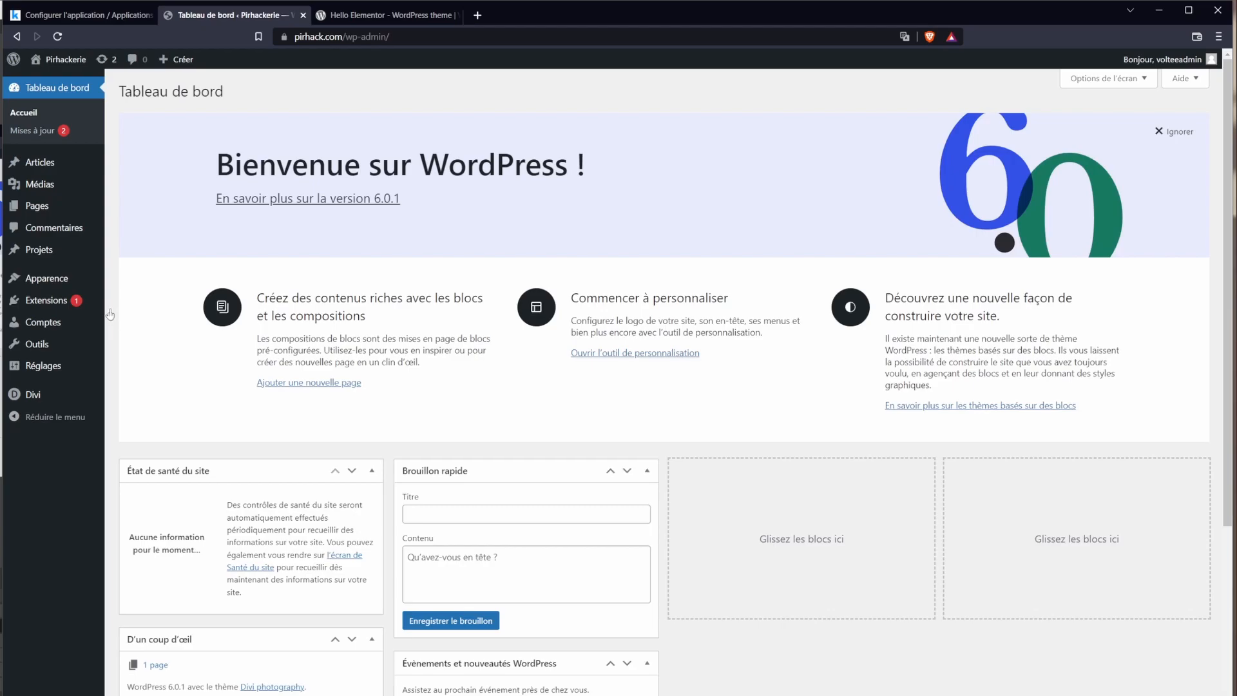
click(138, 283)
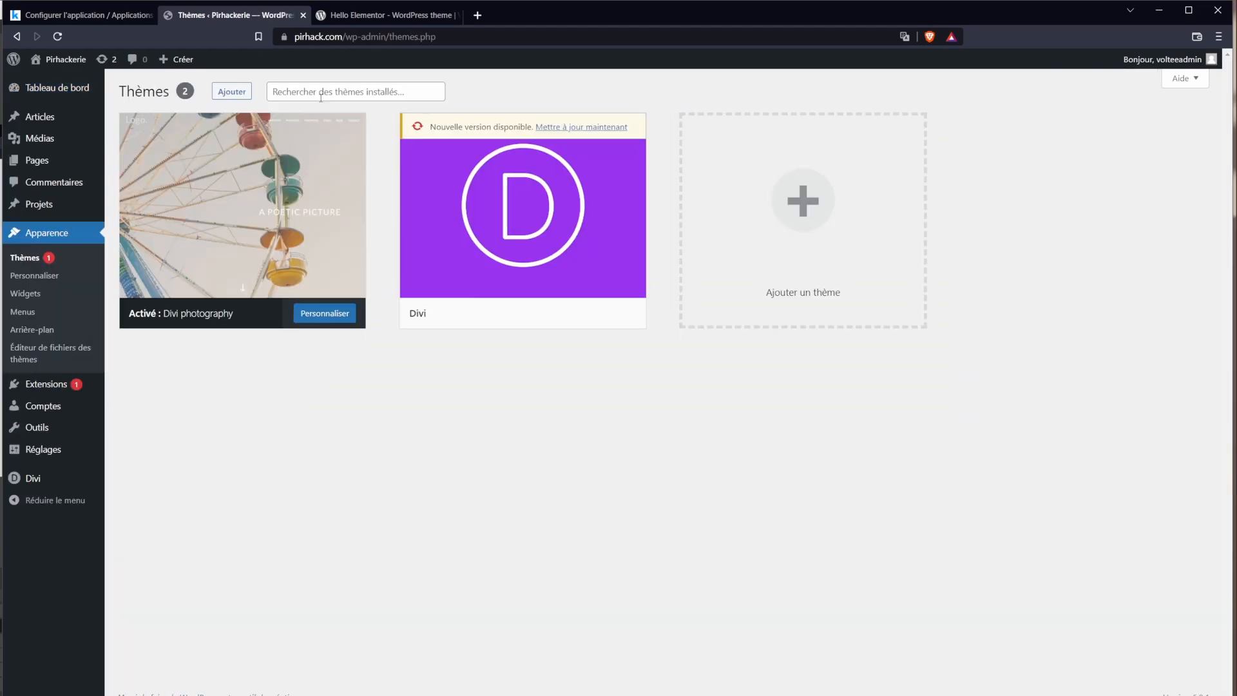
Step: Install and activate the Hello Elementor theme from the add-themes catalogue
click(242, 96)
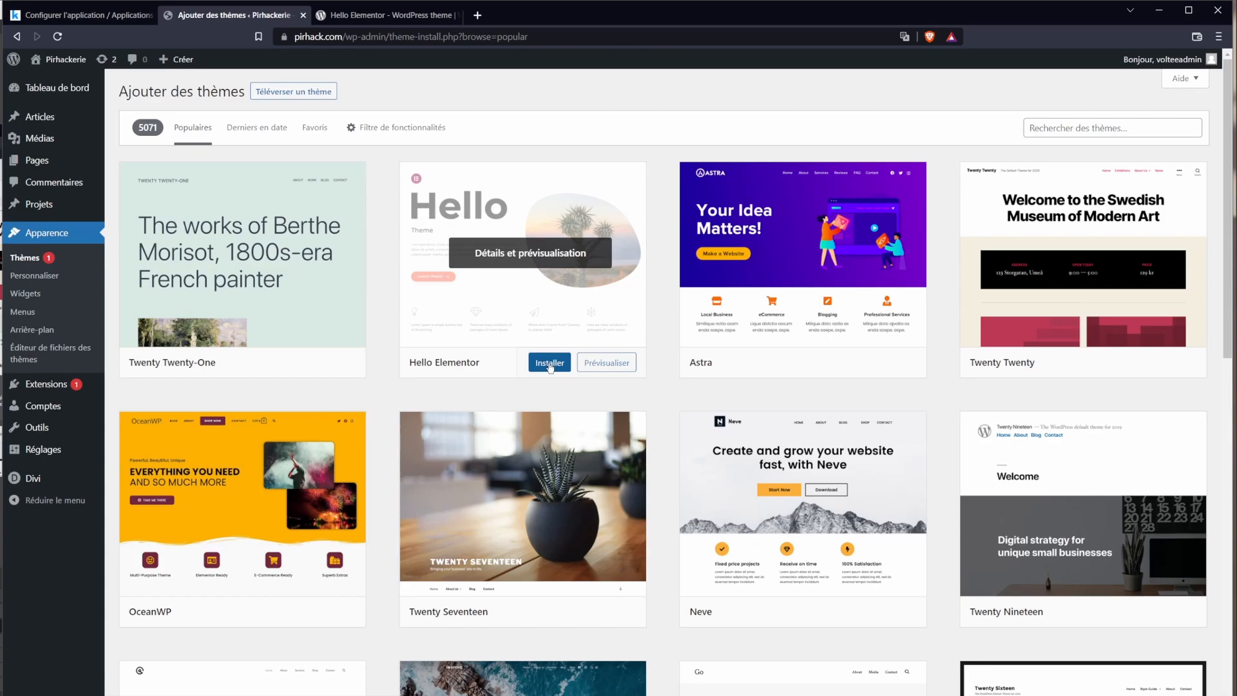
click(550, 363)
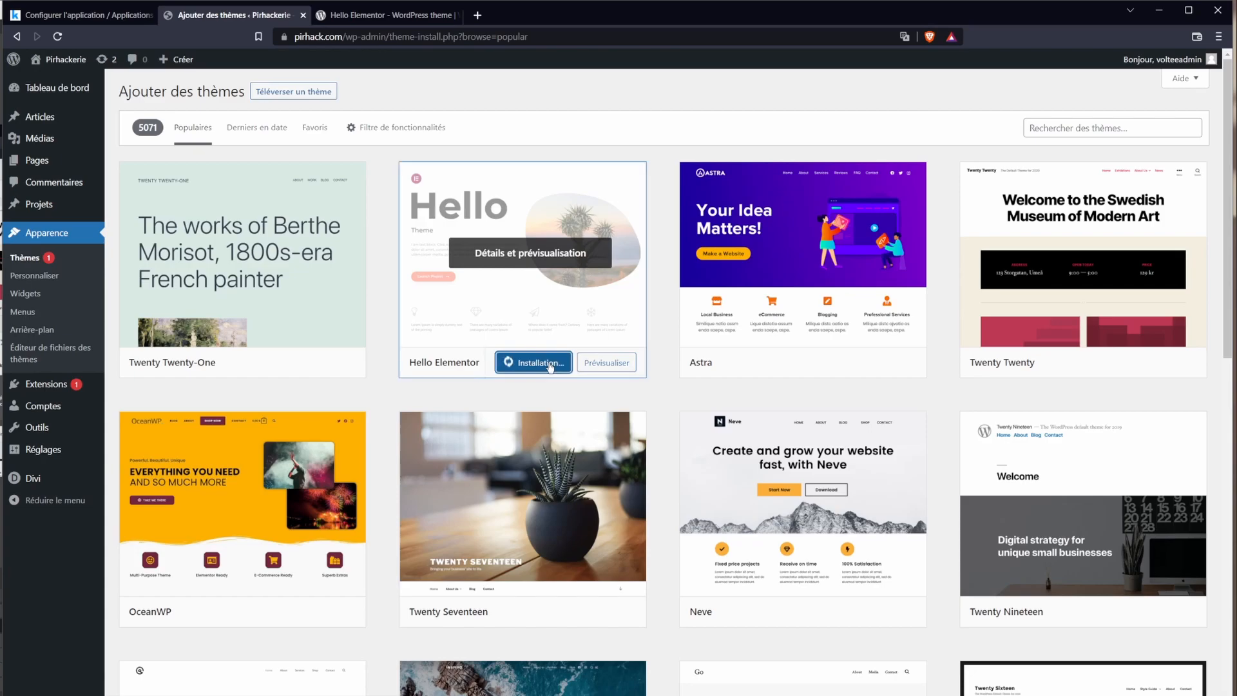
click(455, 16)
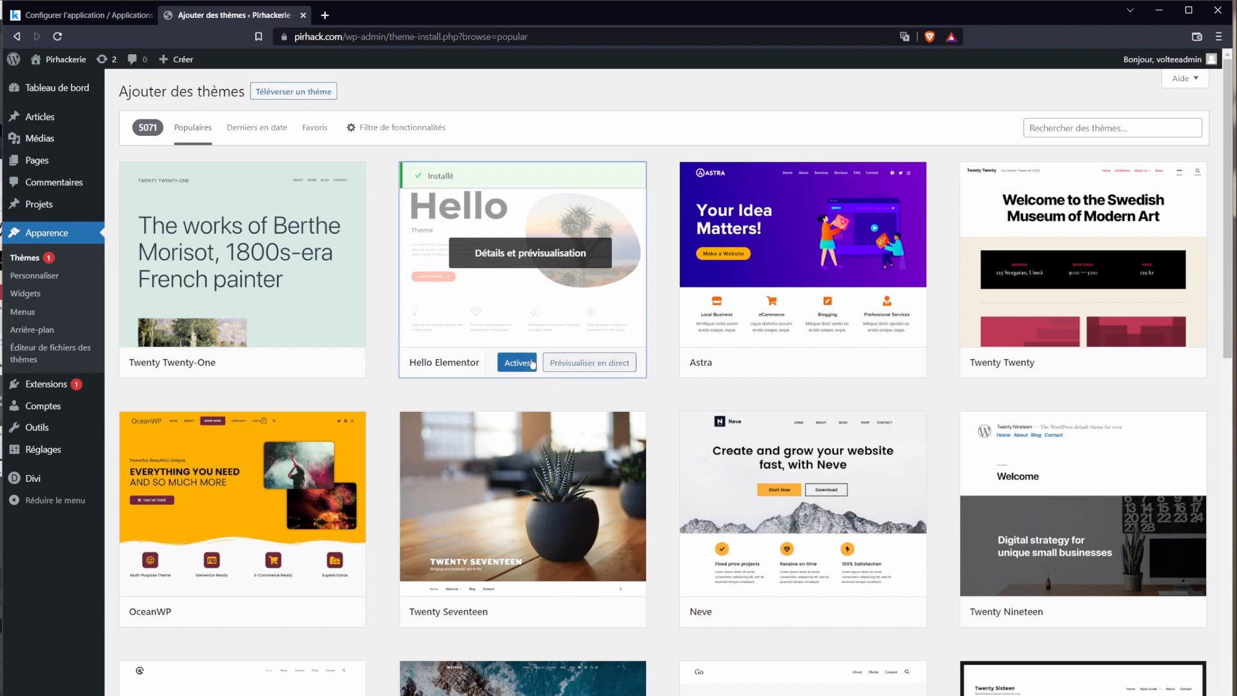
click(520, 364)
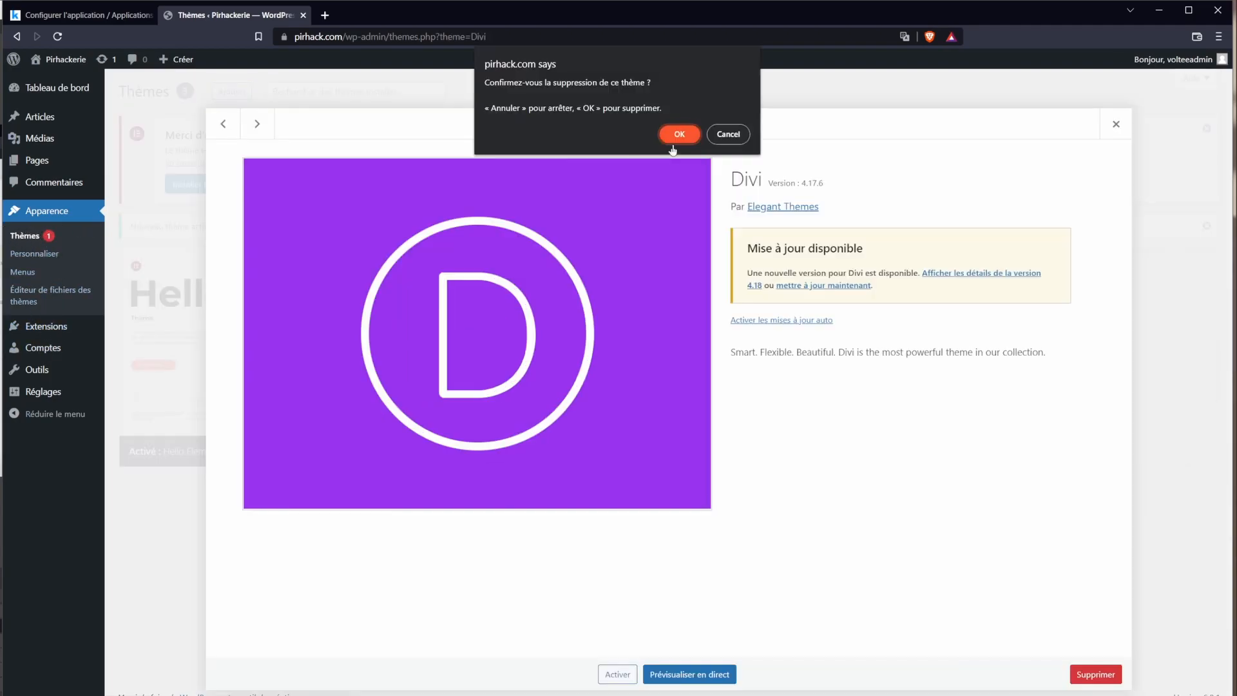
Step: Confirm deleting Divi, then delete the Divi photography child theme
click(672, 145)
click(519, 346)
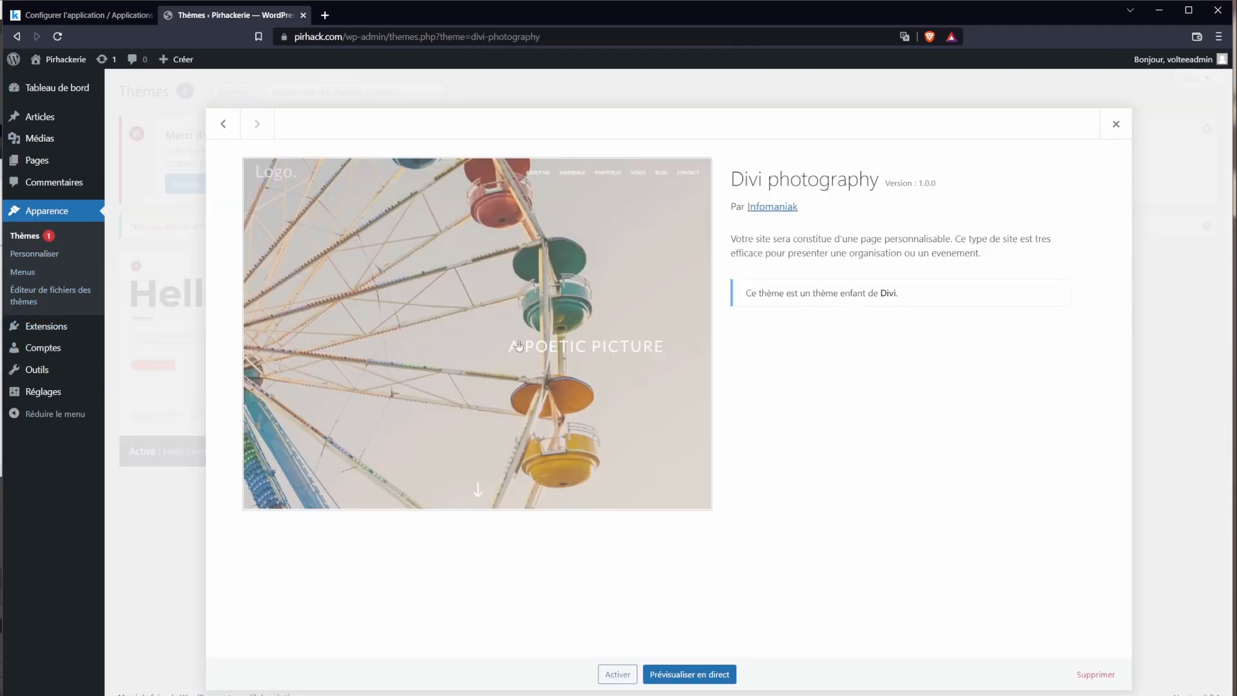
click(1088, 674)
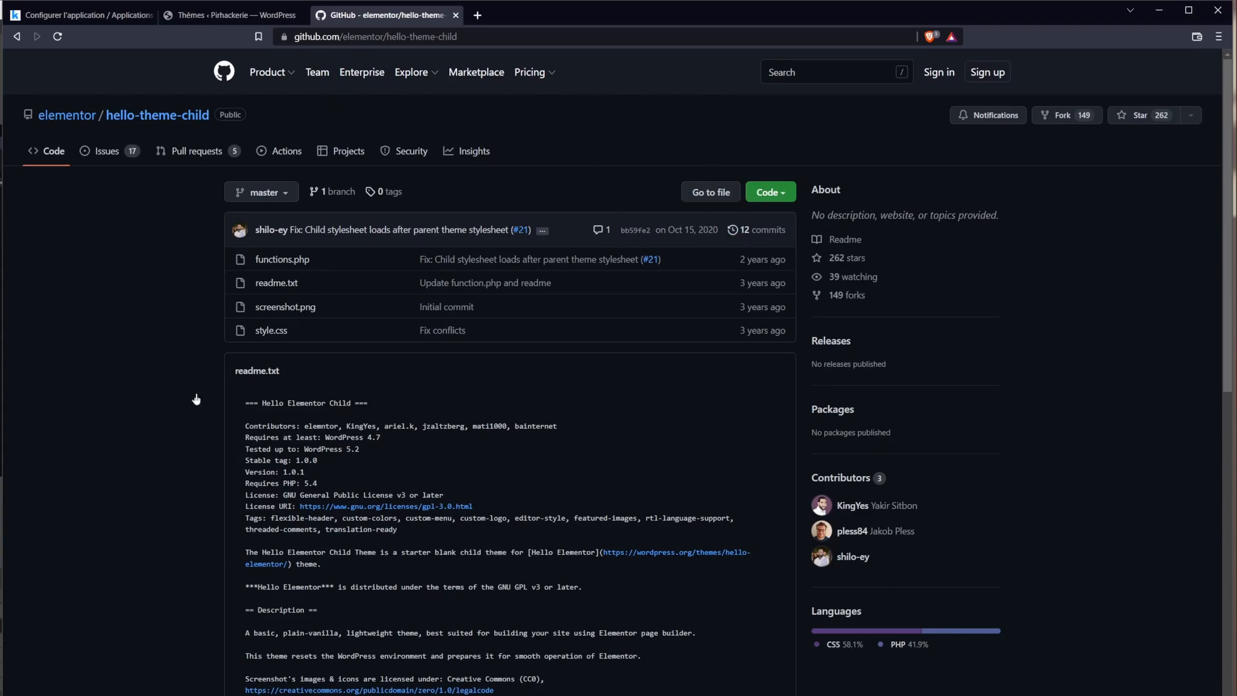
Step: Download the hello-theme-child repository as hello-theme-child-master.zip, then go back to WordPress
scroll(483, 548, down, 10)
scroll(458, 491, up, 10)
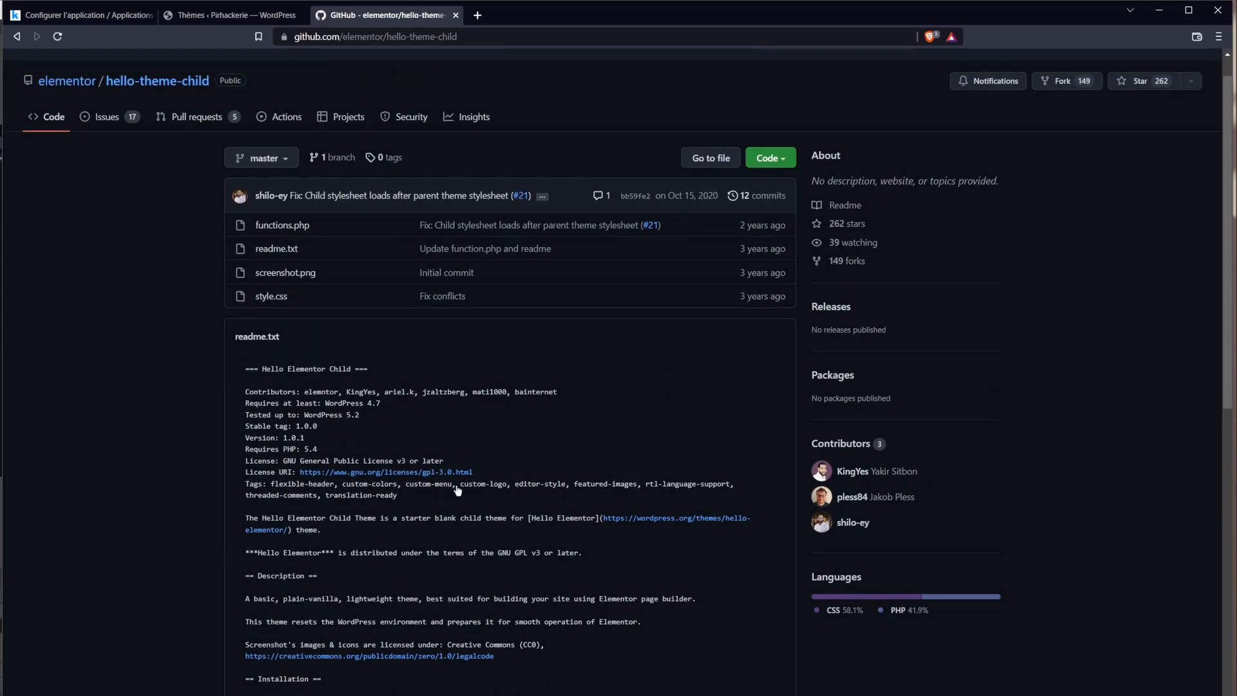
scroll(457, 491, up, 1)
click(783, 193)
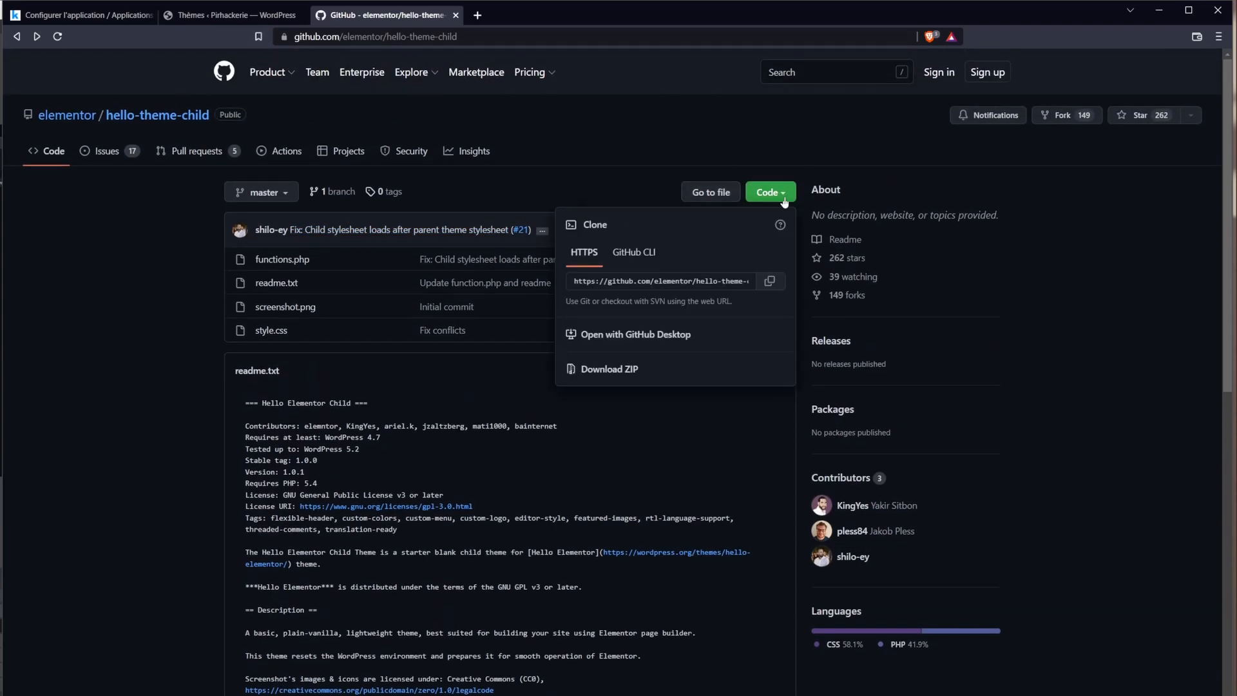
click(606, 376)
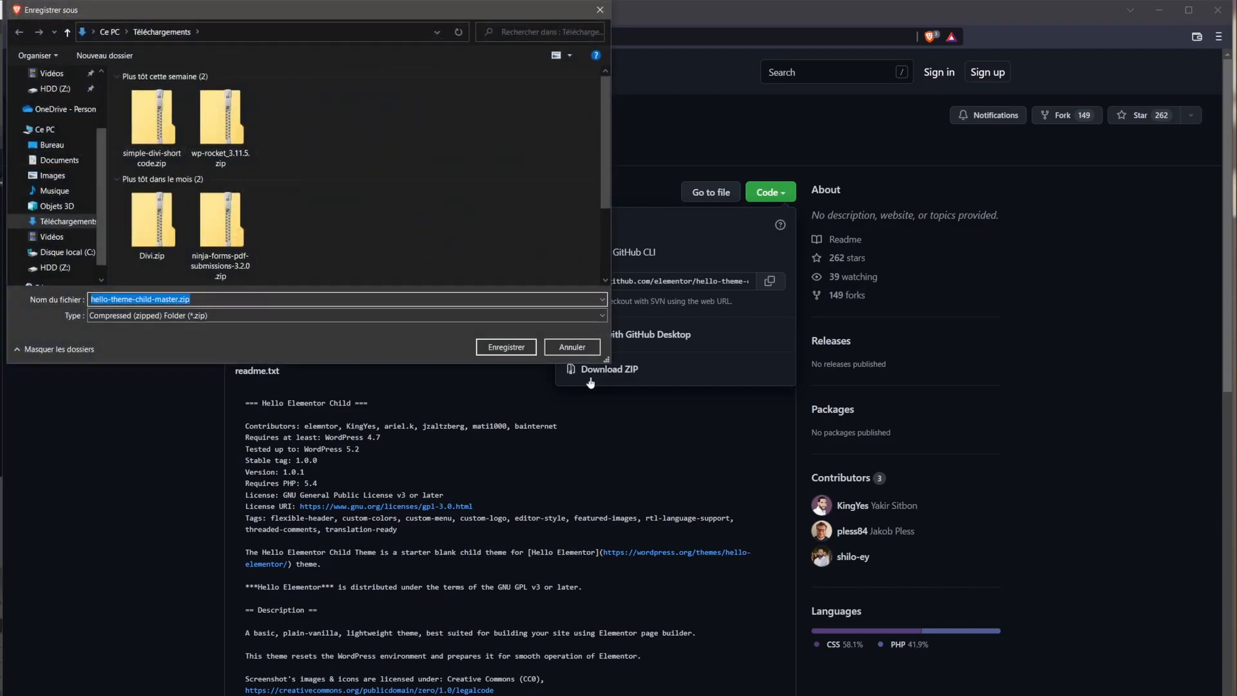
click(515, 337)
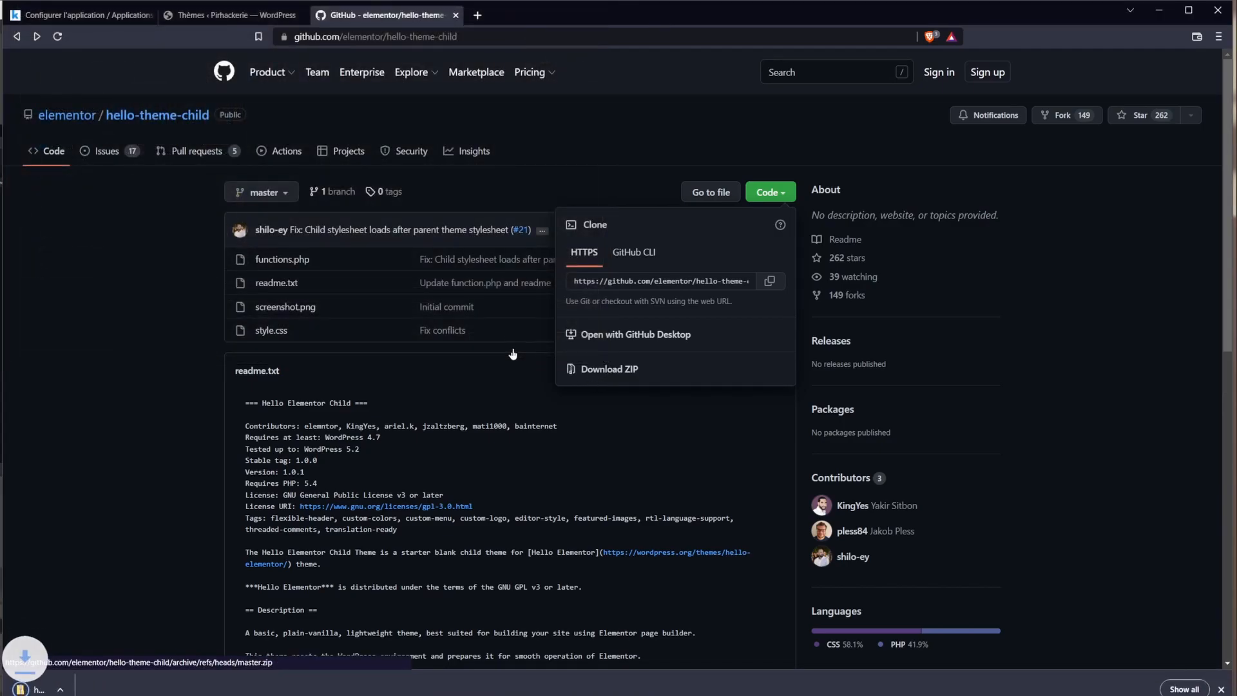
click(234, 14)
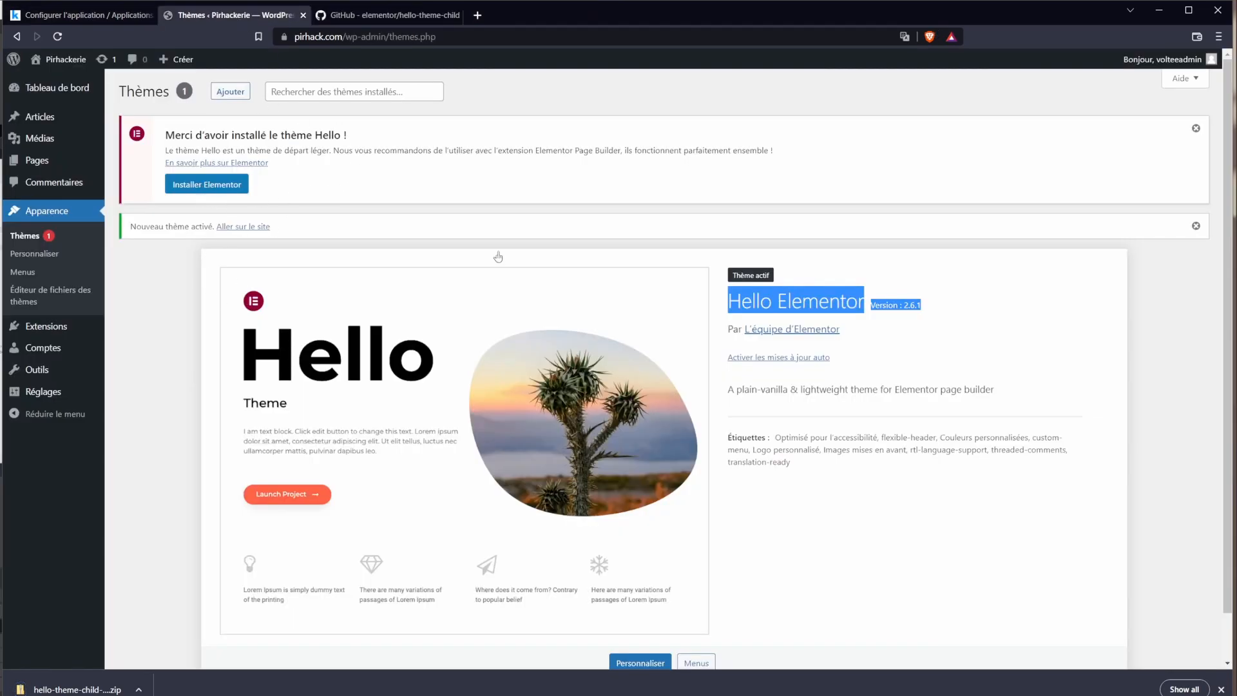
Step: Browse the Add Themes catalogue, go back to Thèmes, then reopen it showing Hello Elementor installed
scroll(758, 585, down, 1)
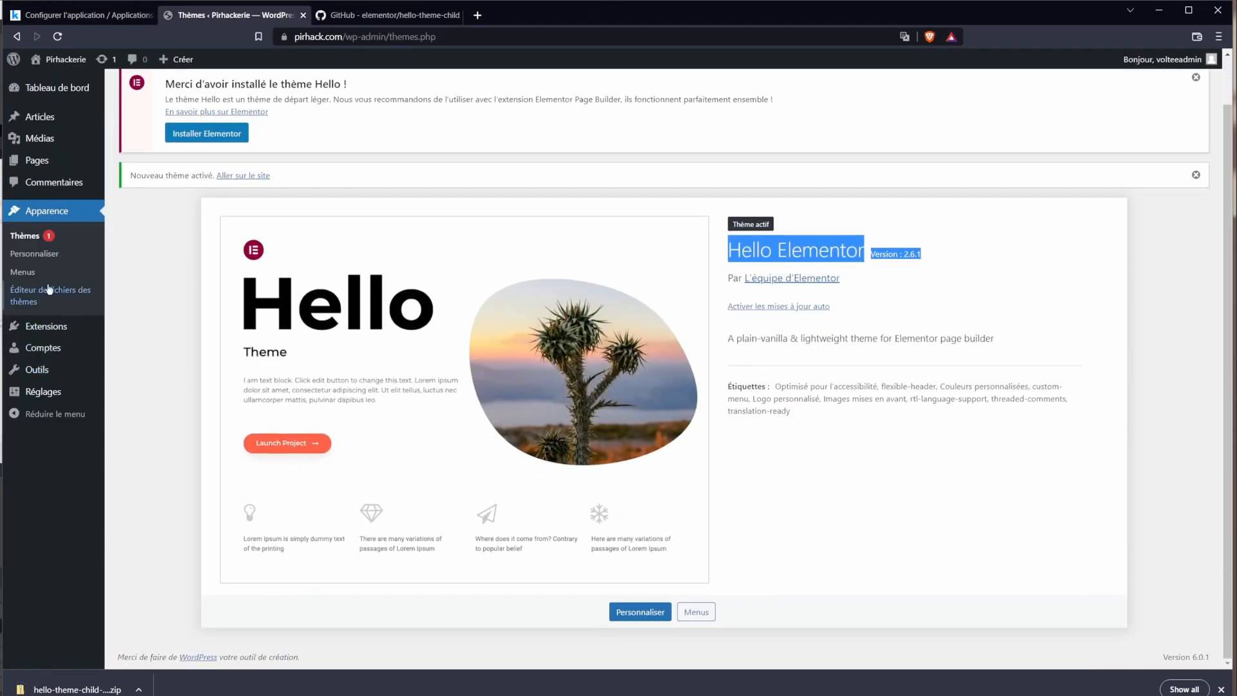
scroll(286, 209, up, 2)
click(230, 92)
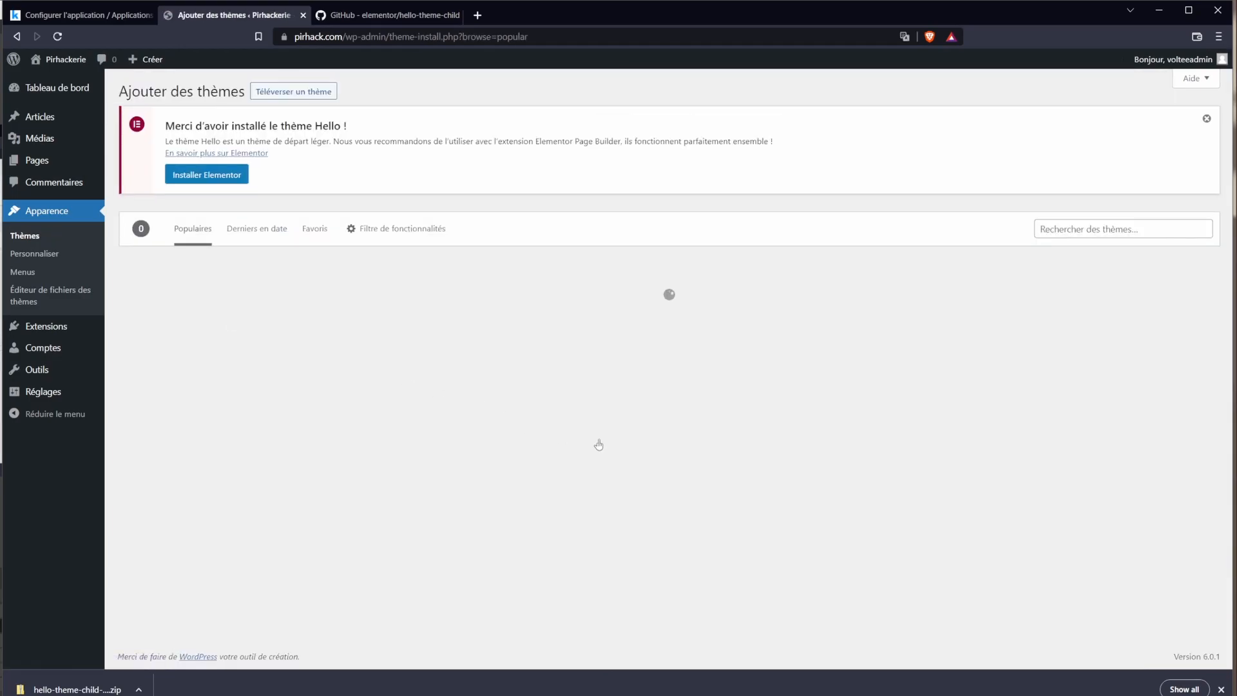
scroll(713, 462, down, 12)
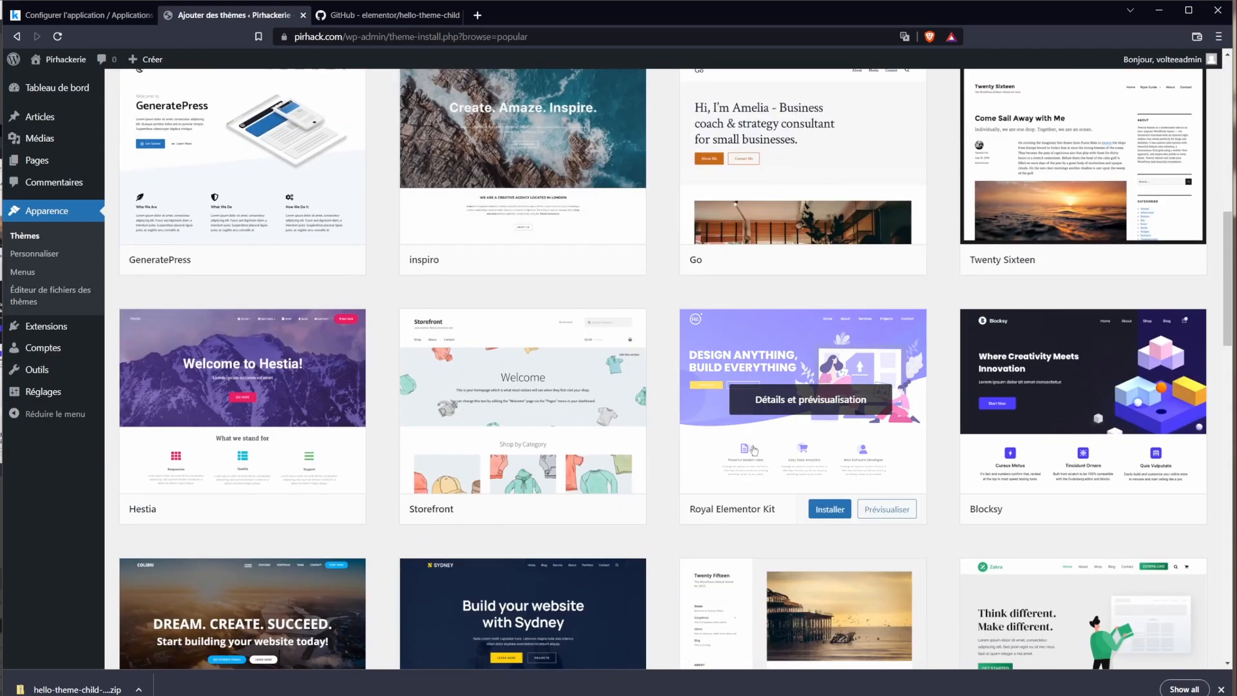
scroll(713, 462, up, 12)
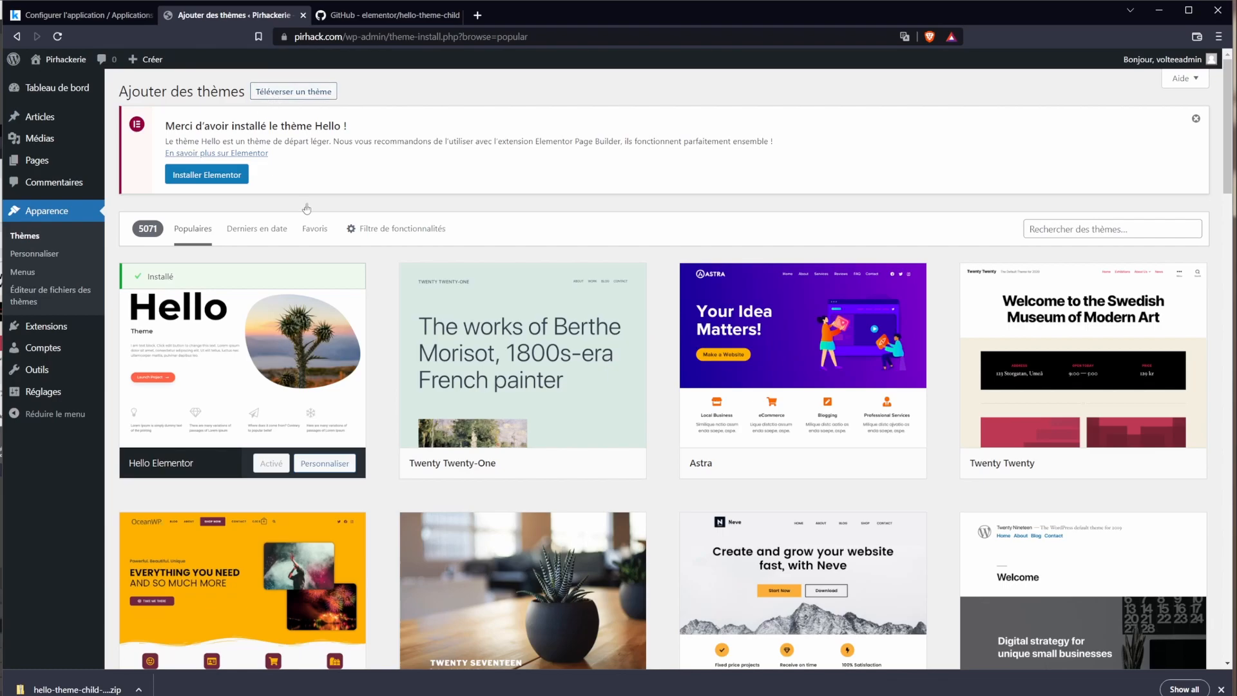
click(37, 240)
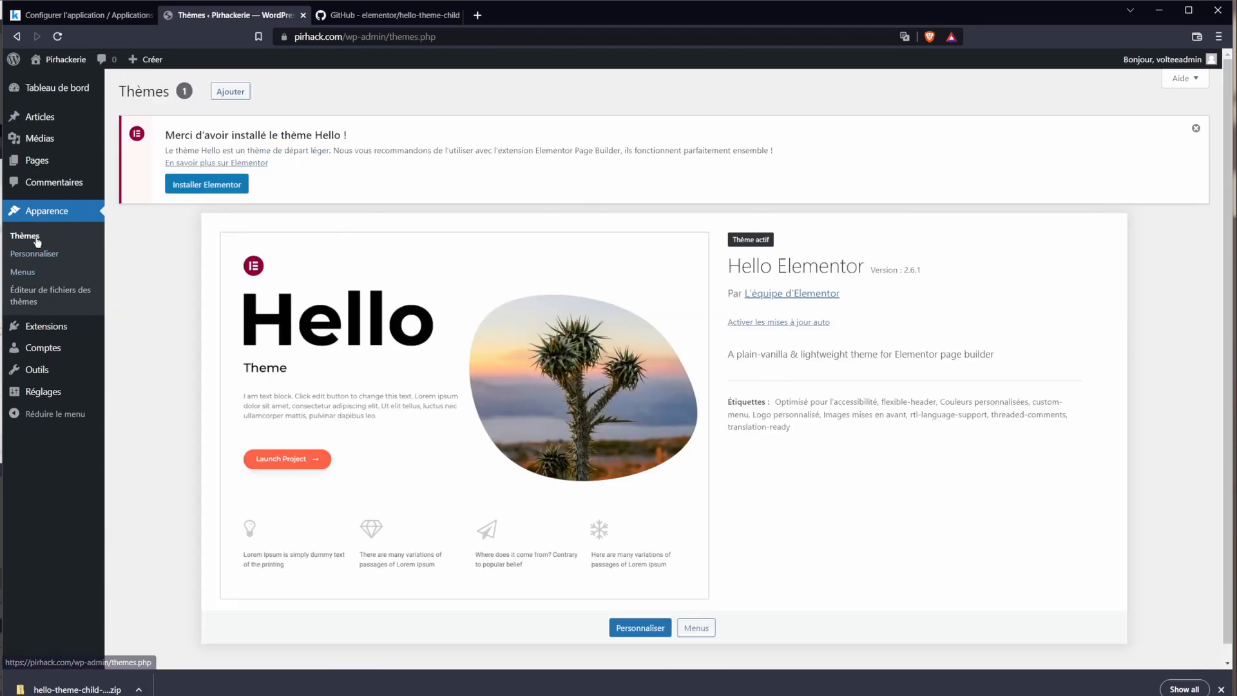
click(230, 93)
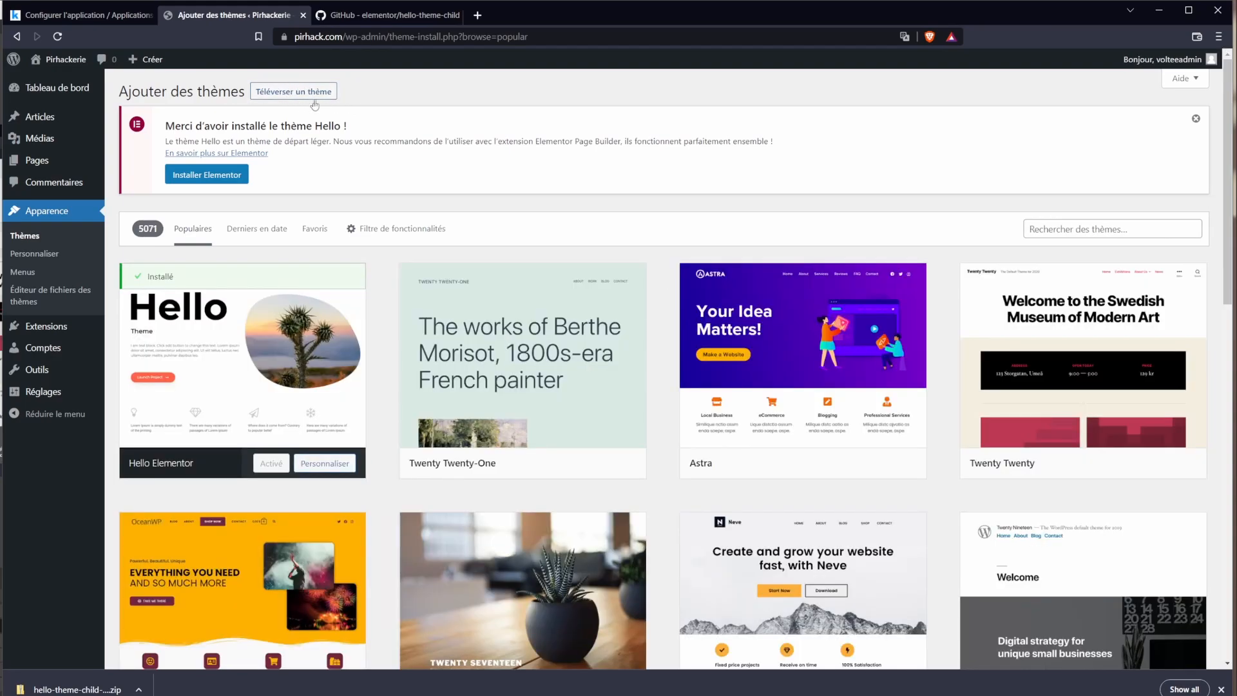
Step: Upload hello-theme-child-master.zip, install it, and activate the Hello Elementor Child theme
click(292, 93)
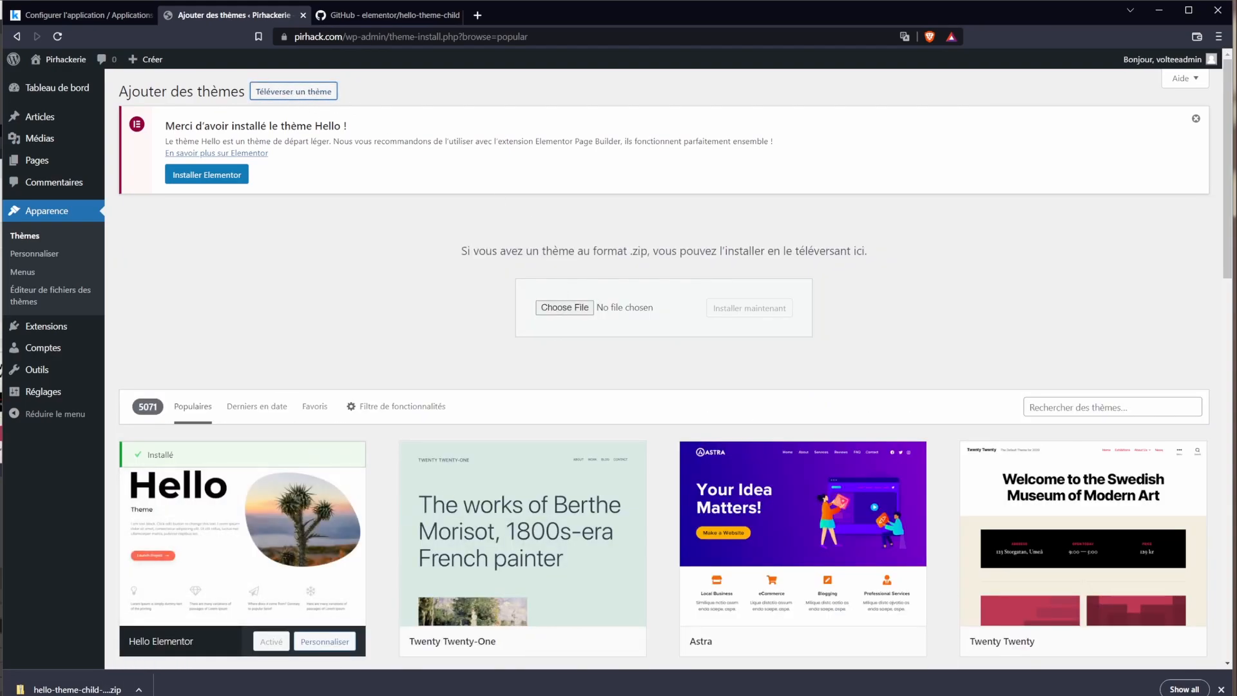
drag(97, 687, 569, 314)
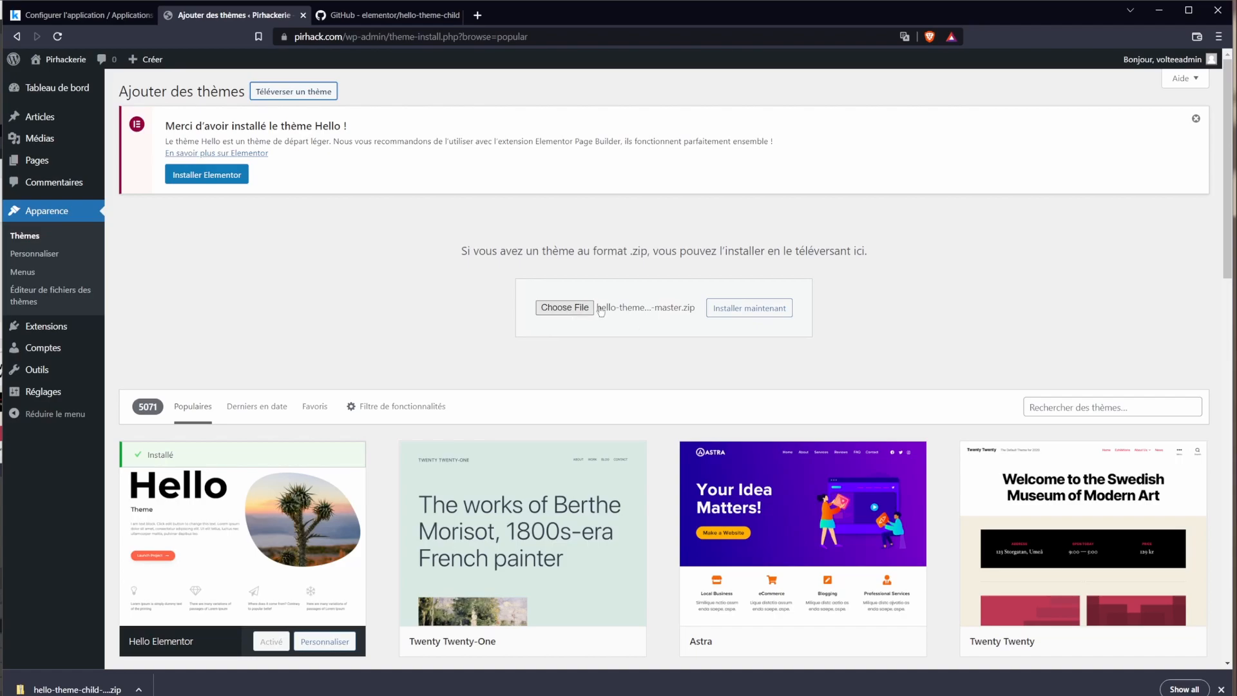
click(749, 315)
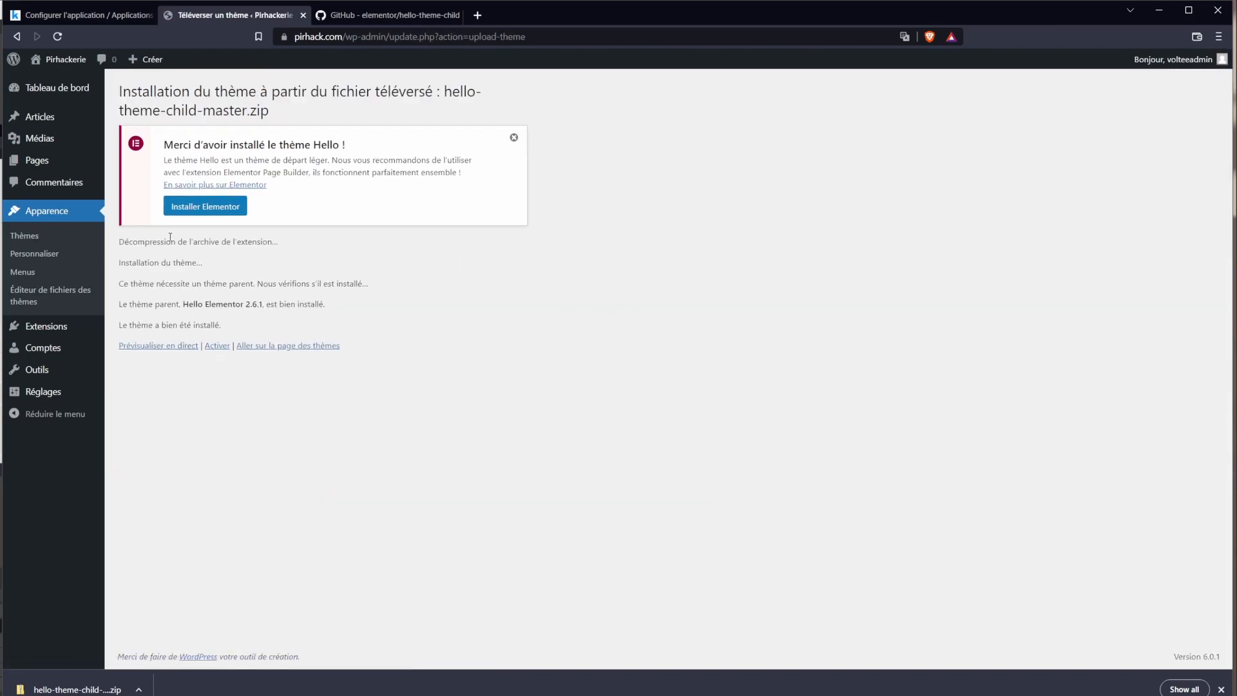
drag(171, 241, 238, 320)
click(215, 349)
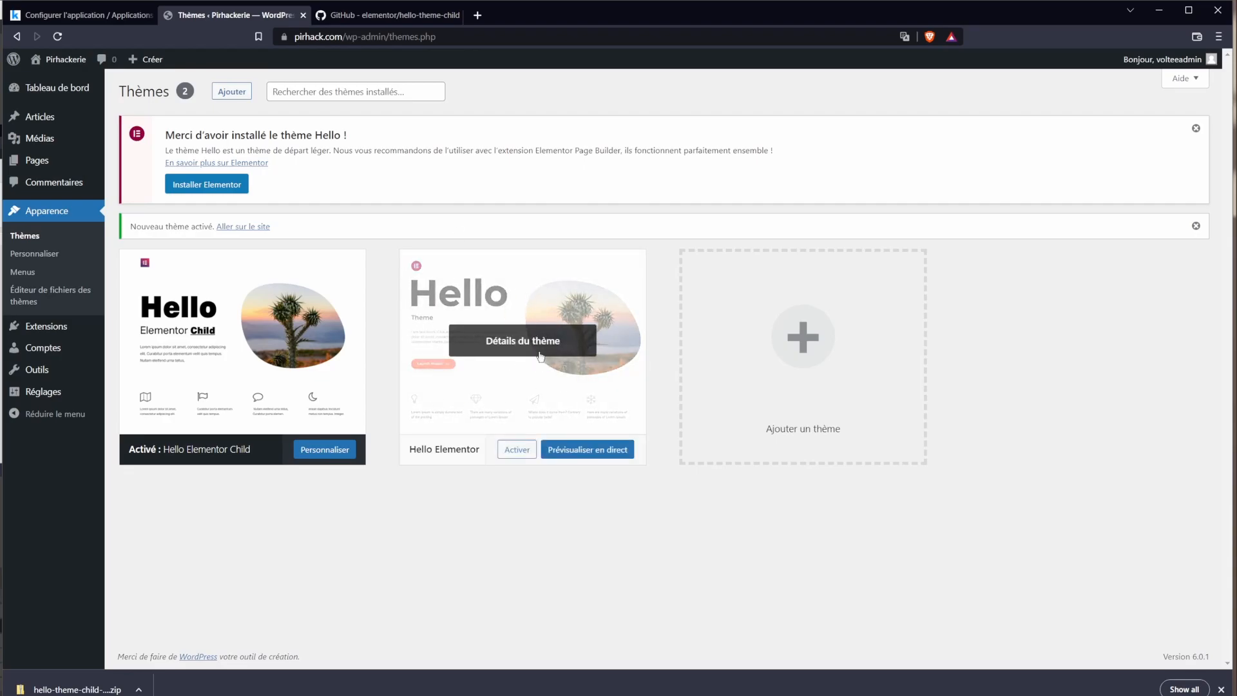
Step: Check the Hello Elementor Child theme details, then open the still-empty Extensions page
click(248, 359)
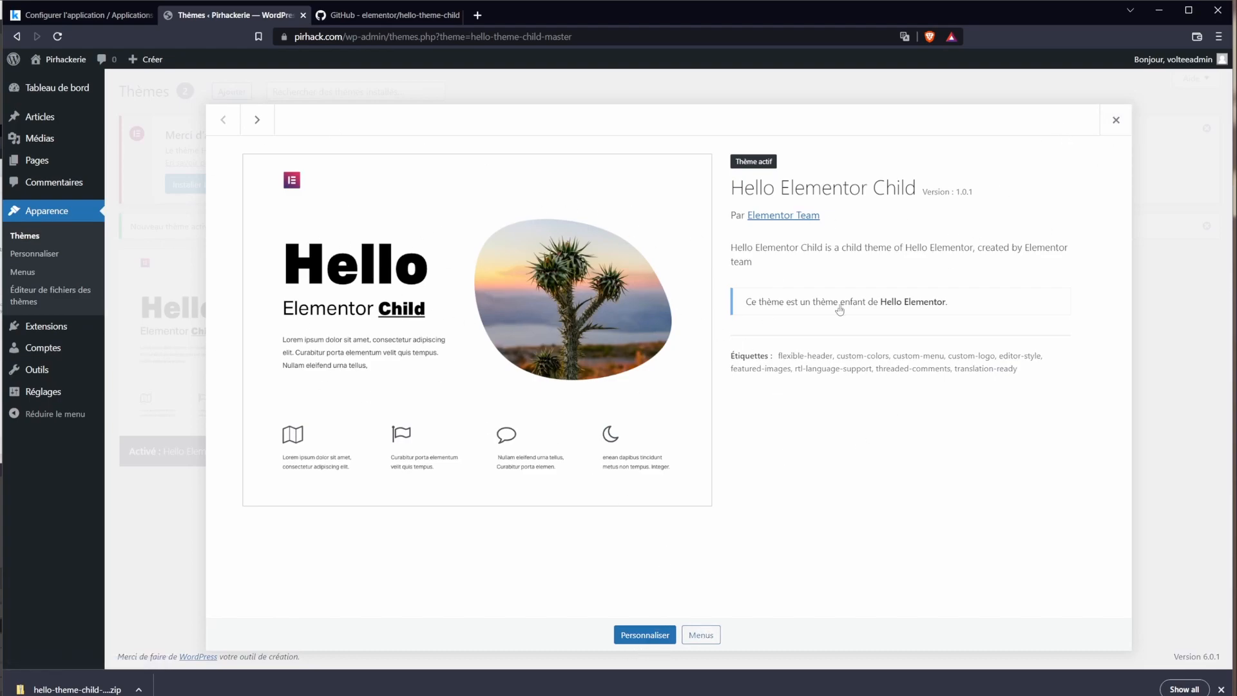
click(1117, 121)
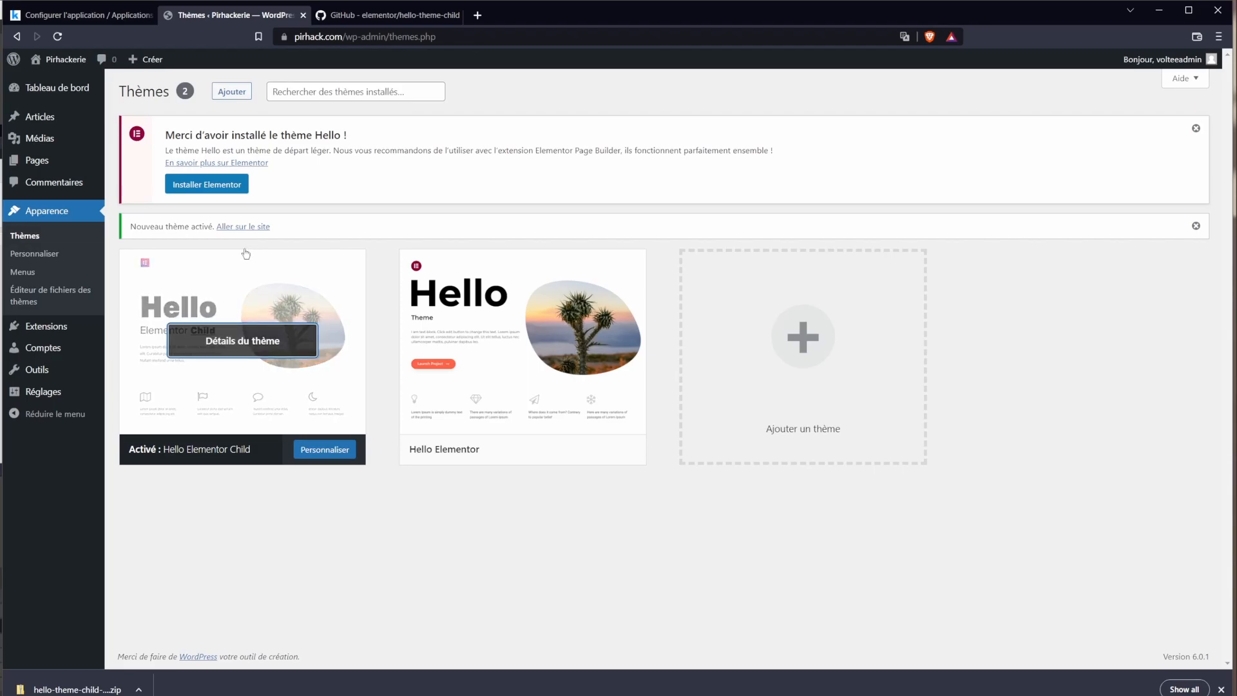
click(76, 336)
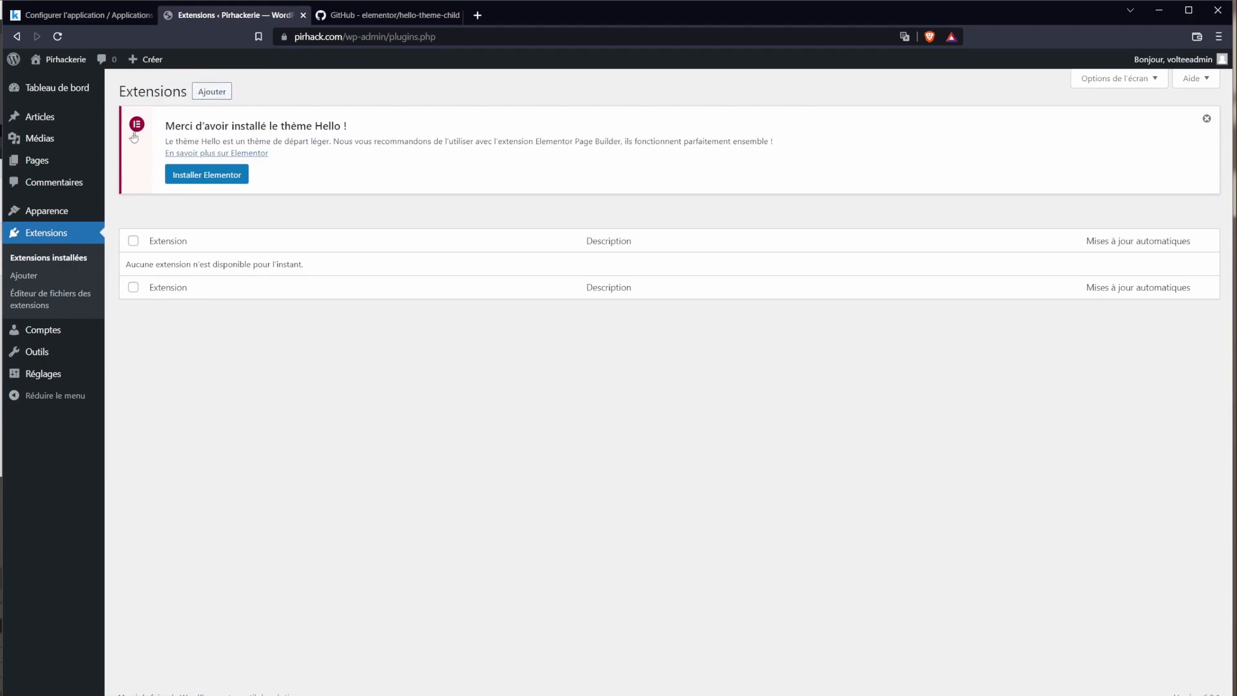
Step: Search the plugin catalogue for 'elementor' and install Elementor Website Builder
drag(277, 121, 354, 128)
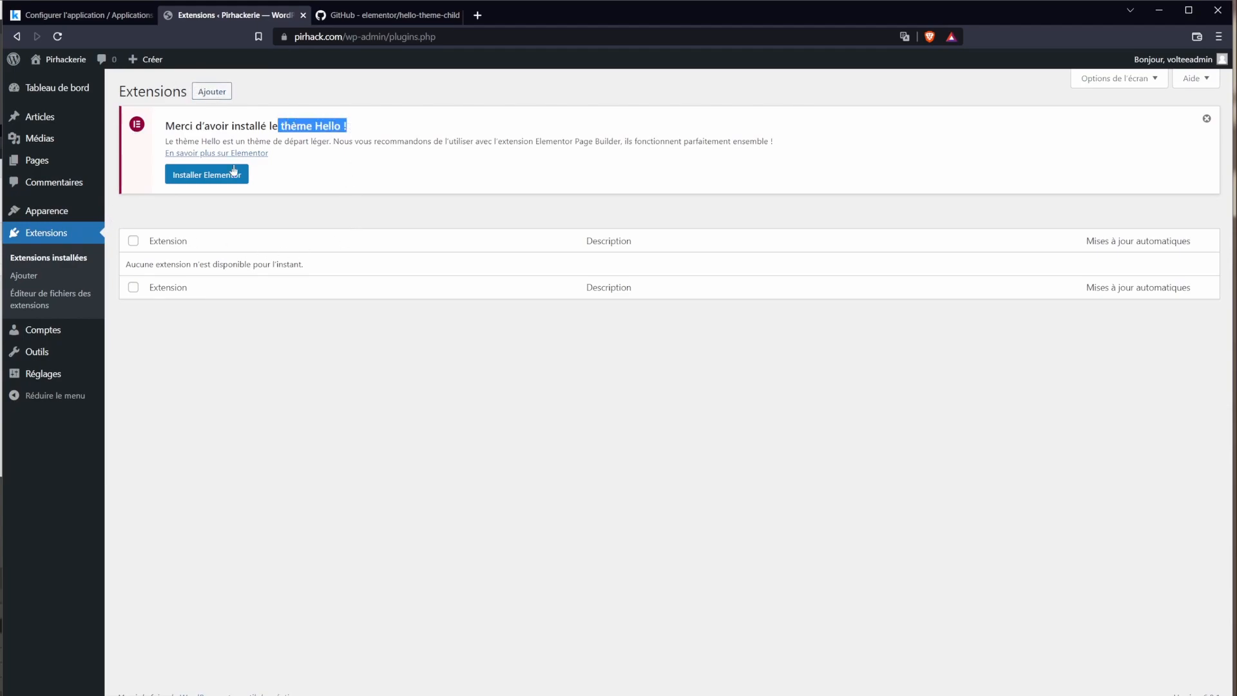
click(207, 97)
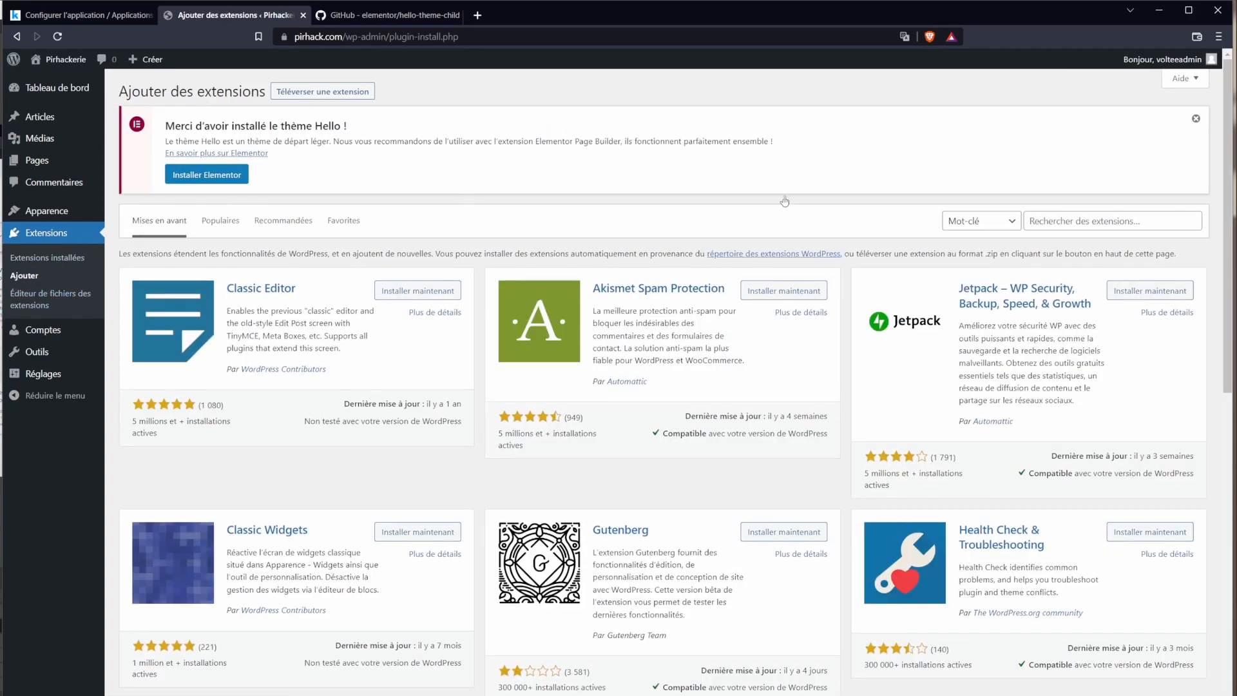
click(1049, 221)
text(elementor)
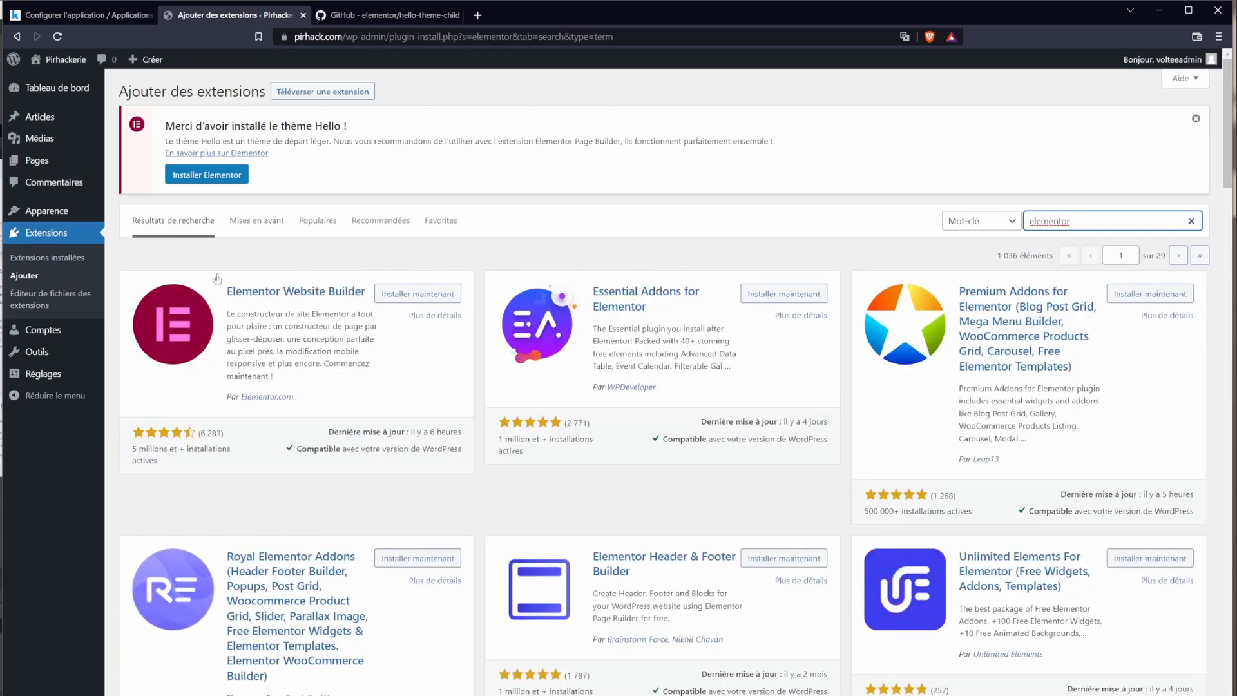
click(224, 282)
drag(224, 282, 366, 341)
click(312, 395)
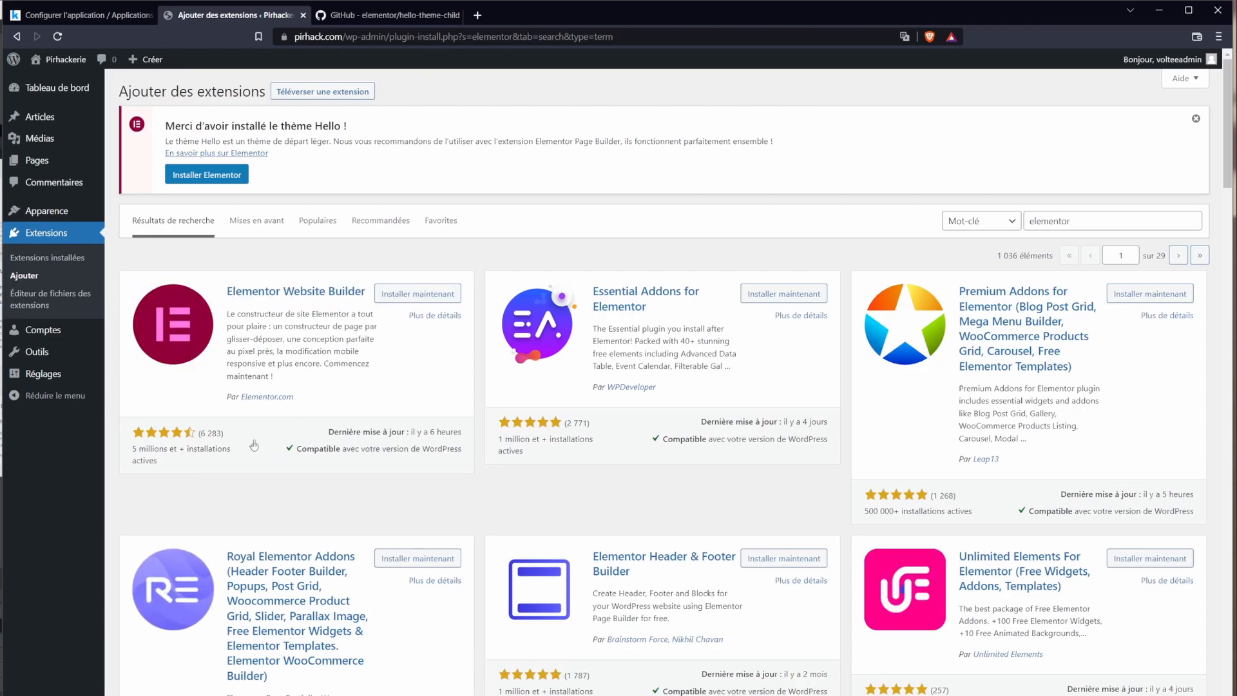
drag(171, 466, 218, 434)
click(407, 295)
click(407, 295)
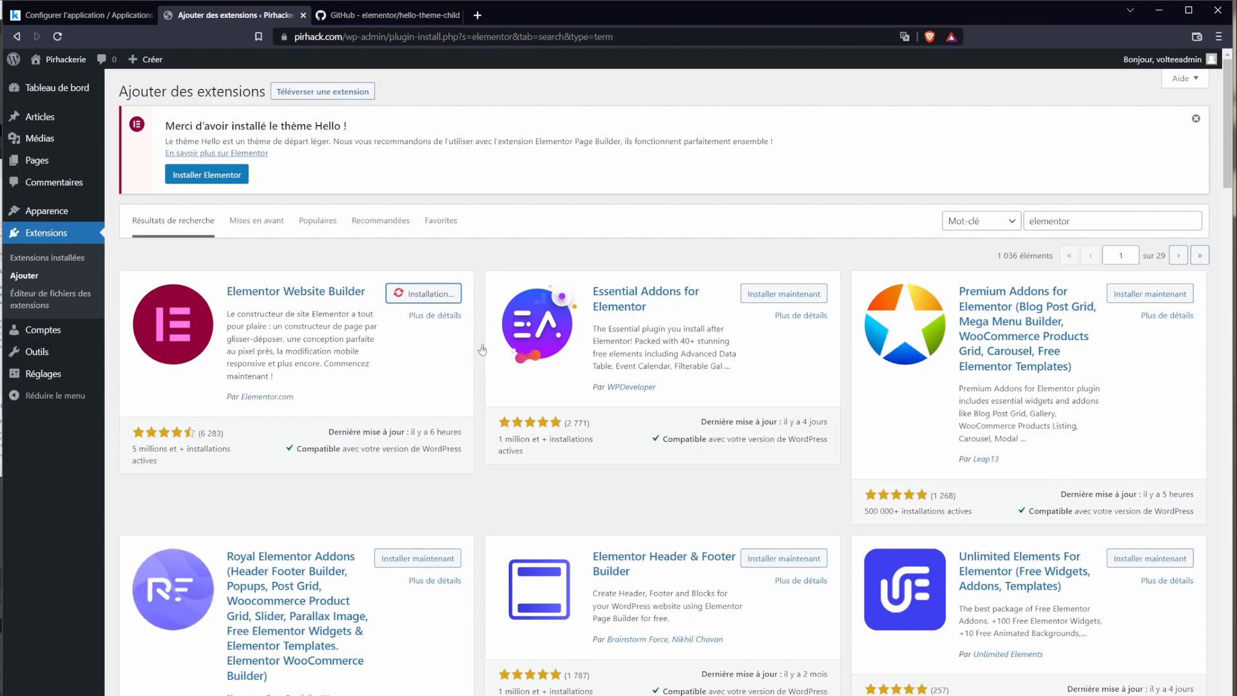
Step: Install Elementor Header & Footer Builder and activate Elementor Website Builder
scroll(482, 351, down, 1)
scroll(482, 352, down, 1)
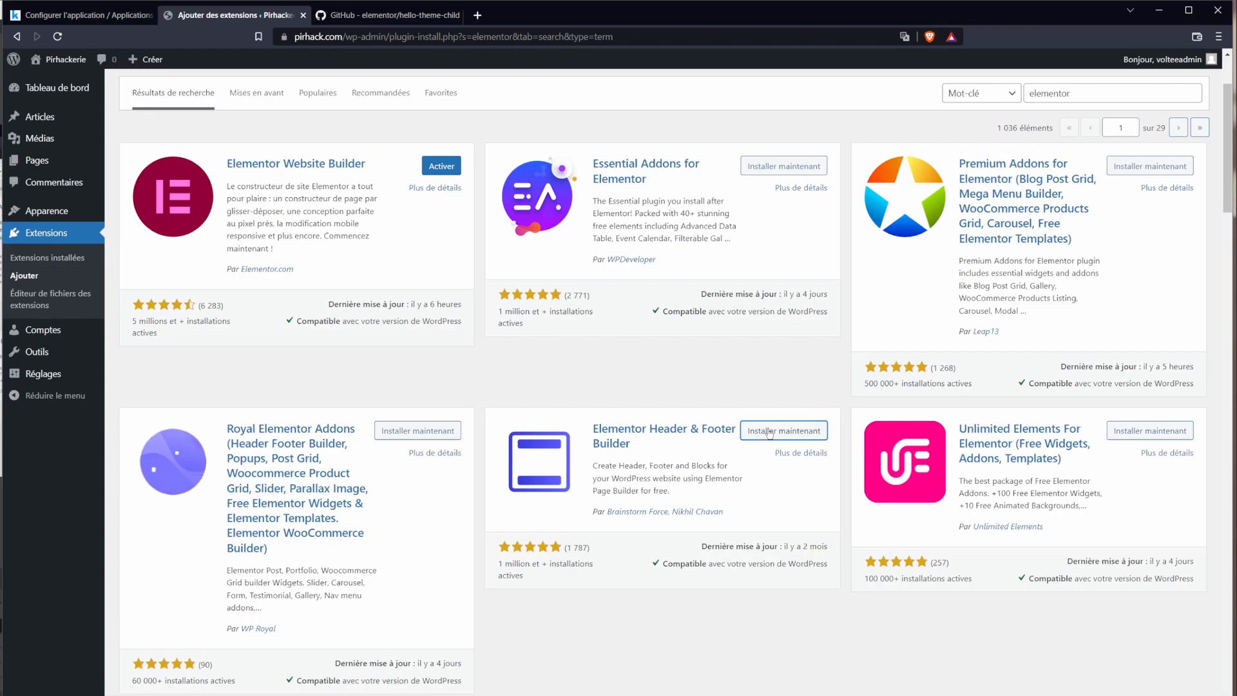
scroll(992, 507, down, 5)
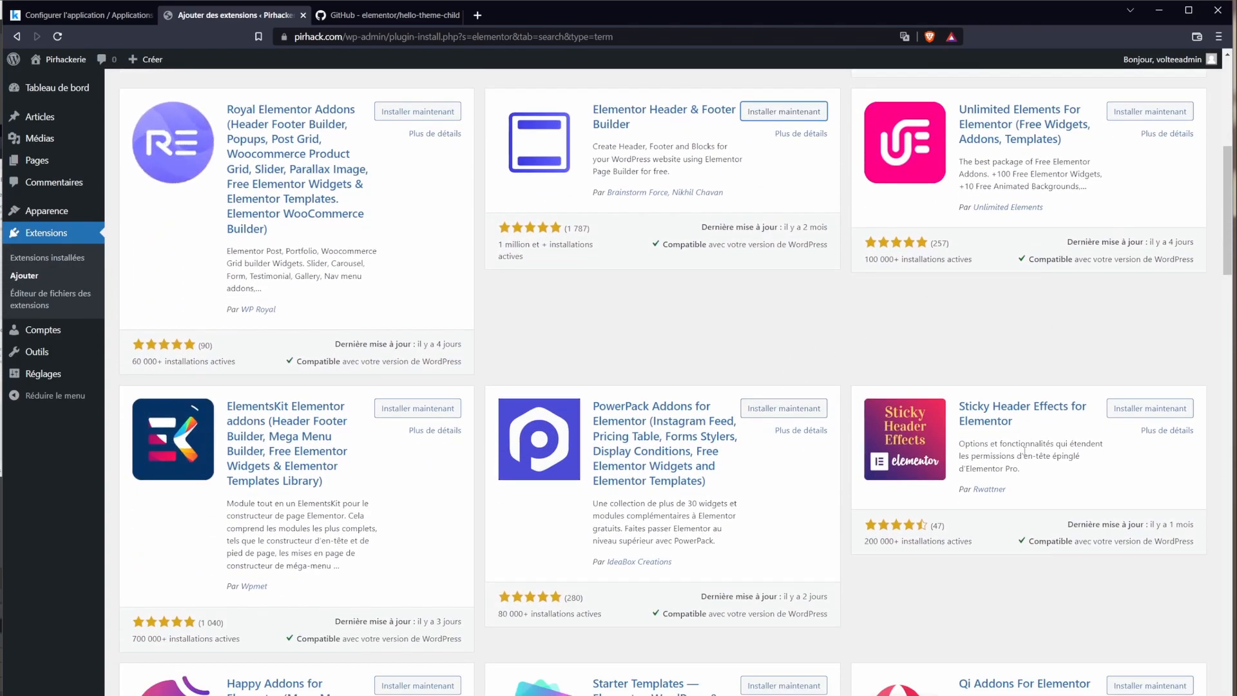
scroll(872, 316, down, 5)
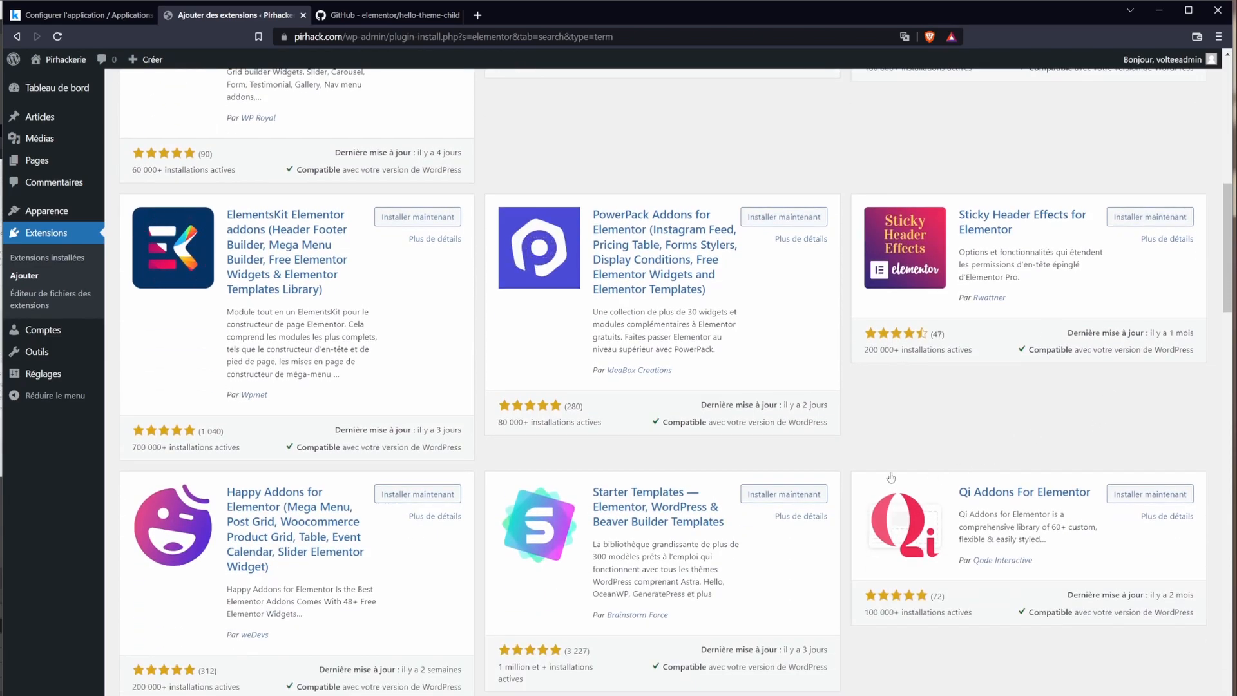
scroll(858, 463, down, 5)
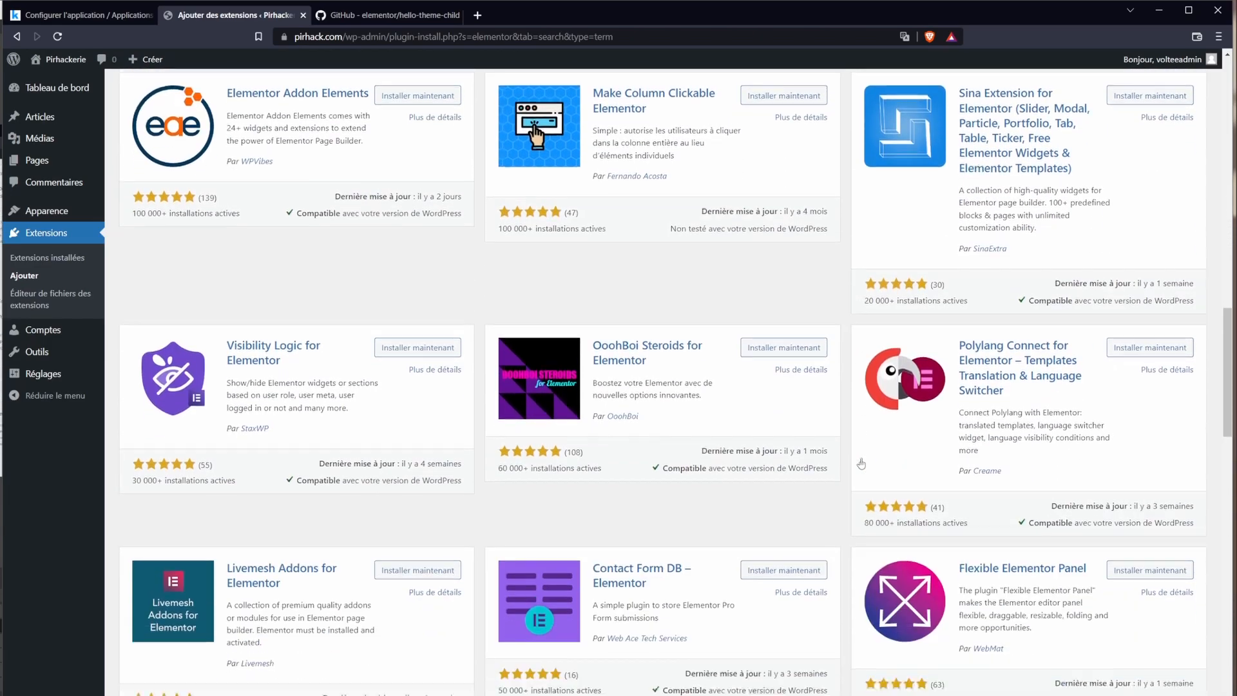
scroll(862, 465, down, 2)
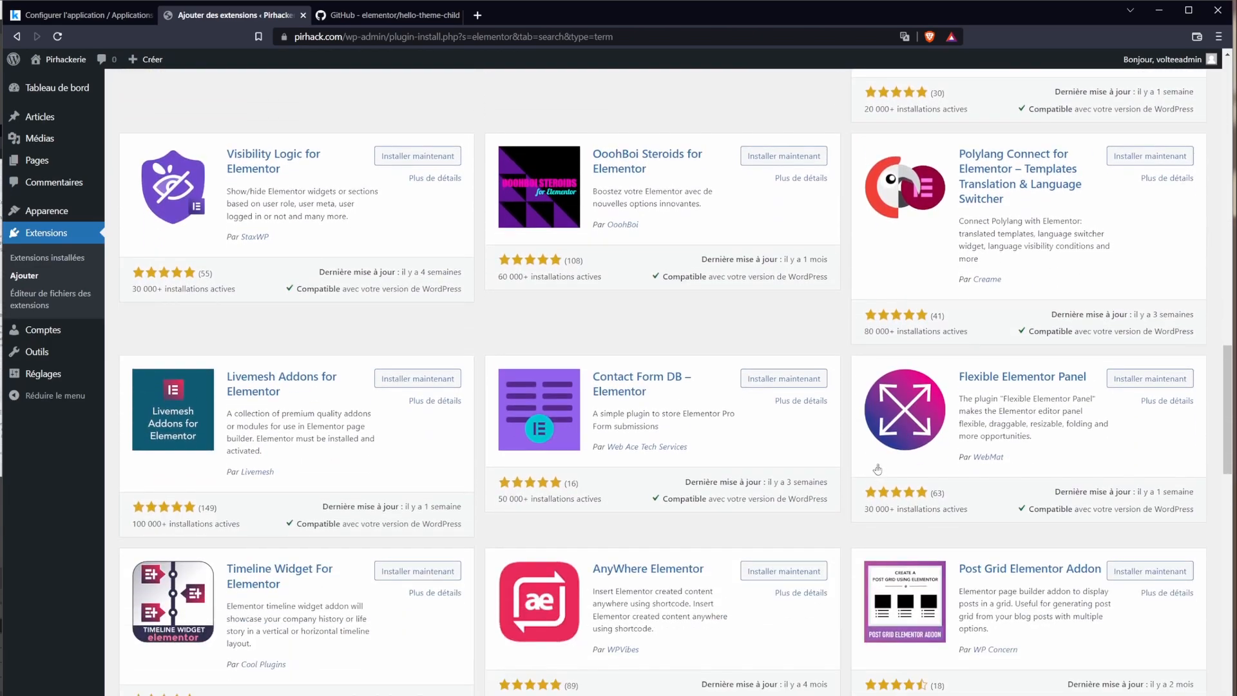
scroll(878, 469, up, 15)
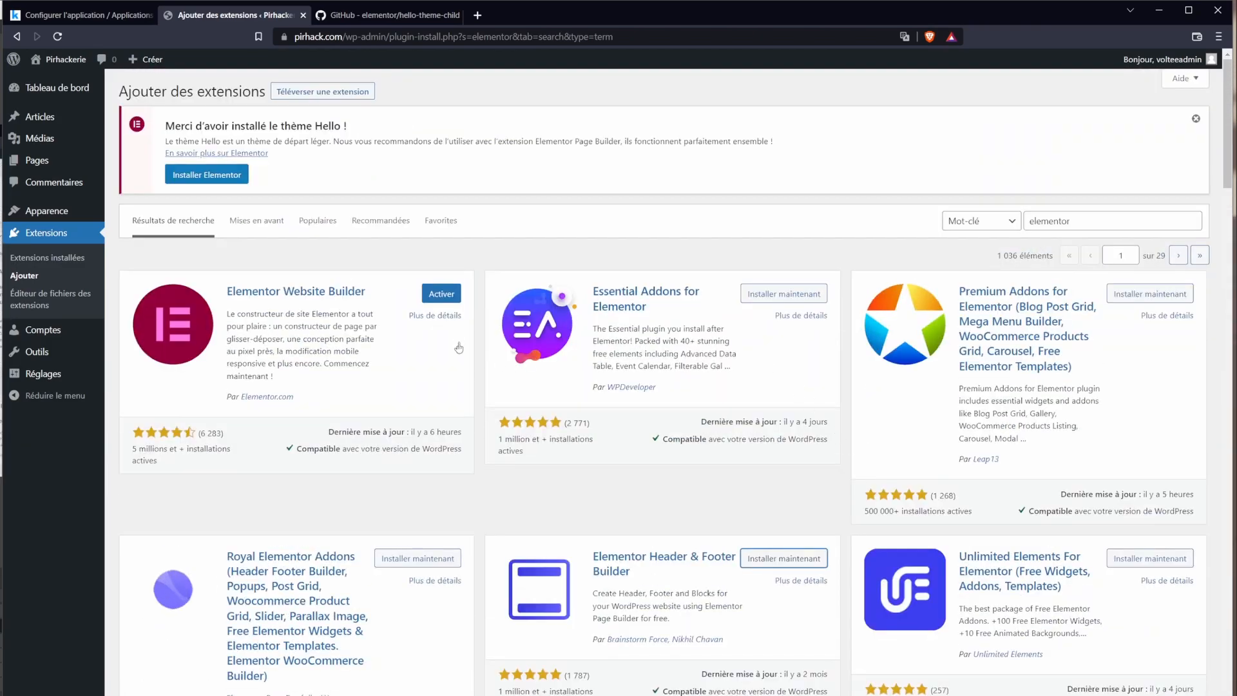
scroll(490, 412, down, 1)
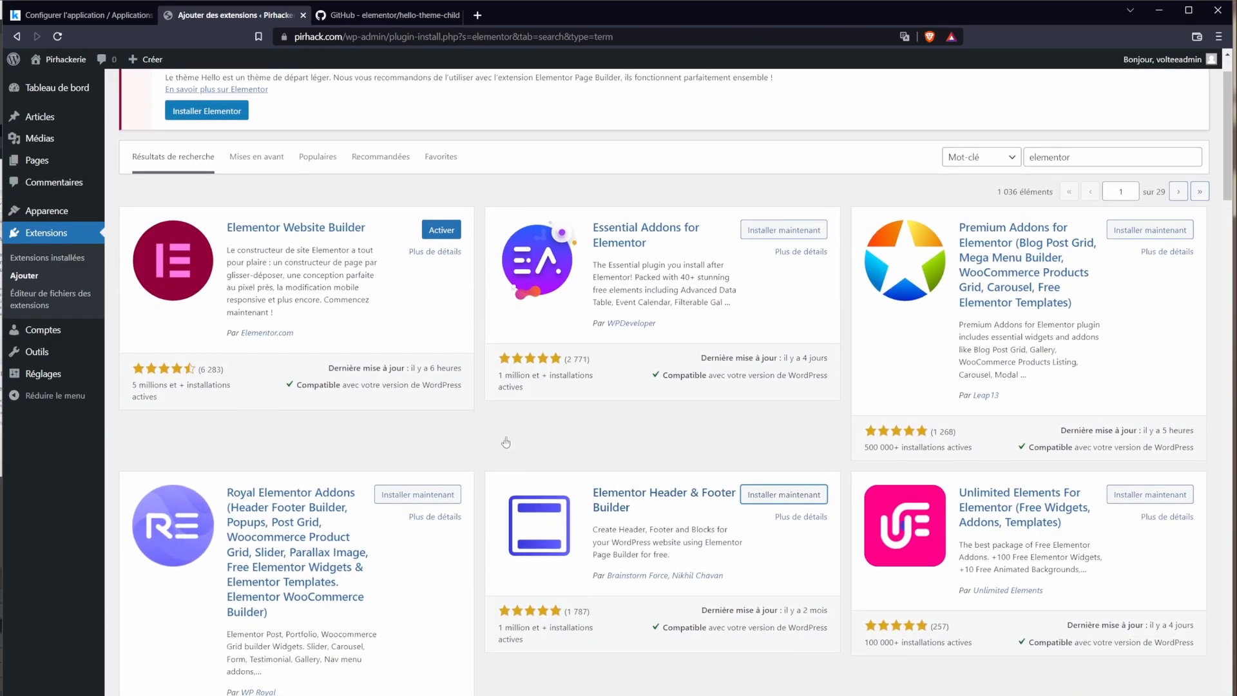
click(779, 498)
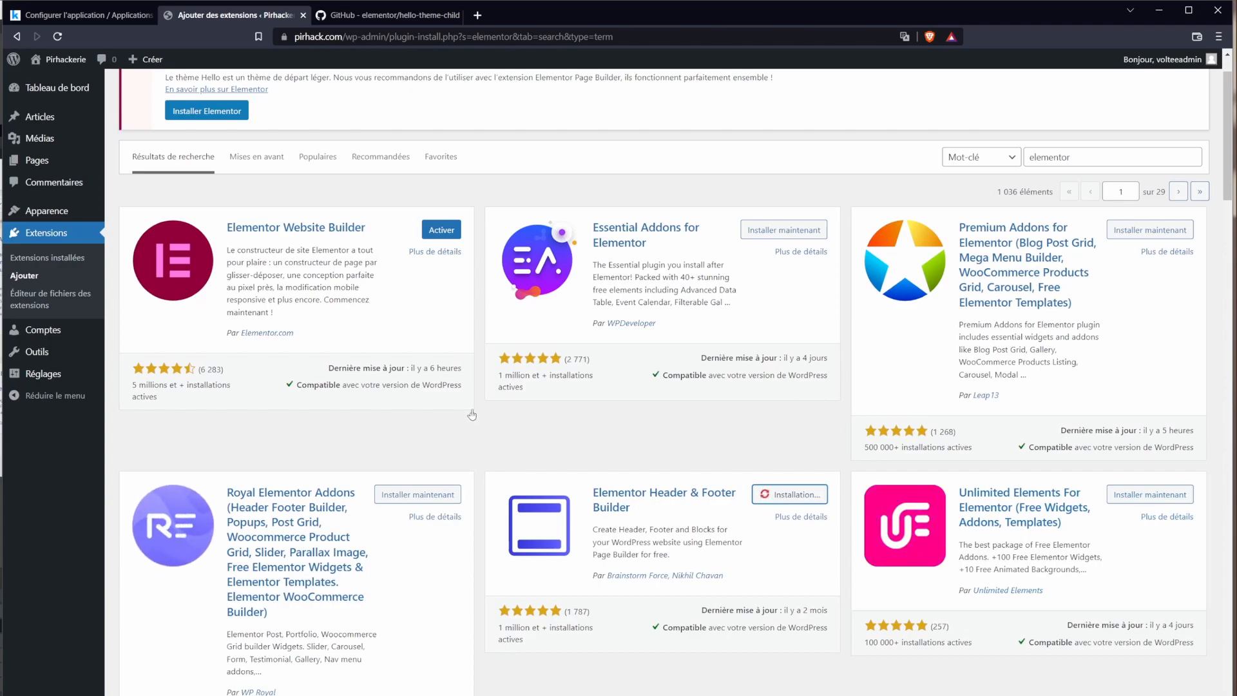
click(449, 235)
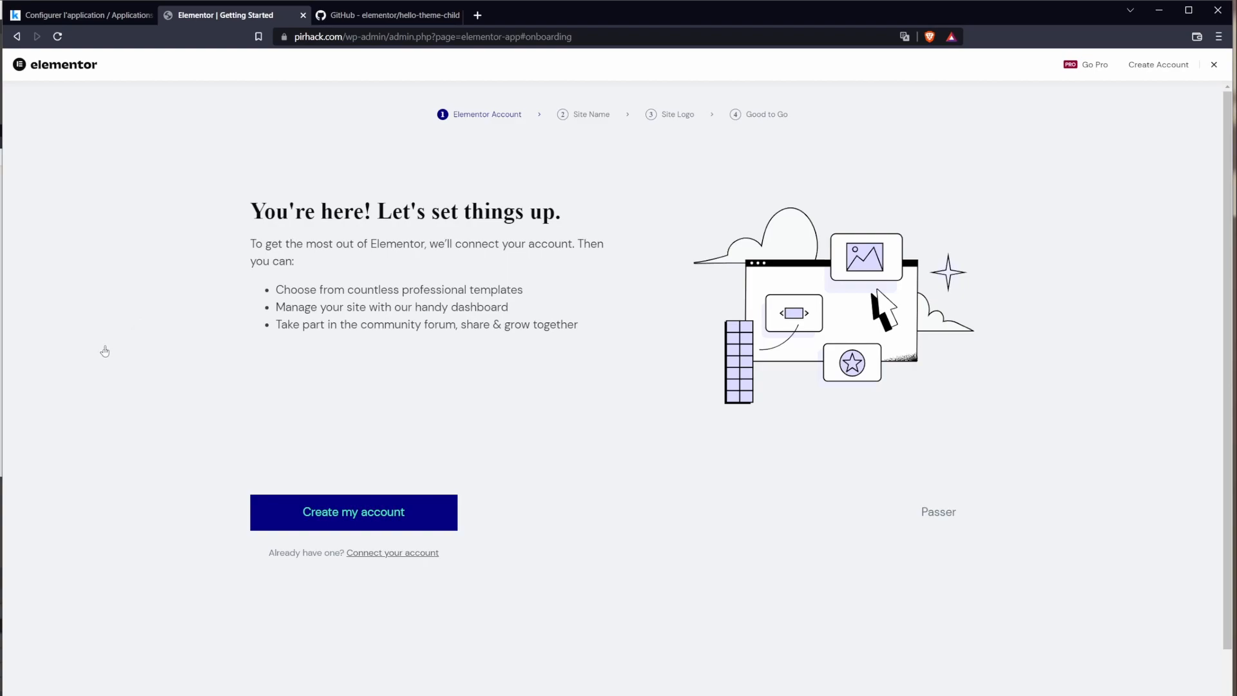
Step: Skip the account connection, site name and site logo steps of the Elementor setup
click(938, 515)
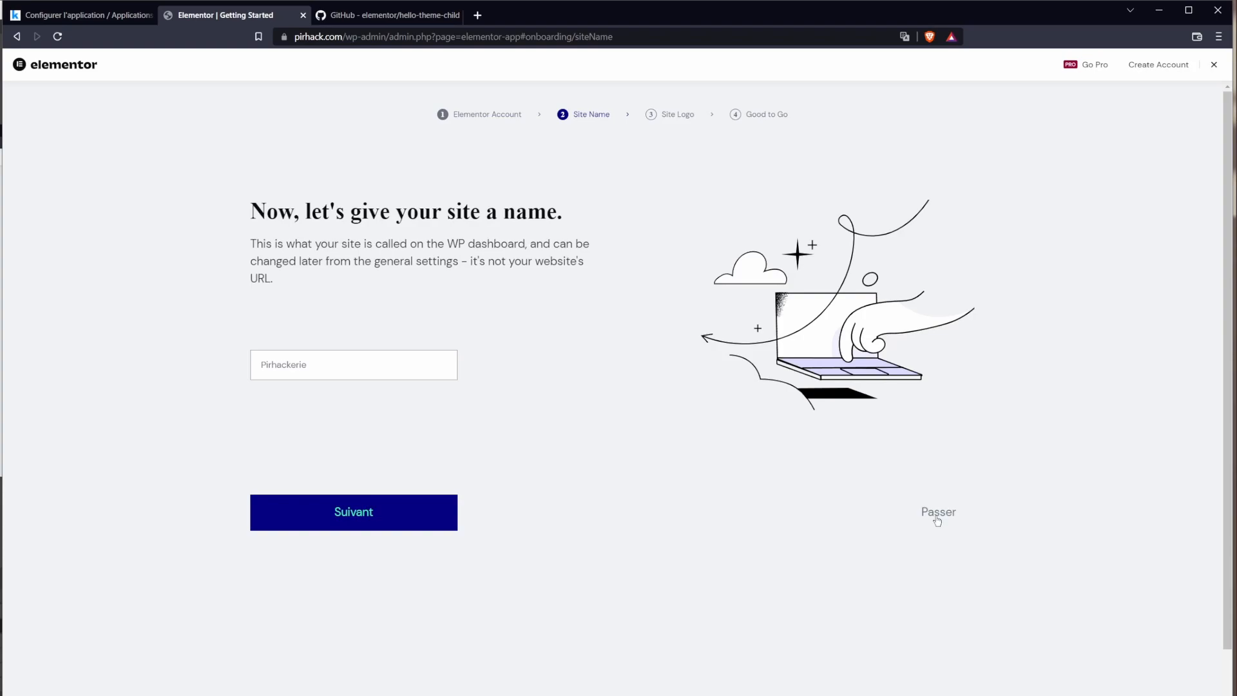
click(937, 516)
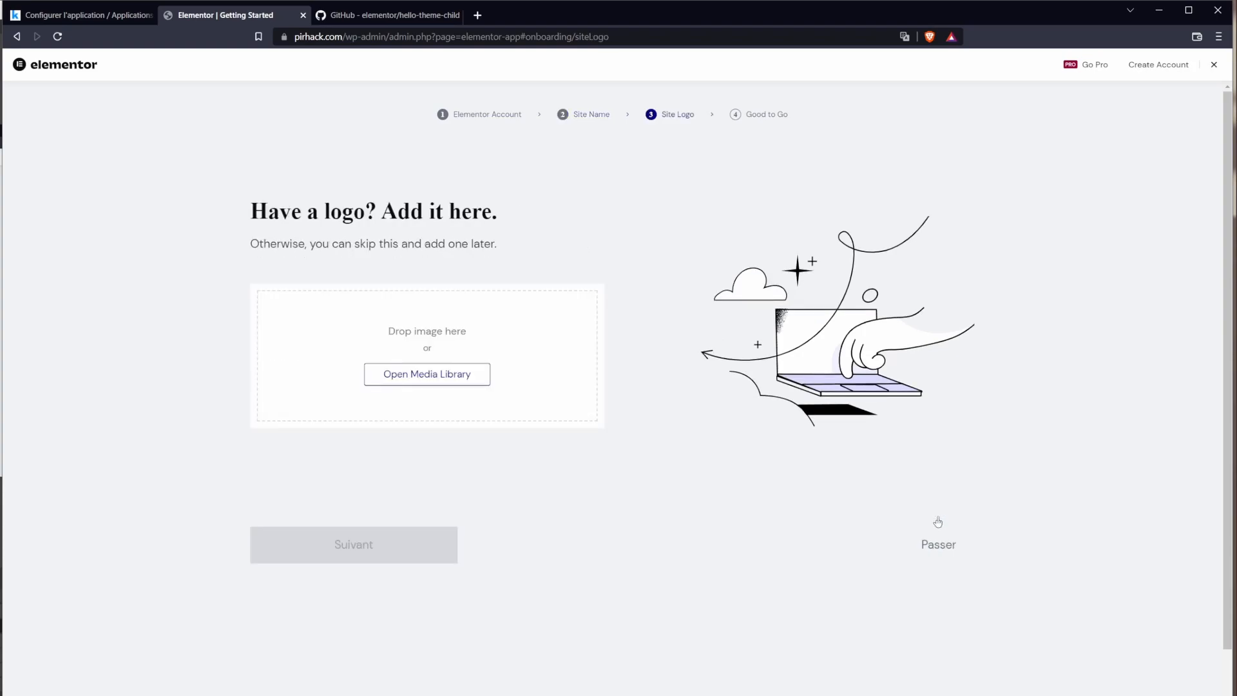
click(938, 547)
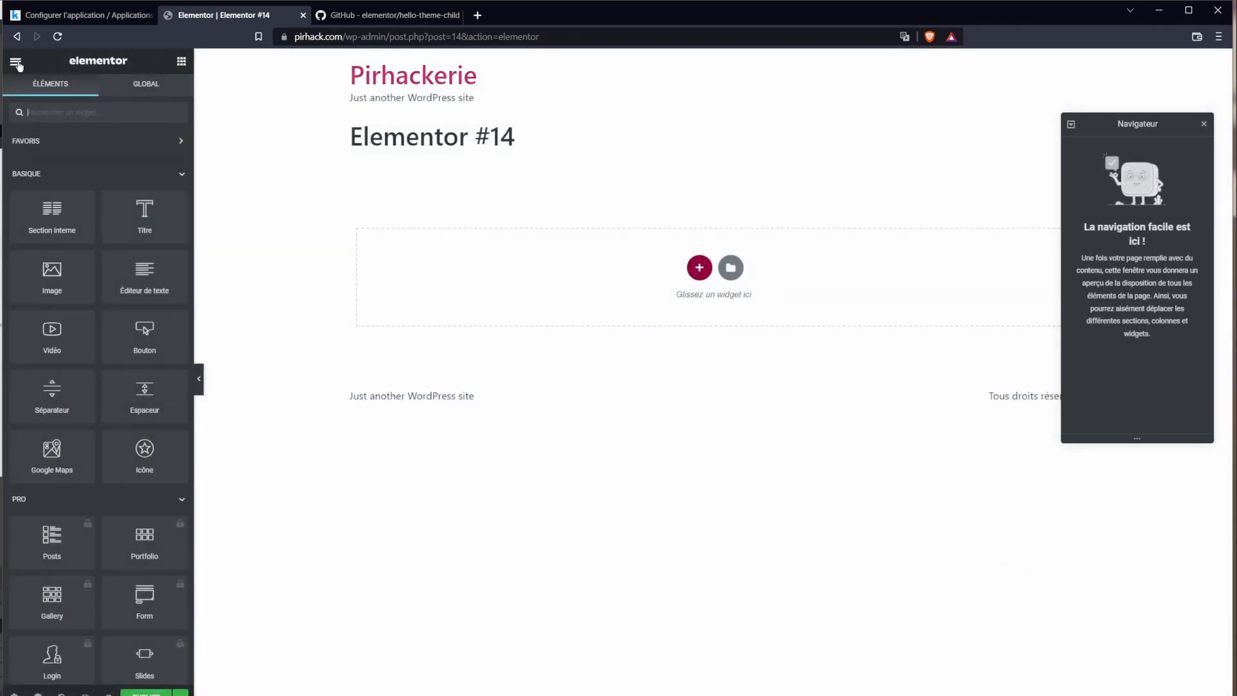
Step: Close the Navigator and exit Elementor through QUITTER, applying and confirming Leave
click(1204, 126)
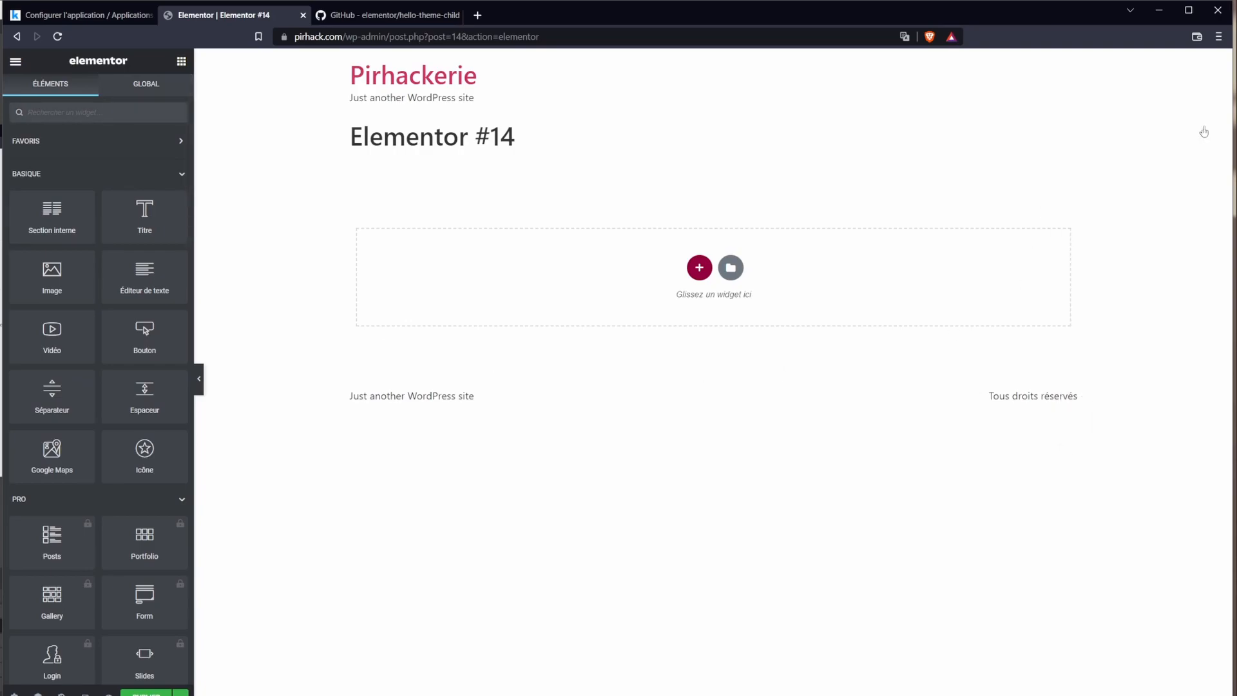
scroll(148, 387, down, 5)
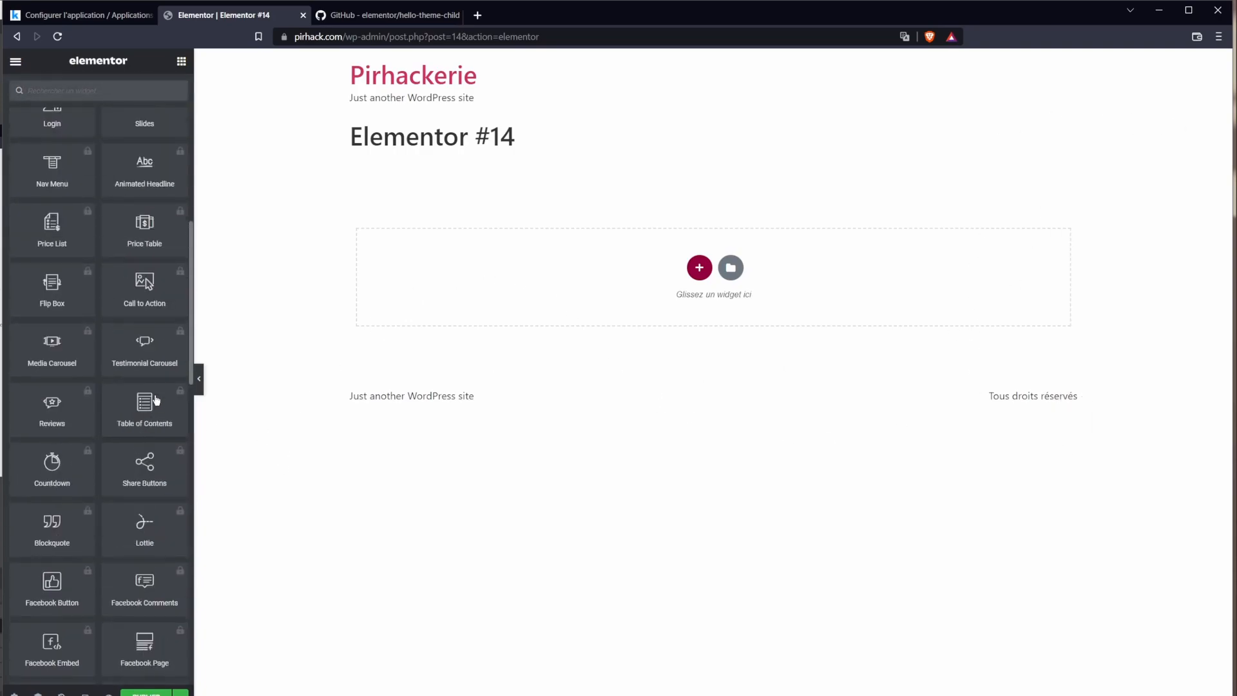
scroll(154, 399, up, 5)
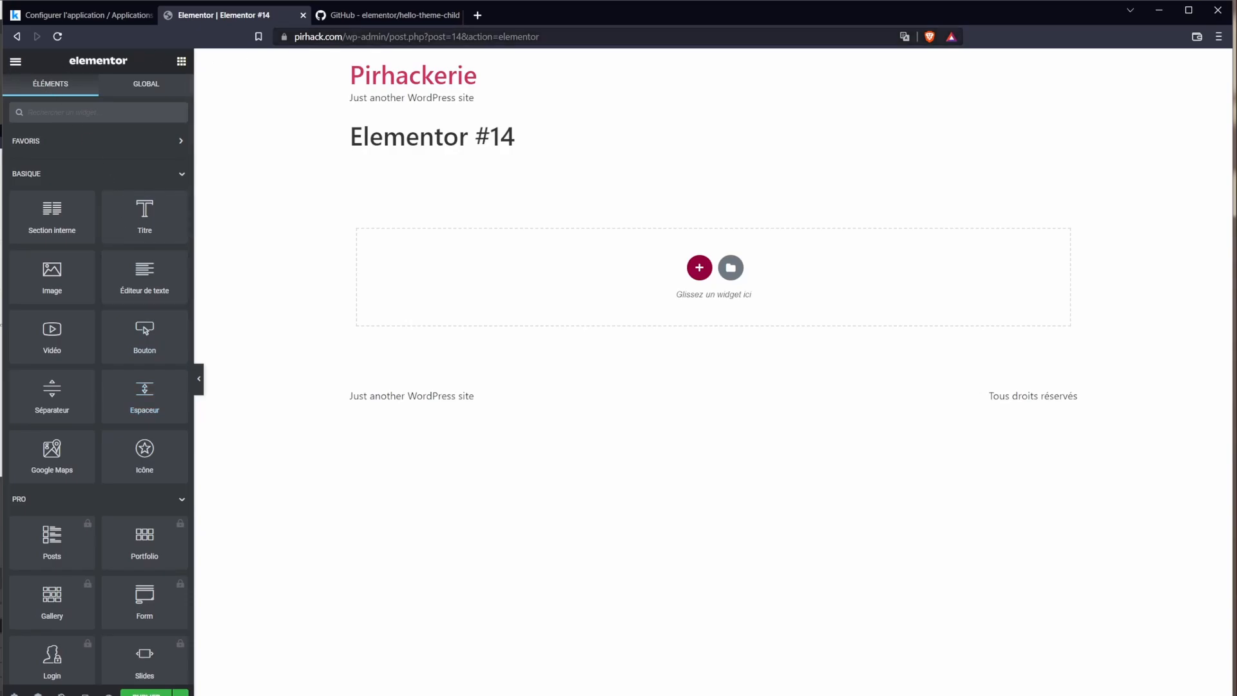
drag(389, 37, 913, 56)
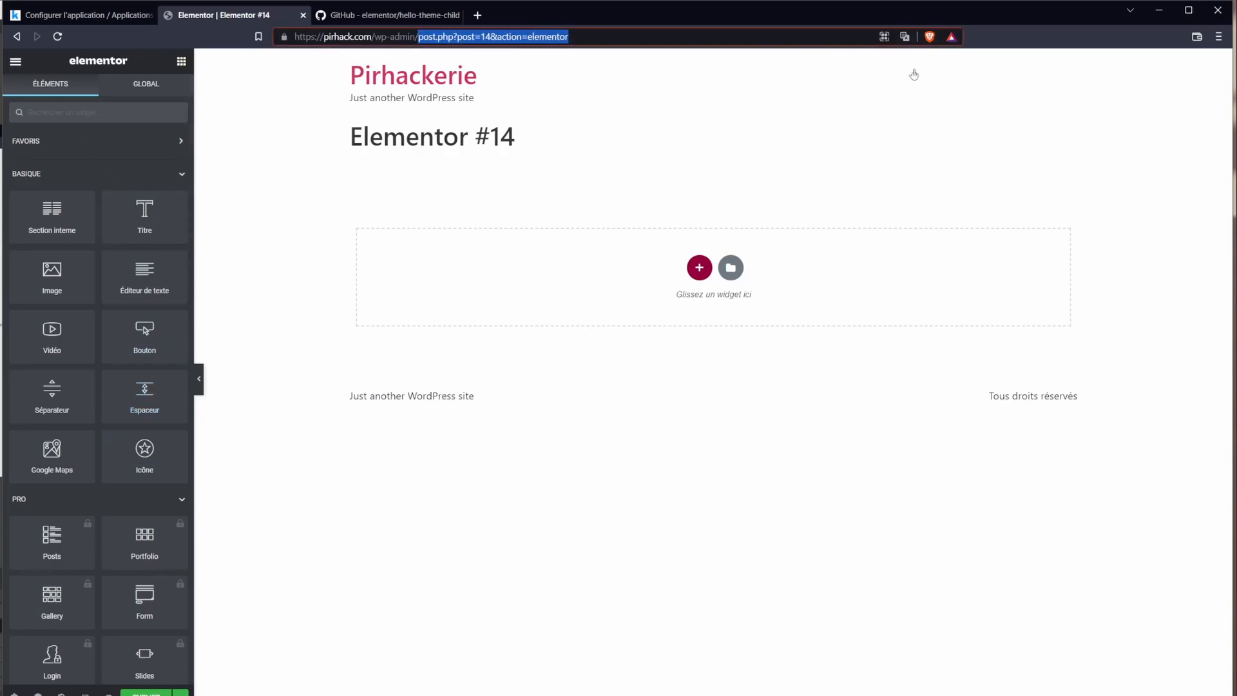
key(BackSpace)
click(15, 61)
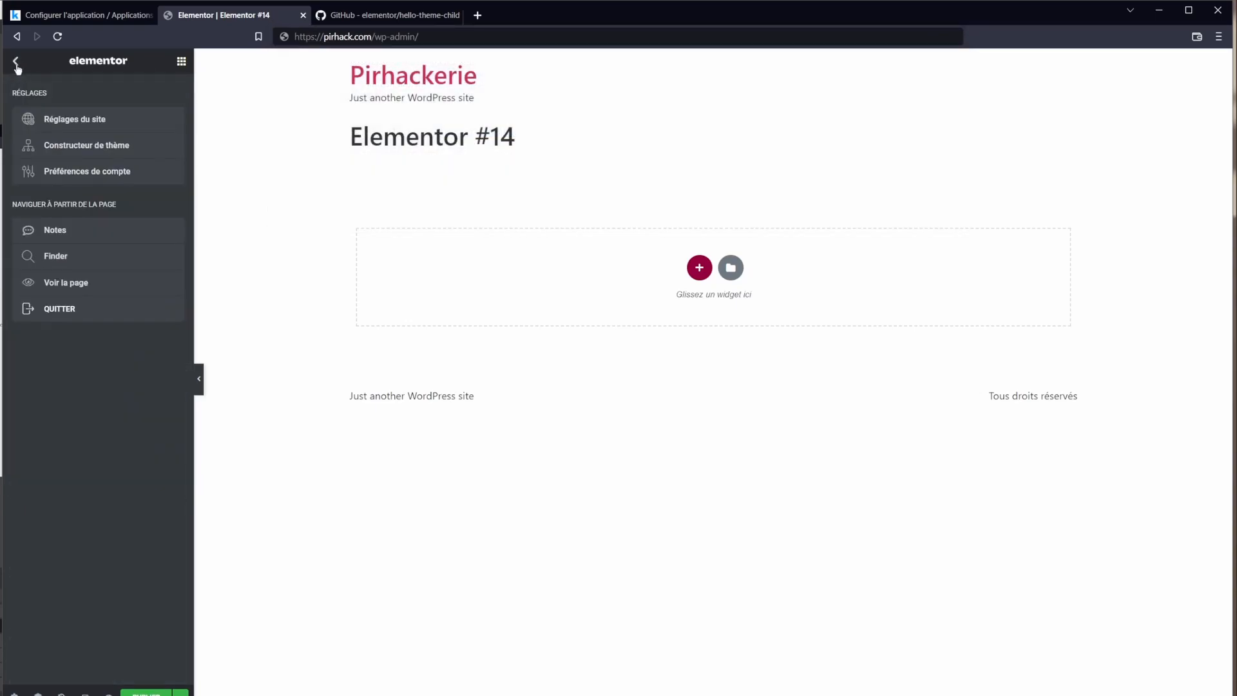
click(56, 309)
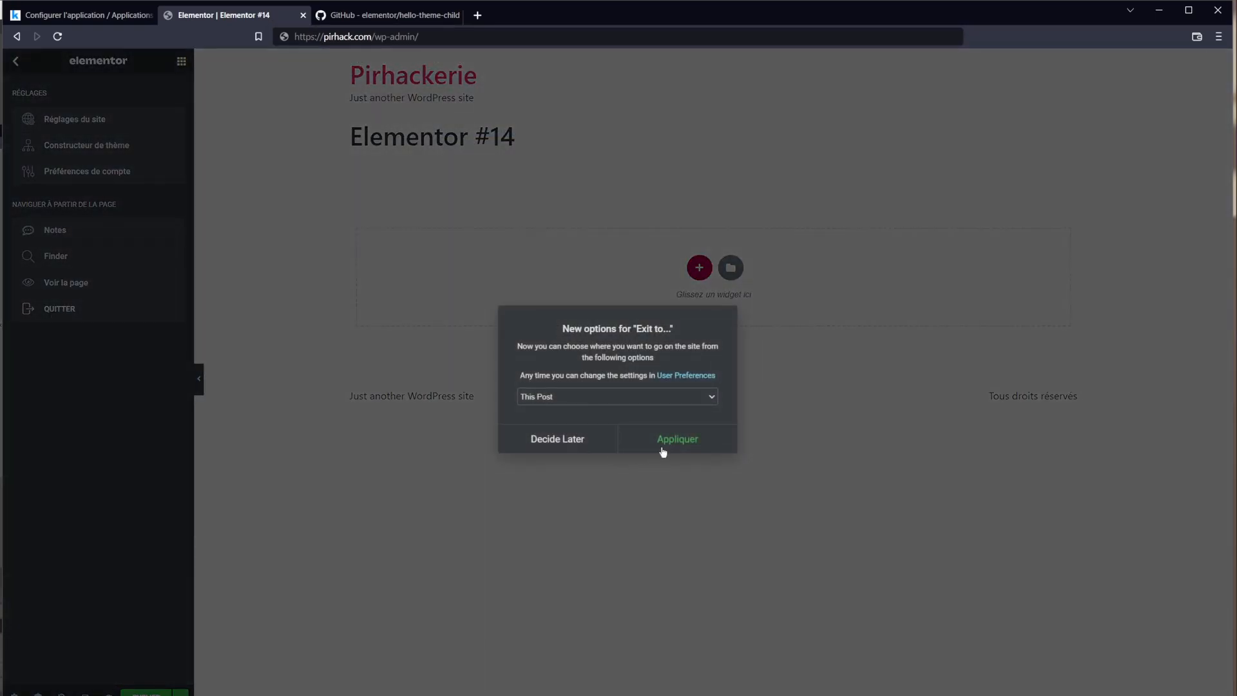
click(700, 449)
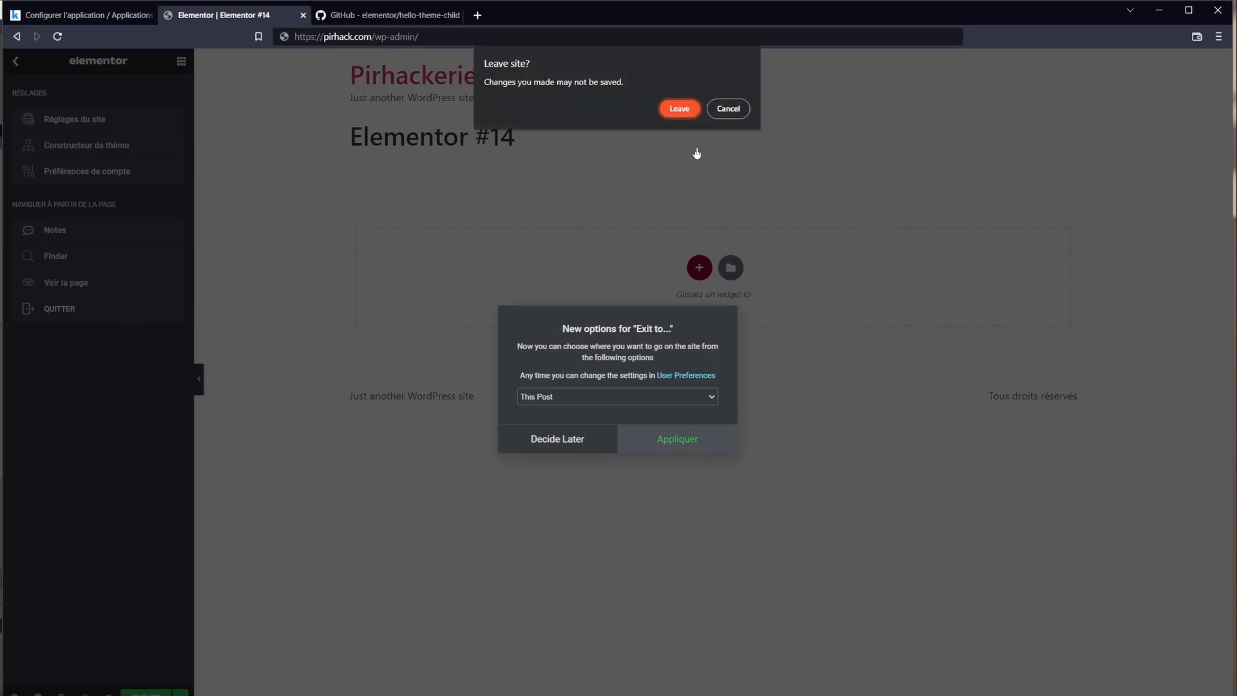
click(680, 112)
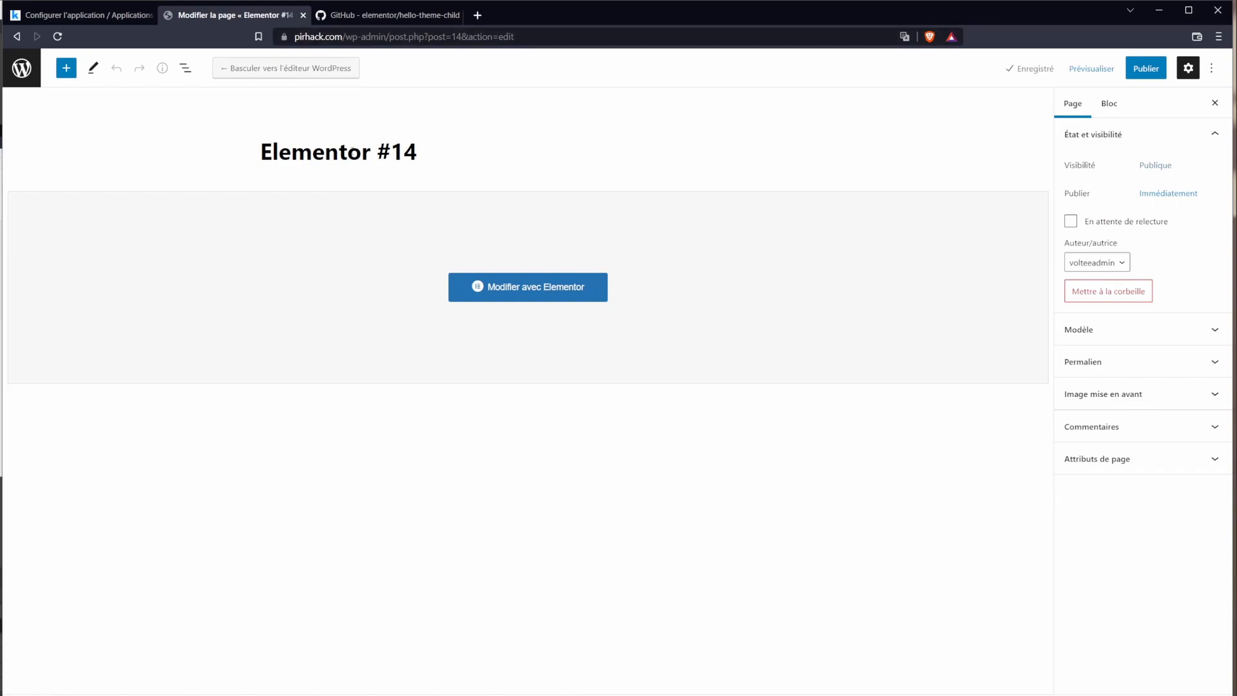
Step: Trash the Elementor #14 draft from Pages, leaving only Bienvenue sur la Pirhackerie
click(25, 79)
right_click(53, 127)
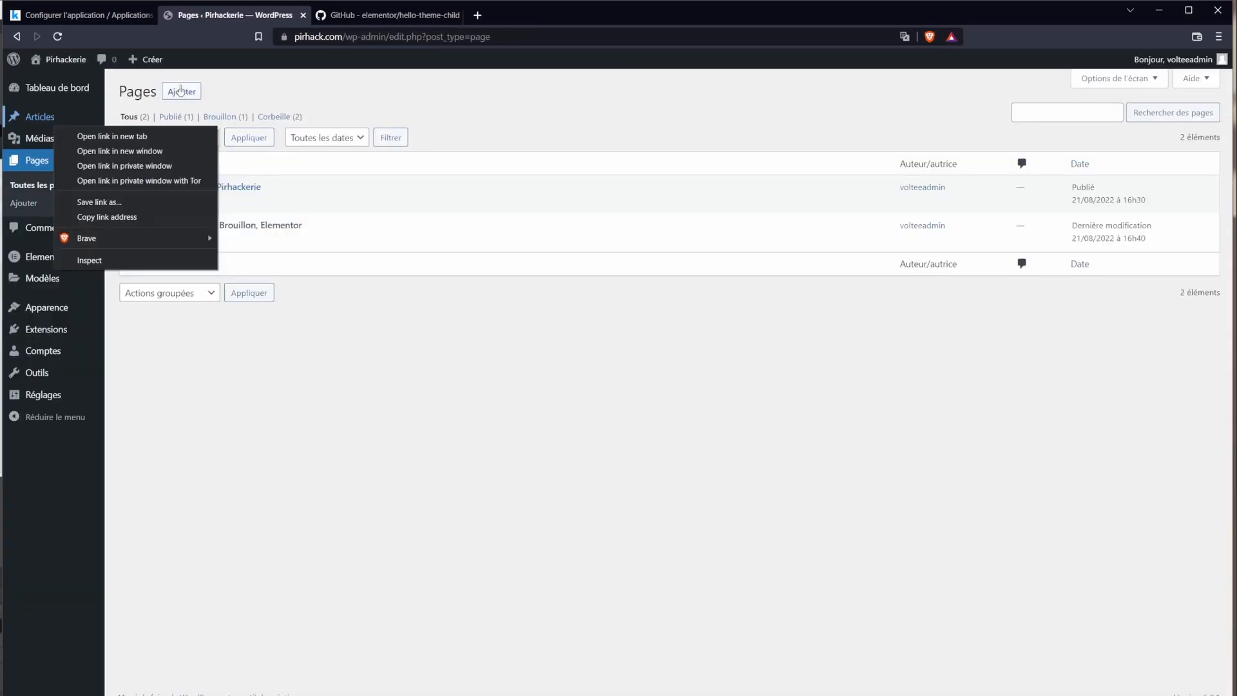
click(311, 100)
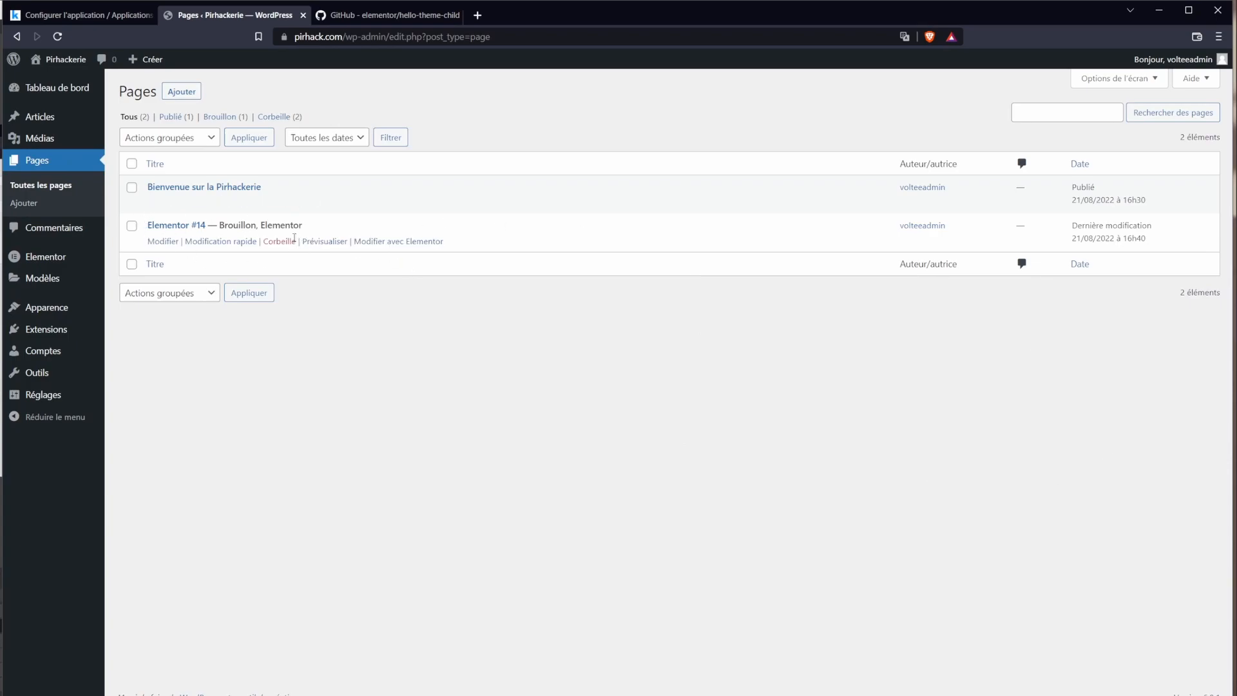
click(277, 242)
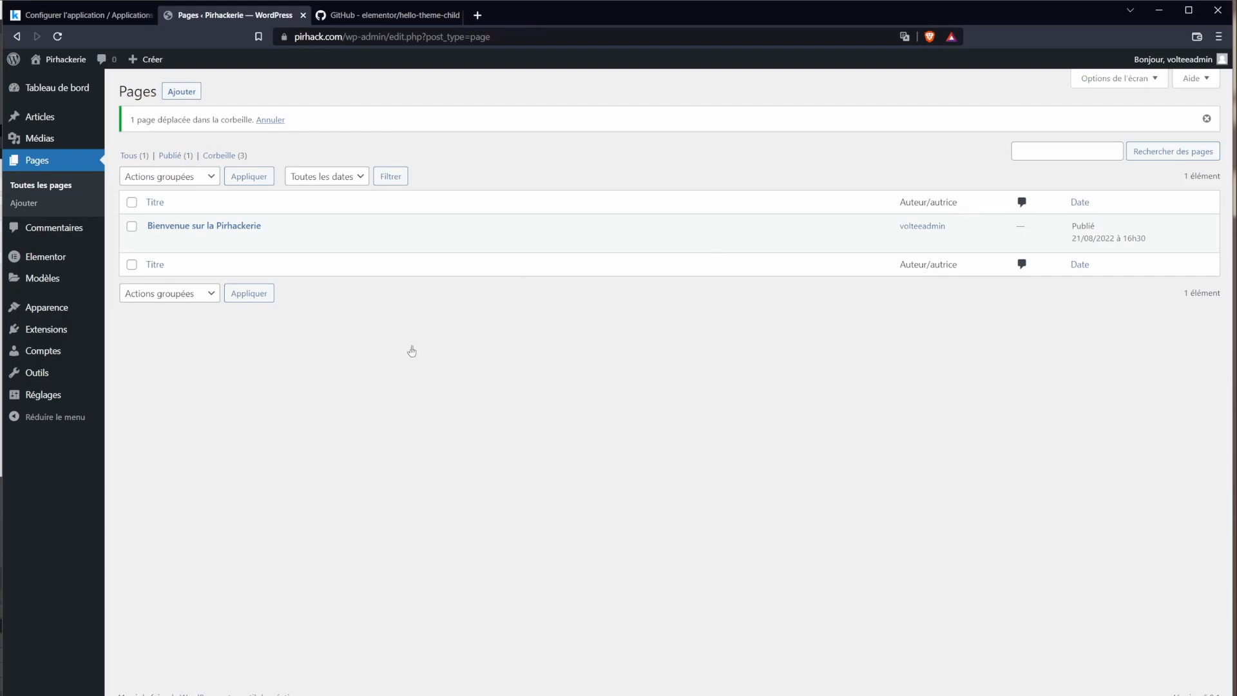
mouse_move(290, 243)
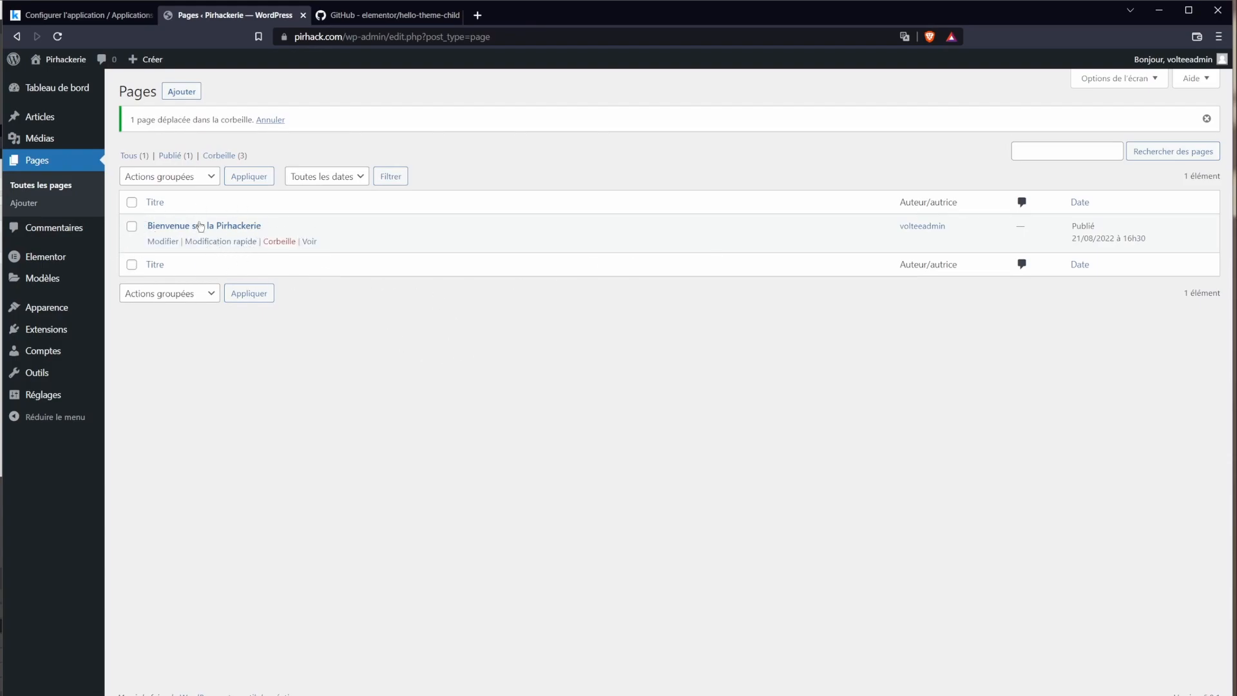
Step: Open the live Pirhackerie site in a new tab and dismiss the translation offer
mouse_move(65, 60)
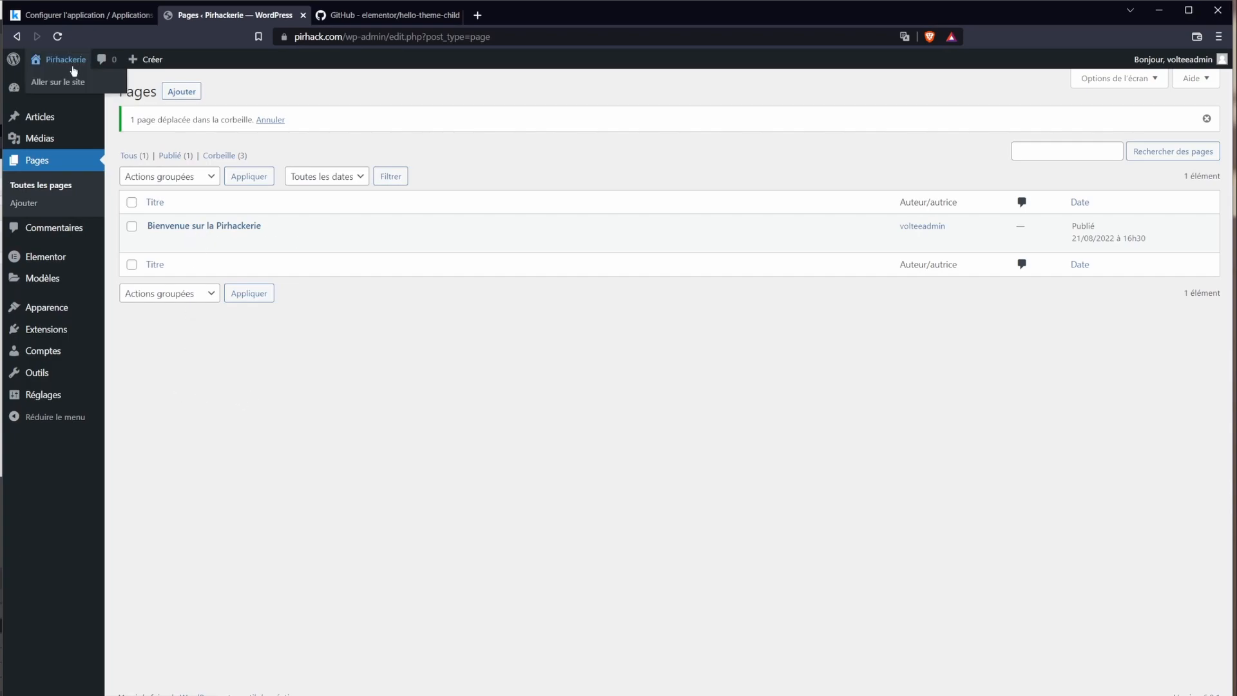
middle_click(71, 83)
click(438, 14)
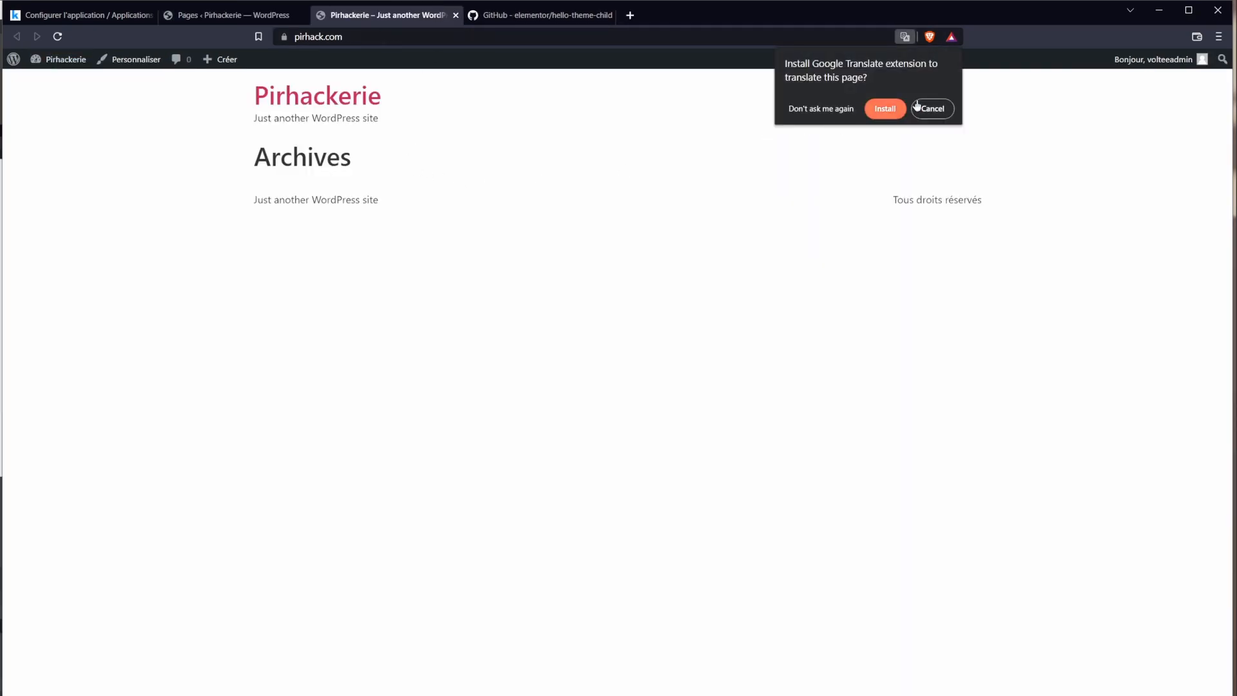
click(1017, 138)
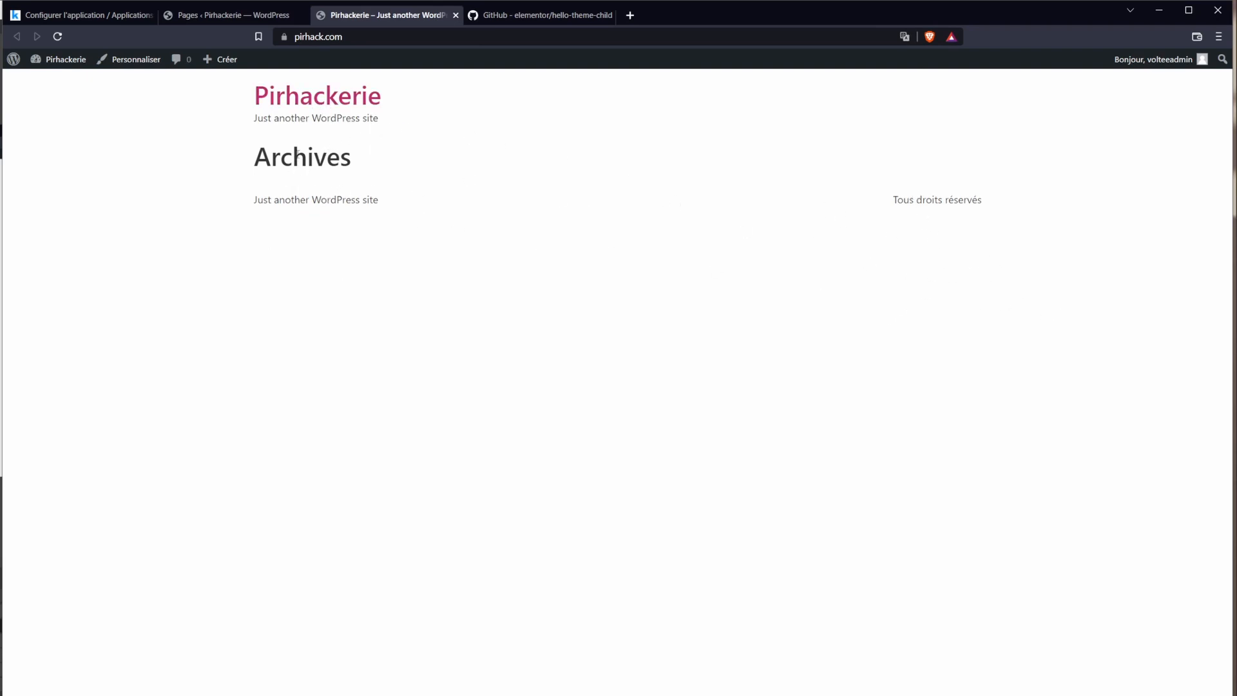
double_click(294, 158)
click(294, 158)
Step: Inspect the site address and empty Archives page, then return to the admin Pages list
click(329, 39)
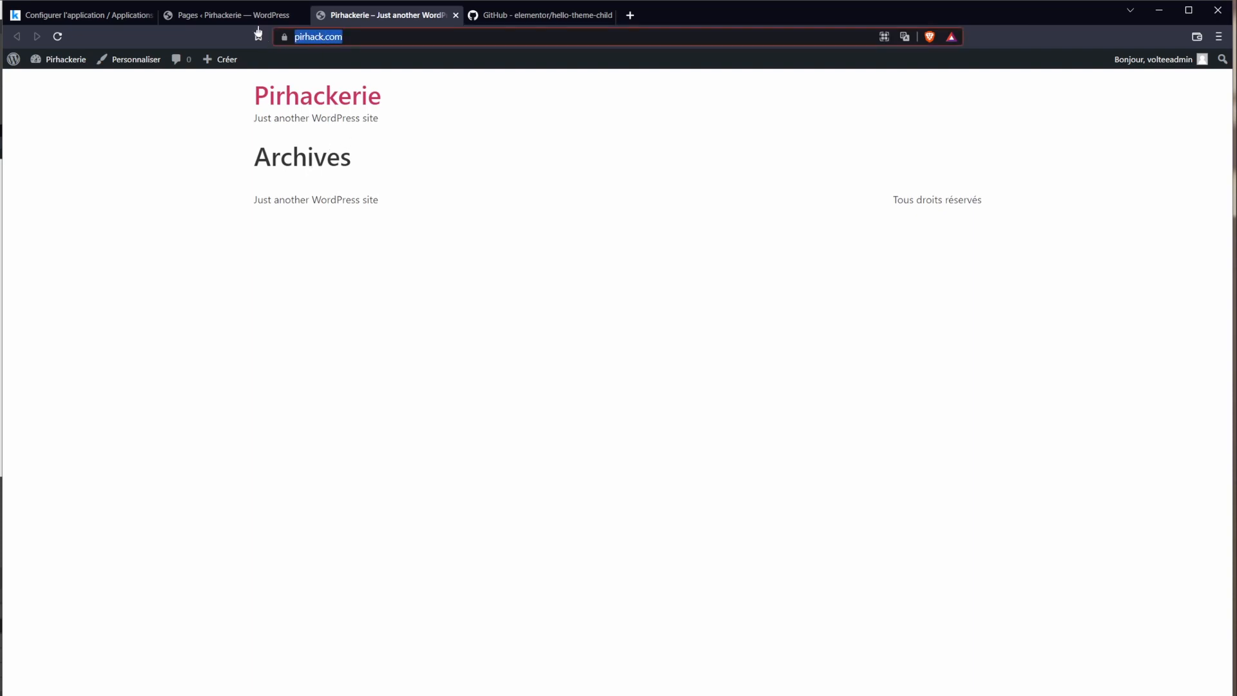
click(373, 37)
triple_click(321, 37)
double_click(291, 160)
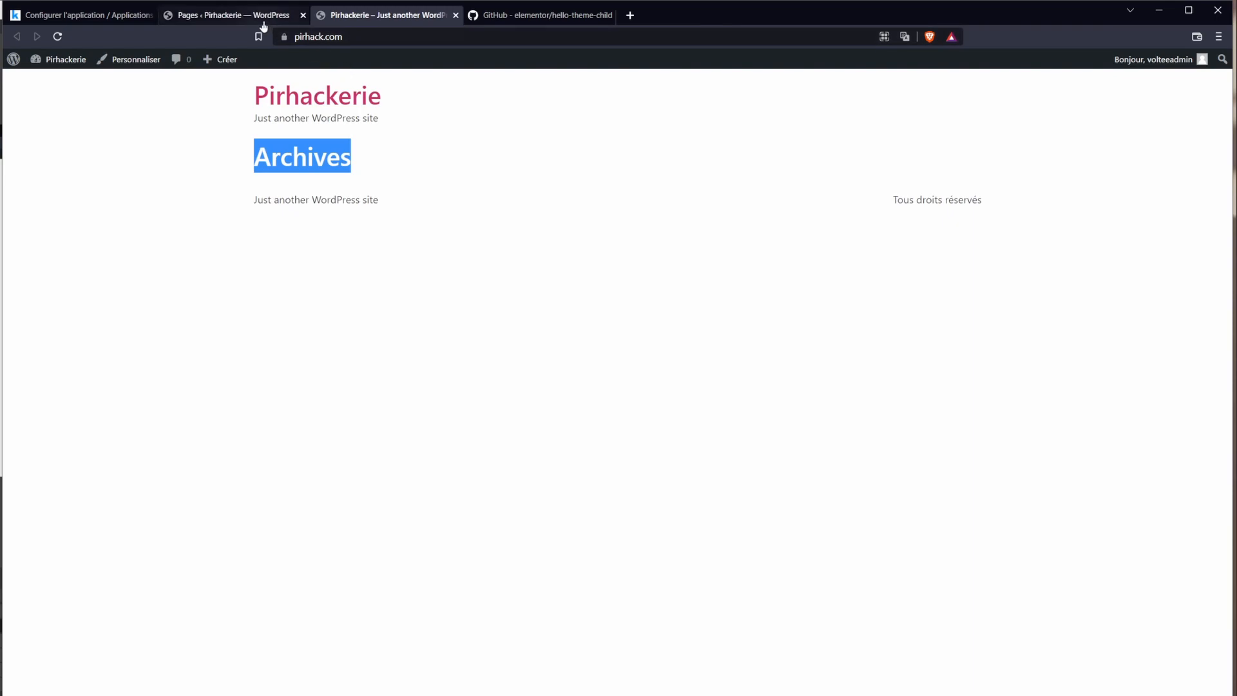
click(201, 24)
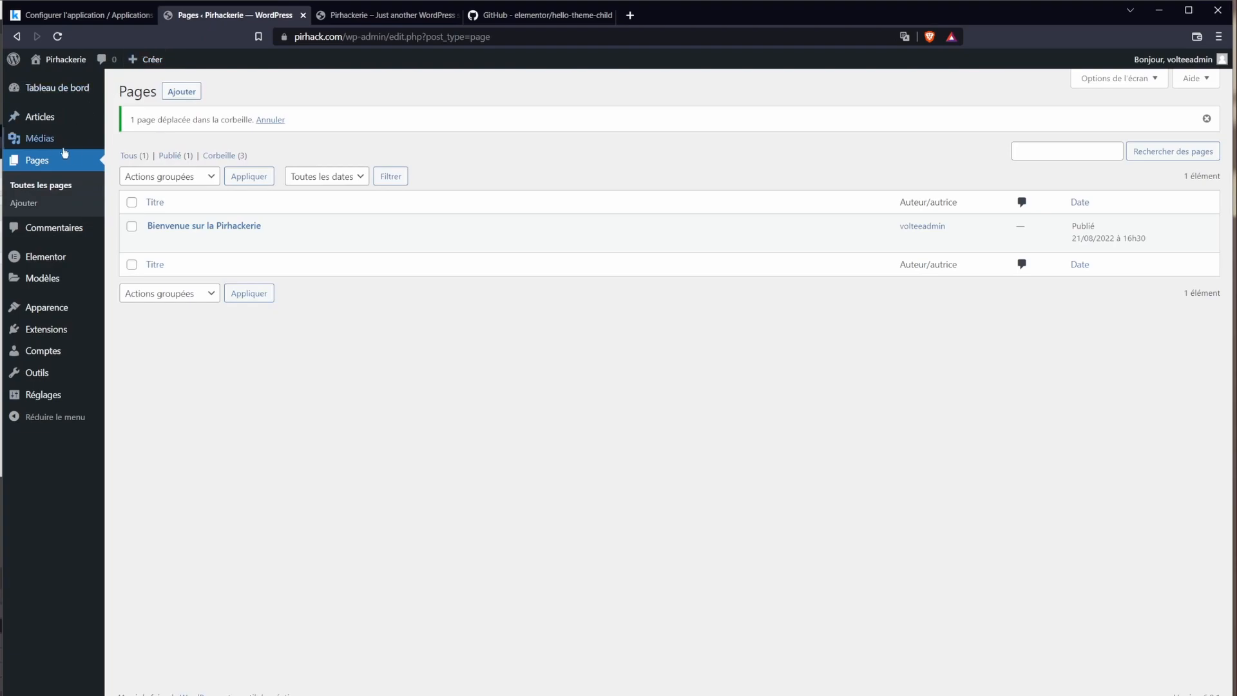
Step: Publish a new post with title 'test' and body 'test'
click(149, 120)
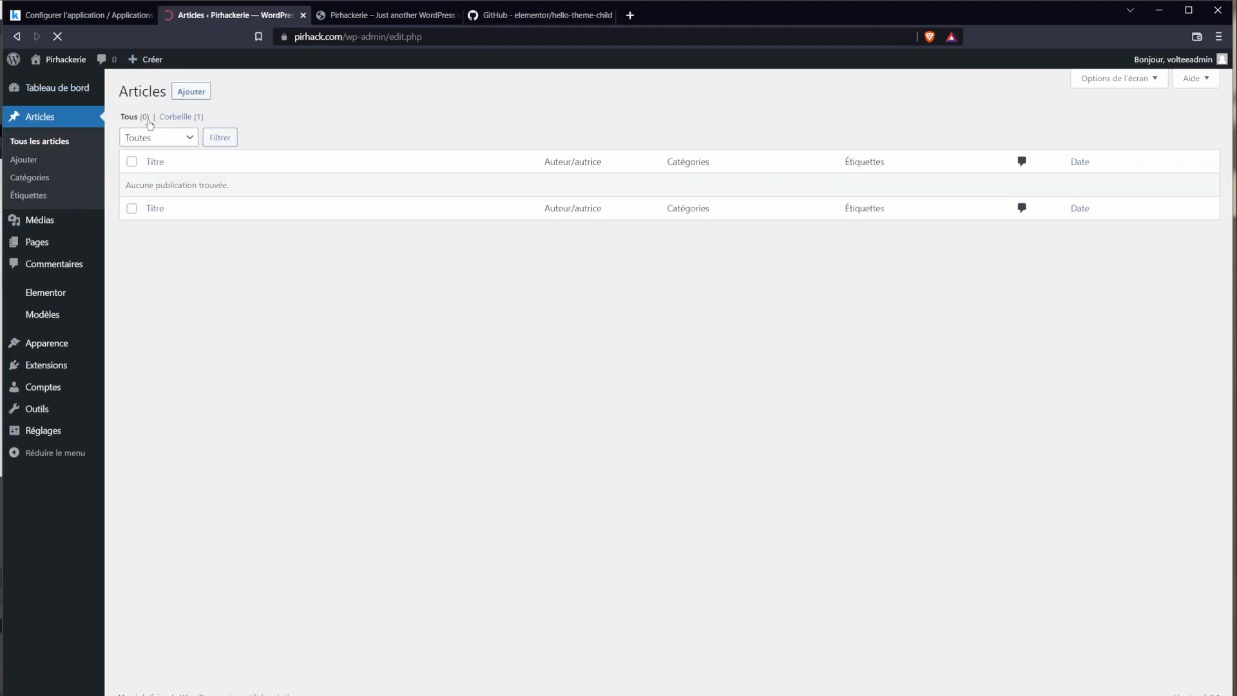
click(191, 91)
text(t)
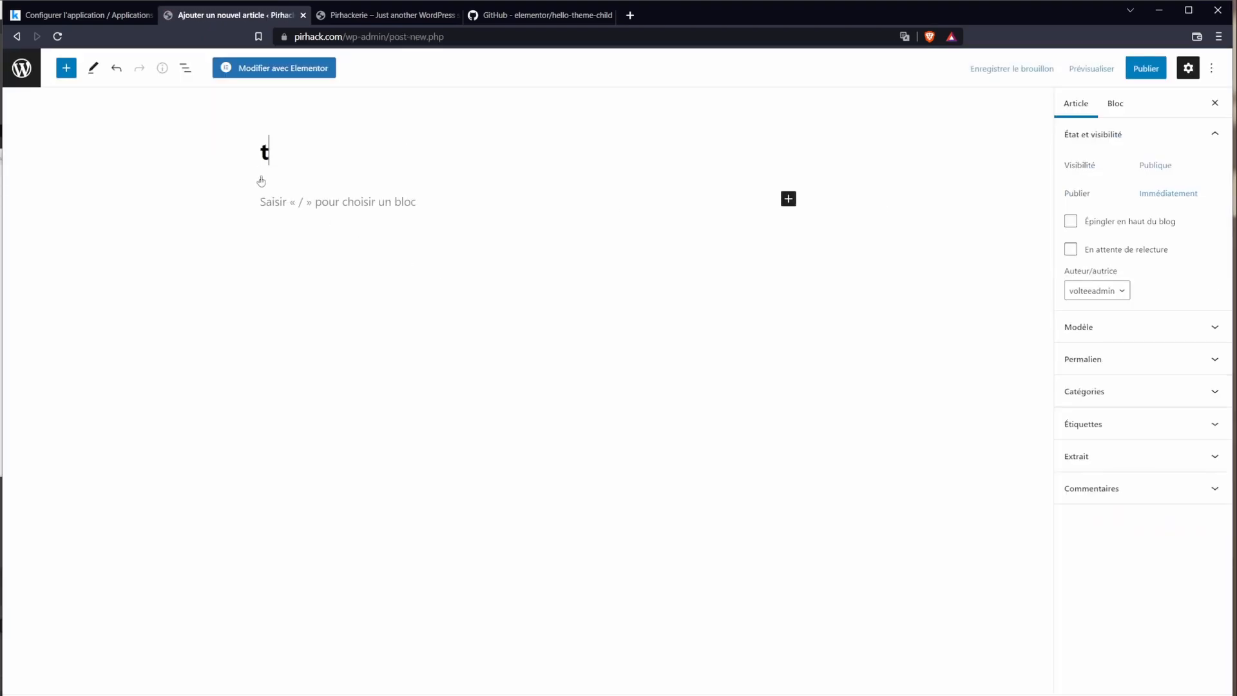
text(est)
click(299, 201)
text(t)
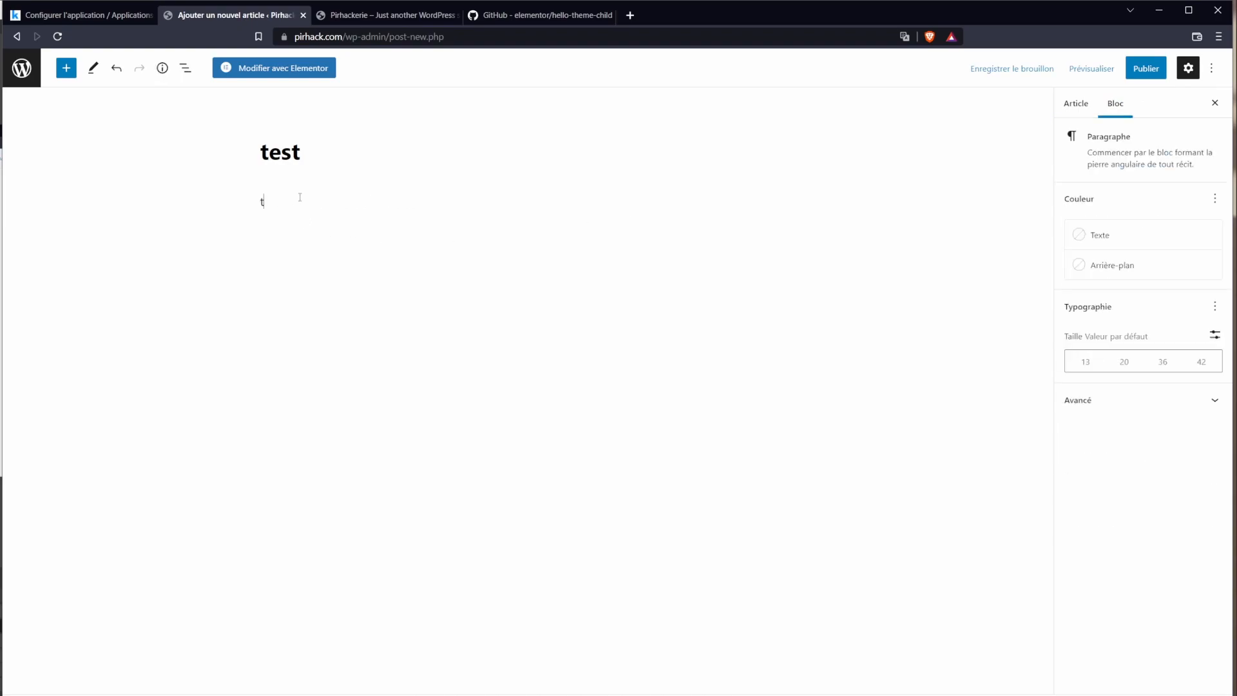
text(est)
click(1146, 68)
click(1131, 68)
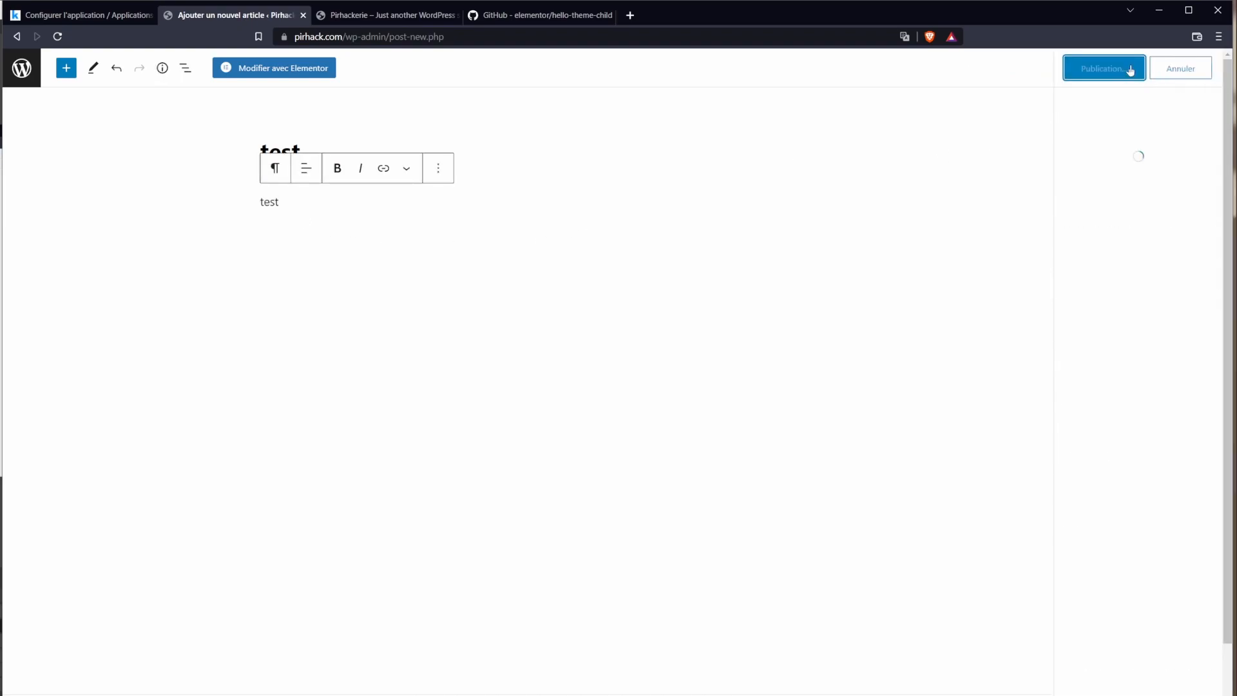
Step: Reload the live site to confirm the test post, then return to the posts list
click(374, 18)
key(F5)
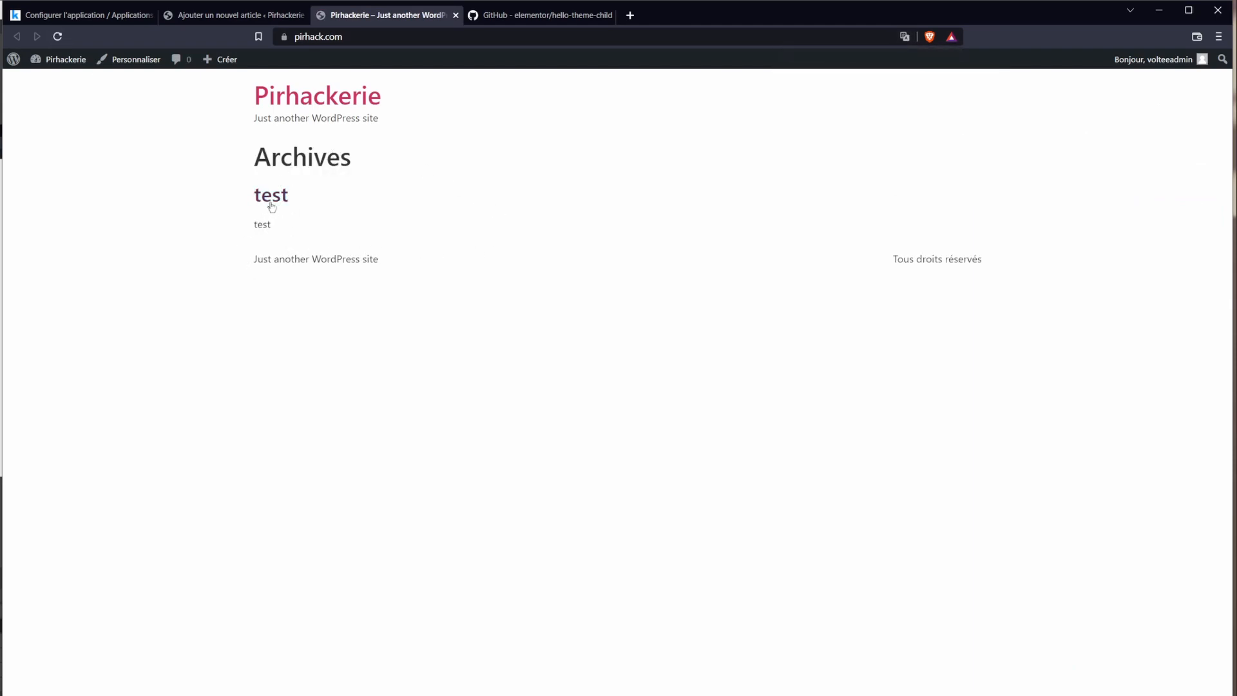
click(257, 18)
click(29, 71)
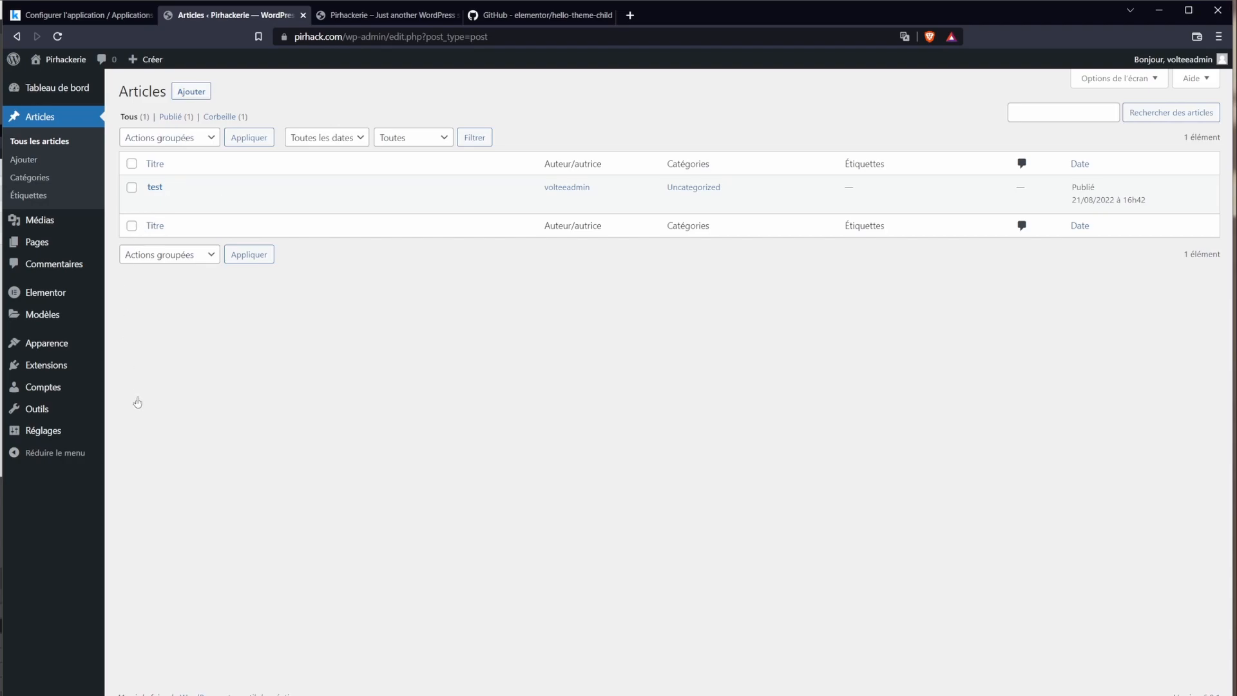
mouse_move(70, 441)
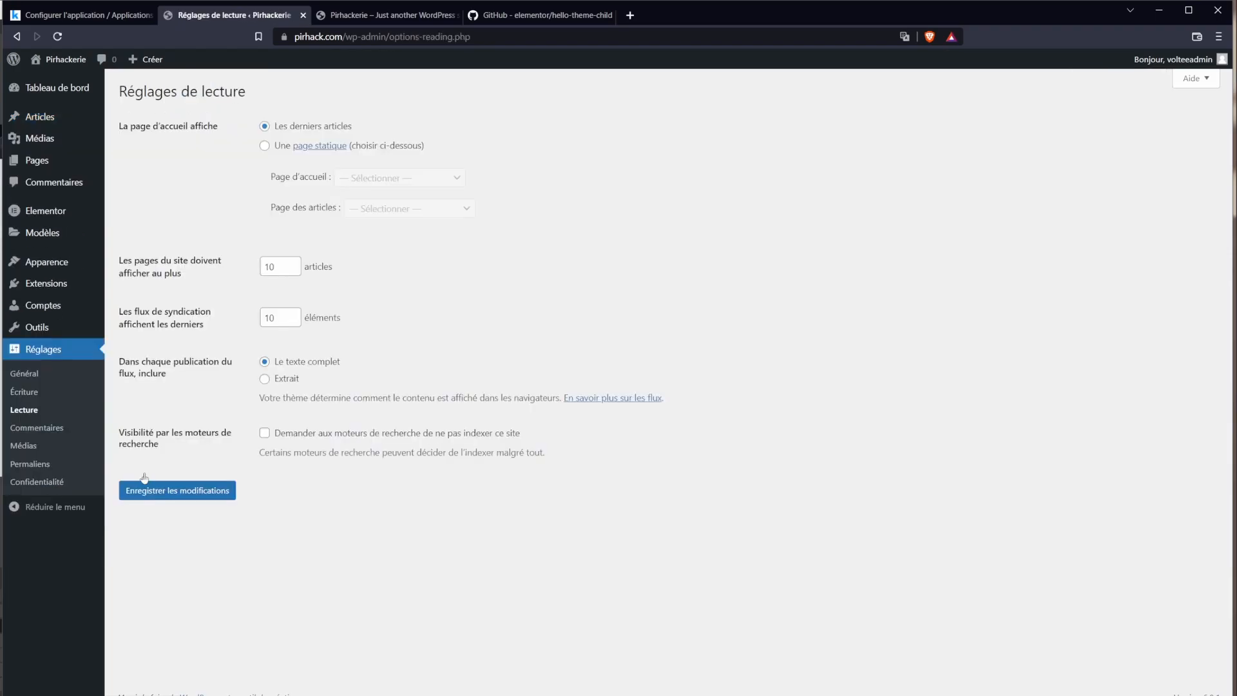
Step: Set Reading to a static homepage, Bienvenue sur la Pirhackerie, and save
drag(123, 126, 362, 140)
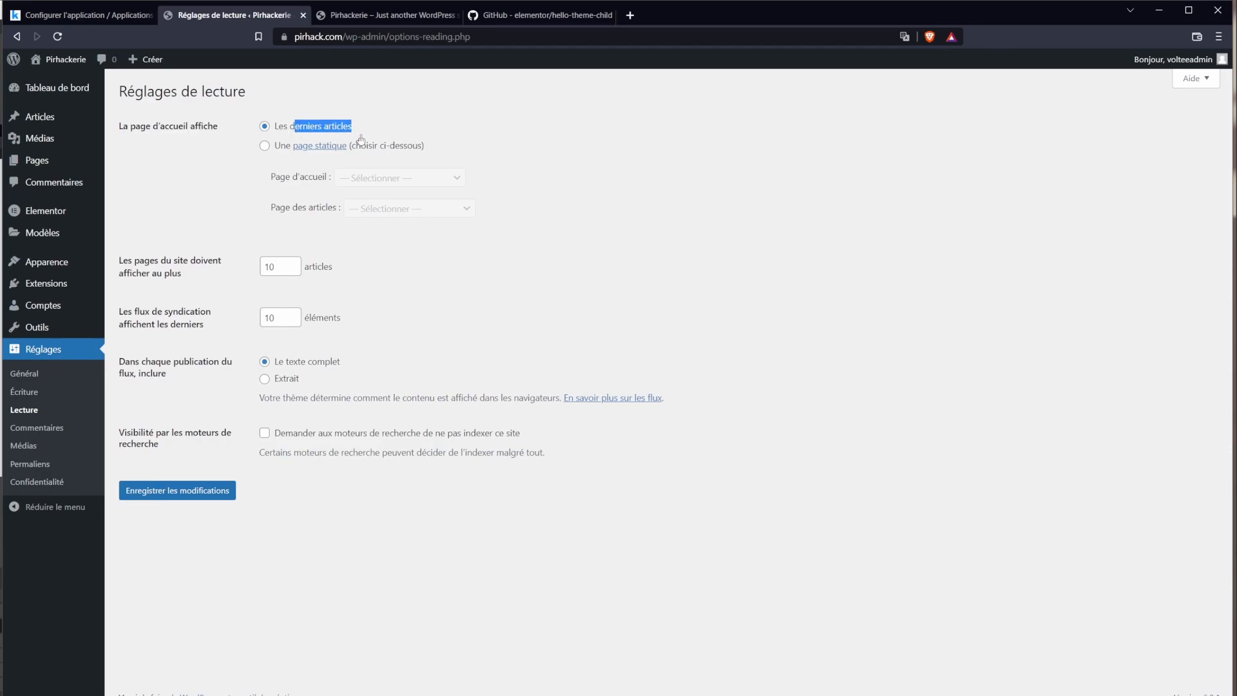
click(263, 147)
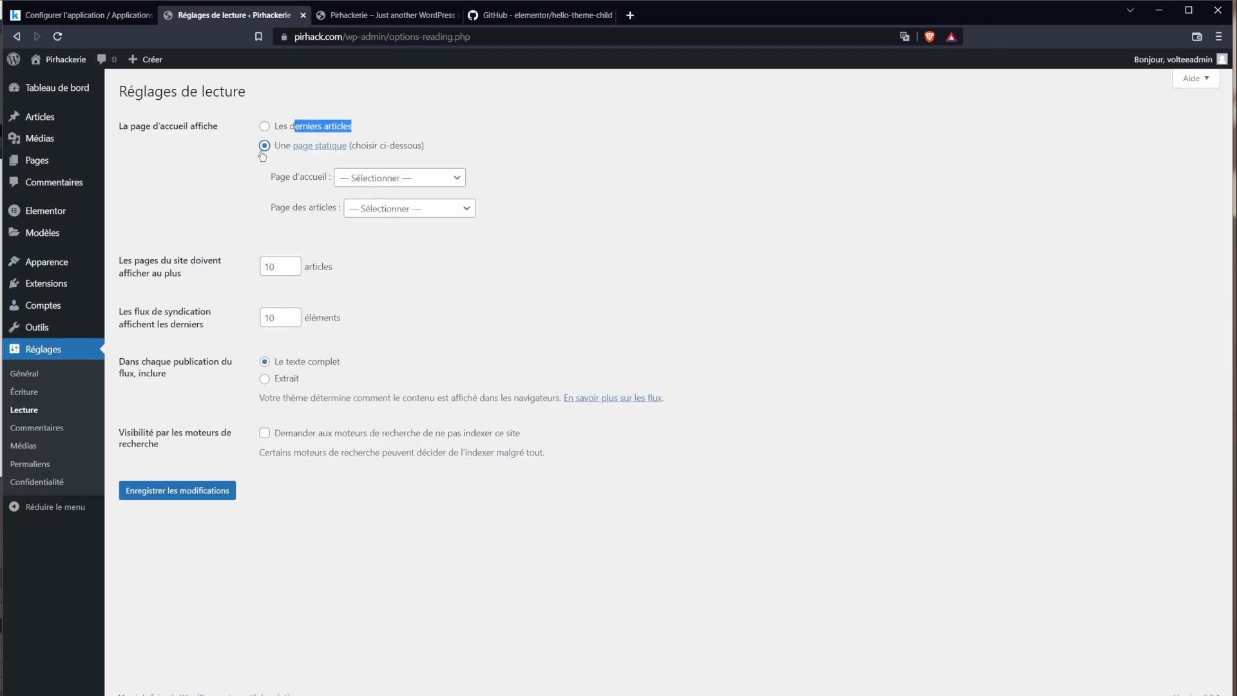
click(352, 183)
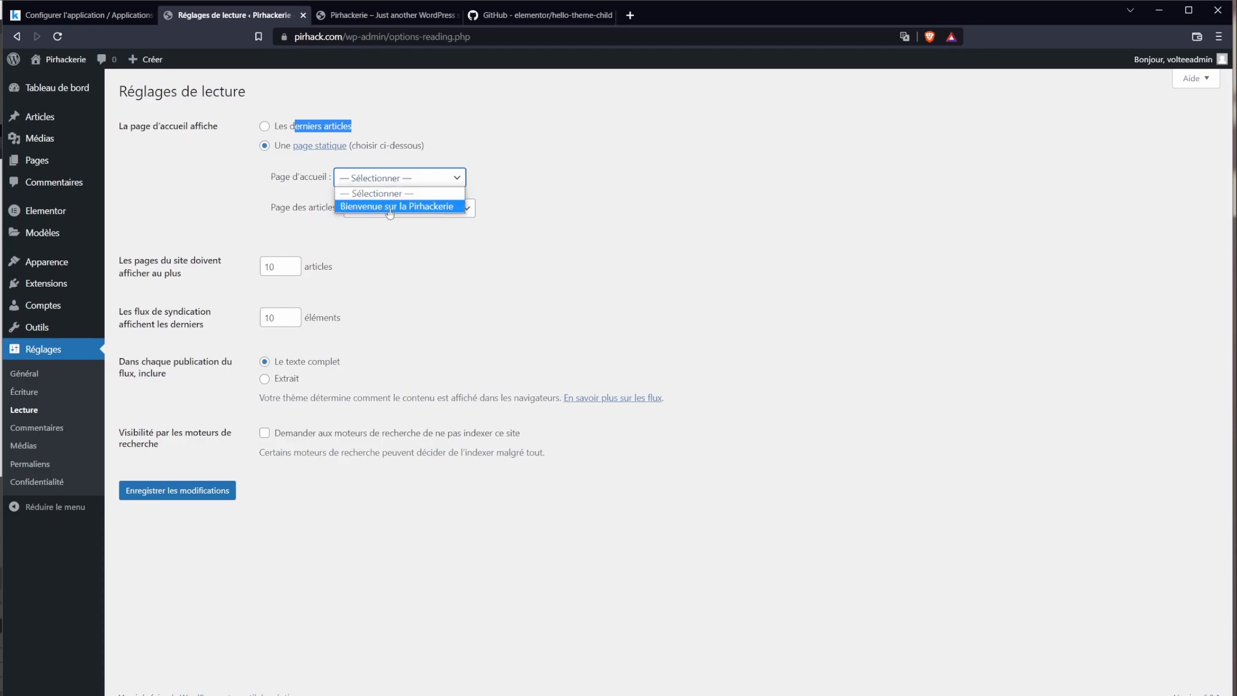
click(388, 211)
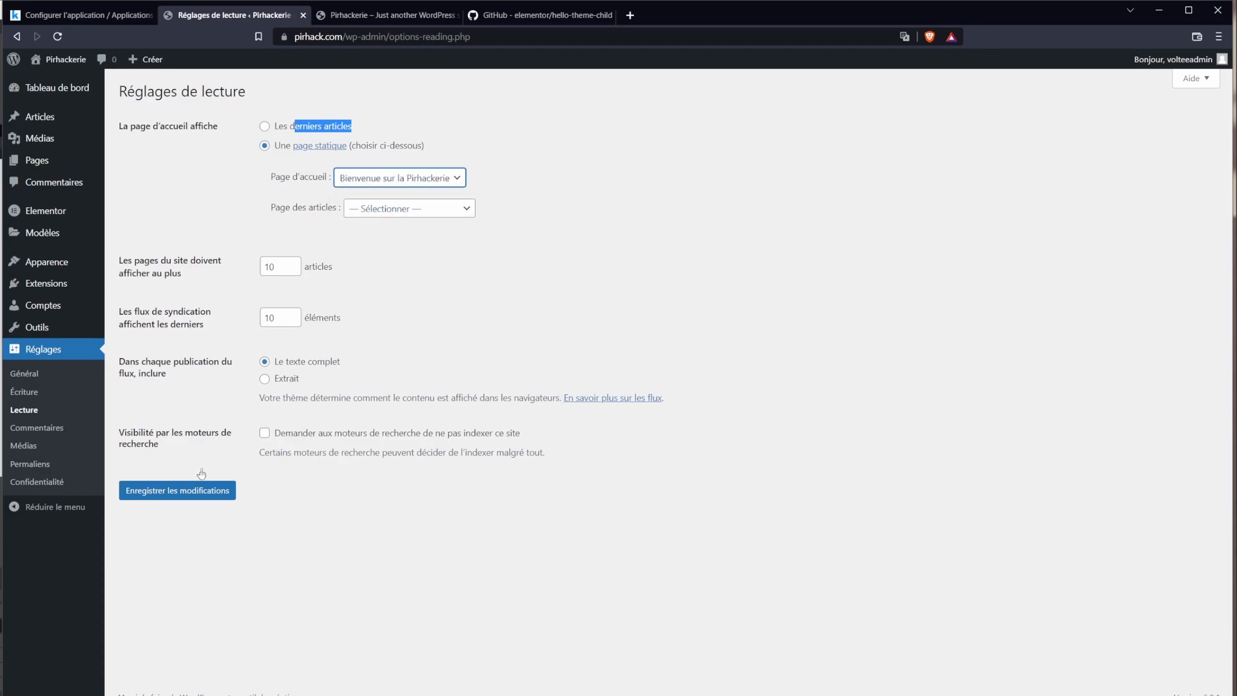
click(188, 490)
Step: Reload the live site to verify the new homepage at pirhack.com, then close that tab
click(351, 19)
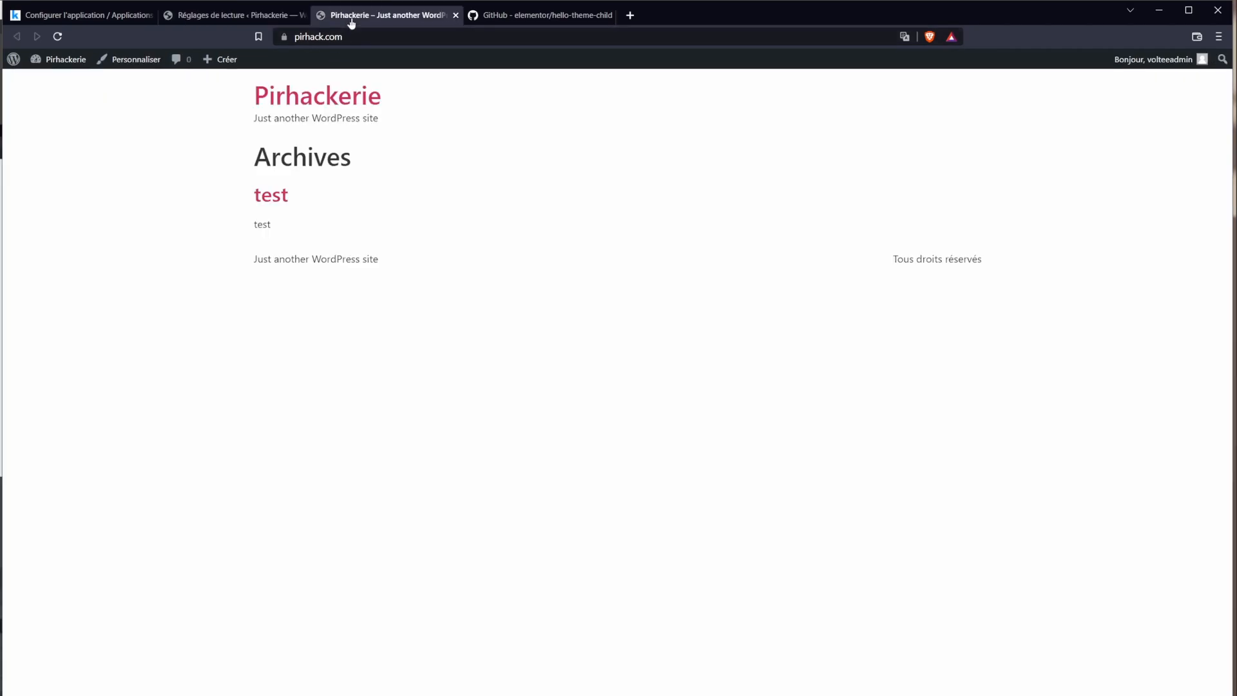
click(57, 38)
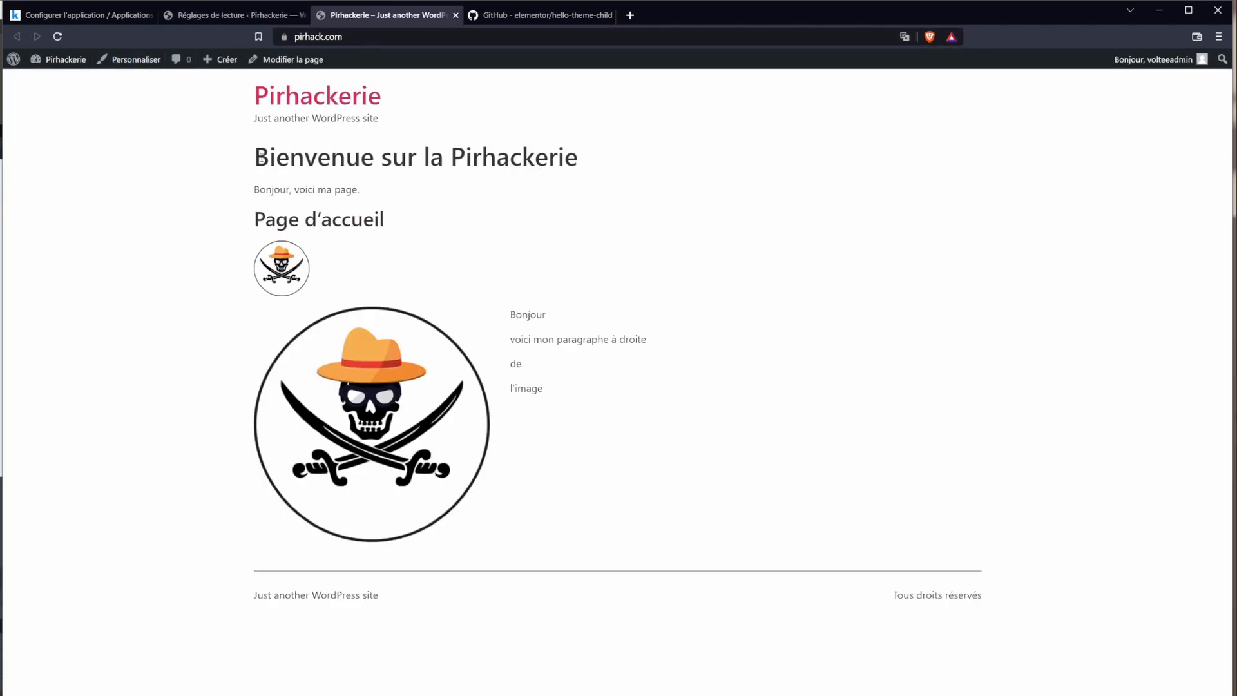
drag(253, 157, 588, 167)
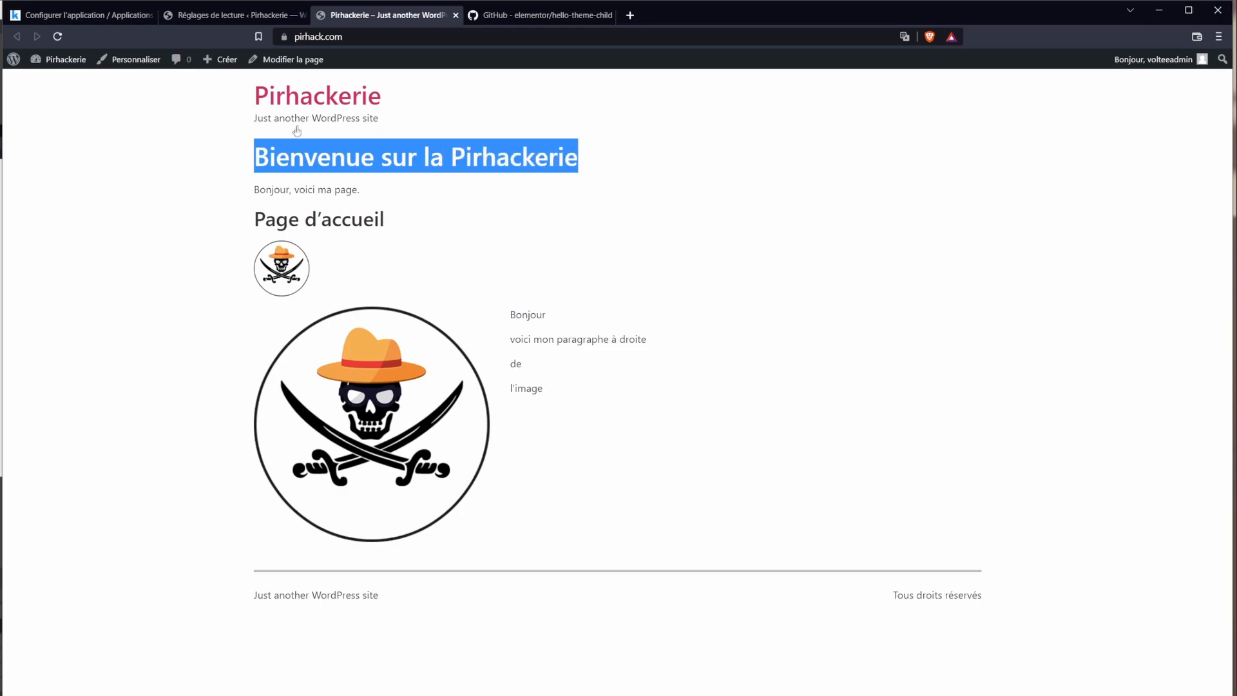
click(372, 36)
click(372, 37)
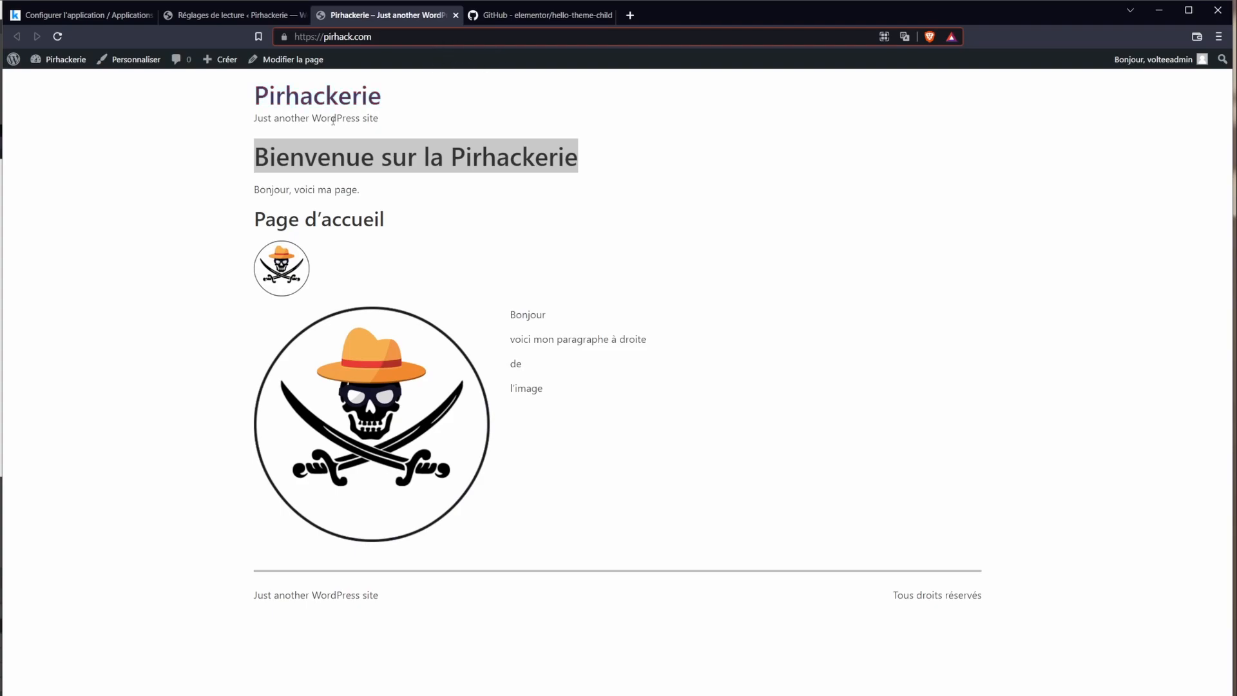
click(372, 59)
click(358, 38)
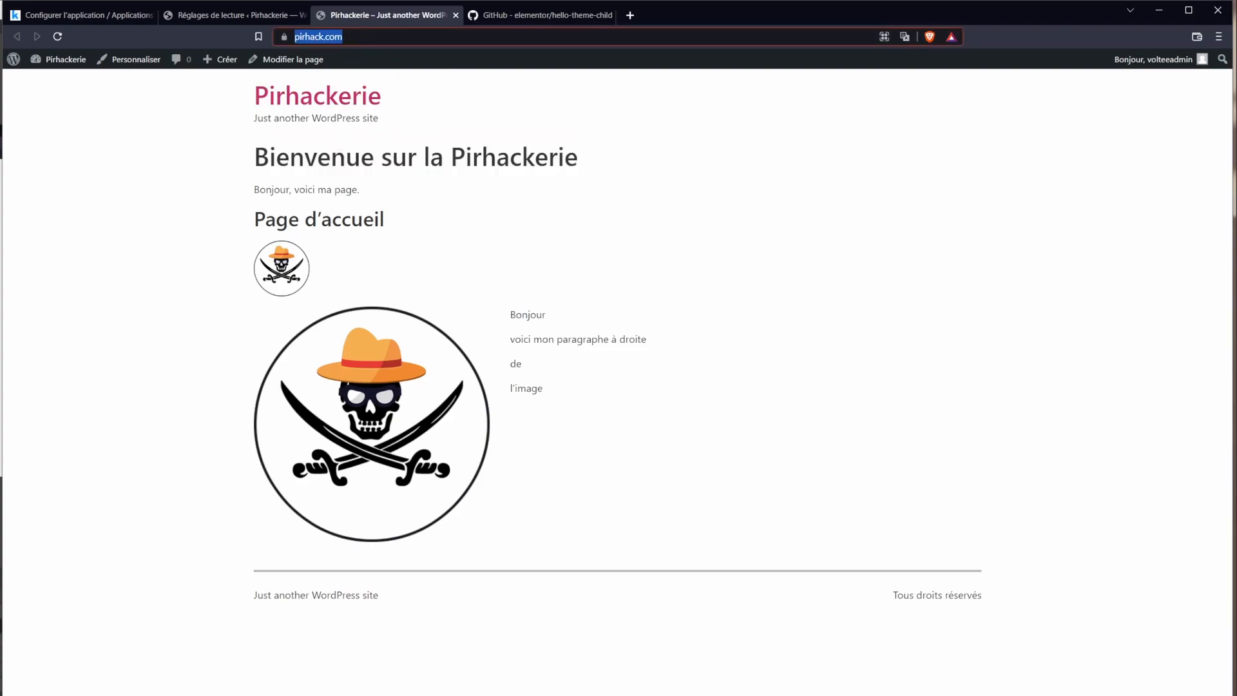
click(362, 37)
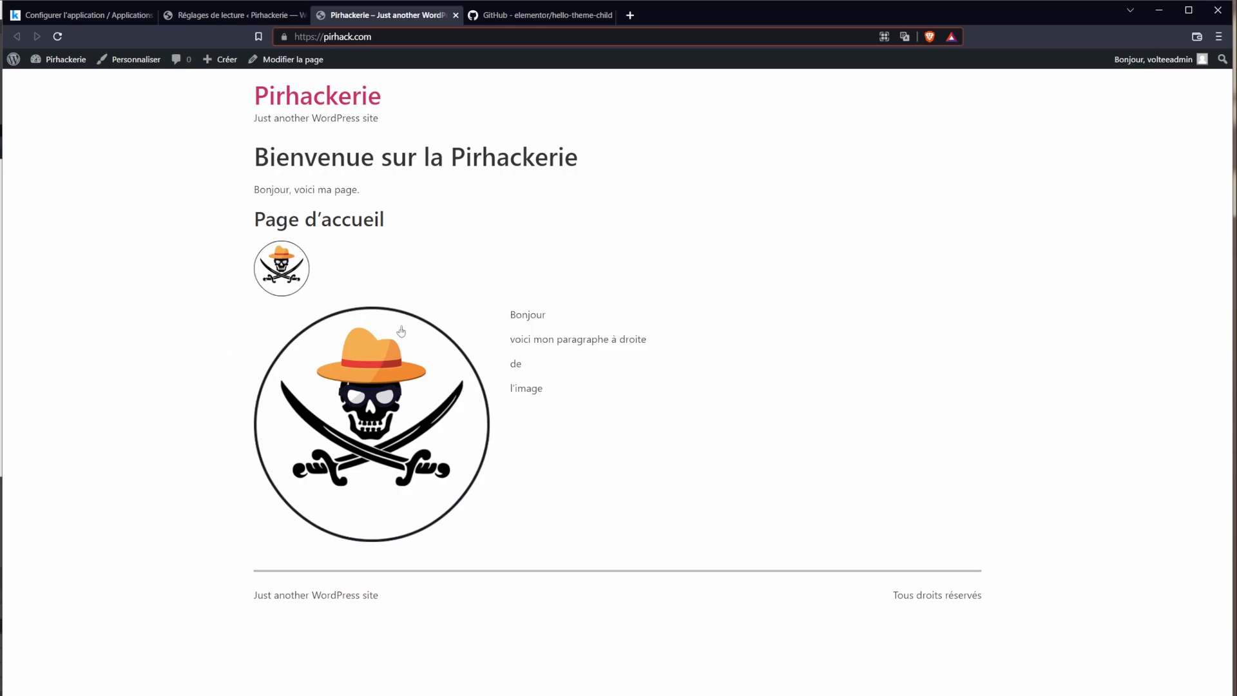
click(455, 15)
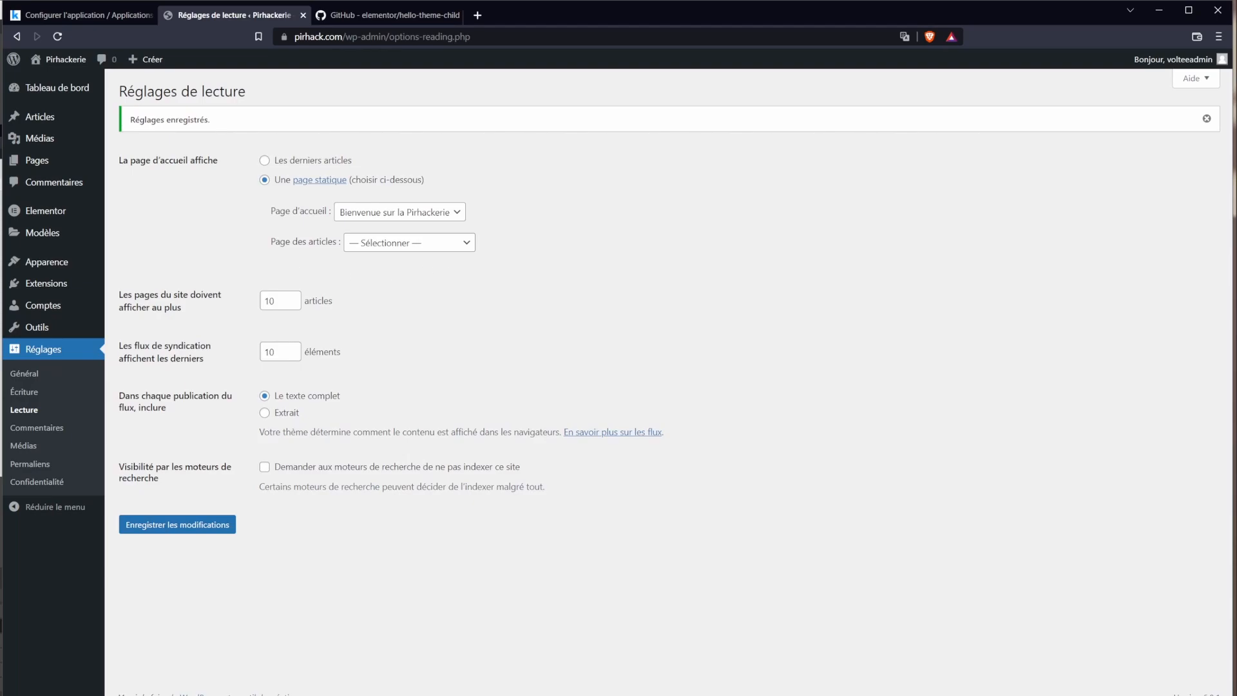
Step: Browse Elementor's Integrations, Advanced and Experiments settings tabs
mouse_move(102, 212)
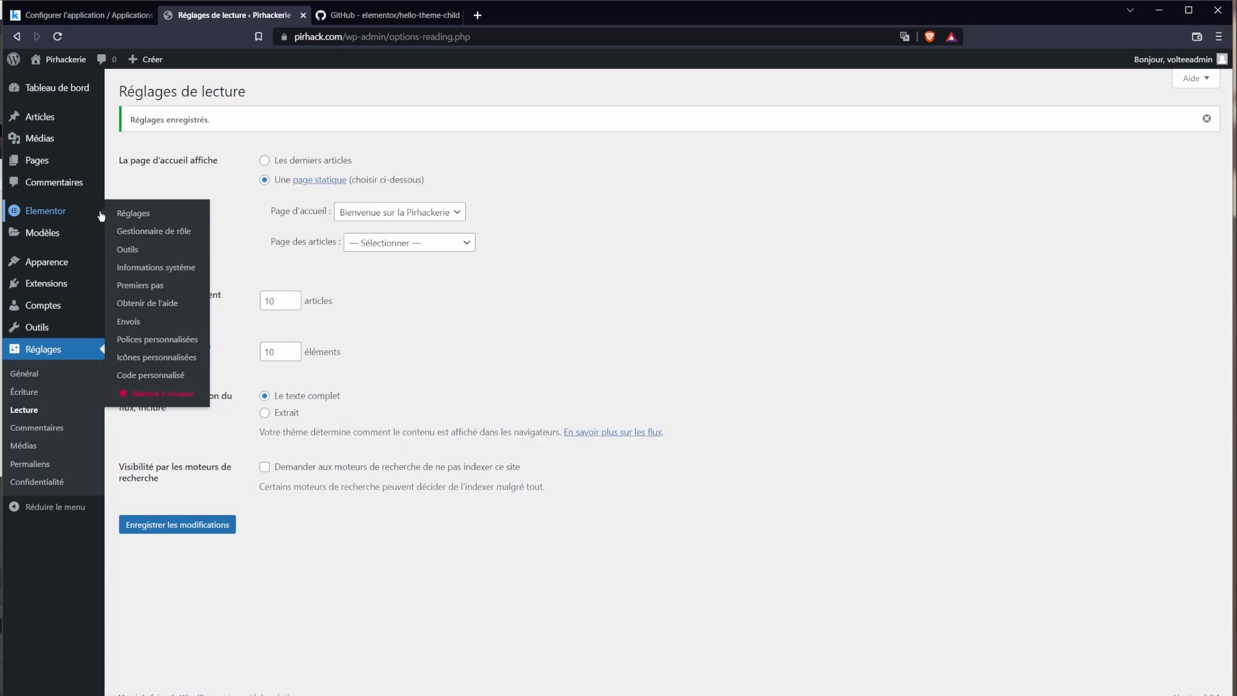
click(26, 213)
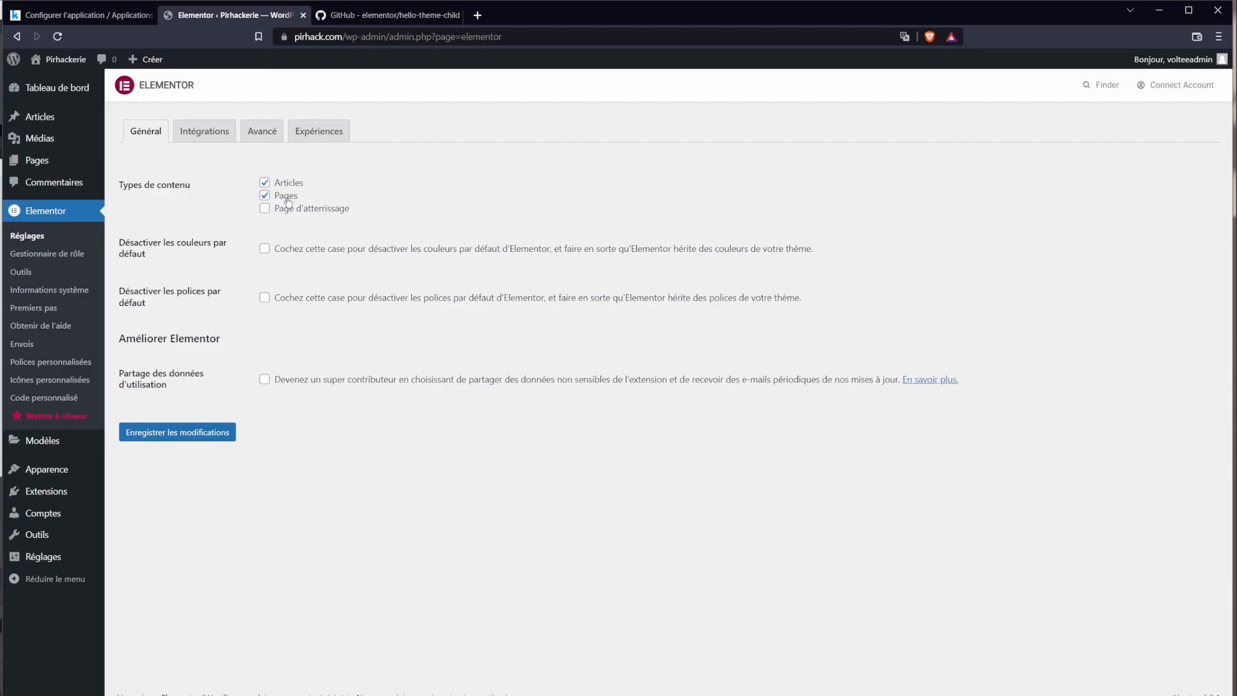
click(210, 136)
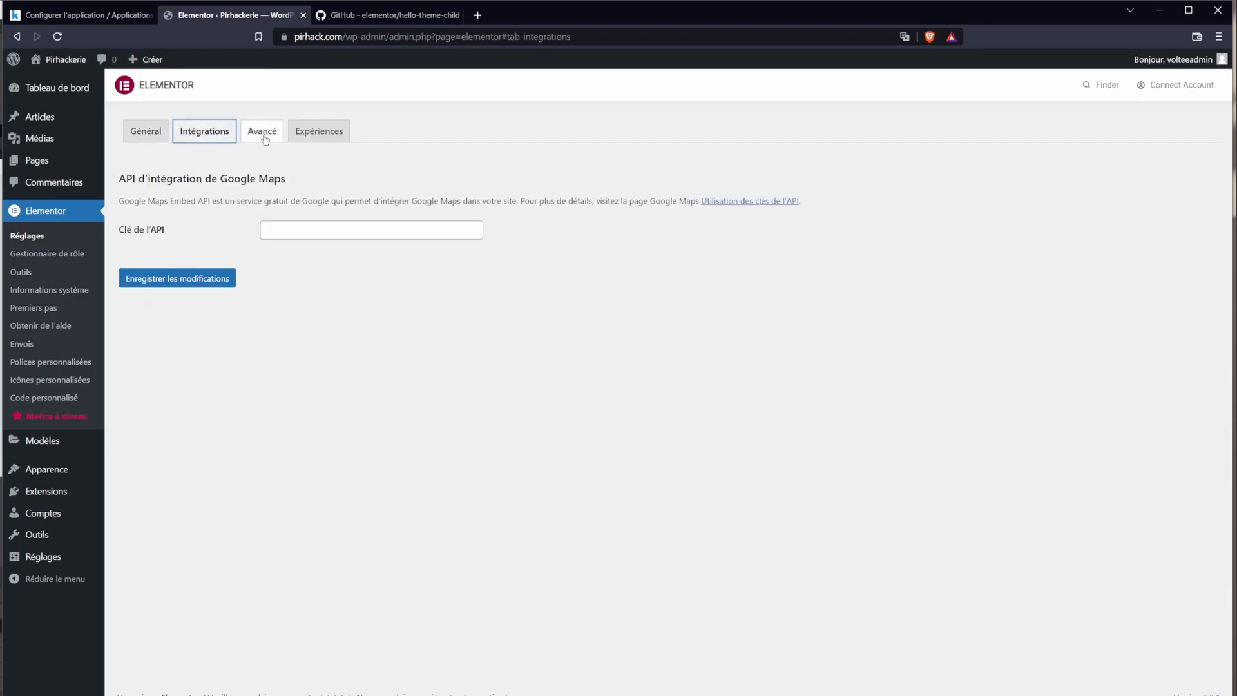
click(265, 137)
click(332, 133)
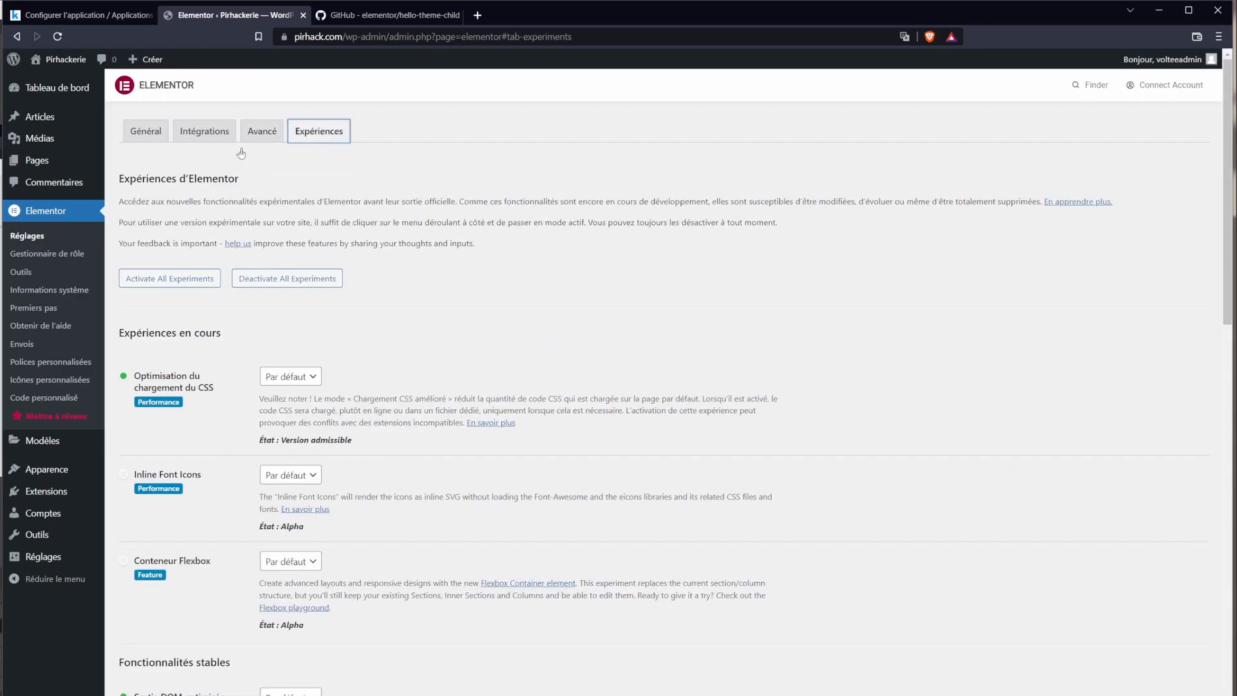
scroll(169, 519, down, 5)
scroll(170, 519, up, 5)
Step: Return to Elementor's general settings, then go to Appearance > Themes
click(262, 131)
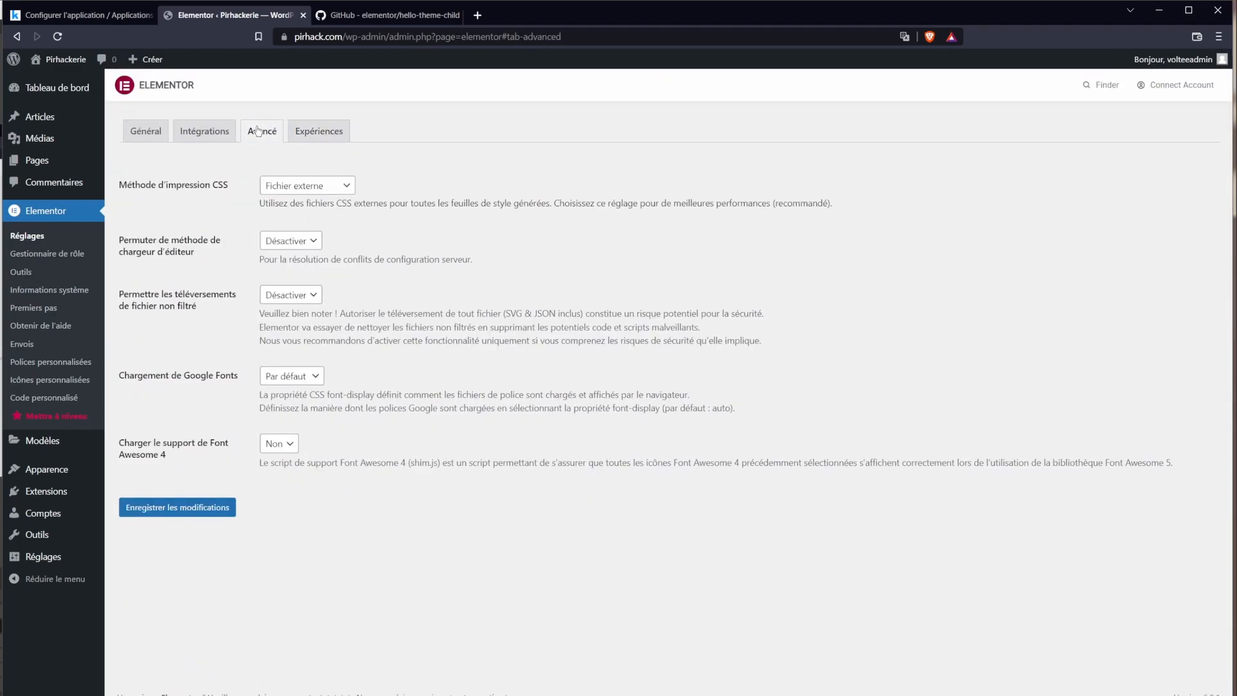
click(160, 137)
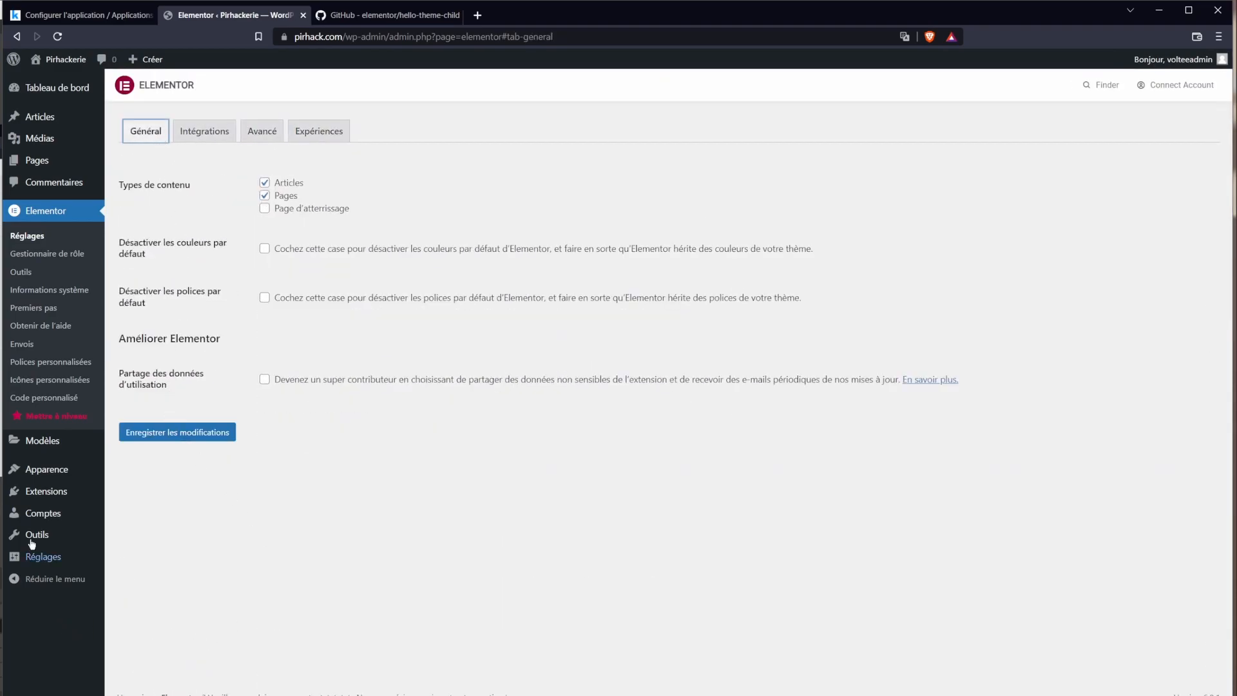
mouse_move(46, 472)
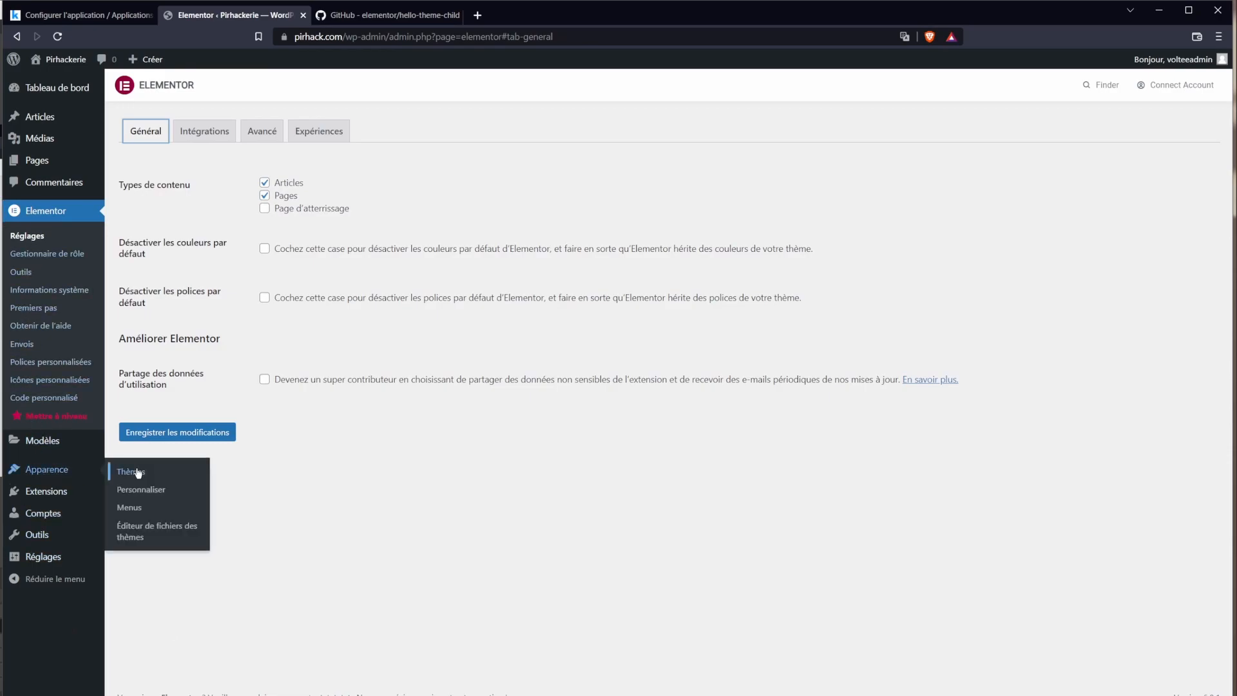
click(130, 472)
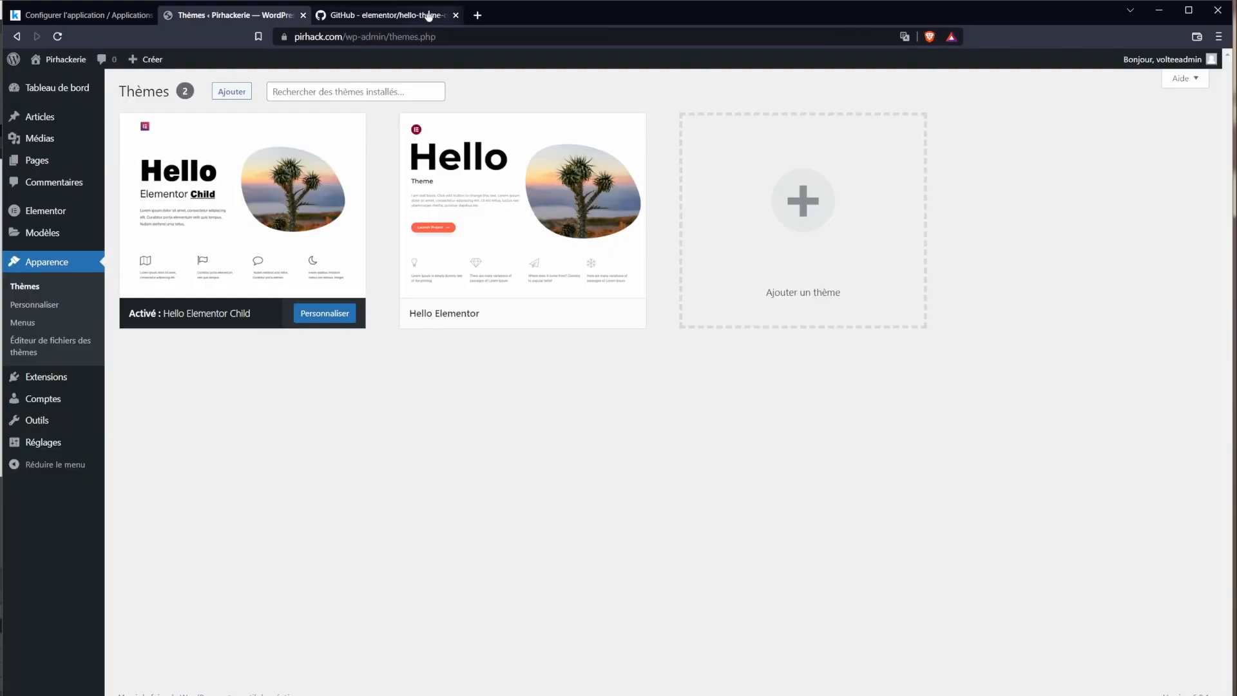
Step: Check the live homepage in a new tab, then customize the Hello Elementor Child theme
middle_click(57, 61)
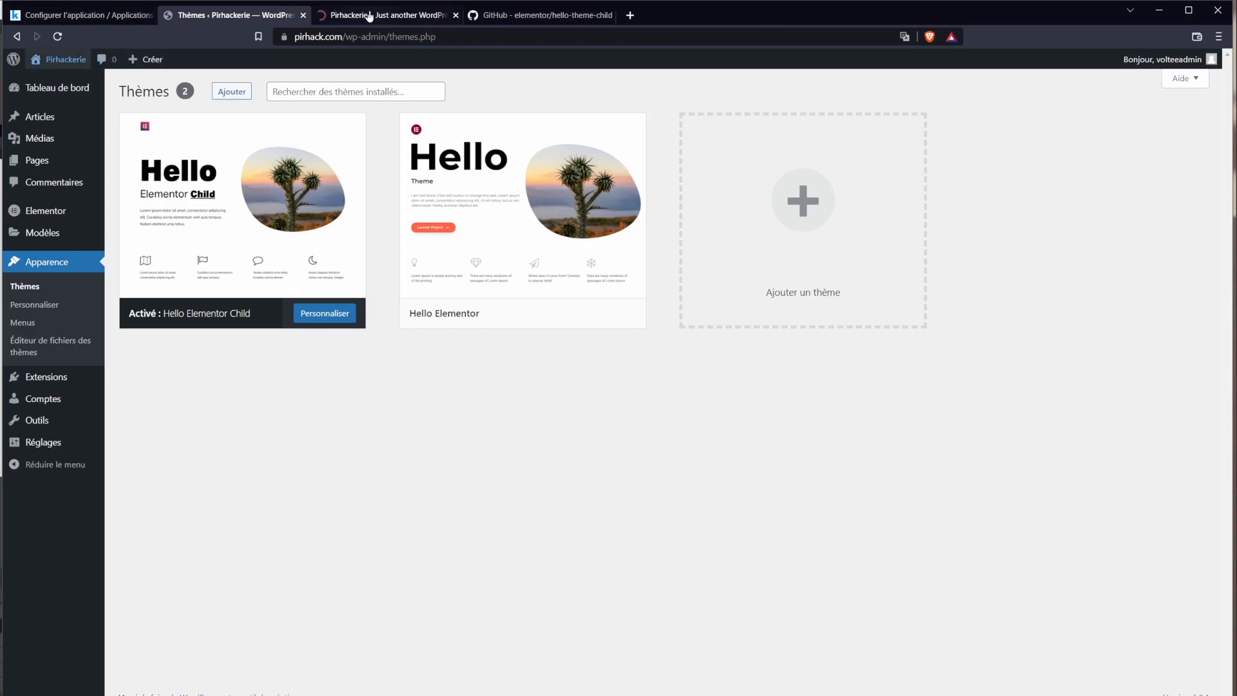
click(365, 13)
drag(255, 90, 684, 222)
click(683, 222)
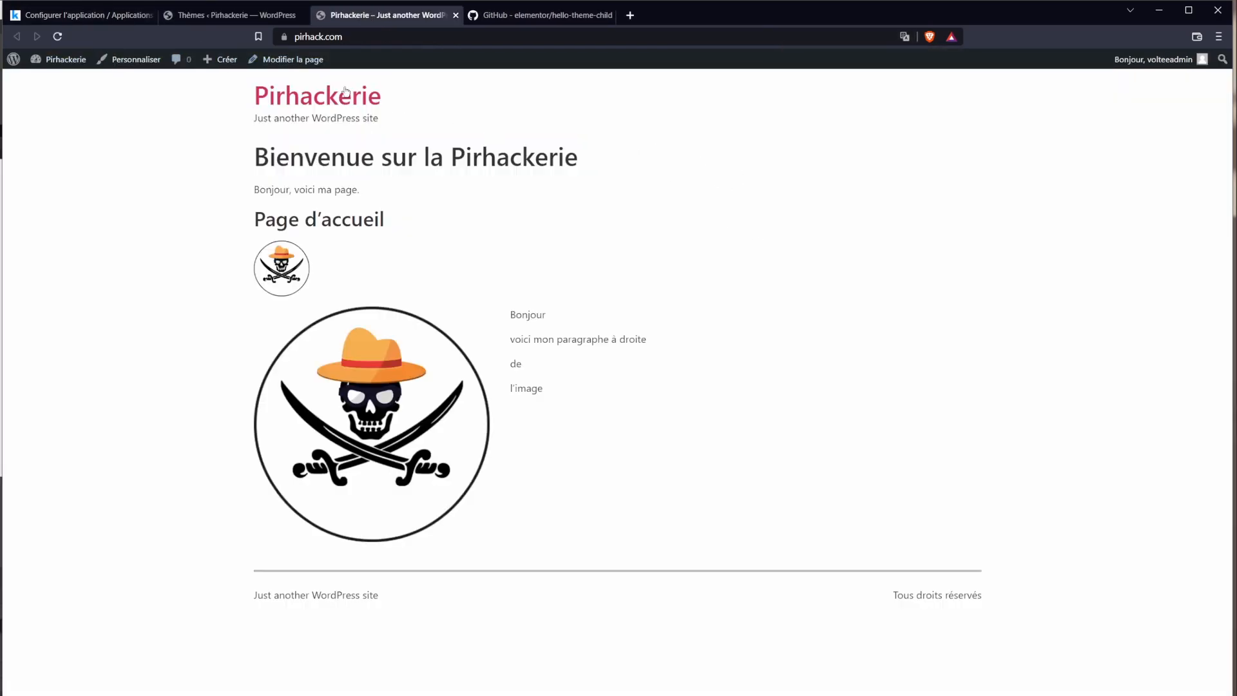
click(246, 19)
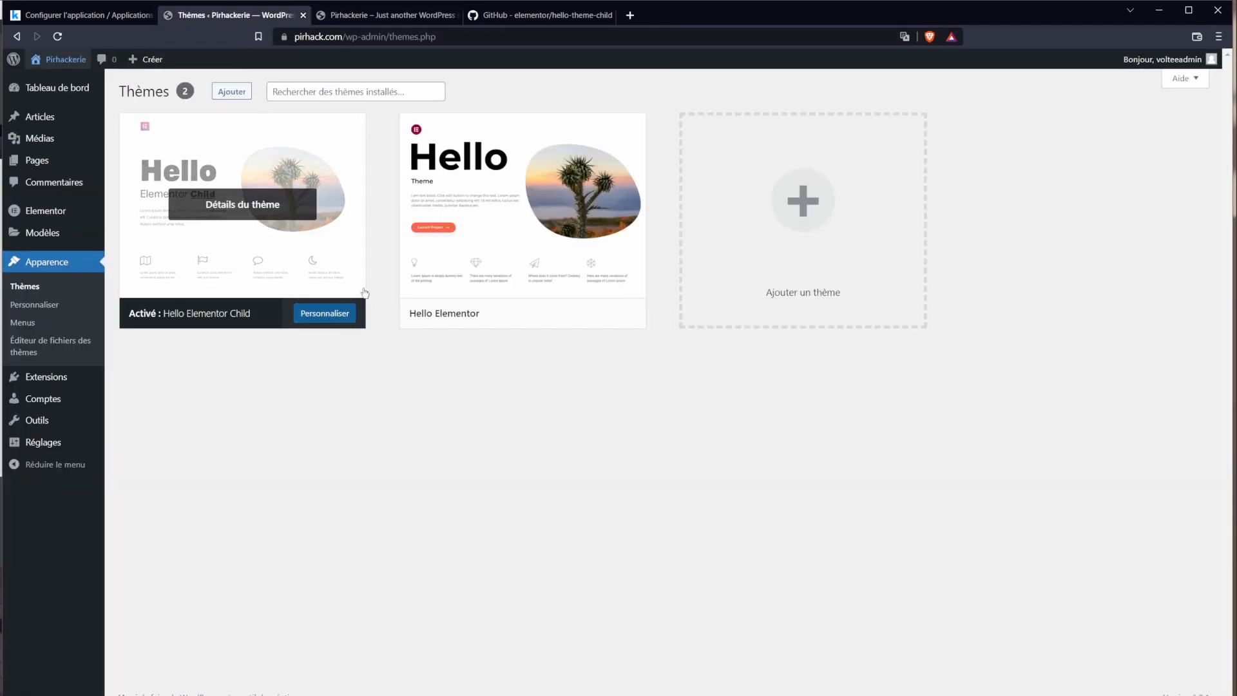
click(334, 327)
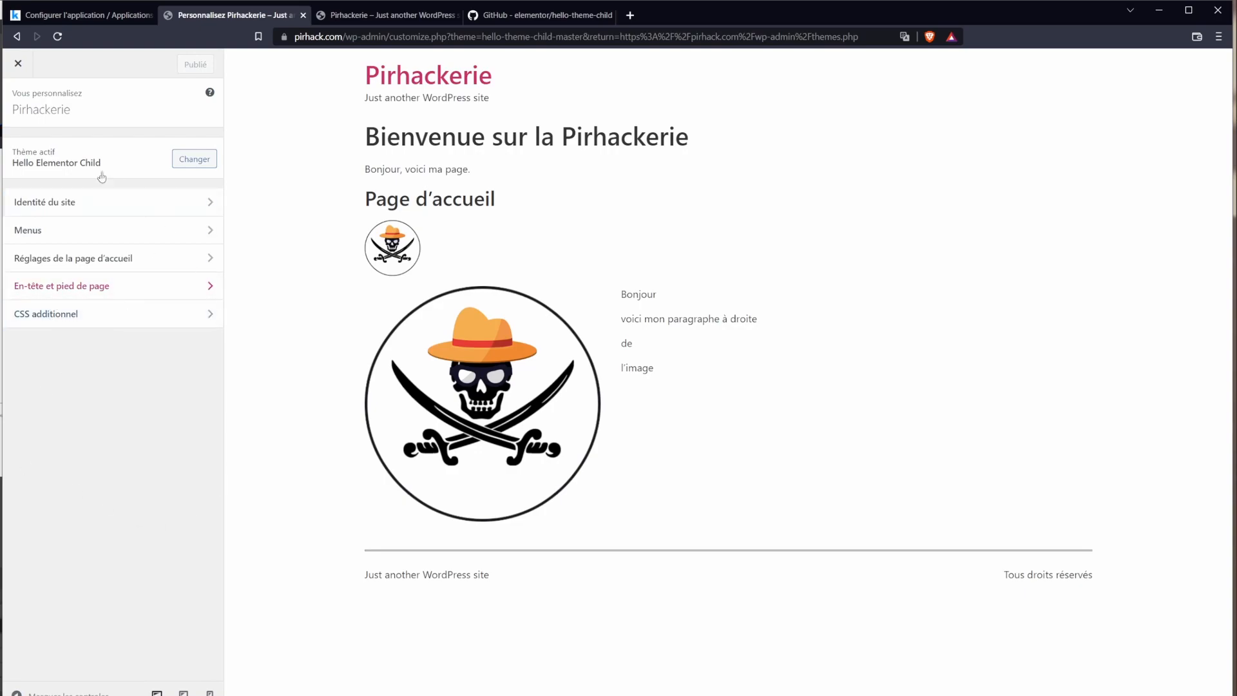
Step: Review the Pirhackerie title and tagline under Site Identity, leaving them unchanged, then view the live homepage
click(60, 213)
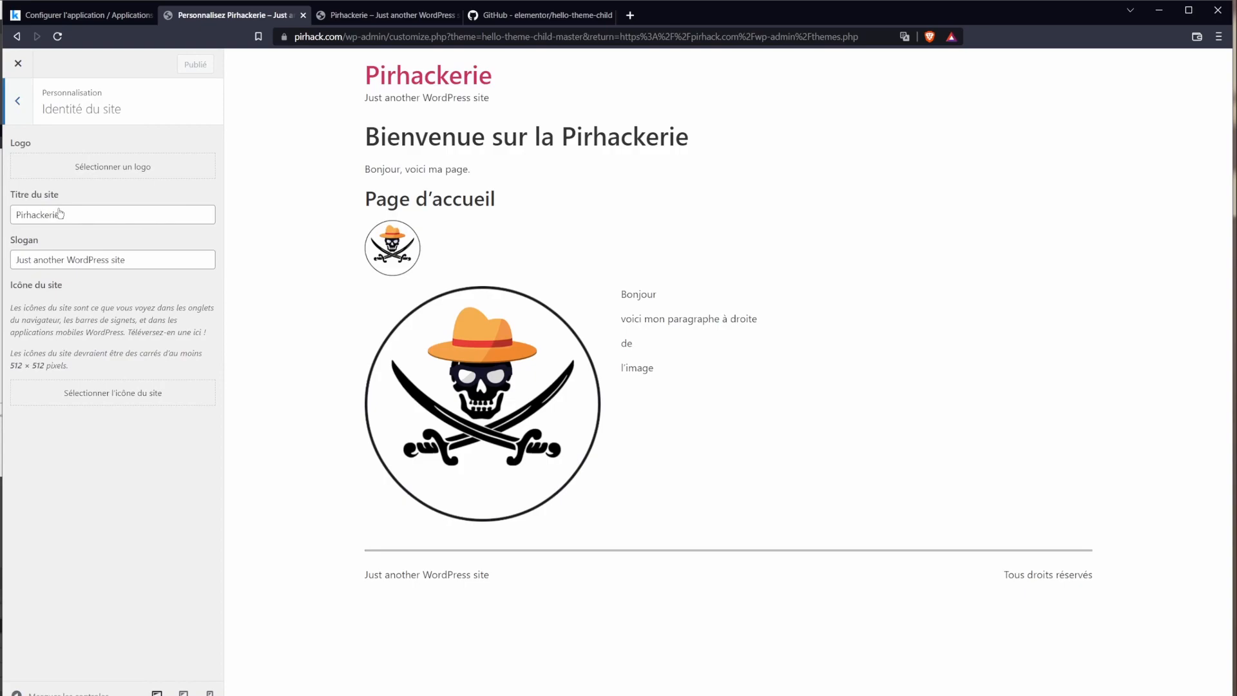
triple_click(39, 262)
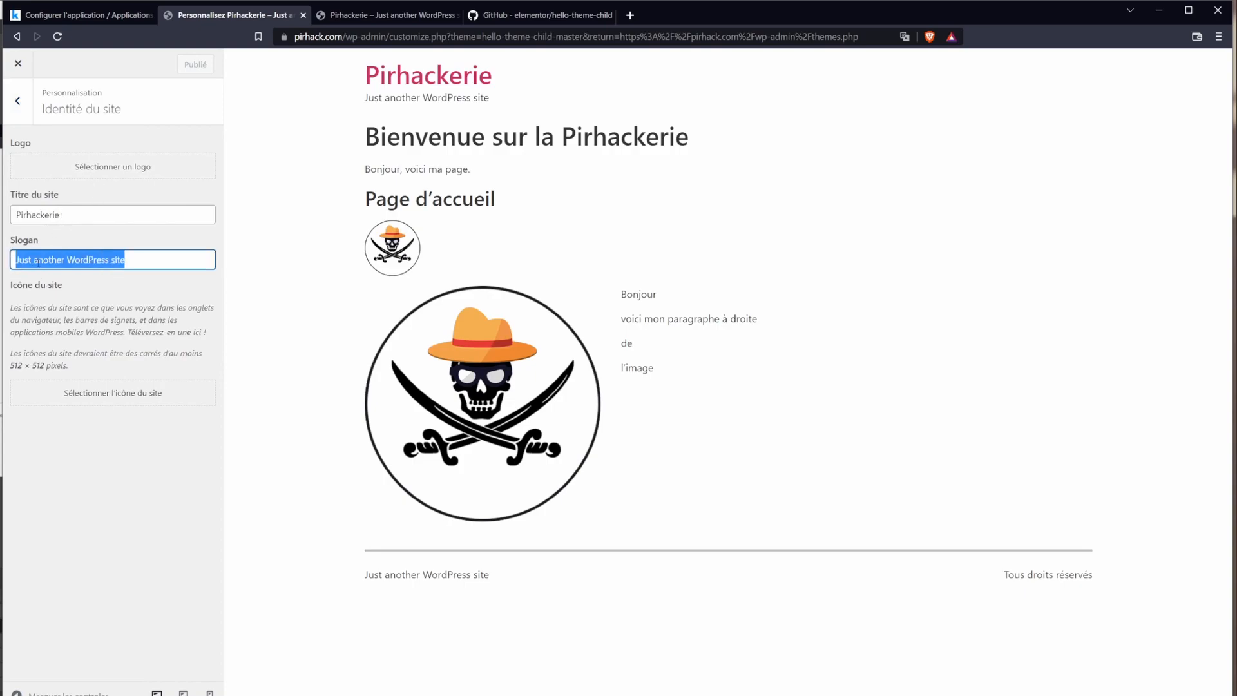
click(373, 16)
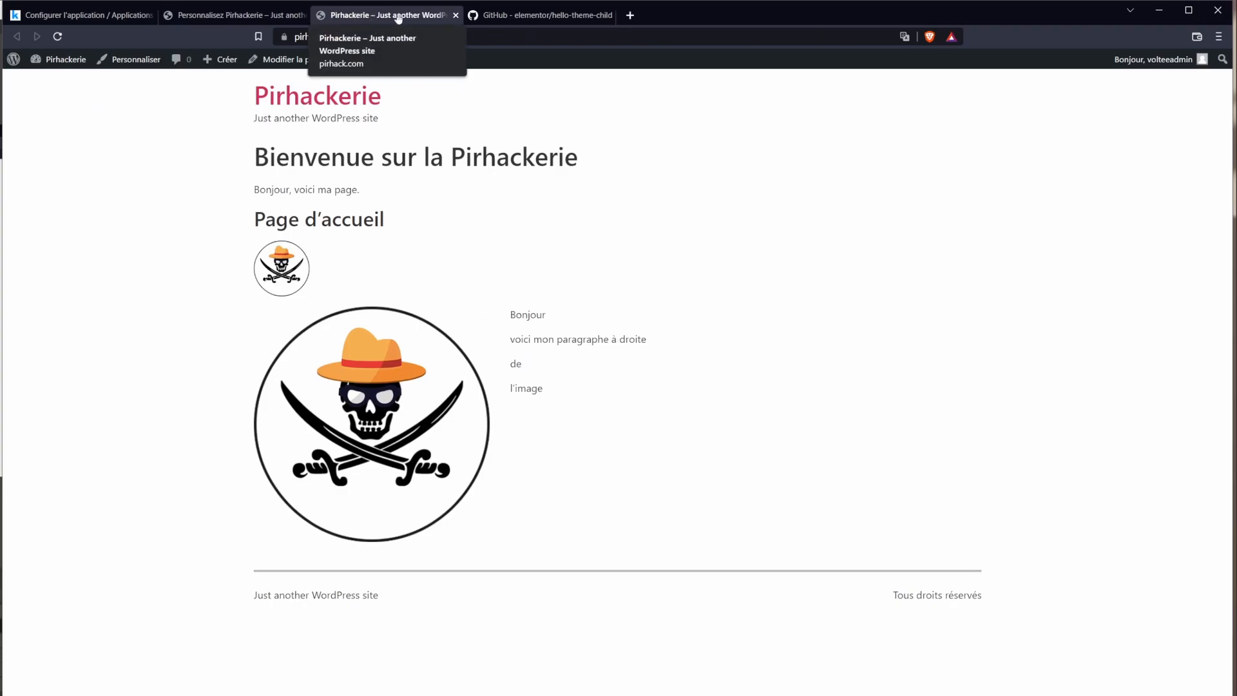
click(235, 15)
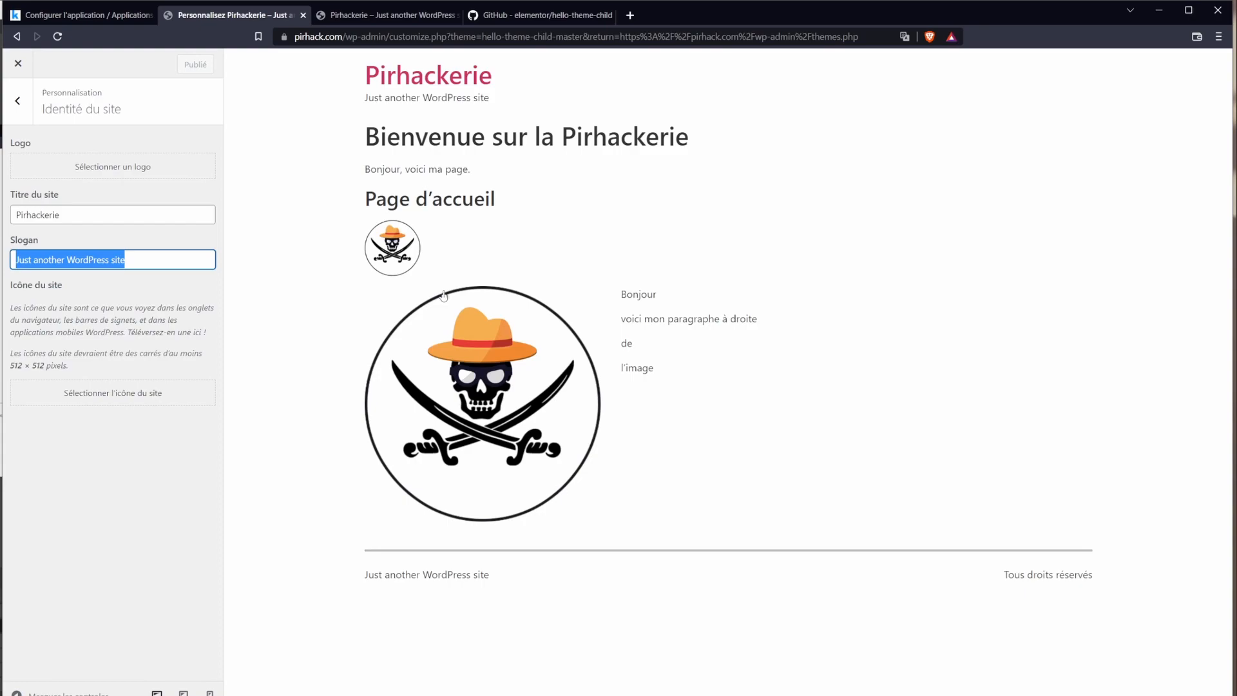
click(156, 138)
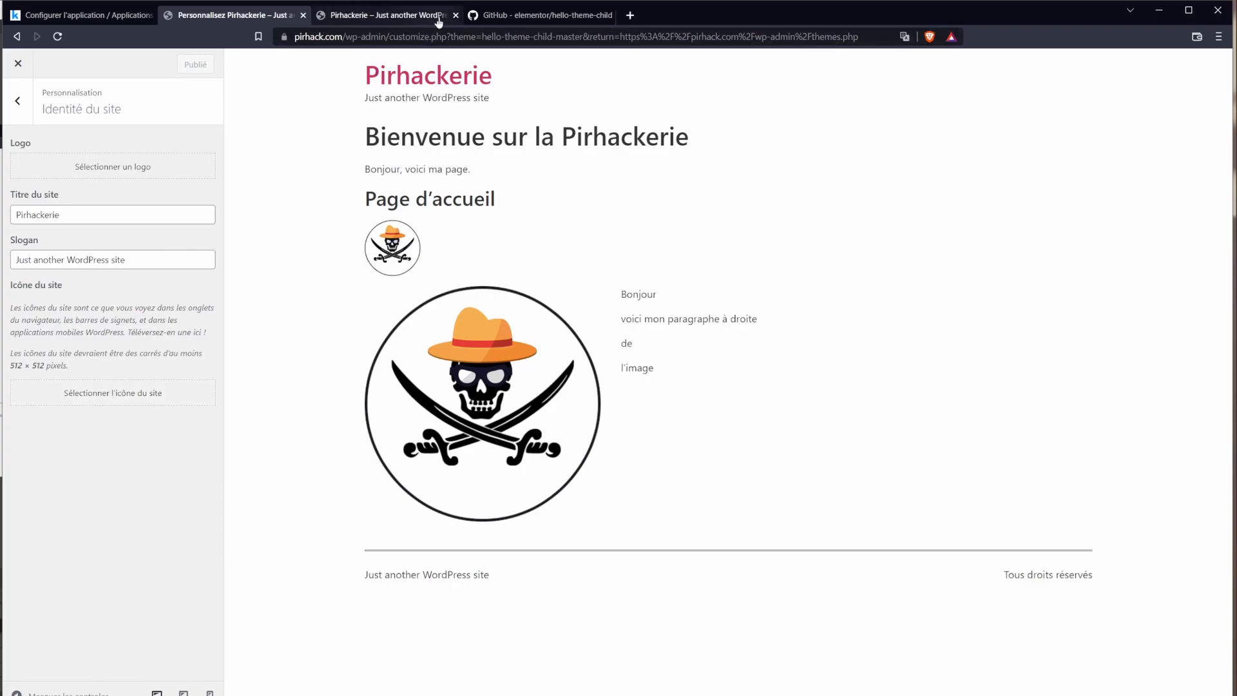
click(324, 20)
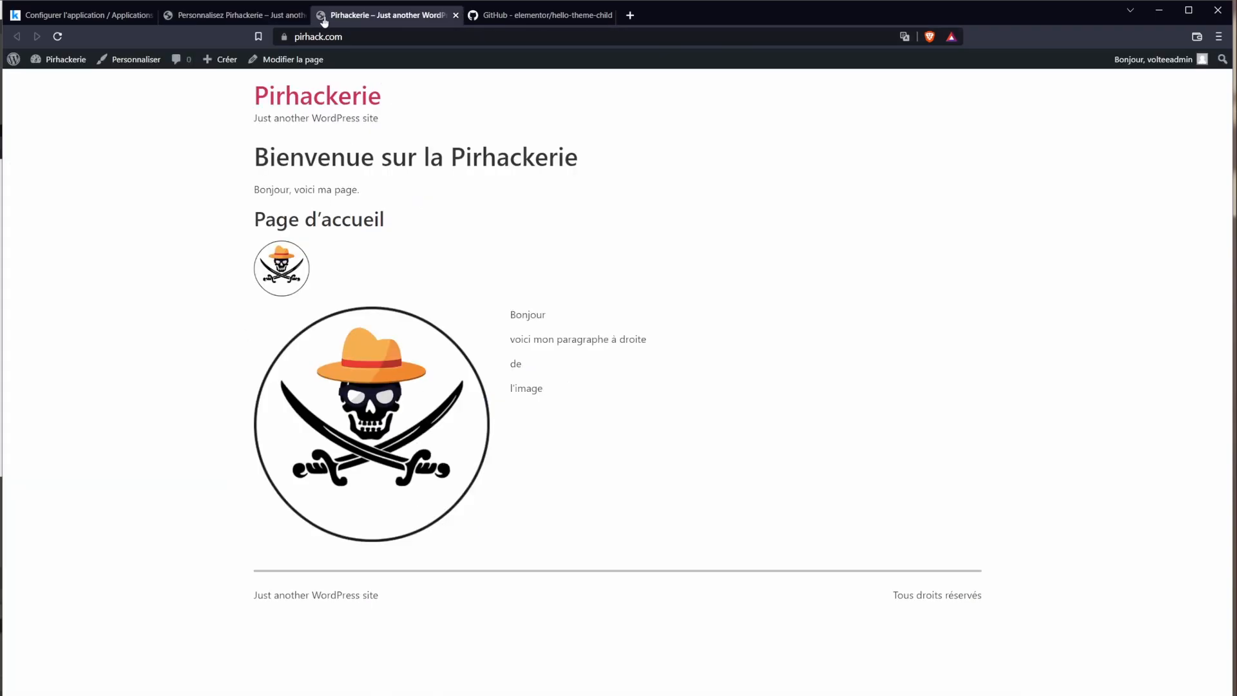
Step: Crop the pirate skull image as the site logo and publish the Customizer changes
click(232, 16)
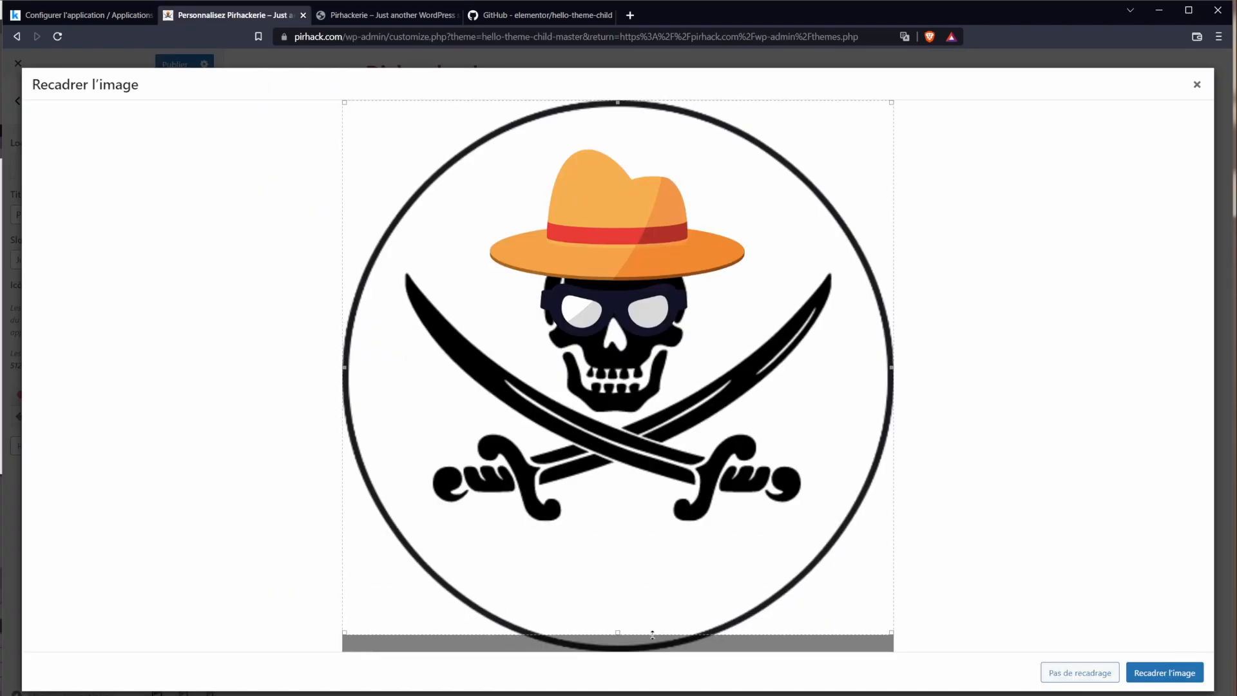
click(1154, 672)
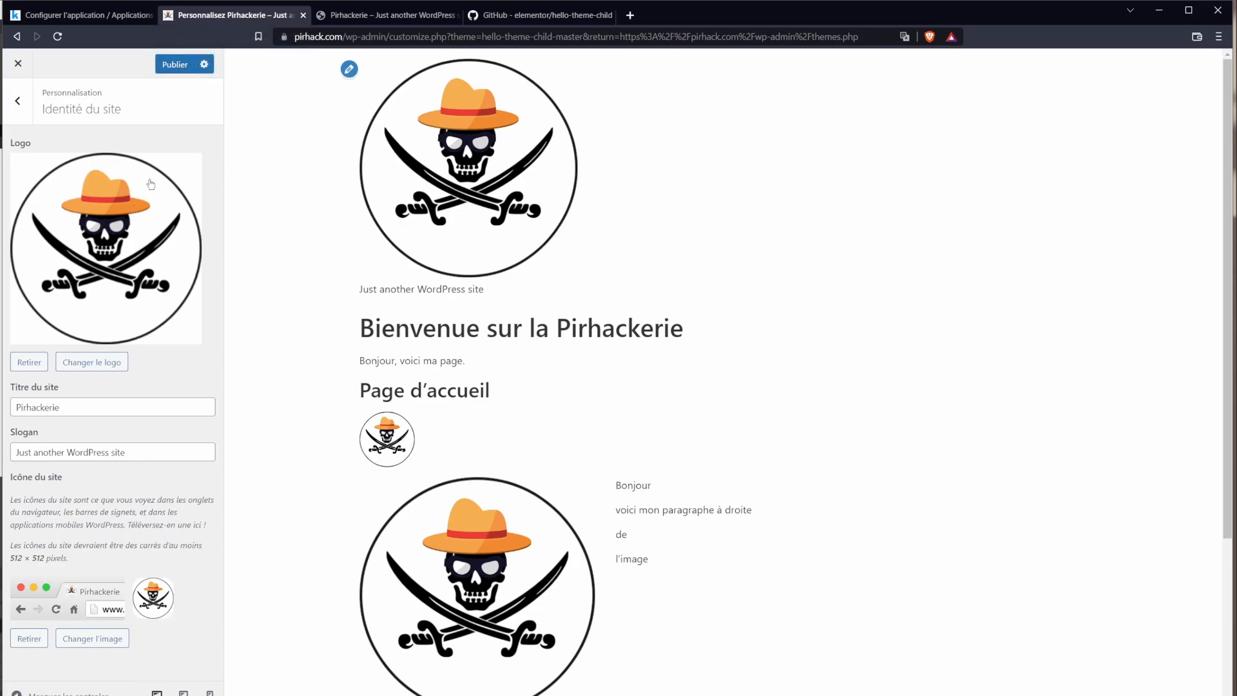
click(168, 65)
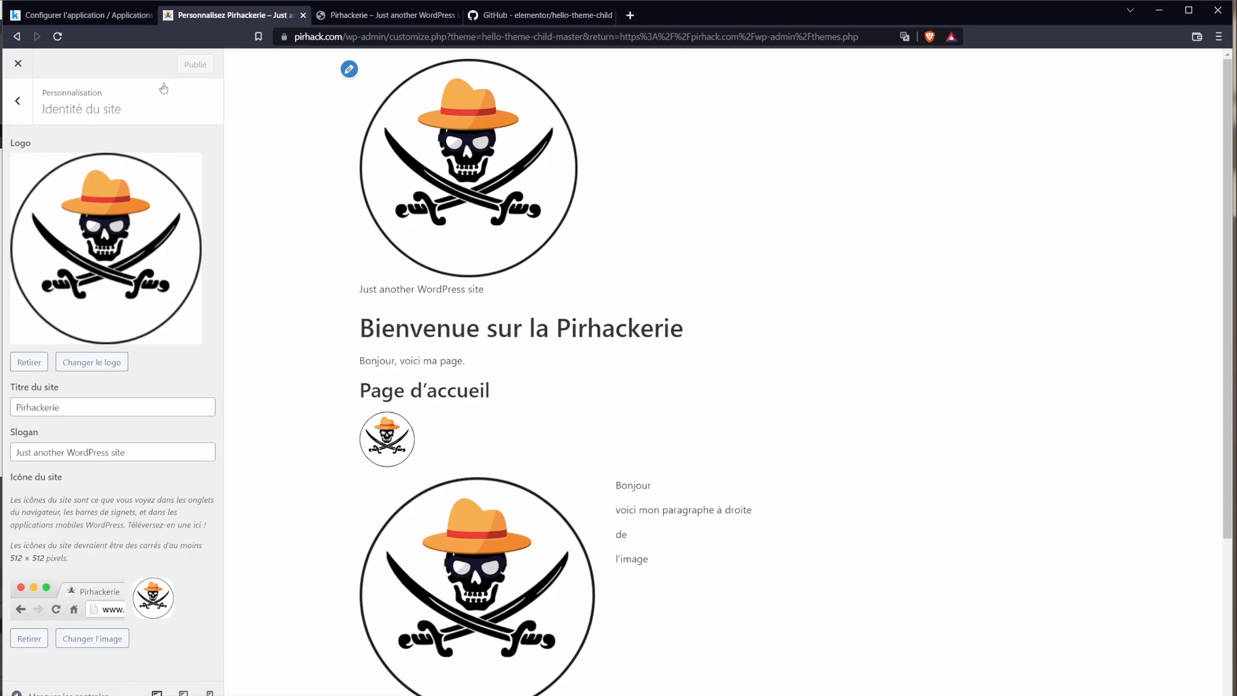
click(17, 100)
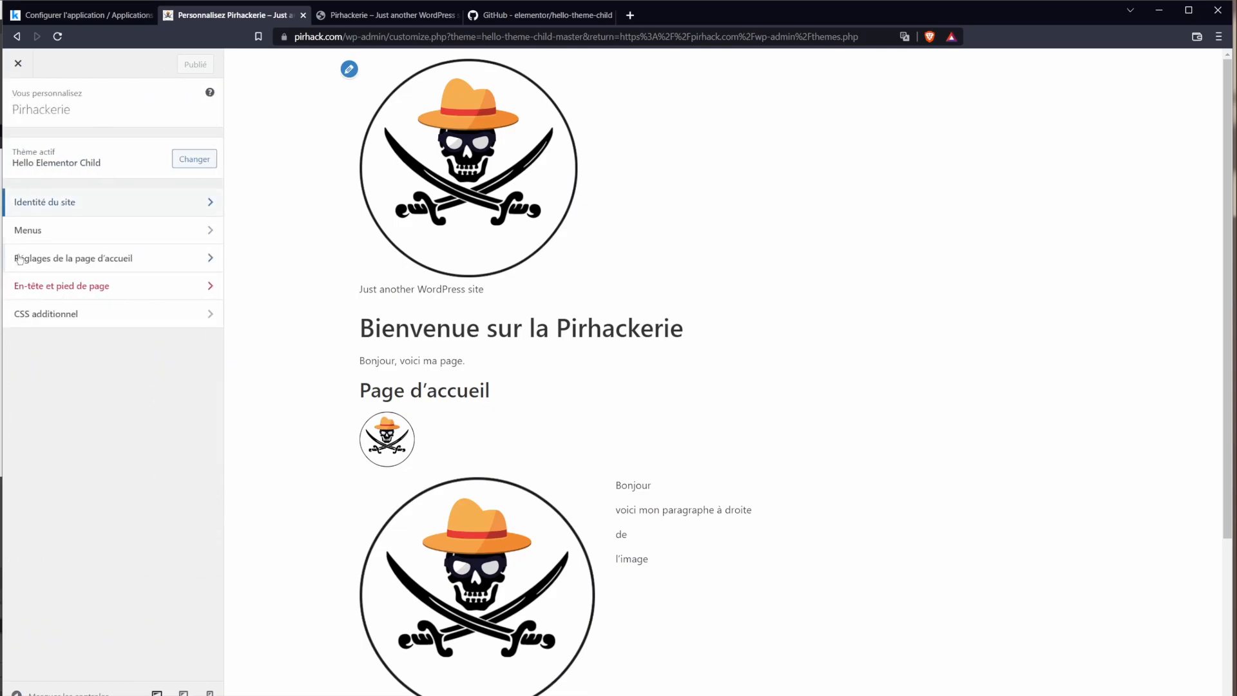
click(29, 232)
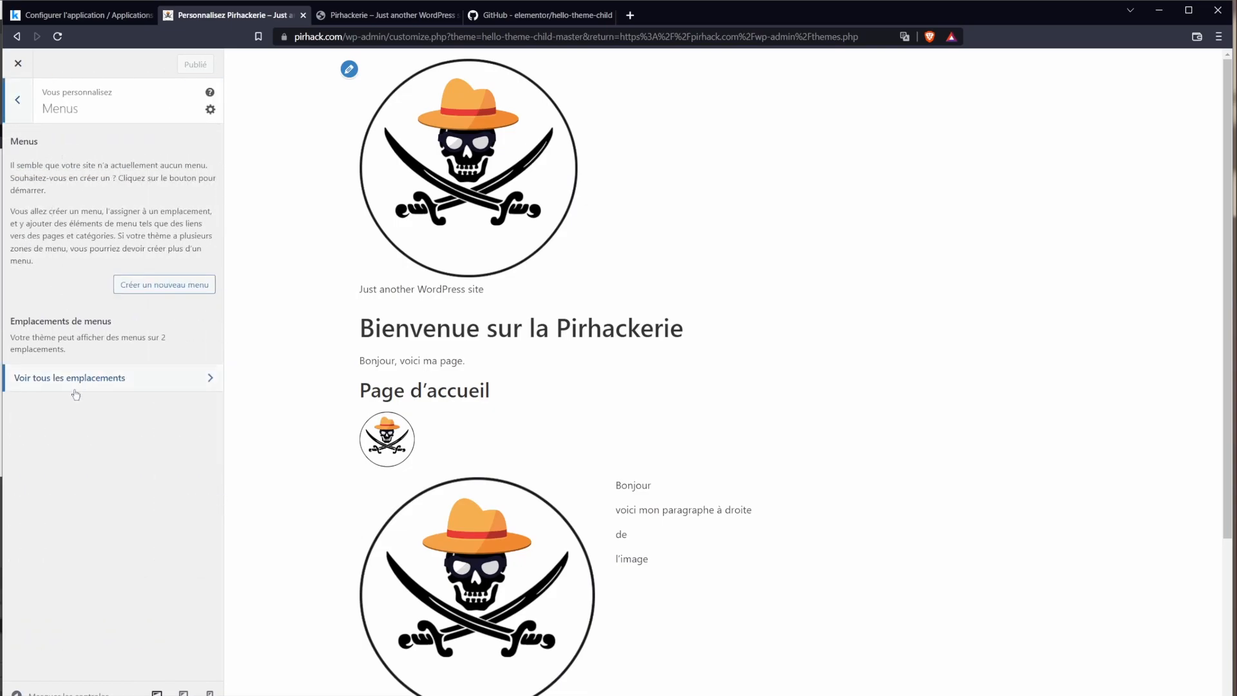
click(16, 103)
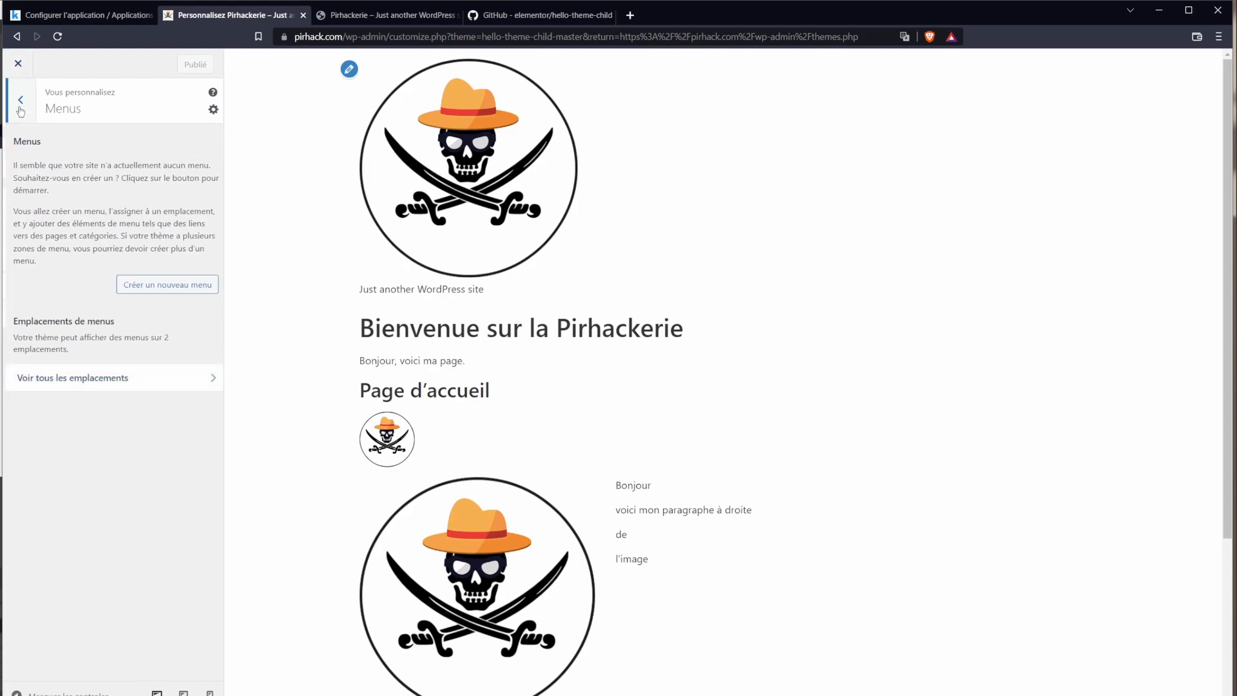
click(76, 258)
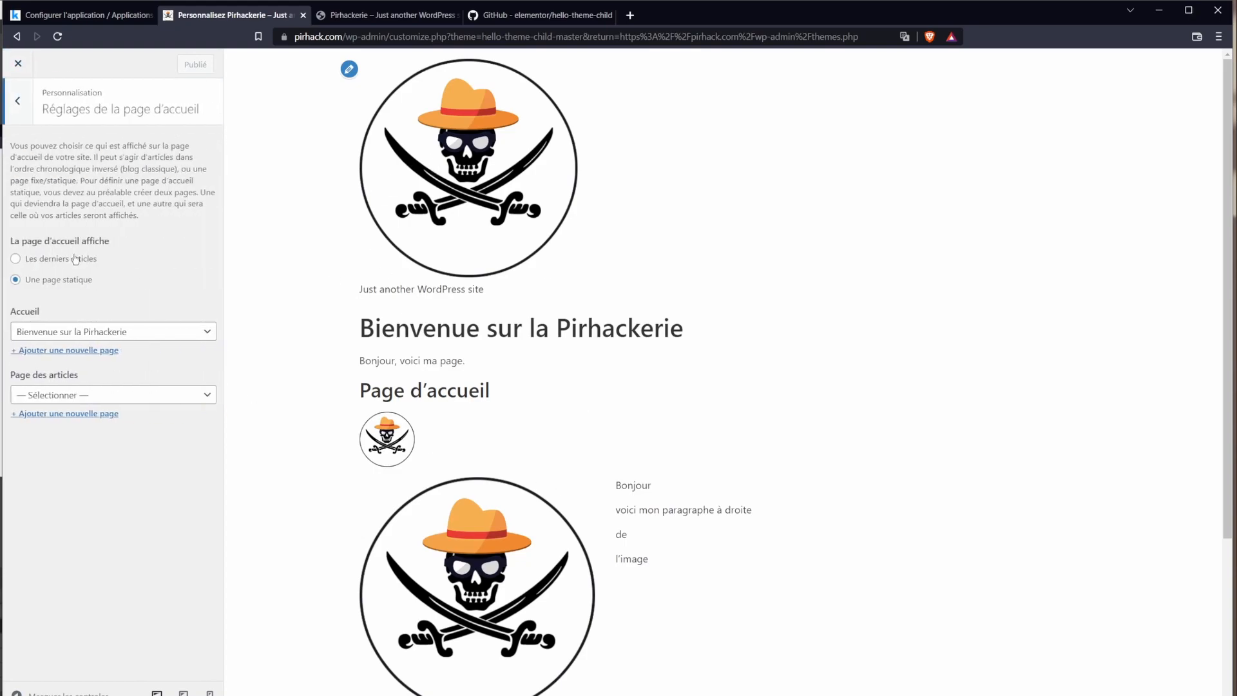
click(19, 108)
click(65, 287)
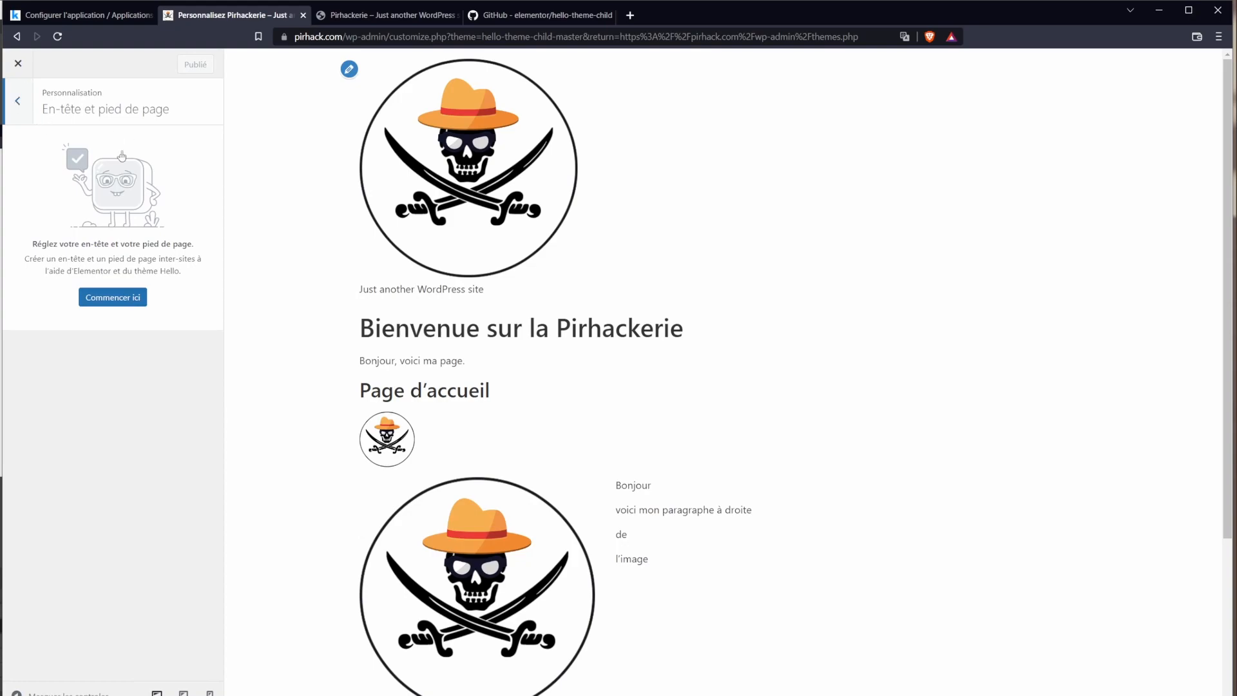
click(106, 299)
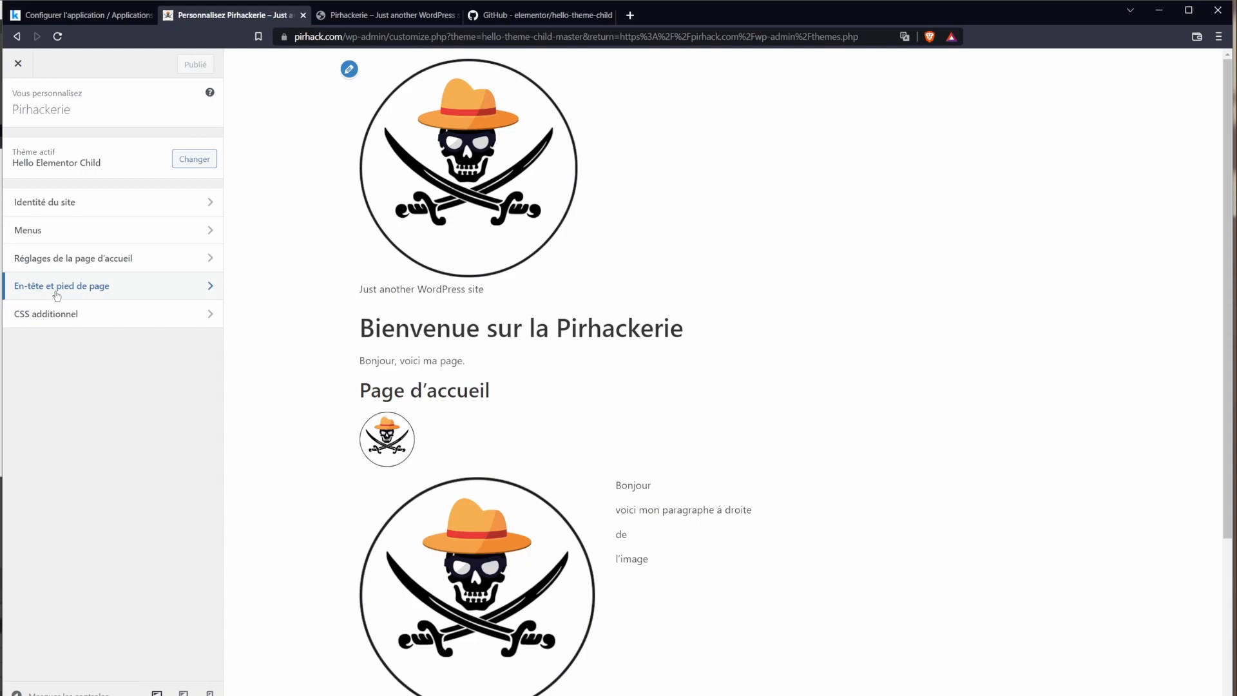
click(69, 315)
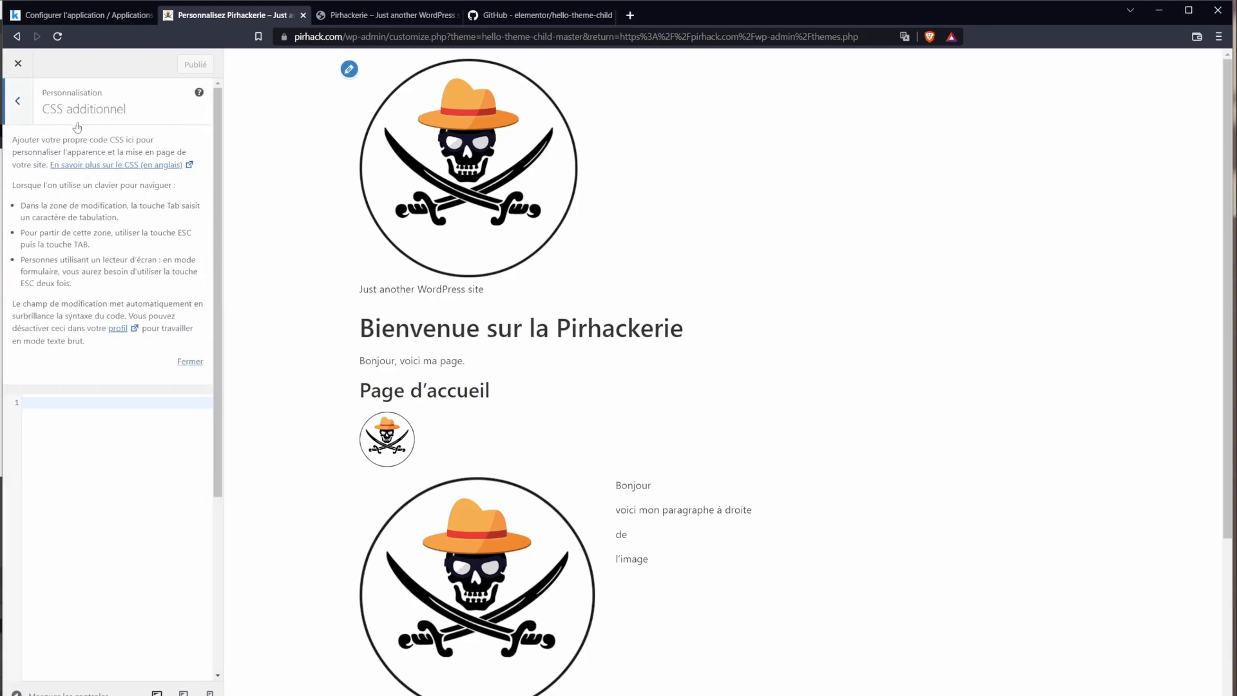
drag(13, 140, 85, 347)
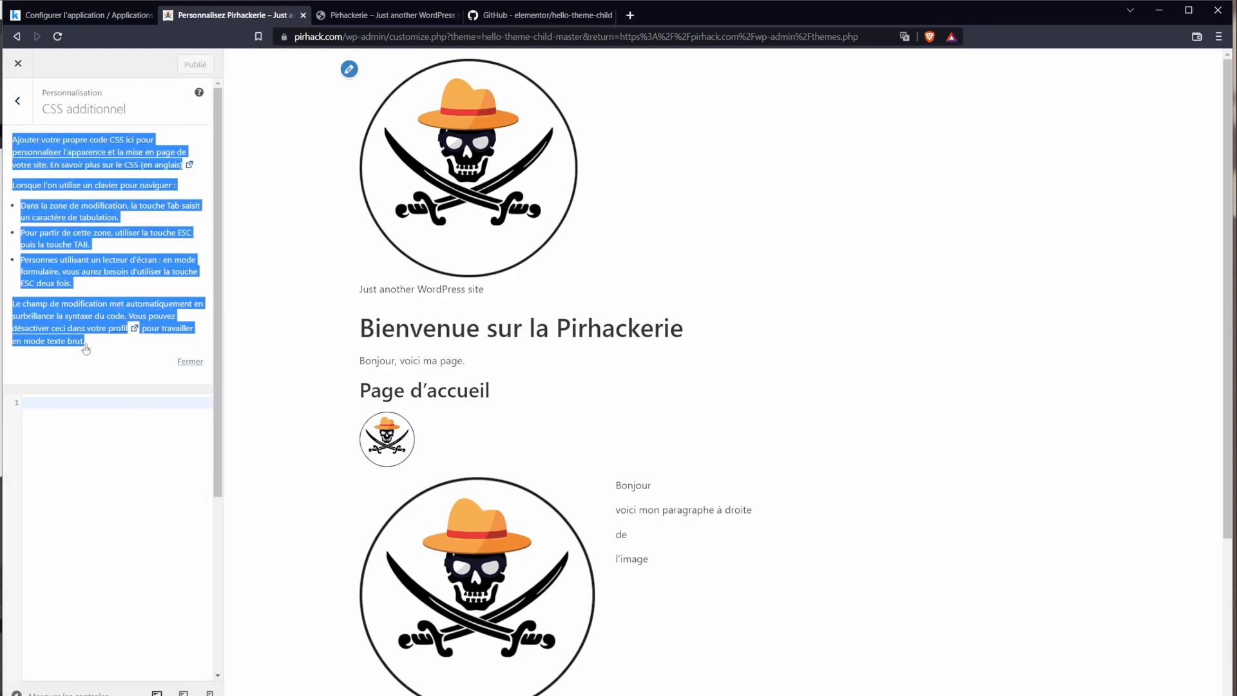
click(17, 101)
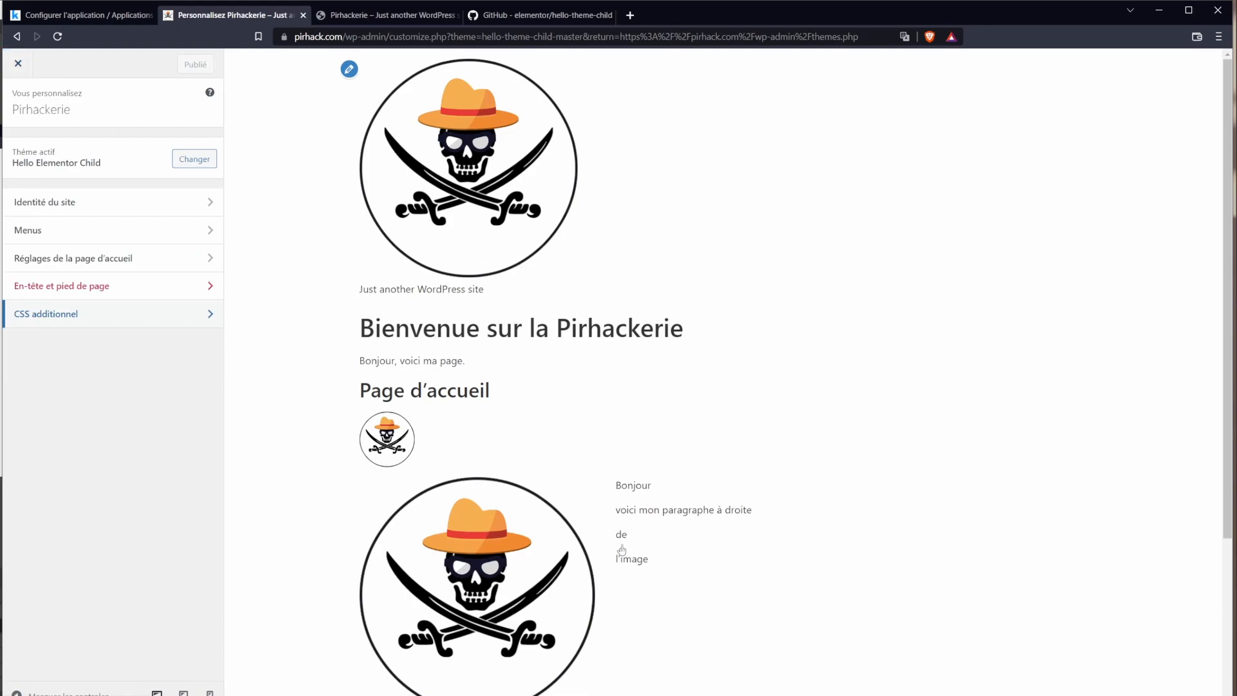
Step: Close the Customizer and open the Bienvenue sur la Pirhackerie page in Elementor from All Pages
click(17, 64)
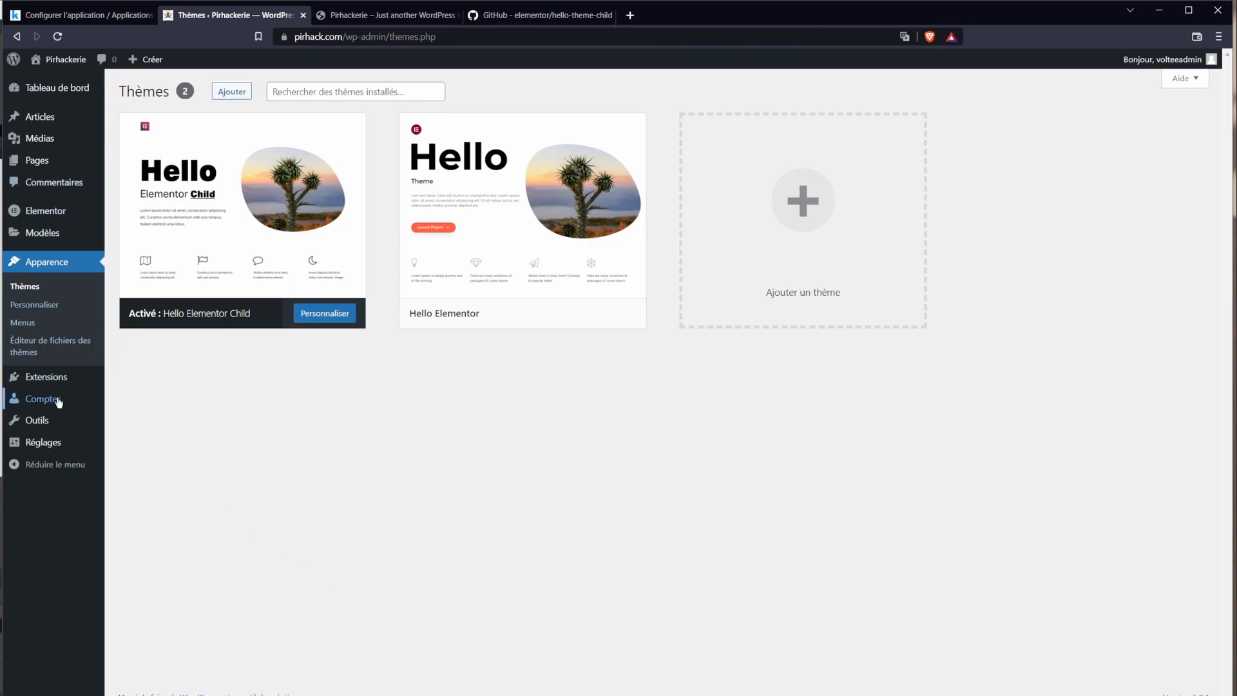
mouse_move(52, 379)
mouse_move(51, 164)
click(144, 169)
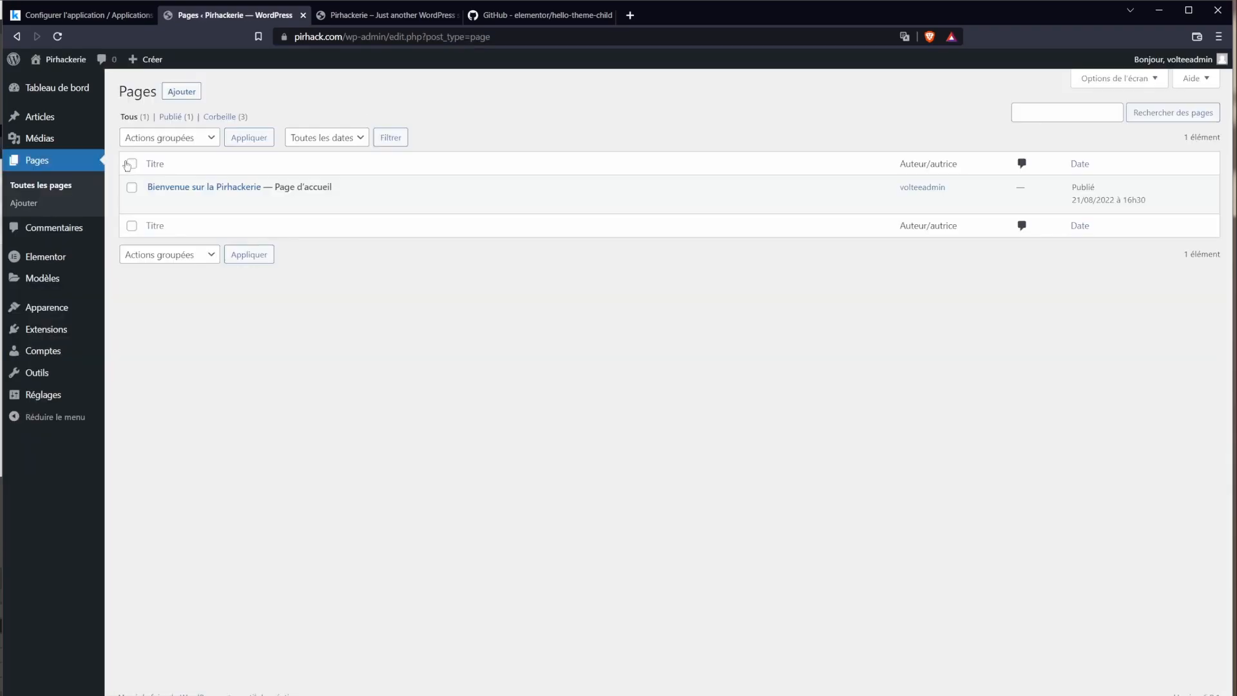
click(205, 192)
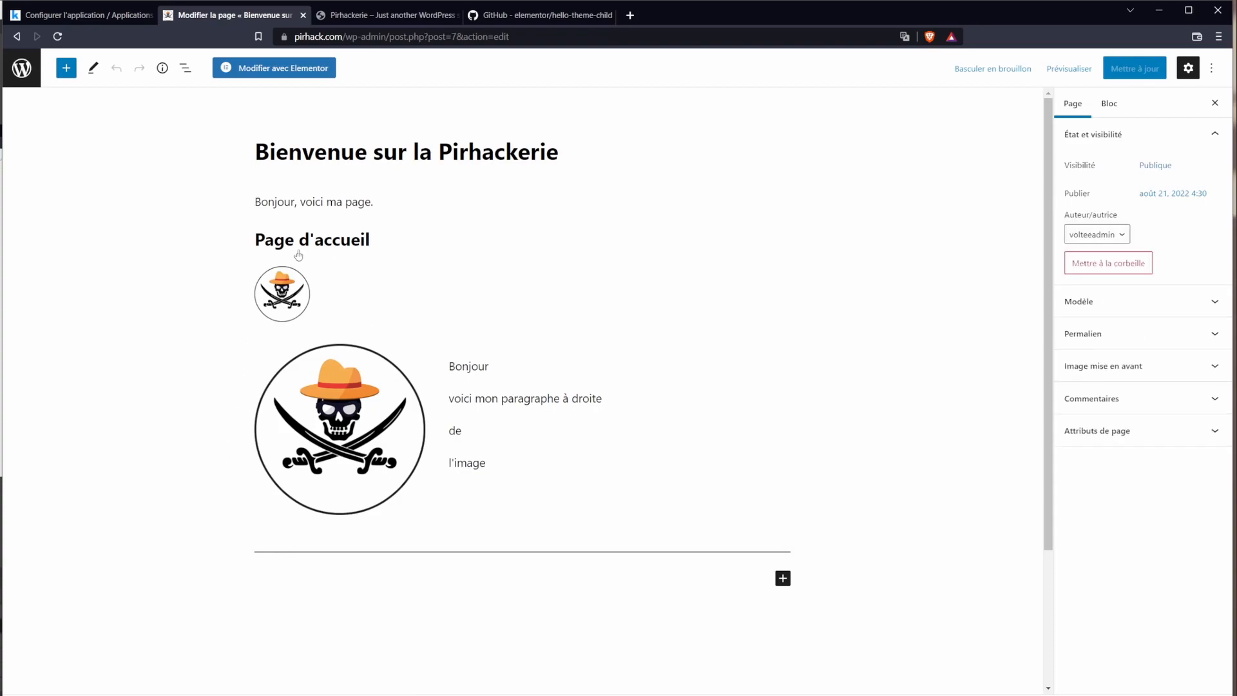
right_click(297, 96)
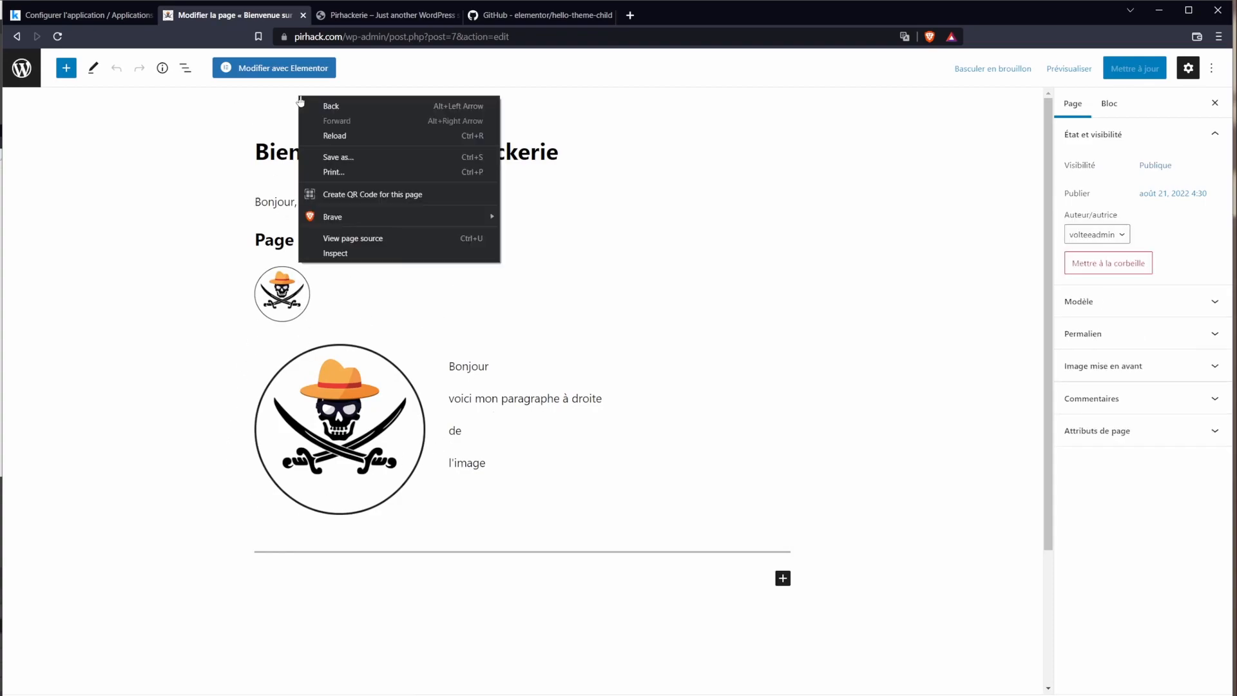
click(235, 103)
click(254, 73)
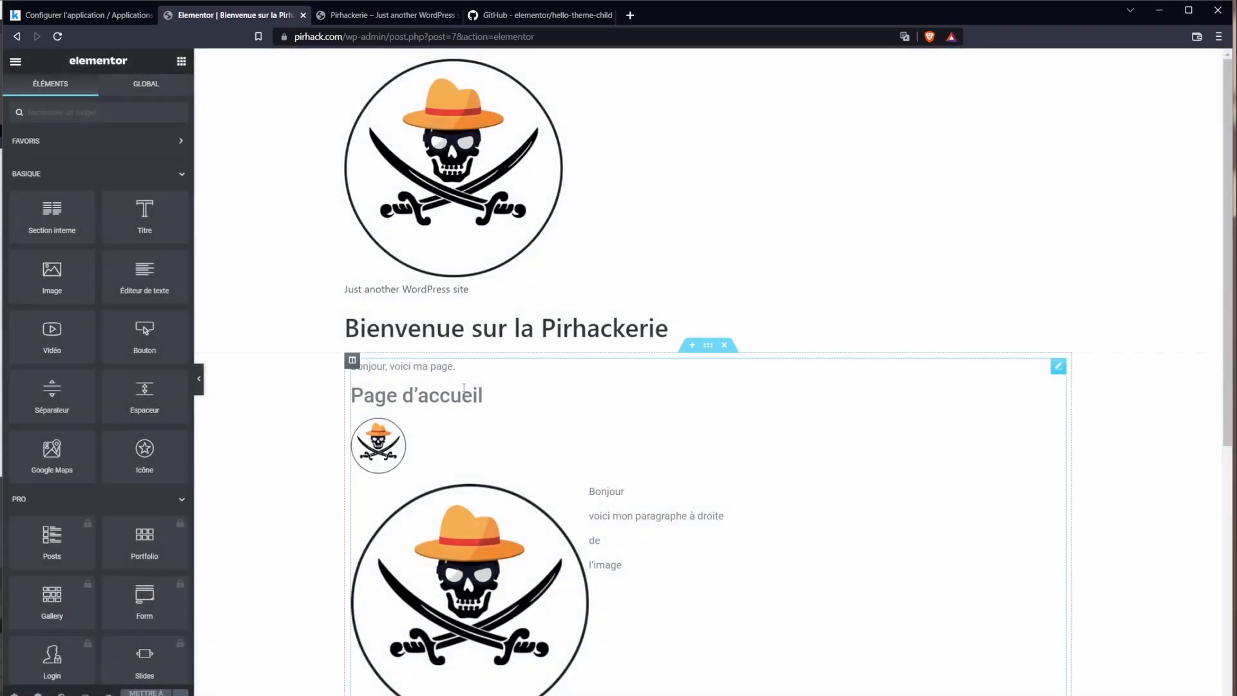
Step: Delete the old homepage text block, leaving an empty 'Glissez un widget ici' area
click(439, 405)
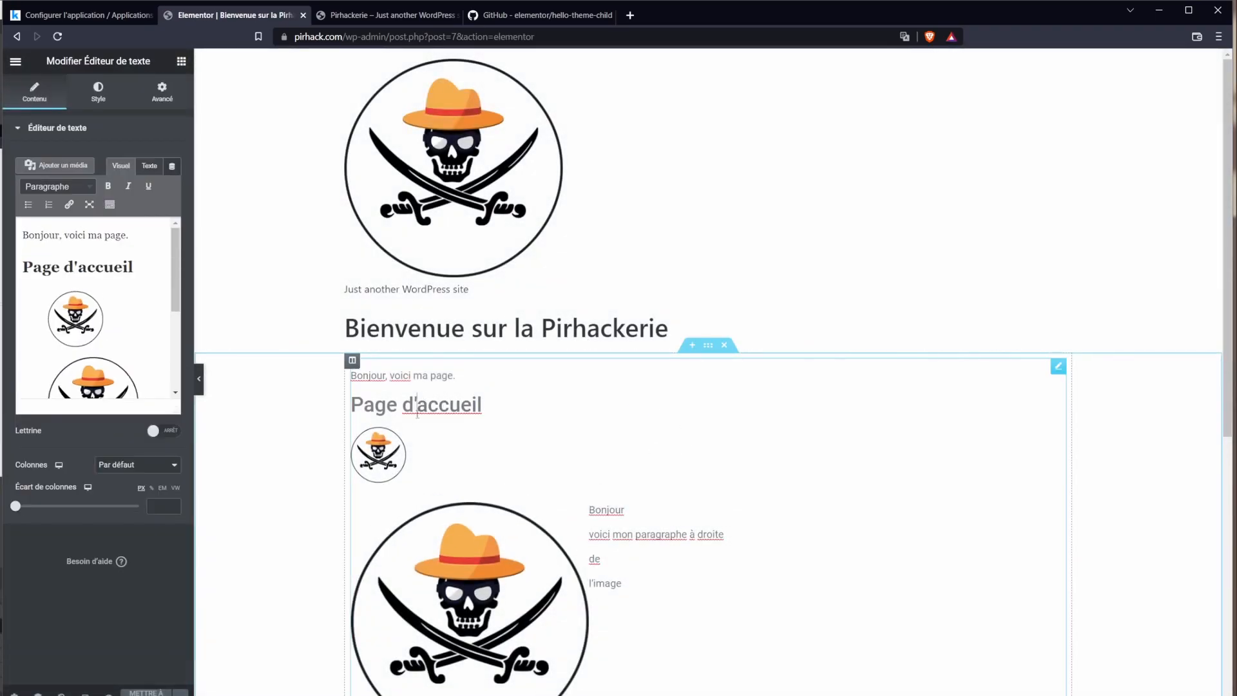
scroll(647, 544, down, 3)
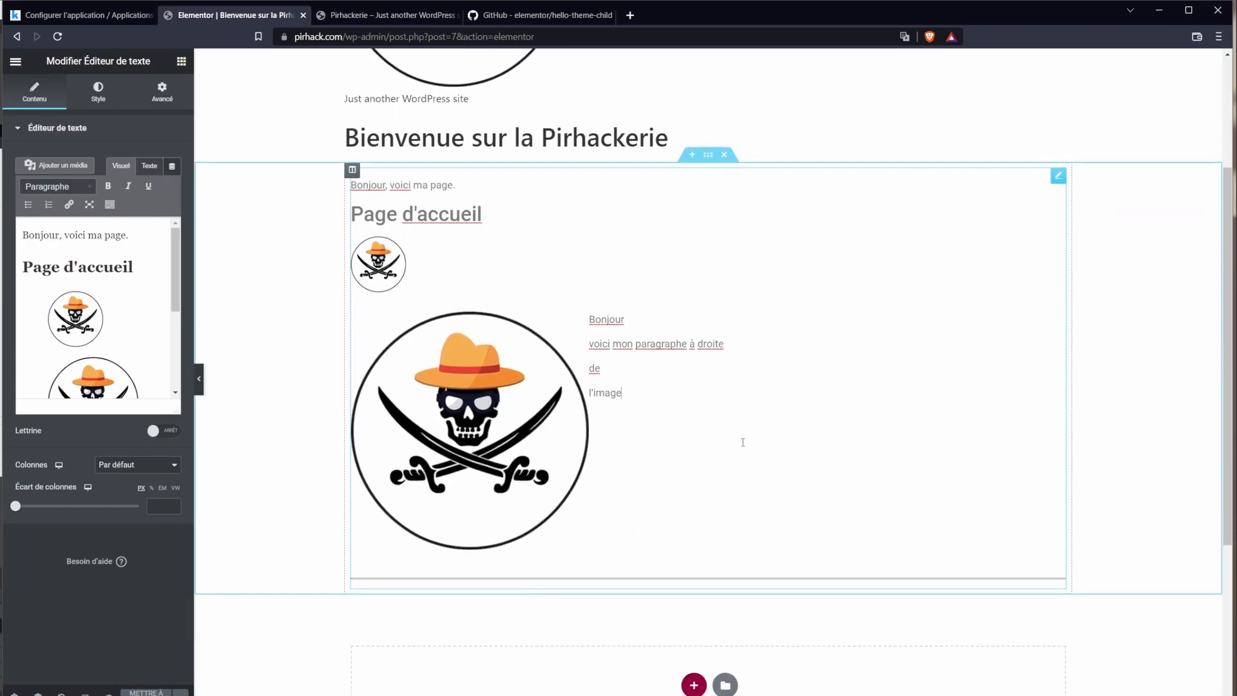
scroll(413, 353, up, 2)
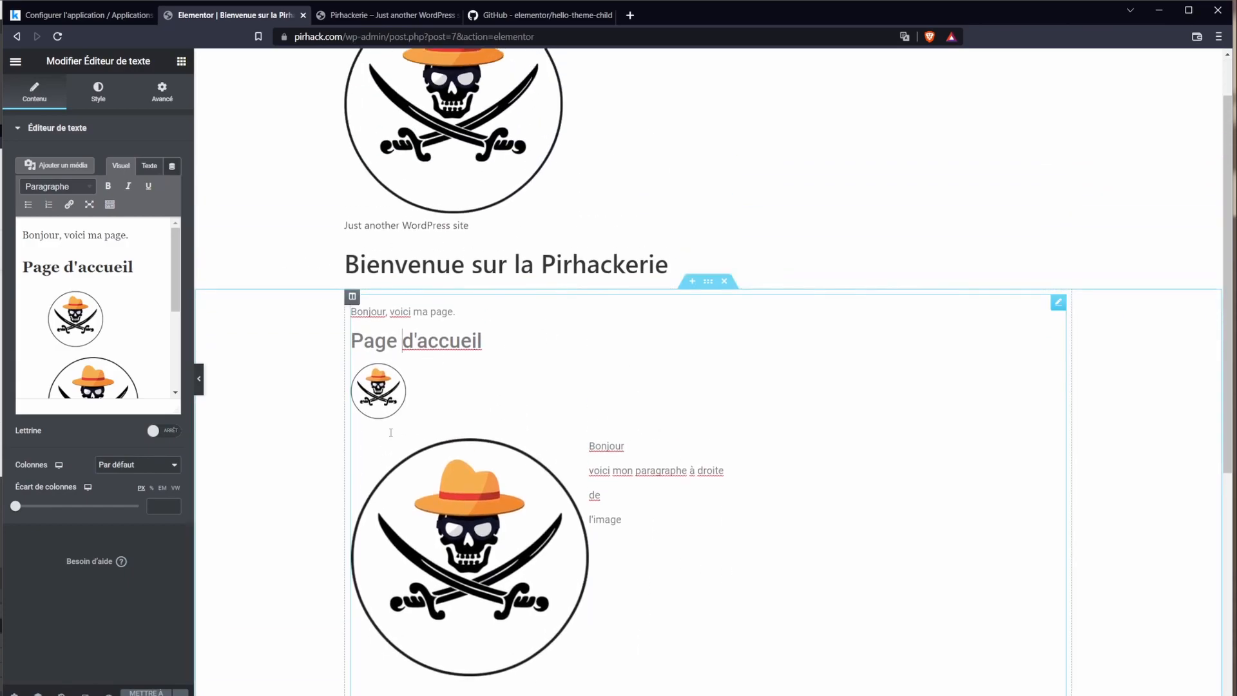
click(310, 347)
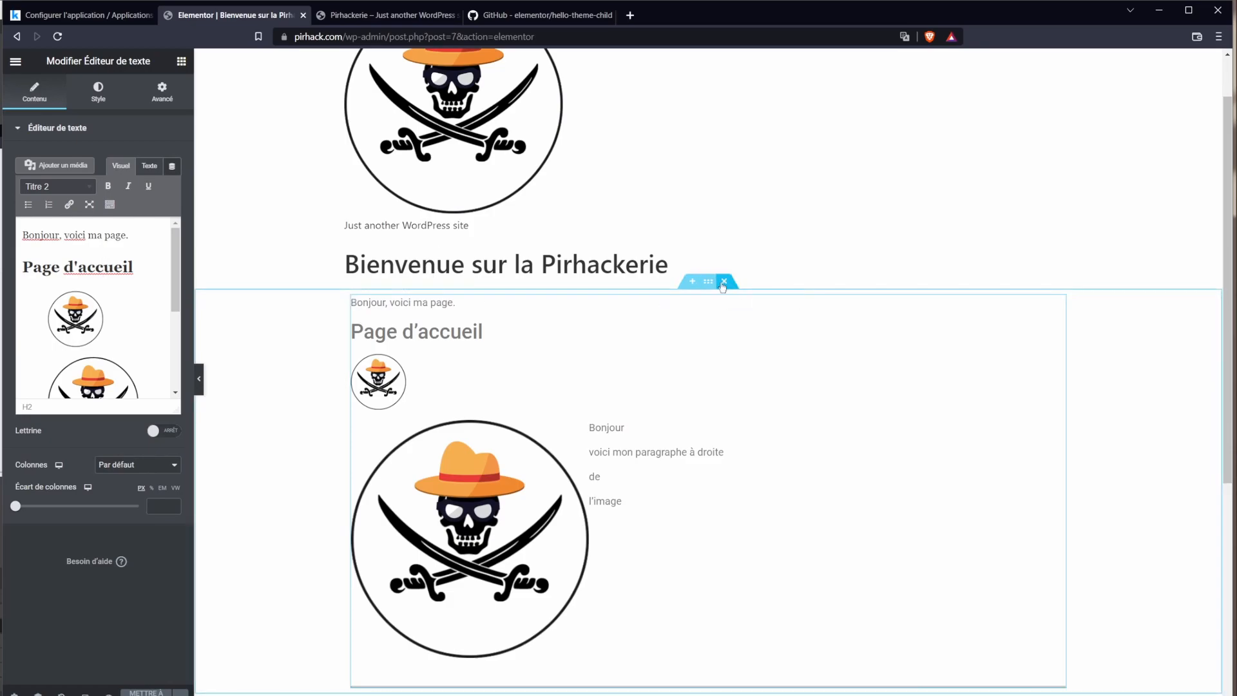
click(724, 281)
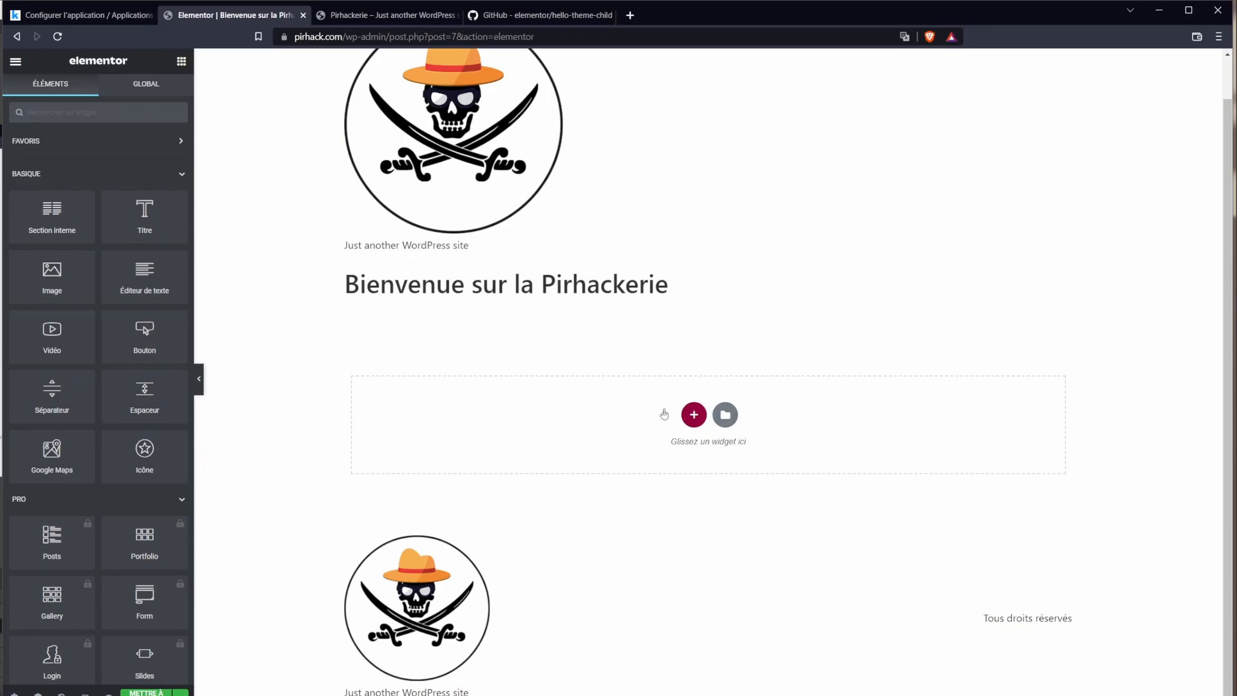
Step: Review the skull logo header, heading and tagline above the empty section
scroll(282, 121, up, 1)
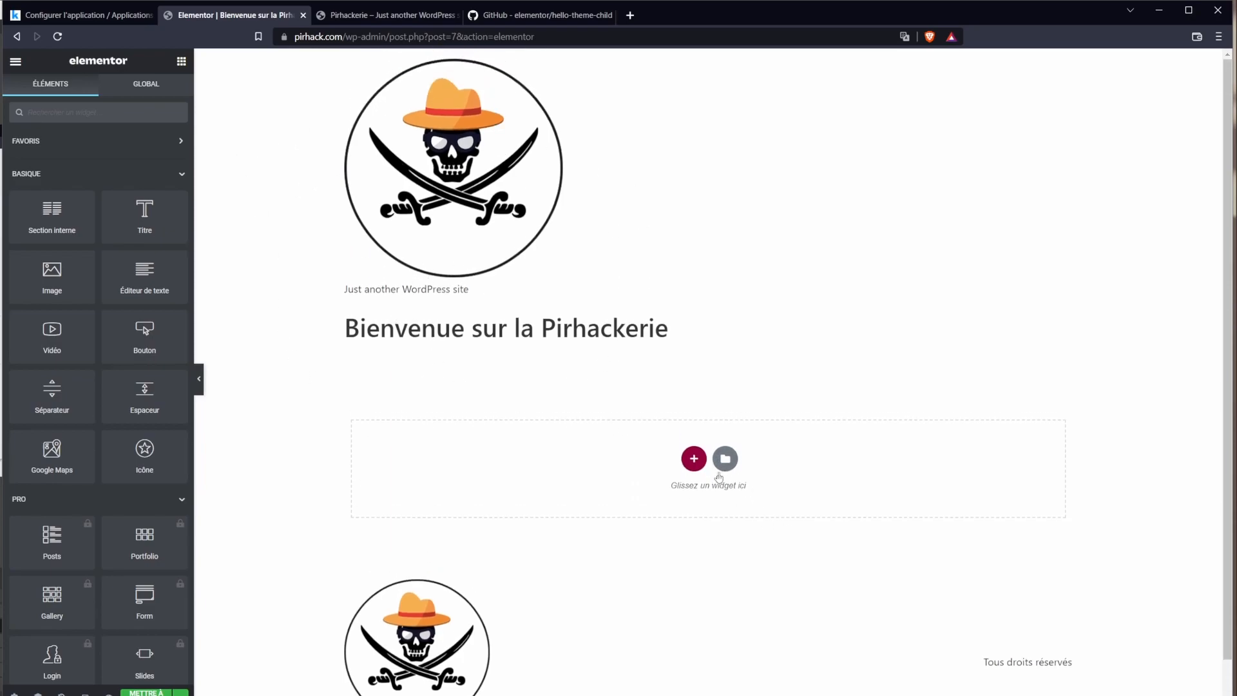
drag(624, 332, 430, 166)
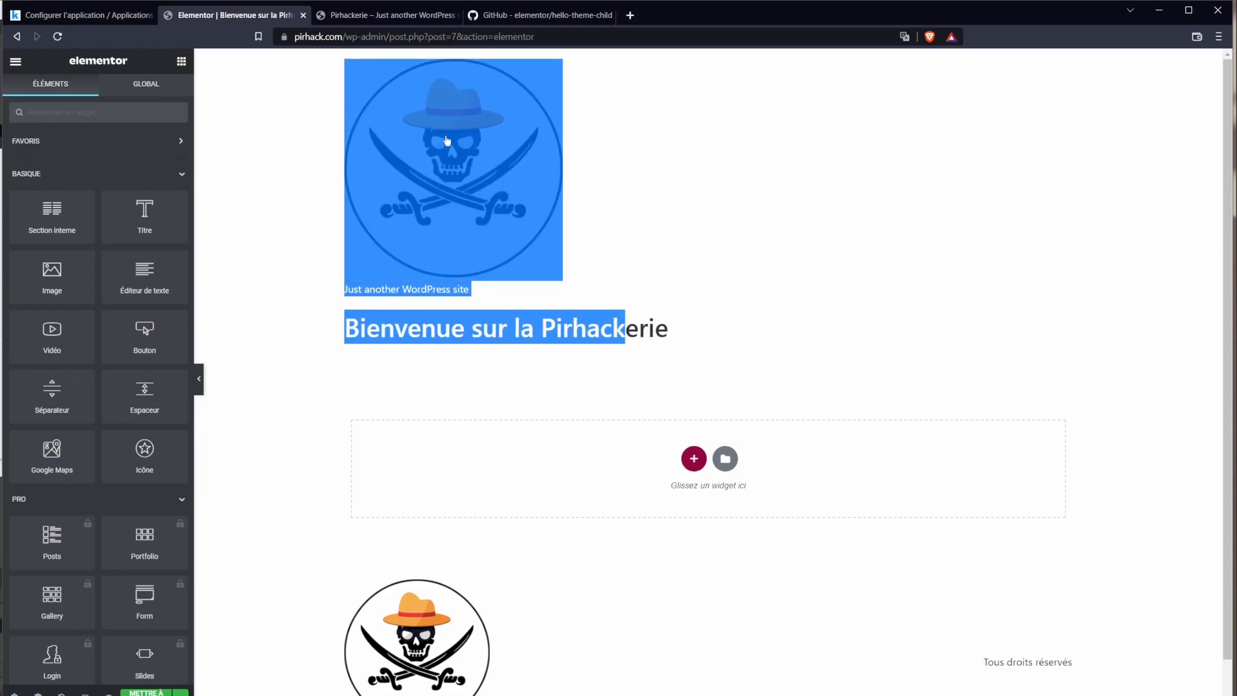
click(490, 161)
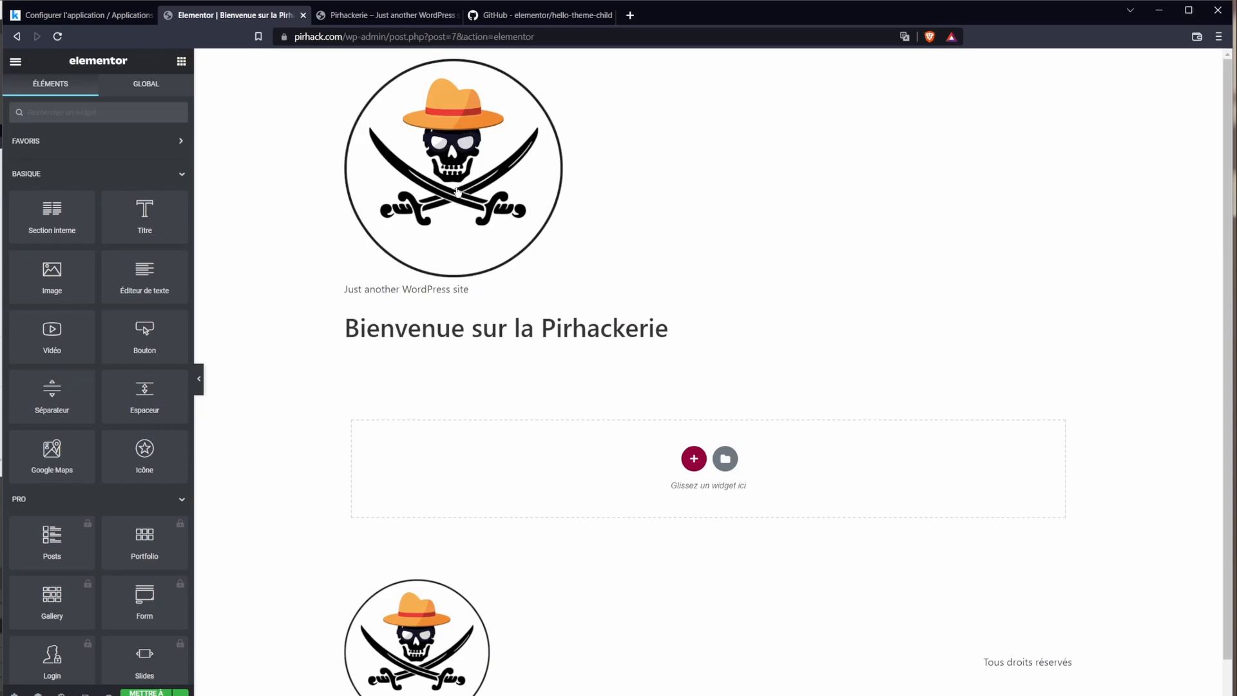
scroll(375, 445, down, 1)
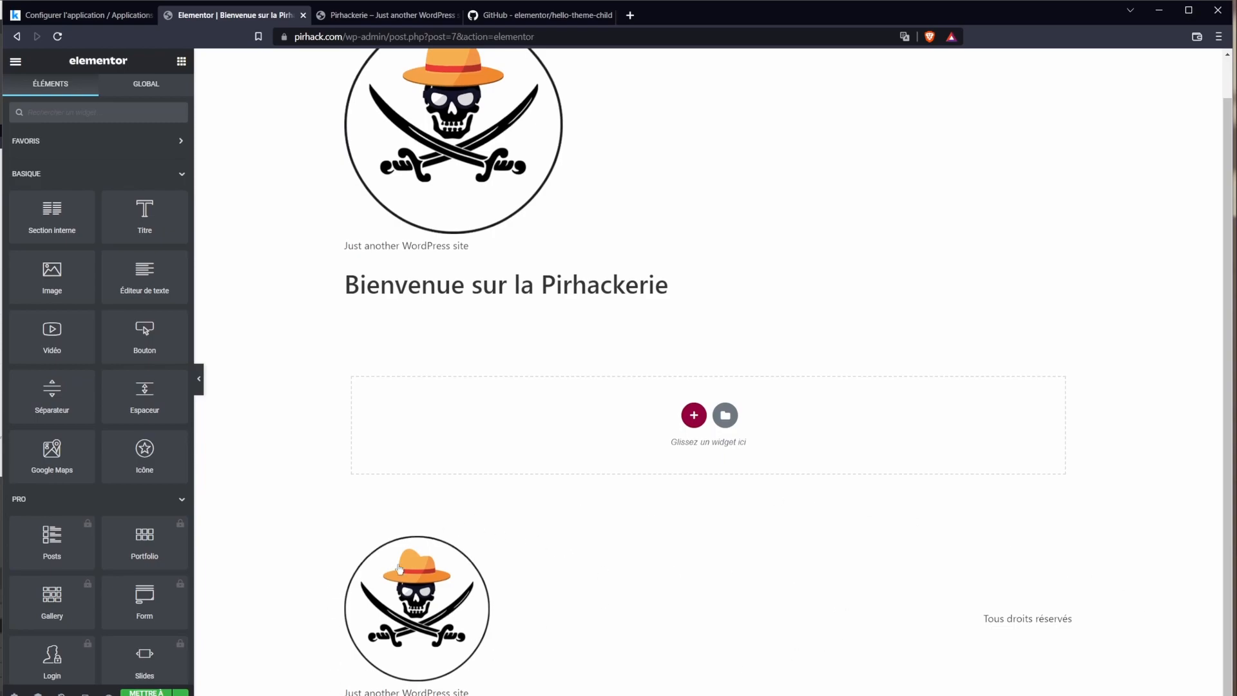
scroll(668, 257, up, 1)
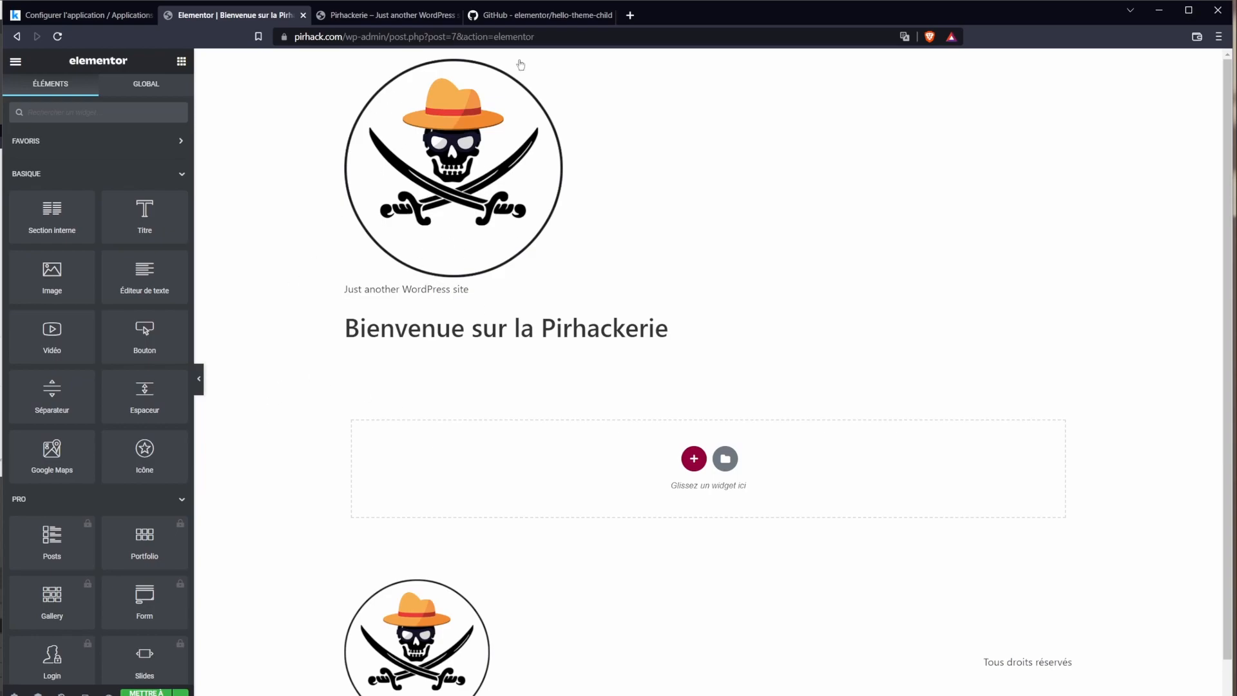
scroll(575, 674, down, 1)
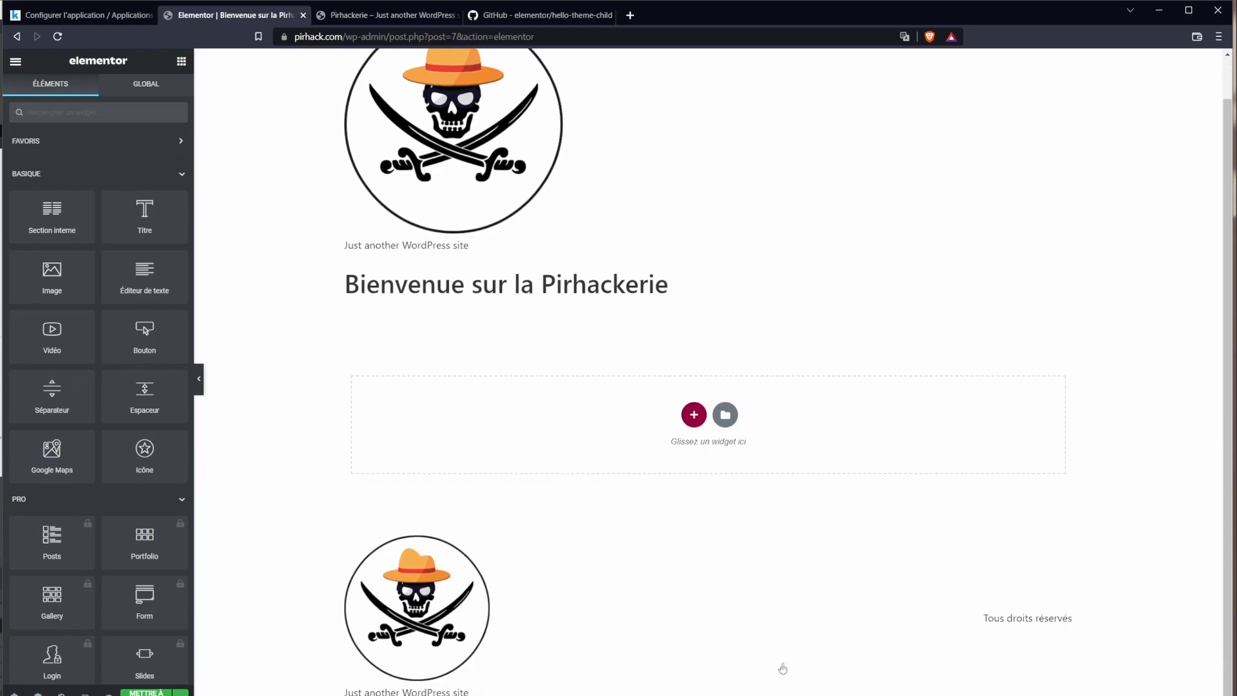
scroll(494, 289, up, 1)
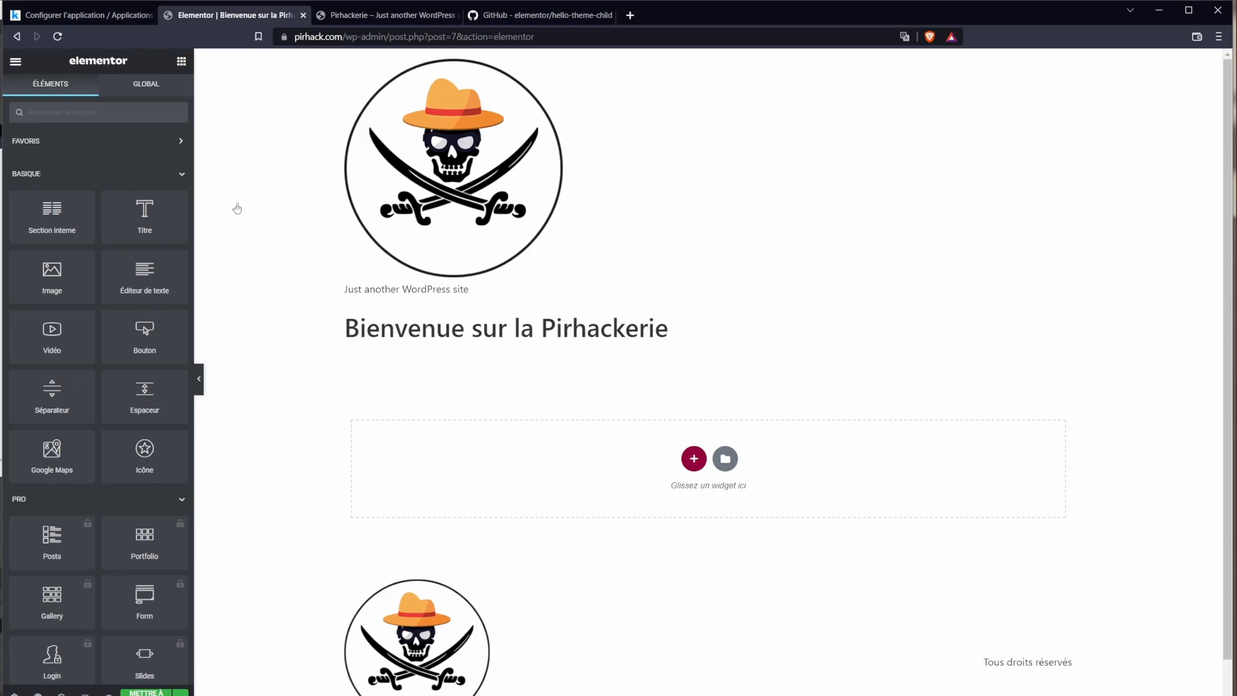
Step: Browse the template library's Pages, preview the wireframe home page template and insert it
click(726, 460)
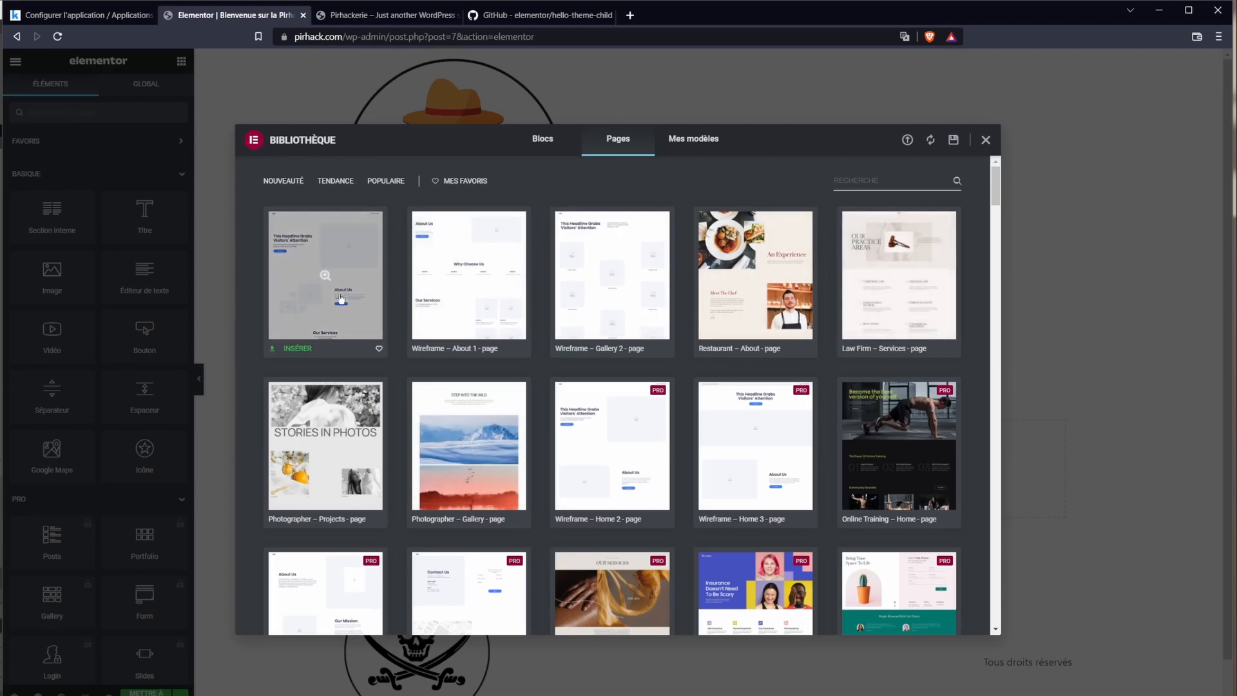
scroll(754, 444, down, 7)
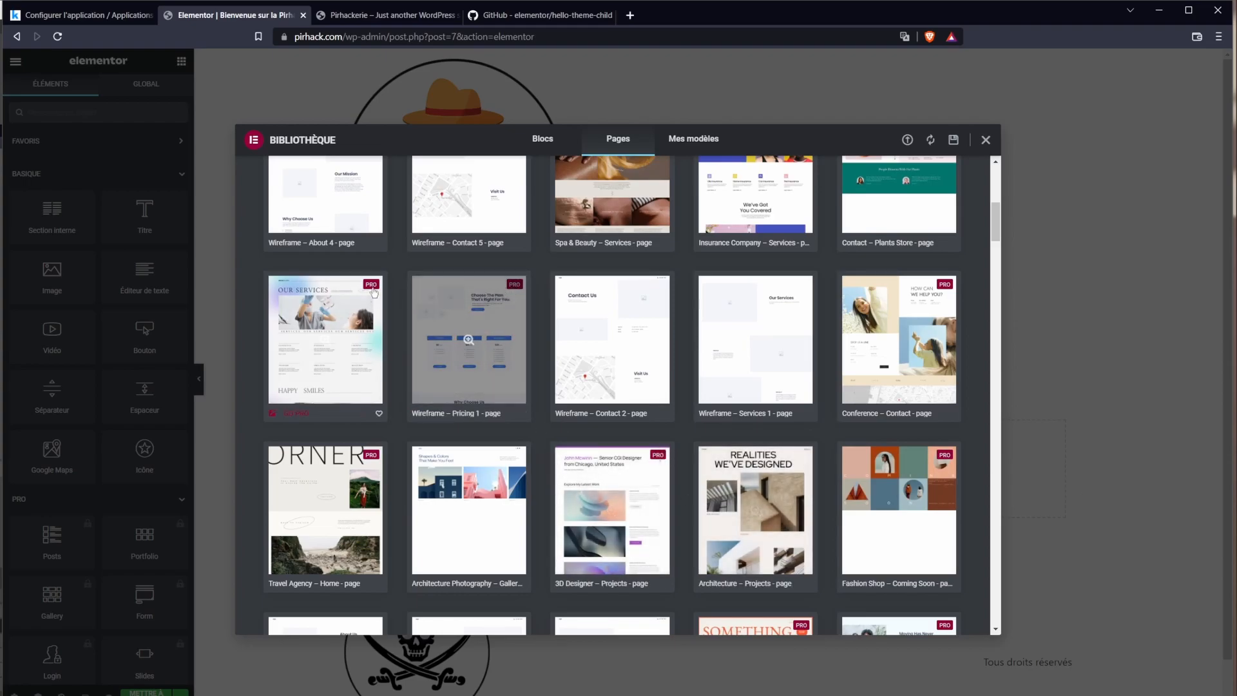
scroll(406, 425, down, 5)
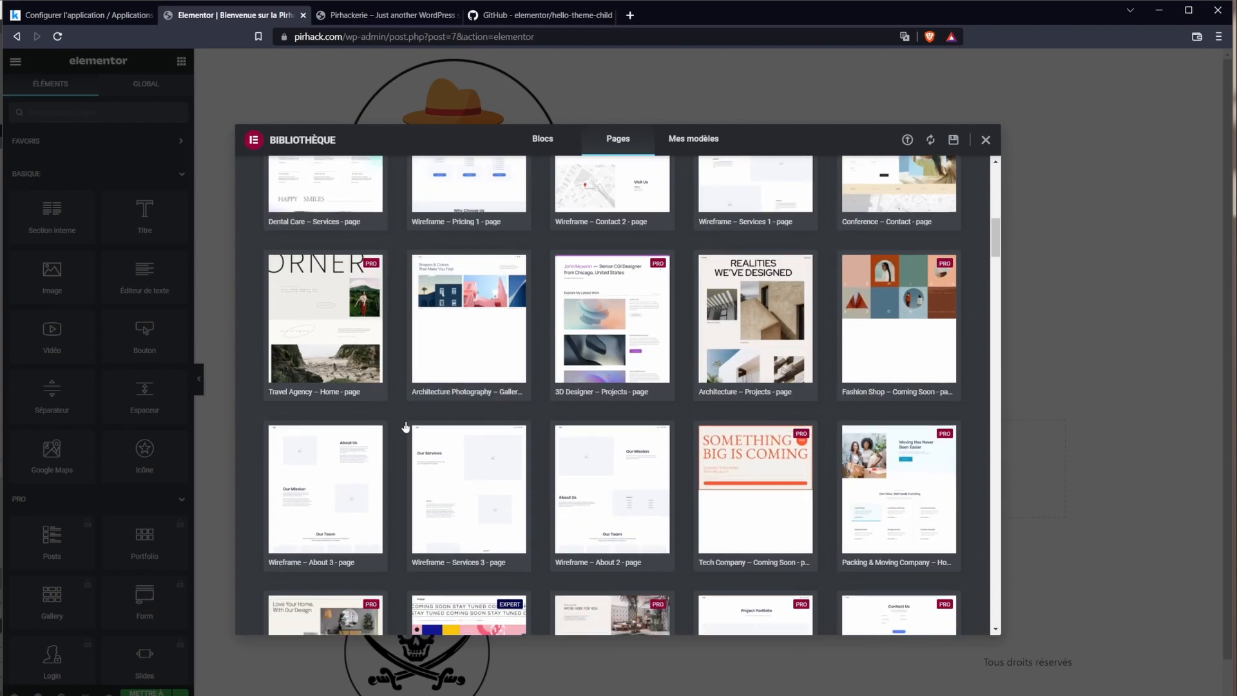
drag(993, 250, 995, 173)
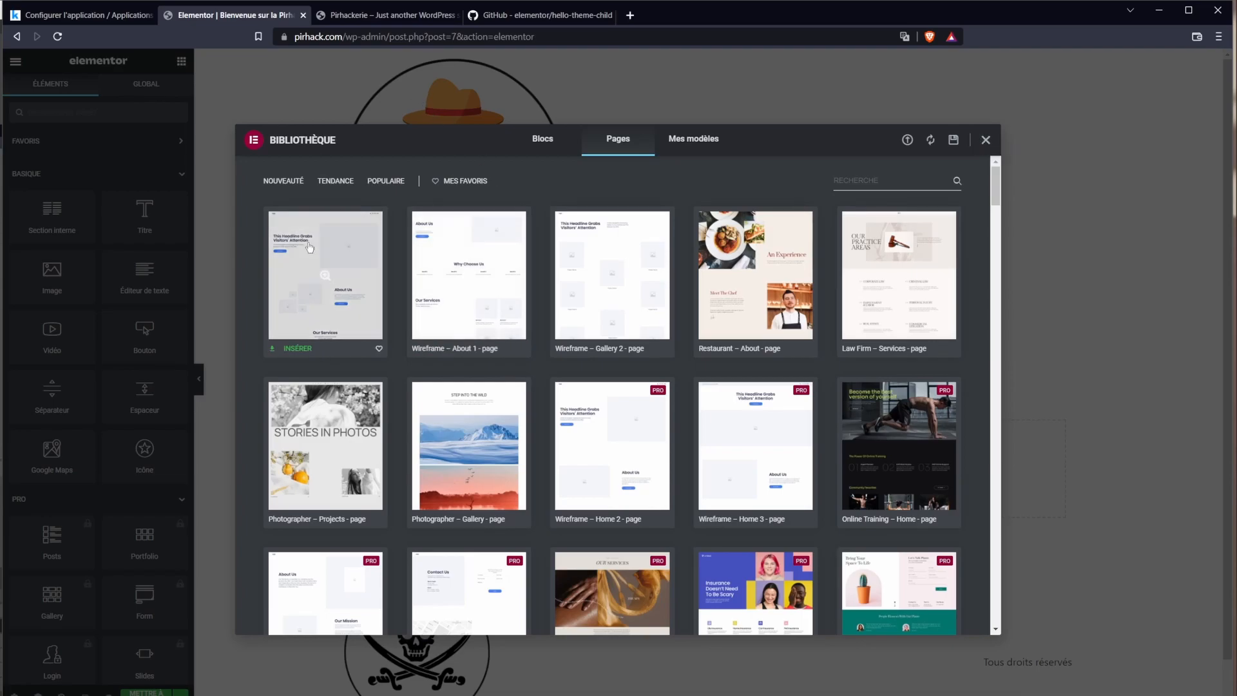
click(325, 285)
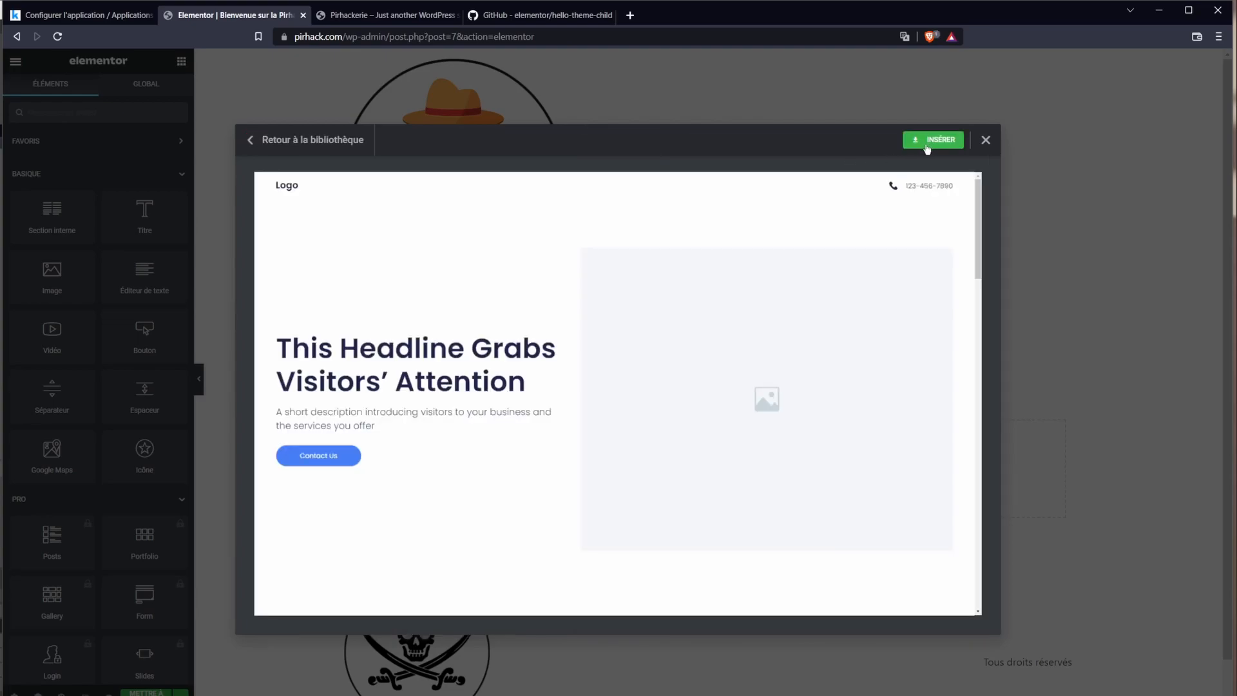
click(927, 148)
Step: Finish inserting the template and delete its placeholder-image and phone-number top section
click(578, 374)
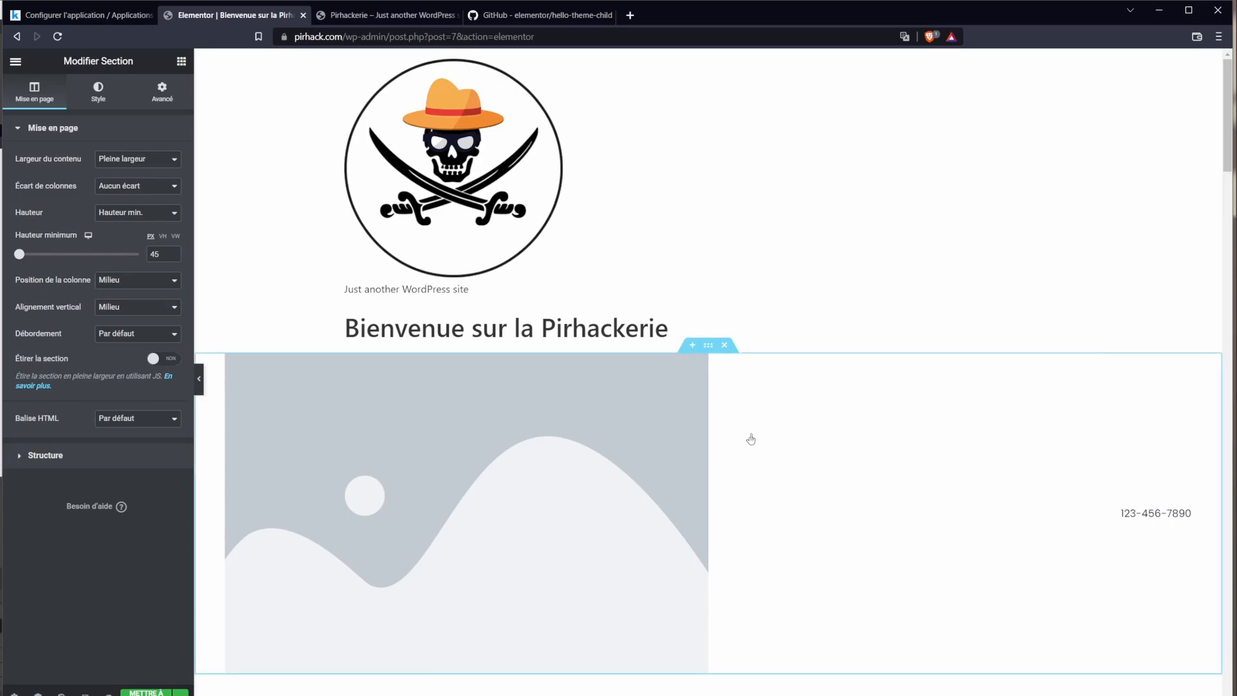
scroll(751, 439, down, 6)
scroll(1035, 334, up, 4)
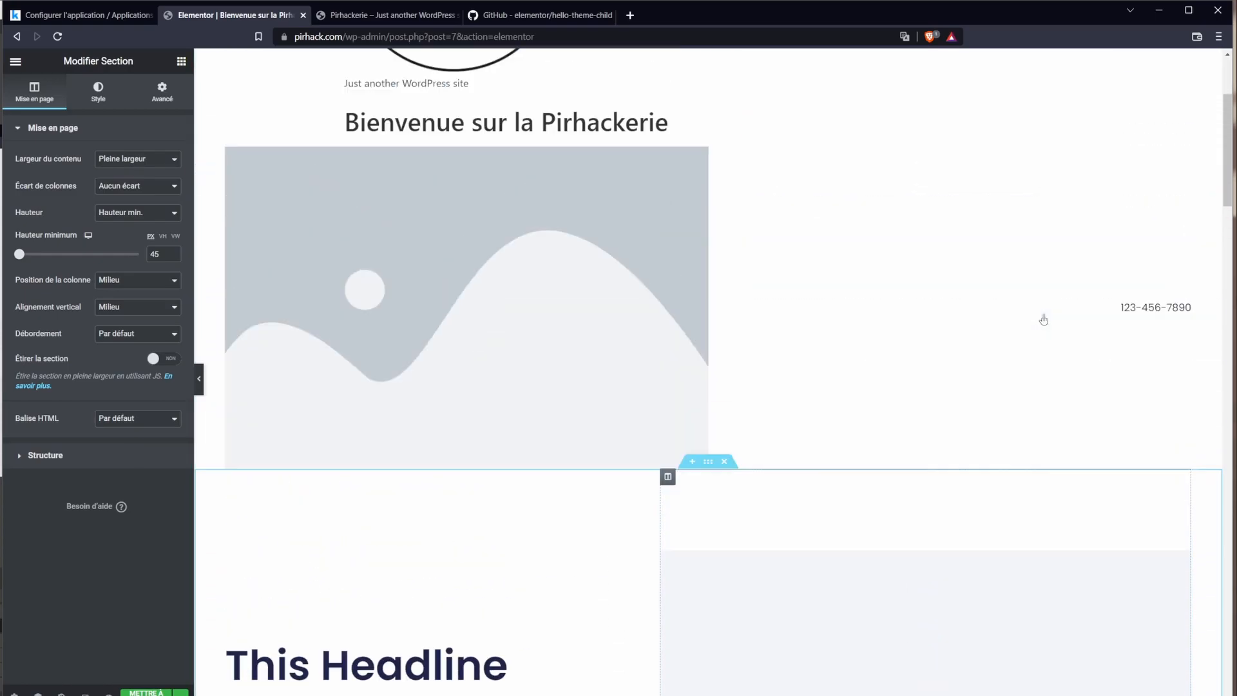
click(634, 288)
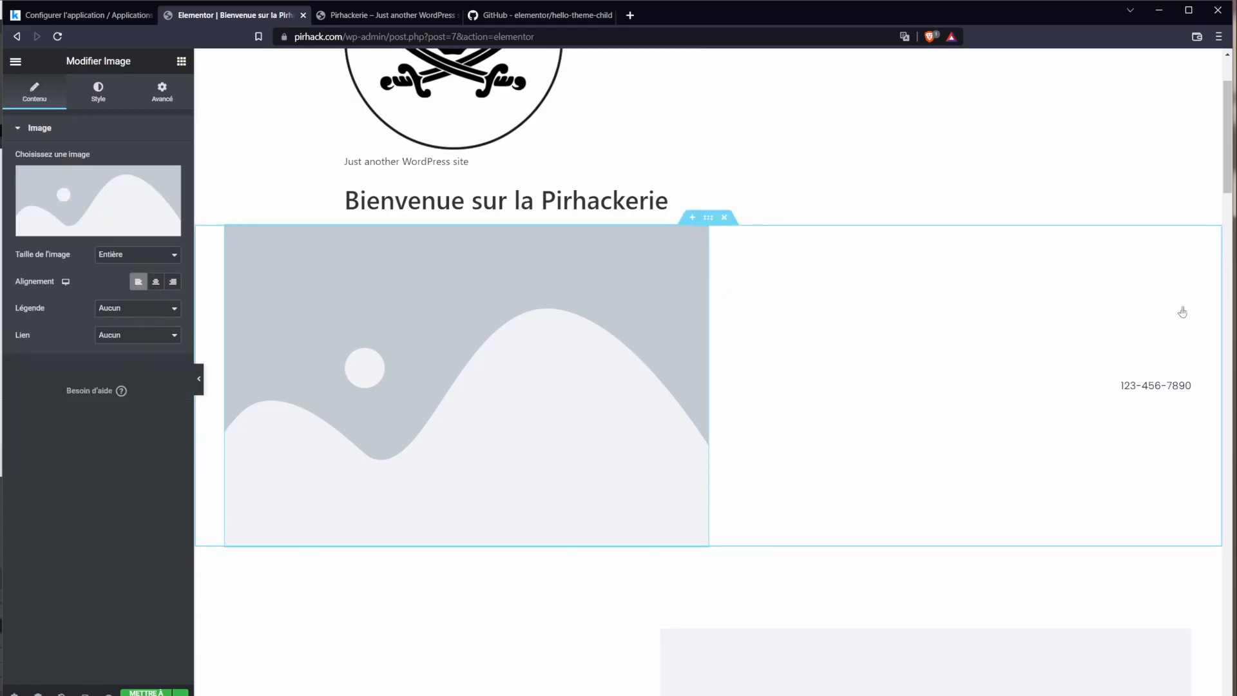
scroll(1232, 201, down, 1)
scroll(1232, 202, up, 3)
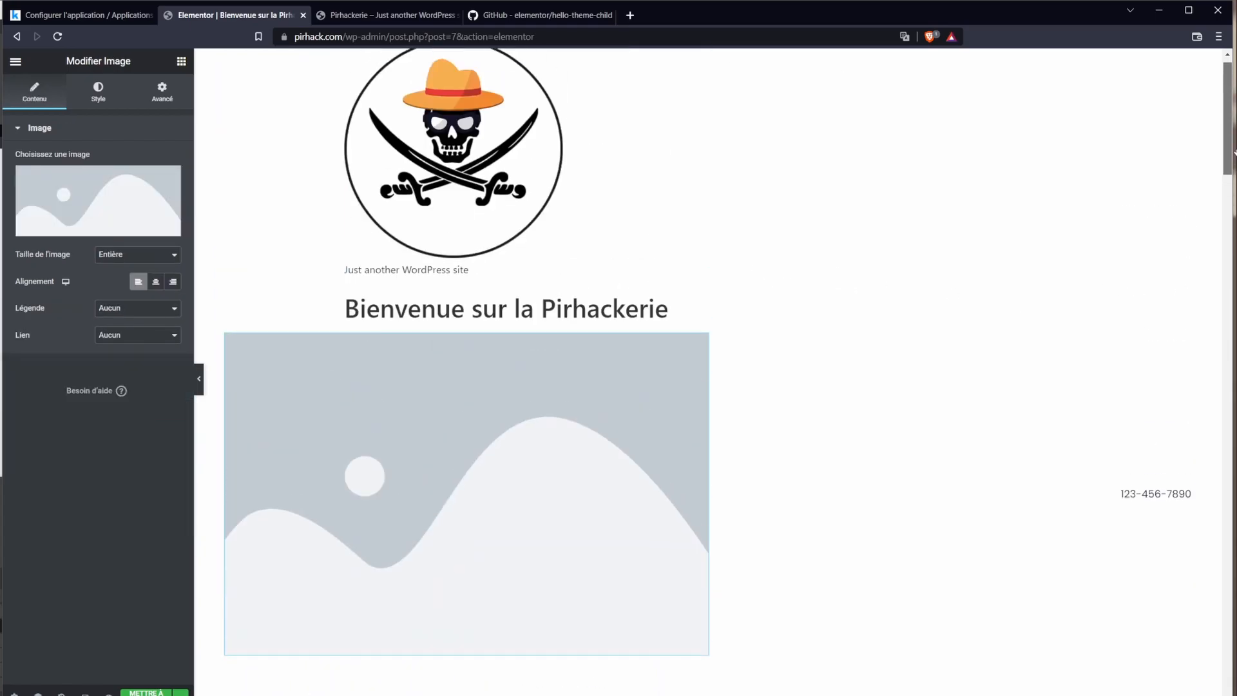
click(724, 325)
Step: Inspect the hero headline, description, Contact Us button and placeholder image widgets
scroll(1232, 387, down, 15)
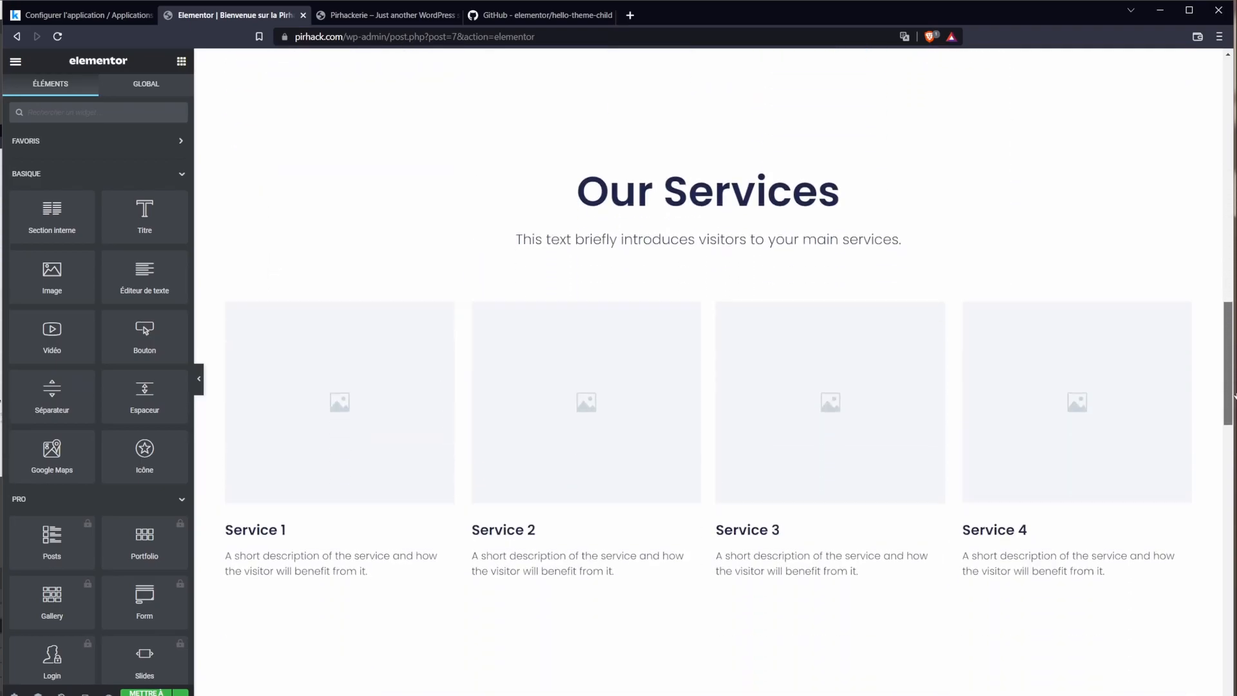
drag(1234, 422, 1231, 146)
scroll(726, 468, down, 3)
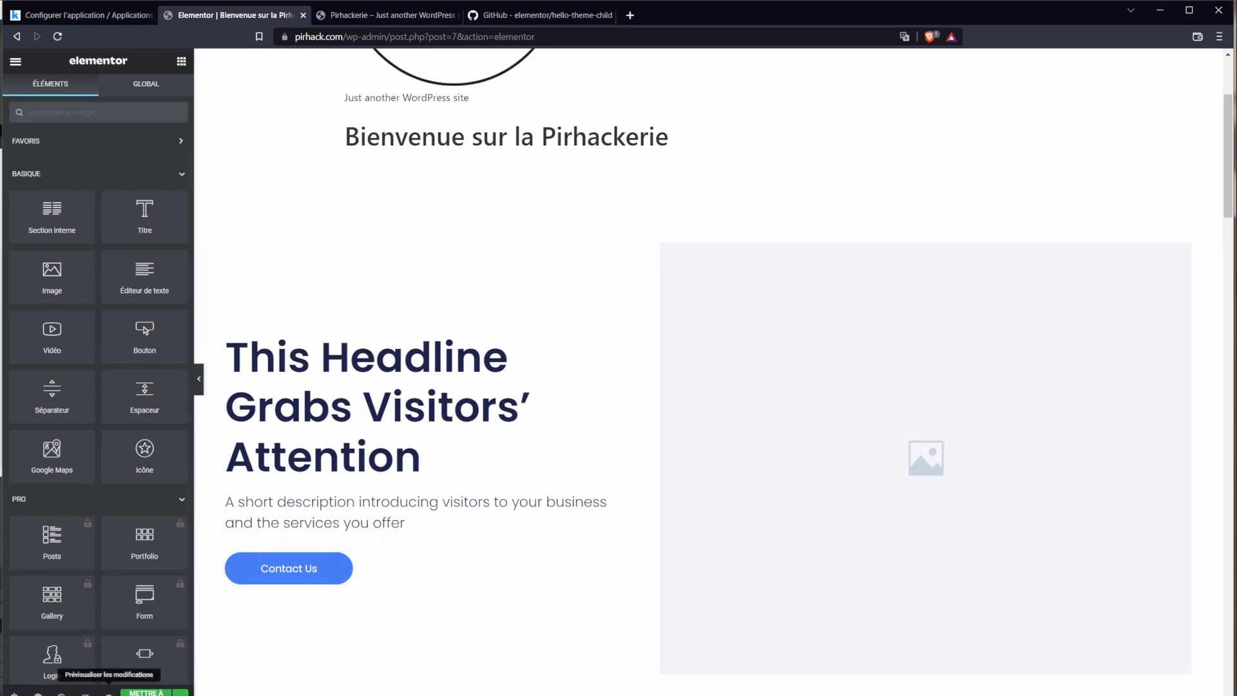
scroll(954, 396, up, 3)
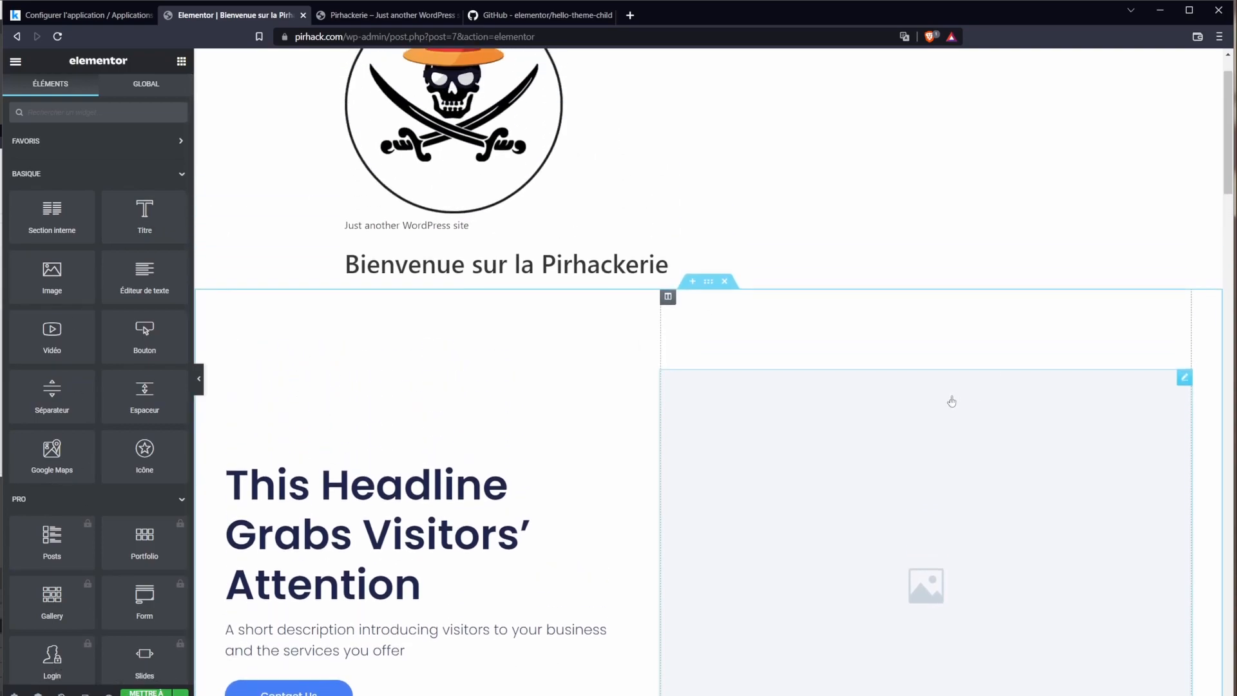
scroll(810, 428, down, 3)
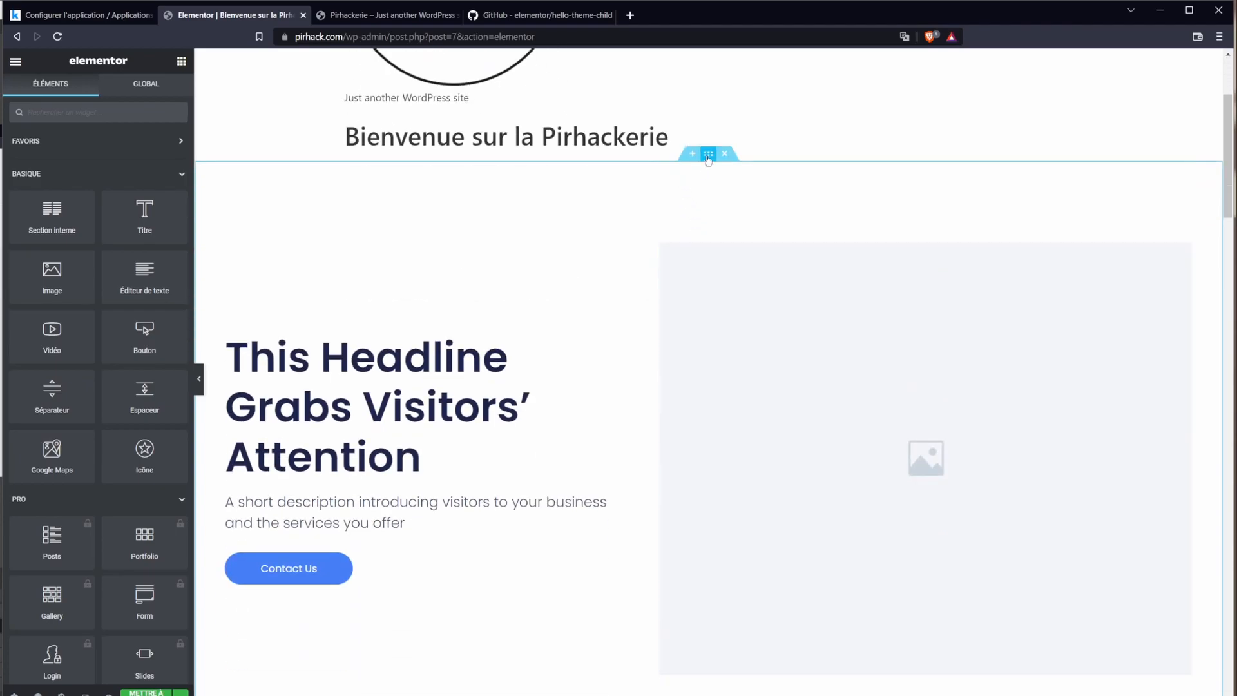
scroll(329, 314, down, 2)
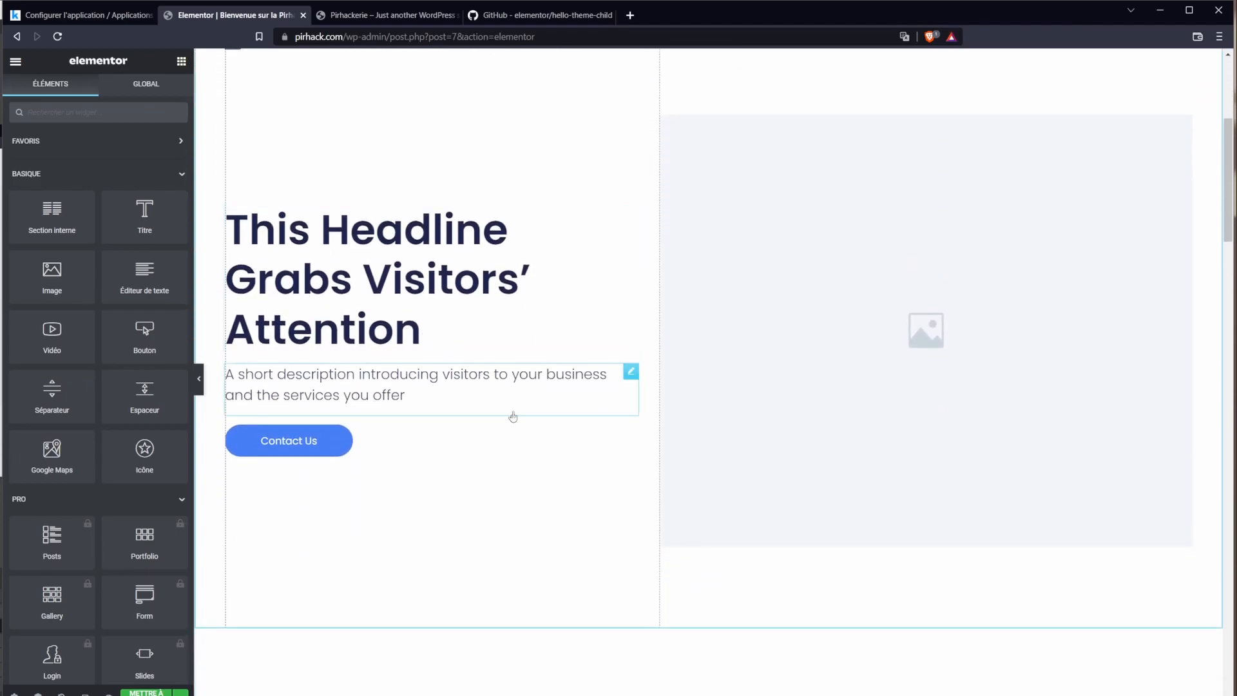
scroll(511, 417, up, 2)
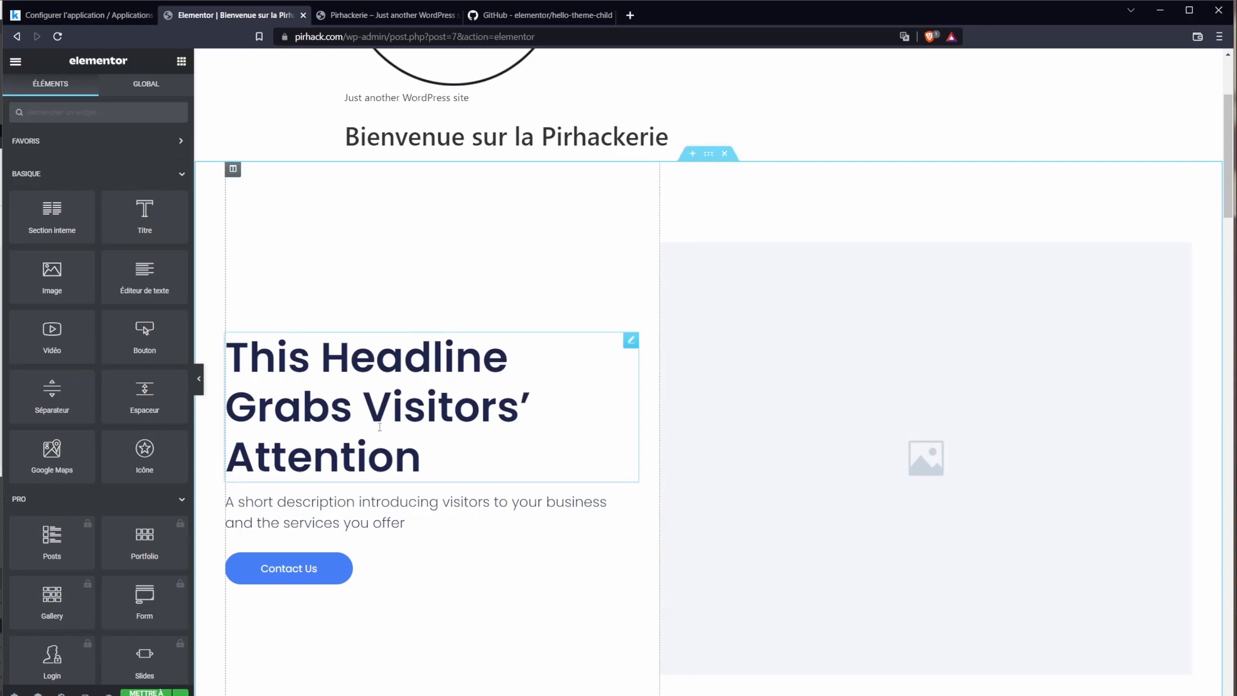
scroll(379, 426, down, 1)
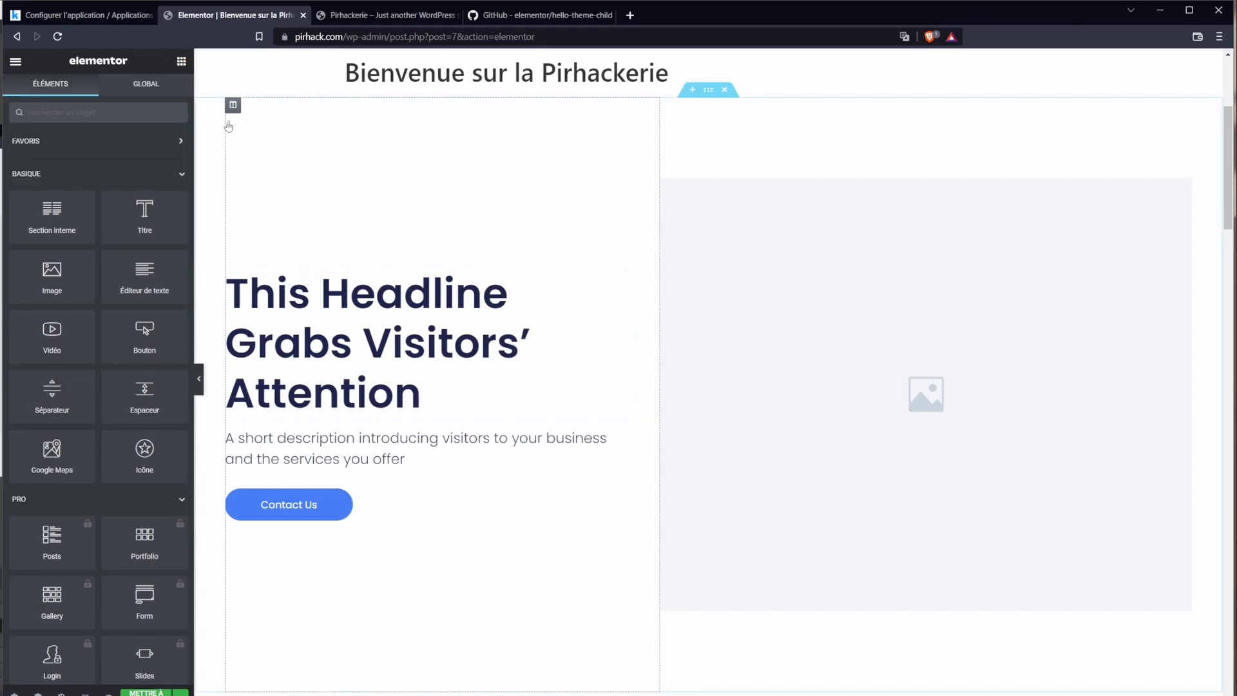
click(450, 314)
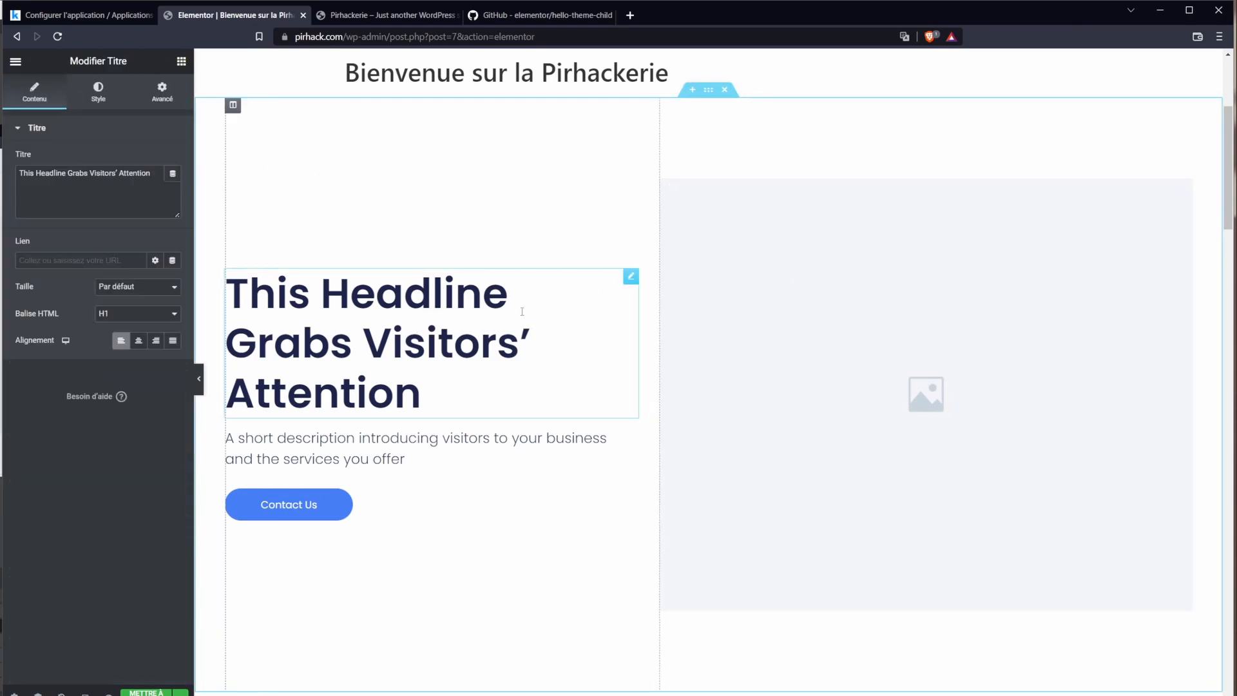
click(412, 435)
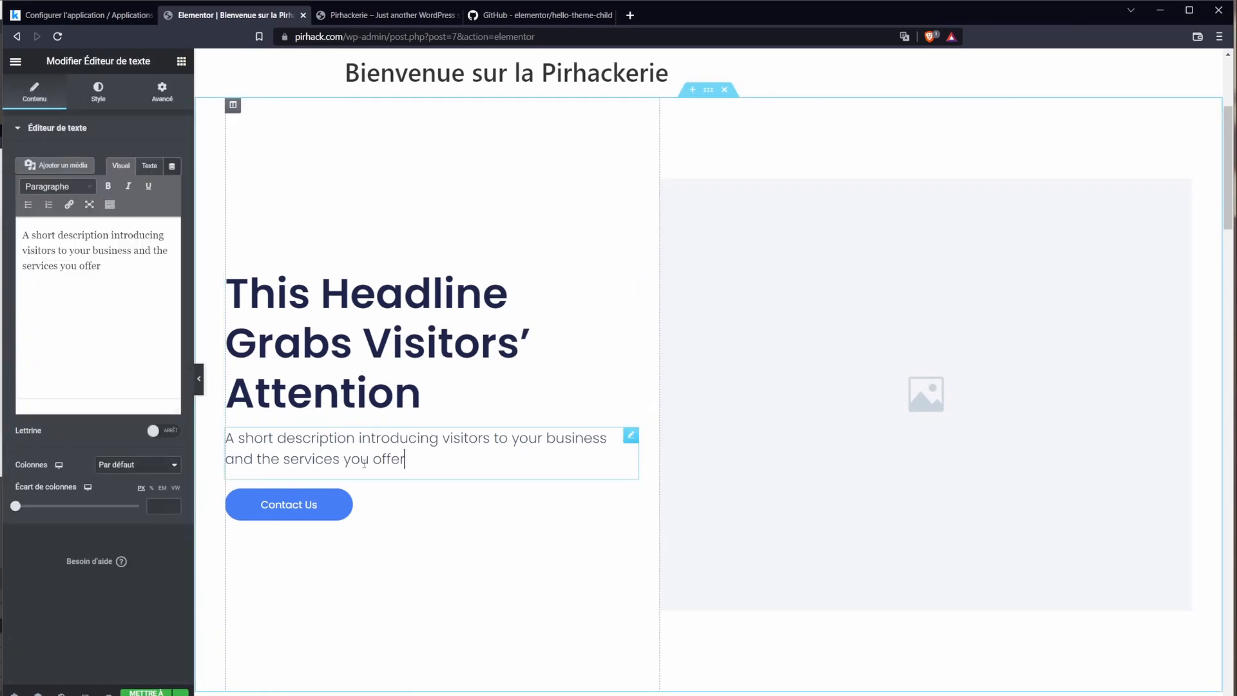
click(368, 514)
click(419, 393)
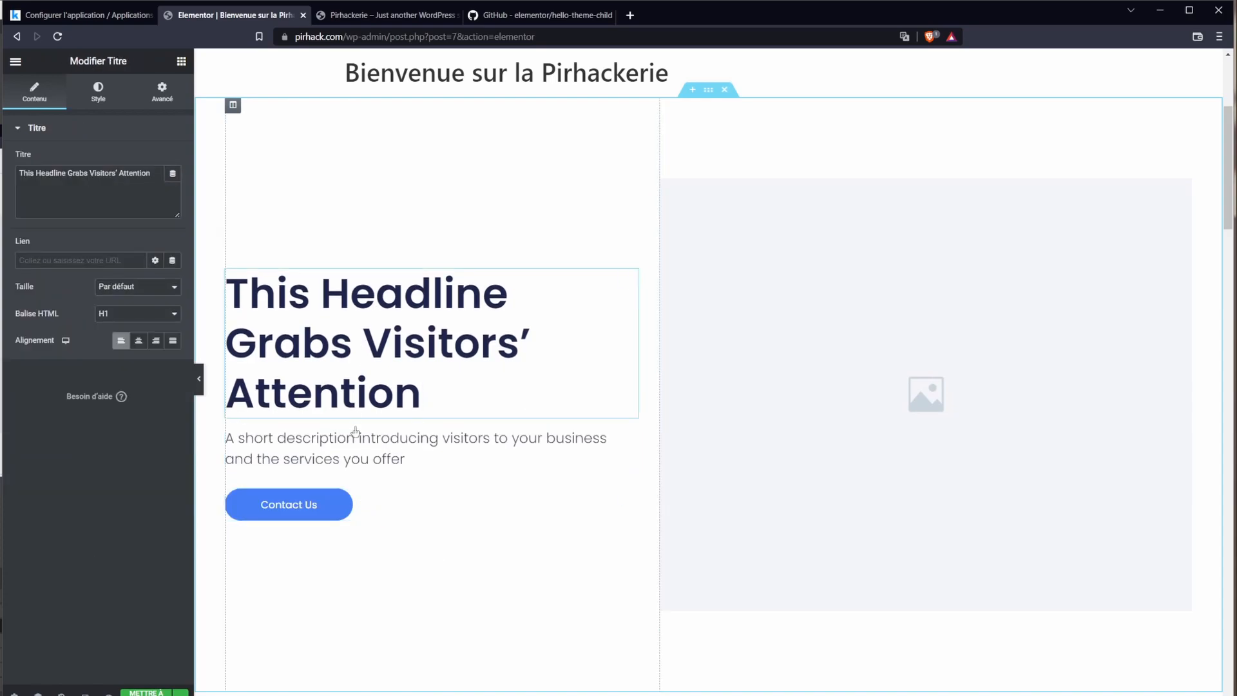
click(335, 501)
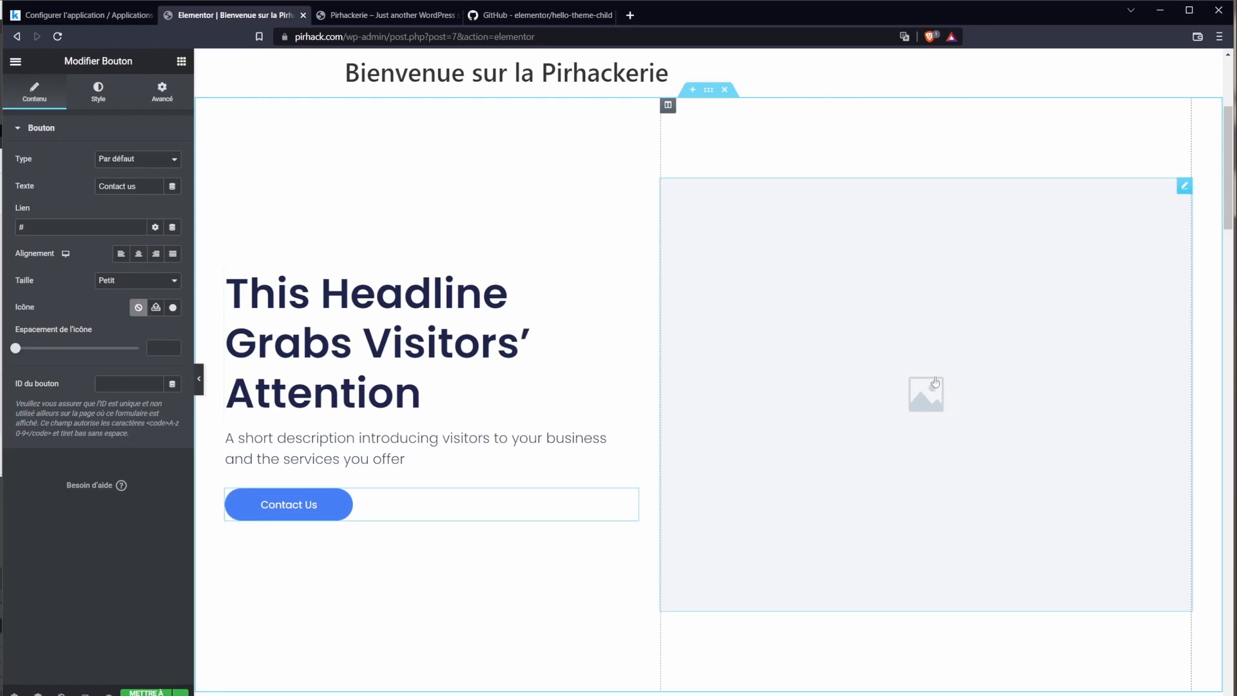
click(936, 383)
scroll(907, 403, down, 8)
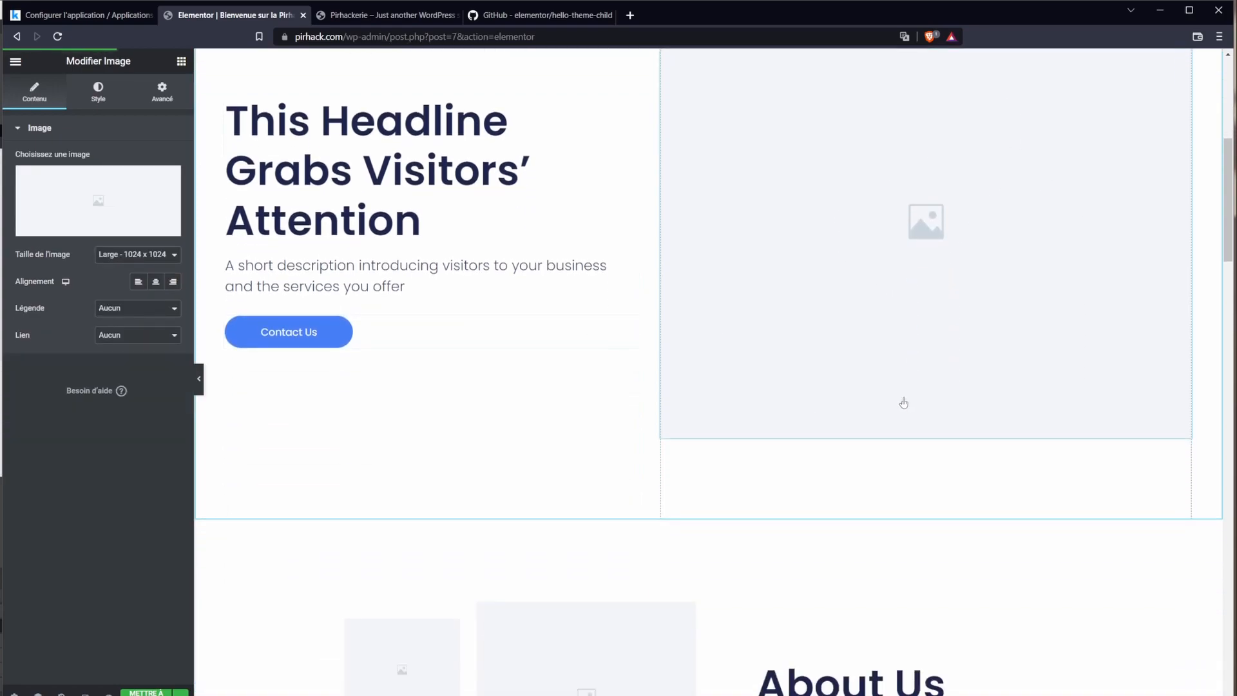
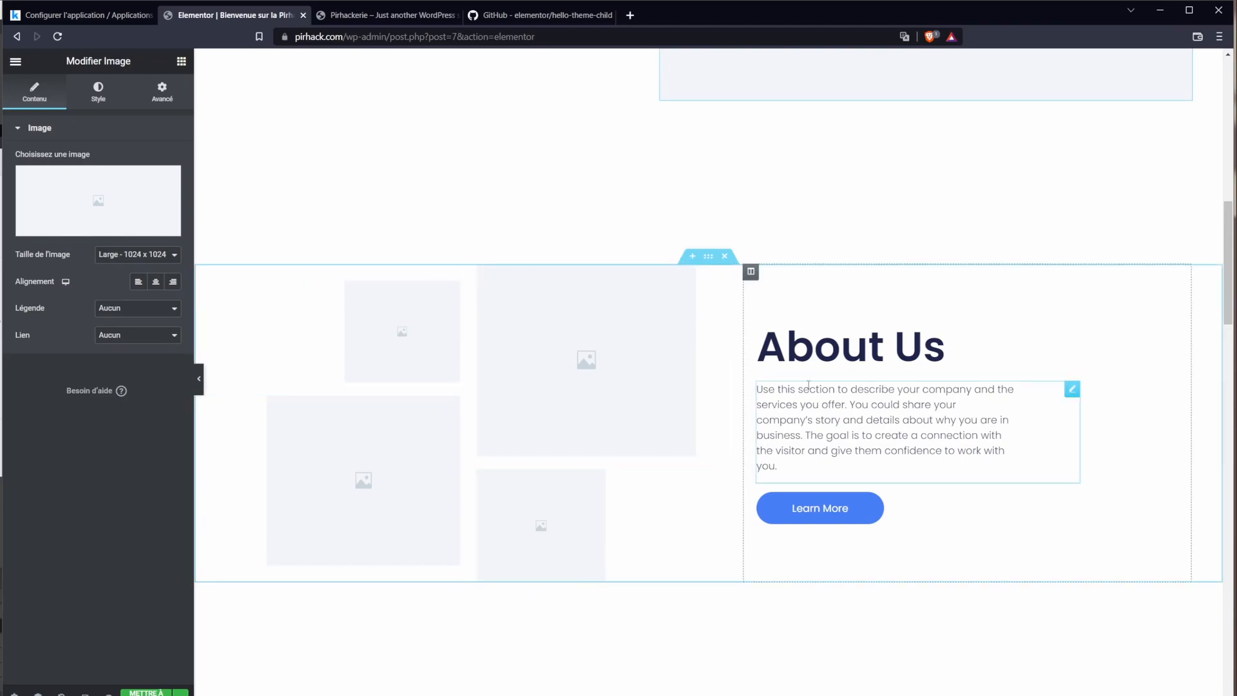
Step: Scroll down the page and add a new section above the hero headline
scroll(809, 514, down, 4)
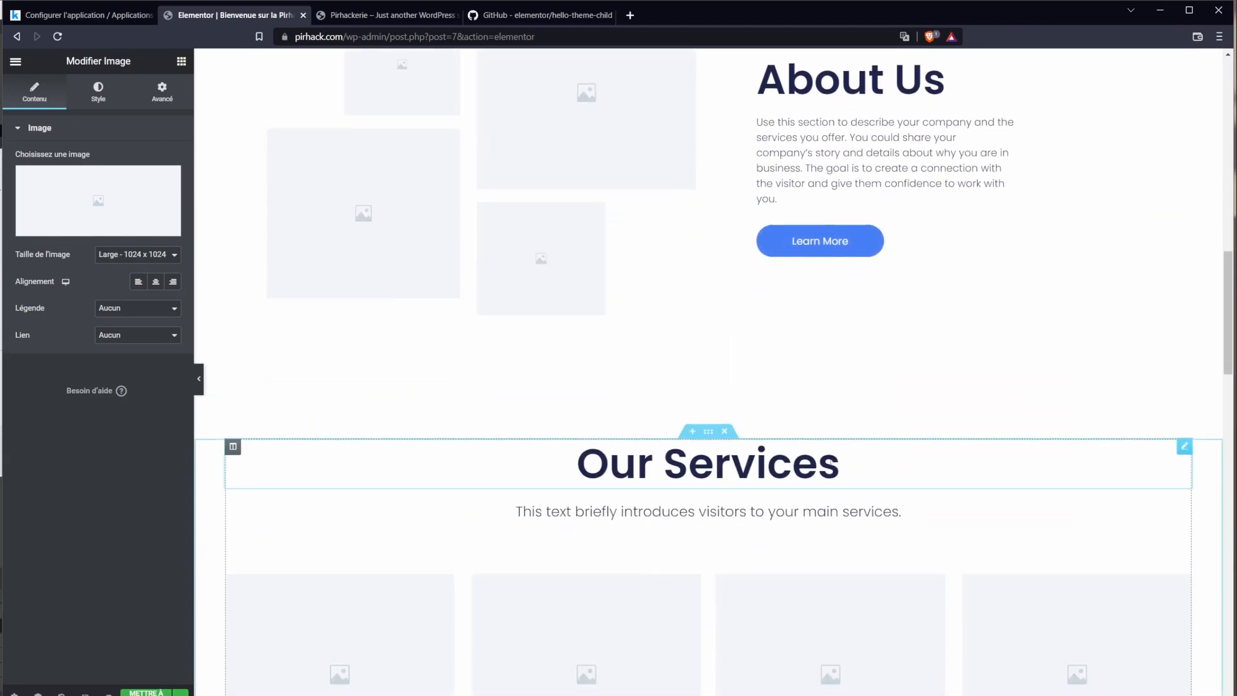
scroll(833, 462, down, 5)
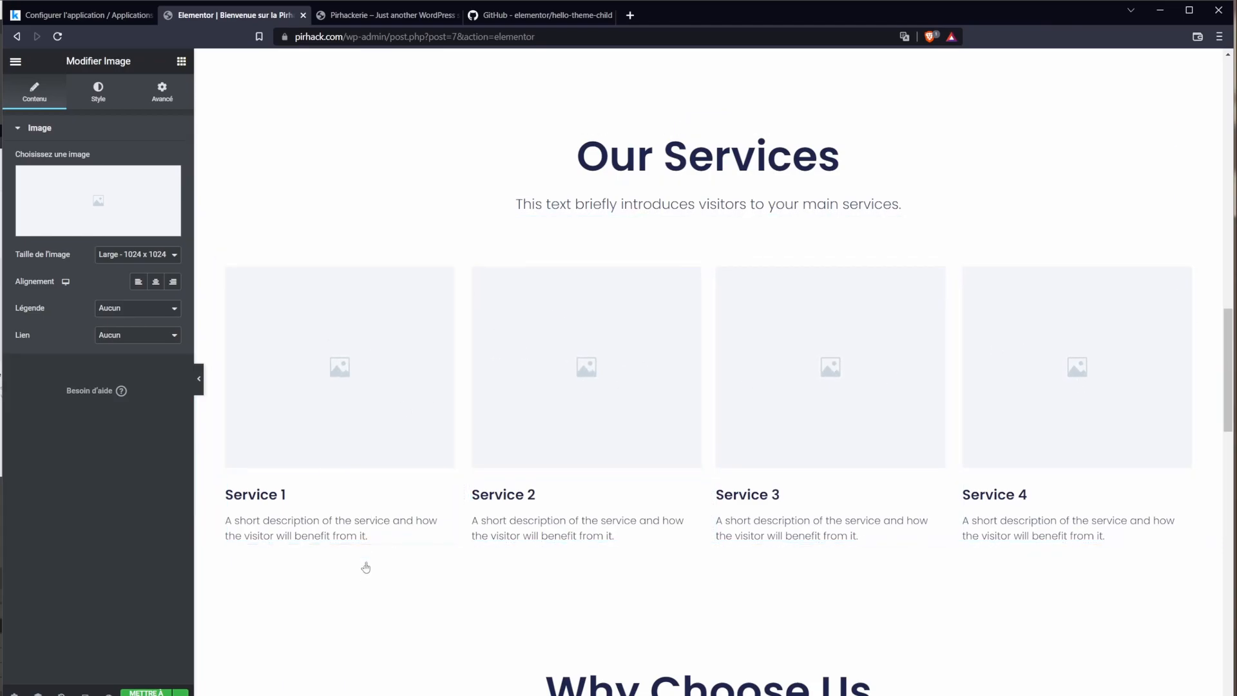
scroll(365, 568, down, 4)
scroll(1014, 439, down, 4)
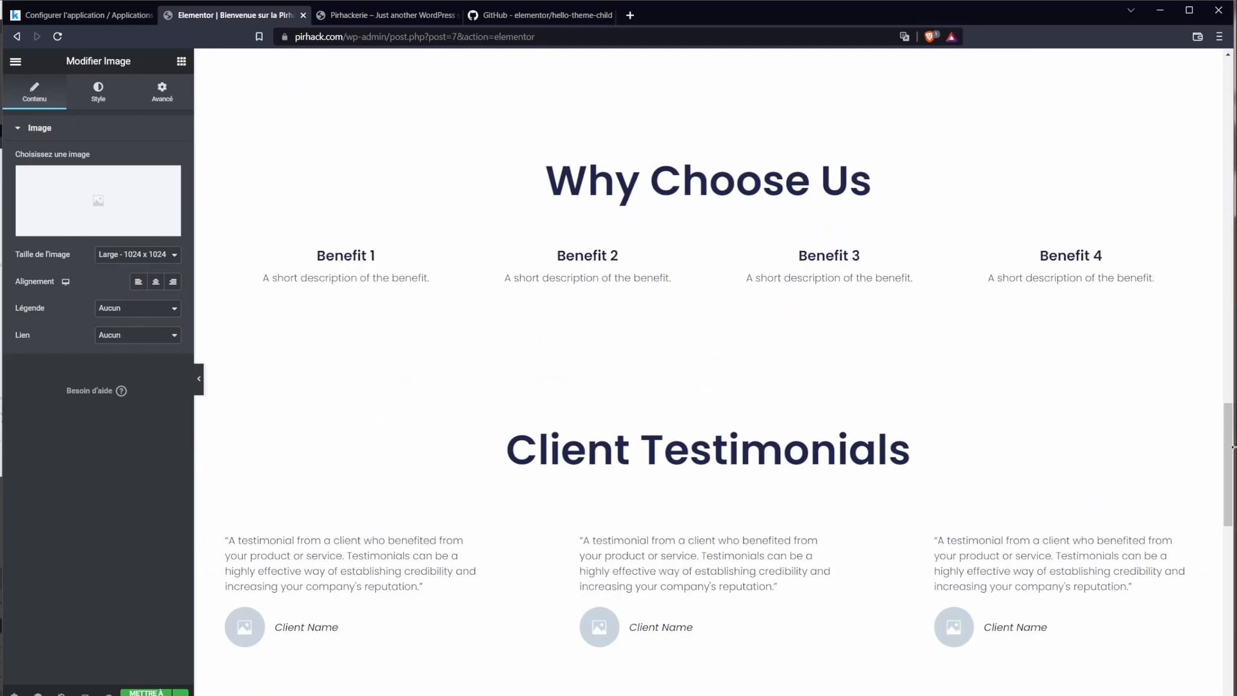
drag(1232, 447, 1198, 101)
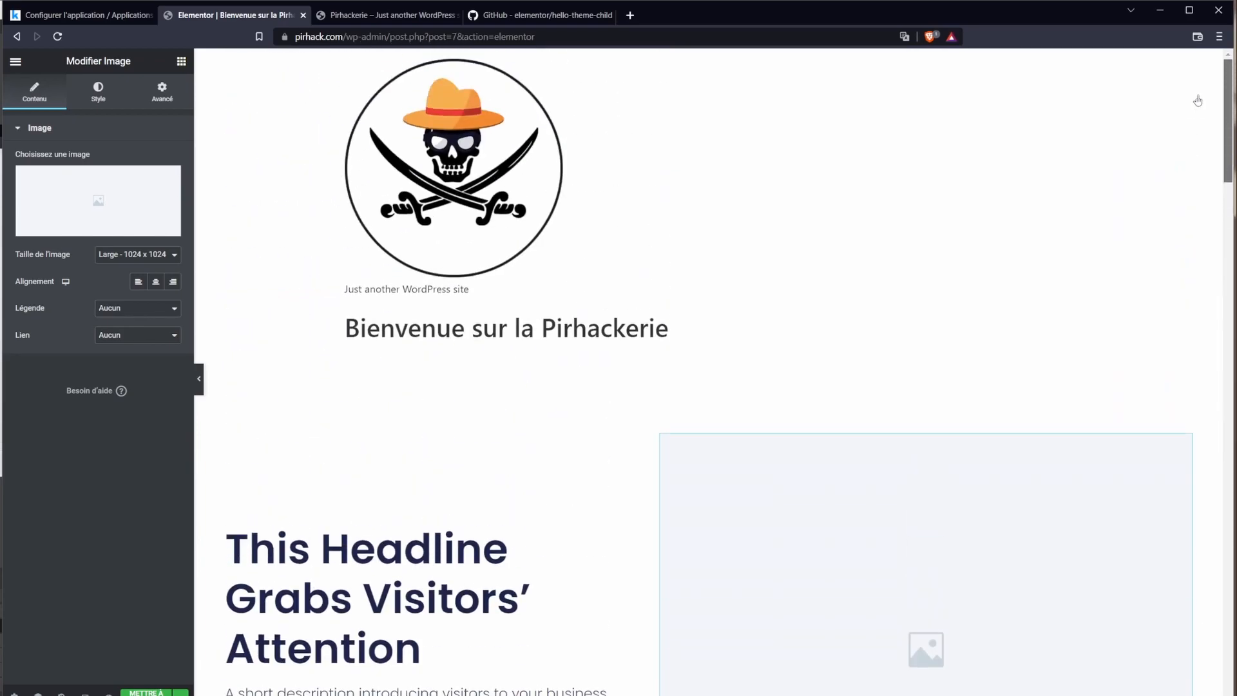
scroll(589, 350, down, 1)
scroll(592, 482, down, 2)
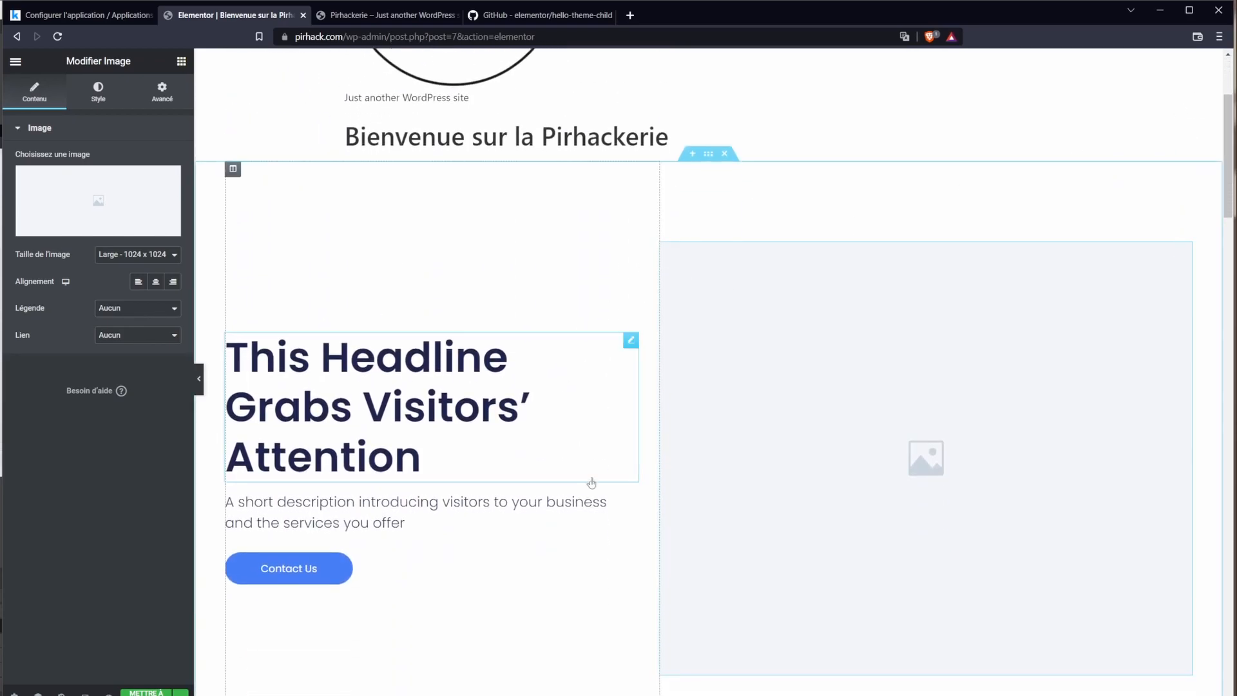
scroll(591, 482, down, 2)
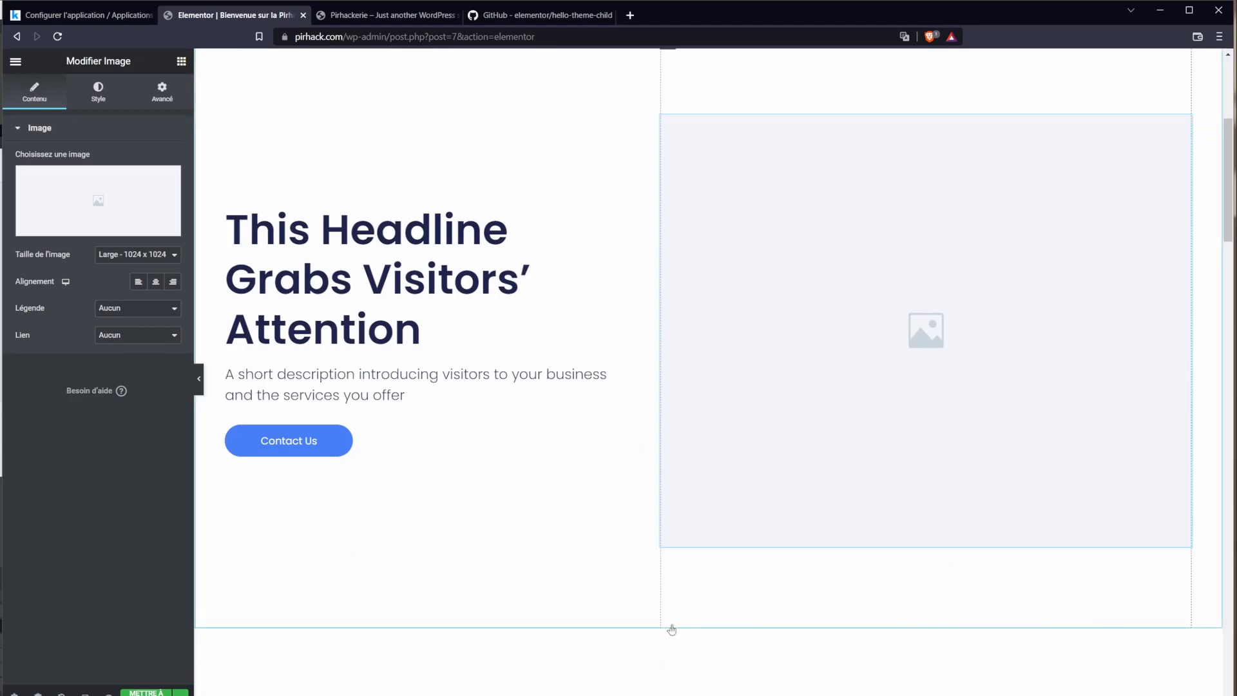
scroll(659, 619, up, 5)
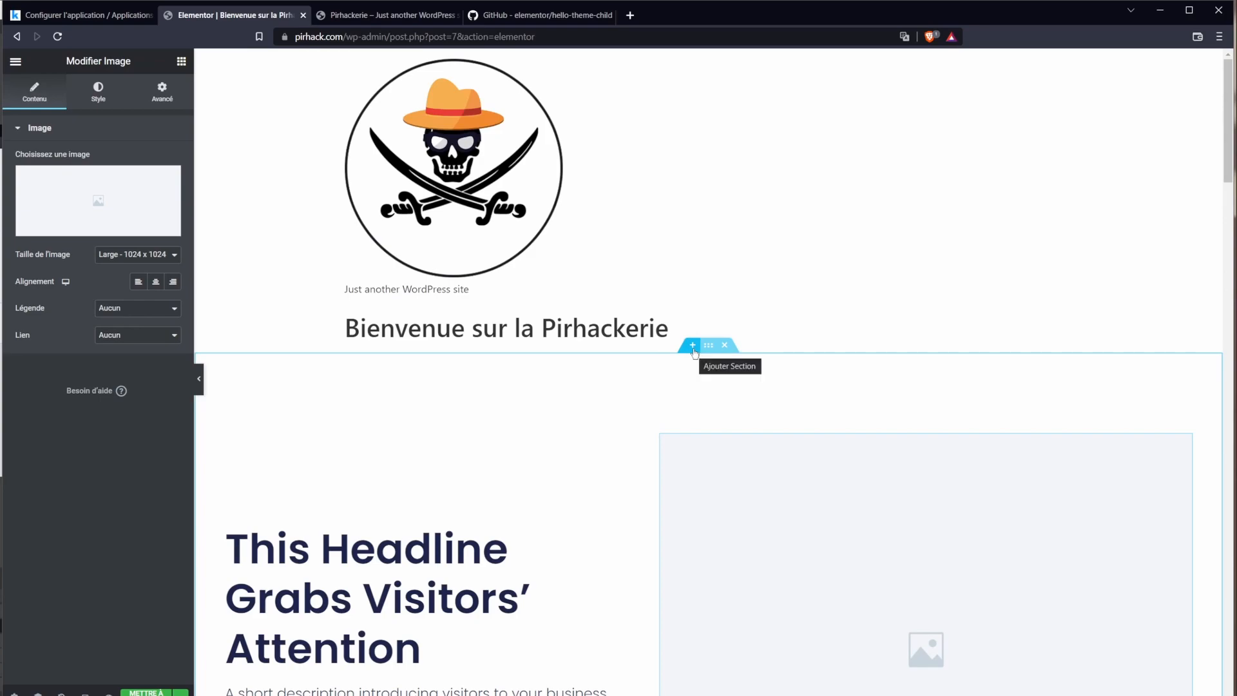
click(693, 347)
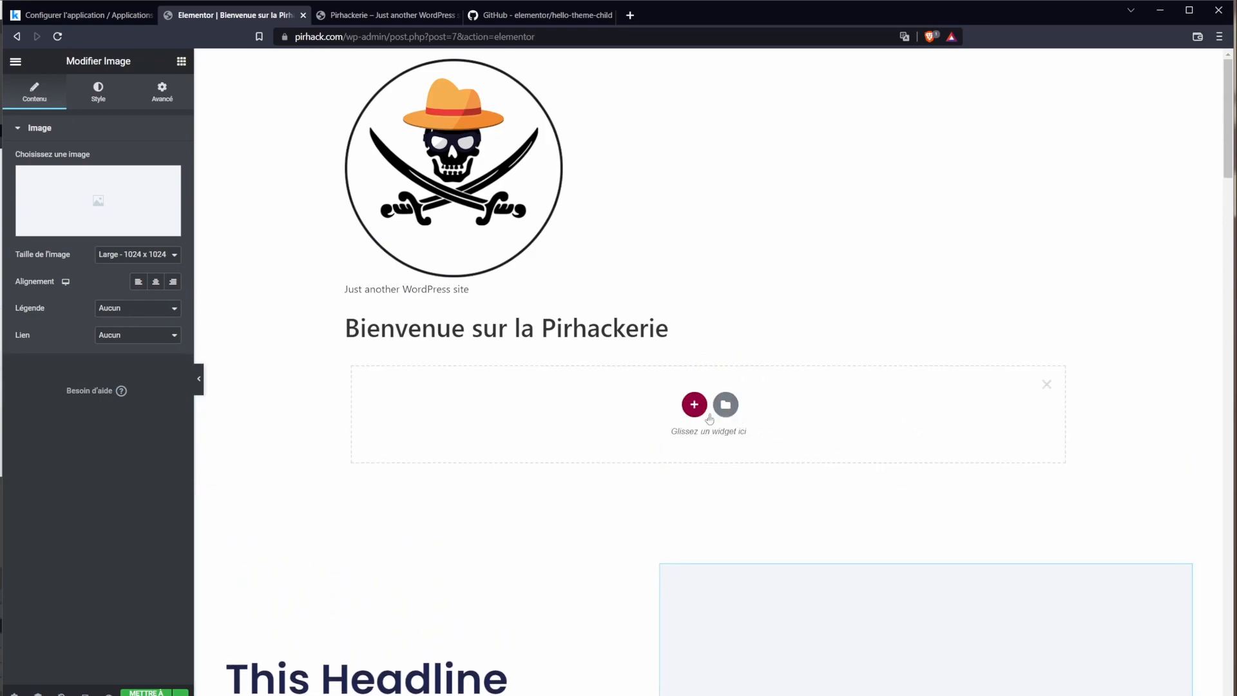
Step: Give the new section a 50/50 two-column structure
click(695, 407)
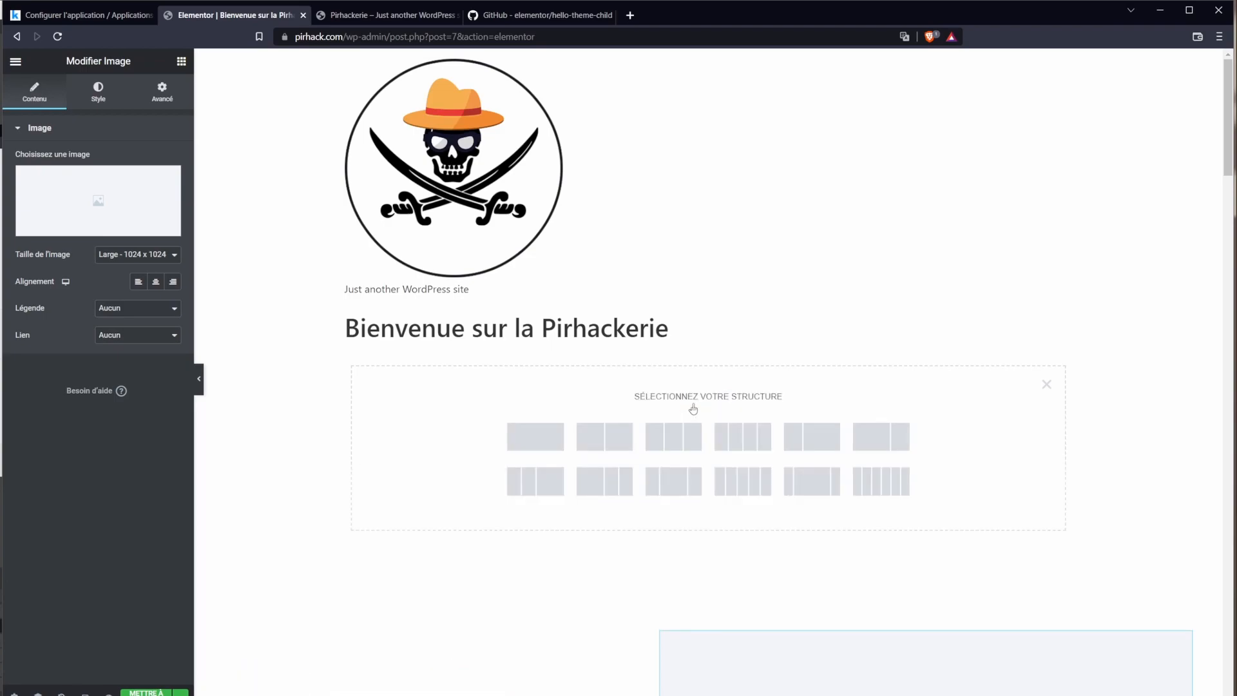
drag(692, 397, 777, 393)
click(763, 401)
click(614, 451)
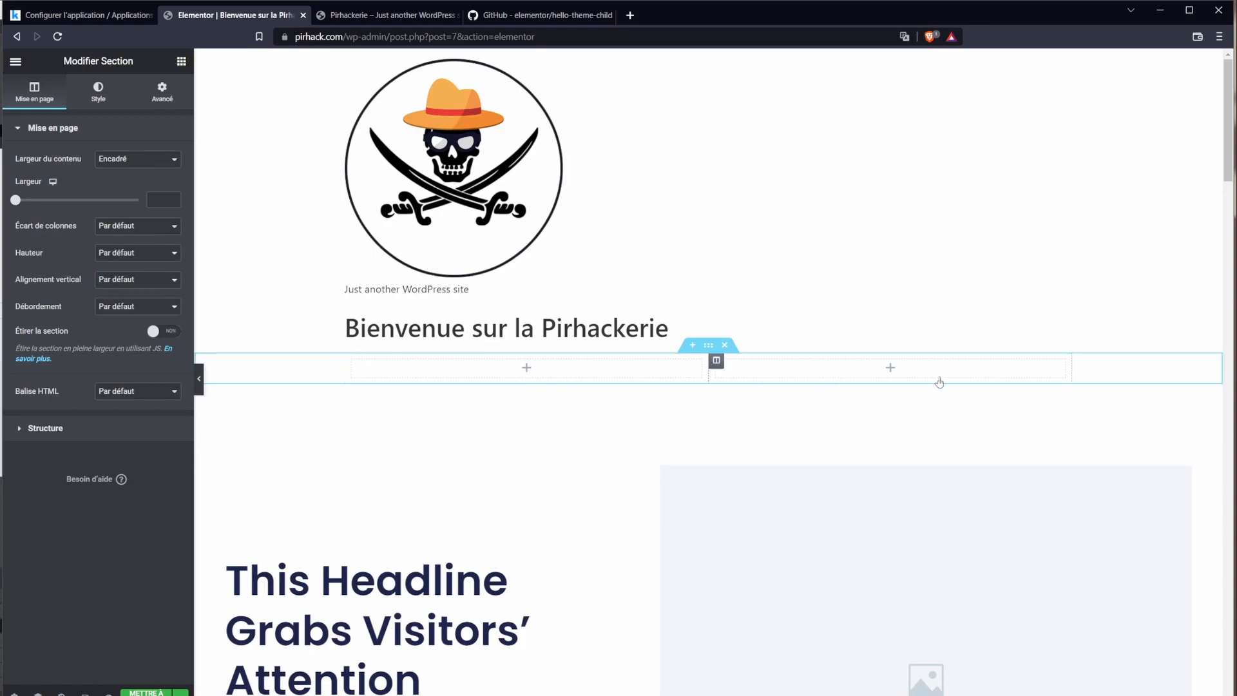
click(527, 370)
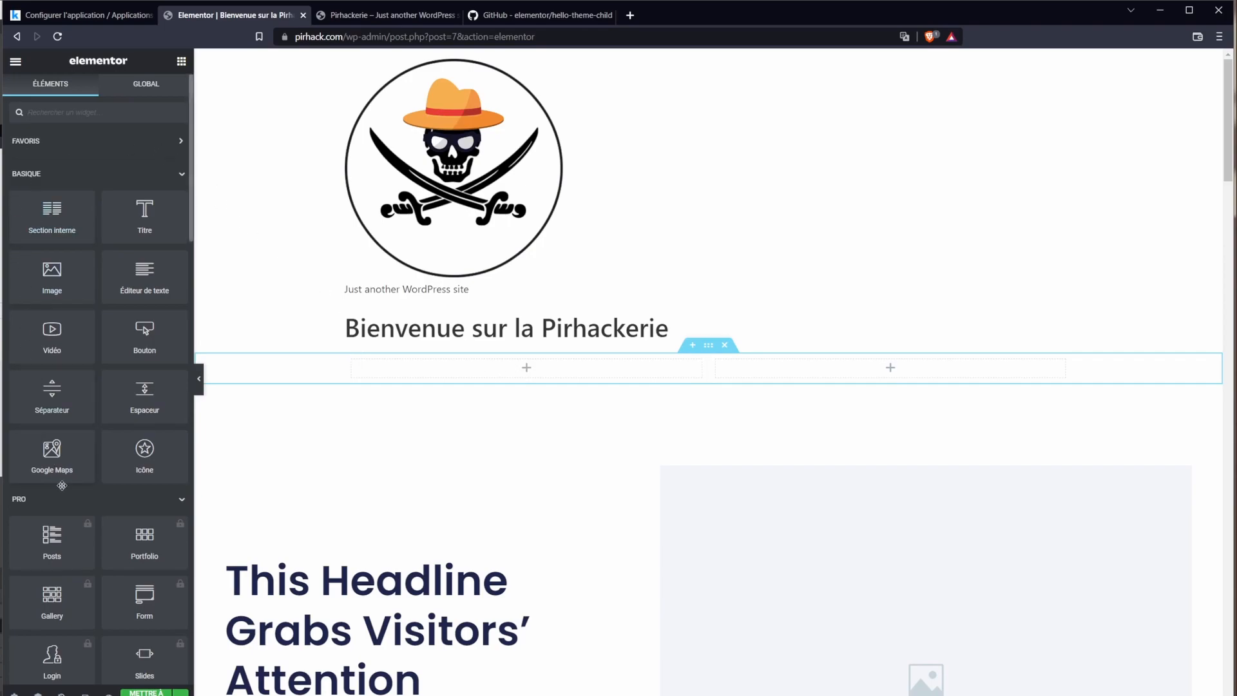
scroll(72, 470, down, 3)
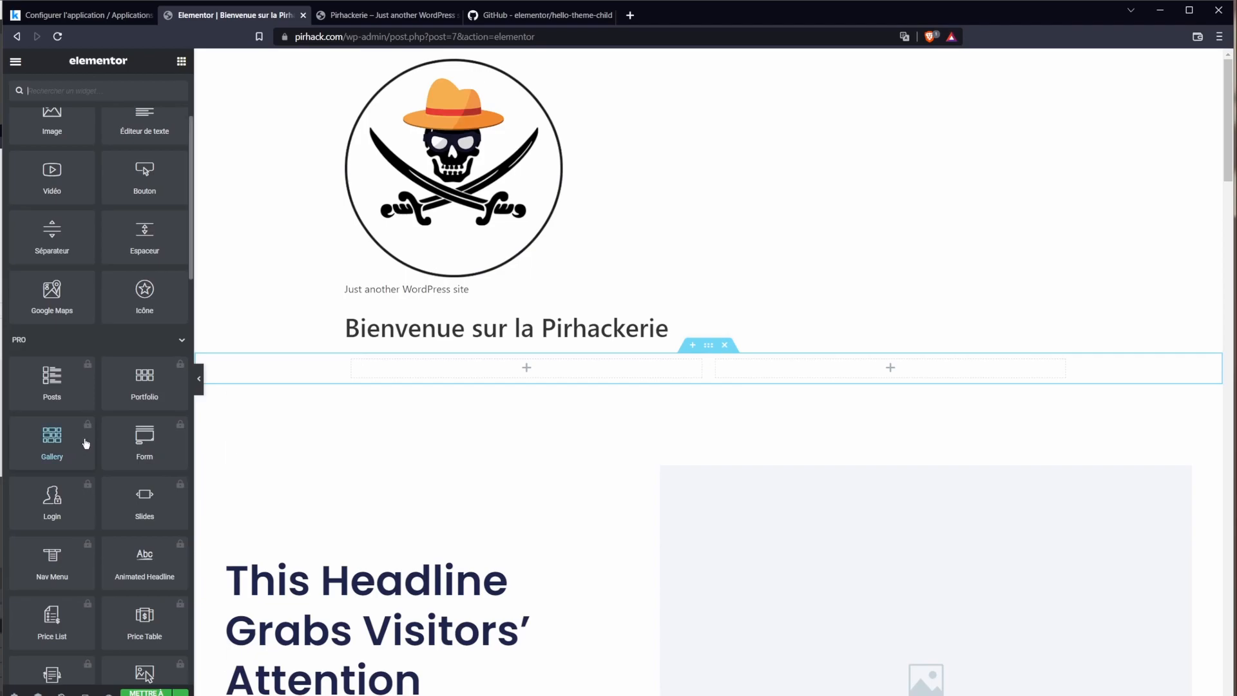
scroll(83, 444, down, 7)
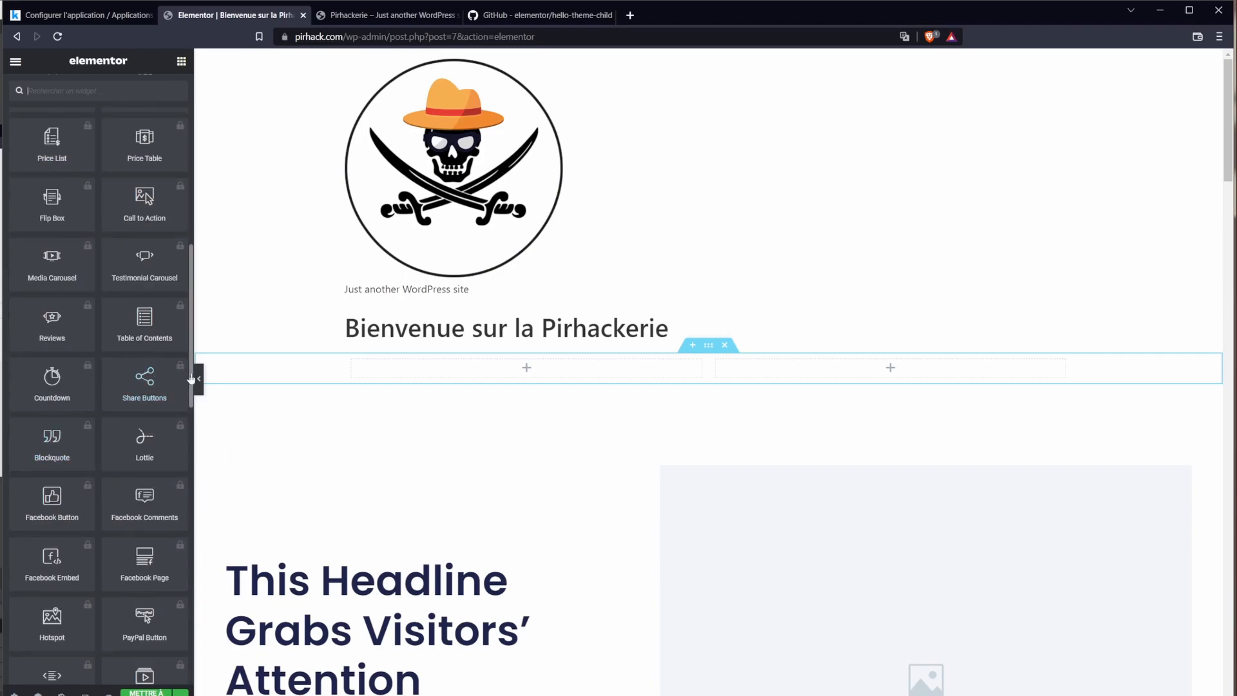
scroll(186, 377, down, 1)
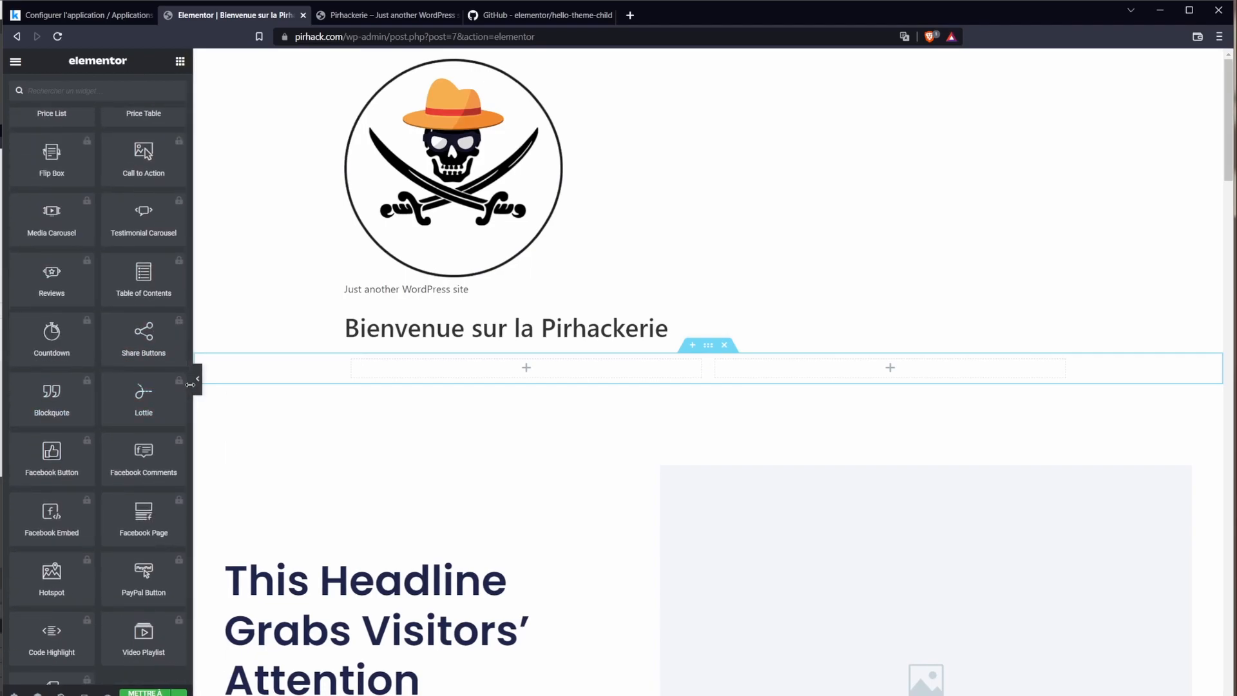
scroll(188, 386, down, 6)
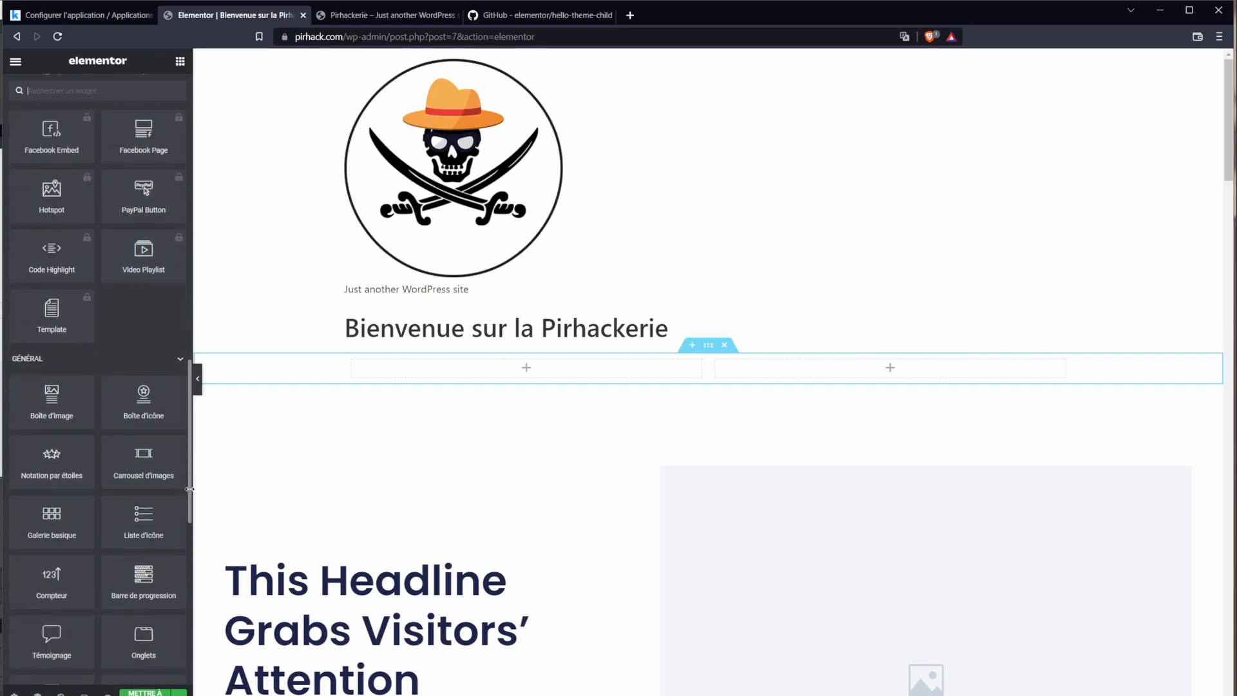
scroll(191, 496, down, 9)
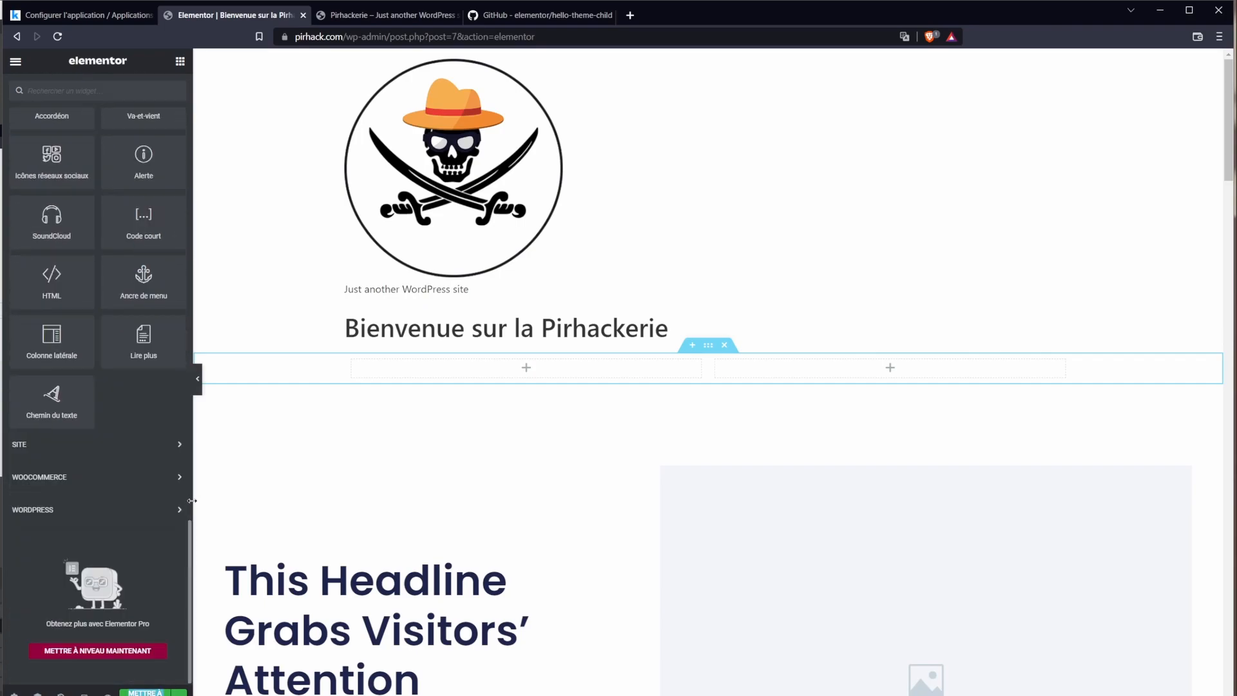
click(85, 451)
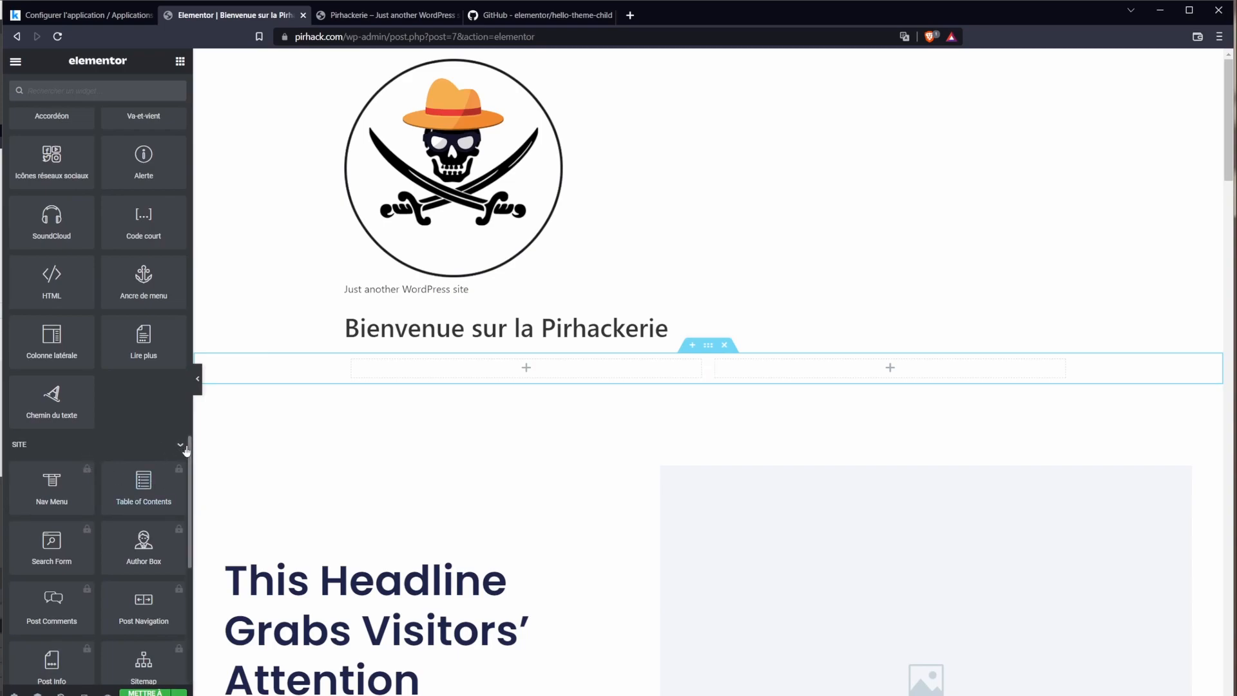
scroll(89, 241, up, 15)
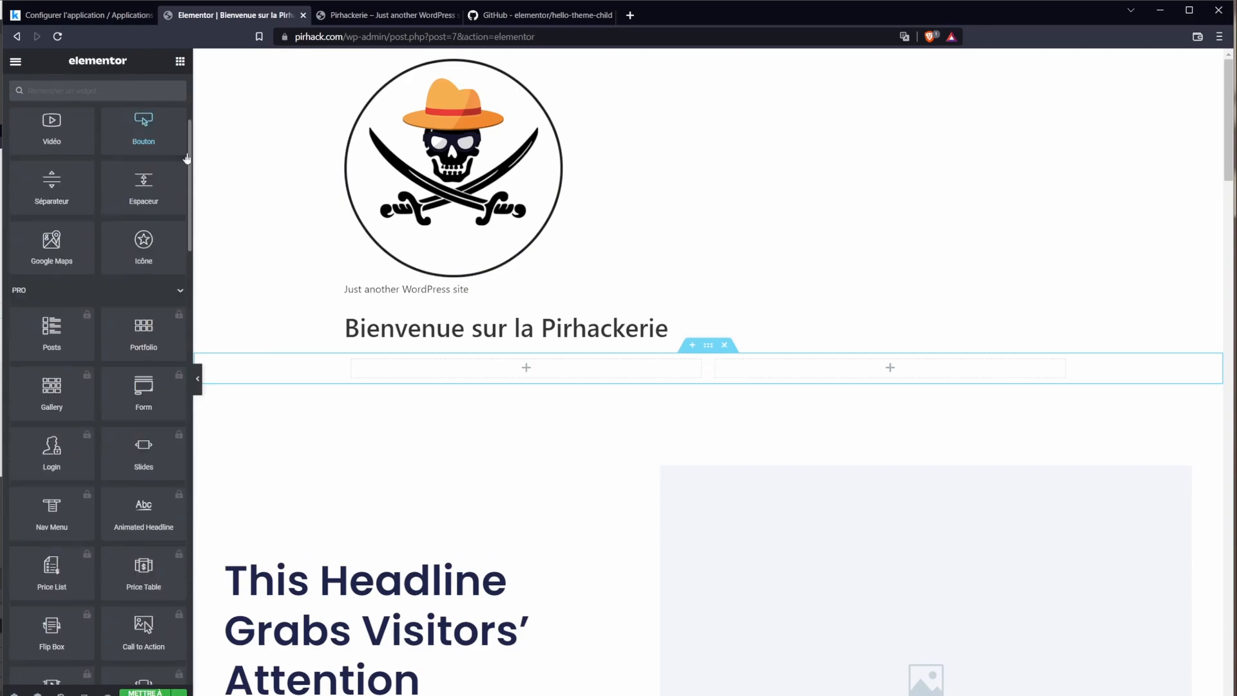
scroll(59, 491, down, 3)
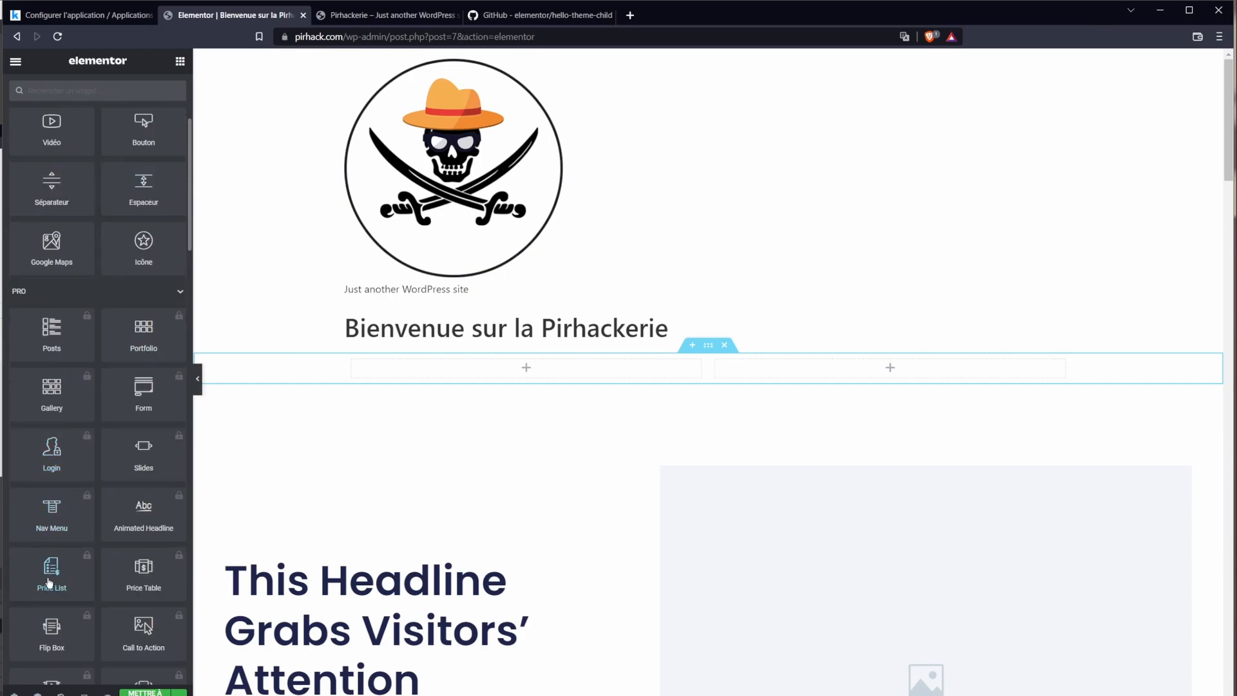
scroll(100, 320, up, 4)
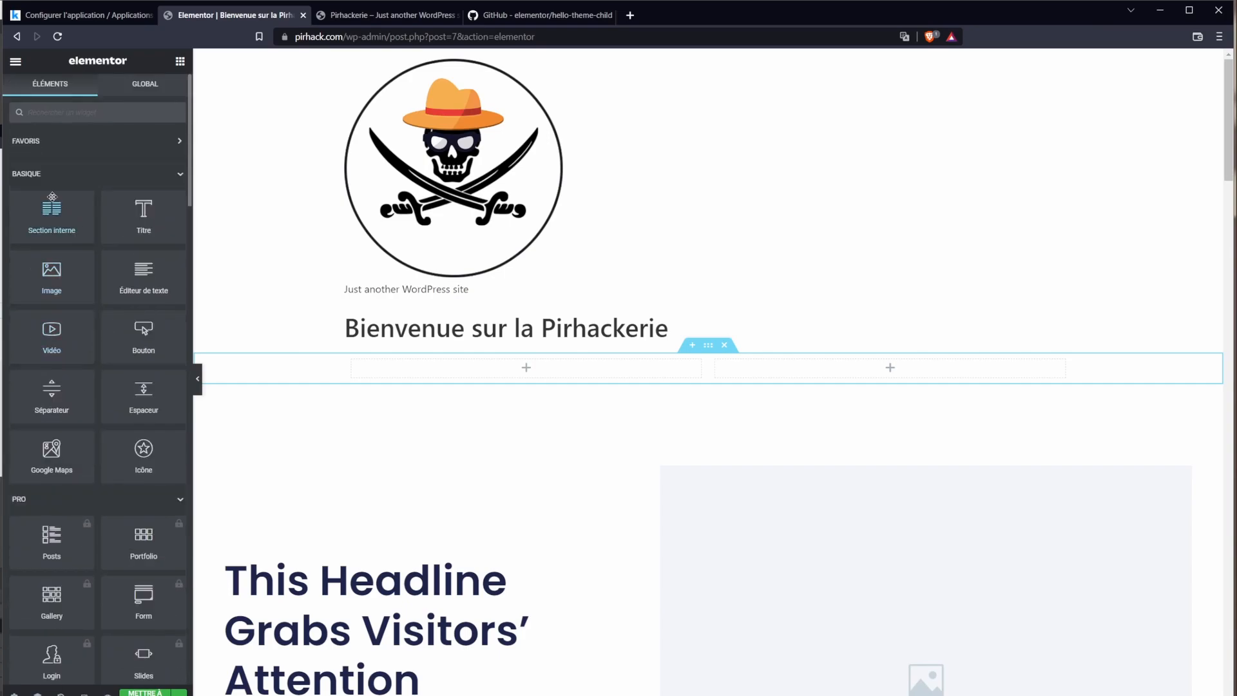
Step: Put a placeholder heading and a Cliquez ici button in the left column
drag(132, 213, 529, 369)
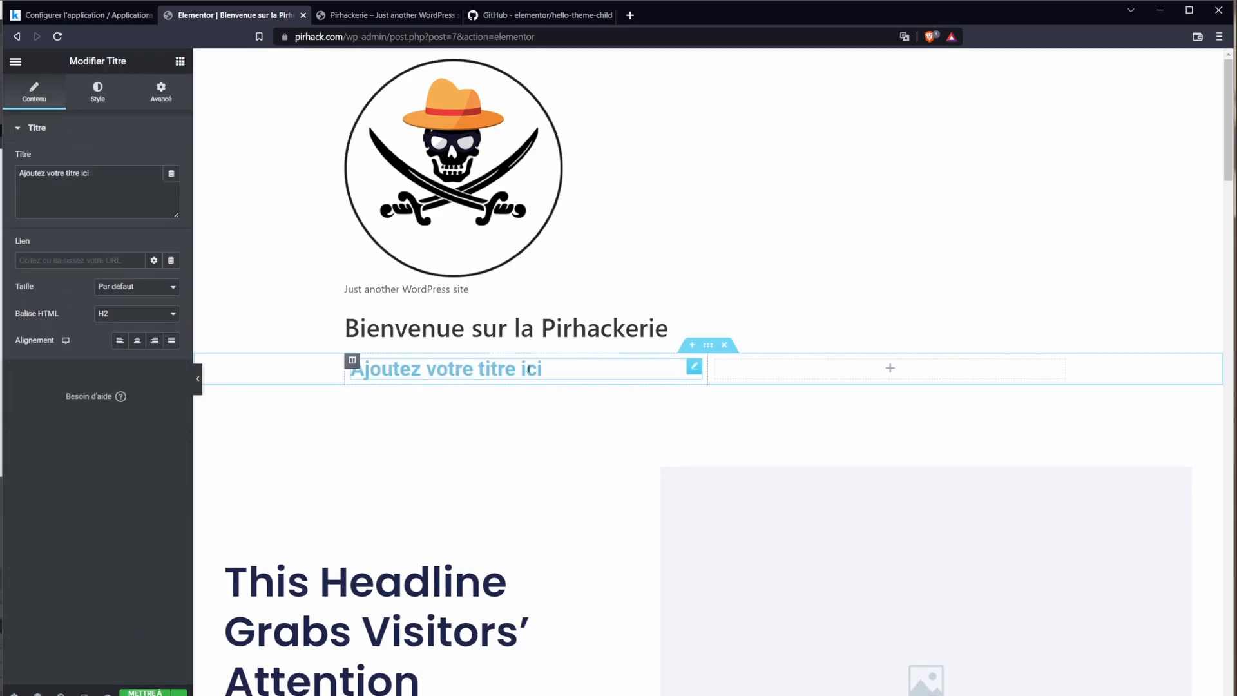
triple_click(482, 369)
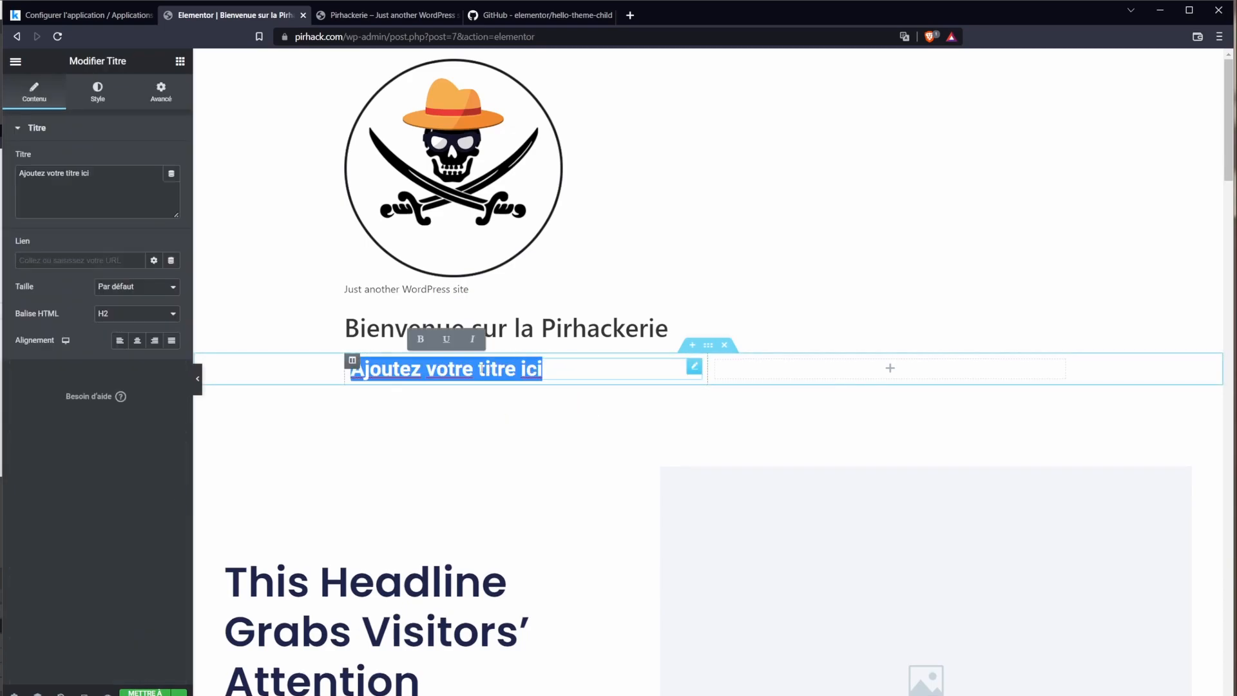
click(354, 343)
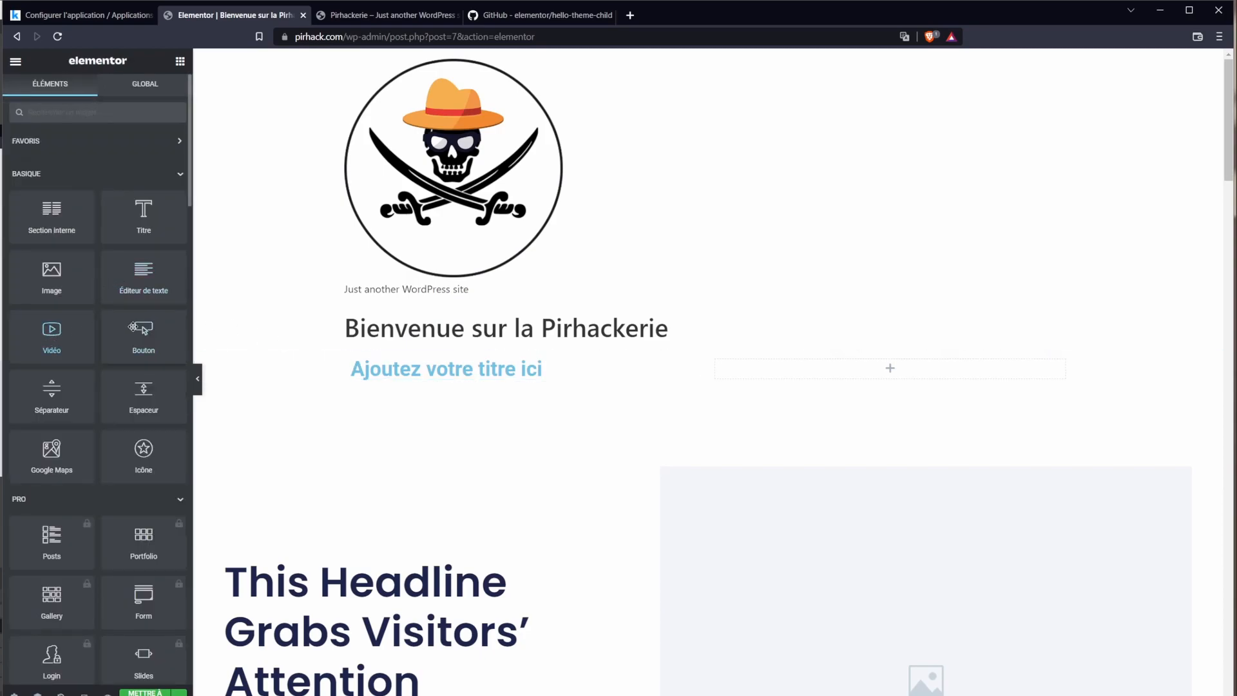
drag(144, 329, 505, 381)
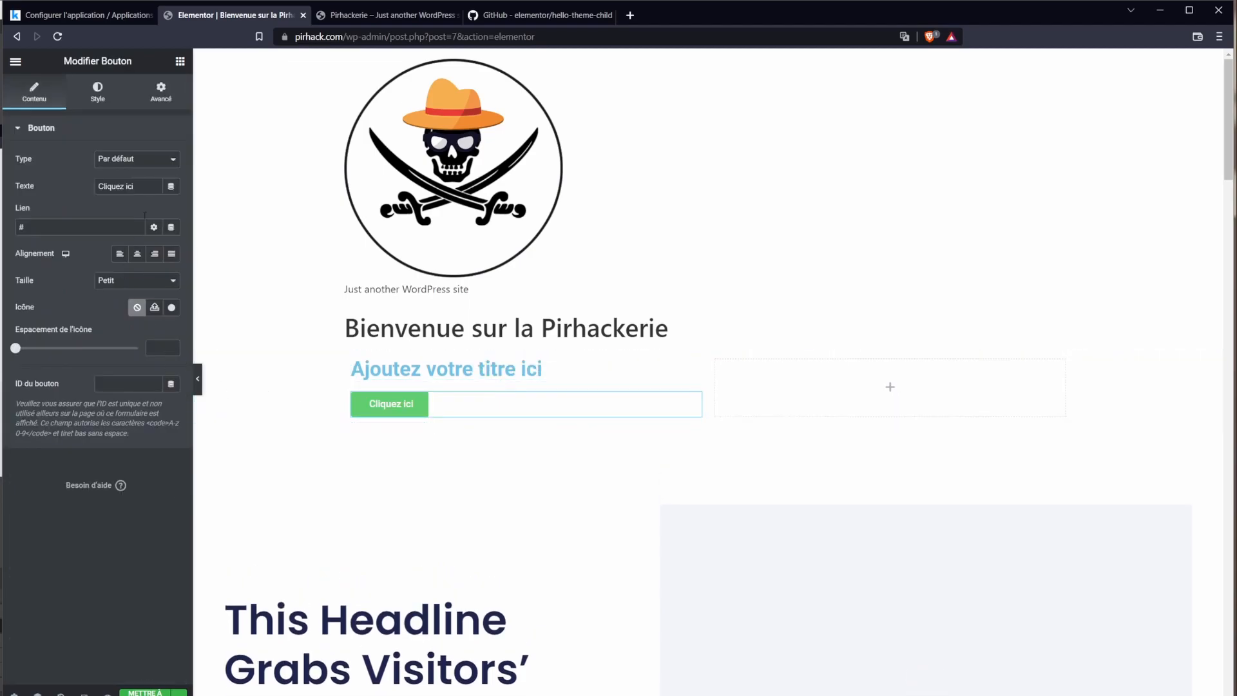
Step: Add a placeholder image widget to the right column
click(890, 387)
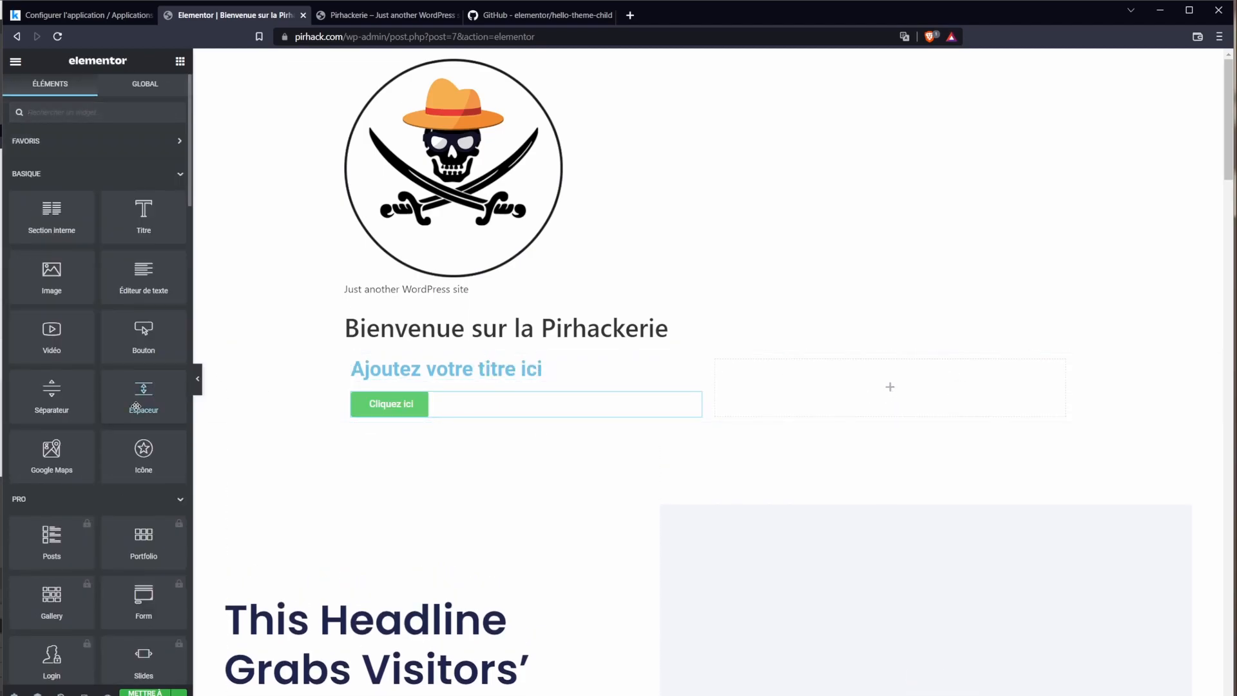
drag(50, 274, 917, 393)
scroll(424, 452, down, 3)
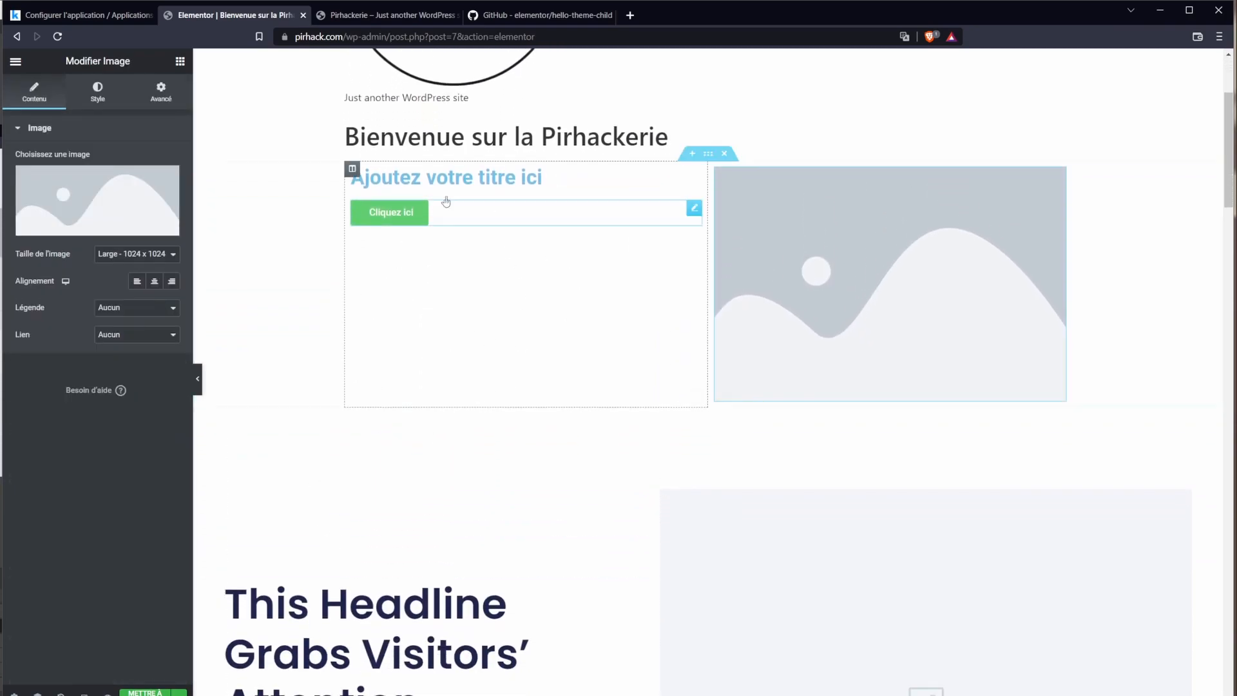
scroll(547, 667, down, 2)
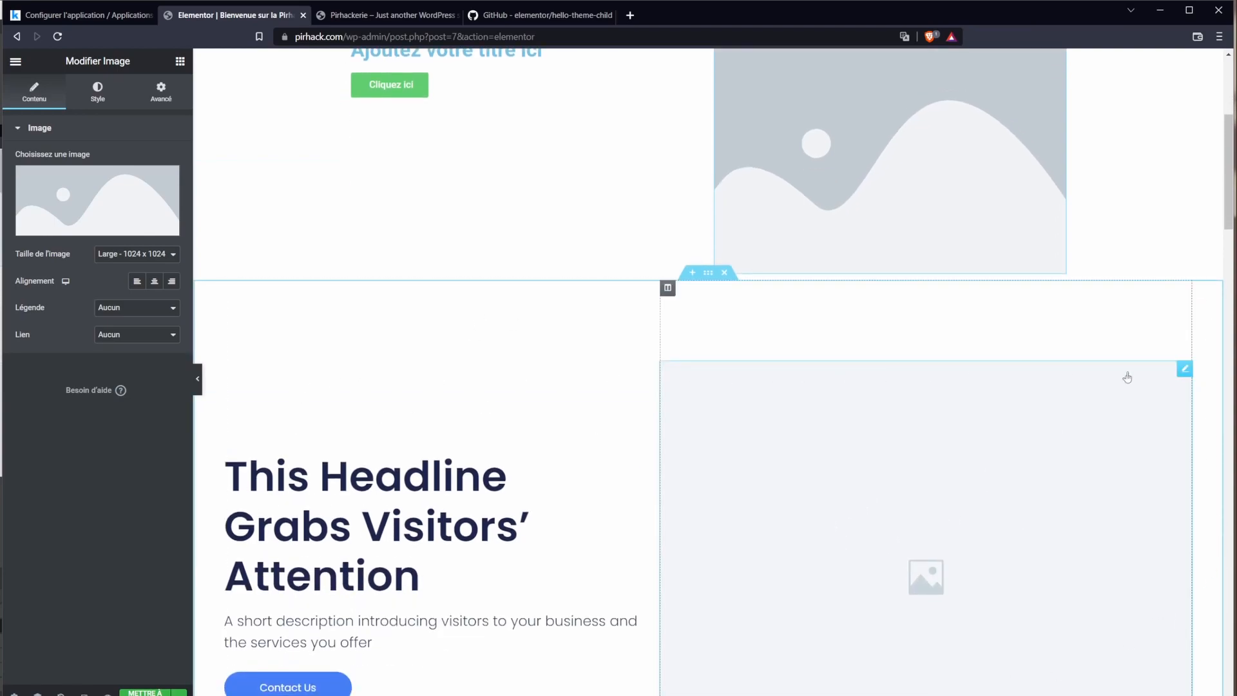
scroll(449, 334, up, 5)
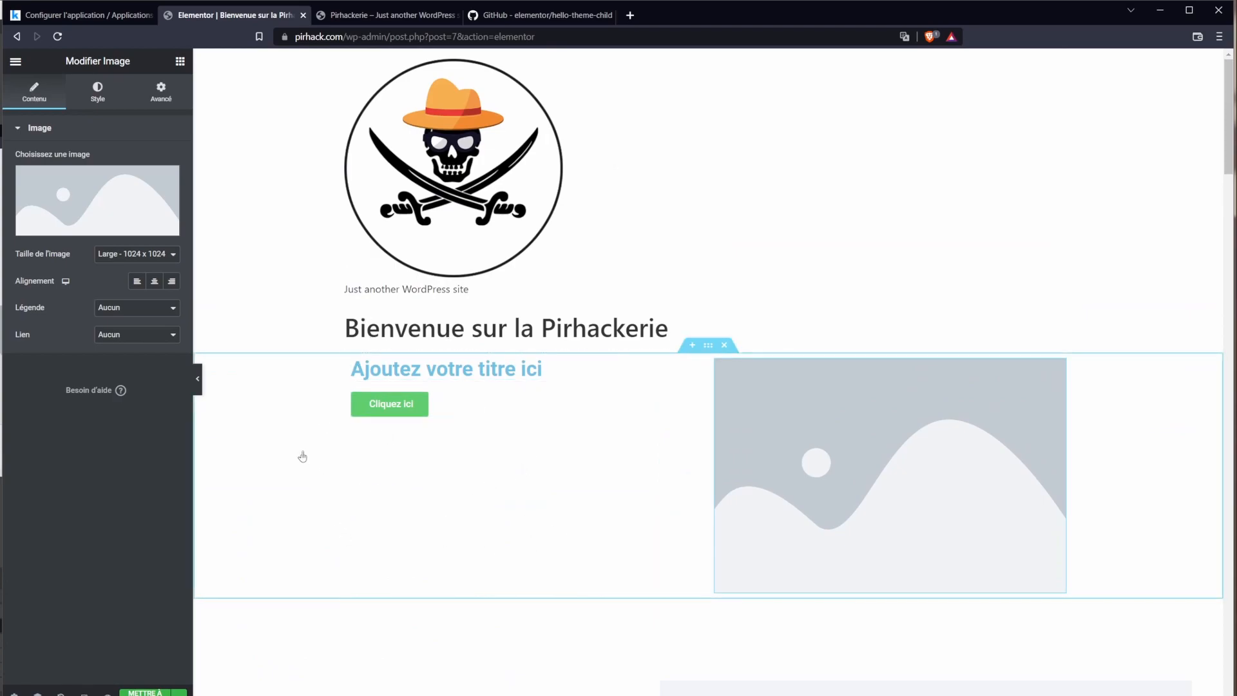
Step: Drag the new title-and-image section below the hero
click(791, 280)
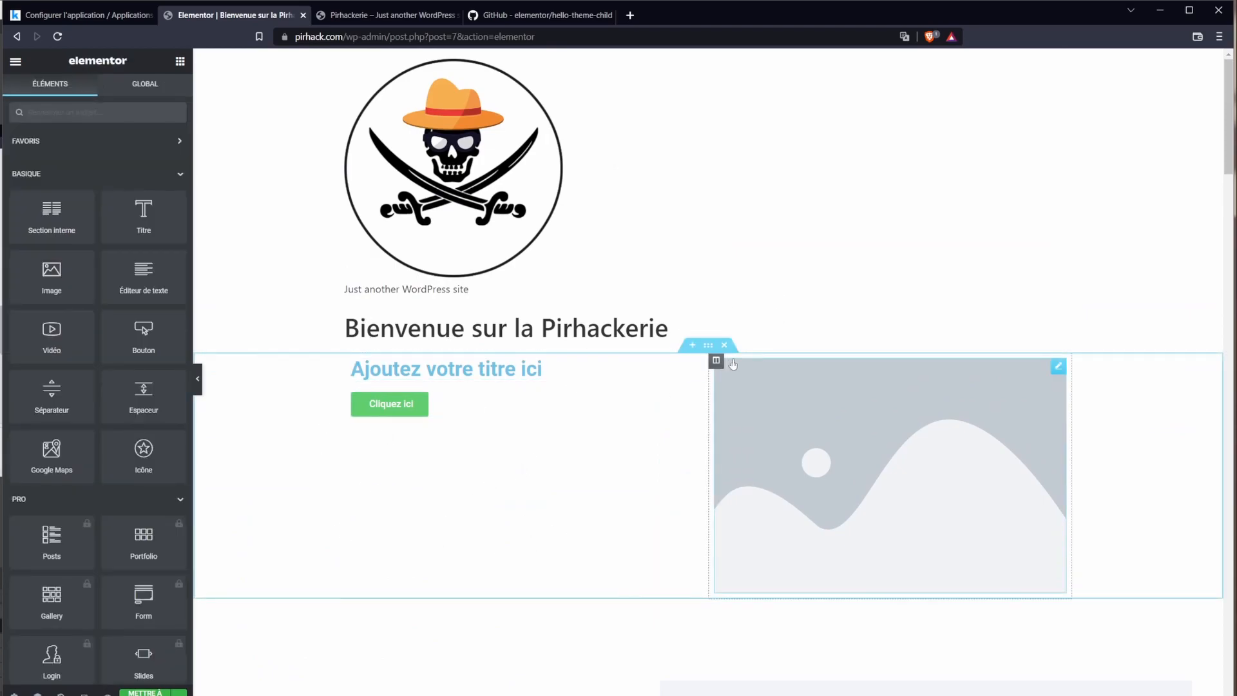
click(708, 345)
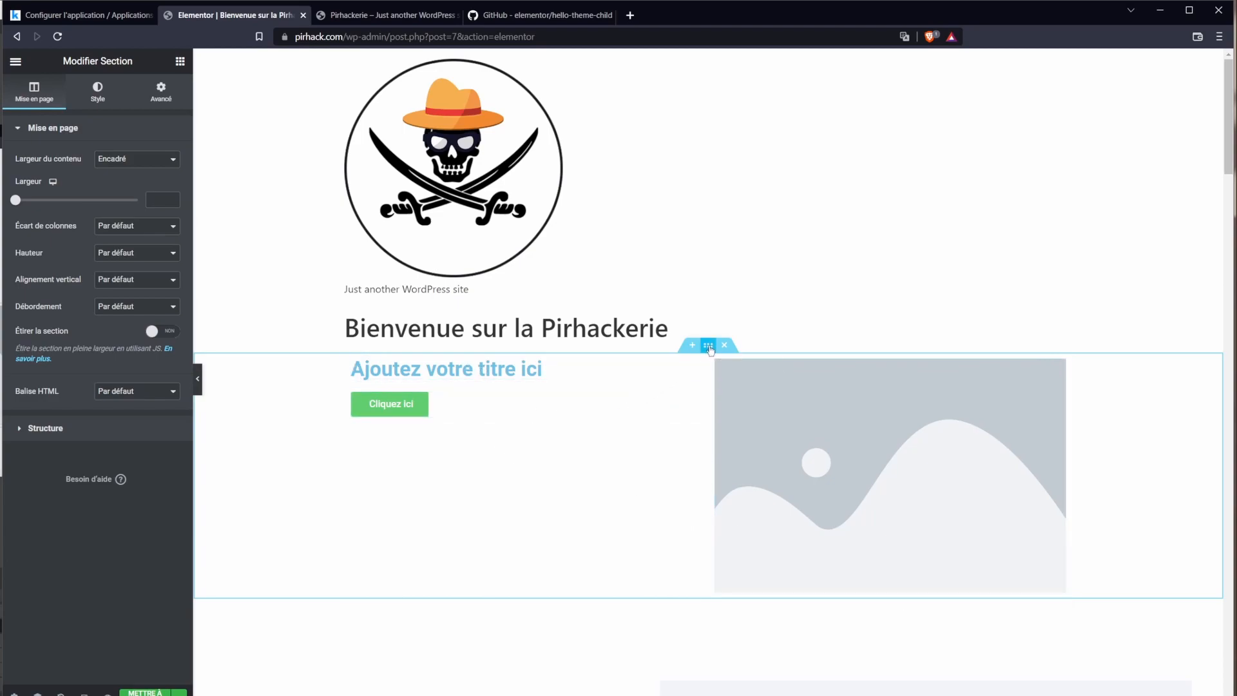
drag(709, 348, 668, 601)
scroll(541, 505, down, 4)
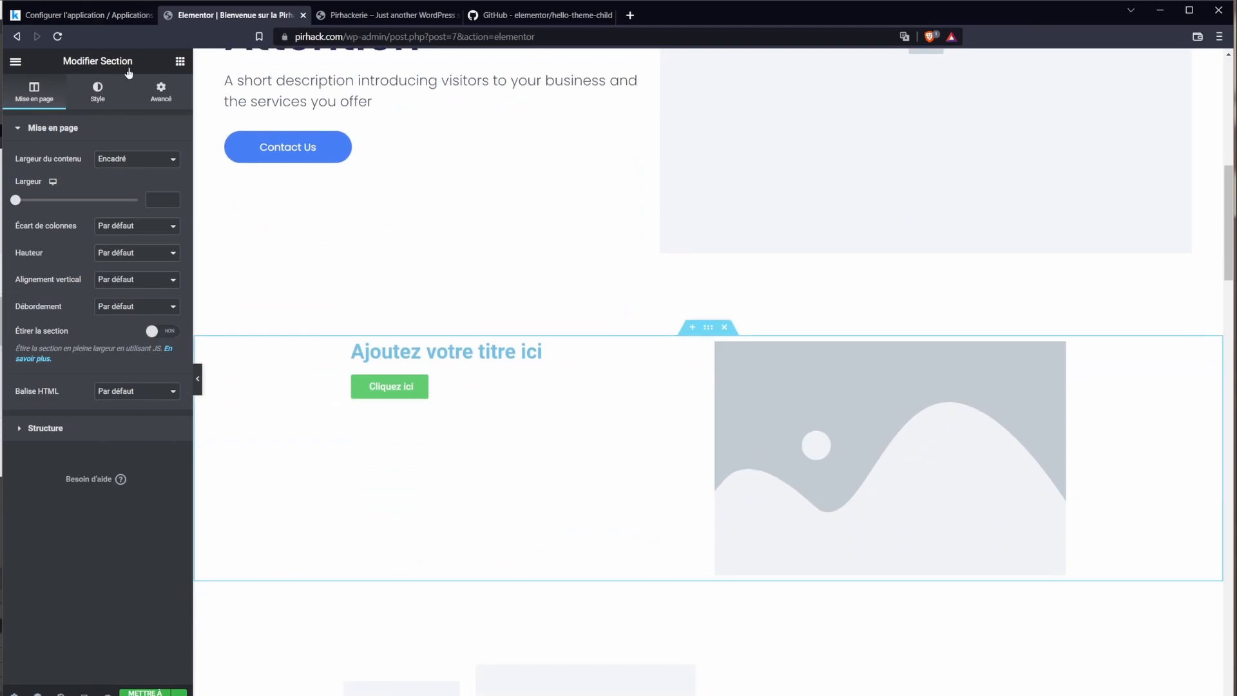
drag(63, 62, 137, 63)
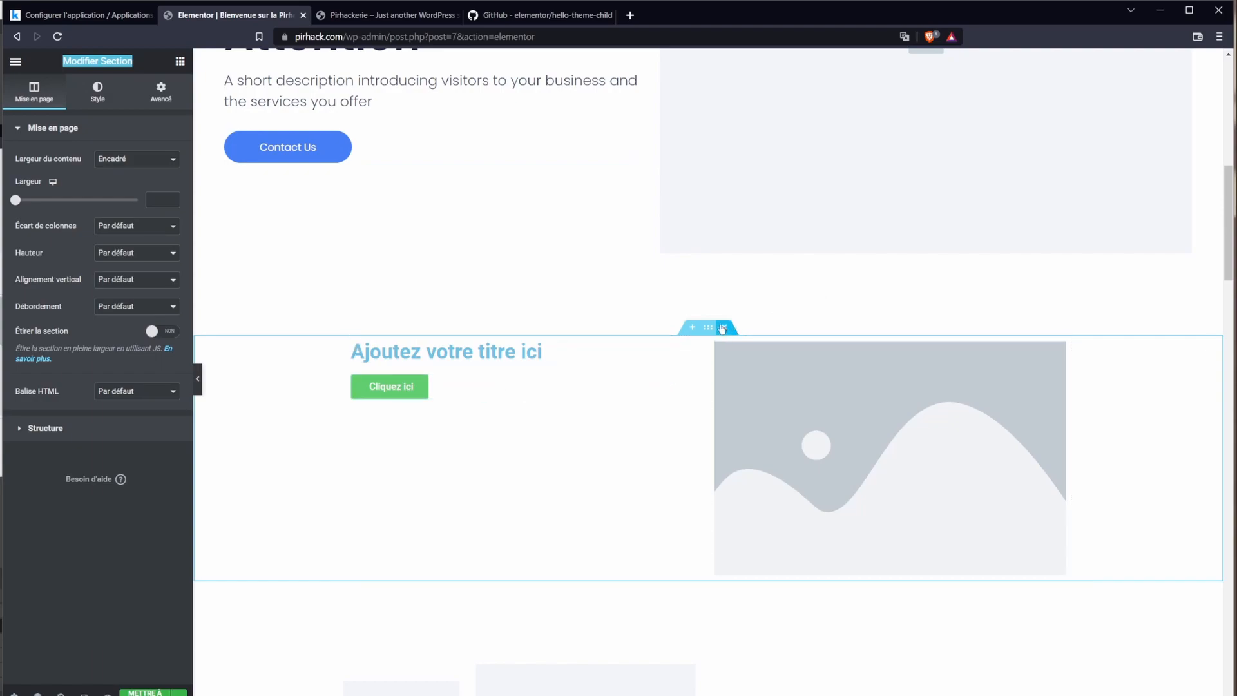
Step: Reselect the section and keep its content width boxed (1366) after trying full width
click(773, 404)
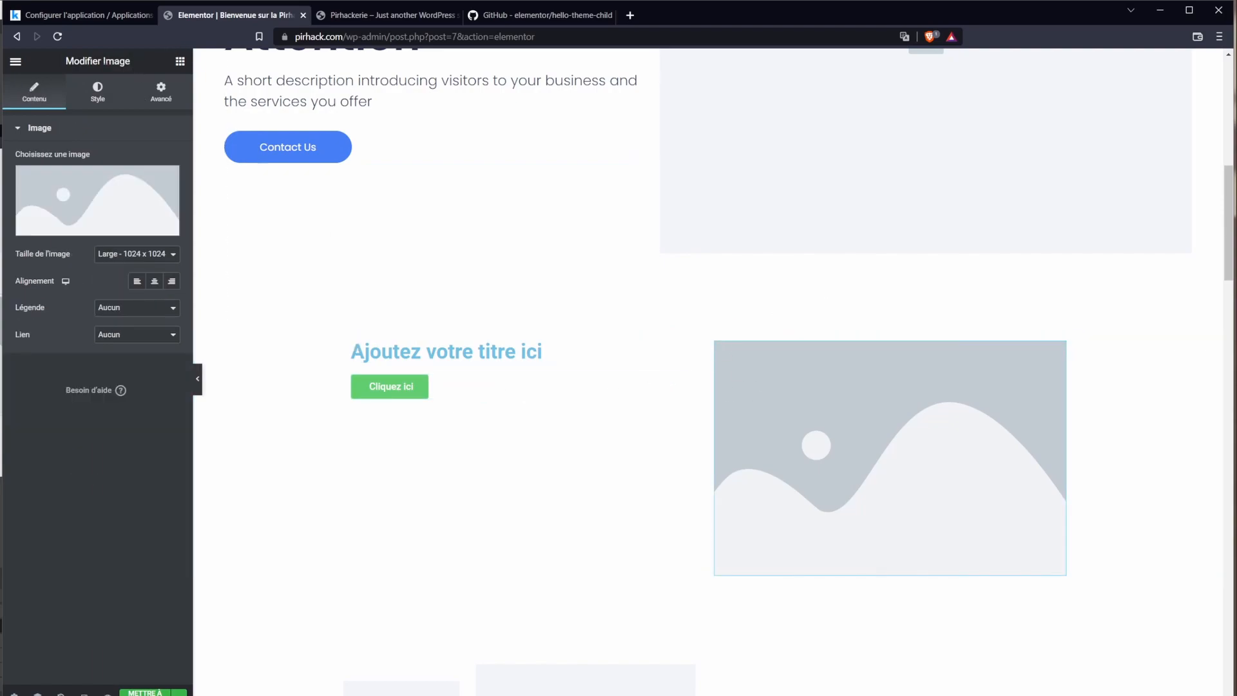
drag(101, 62, 133, 62)
click(708, 327)
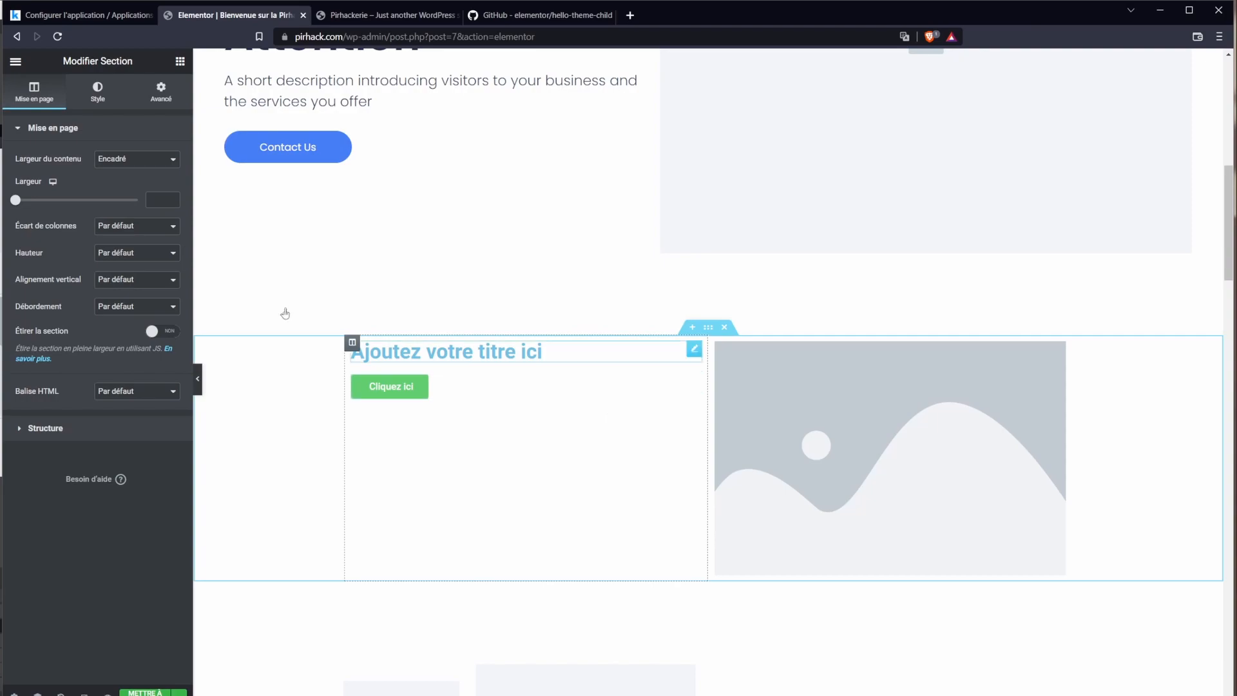
click(121, 161)
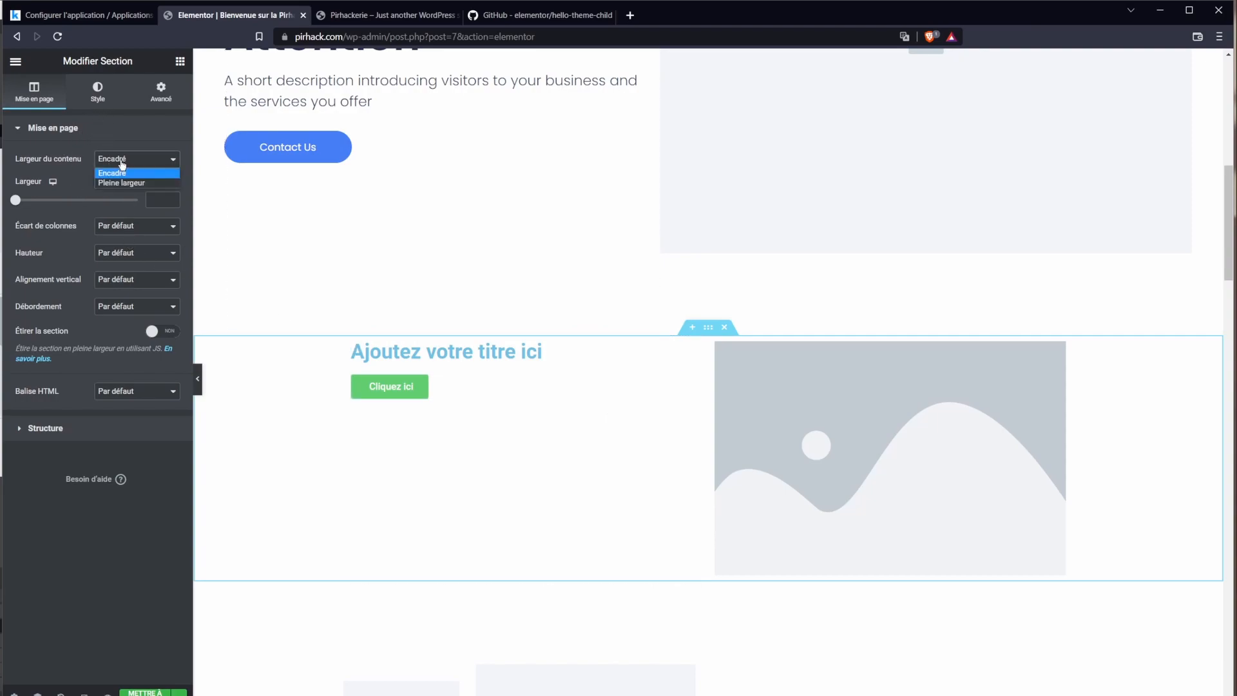
click(122, 183)
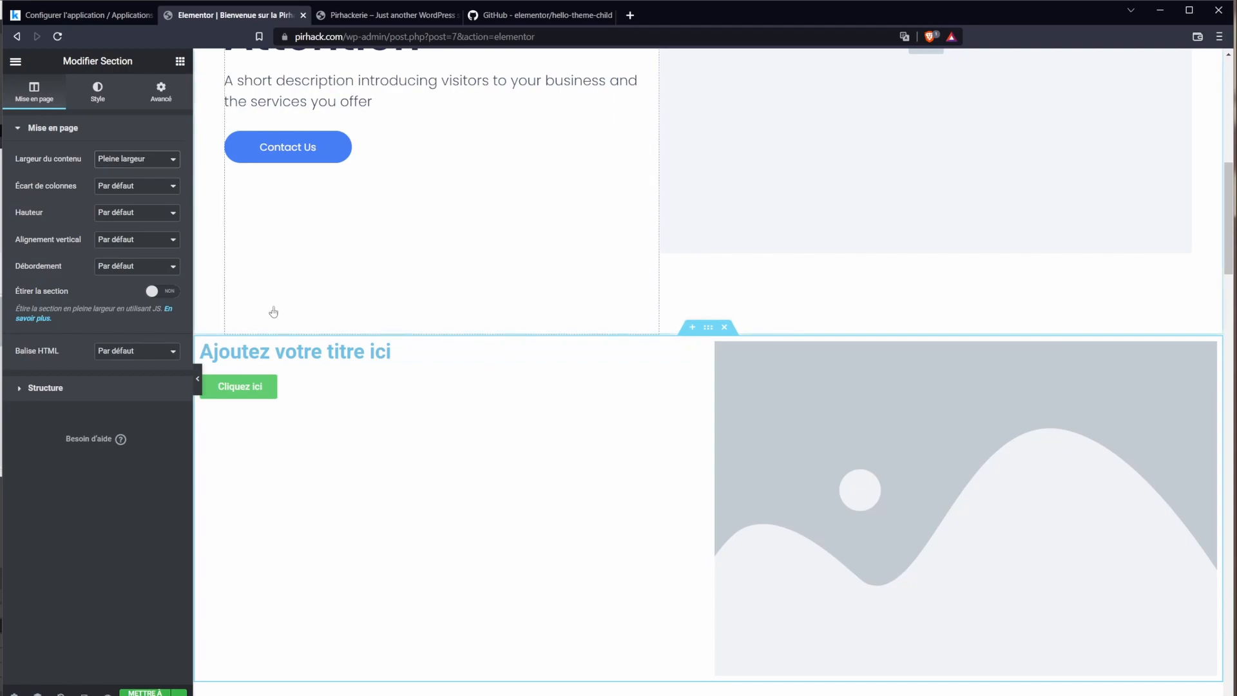
click(141, 159)
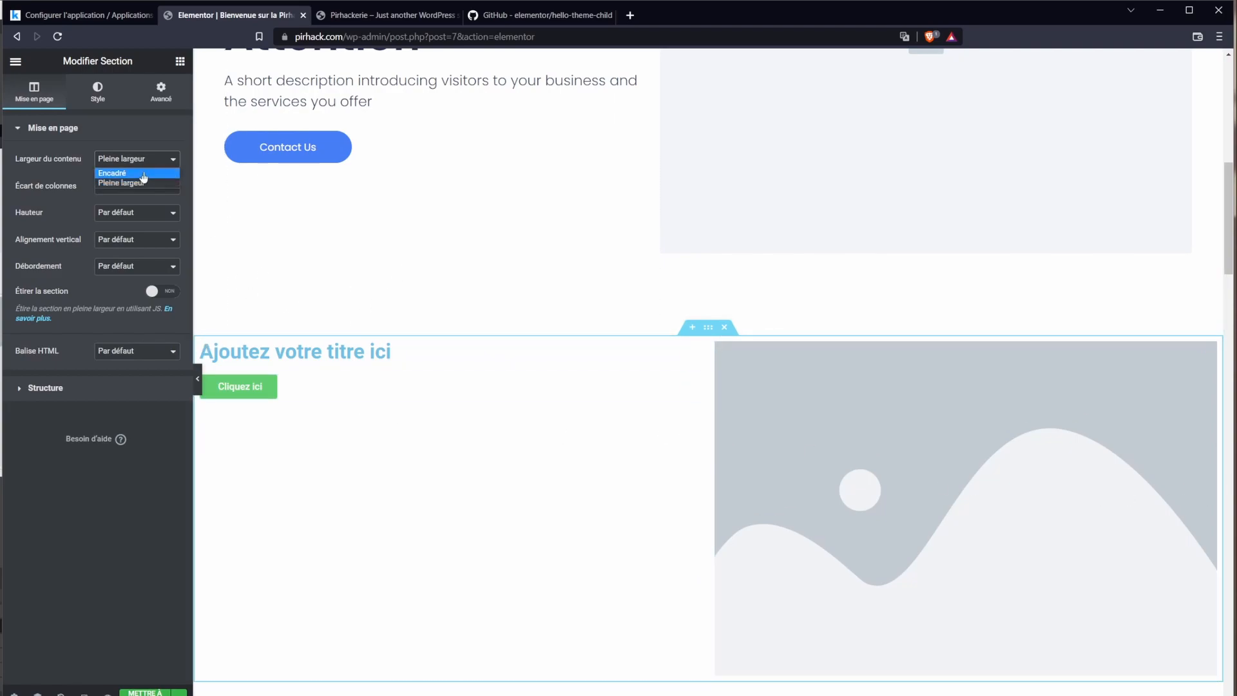
click(139, 174)
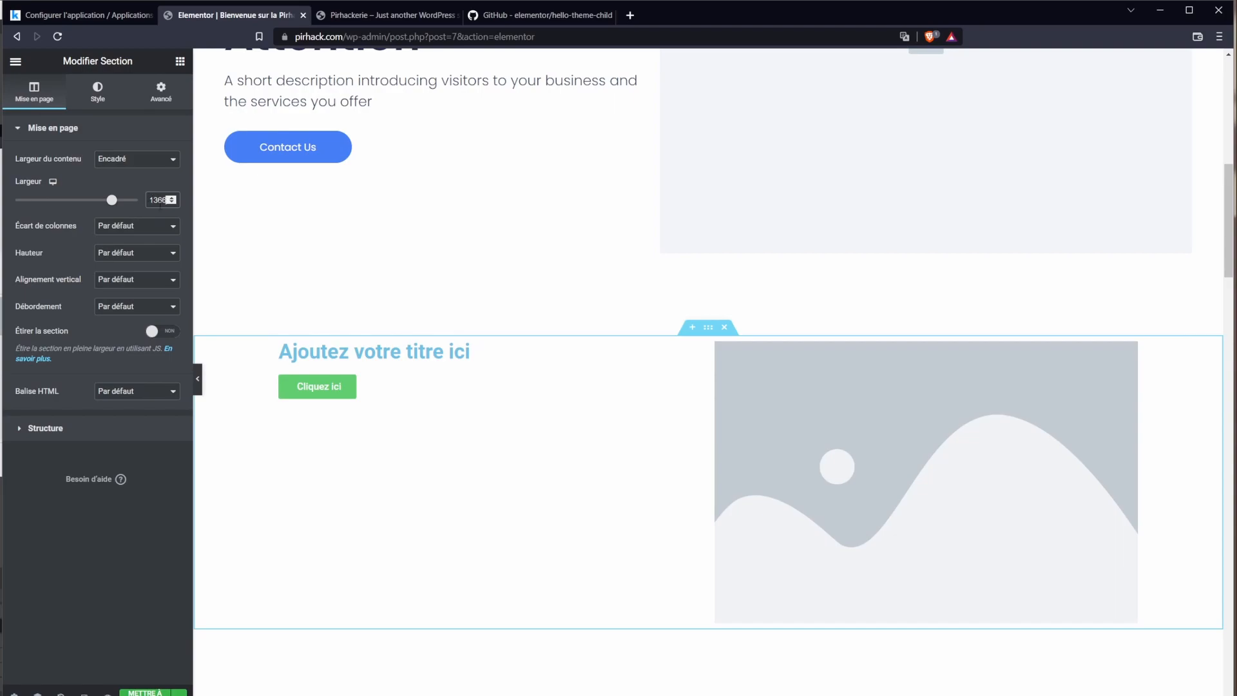
Step: Try a wider column gap, then undo it back to the default
click(116, 228)
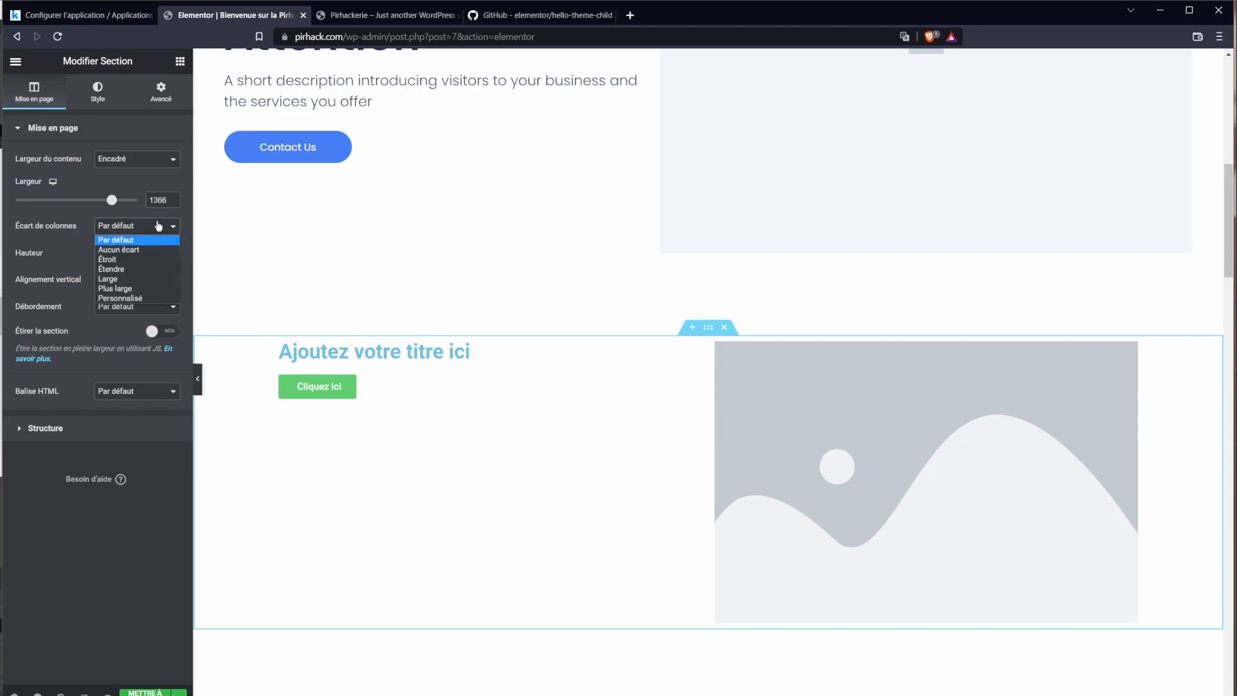
click(135, 273)
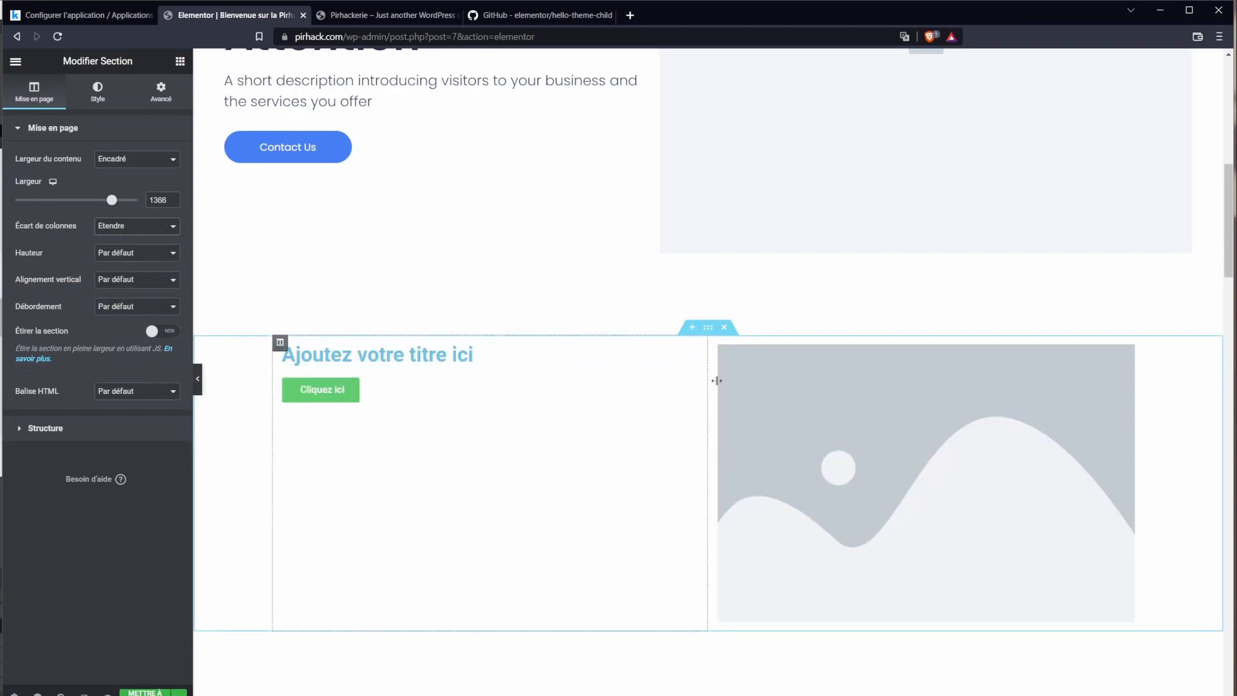
key(ctrl+z)
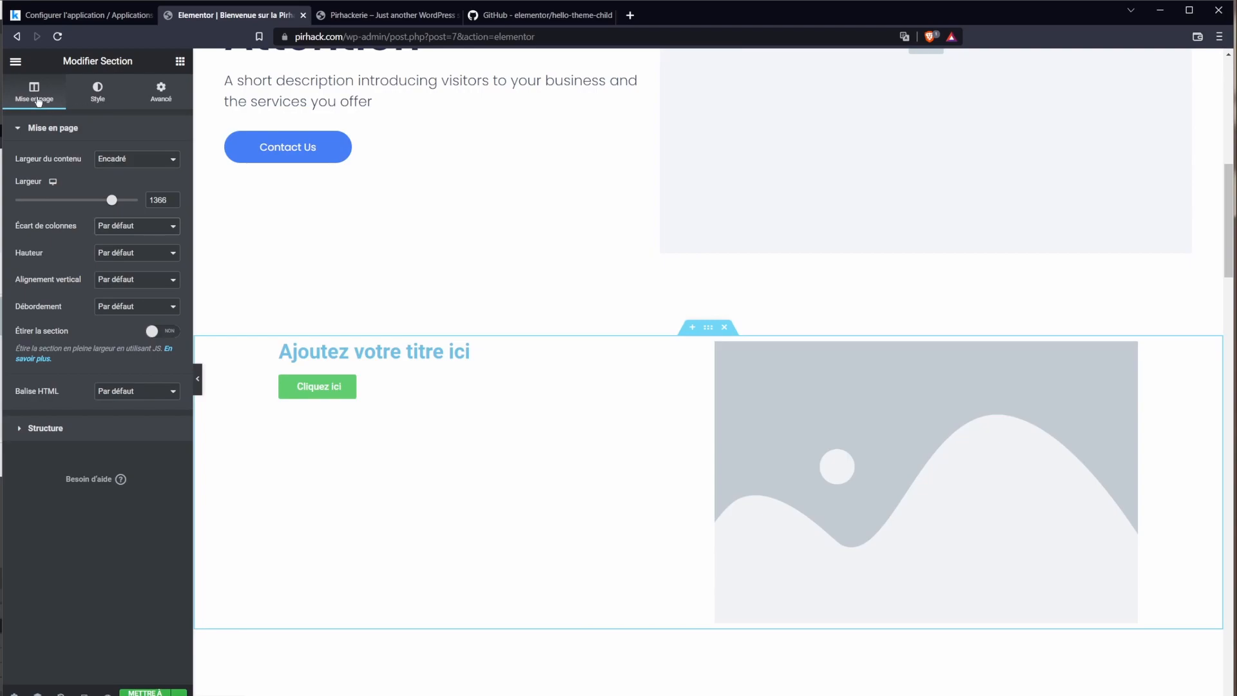
click(94, 92)
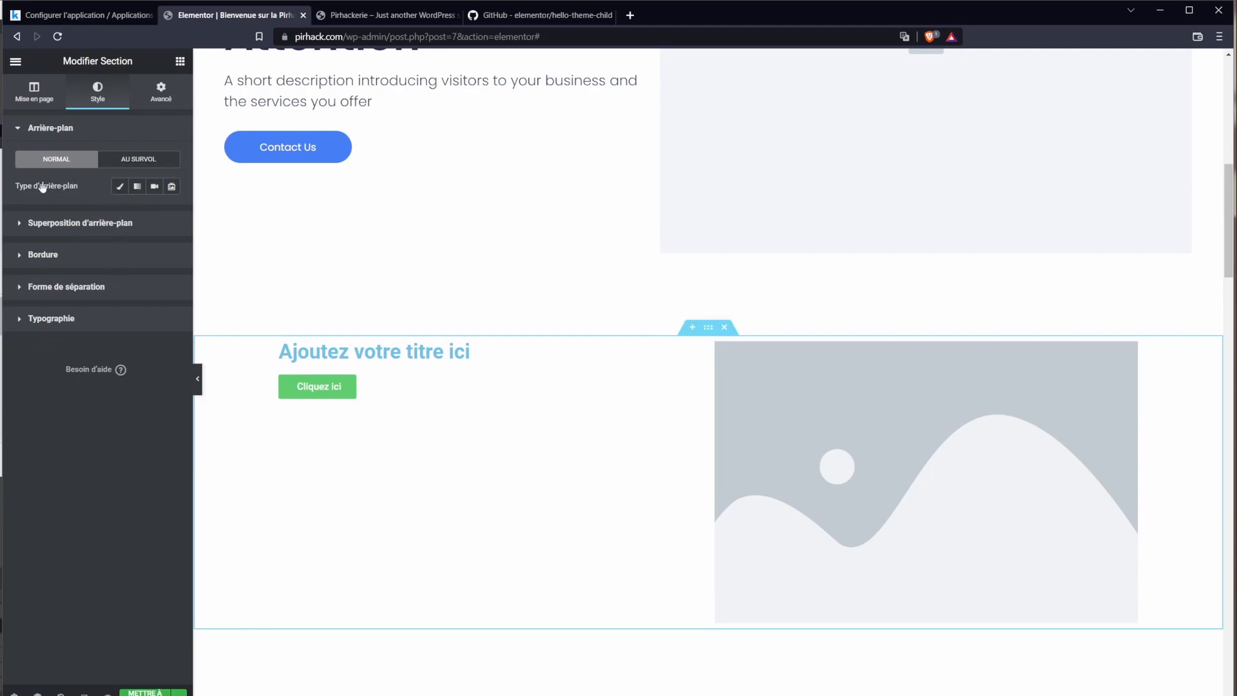
Step: Compare the background types and give the section a classic pale pink background
click(121, 188)
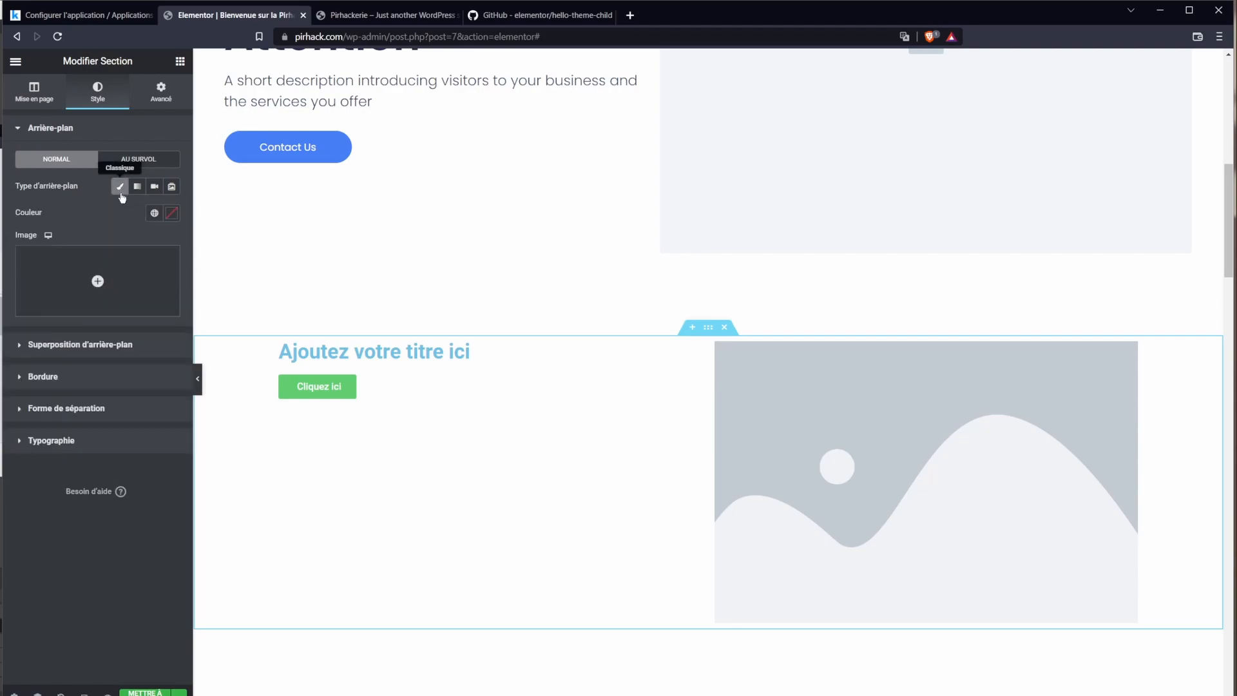
click(136, 188)
click(154, 187)
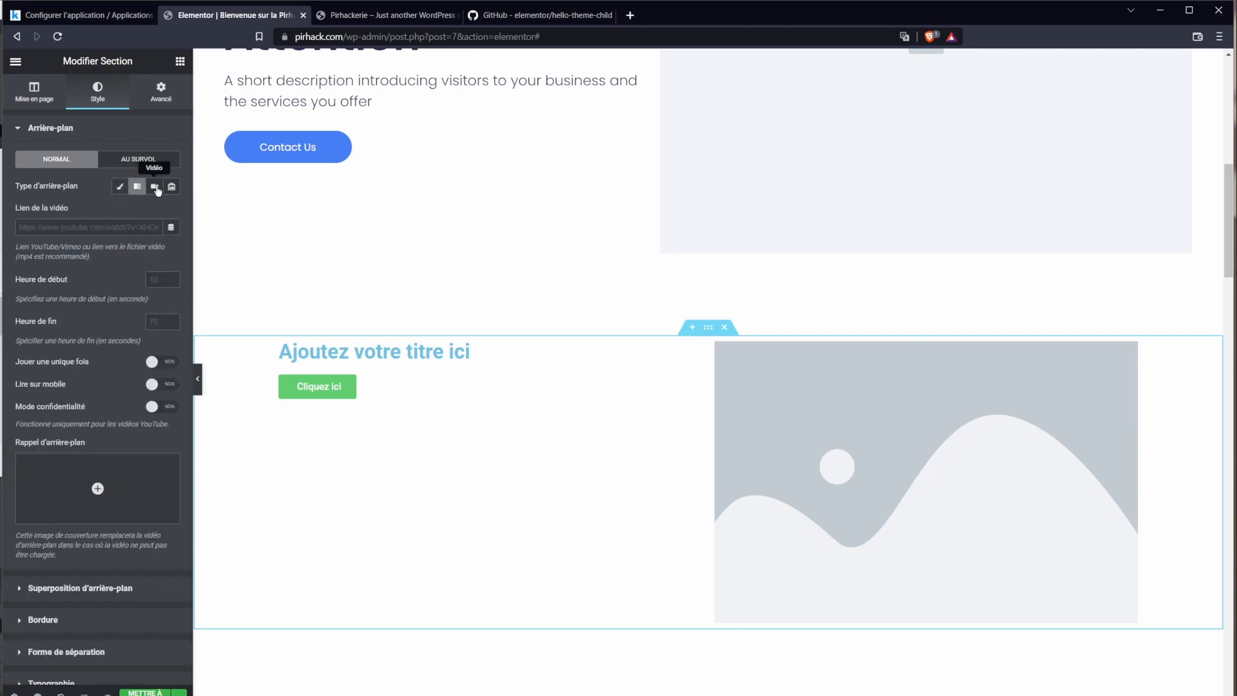
click(171, 186)
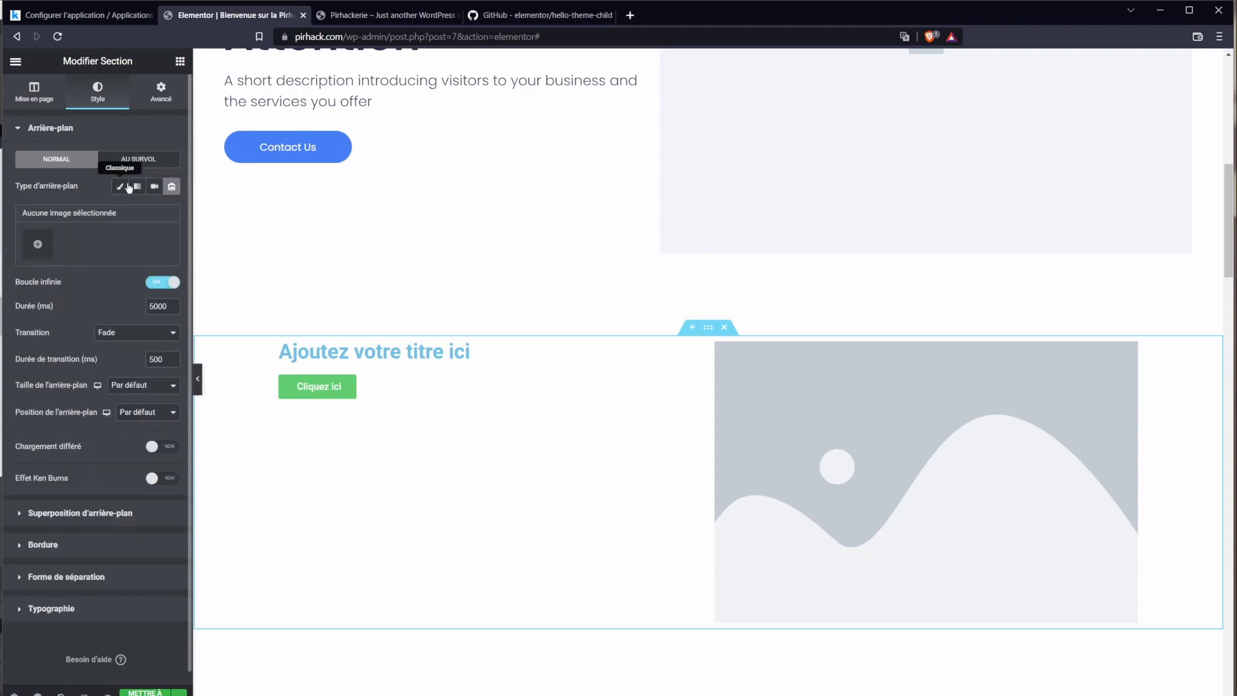
click(121, 187)
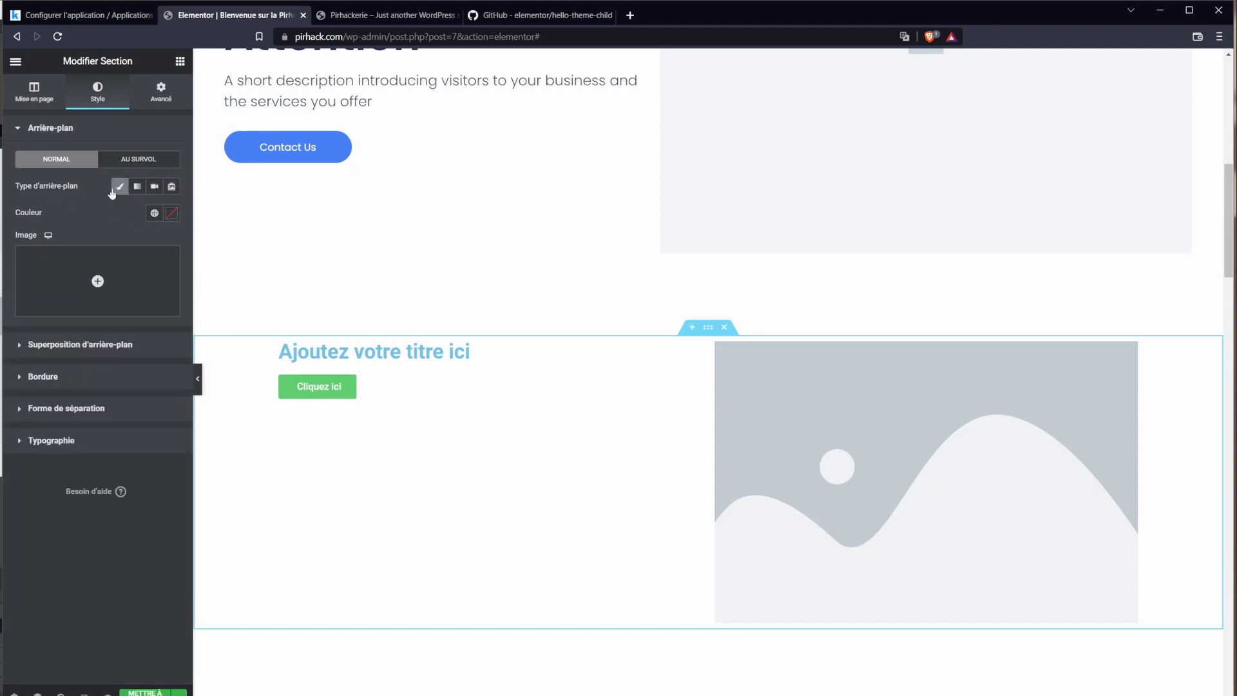
click(176, 220)
drag(133, 306, 41, 257)
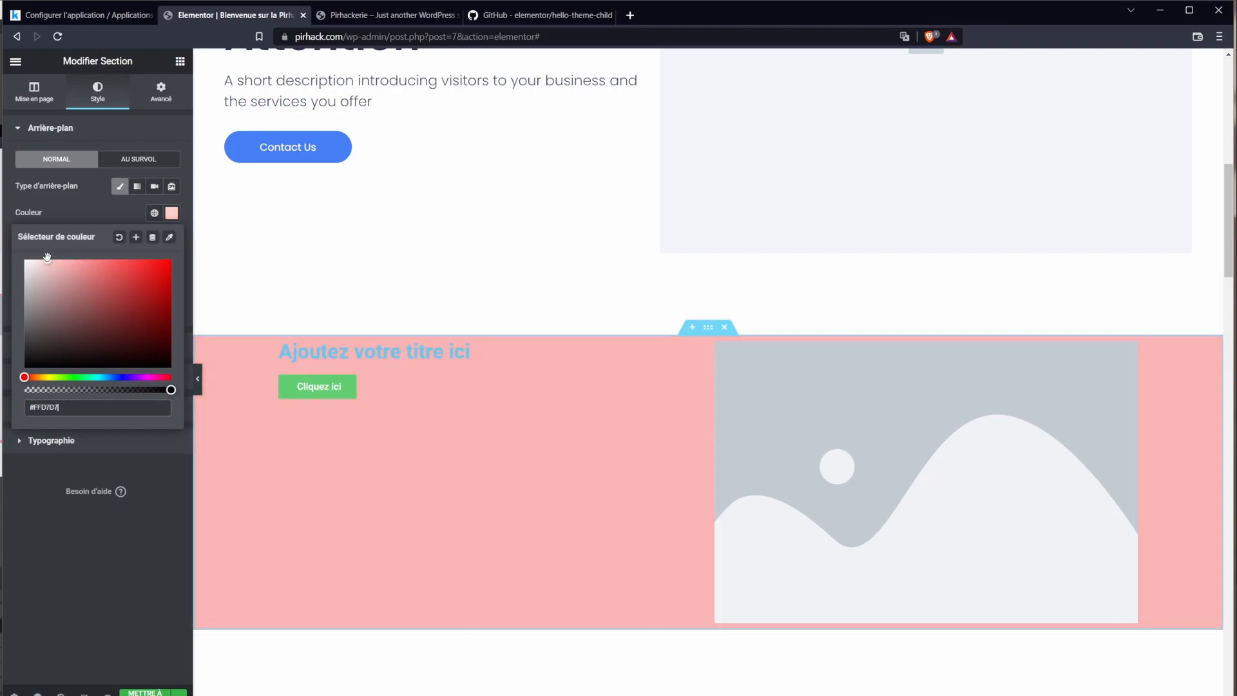
click(97, 216)
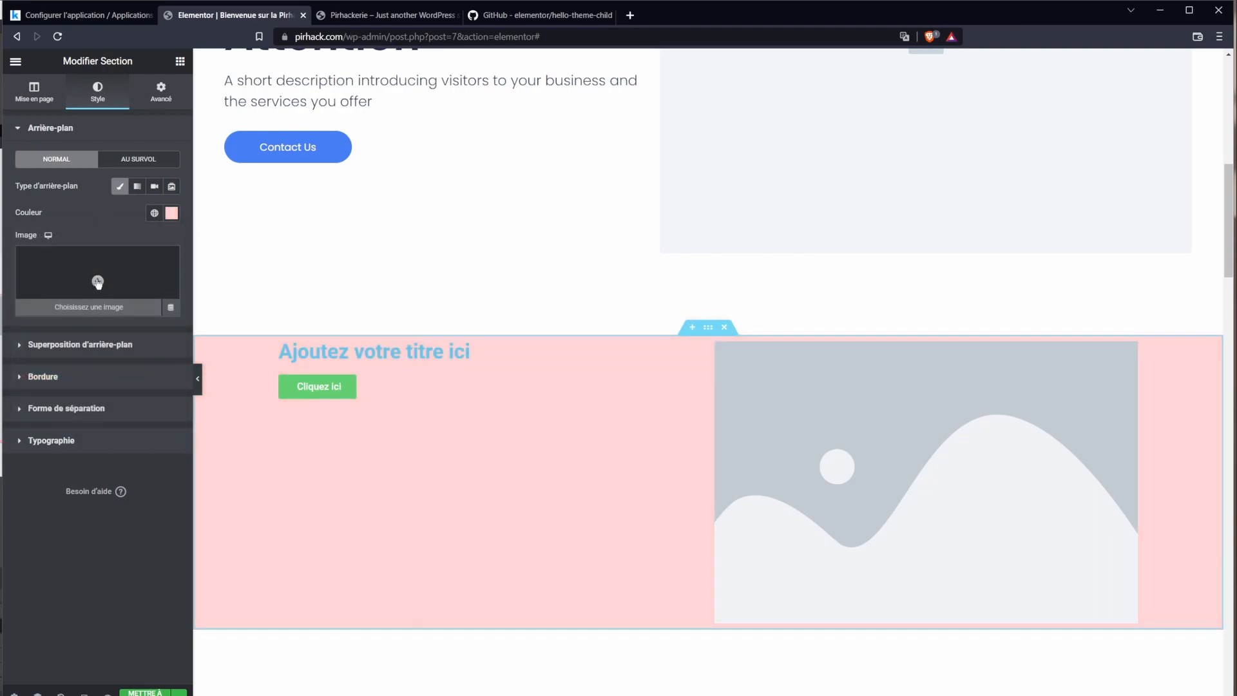
Step: Make it a pink-to-red gradient with locations 47 and 0 and angle 200
click(138, 186)
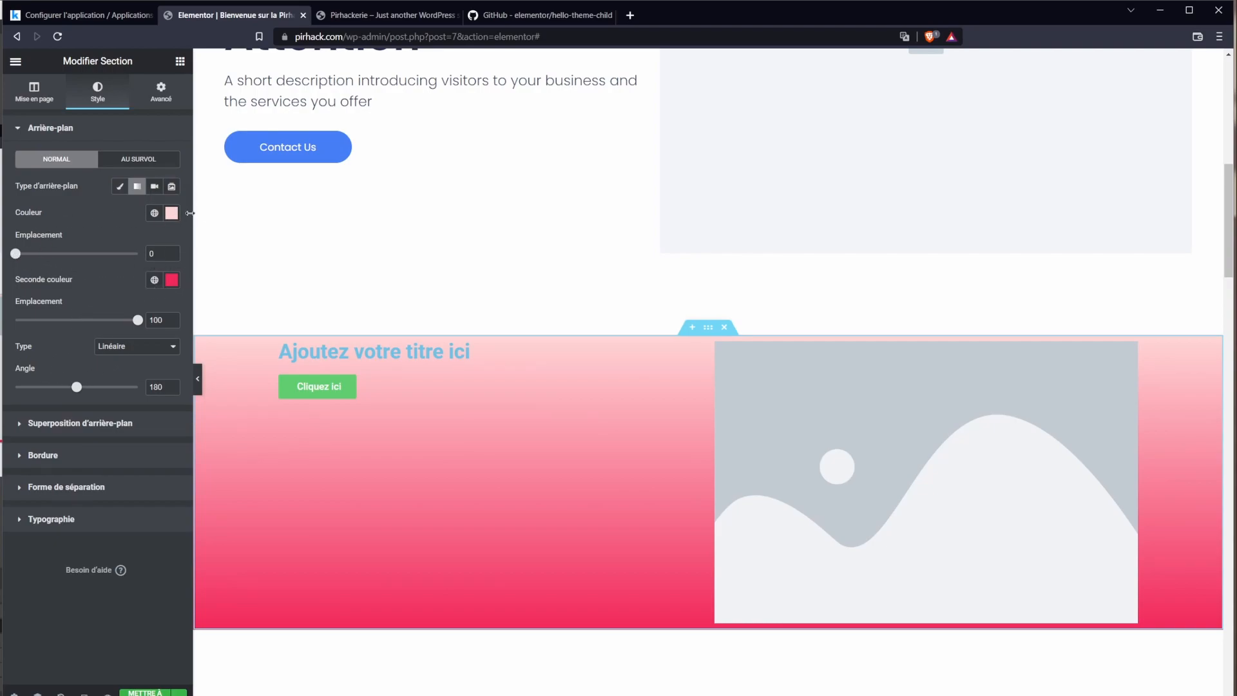
drag(16, 253, 72, 254)
drag(137, 319, 1, 308)
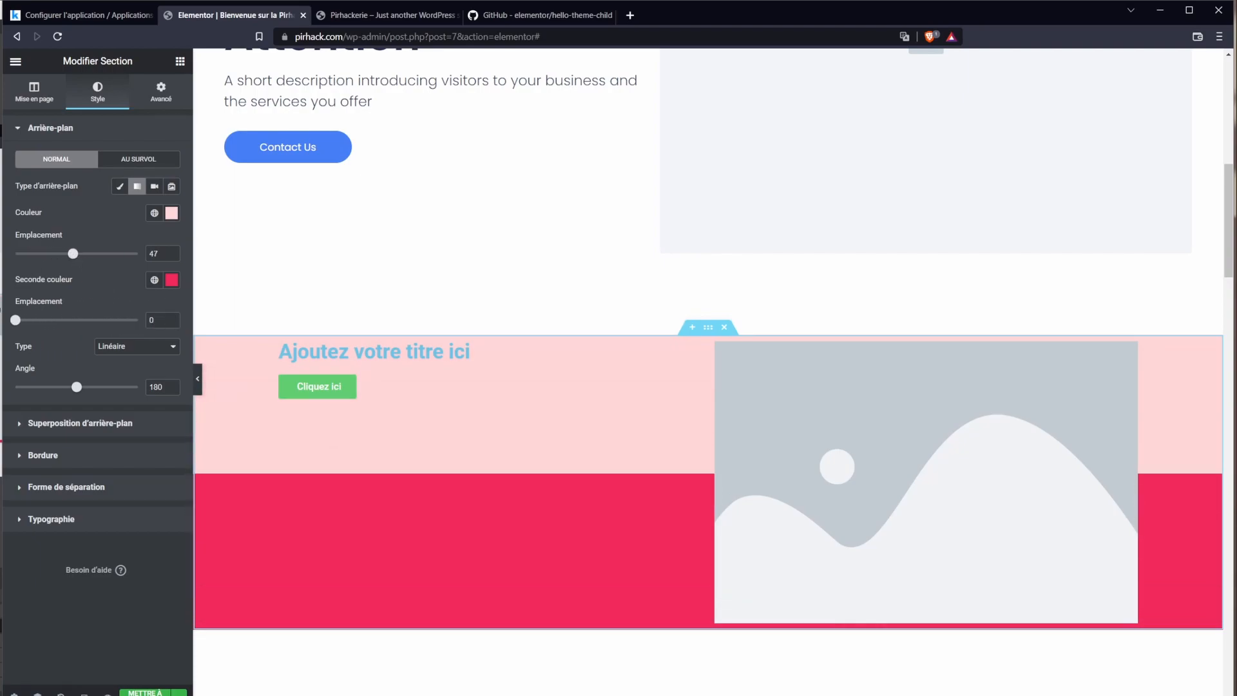
drag(75, 390, 83, 387)
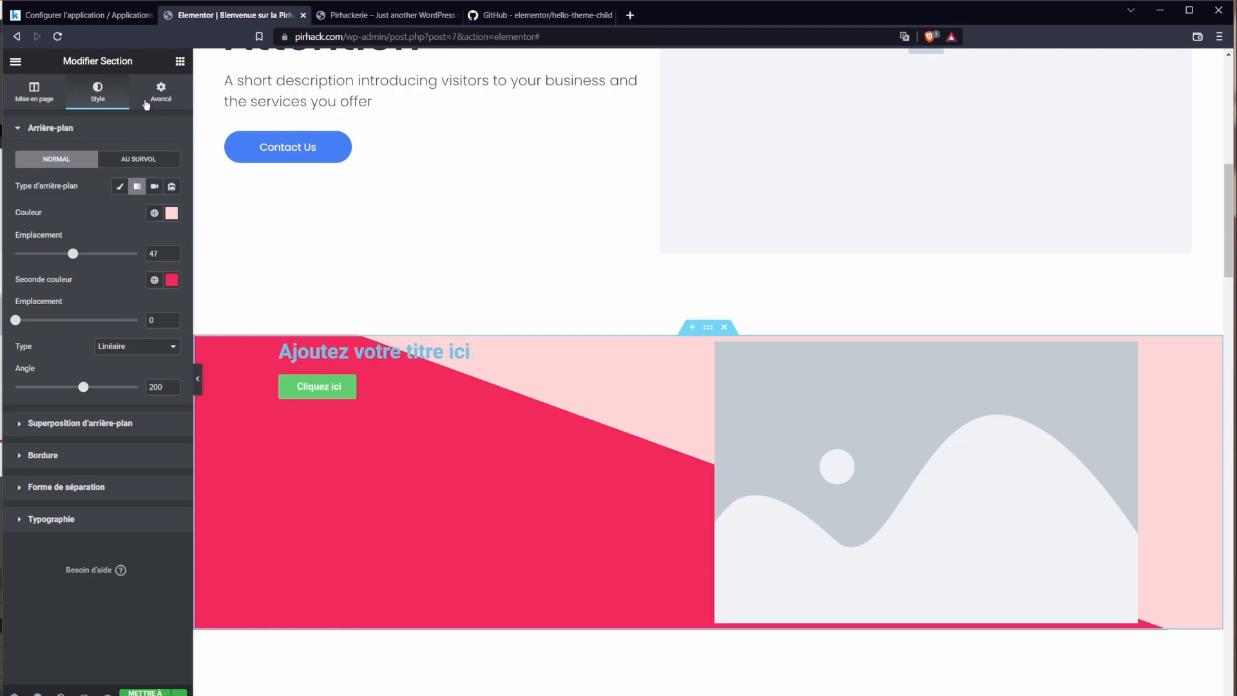
Step: Adjust the section's top and bottom margin in its Advanced spacing settings
click(50, 521)
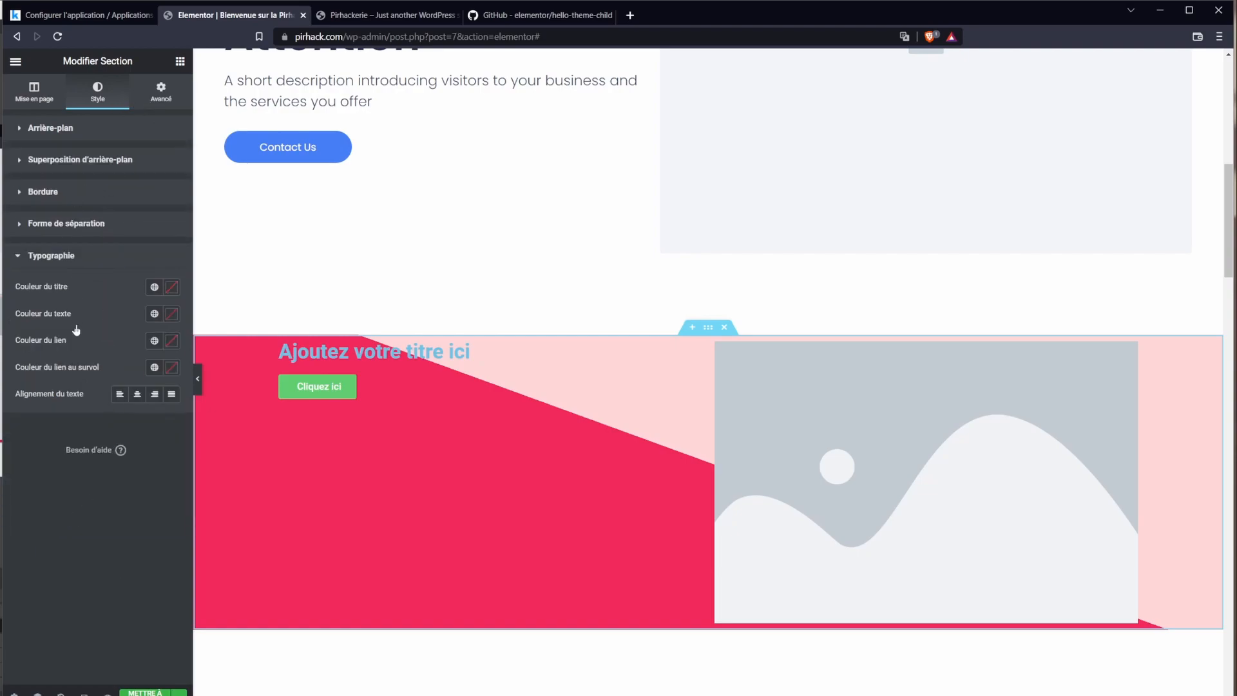
click(148, 101)
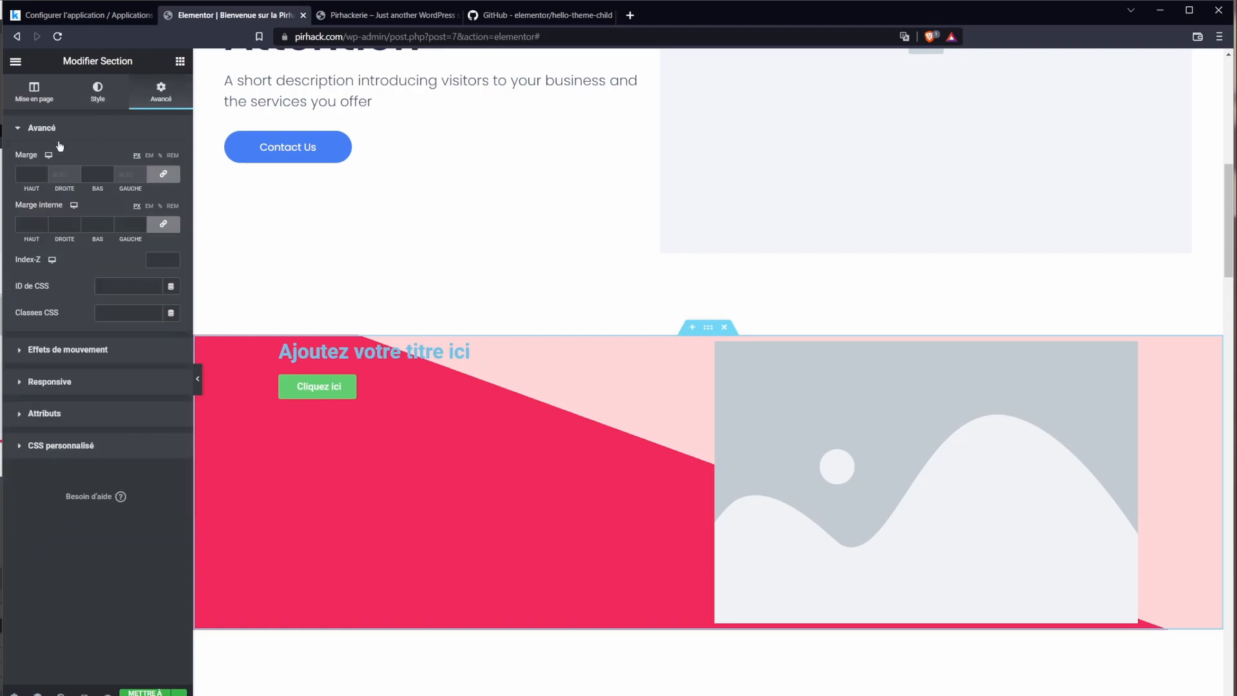
click(31, 174)
text(-60)
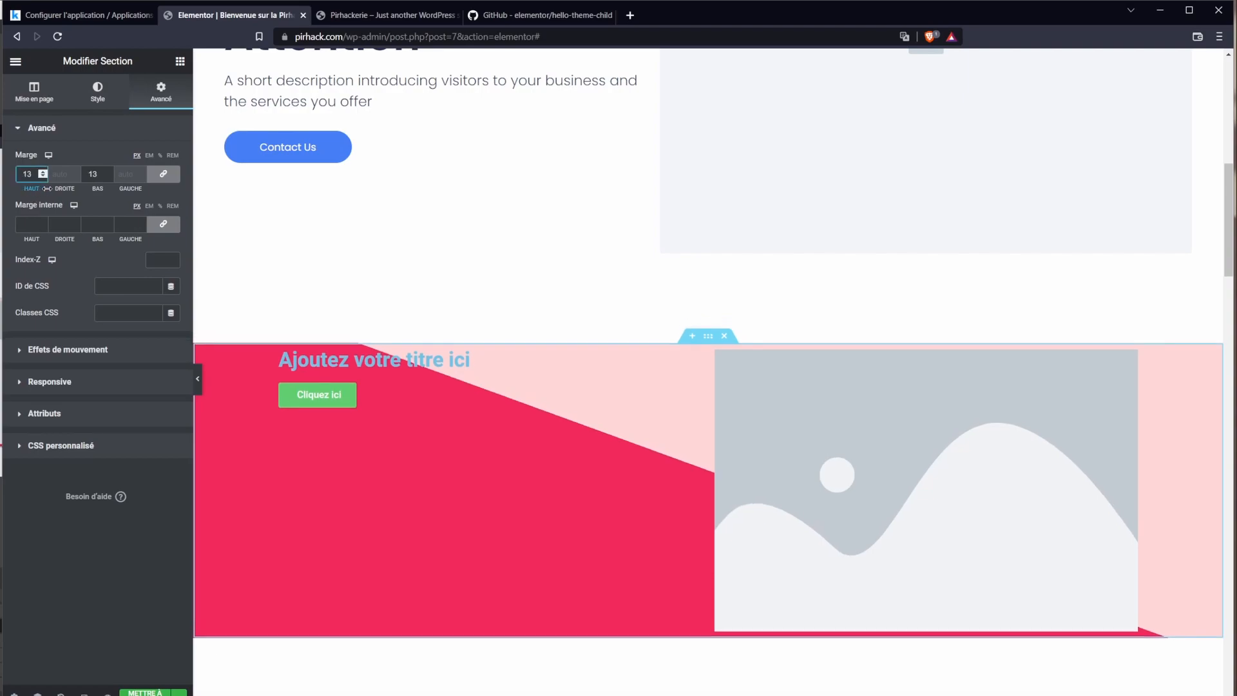
key(BackSpace)
key(BackSpace)
text(17)
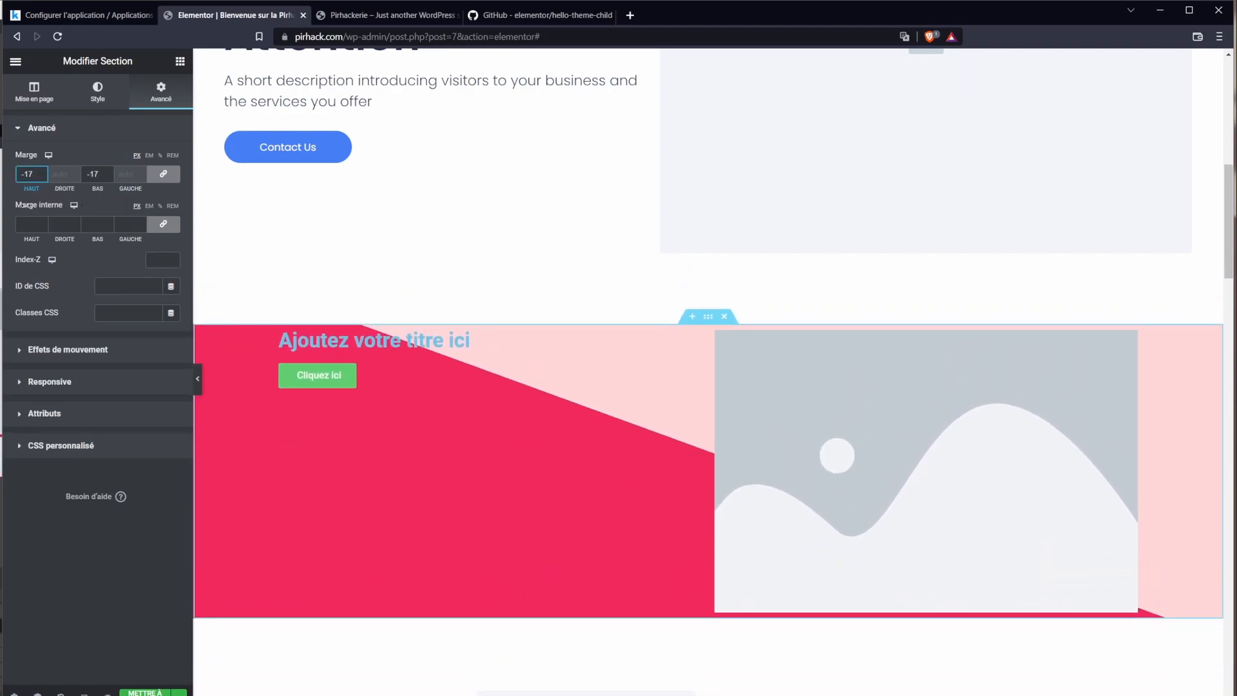
drag(26, 206, 13, 241)
Step: Bring the section's padding and margins to 0 on all sides and select its placeholder heading
click(31, 224)
text(72)
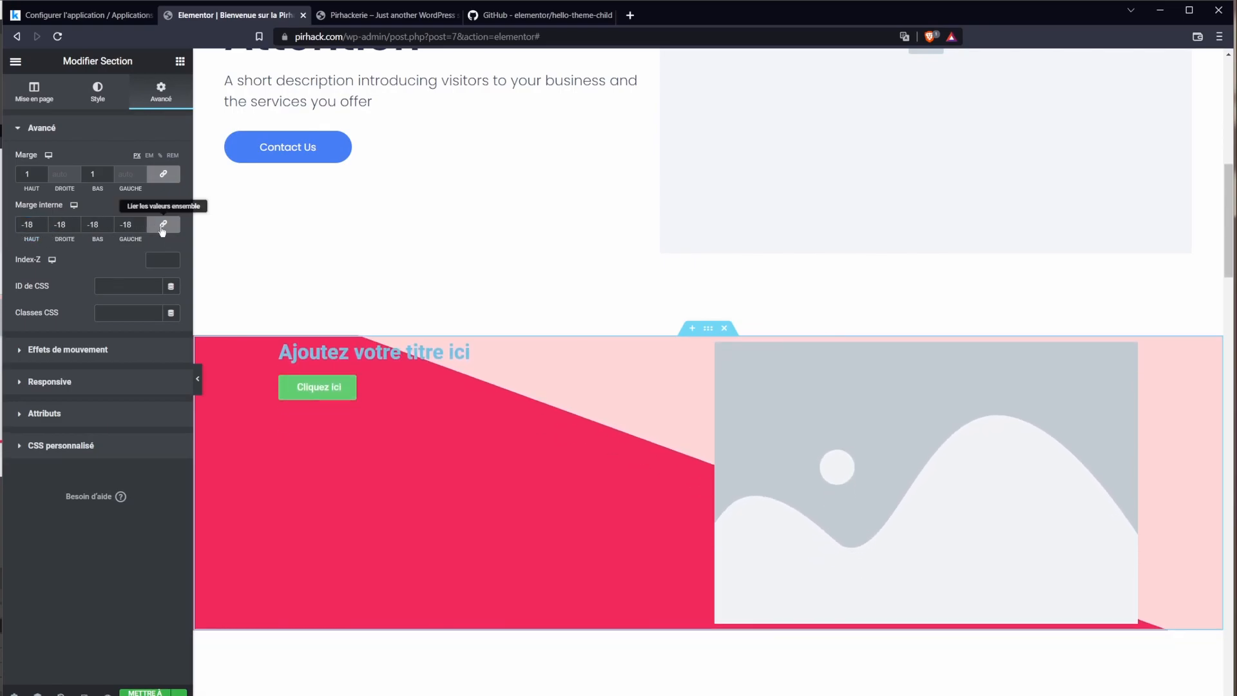
click(162, 227)
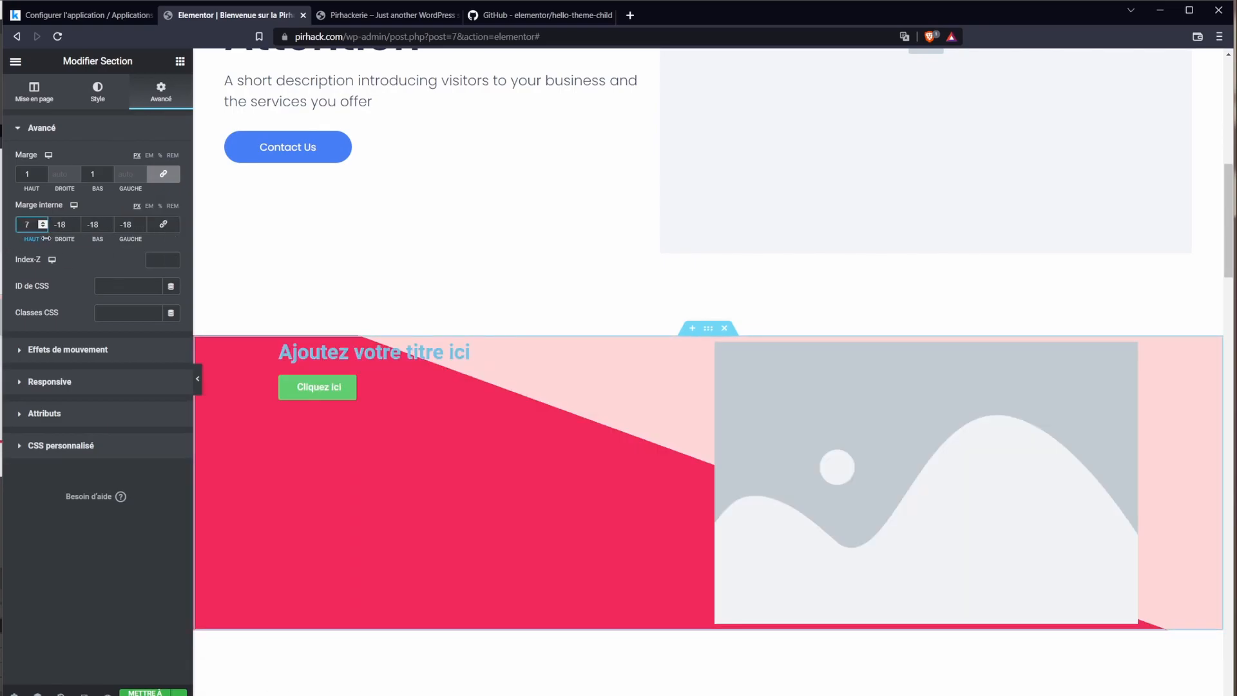
drag(46, 238, 104, 239)
drag(33, 239, 13, 256)
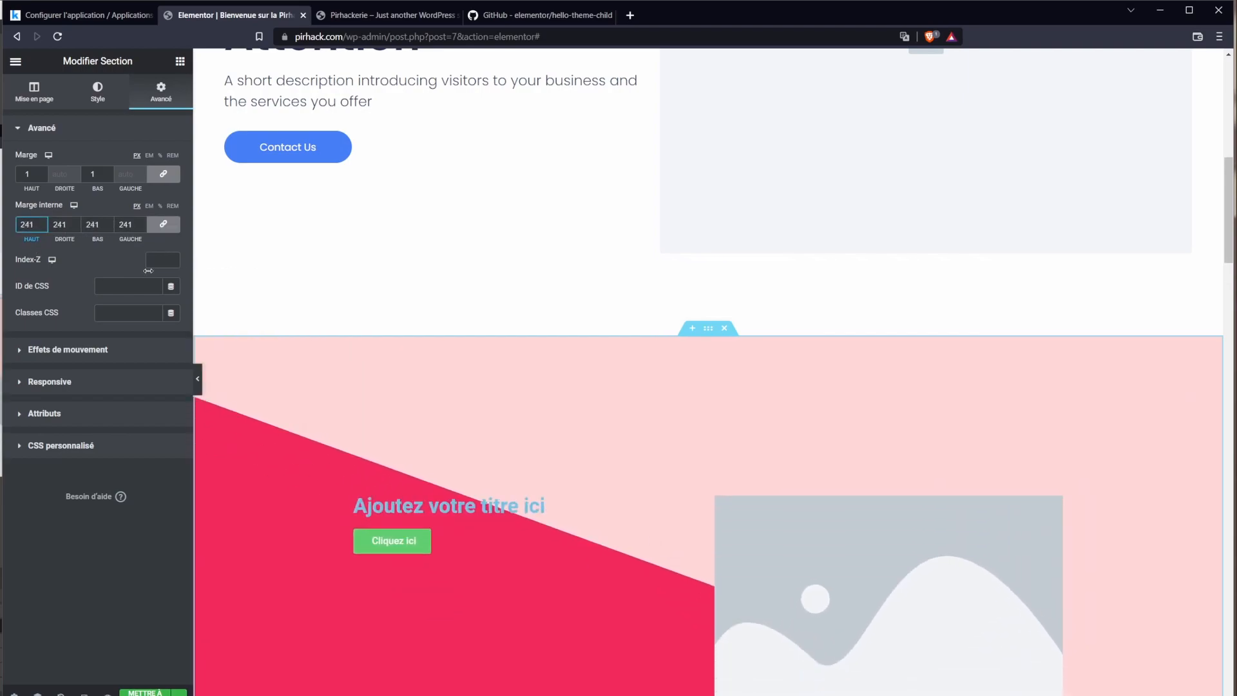
click(156, 231)
scroll(700, 451, down, 4)
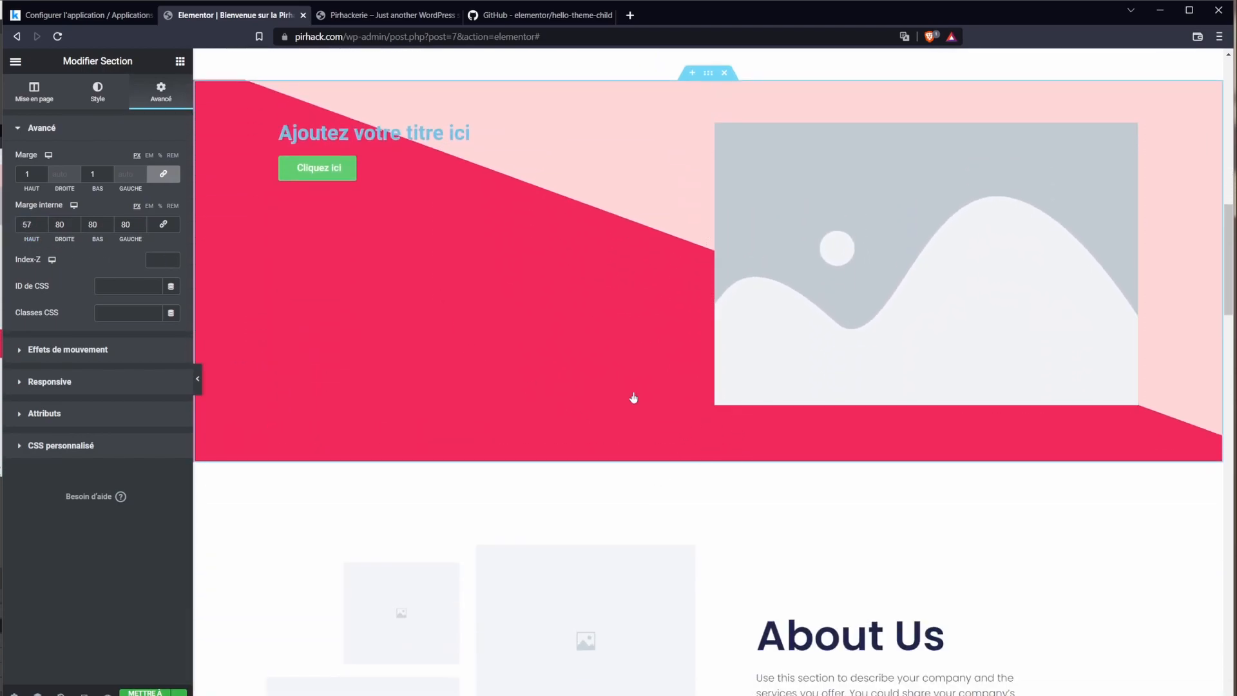
drag(32, 189, 41, 188)
drag(36, 239, 4, 244)
click(163, 224)
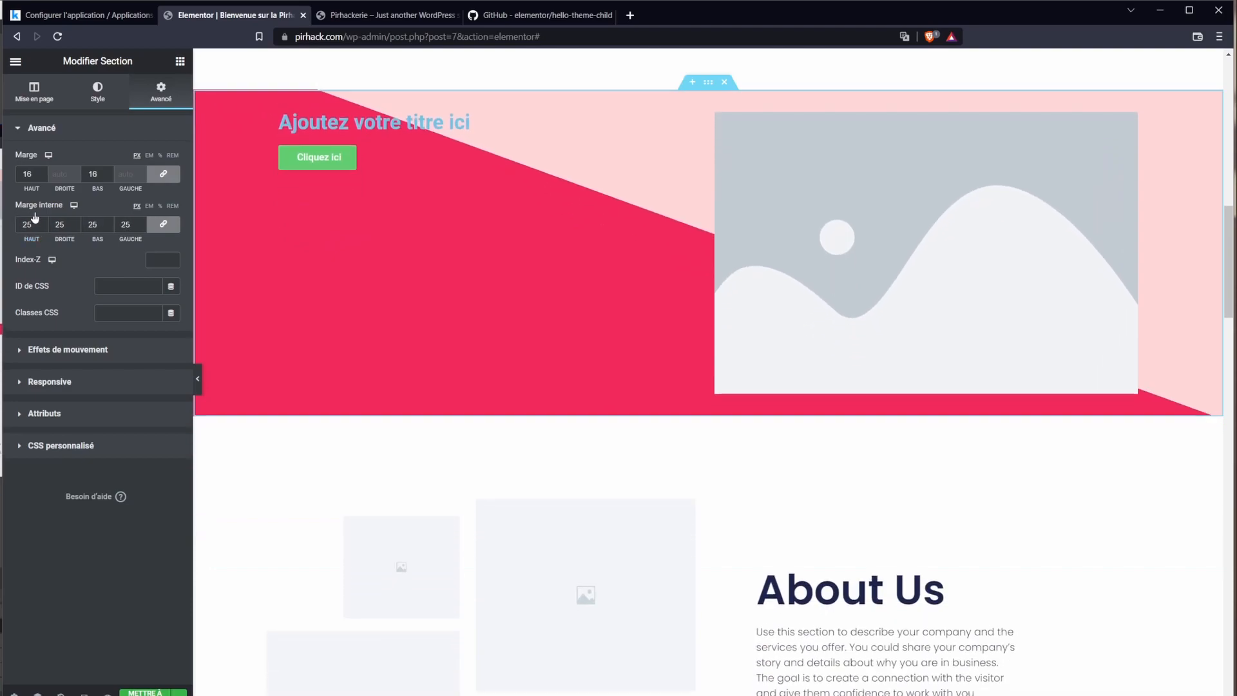
double_click(30, 224)
text(0)
scroll(610, 350, up, 4)
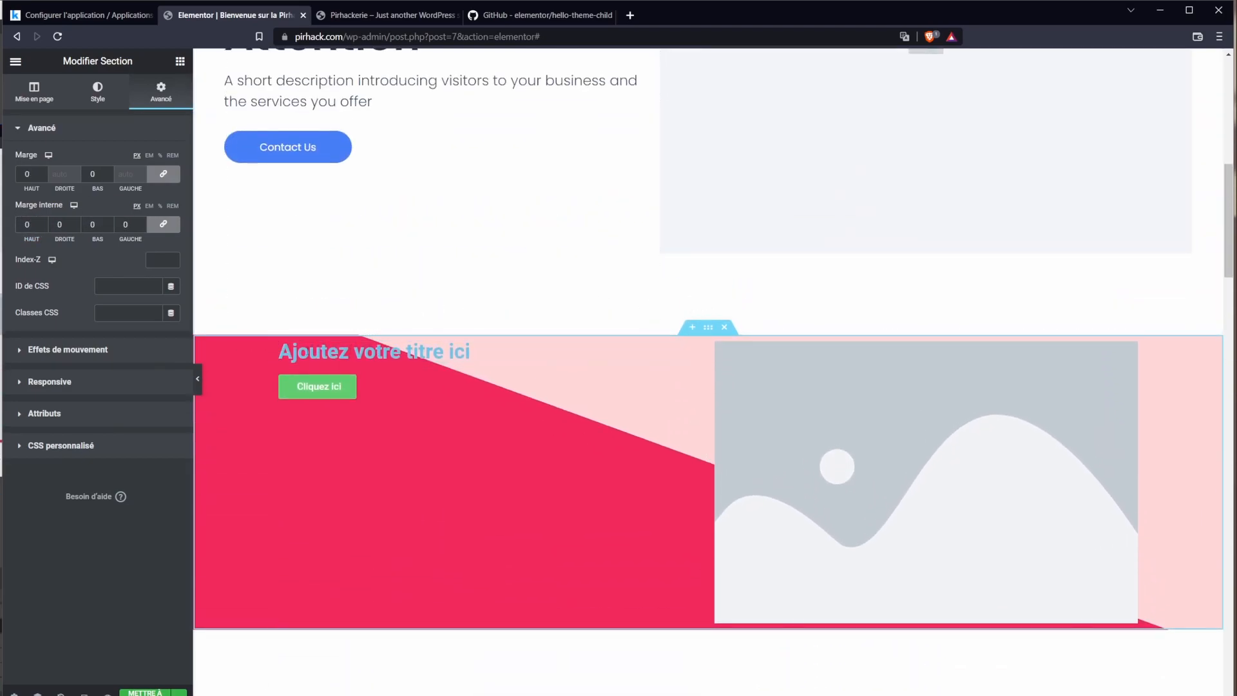
click(368, 359)
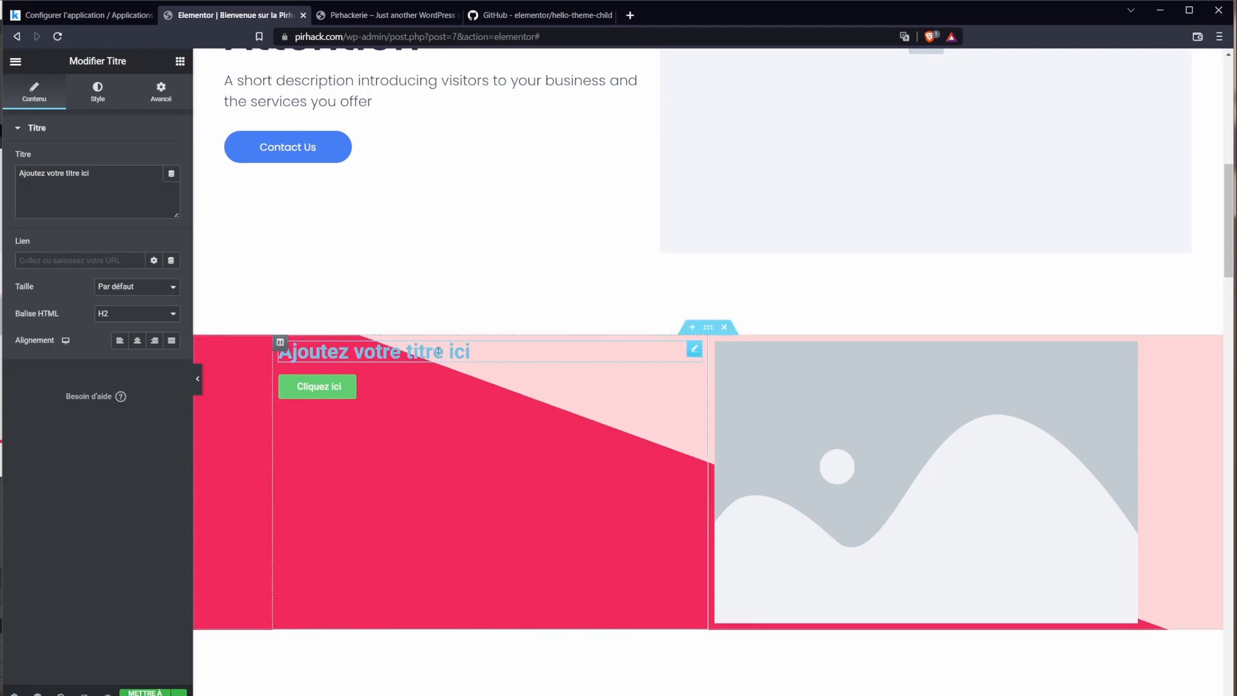
click(281, 343)
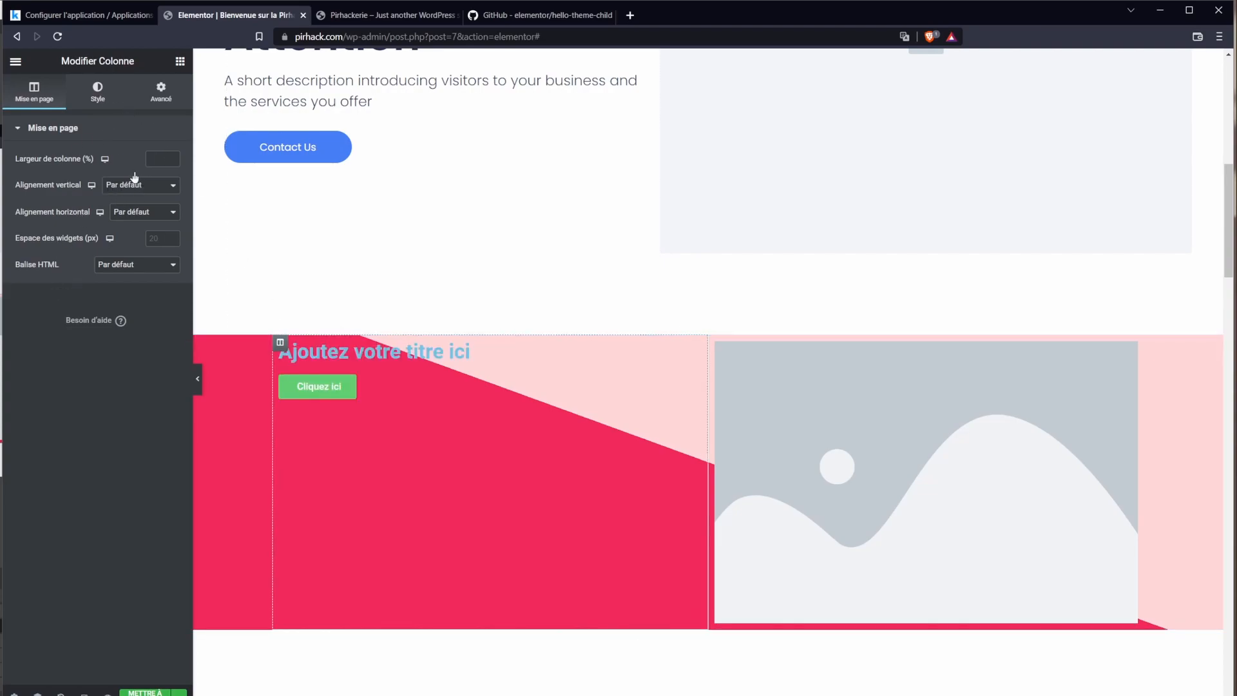
click(88, 92)
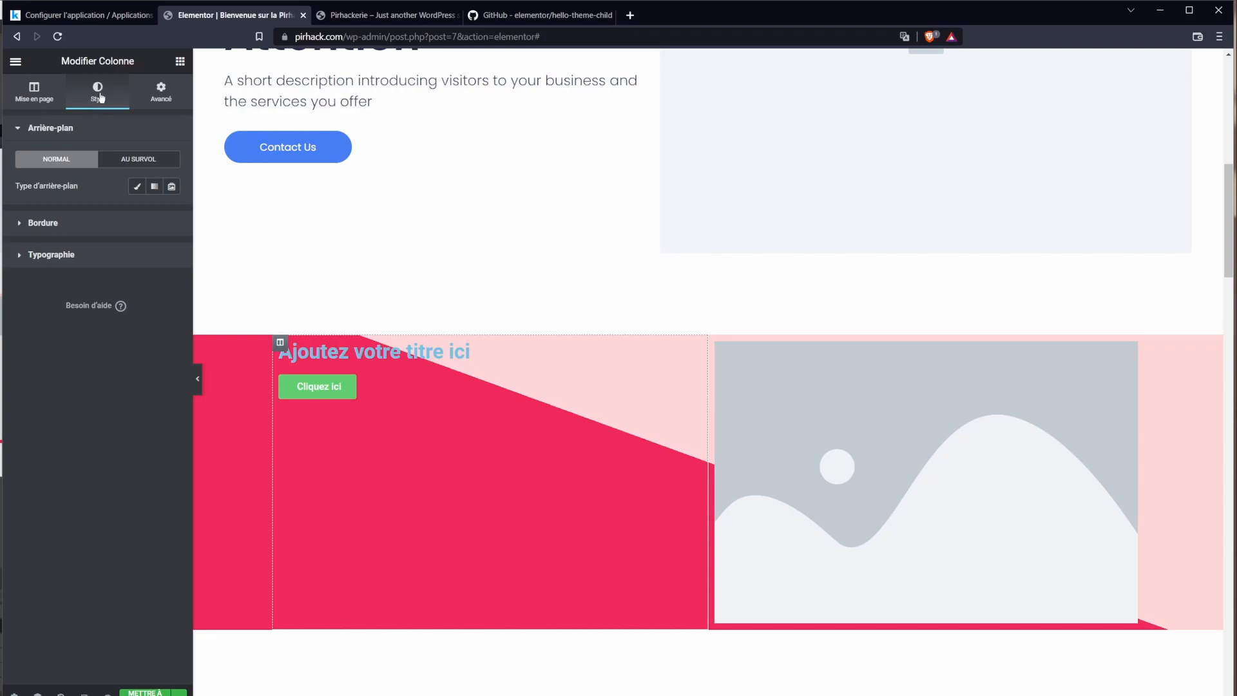
click(136, 186)
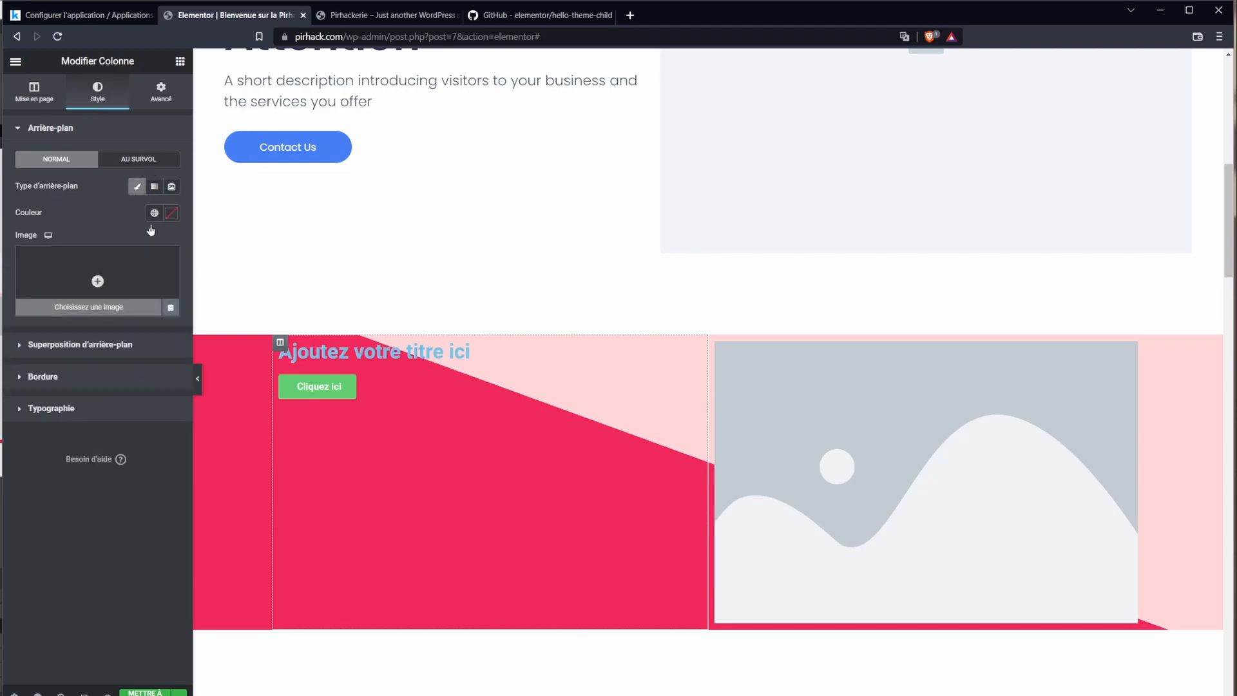
click(149, 216)
click(58, 271)
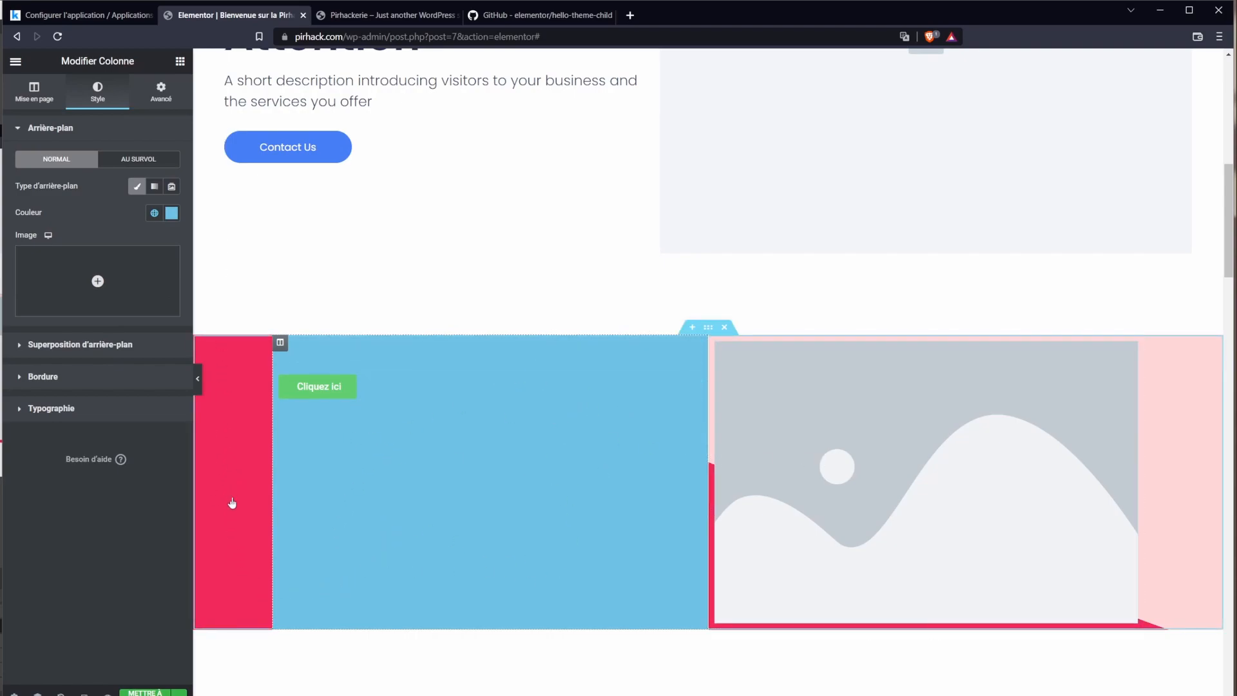
double_click(342, 352)
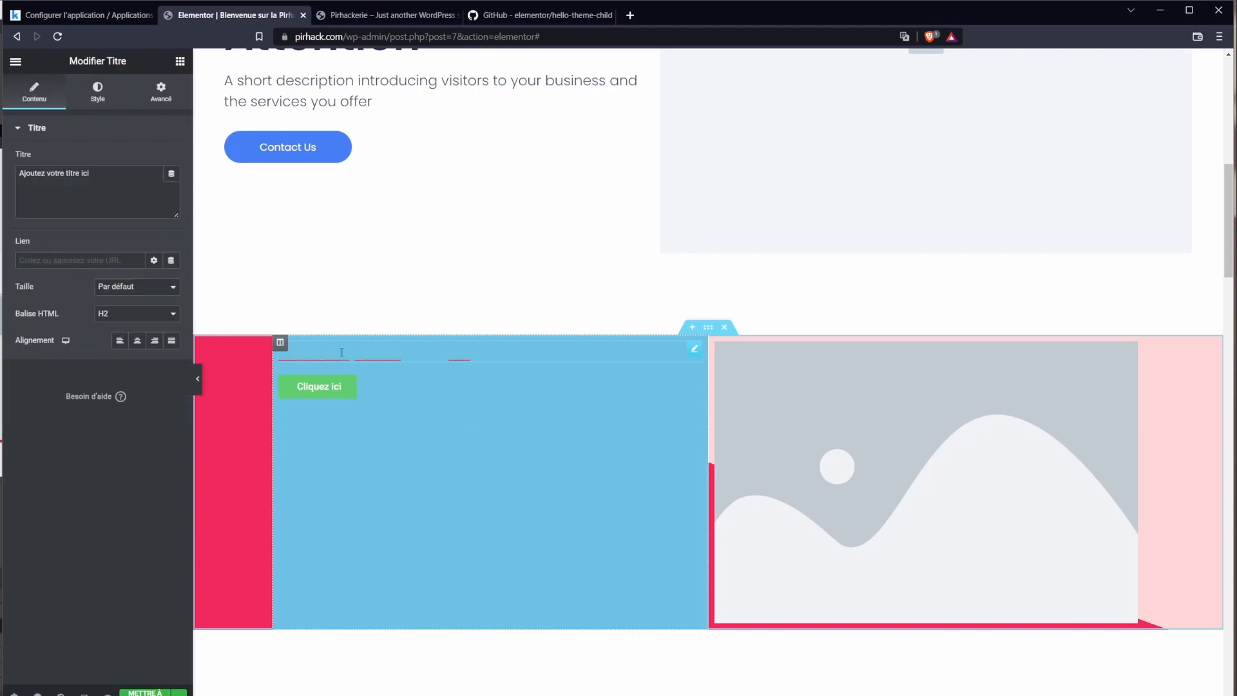
click(443, 421)
key(ctrl+z)
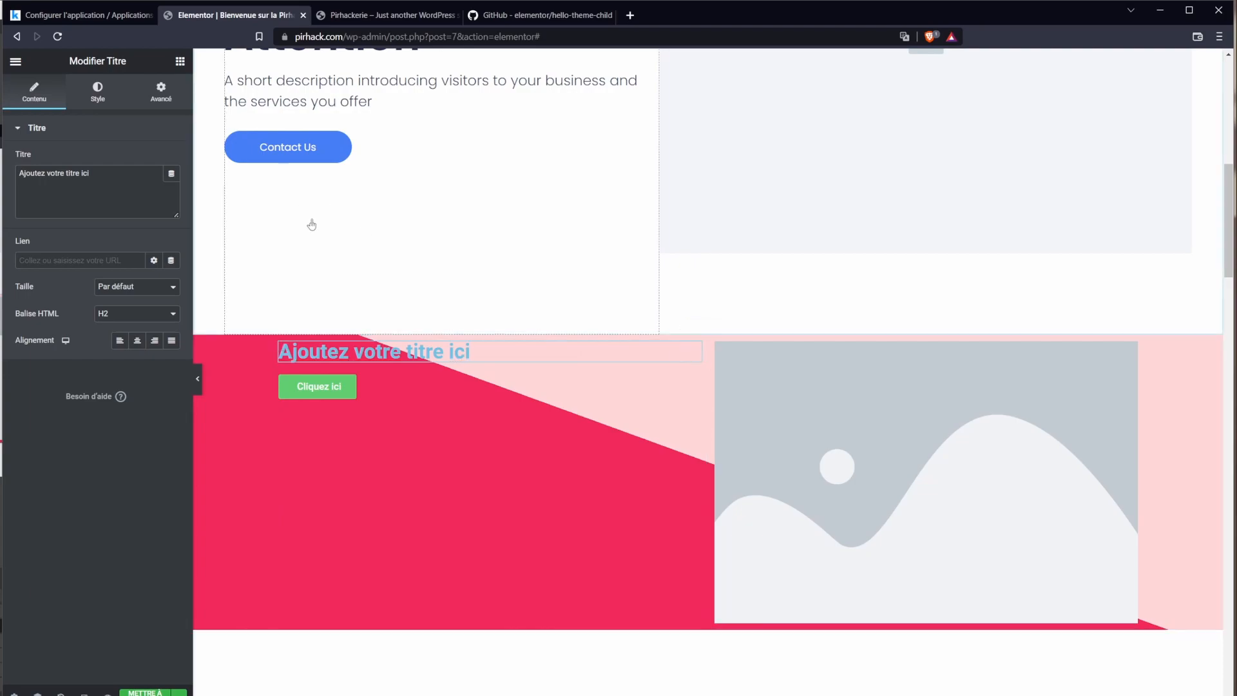
click(119, 183)
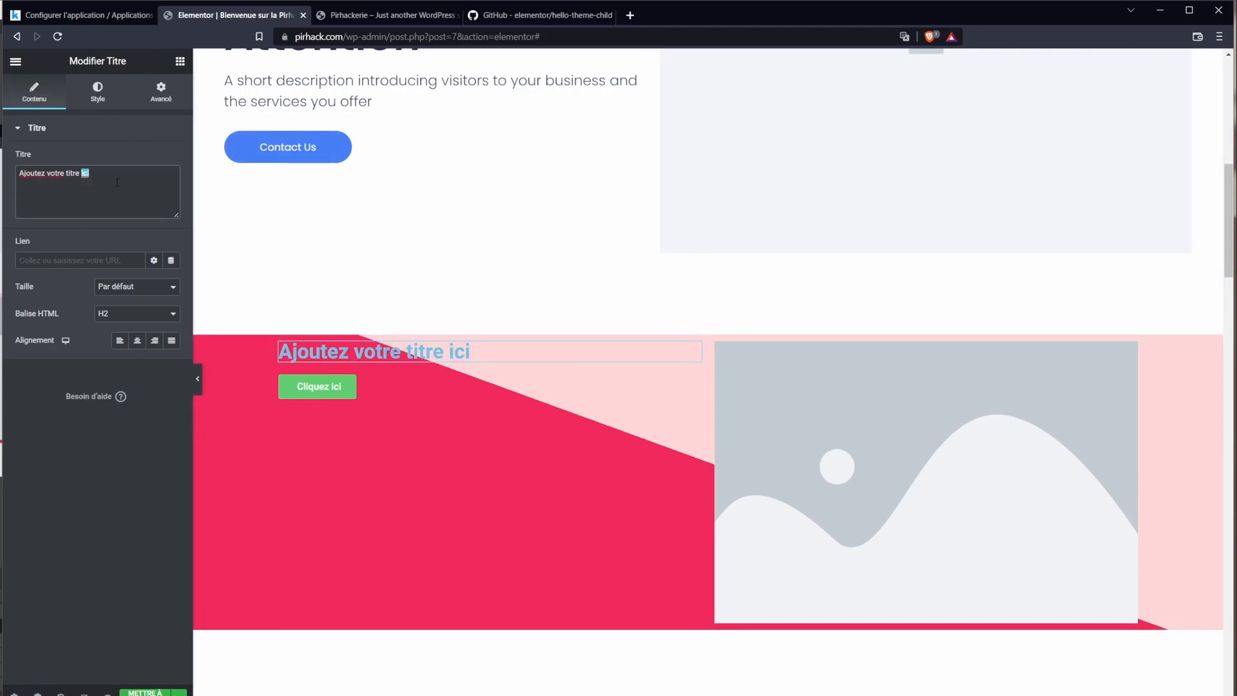
Step: Replace the placeholder heading text with BONJOUR, keeping the default size
double_click(403, 352)
click(484, 351)
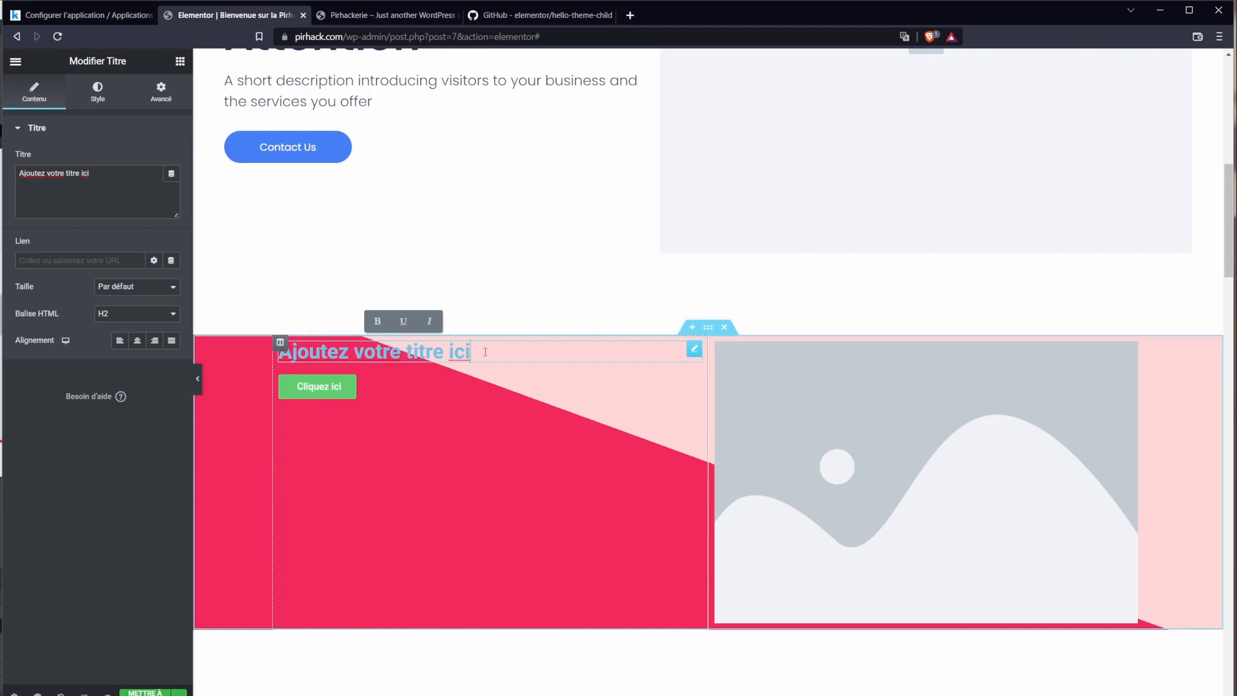
key(ctrl+a)
text(BONJOUR)
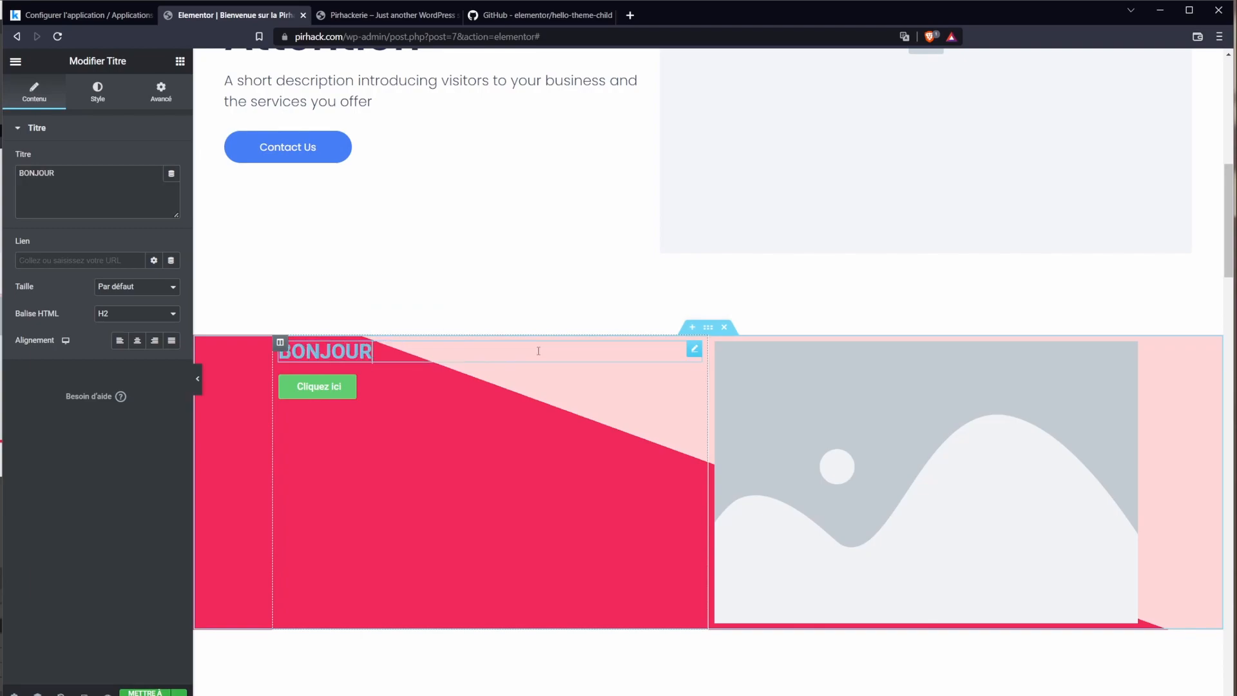
text( d)
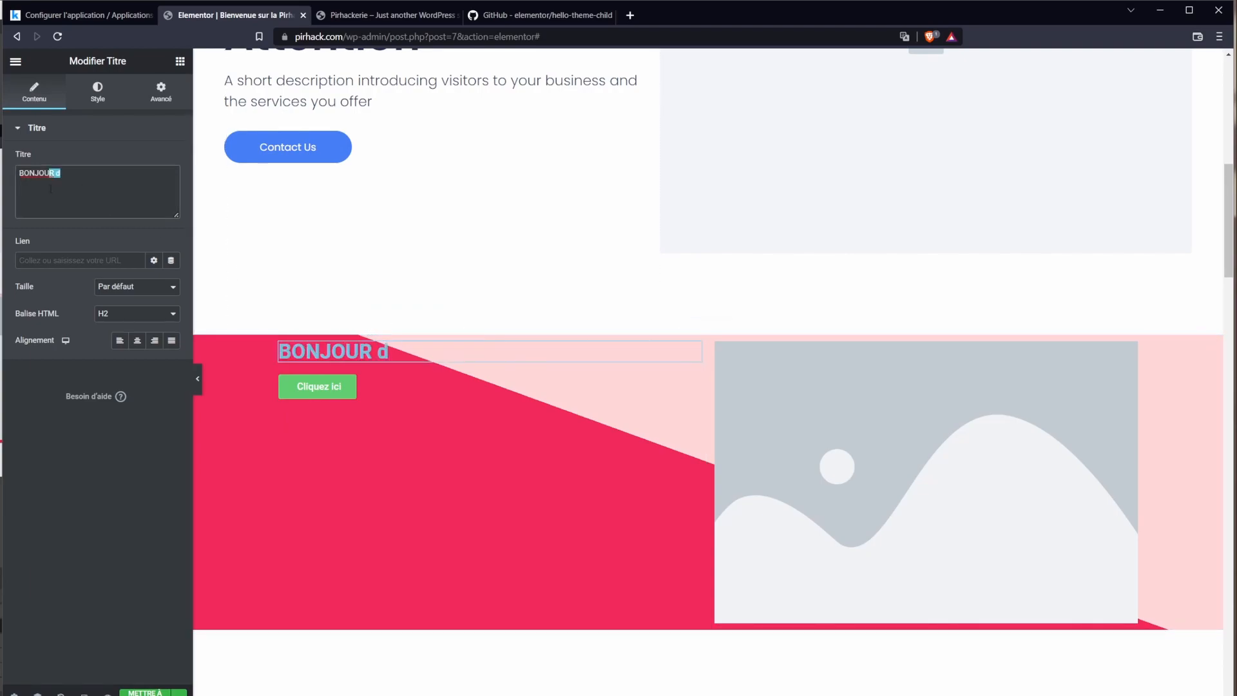
key(BackSpace)
key(BackSpace)
click(147, 293)
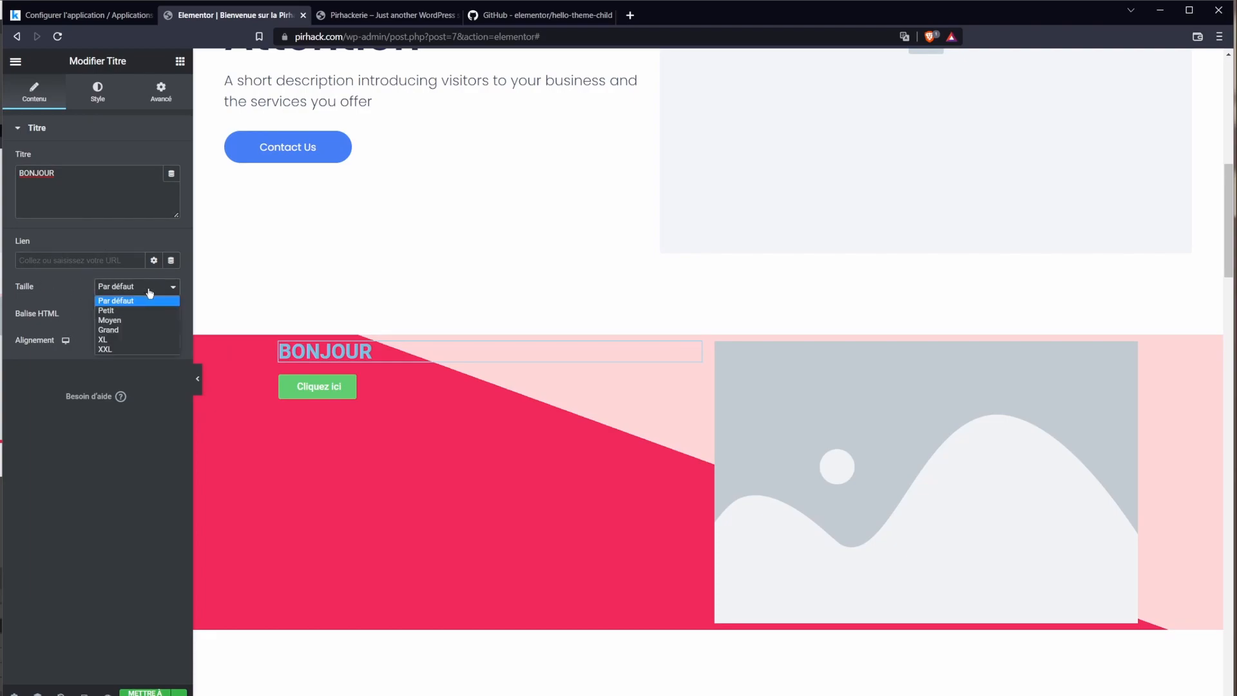
click(147, 294)
Step: Style BONJOUR black, size 49, weight 300, with a text shadow blurred to 10
click(90, 98)
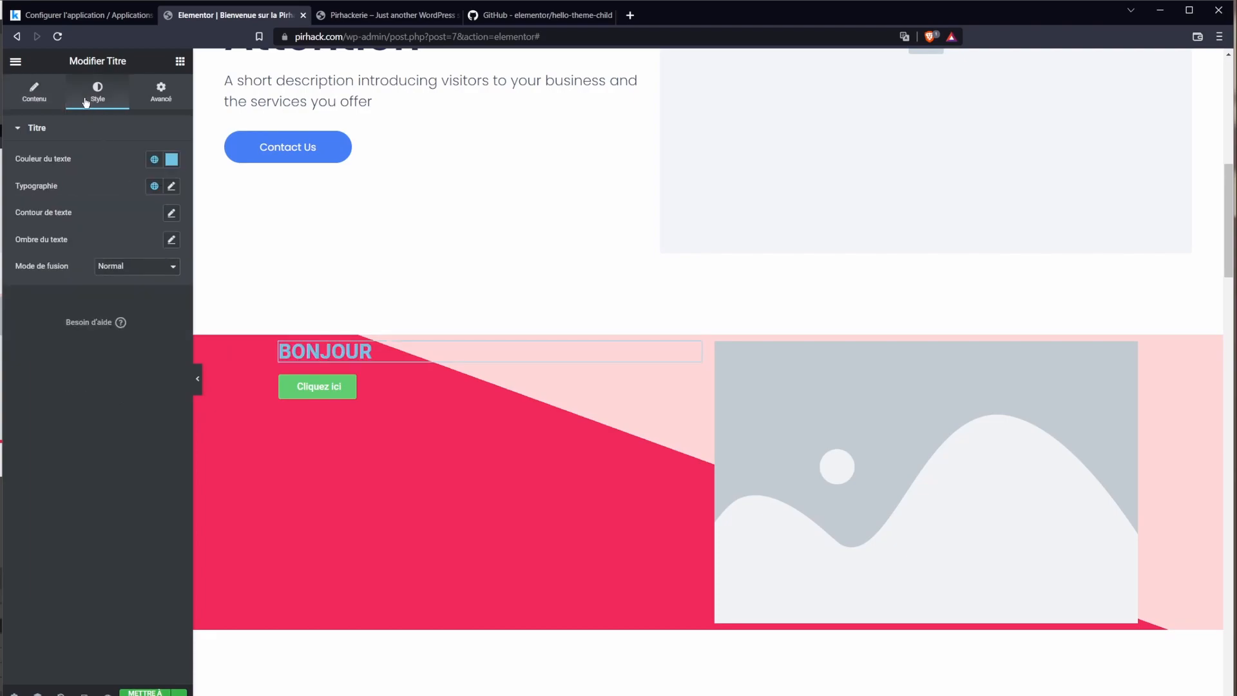
click(174, 161)
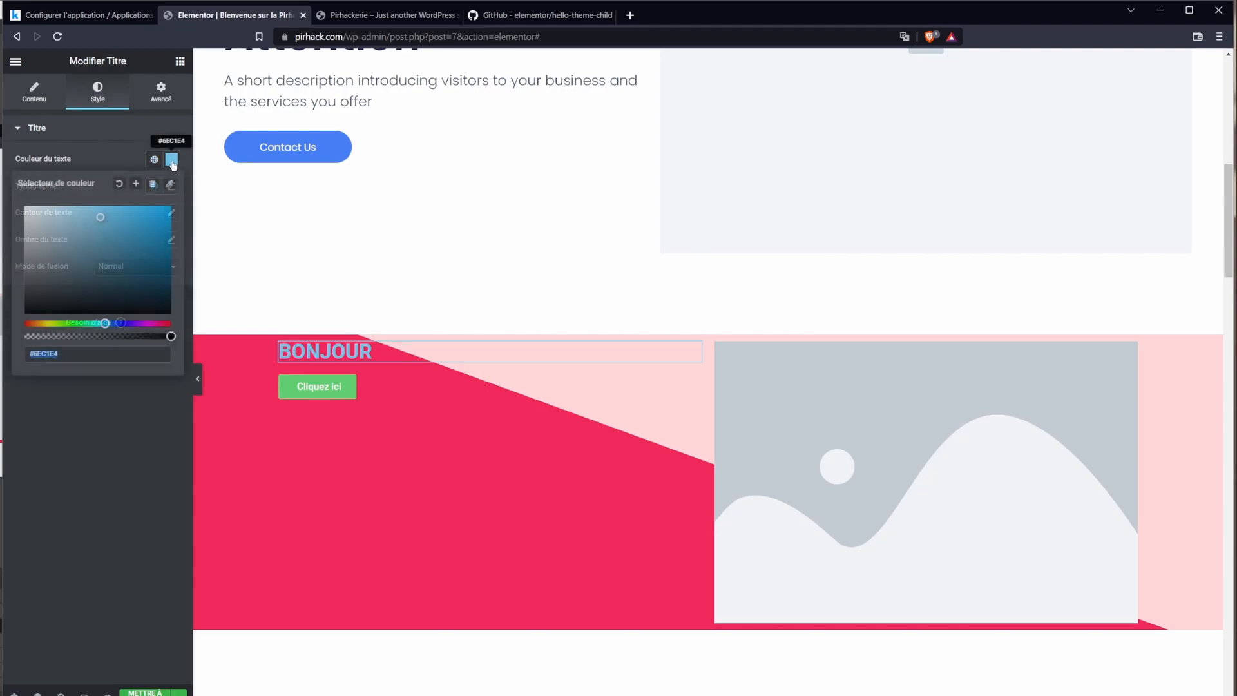
drag(128, 298, 25, 315)
click(91, 159)
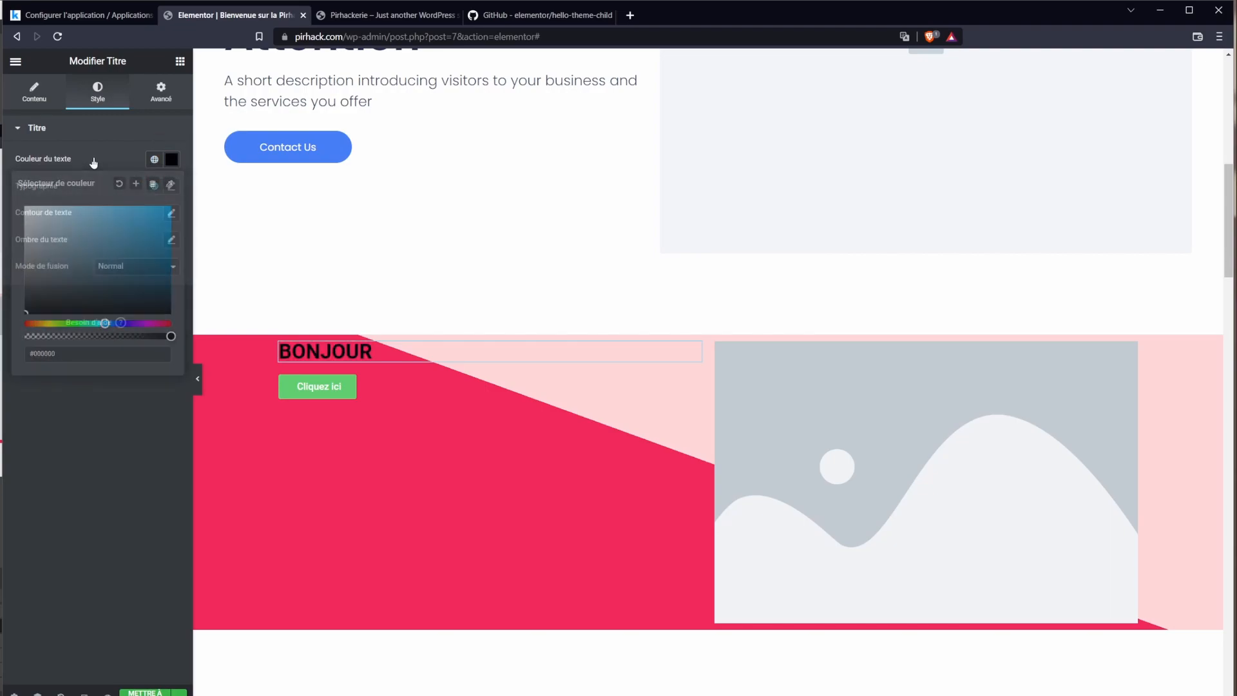
click(170, 187)
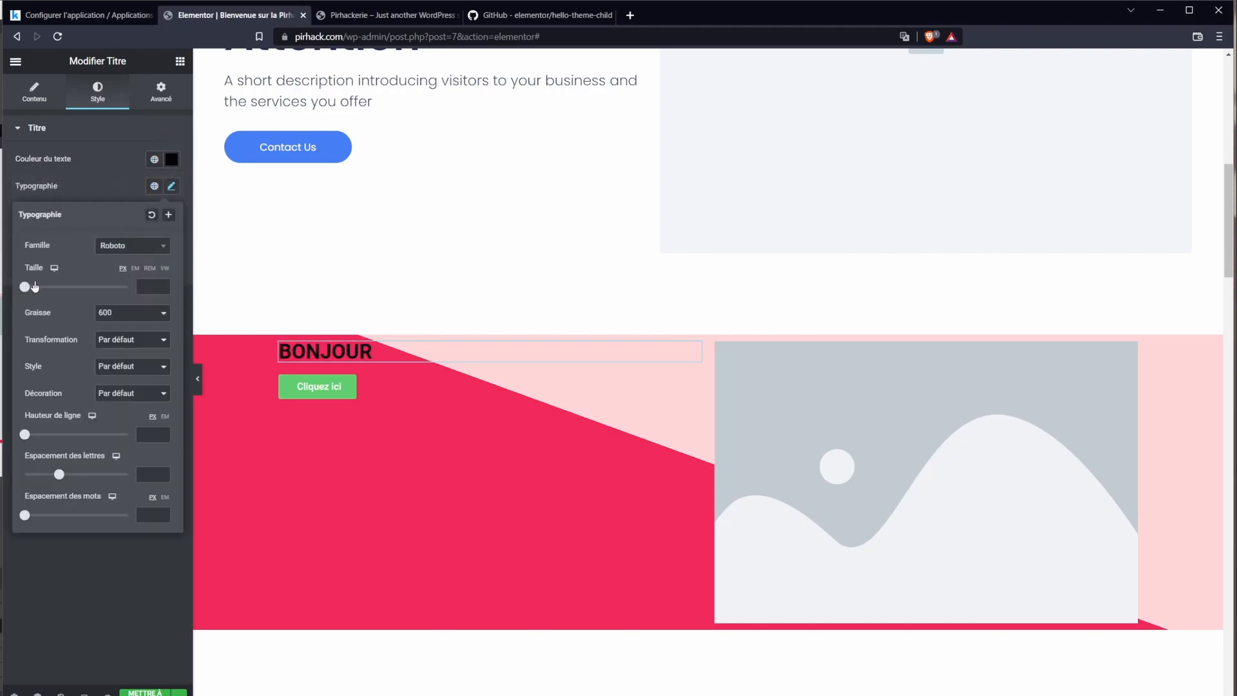
drag(27, 288, 52, 294)
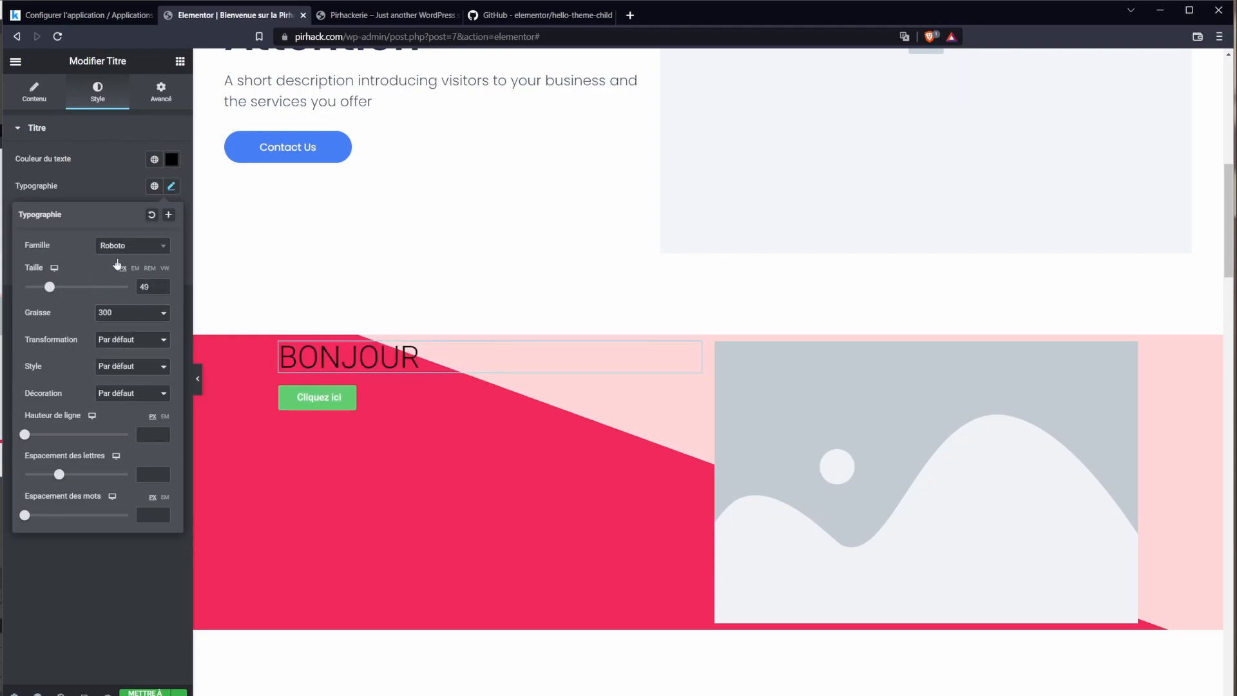
click(115, 196)
click(166, 240)
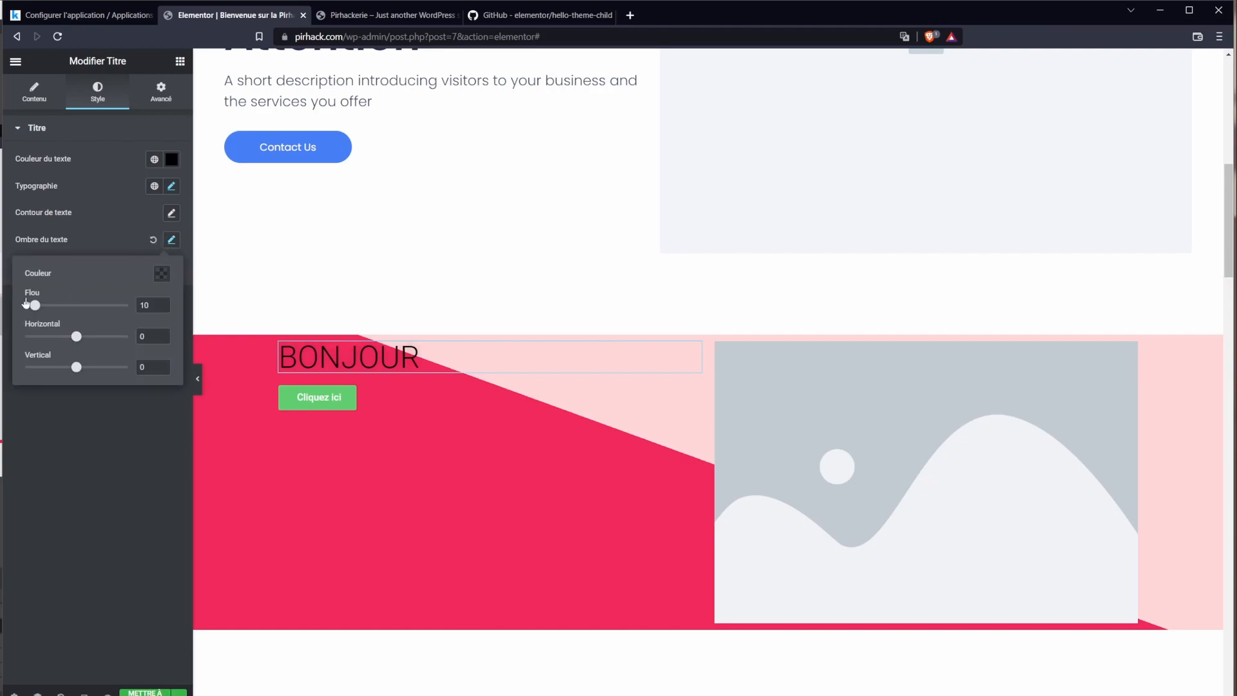
drag(35, 307, 60, 308)
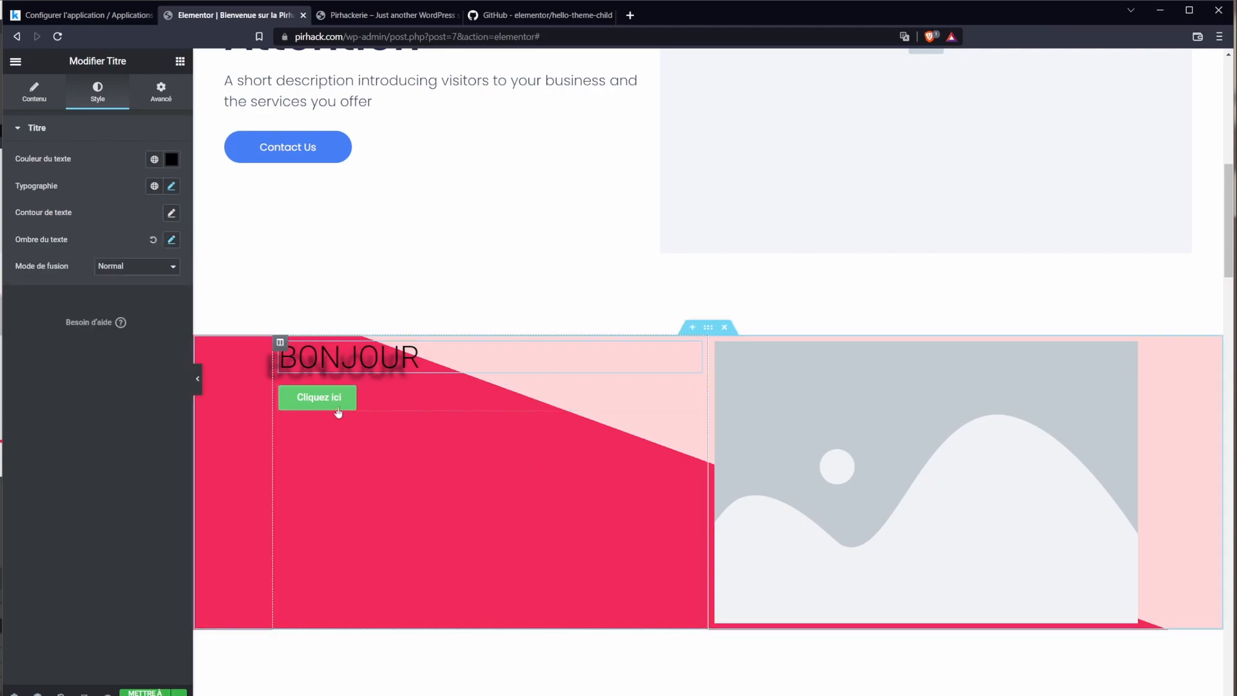
Step: Add the Bell icon from the icon library to the Cliquez ici button with 14 spacing
click(339, 414)
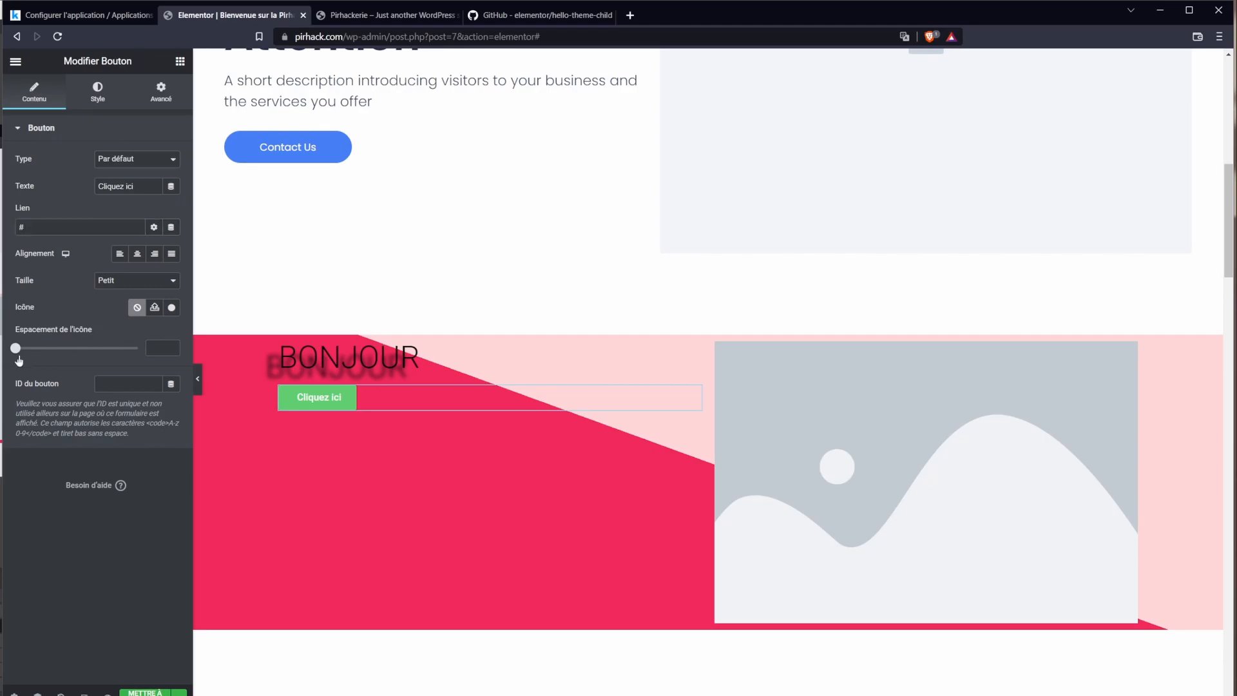
drag(18, 356, 52, 354)
click(154, 308)
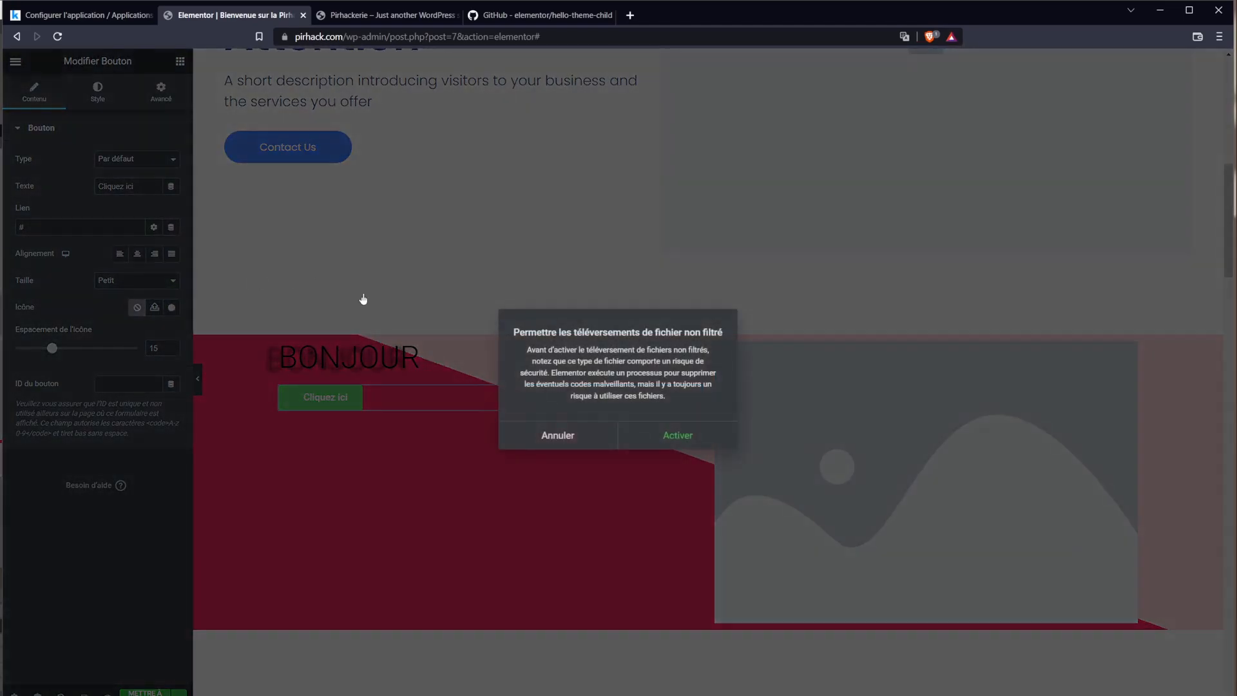
click(559, 437)
click(171, 308)
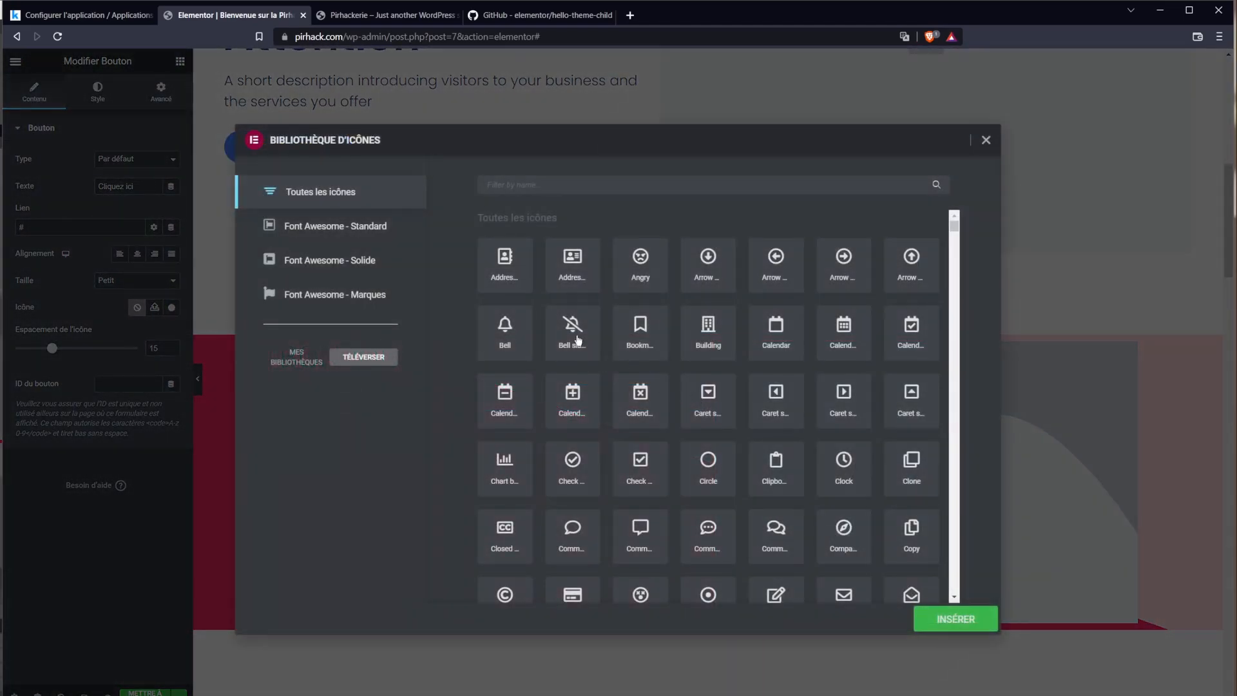
click(514, 333)
click(977, 624)
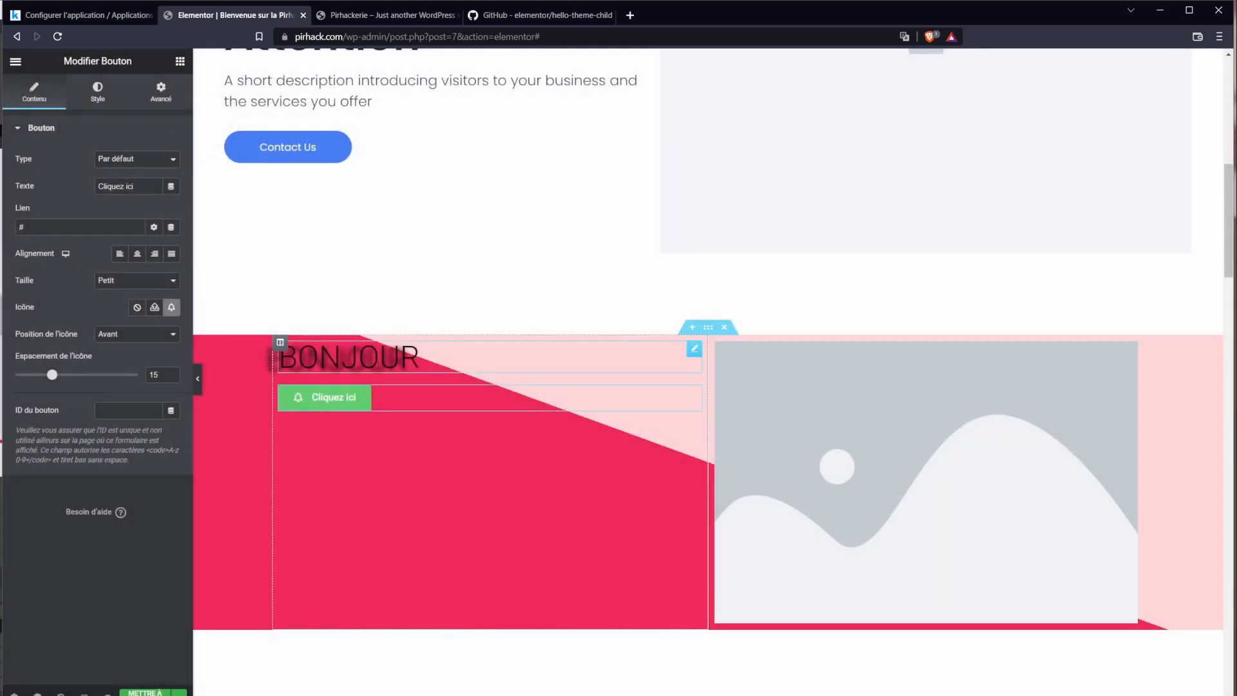
mouse_move(52, 374)
mouse_down()
mouse_move(110, 374)
mouse_move(54, 374)
mouse_up()
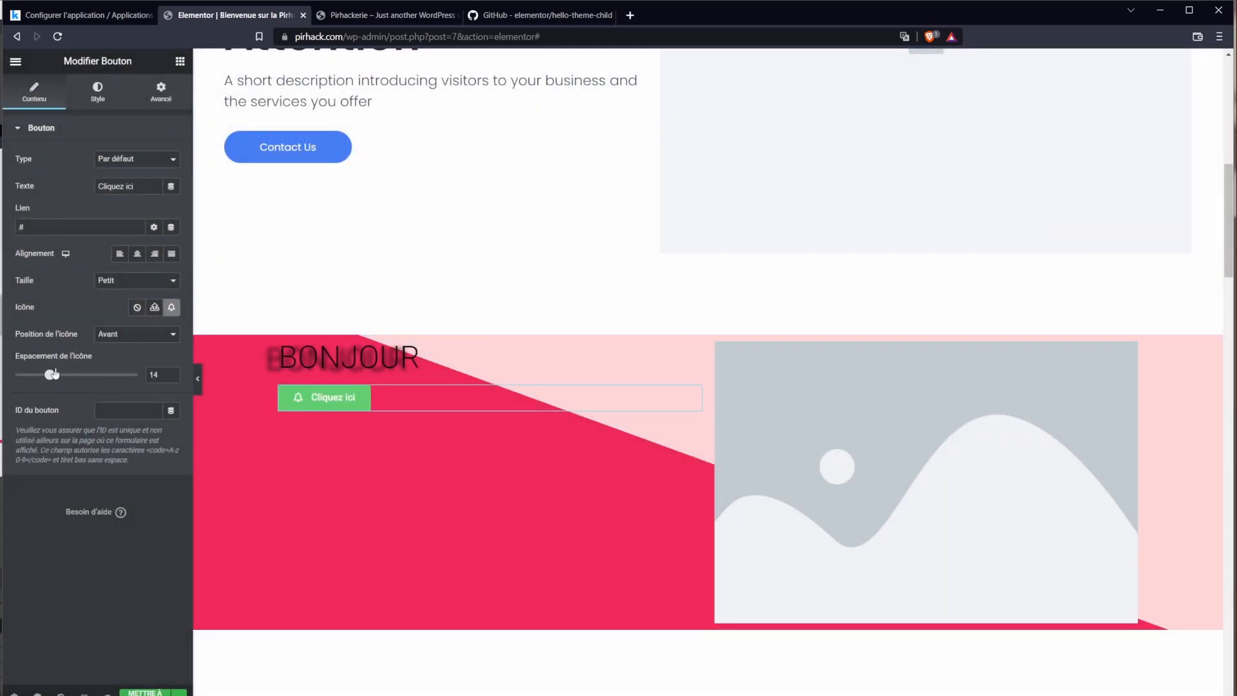
Step: Review the button's Style and Advanced settings, then save the page
click(97, 97)
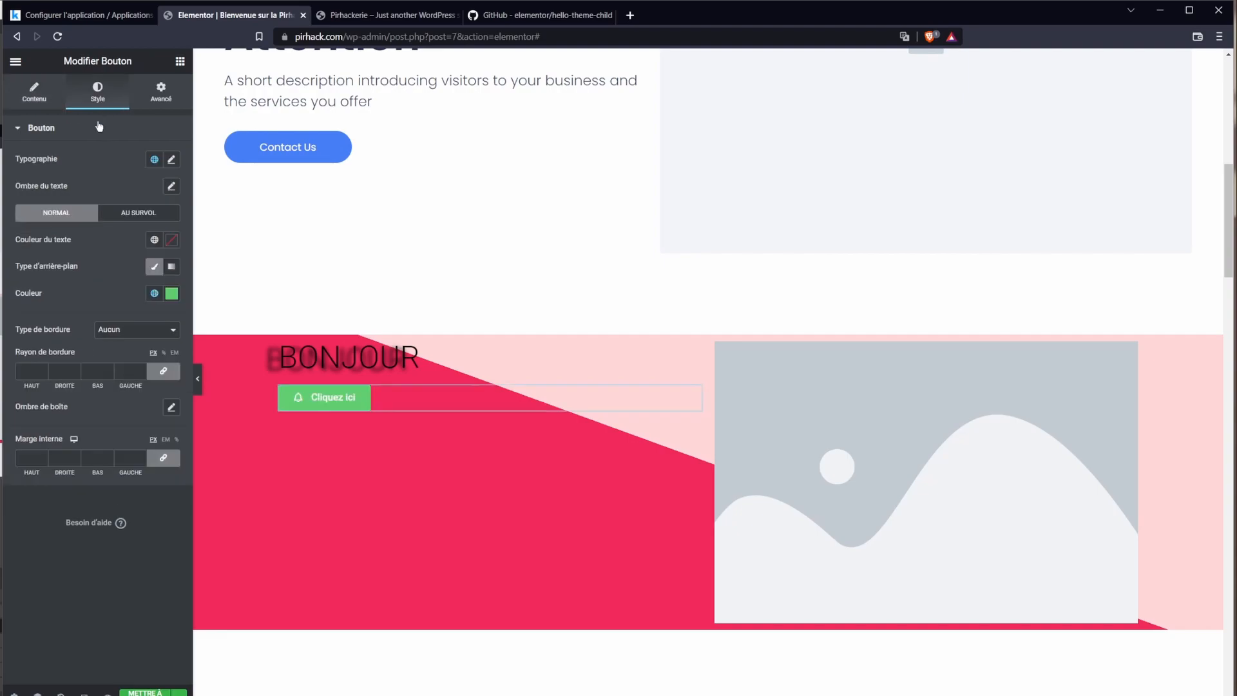
click(162, 111)
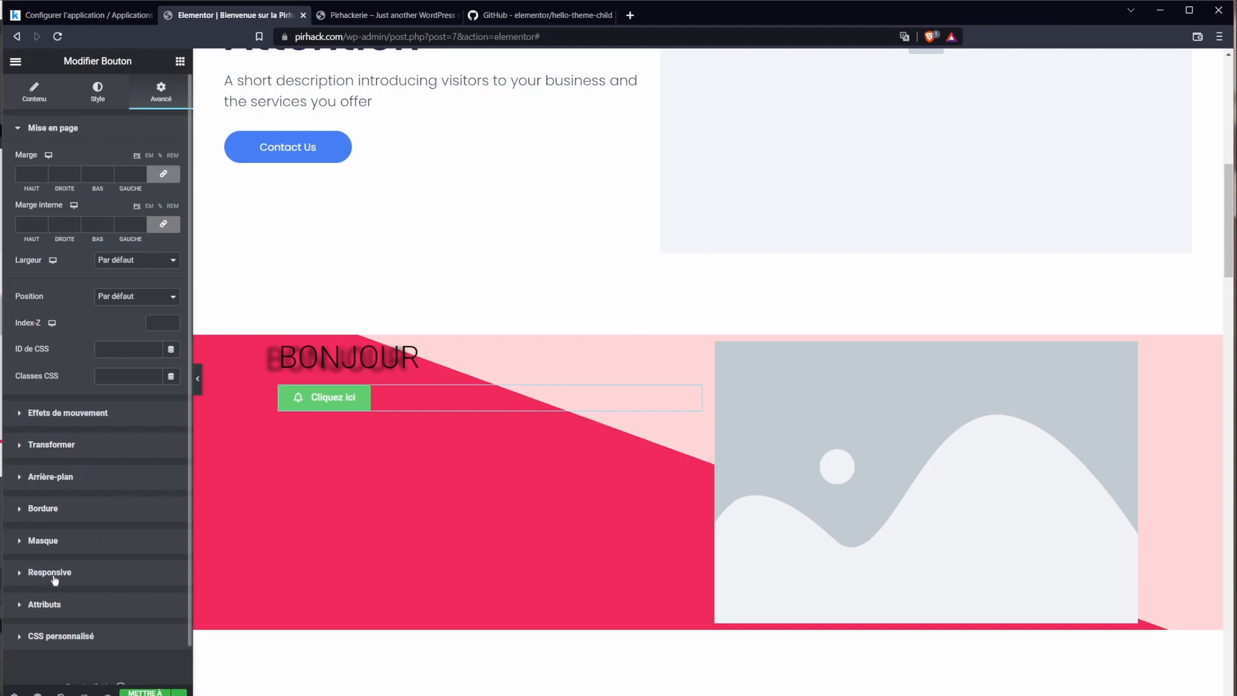
click(34, 92)
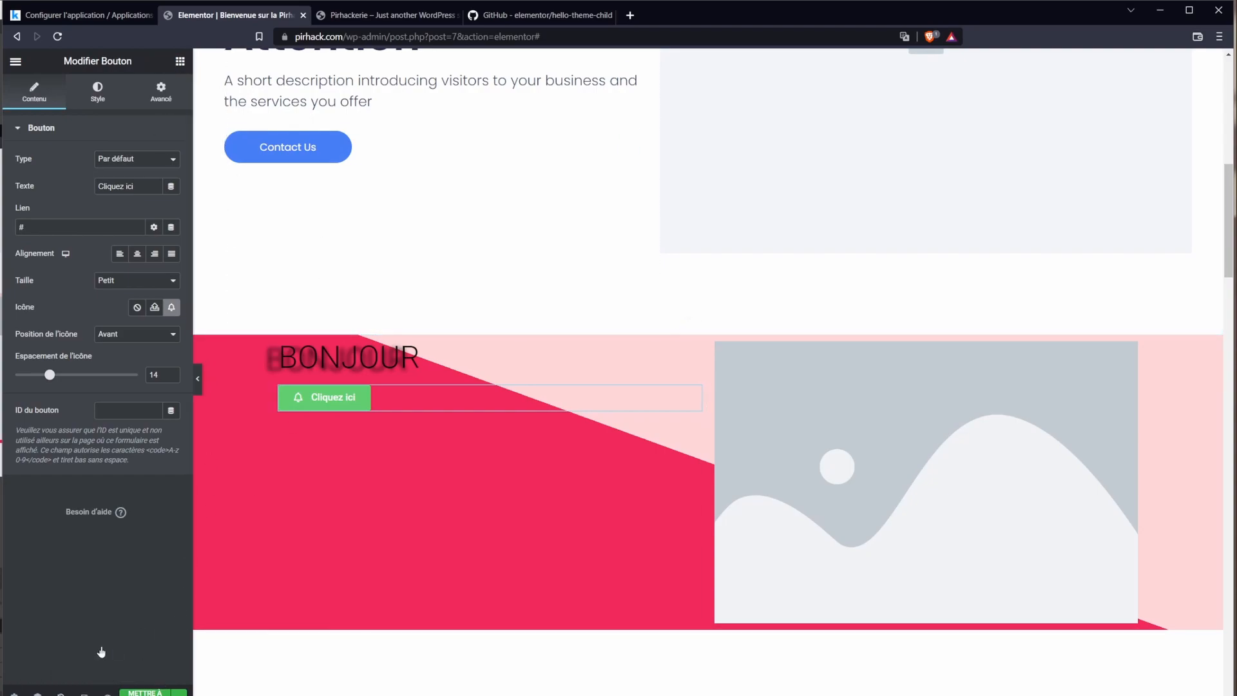
click(145, 693)
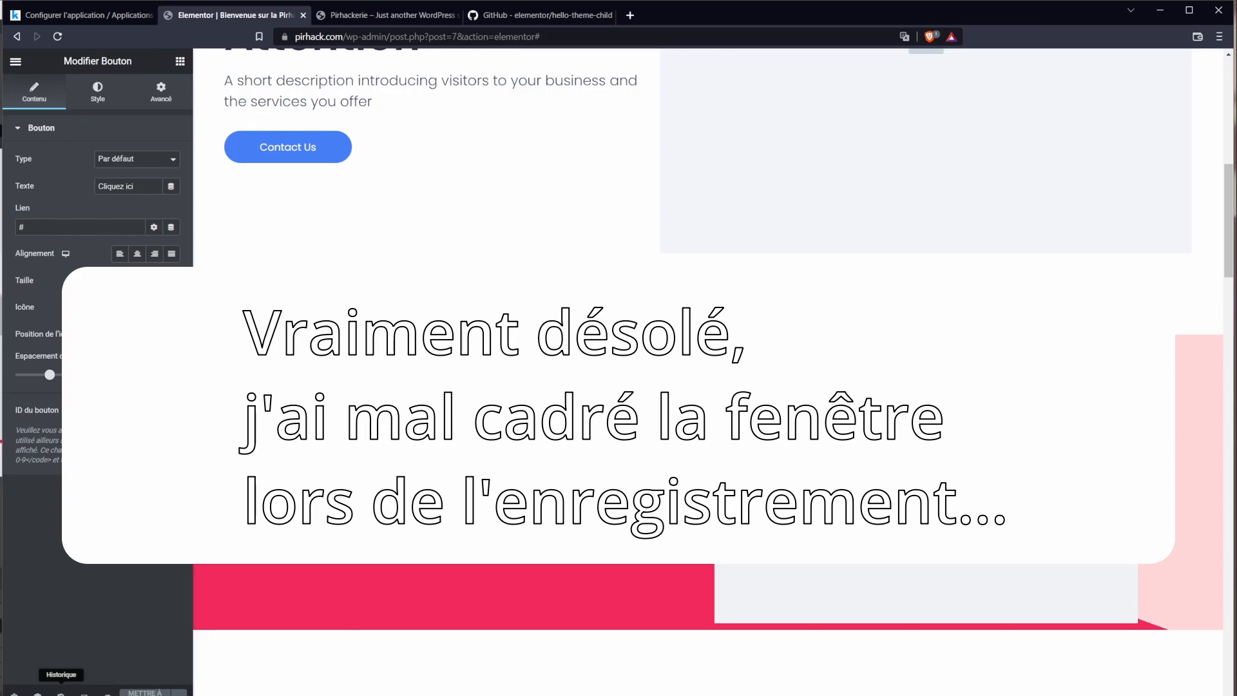
Step: Open the editing History, then the Navigator tree of the page structure
click(61, 693)
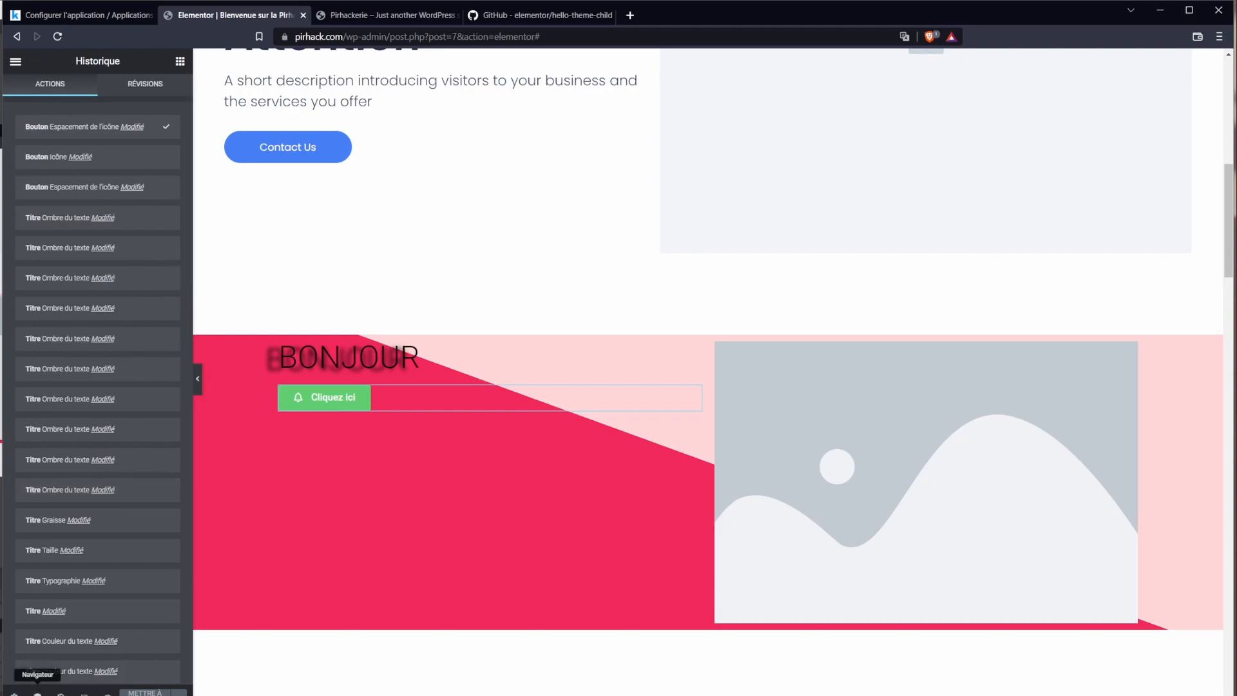
click(38, 693)
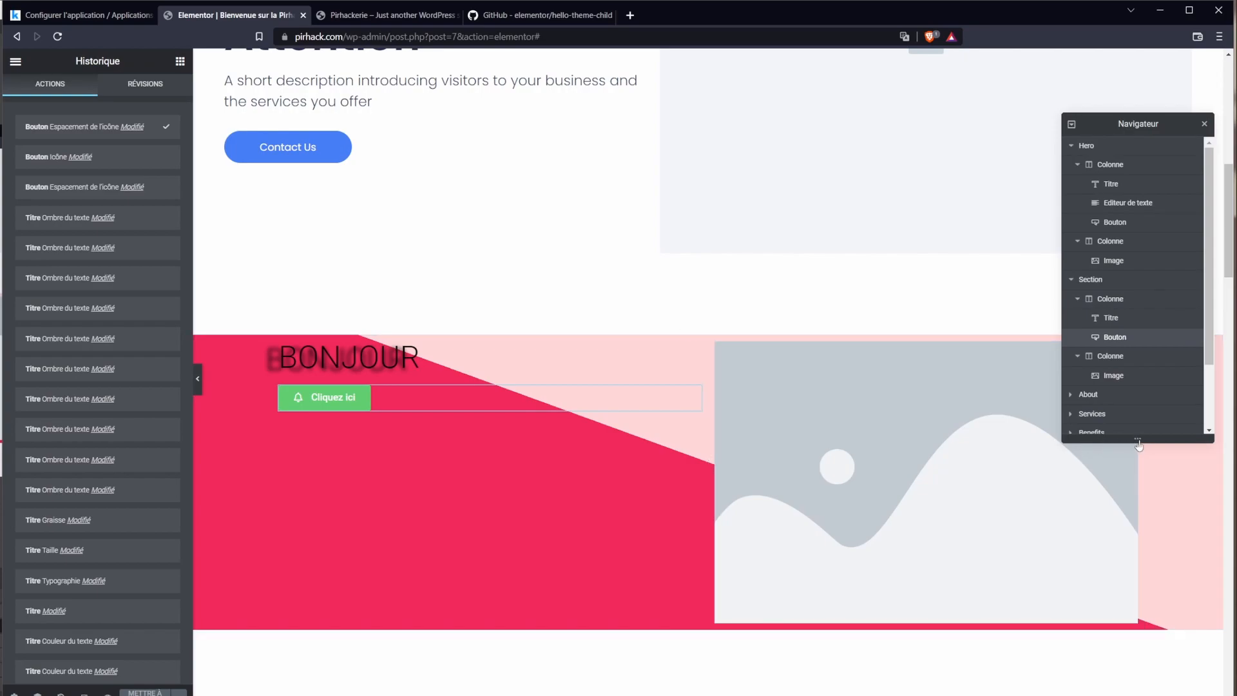
scroll(1130, 423, down, 2)
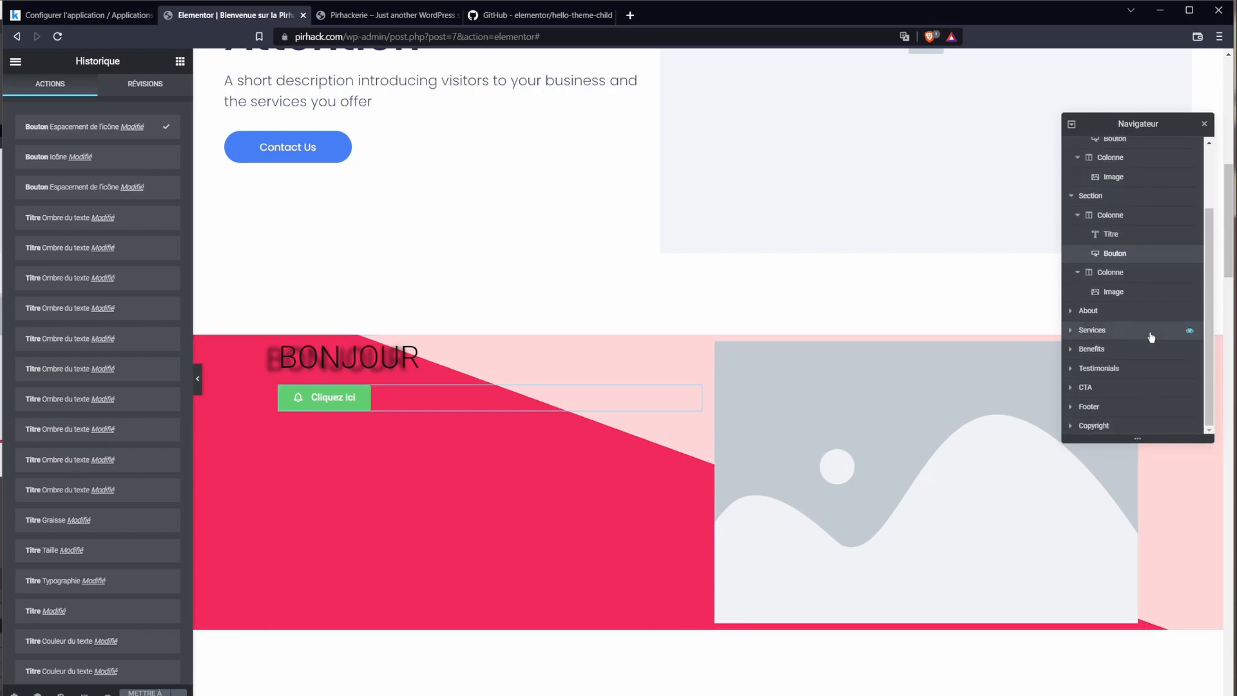
scroll(1124, 356, up, 2)
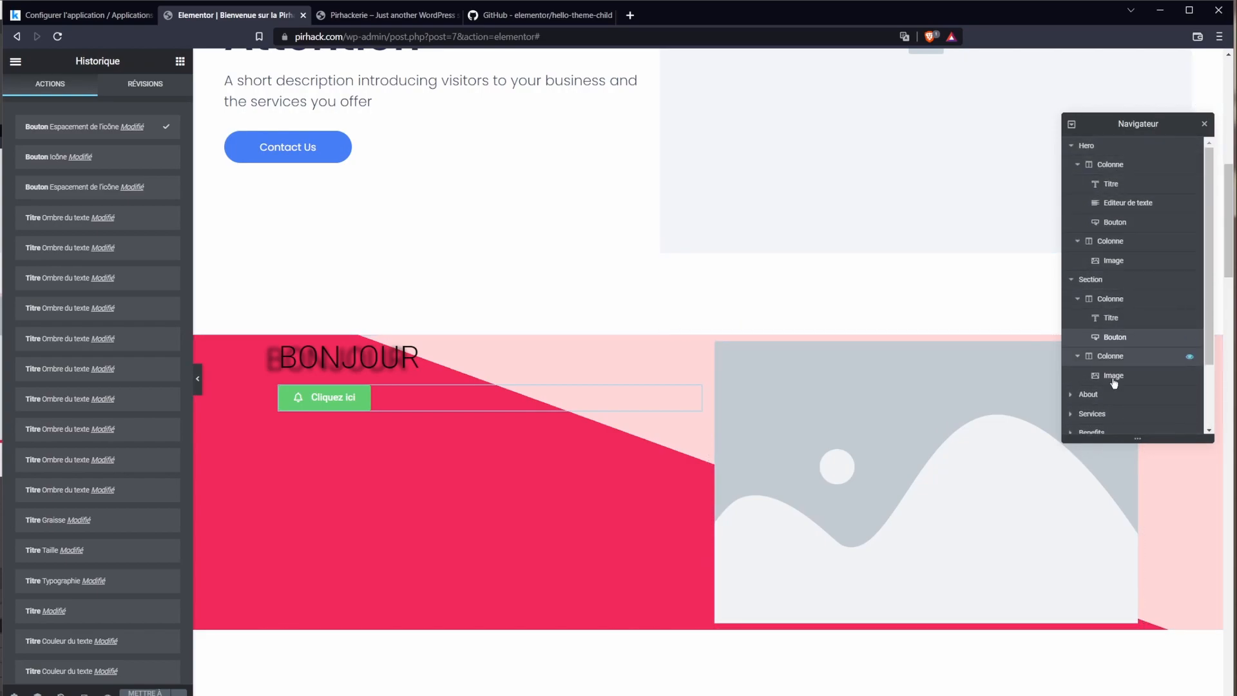
scroll(1115, 222, down, 1)
Step: Step through the Contact Us button, hero image and Cliquez ici button, then enable responsive mode
click(1115, 163)
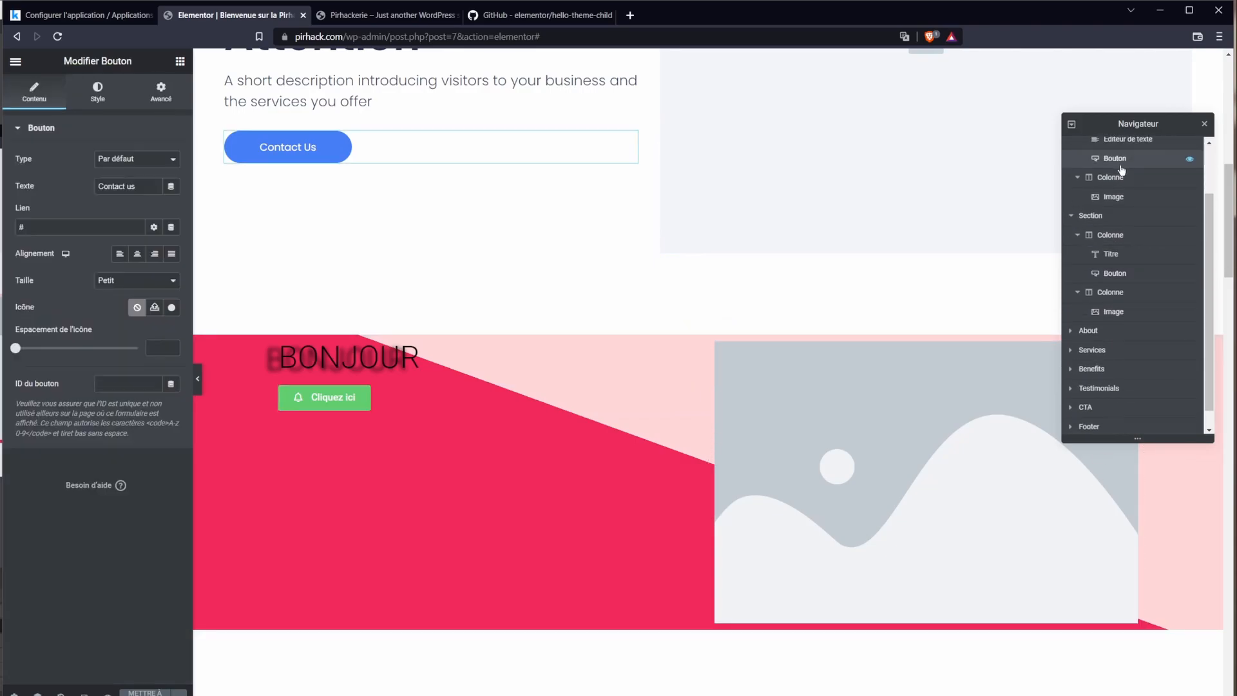
click(1113, 238)
scroll(1115, 242, up, 1)
click(1121, 237)
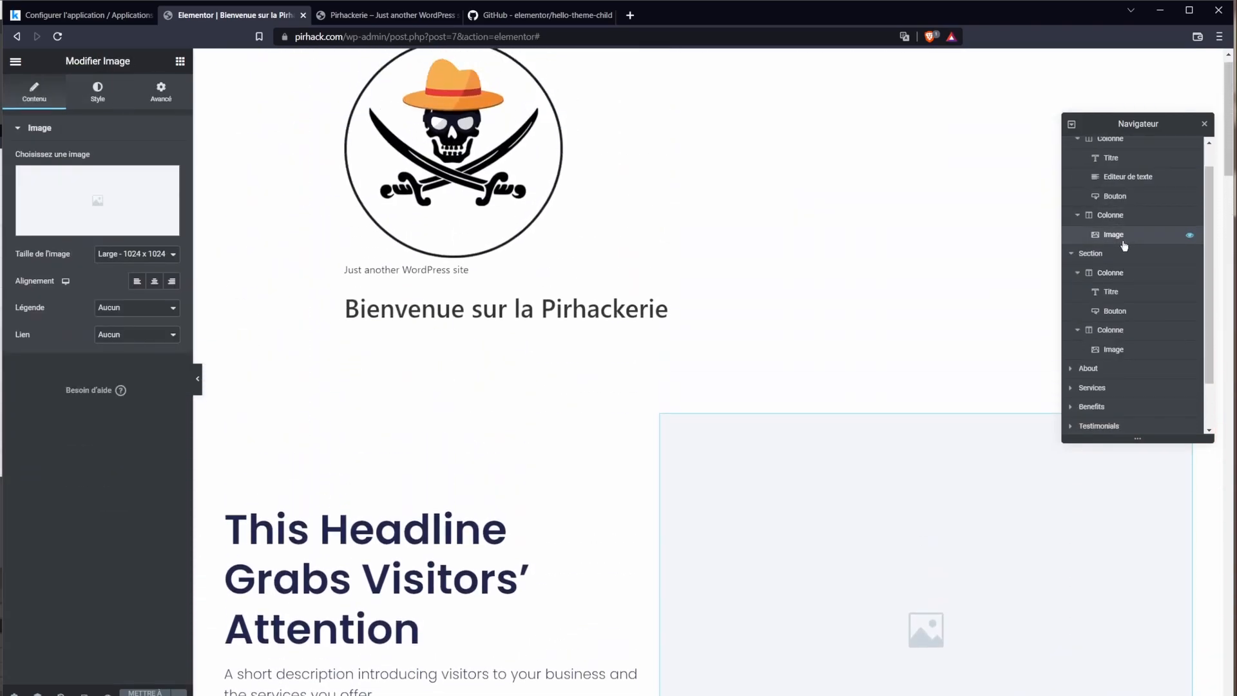
click(1118, 312)
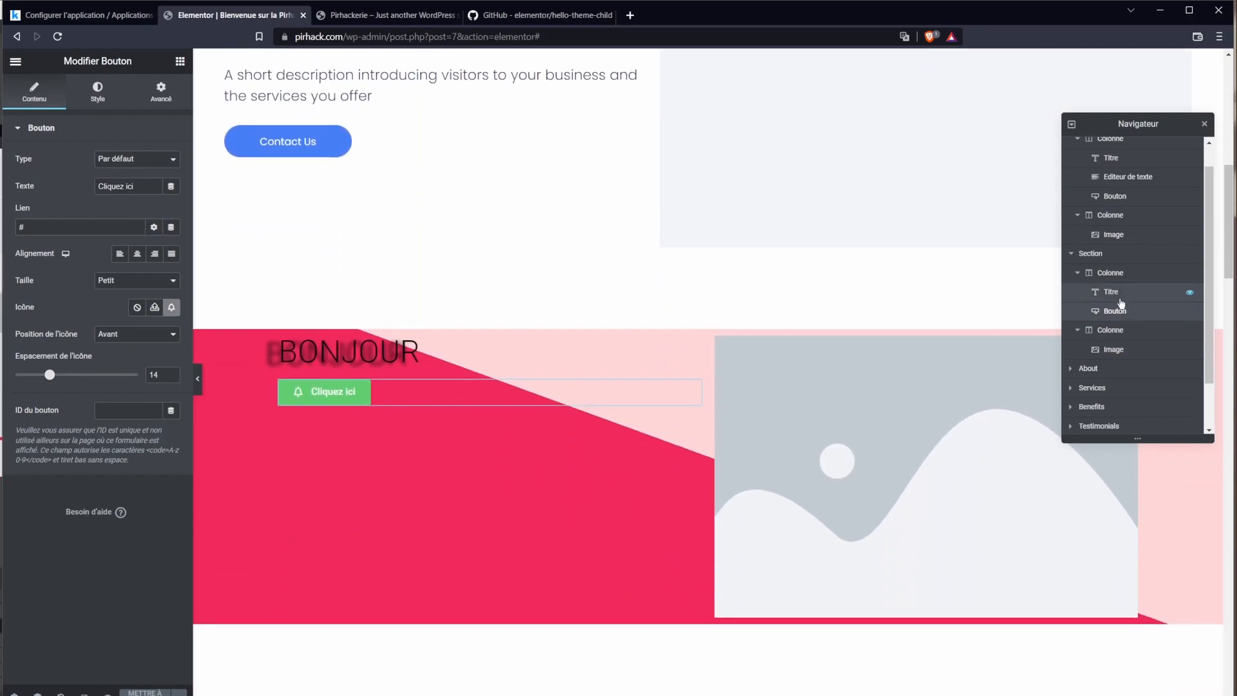
right_click(1115, 311)
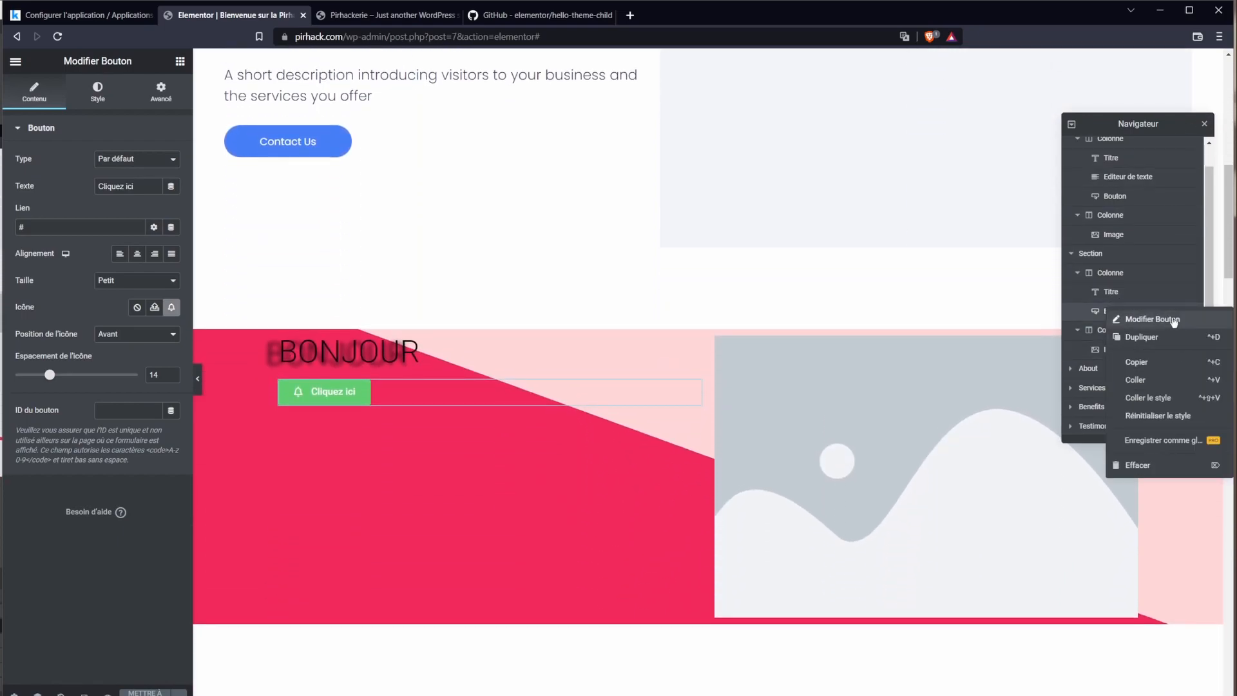
click(84, 693)
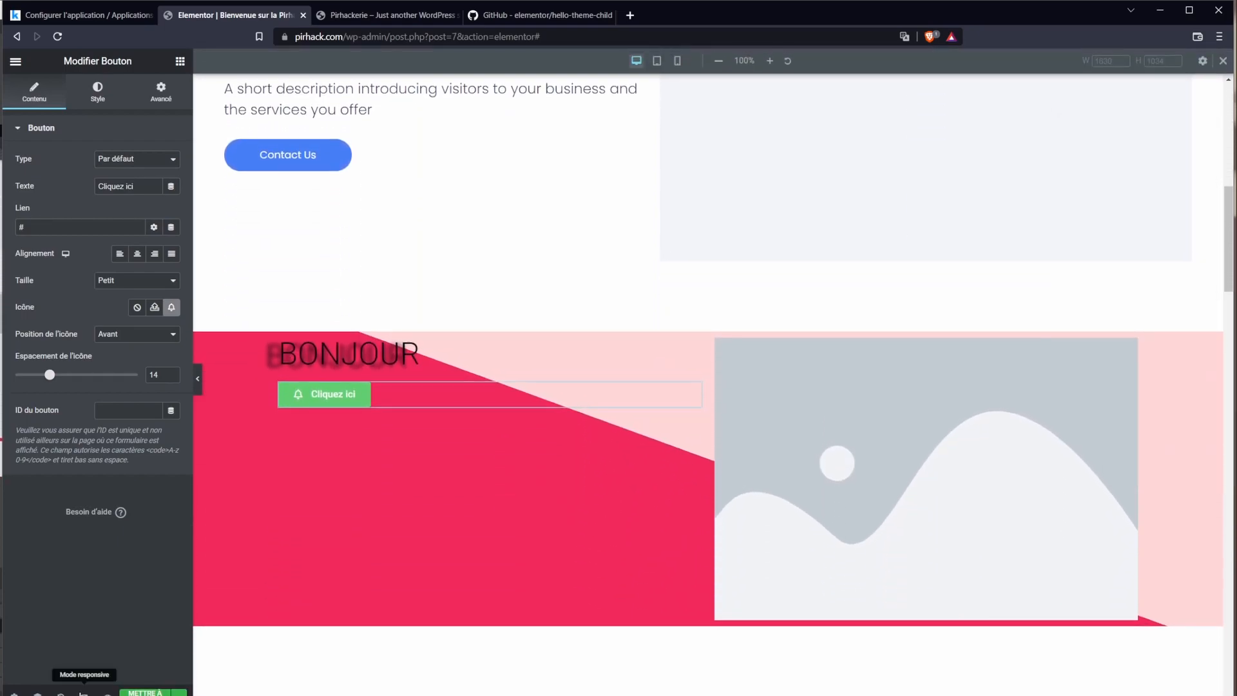
Step: Switch the preview to mobile and narrow it to 354 × 736
click(84, 693)
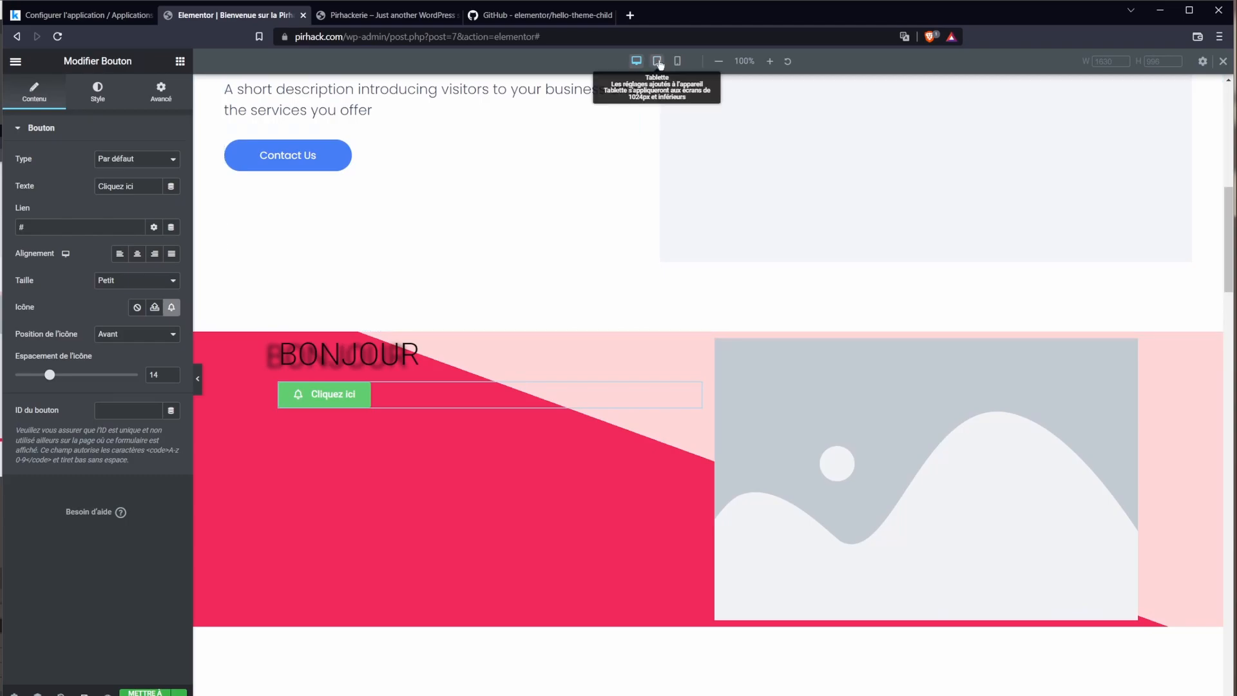
click(680, 61)
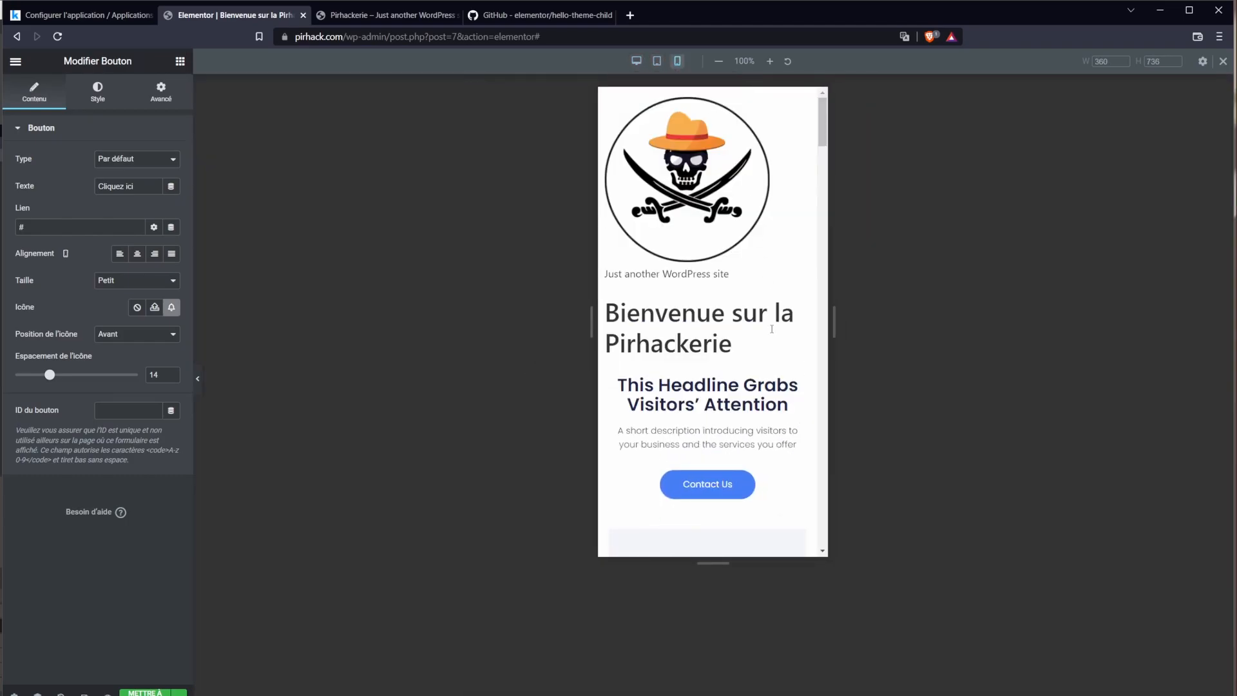
scroll(788, 320, down, 5)
scroll(788, 320, down, 2)
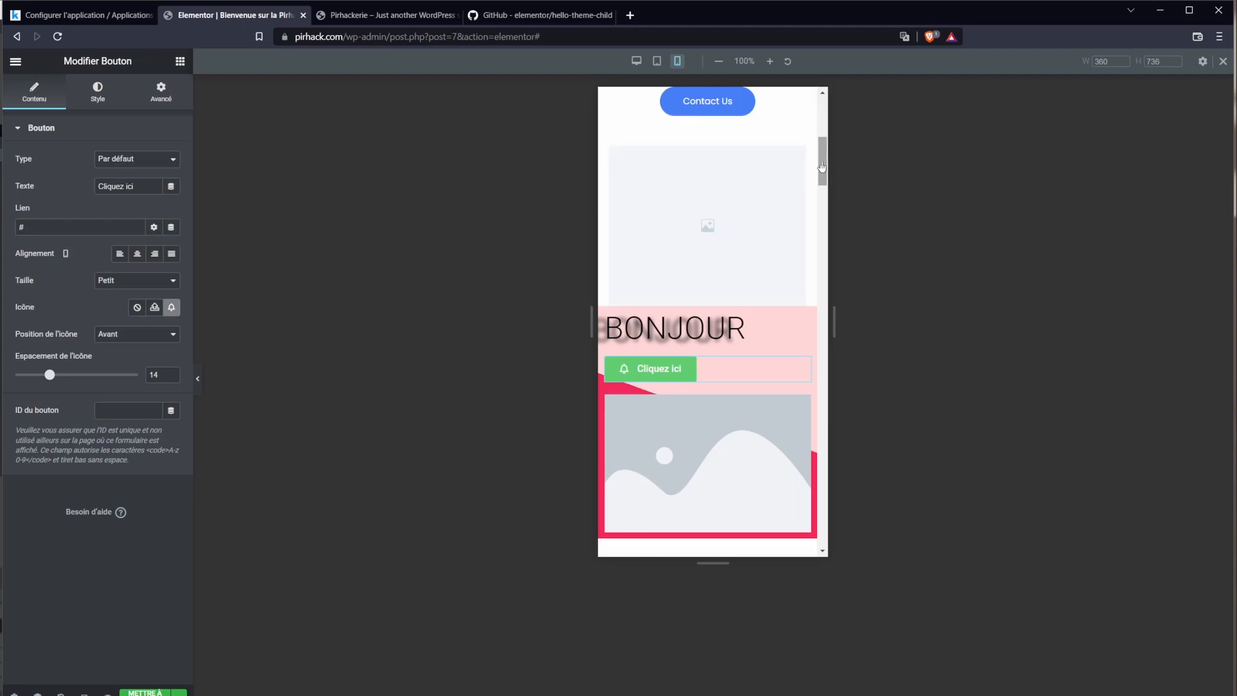
drag(595, 334, 597, 334)
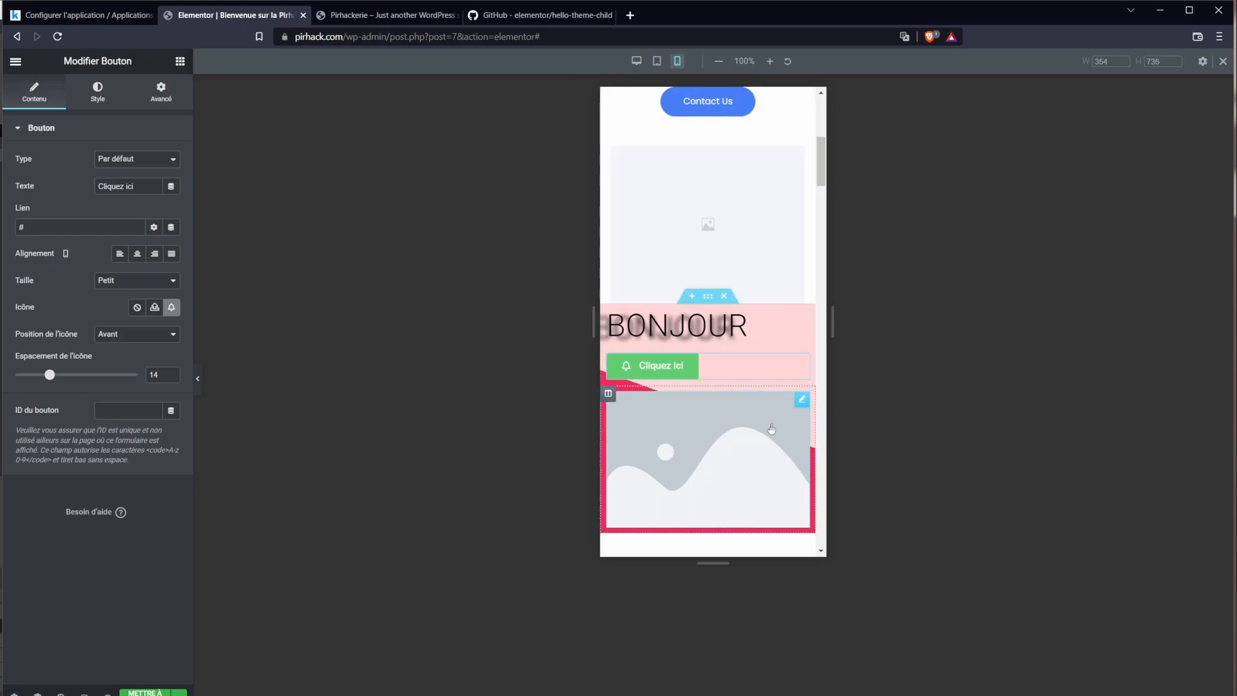
scroll(738, 325, down, 14)
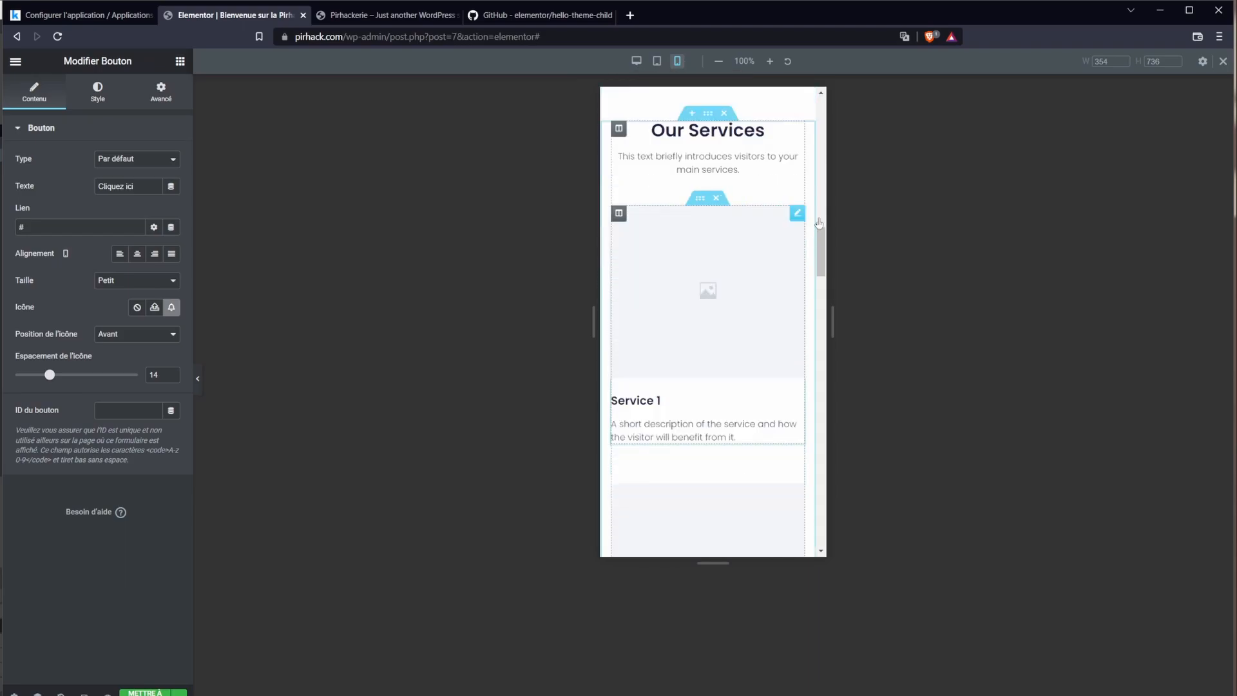
drag(819, 252, 818, 158)
Step: Select the BONJOUR heading and save the page with Mettre à jour
click(670, 339)
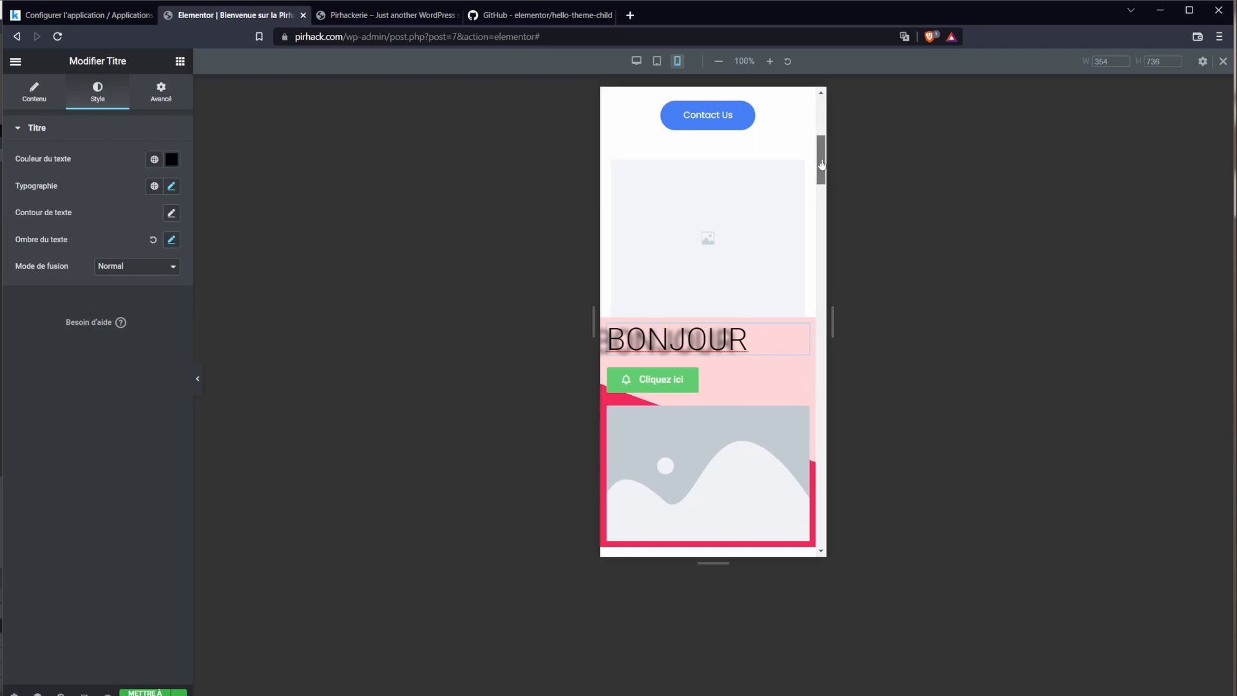
click(651, 381)
click(41, 95)
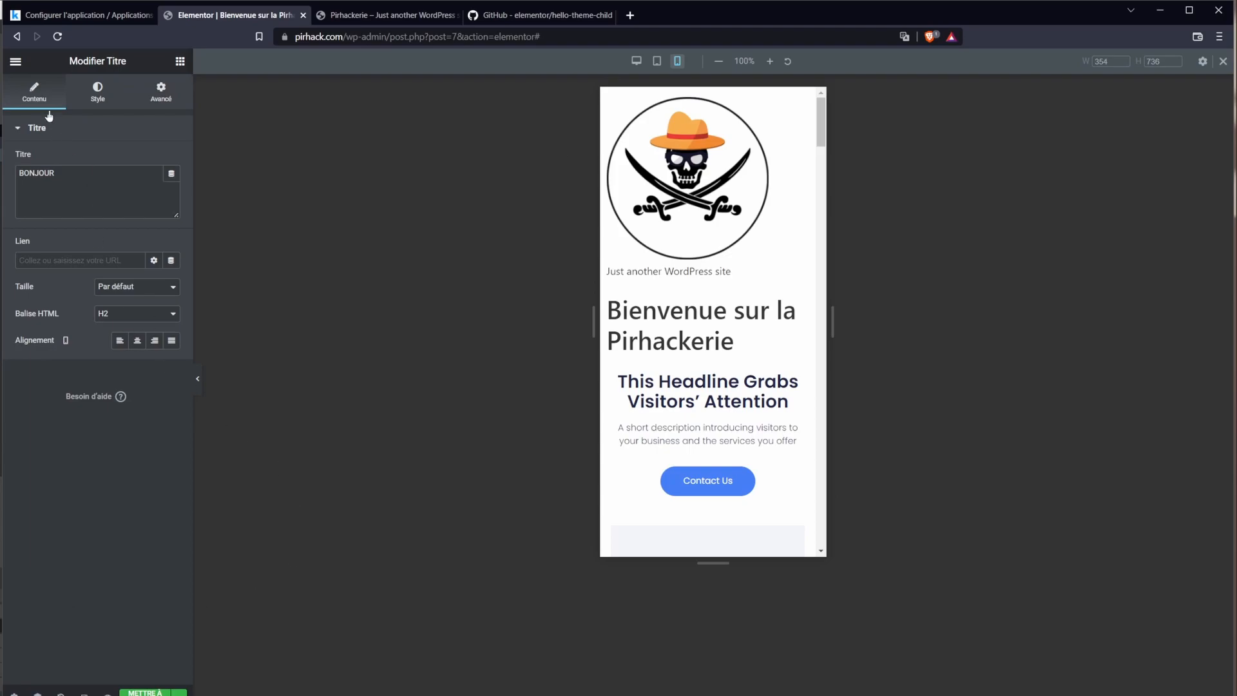
click(146, 693)
Step: Delete the pink BONJOUR section
scroll(759, 377, down, 7)
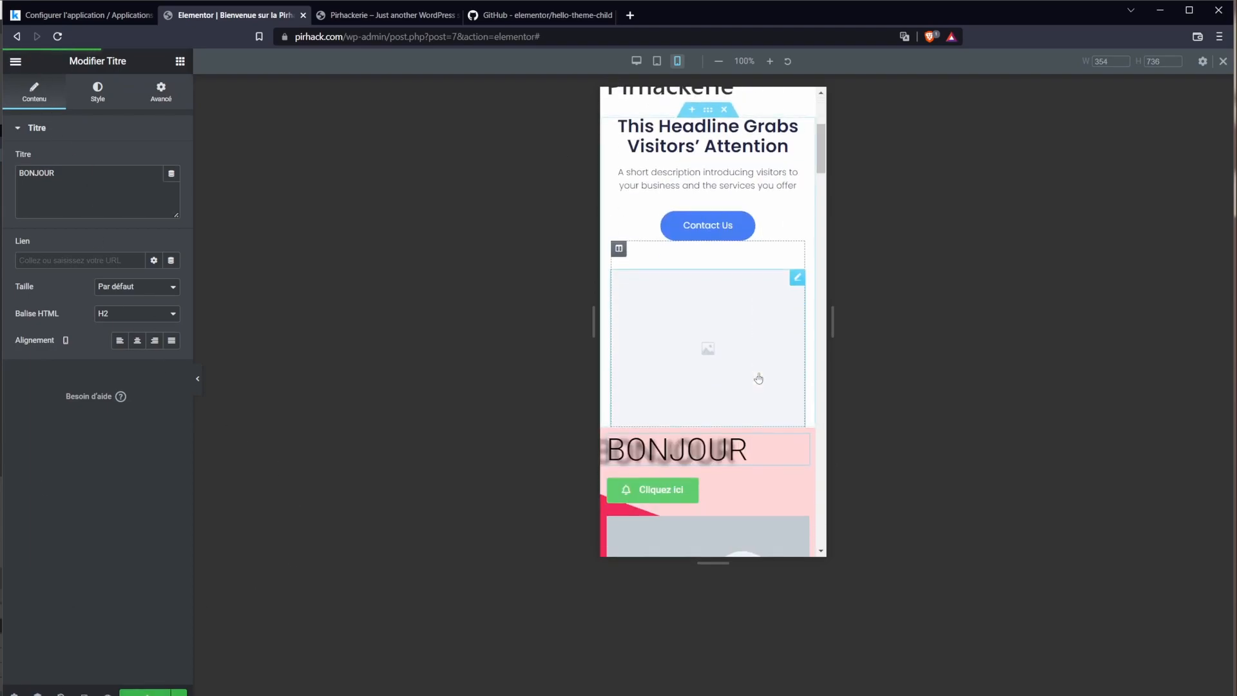
drag(762, 294, 767, 298)
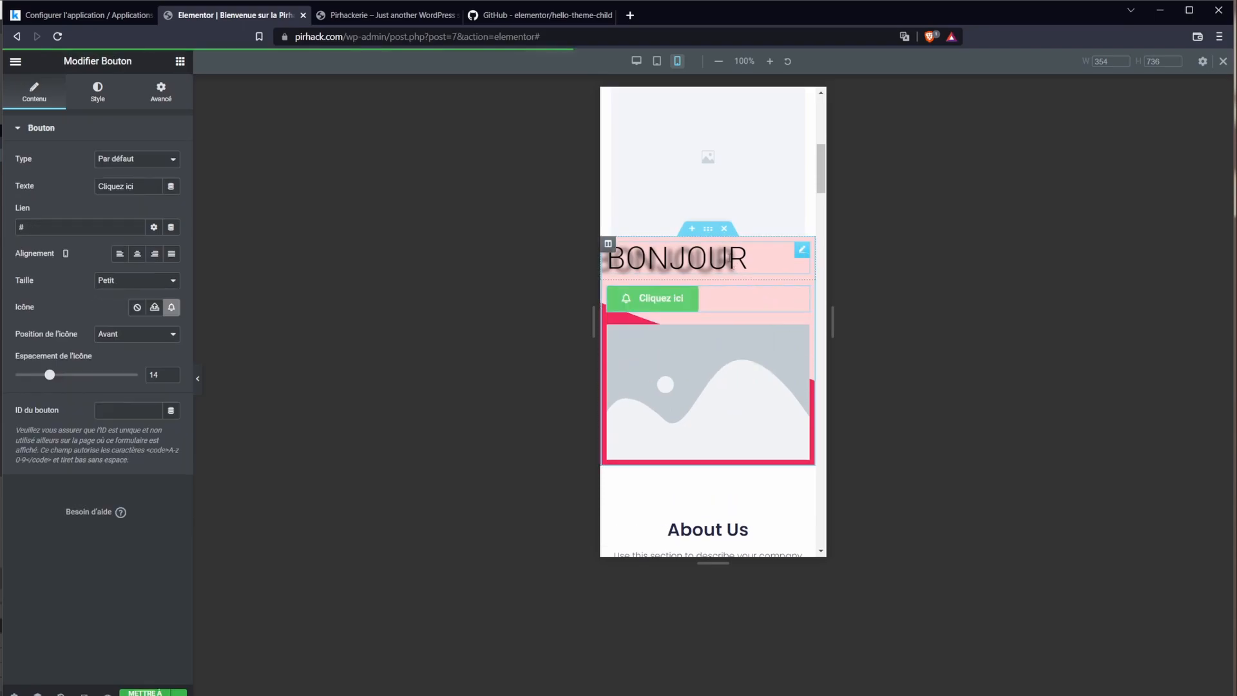
click(724, 229)
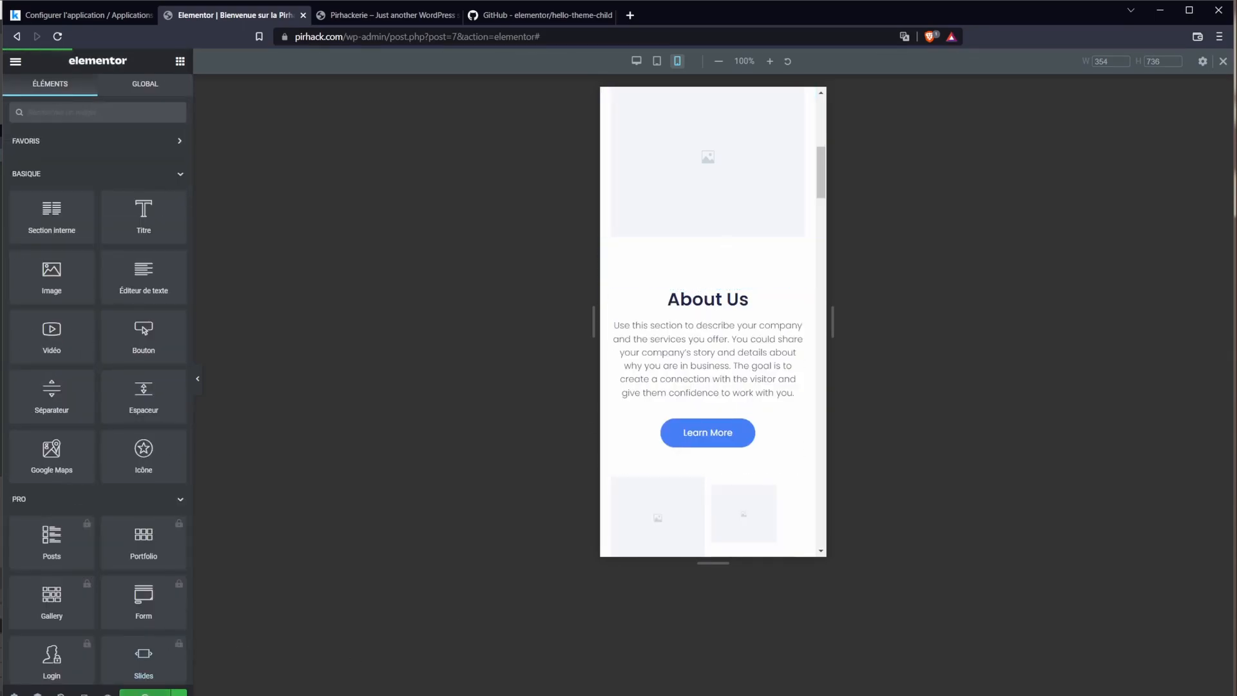
Step: View and scroll through the live Pirhackerie page, then go to the dashboard's Pages list
click(16, 61)
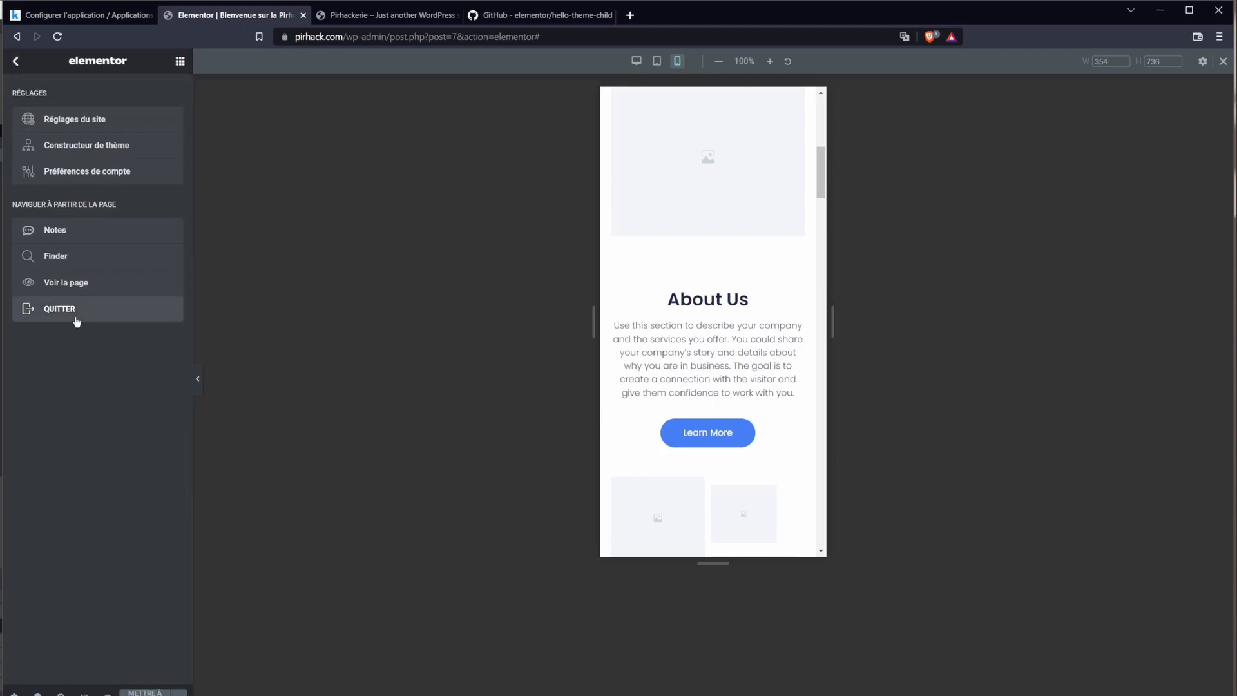
click(71, 288)
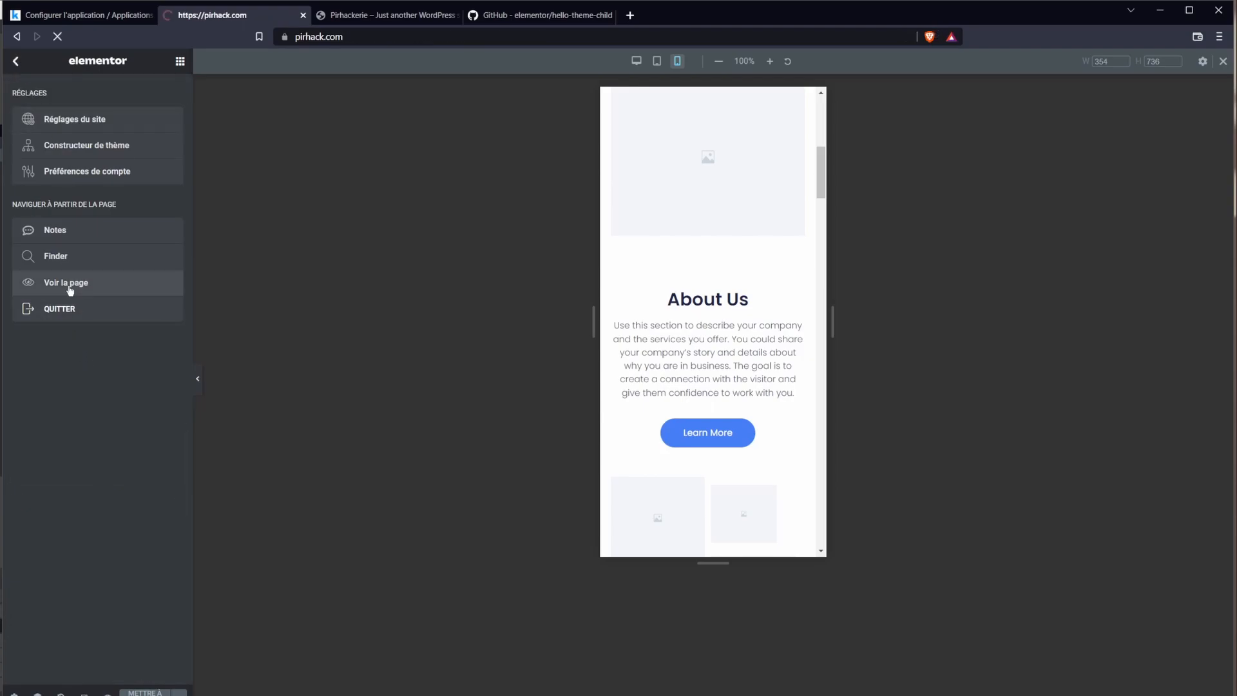
scroll(672, 435, down, 4)
scroll(674, 439, down, 20)
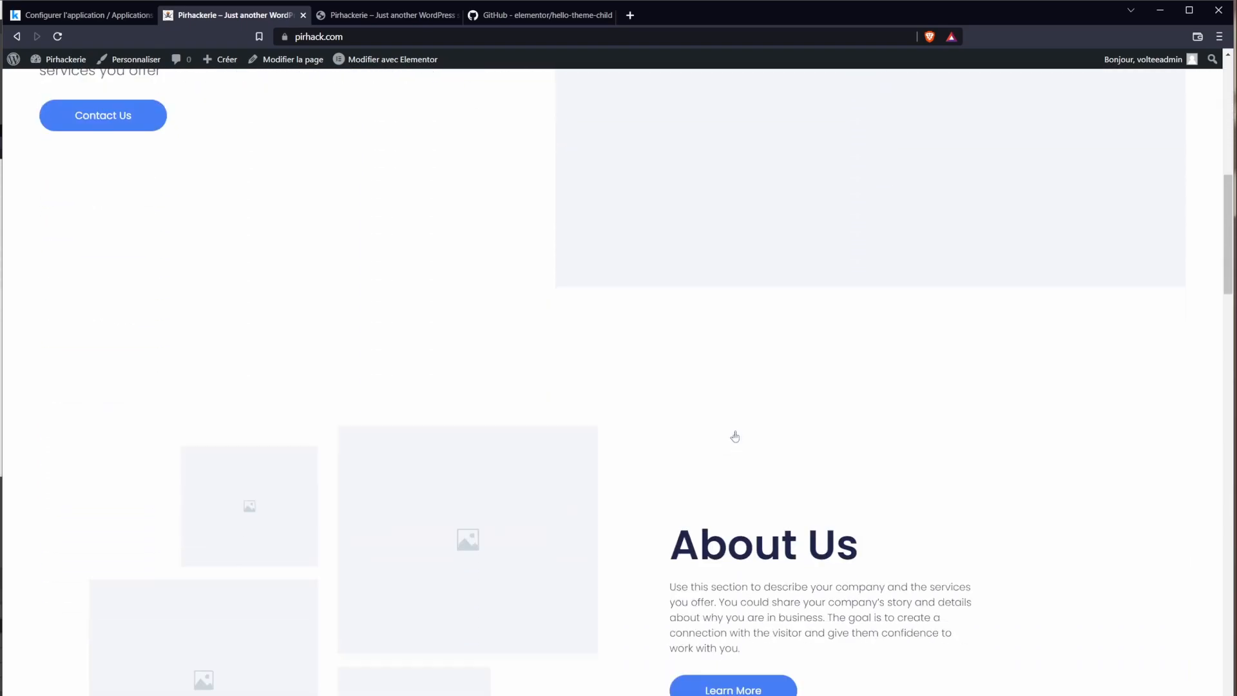
scroll(742, 426, down, 3)
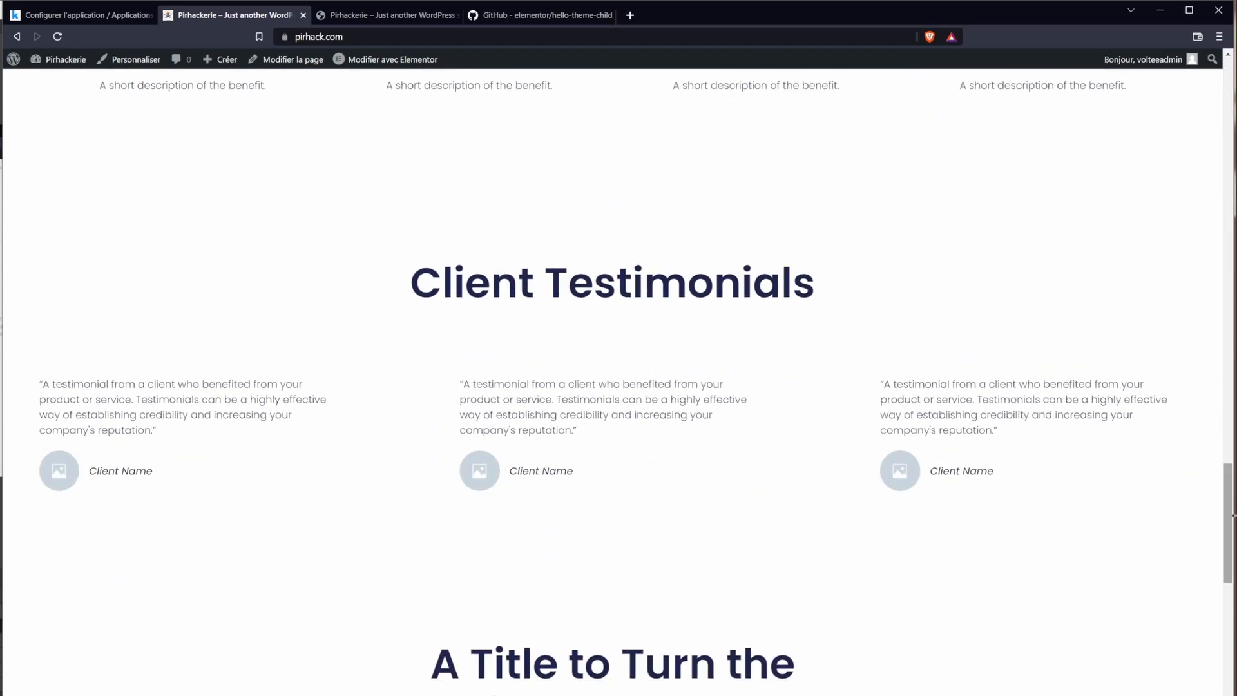
drag(1231, 526, 1231, 65)
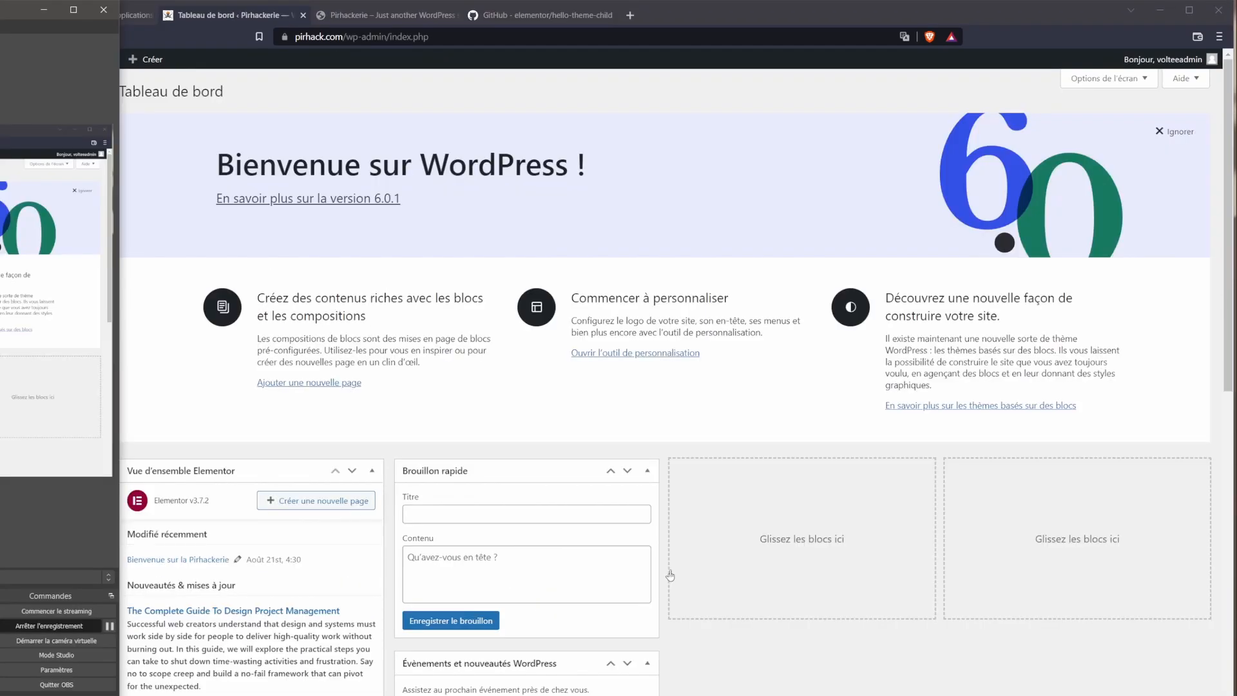
click(439, 301)
mouse_move(35, 205)
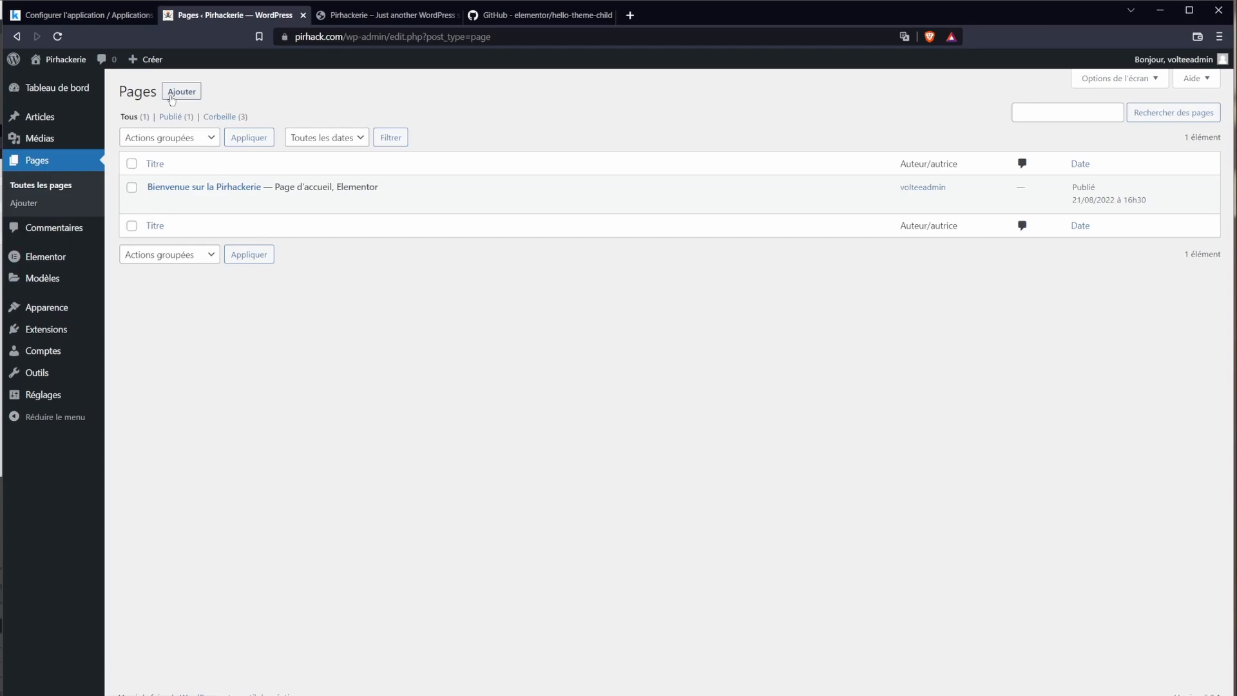
Step: Create and publish a new page titled 'Contact'
click(174, 94)
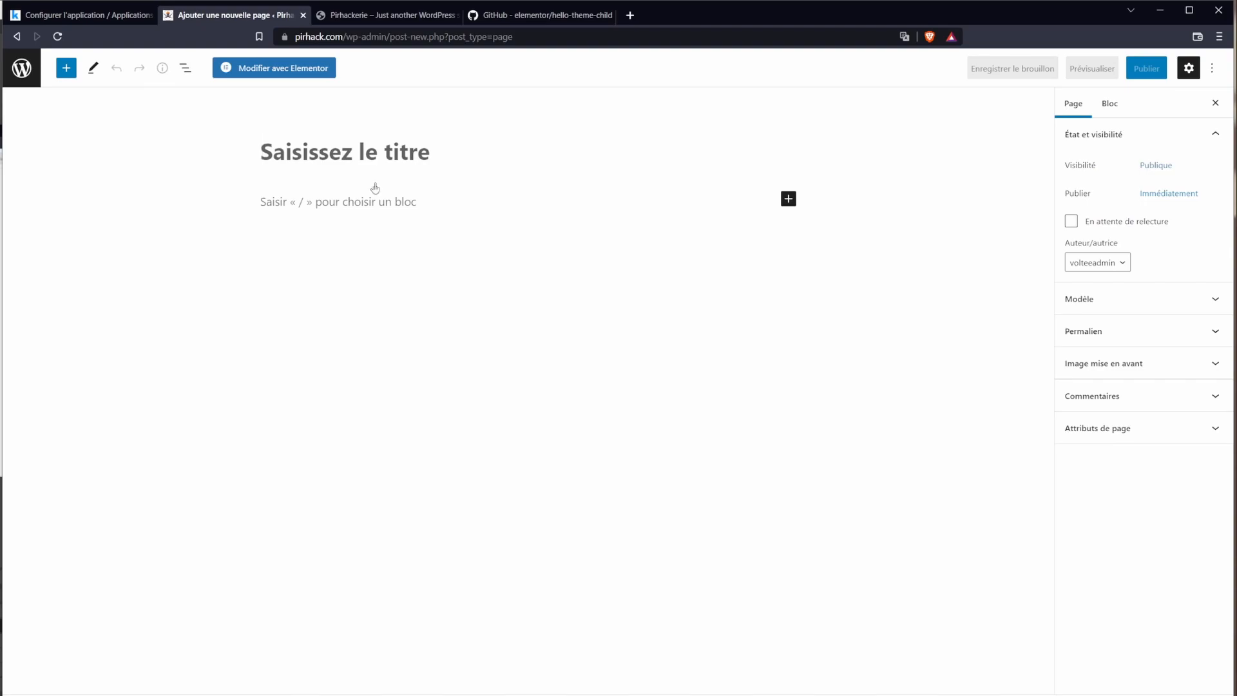
text(Contact)
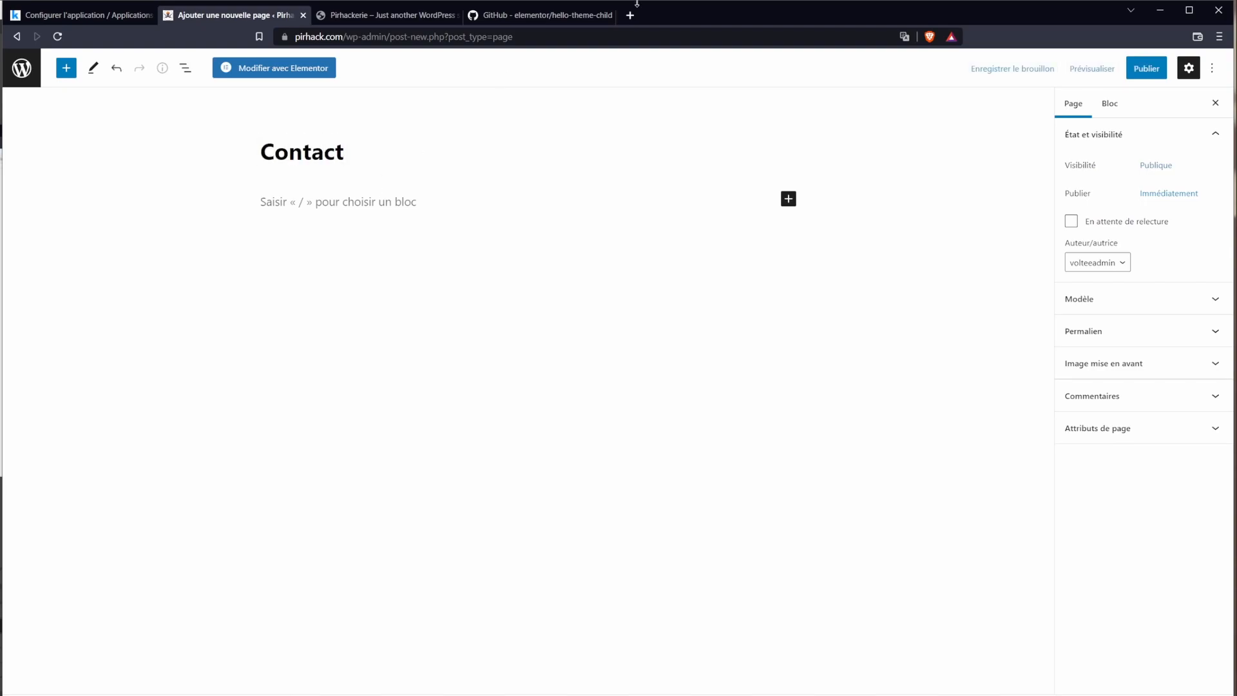
click(1146, 69)
click(1135, 69)
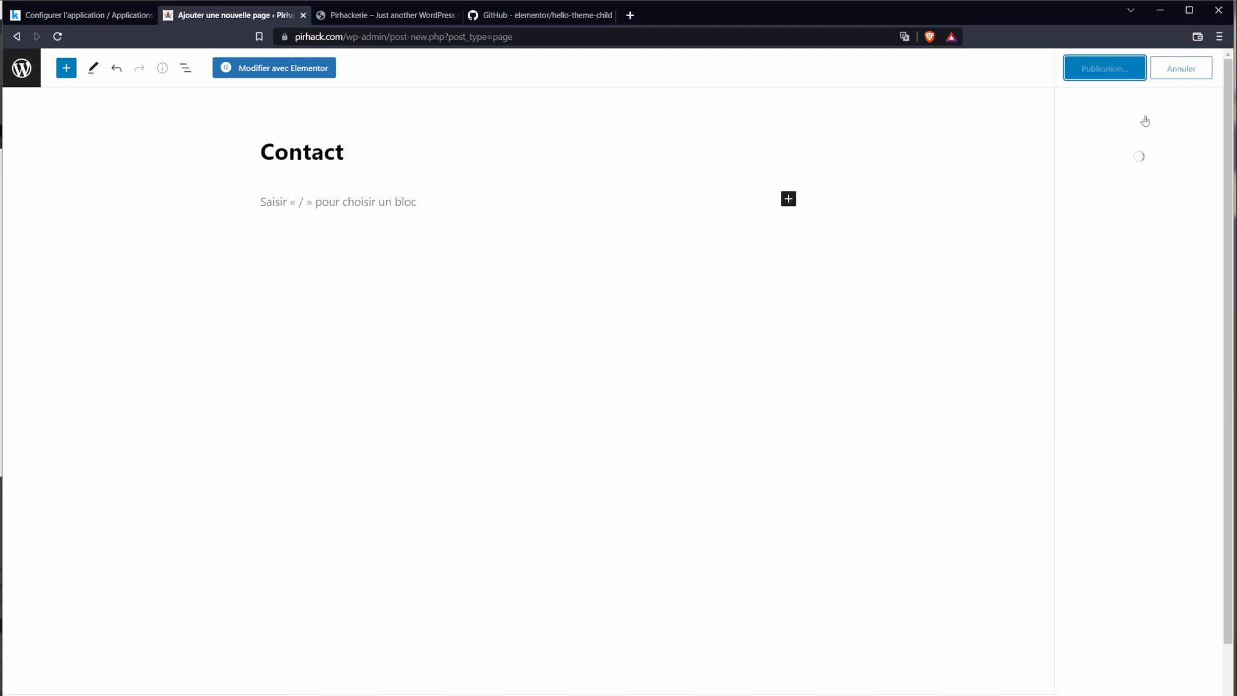
click(22, 67)
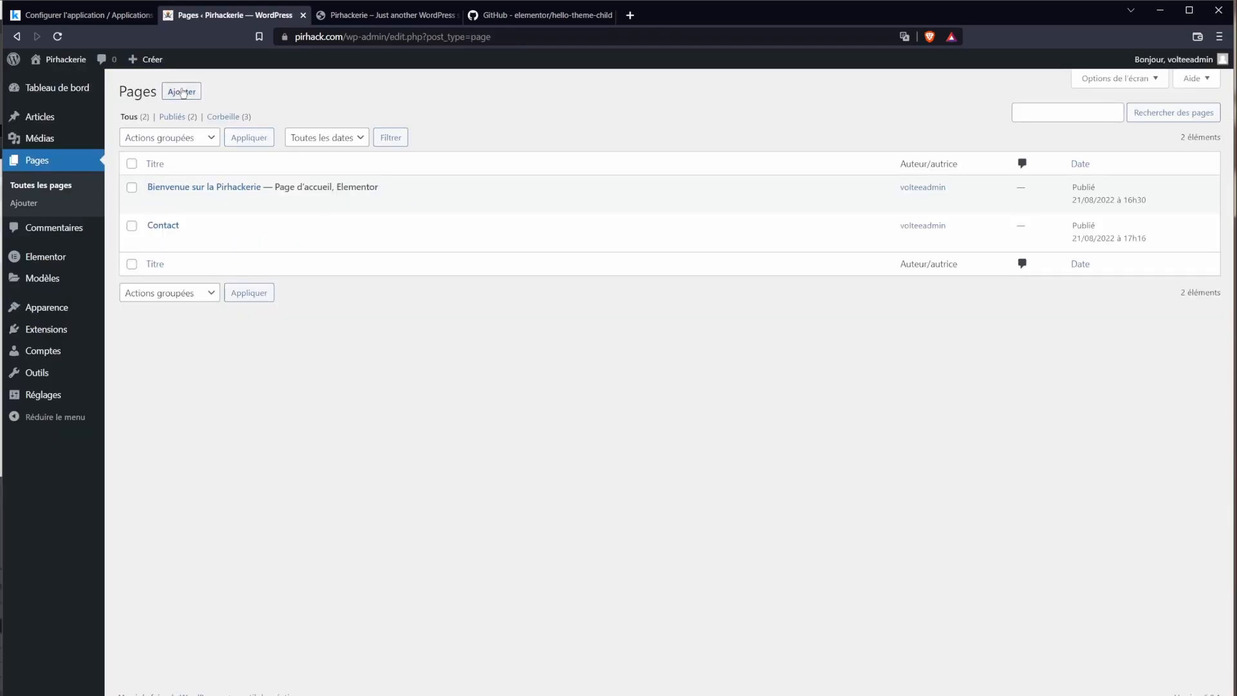
Step: Create and publish a new page titled 'Blog'
click(181, 92)
text(Blogf)
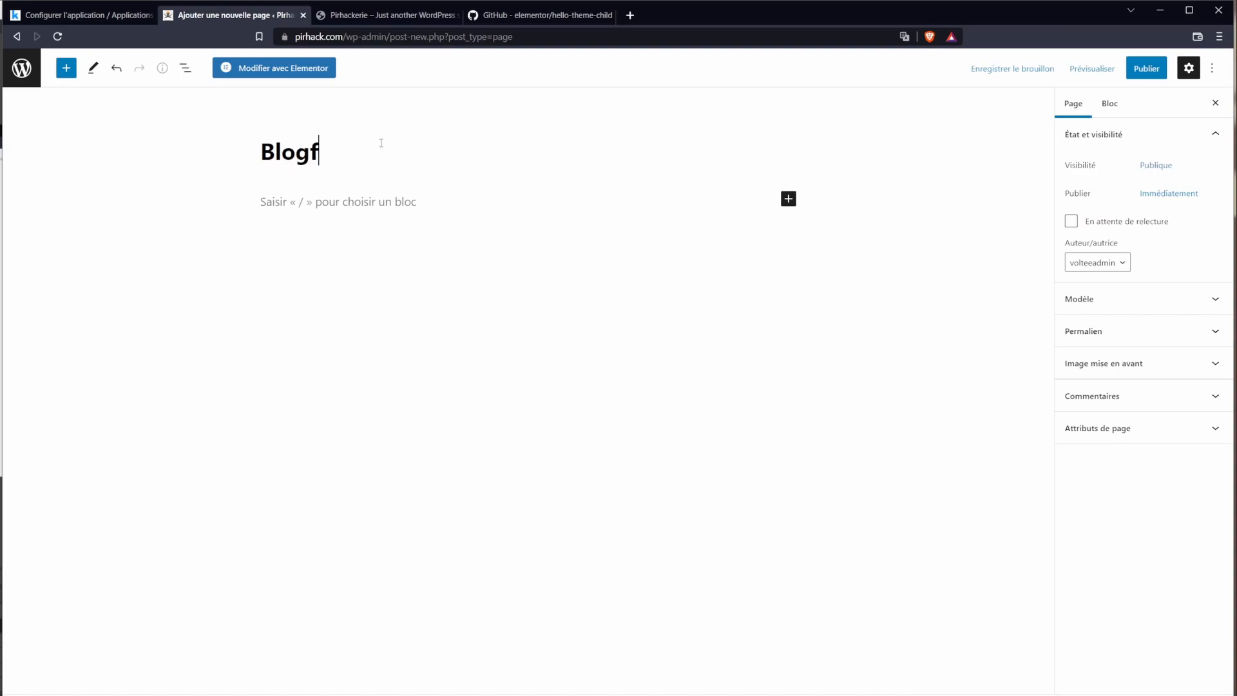
key(BackSpace)
click(1147, 68)
click(1104, 67)
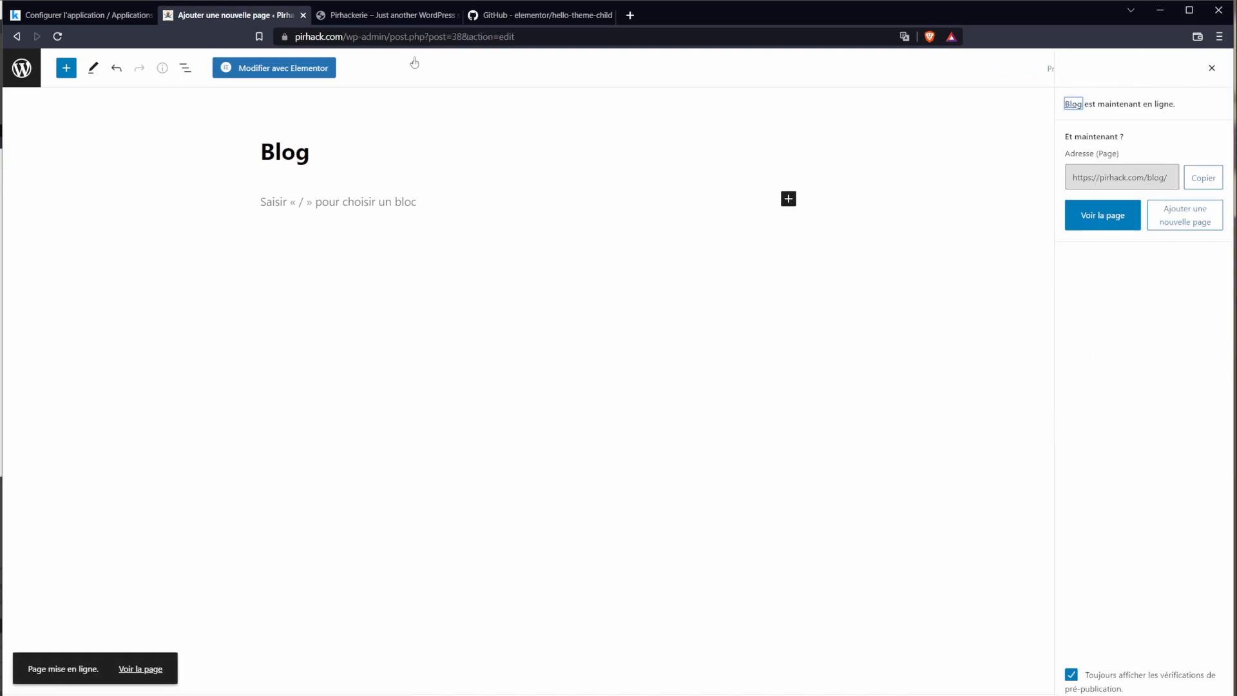
click(25, 80)
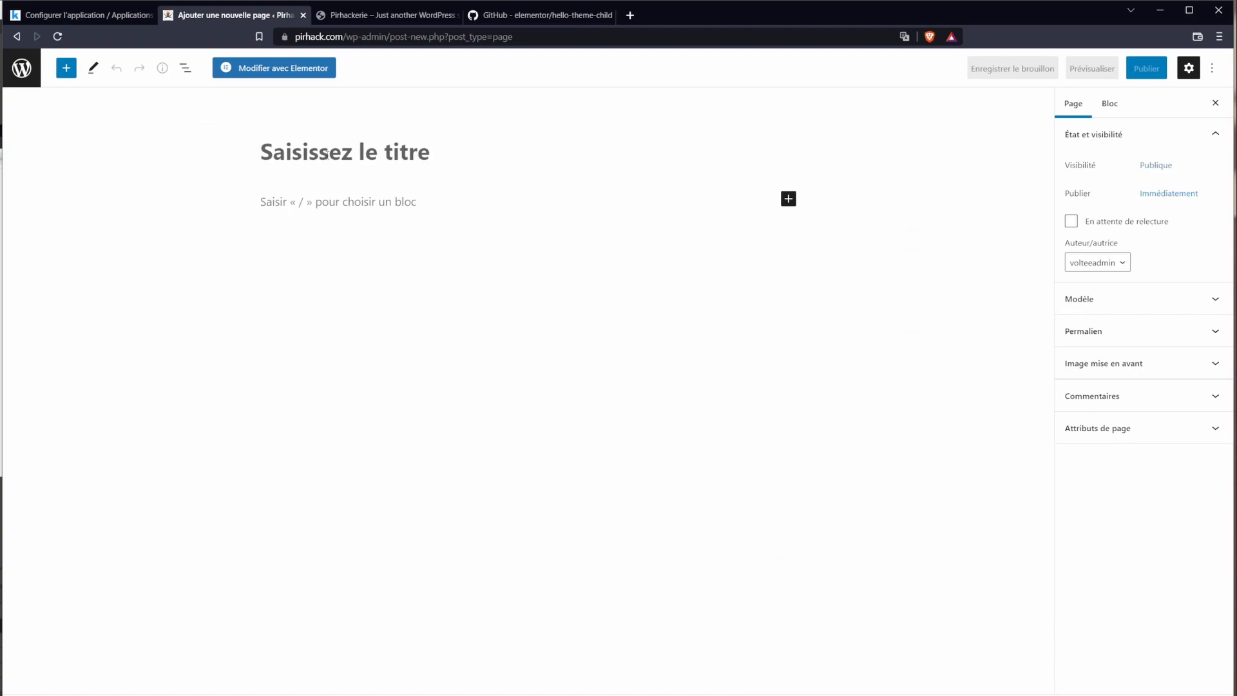
Step: Add the 'Formations' page, then publish a 'Mentions légales' page and return to Pages
text(Formations)
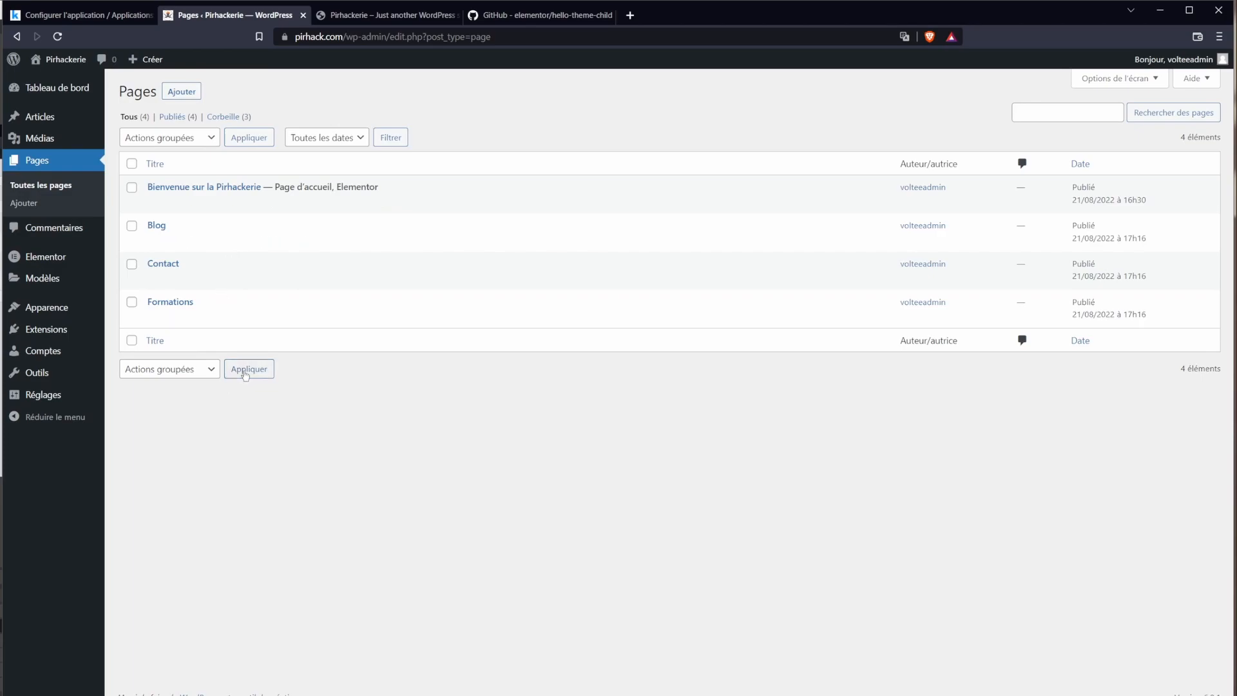
click(180, 93)
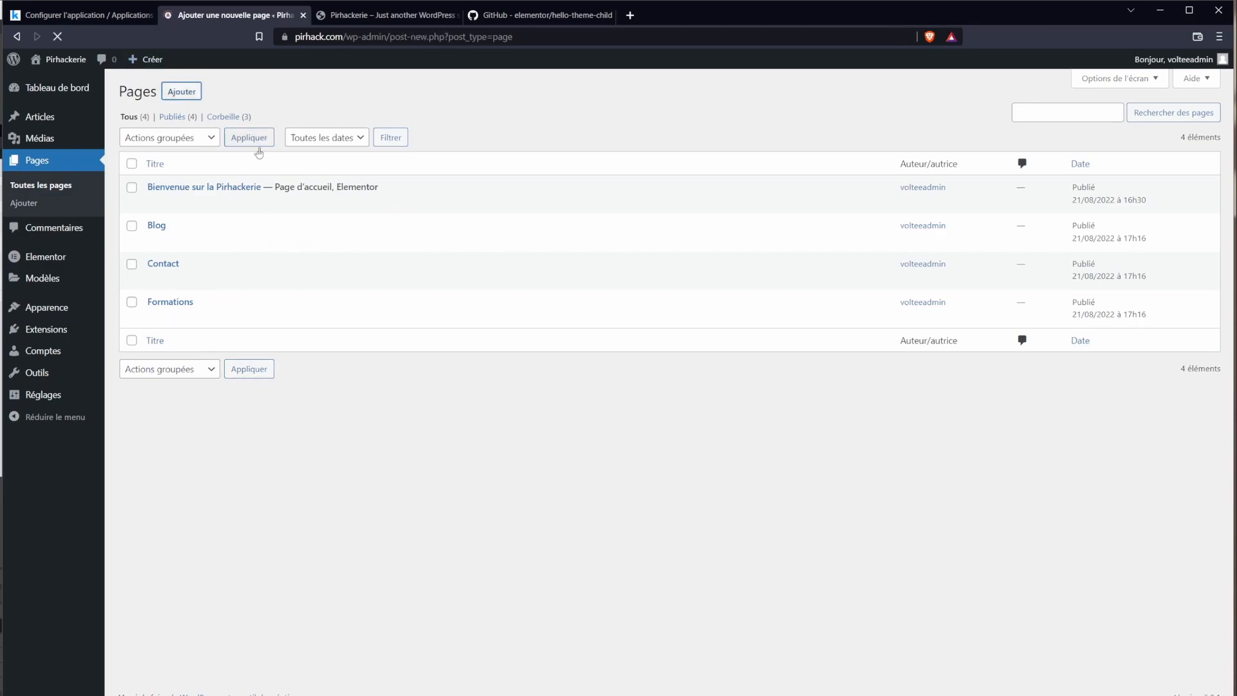
text(Mention)
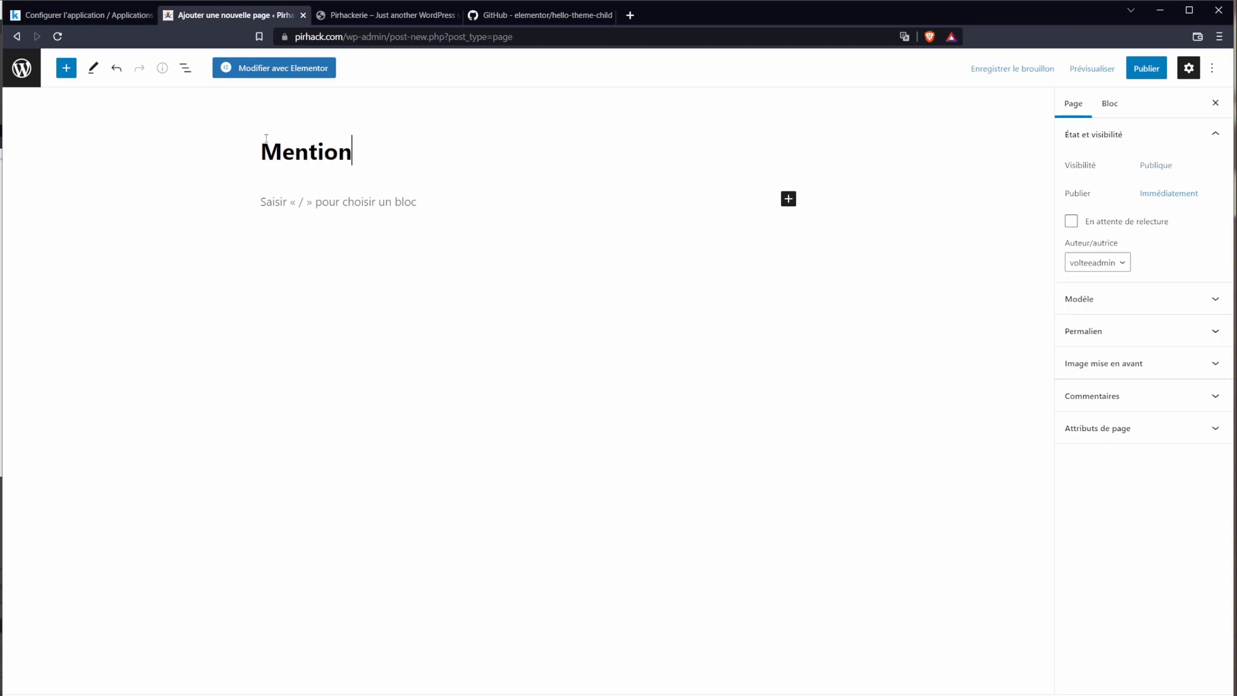
text(s légales)
click(1147, 68)
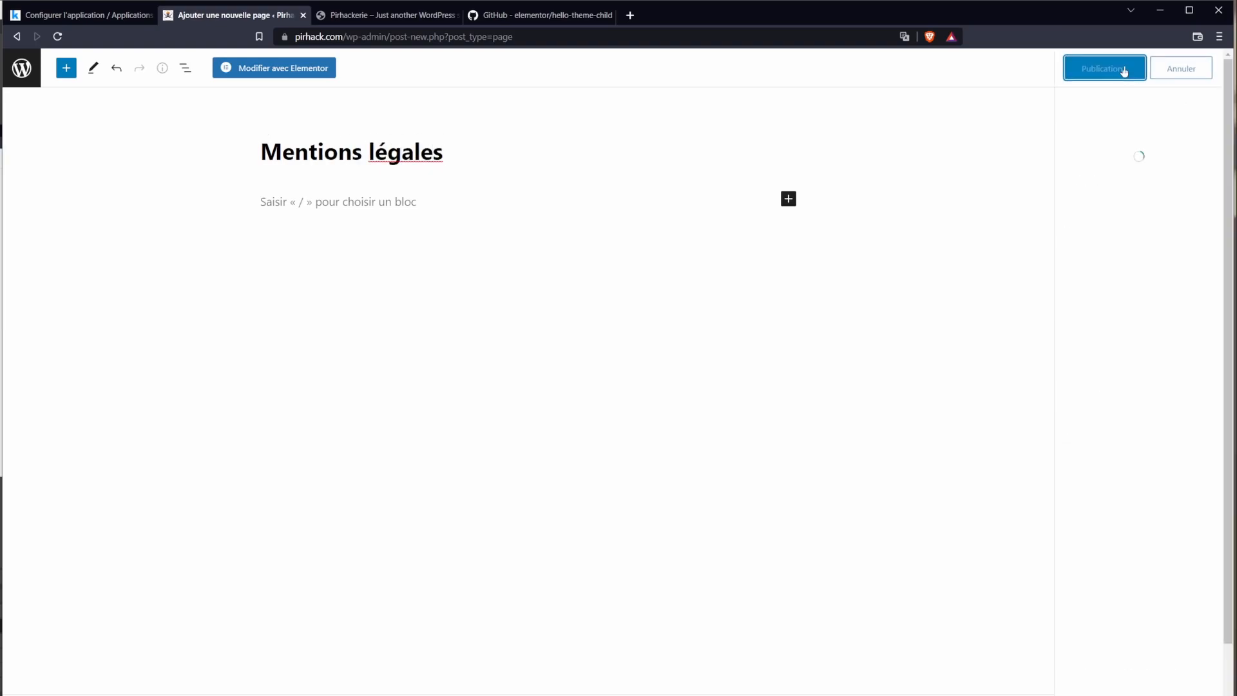
click(1124, 72)
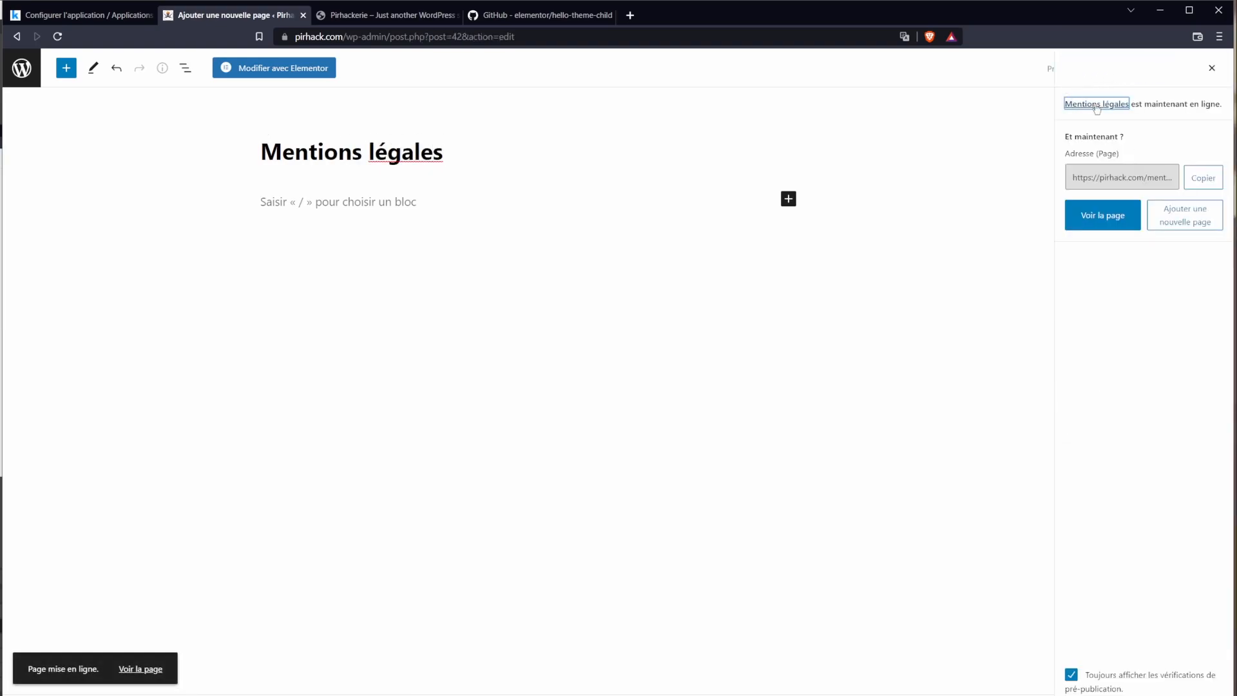
click(21, 67)
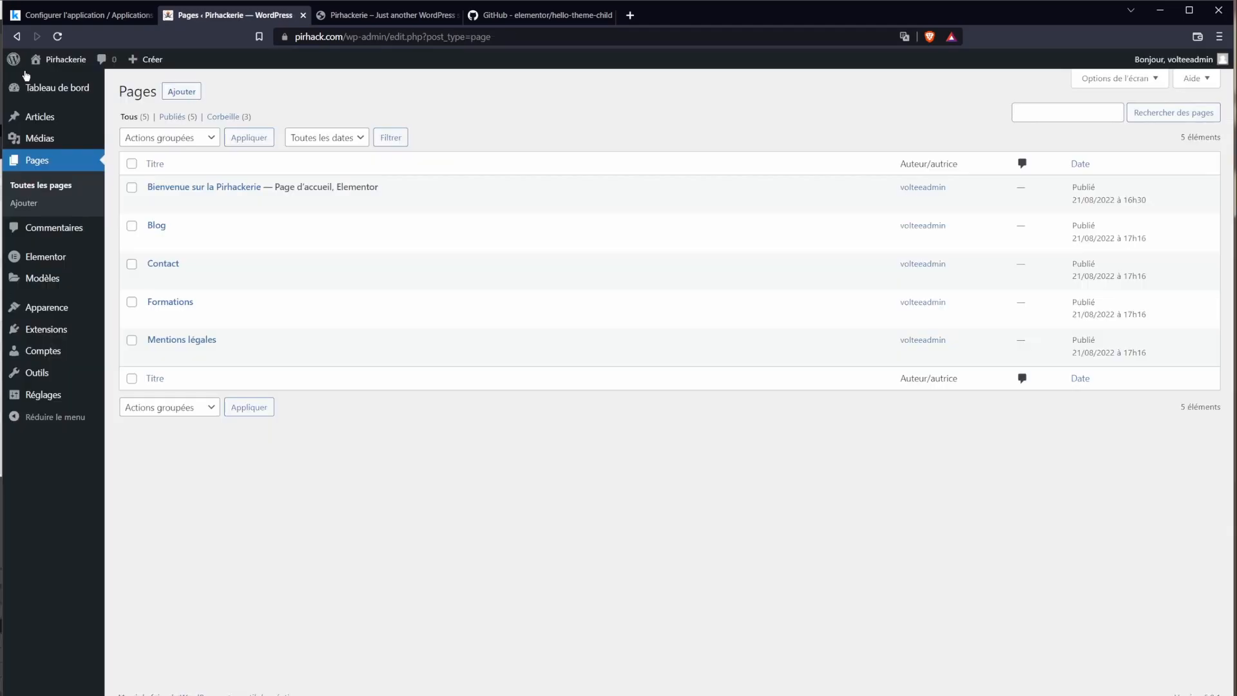
mouse_move(202, 347)
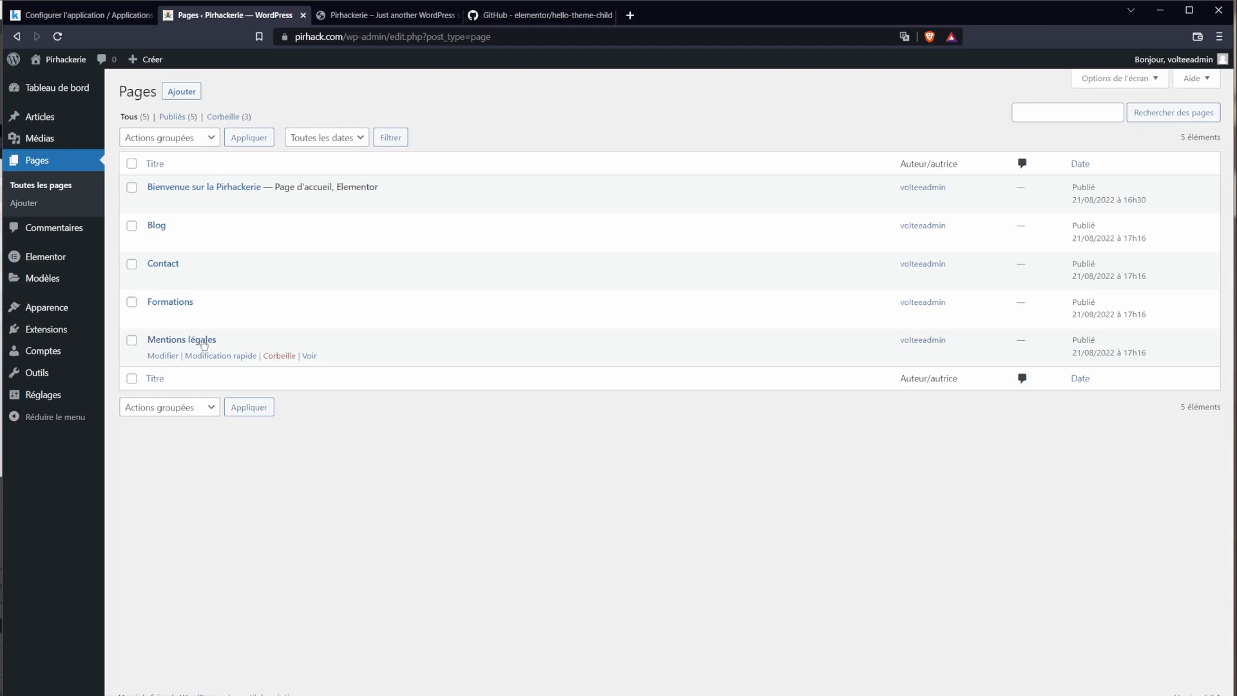
Step: Under Apparence > Menus, create an empty menu named 'Principal'
mouse_move(74, 309)
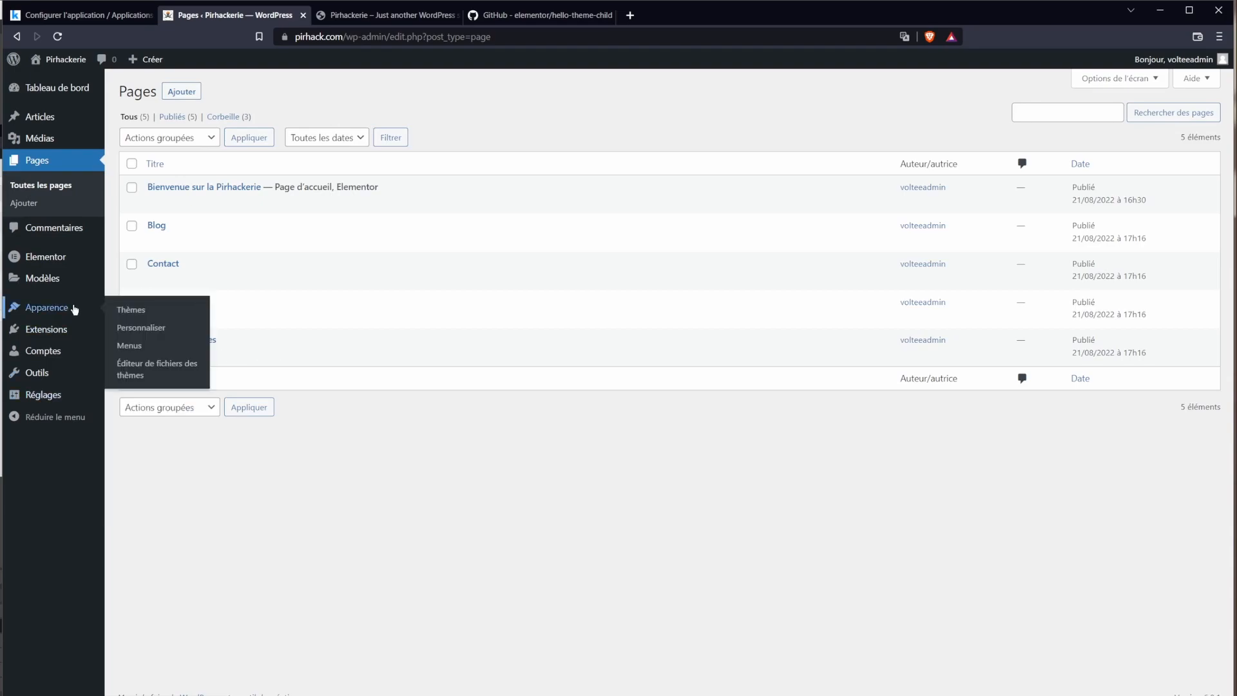
click(137, 349)
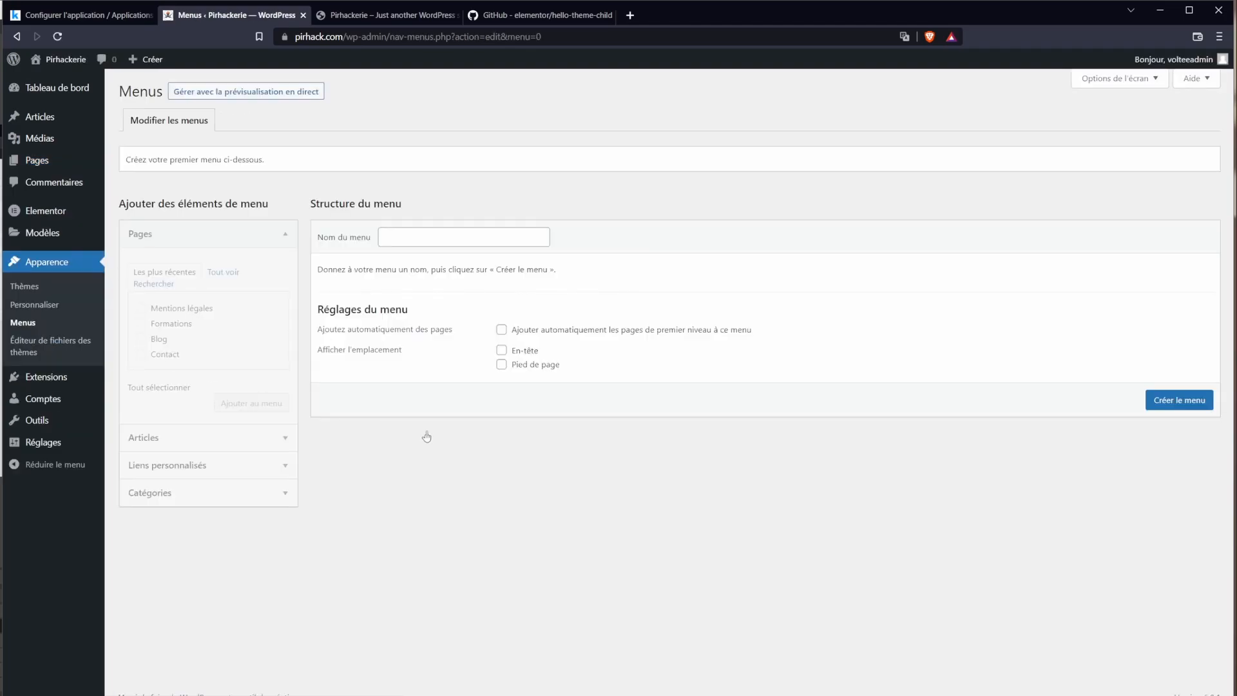
click(427, 240)
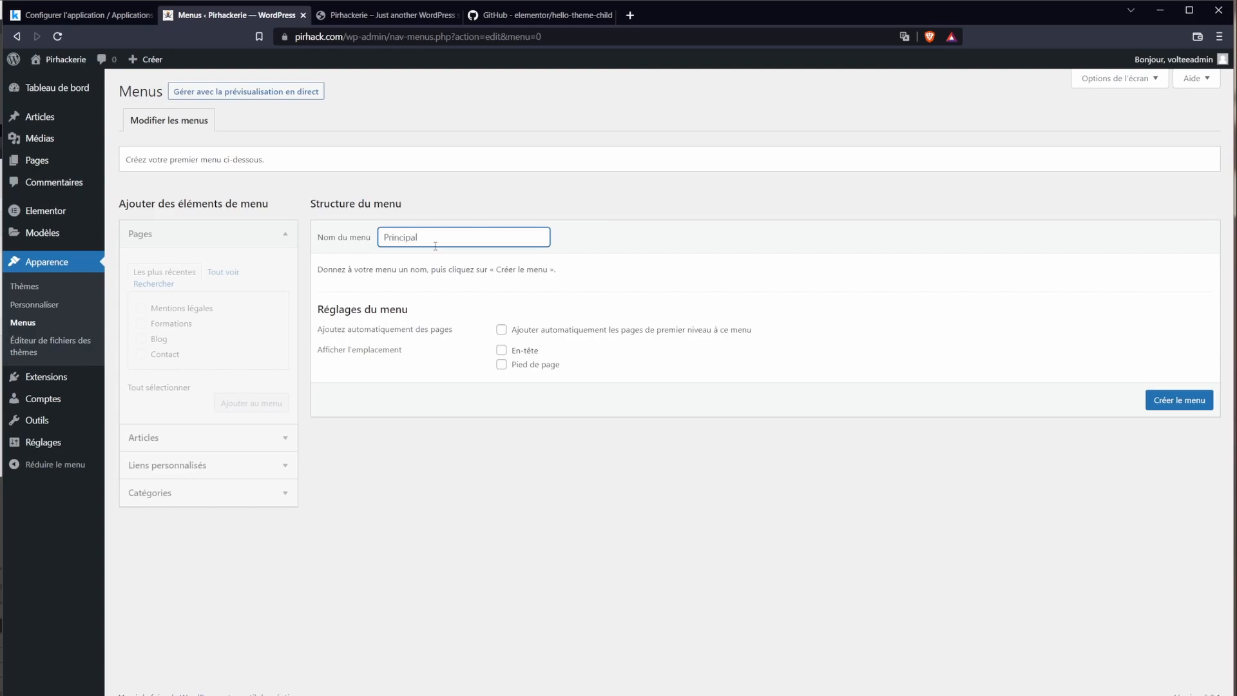
click(1186, 399)
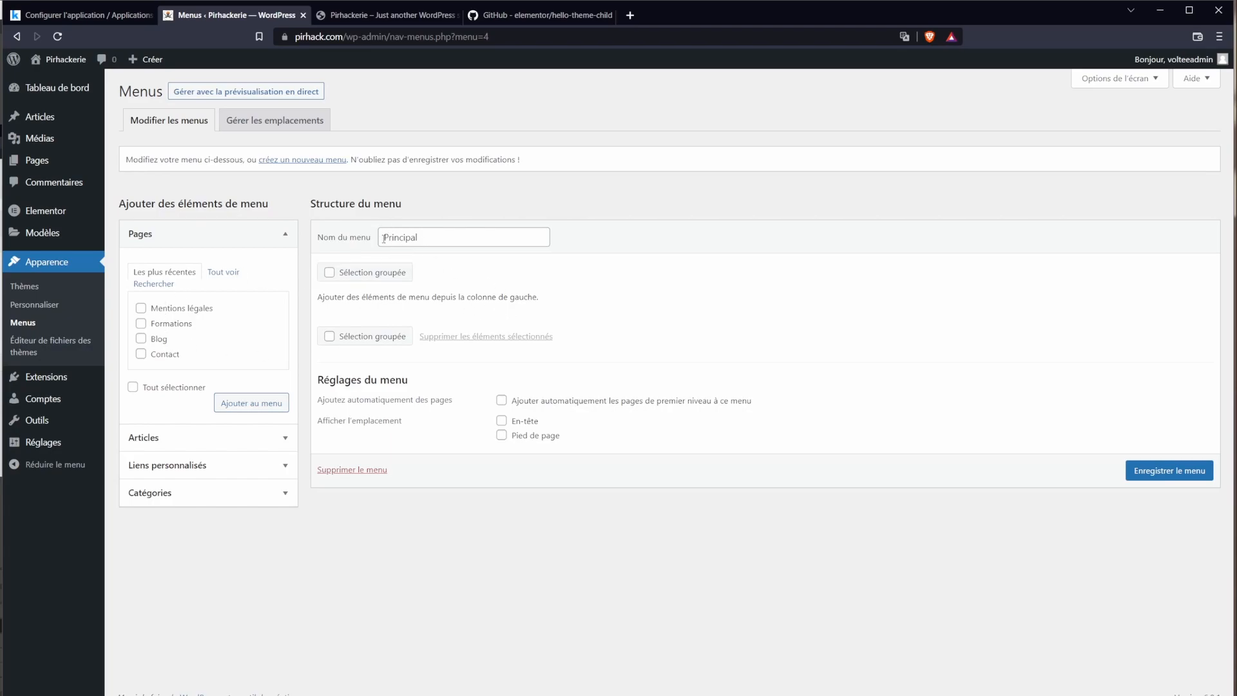
Step: Add the Blog, Contact and Formations pages to the Principal menu
drag(376, 242, 419, 237)
click(1151, 534)
click(217, 277)
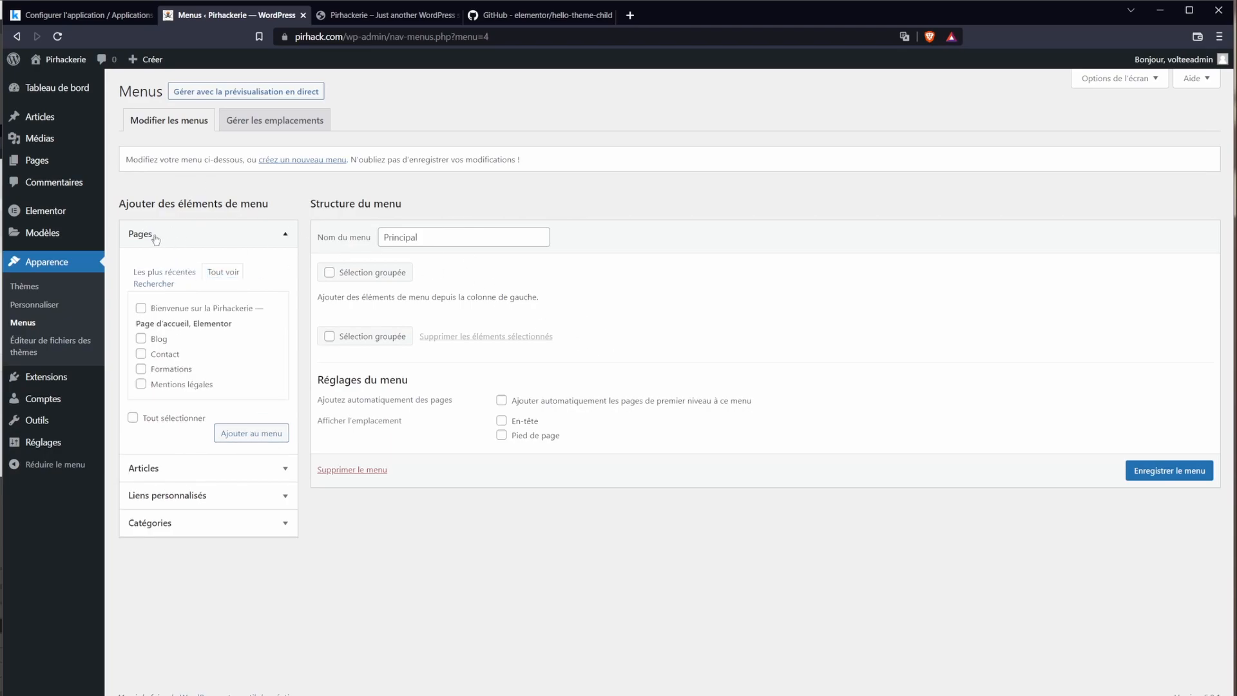
click(212, 277)
click(141, 339)
click(141, 354)
click(141, 370)
click(251, 433)
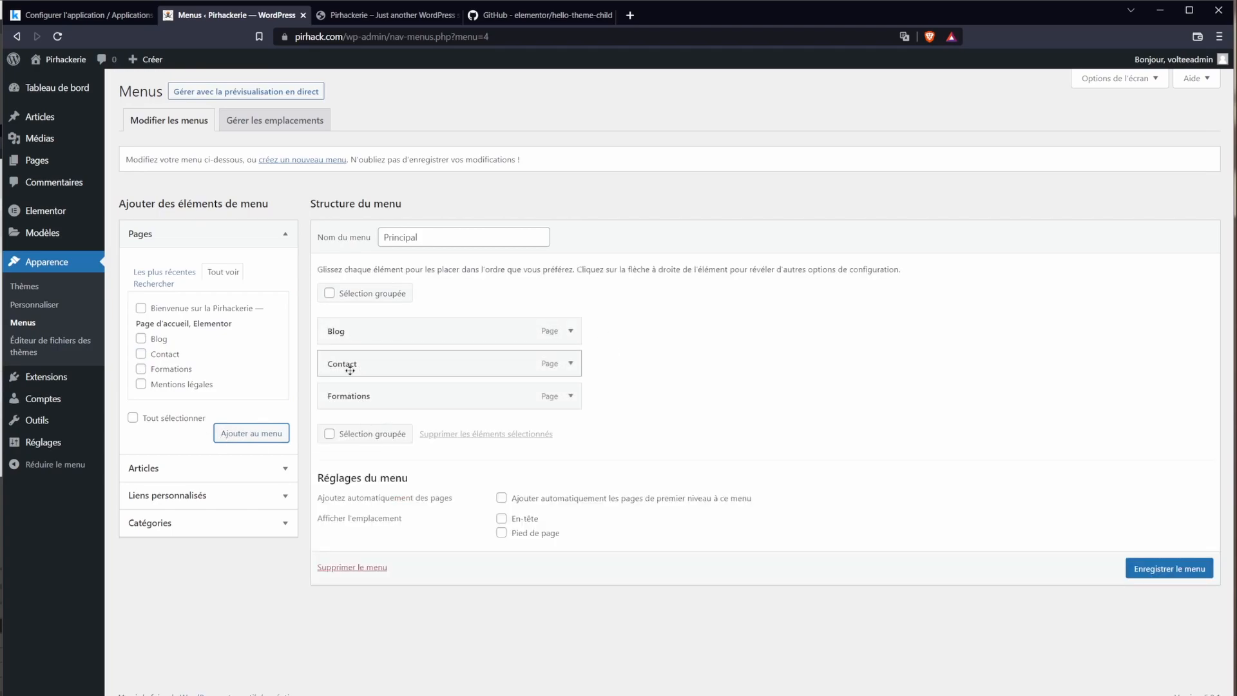
Step: Order the items Blog, Formations, Contact at top level, assign En-tête, and save
drag(350, 362, 351, 325)
drag(354, 395, 359, 359)
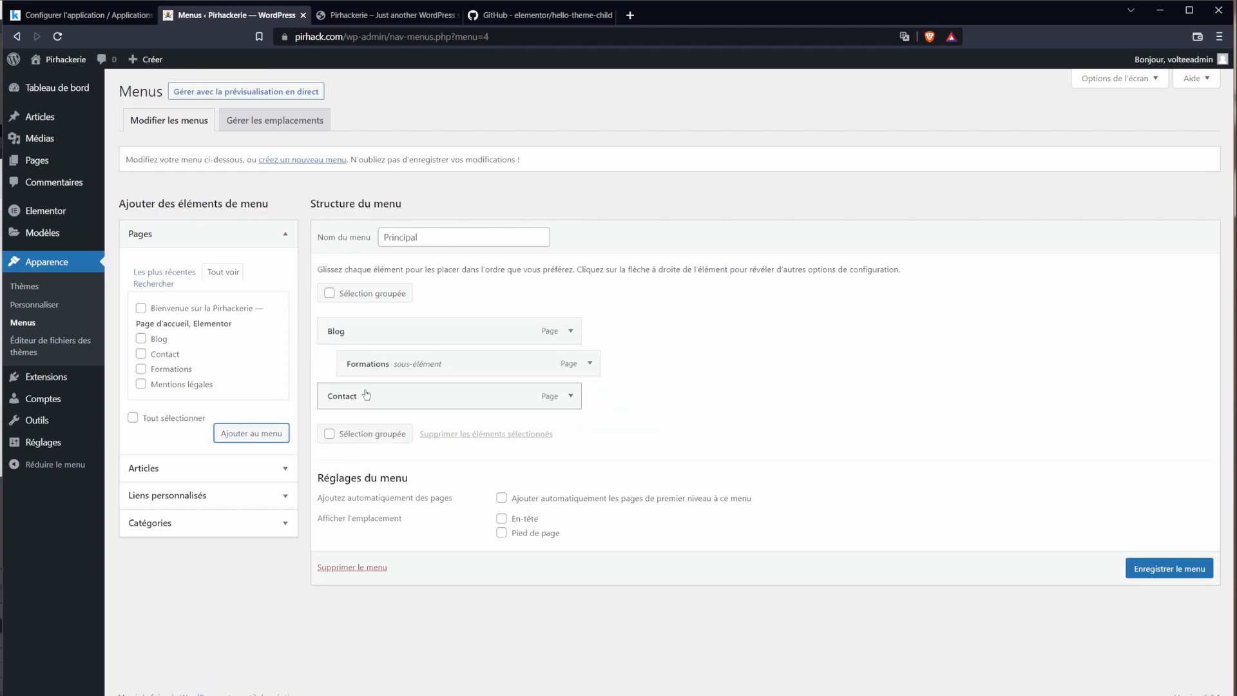
drag(366, 394, 389, 396)
drag(370, 372, 305, 435)
click(1165, 569)
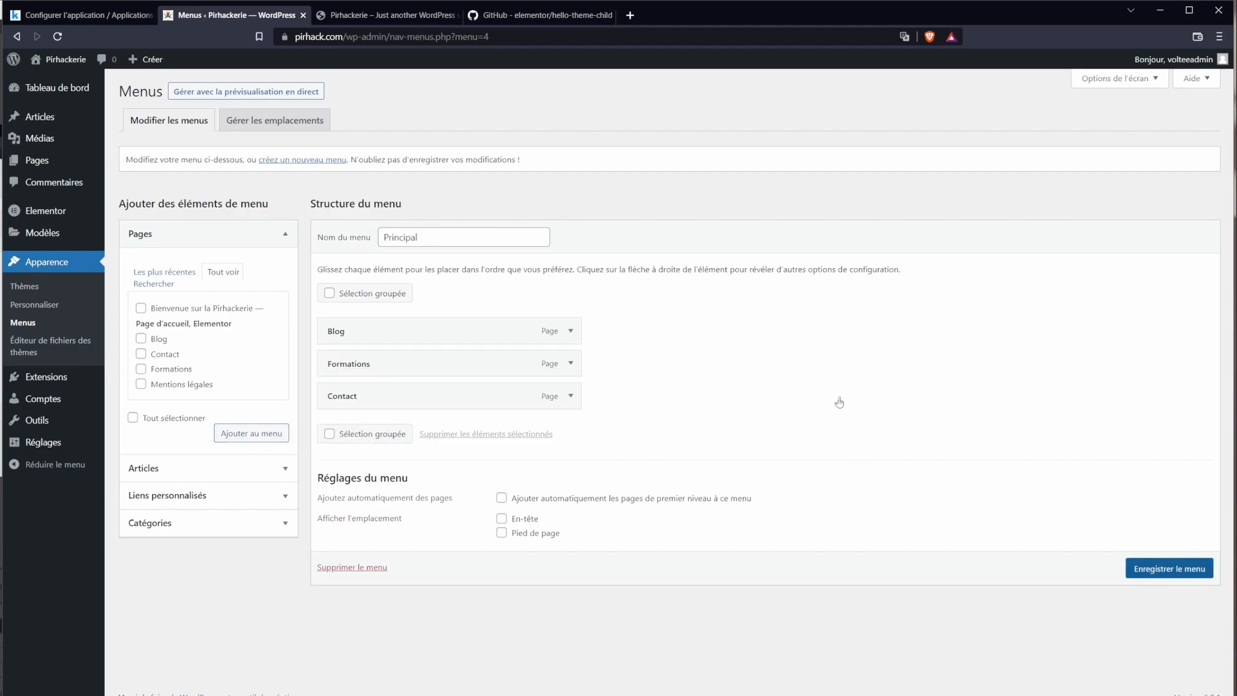
click(502, 519)
click(1169, 569)
drag(593, 576, 516, 562)
click(639, 571)
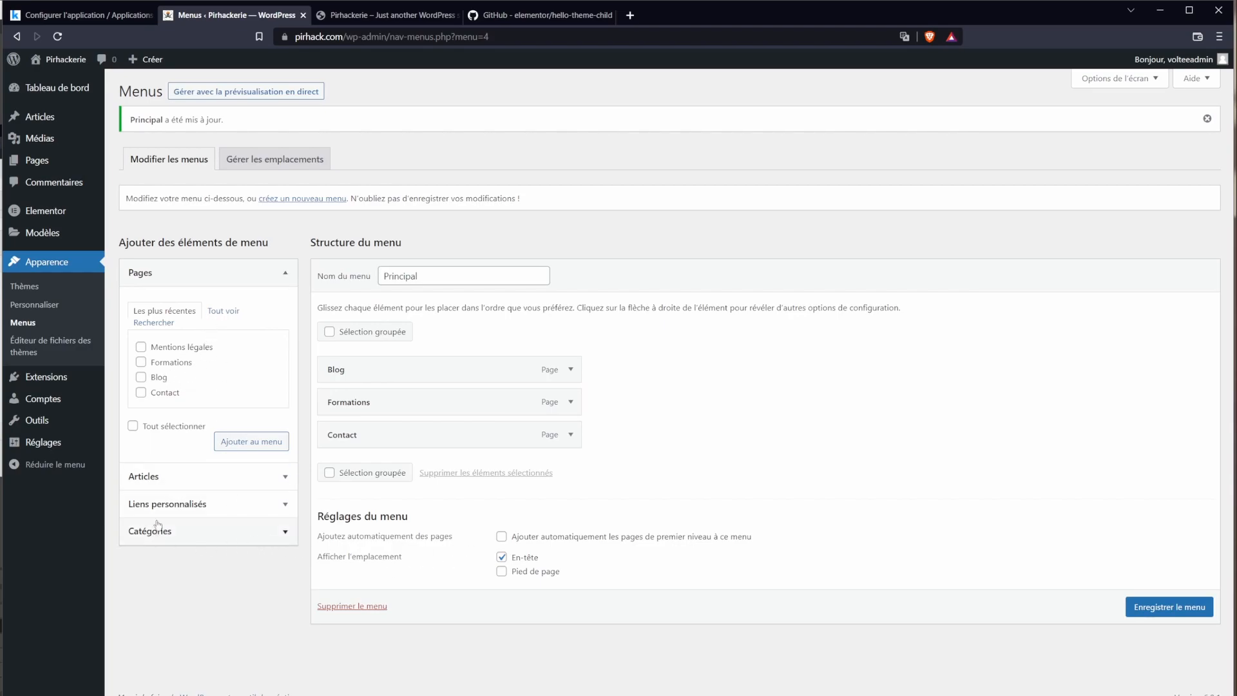
Step: Add a custom link with the YouTube URL and link text 'Youtube' to the menu
click(205, 508)
click(221, 370)
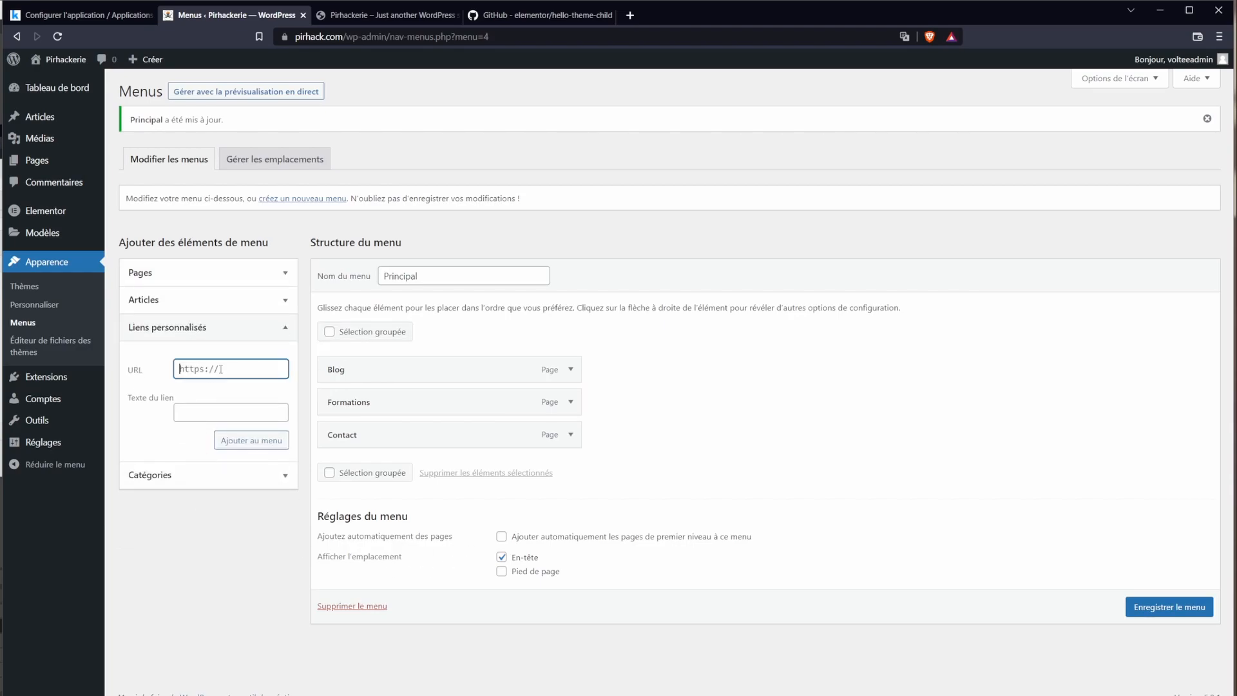
text(https://)
key(ctrl+a)
key(ctrl+v)
key(ctrl+a)
click(236, 407)
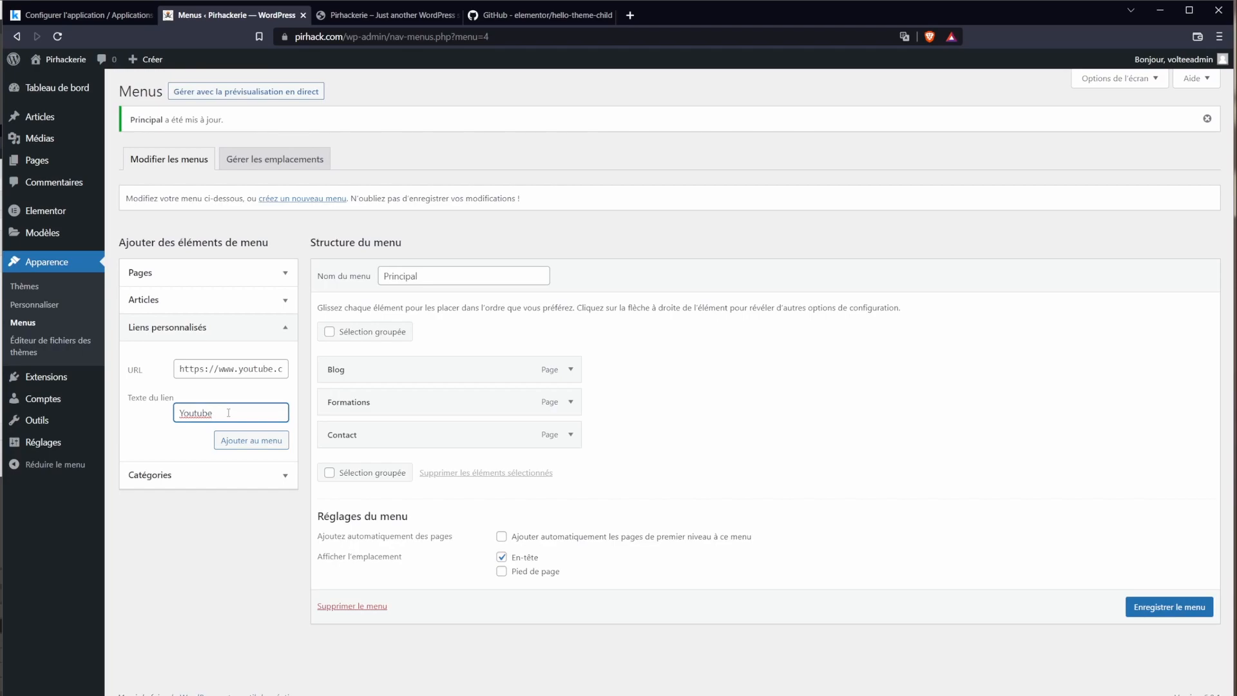
click(251, 441)
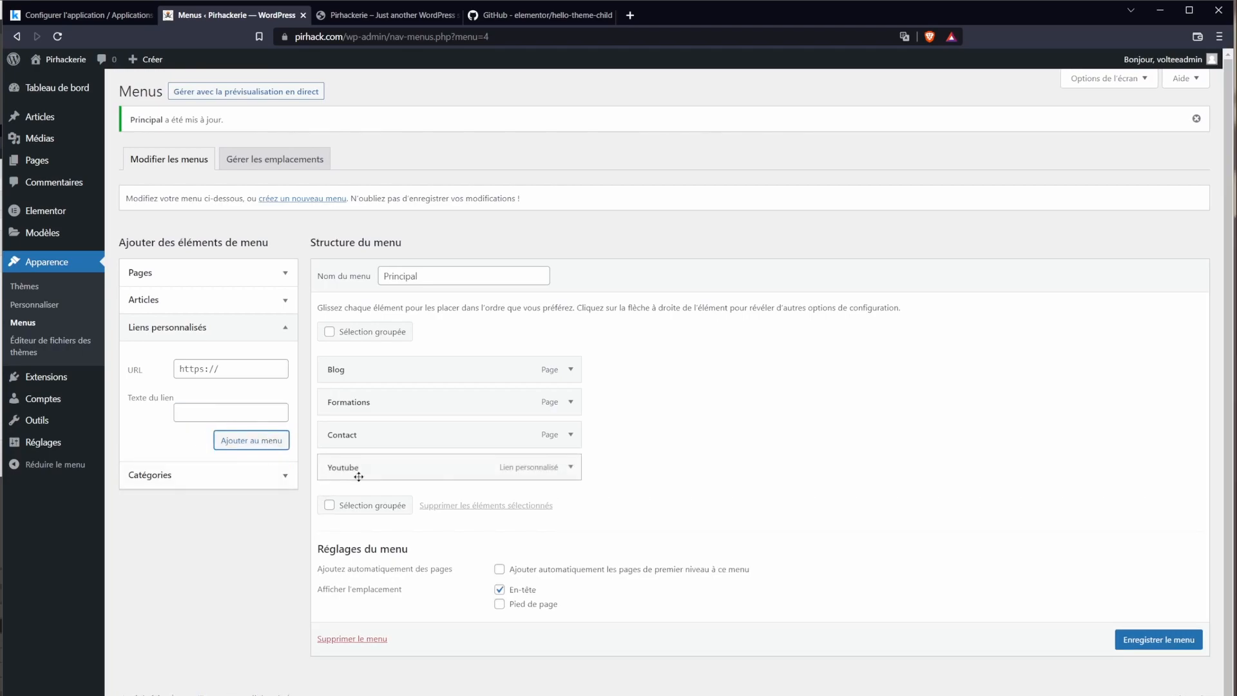
Step: Move Youtube above Contact, save the menu, and view the live site
drag(396, 475, 396, 440)
click(1148, 645)
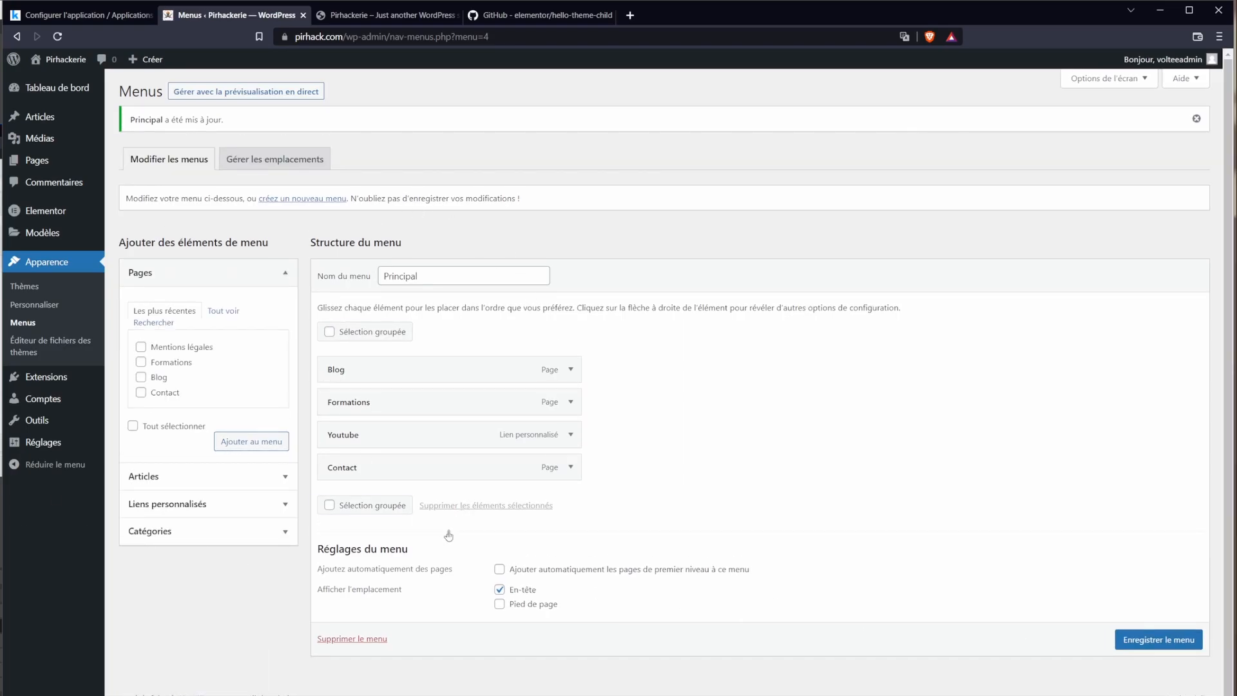
click(406, 25)
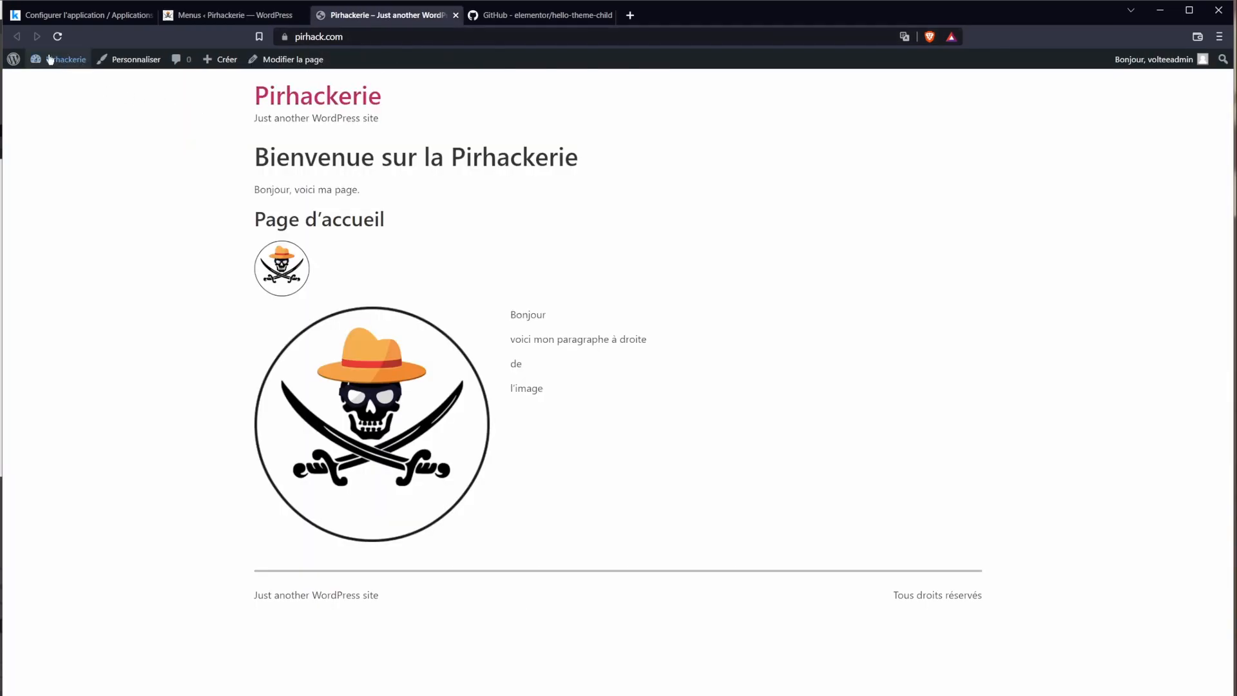
Step: Check the new header menu on the live site, try nesting Formations under Blog, then recheck
click(58, 36)
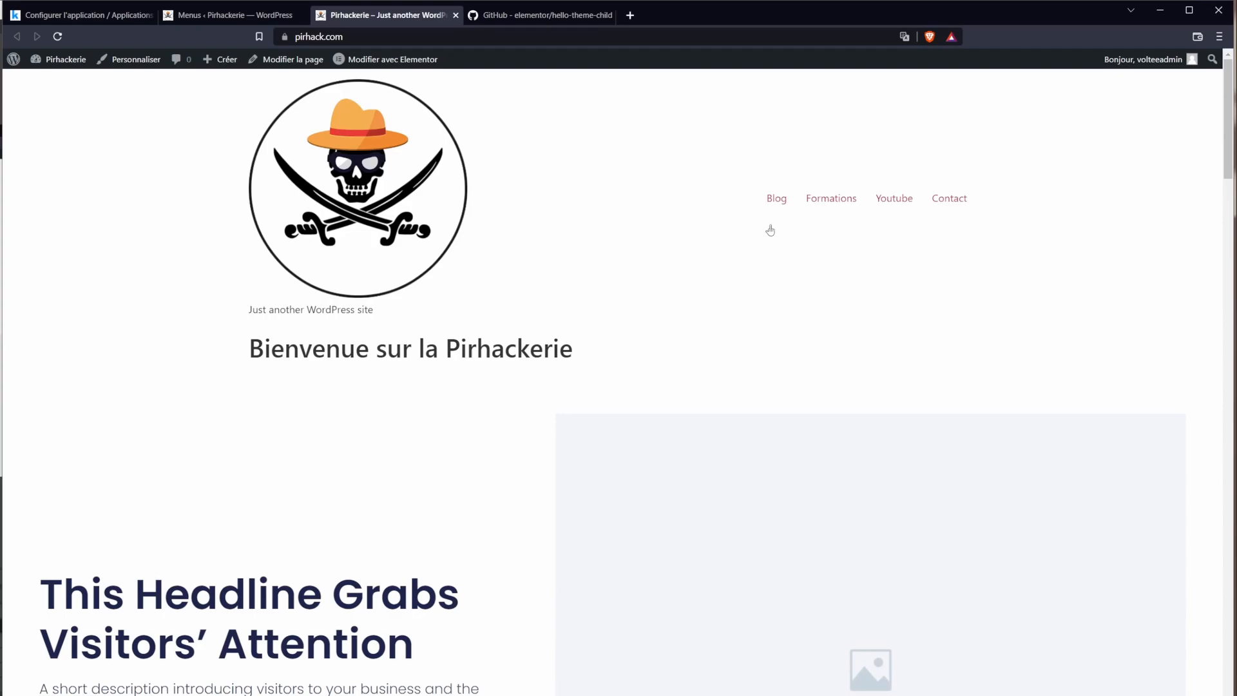
click(235, 15)
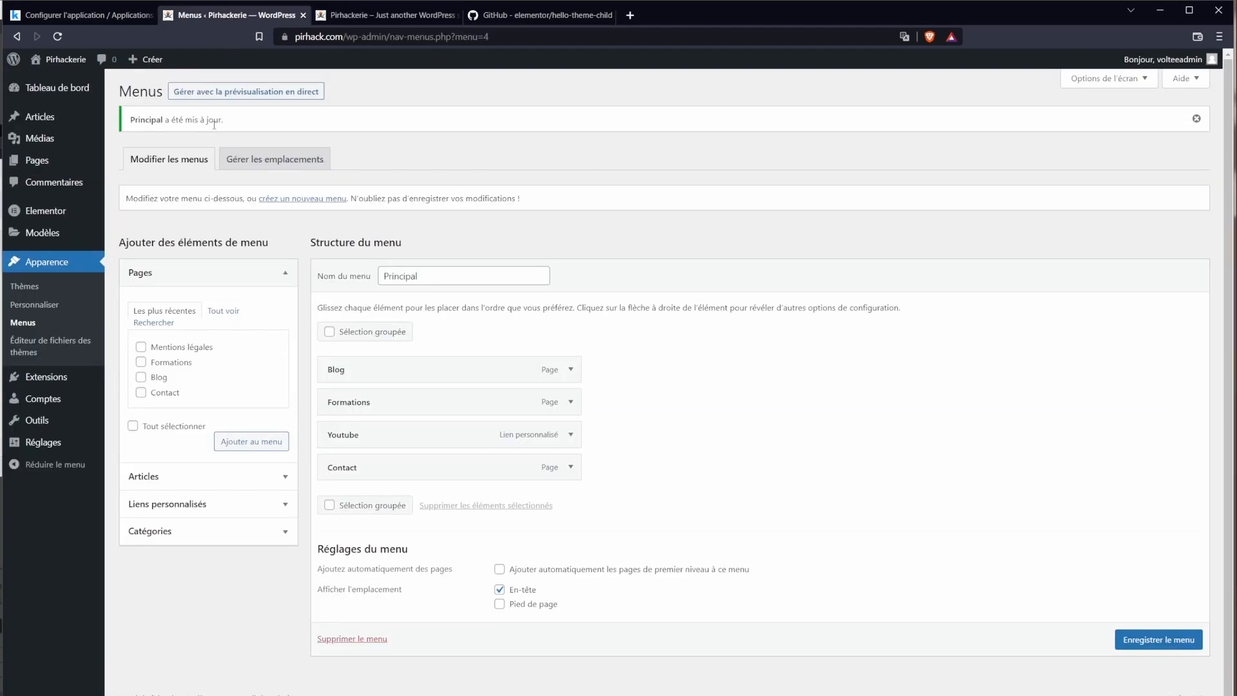
drag(367, 404, 455, 404)
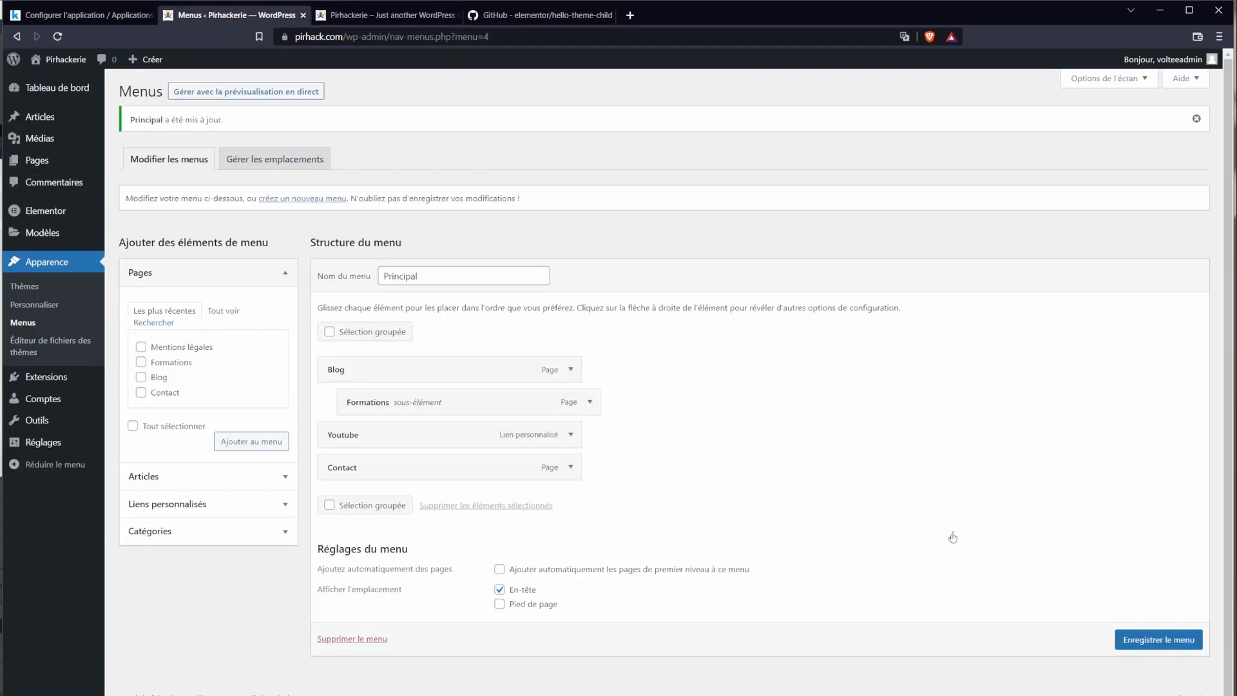
click(1159, 640)
click(354, 16)
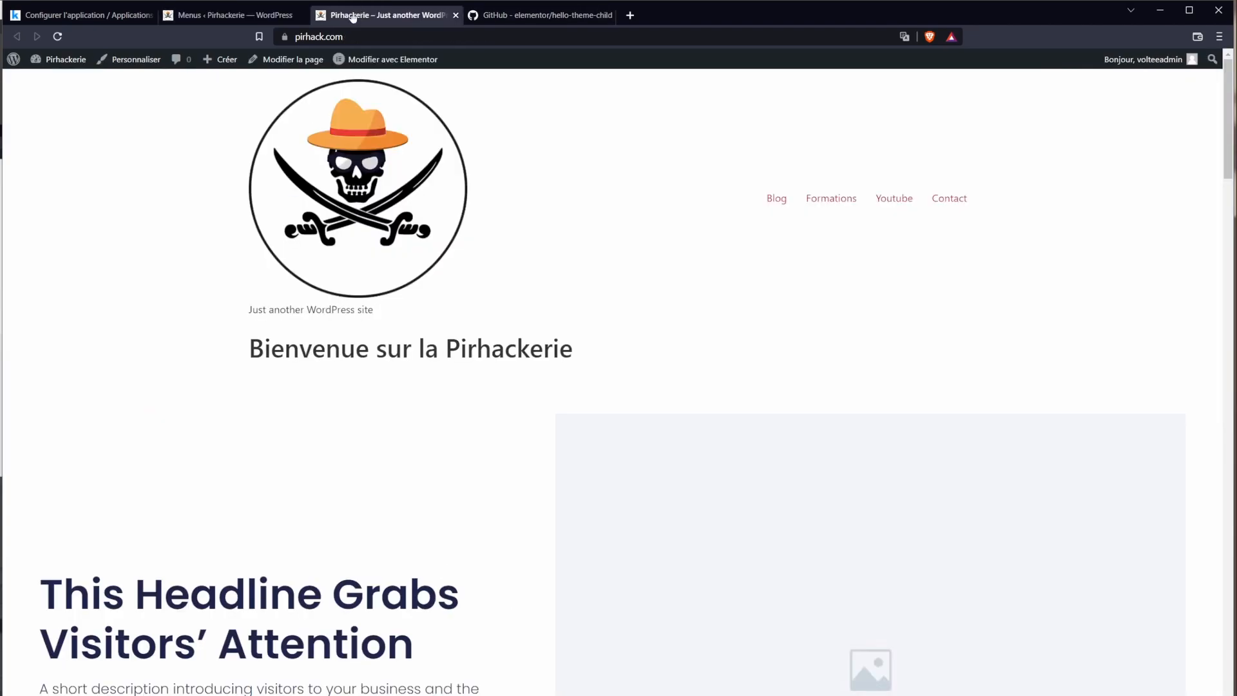
click(57, 36)
mouse_move(861, 210)
key(ctrl+shift+Tab)
Step: Activate Elementor Header & Footer Builder in installed plugins and open its templates list
mouse_move(29, 379)
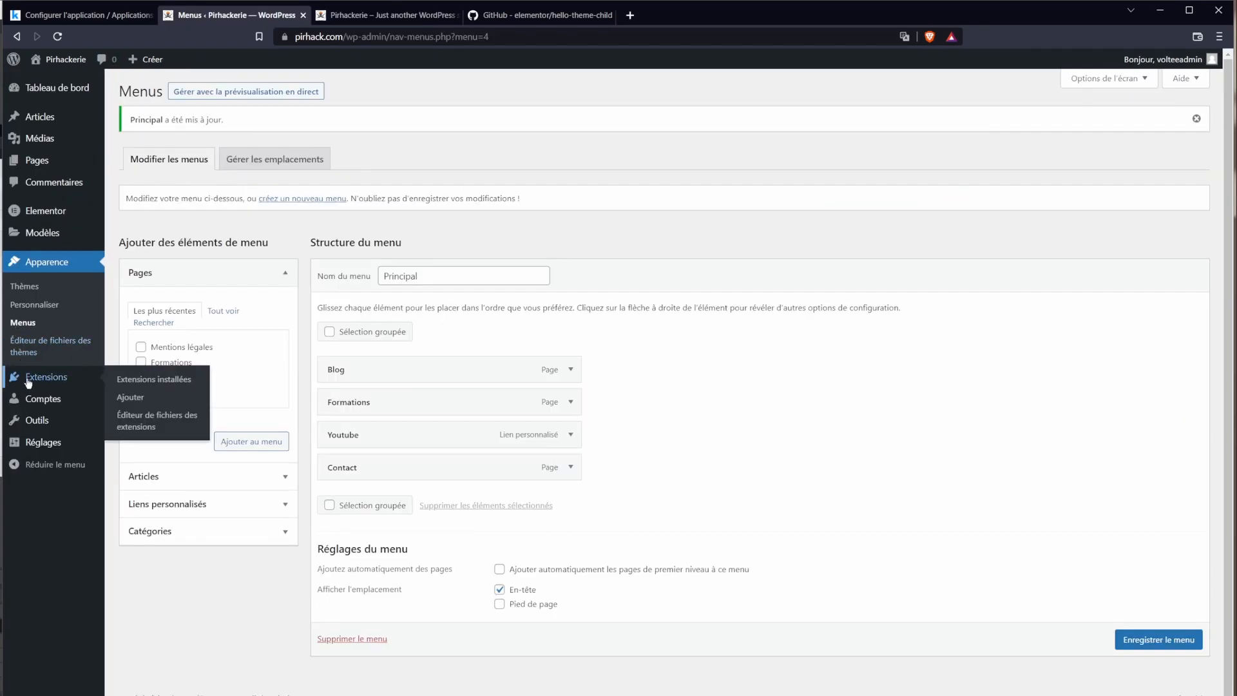
click(132, 386)
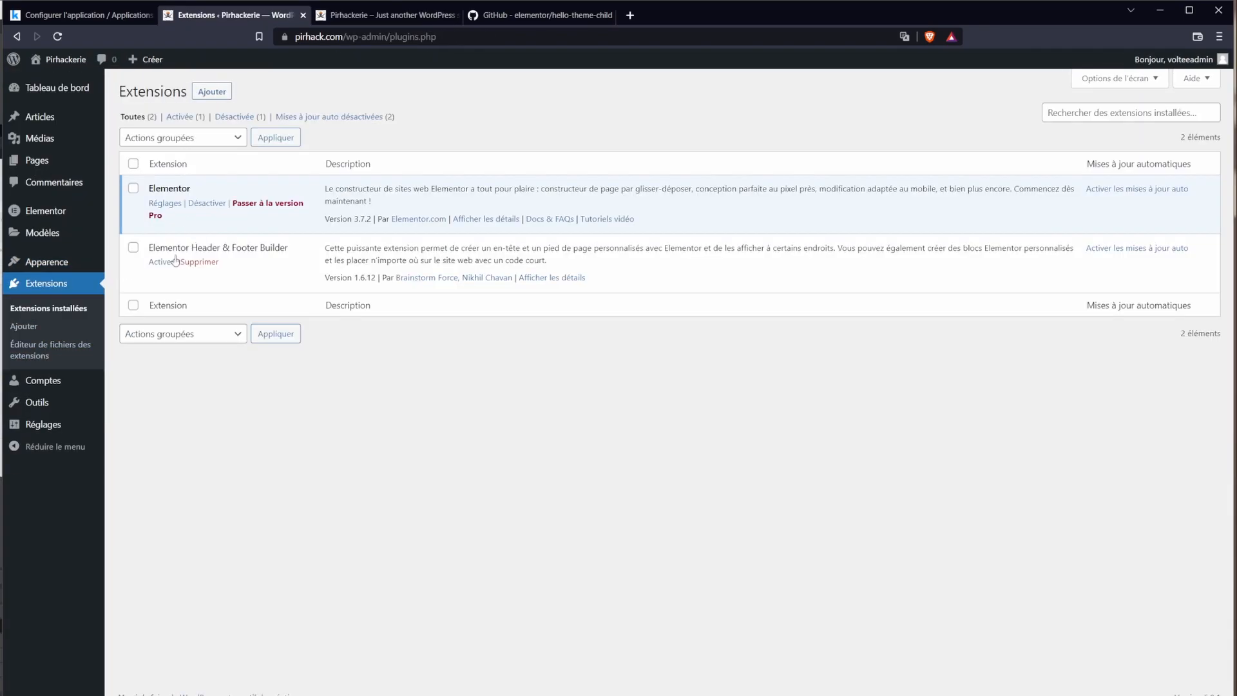
drag(162, 248, 263, 248)
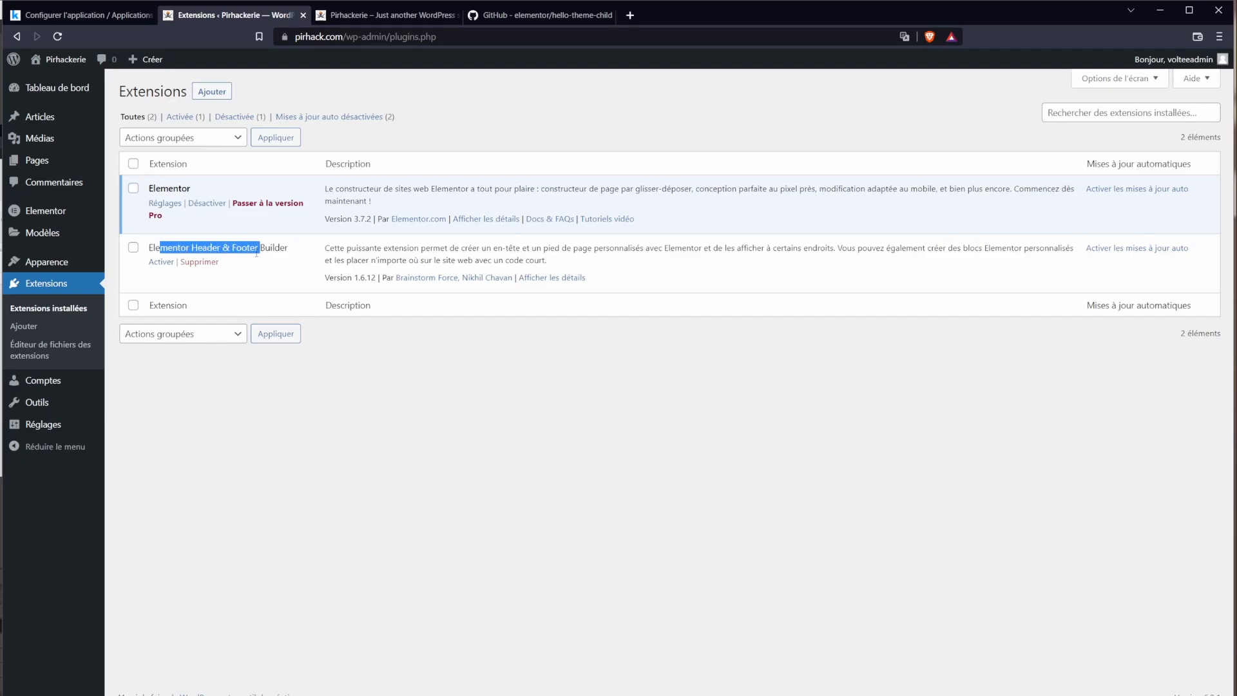
click(171, 265)
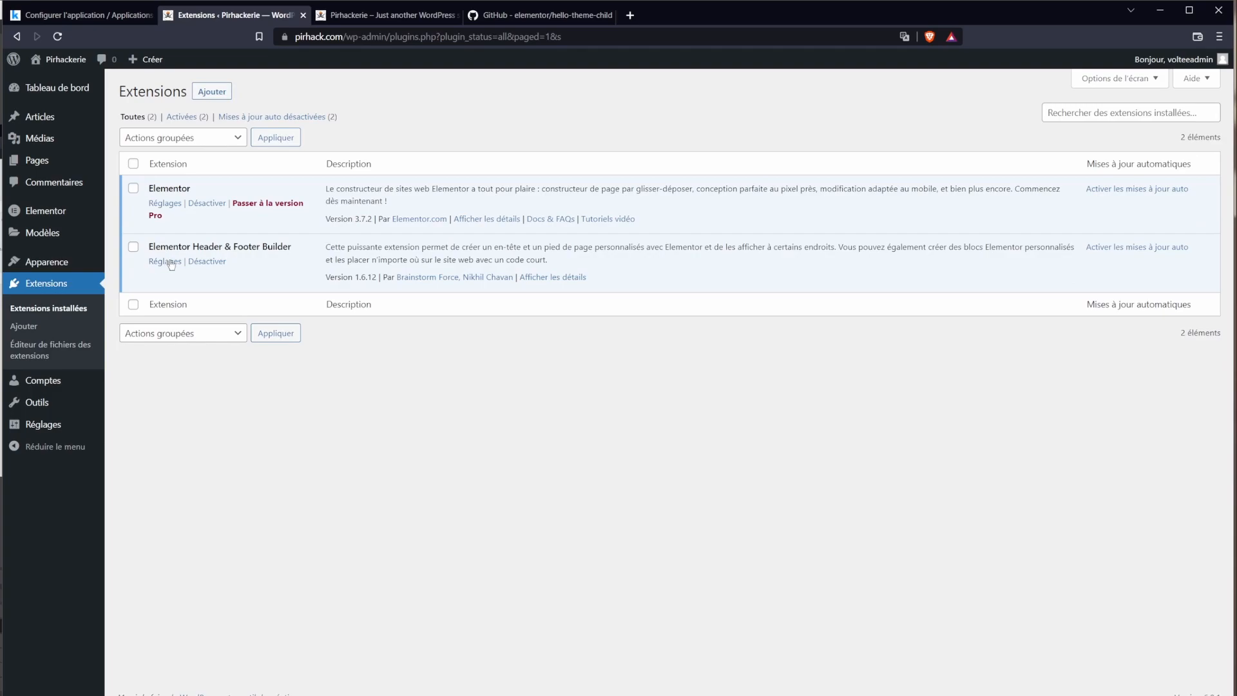
click(166, 261)
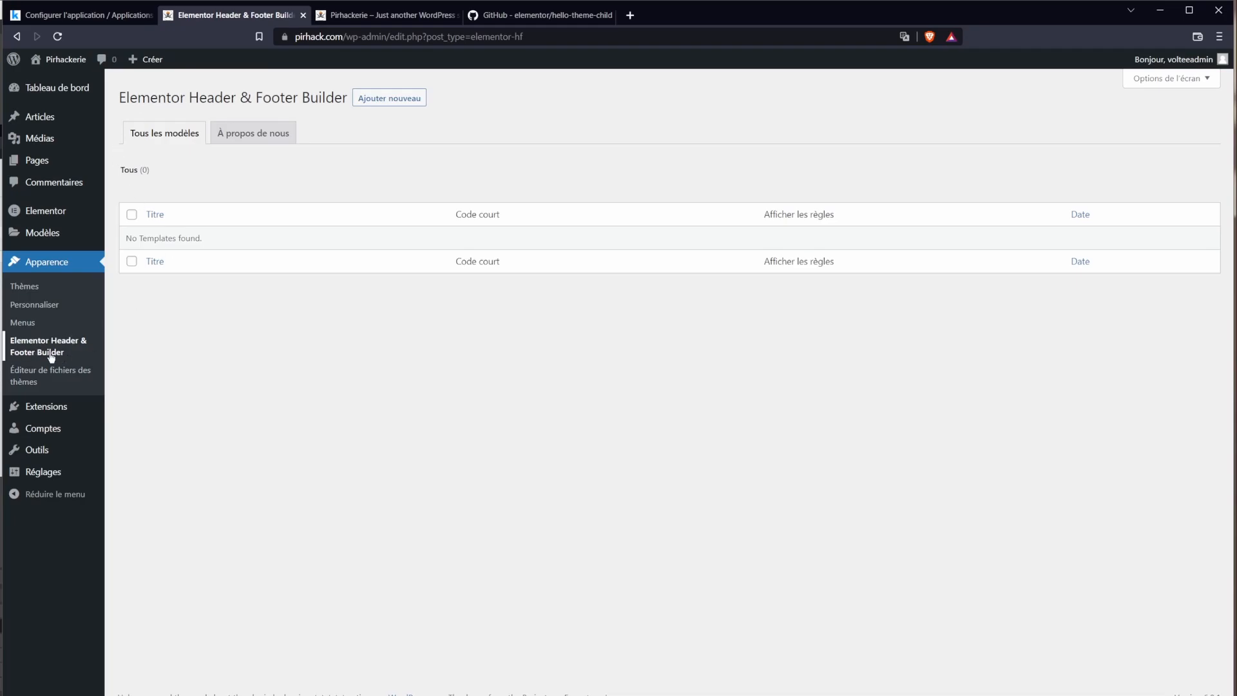
Step: Start a template titled 'Menu header PC', type En-tête, displayed on the whole site
click(380, 102)
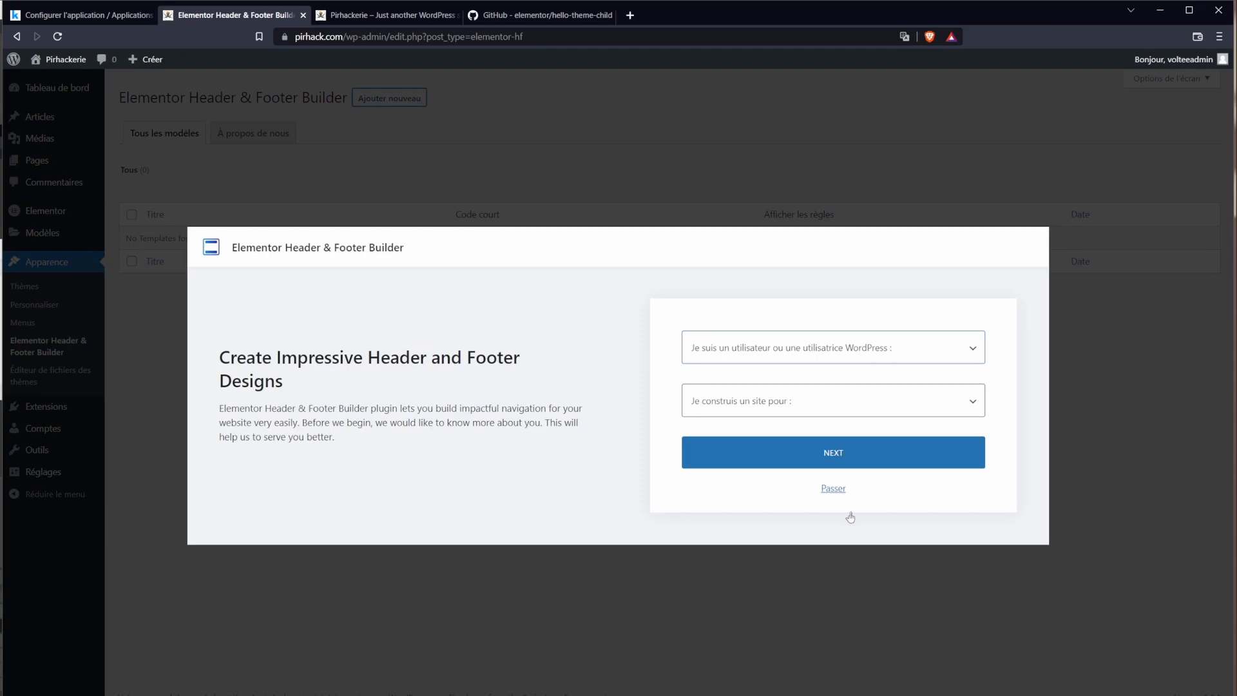
click(833, 489)
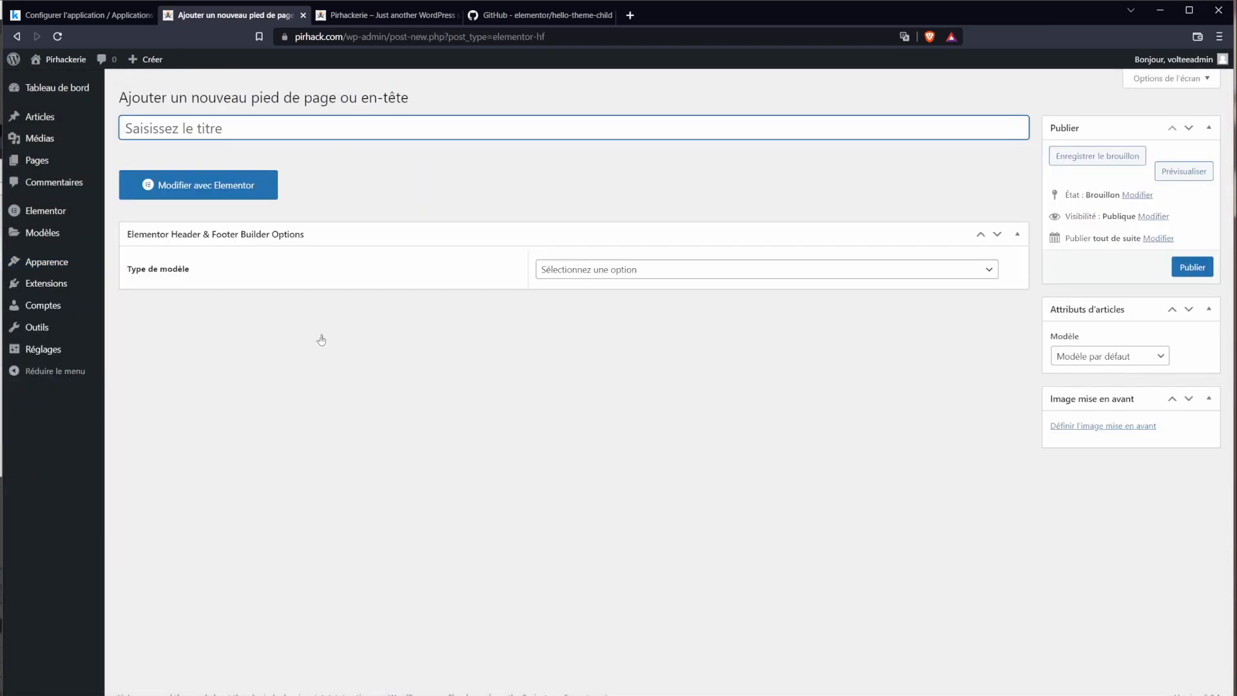
text(M%enu header PC)
click(589, 269)
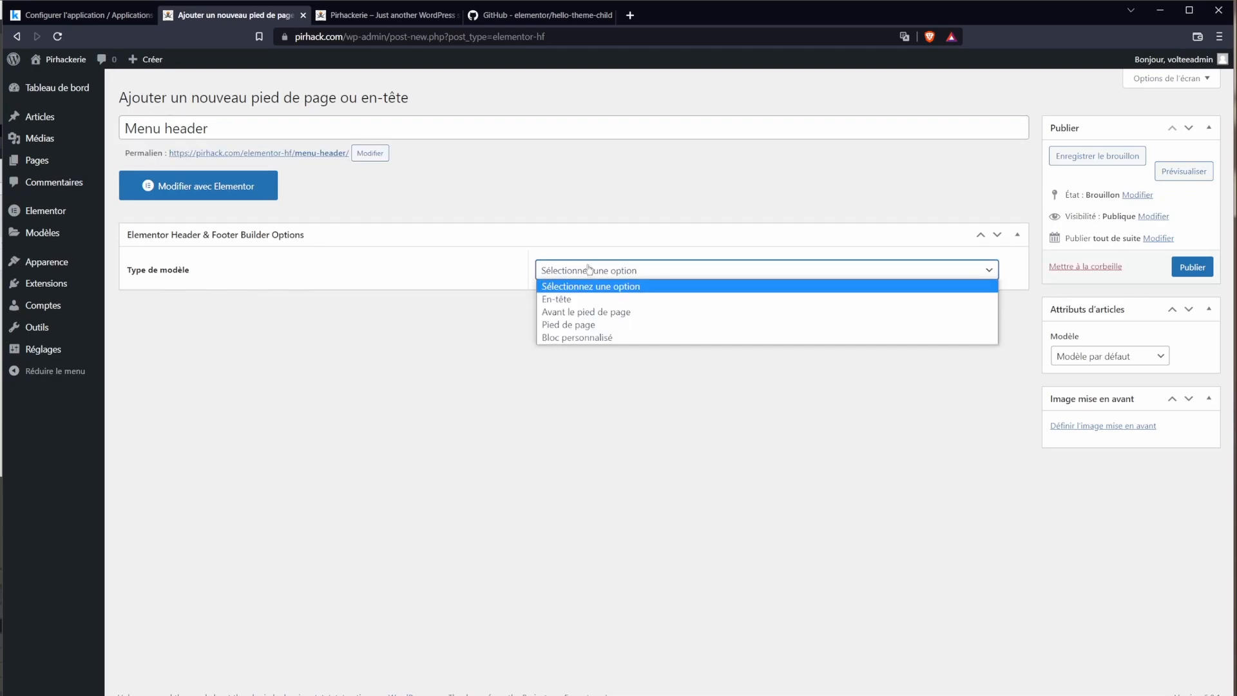
click(602, 301)
click(583, 314)
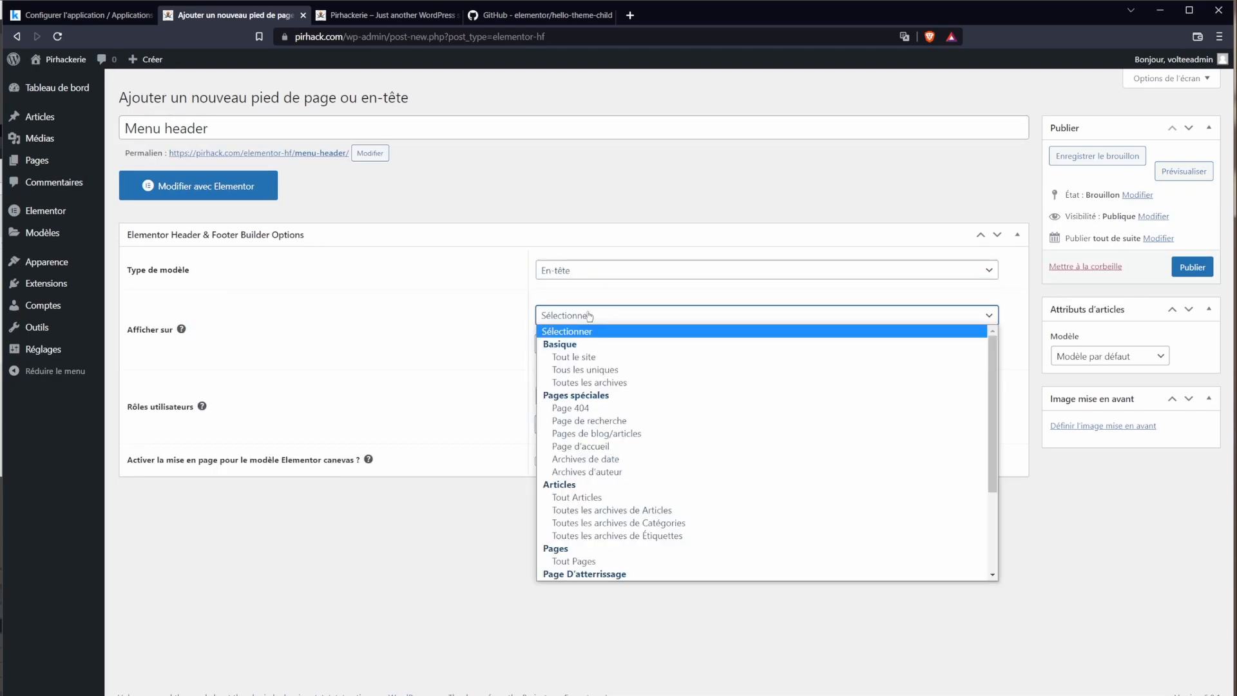
click(554, 316)
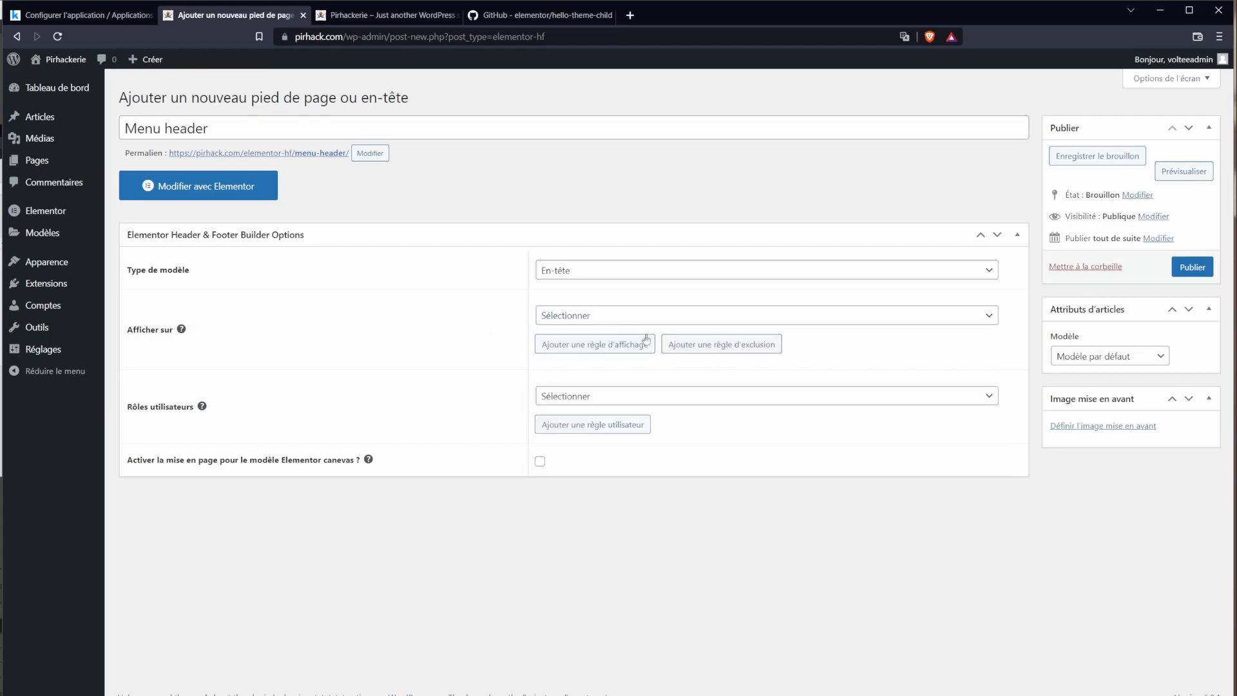
click(616, 318)
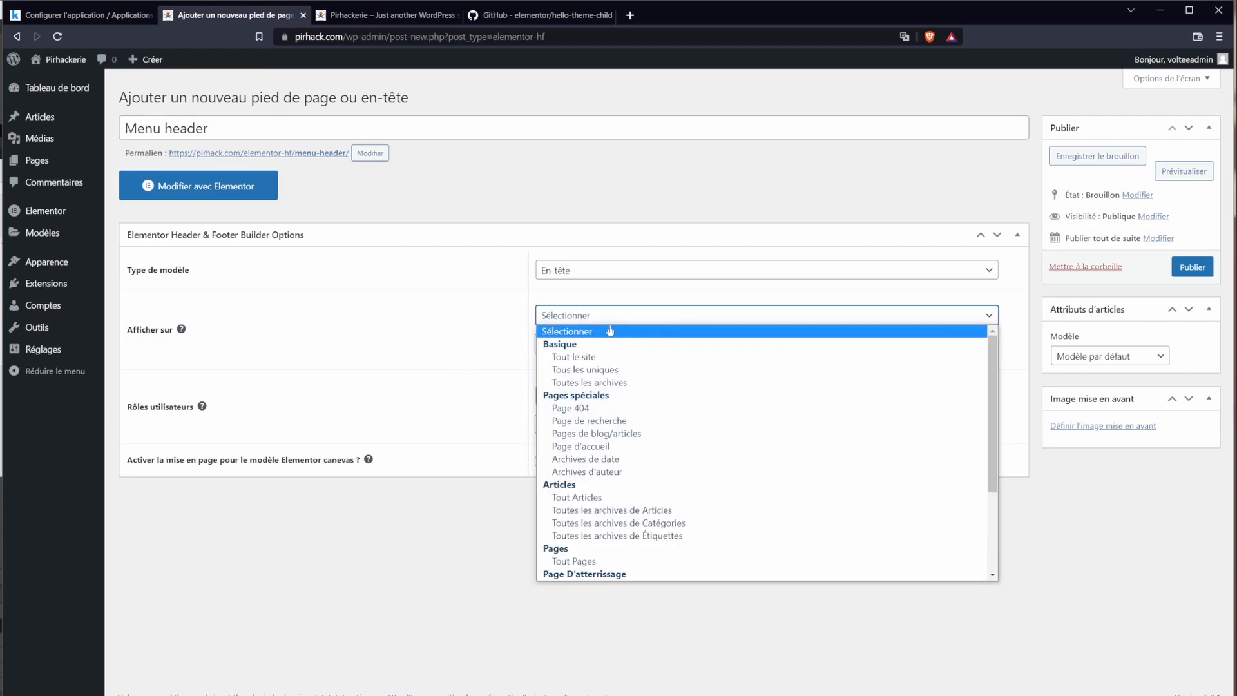
click(585, 358)
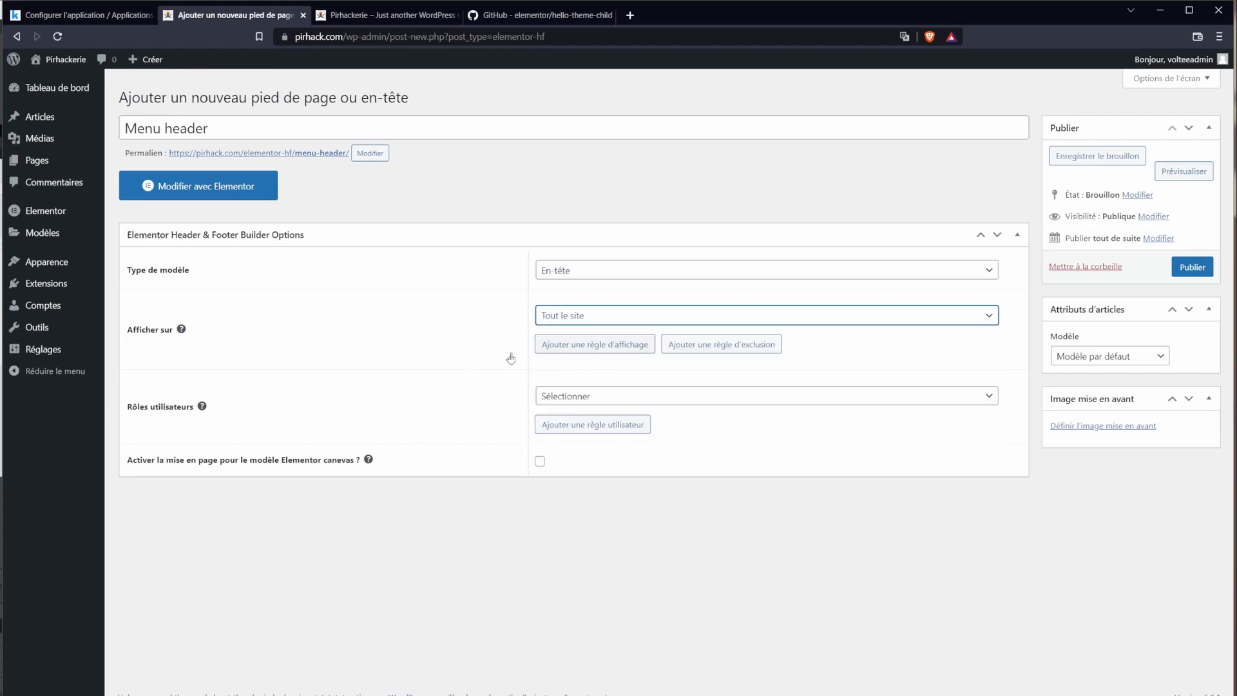
Step: Leave user roles unset, publish the template, and open it in Elementor
click(566, 398)
click(420, 406)
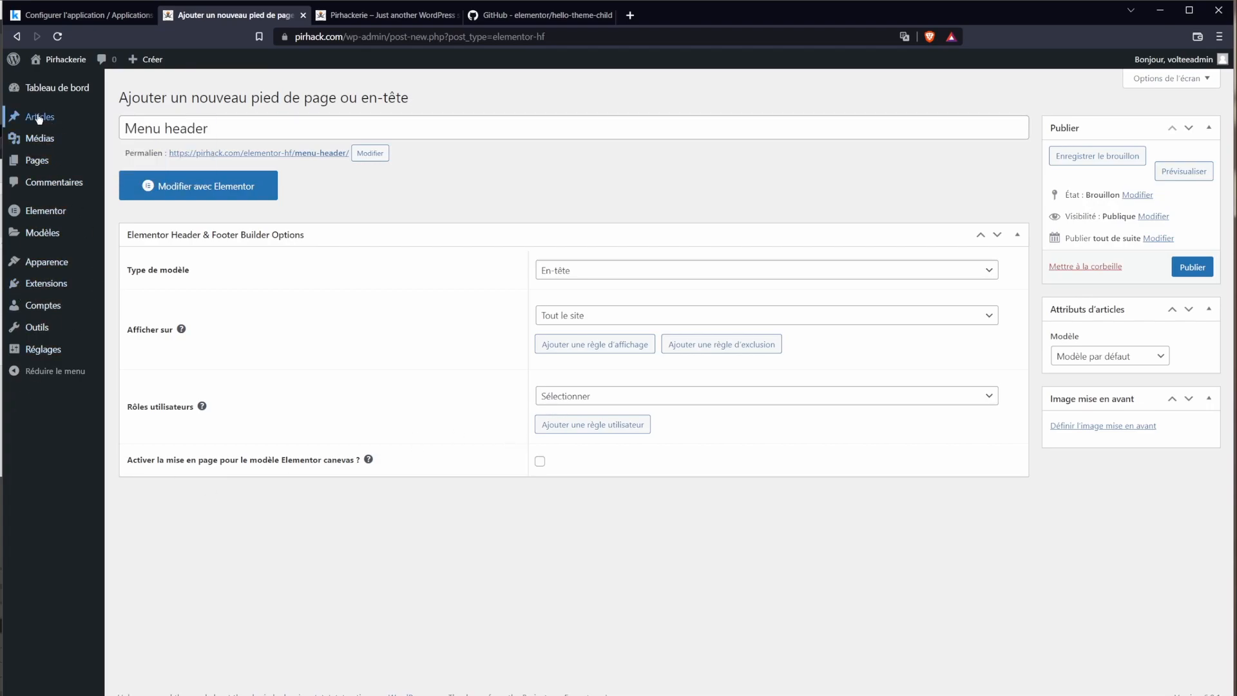
mouse_move(38, 119)
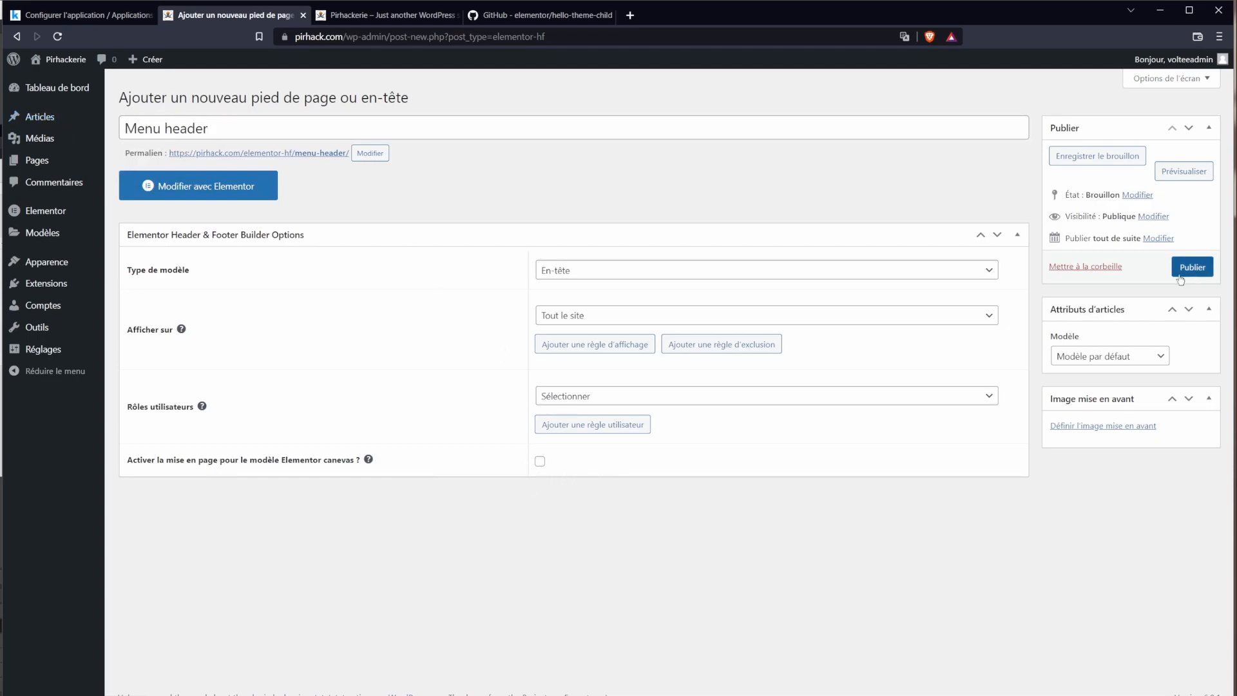
click(212, 198)
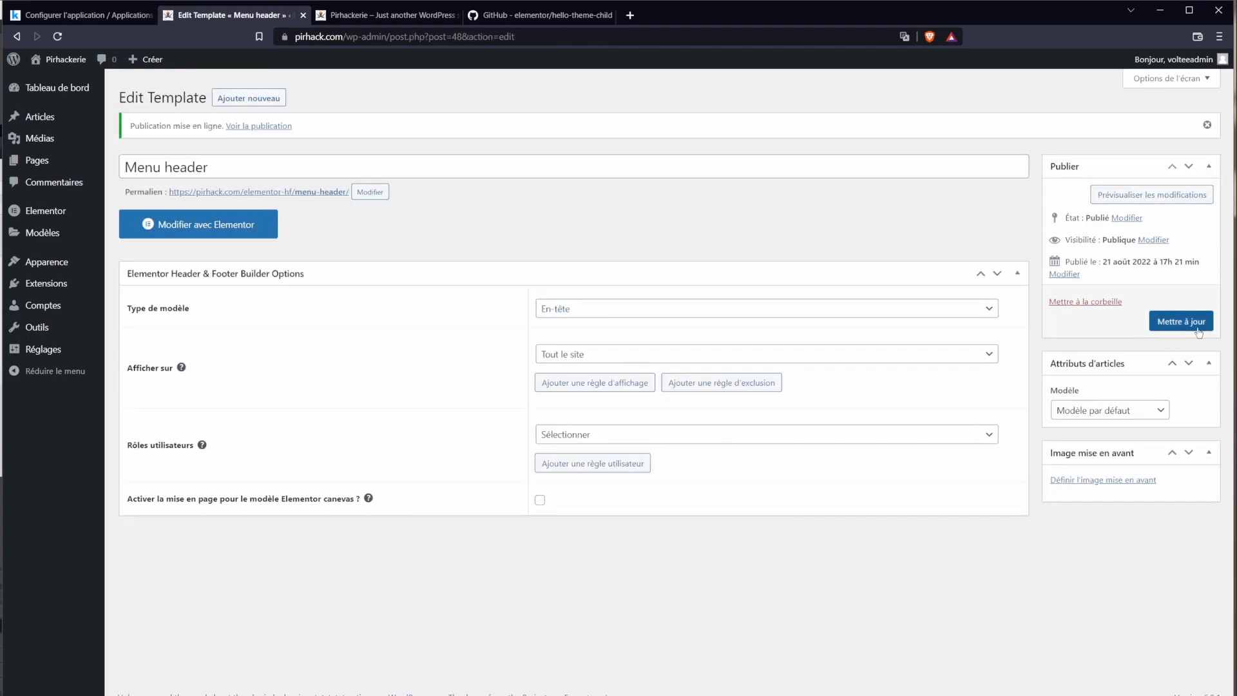
click(204, 227)
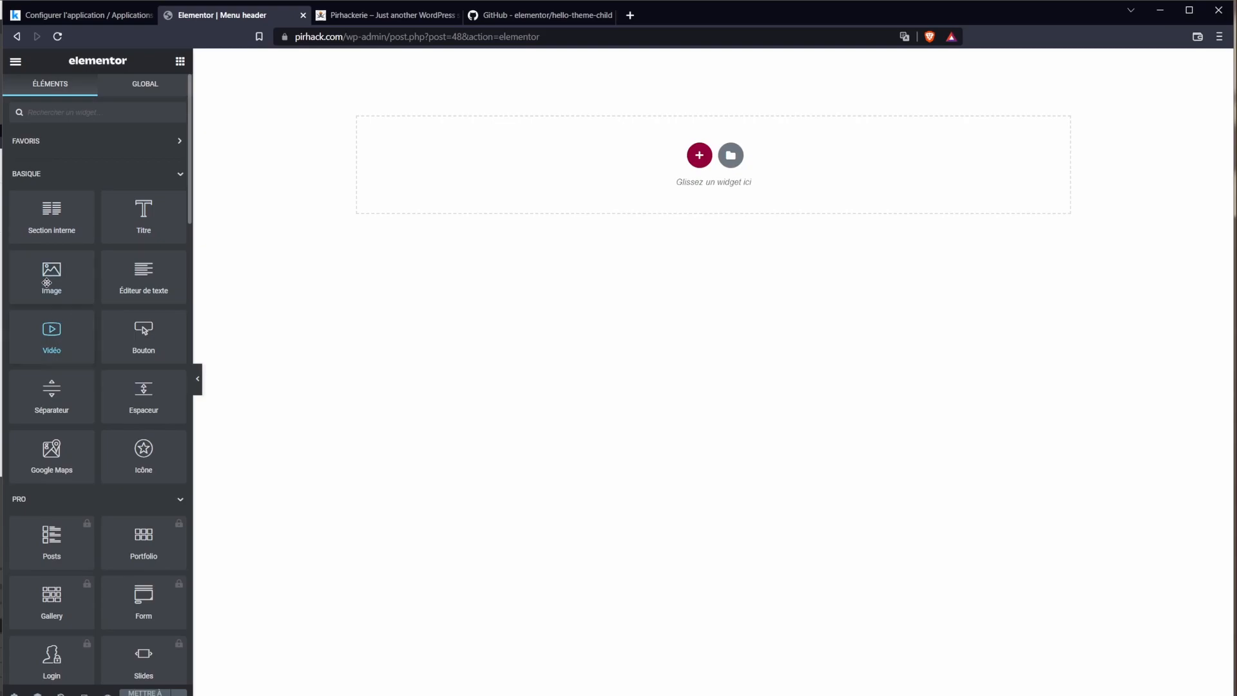
Step: Add a test heading in a new single-column section and save the template
drag(144, 213, 707, 183)
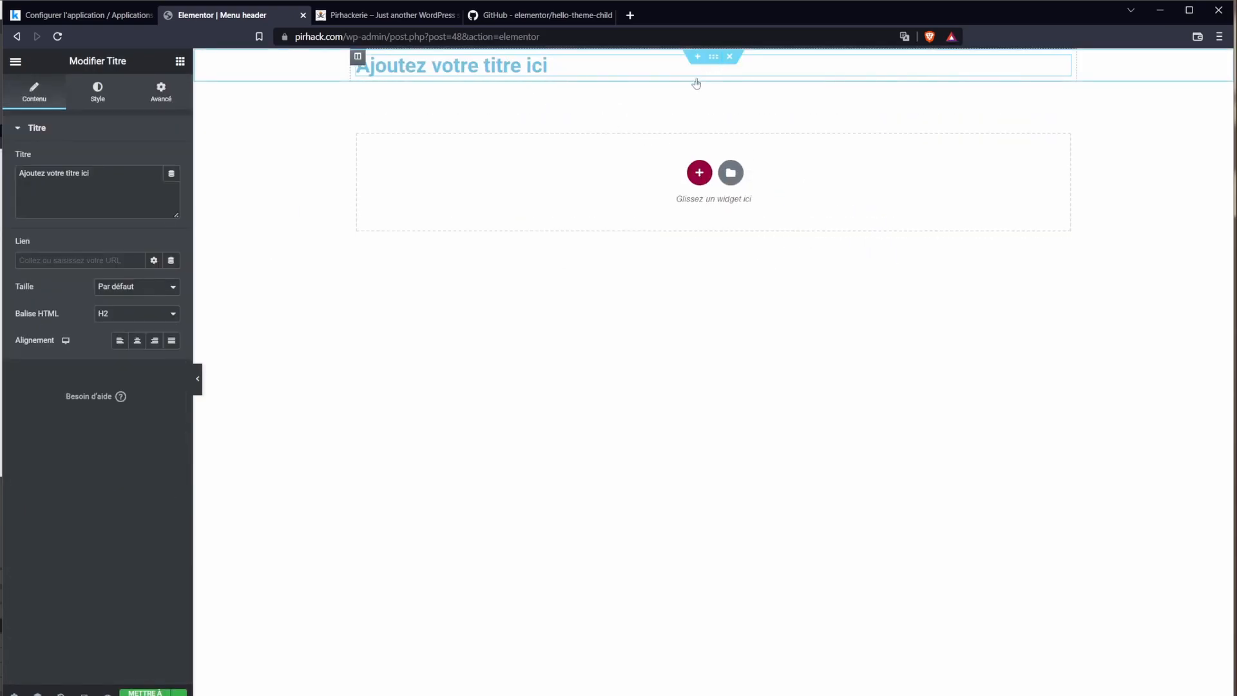
click(729, 58)
click(697, 159)
click(553, 189)
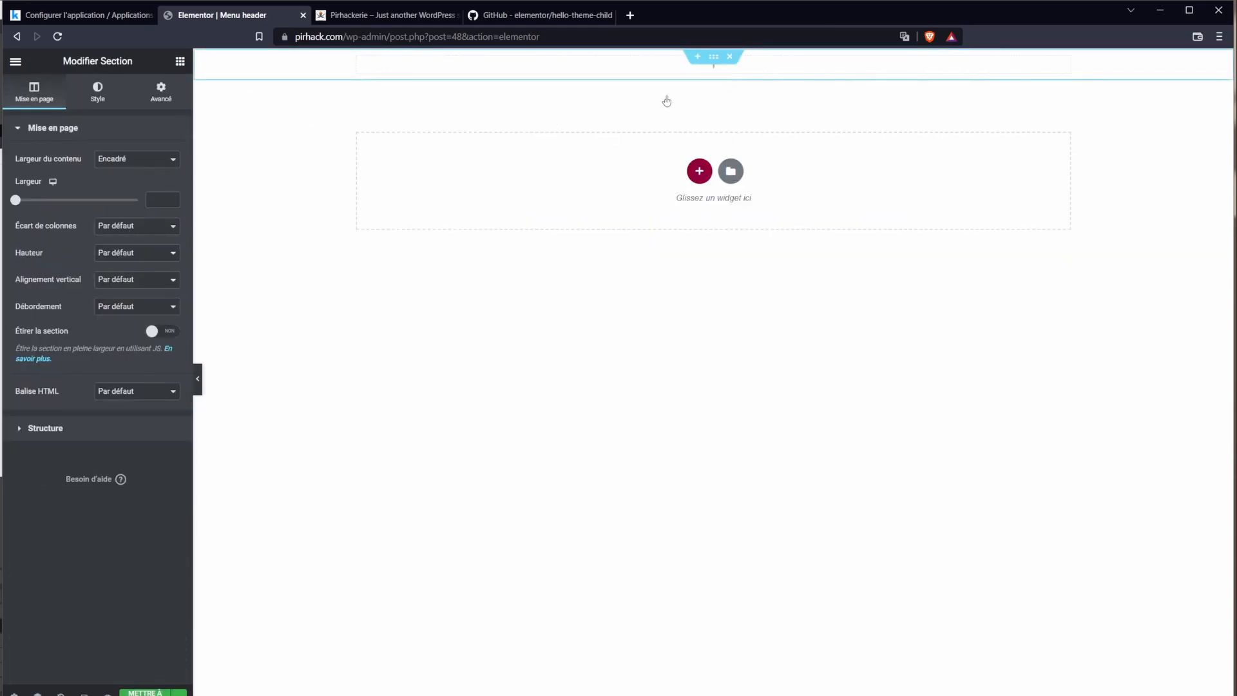
click(715, 75)
drag(144, 209, 565, 67)
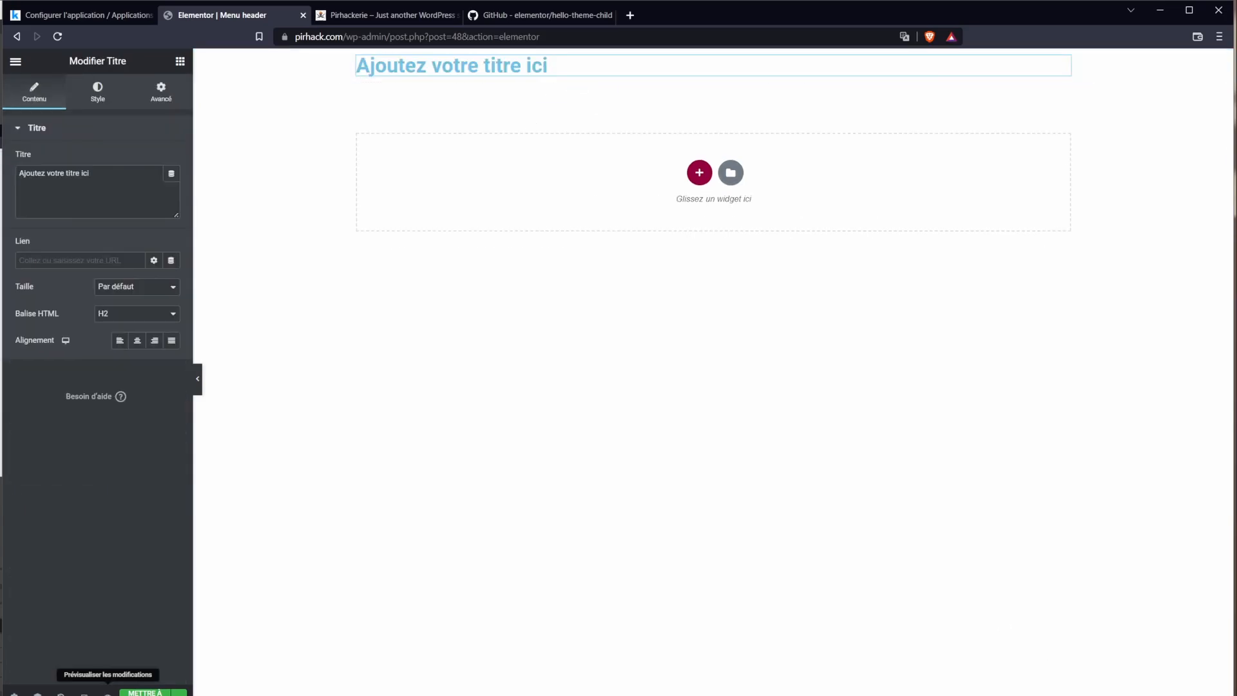
click(146, 694)
Step: Confirm the heading shows atop the live homepage, then delete its section and start a new one
click(406, 15)
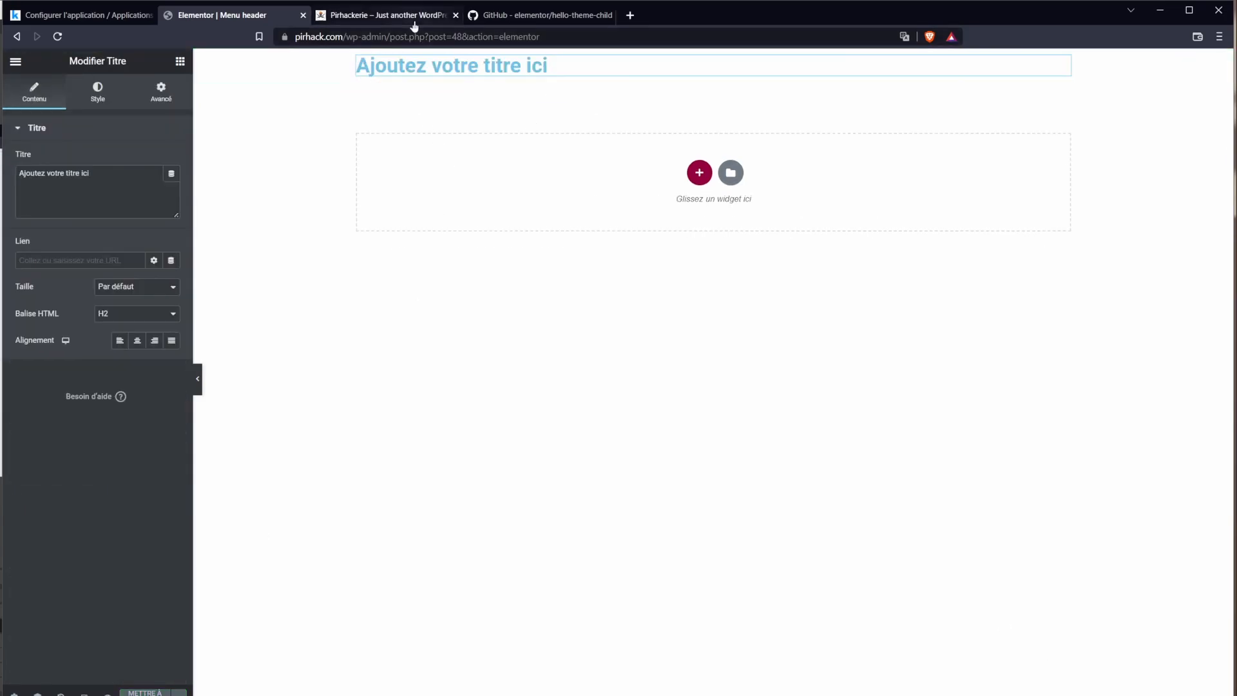
click(58, 37)
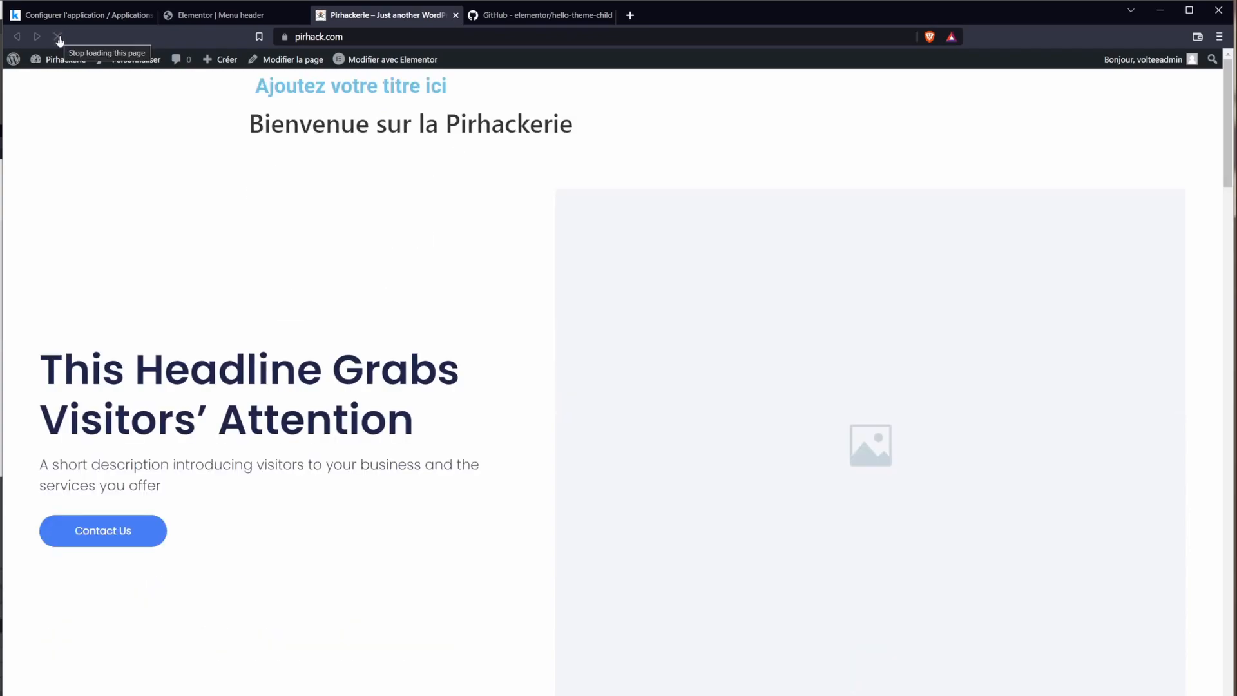
triple_click(377, 95)
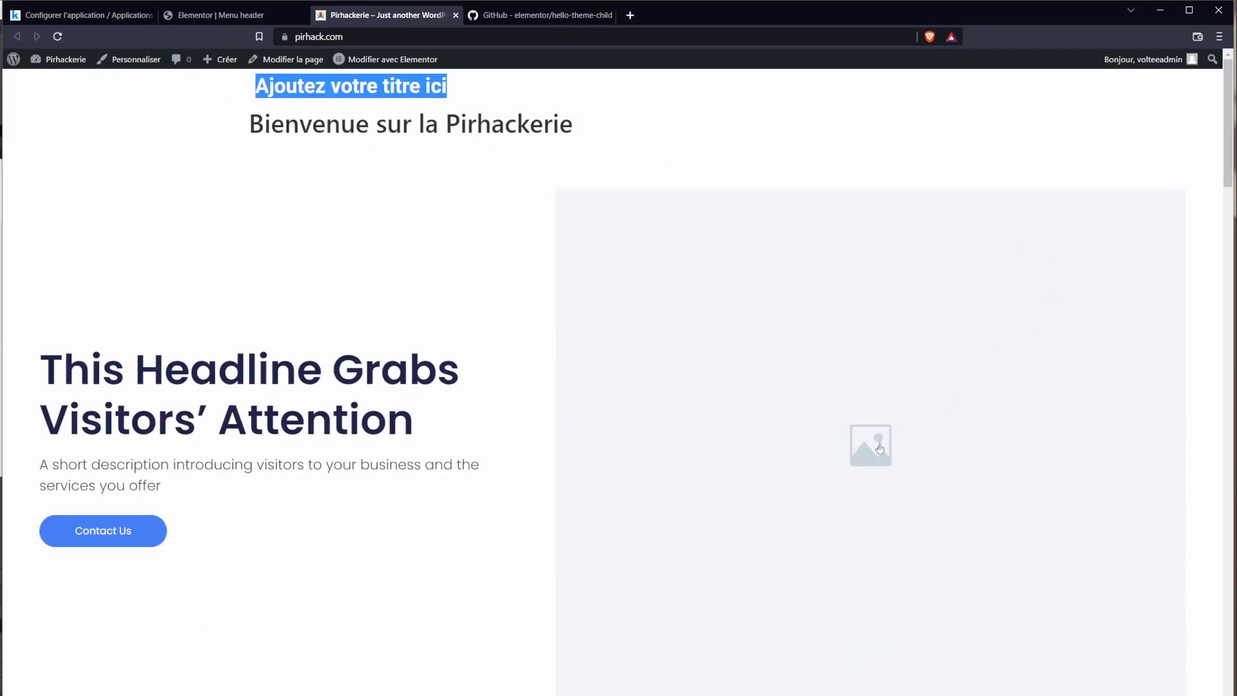
click(335, 96)
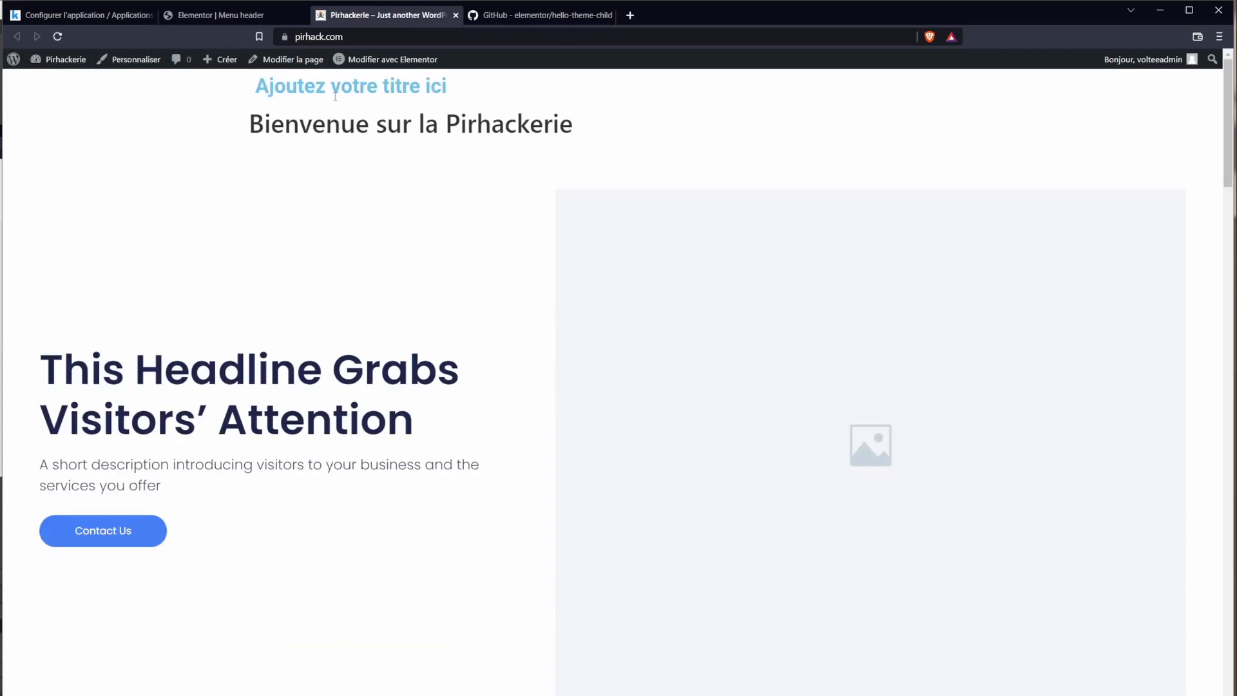
triple_click(288, 90)
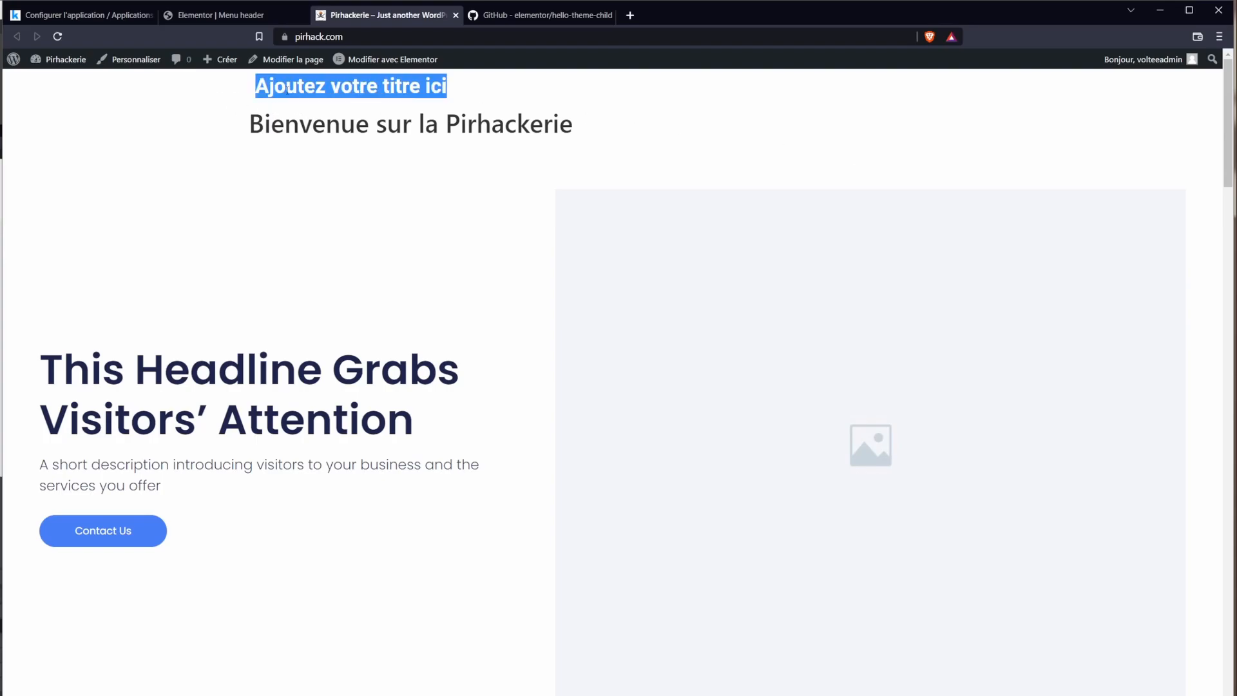
click(280, 15)
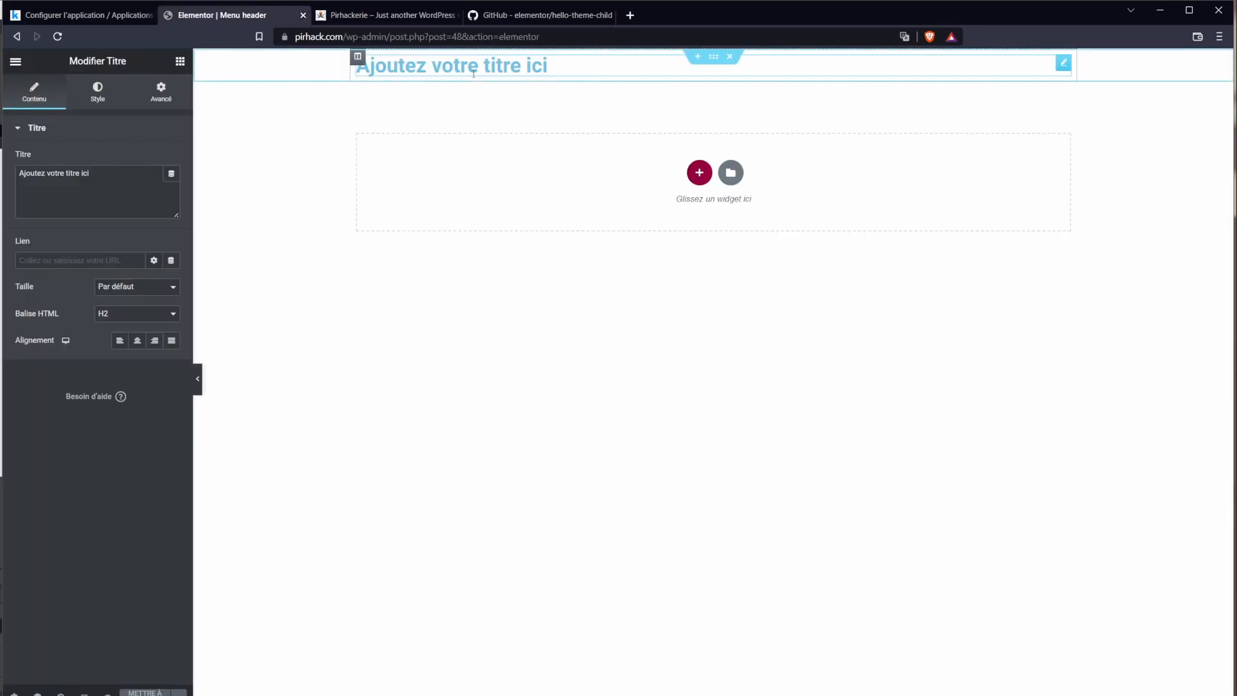
double_click(390, 65)
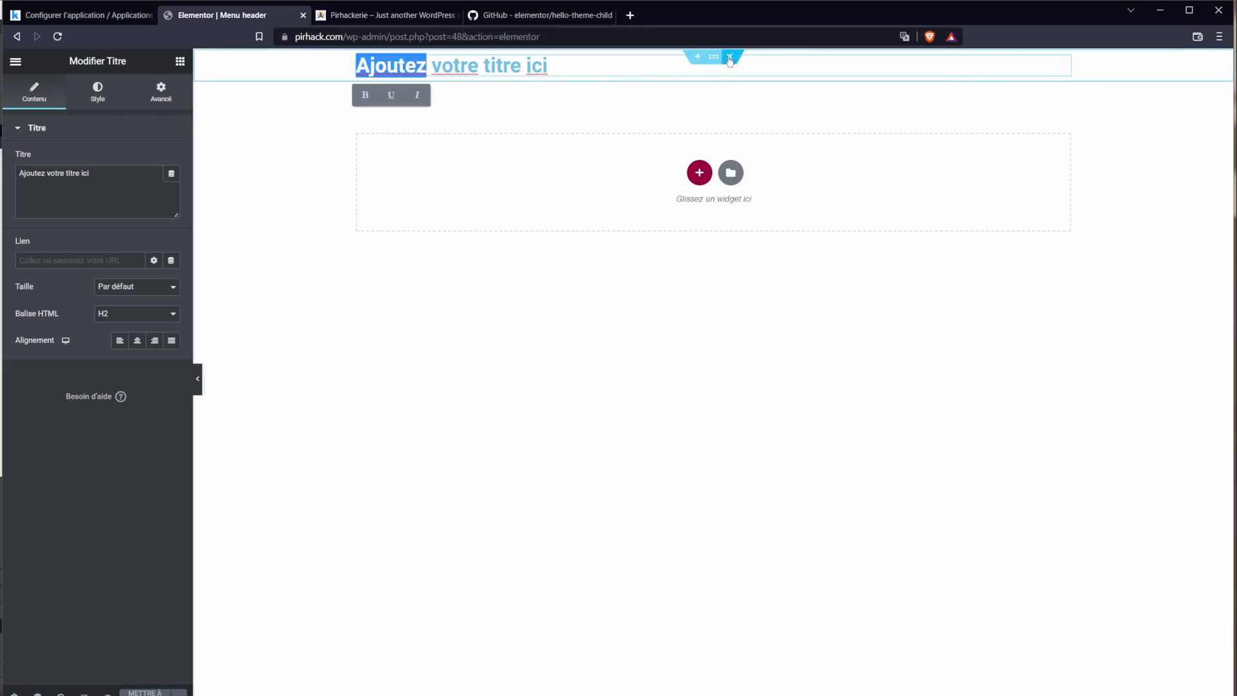
click(730, 57)
click(700, 155)
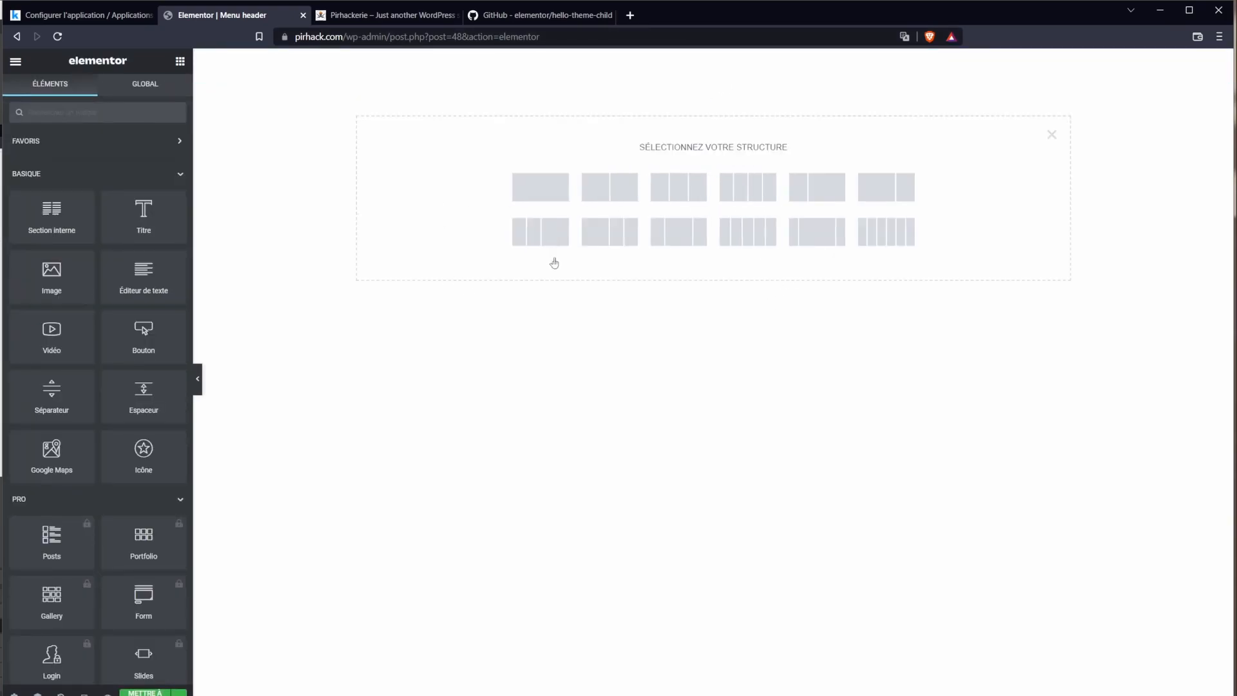
Step: Add a two-column section with the pirate logo from the media library at Thumbnail size
click(816, 200)
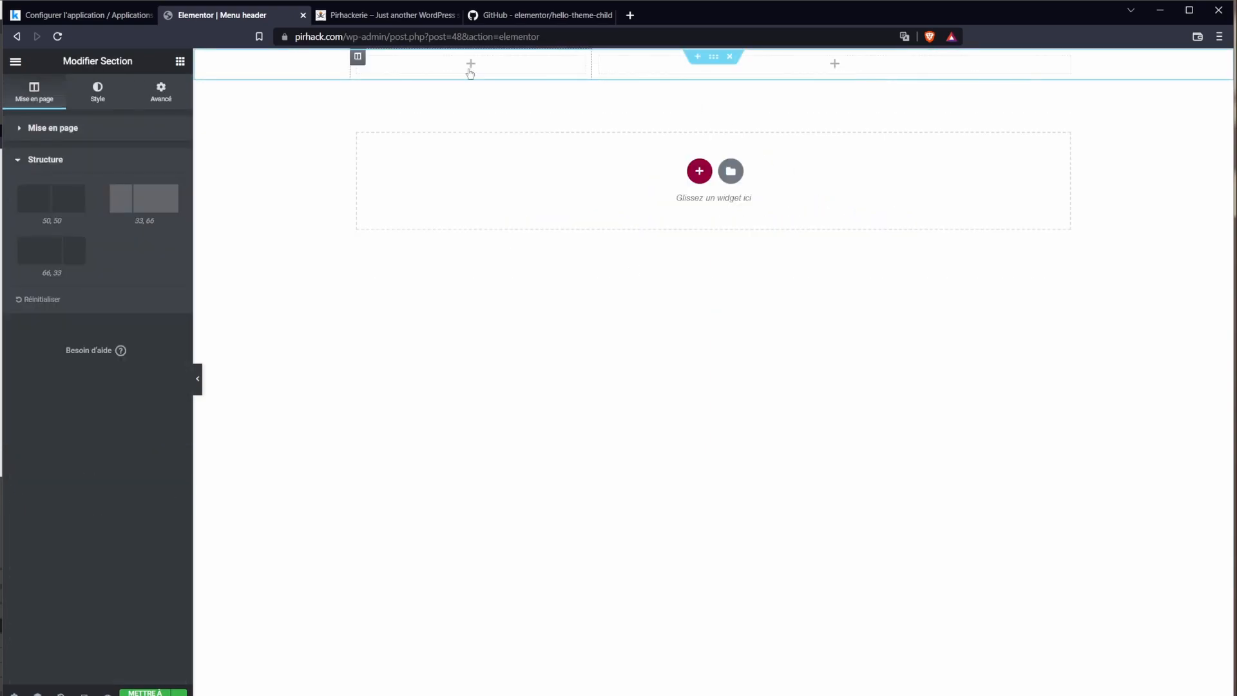
click(471, 64)
drag(71, 293, 470, 65)
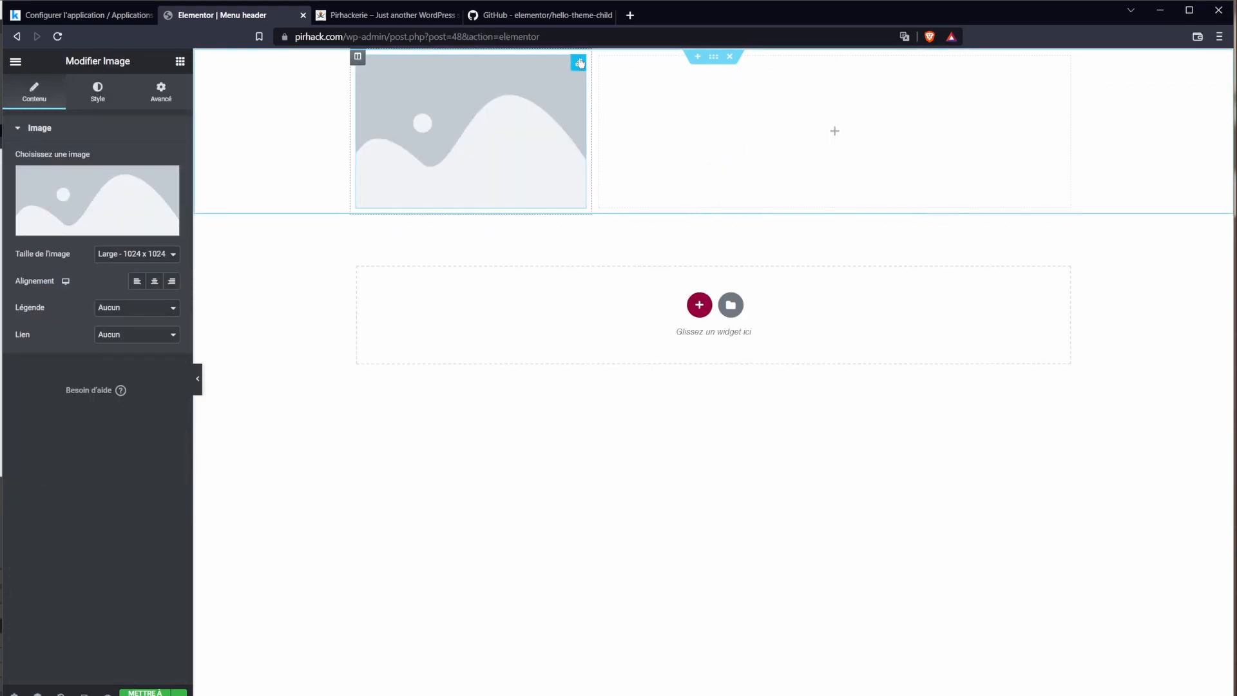
click(97, 209)
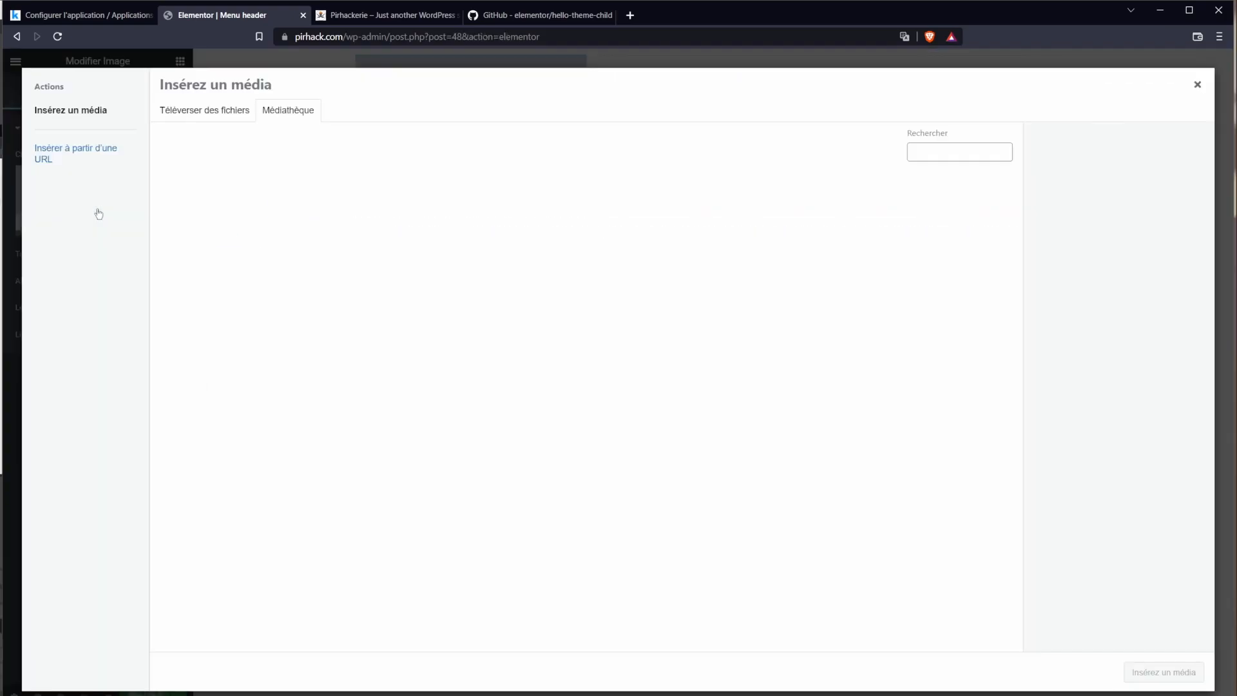
click(502, 212)
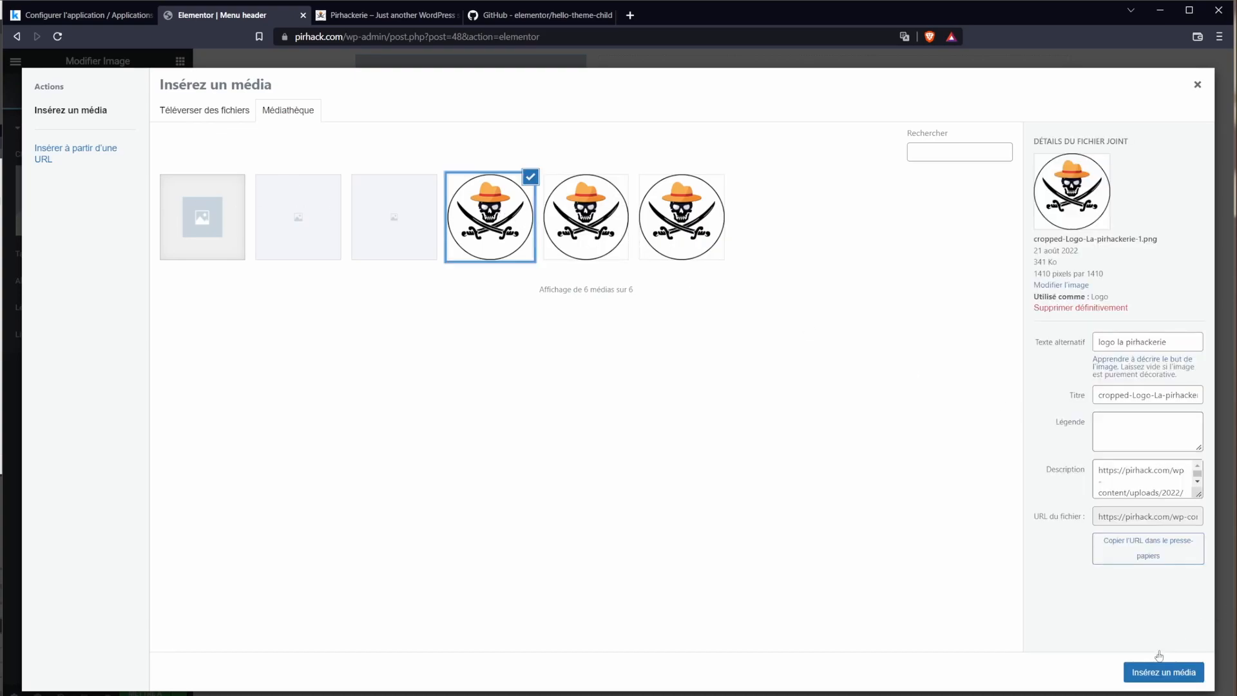
click(1160, 671)
drag(458, 212, 442, 202)
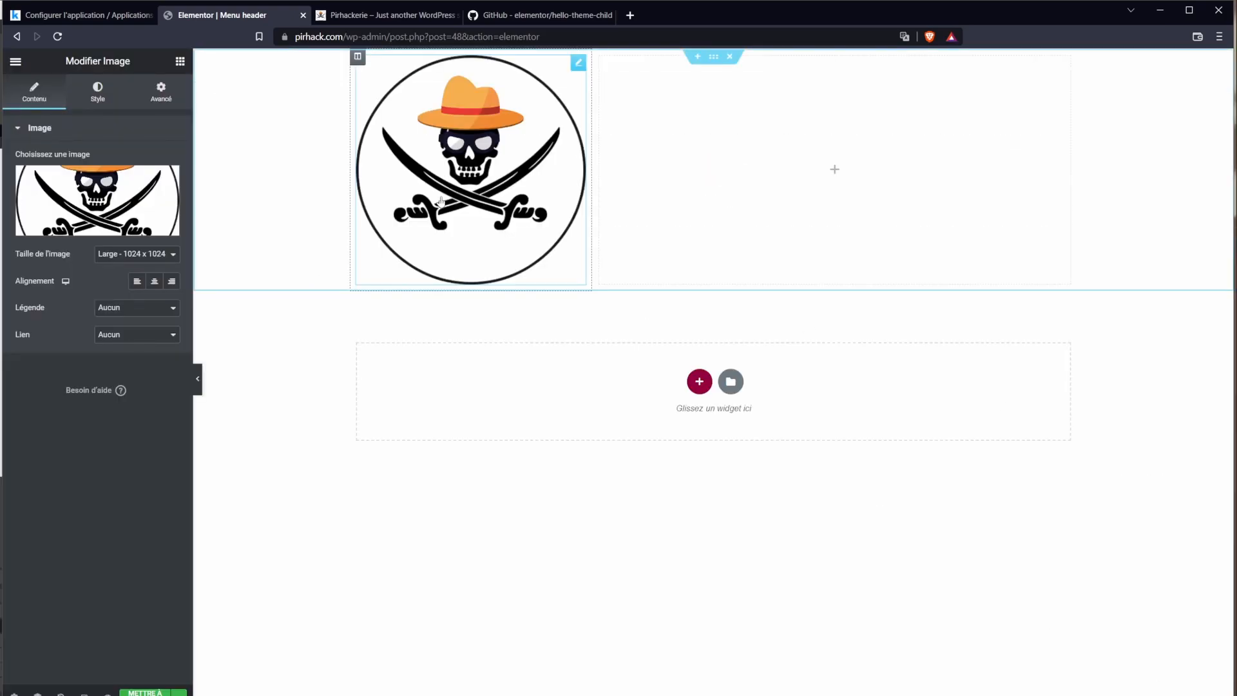
click(138, 256)
click(151, 268)
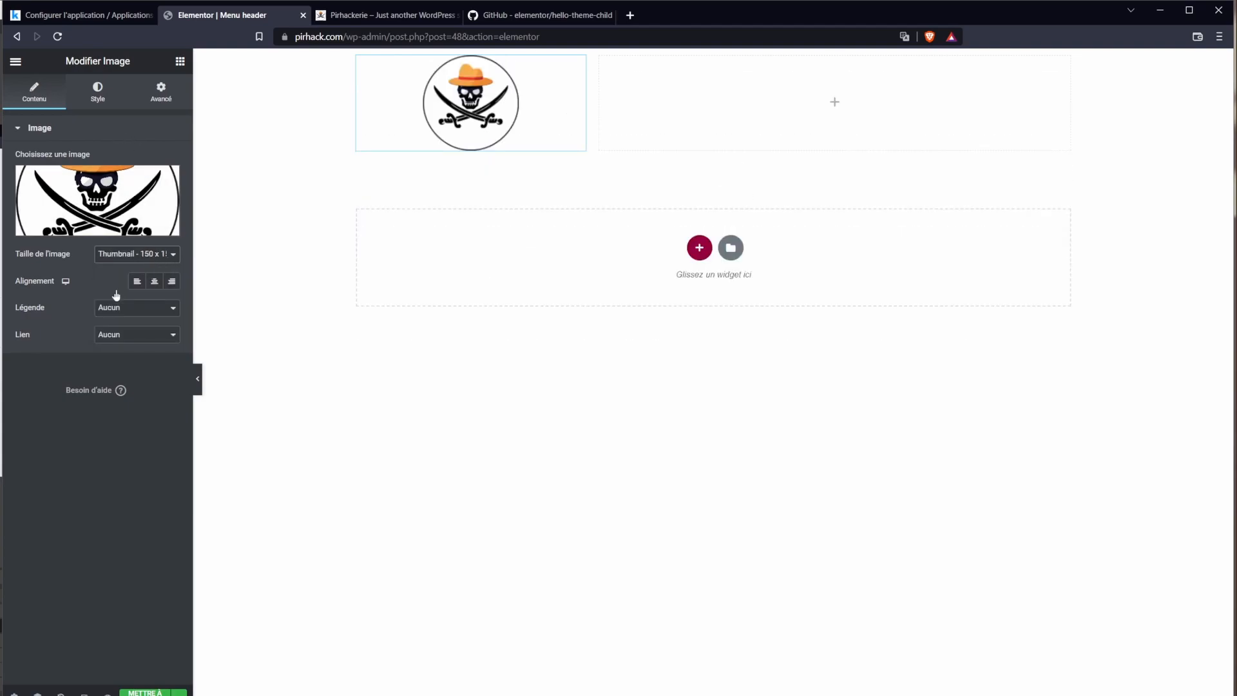
Step: Style the logo with width 18, no maximum width, and height 209
click(98, 91)
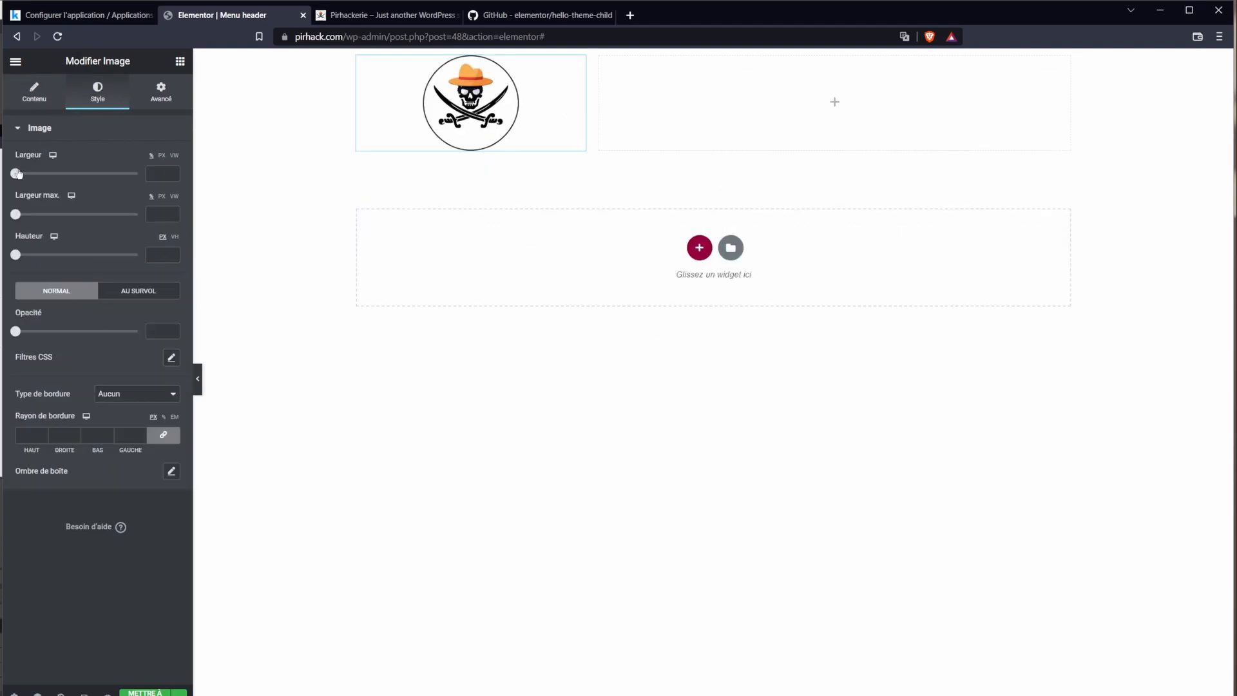
drag(15, 173, 40, 177)
drag(32, 174, 33, 174)
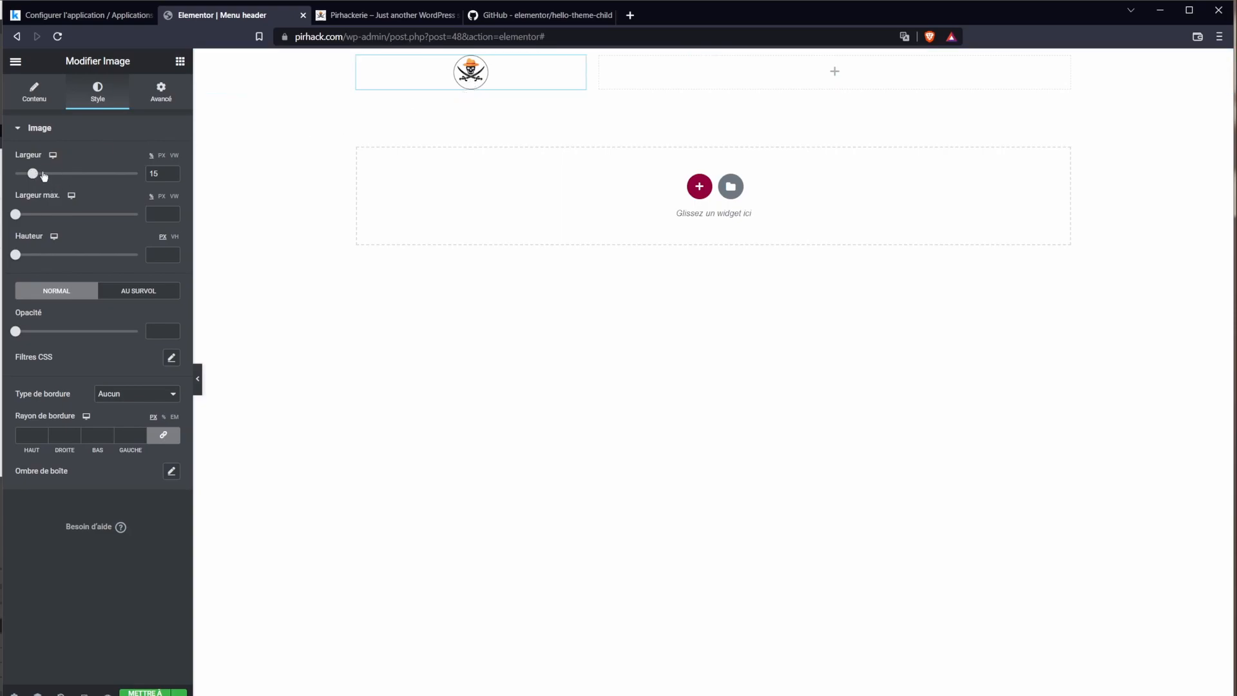
mouse_move(44, 176)
mouse_down()
mouse_move(210, 189)
mouse_move(38, 198)
mouse_up()
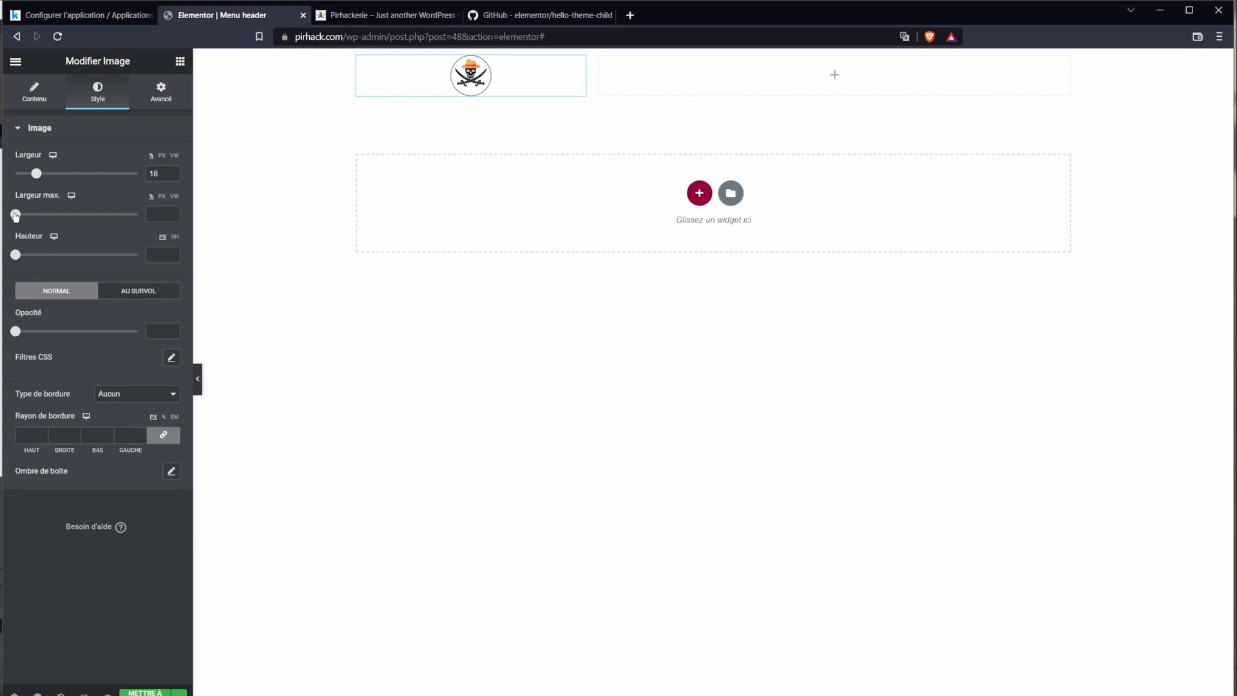
mouse_move(15, 215)
mouse_down()
mouse_move(45, 218)
mouse_move(4, 224)
mouse_up()
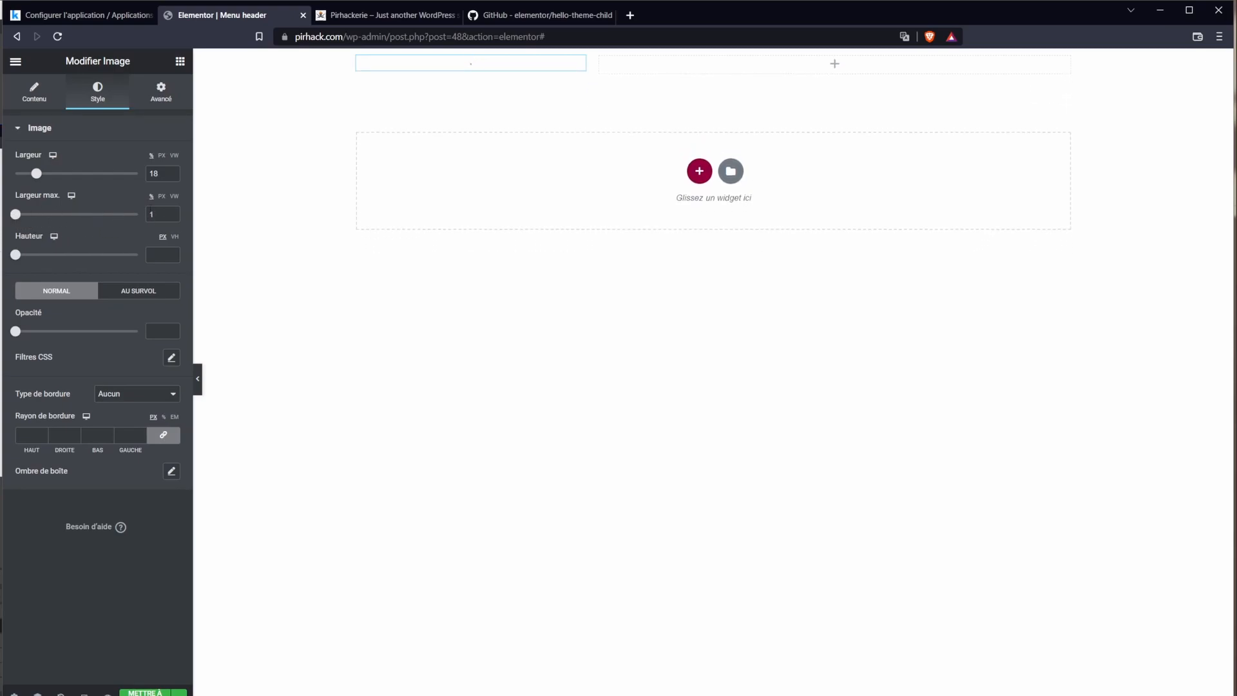
drag(160, 214, 144, 216)
key(BackSpace)
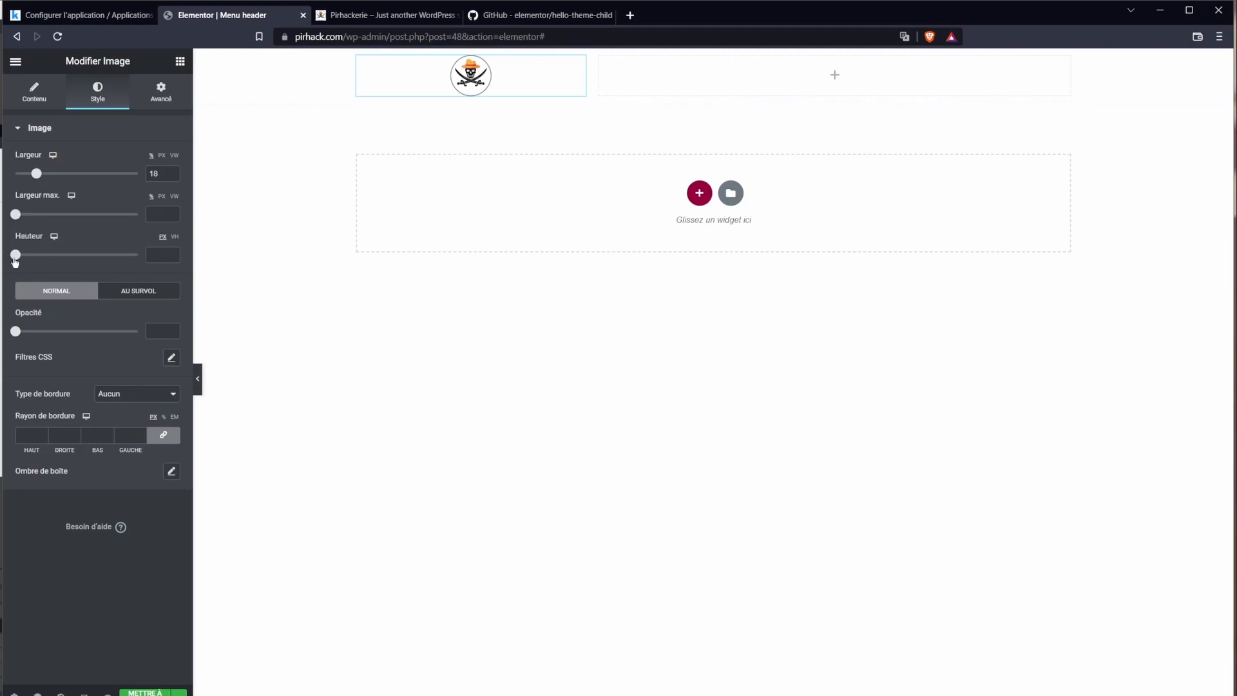
drag(15, 256, 63, 263)
Step: Undo the logo resize and add a Menu de navigation widget showing Principal in the right column
key(ctrl+z)
key(ctrl+z)
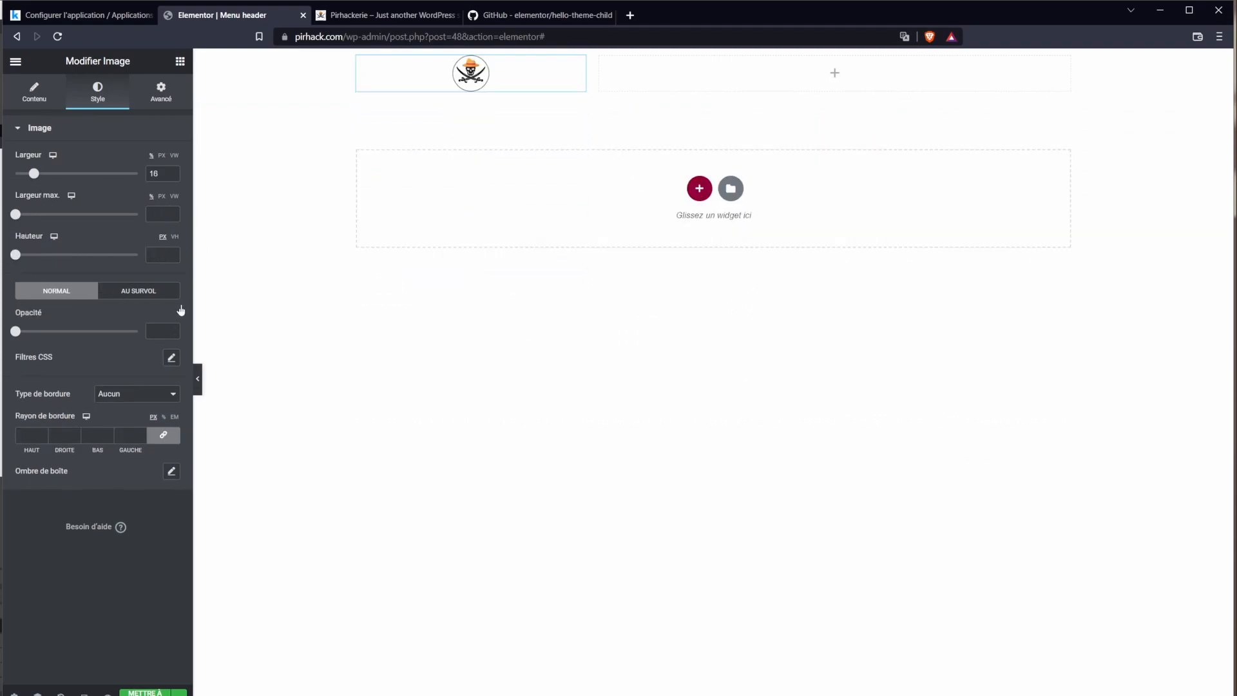
click(834, 73)
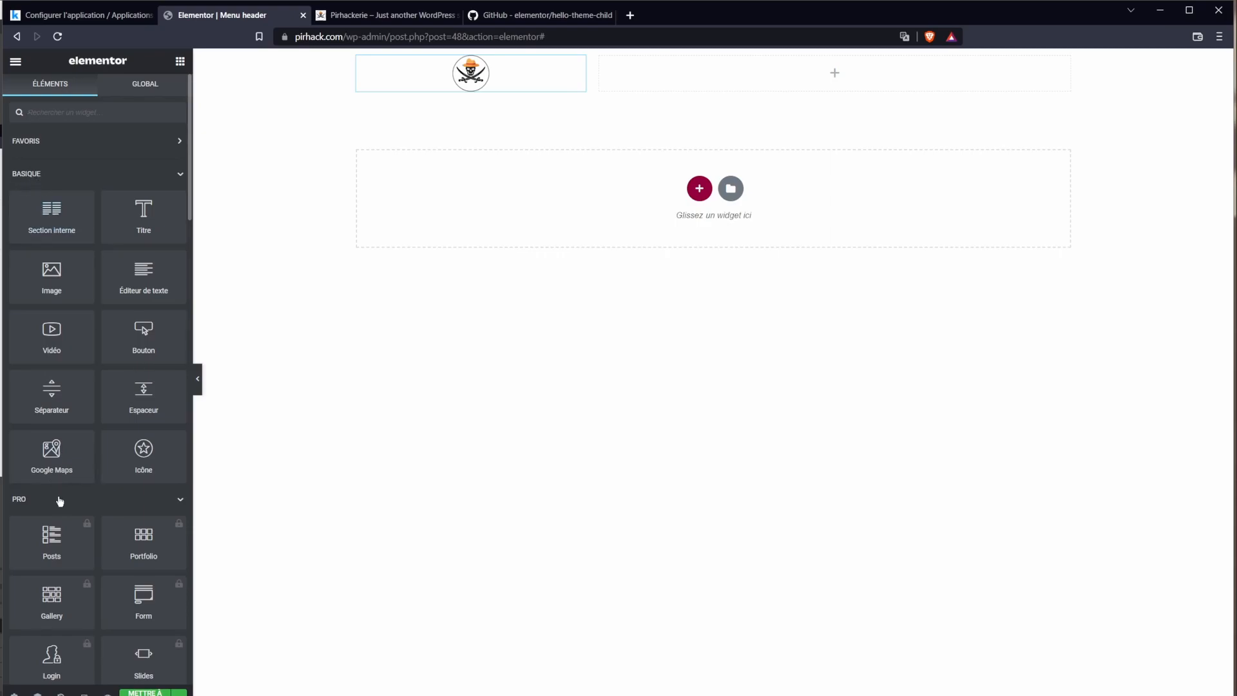
scroll(98, 463, down, 1)
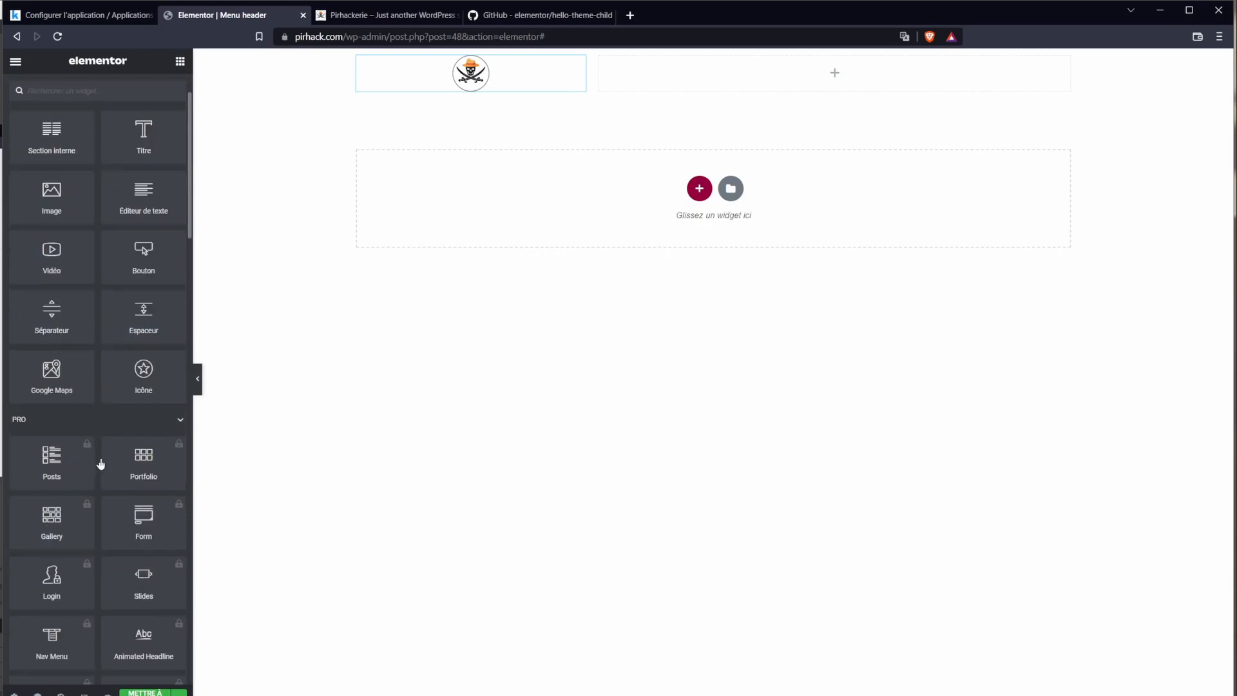
scroll(101, 464, down, 1)
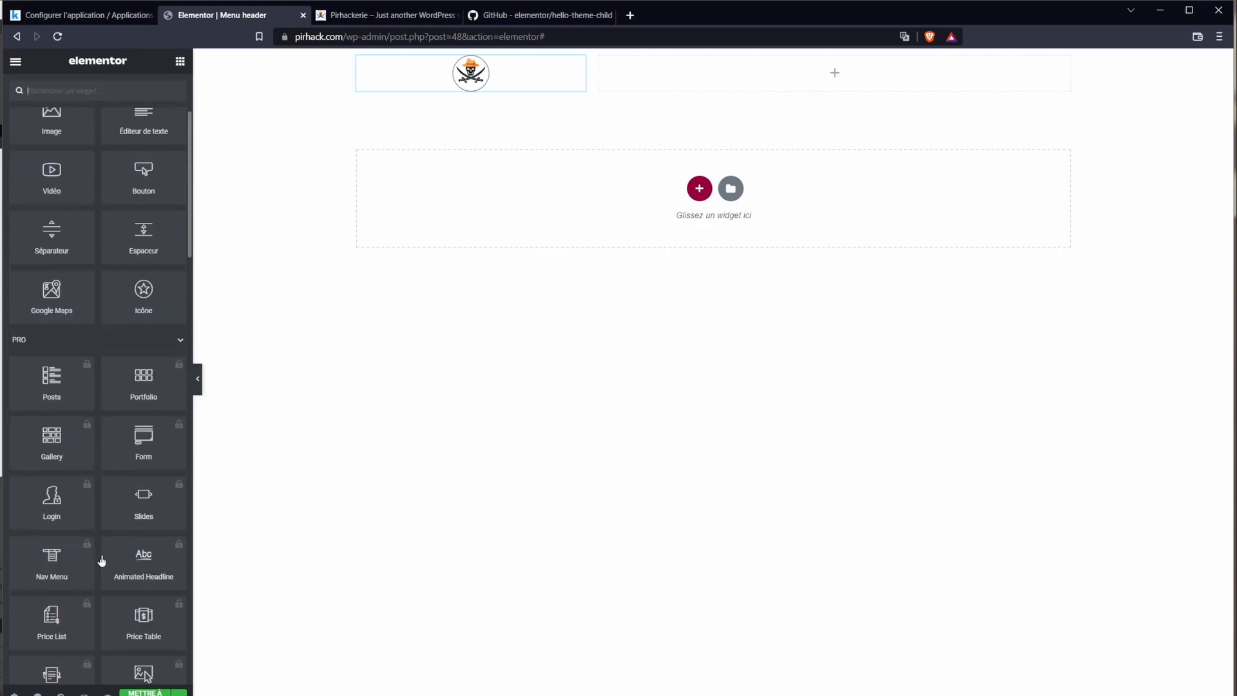
text(menu)
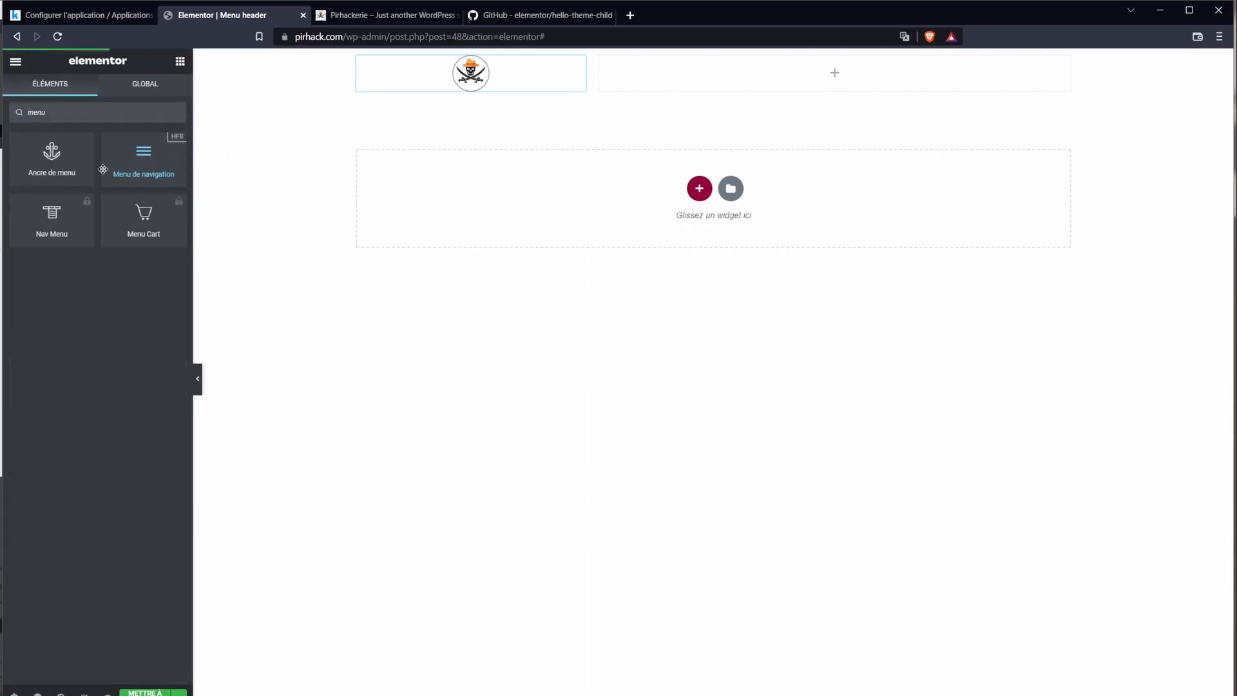
drag(143, 162, 861, 75)
click(147, 159)
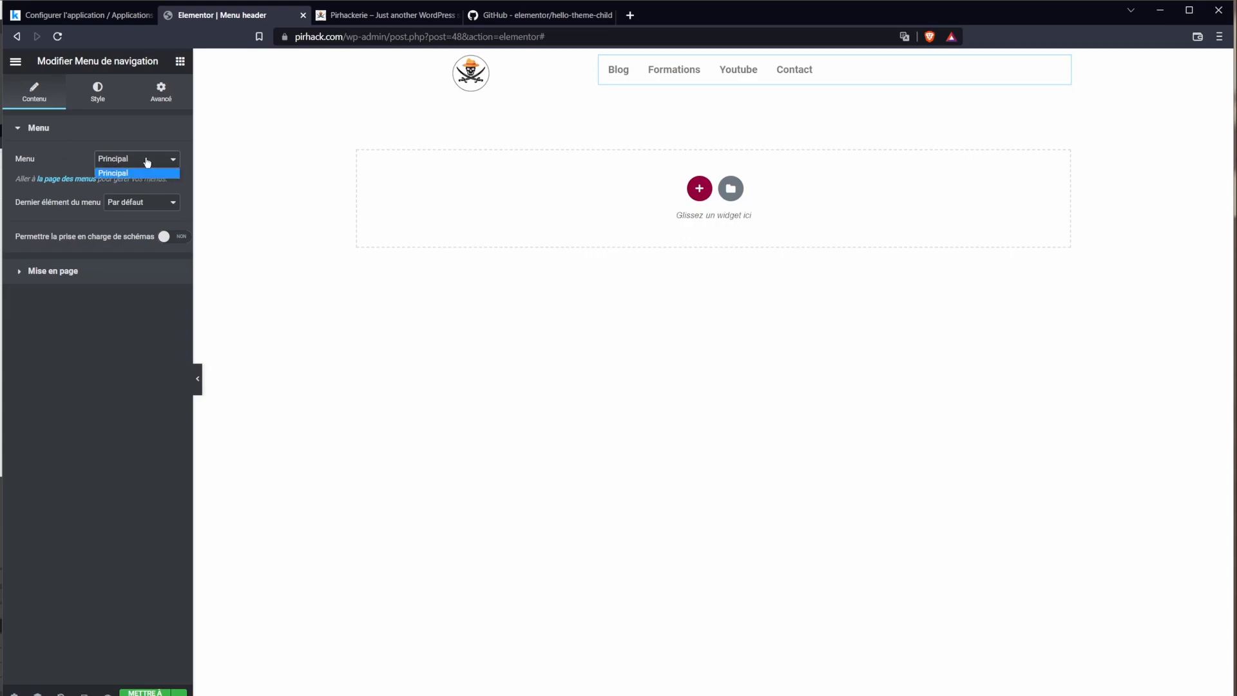
click(135, 161)
click(137, 163)
click(119, 176)
click(135, 165)
click(133, 174)
Step: Try Contact as a button, then leave Dernier élément on Par défaut
click(119, 205)
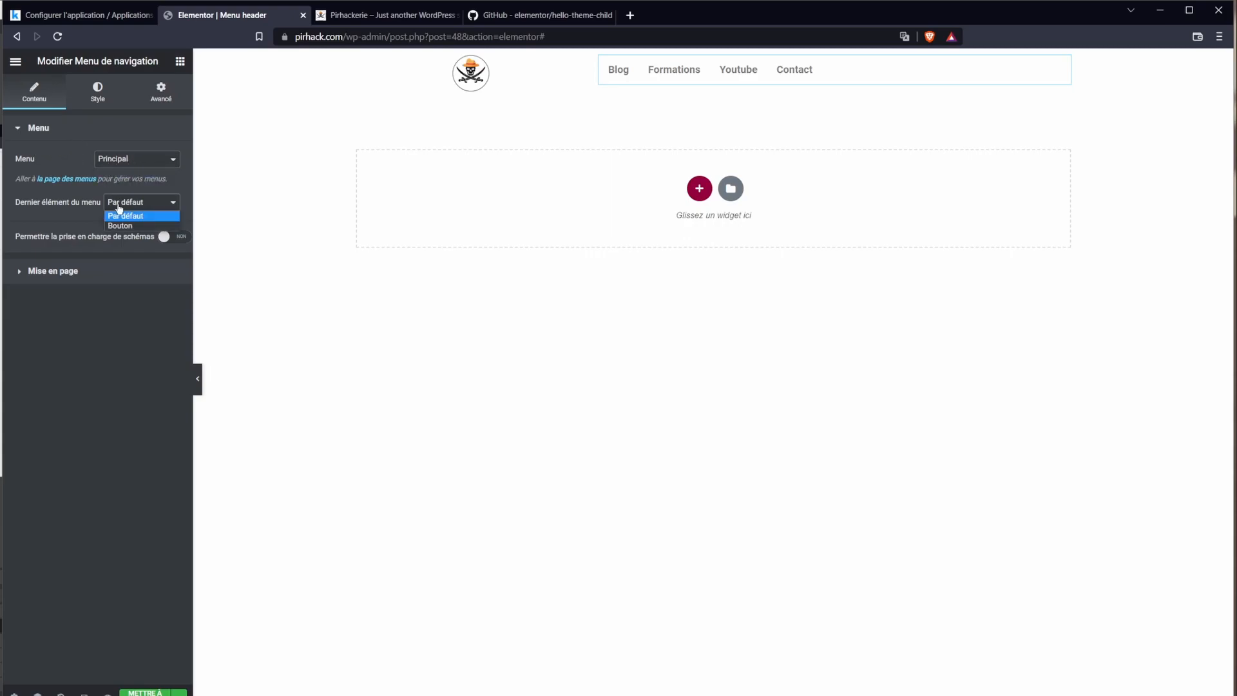
click(127, 226)
click(145, 203)
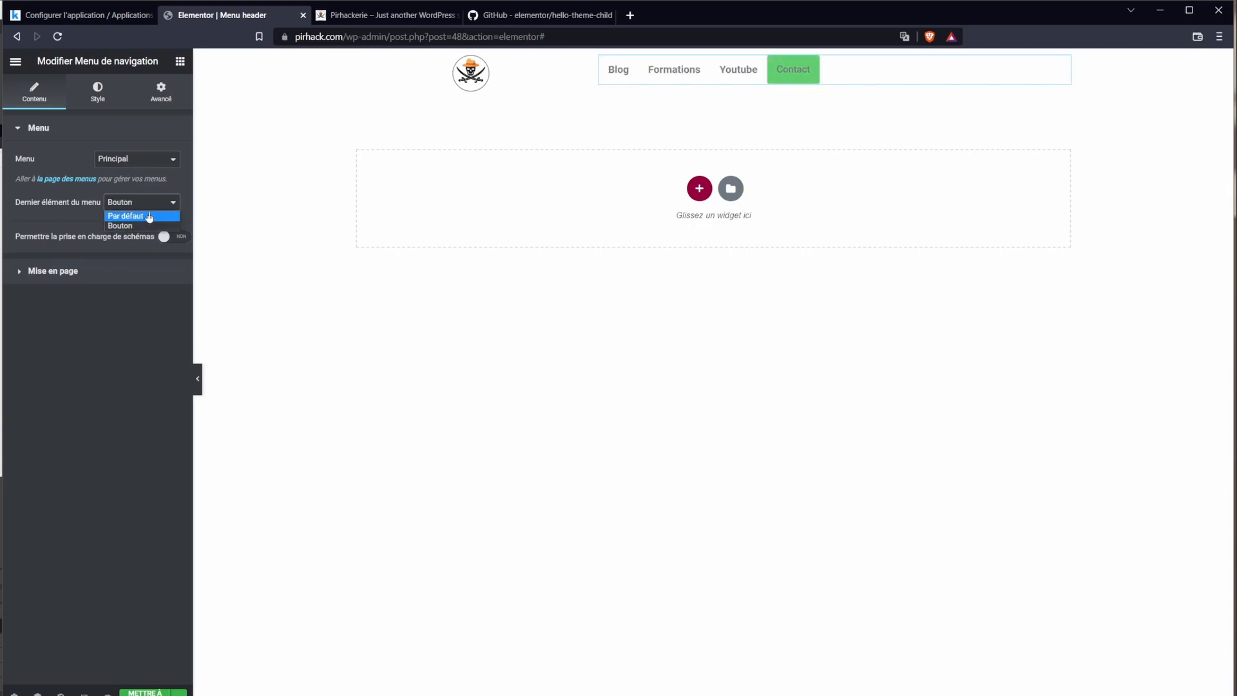
click(149, 217)
click(149, 203)
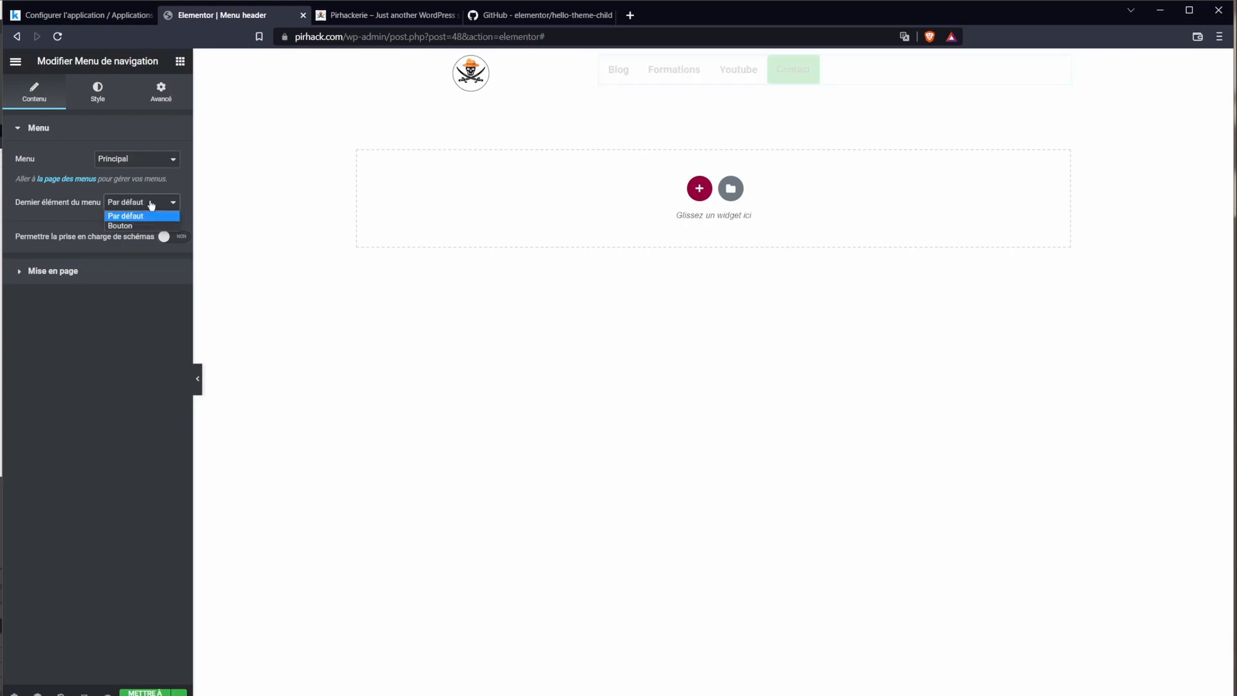
click(150, 226)
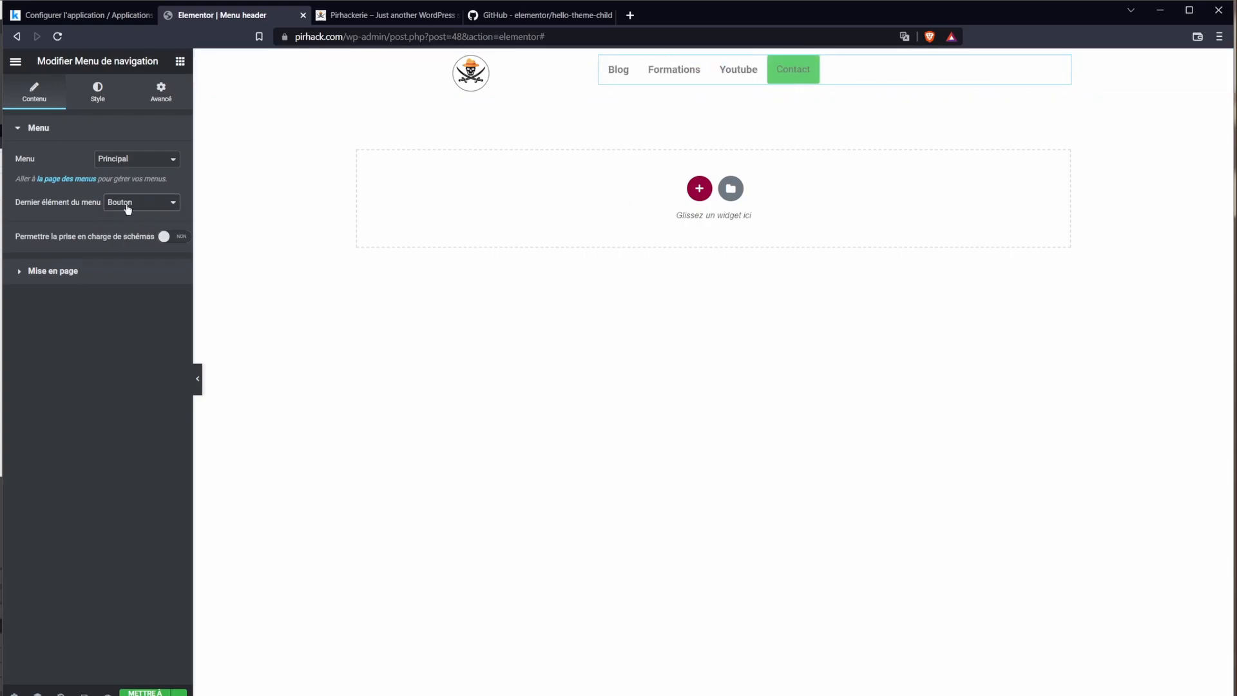
click(128, 204)
click(130, 217)
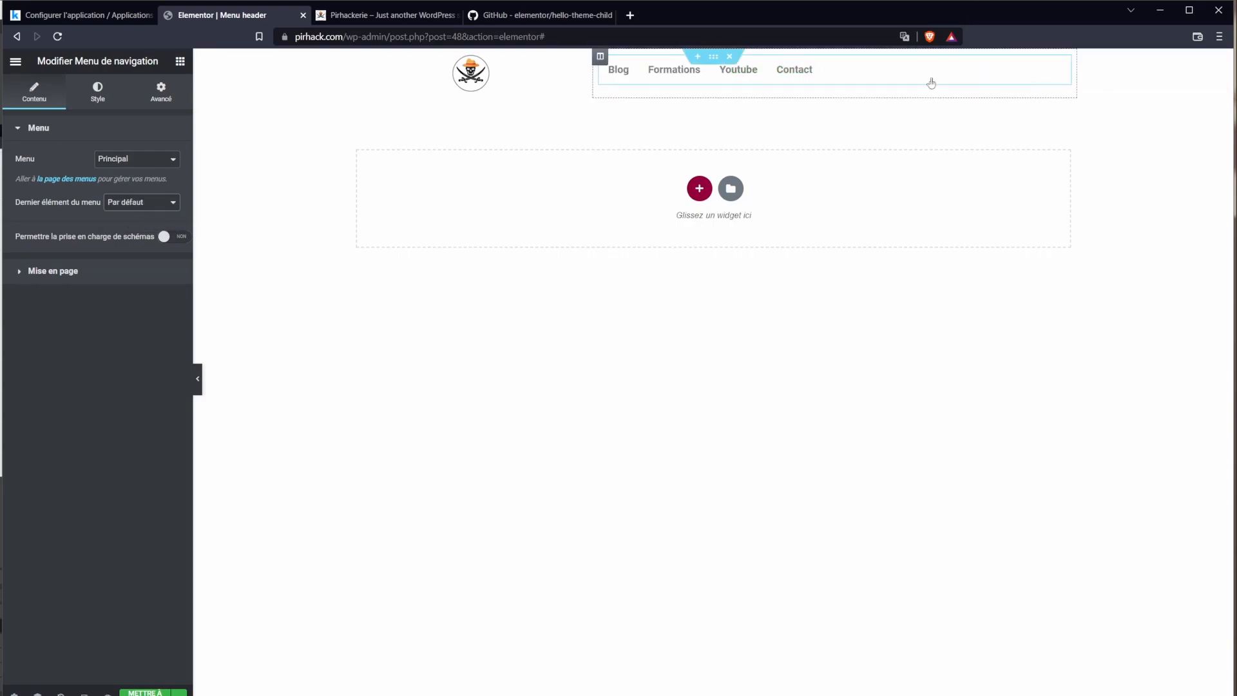
Step: Review the menu's layout settings and bring up the device preview options
click(66, 274)
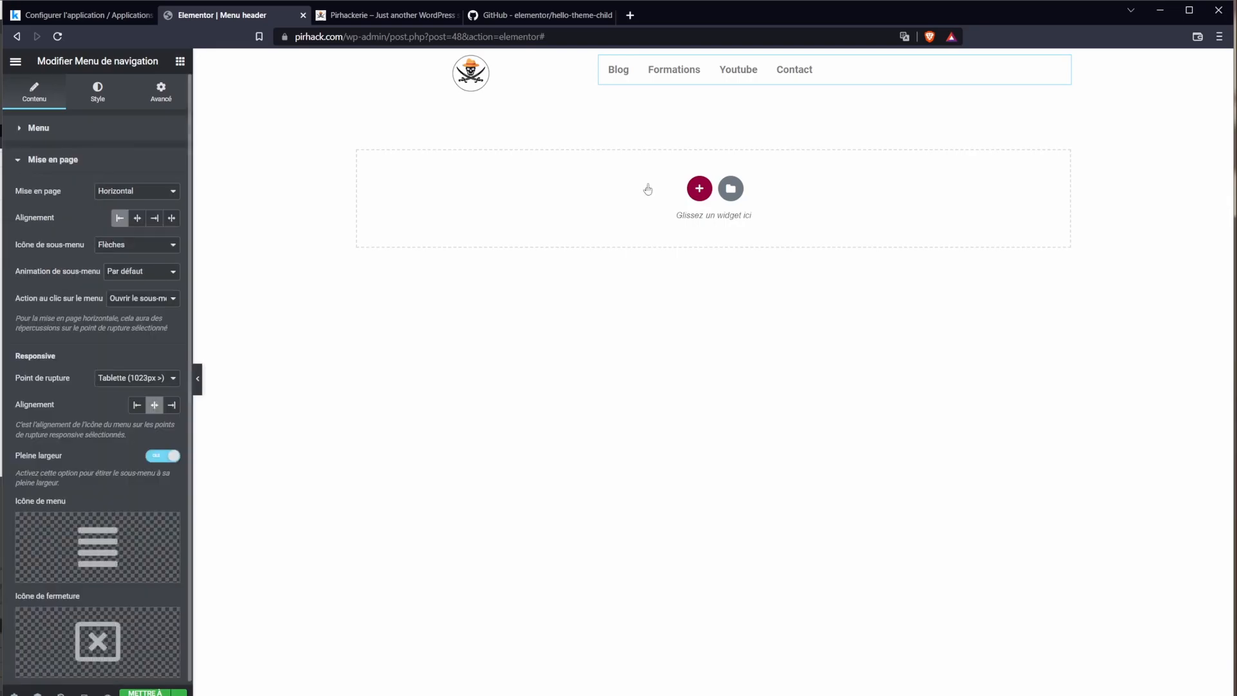
click(43, 161)
click(43, 161)
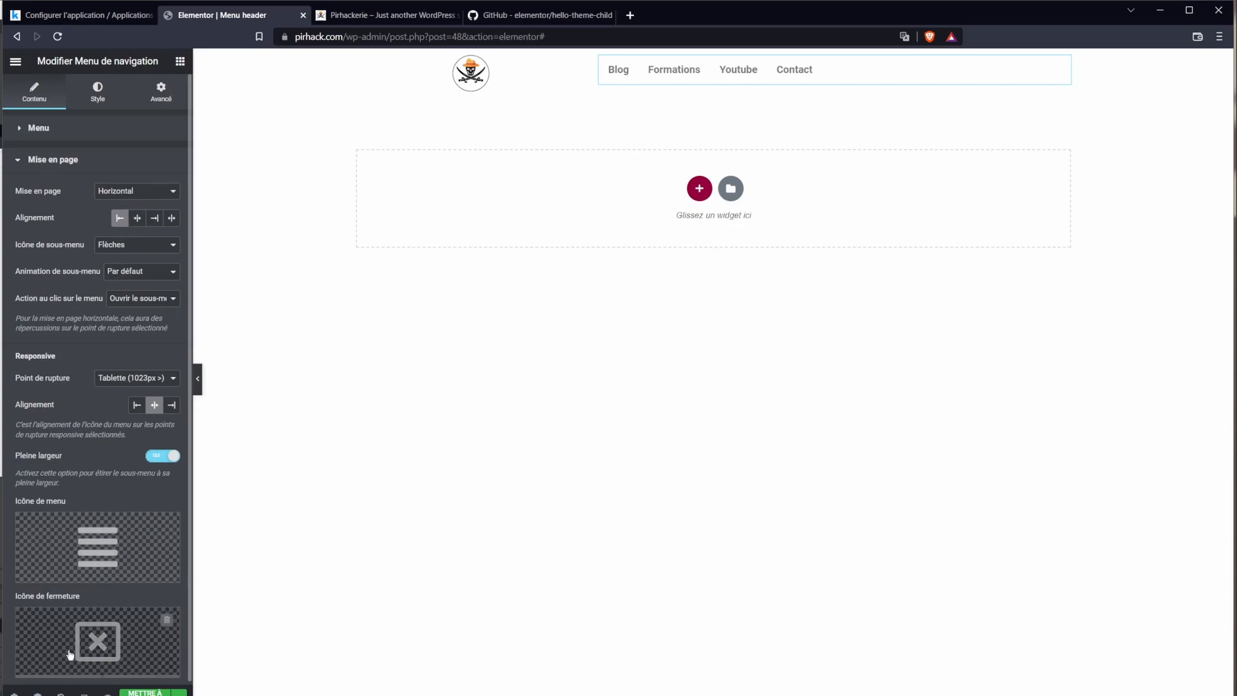
click(83, 692)
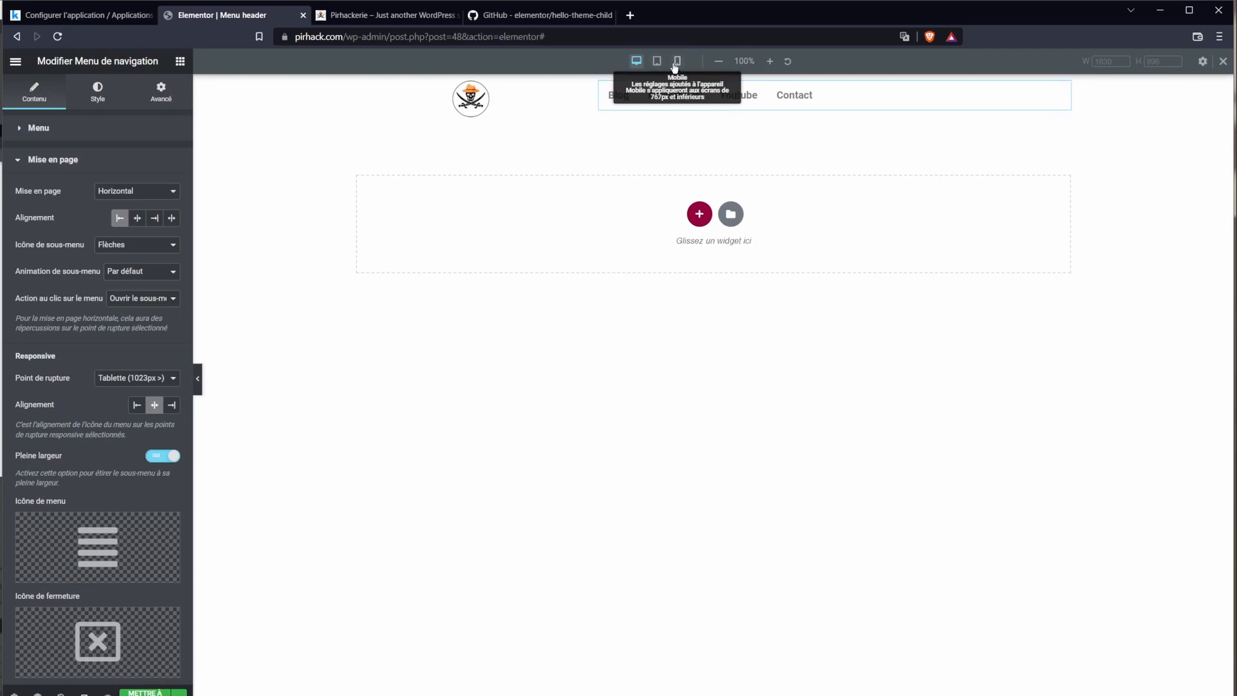
Step: Preview the header at mobile width and expand the hamburger menu to inspect its items
click(675, 64)
click(713, 159)
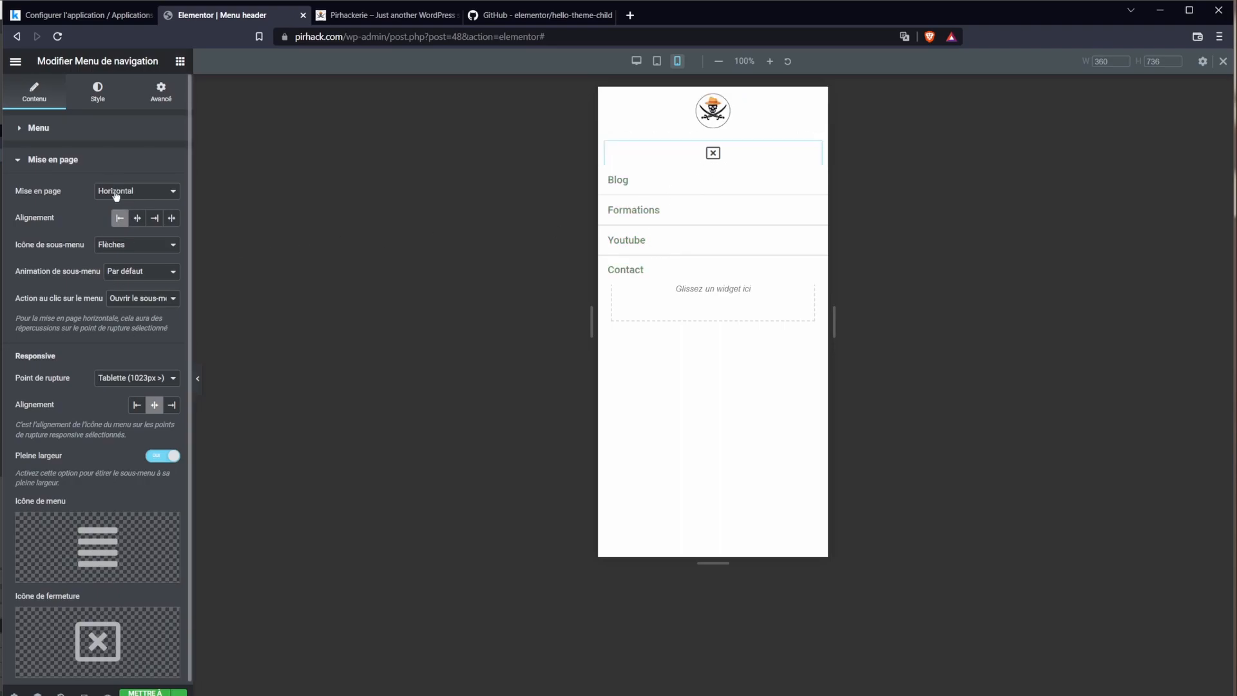
scroll(92, 491, down, 2)
click(88, 92)
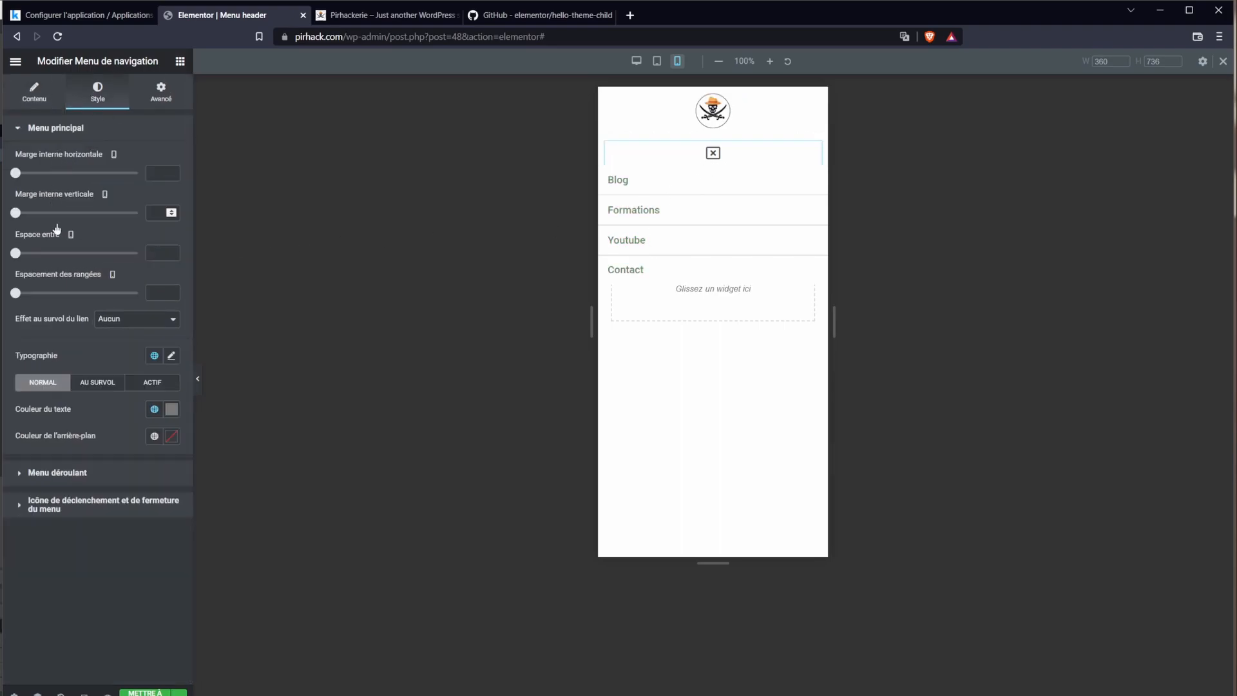
click(160, 87)
Step: Test 12 horizontal padding on menu items, undo it, set the last item to Bouton, return to desktop
drag(14, 173, 45, 172)
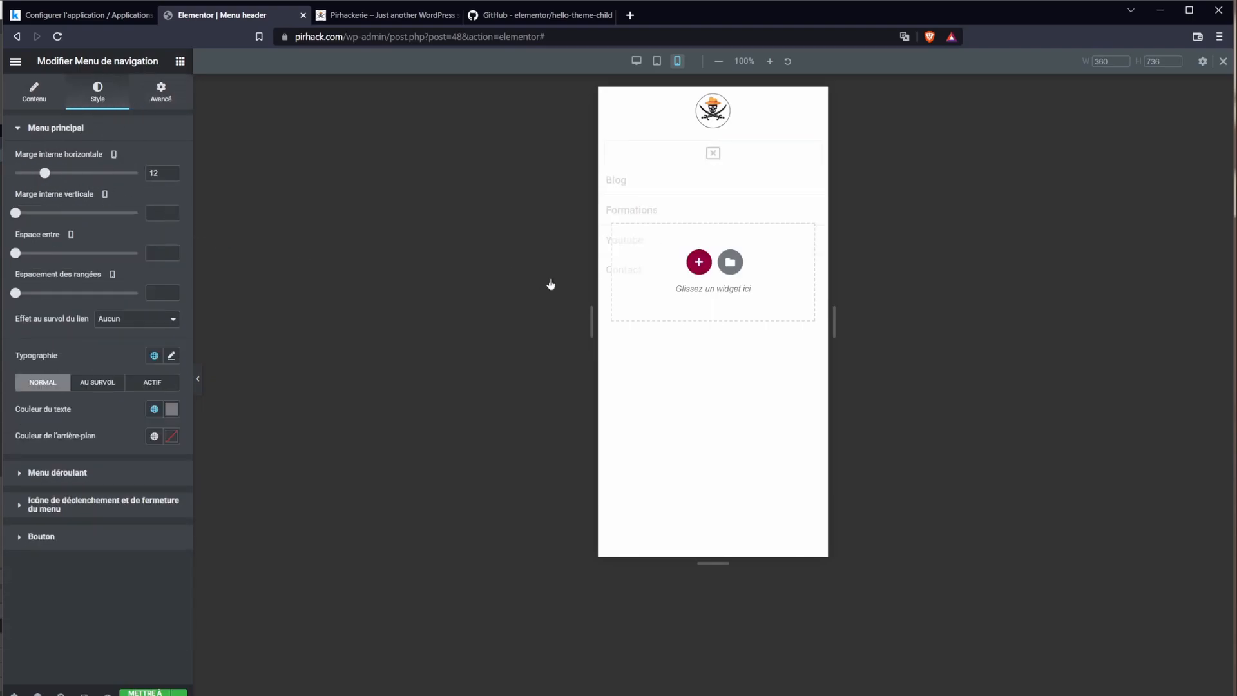
click(713, 161)
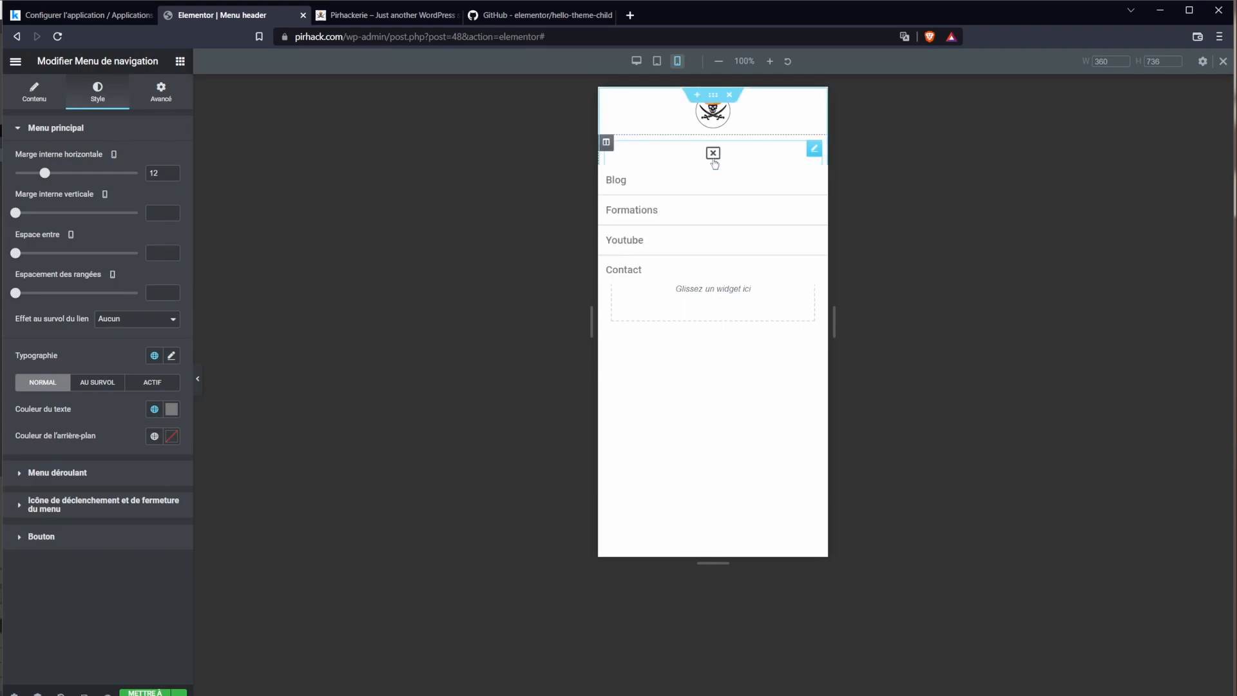
key(ctrl+z)
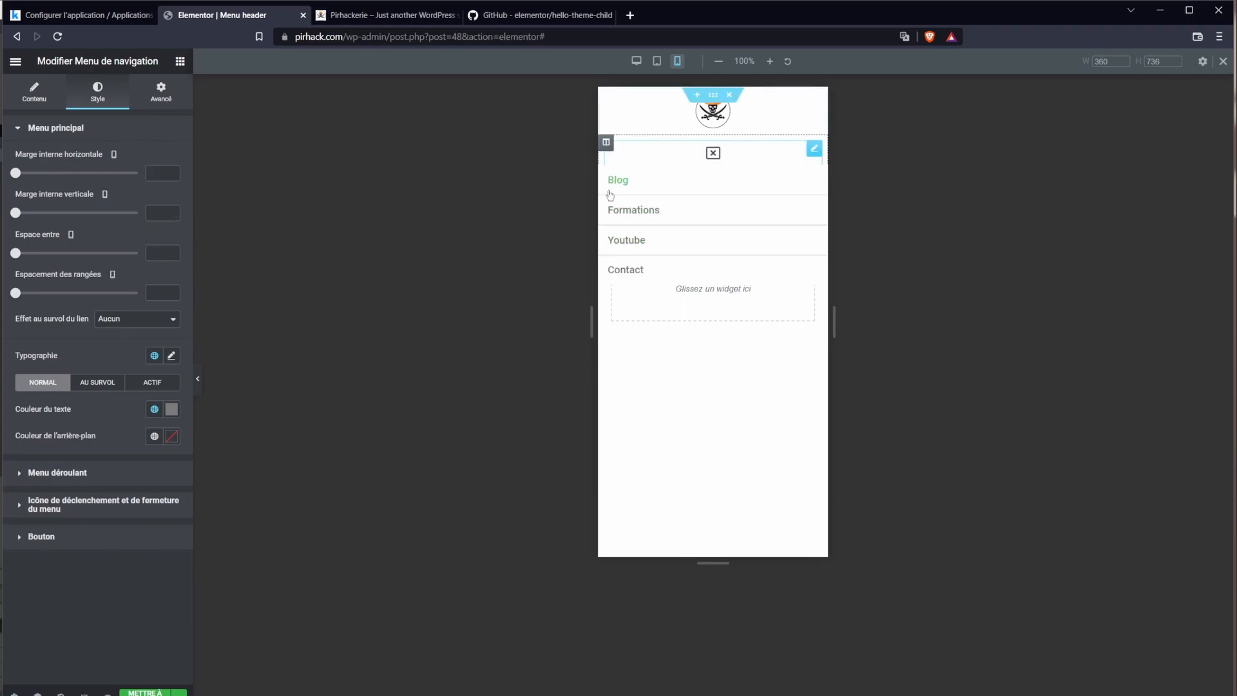
click(713, 153)
click(34, 95)
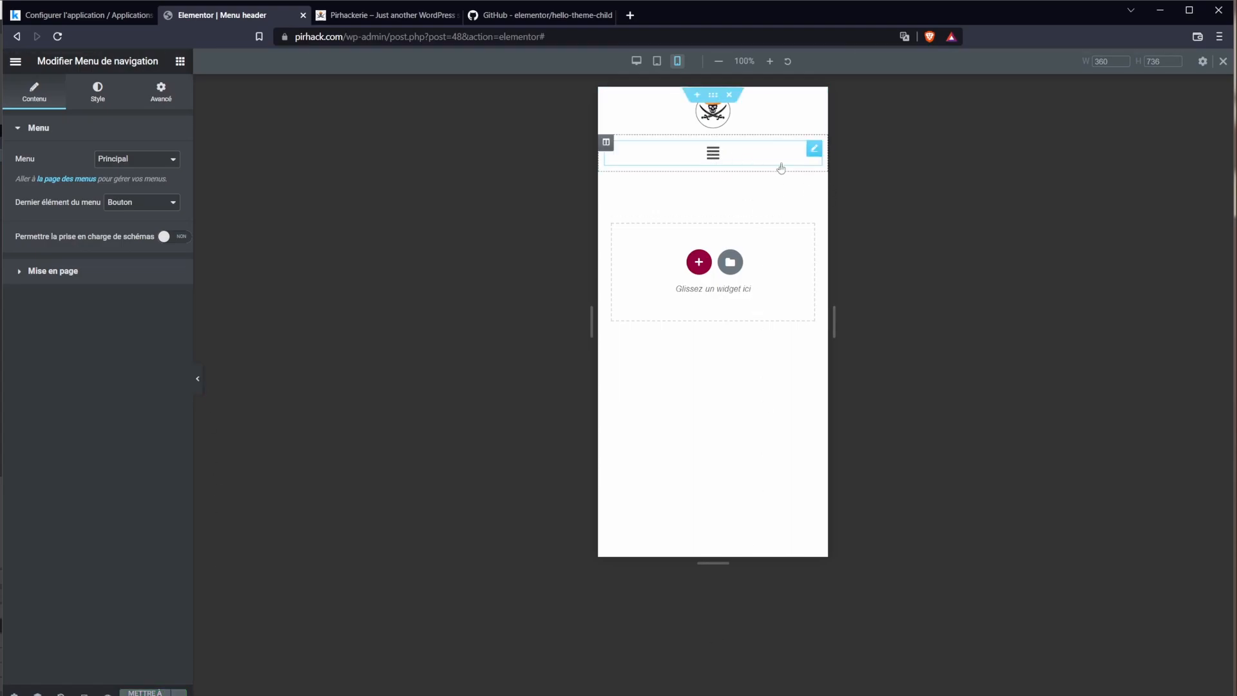
click(83, 694)
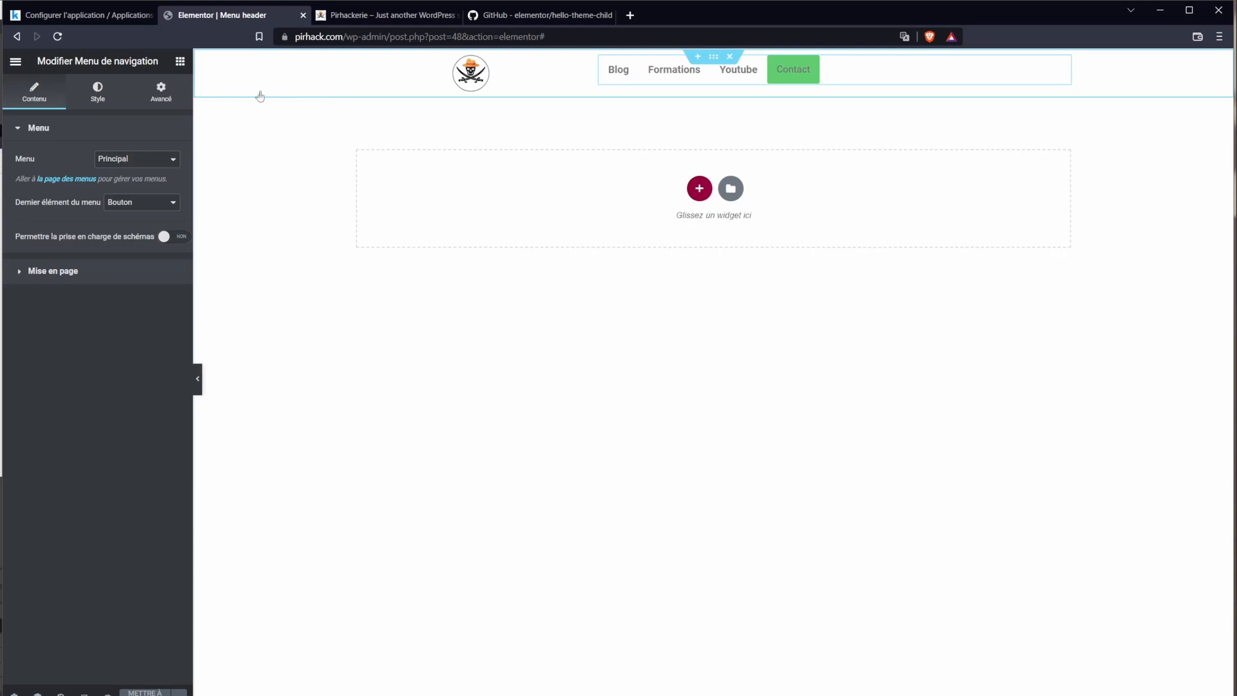
Step: Make the navigation menu widget's background black
click(151, 95)
click(122, 91)
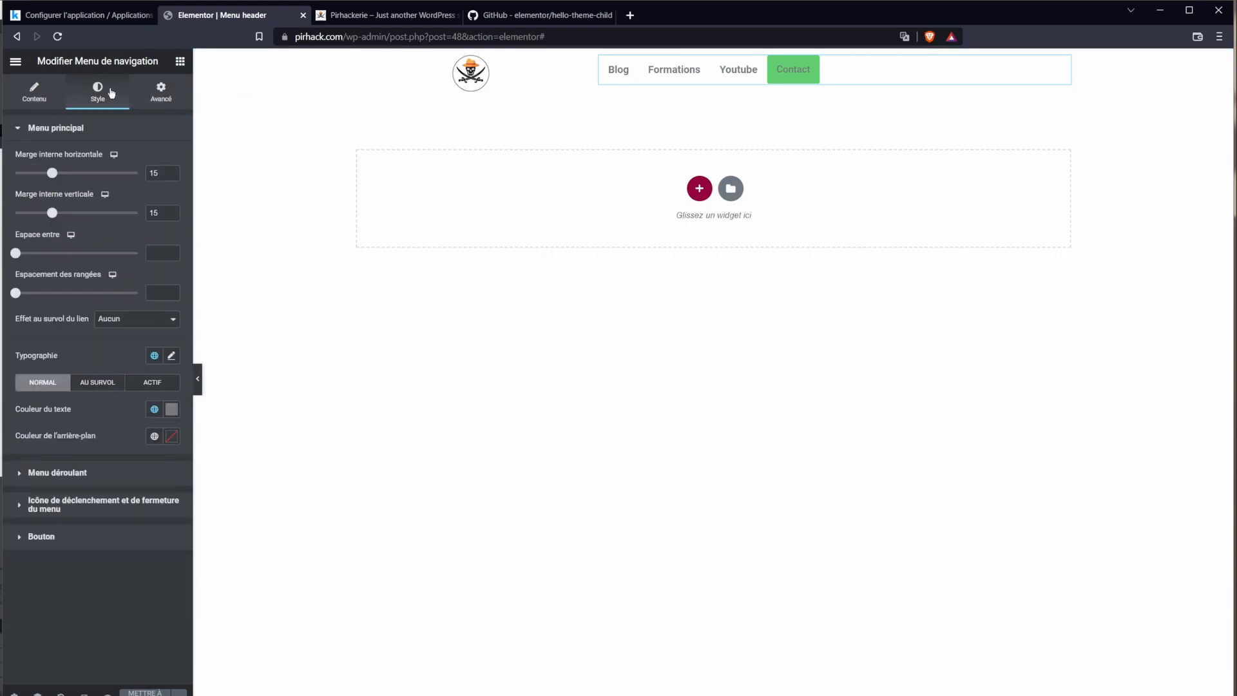
click(173, 442)
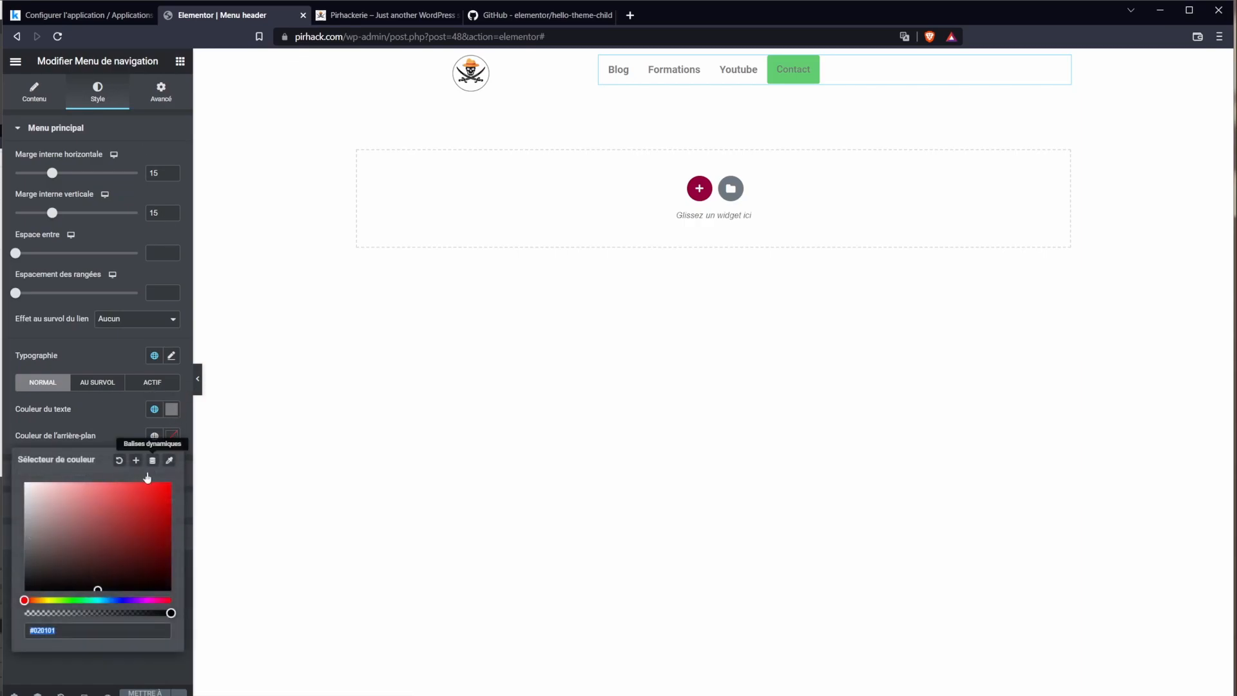
drag(99, 569, 24, 590)
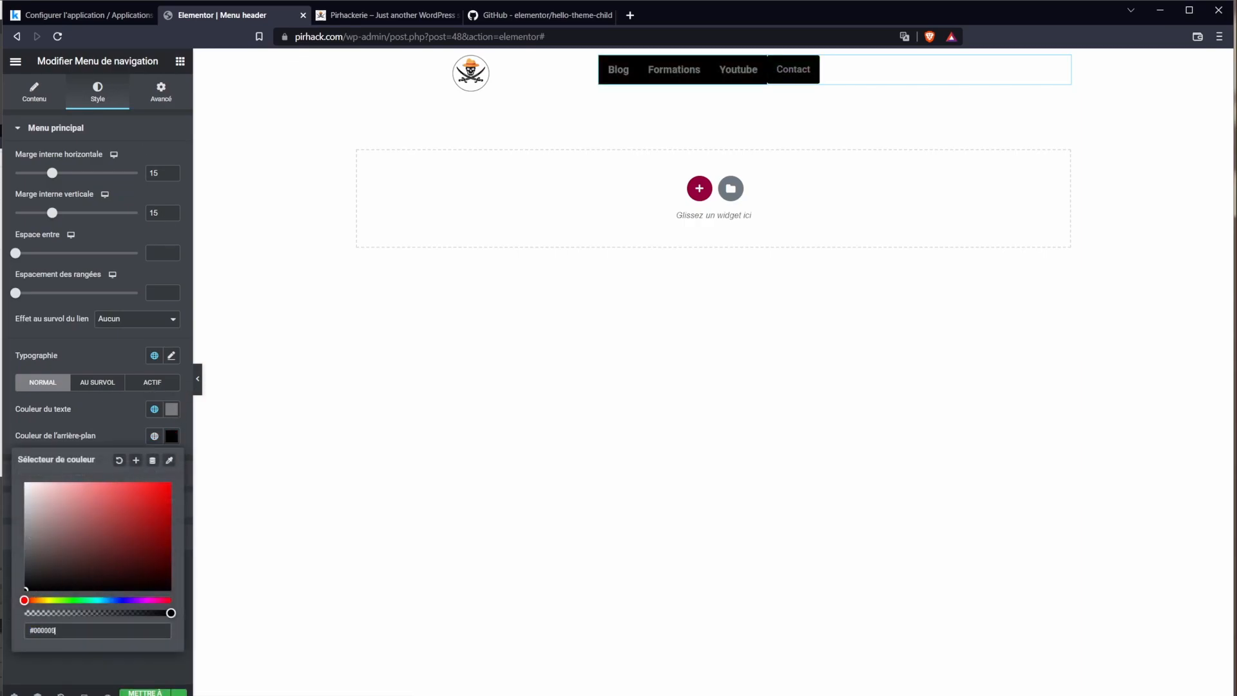
click(440, 389)
Step: Give the header section a Classique black (#000000) background, then reselect the menu widget
click(710, 57)
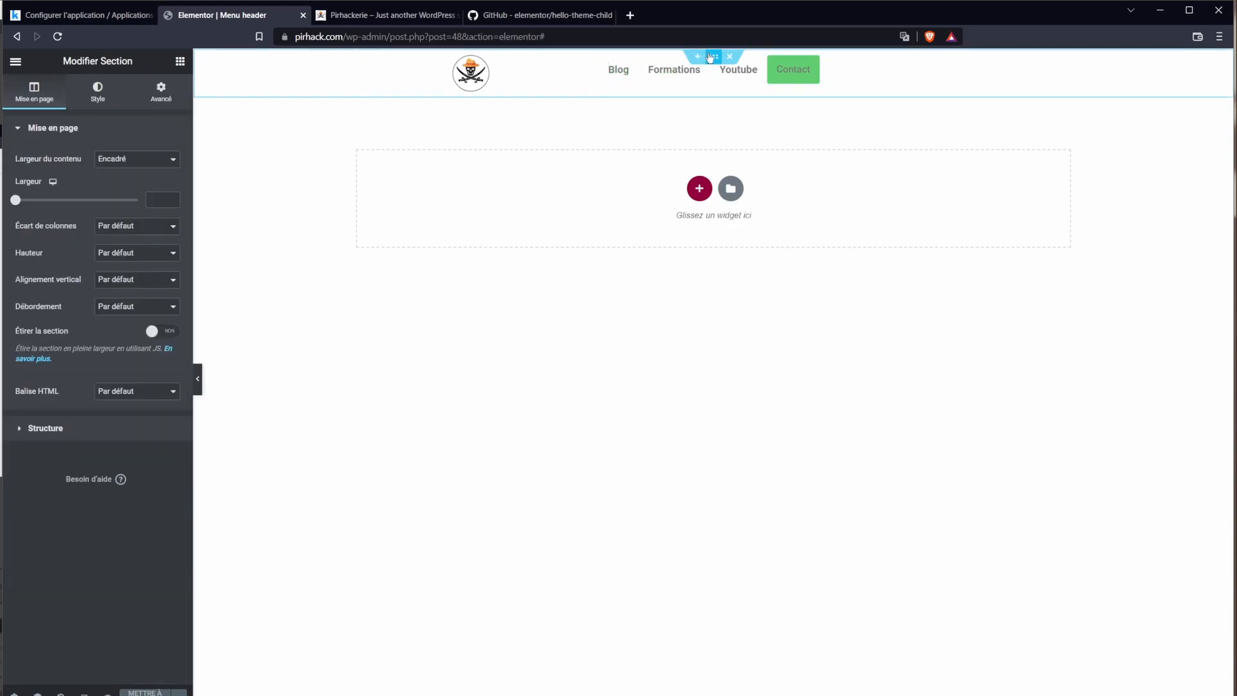
click(97, 93)
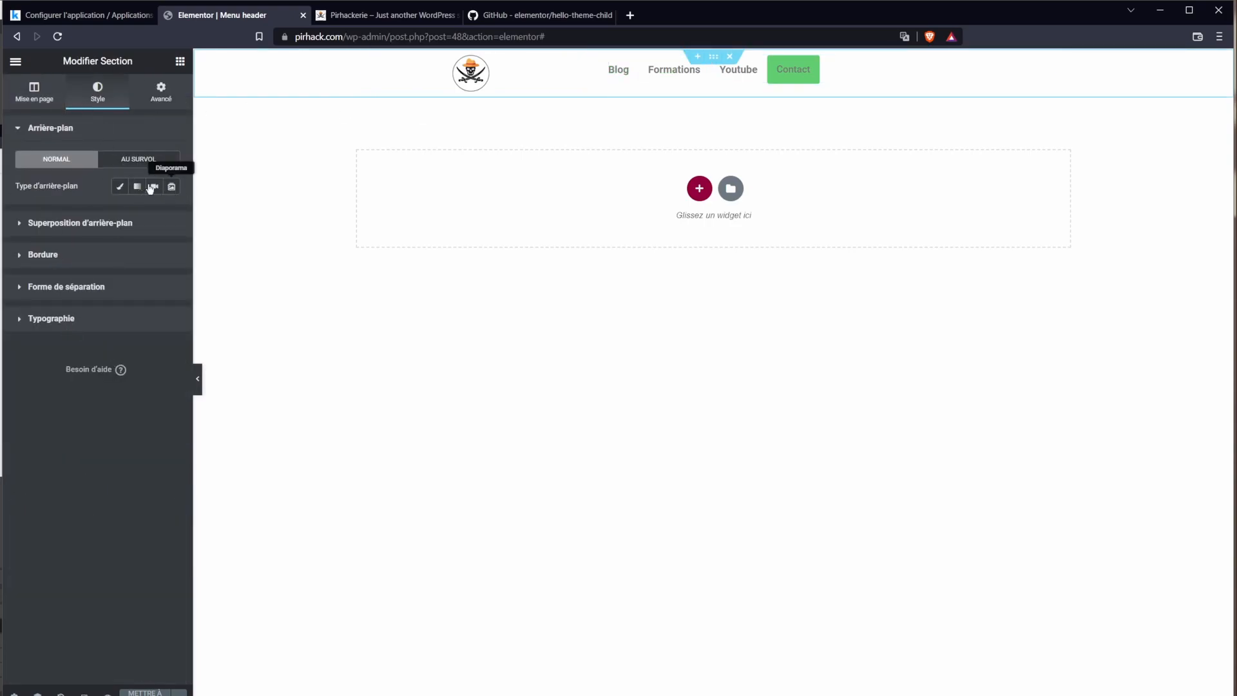
click(127, 187)
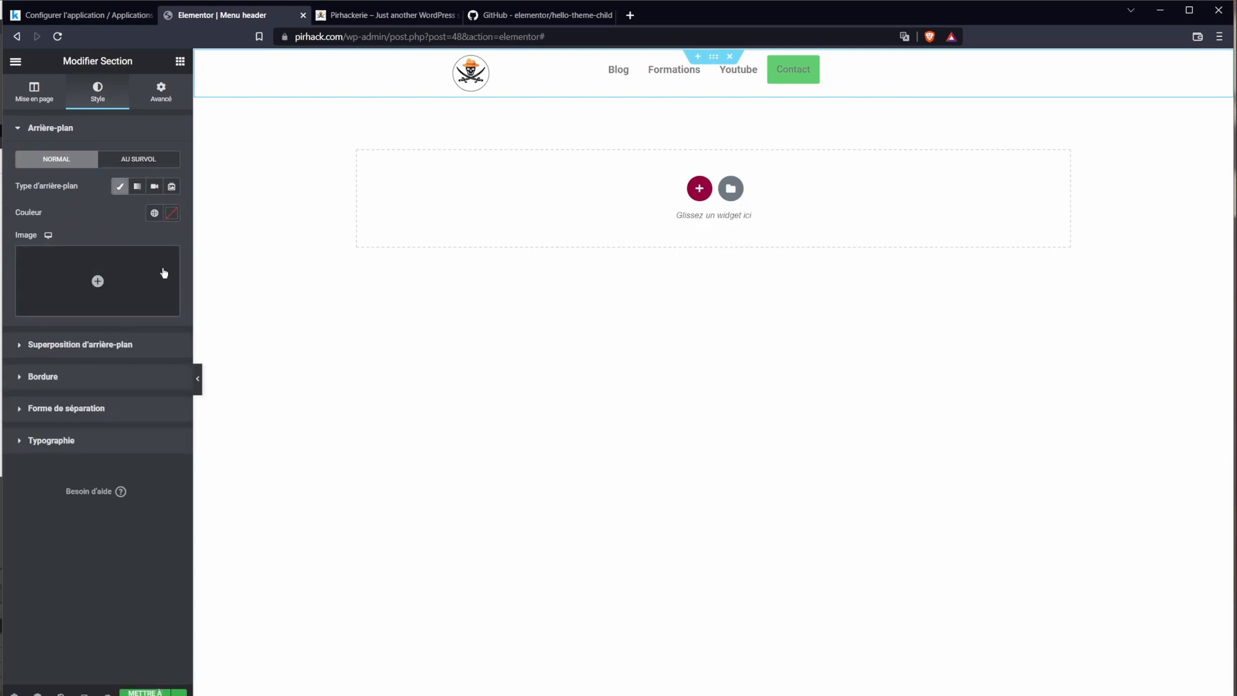
click(172, 213)
click(26, 366)
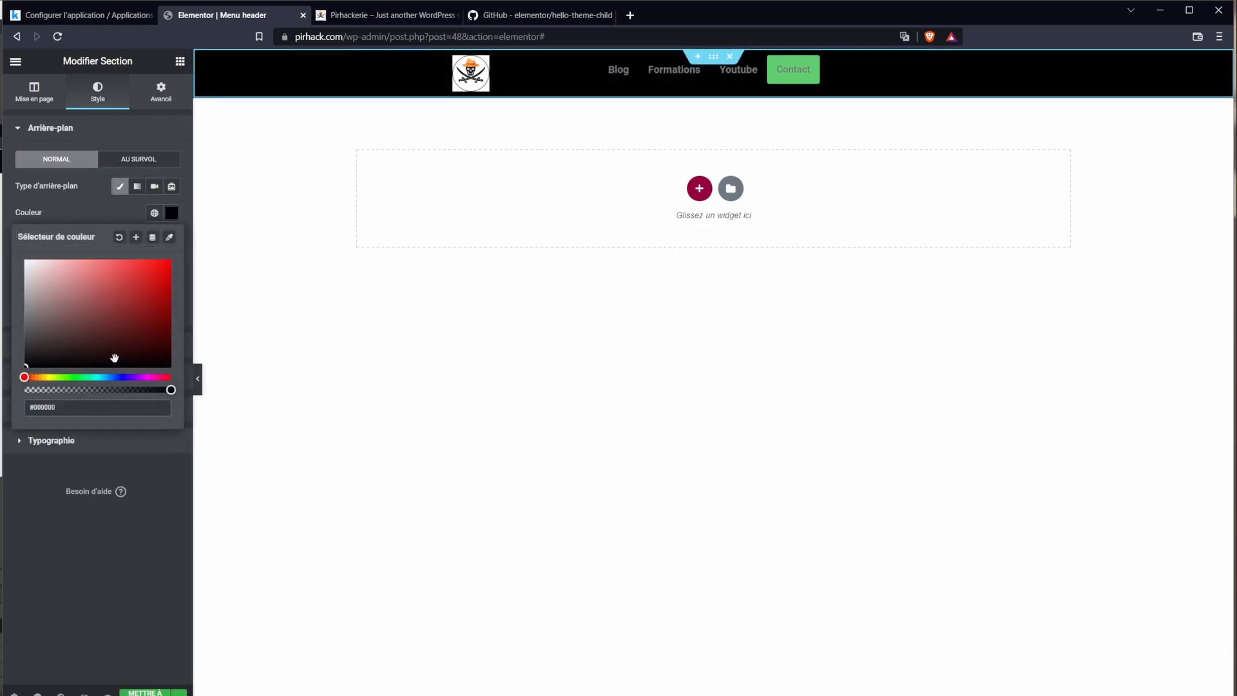
click(293, 343)
click(432, 78)
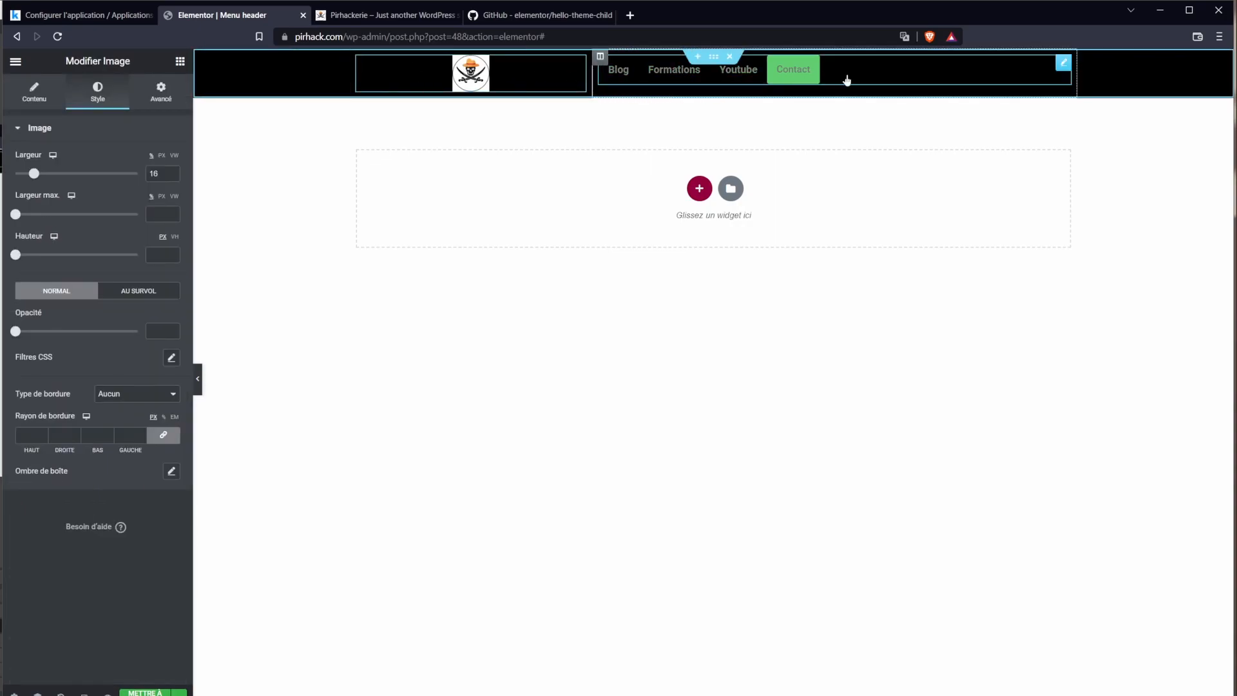
click(811, 76)
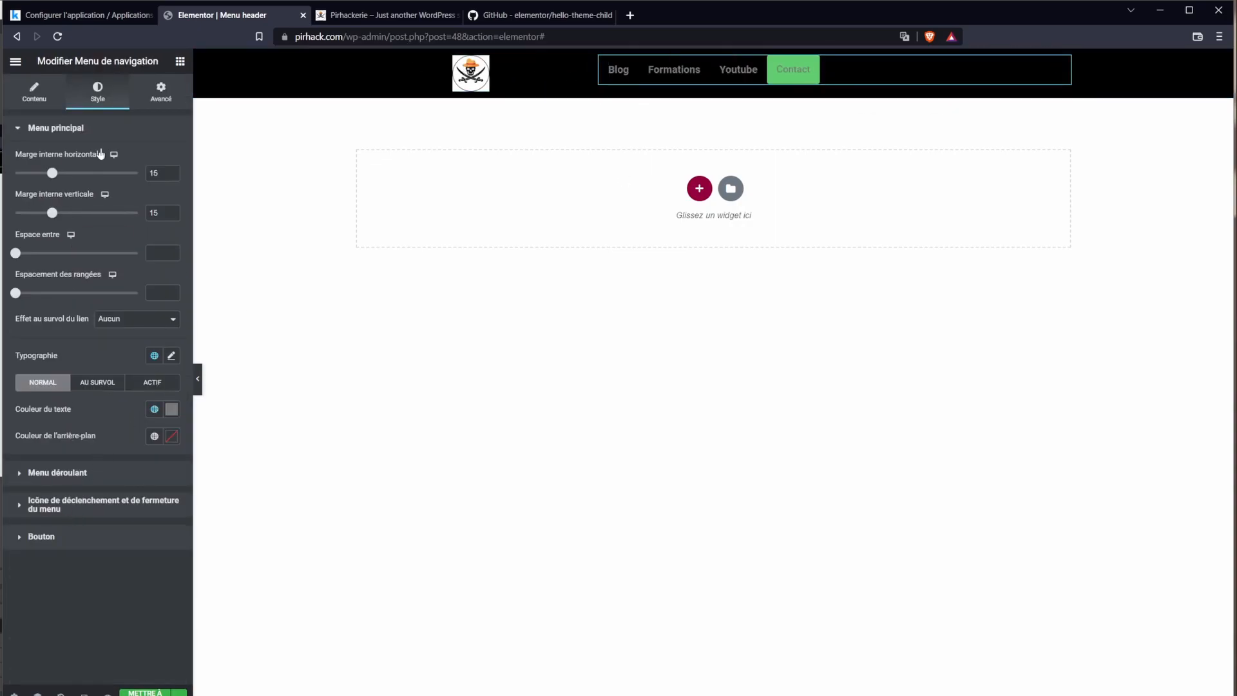
Step: Compare with the live homepage and look through the menu's typography settings without changing them
key(ctrl+Tab)
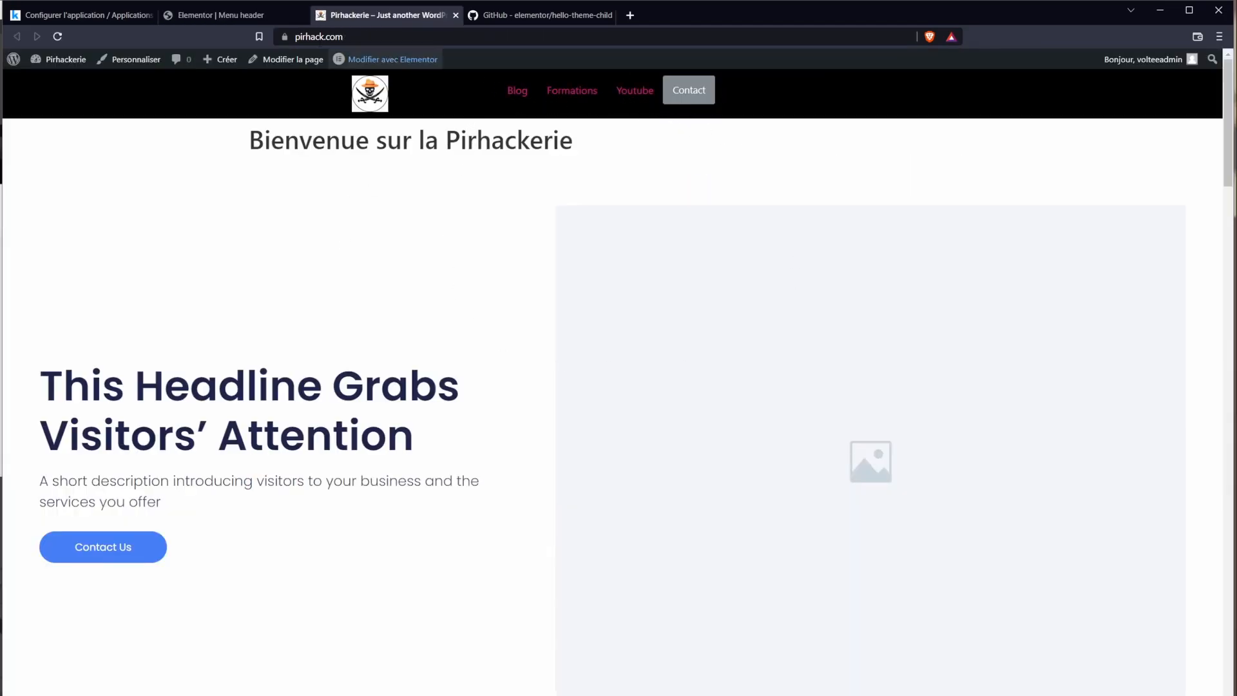
key(ctrl+shift+Tab)
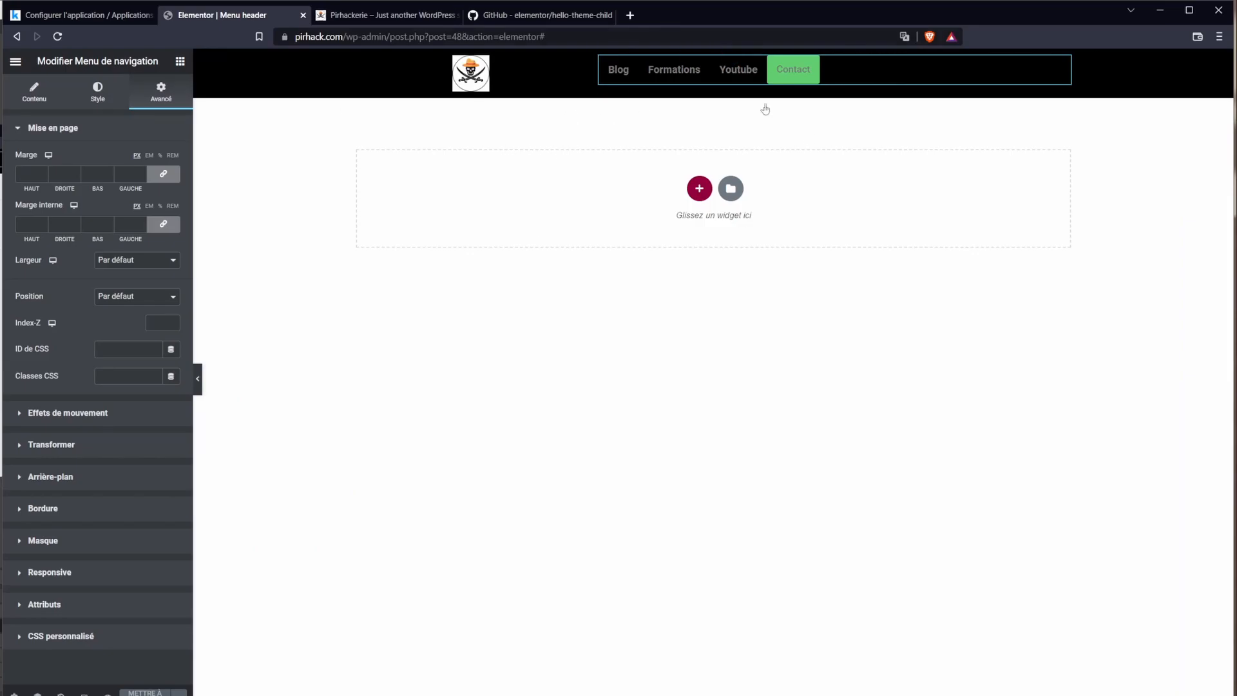
click(393, 12)
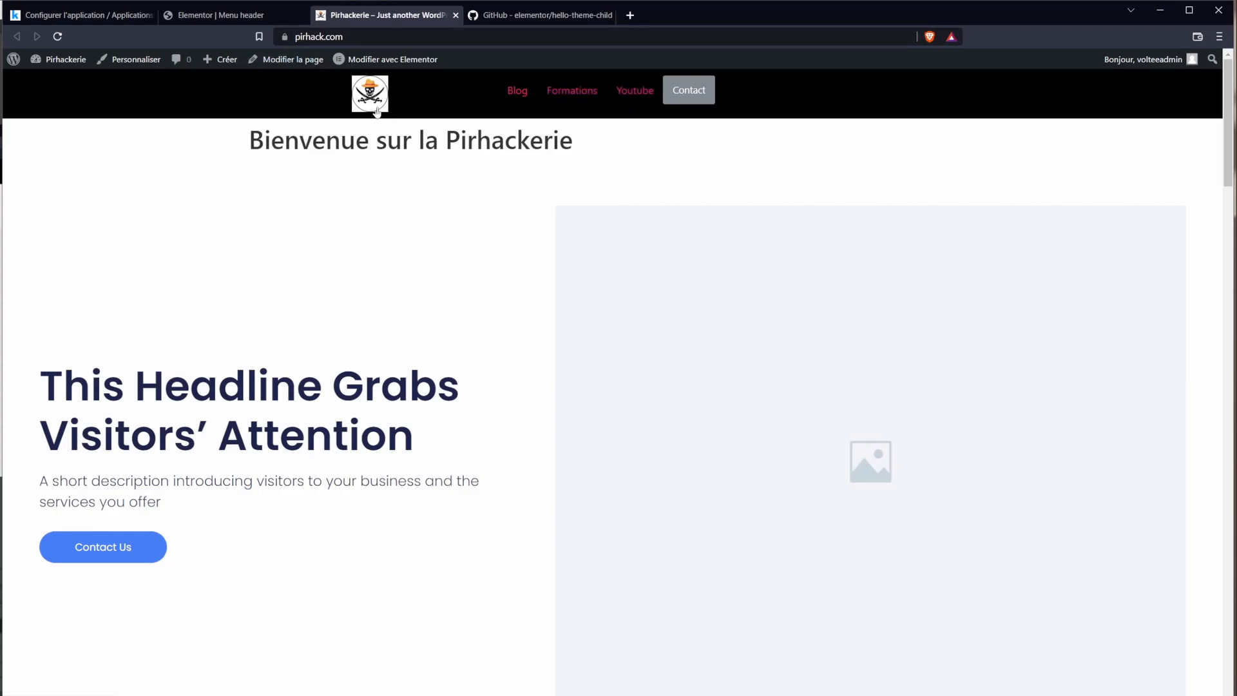
key(ctrl+shift+Tab)
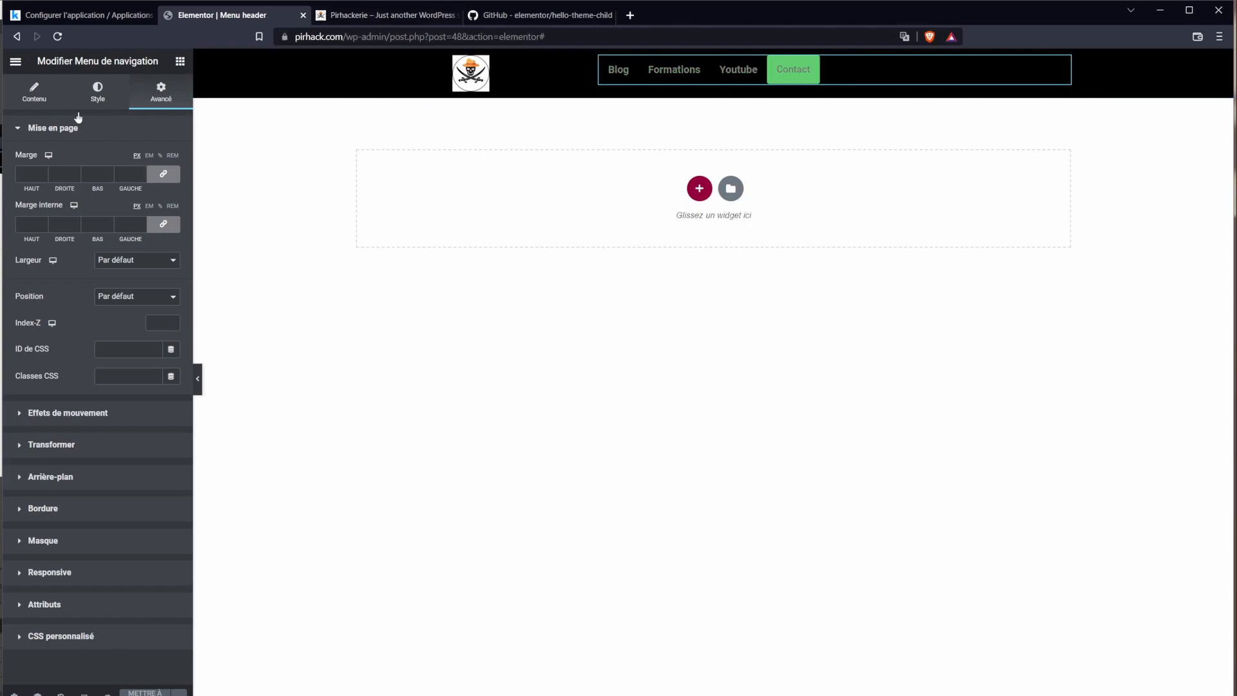
click(60, 95)
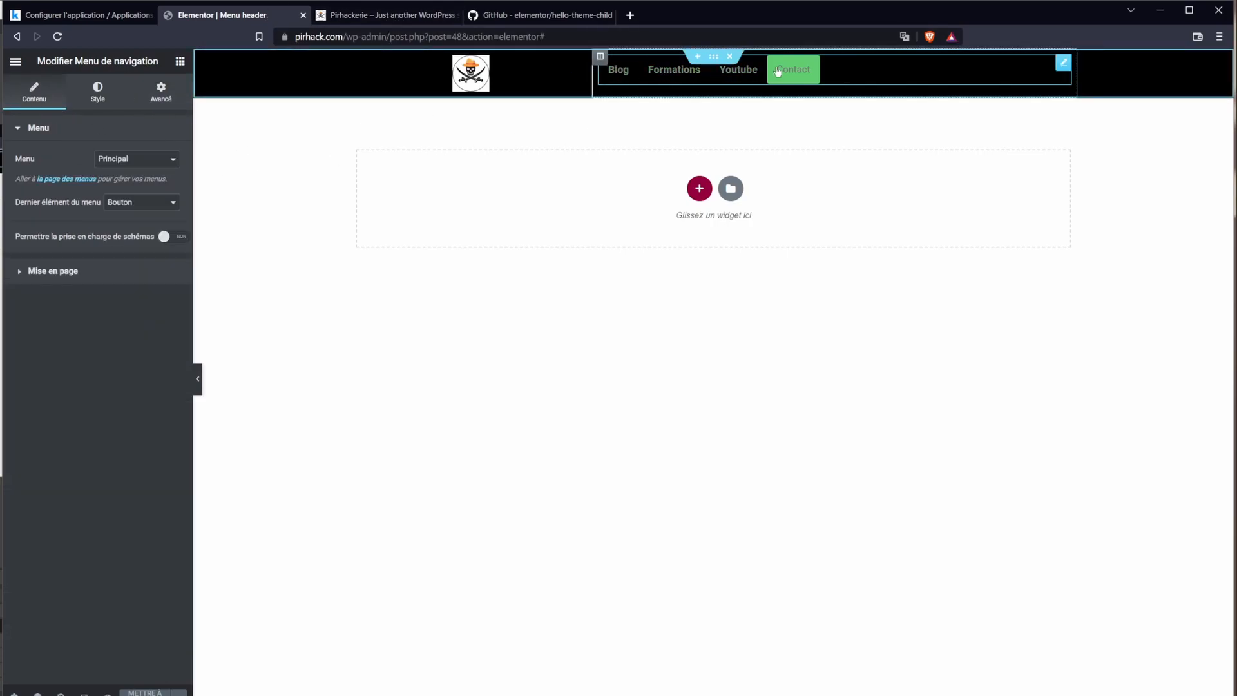
click(82, 88)
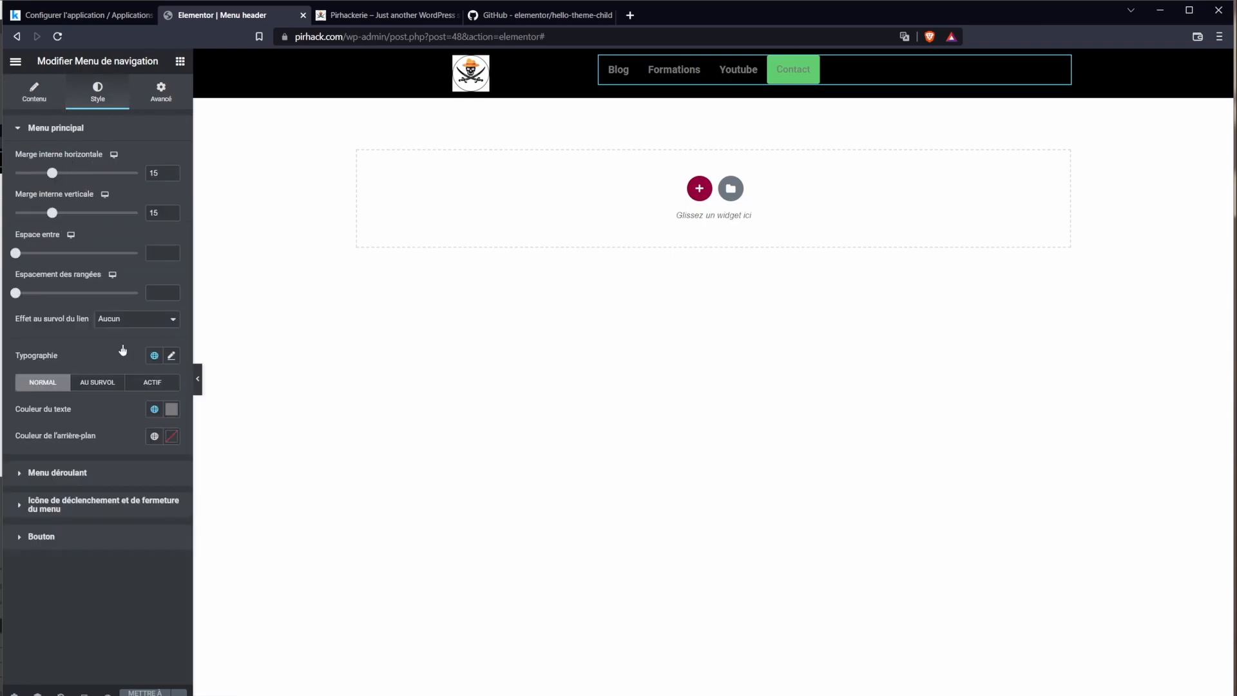
click(171, 358)
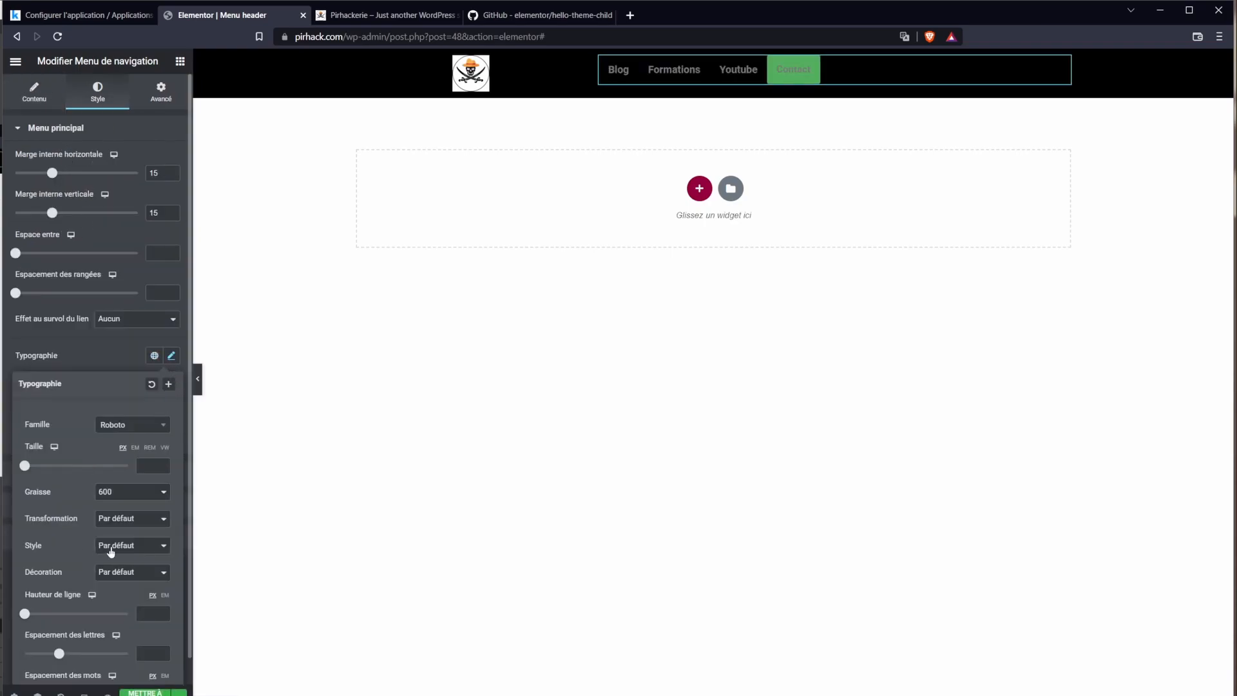
scroll(124, 500, down, 1)
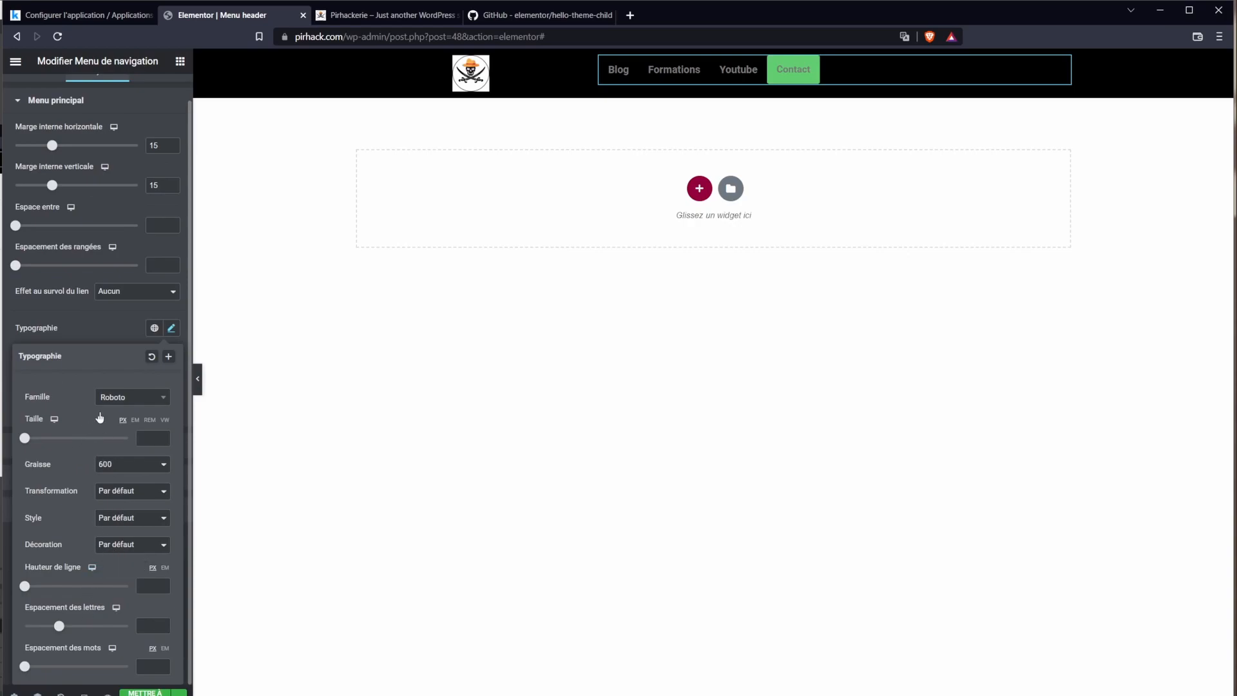
click(154, 328)
click(170, 328)
click(123, 329)
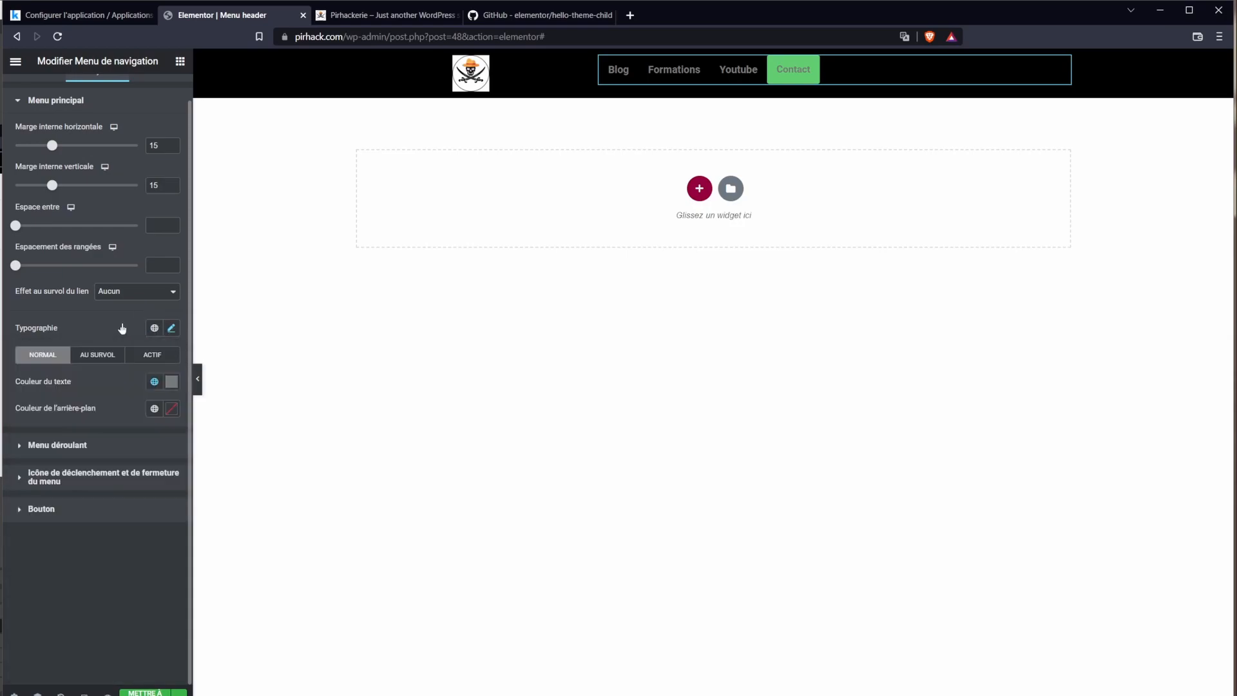
Step: Make the menu text colour white (#FFFFFF)
click(172, 386)
scroll(172, 390, up, 1)
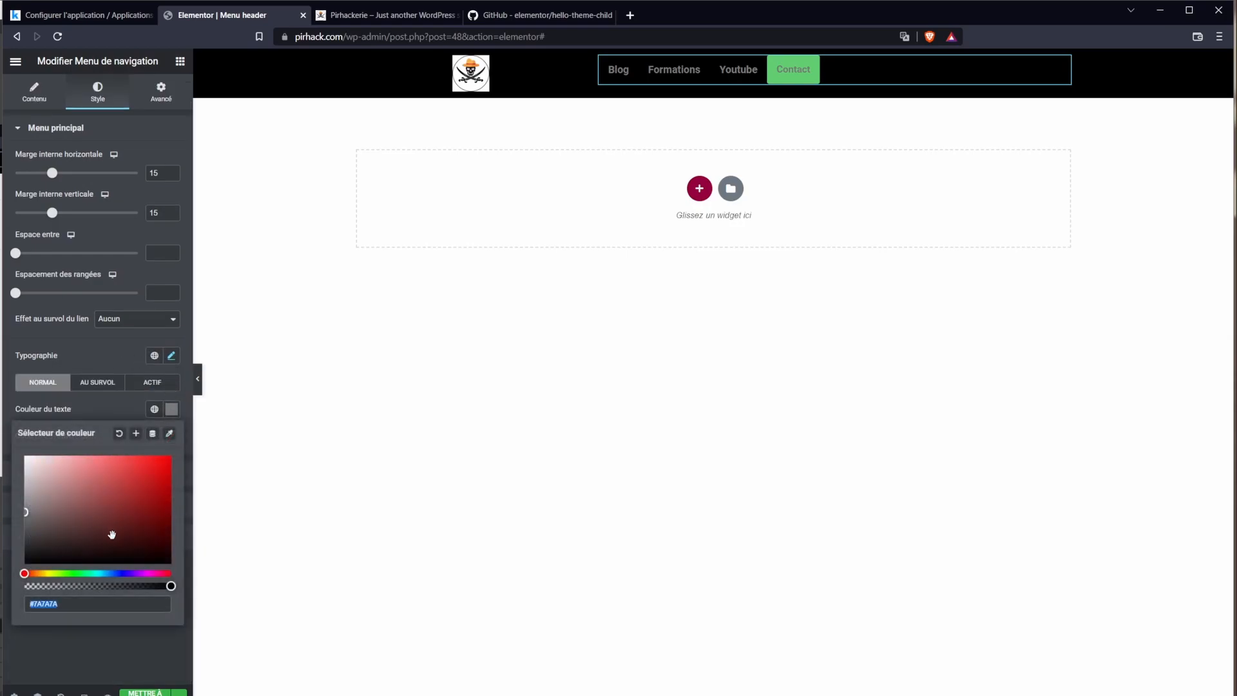
click(86, 574)
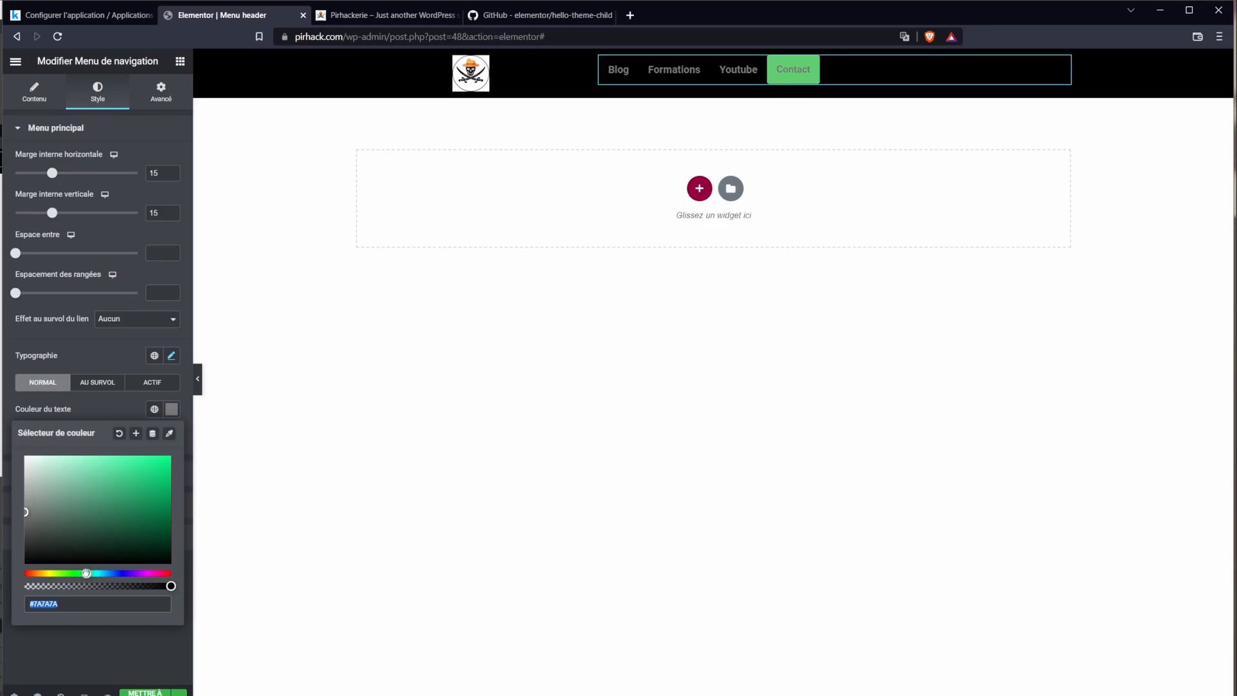
drag(44, 491, 1, 407)
click(378, 297)
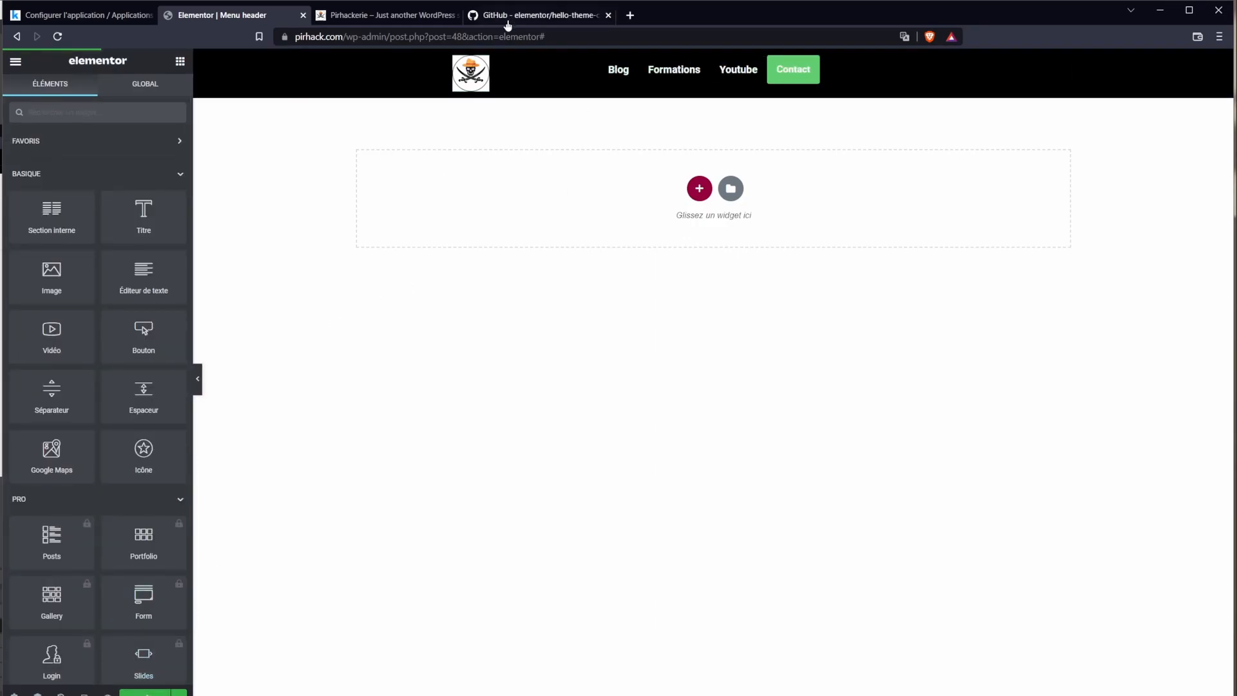
Step: Check the white menu on the live site, then set the last menu item back to Par défaut
click(394, 22)
click(57, 37)
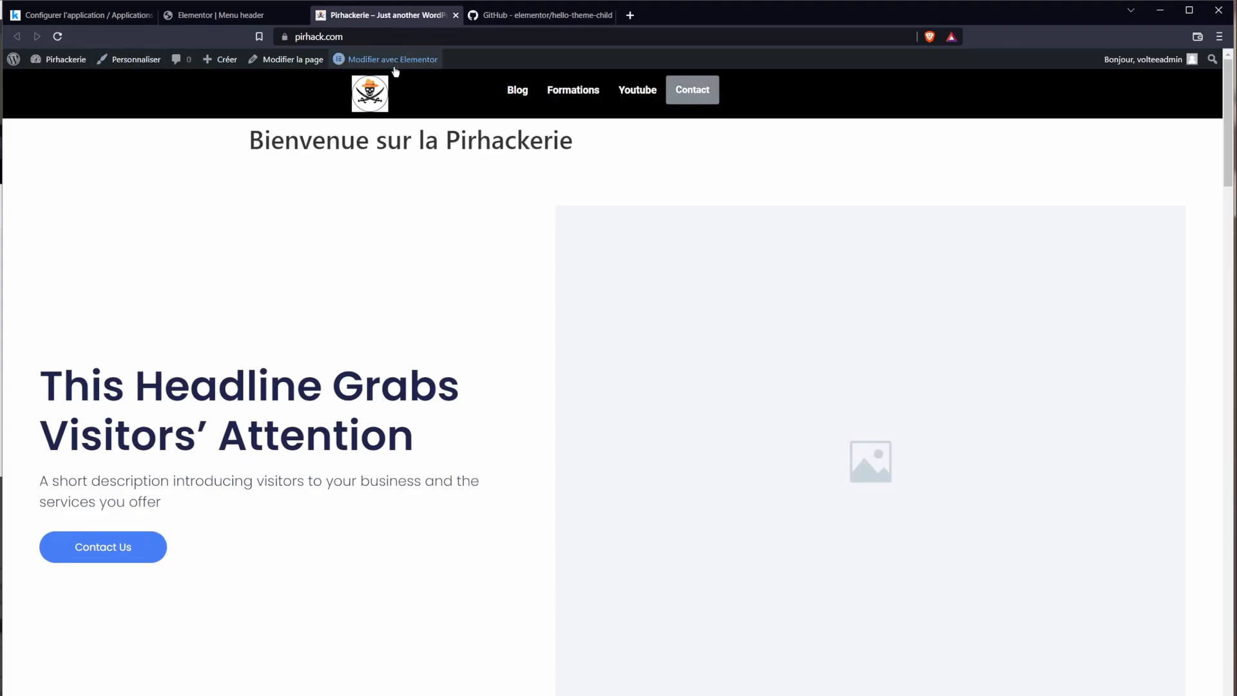
click(267, 16)
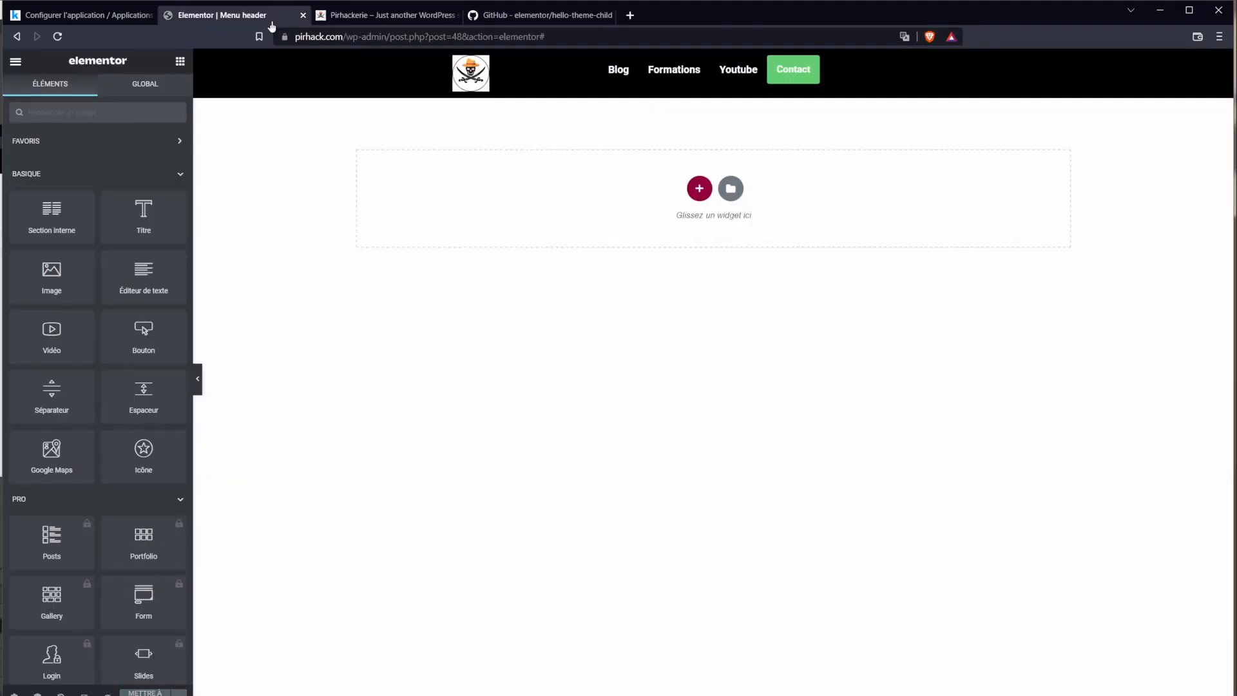
click(645, 76)
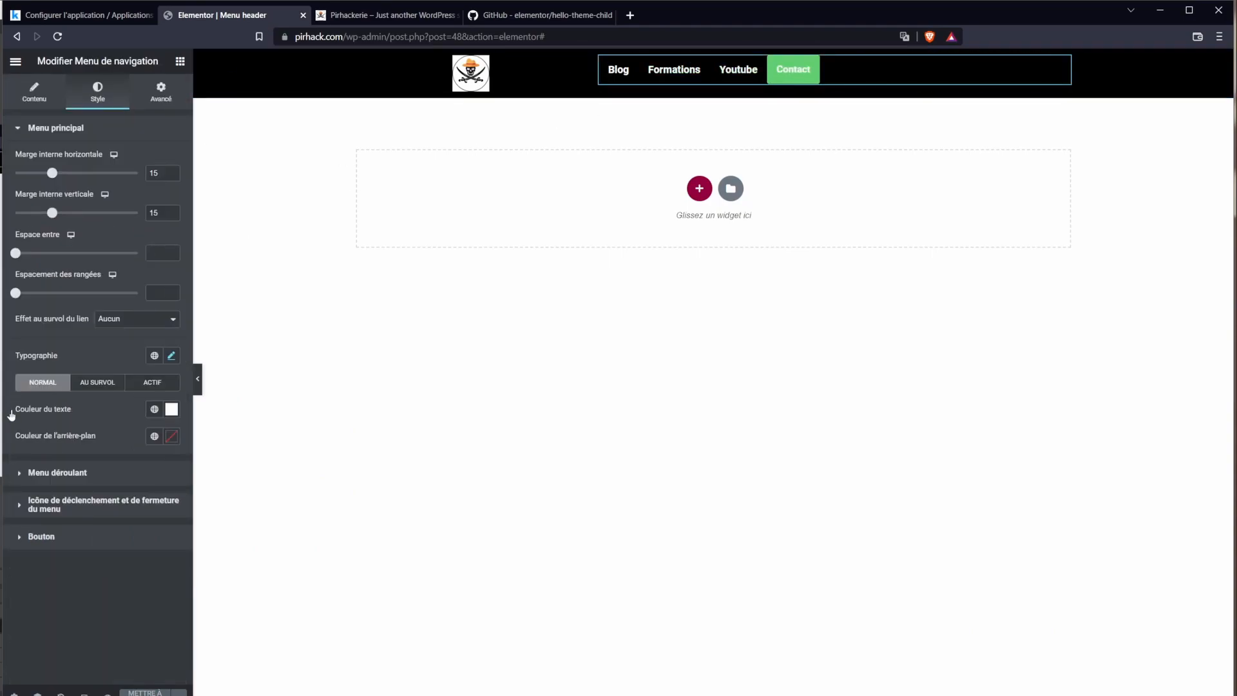
click(34, 92)
click(127, 203)
click(137, 215)
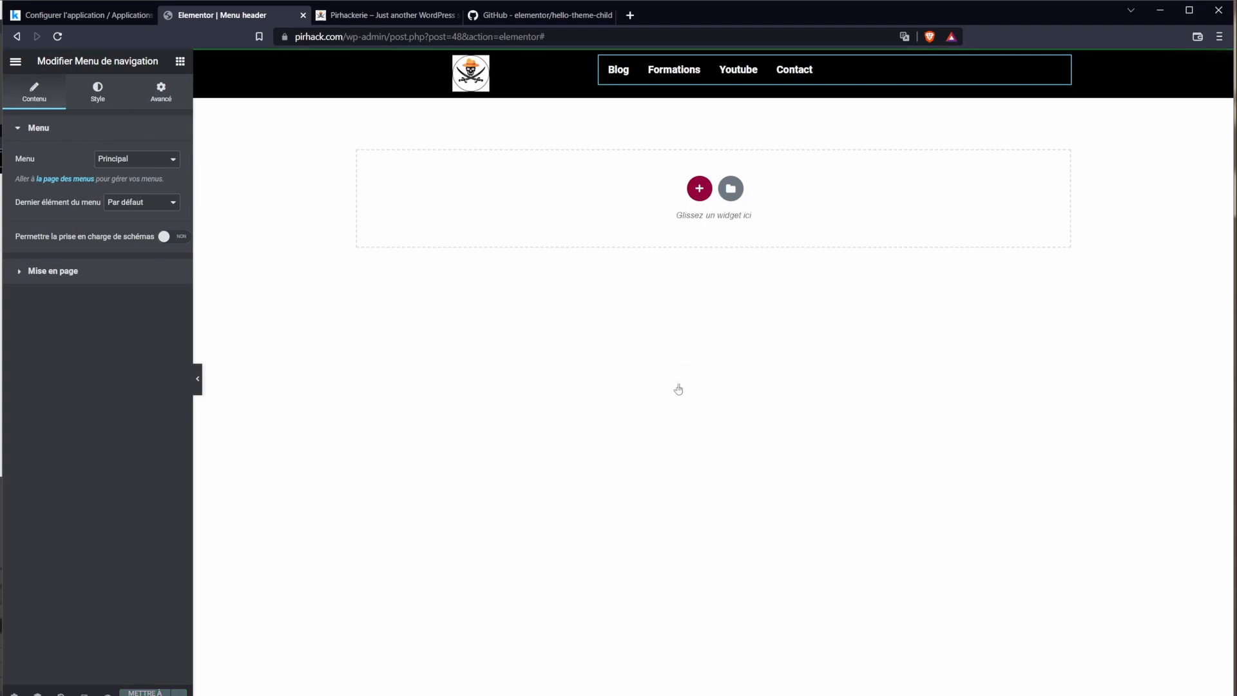
Step: Check Contact on the live site, then align the menu items to the right
click(387, 17)
click(57, 36)
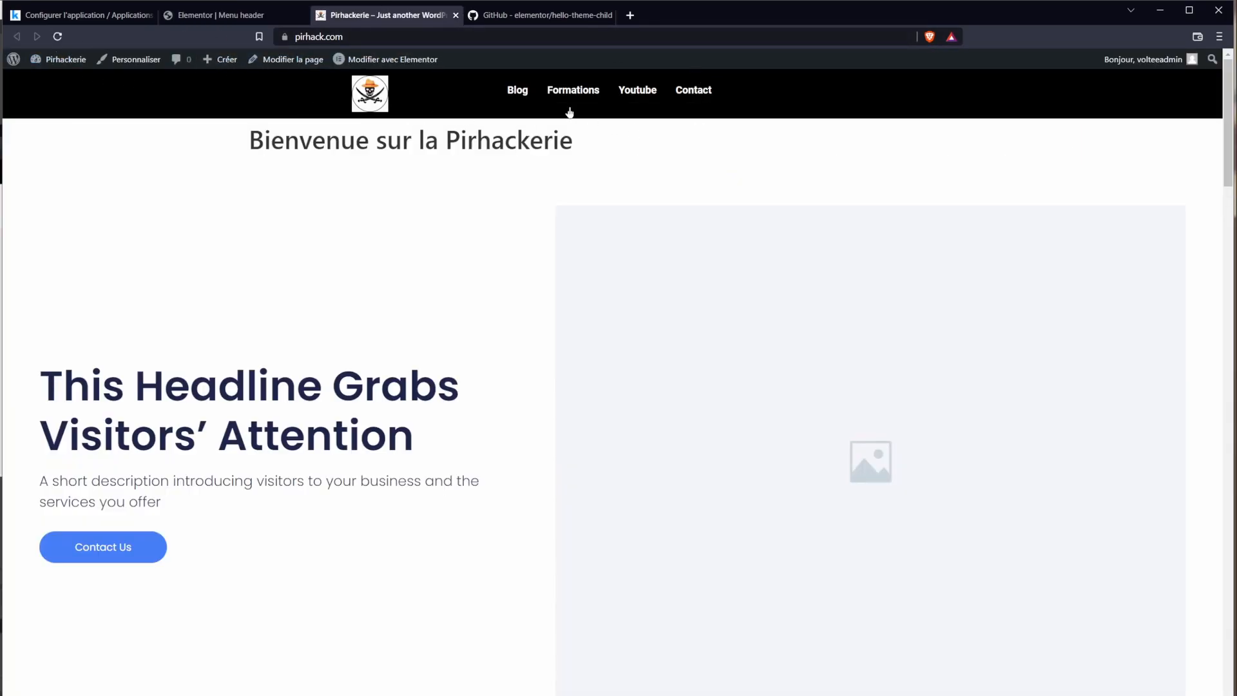
click(245, 17)
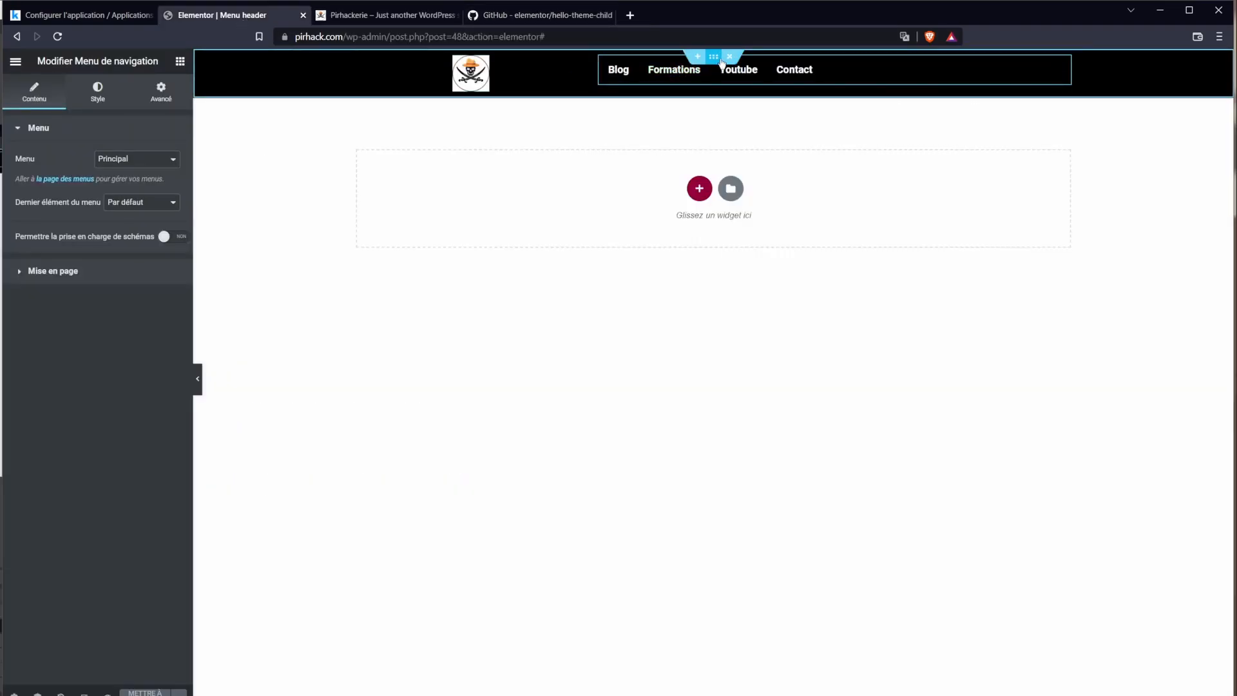
click(53, 270)
click(154, 214)
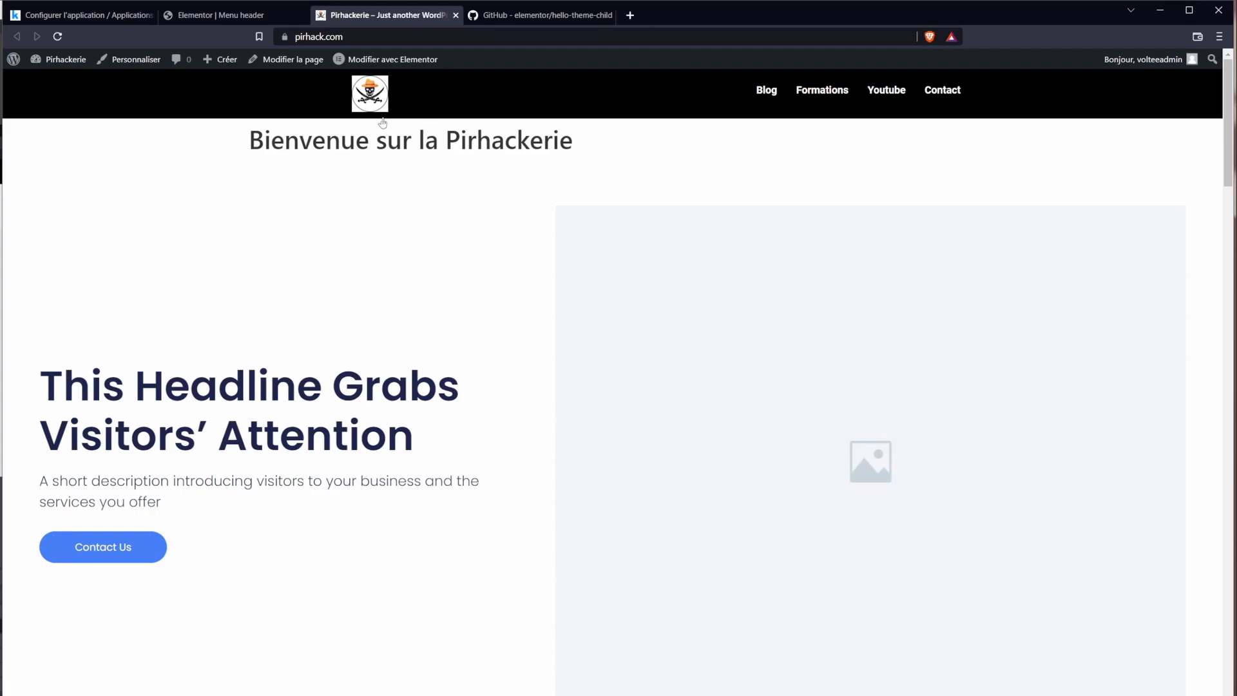
Step: Load the site address in a private window to view it logged out
drag(494, 64, 471, 97)
click(406, 37)
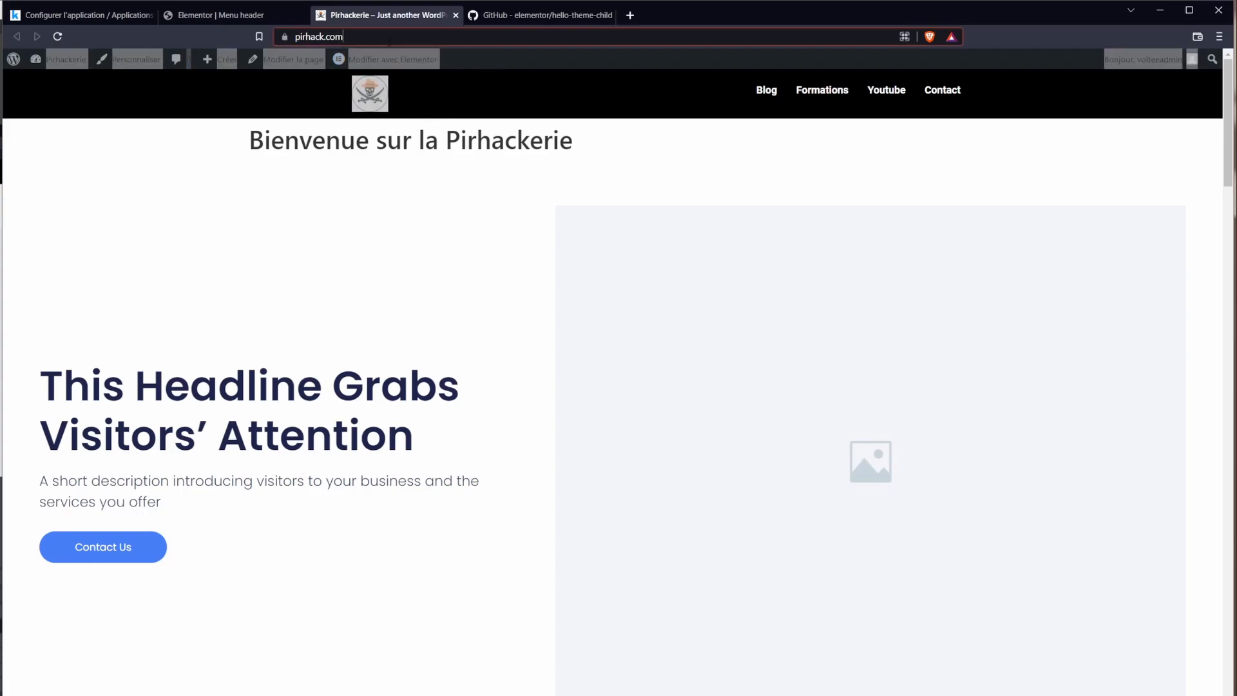
key(ctrl+c)
key(ctrl+shift+n)
key(ctrl+v)
key(Return)
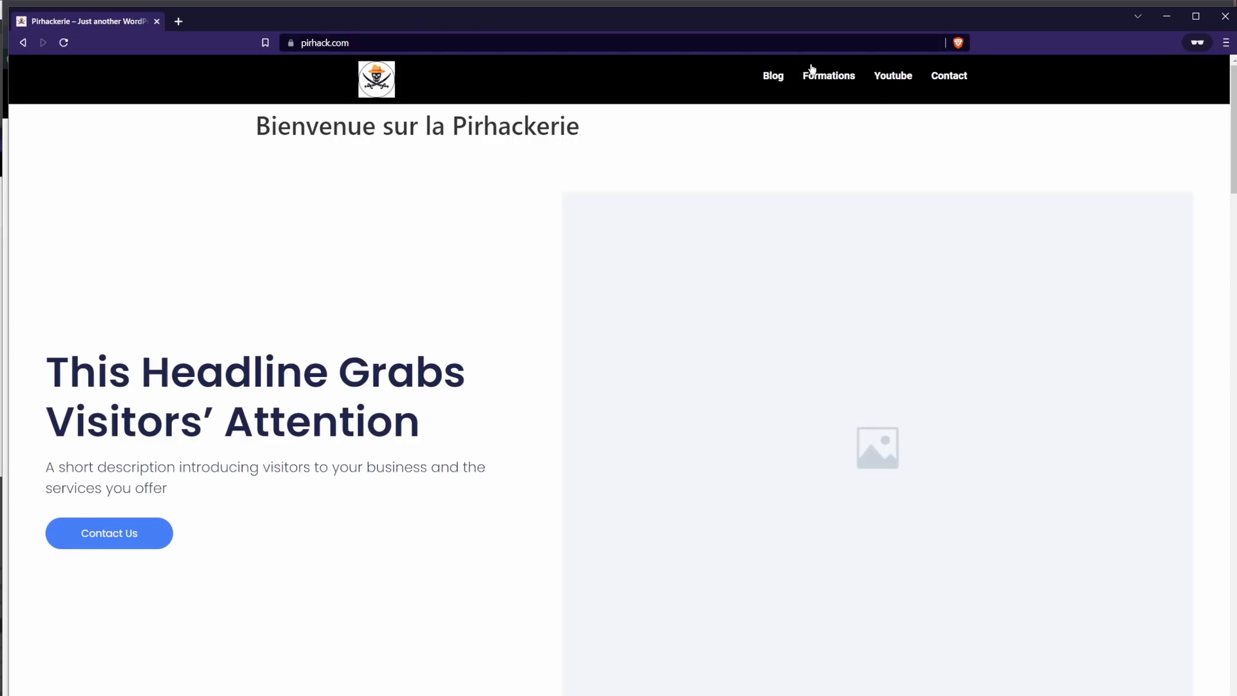
click(157, 22)
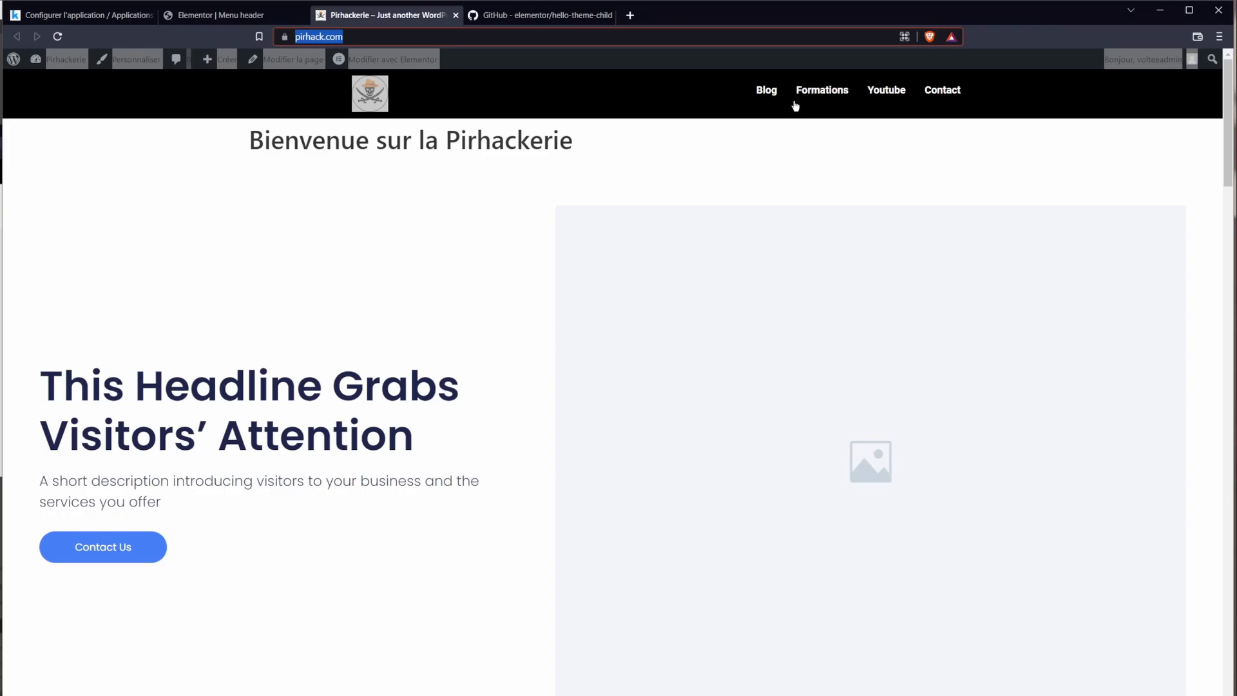
click(234, 16)
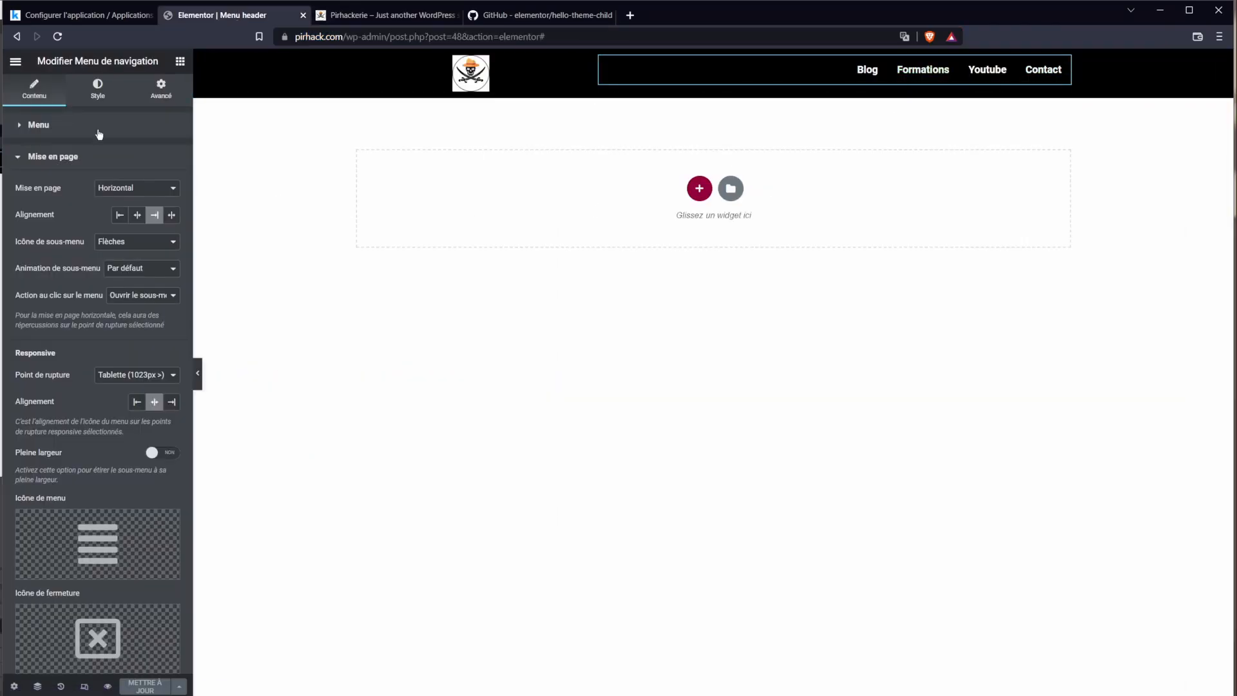
Step: Unlink the menu's margins and give it a 5 px top margin
click(154, 95)
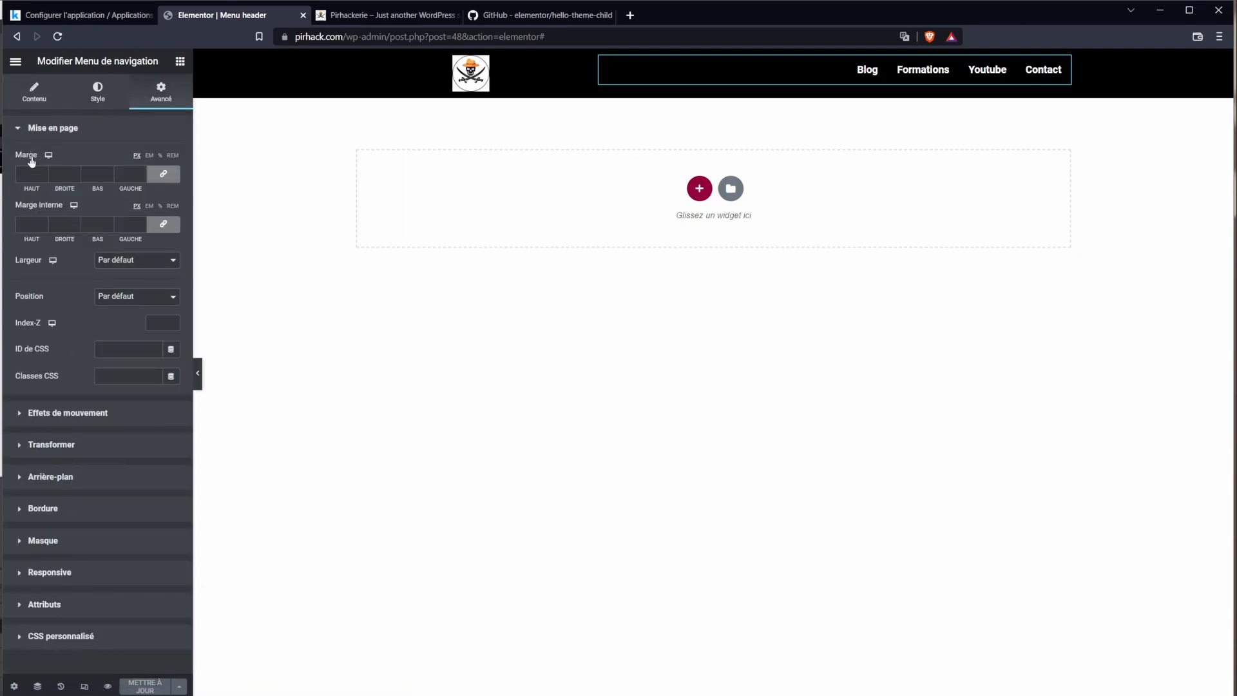
click(165, 175)
drag(33, 189, 34, 189)
click(950, 309)
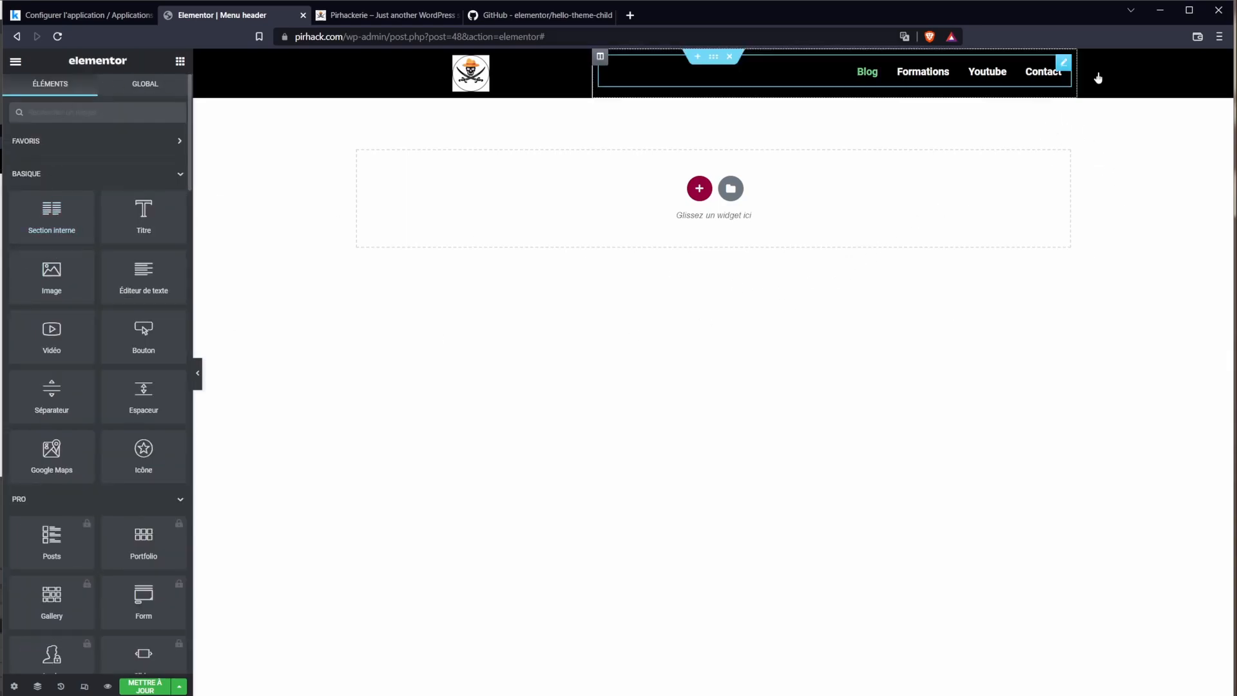
click(1017, 73)
click(44, 172)
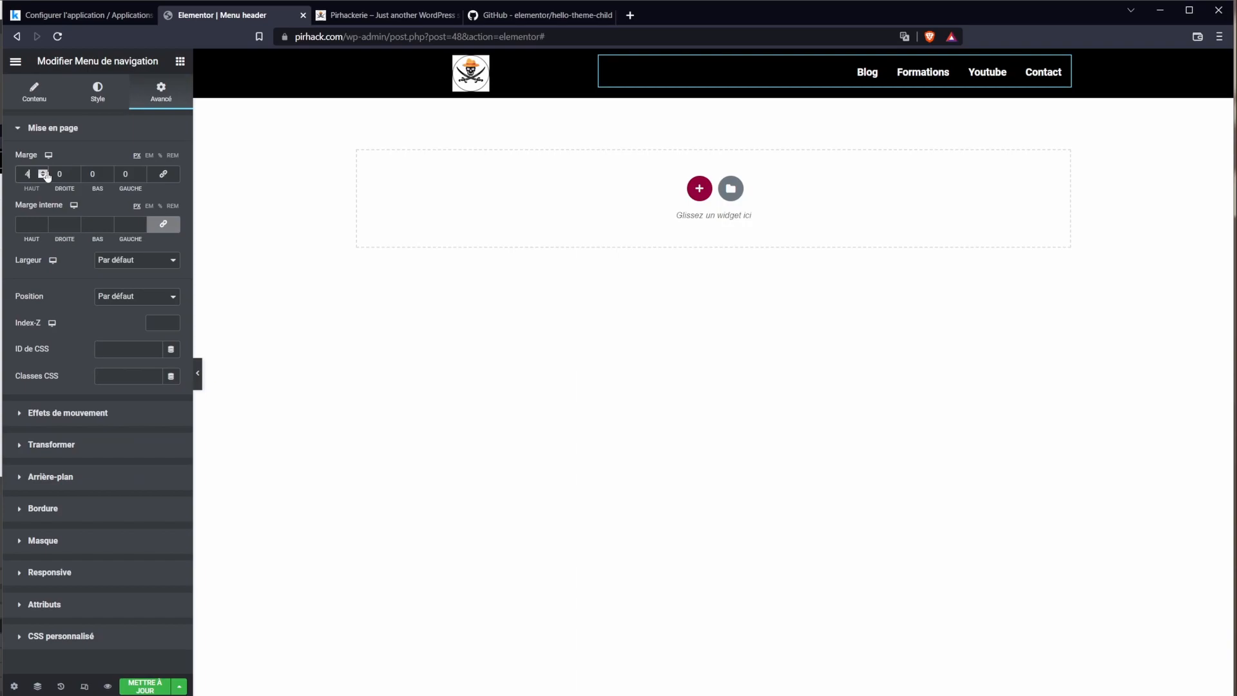
click(45, 172)
click(812, 313)
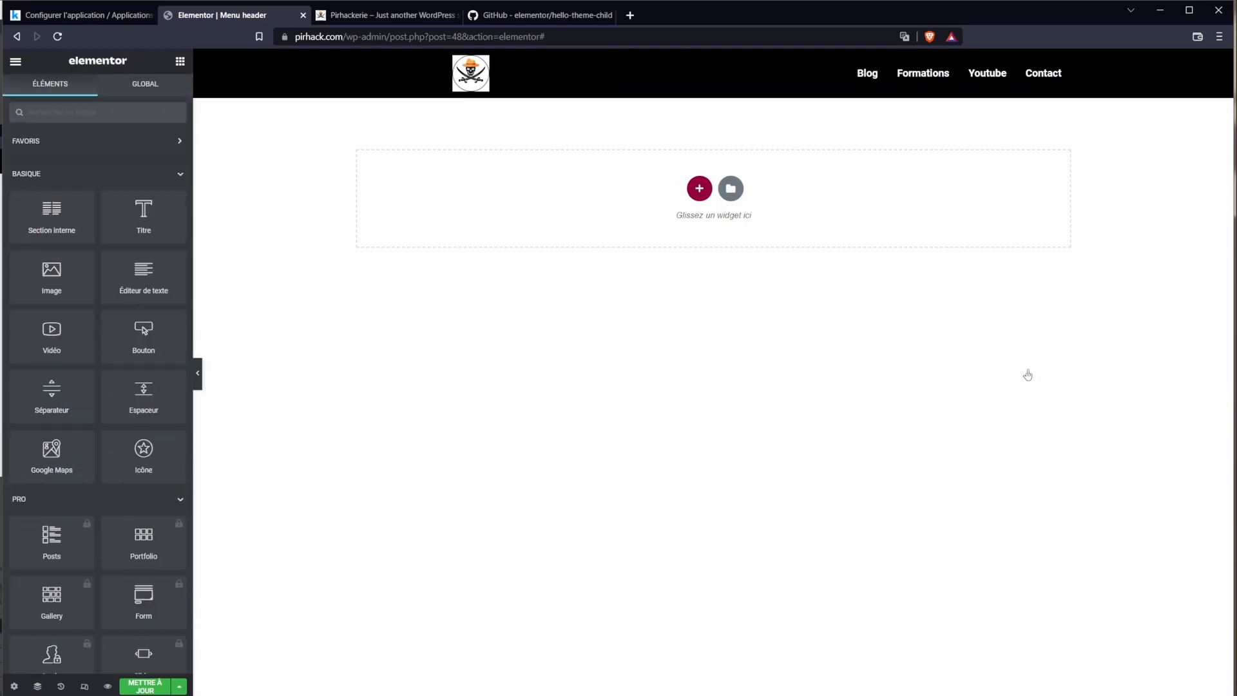
Step: Save the header with Ctrl+S and start leaving the editor
key(ctrl+s)
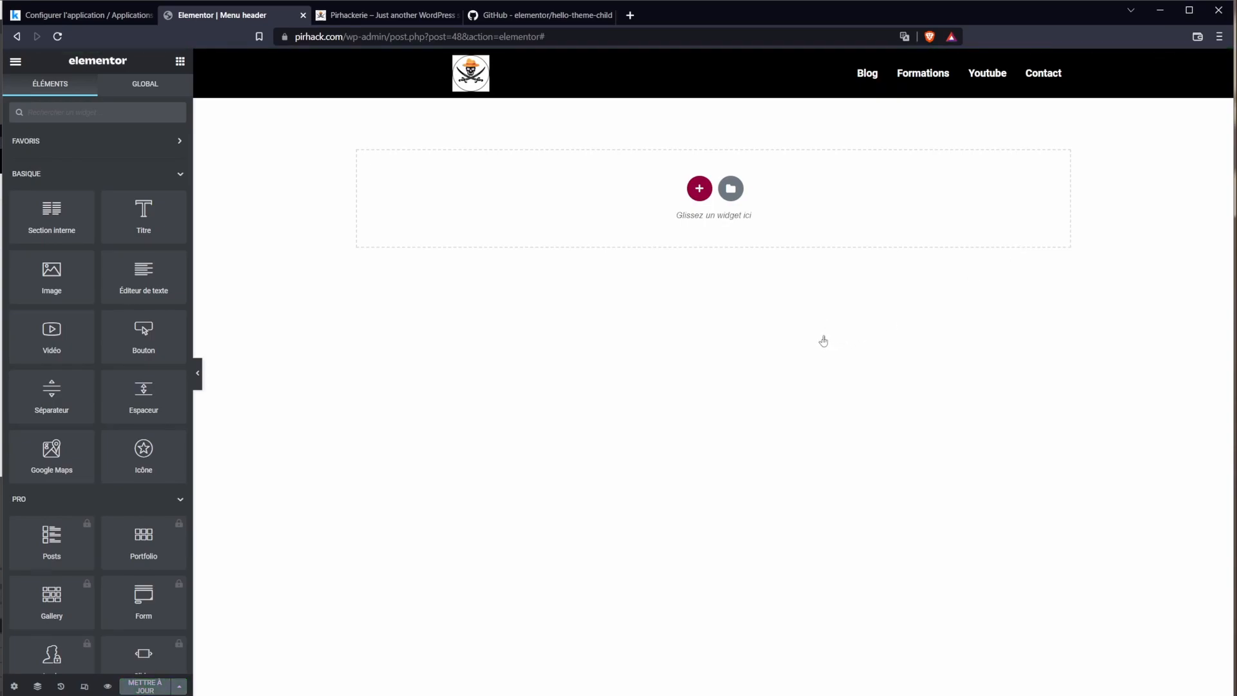
click(427, 65)
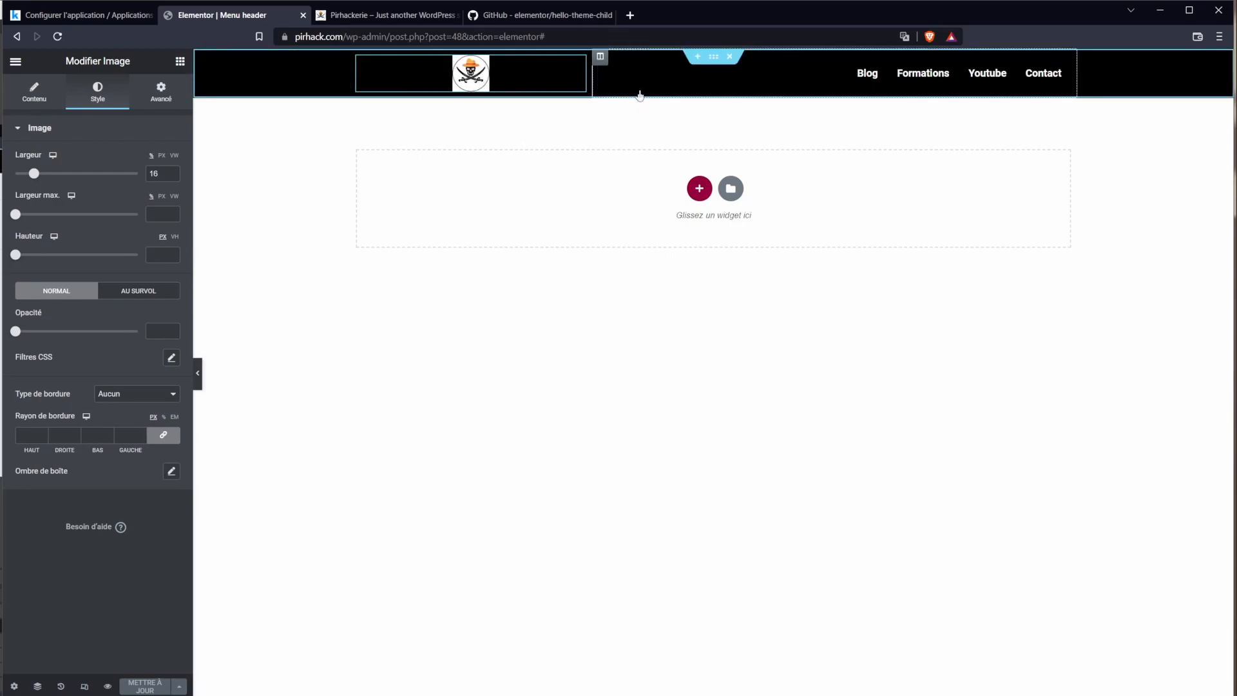
click(275, 69)
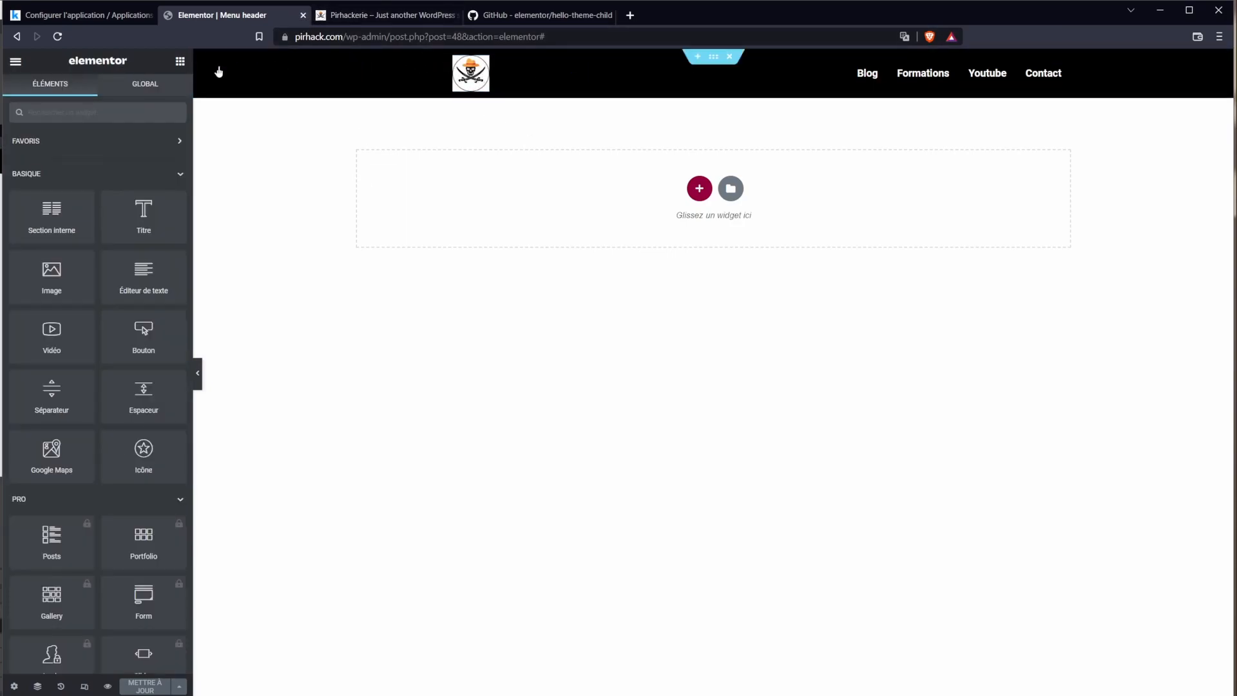
click(16, 61)
Step: Leave the header template and open the home page in Elementor from the Pages list
click(71, 311)
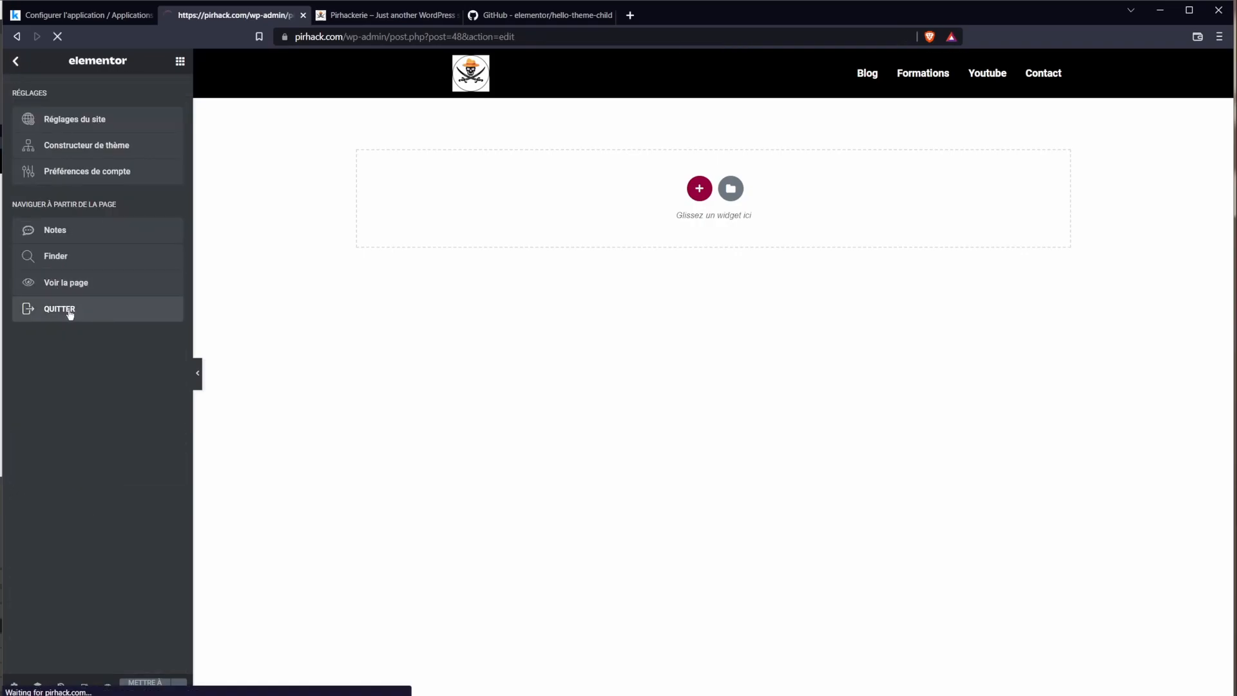
mouse_move(35, 86)
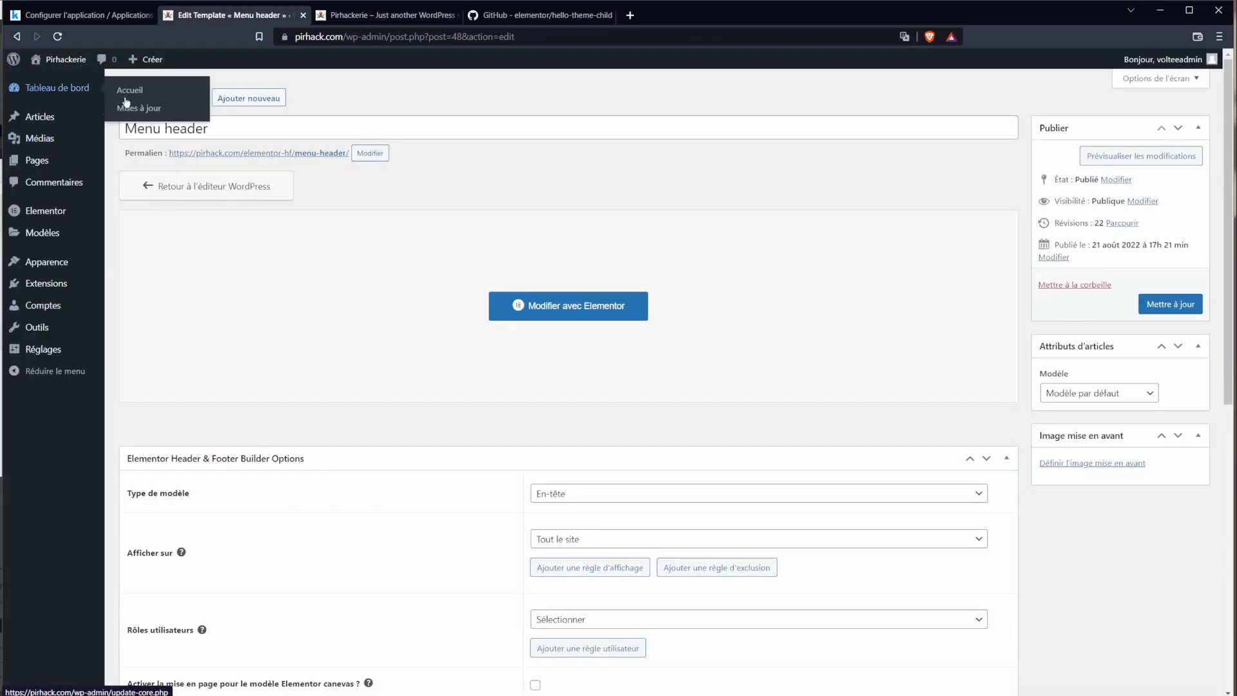
click(35, 160)
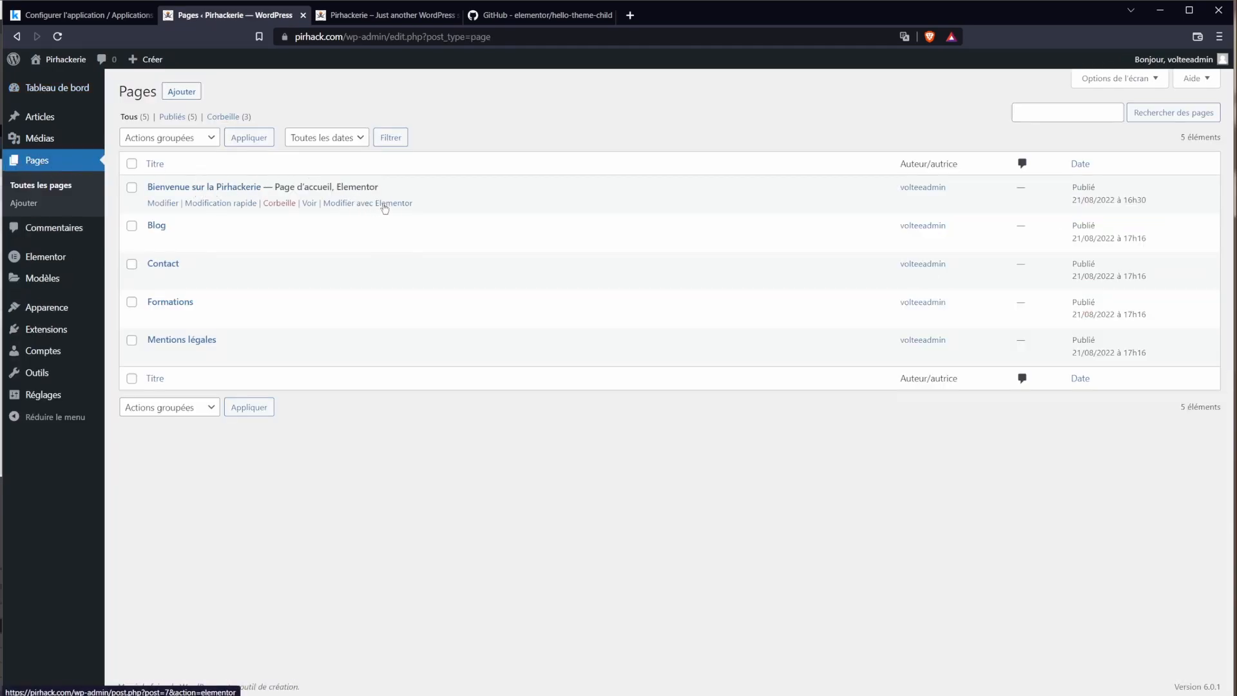
click(360, 203)
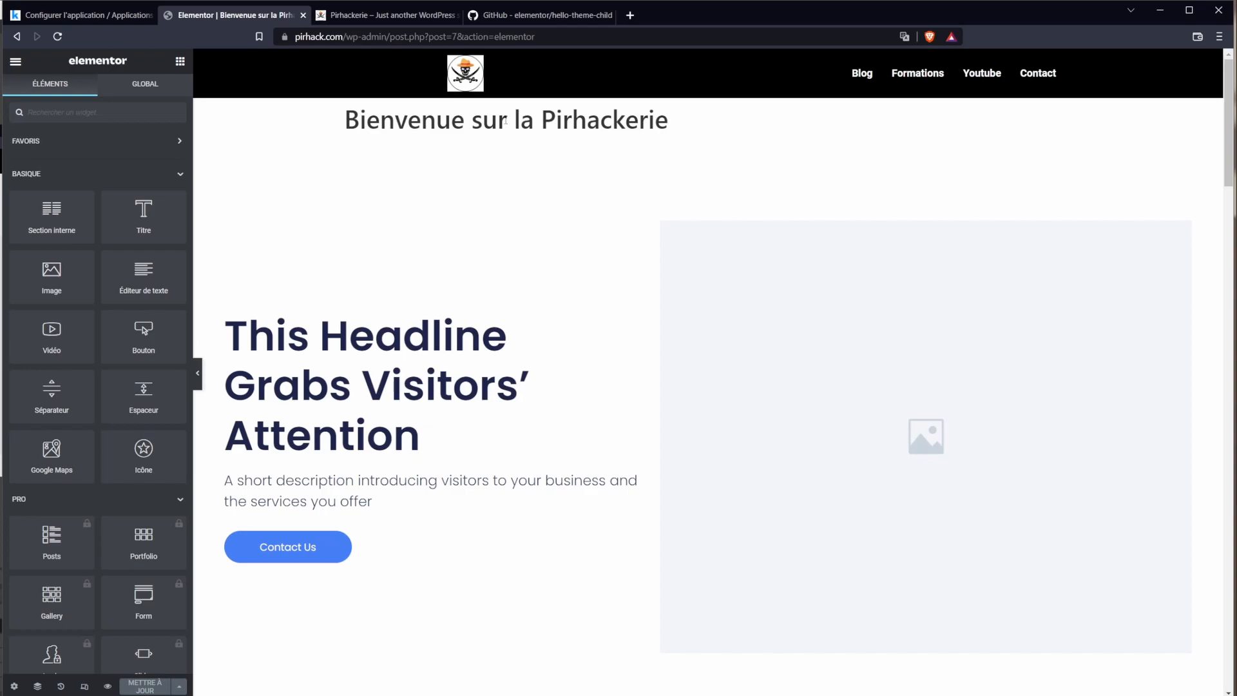
Step: Hide the 'Bienvenue sur la Pirhackerie' page title via page settings and save the page
triple_click(506, 121)
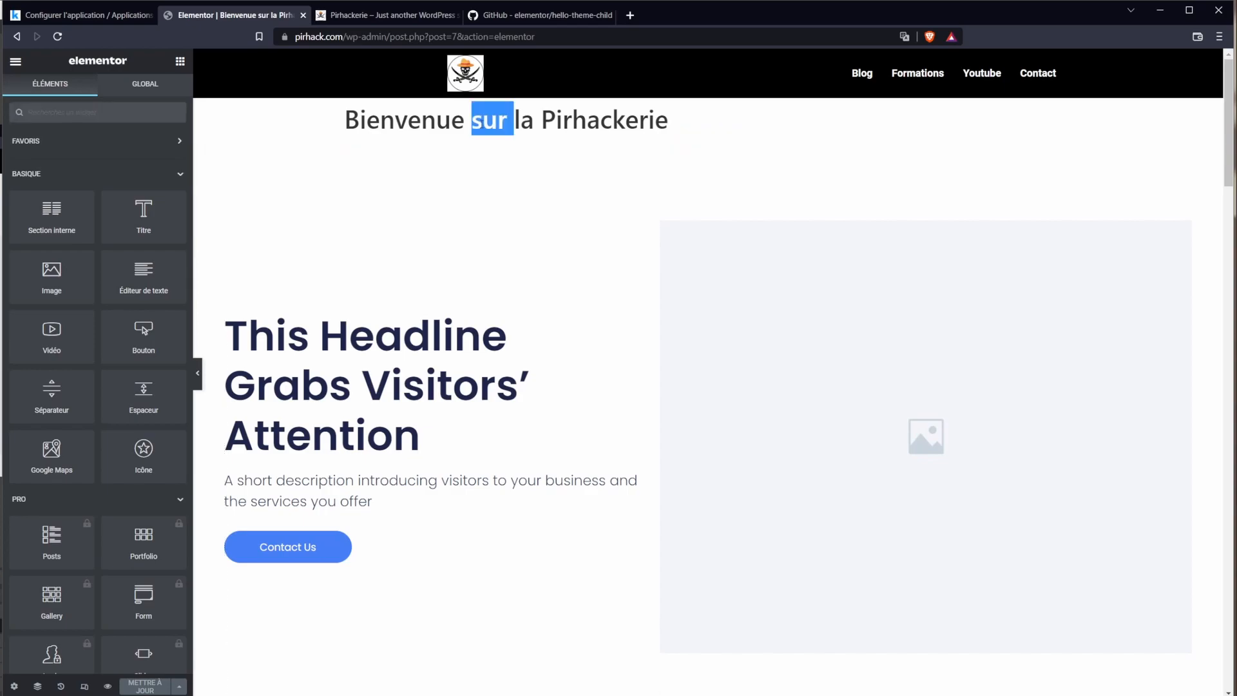
click(333, 131)
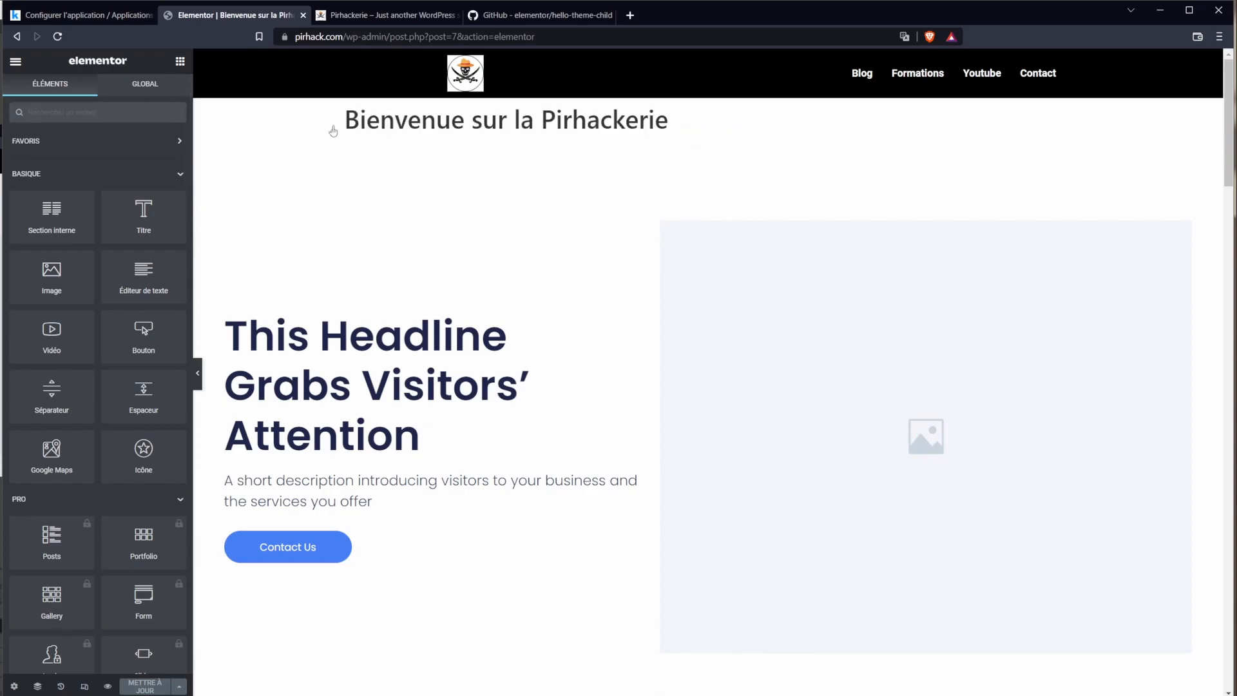
drag(397, 128, 689, 122)
triple_click(404, 134)
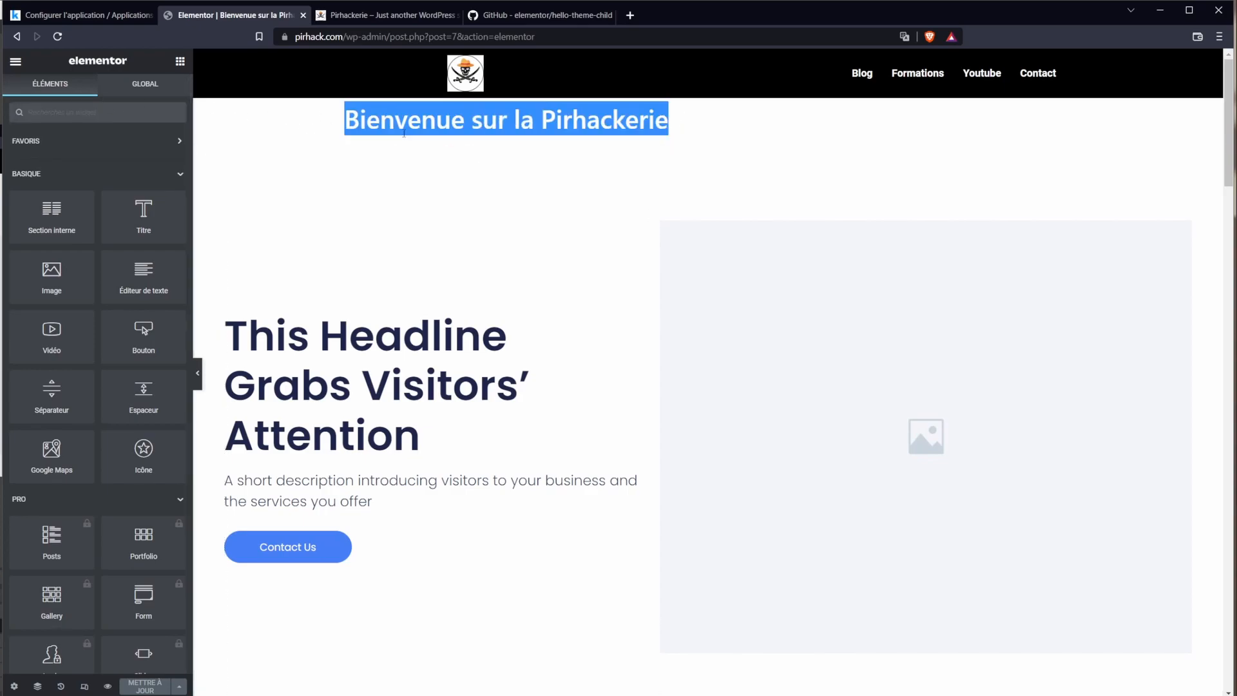
click(144, 85)
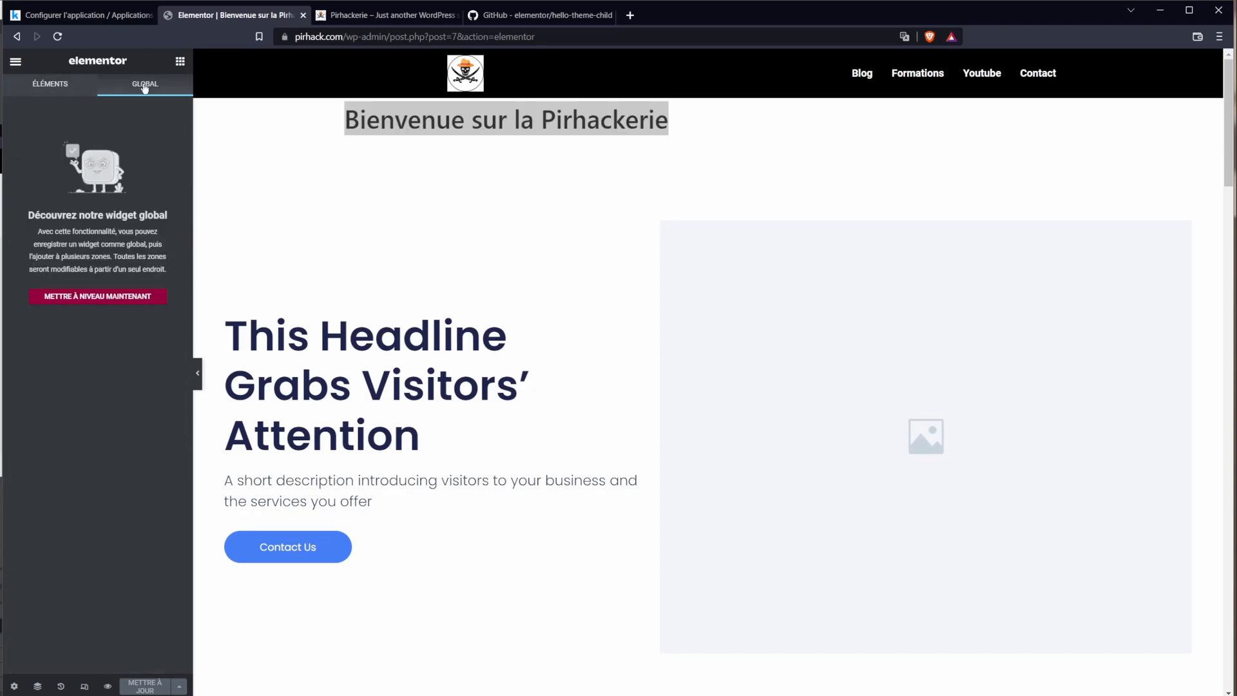
click(34, 94)
scroll(75, 453, down, 15)
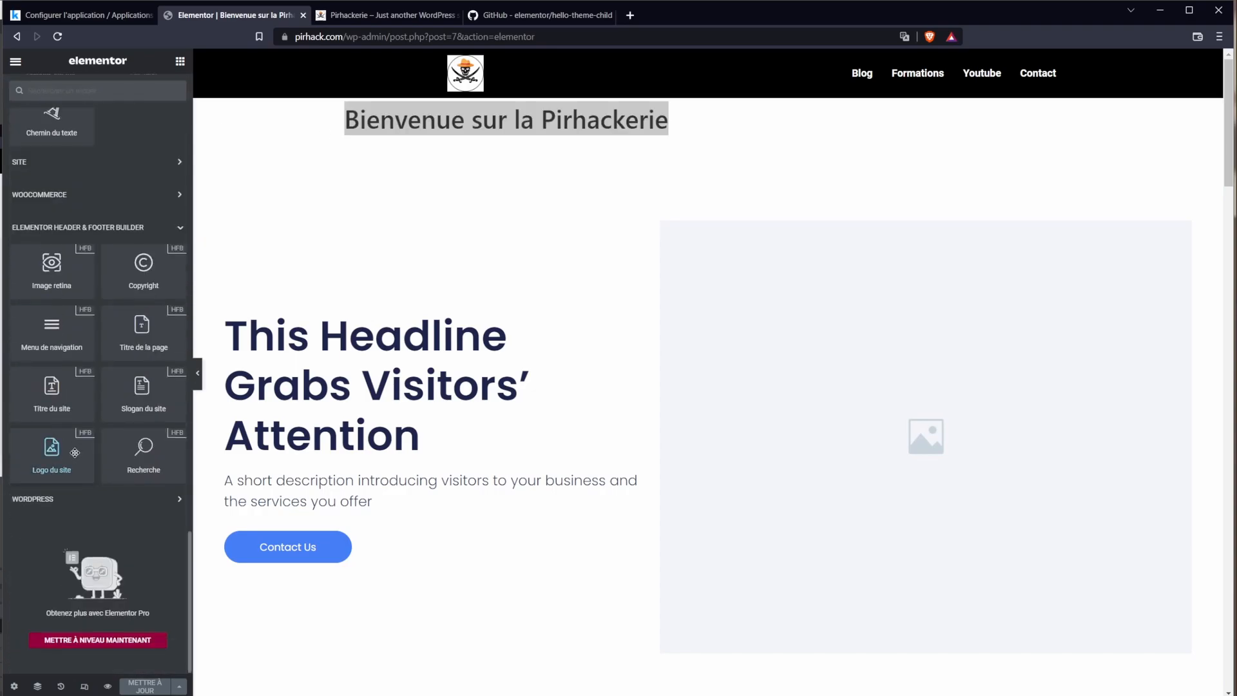
scroll(75, 453, up, 10)
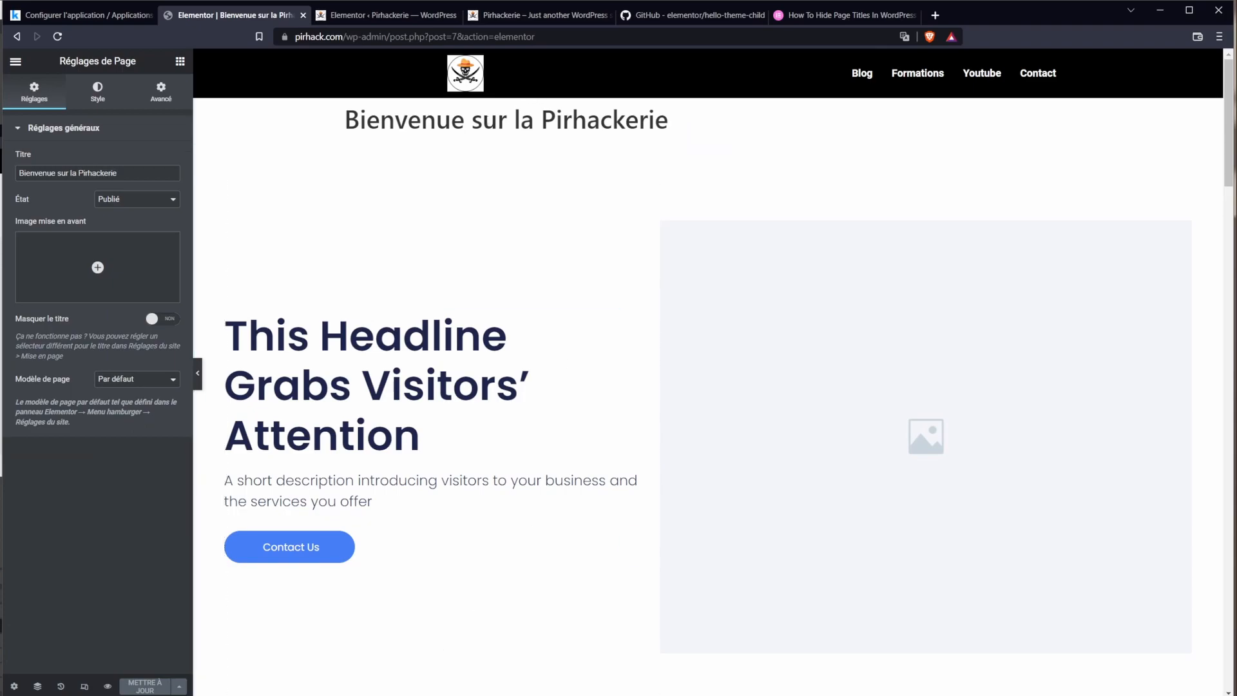
click(15, 687)
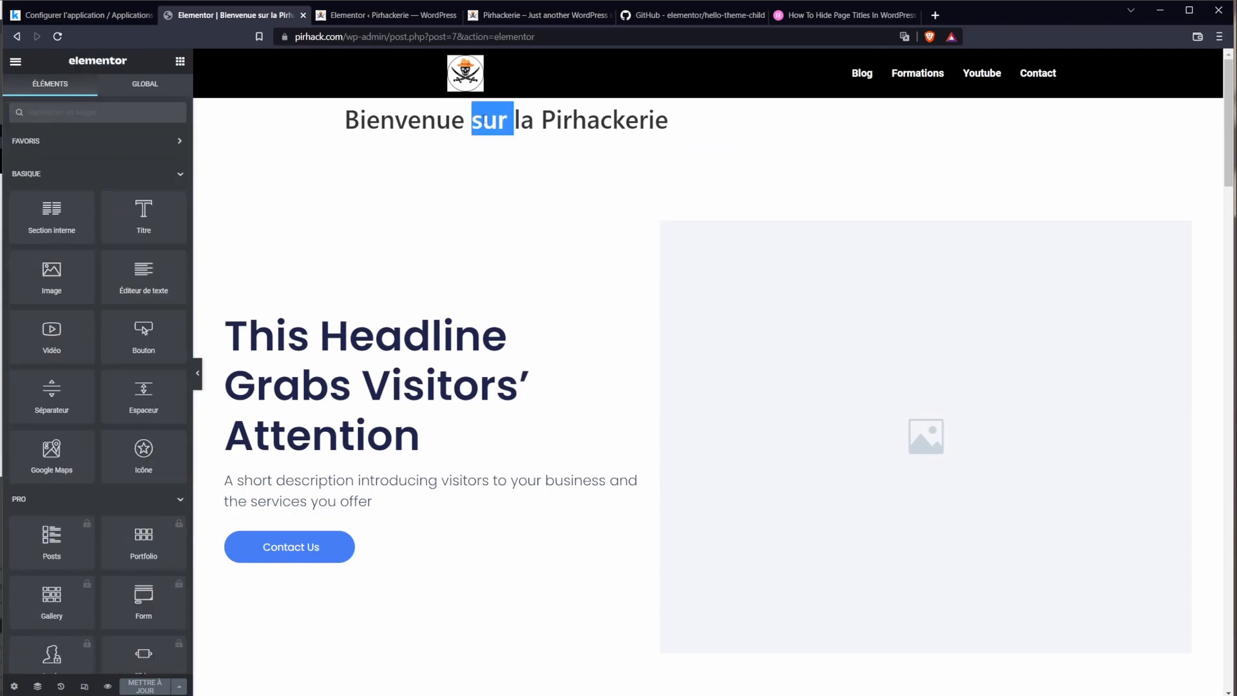
click(14, 687)
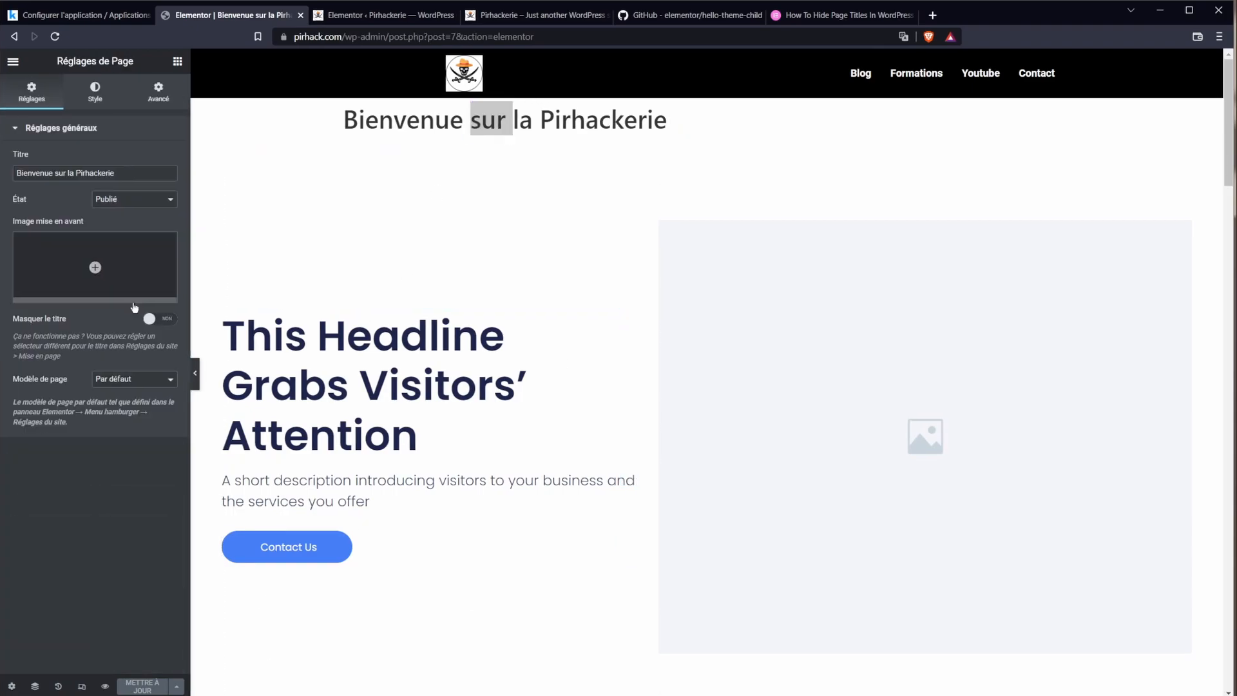
click(144, 320)
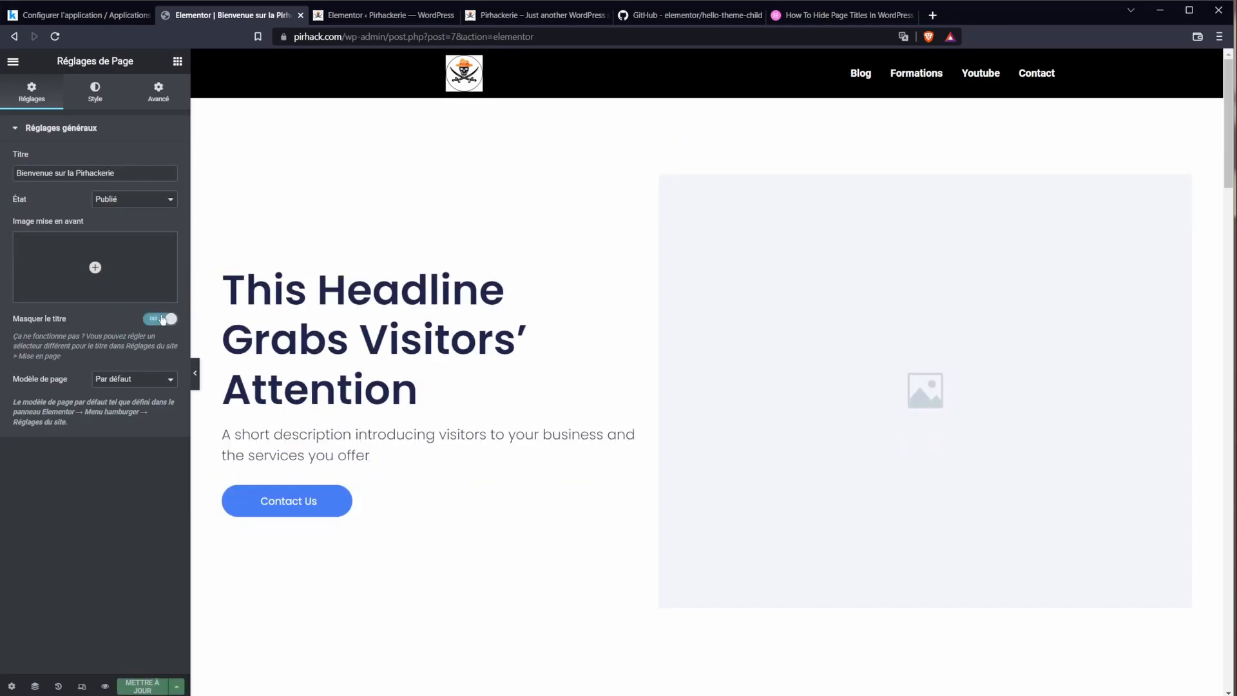
click(143, 688)
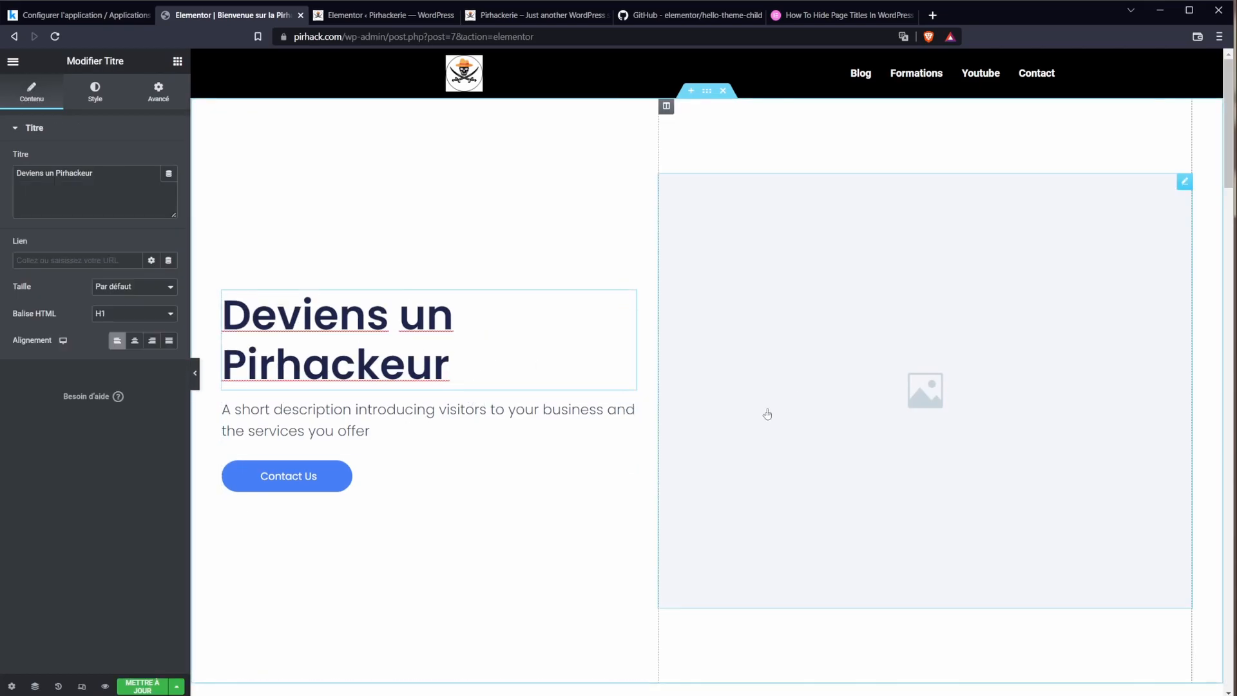
Step: Paste the Discord invite URL as the hero button's link
triple_click(396, 418)
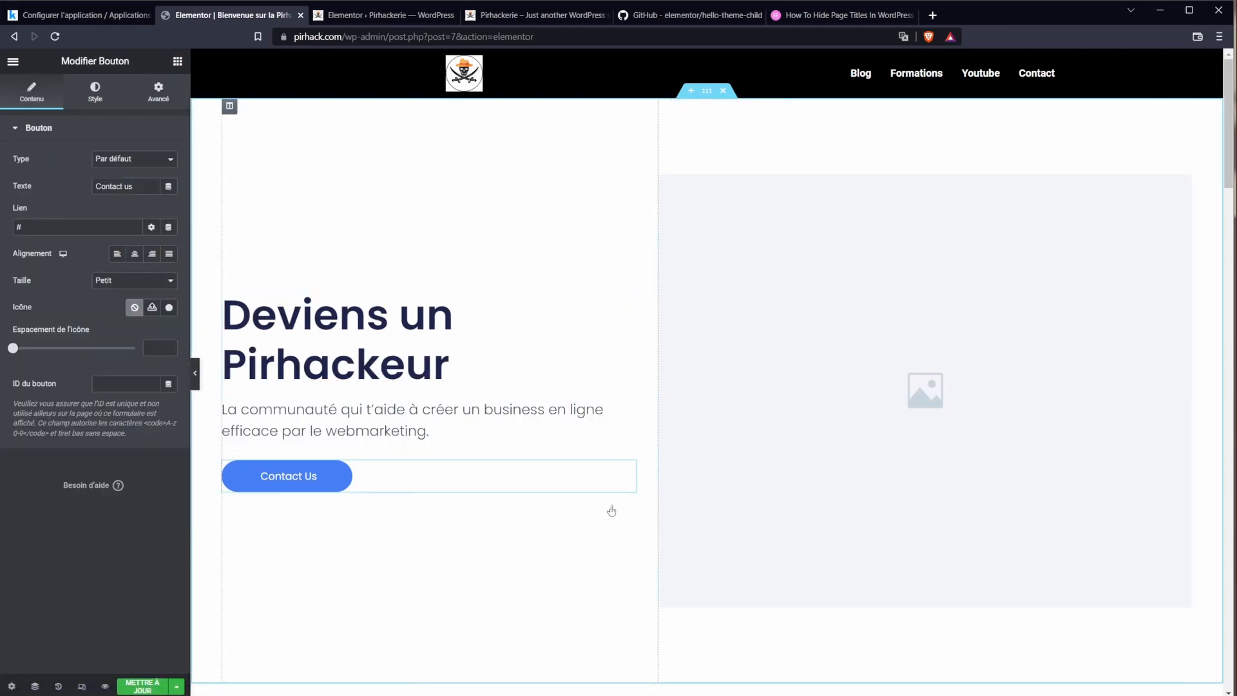
double_click(33, 222)
click(270, 478)
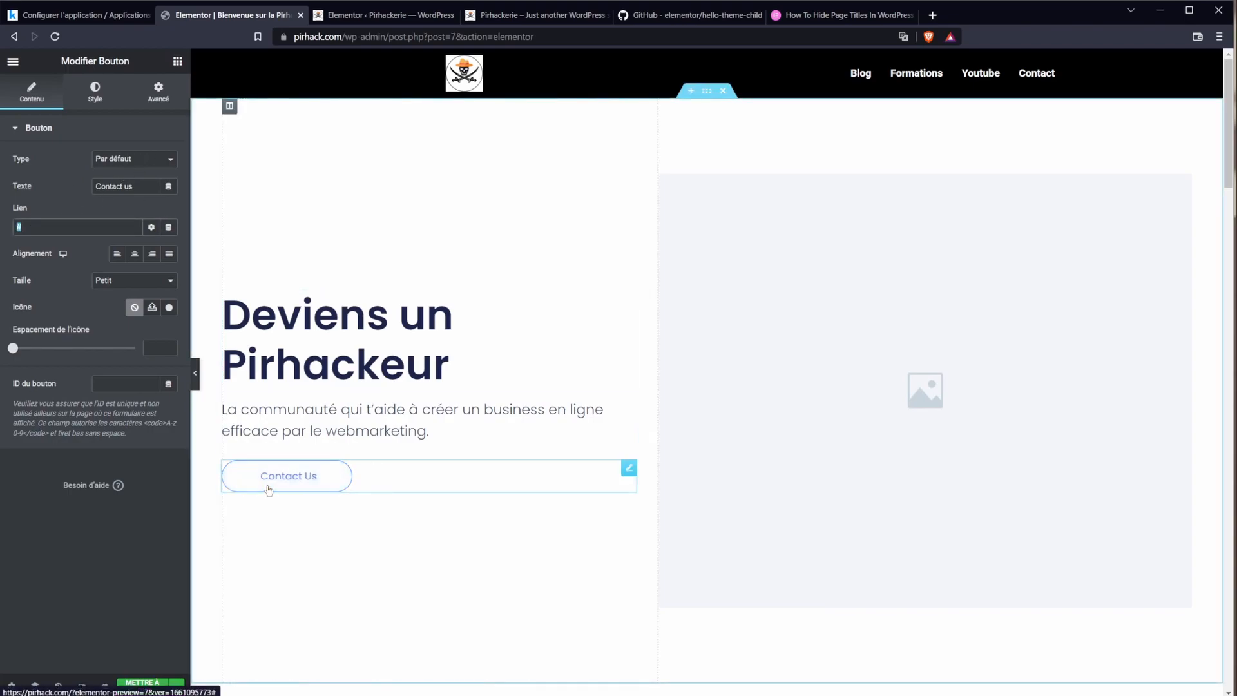
double_click(281, 476)
click(58, 227)
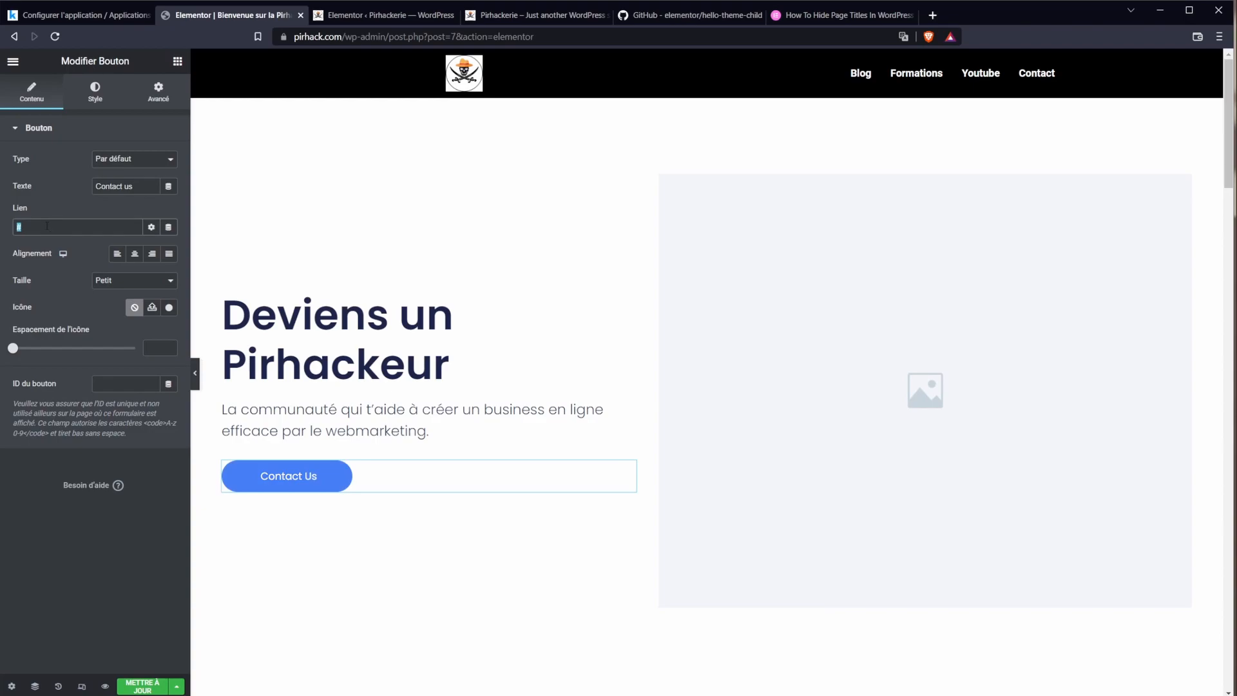
text(https://discord.gg/BjC5UgsVqN)
Step: Relabel the button 'Rejoindre le Discord' and browse the icon library for a chat icon
drag(134, 187, 103, 191)
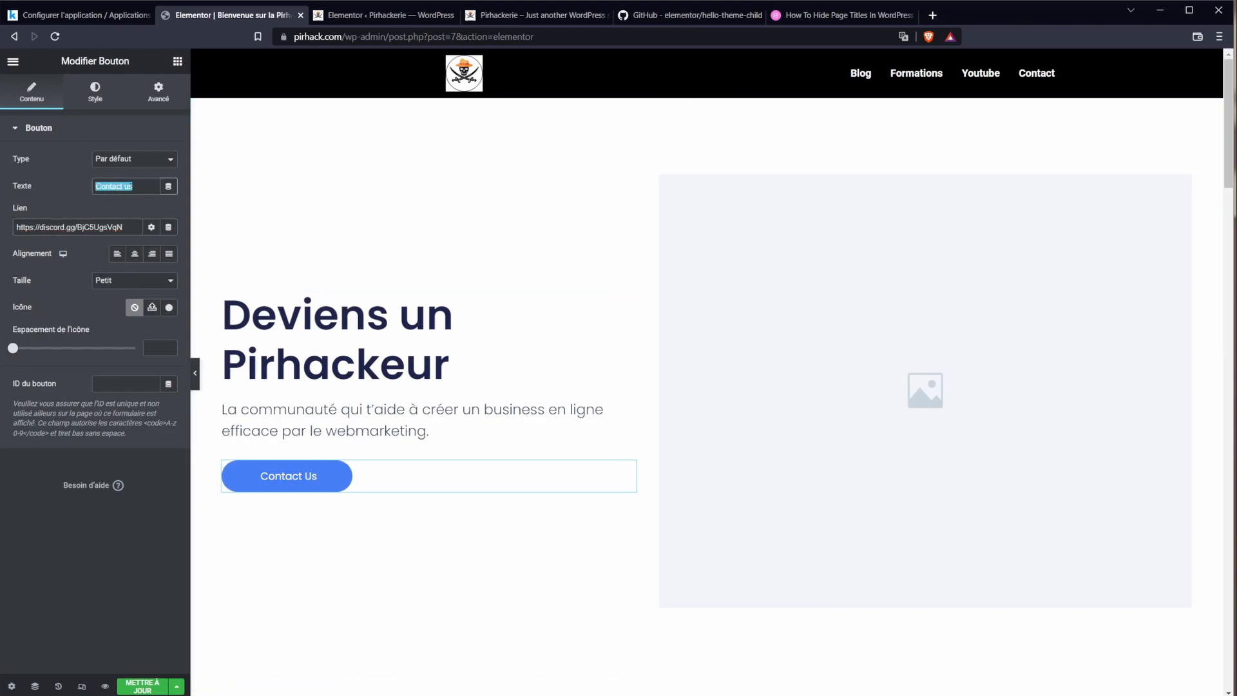
text(Rejoindre le )
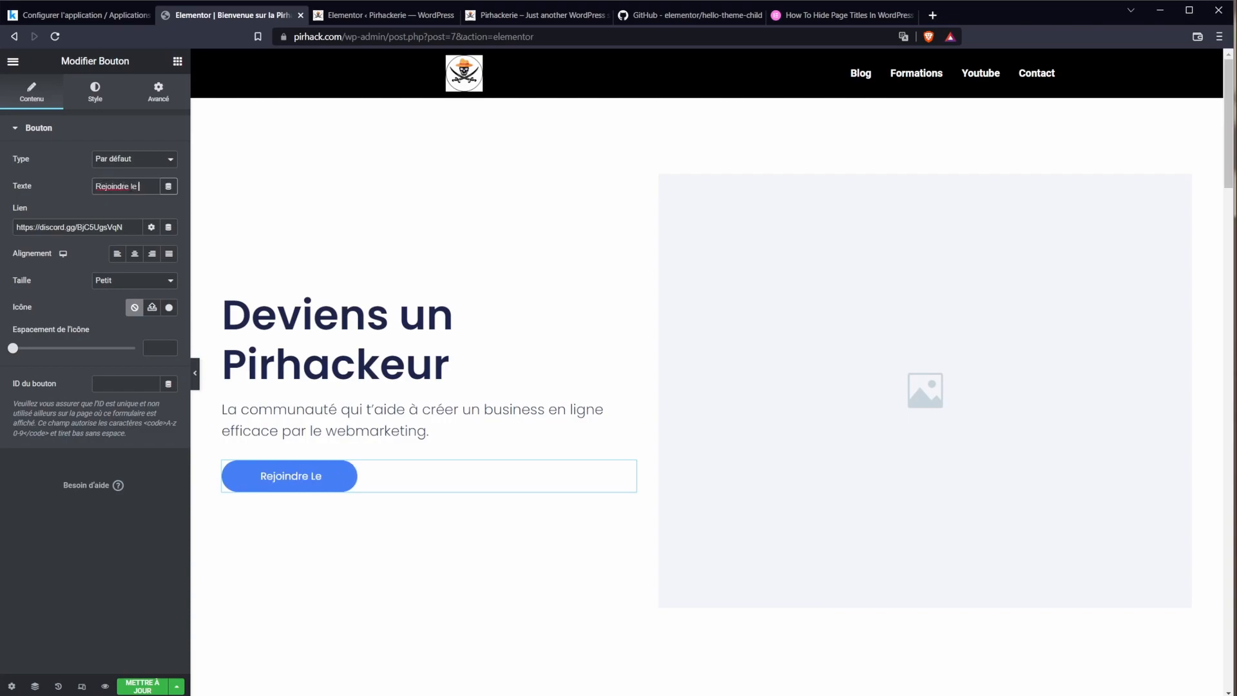
text(Discord)
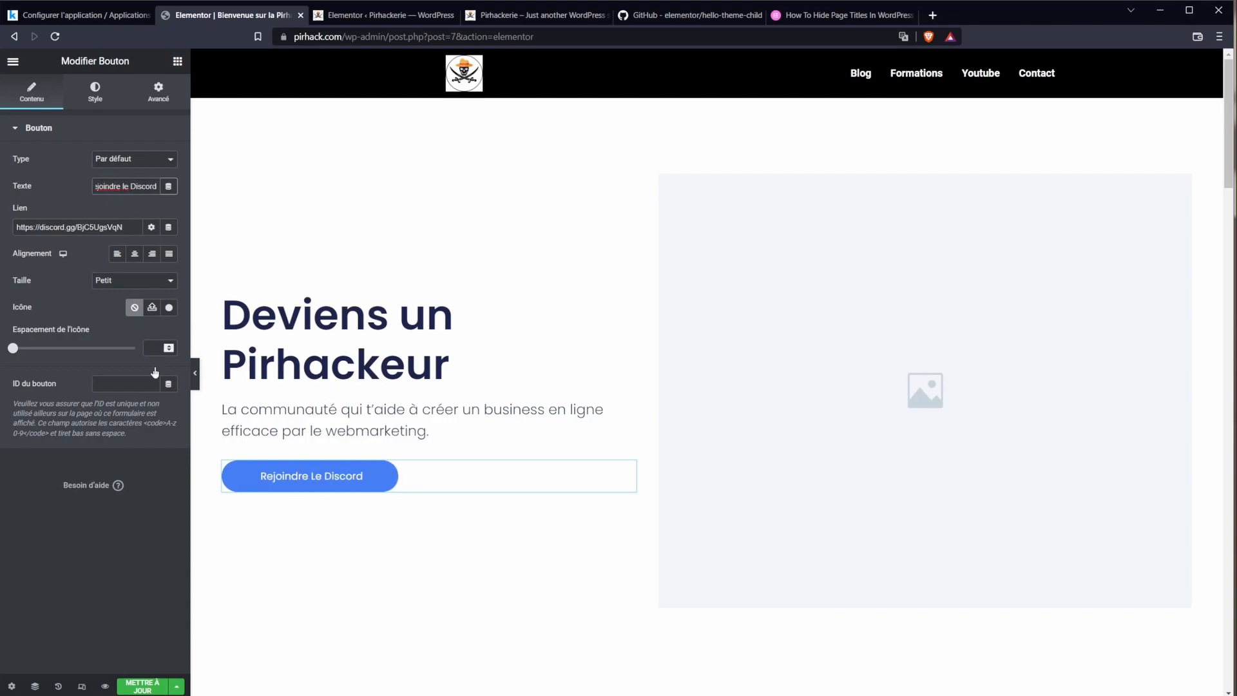
click(169, 308)
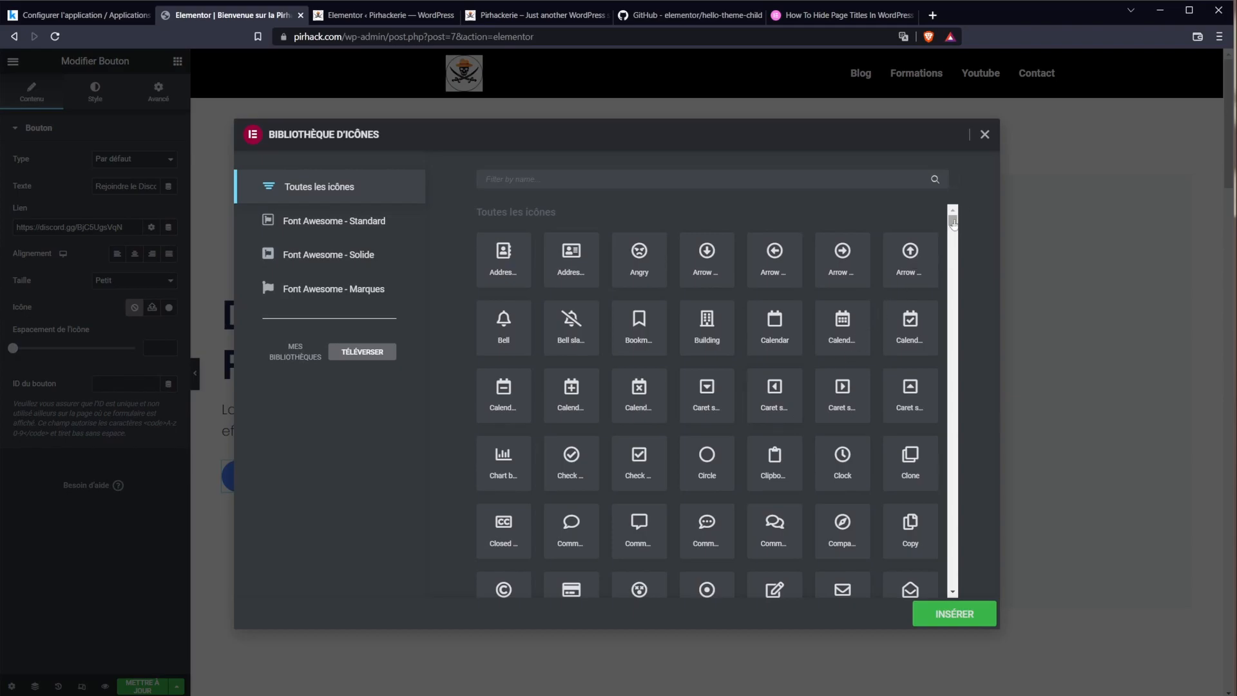
drag(954, 222, 951, 232)
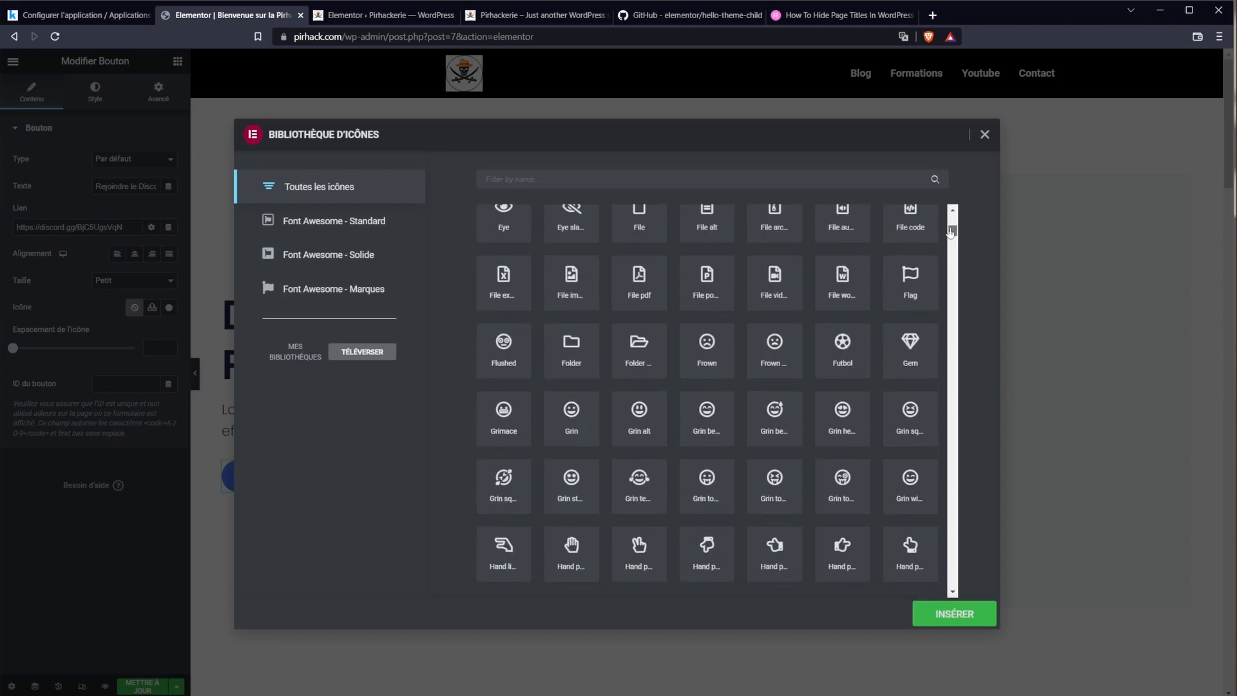
scroll(658, 436, down, 3)
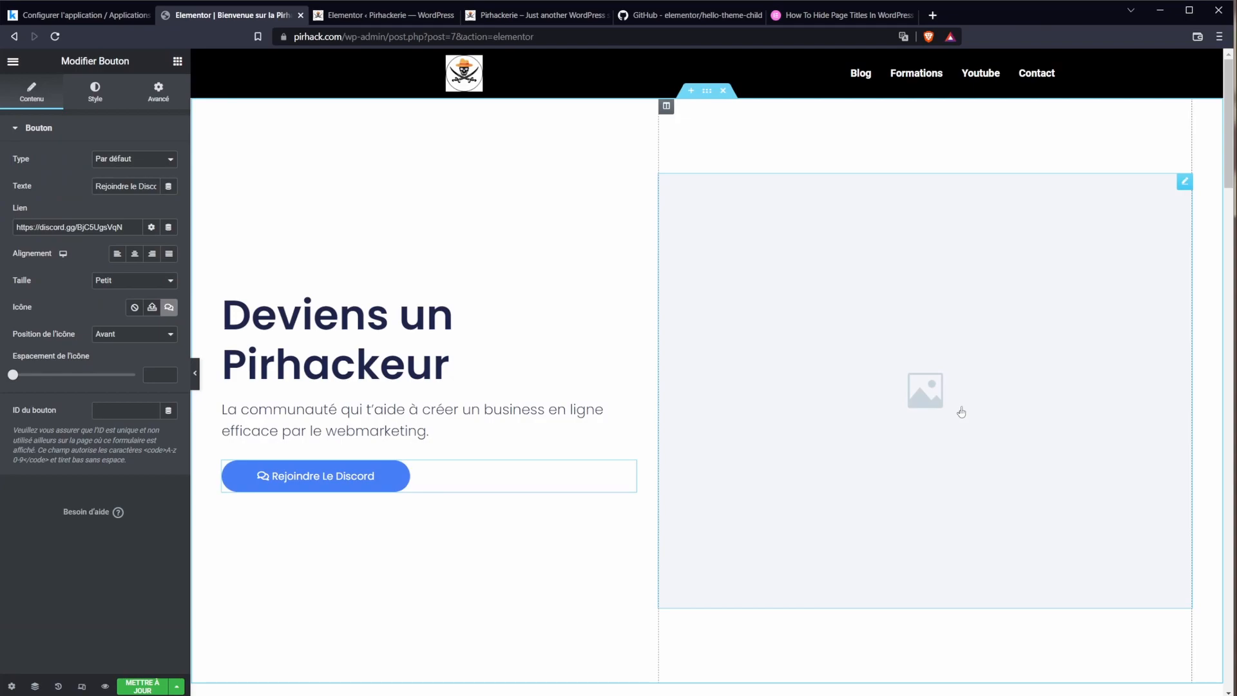
Step: Insert the black-and-white portrait Sans-titre-23.png into the hero's image widget
click(961, 412)
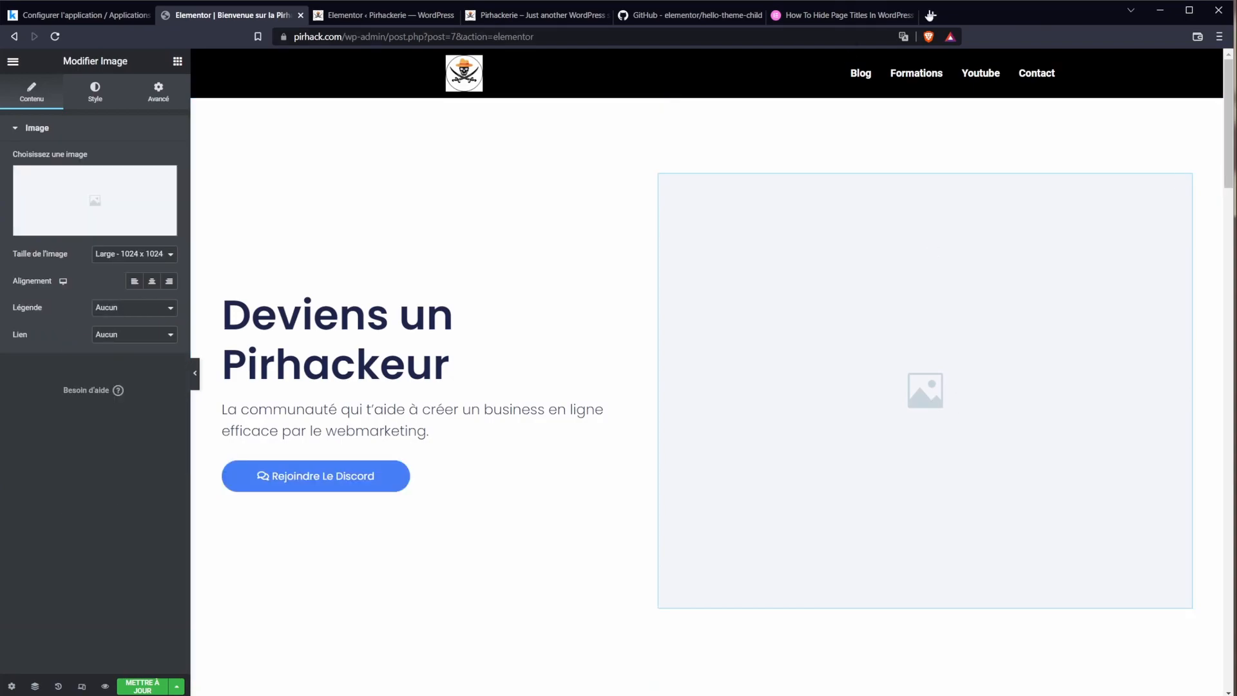
click(1133, 330)
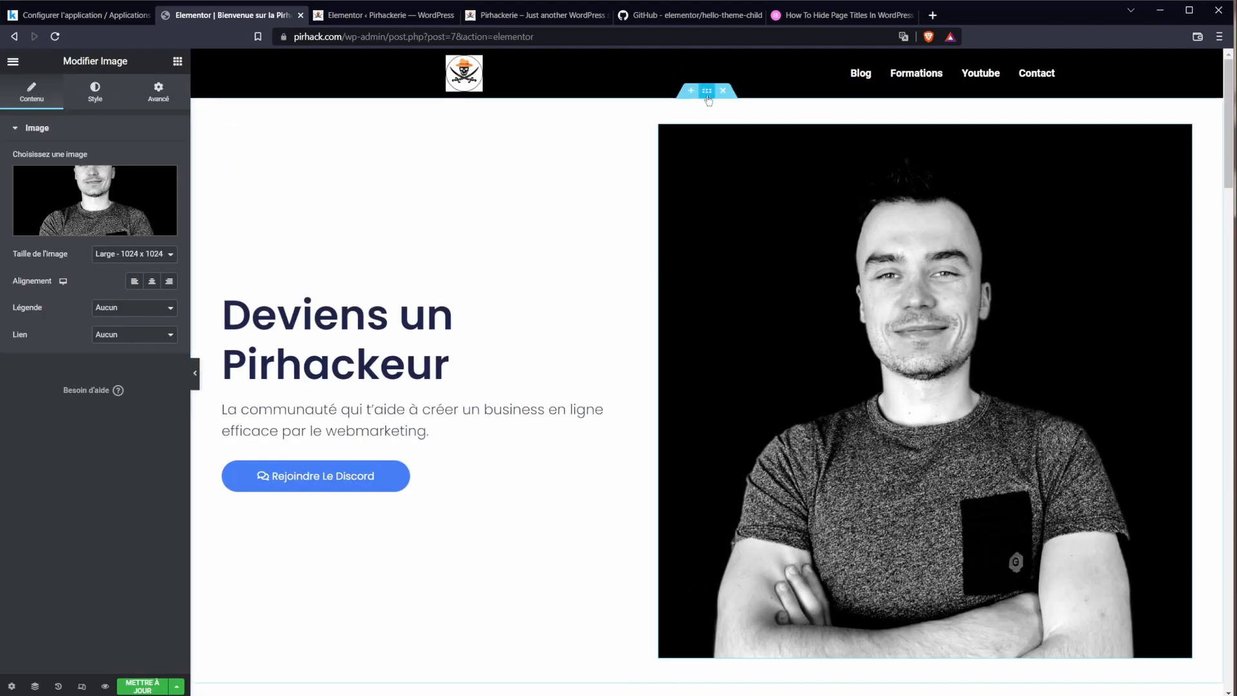
click(707, 90)
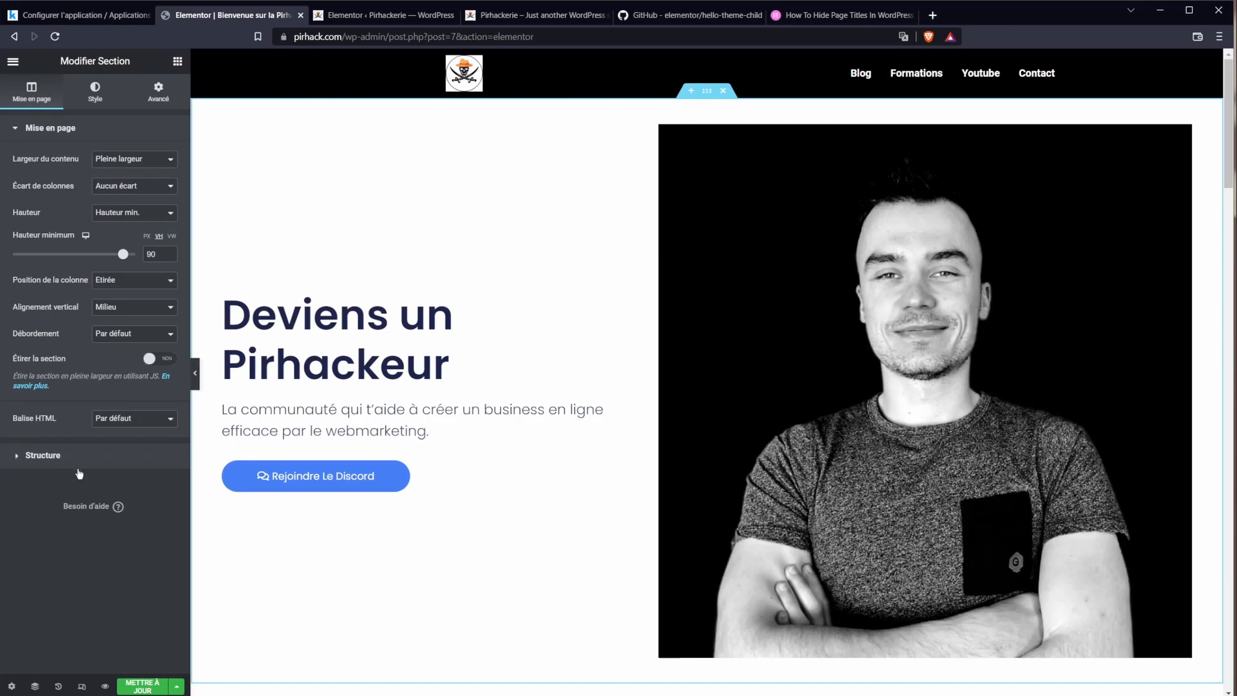
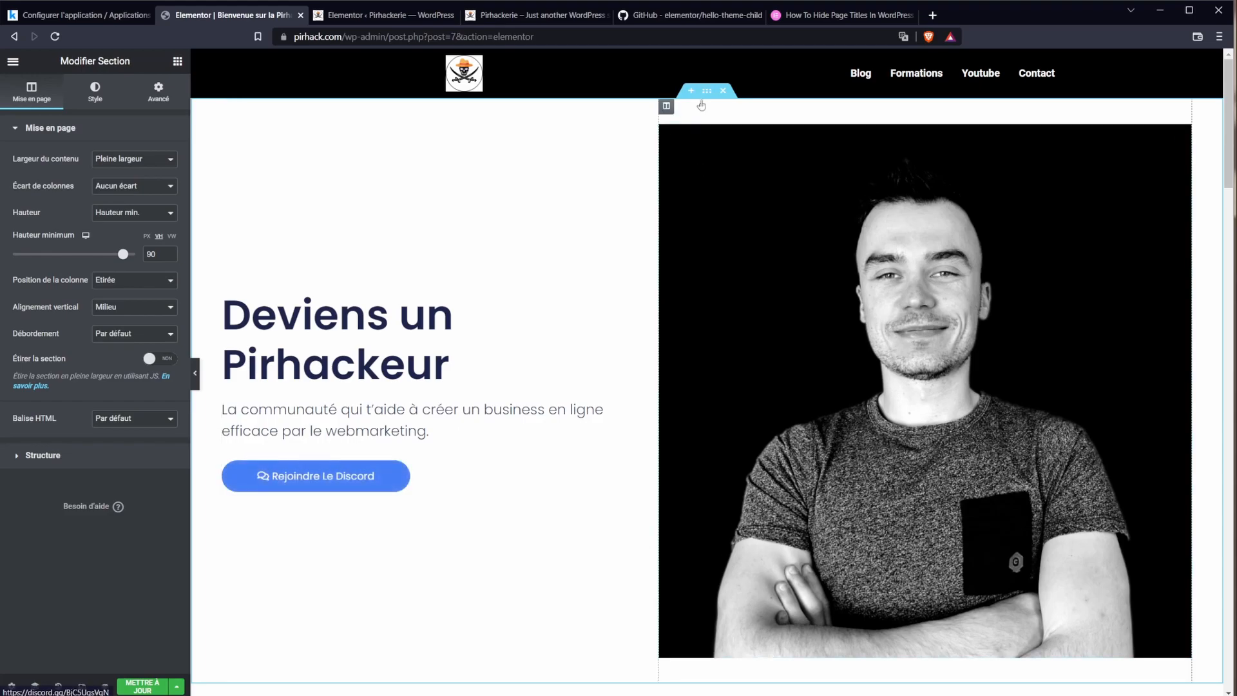
Step: Give the hero section a #000000 black background
click(155, 95)
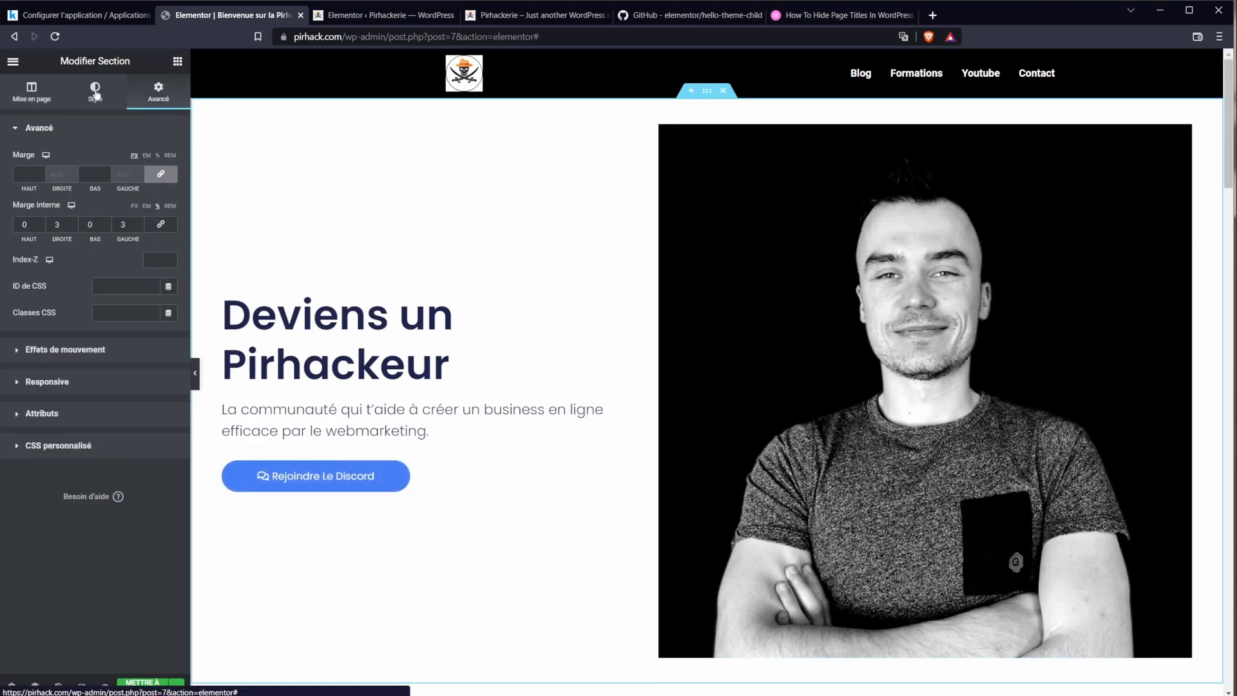
click(95, 94)
click(151, 214)
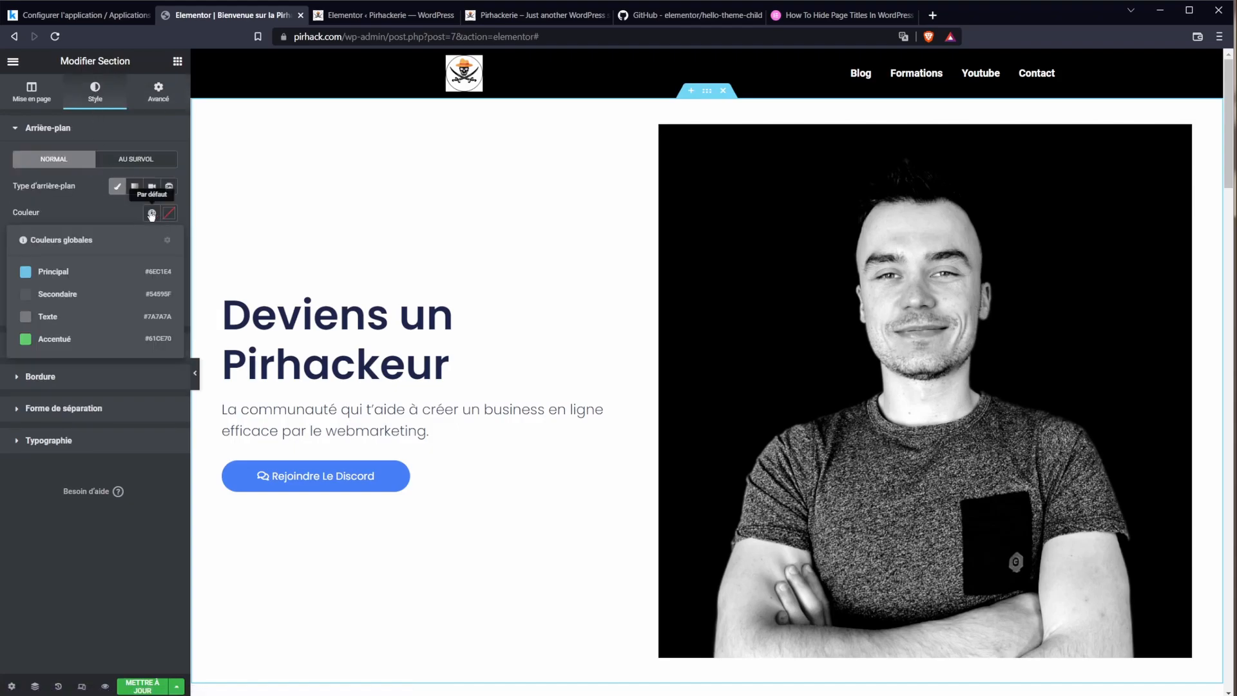
click(151, 213)
click(169, 213)
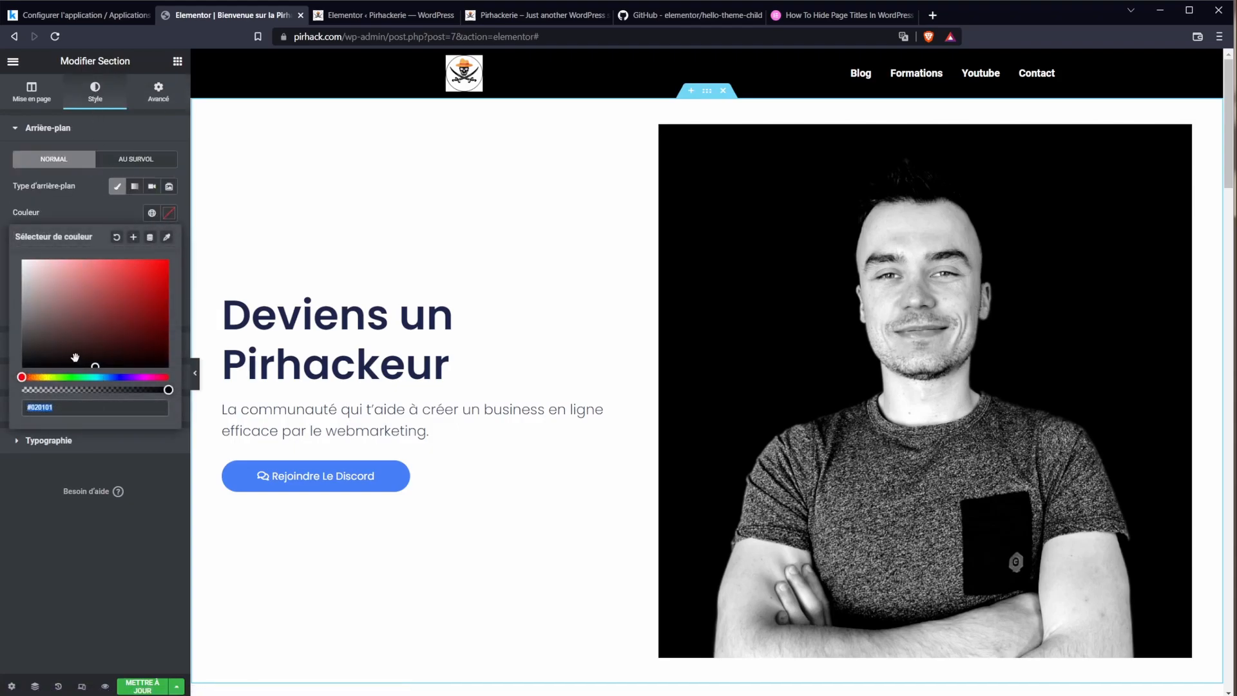
text(#000000)
click(516, 216)
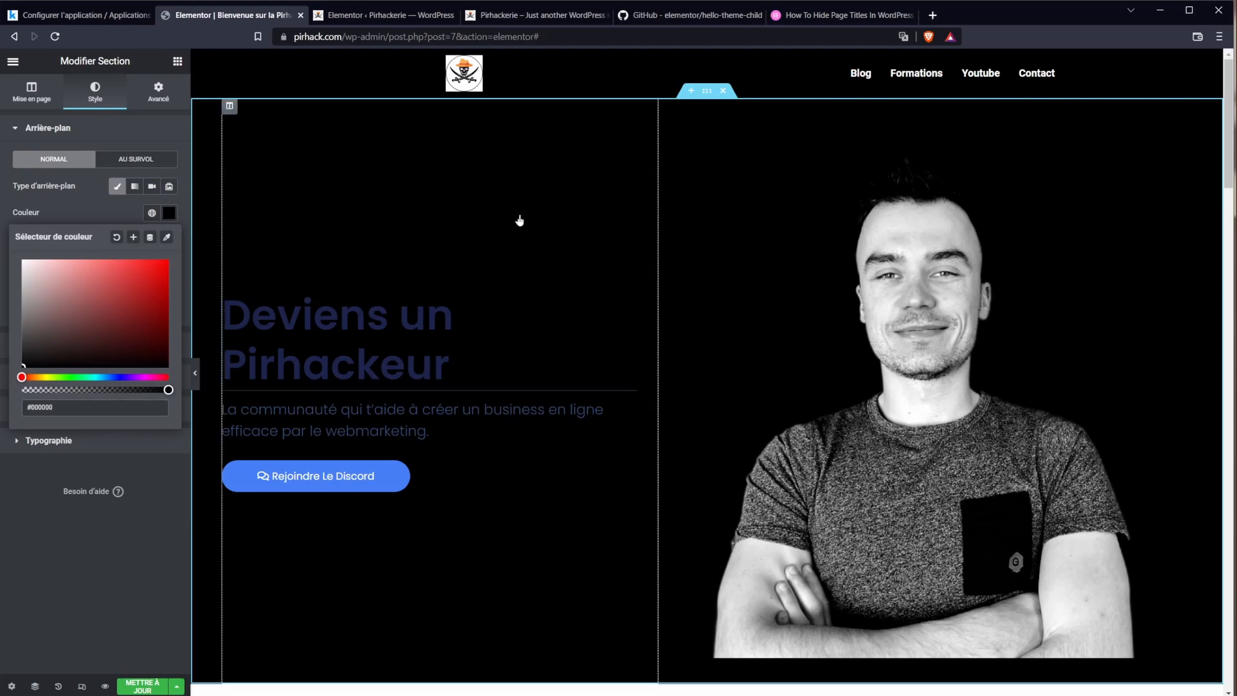
Step: Colour the 'Deviens un Pirhackeur' heading pale yellow
click(818, 182)
click(451, 364)
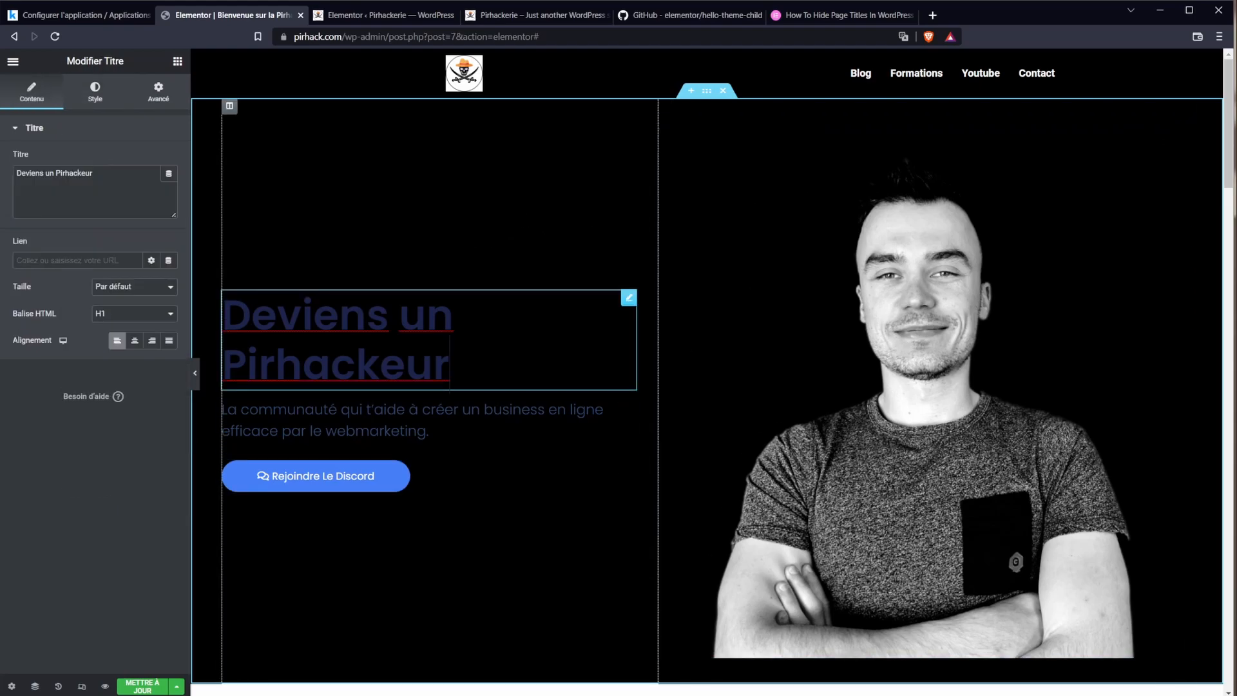
click(94, 92)
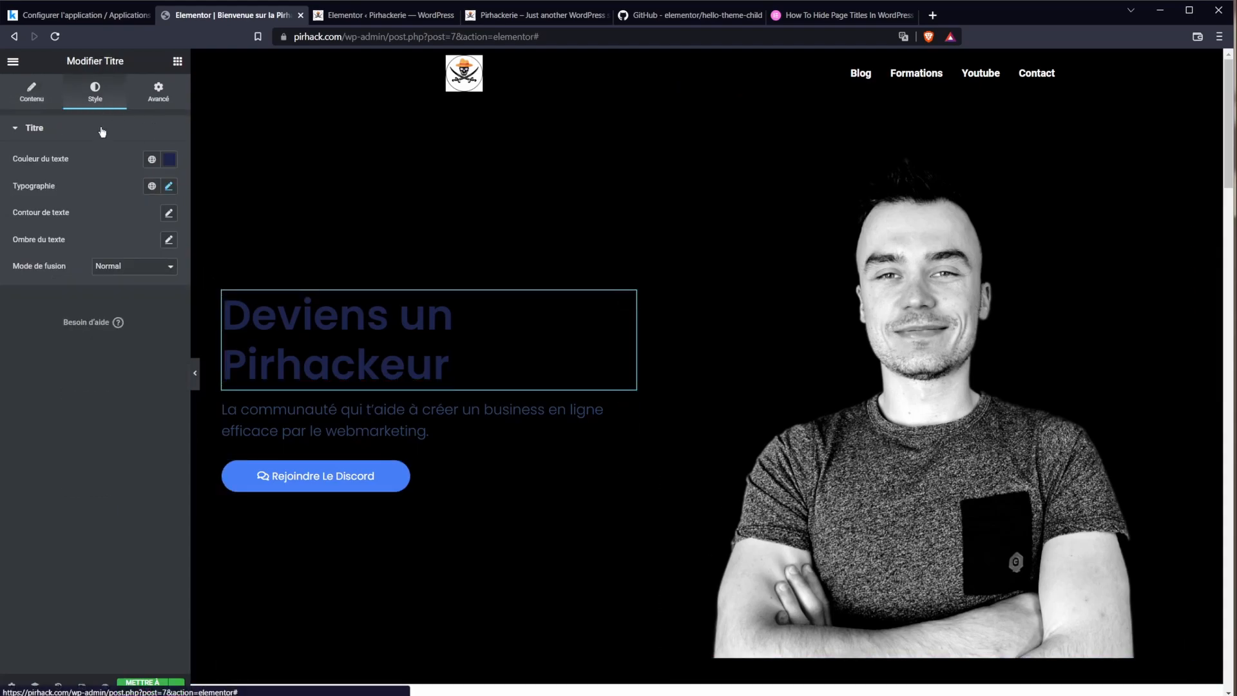
click(168, 159)
mouse_move(98, 311)
mouse_down()
mouse_move(91, 249)
mouse_move(52, 193)
mouse_up()
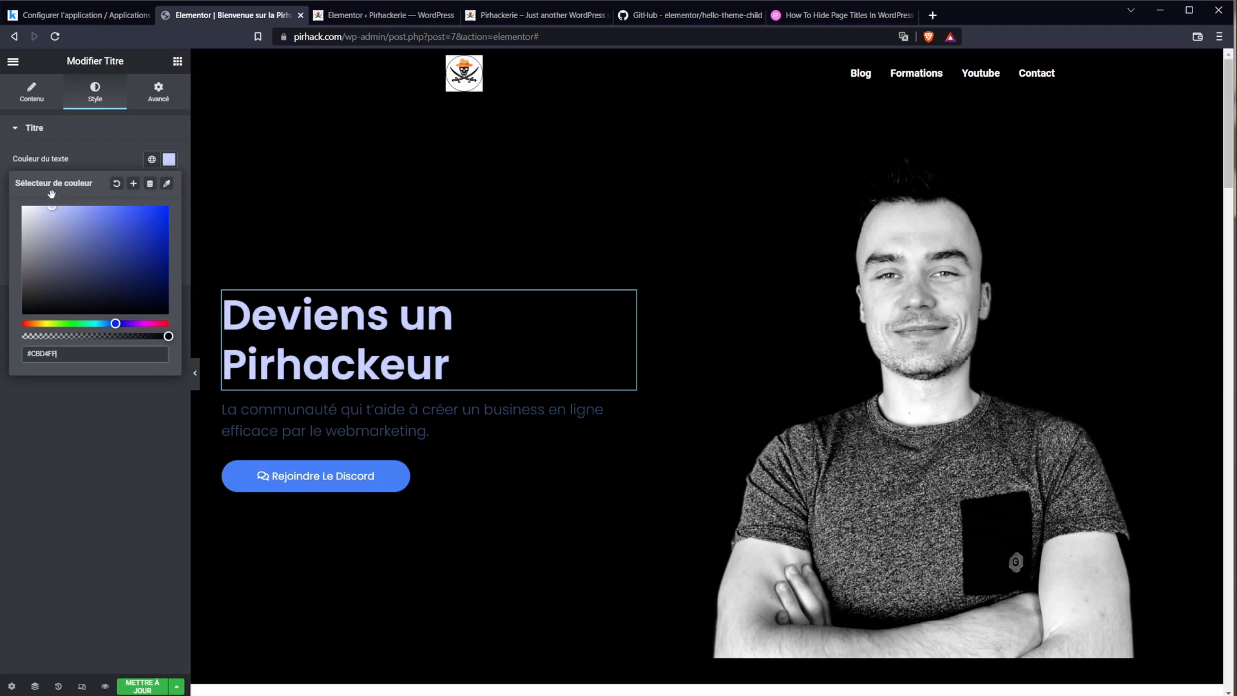
drag(52, 193, 75, 207)
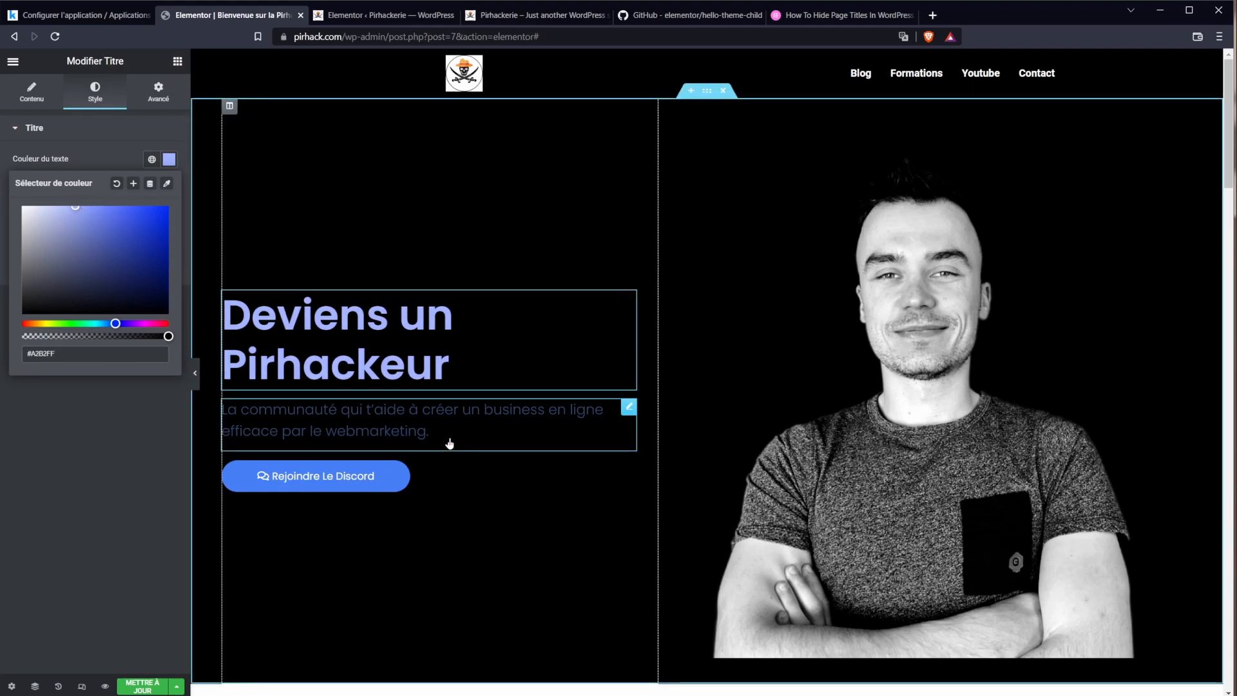
click(44, 323)
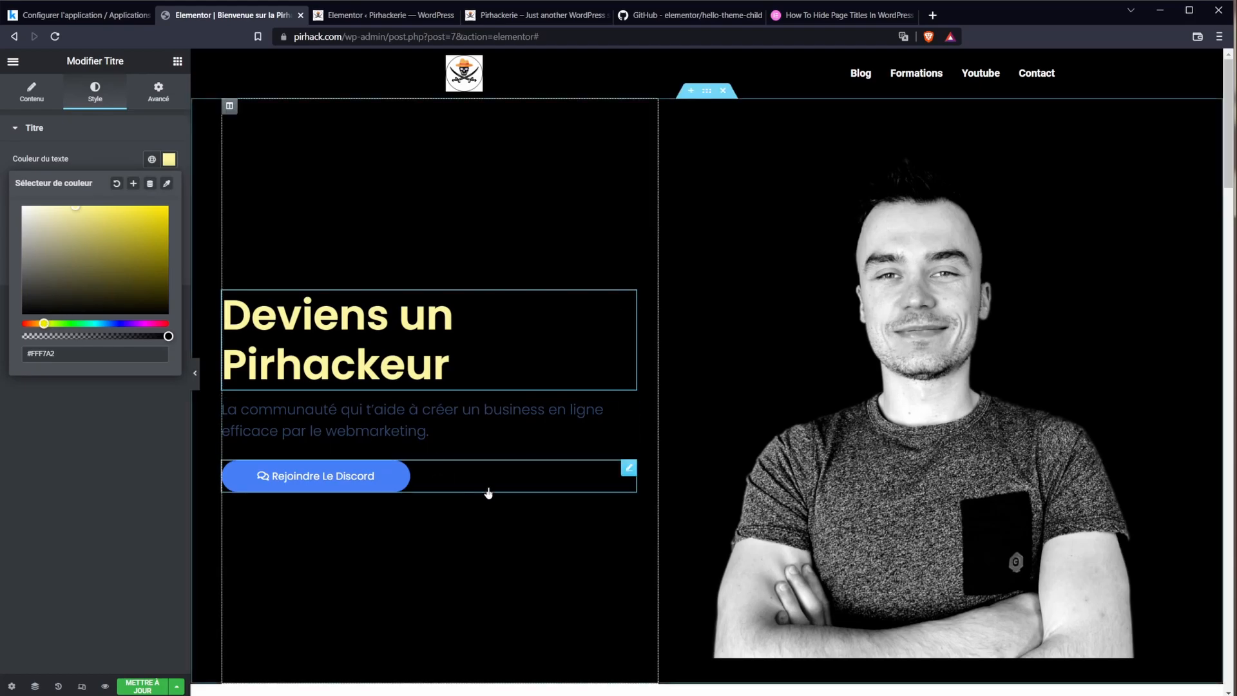
Step: Set the subtitle paragraph's text colour to white #FFFFFF
click(429, 432)
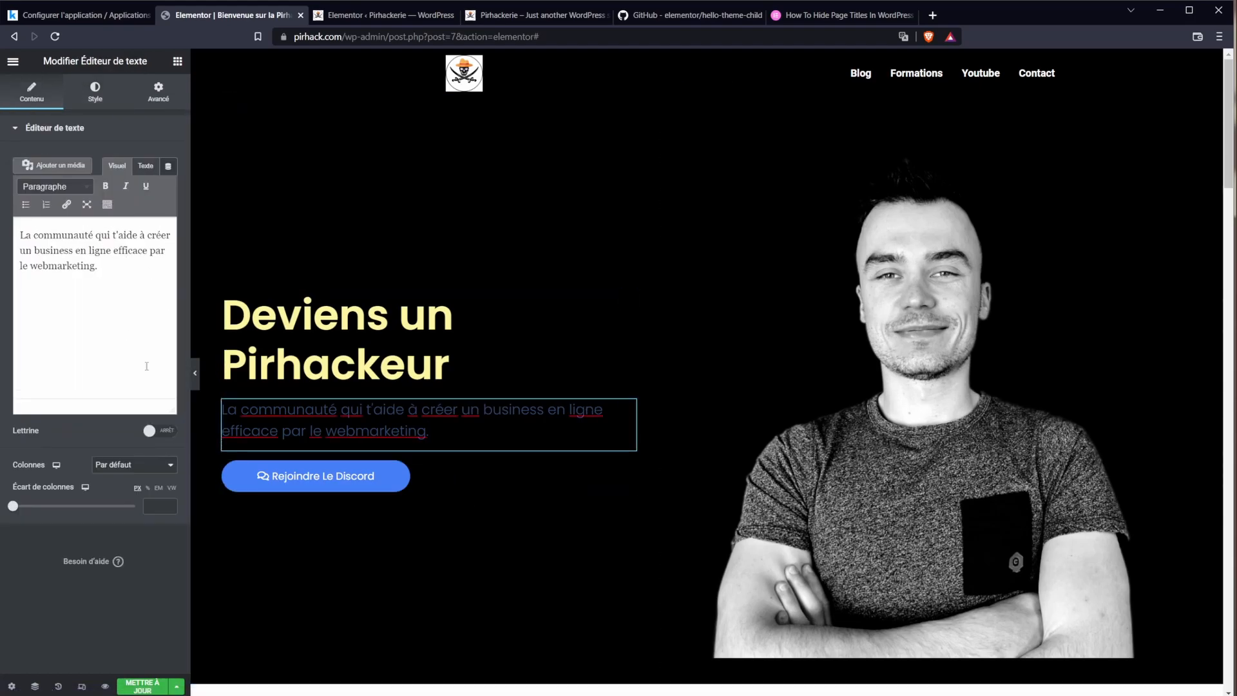
triple_click(351, 409)
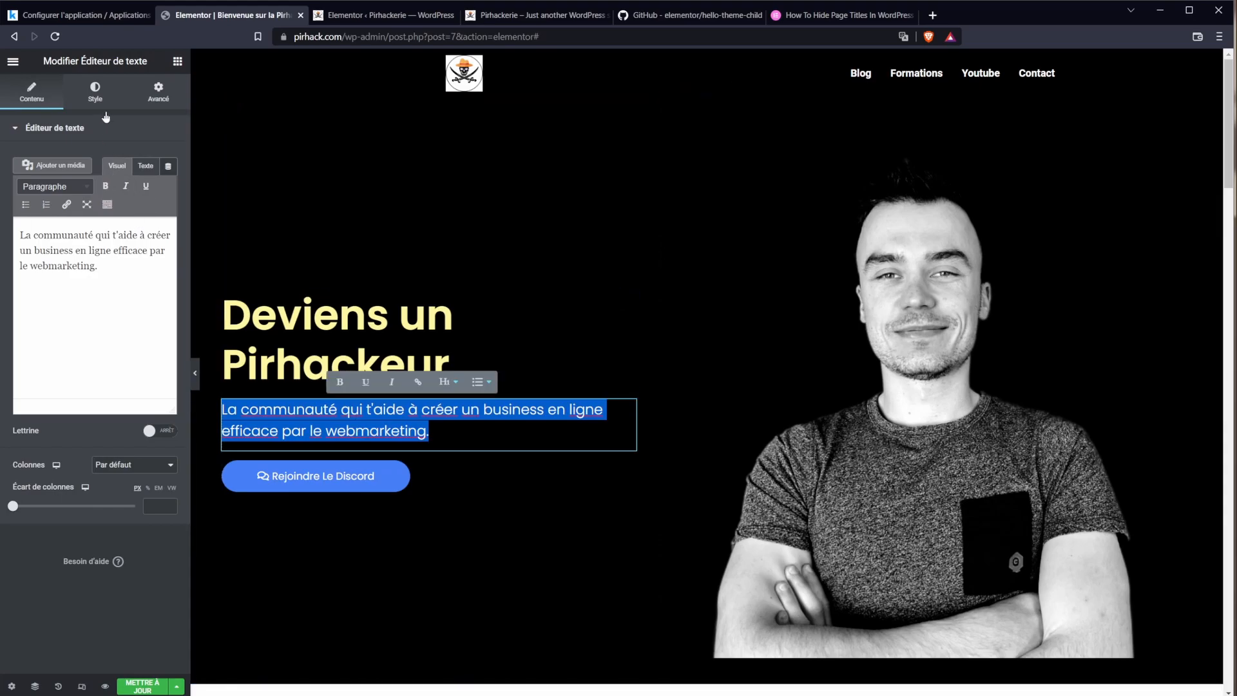
click(96, 91)
click(169, 185)
text(#FFFFFF)
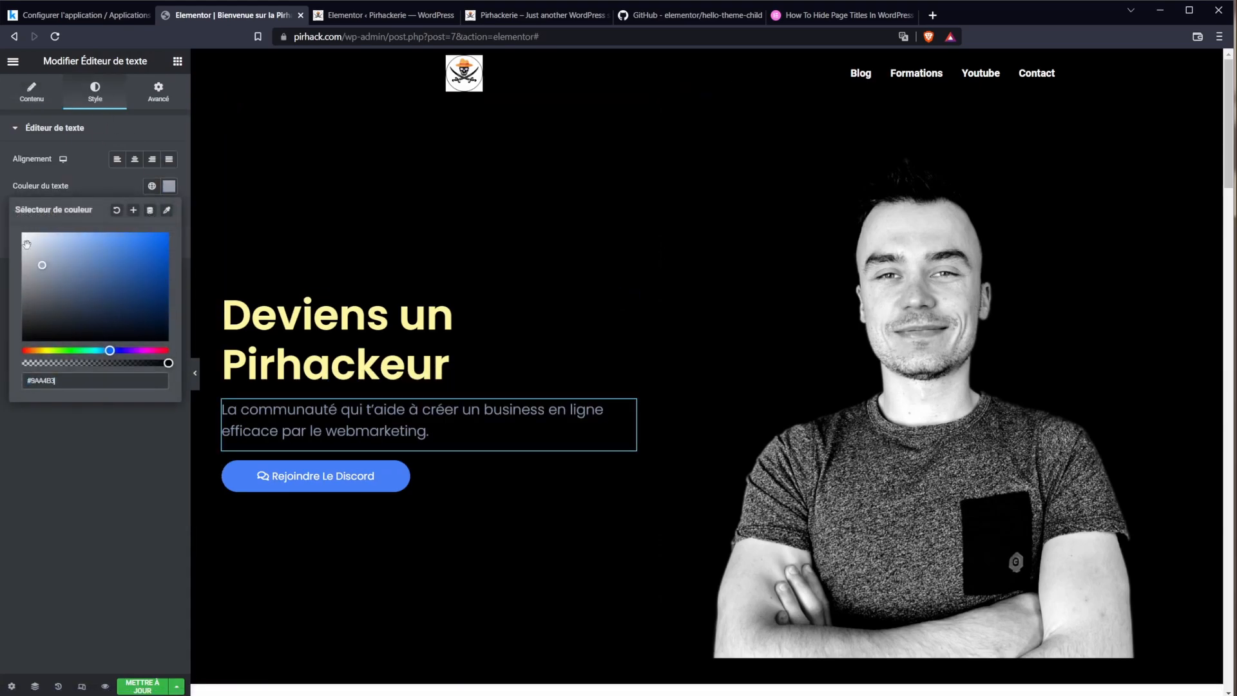
click(370, 475)
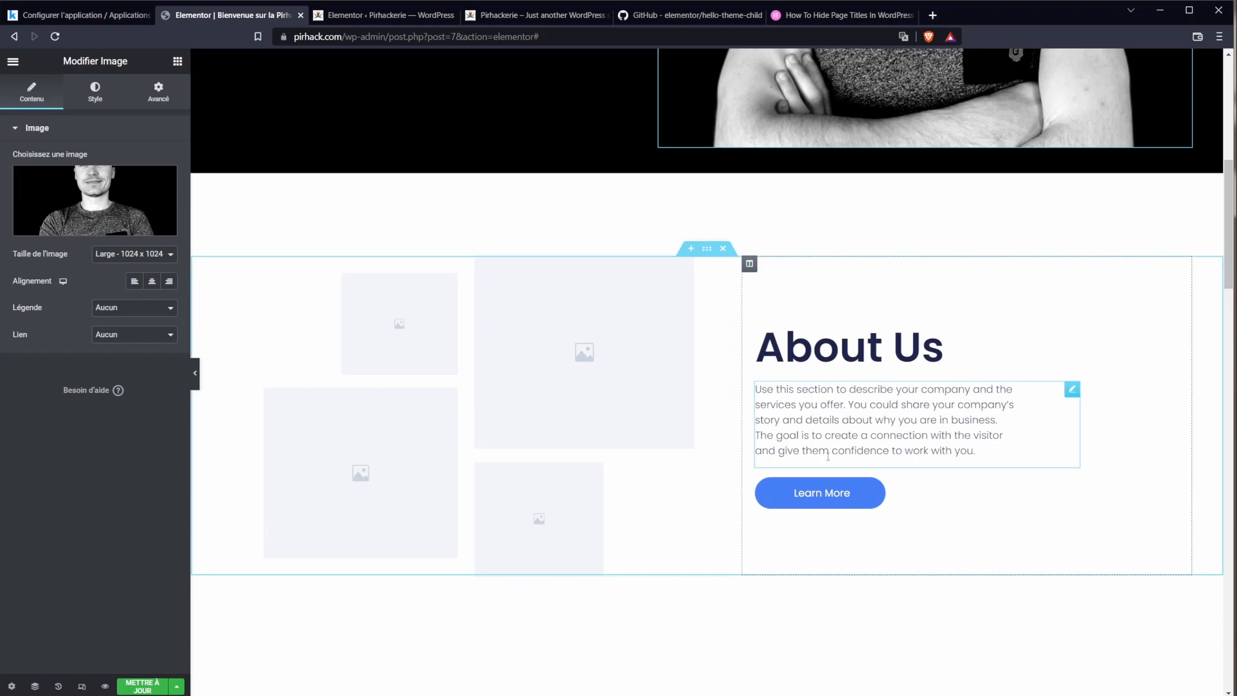
Step: Change the About Us heading to 'Télécharge le dernier ebook'
triple_click(843, 344)
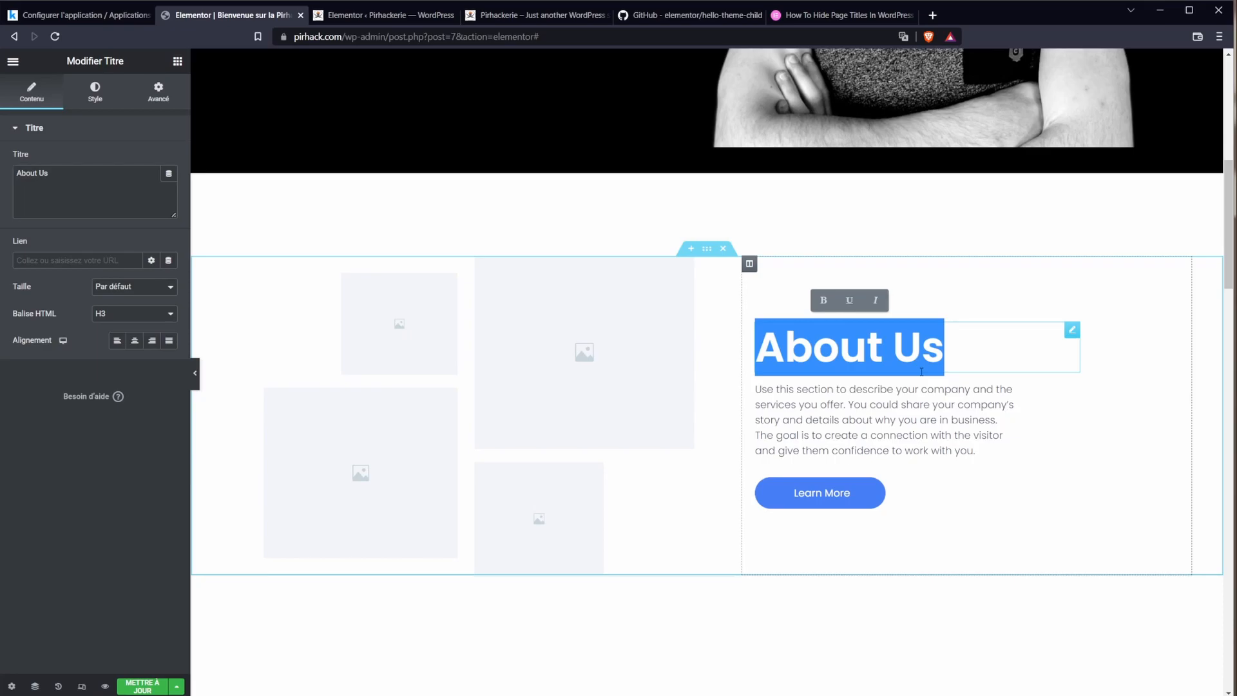
text(Télécharge le dernier ebbok)
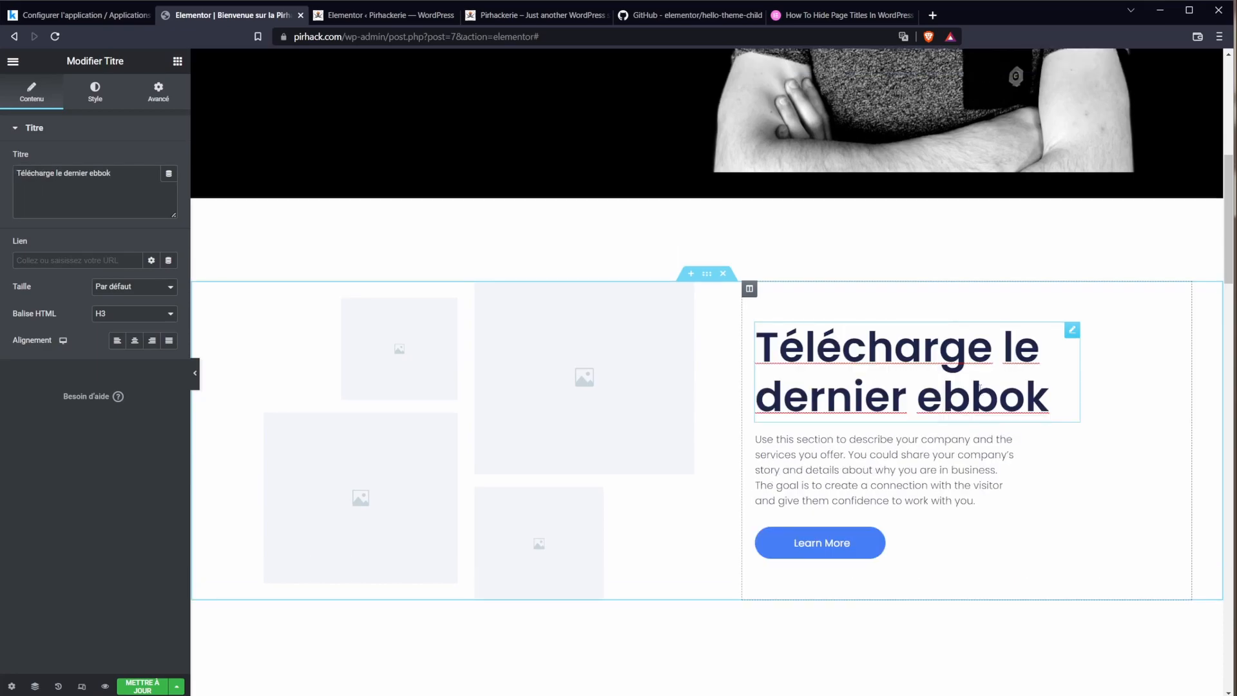
key(BackSpace)
key(BackSpace)
key(BackSpace)
text(ook)
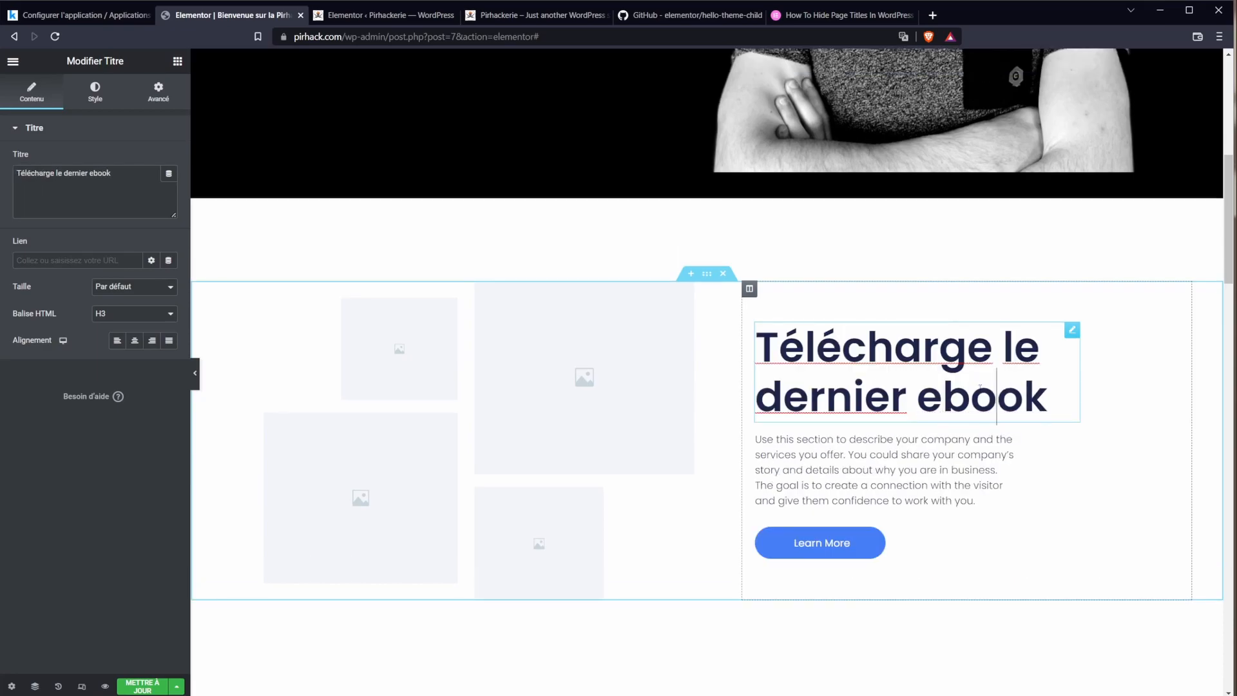
Step: Keep the heading at H3 and shrink its typography size to 28
triple_click(980, 386)
click(145, 314)
click(144, 316)
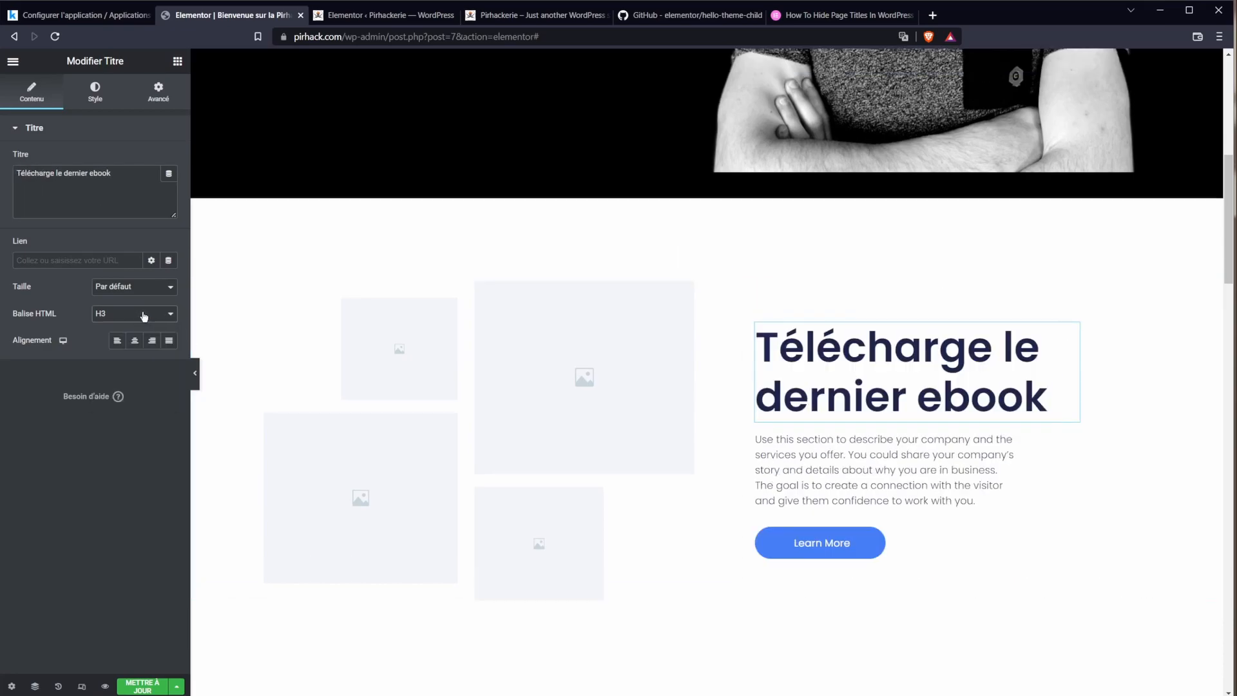
click(95, 94)
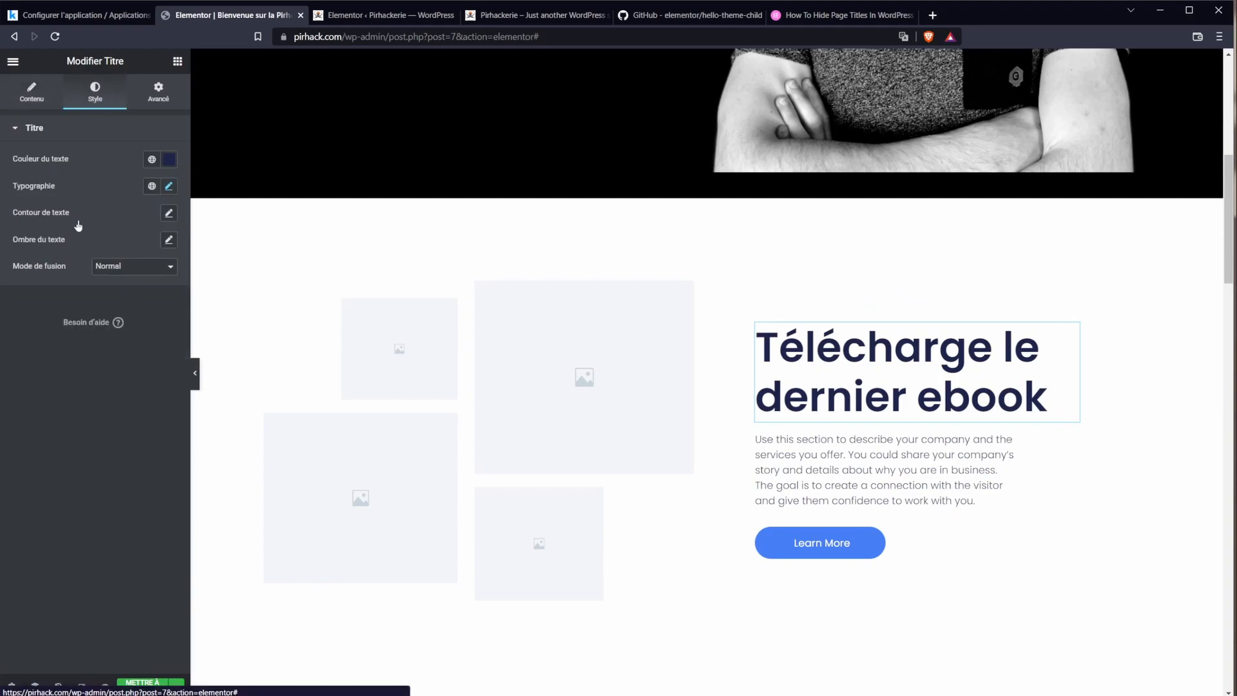
click(166, 187)
drag(67, 287, 37, 287)
Step: Select the Learn More button and place the ebook cover image in the left column
triple_click(897, 446)
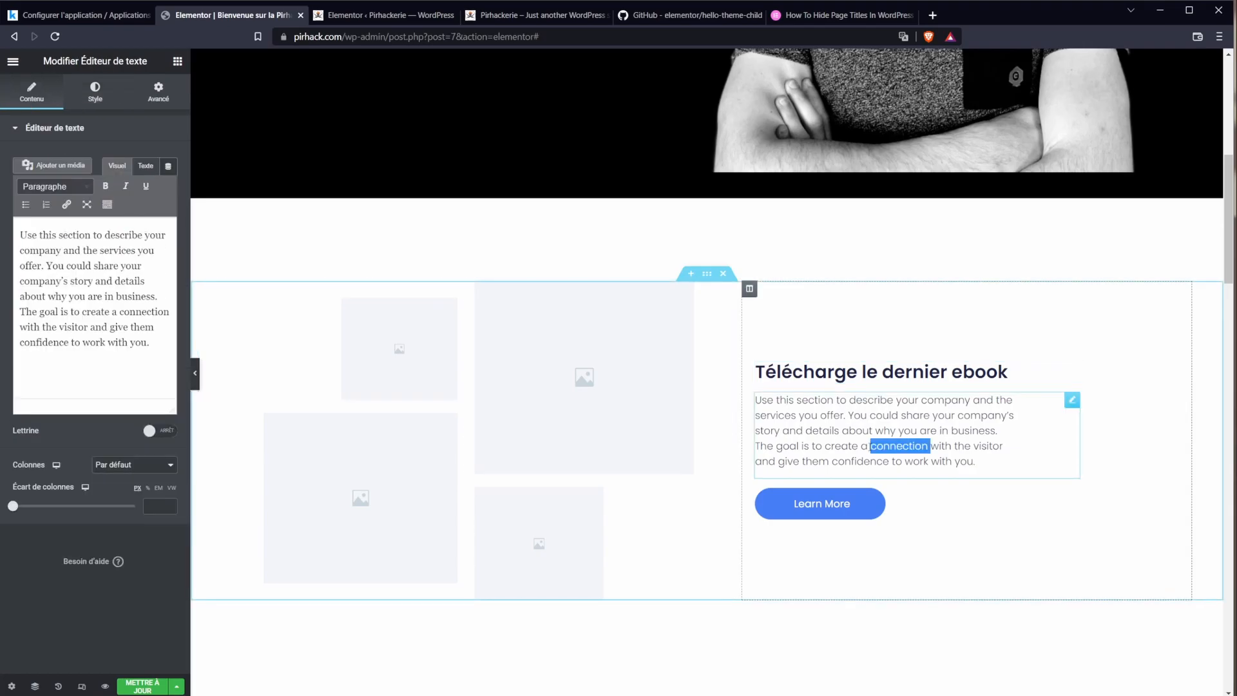
click(894, 494)
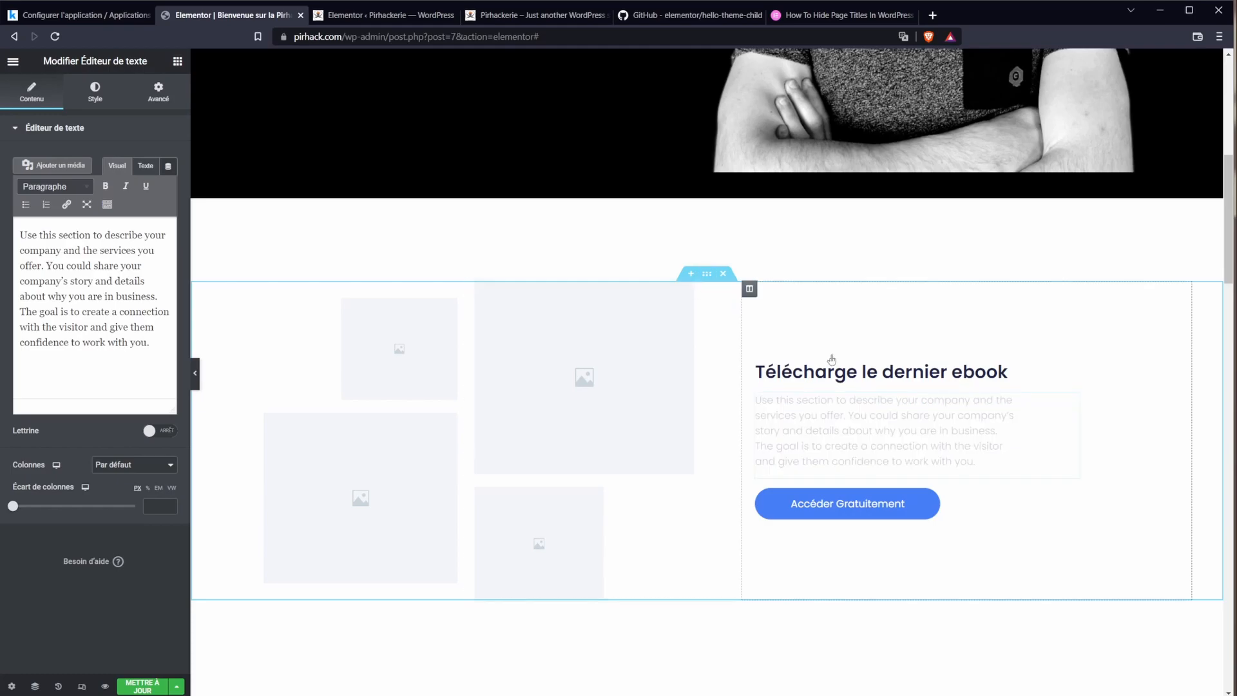
drag(749, 289, 270, 319)
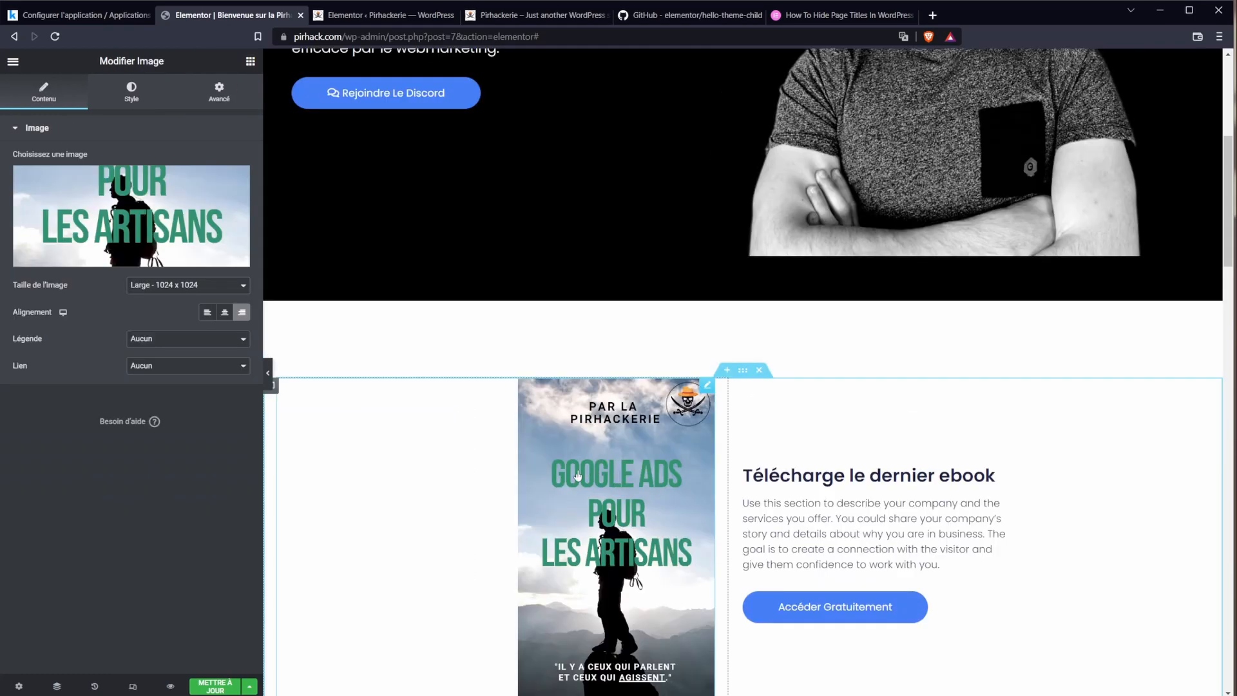
Step: Centre the ebook cover in its column and shrink it to about 30% width
scroll(609, 488, down, 1)
scroll(608, 488, down, 1)
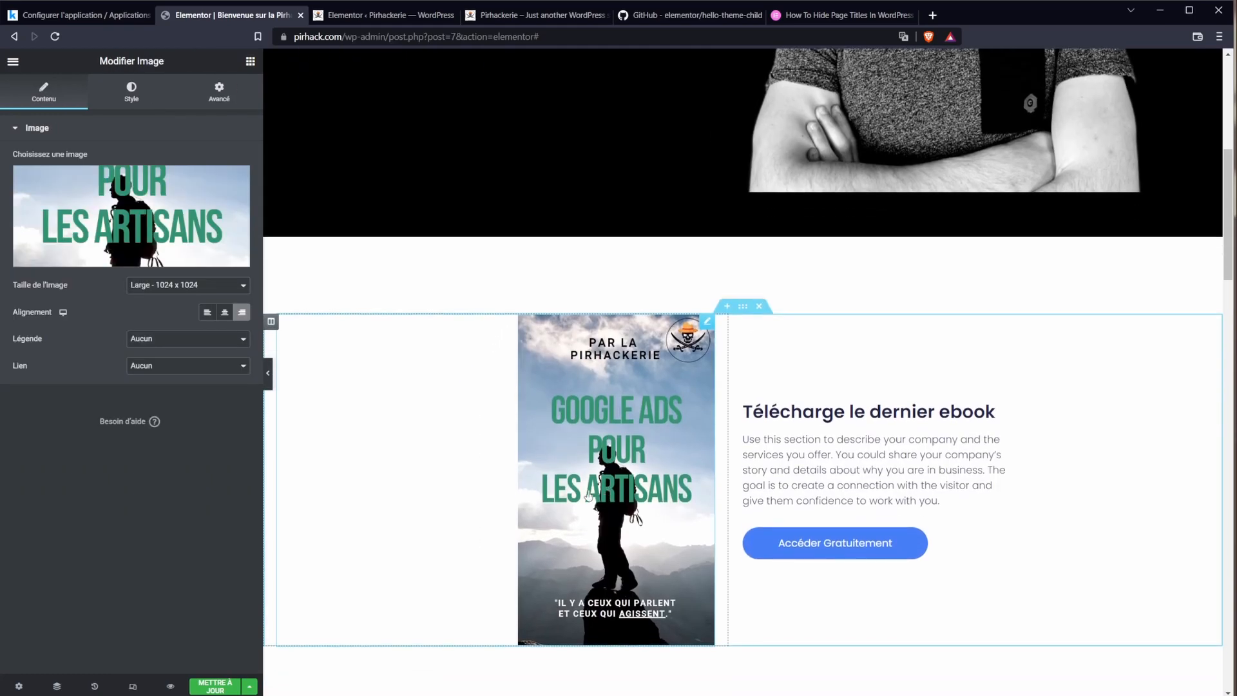
click(225, 314)
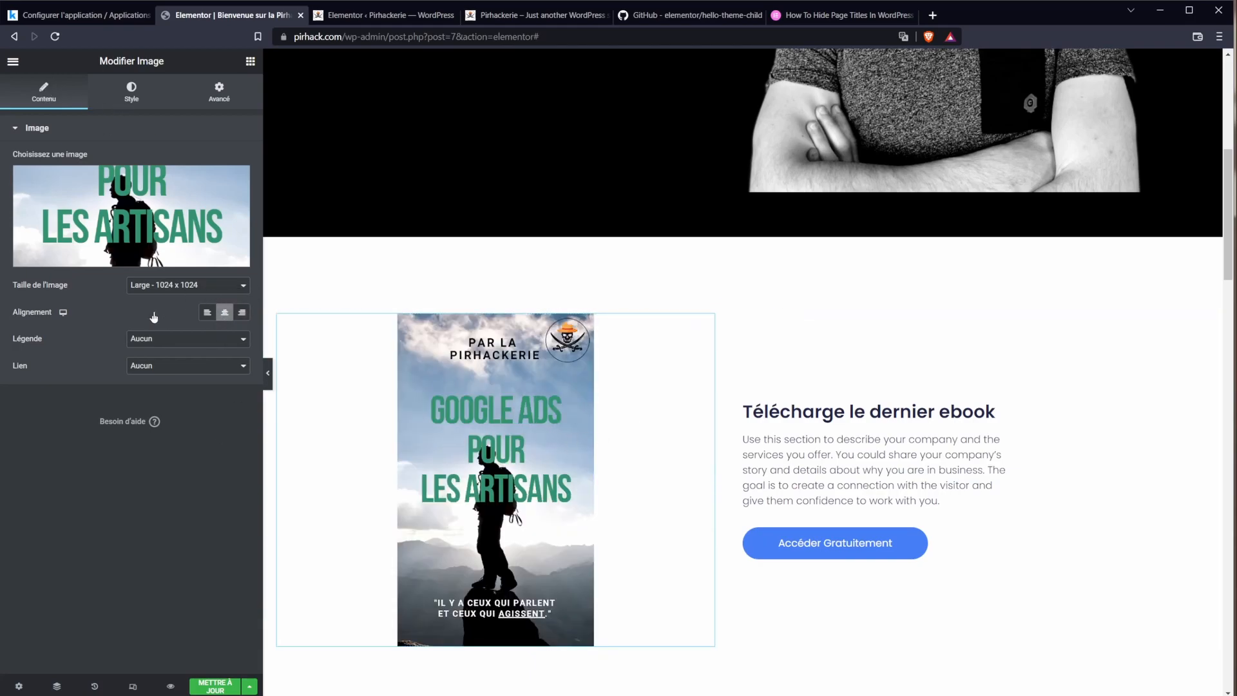
click(131, 94)
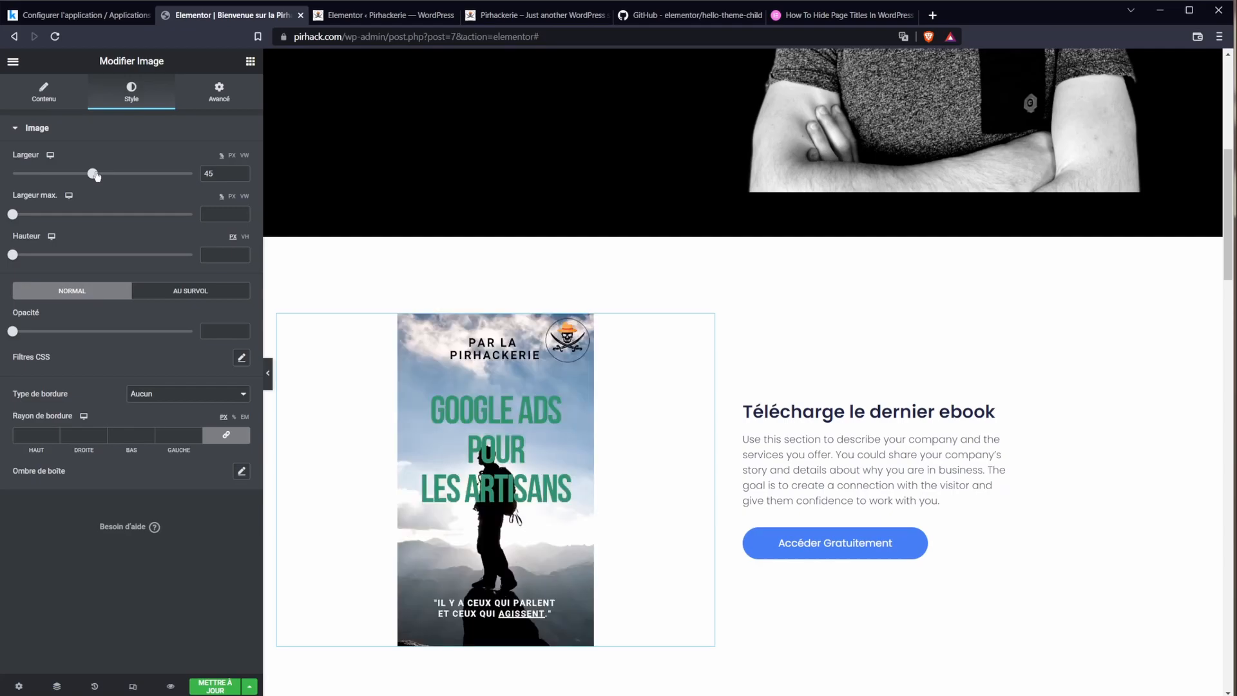
drag(93, 174, 69, 176)
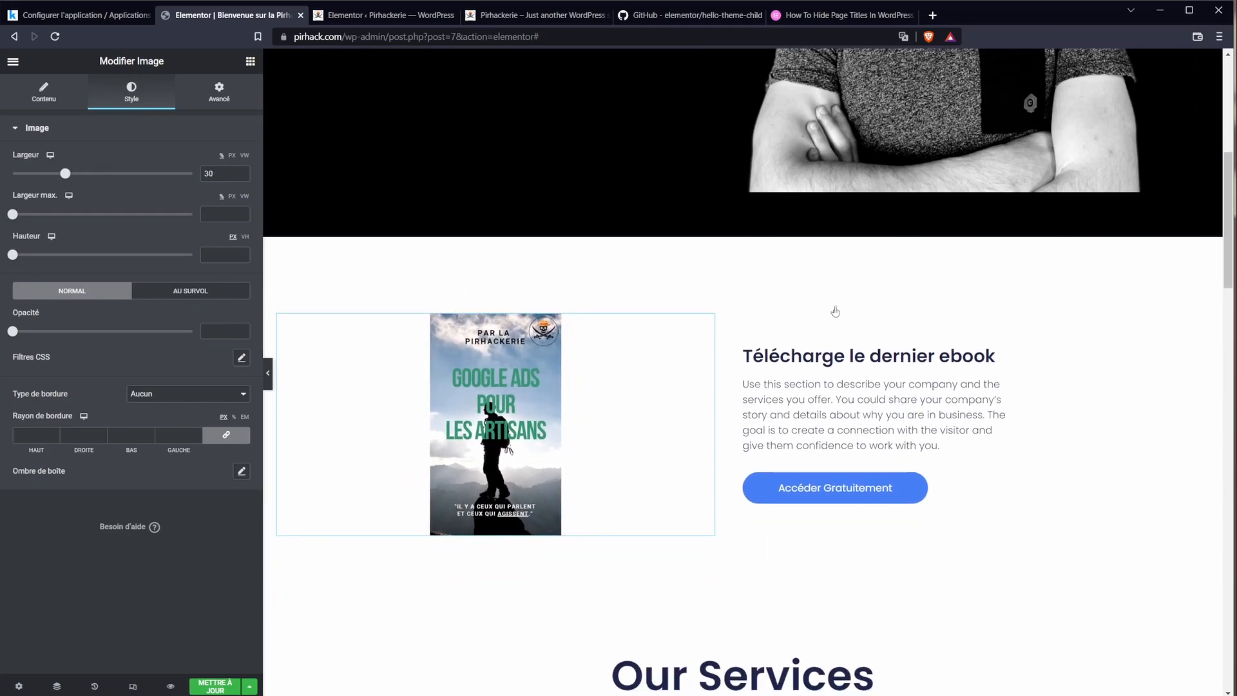
Step: Select the whole ebook section, then bring up the Réglages de Page settings
click(612, 670)
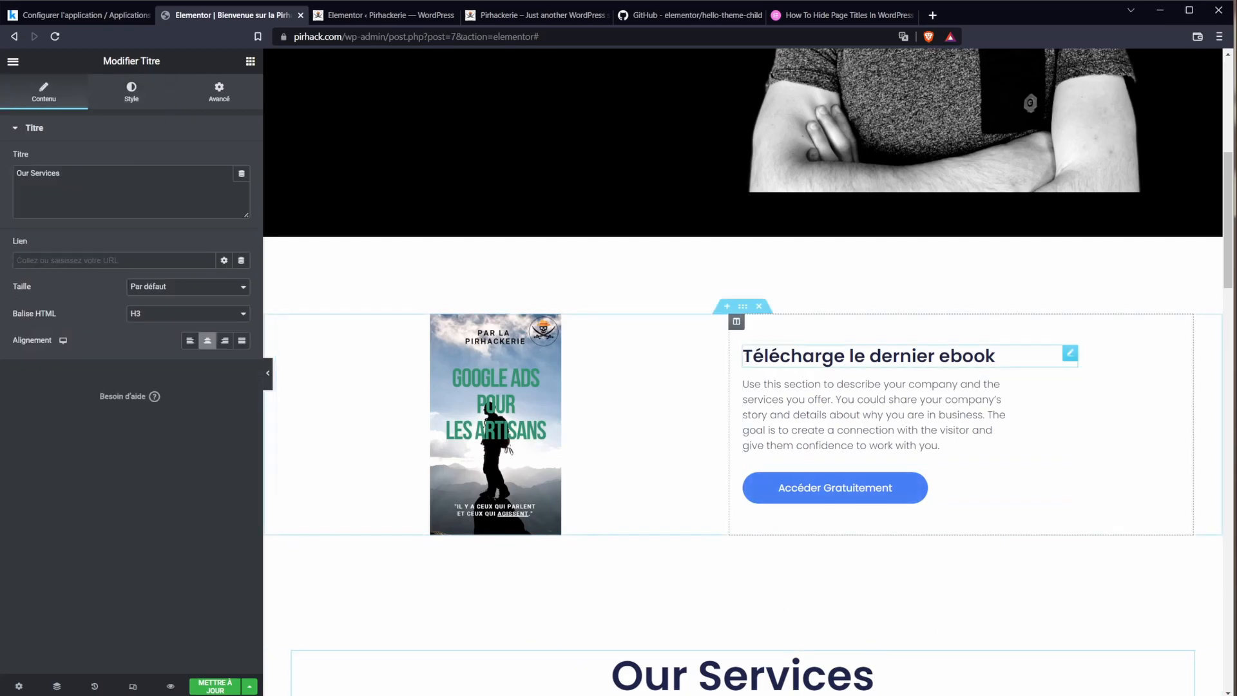
click(744, 307)
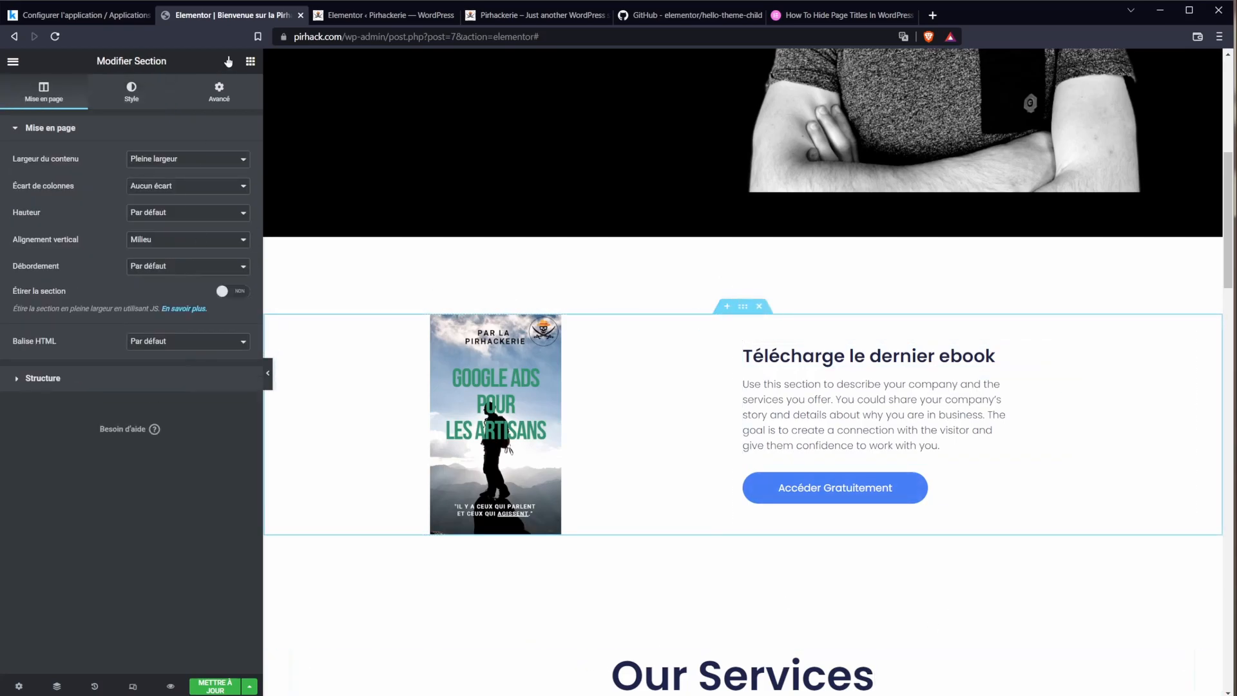
click(229, 104)
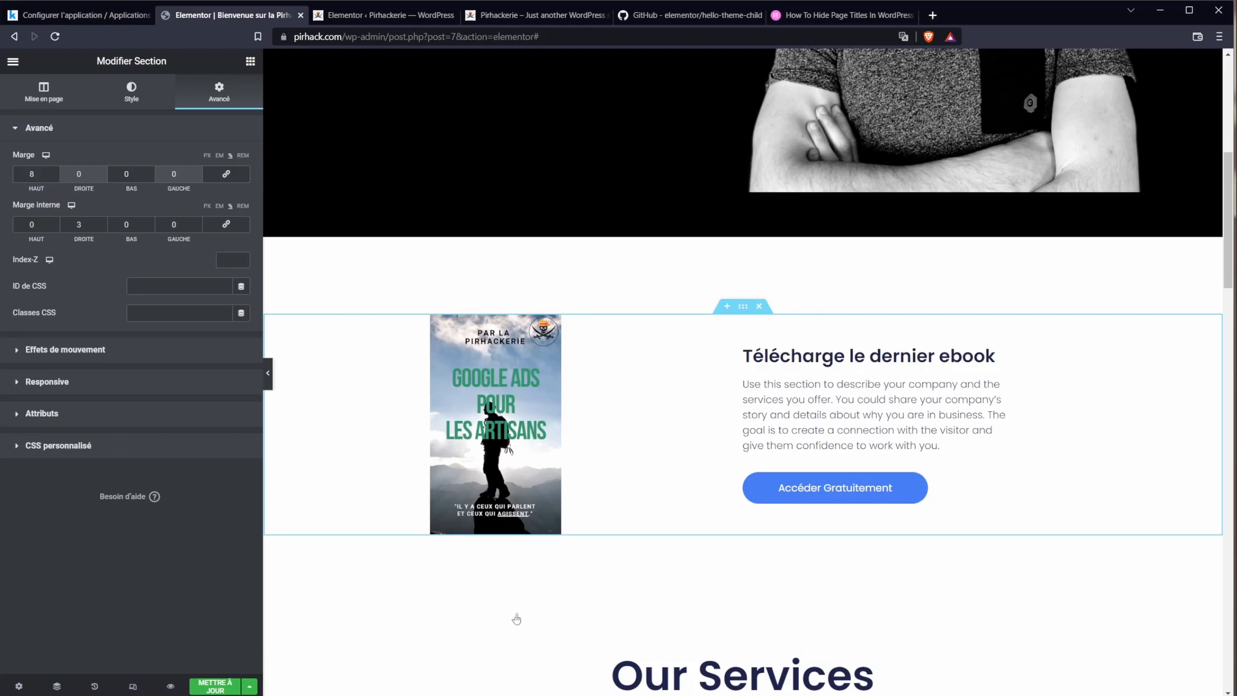
click(19, 687)
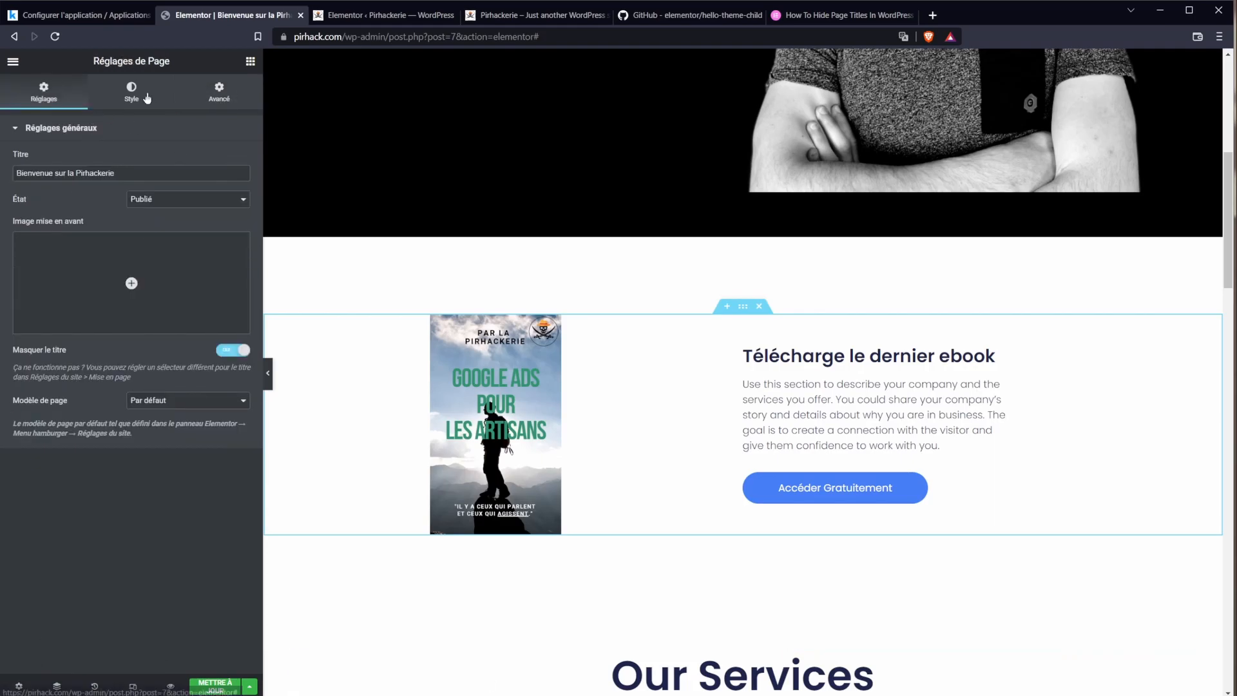
Step: Set the page background colour to near-black
click(131, 94)
click(242, 186)
click(122, 340)
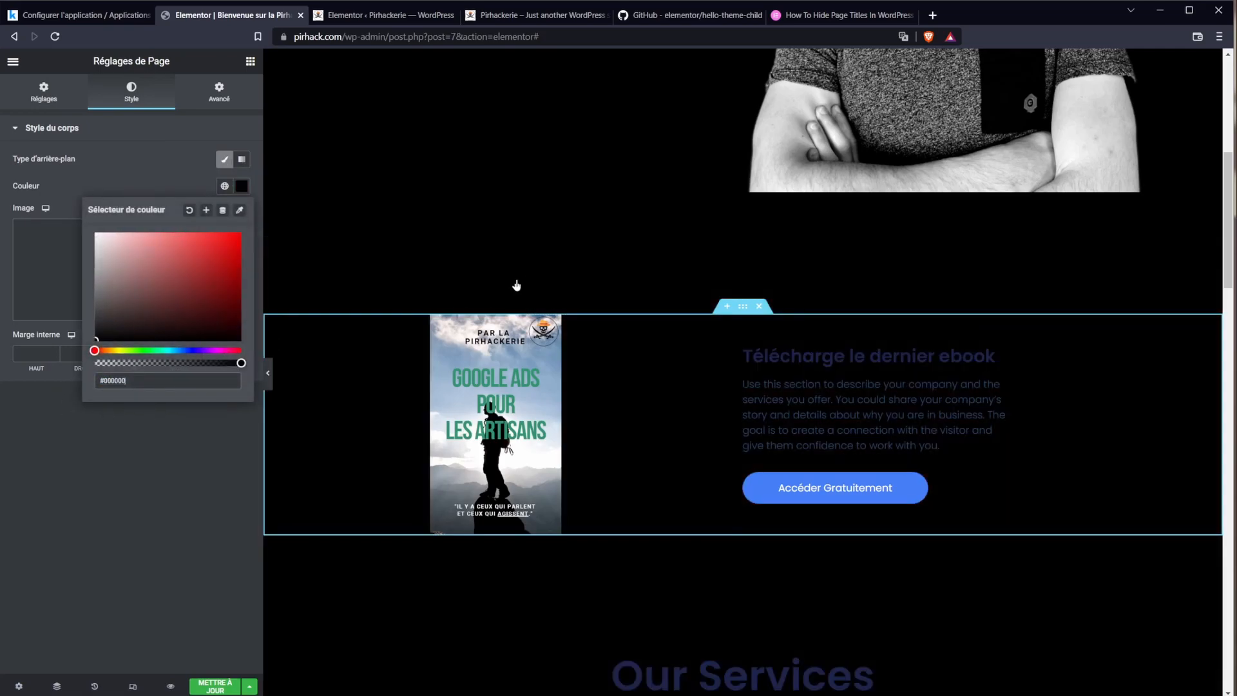
scroll(663, 472, up, 3)
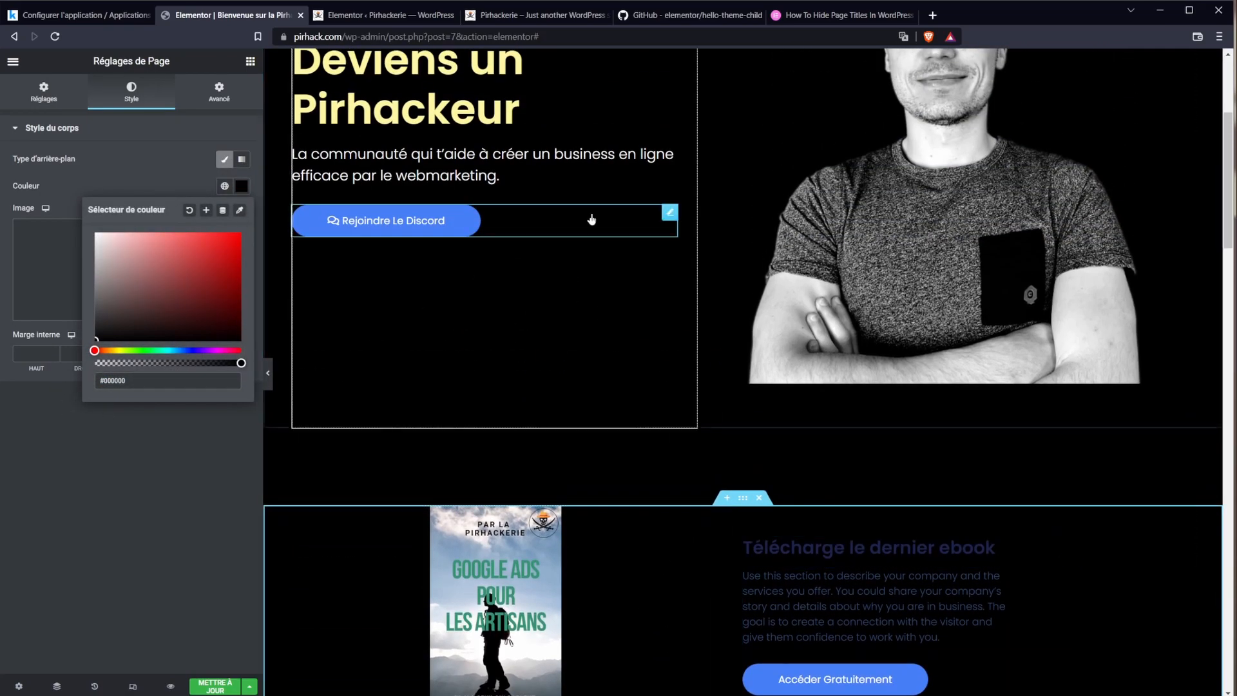
scroll(748, 125, up, 4)
scroll(643, 304, down, 6)
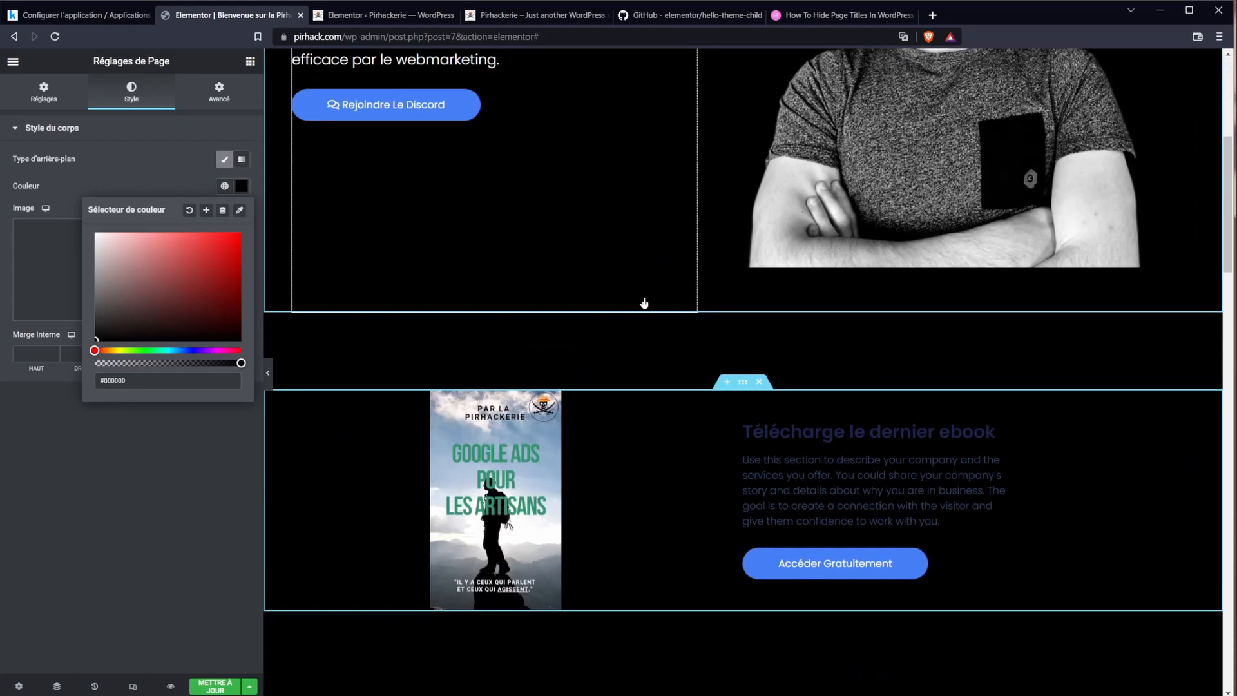
scroll(1004, 275, up, 2)
scroll(663, 393, down, 3)
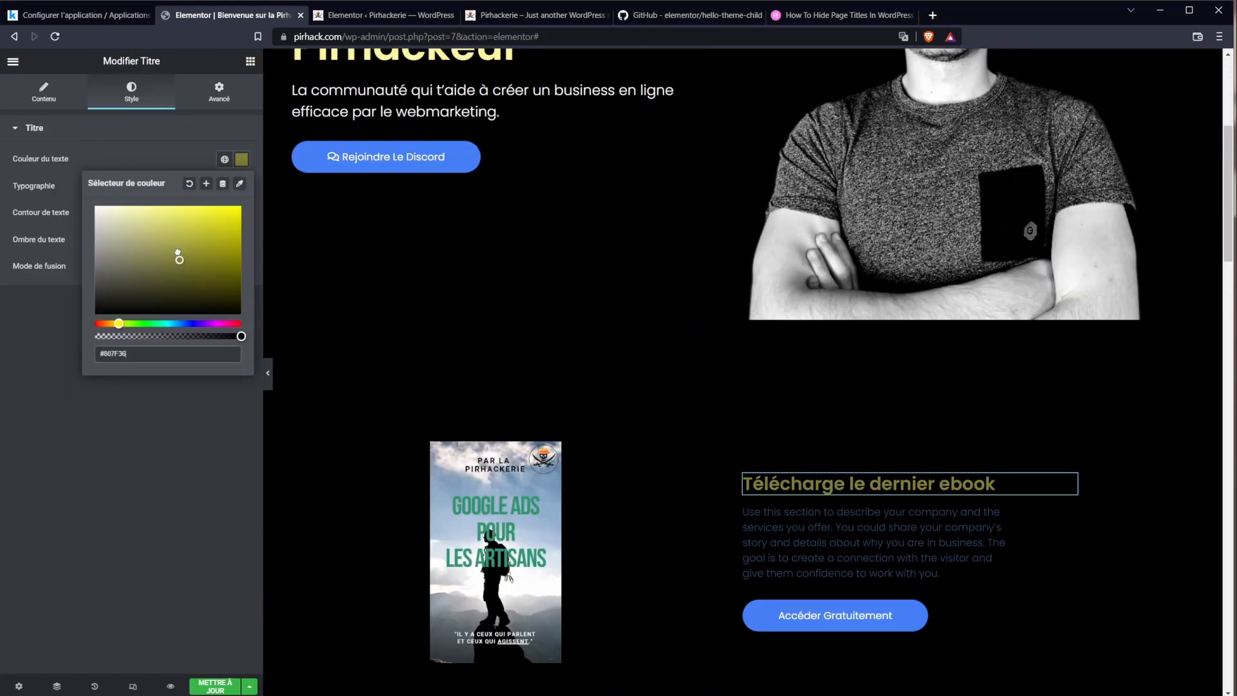
drag(177, 254, 142, 220)
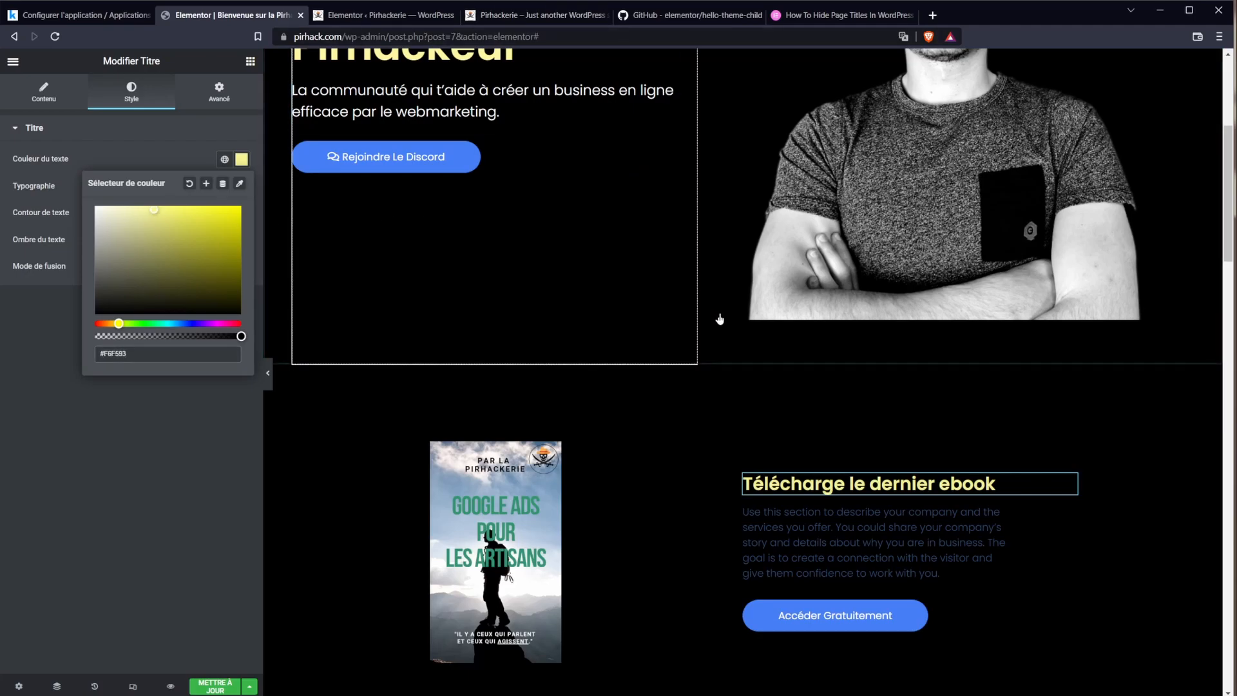
Step: Select the ebook description paragraph and try a white text colour, cancelling the global save
double_click(803, 511)
key(ctrl+a)
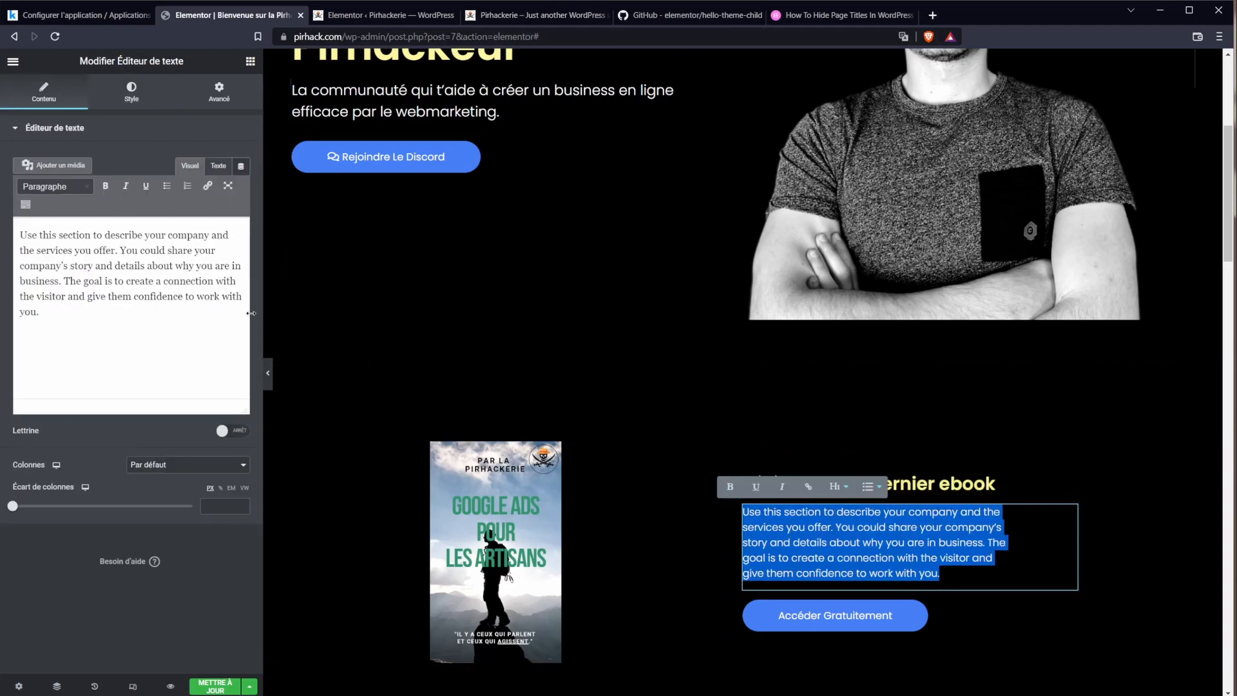
click(220, 91)
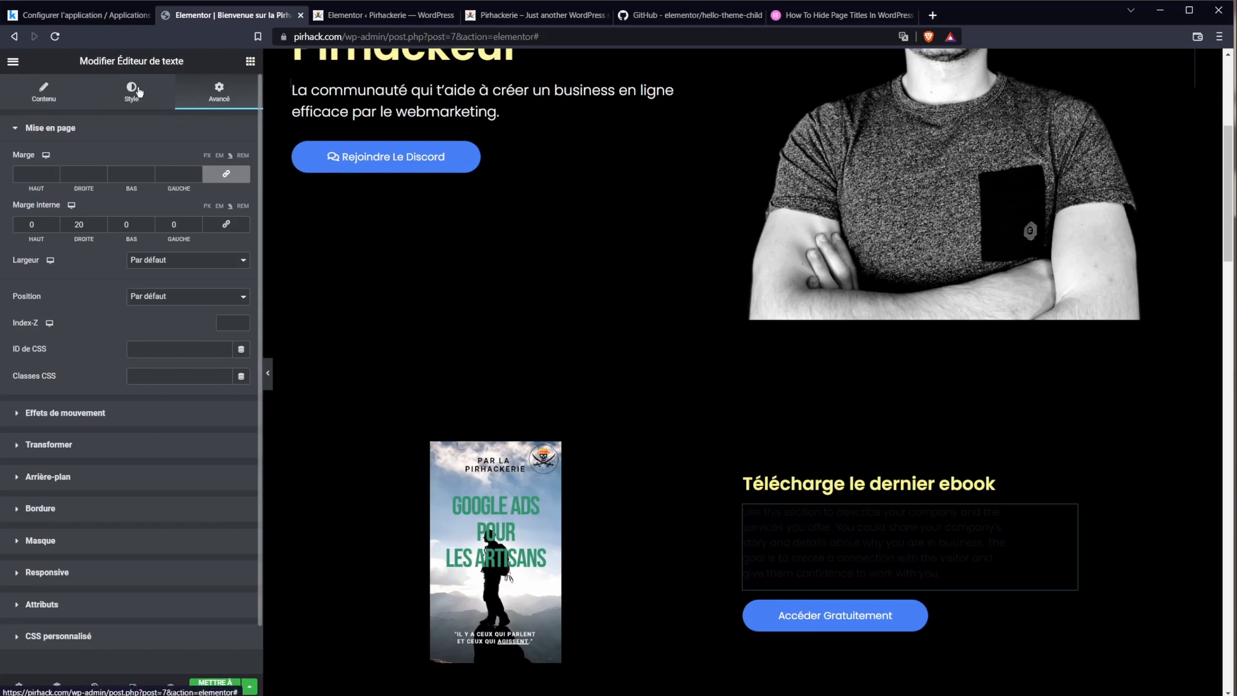
click(131, 90)
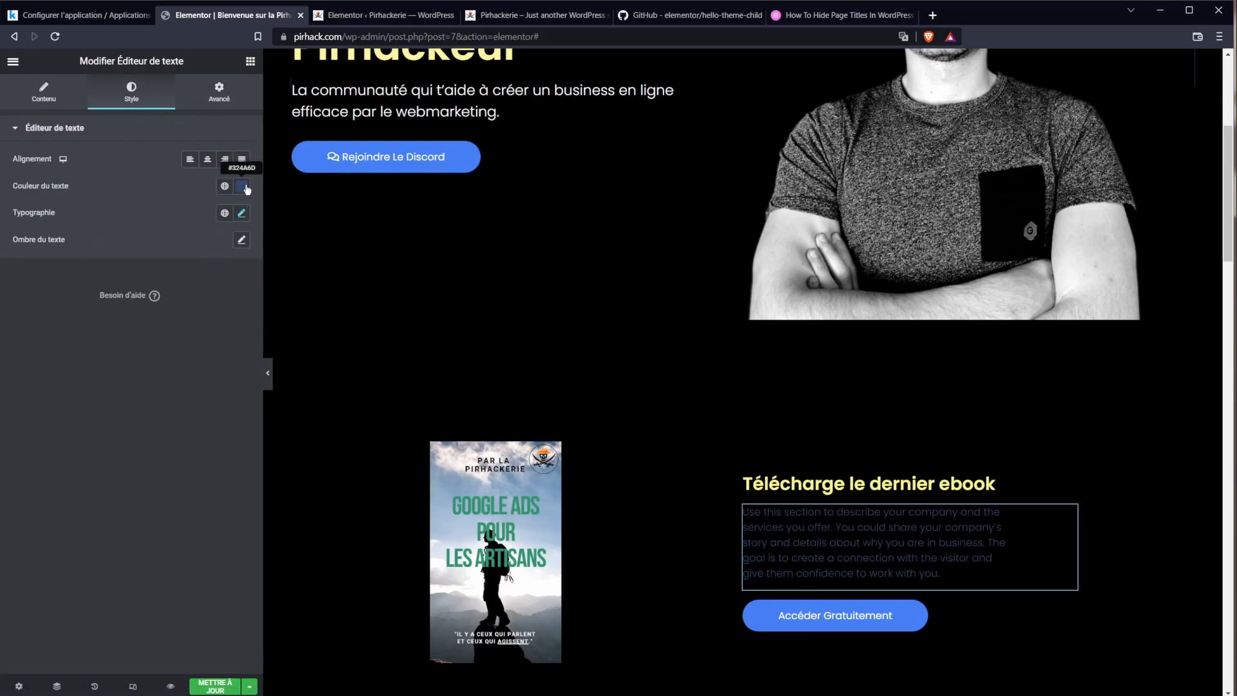
click(245, 188)
drag(149, 272, 56, 207)
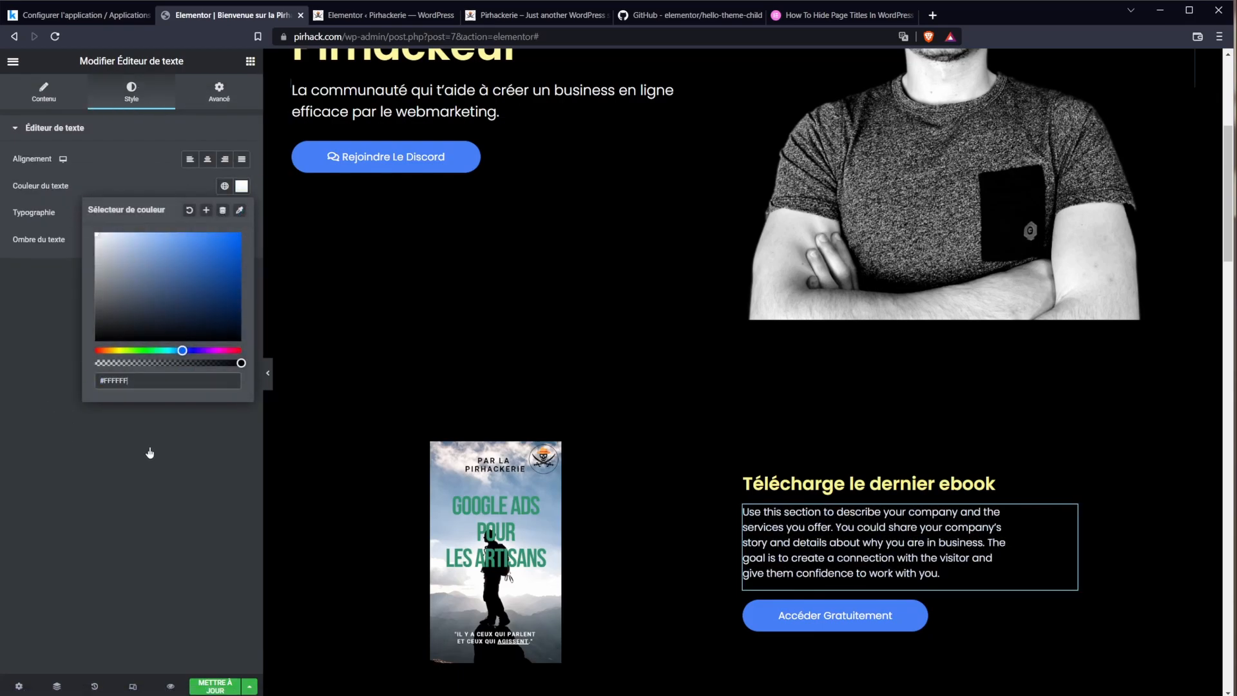
click(207, 213)
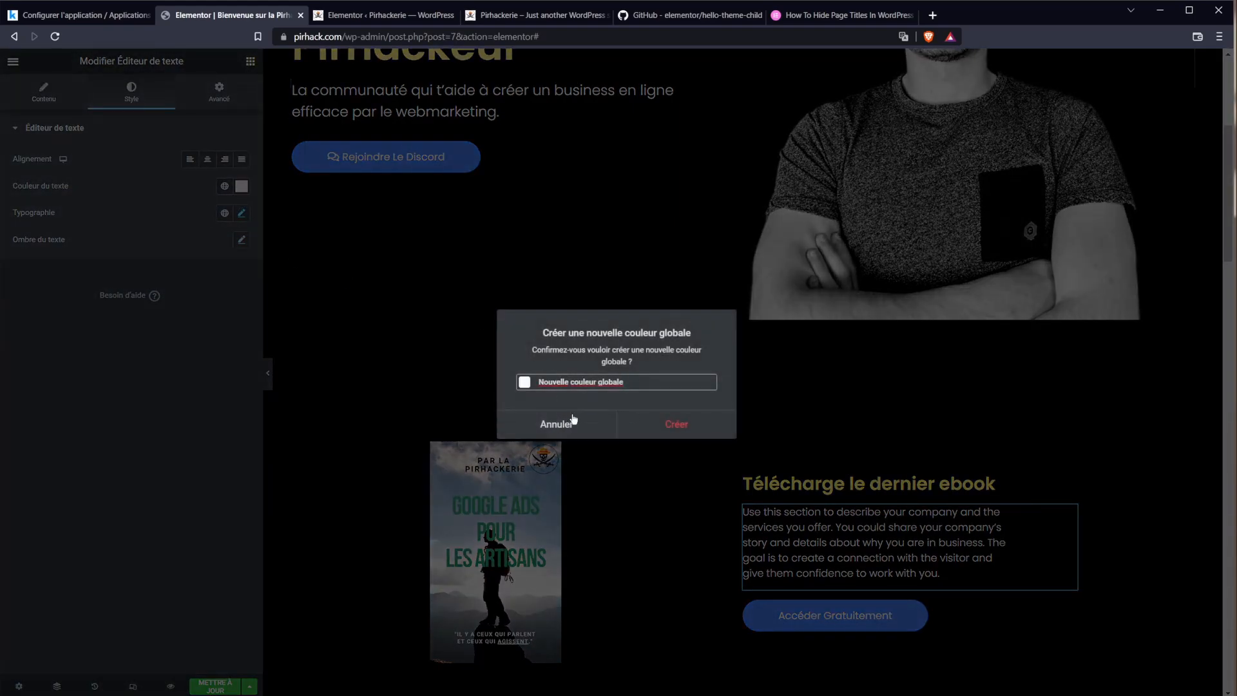
click(557, 425)
Step: Colour the paragraph yellow-green #C5ED3D and save it as global colour 'jaunetest'
click(241, 186)
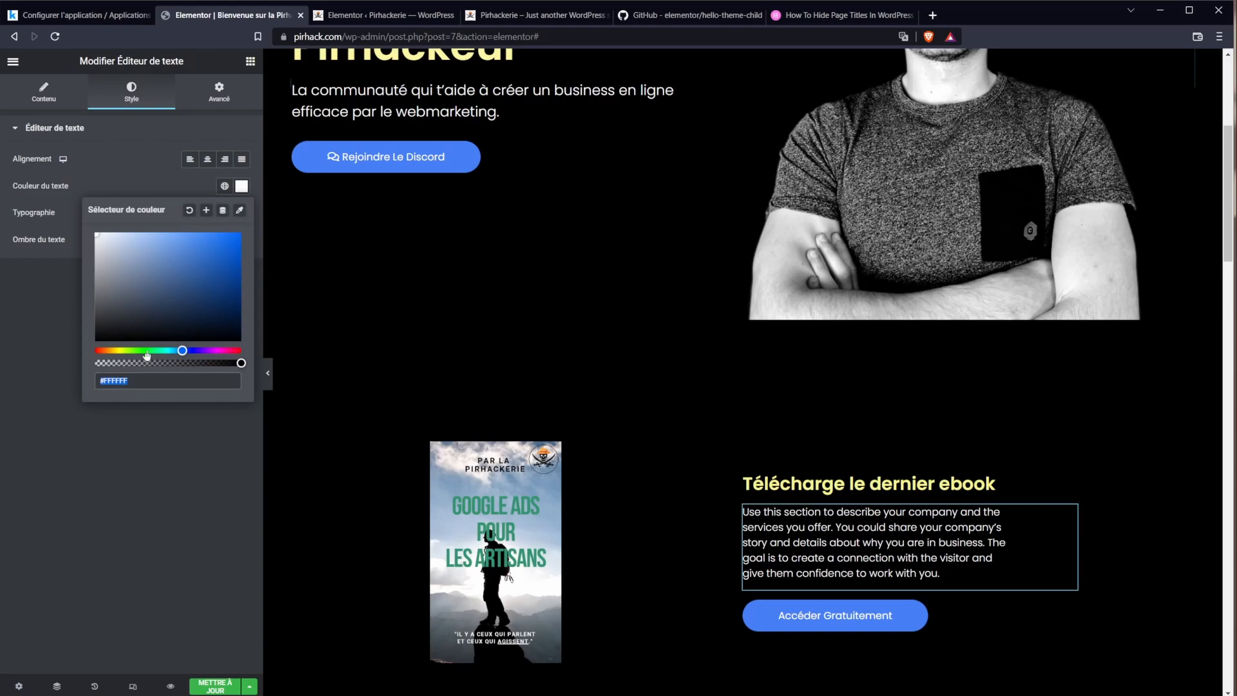
click(124, 350)
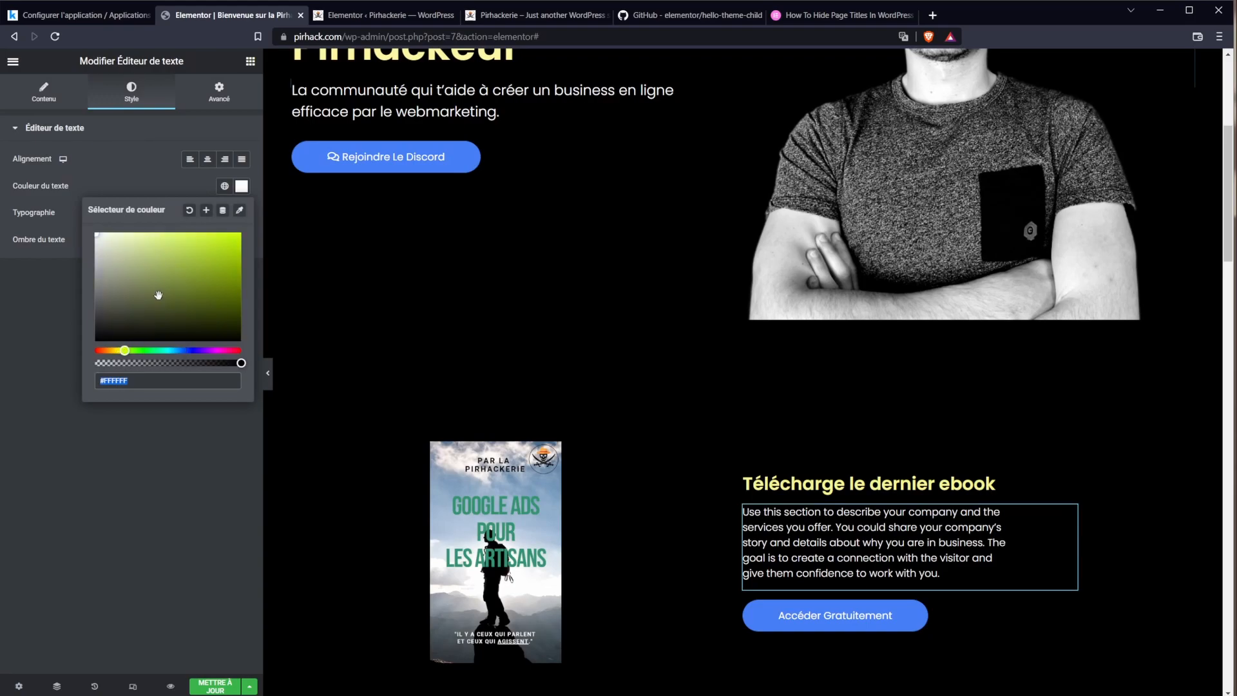
click(203, 239)
click(207, 210)
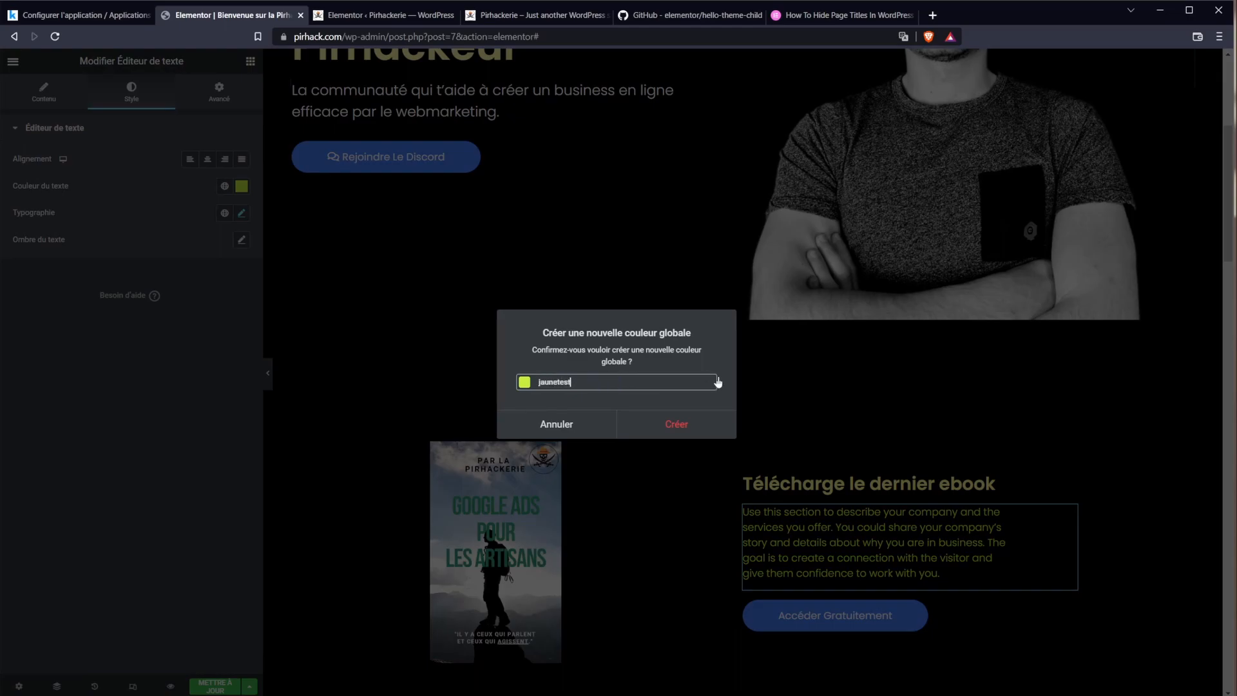
click(662, 437)
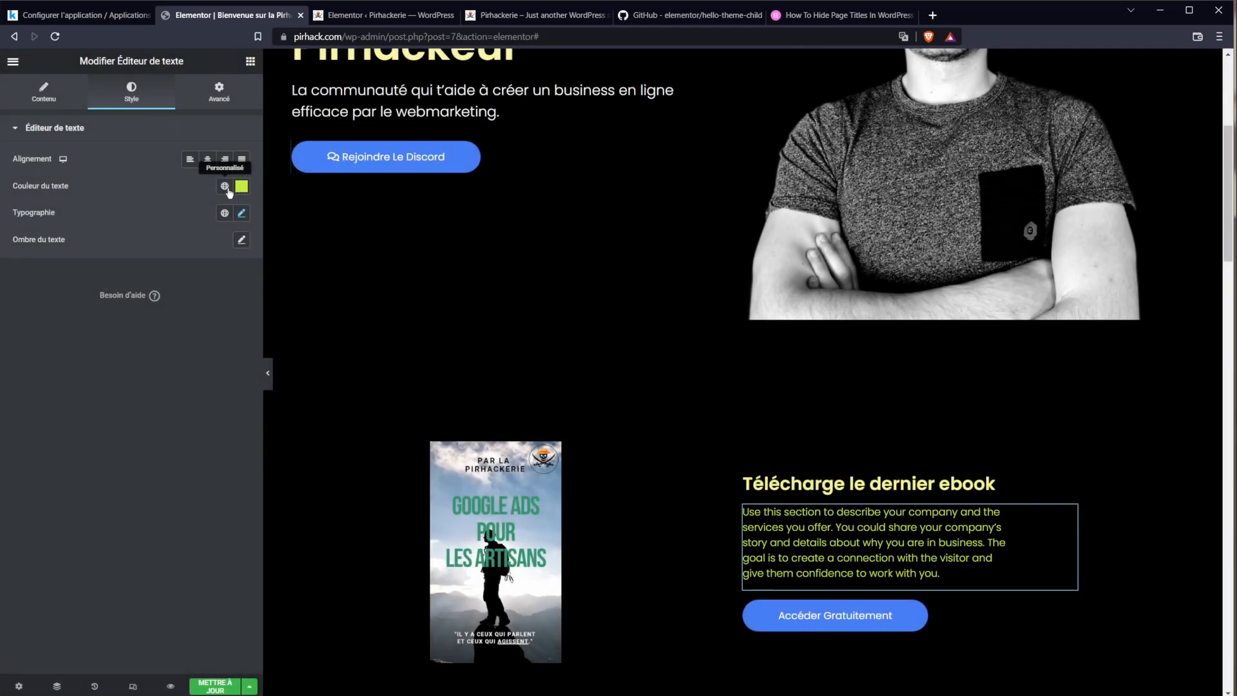
Step: Check 'jaunetest' in the global colours list and site settings, then return to the page
click(225, 187)
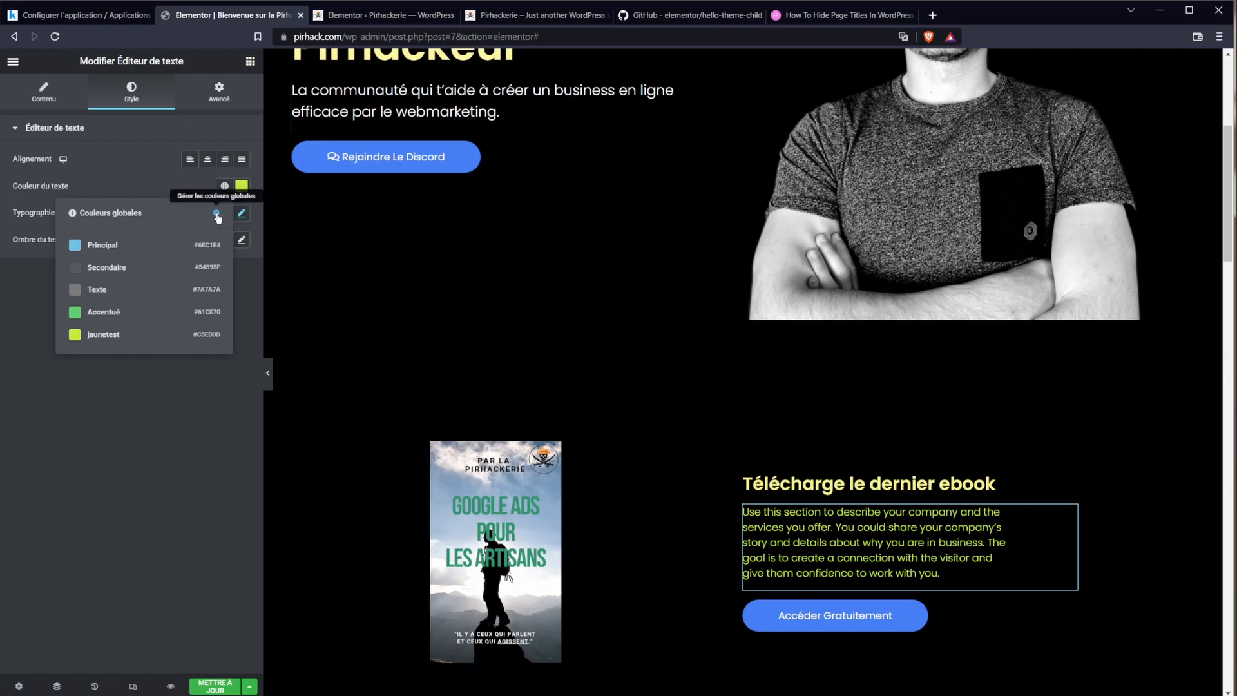
click(217, 215)
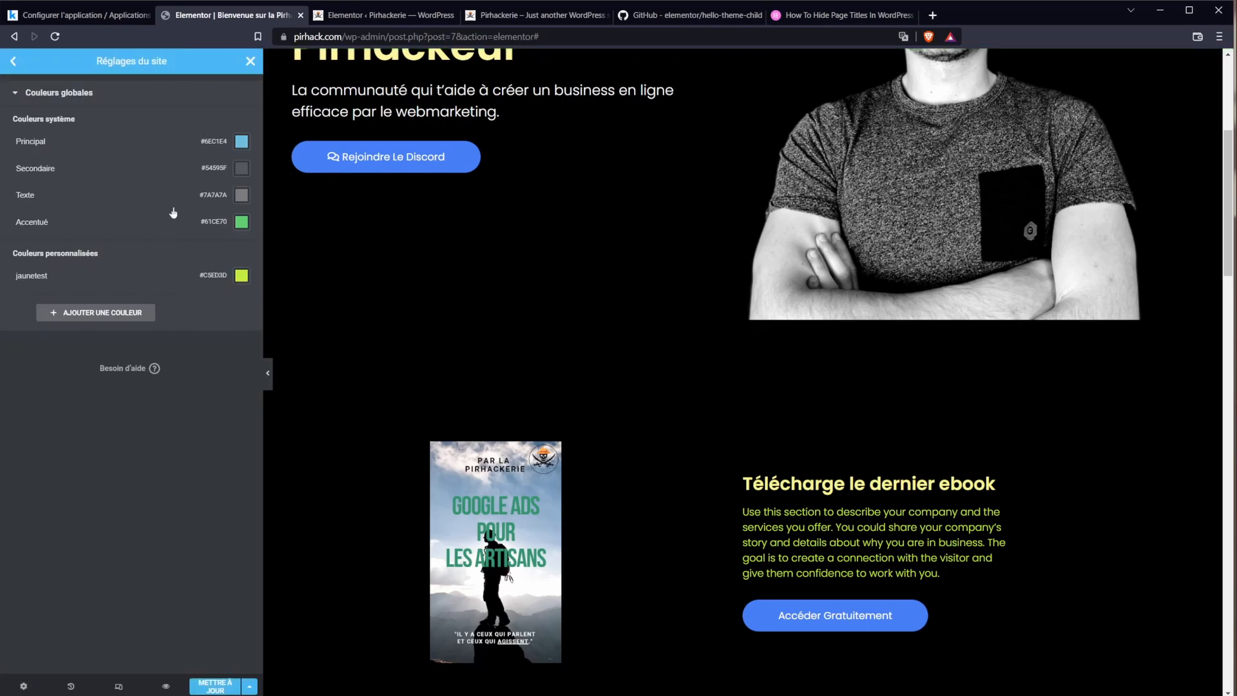
click(251, 60)
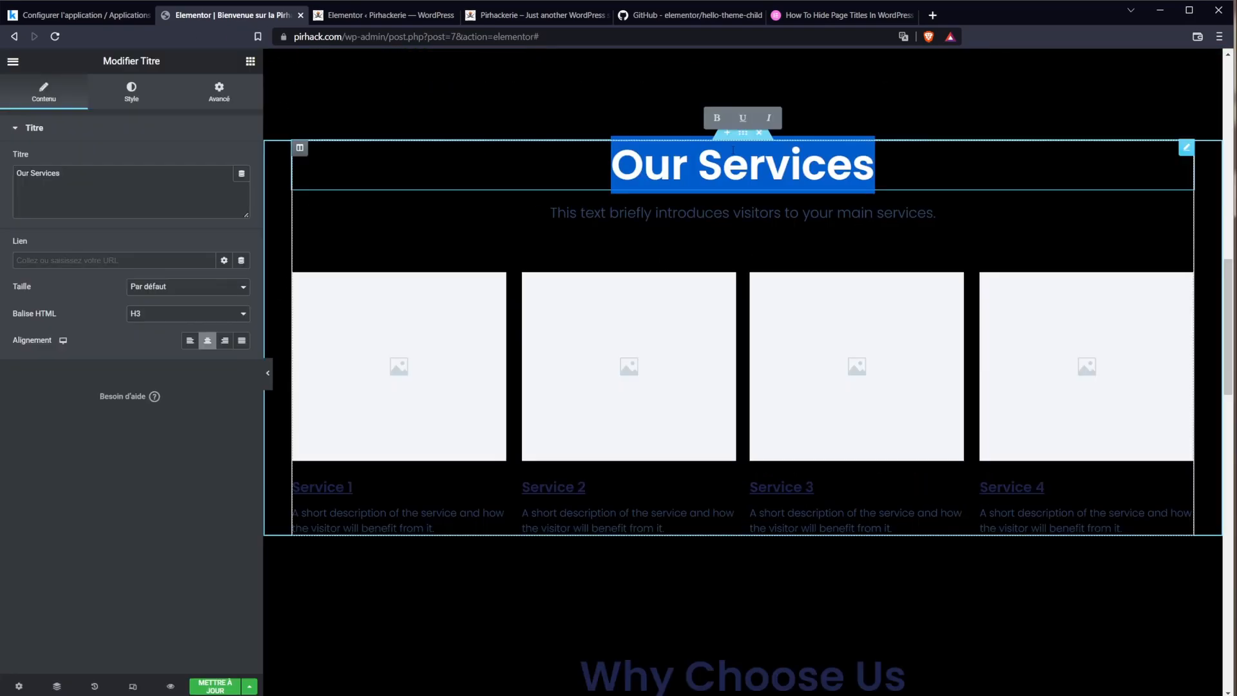
Step: Retitle the Our Services heading 'Derniers articles'
text(L)
key(BackSpace)
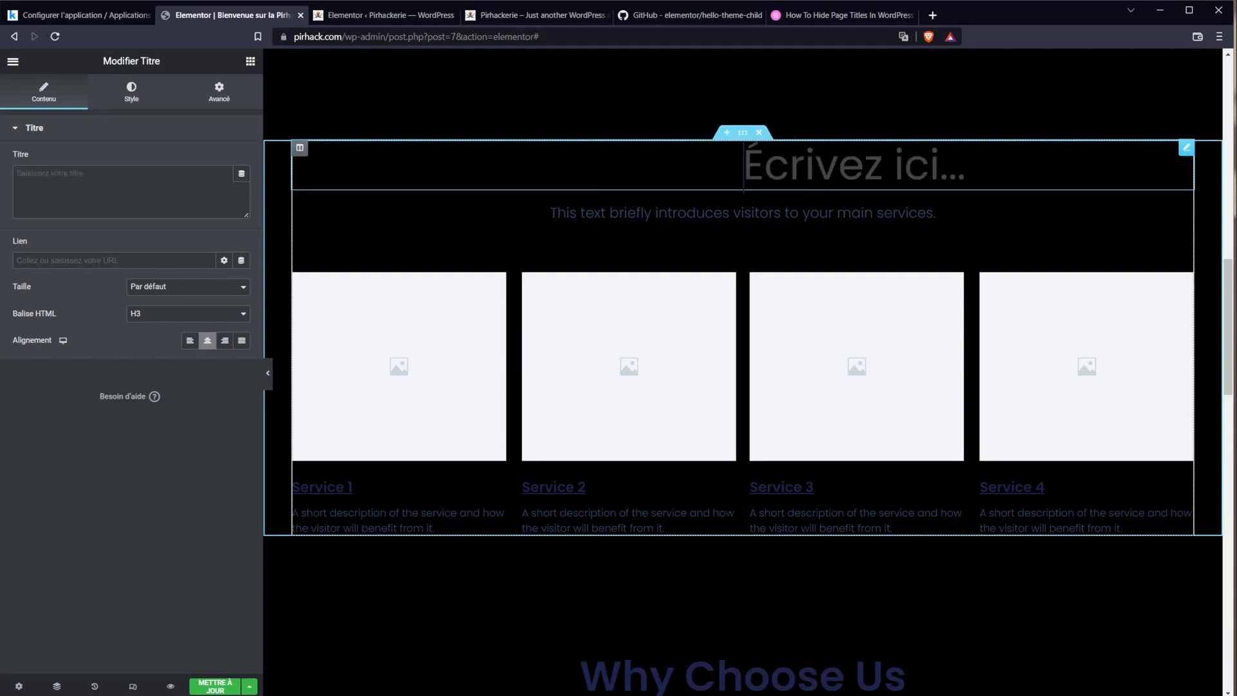
text(Derniers articles)
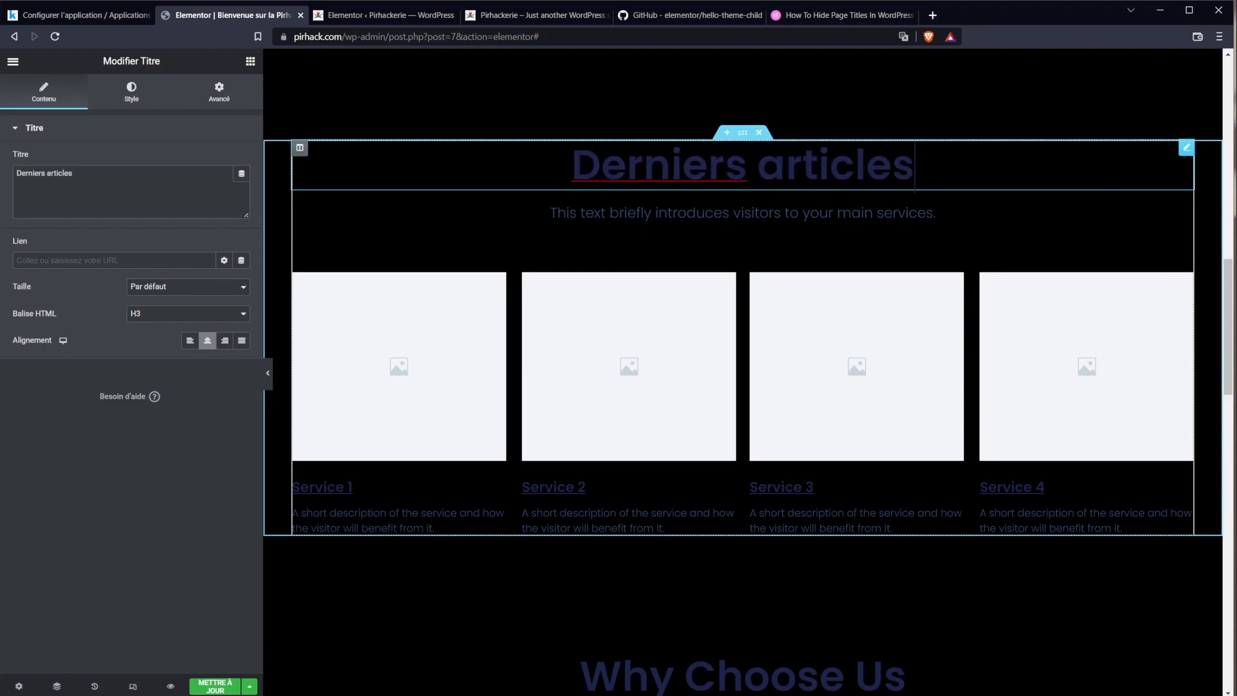
right_click(671, 161)
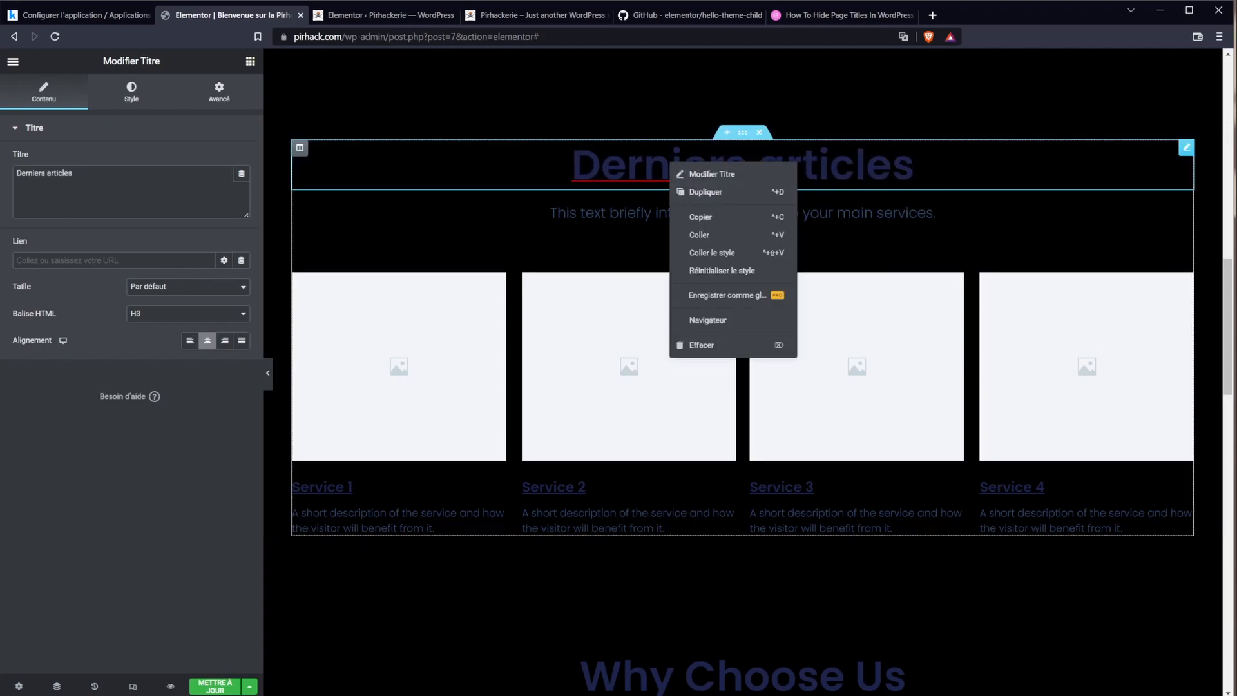
click(644, 169)
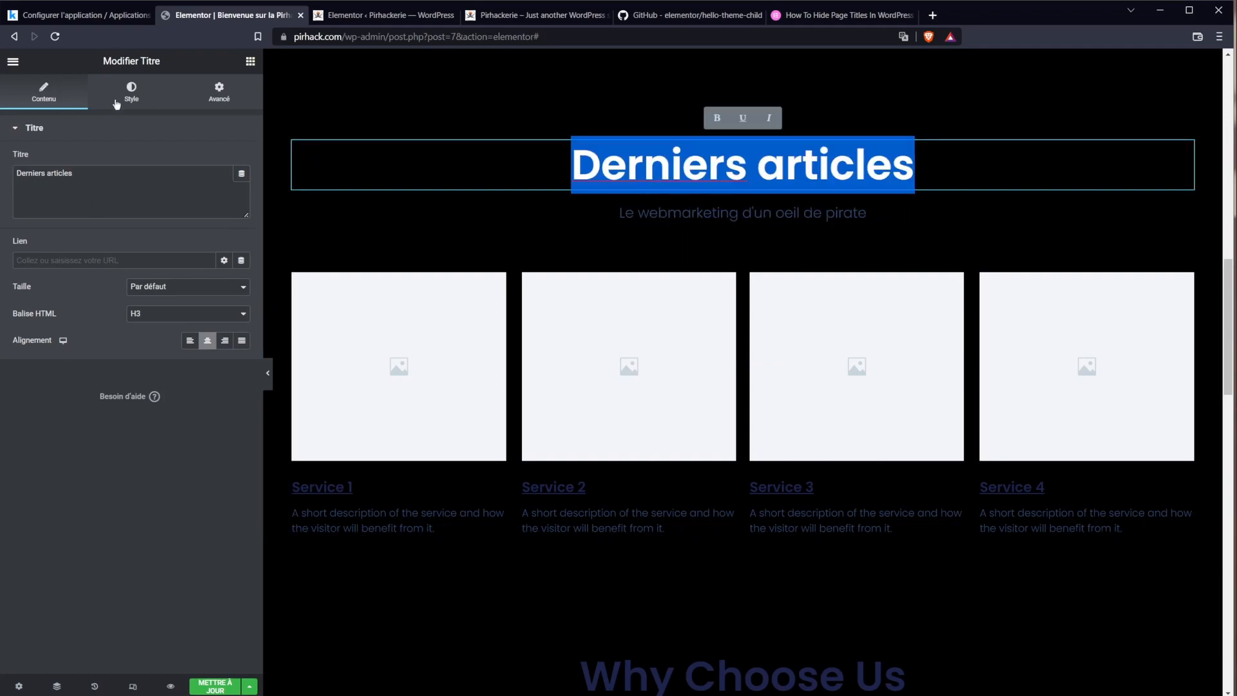
Step: Colour the 'Derniers articles' heading pale yellow-green #ECFF90
click(131, 92)
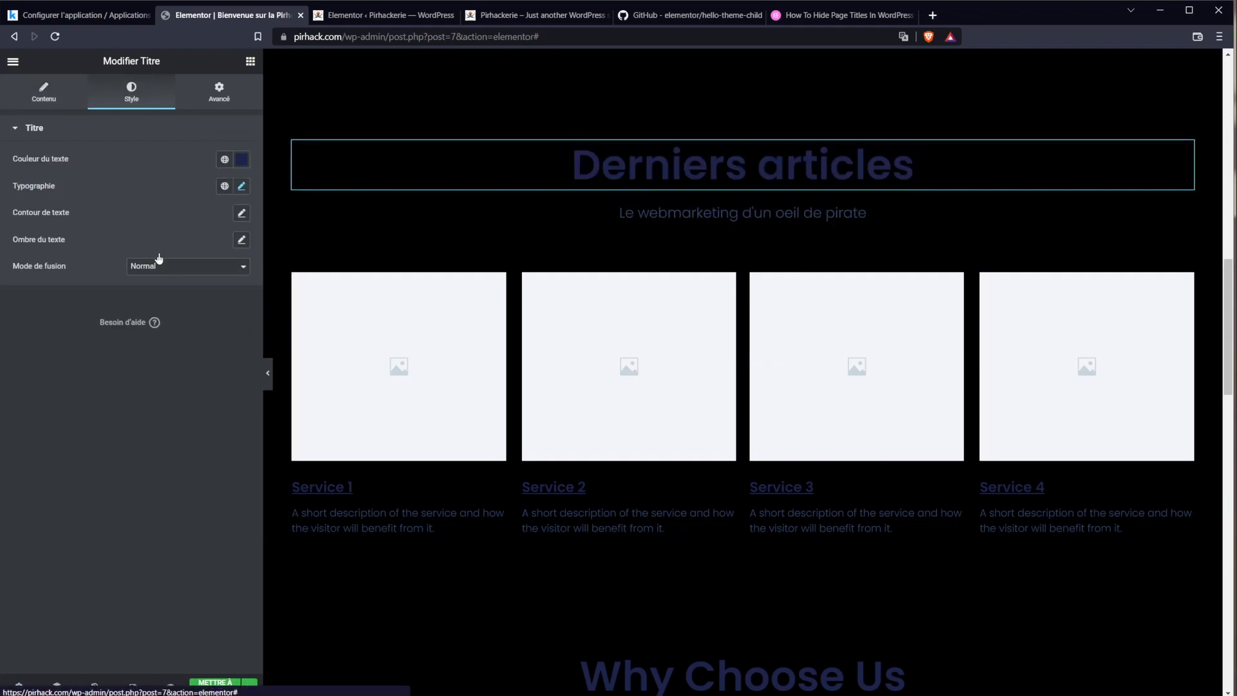
click(242, 214)
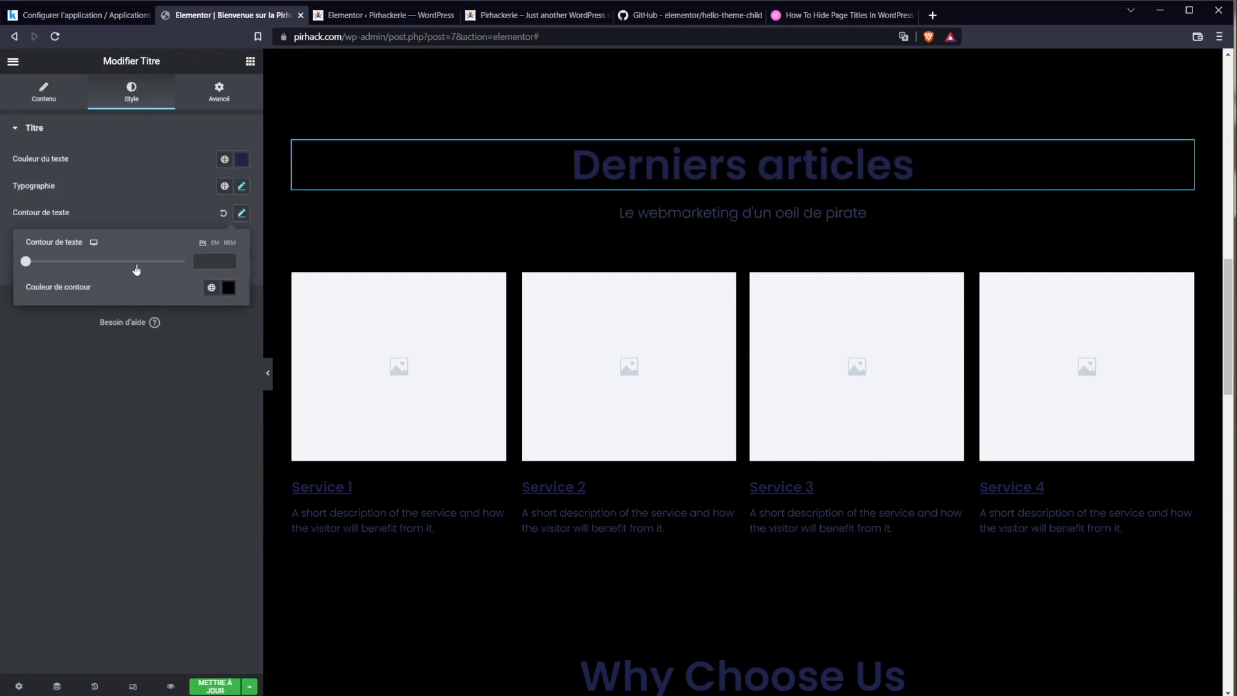
click(241, 161)
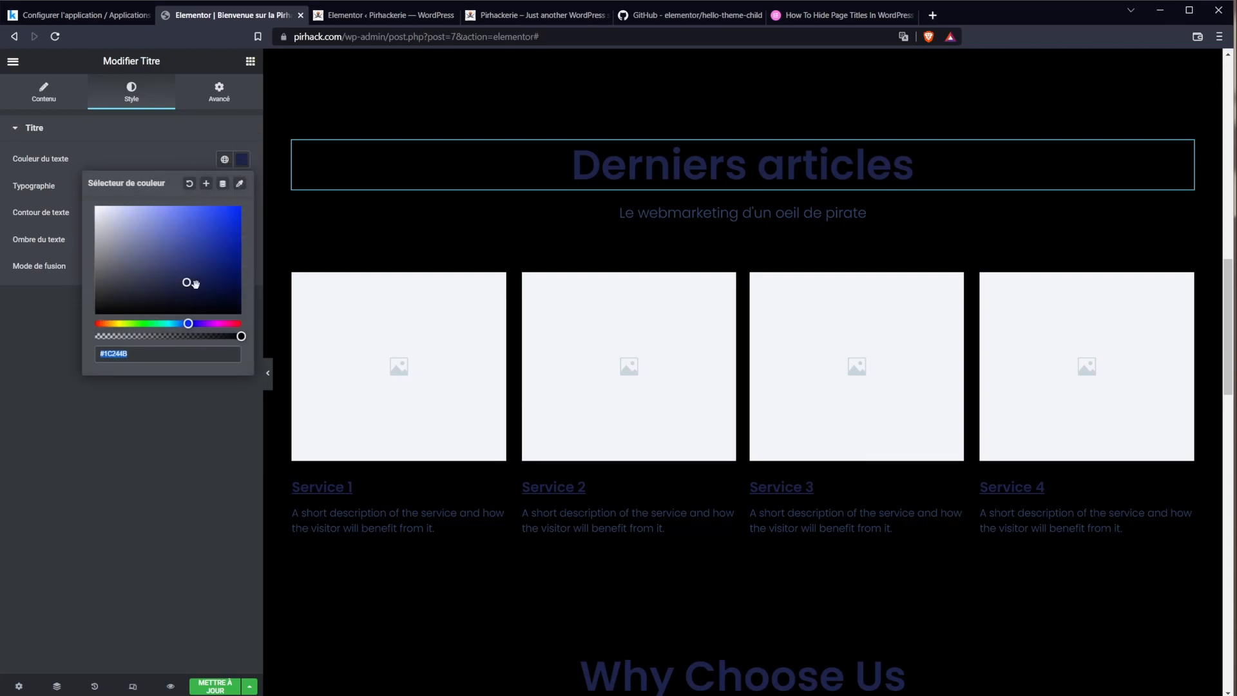
click(123, 322)
drag(150, 219, 160, 206)
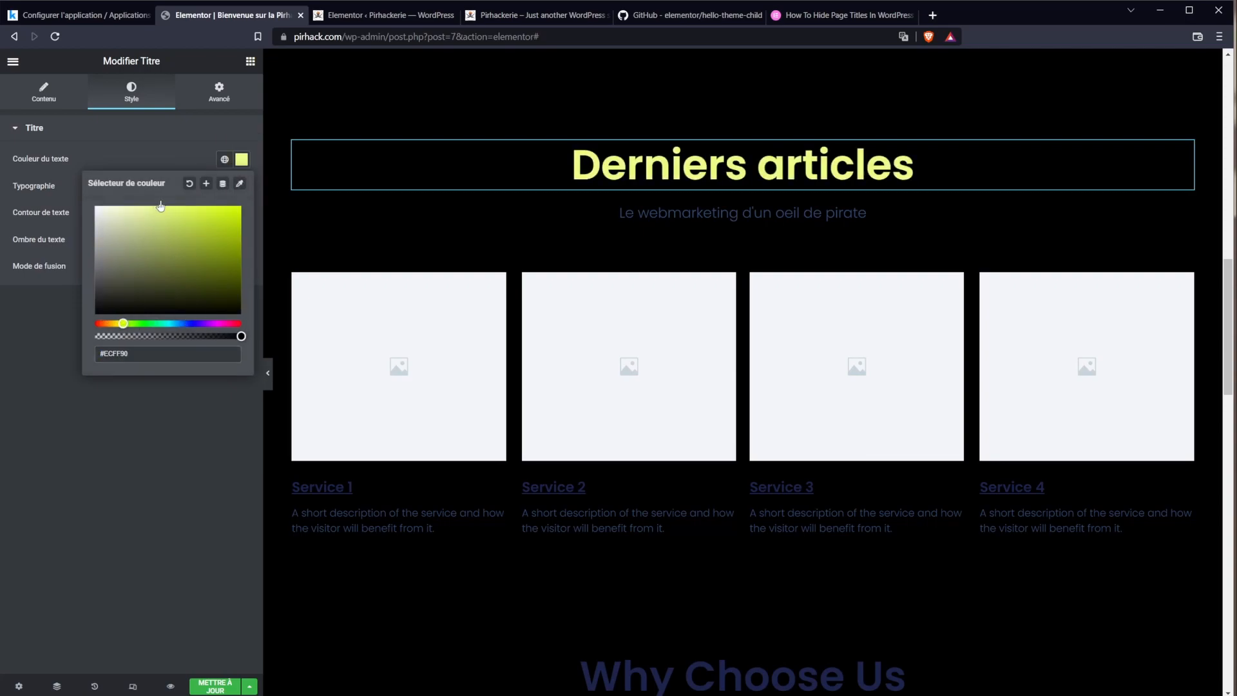
Step: Set the subtitle 'Le webmarketing d'un oeil de pirate' to white #FFFFFF
click(670, 213)
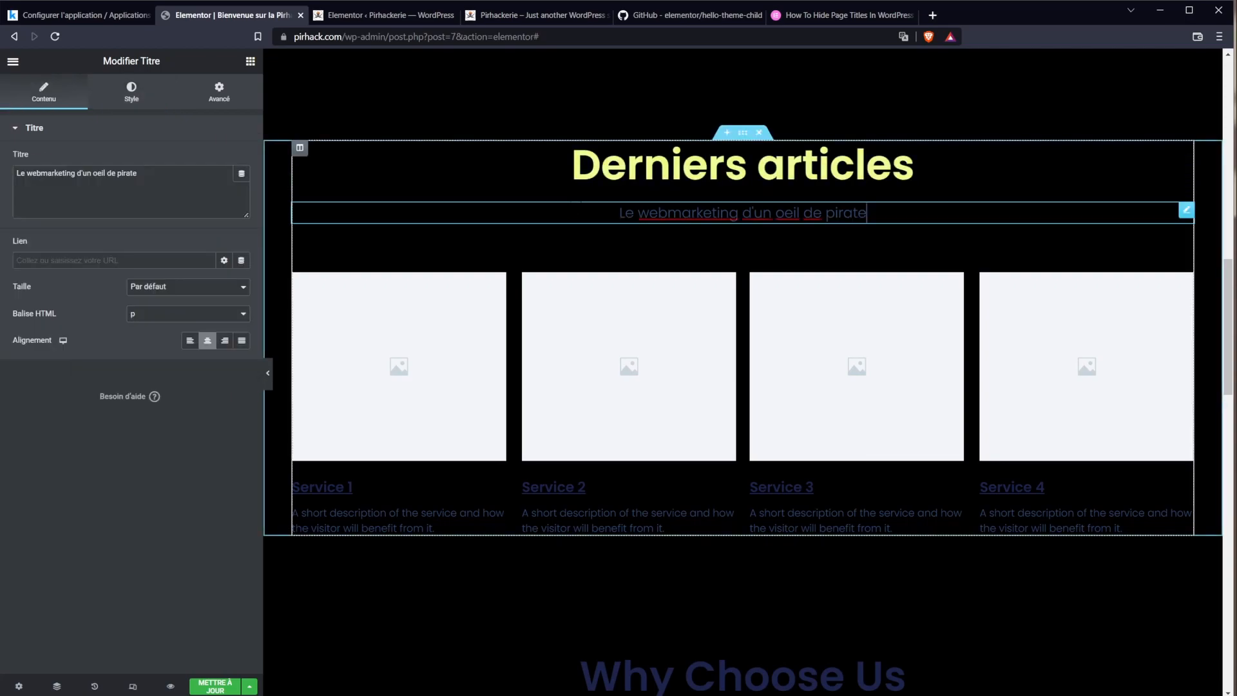
click(135, 95)
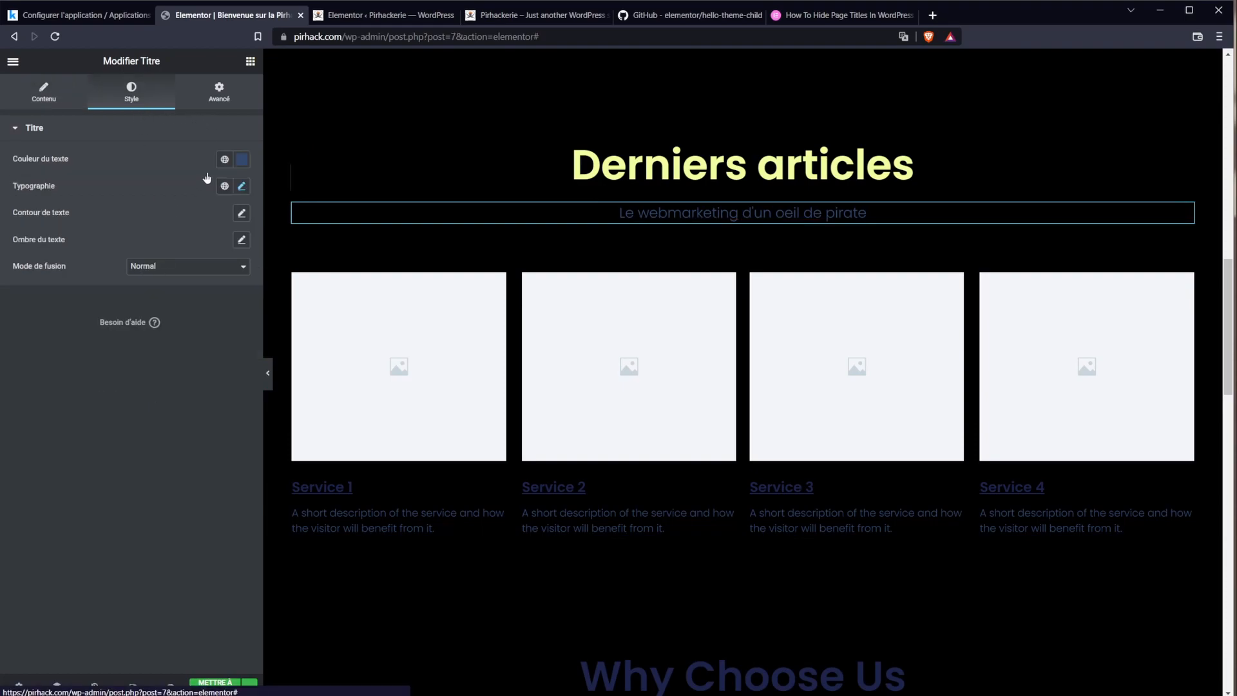
click(241, 159)
text(#FFFFFF)
click(160, 454)
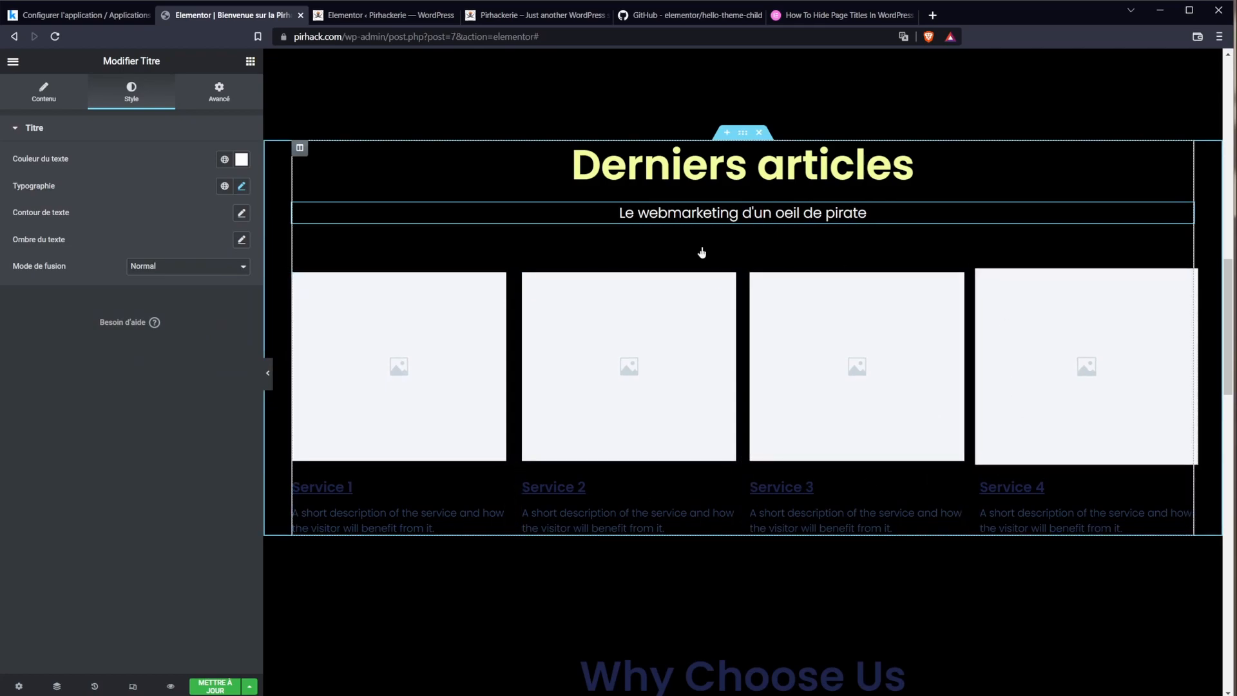
Step: Change the testimonials section's title from 'Client Testimonials' to 'Avis clients'
scroll(702, 257, down, 3)
scroll(385, 192, up, 1)
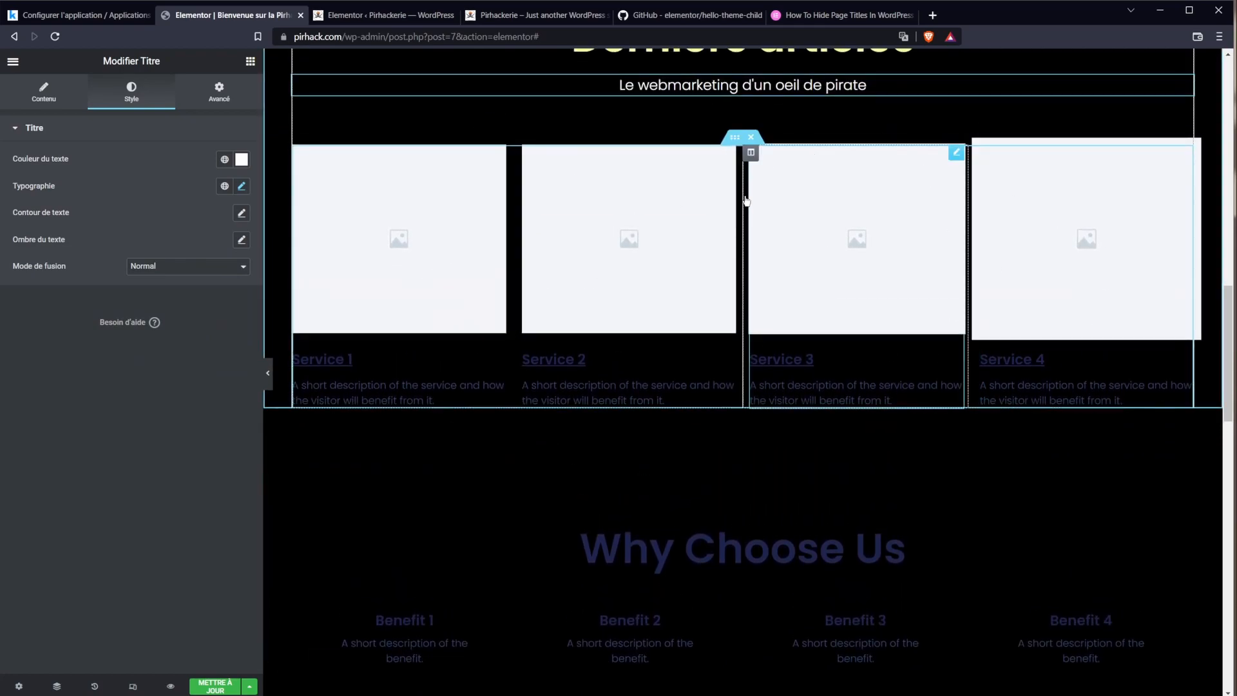
scroll(822, 514, down, 7)
double_click(805, 373)
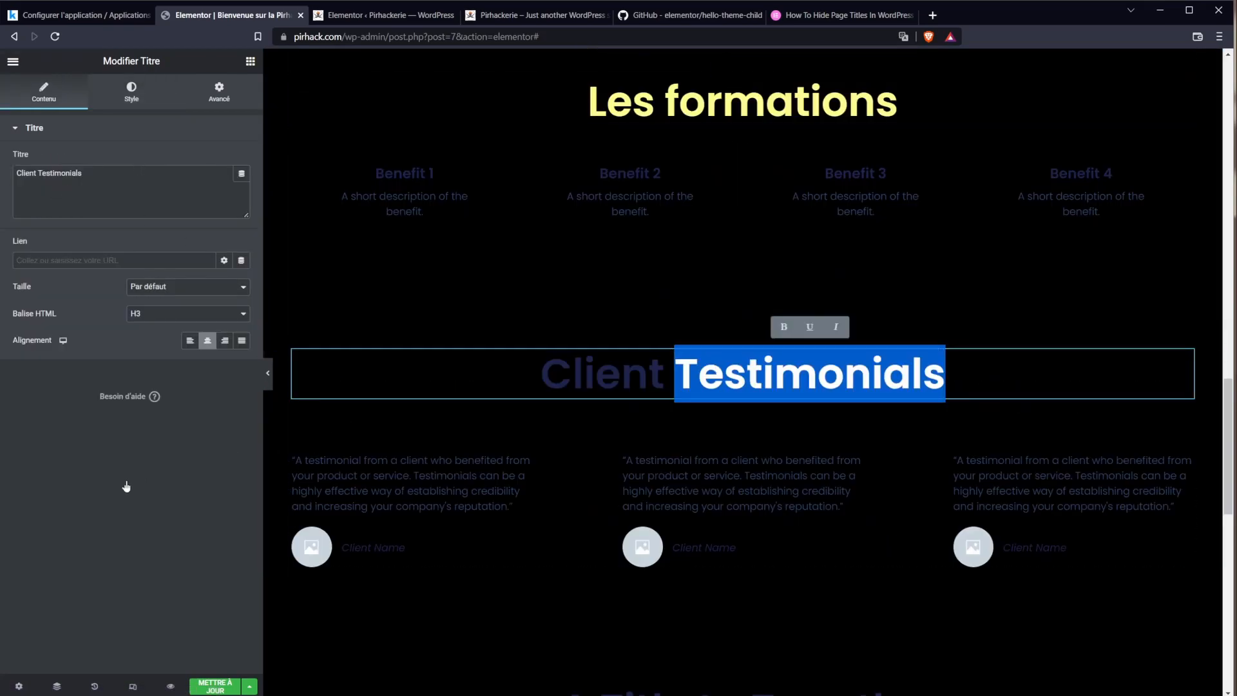
triple_click(87, 193)
text(Avis clients)
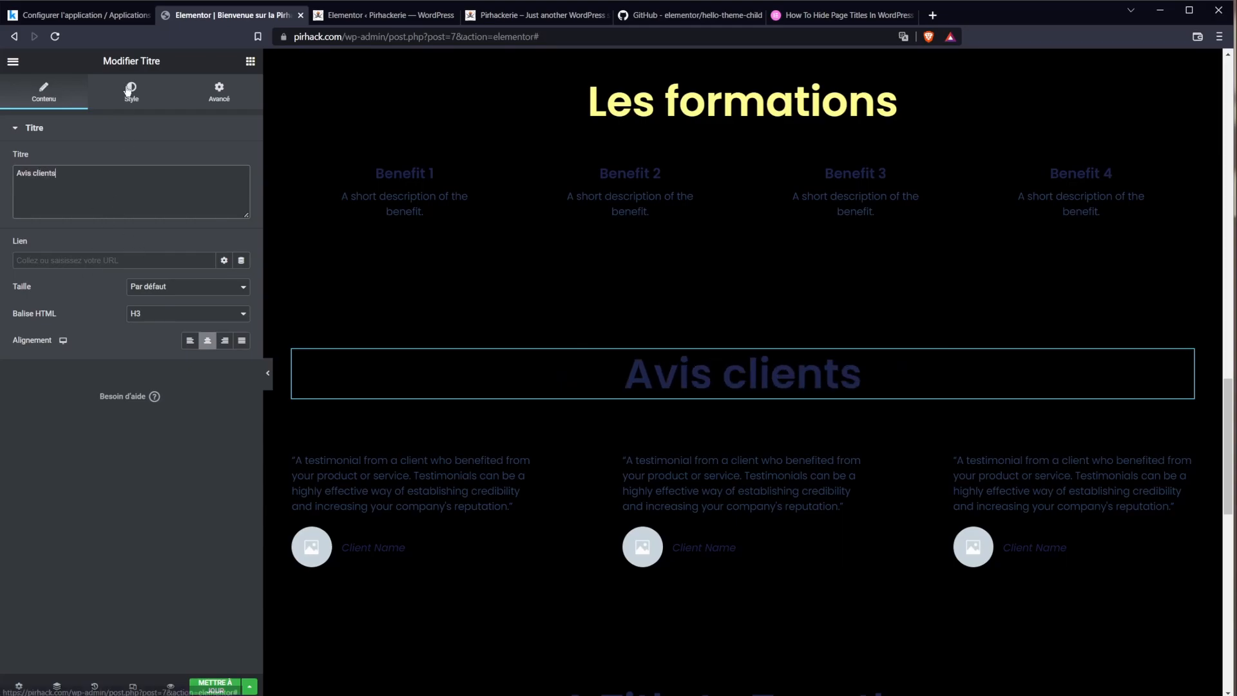
drag(1229, 438, 1228, 96)
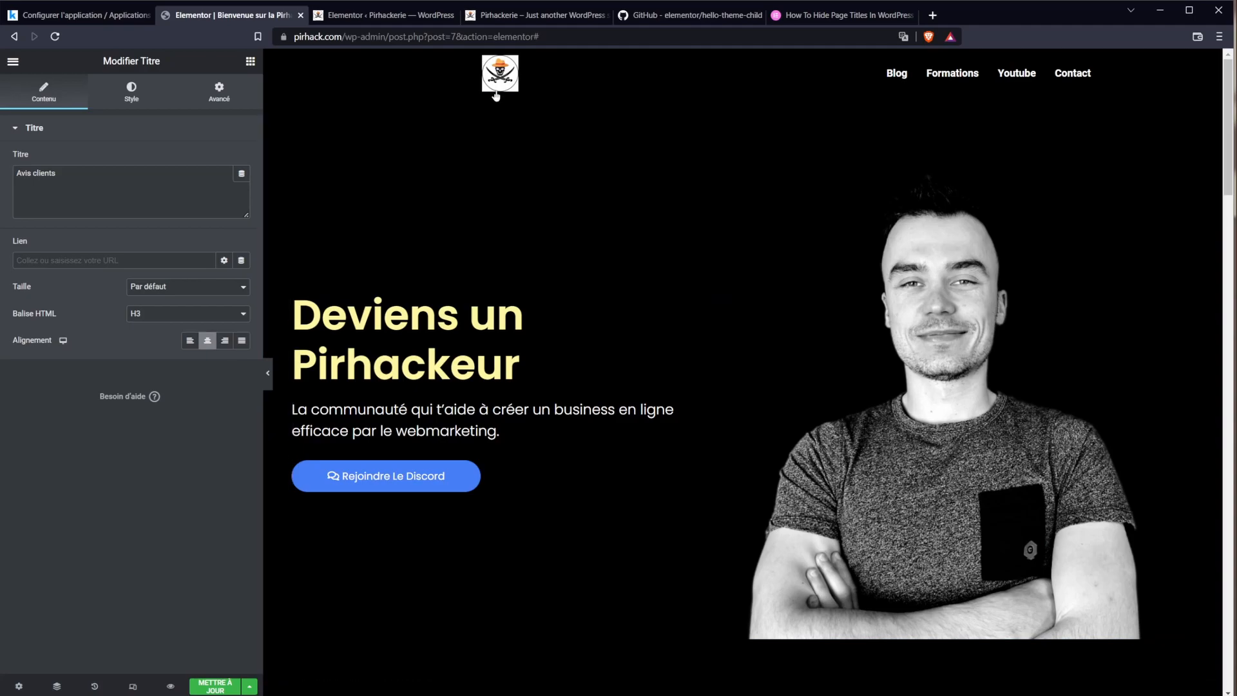
Step: Review the home page layout, then switch on Elementor's responsive mode preview
scroll(431, 453, down, 6)
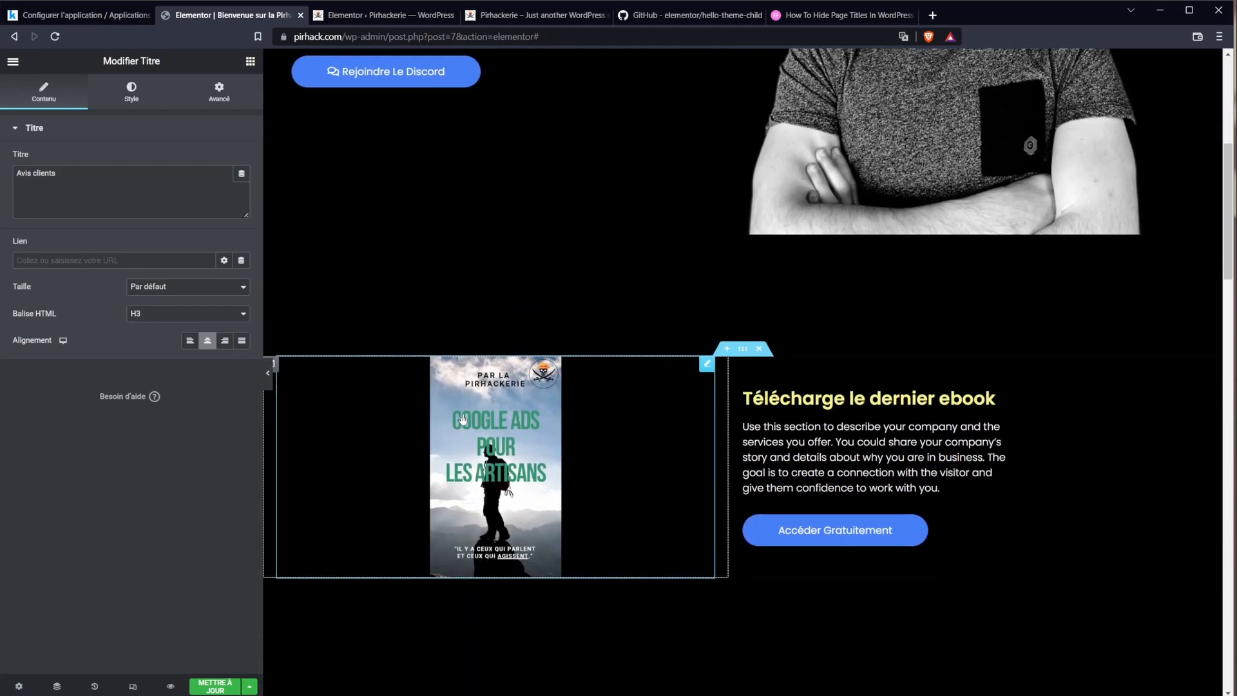
scroll(1031, 387, down, 4)
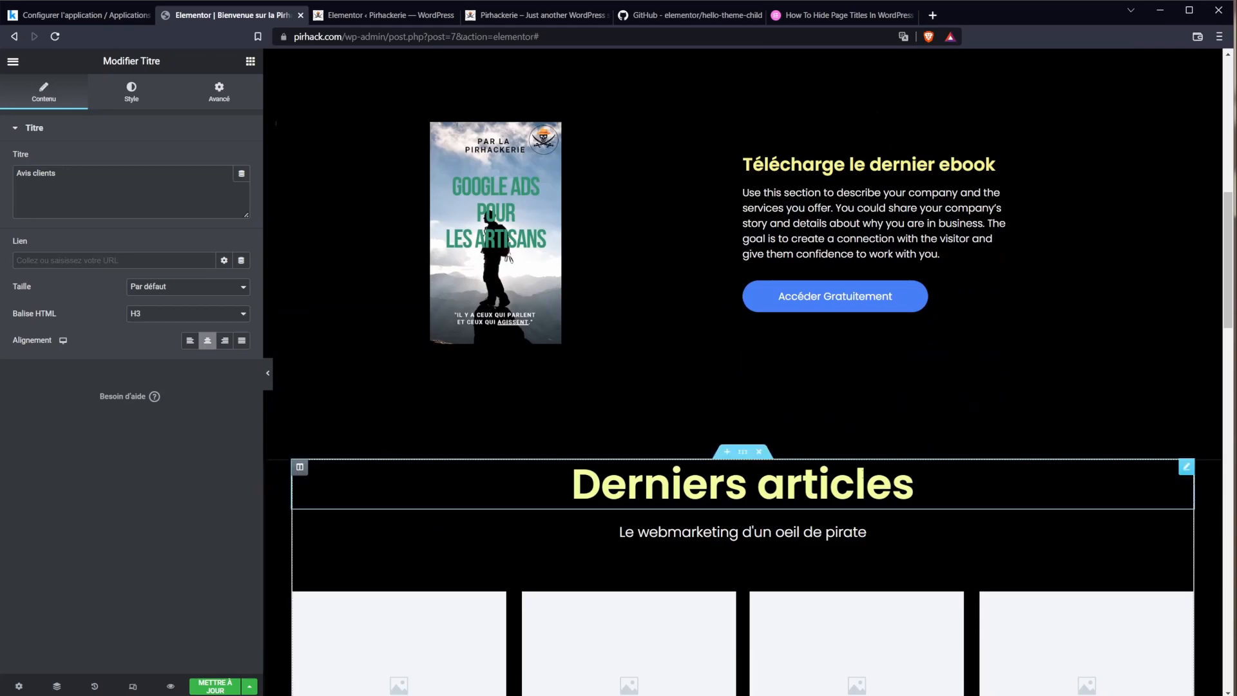
scroll(1004, 326, up, 7)
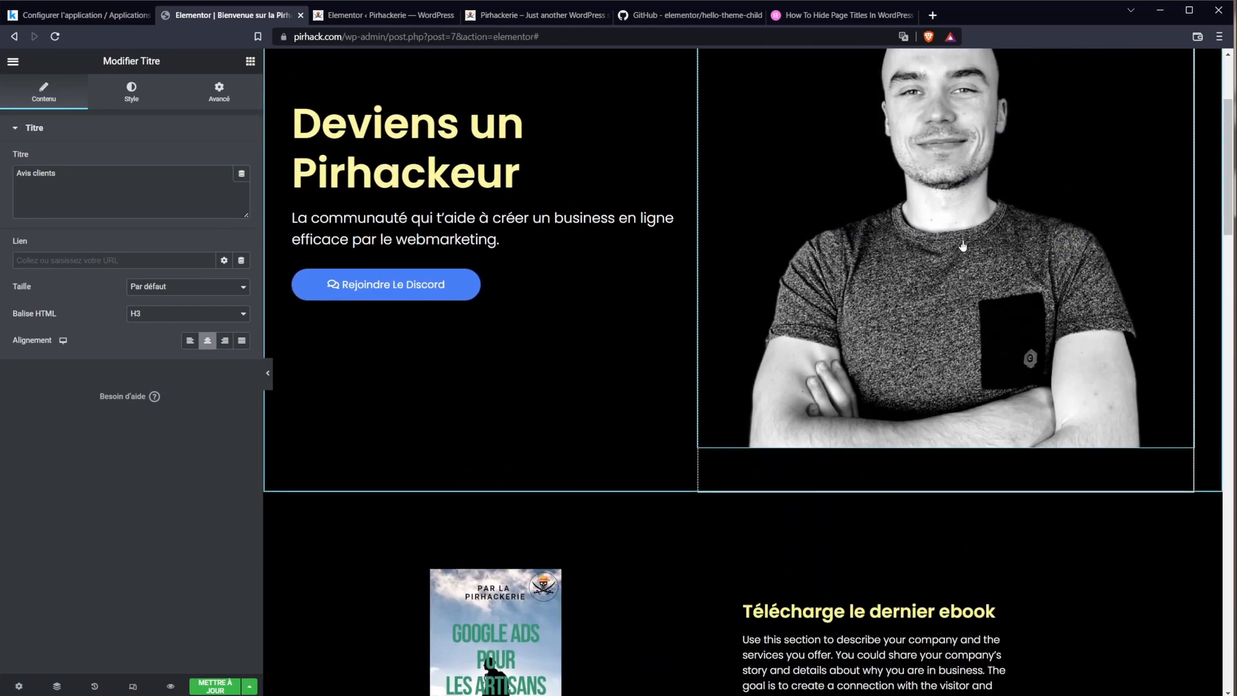
scroll(1004, 344, down, 10)
scroll(741, 422, up, 5)
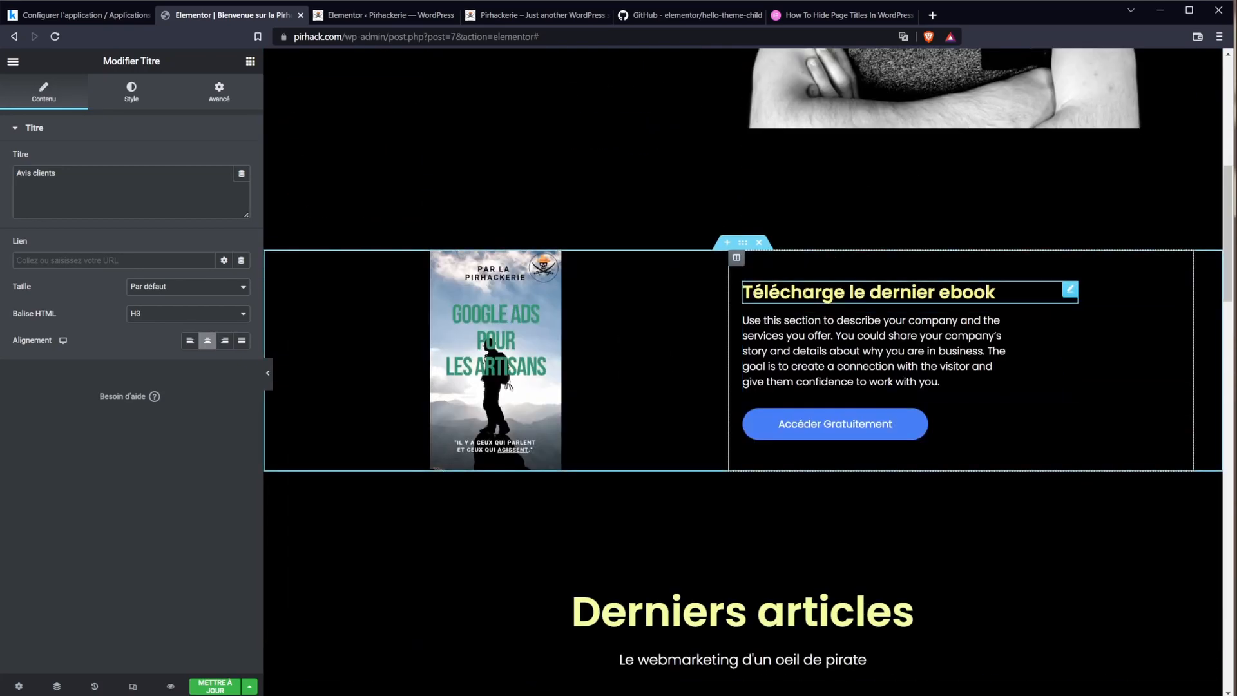
scroll(709, 445, up, 4)
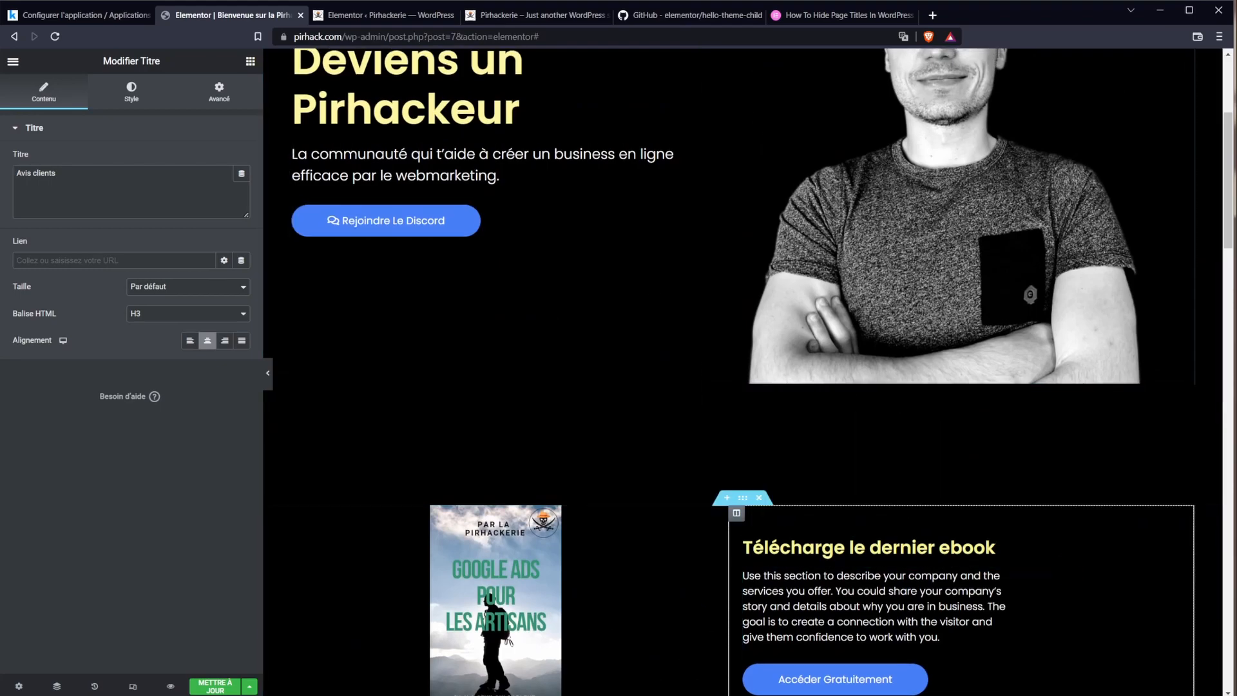
scroll(695, 448, up, 2)
scroll(817, 422, down, 6)
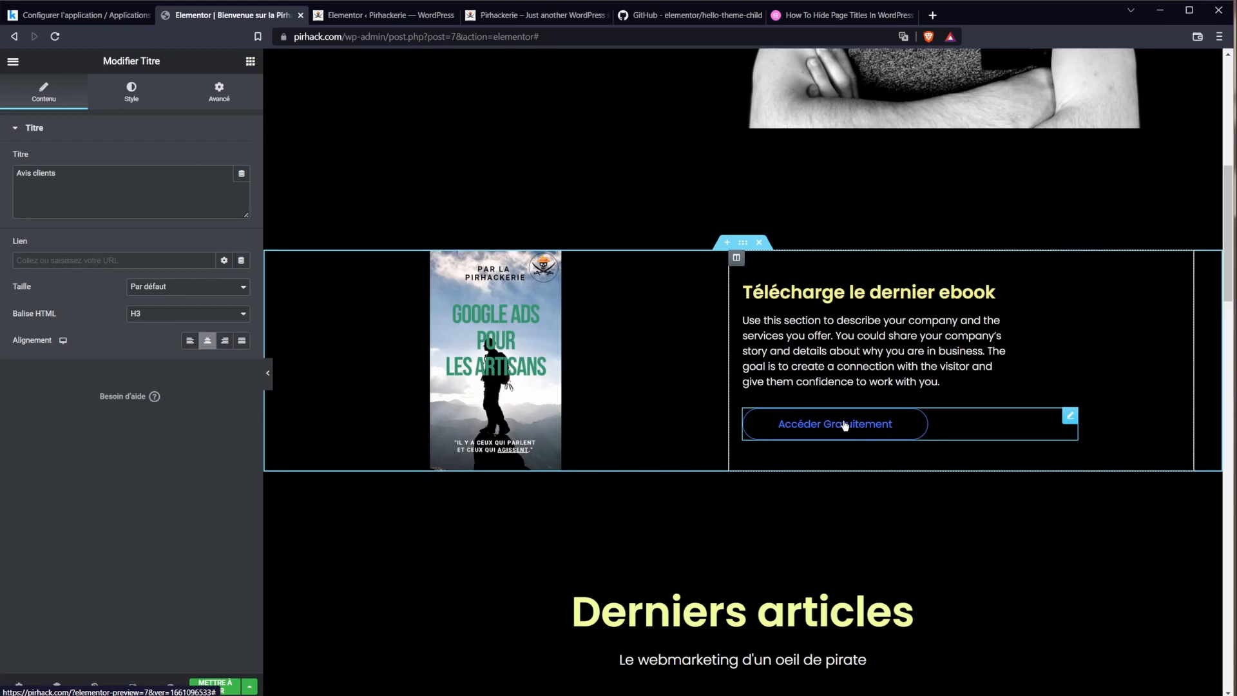
scroll(844, 426, down, 7)
scroll(799, 396, up, 9)
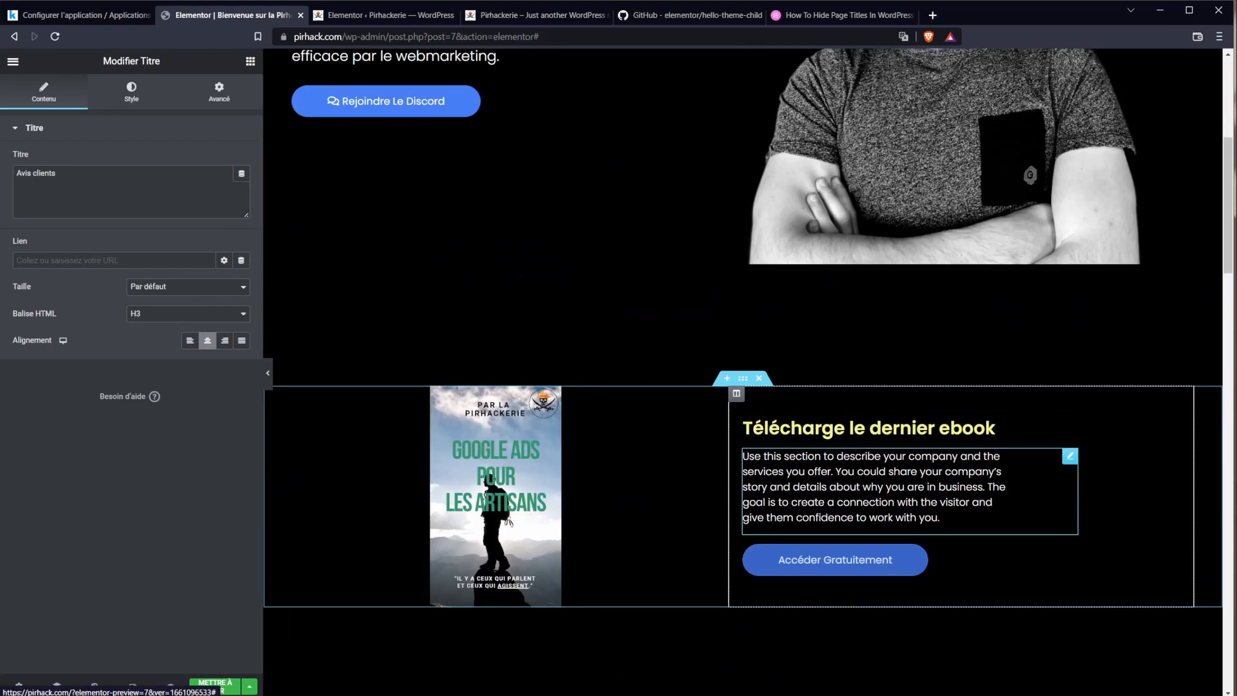
scroll(861, 437, up, 2)
scroll(850, 438, up, 3)
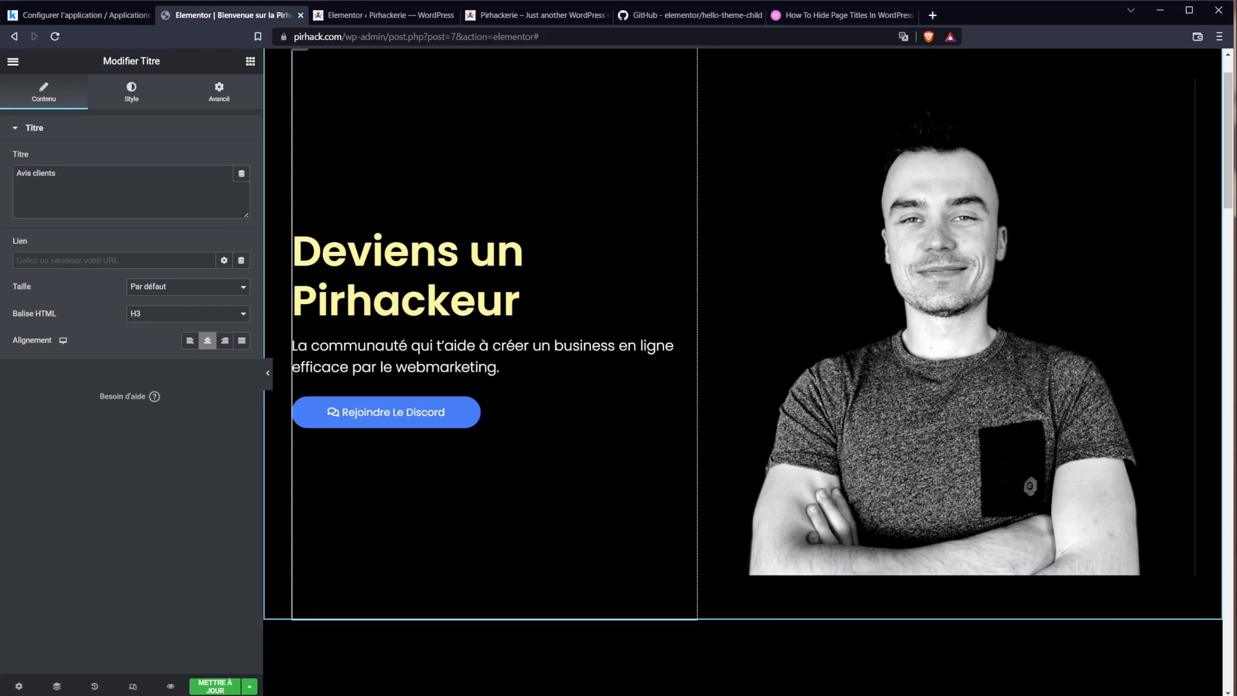
click(134, 688)
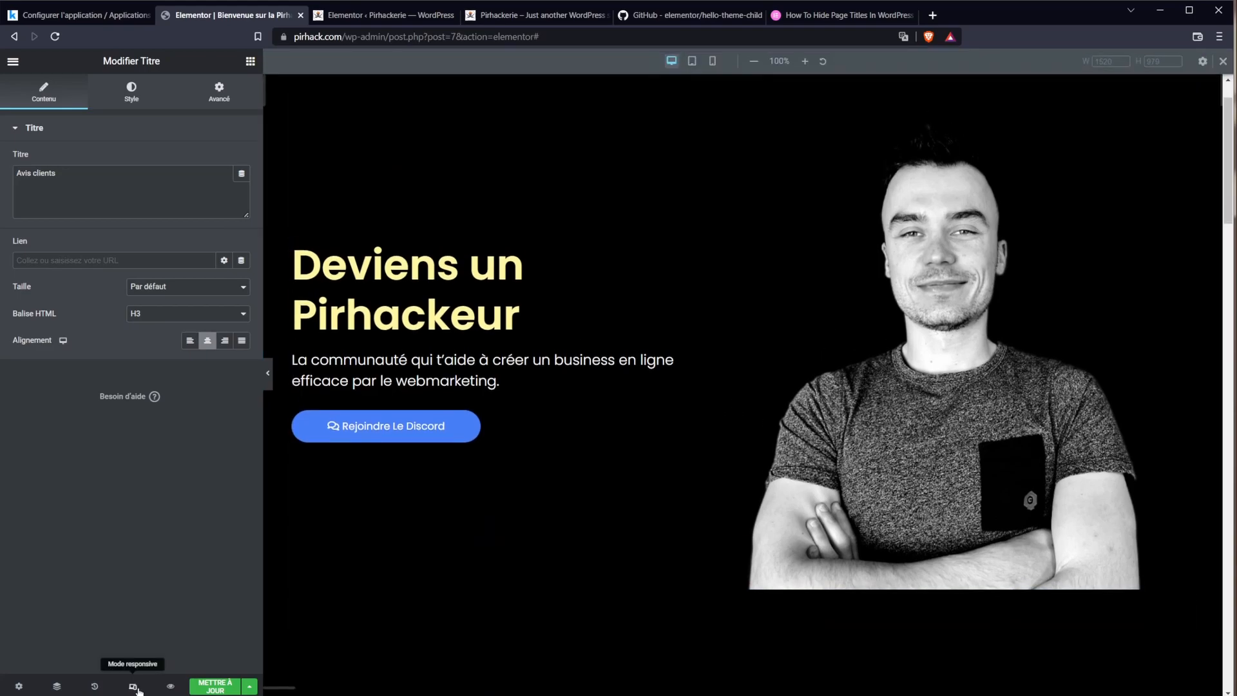
Step: Preview the page at mobile width, undoing an accidental move of the portrait photo
click(712, 60)
scroll(788, 327, down, 5)
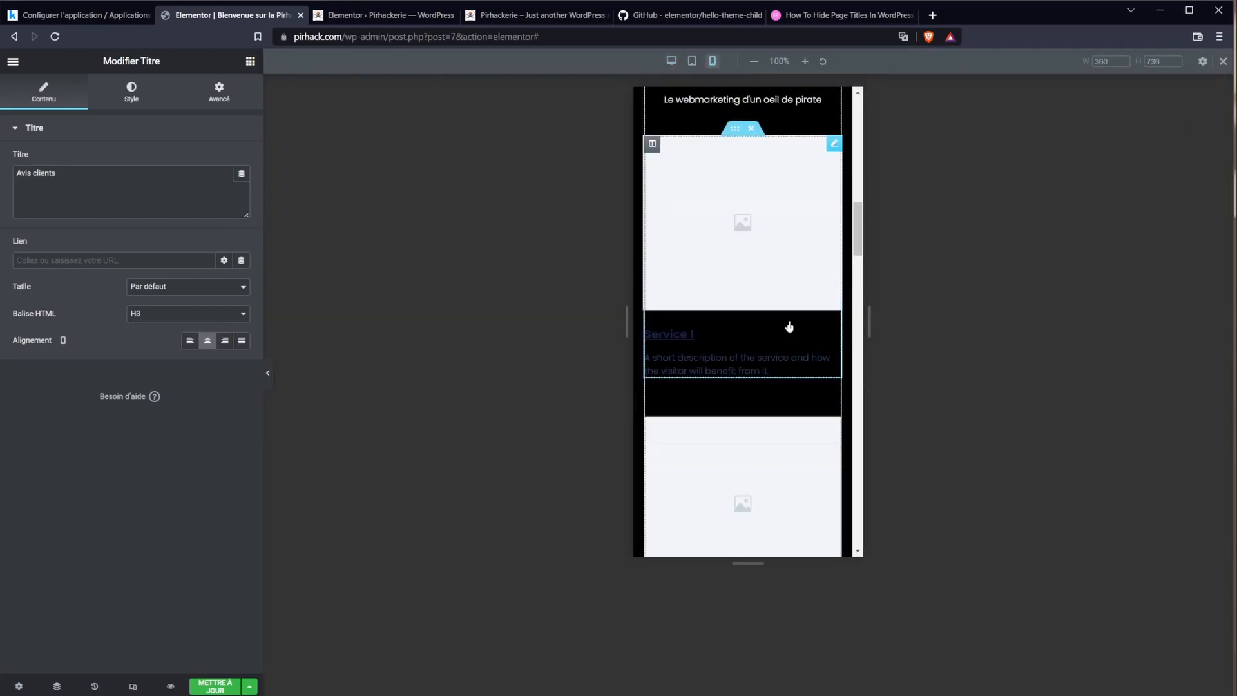
scroll(799, 339, down, 17)
drag(857, 394, 864, 122)
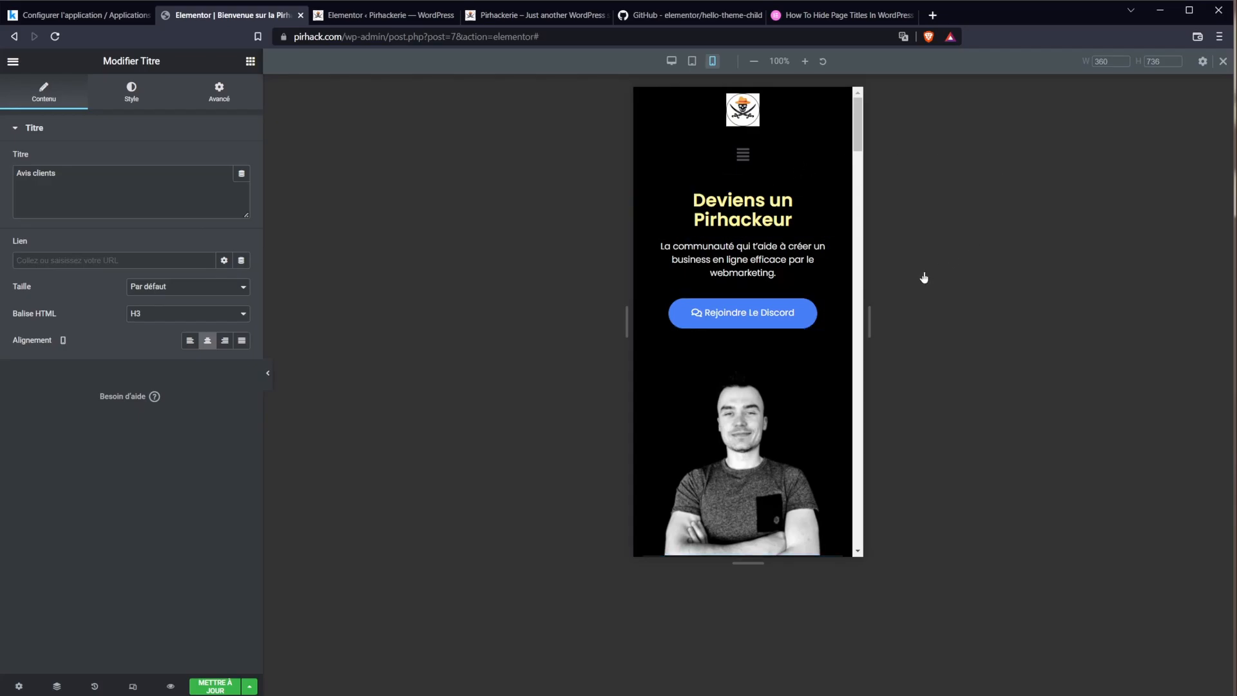
click(751, 451)
drag(749, 444, 744, 198)
key(ctrl+z)
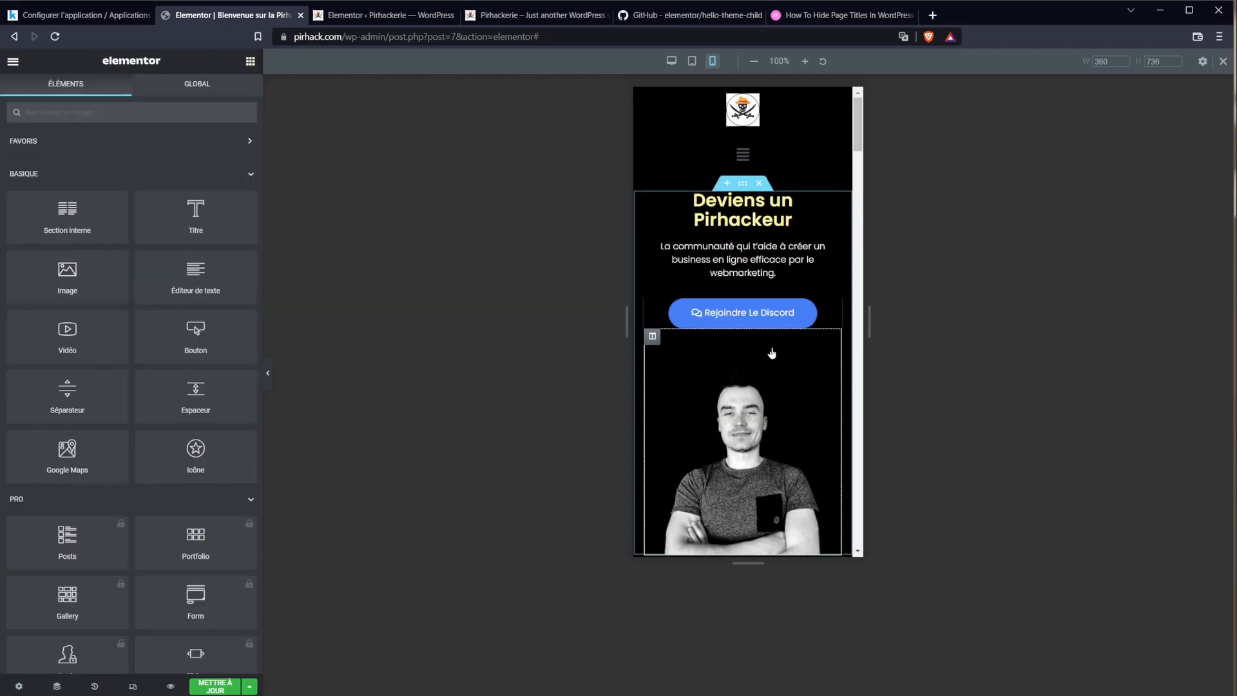
Step: Select the ebook cover image at mobile width and open its style settings
scroll(772, 350, down, 20)
drag(861, 380, 864, 176)
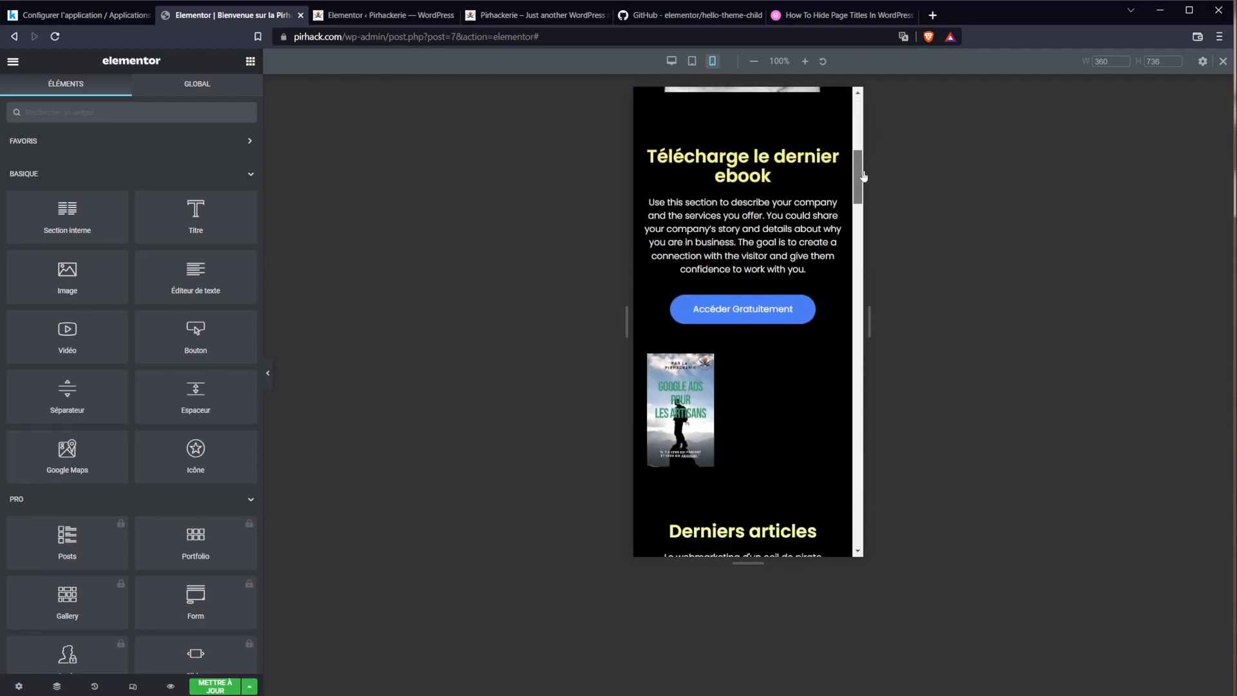
click(703, 403)
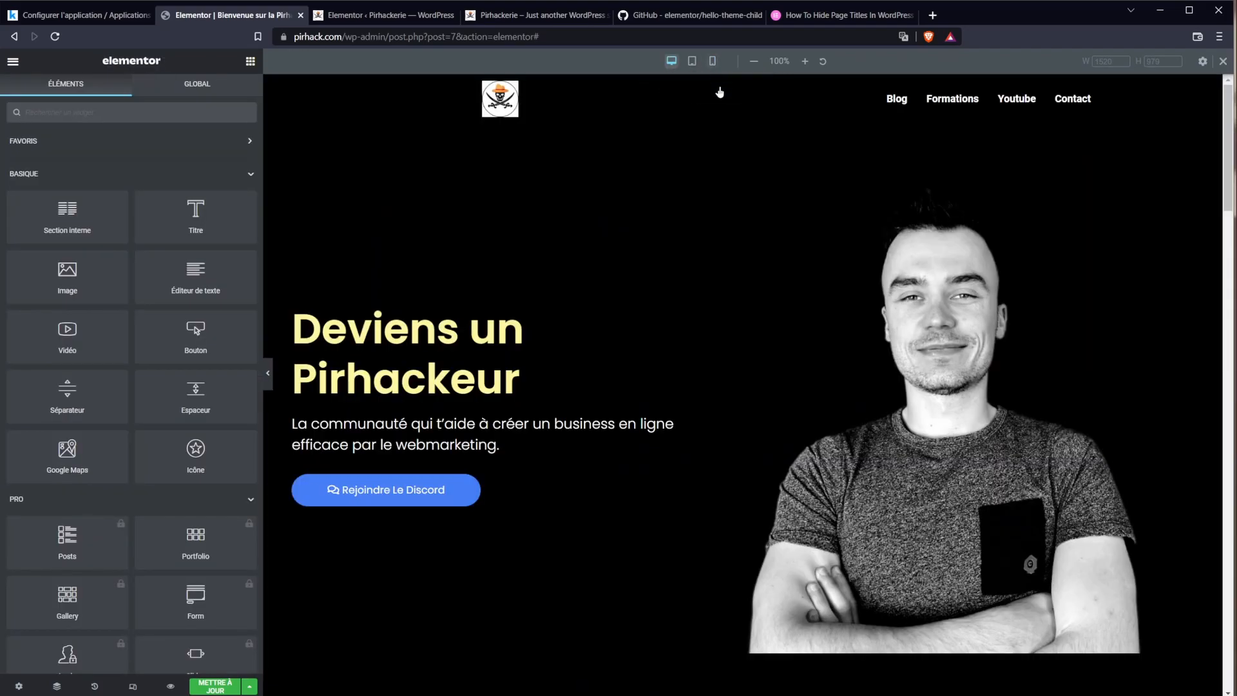
click(713, 60)
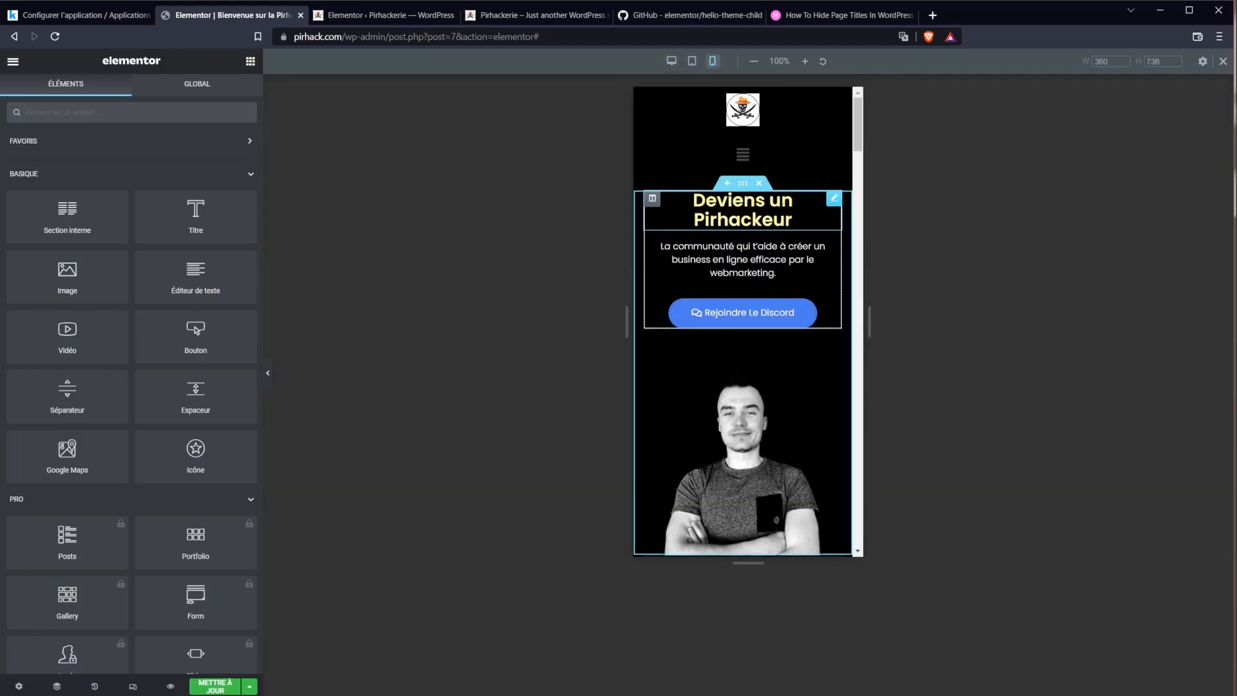
scroll(740, 437, down, 7)
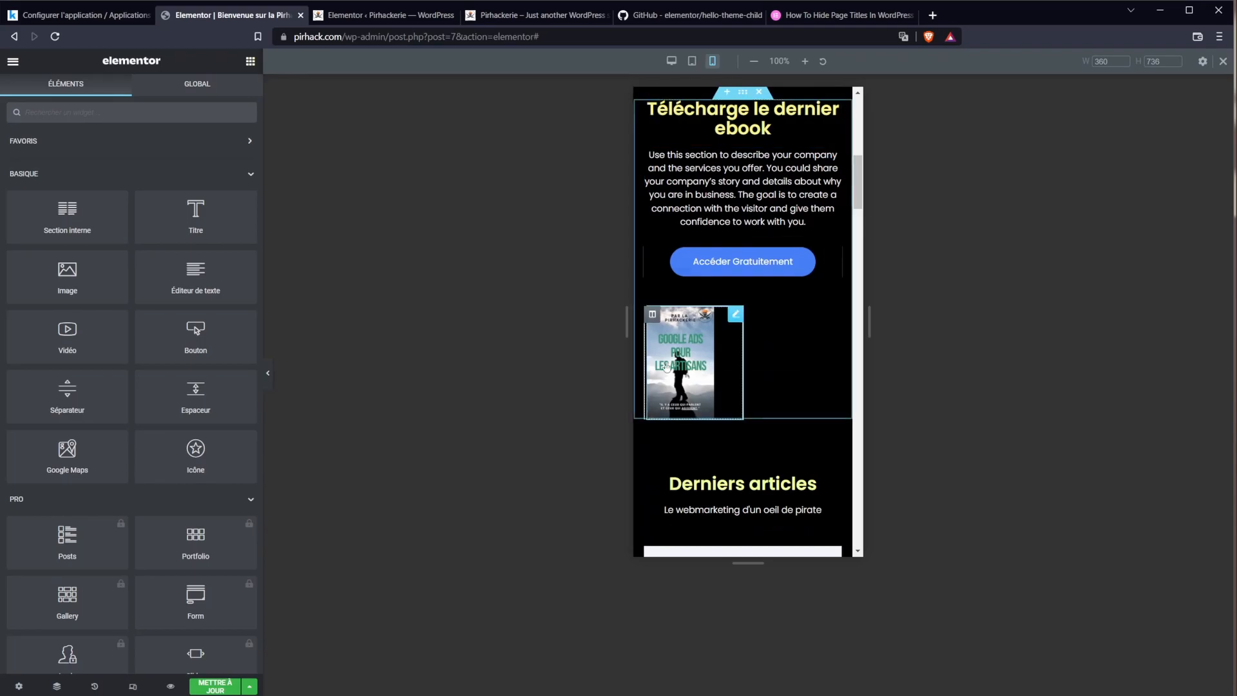
click(700, 366)
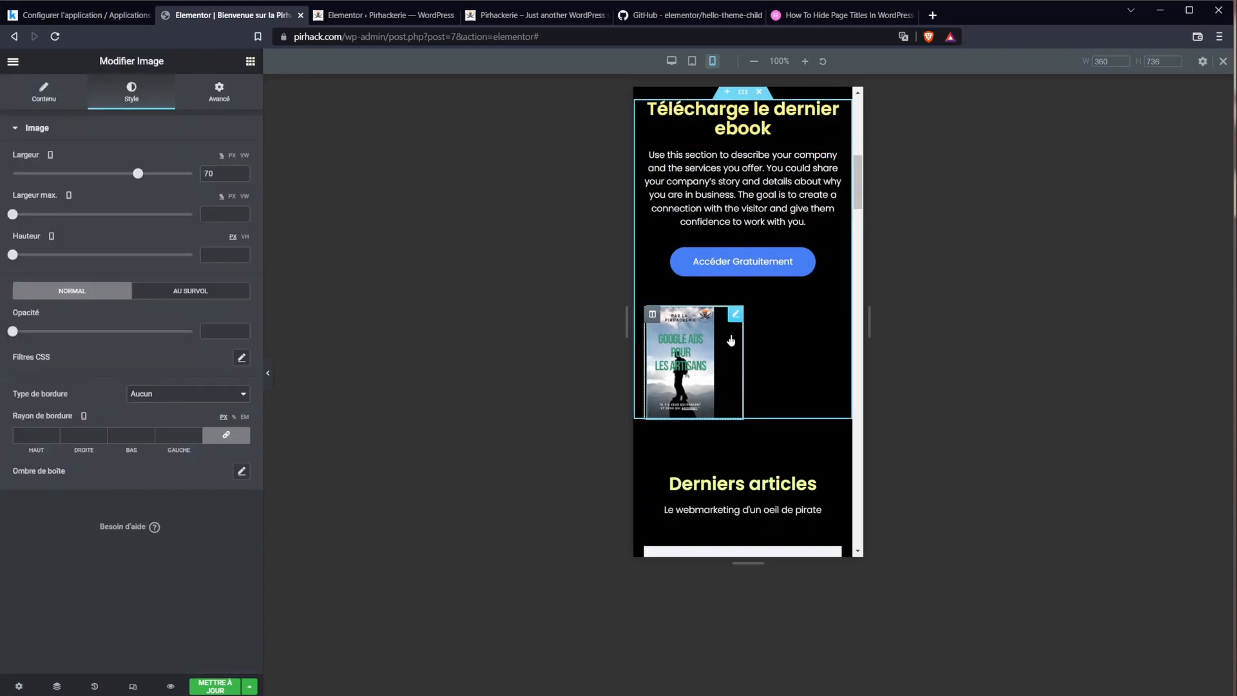
Step: Compare the ebook cover at desktop and mobile width, keeping its alignment left
click(674, 61)
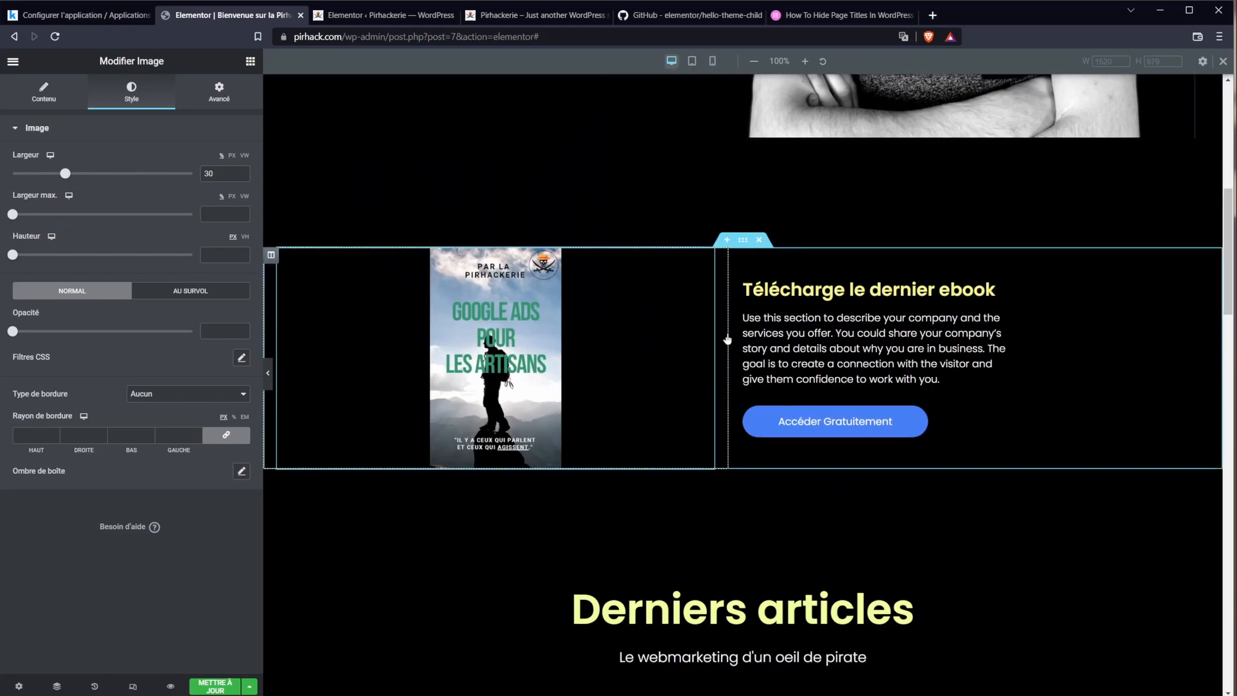
click(711, 61)
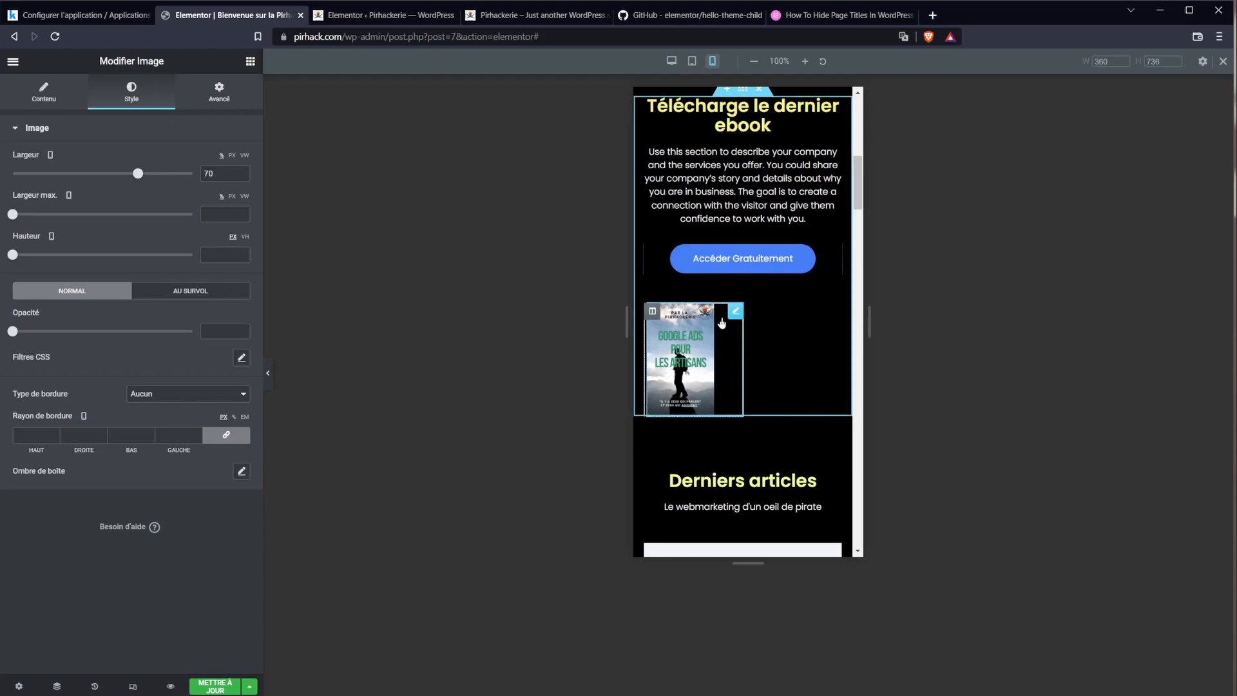
click(61, 91)
click(225, 313)
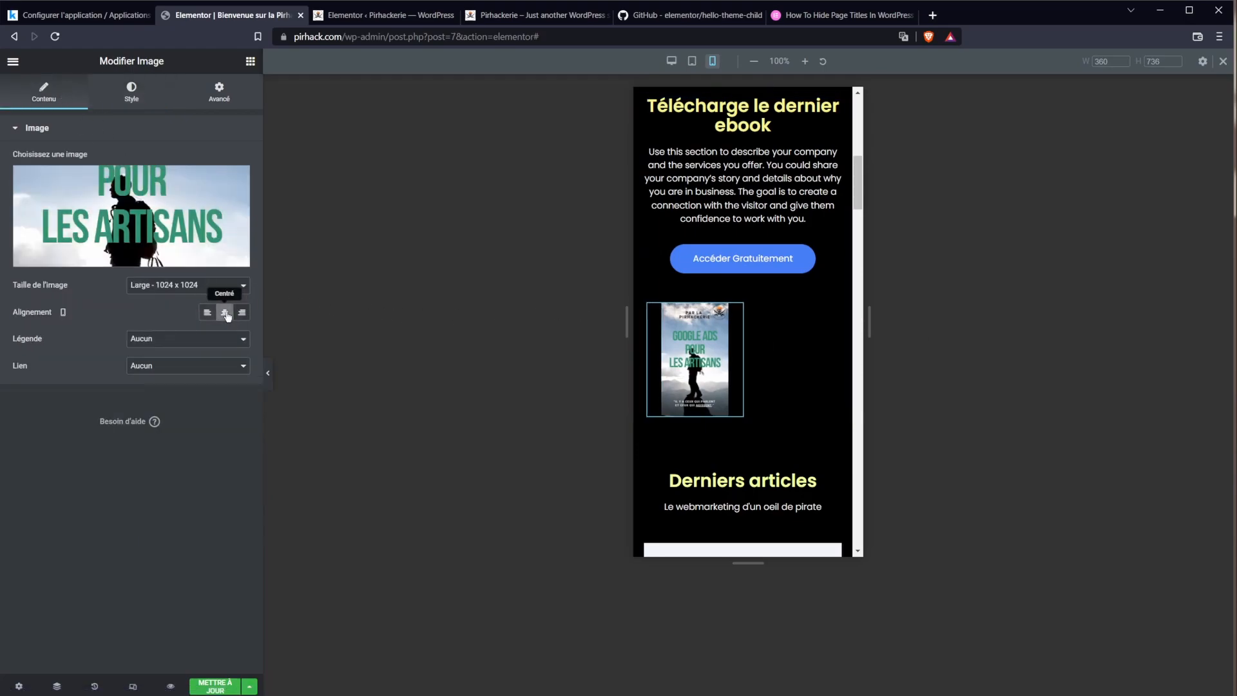
click(226, 315)
Step: Give the ebook cover's column a left margin of 78 on mobile
click(689, 269)
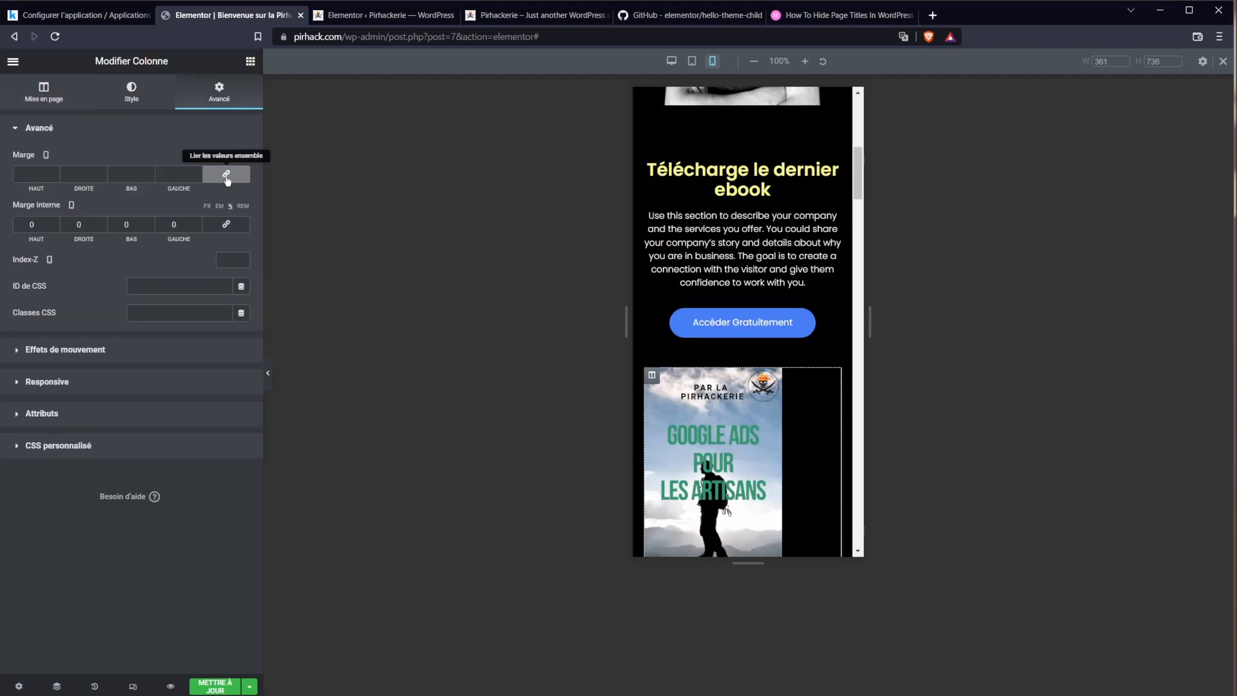
click(226, 179)
drag(178, 188, 238, 180)
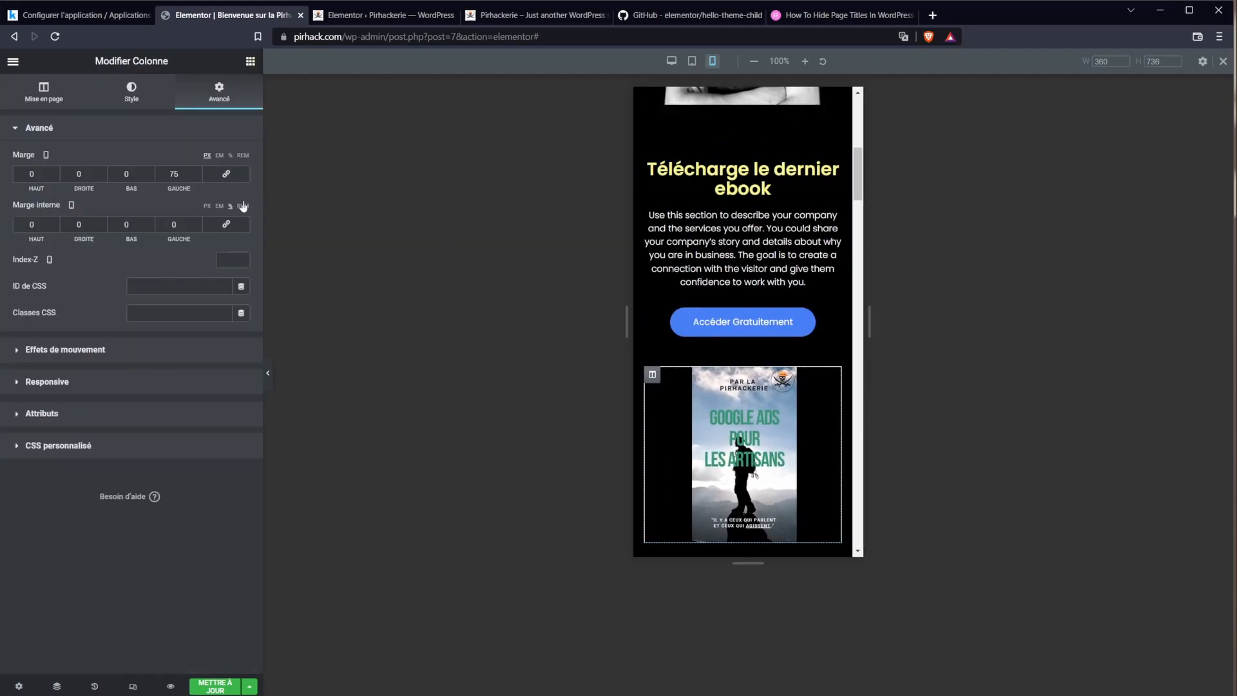
key(ctrl+z)
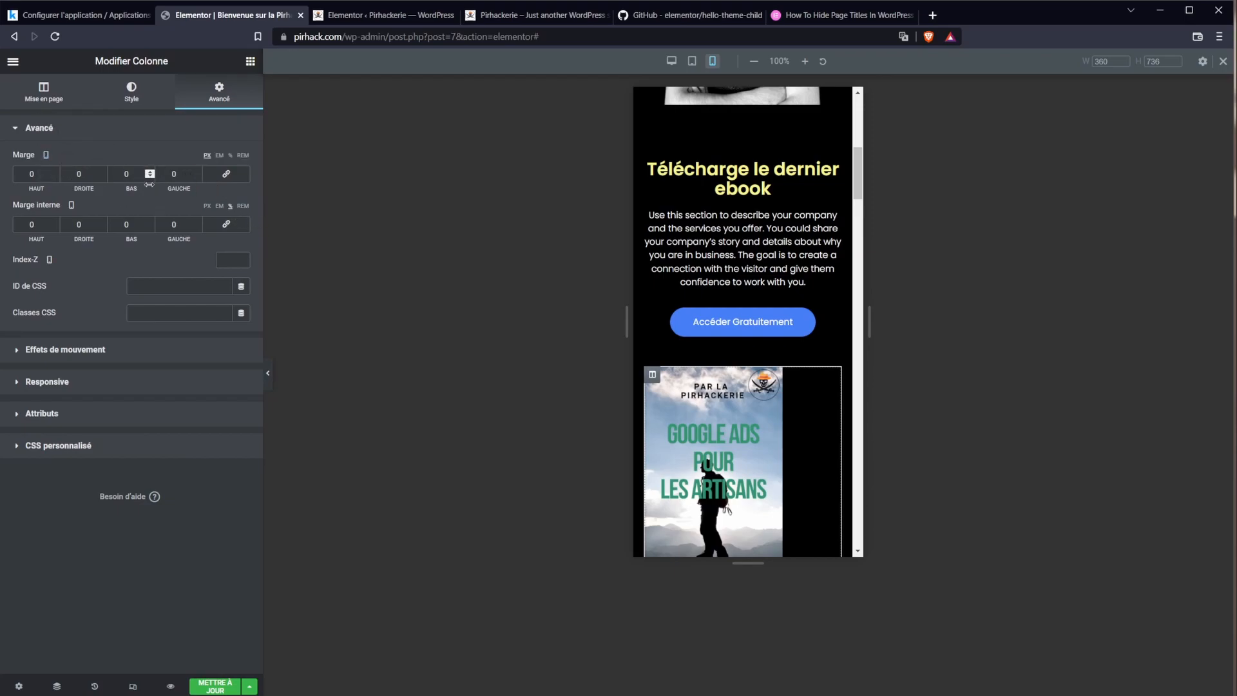
drag(196, 181, 226, 191)
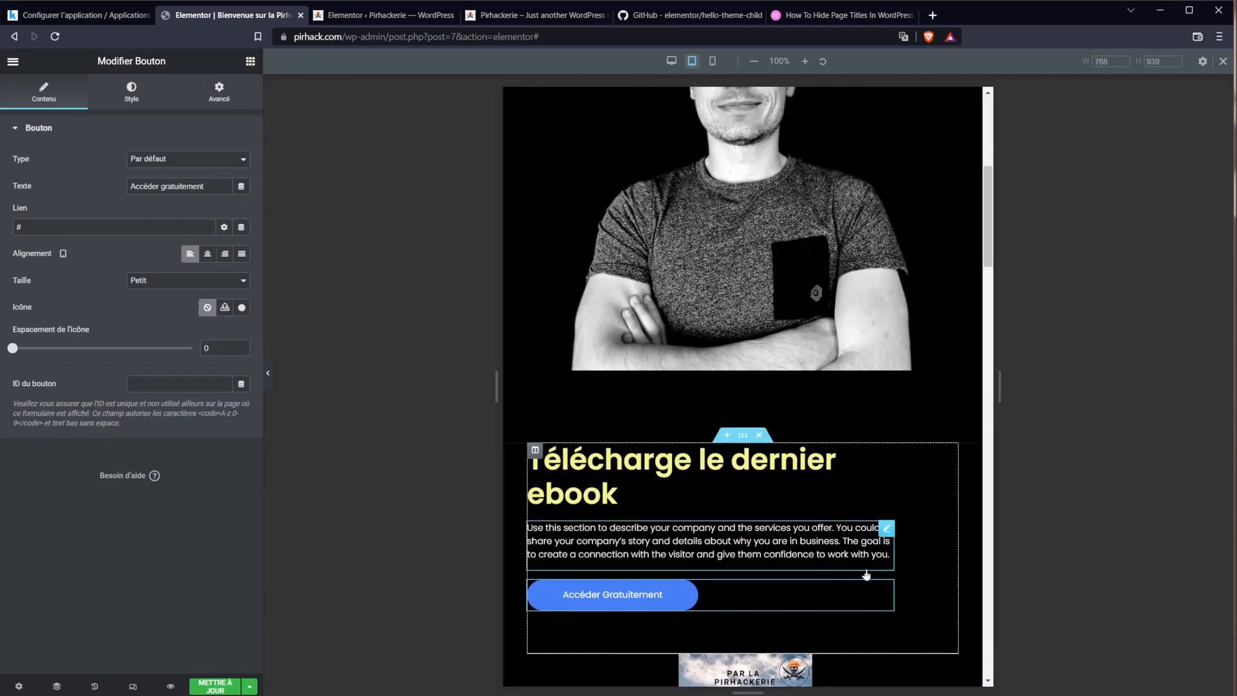
Step: Shrink the hero portrait photo to 60% width in the tablet layout
scroll(725, 294, up, 10)
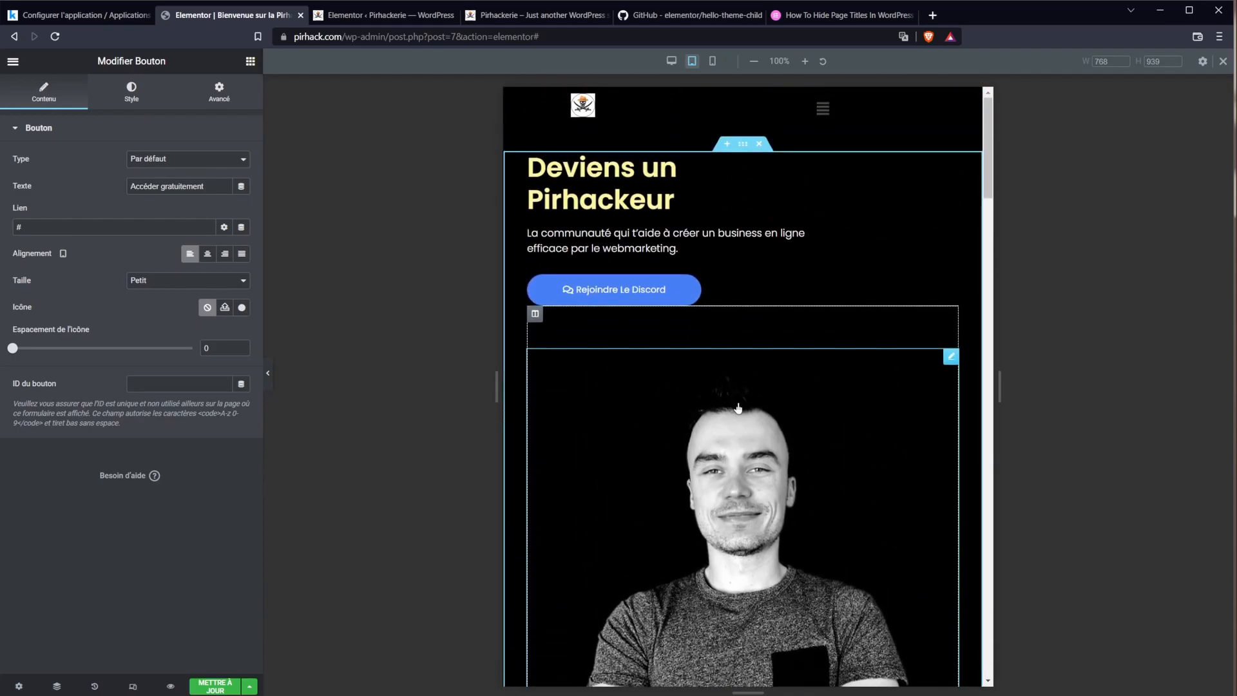
click(765, 467)
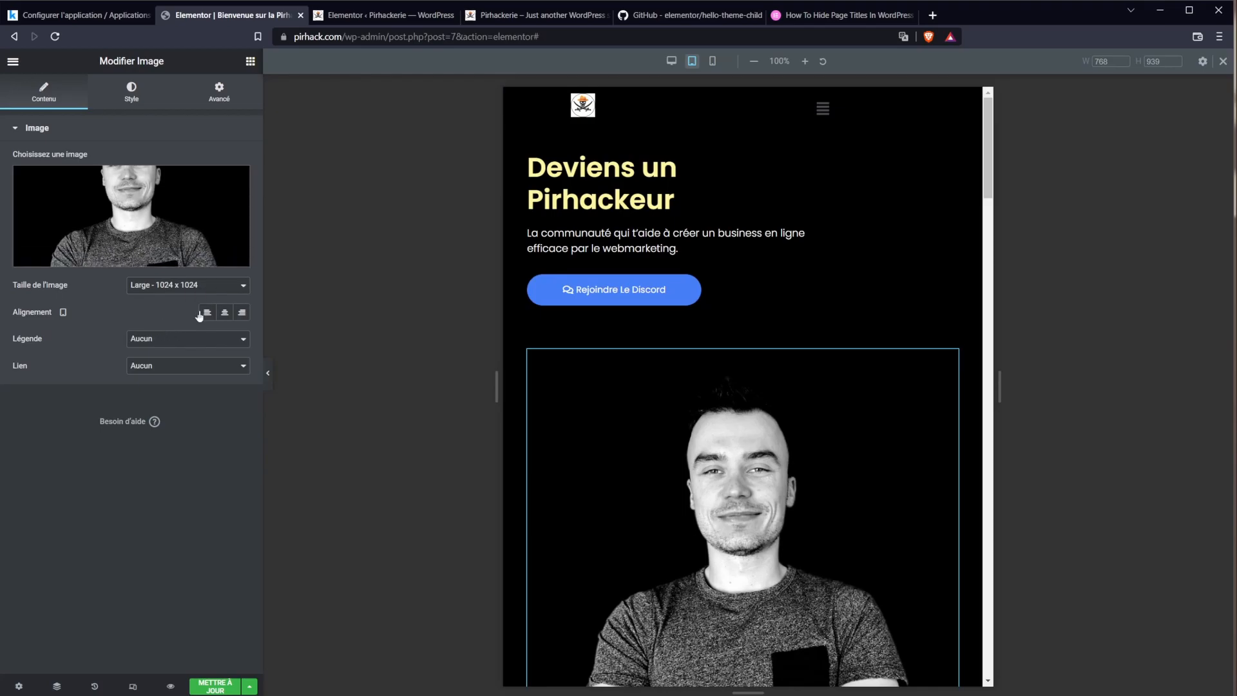
click(121, 103)
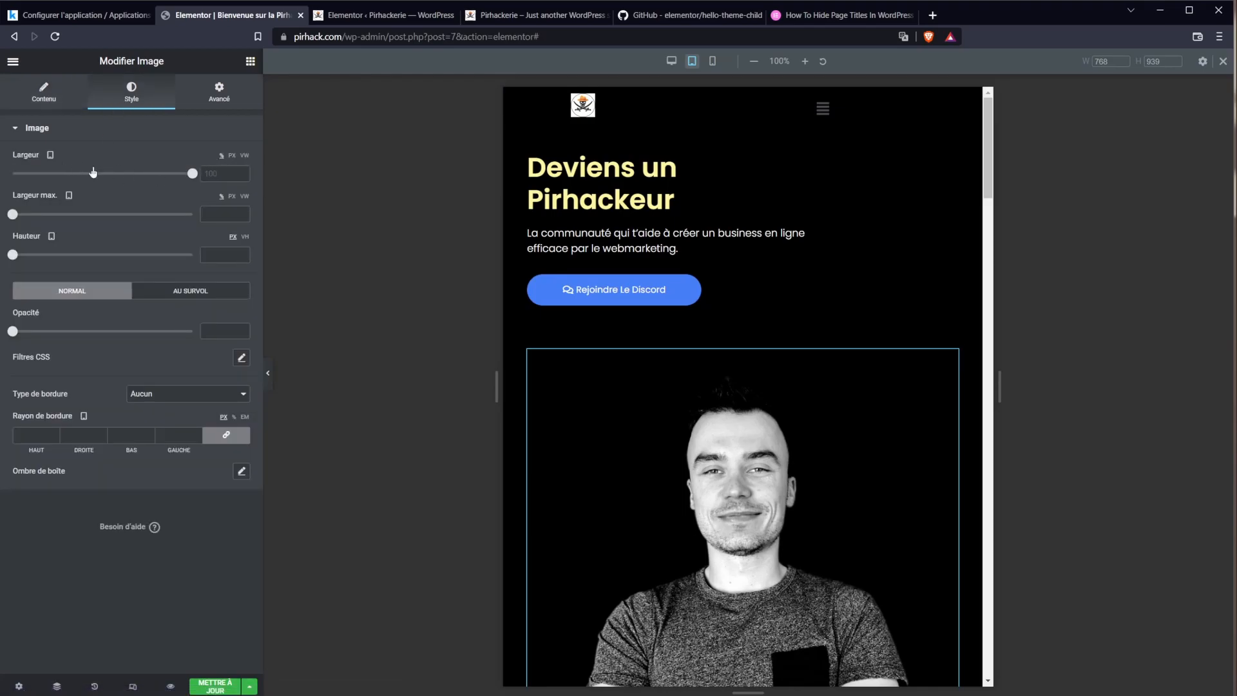
drag(194, 174, 120, 182)
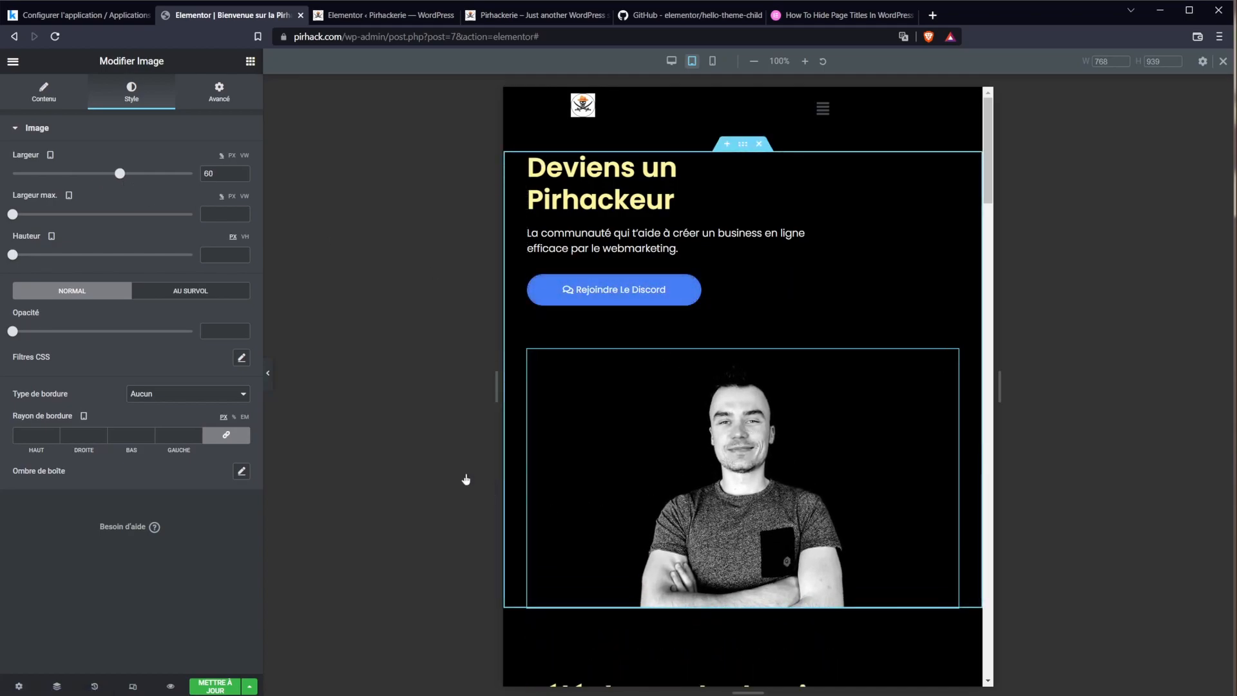
Step: Check the ebook cover image at tablet width and select the ebook heading
scroll(711, 488, down, 3)
scroll(711, 488, down, 5)
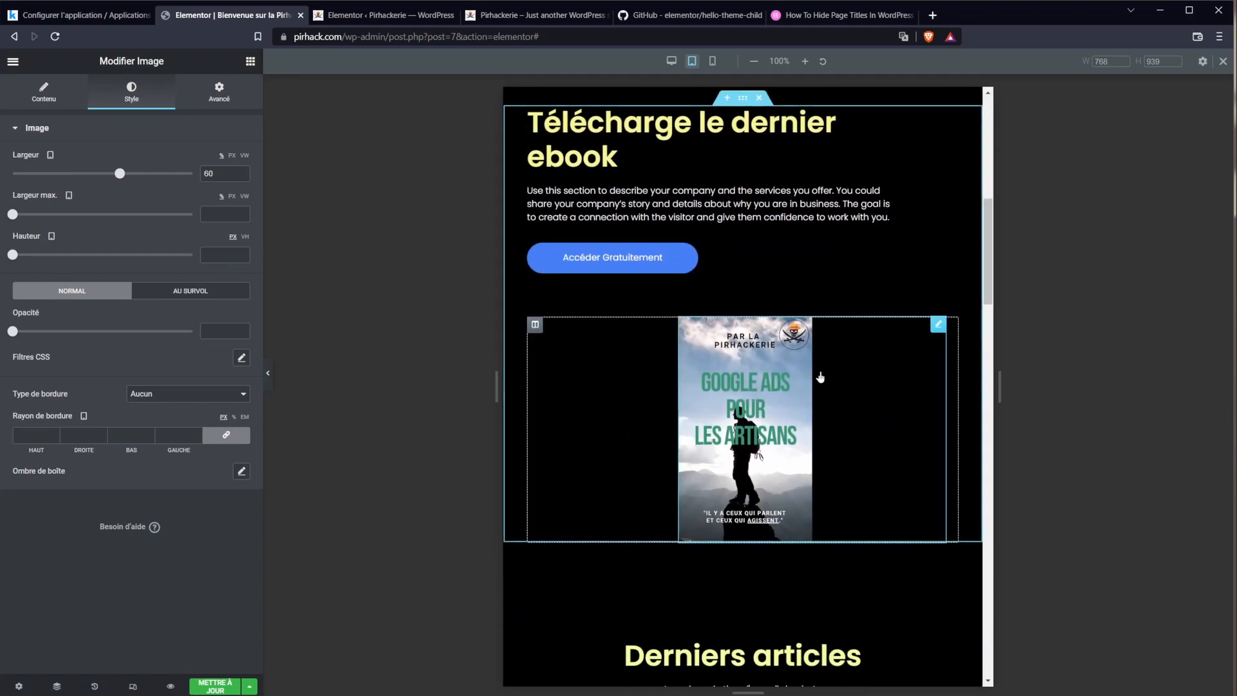
click(758, 410)
scroll(817, 478, up, 1)
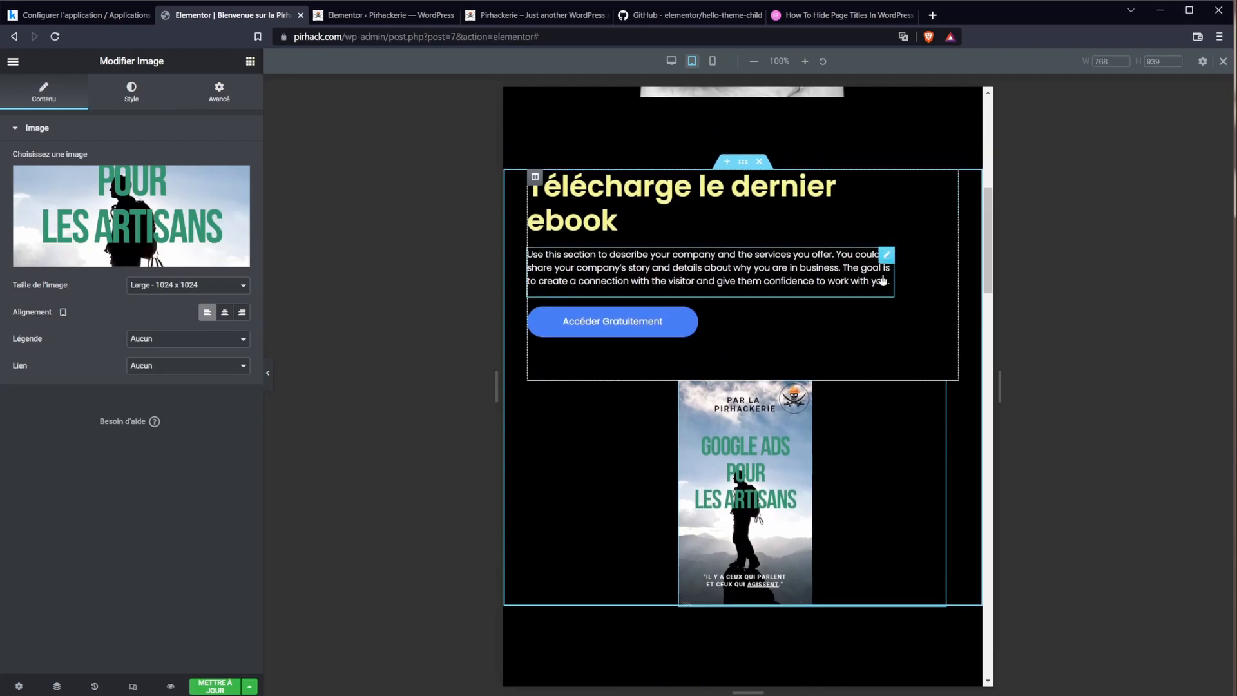
click(868, 206)
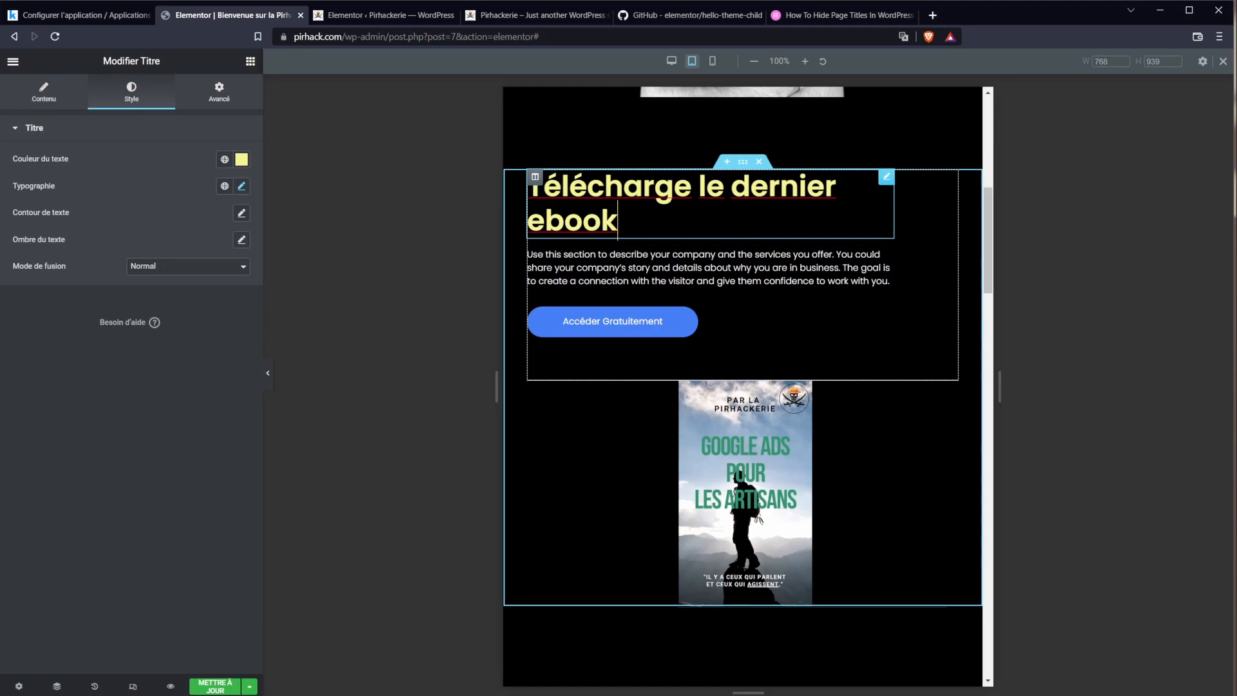
Step: Finish the ebook heading edit and copy the Google Ads ebook cover image
click(936, 218)
scroll(967, 478, up, 2)
scroll(749, 585, down, 2)
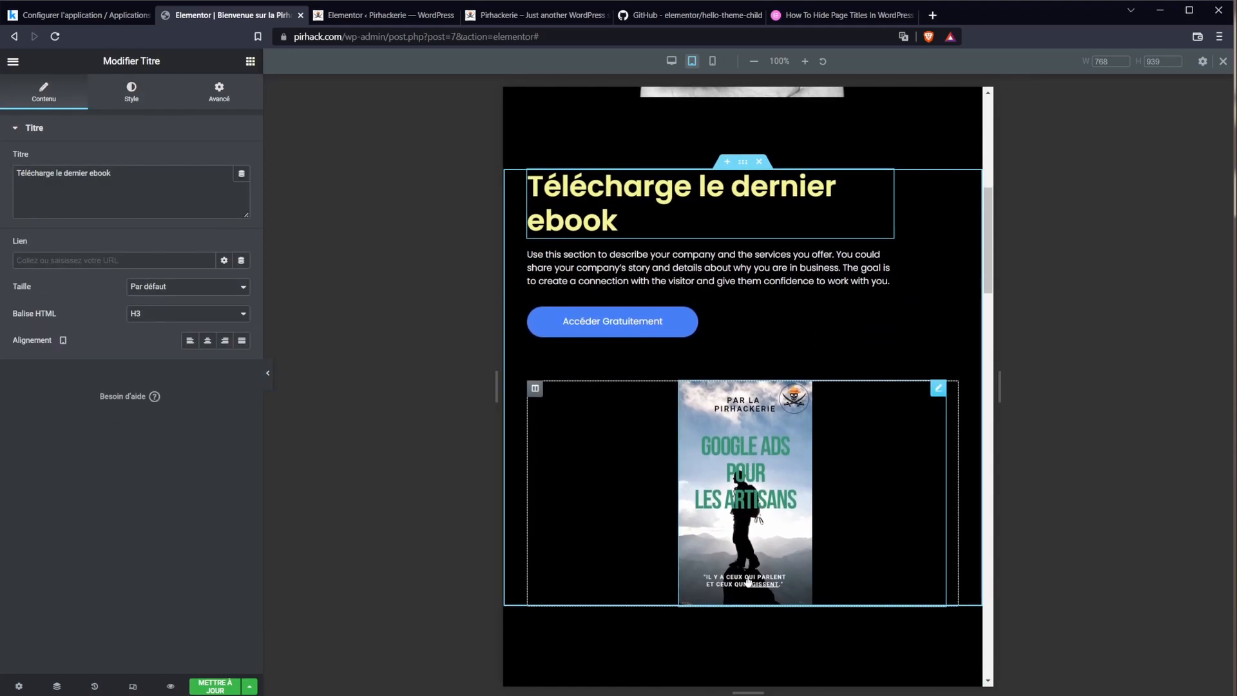
scroll(747, 583, up, 1)
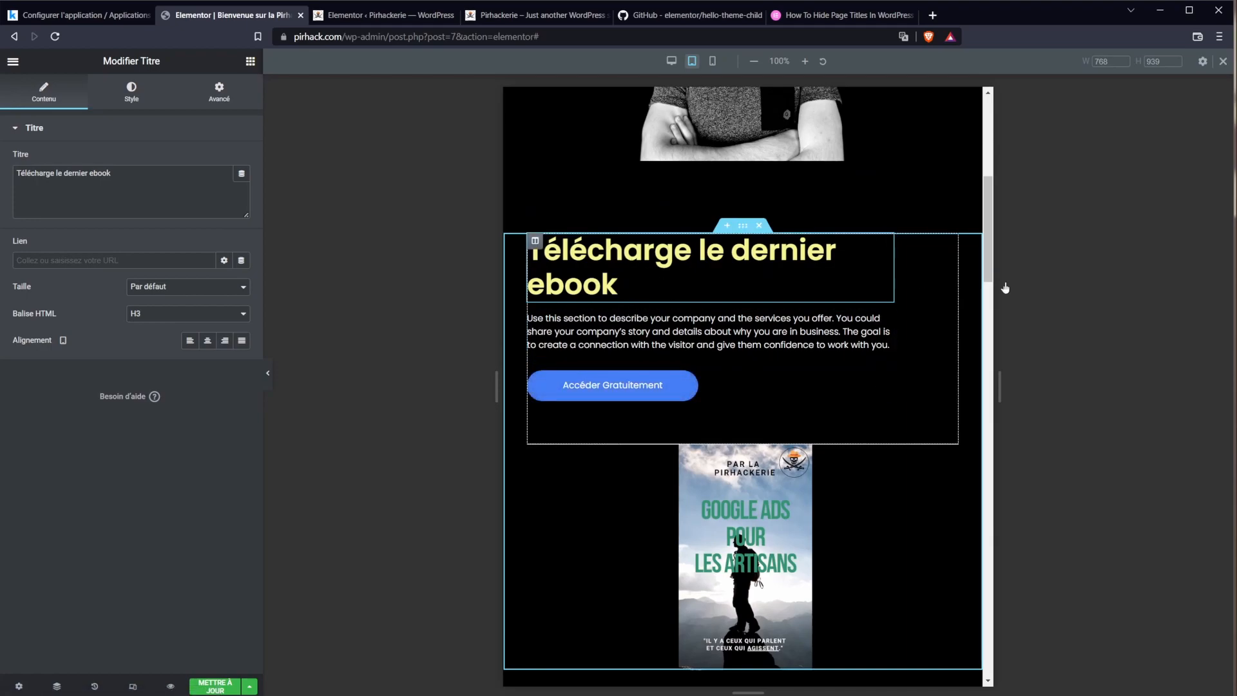
click(718, 492)
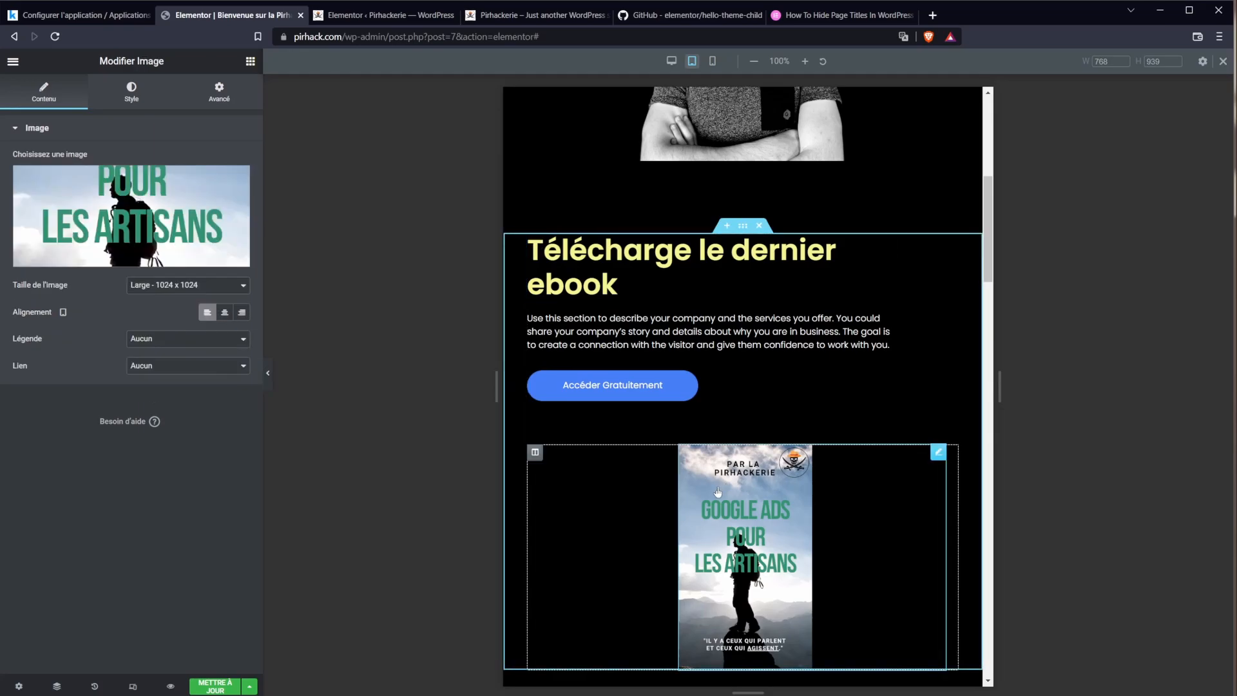
right_click(718, 492)
click(762, 544)
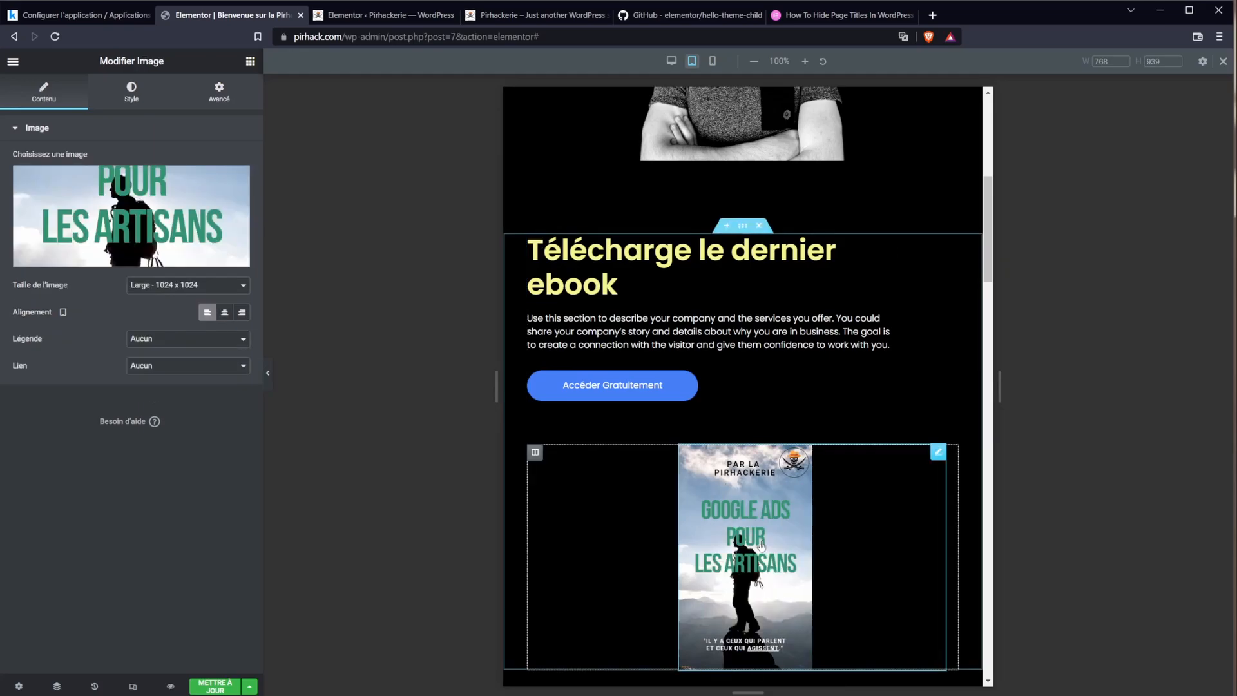
Step: Paste the cover into the text column and move it above the description paragraph
right_click(684, 304)
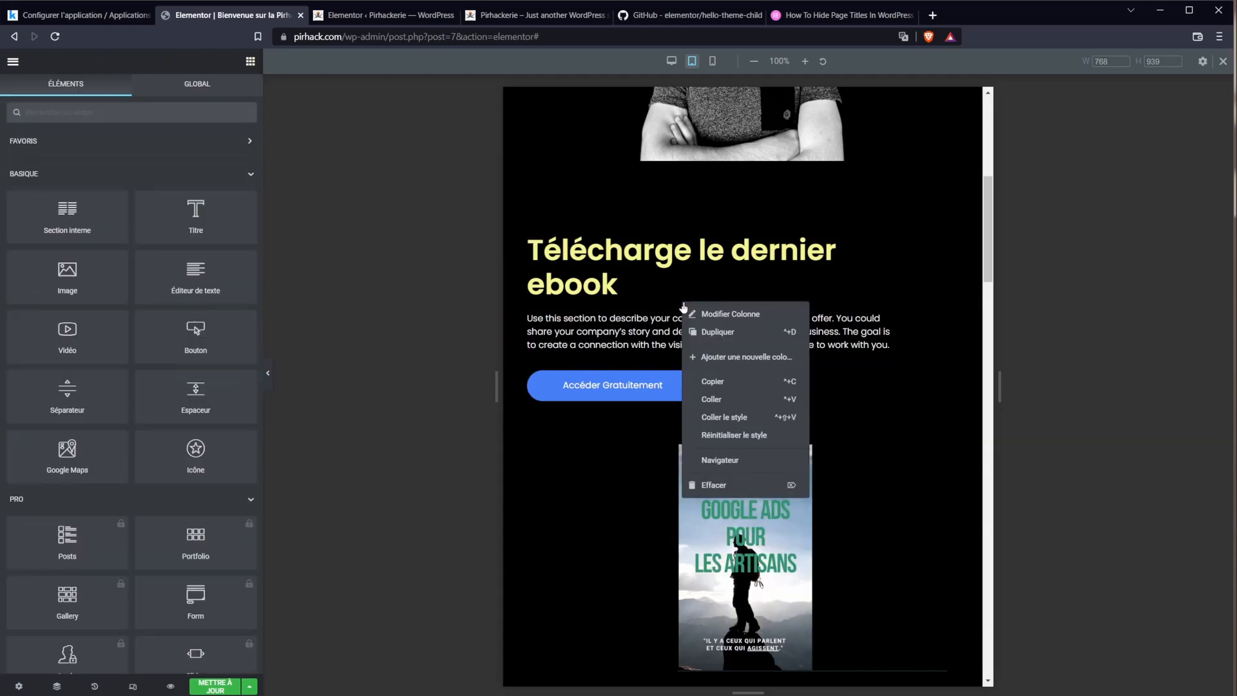
click(723, 399)
drag(700, 487, 645, 303)
scroll(774, 490, down, 5)
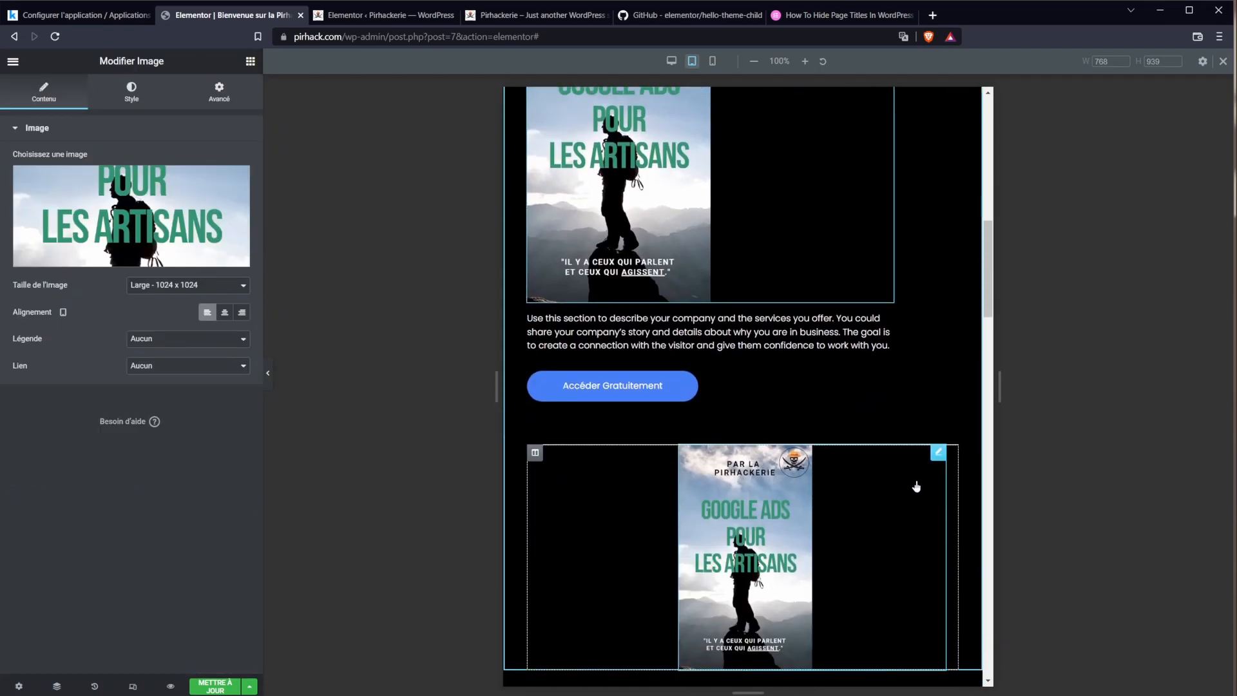
scroll(917, 486, up, 3)
scroll(853, 483, down, 4)
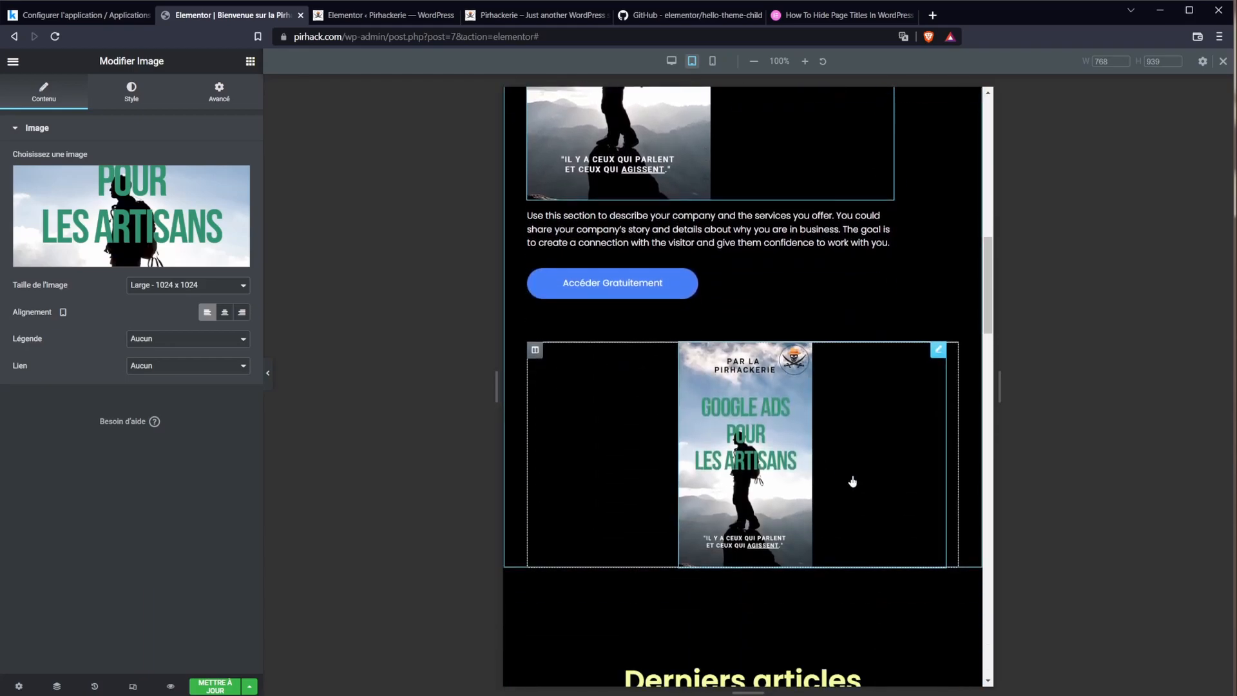
scroll(853, 482, down, 1)
click(535, 326)
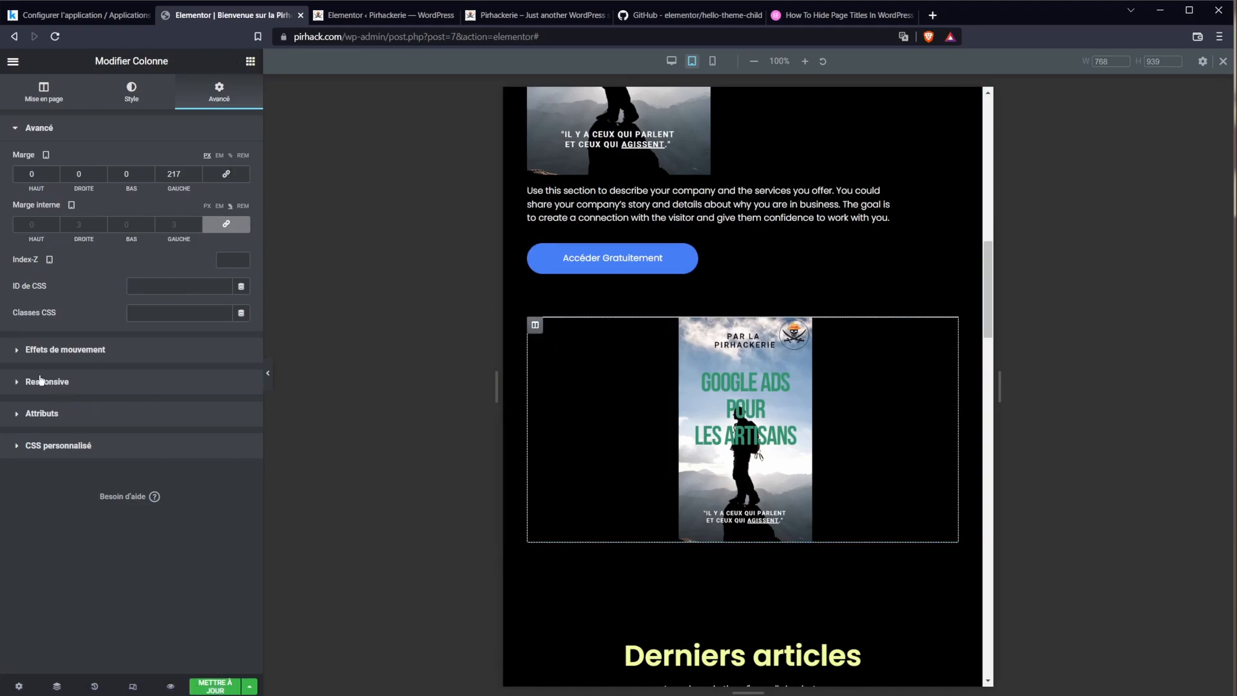
Step: Hide the original cover's column on tablet and mobile
click(39, 383)
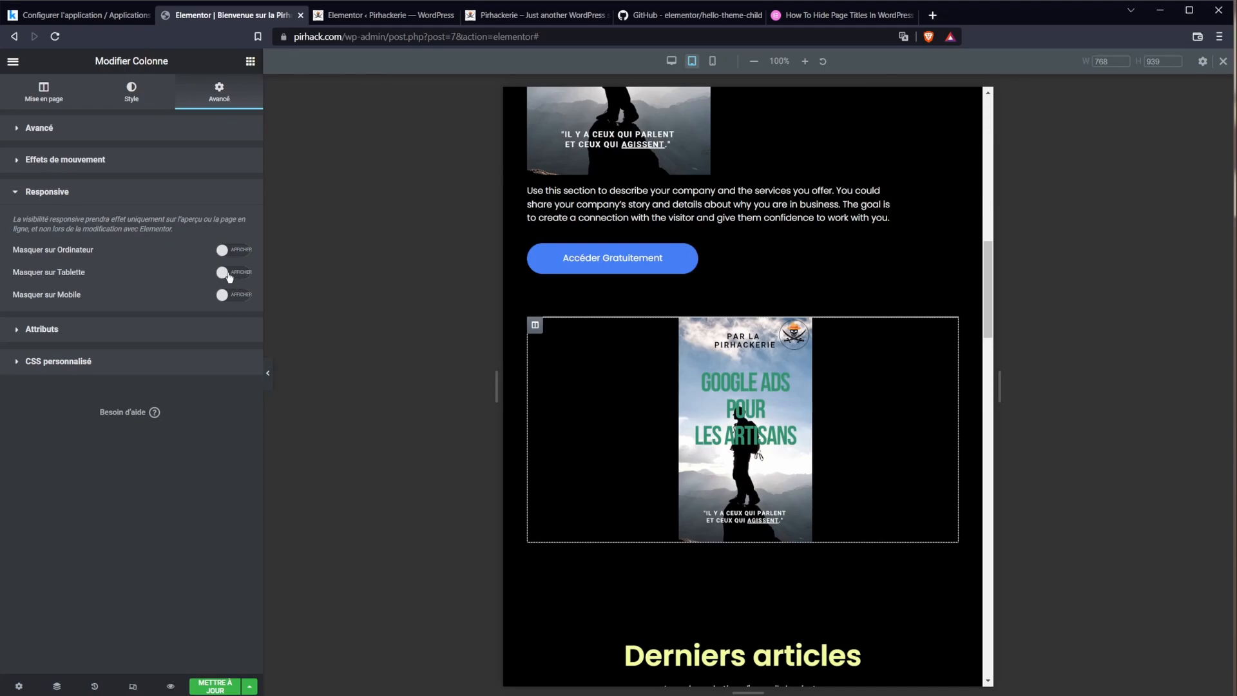
click(229, 275)
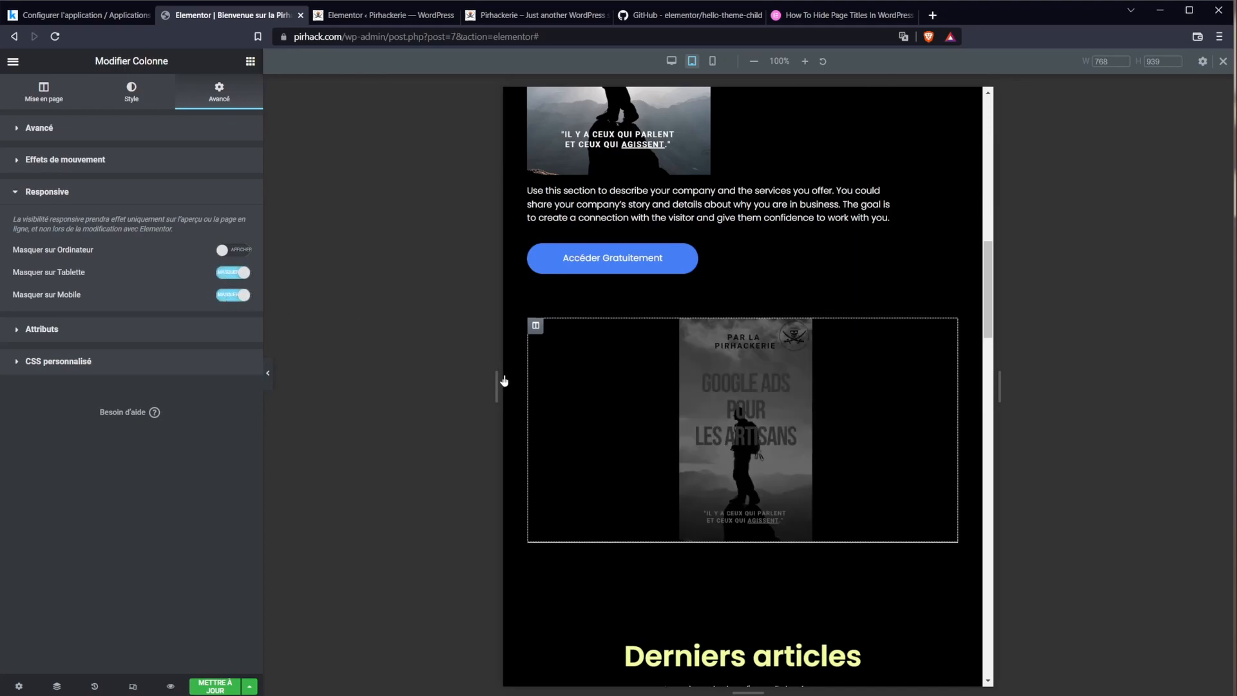
scroll(505, 380, up, 6)
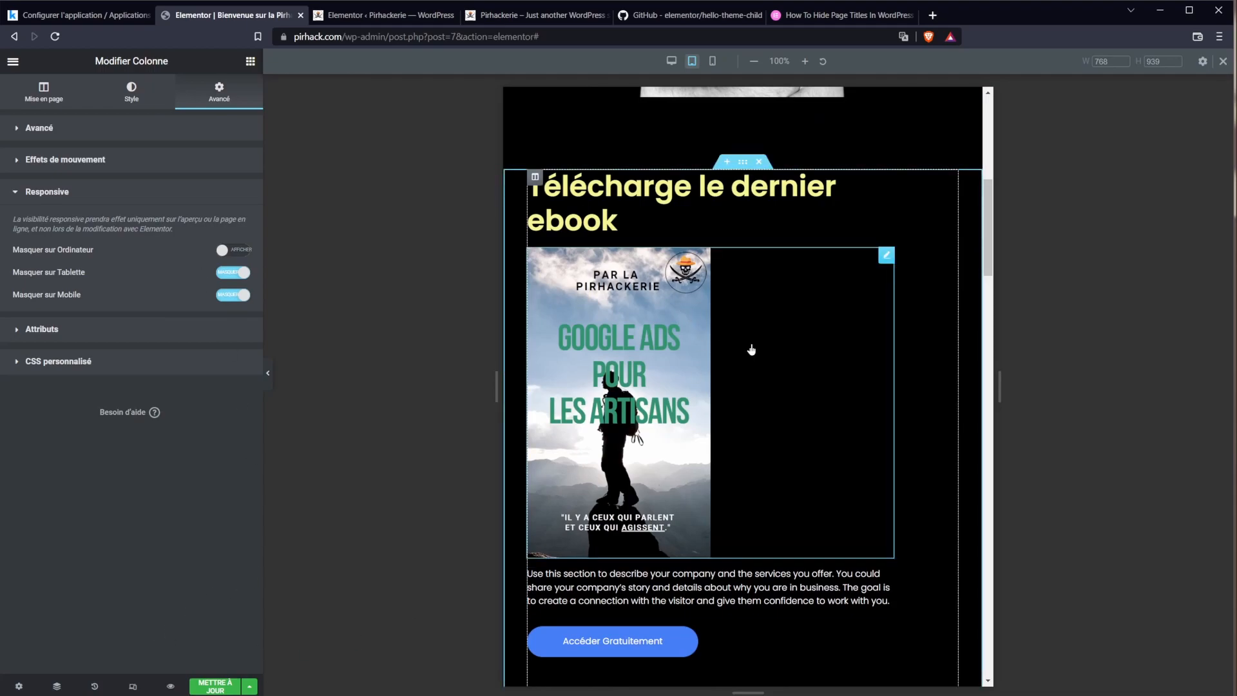
scroll(751, 350, down, 3)
Step: Set the dimmed cover image's responsive visibility and save the page with Mettre à jour
click(791, 605)
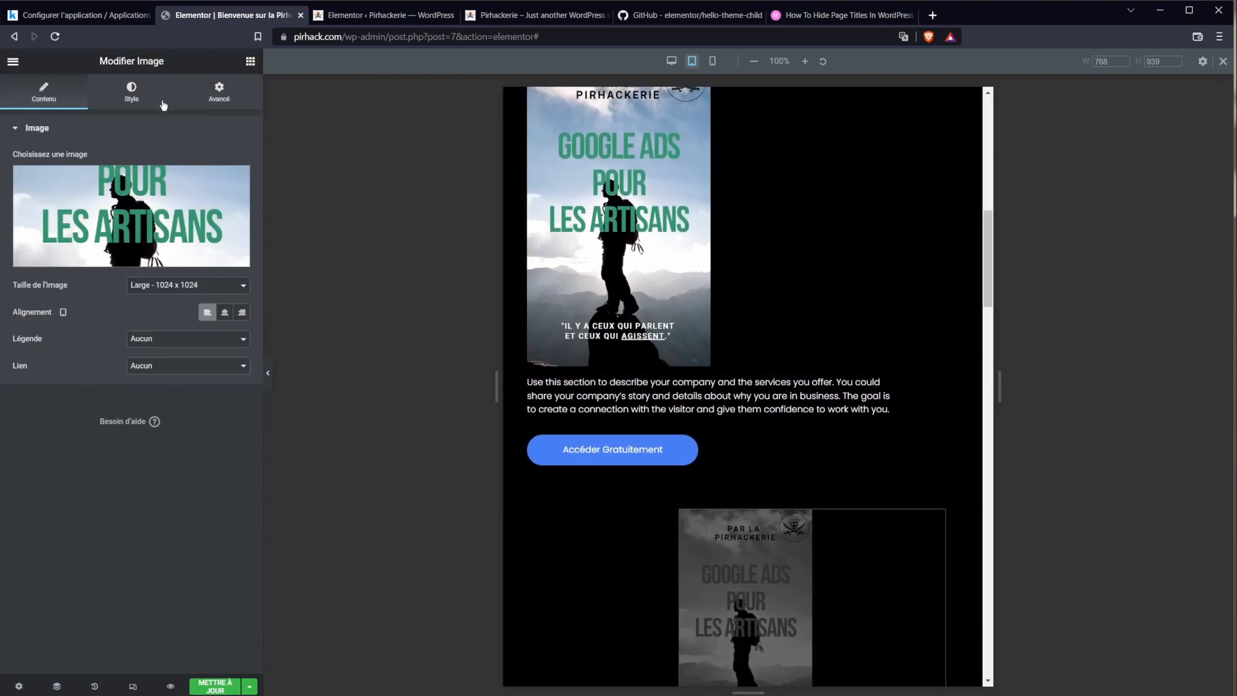
click(214, 103)
click(80, 575)
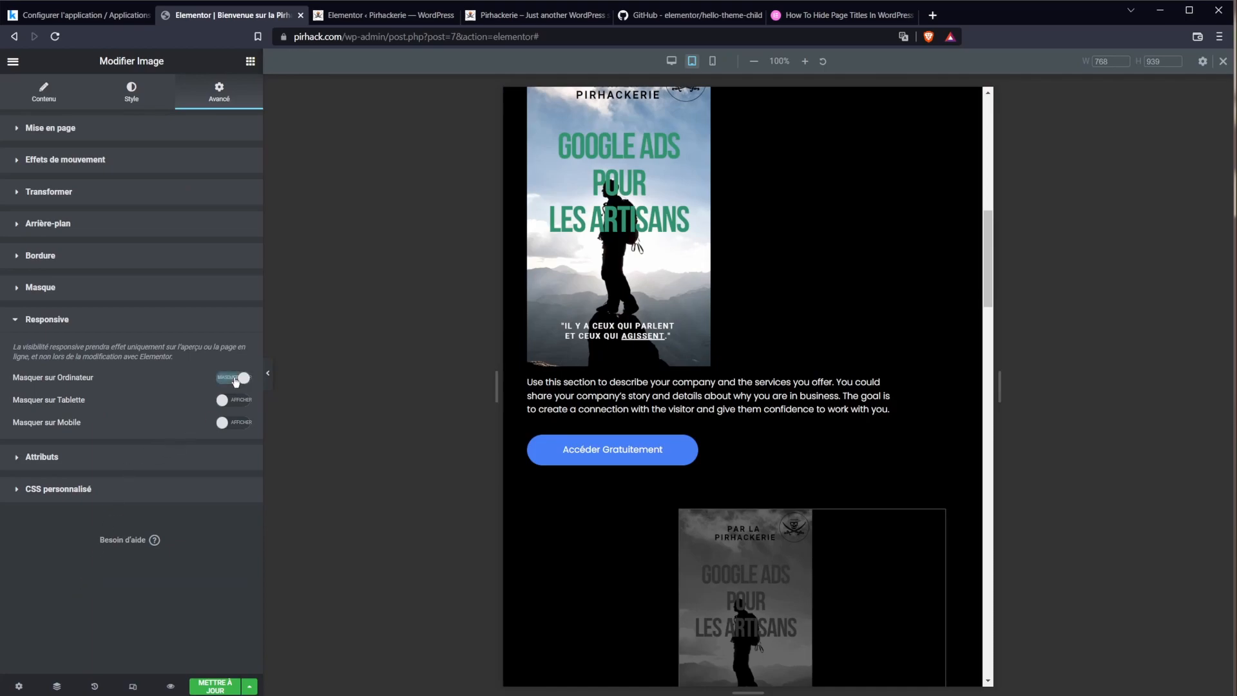
click(214, 687)
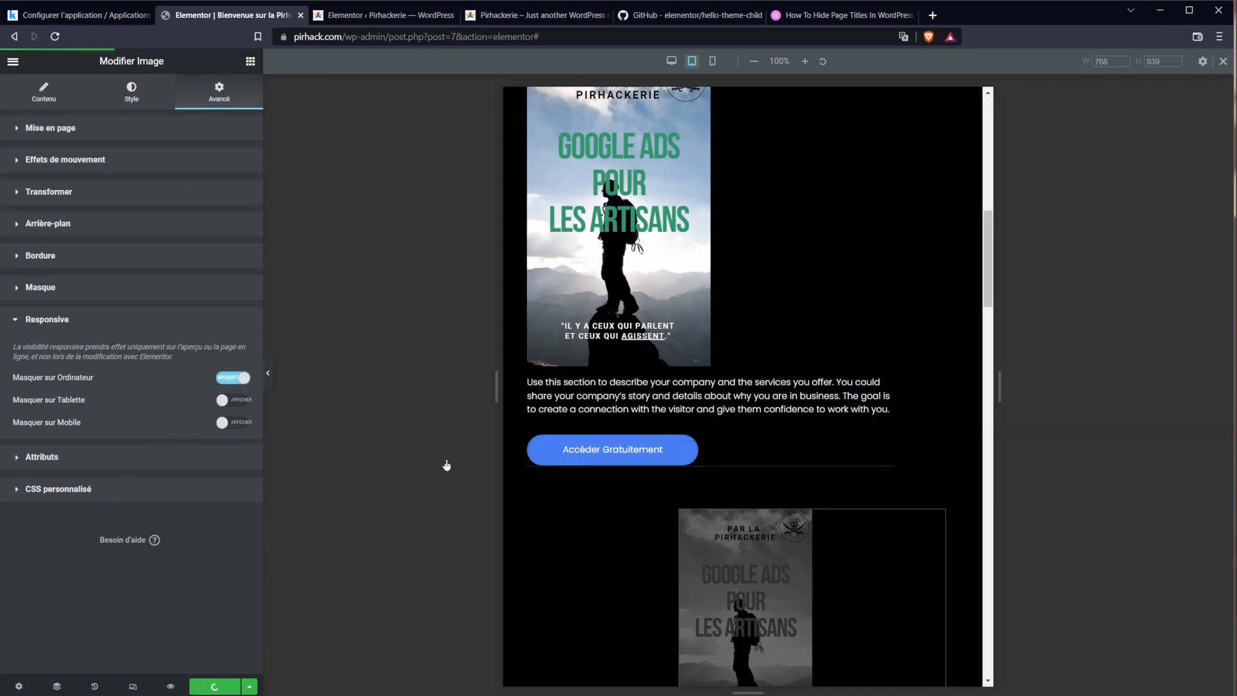
click(579, 348)
scroll(561, 322, up, 2)
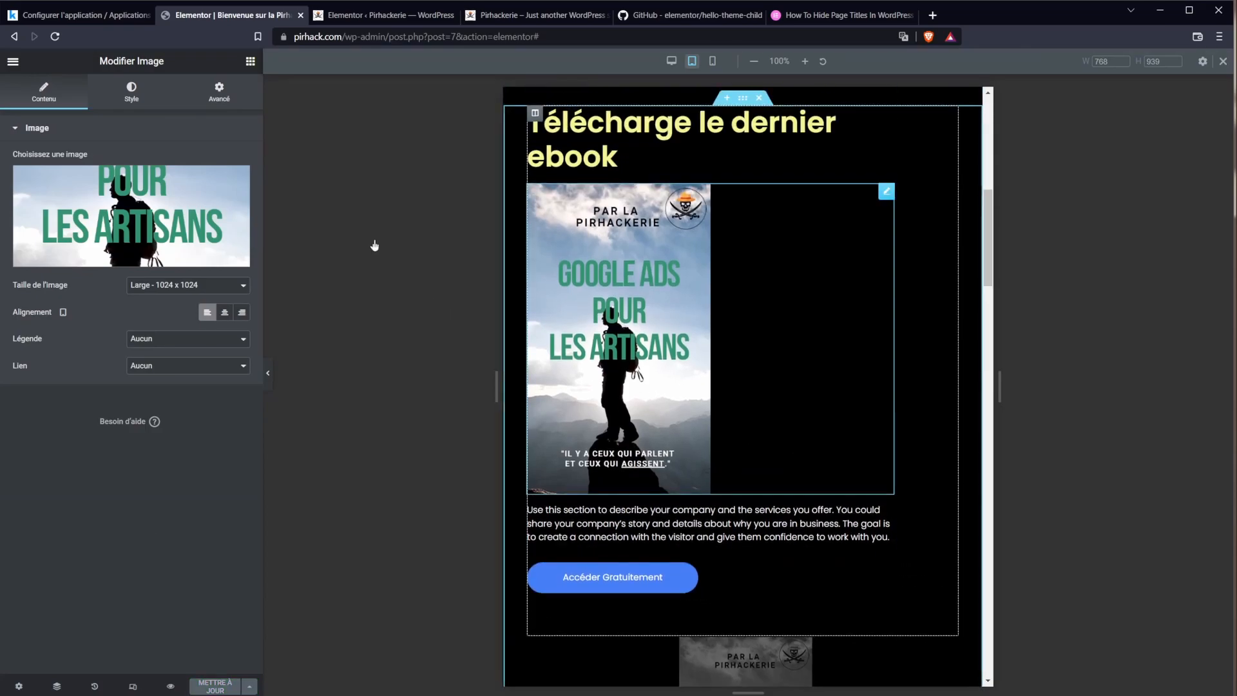
Step: In desktop preview, show the left ebook cover again and hide its column on tablet and mobile
click(668, 61)
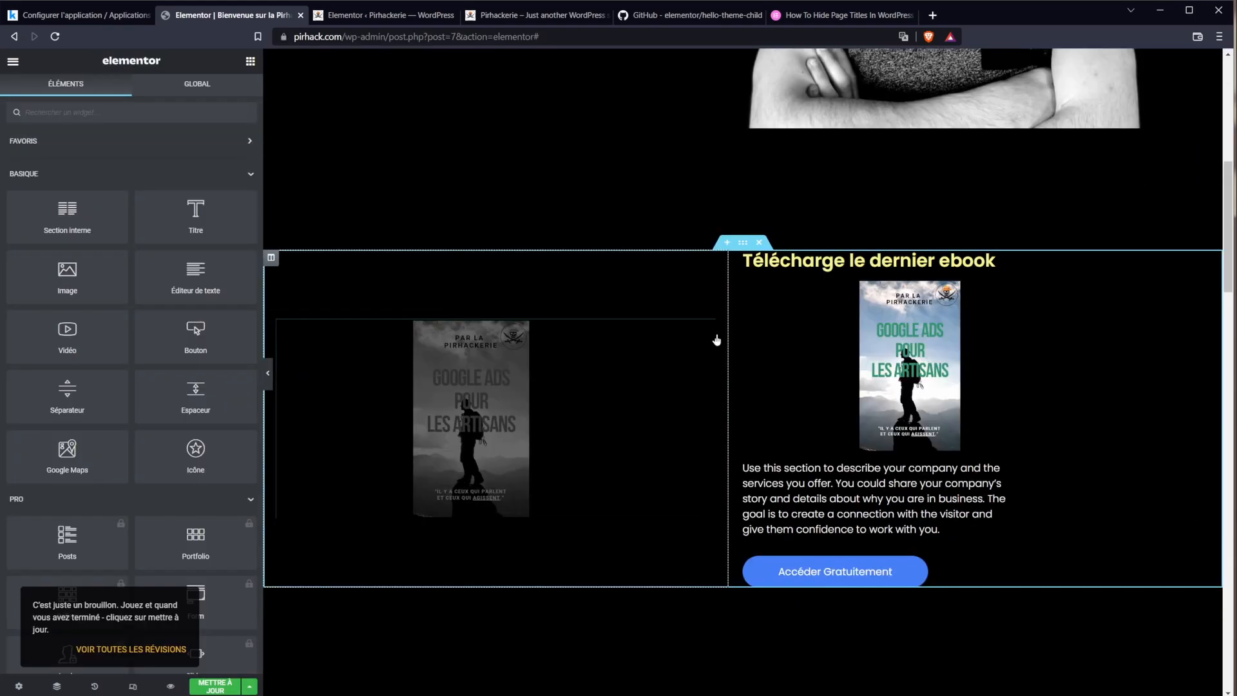
click(703, 334)
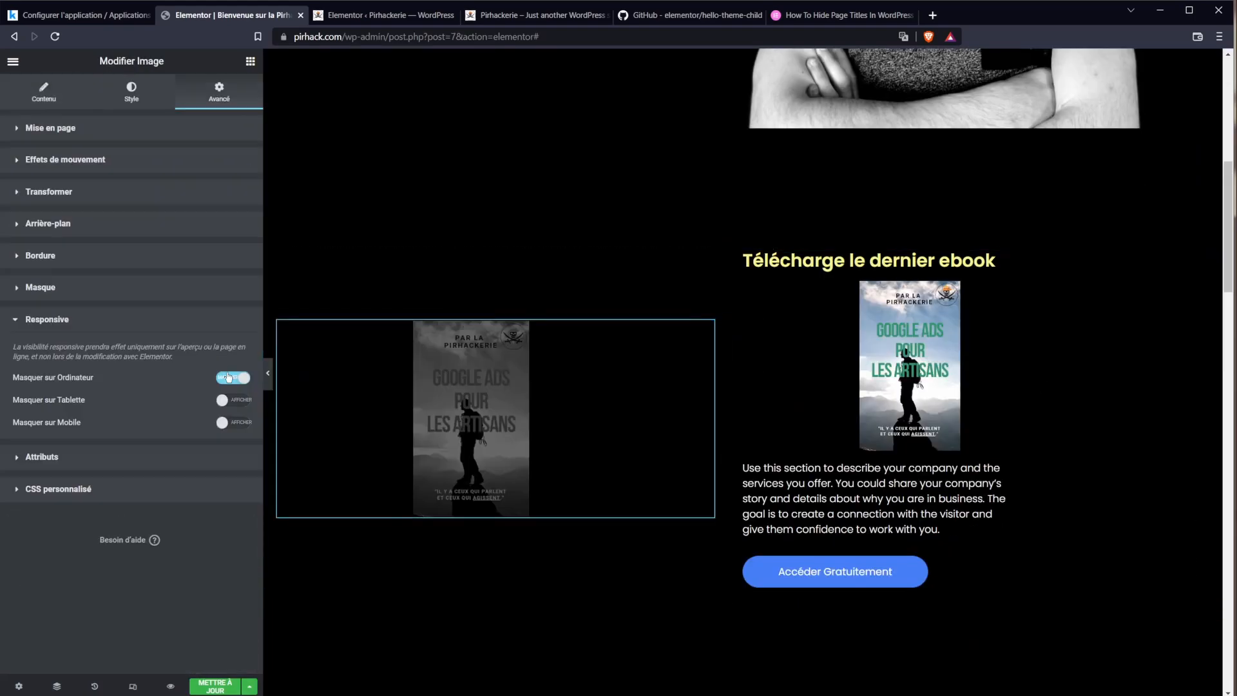
click(228, 377)
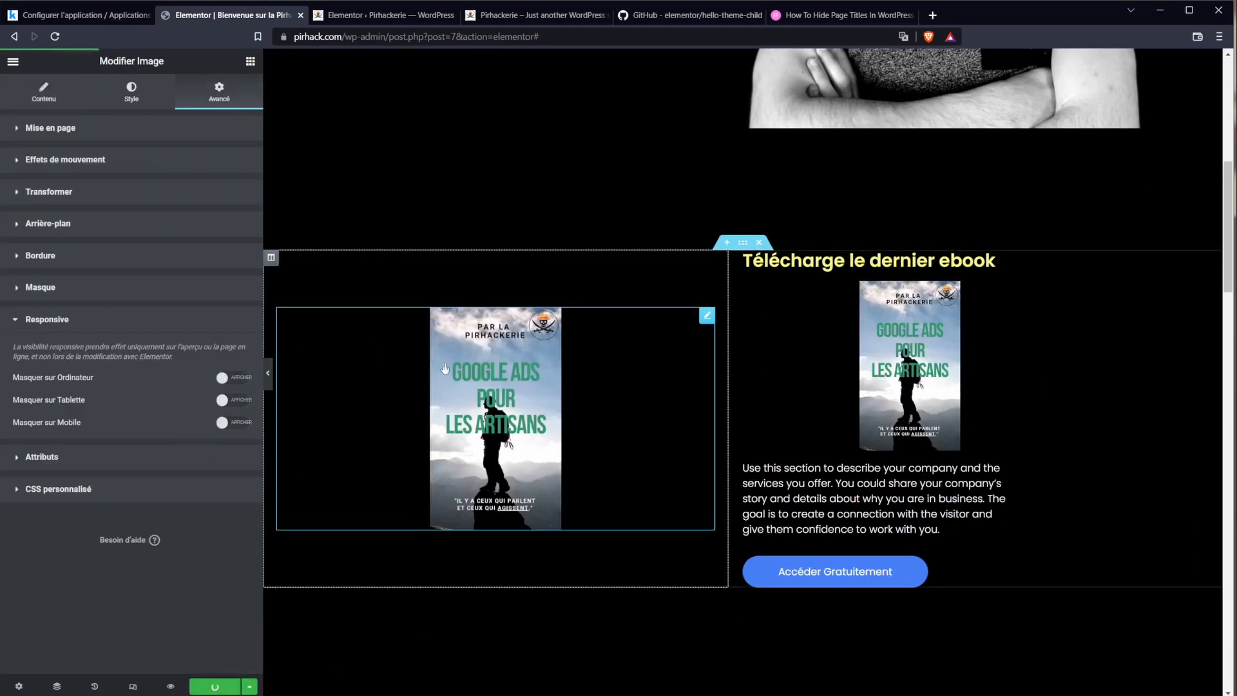
click(272, 259)
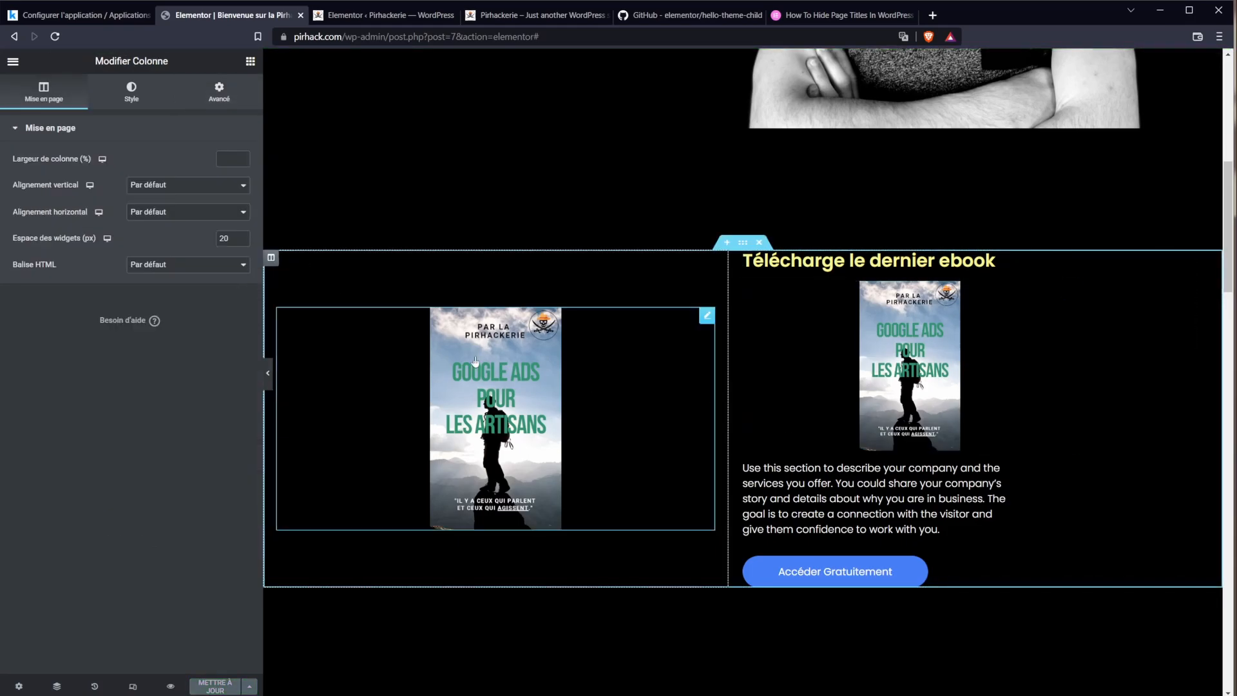
click(219, 94)
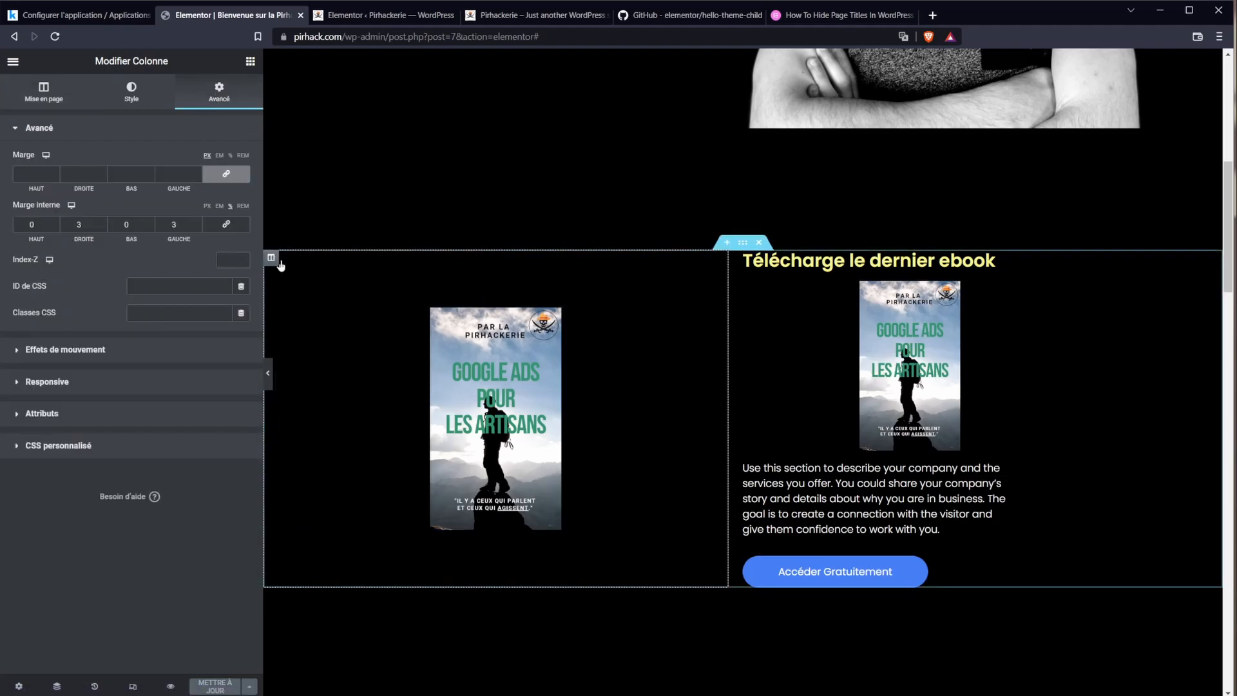
click(49, 382)
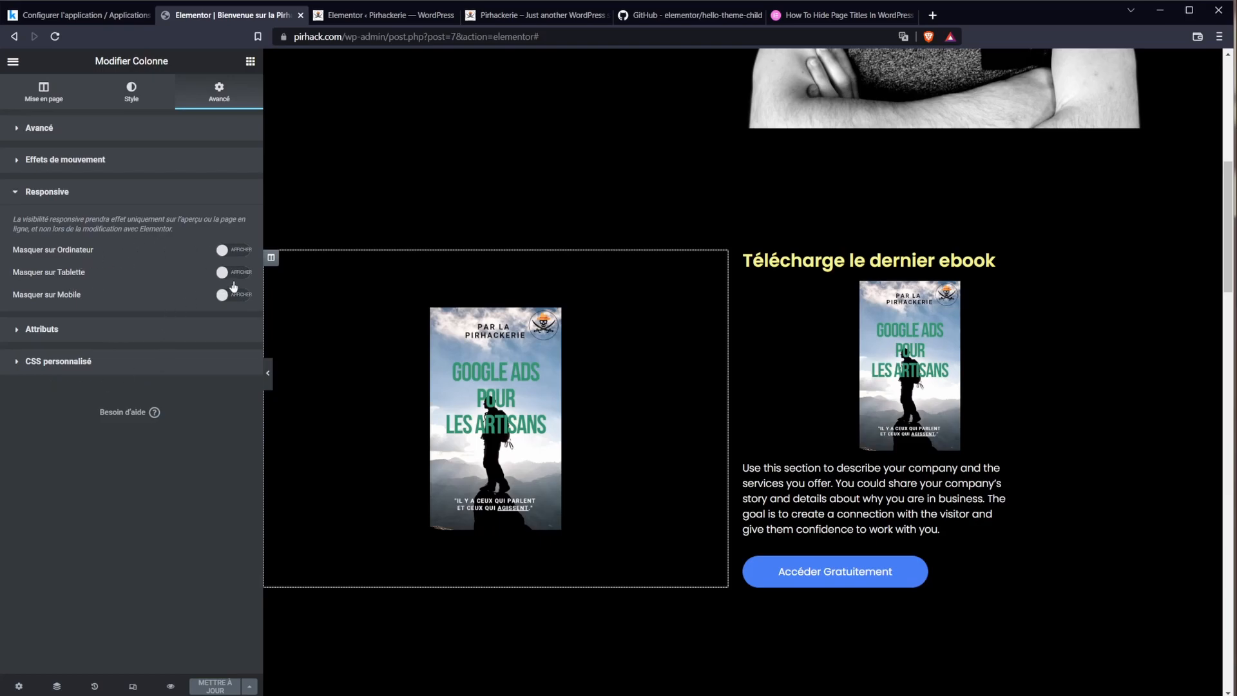
click(235, 273)
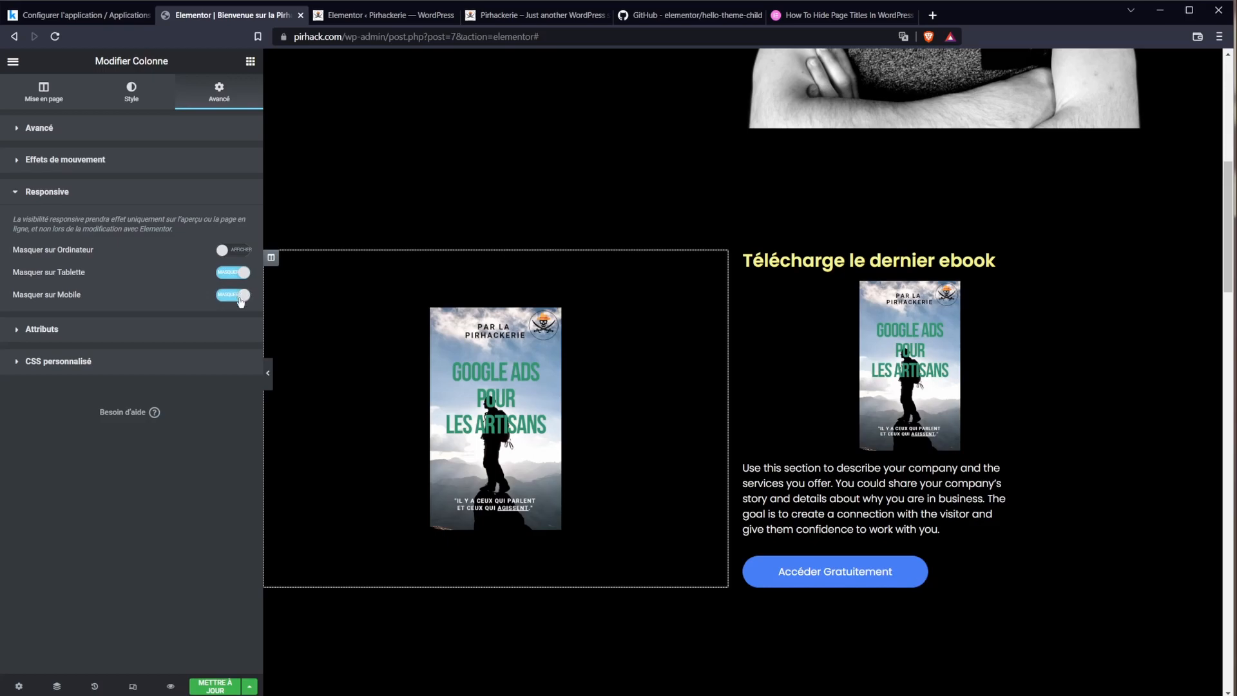
Step: Hide the cover under the heading on desktop, then switch to the WordPress admin tab
click(1070, 289)
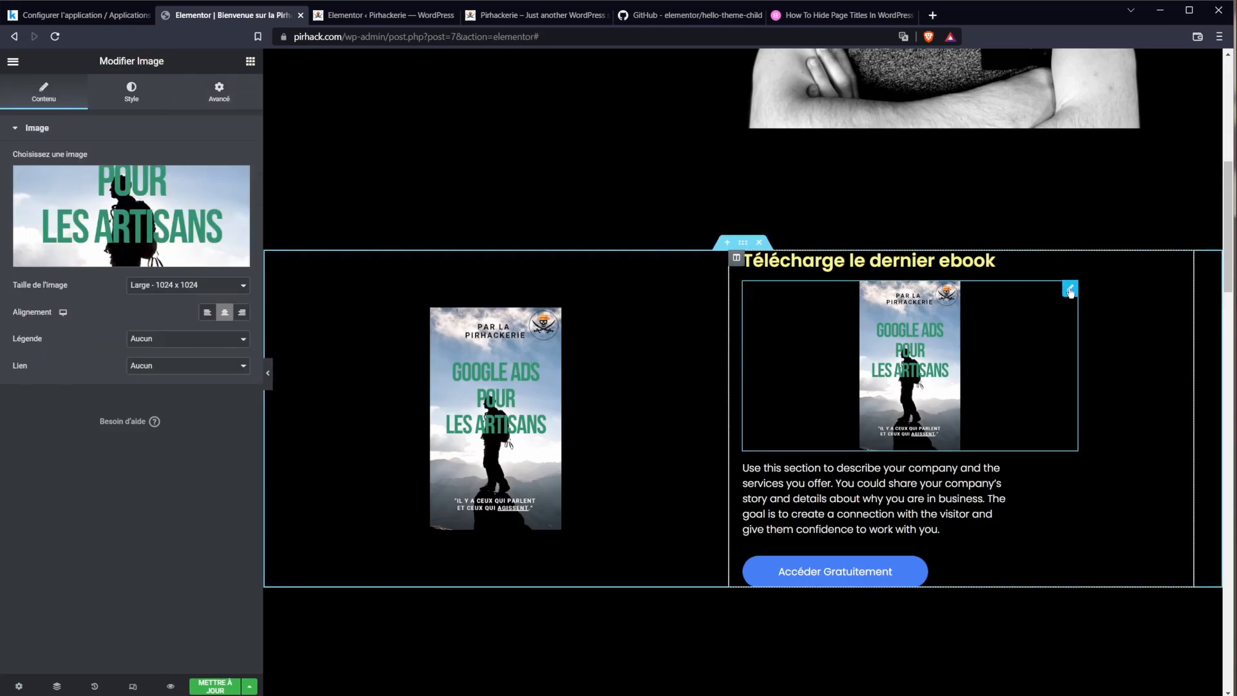
click(161, 84)
click(219, 90)
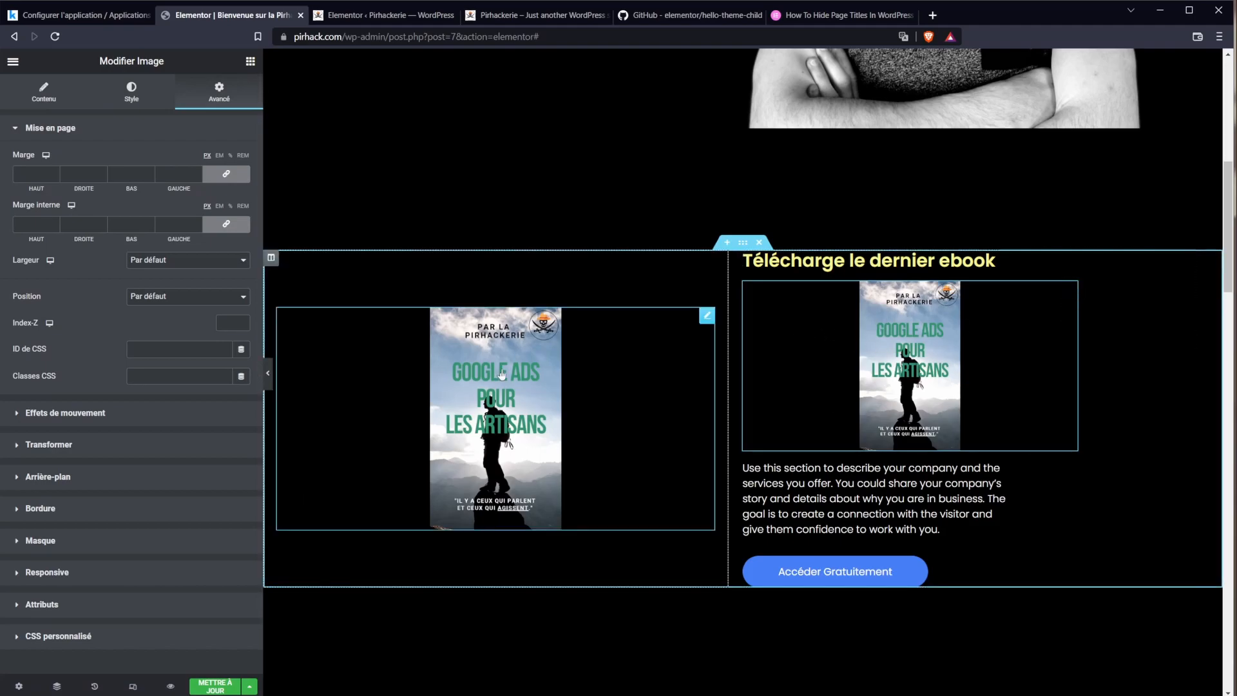
click(64, 572)
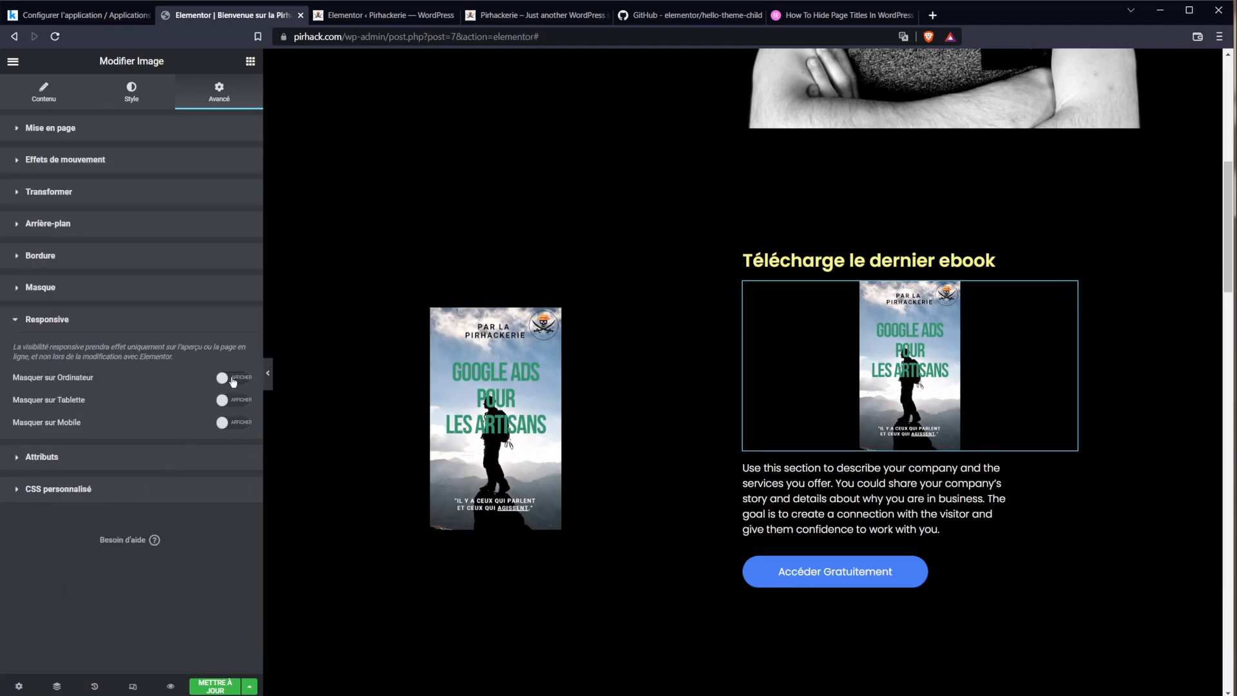
click(232, 386)
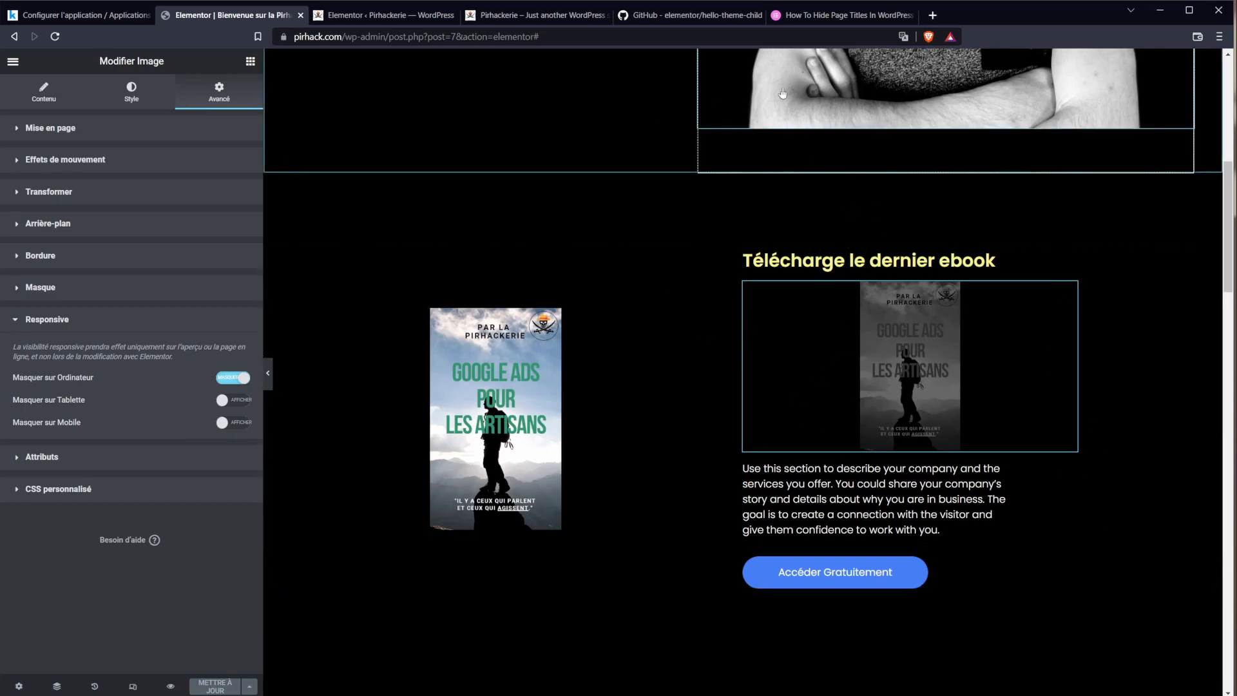
click(367, 18)
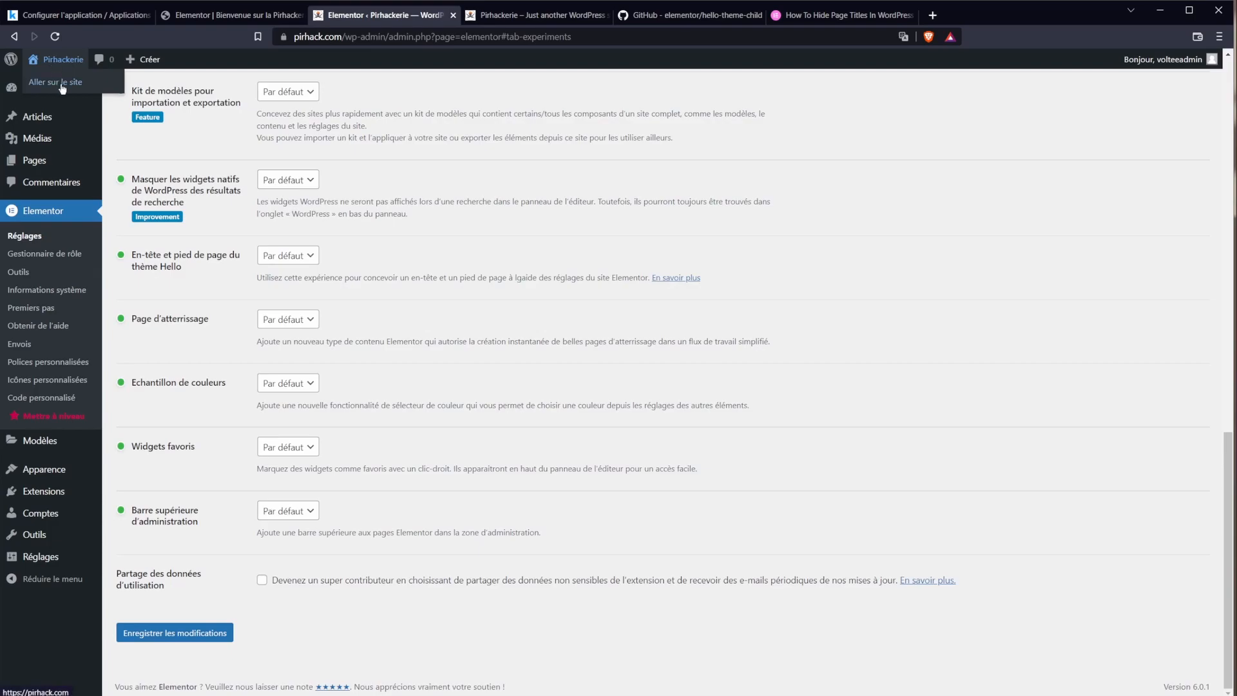
Step: Open the live site in a new tab and bring up the developer tools
middle_click(62, 83)
drag(505, 17, 354, 25)
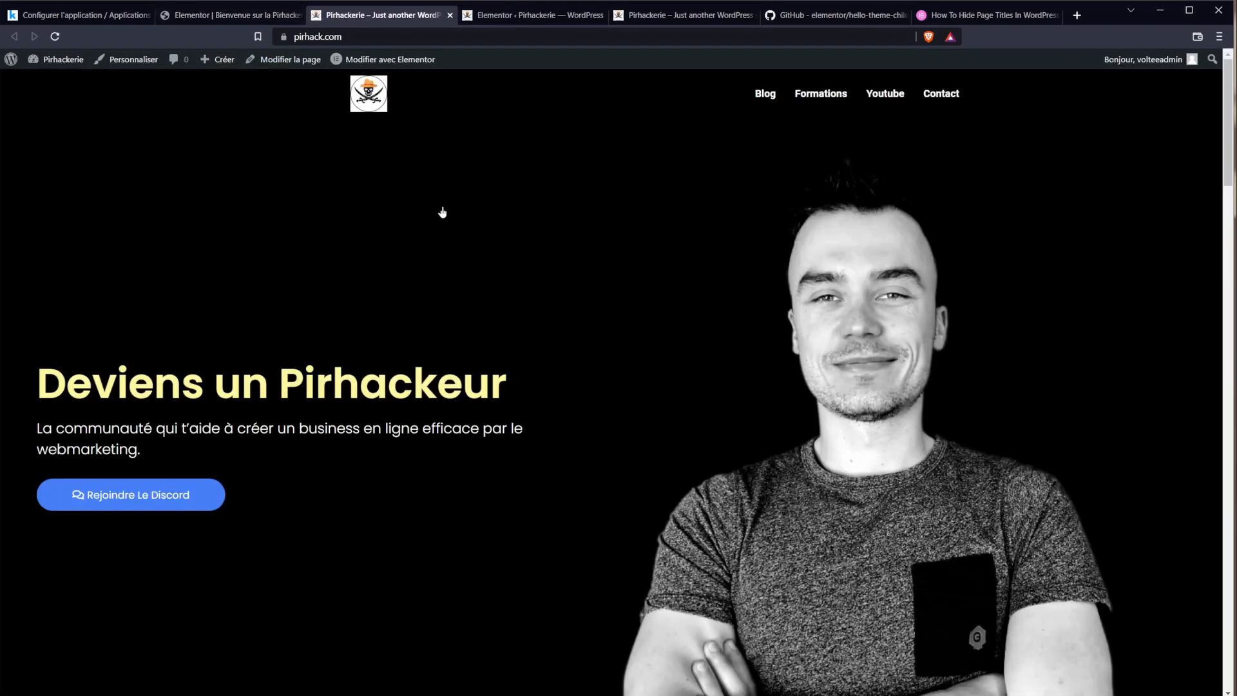
scroll(609, 354, down, 8)
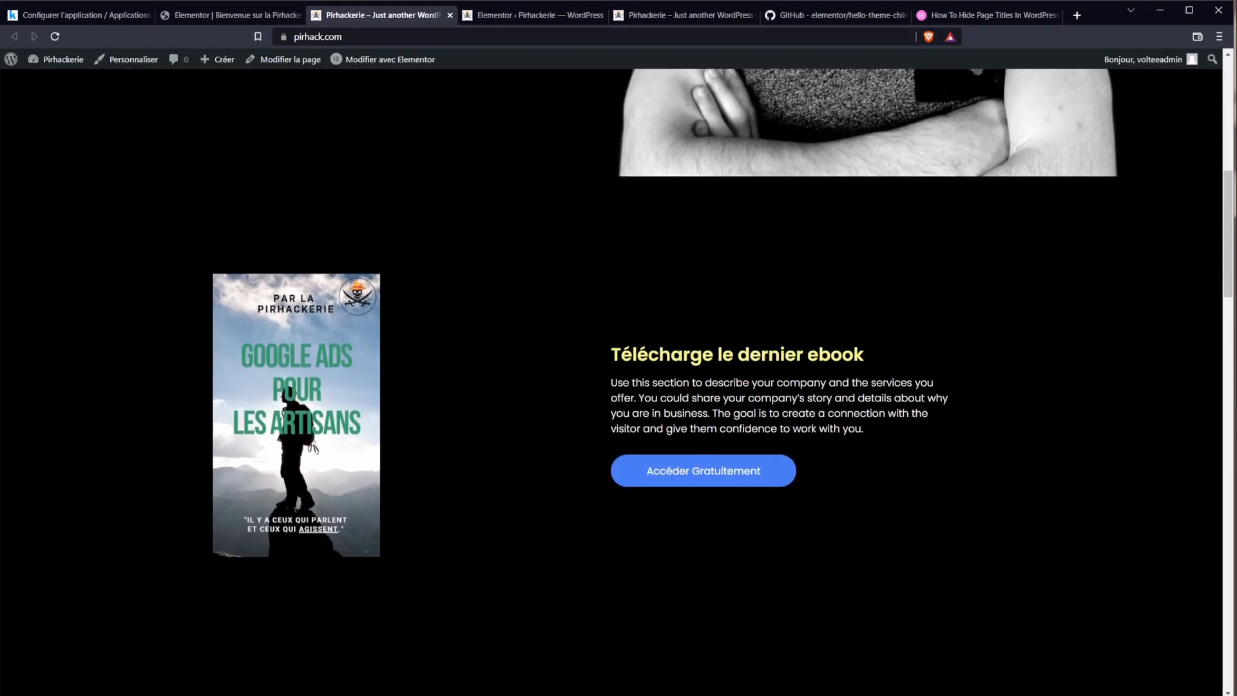
drag(718, 356, 689, 383)
click(689, 383)
key(F12)
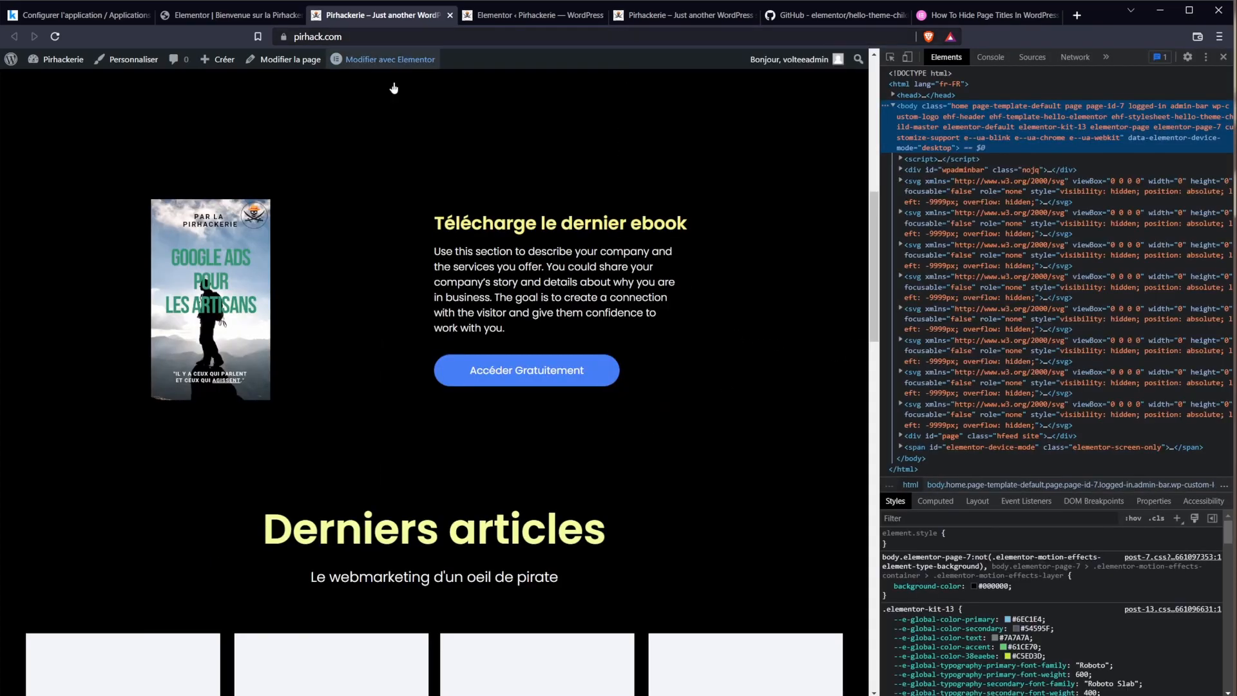
scroll(387, 103, up, 3)
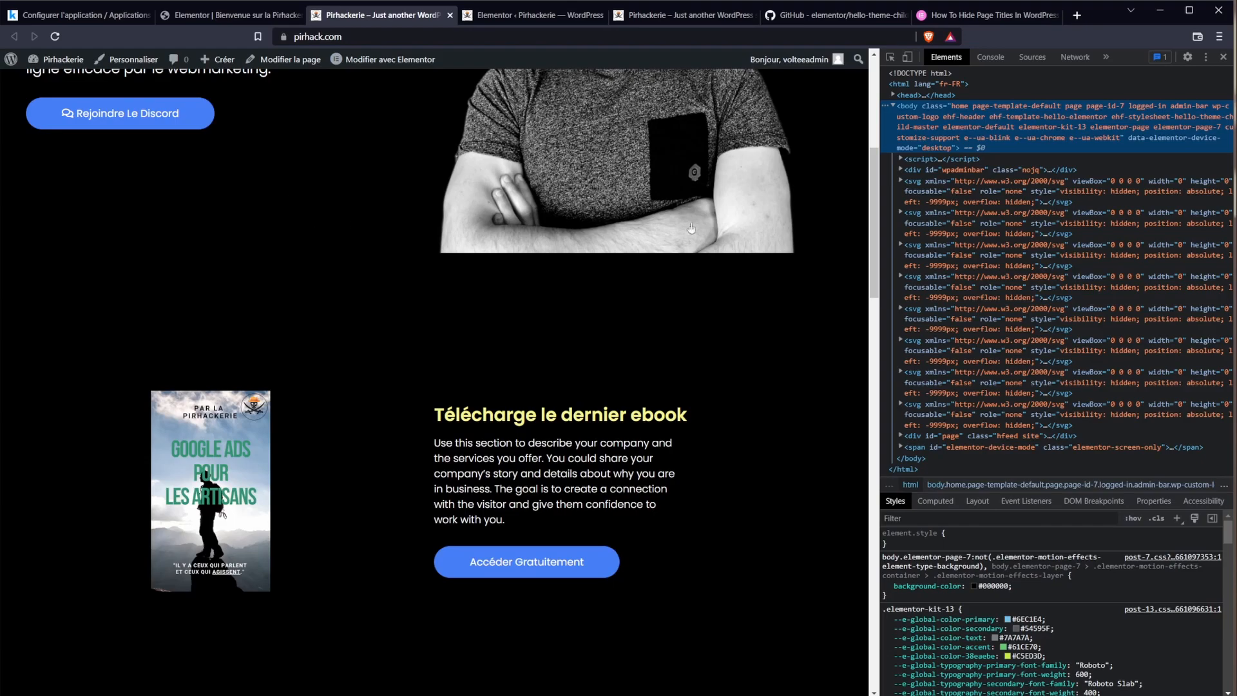
scroll(691, 229, down, 2)
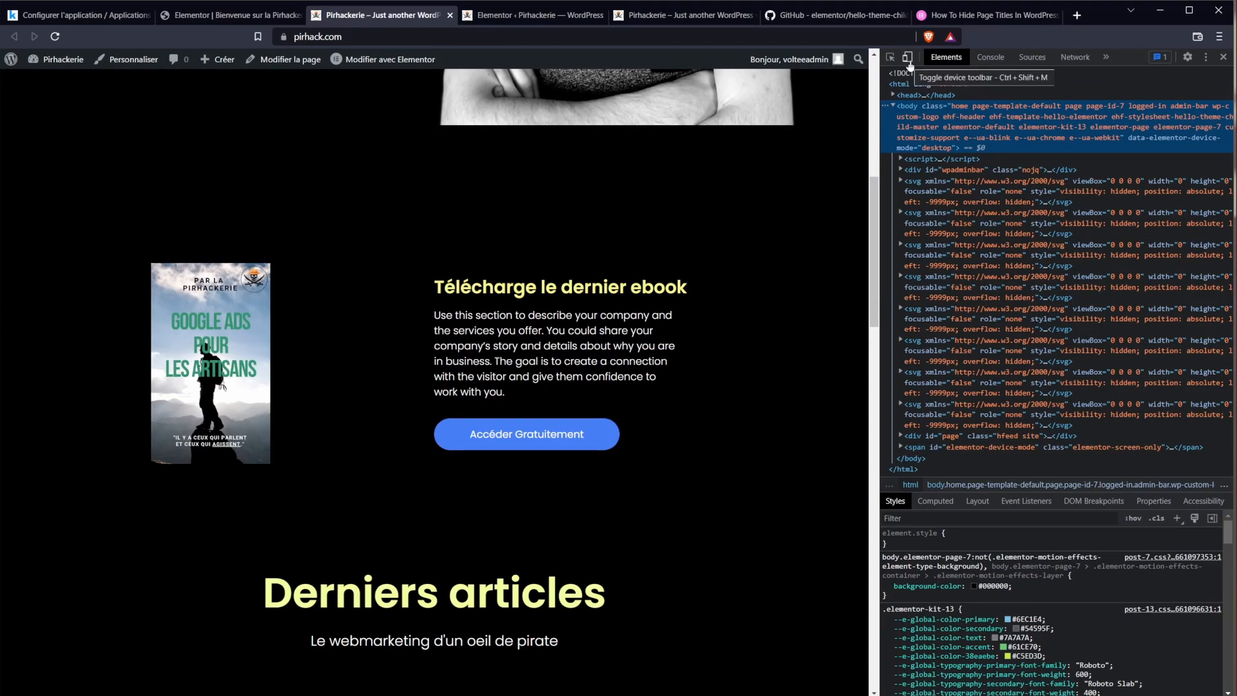
Step: Emulate an iPhone XR, reload and scroll the live page, then return to the Elementor tab
click(909, 63)
click(377, 58)
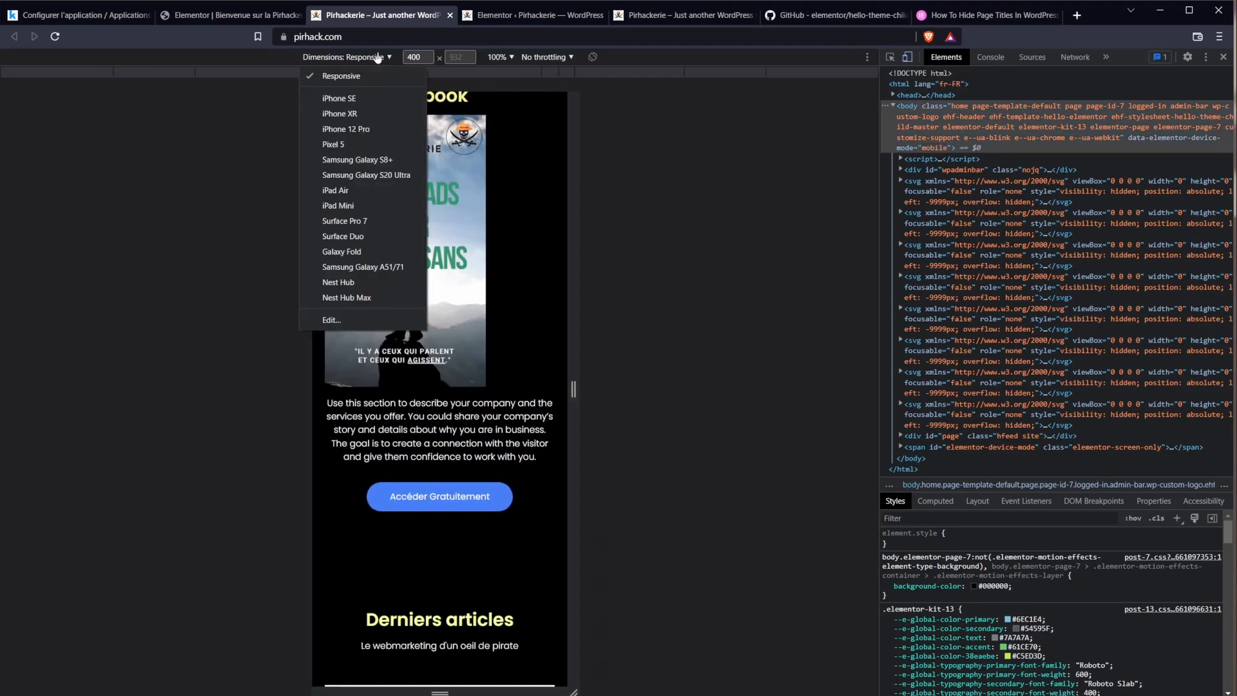
click(667, 270)
click(377, 58)
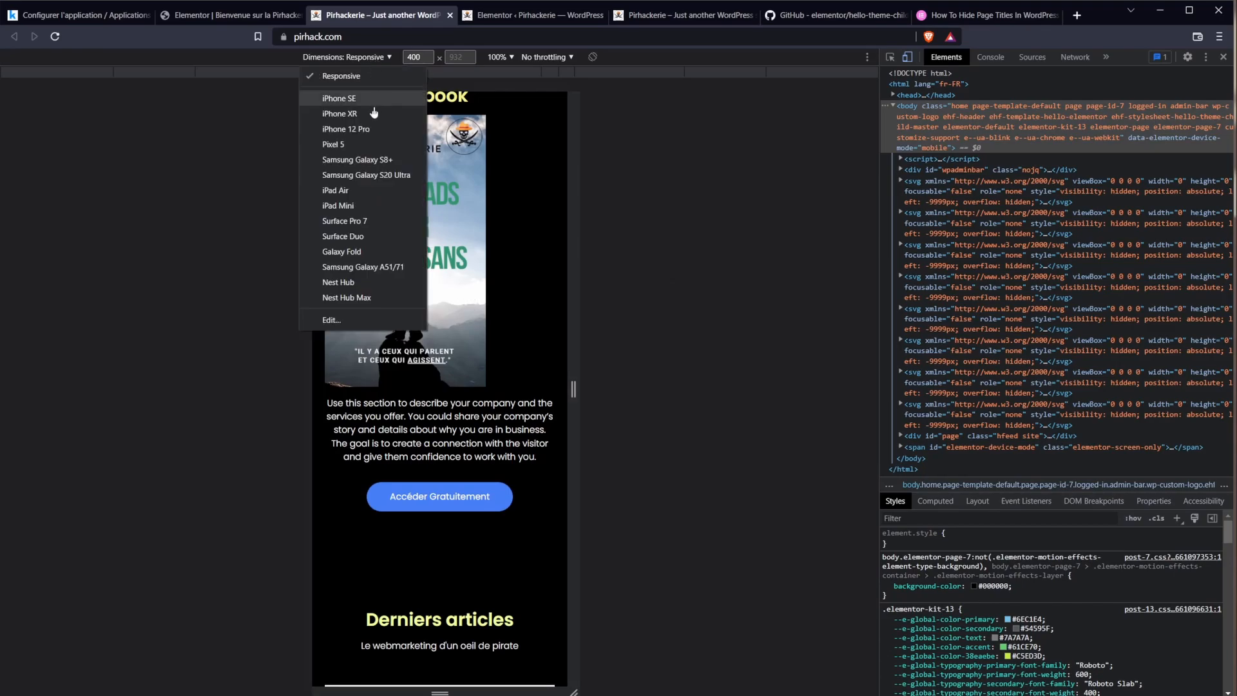
click(53, 37)
click(330, 62)
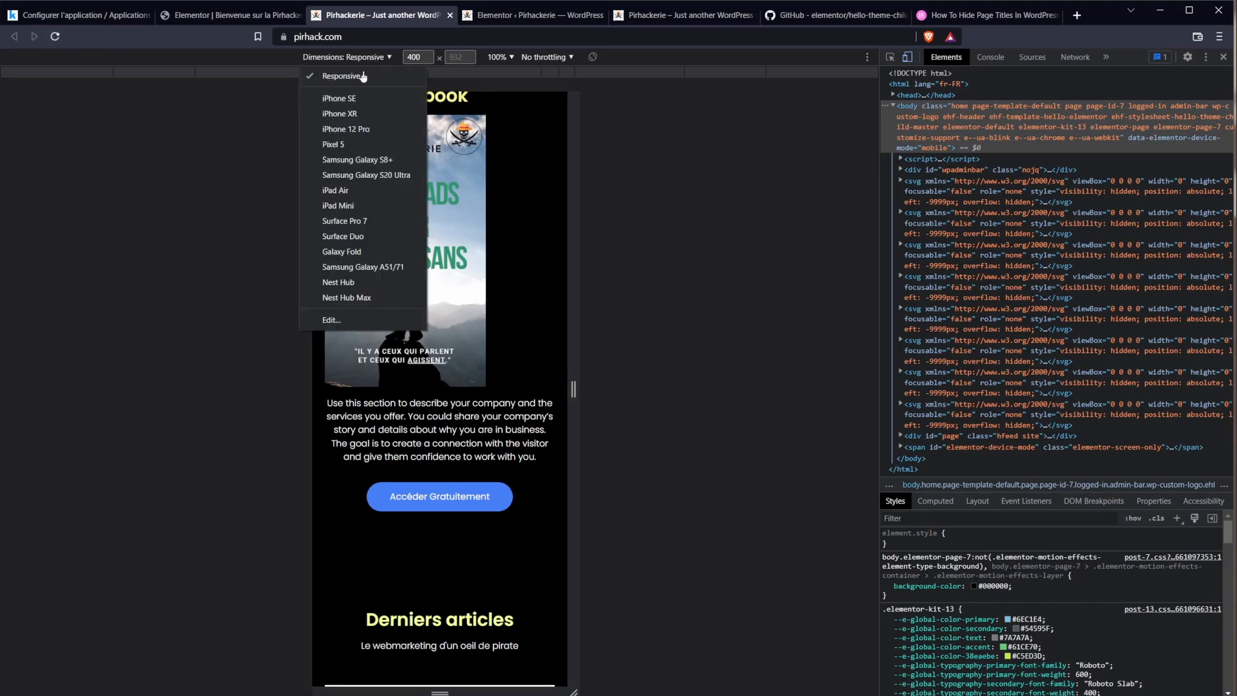
click(361, 113)
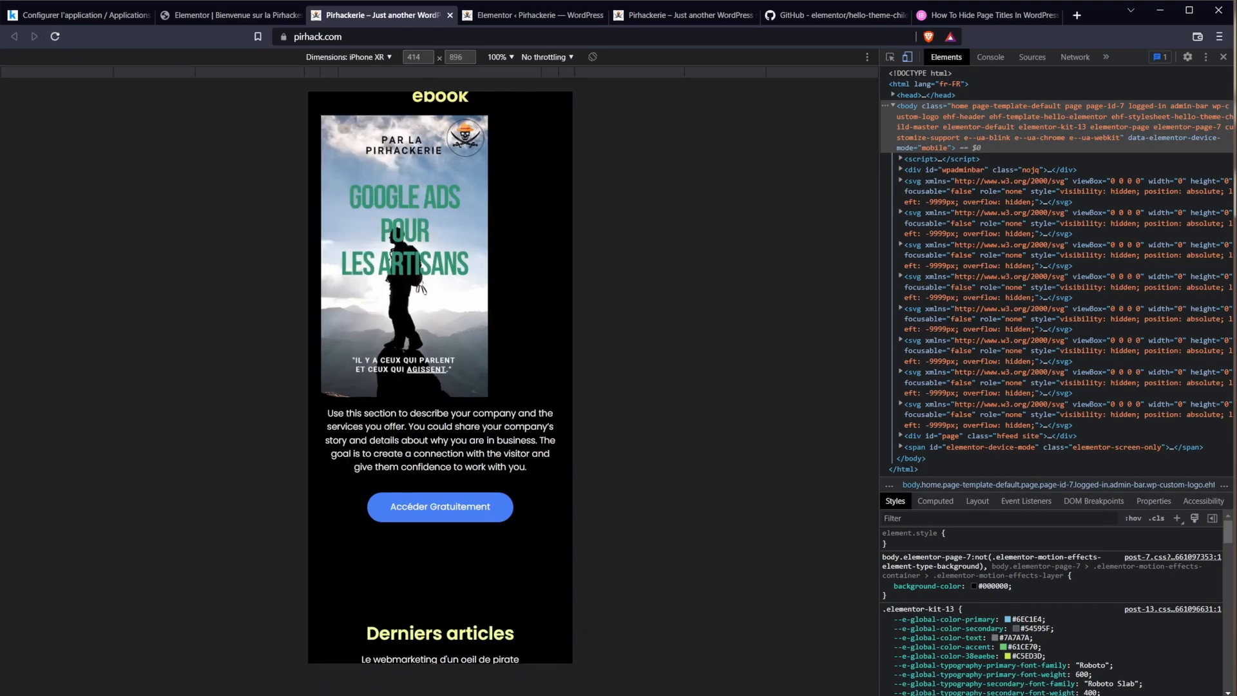
click(58, 40)
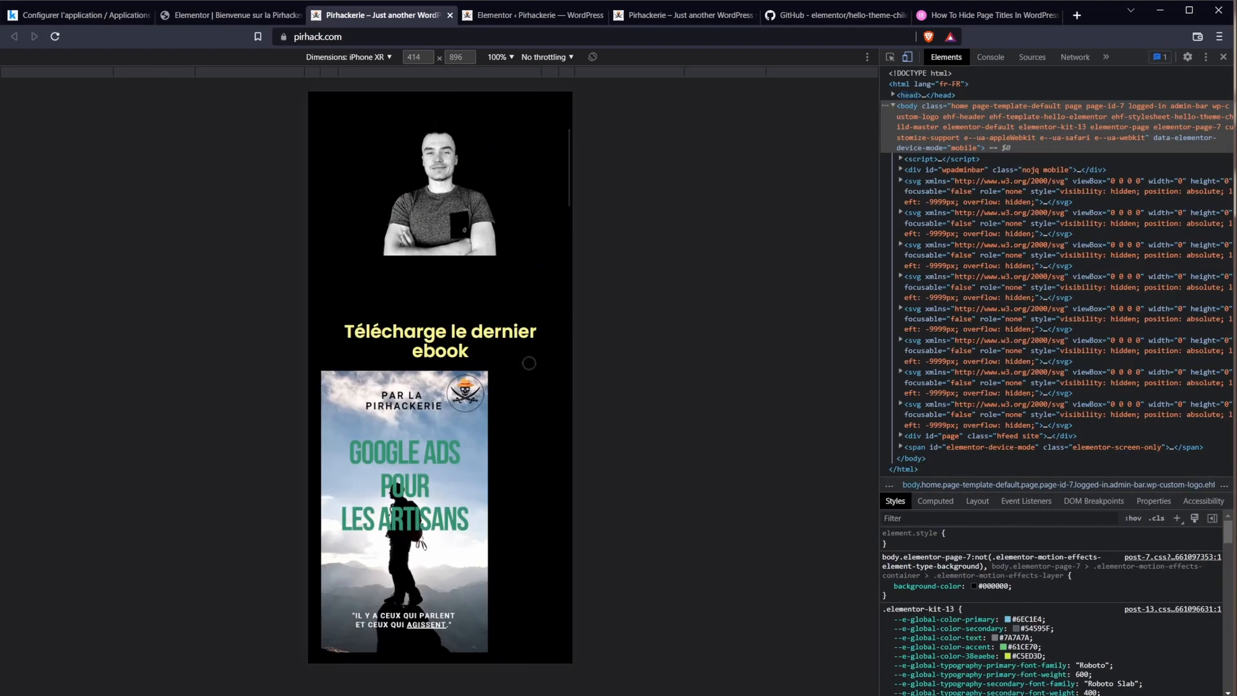
scroll(369, 187, down, 2)
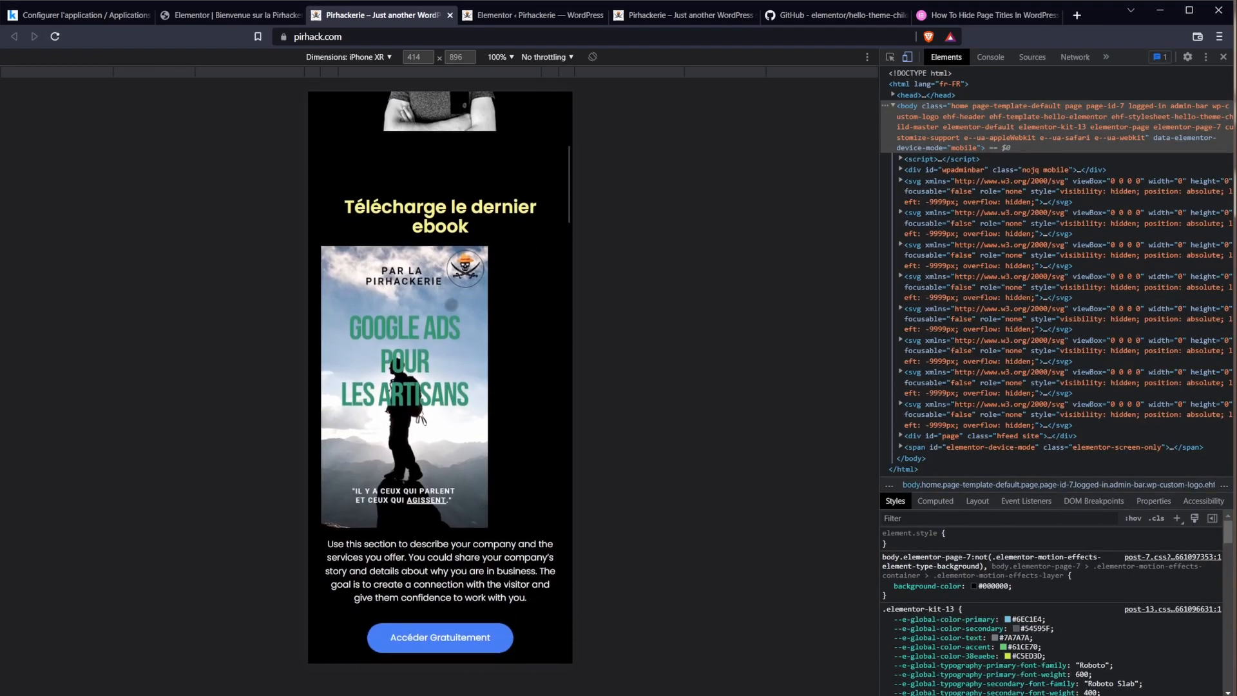
scroll(413, 448, down, 2)
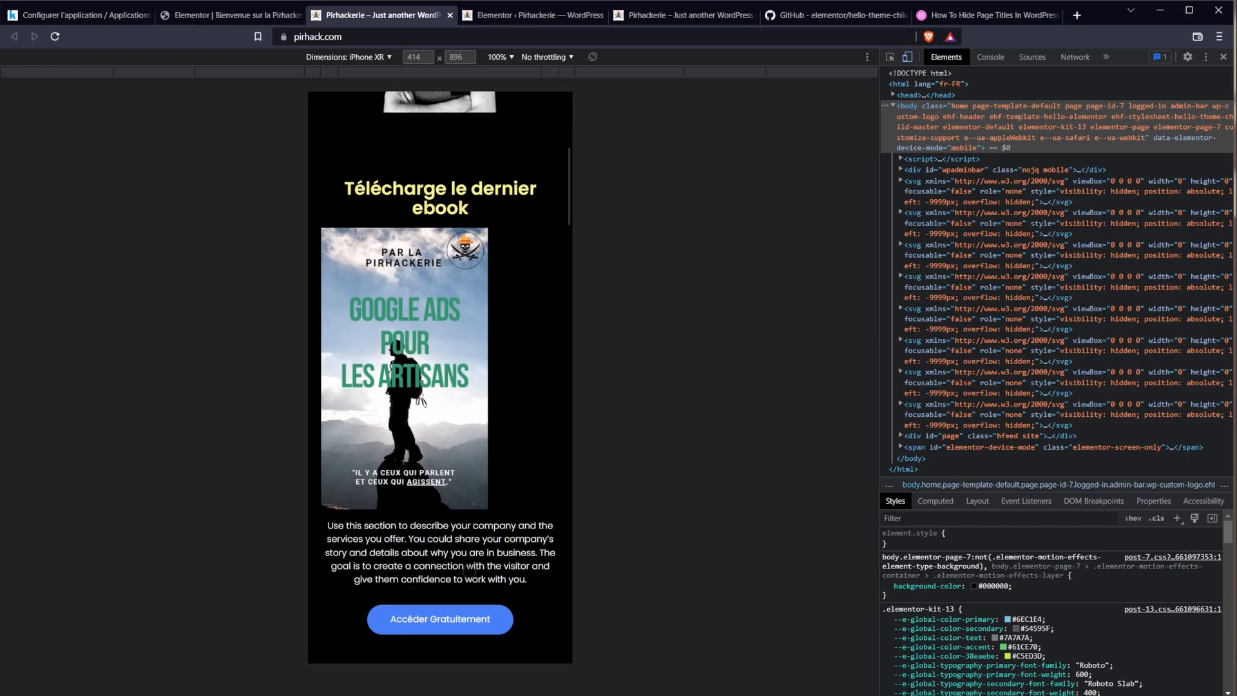
click(215, 14)
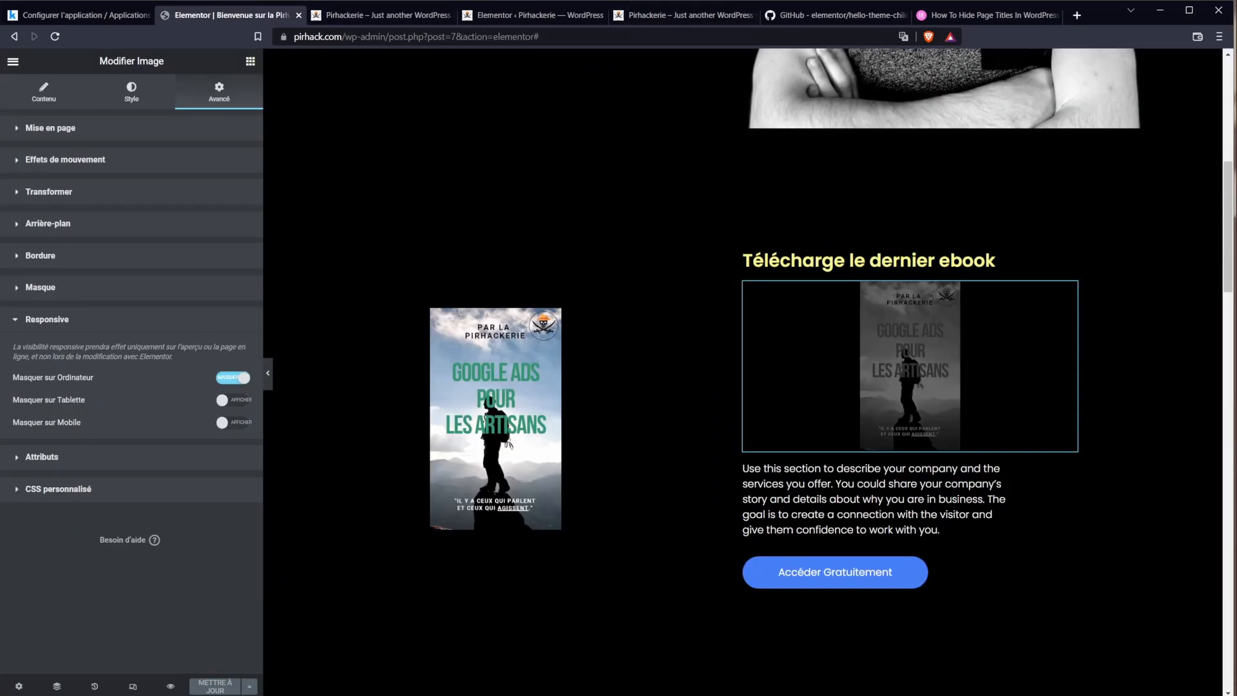
Step: Switch Elementor to mobile view and centre the ebook cover image
click(133, 686)
click(712, 62)
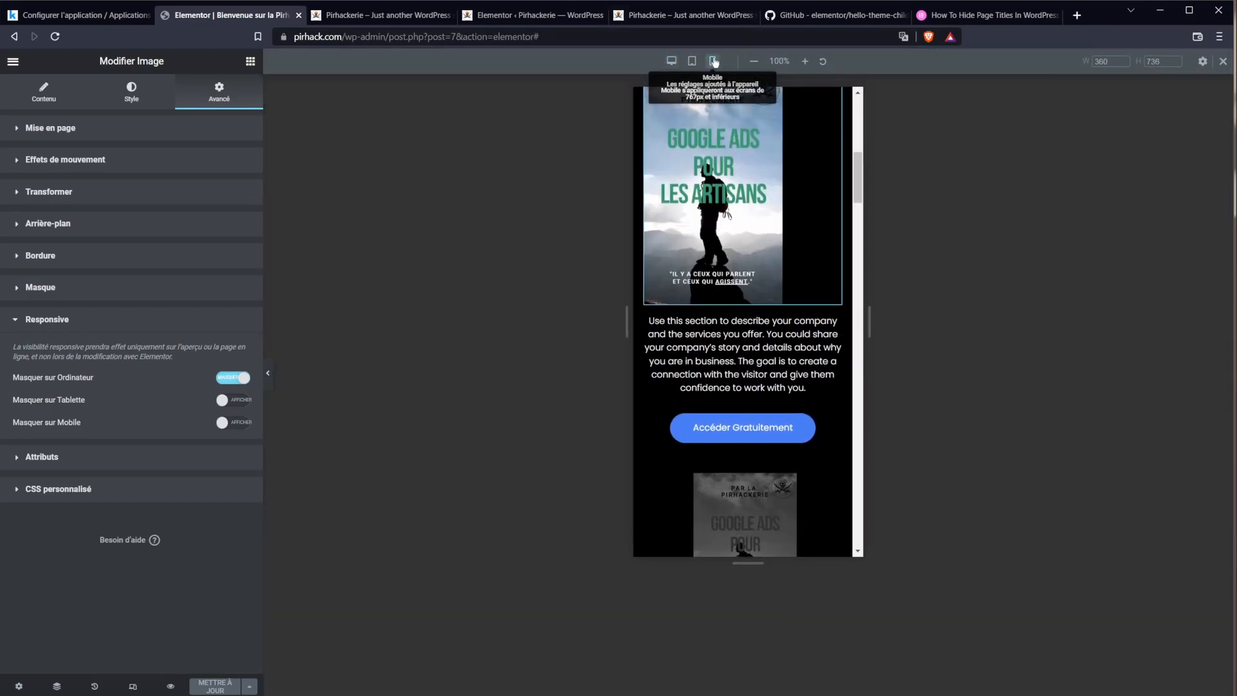
scroll(745, 371, up, 2)
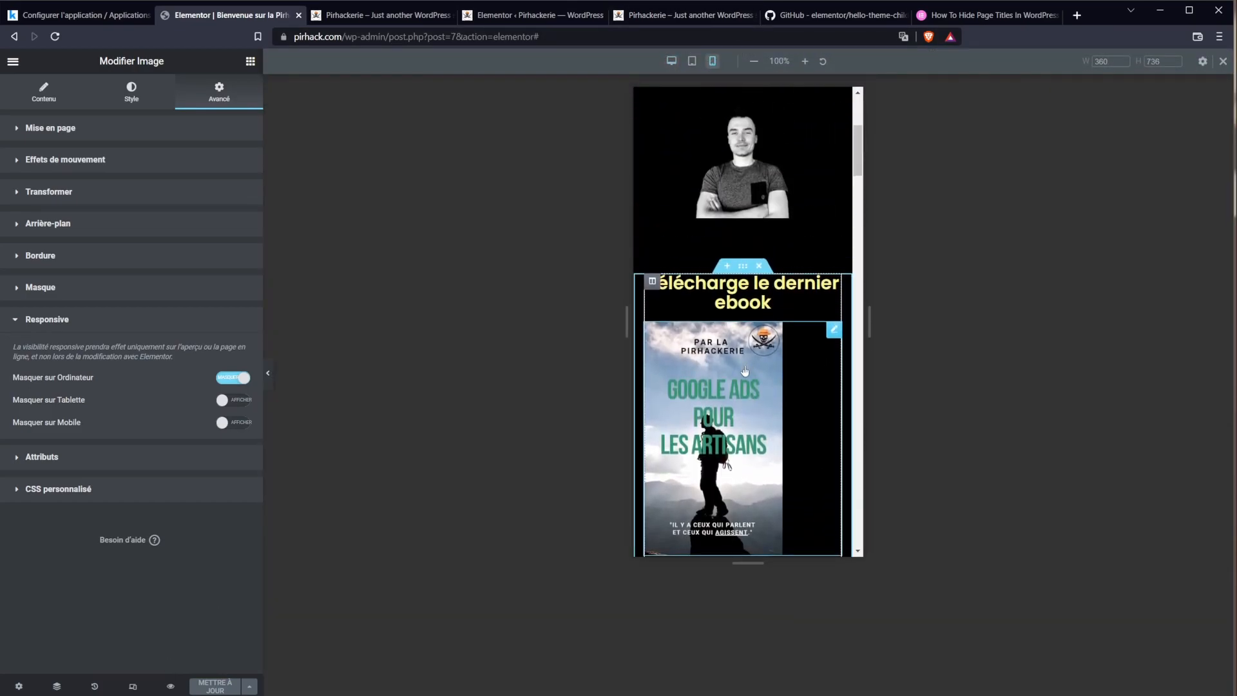
click(40, 94)
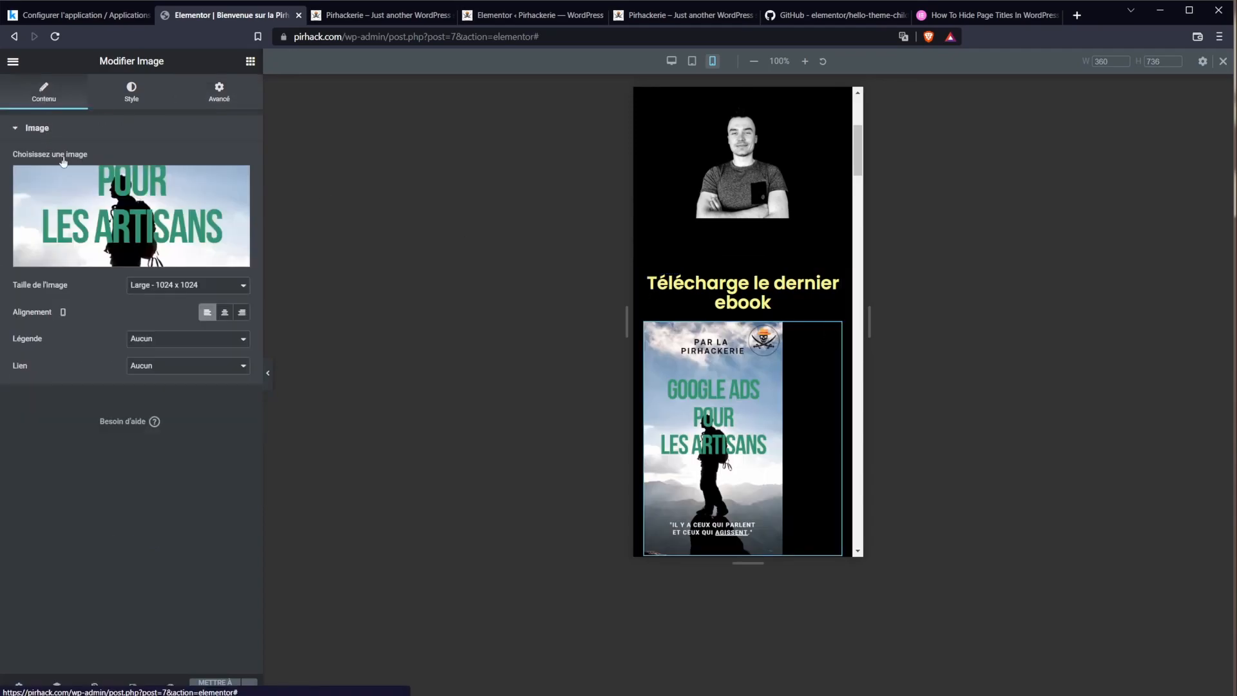
click(223, 314)
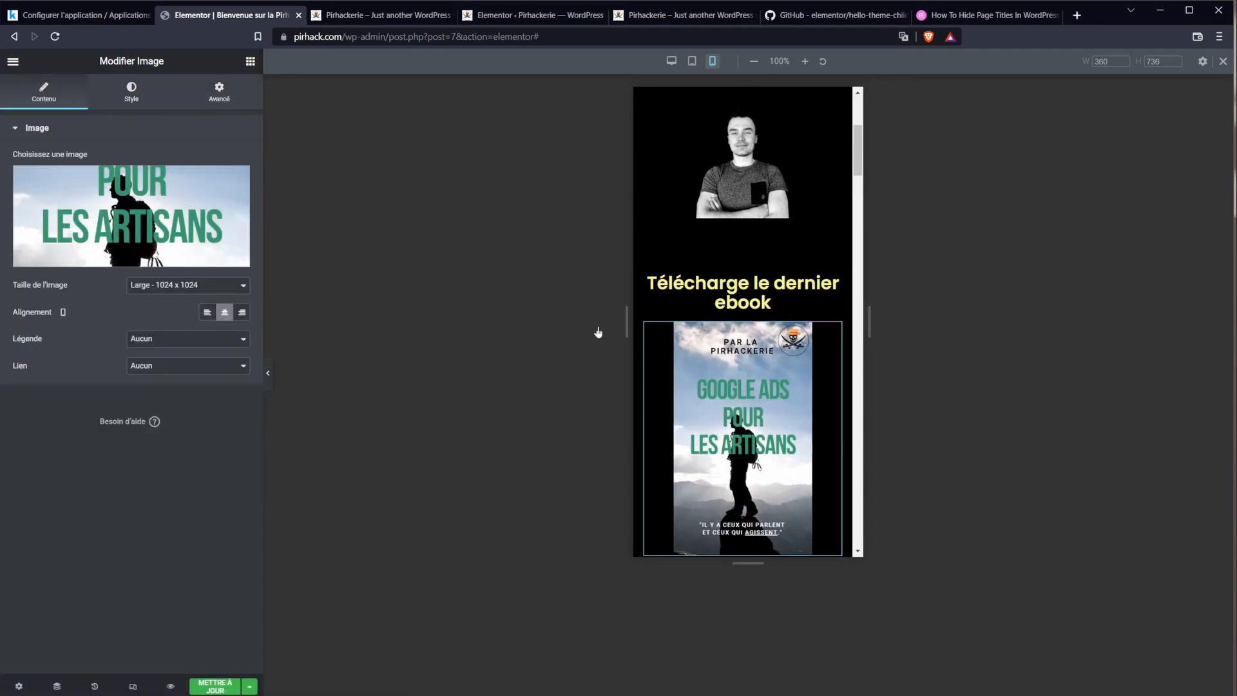
scroll(736, 305, down, 2)
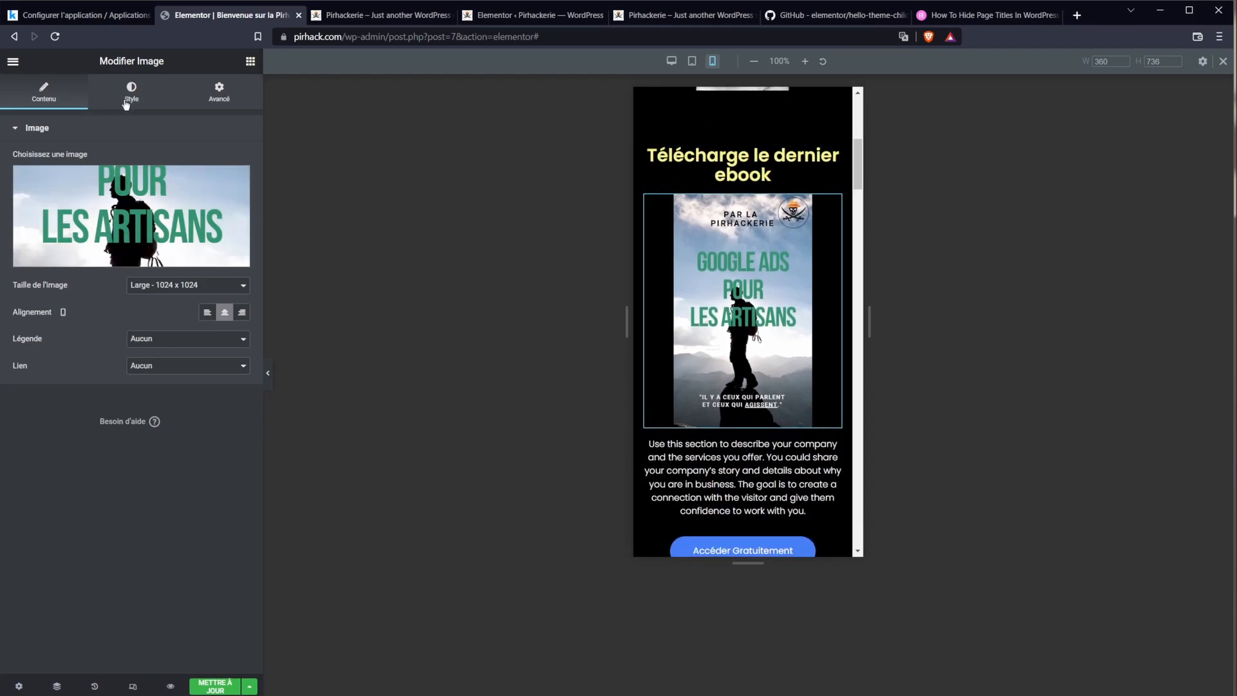
Step: Try Medium Large, Medium and Thumbnail image sizes, then restore Large 1024 x 1024
click(160, 288)
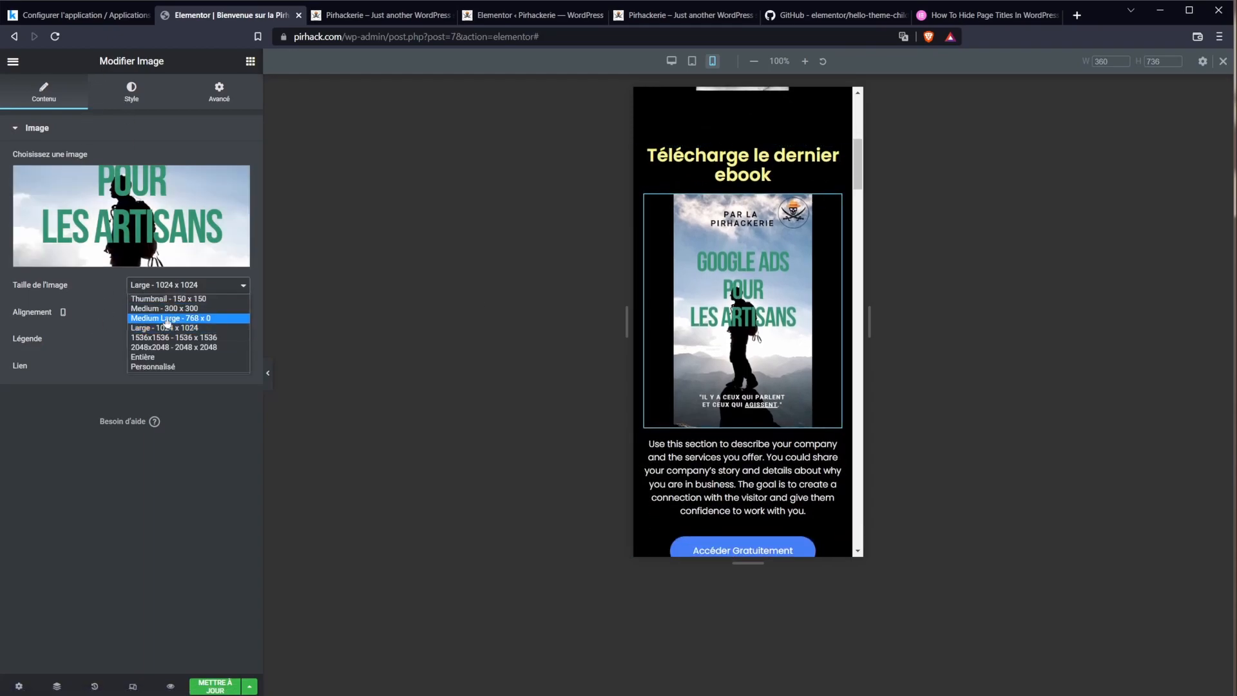
click(167, 319)
click(167, 287)
click(172, 312)
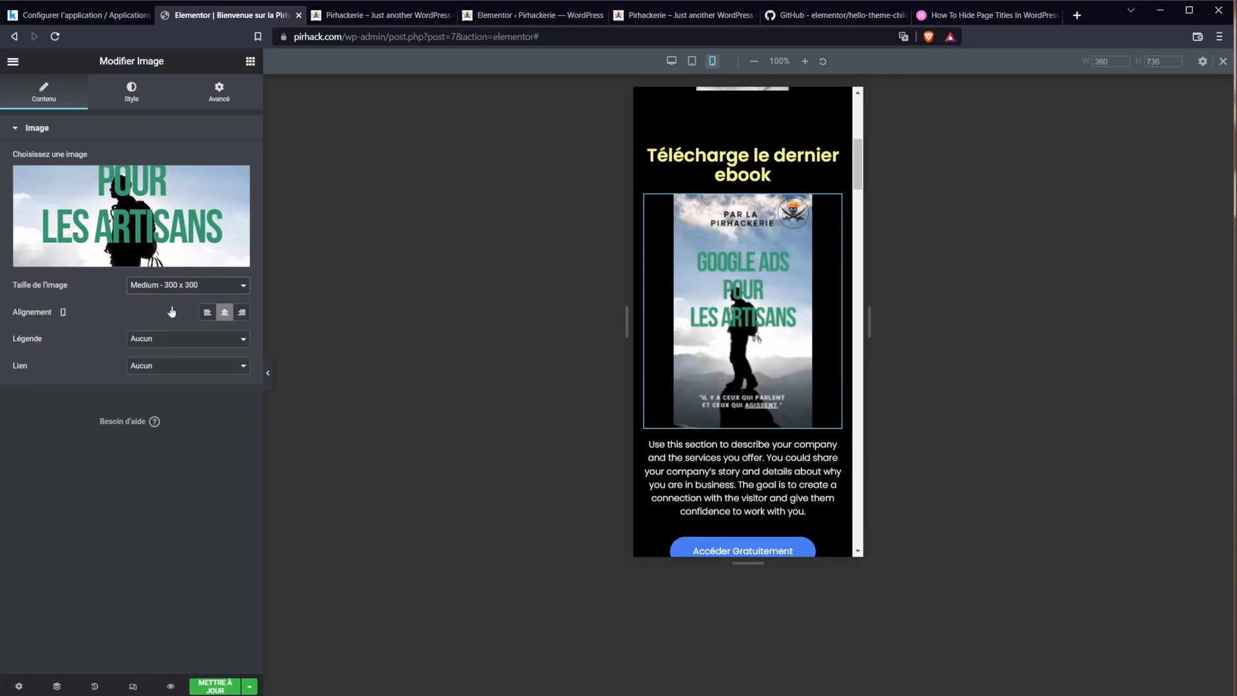
click(181, 285)
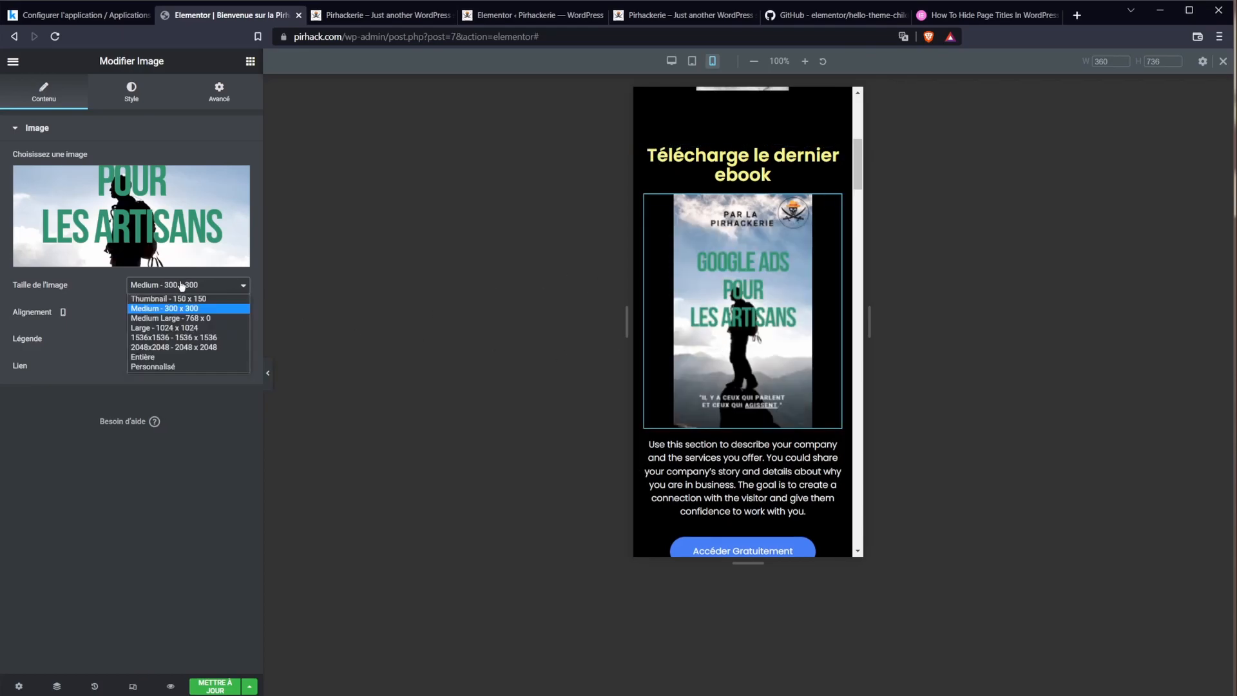
click(167, 300)
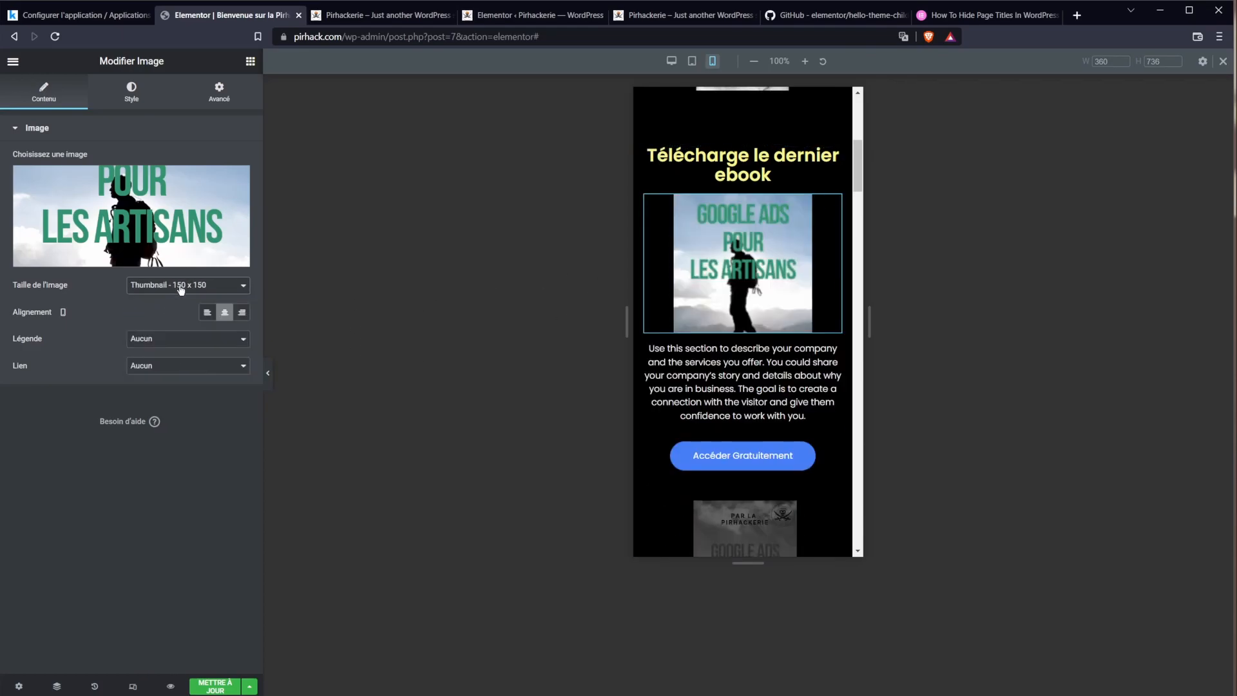
click(182, 288)
click(172, 335)
Step: Shrink the cover's width from 70 to 42 and save the page
click(132, 92)
drag(137, 176, 86, 179)
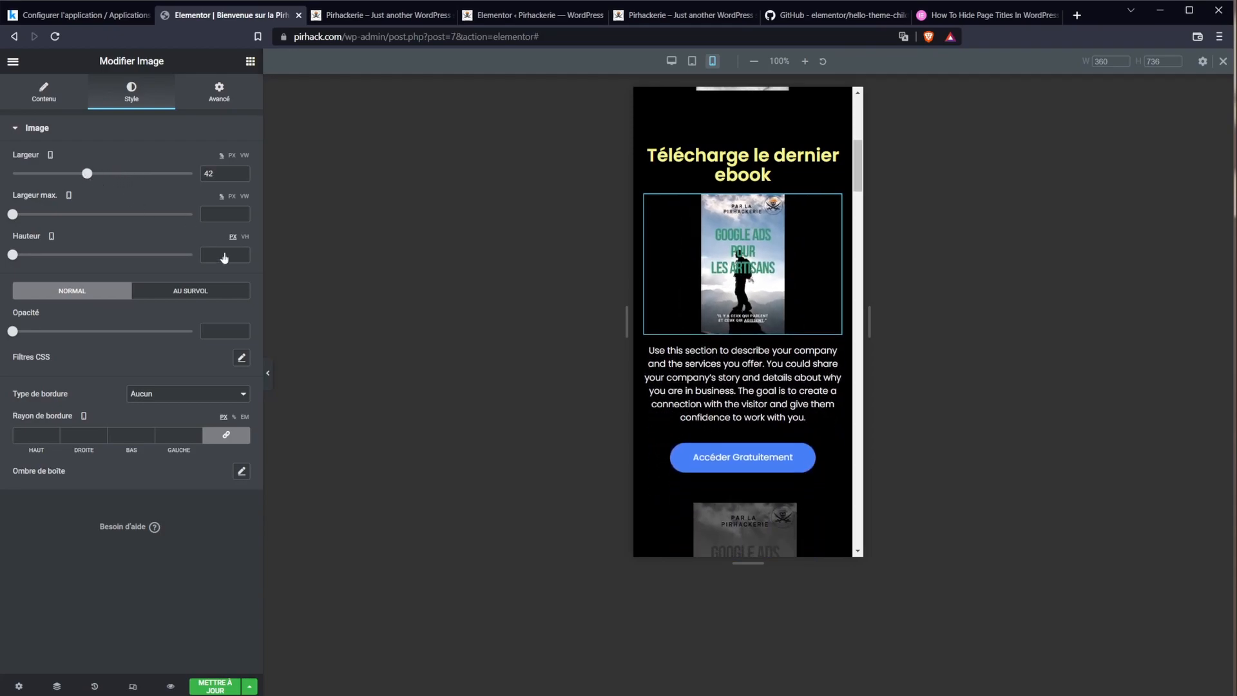
click(213, 684)
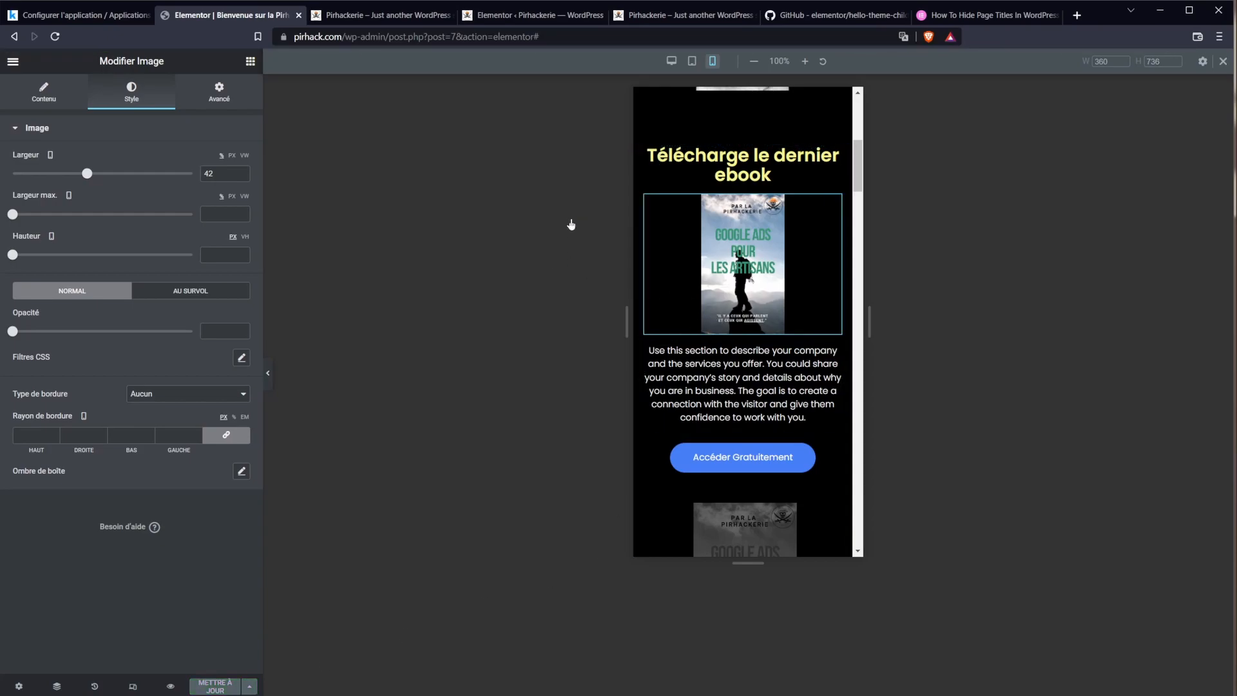
Step: Reload the live site to check the mobile cover, then select the 'Télécharge le dernier ebook' heading
click(366, 14)
key(F5)
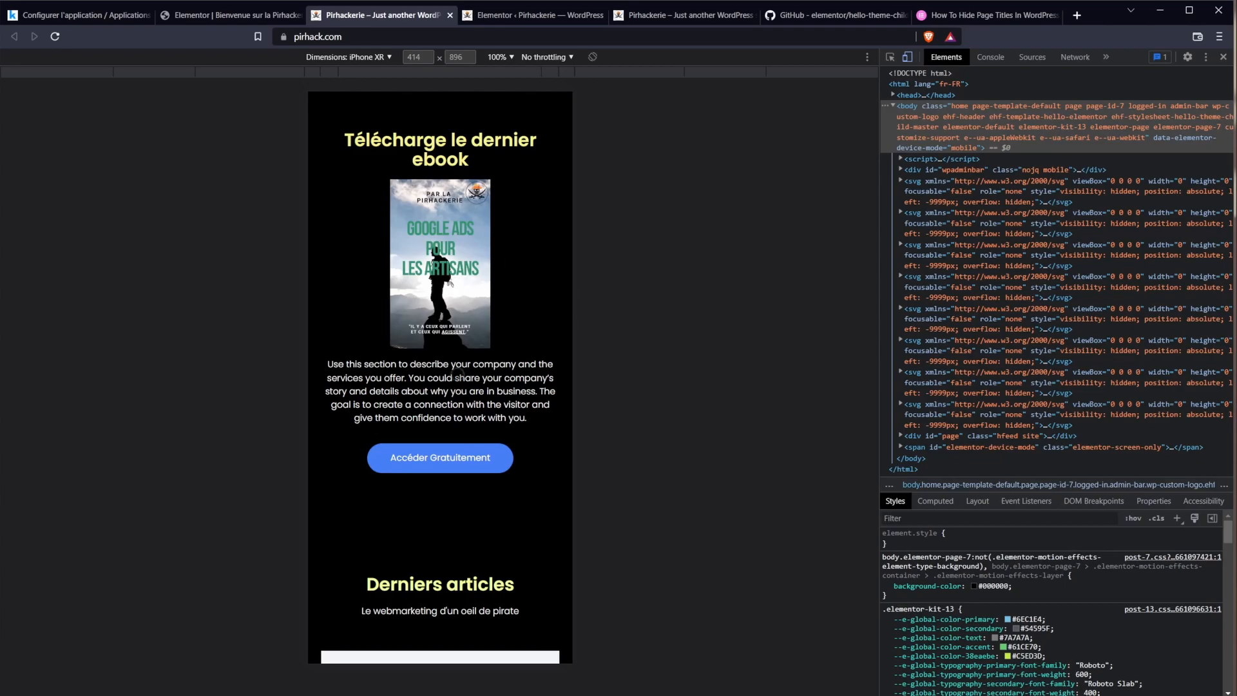
key(ctrl+shift+Tab)
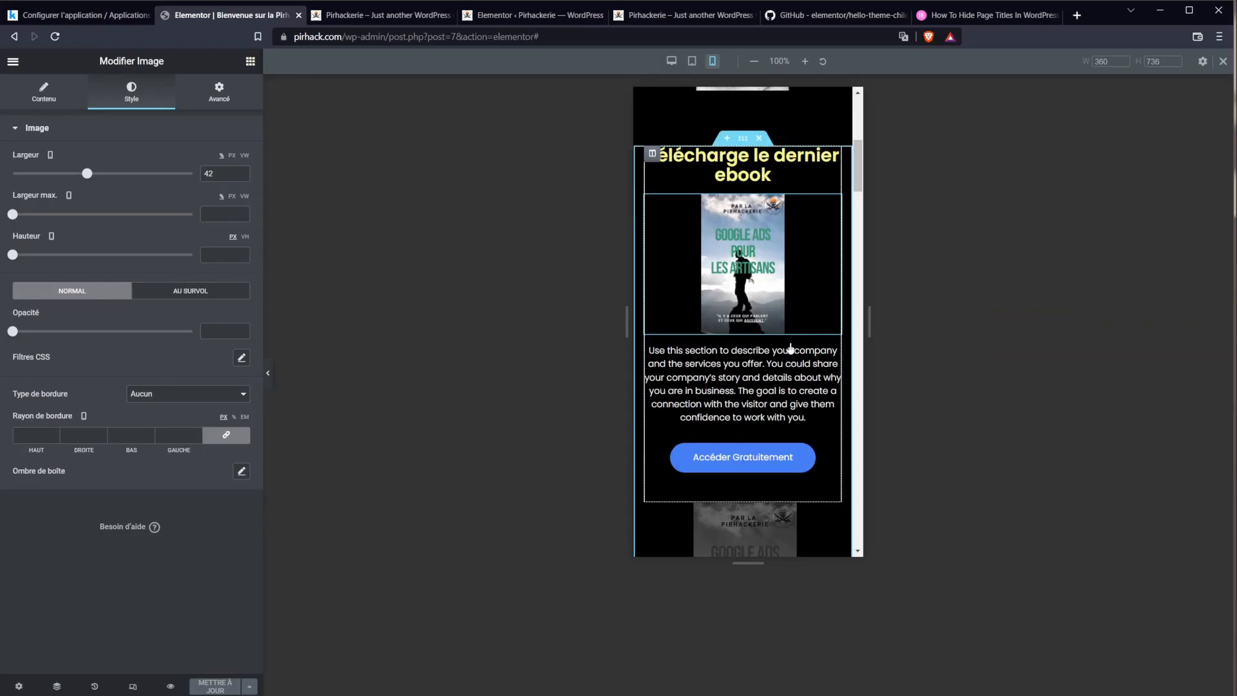
click(778, 173)
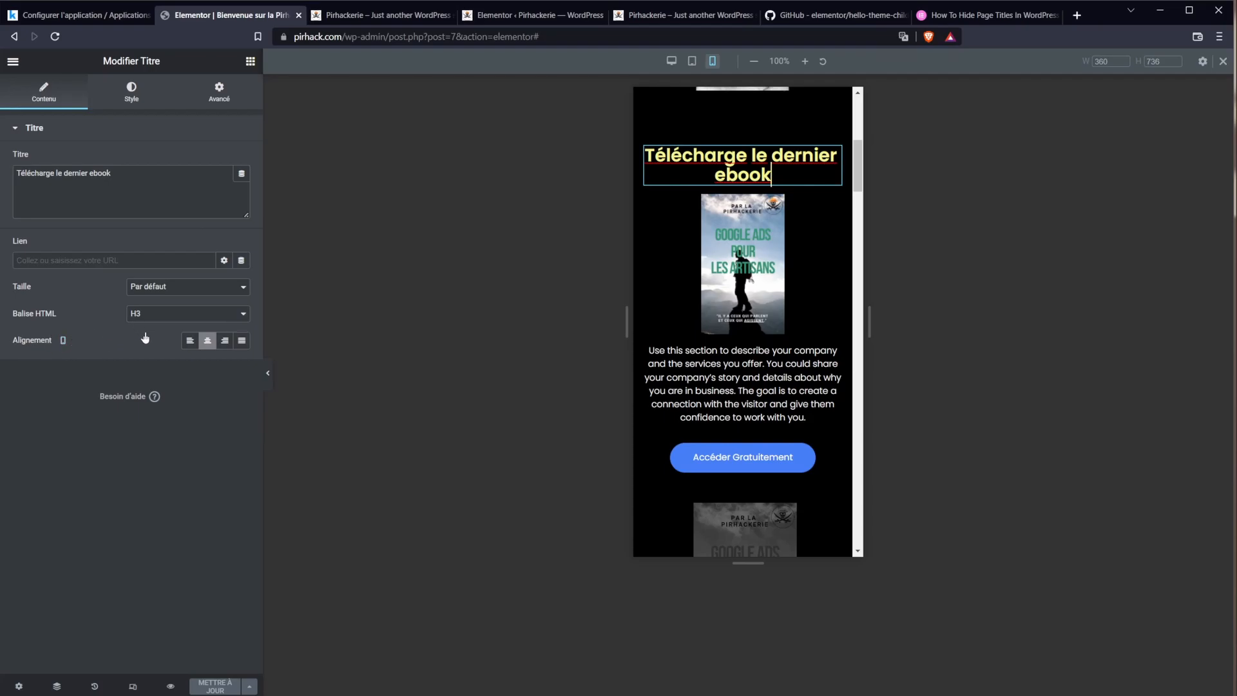
Step: Increase the heading's typography line height from 1.1
scroll(751, 285, up, 2)
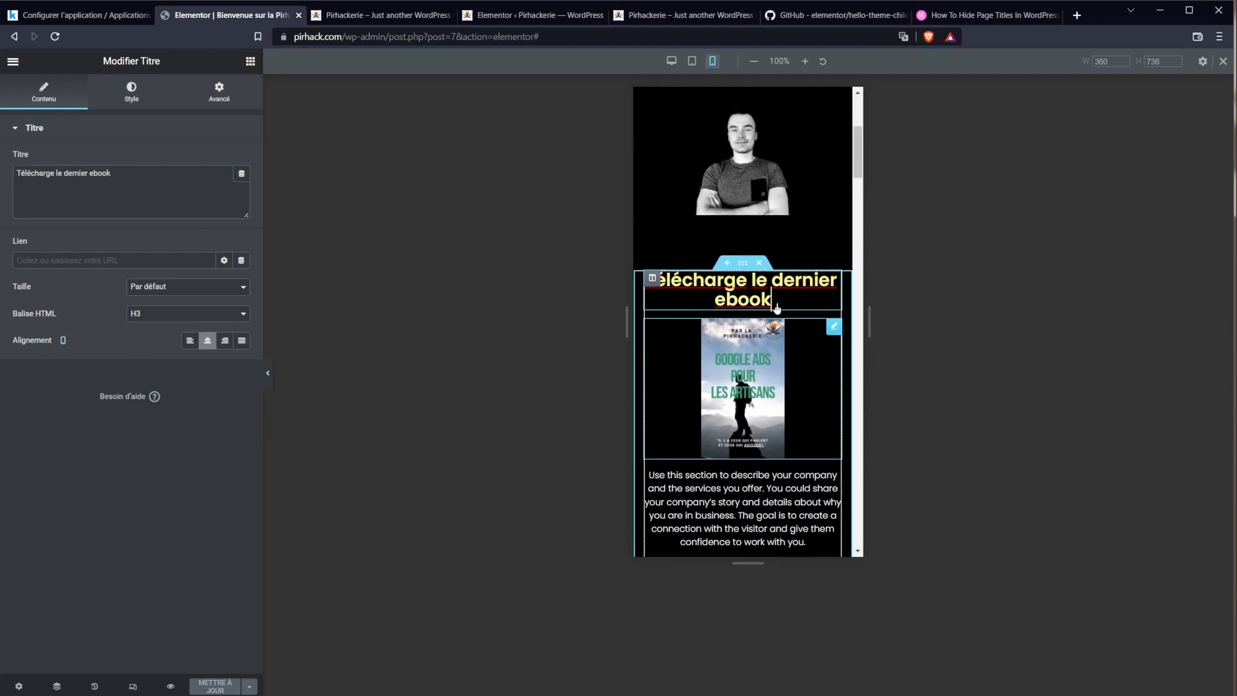
scroll(755, 322, down, 3)
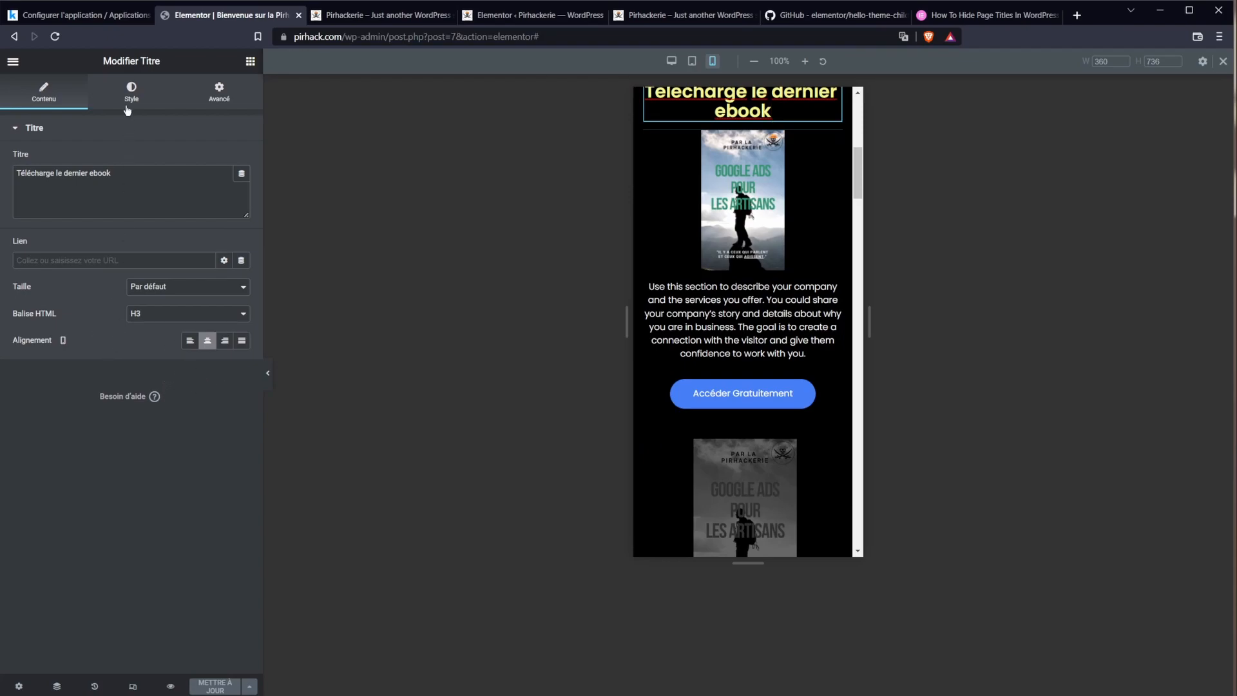
click(229, 93)
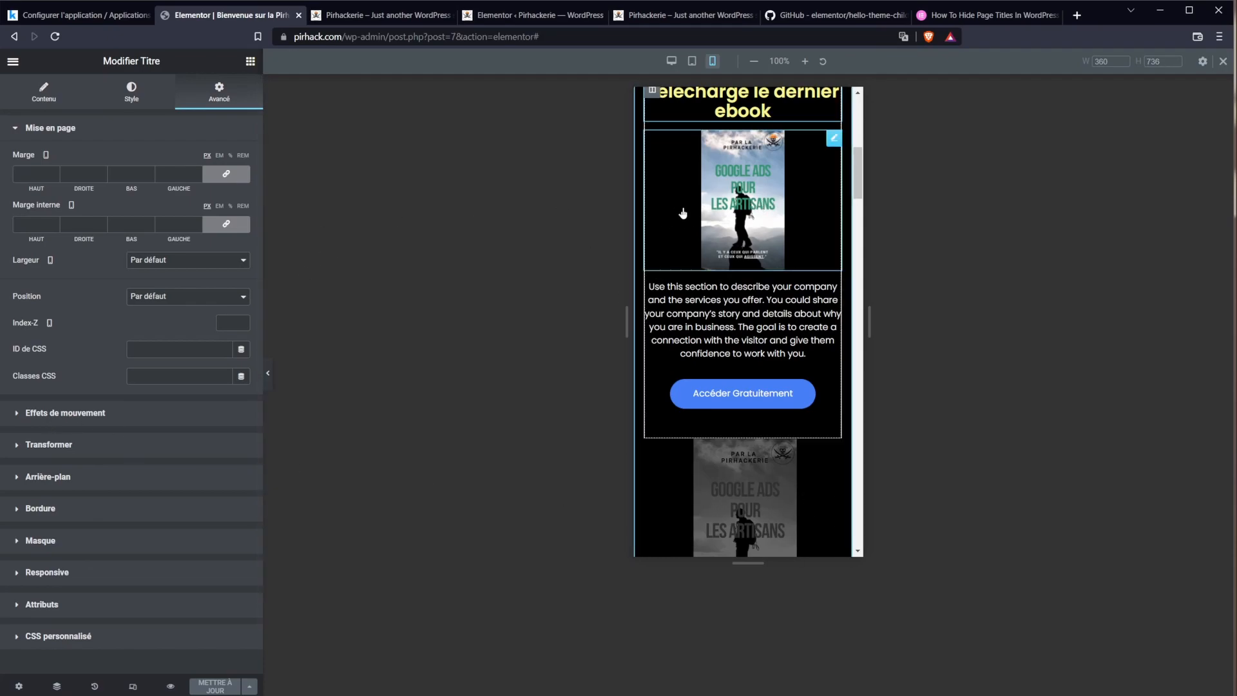
scroll(696, 271, up, 1)
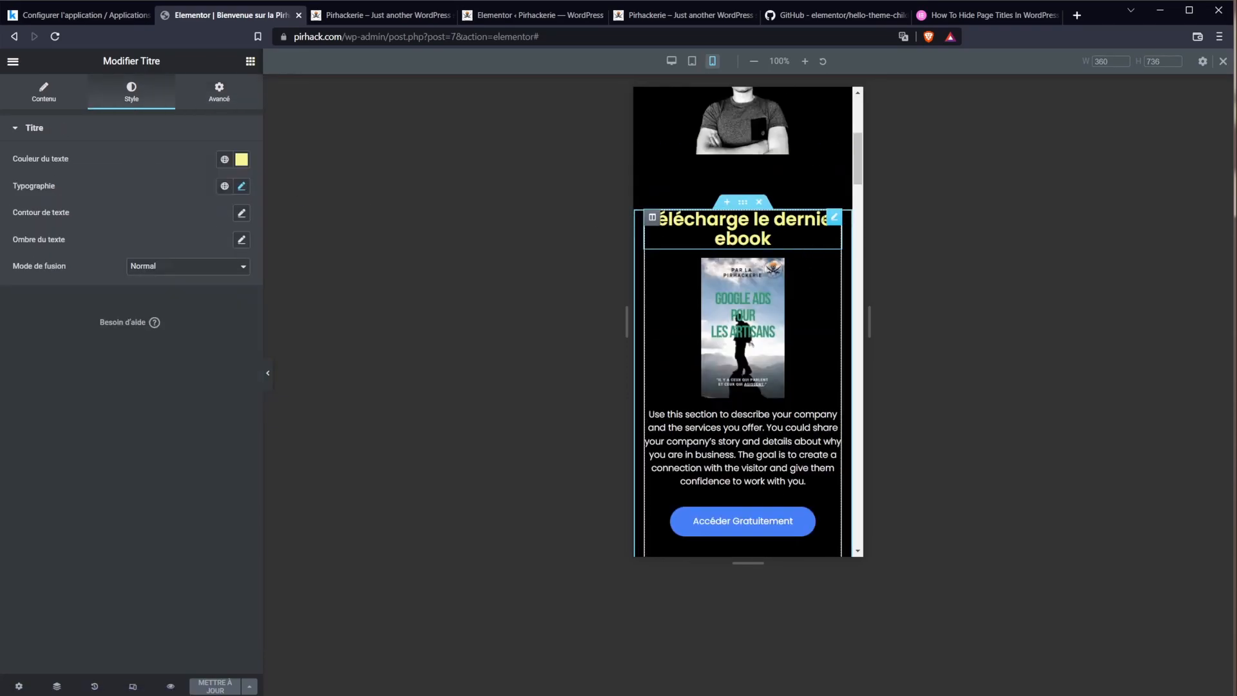
click(243, 187)
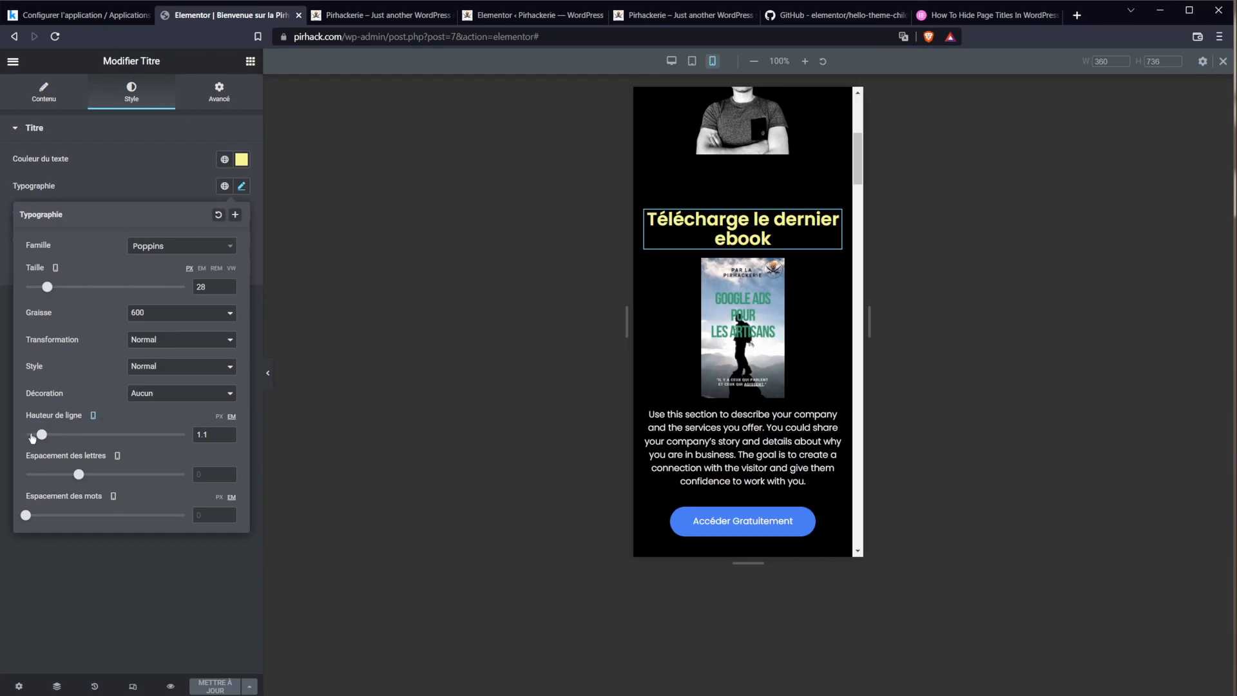
drag(40, 435, 125, 435)
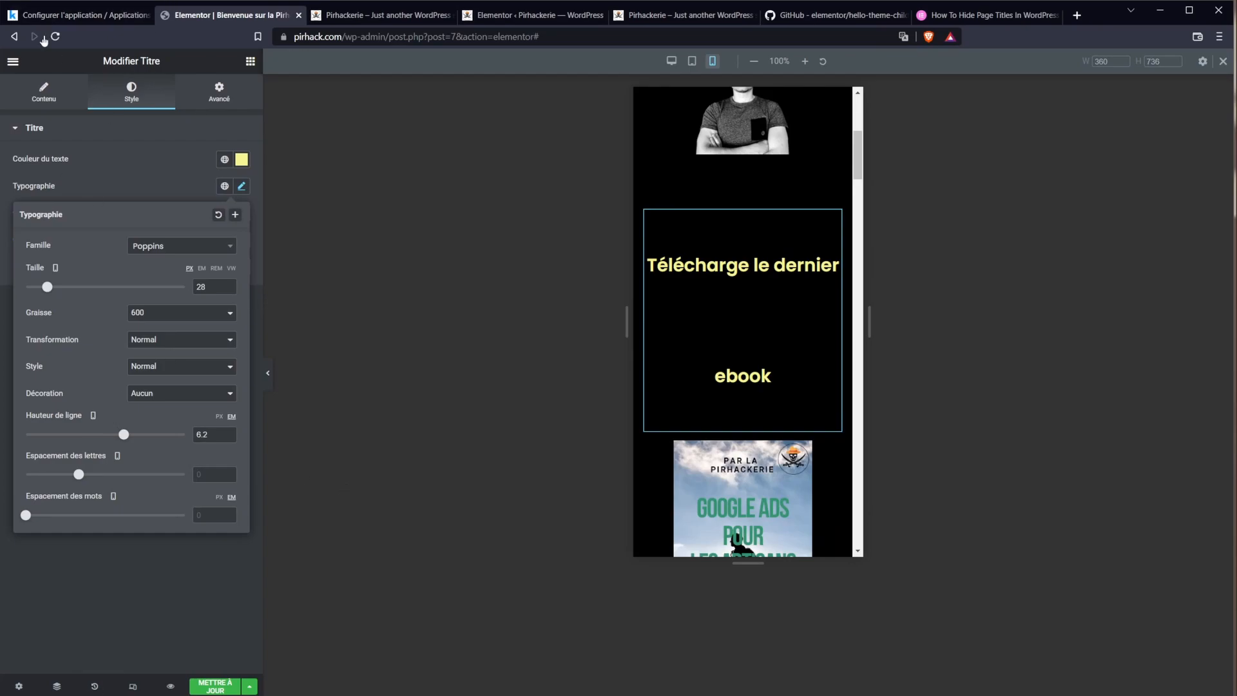
Step: Close the typography settings and undo the line-height change with Ctrl+Z
click(475, 544)
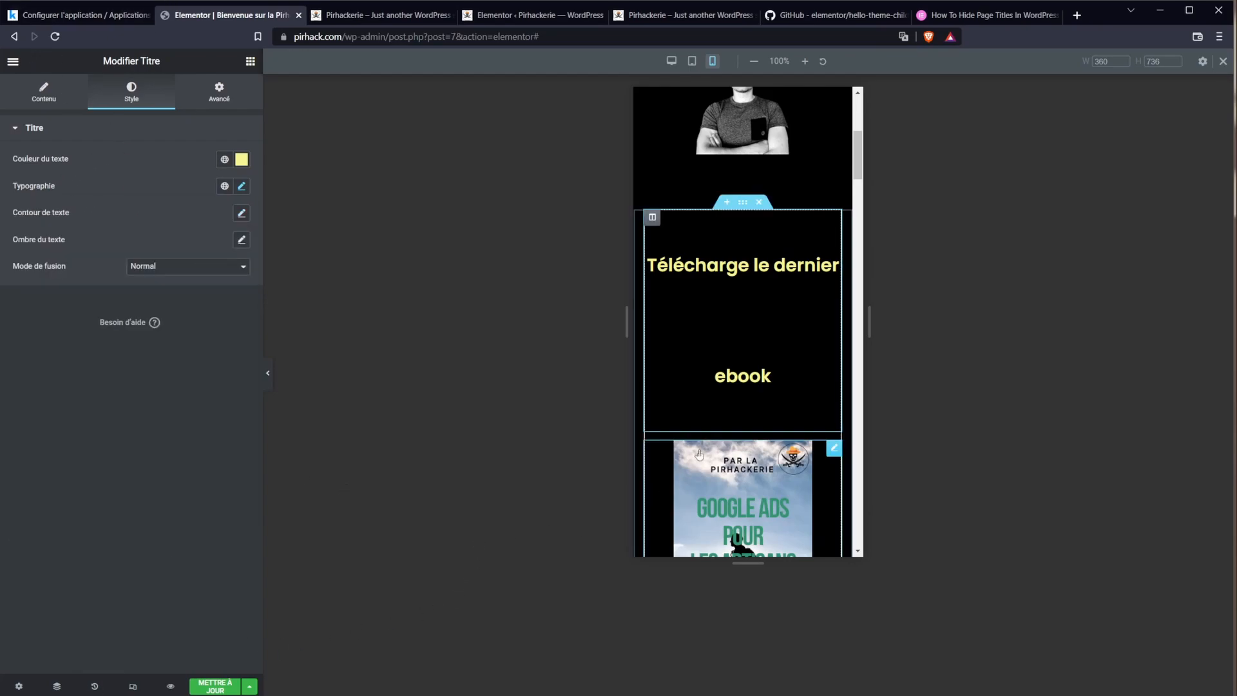
scroll(744, 322, down, 3)
key(ctrl+z)
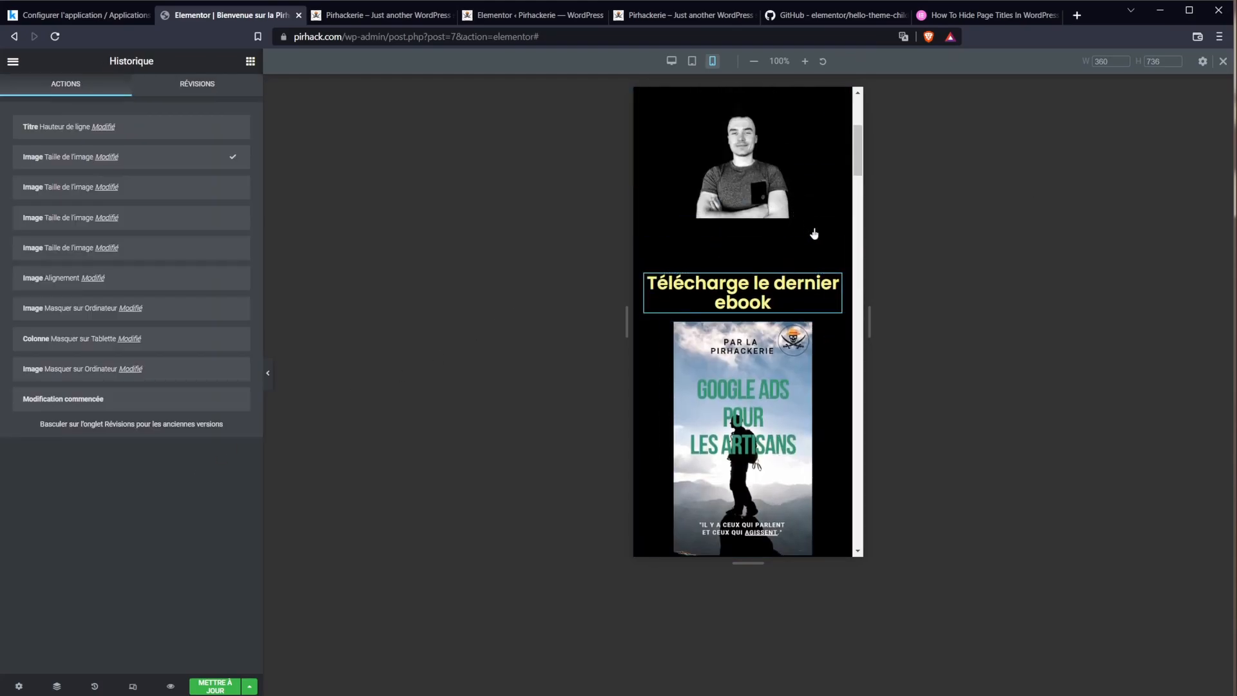
drag(857, 166, 860, 129)
scroll(820, 380, down, 3)
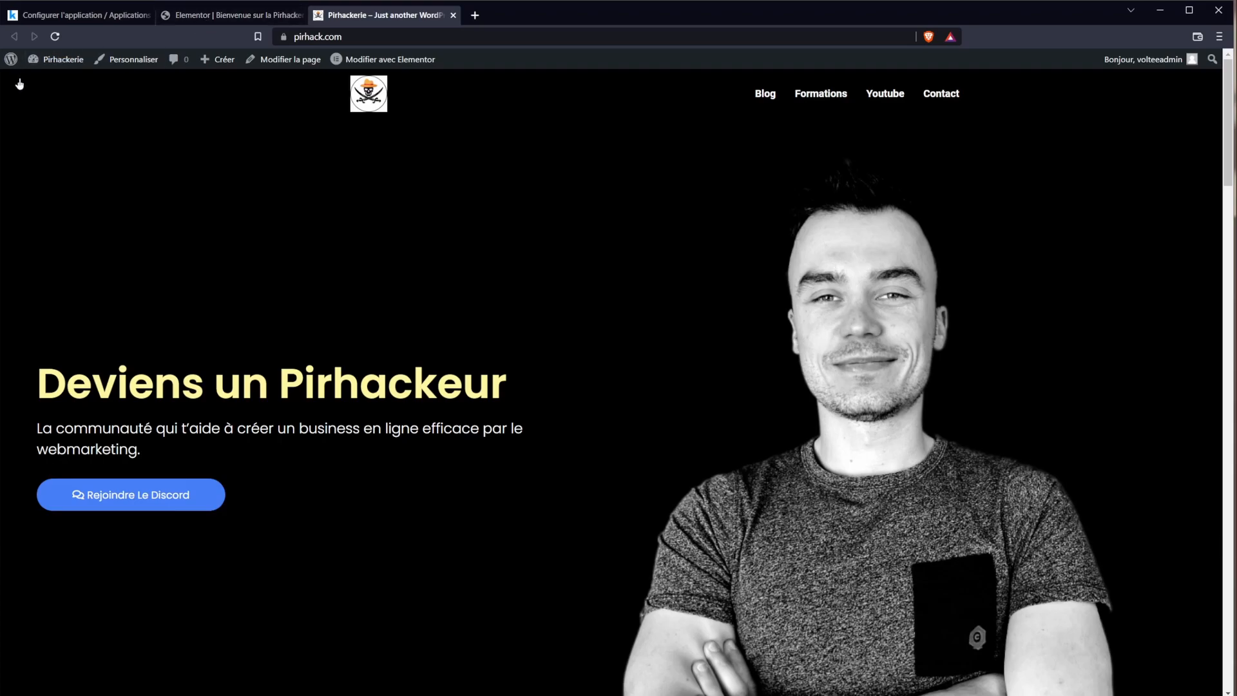
Step: Resize the browser window and return to the homepage editor showing its revision history
drag(2, 84, 1, 201)
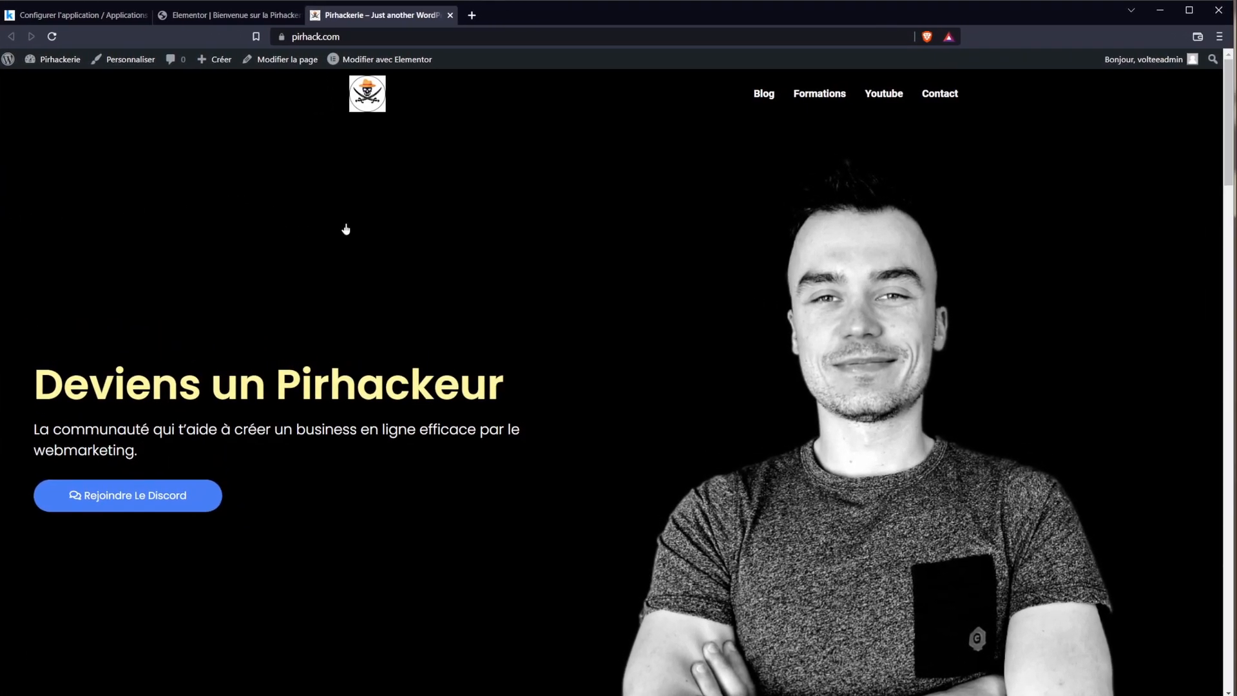
click(225, 15)
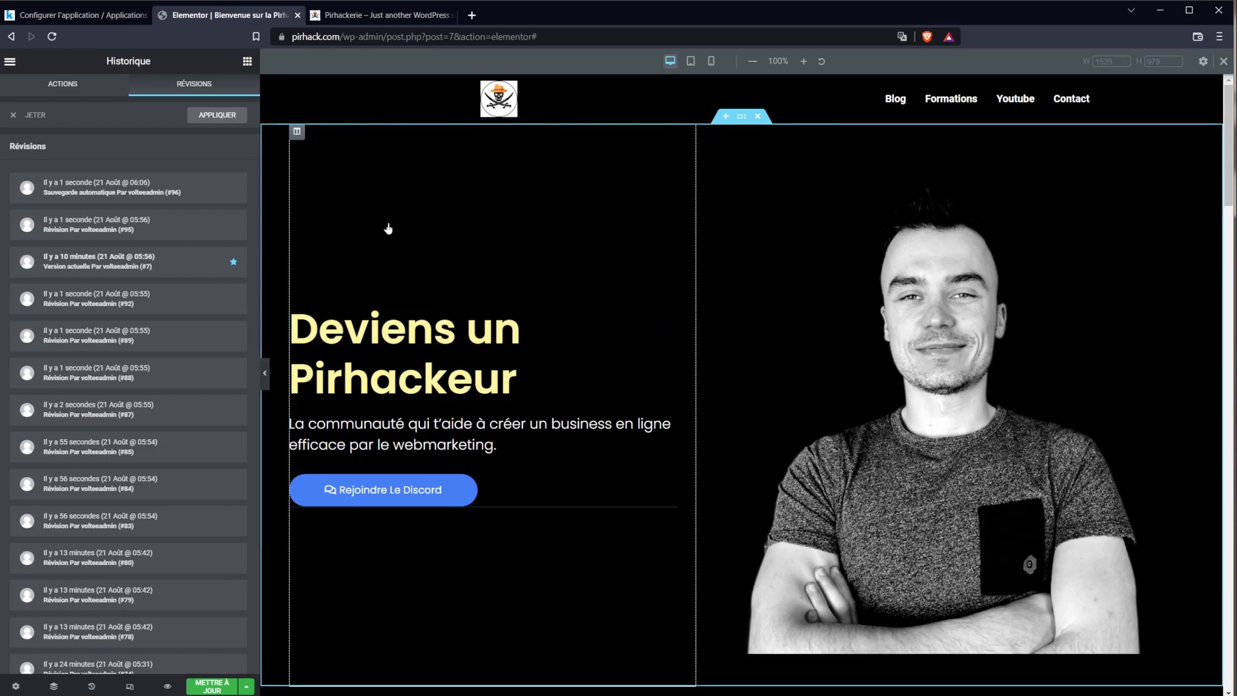
Step: Set the hero section's content width to Encadré with a width of 1366
click(745, 121)
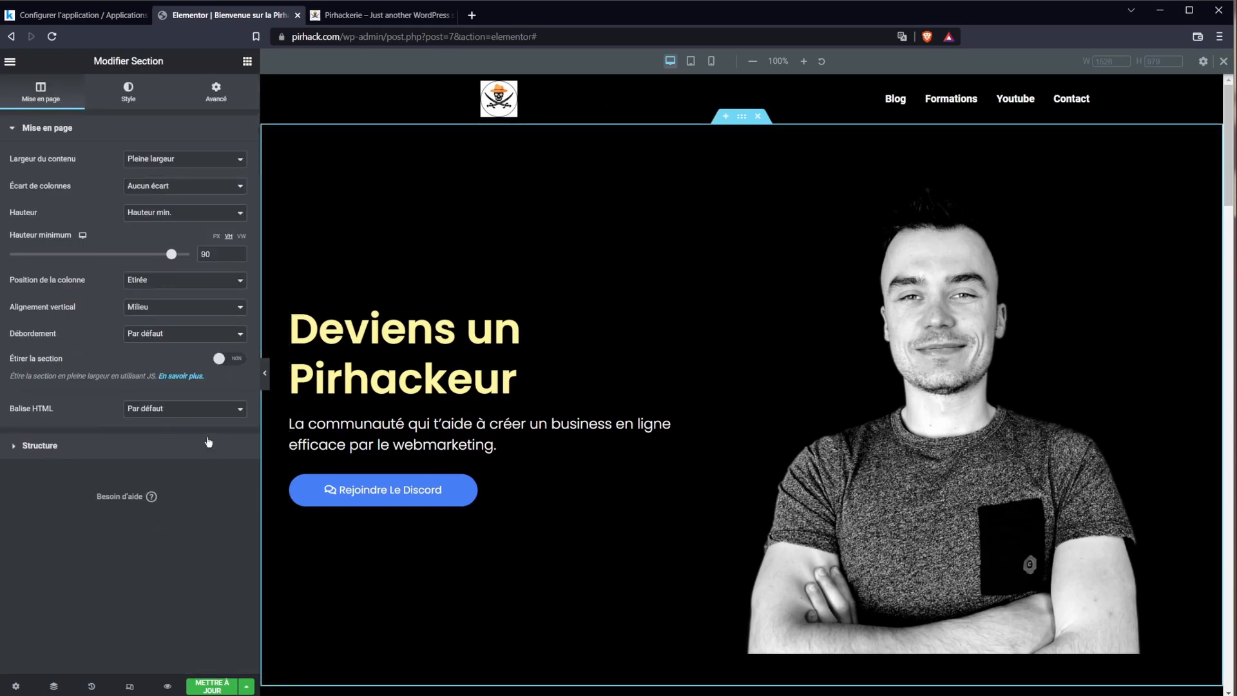
click(155, 159)
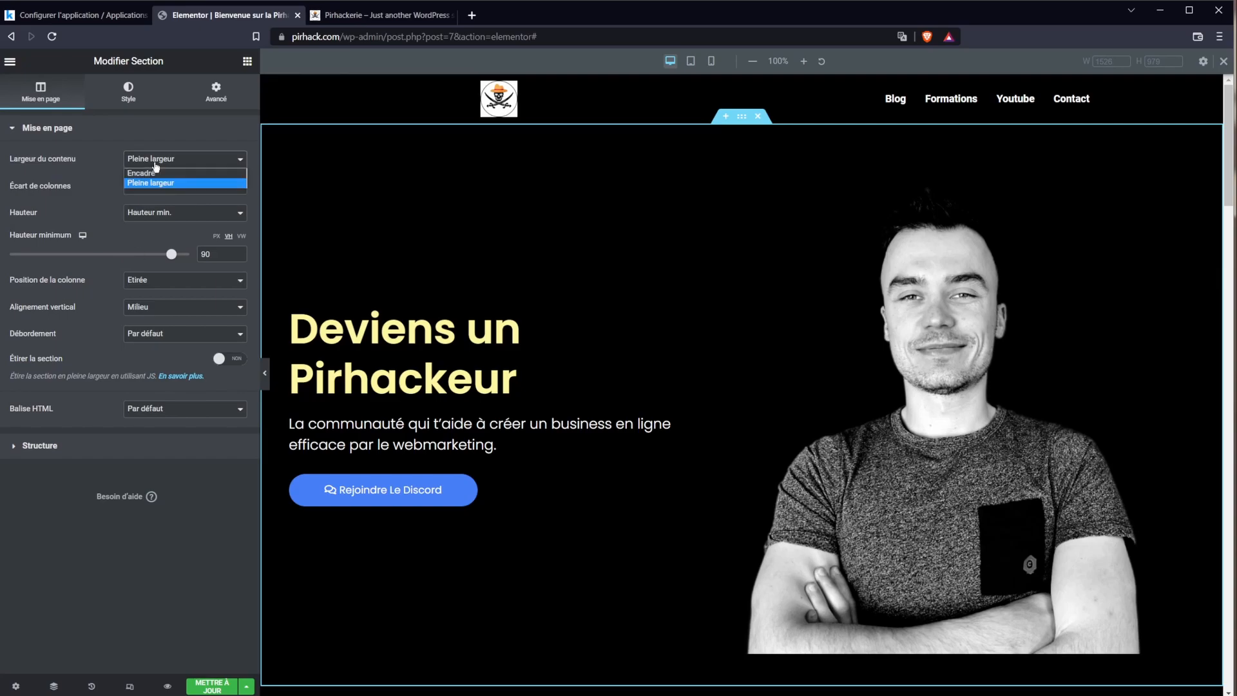
click(158, 172)
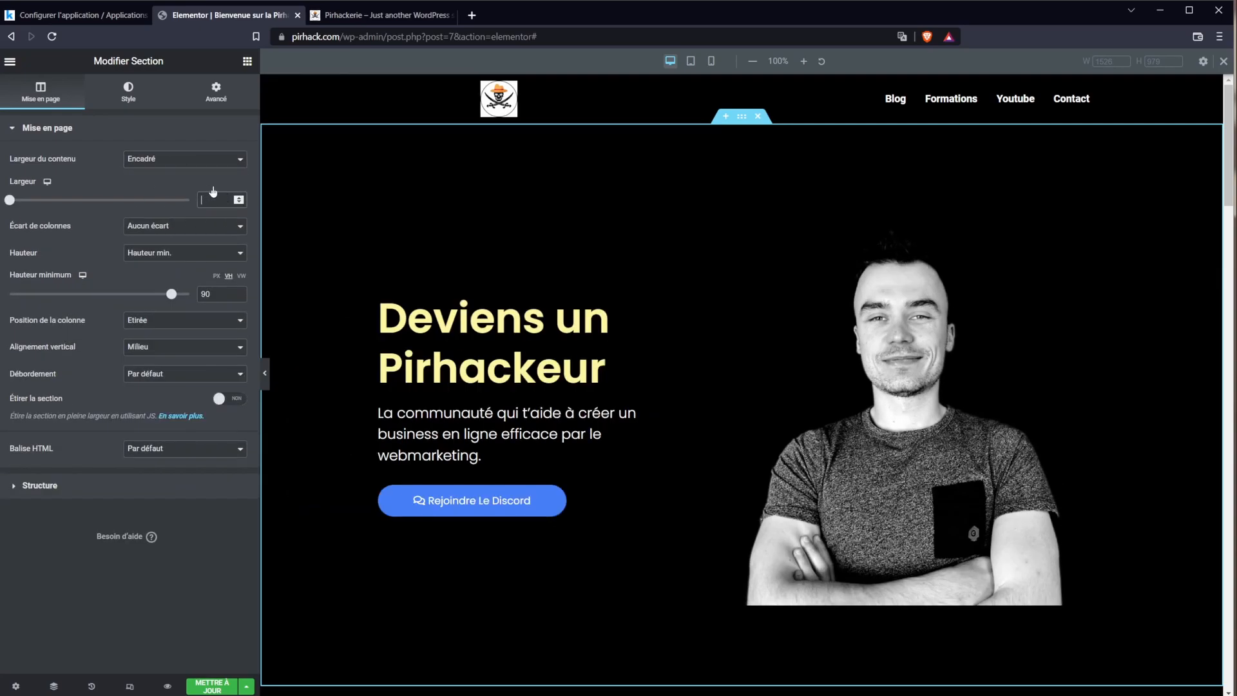
text(1366)
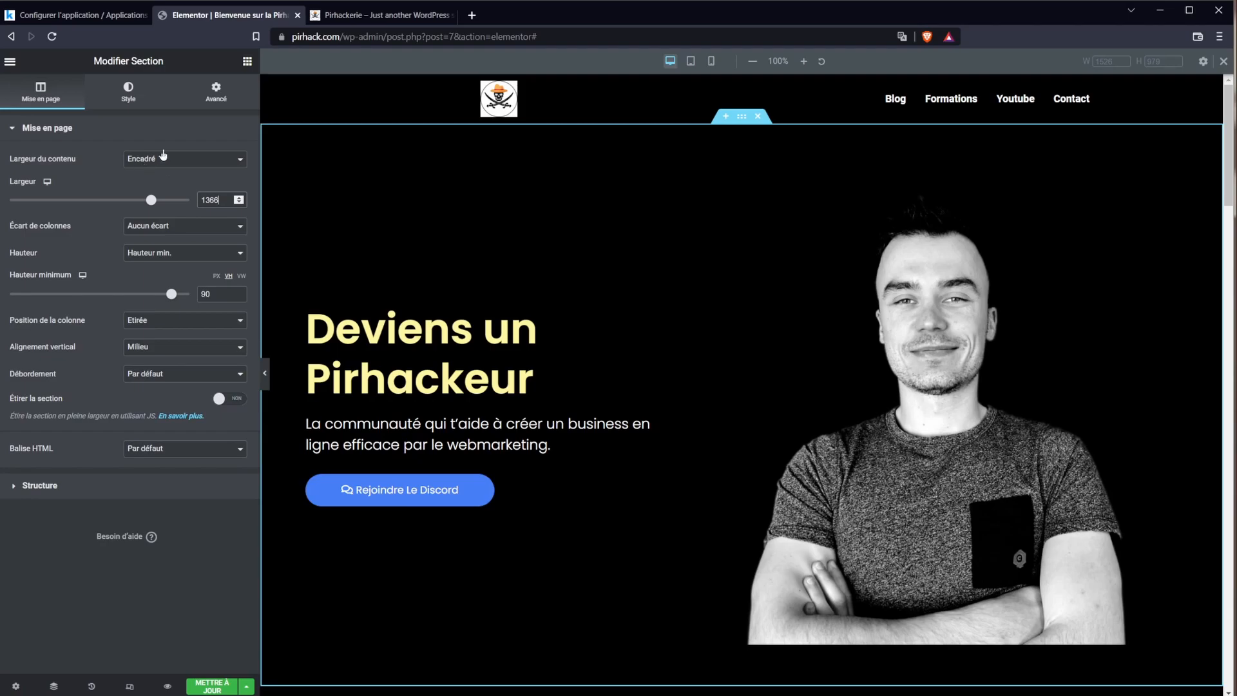
click(178, 134)
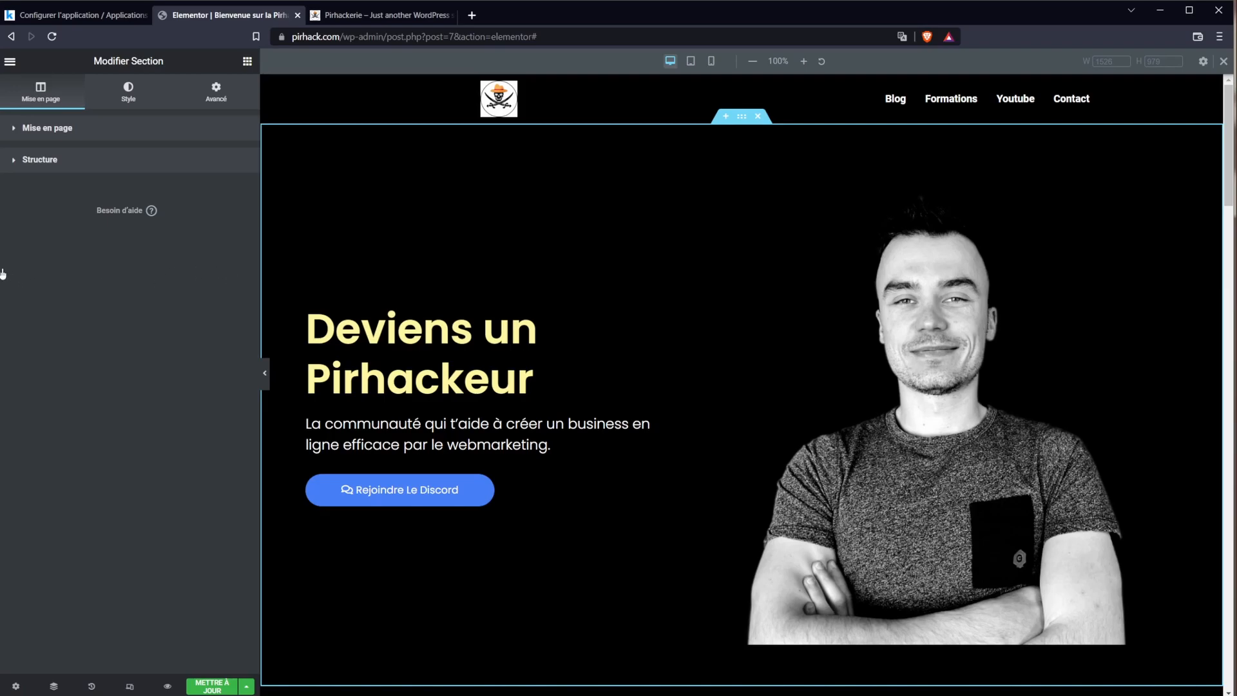
Step: Make the ebook section's content width Encadré and view the live homepage
mouse_move(0, 267)
mouse_down()
mouse_move(206, 262)
mouse_move(0, 262)
mouse_move(0, 288)
mouse_up()
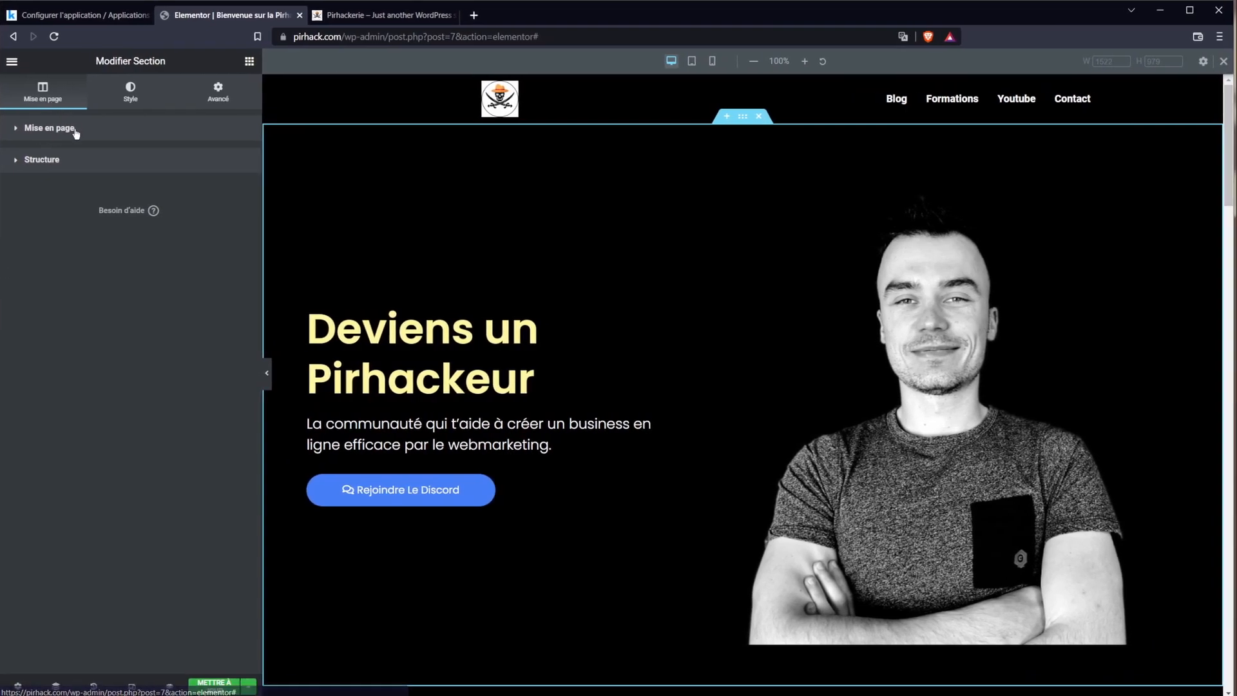
click(75, 130)
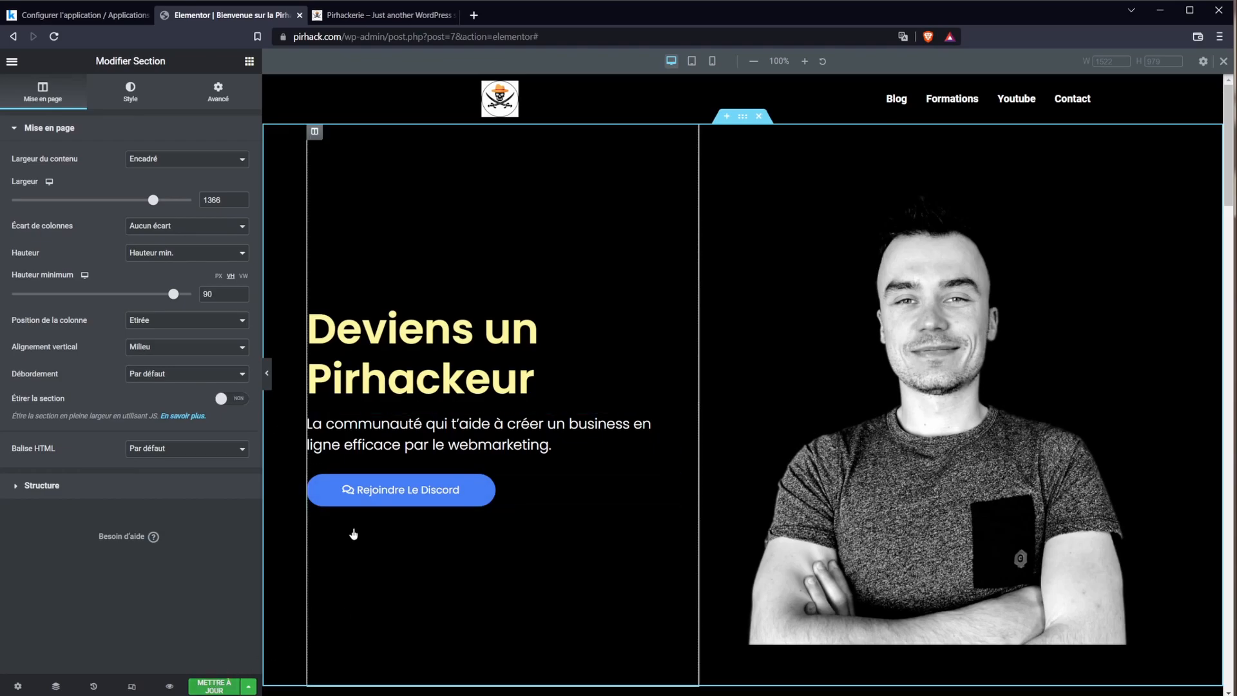
scroll(361, 523, down, 3)
scroll(751, 524, down, 3)
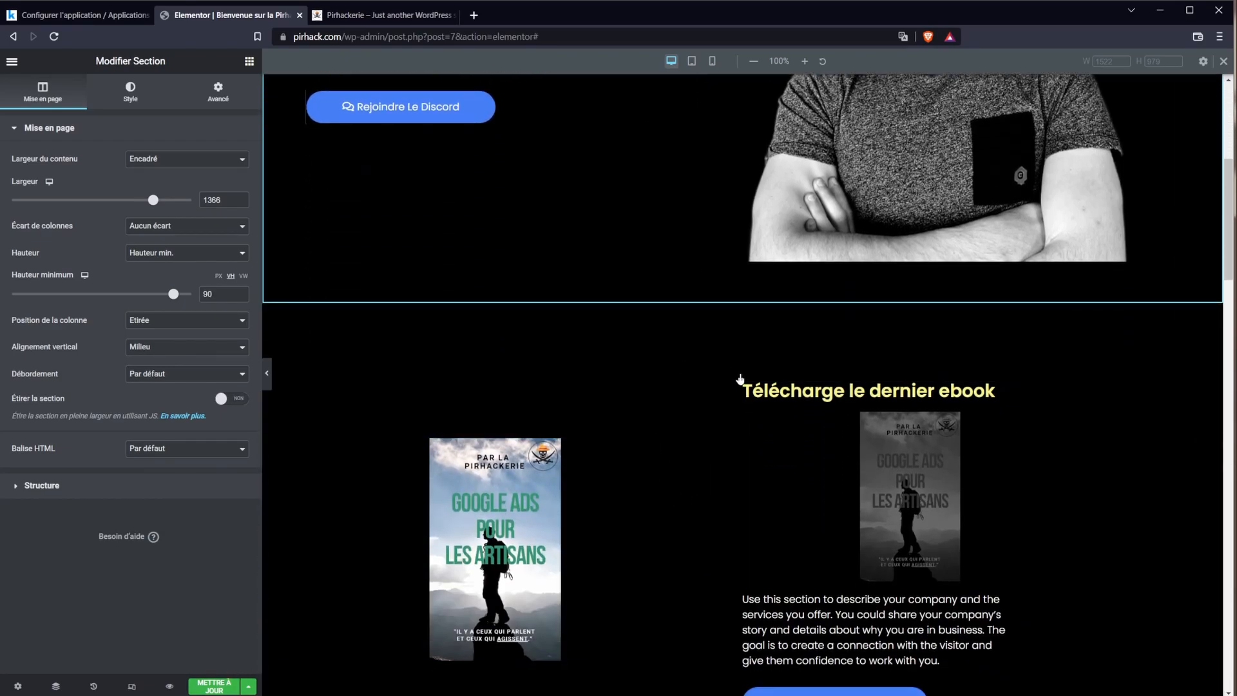
click(745, 373)
click(165, 168)
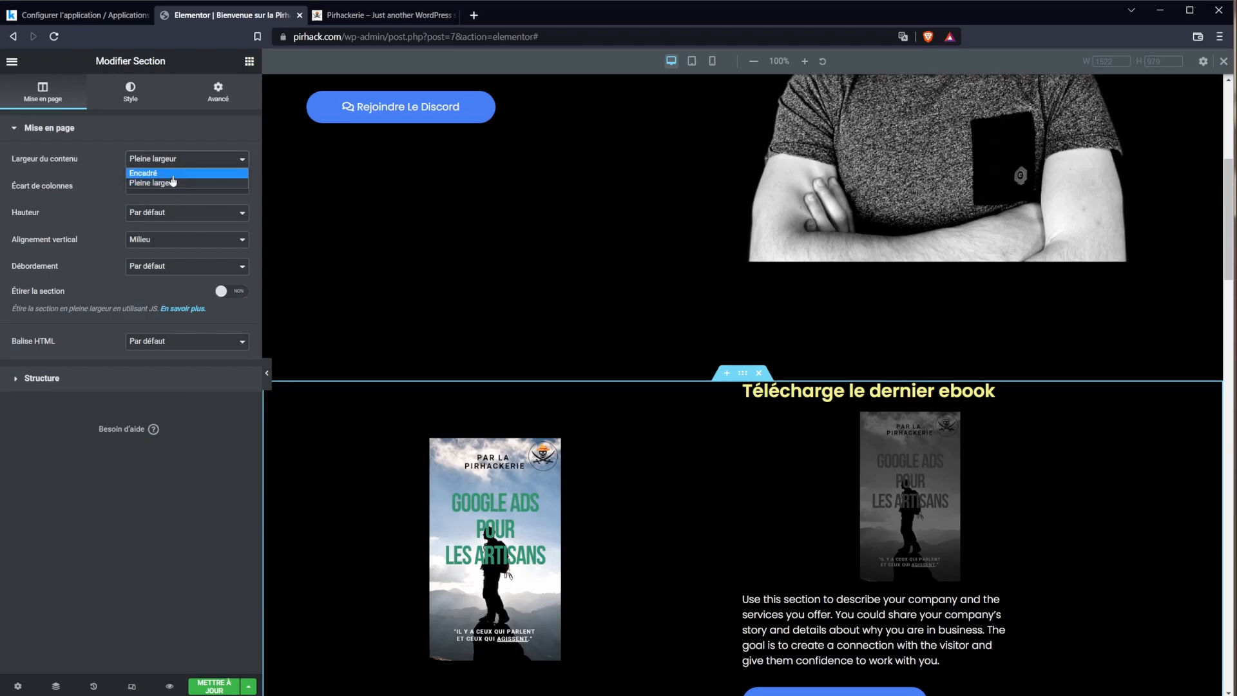
click(176, 194)
key(ctrl+Tab)
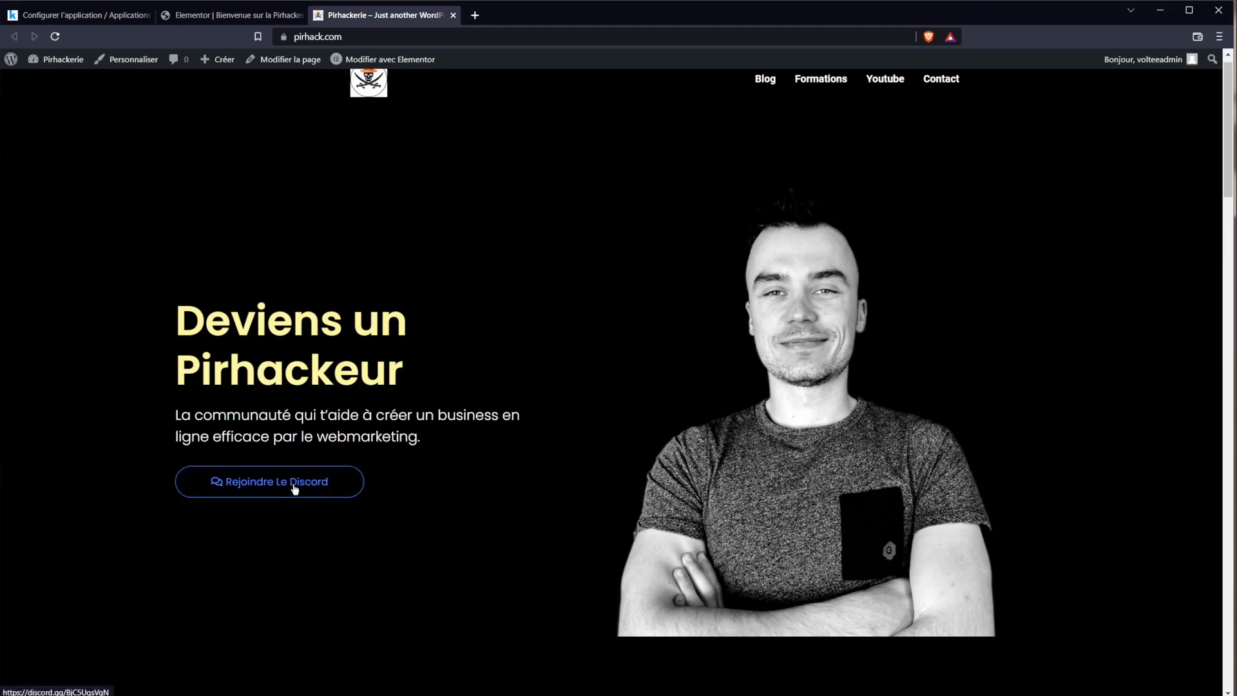
scroll(295, 490, down, 8)
scroll(616, 543, down, 11)
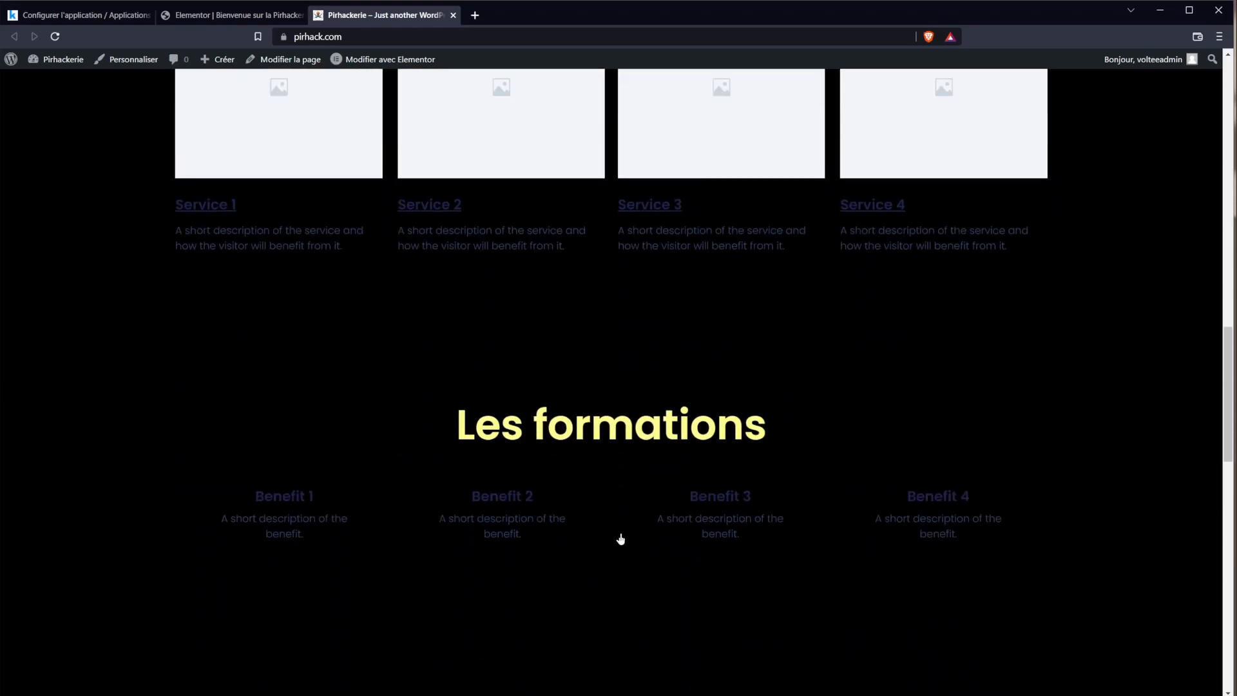
scroll(622, 539, up, 9)
scroll(585, 616, up, 9)
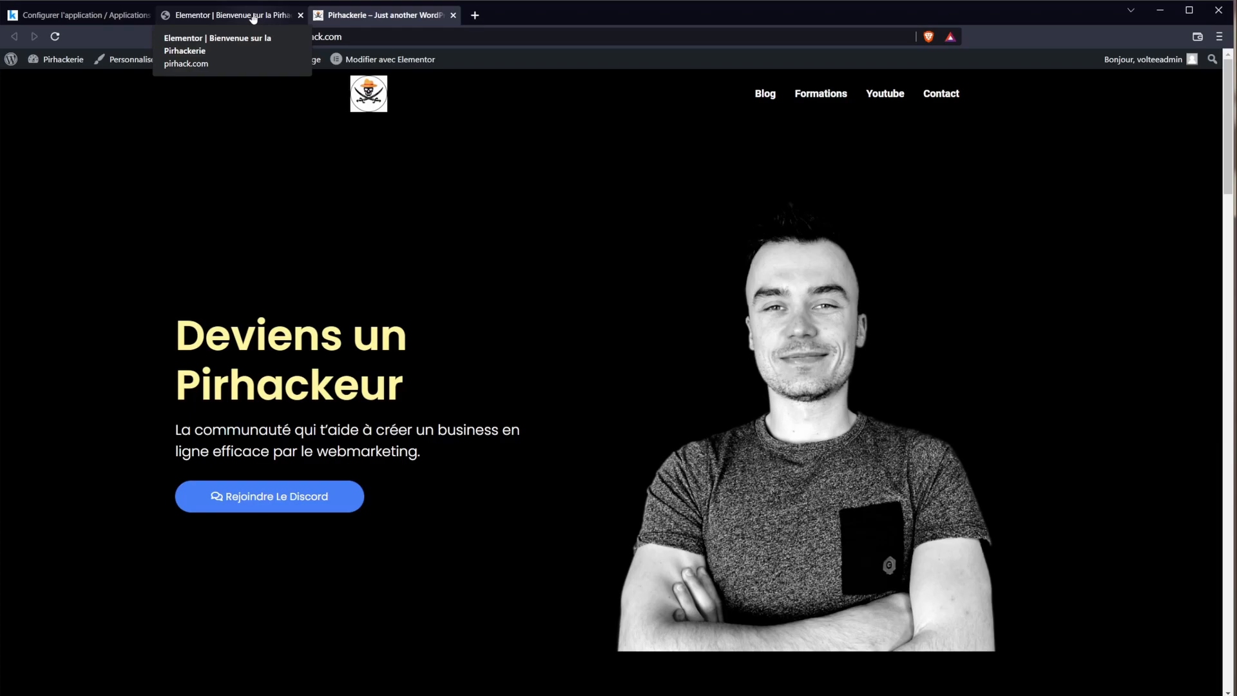
mouse_move(1228, 148)
mouse_down()
mouse_move(1228, 690)
mouse_move(1227, 145)
mouse_up()
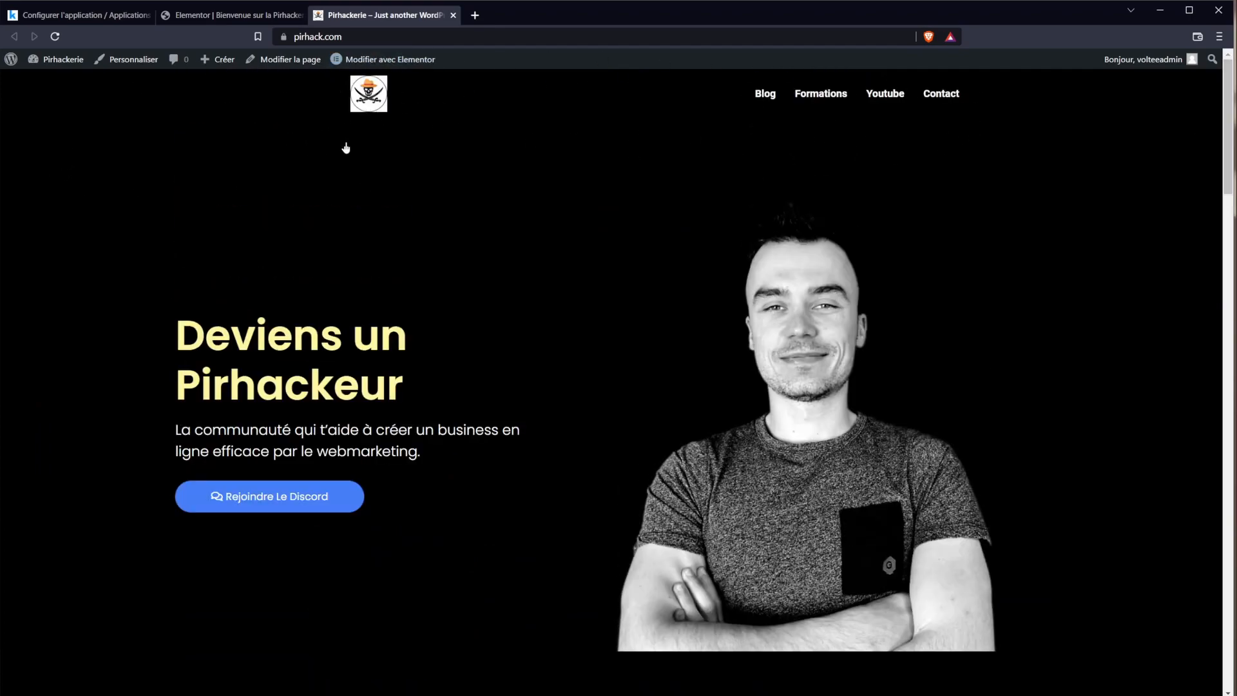
Step: Go to the admin dashboard and open Extensions > Extensions installées
mouse_move(51, 58)
click(61, 84)
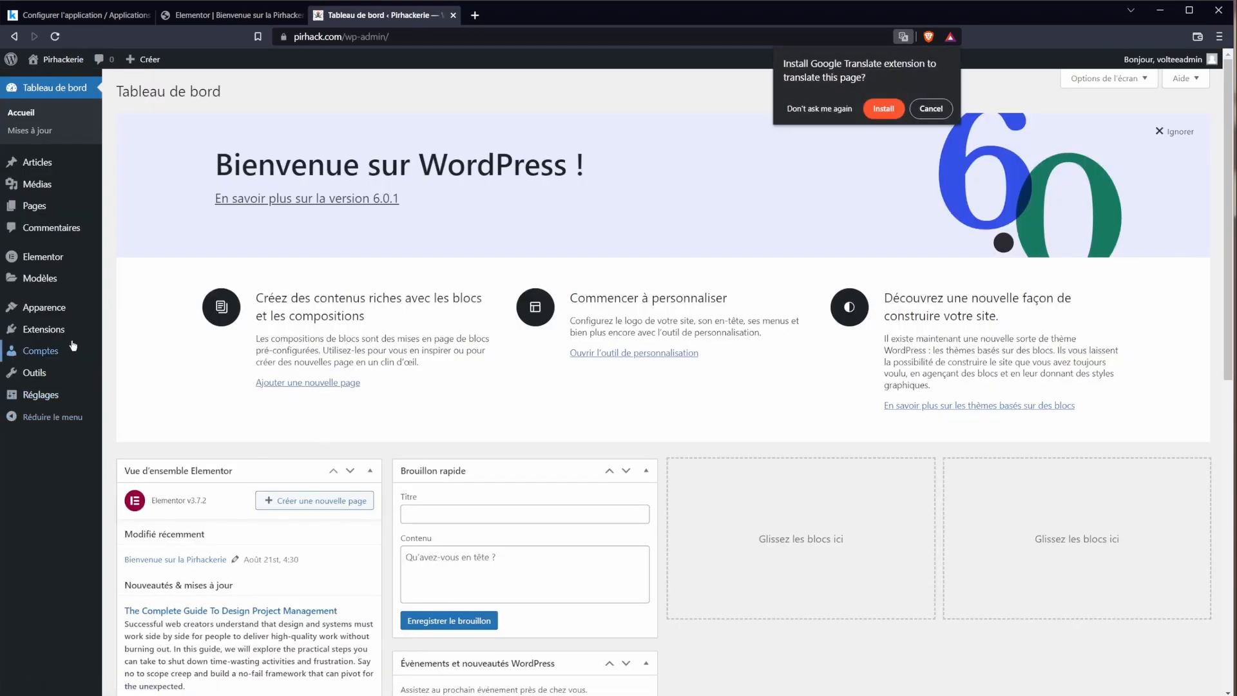
mouse_move(92, 336)
click(138, 331)
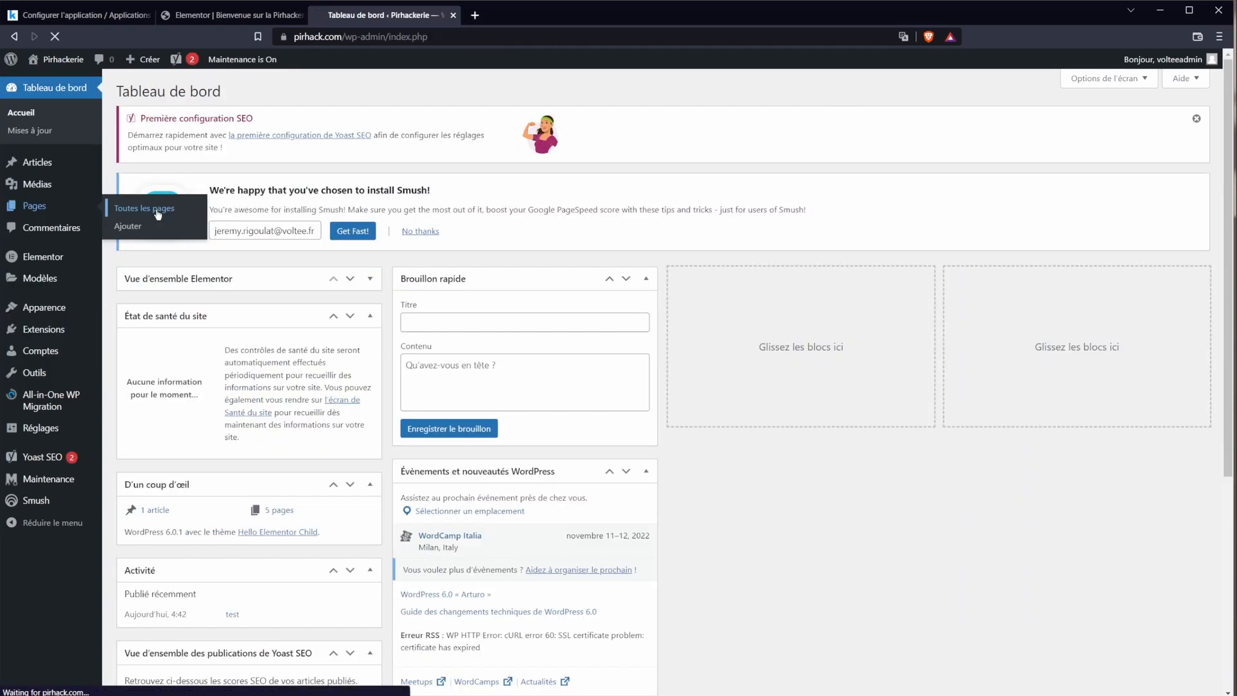
Step: Open the Contact page in Elementor and try the Form widget, which is Pro-only
click(151, 205)
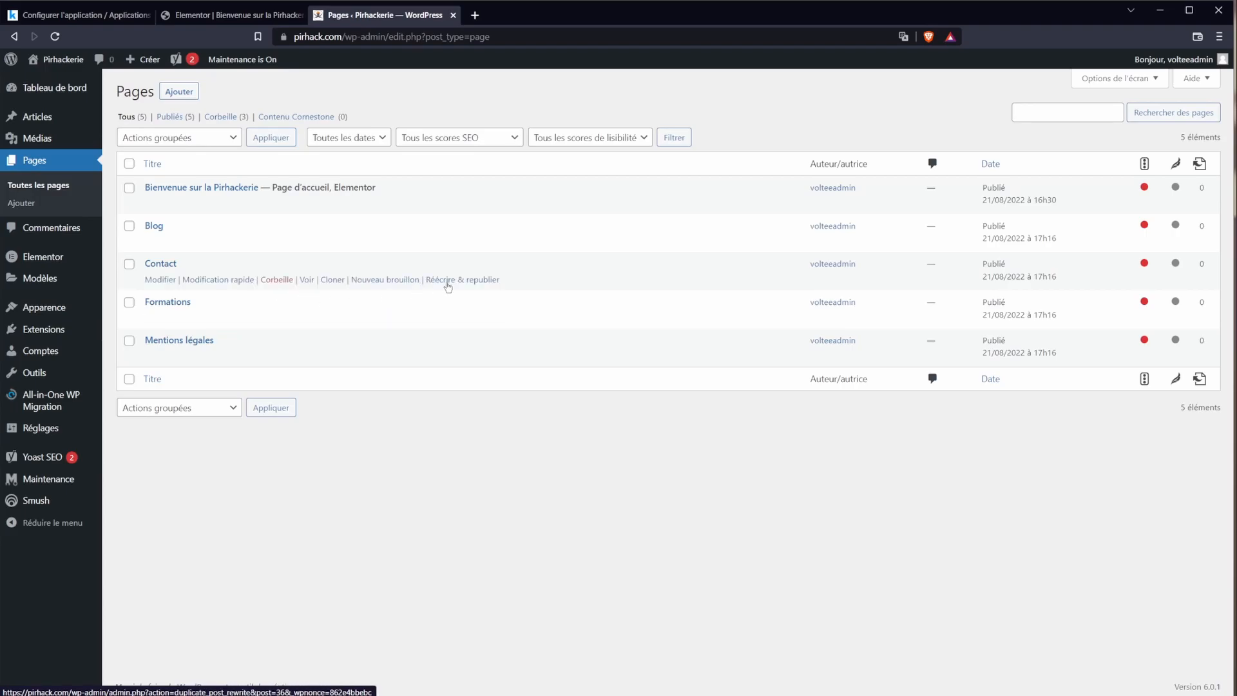
click(164, 262)
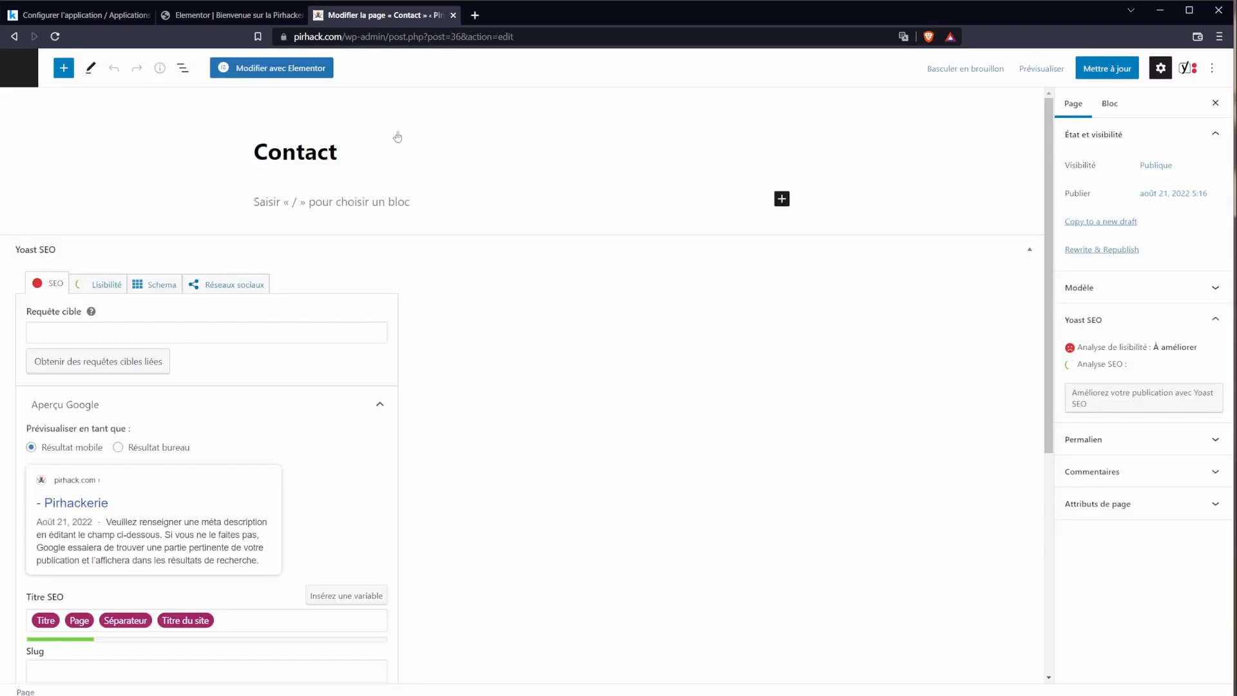
click(271, 68)
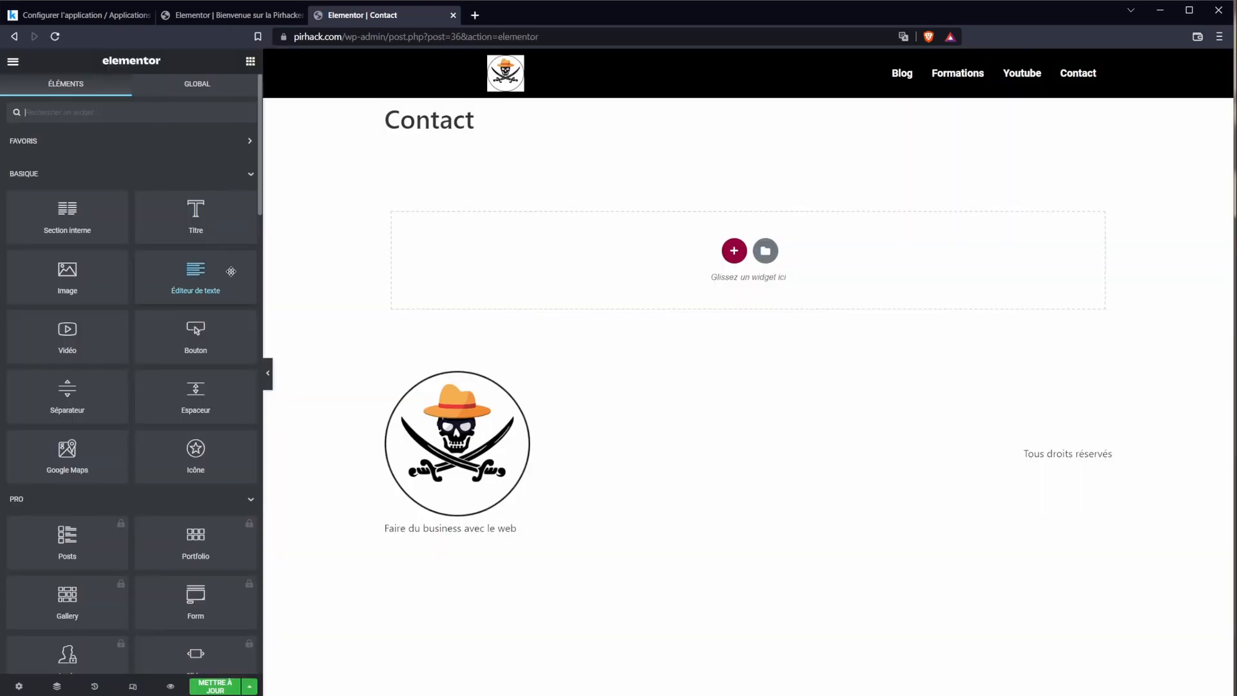
scroll(213, 483, down, 2)
click(225, 521)
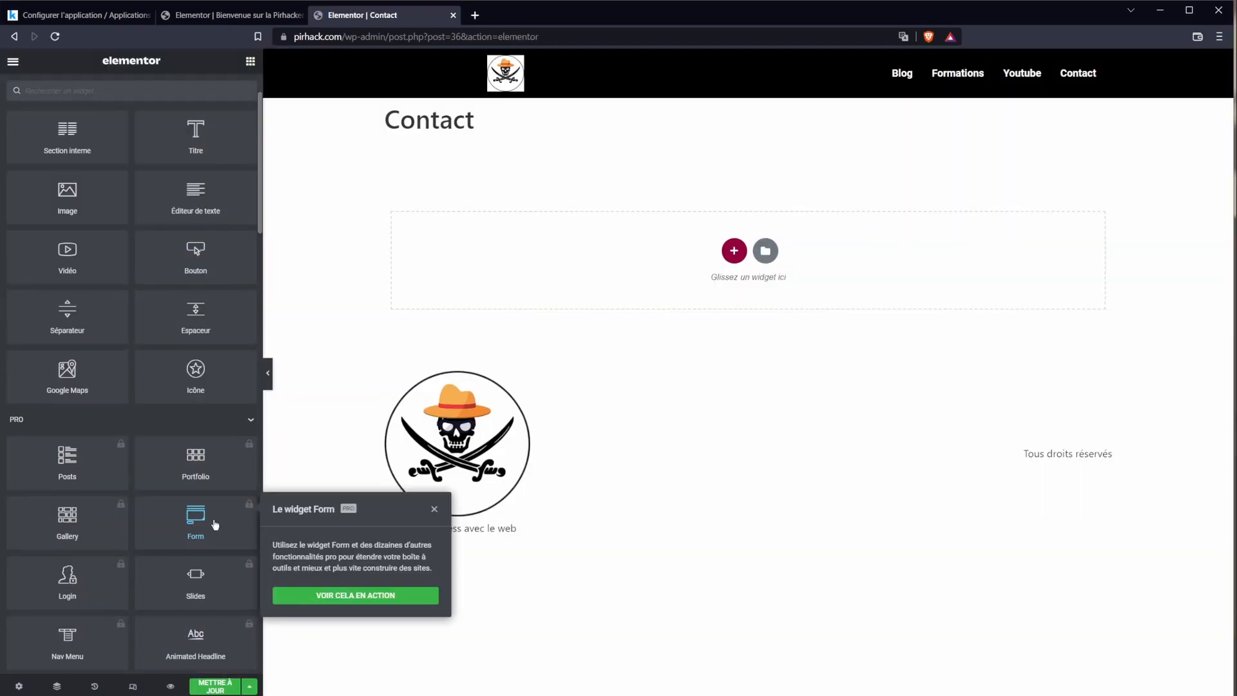
Step: Search the Elementor widgets for 'form', then clear the search
click(137, 90)
text(form)
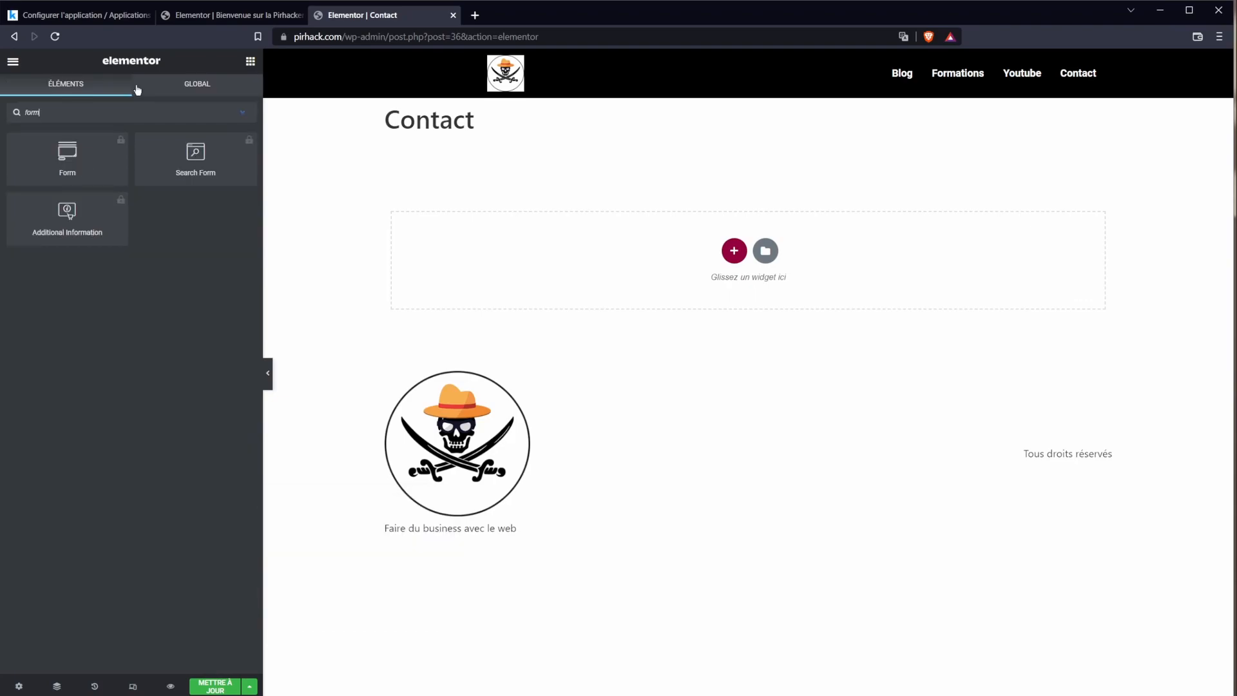
double_click(172, 116)
key(BackSpace)
scroll(221, 511, down, 2)
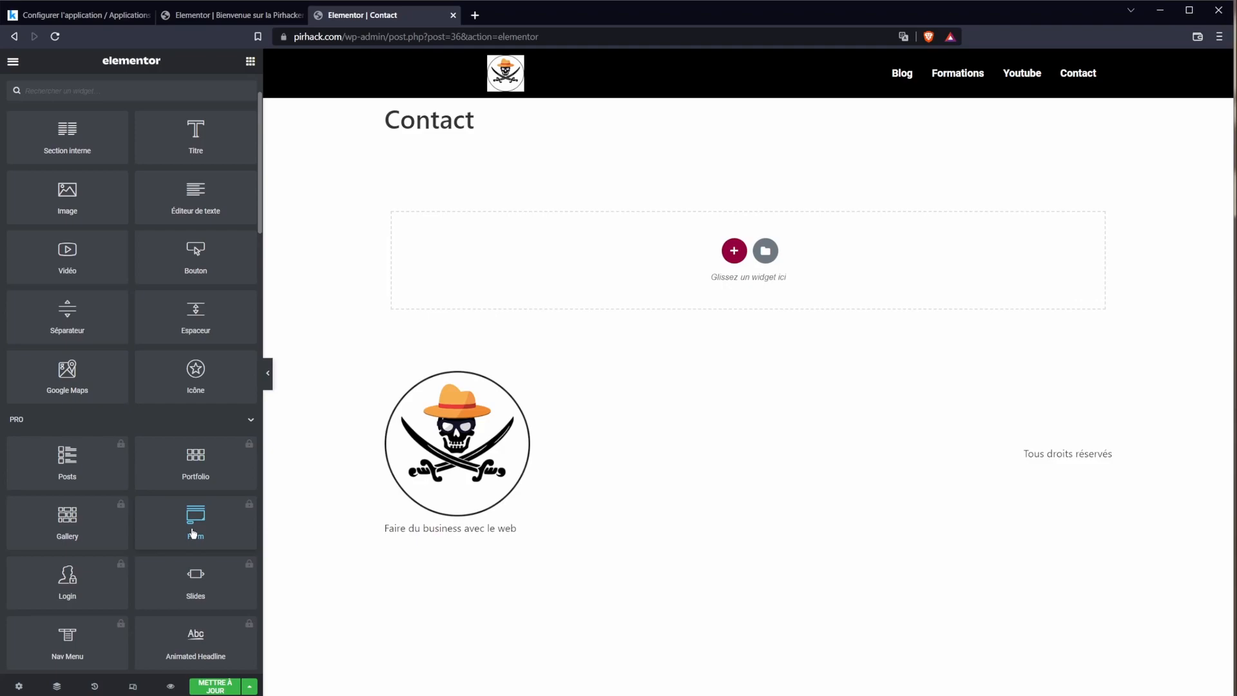
scroll(193, 532, up, 2)
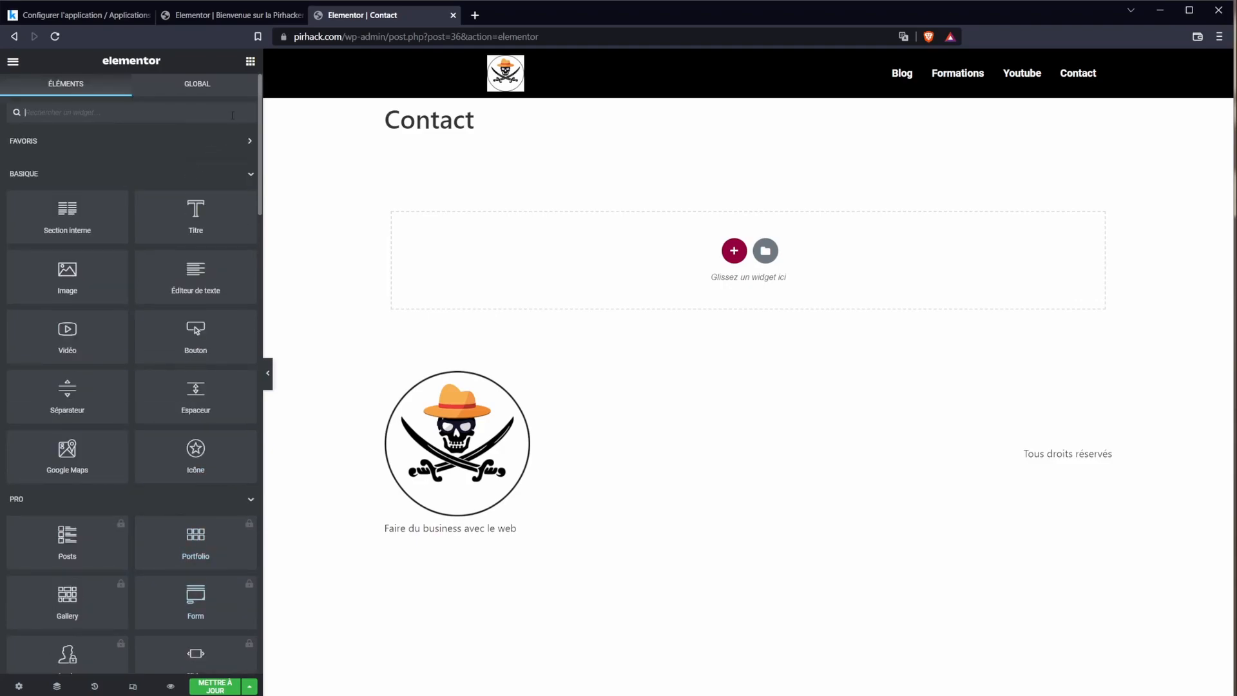
Step: Leave Elementor and go to the Add Extensions page
click(232, 15)
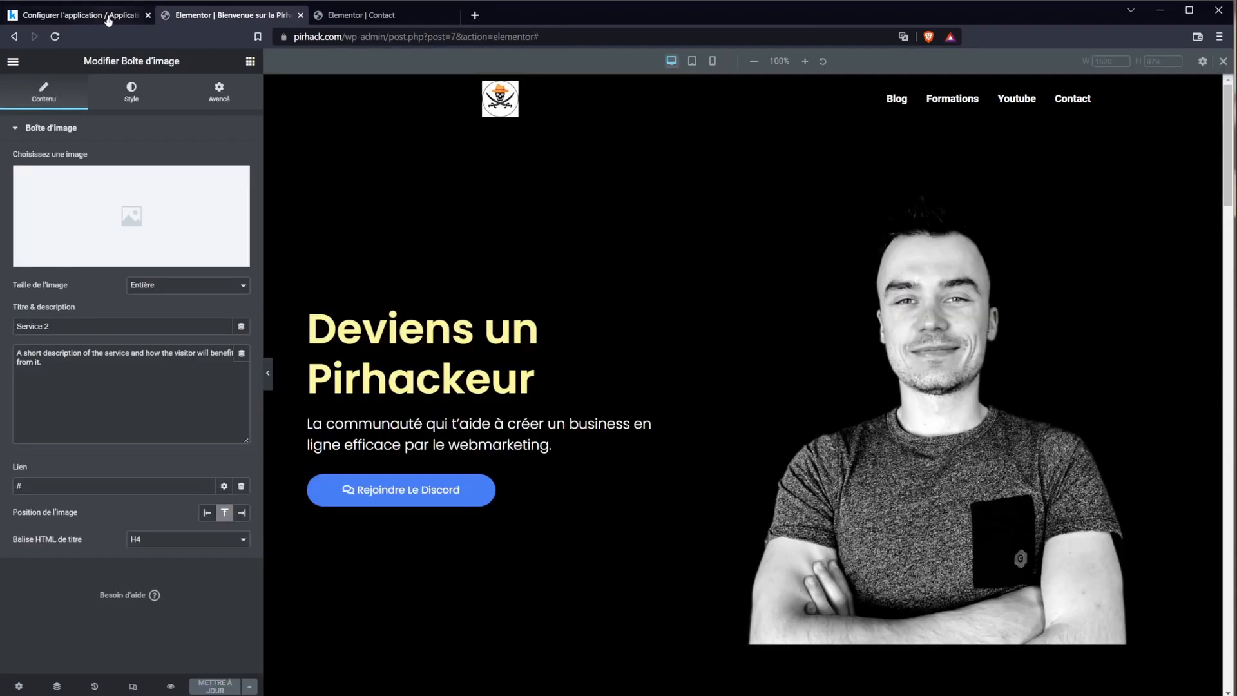
click(358, 15)
mouse_move(85, 433)
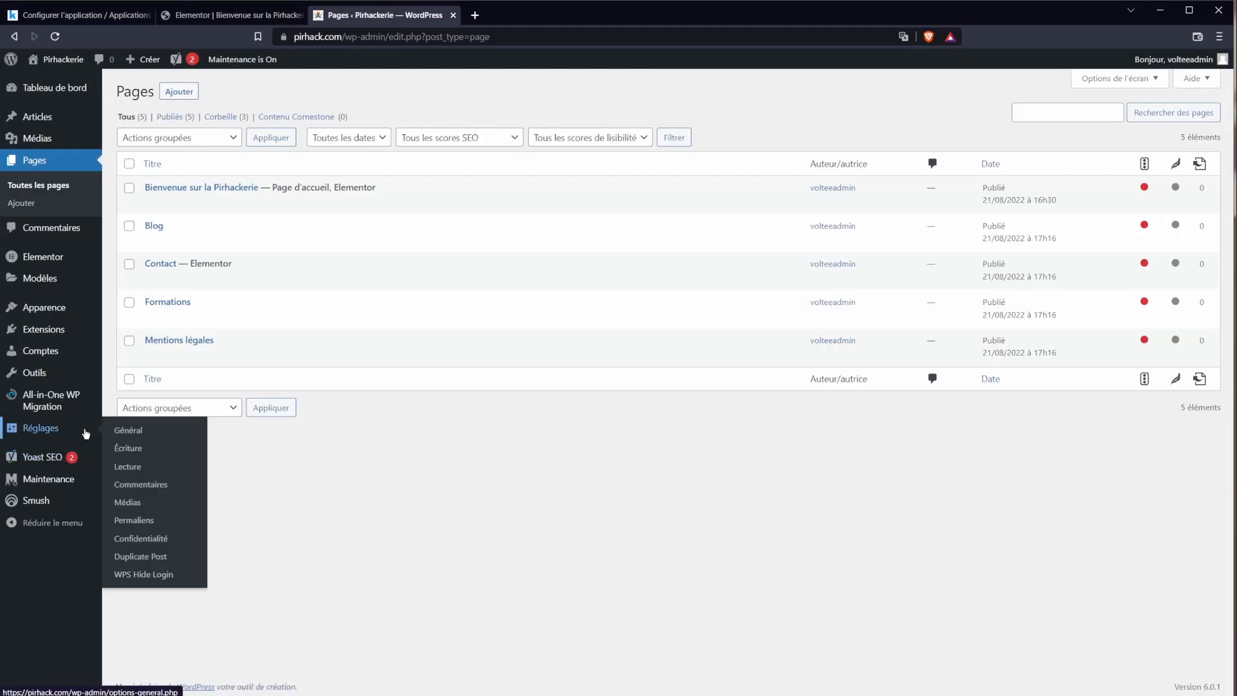
mouse_move(43, 330)
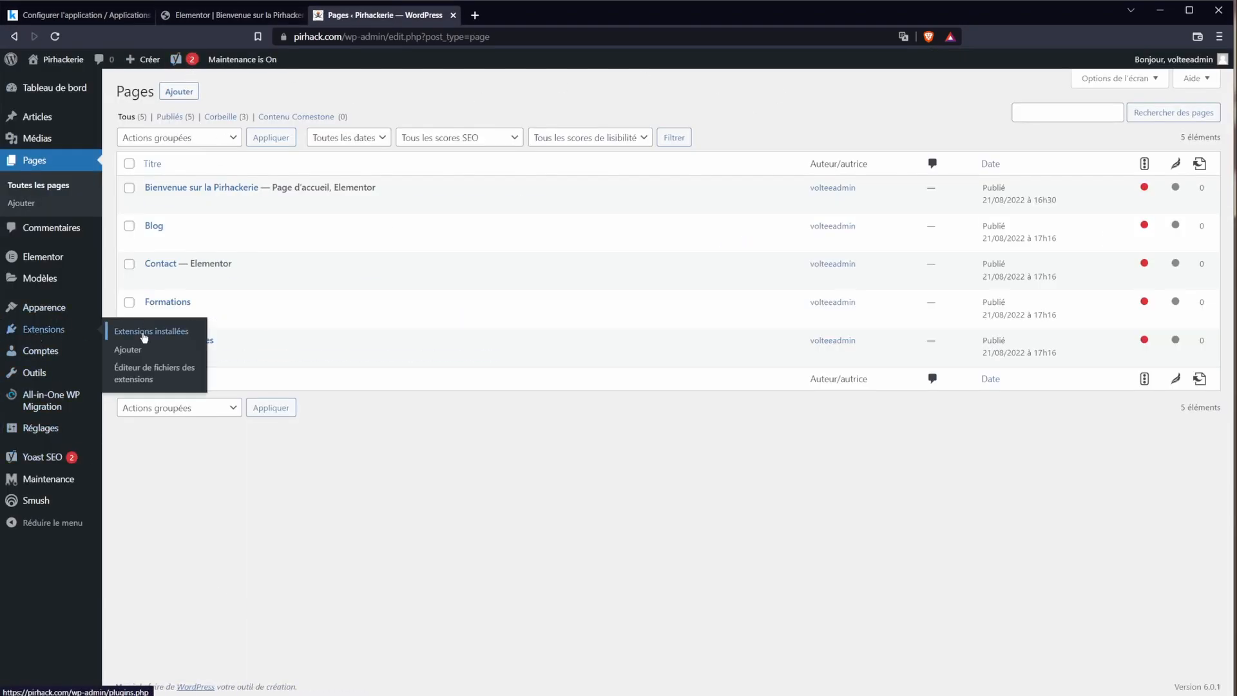
click(137, 351)
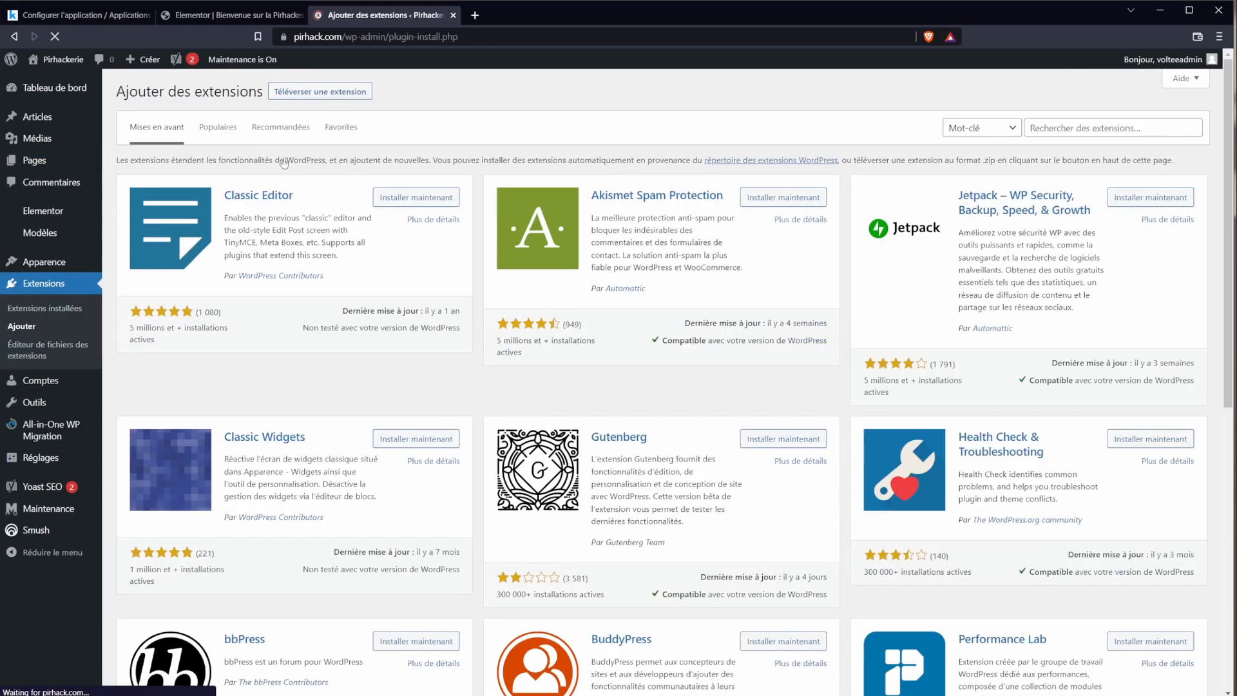
Step: Search the extension directory for 'ninja form', then install and activate Ninja Forms
click(299, 93)
click(558, 207)
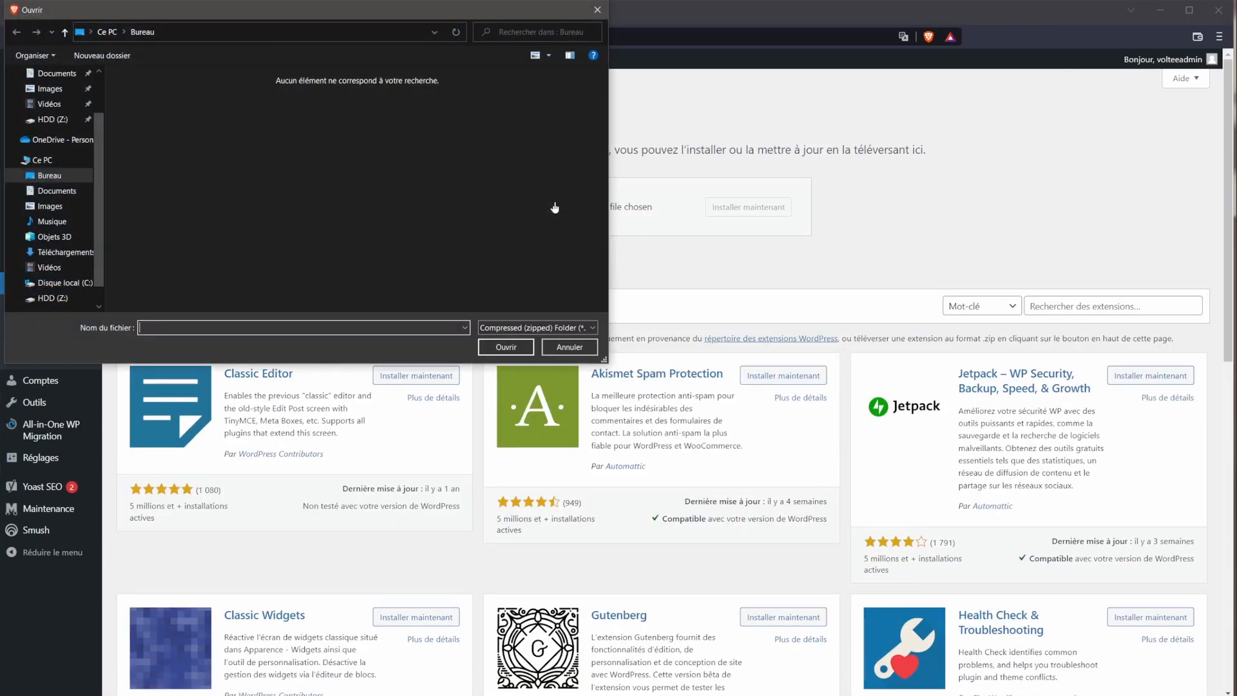
key(Escape)
click(1044, 306)
text(ninja form)
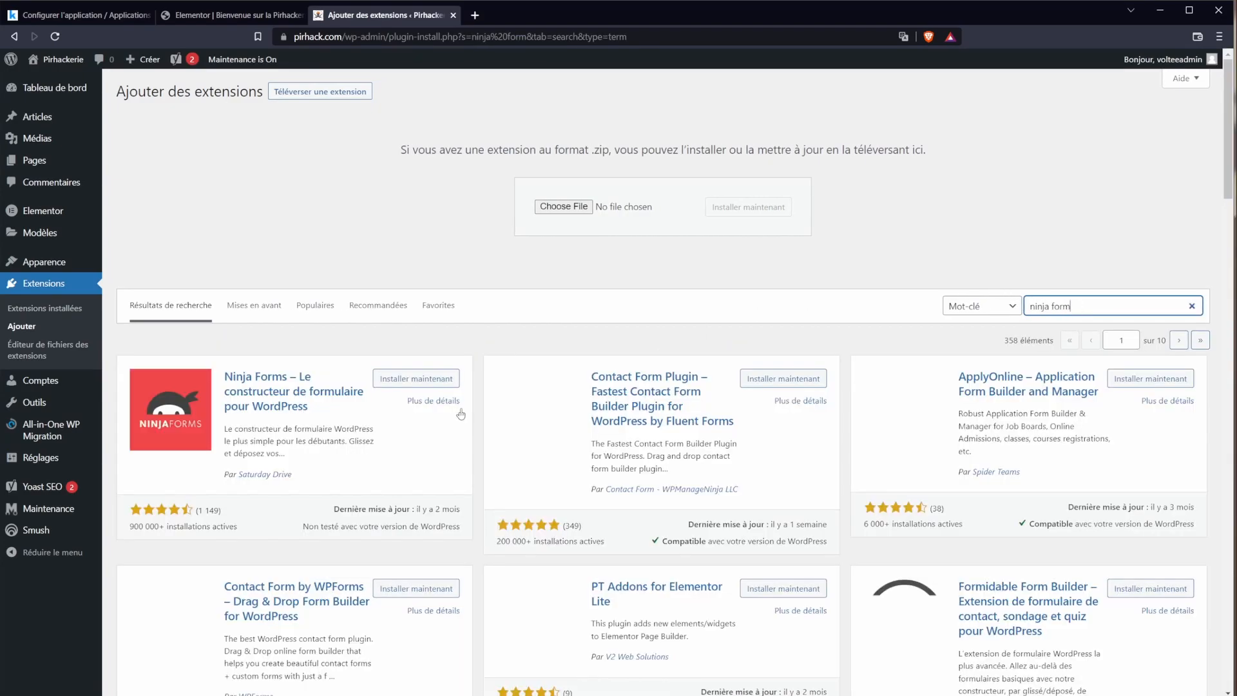
click(417, 380)
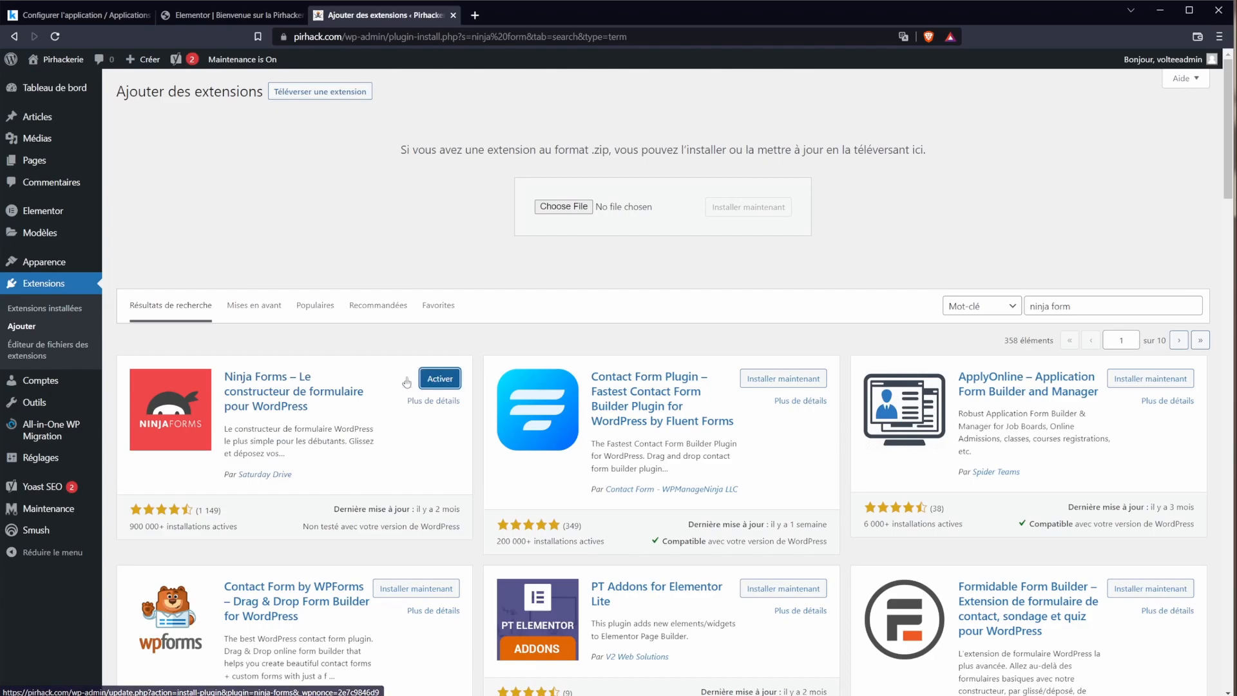
click(441, 380)
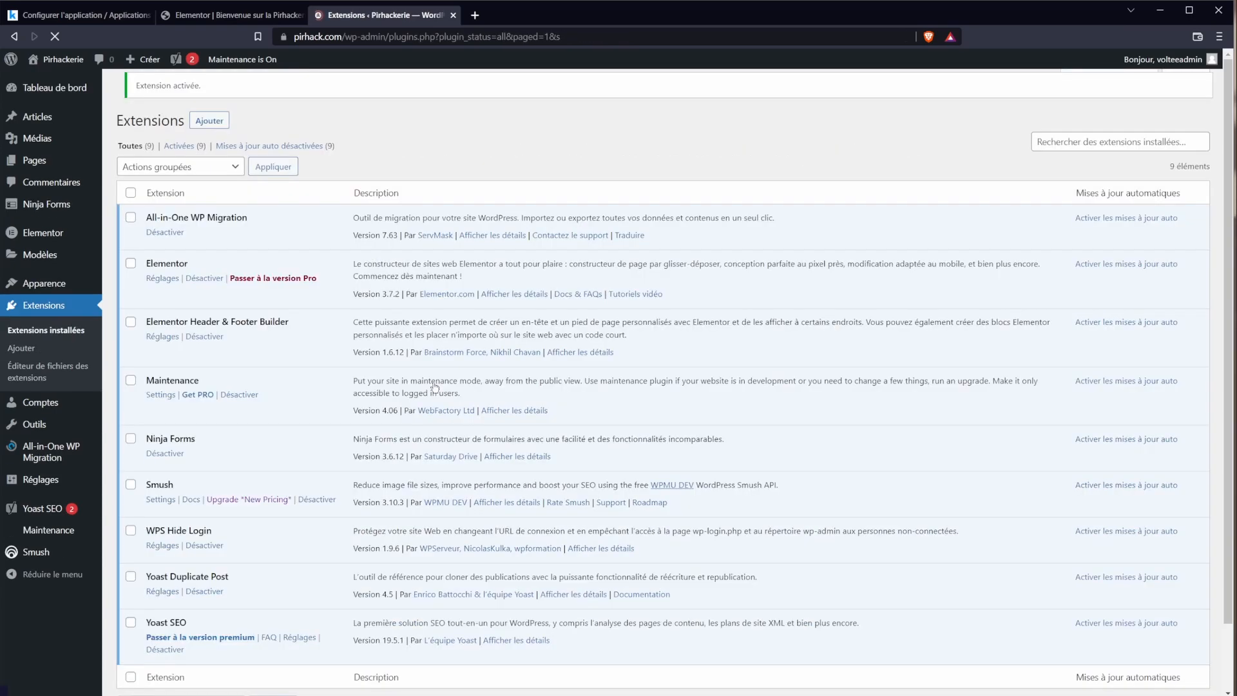
scroll(321, 553, down, 1)
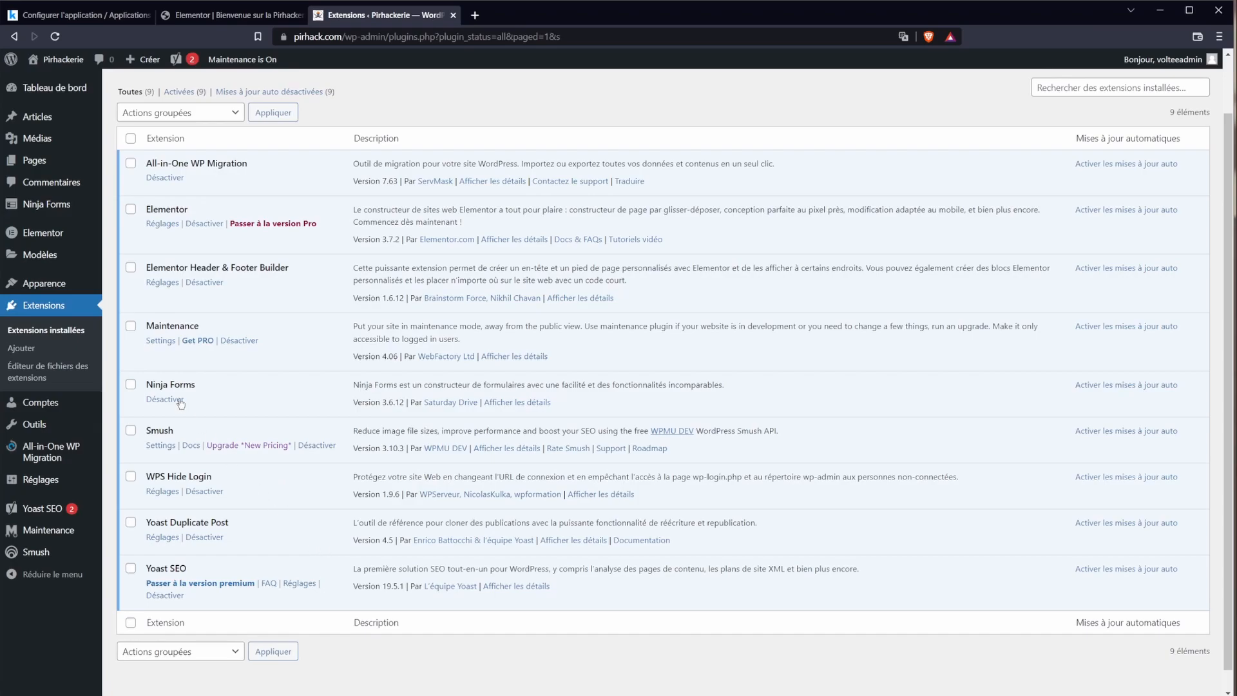
mouse_move(67, 212)
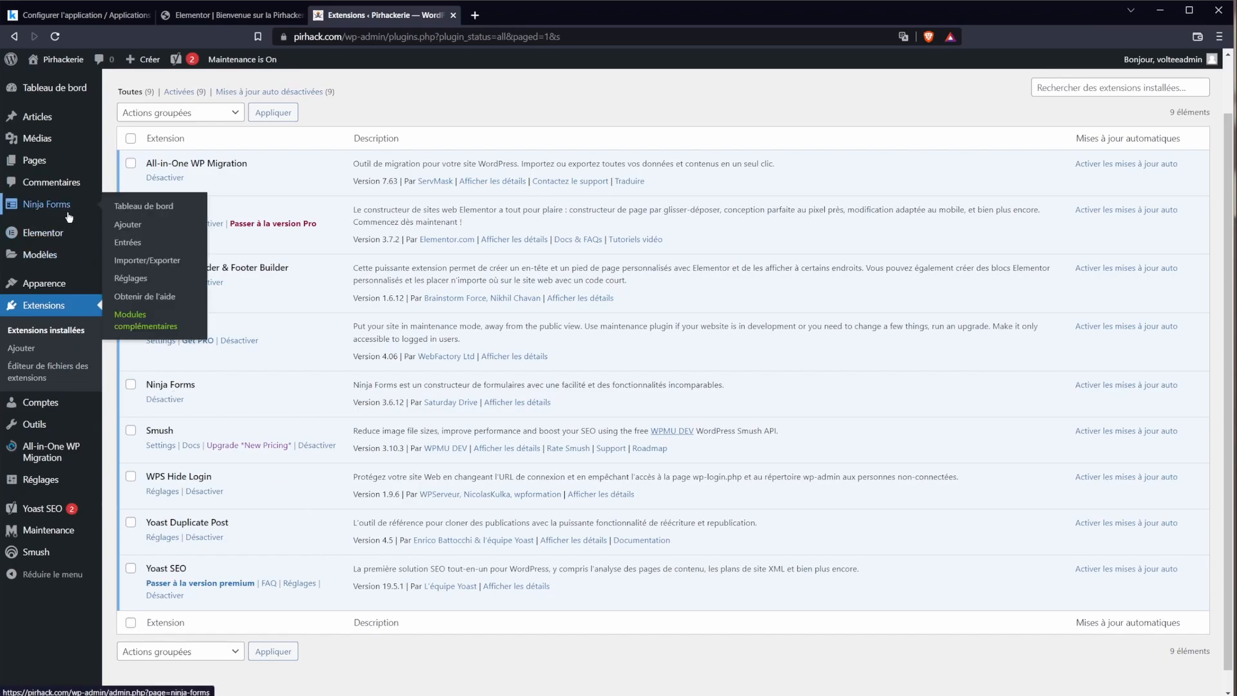
Step: Start a new Contact Me form and relabel the Name field to 'Nom'
click(123, 225)
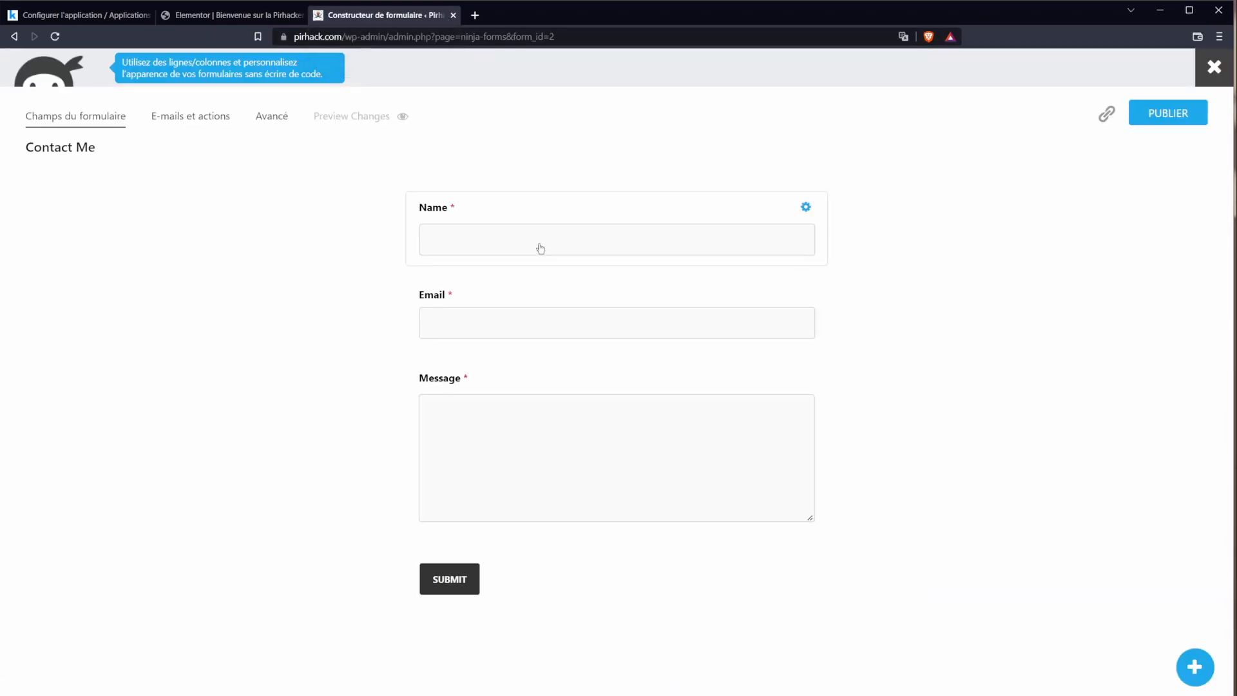
click(508, 240)
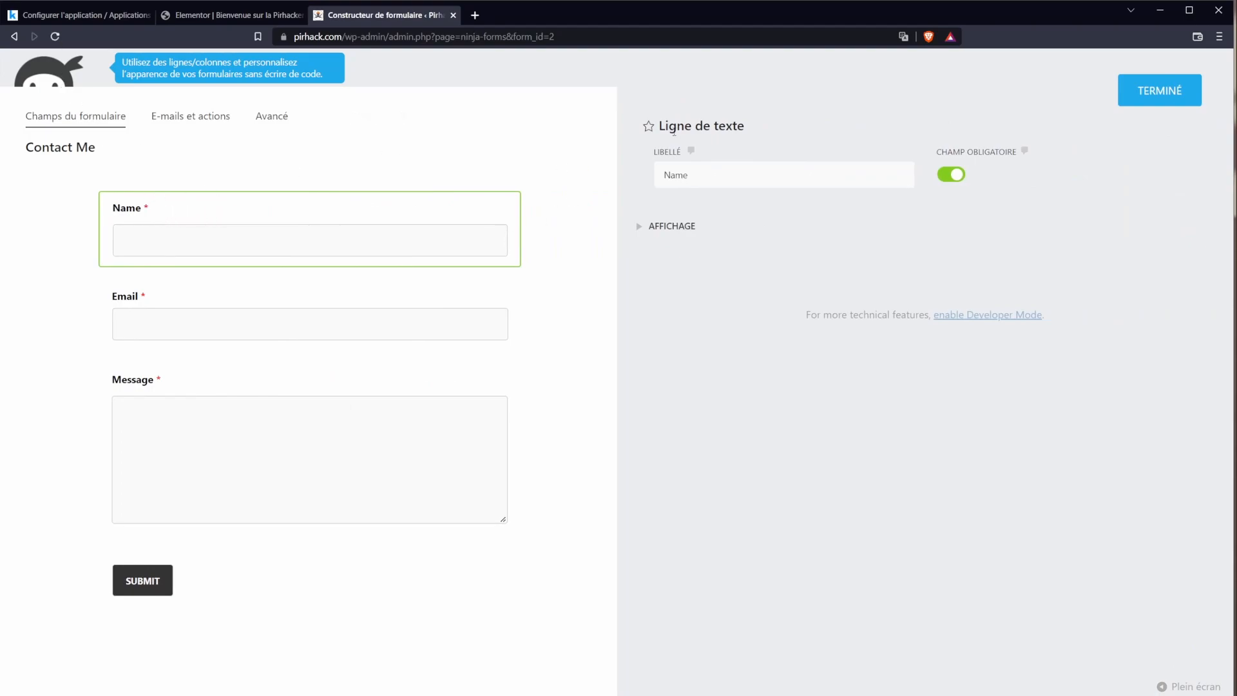
double_click(694, 176)
text(Nom)
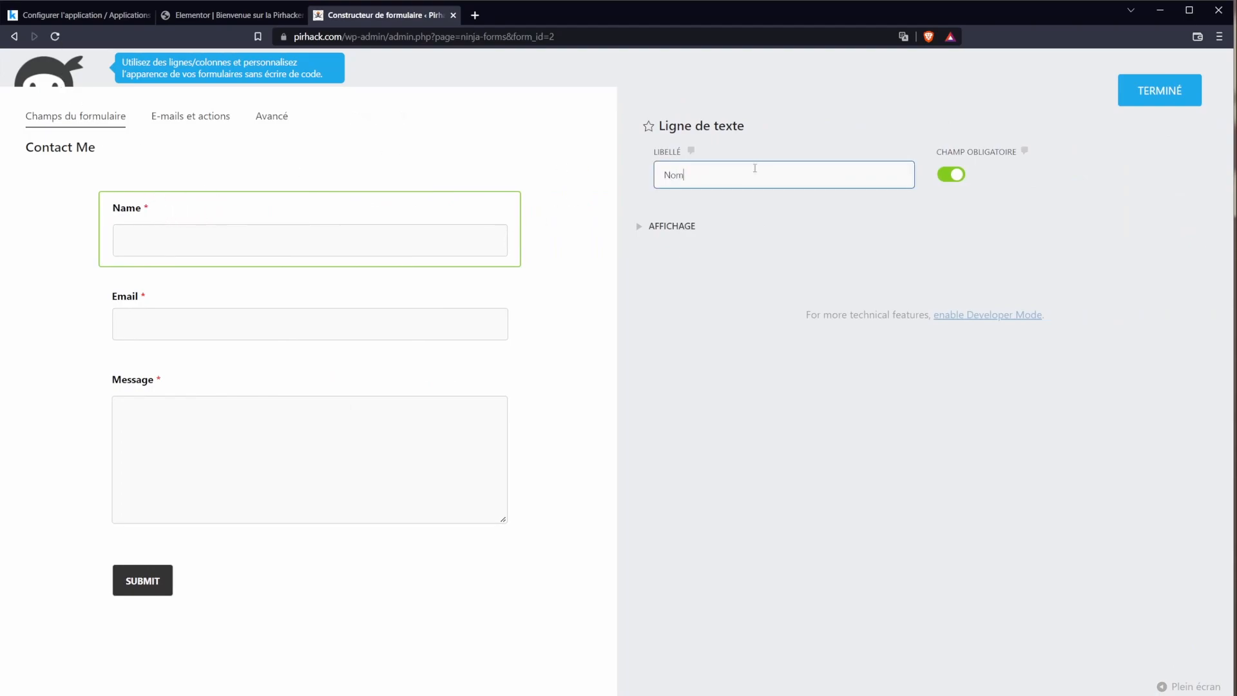
click(707, 293)
Step: Set the submit button label to 'Envoyer' and its processing label to 'En cours...'
click(270, 323)
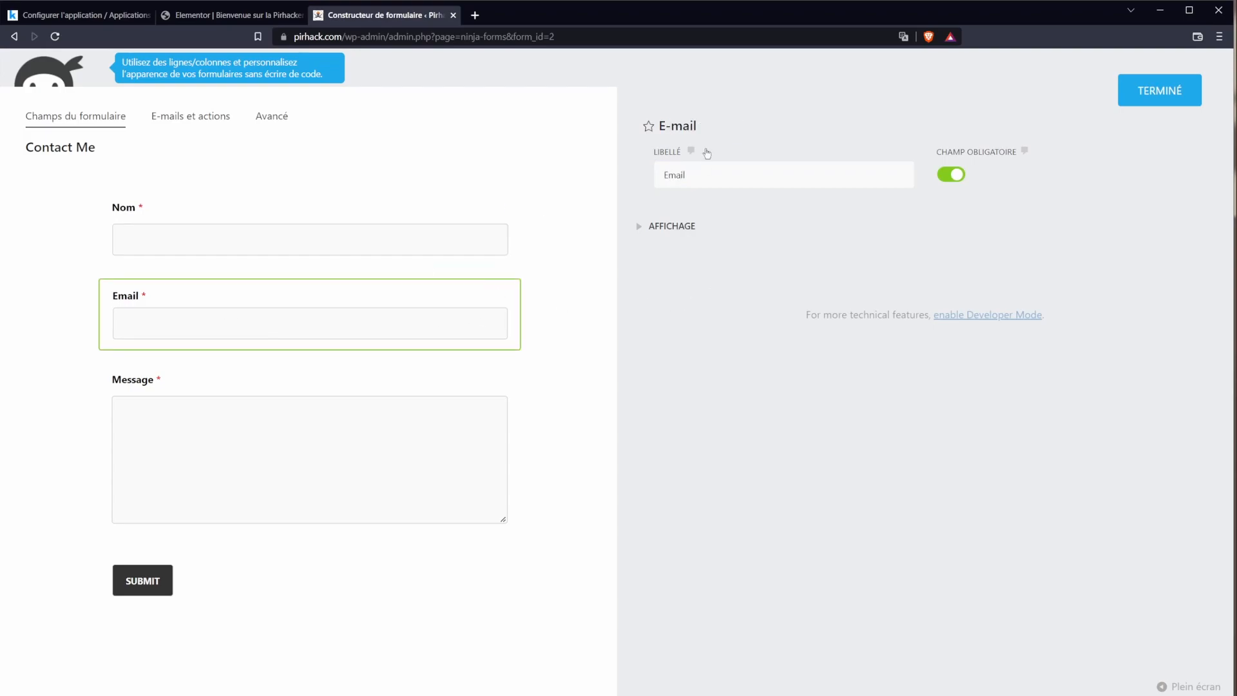
click(452, 414)
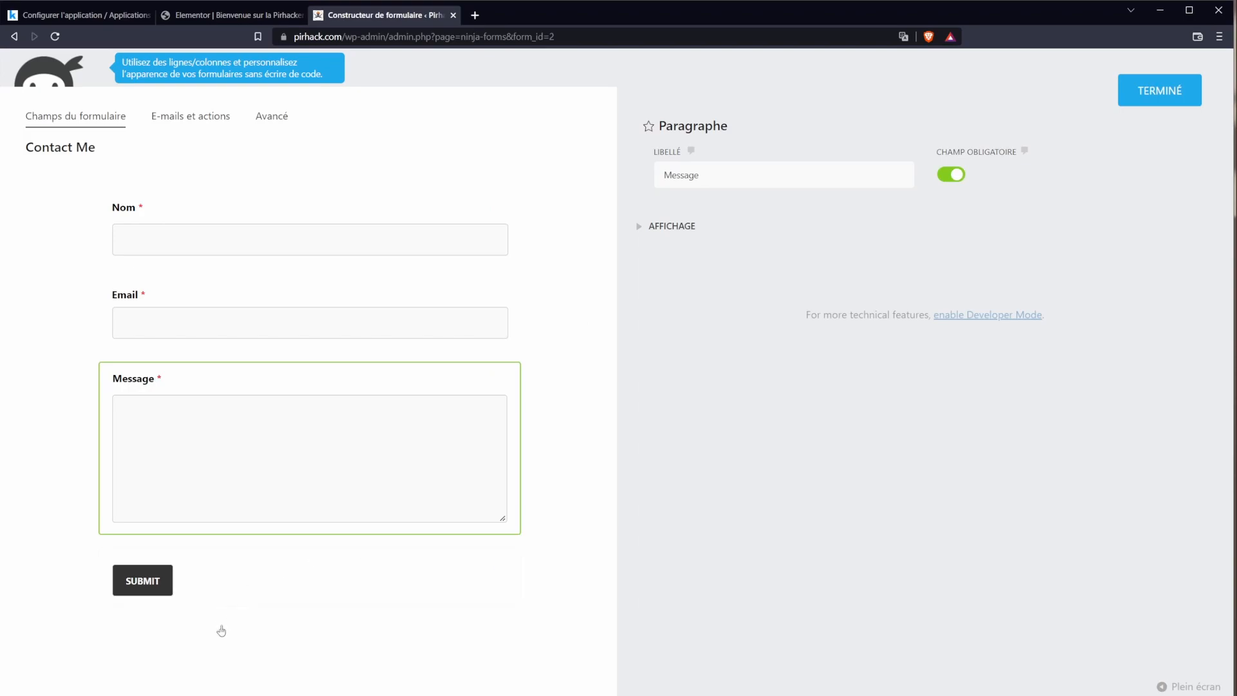
click(149, 567)
click(712, 172)
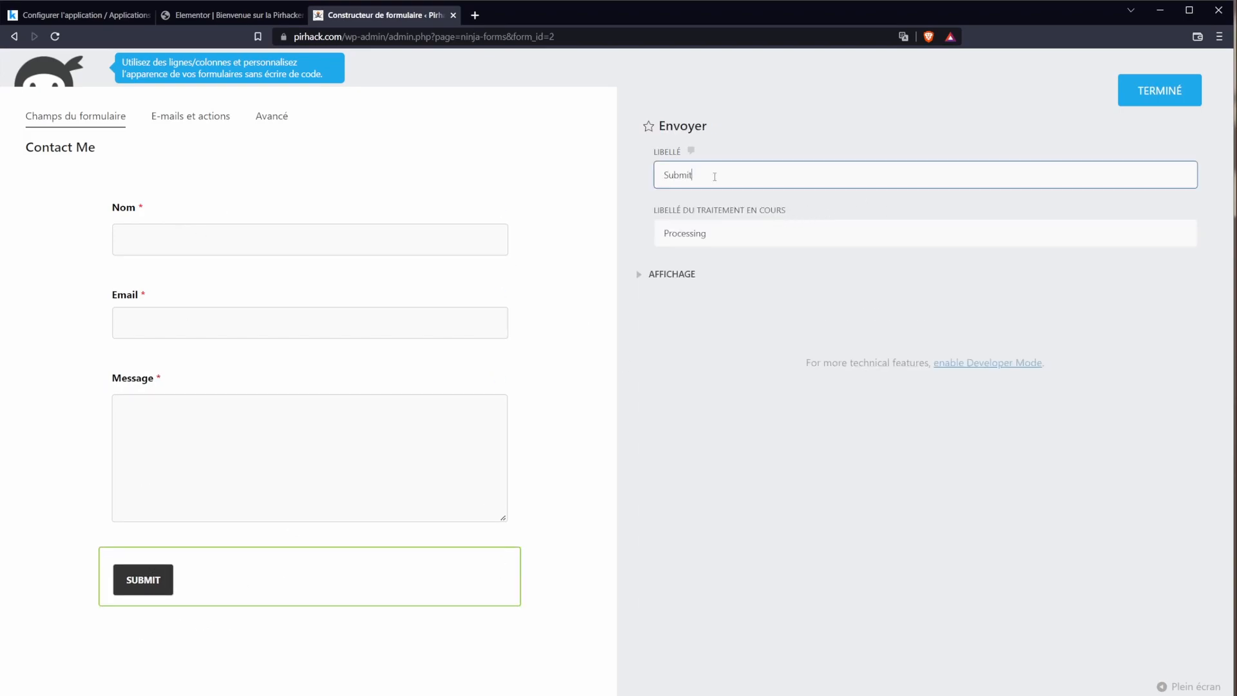
double_click(743, 171)
text(Envoyer)
double_click(733, 239)
text(En cou)
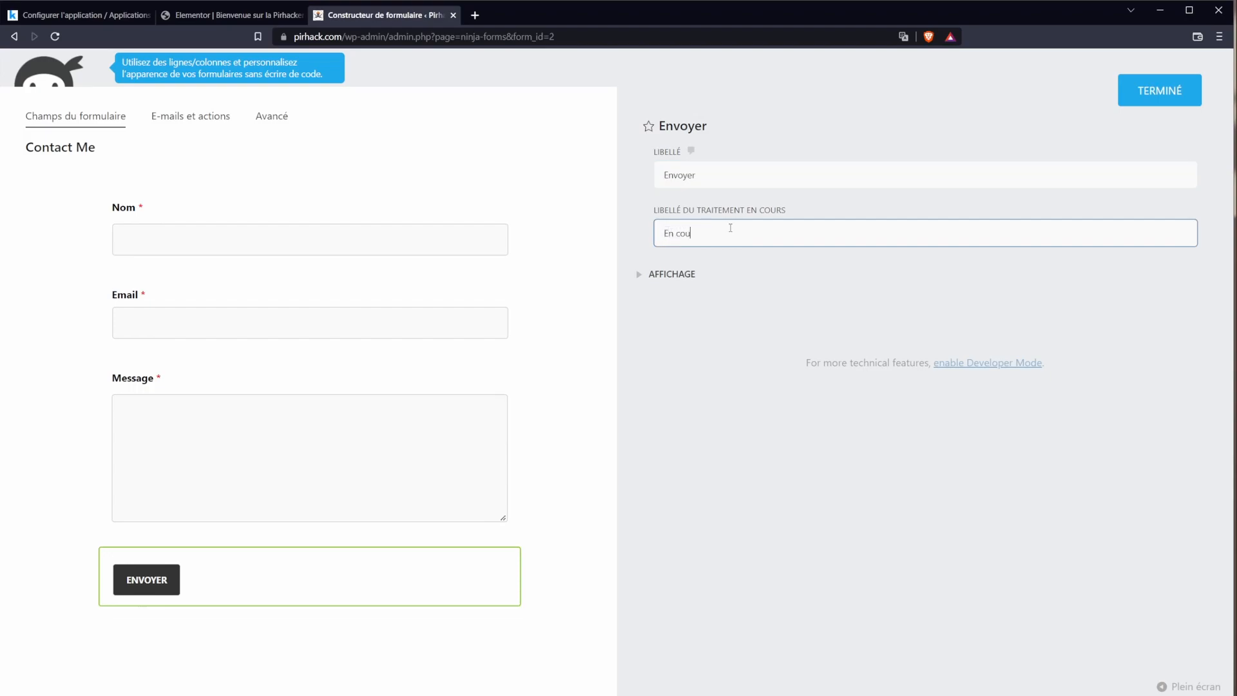
text(rs...)
click(310, 164)
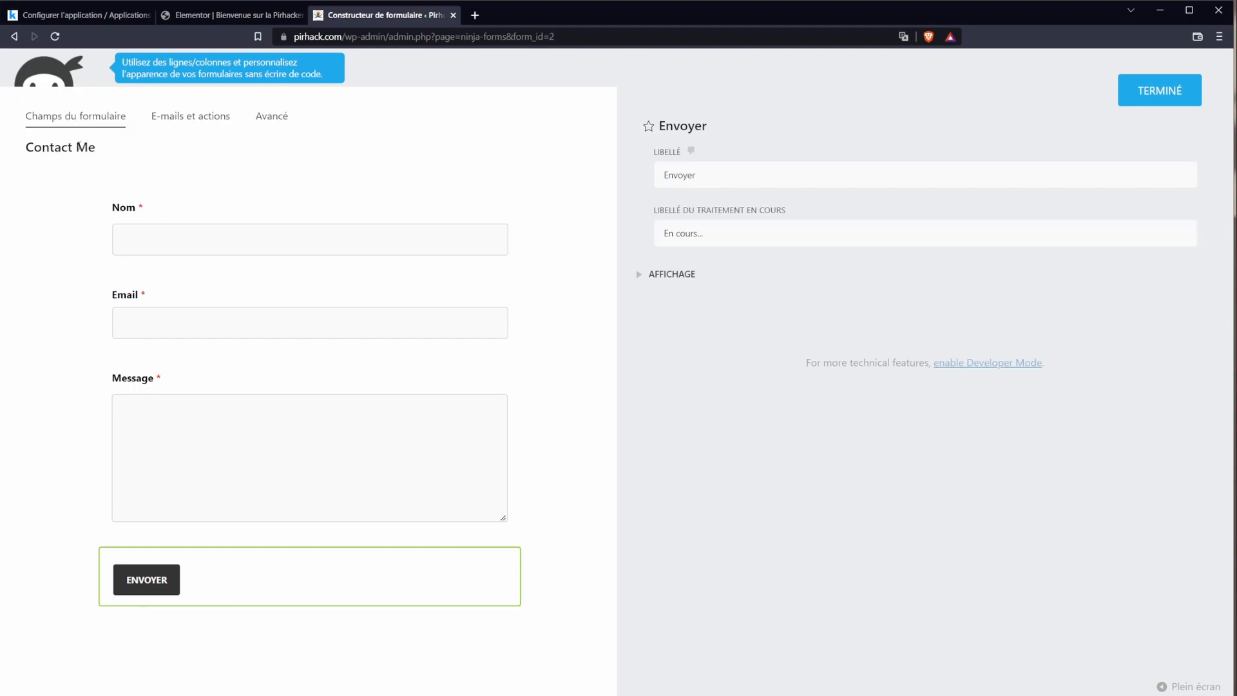
double_click(80, 147)
click(181, 121)
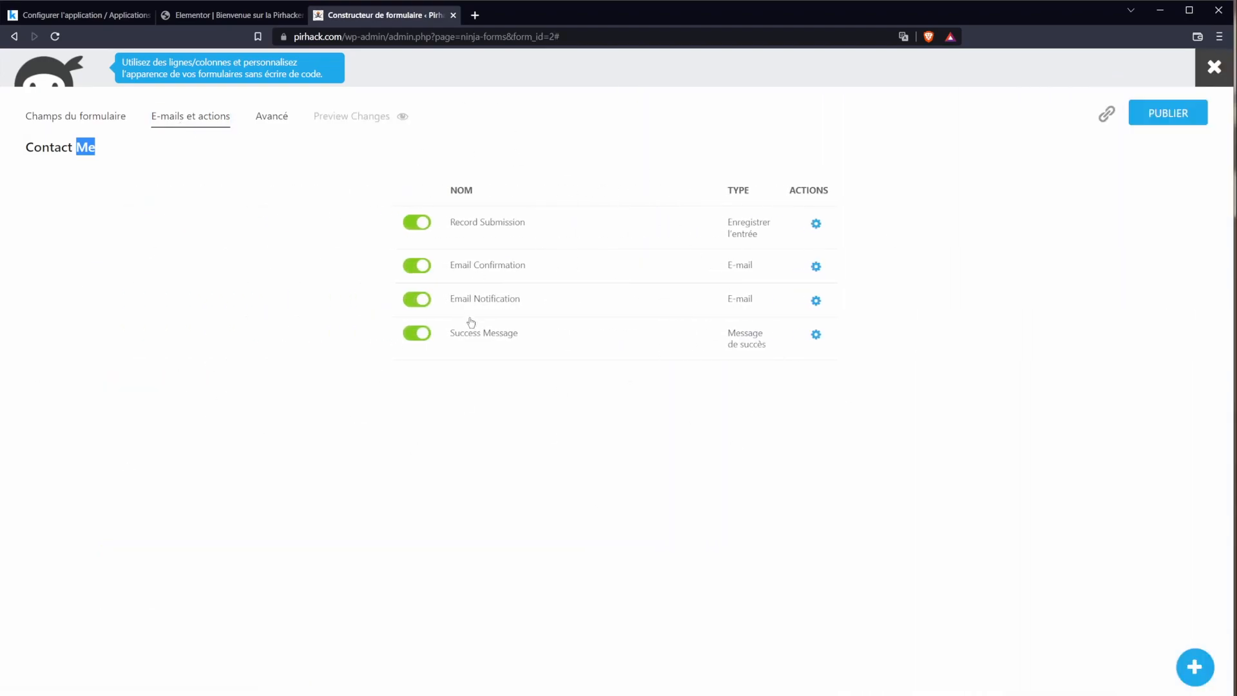
Step: Review the Email Confirmation and Email Notification actions, then publish the form
click(817, 268)
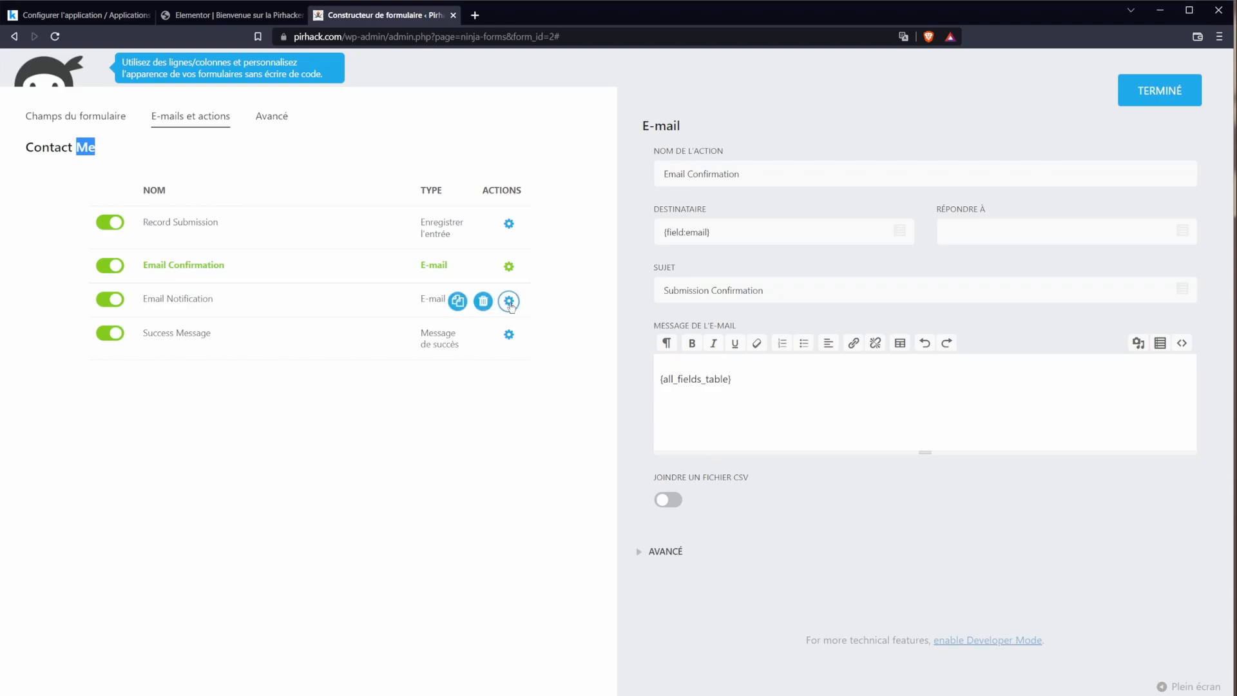
click(510, 305)
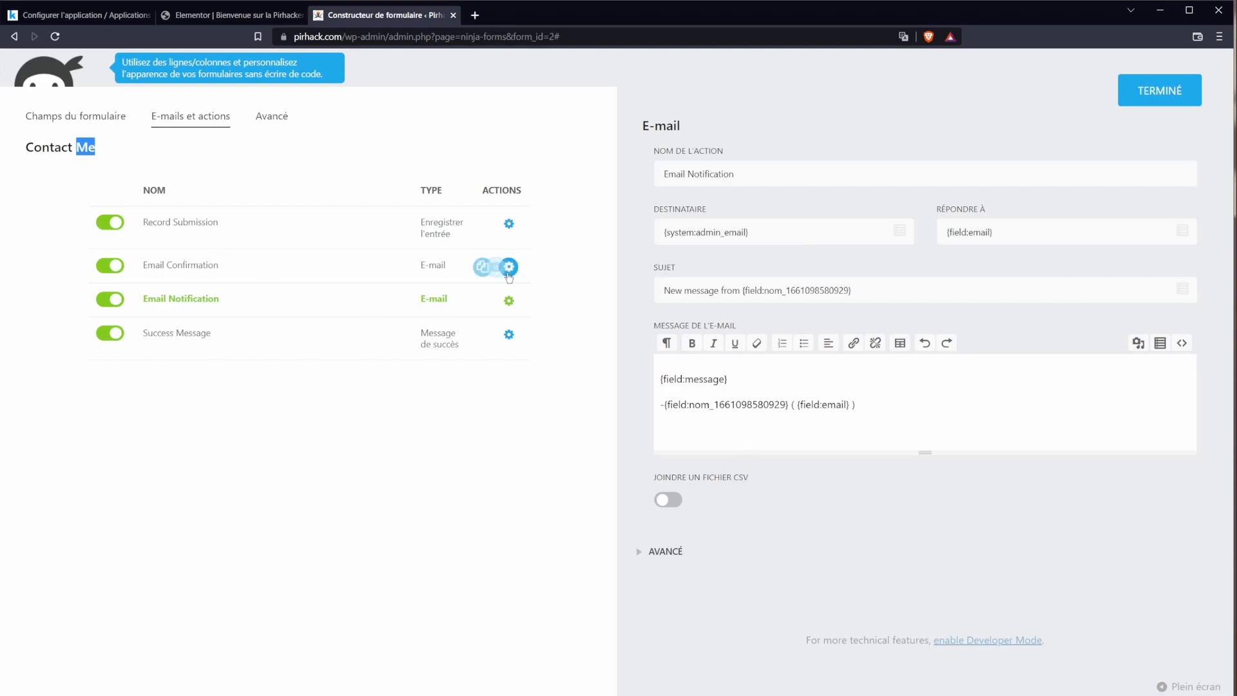
click(214, 139)
click(283, 125)
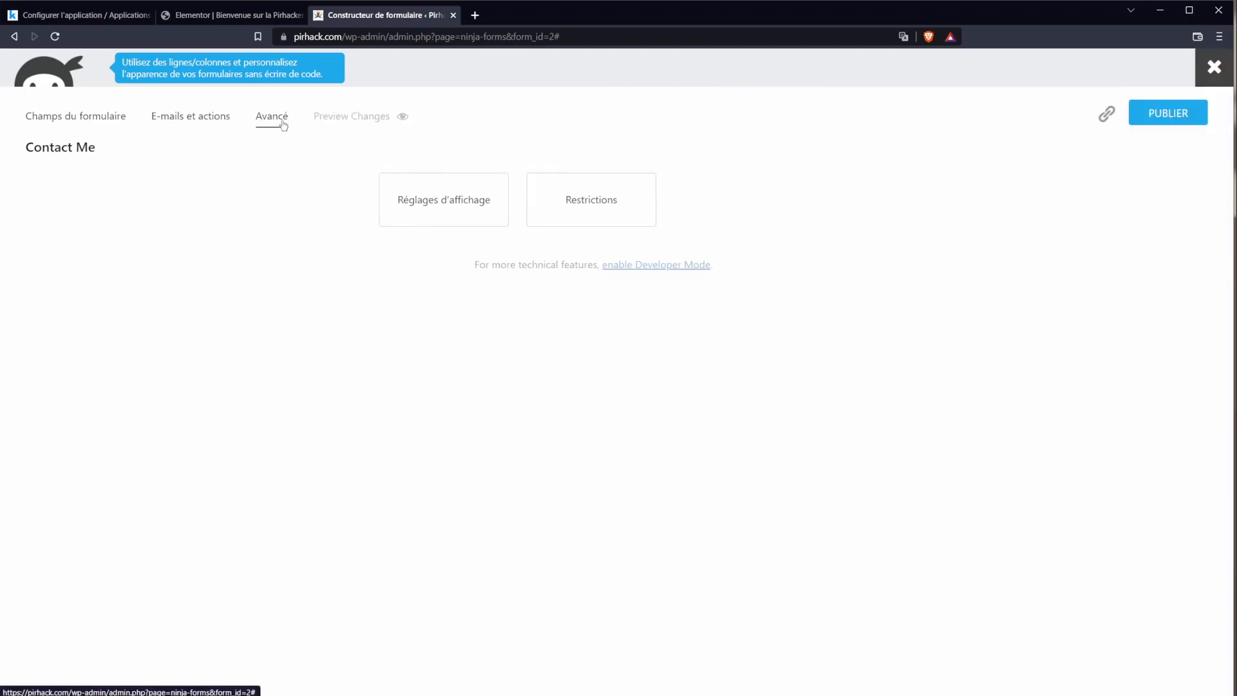
click(1186, 116)
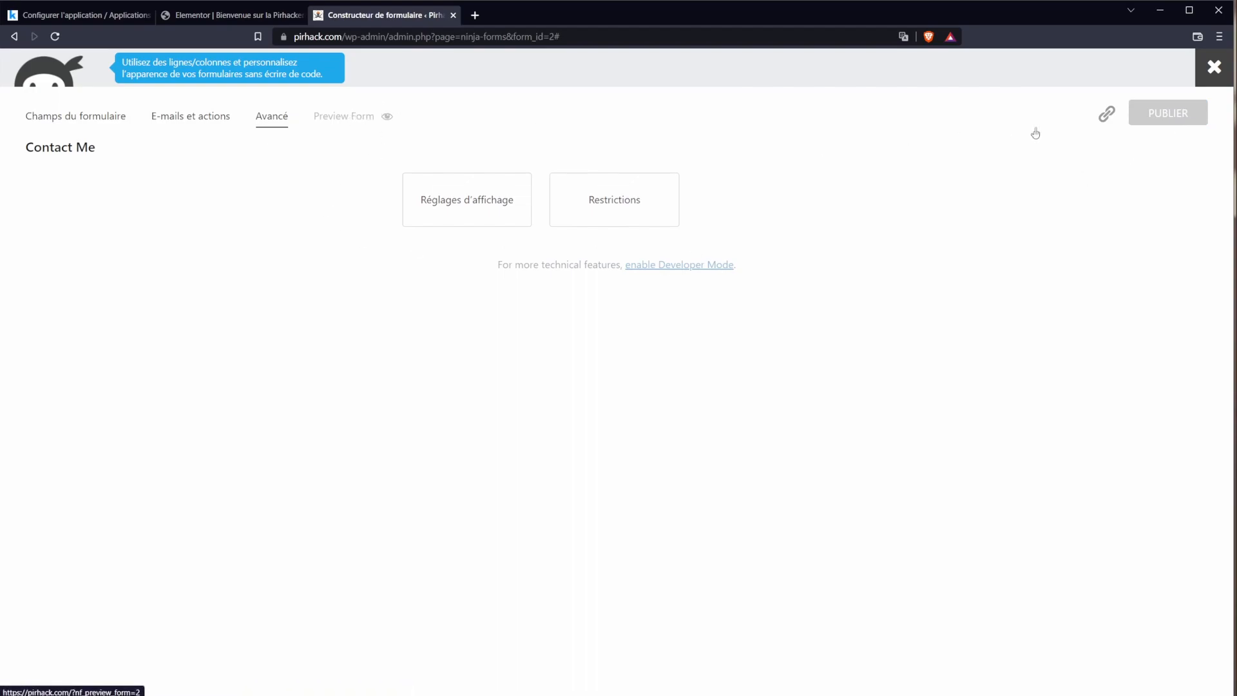
Step: Select the embed shortcode [ninja_form id='2'], close the builder and publish again
click(1139, 123)
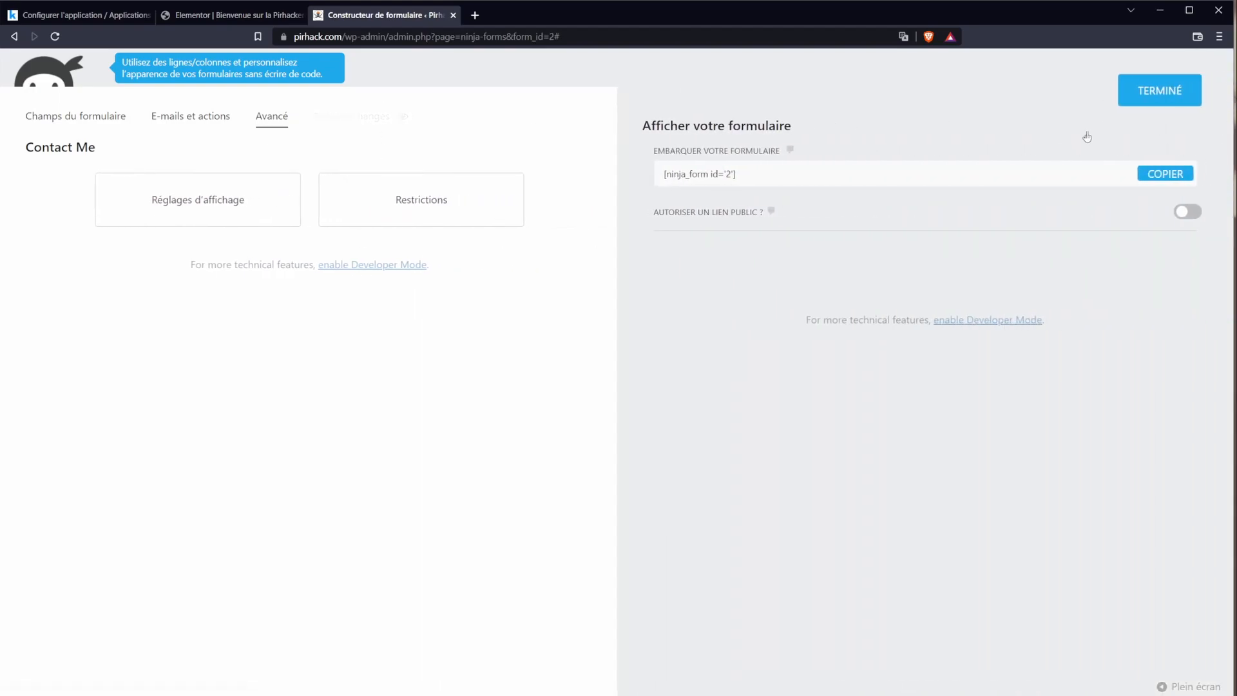
click(754, 179)
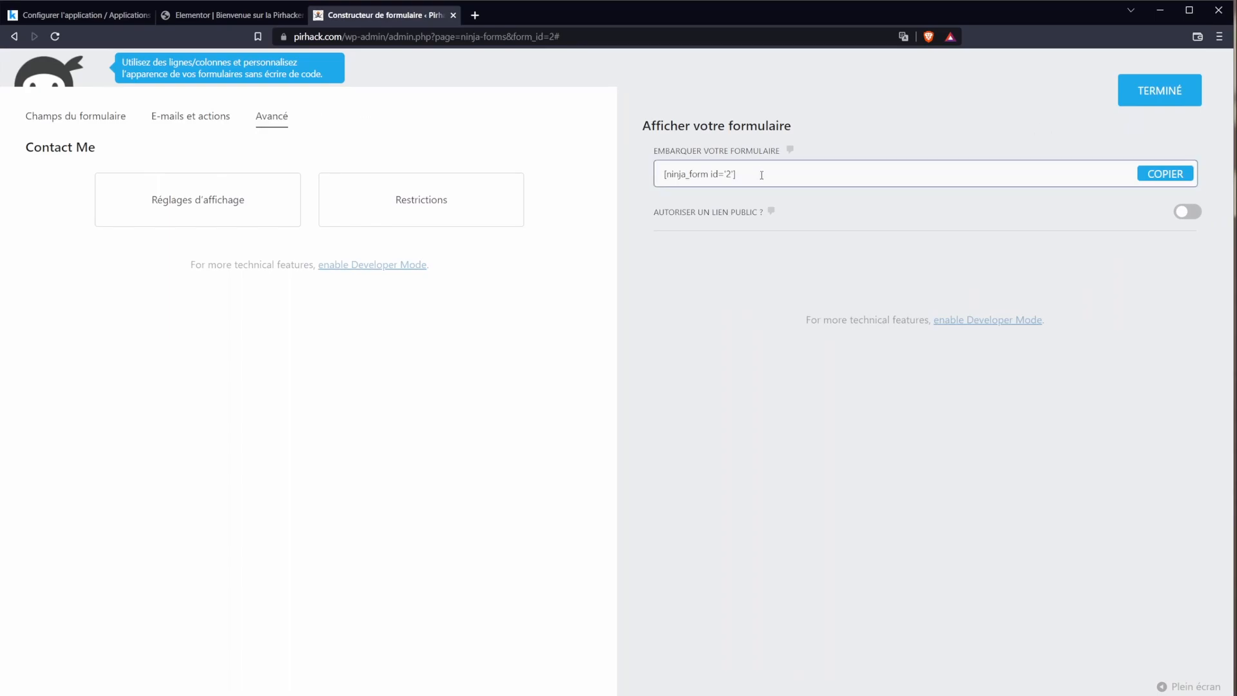
mouse_move(762, 176)
mouse_down()
mouse_move(665, 174)
mouse_move(739, 174)
mouse_up()
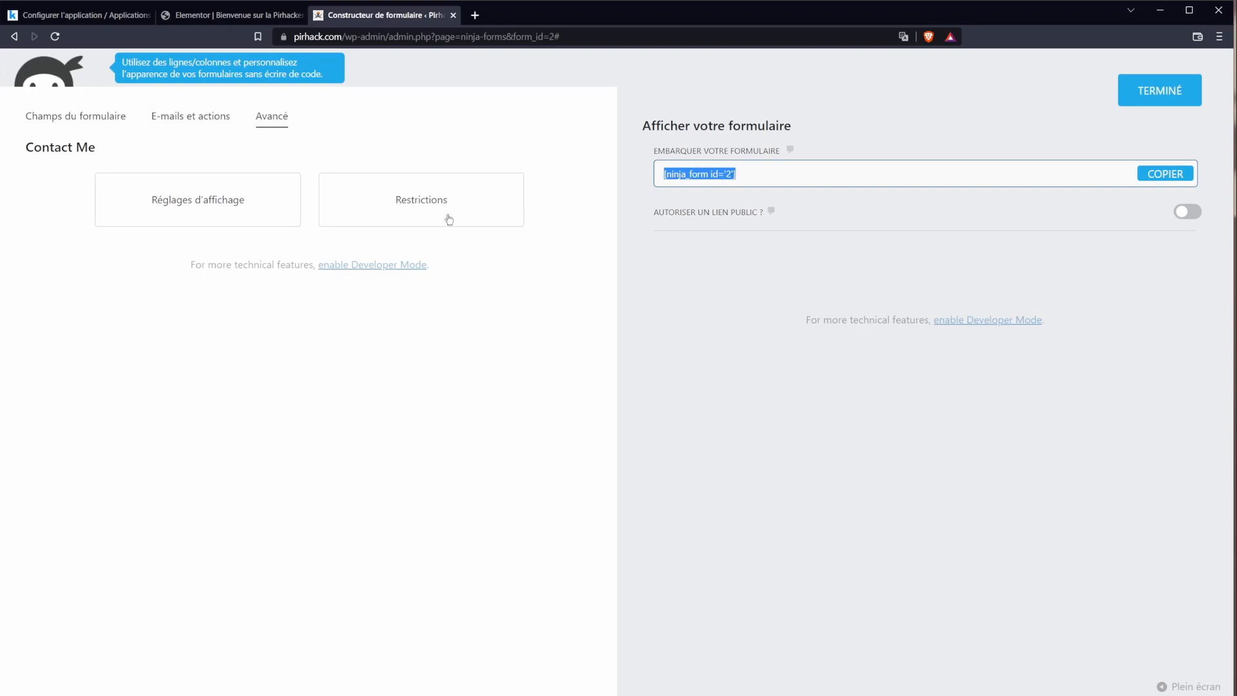
click(46, 118)
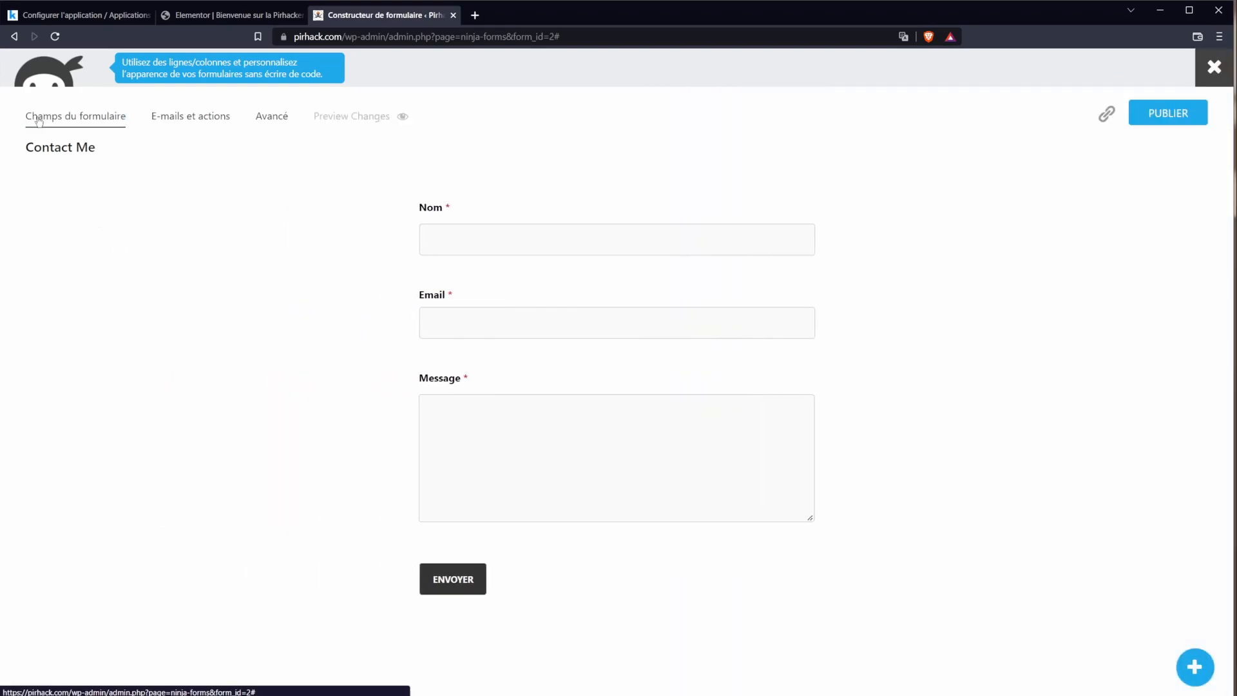
click(1211, 69)
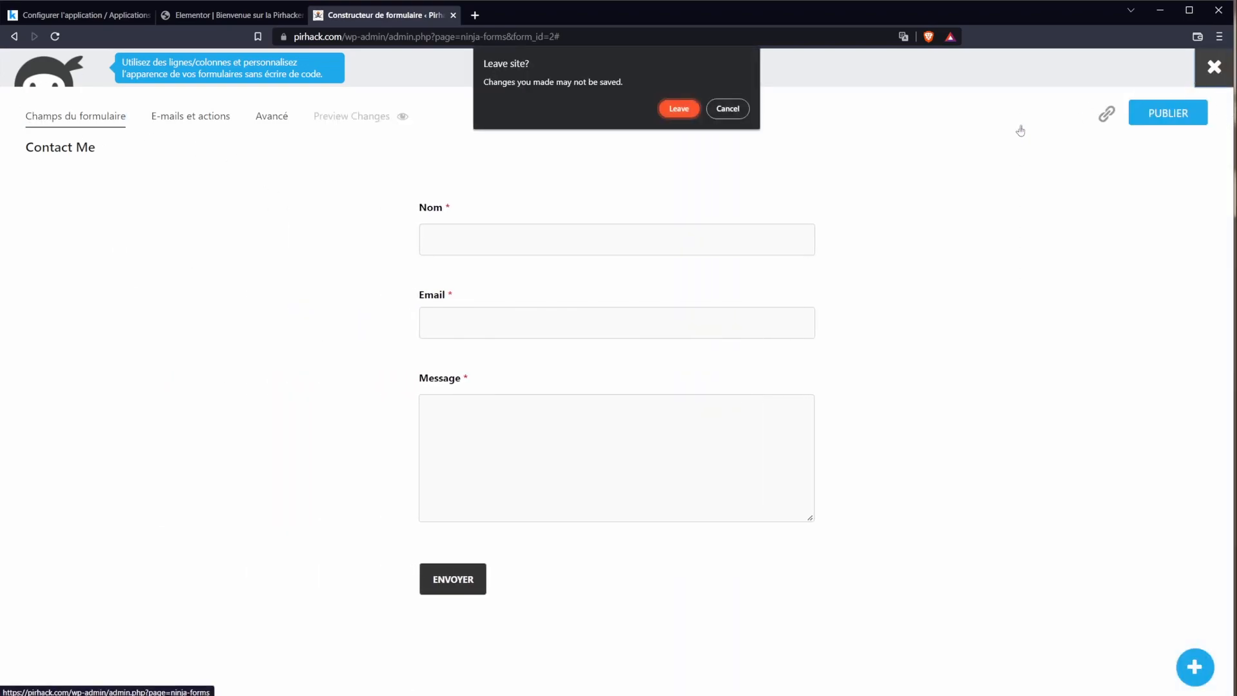
click(690, 114)
click(1164, 115)
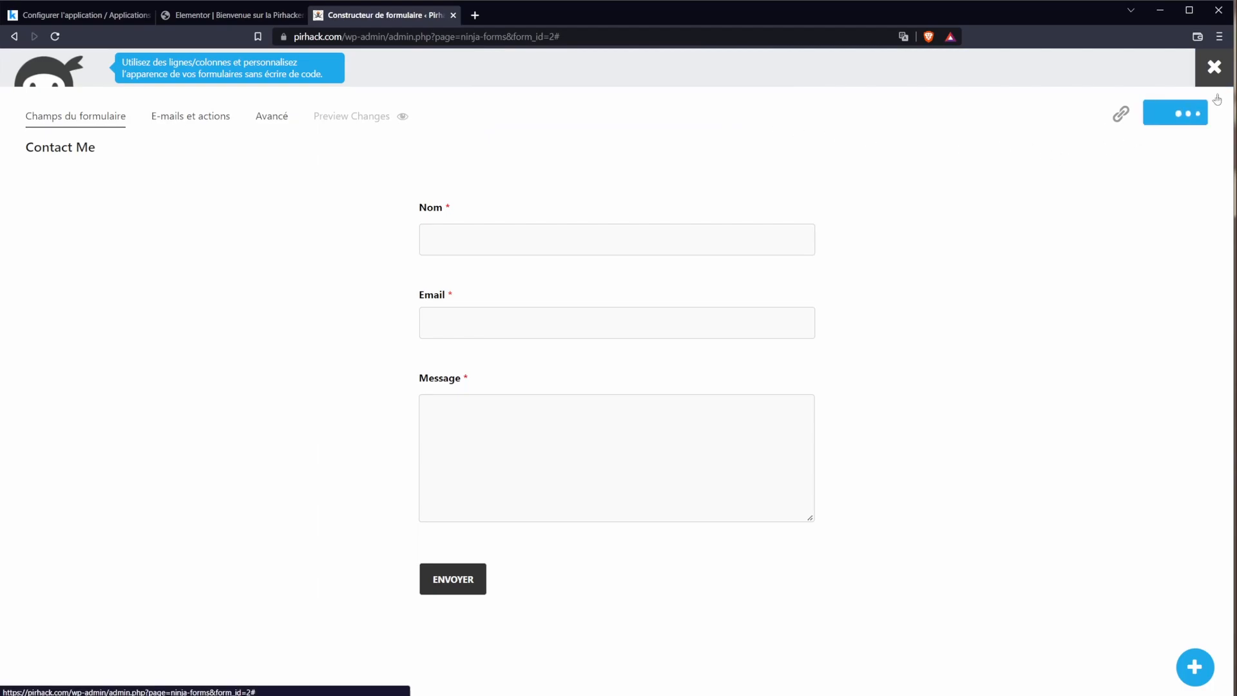
Step: Select the Contact Me form's shortcode in the Ninja Forms list
click(1211, 71)
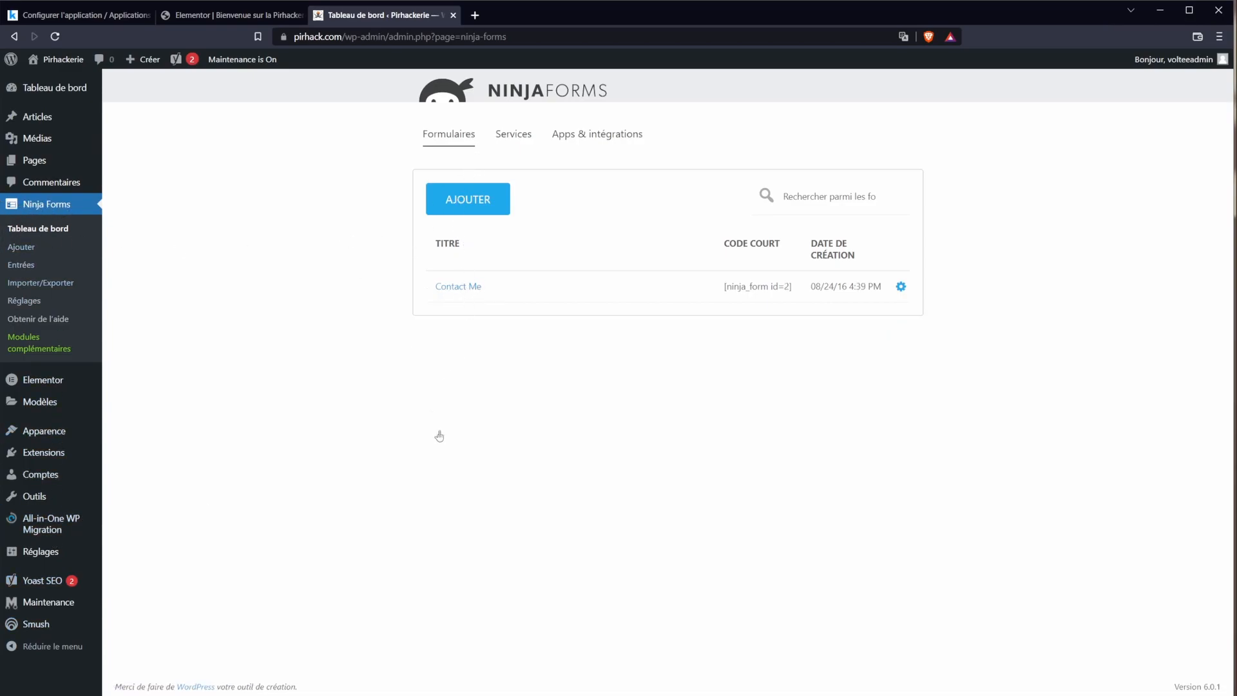
triple_click(762, 286)
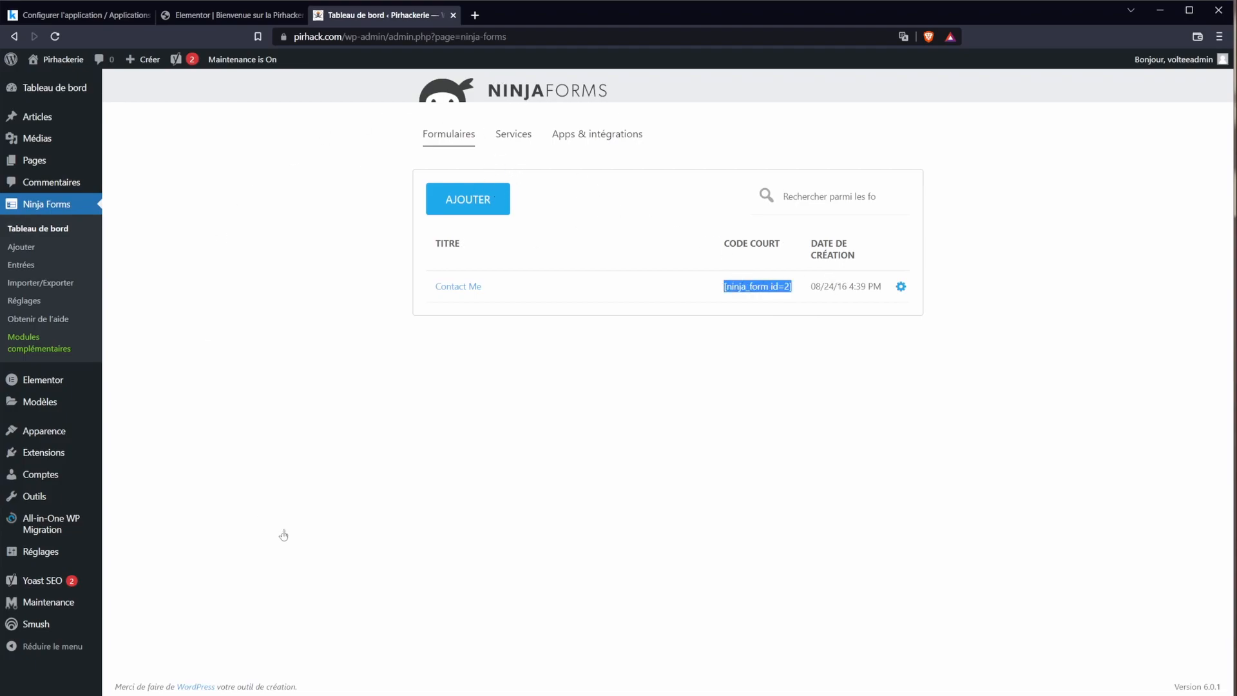
drag(727, 286, 799, 287)
triple_click(783, 287)
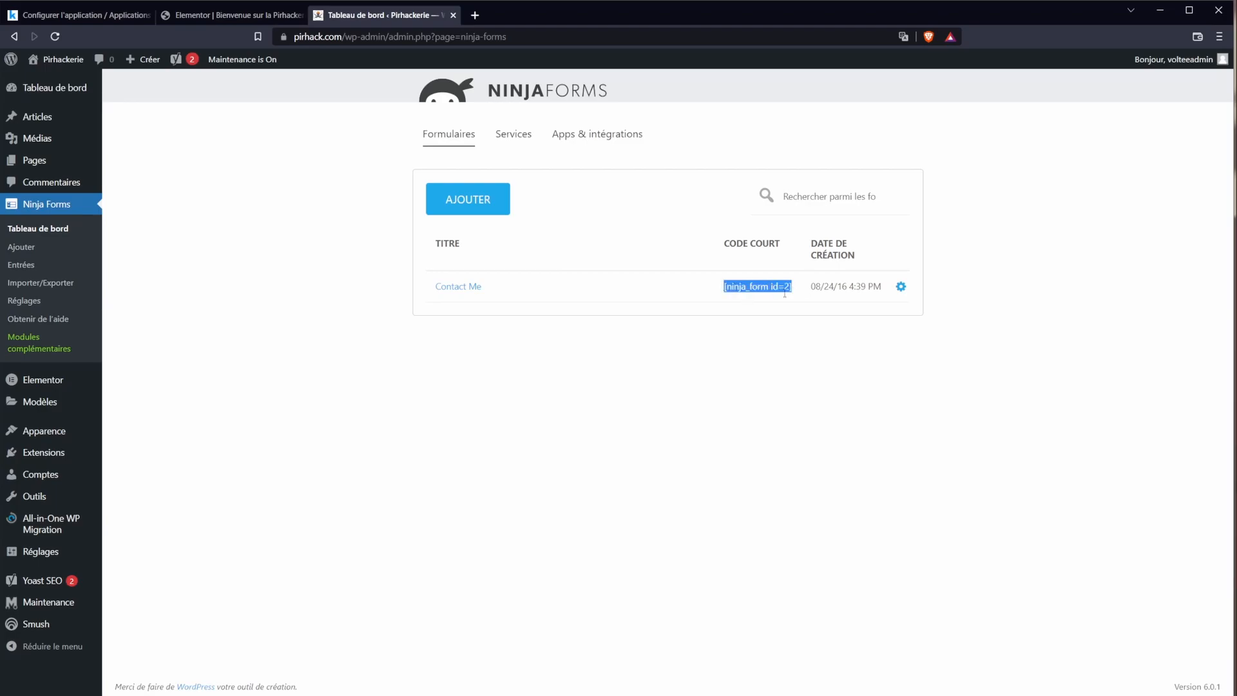
Step: Open the Contact page in Elementor and start adding a new section
click(217, 17)
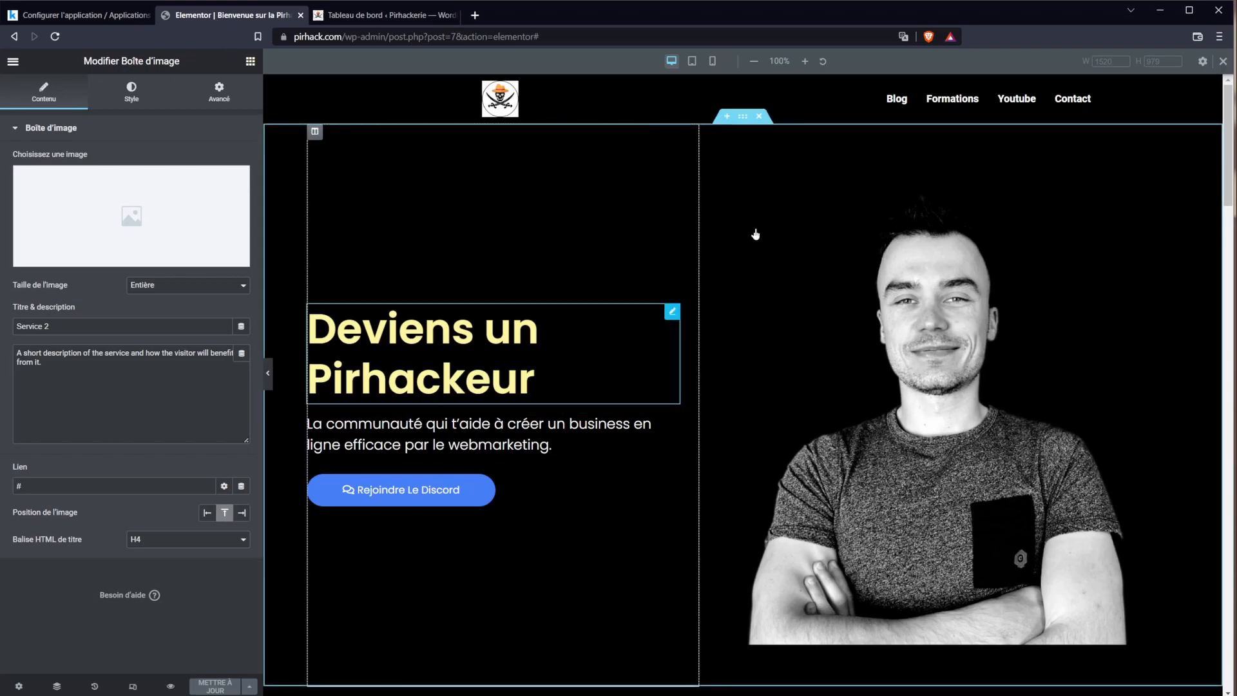
click(301, 15)
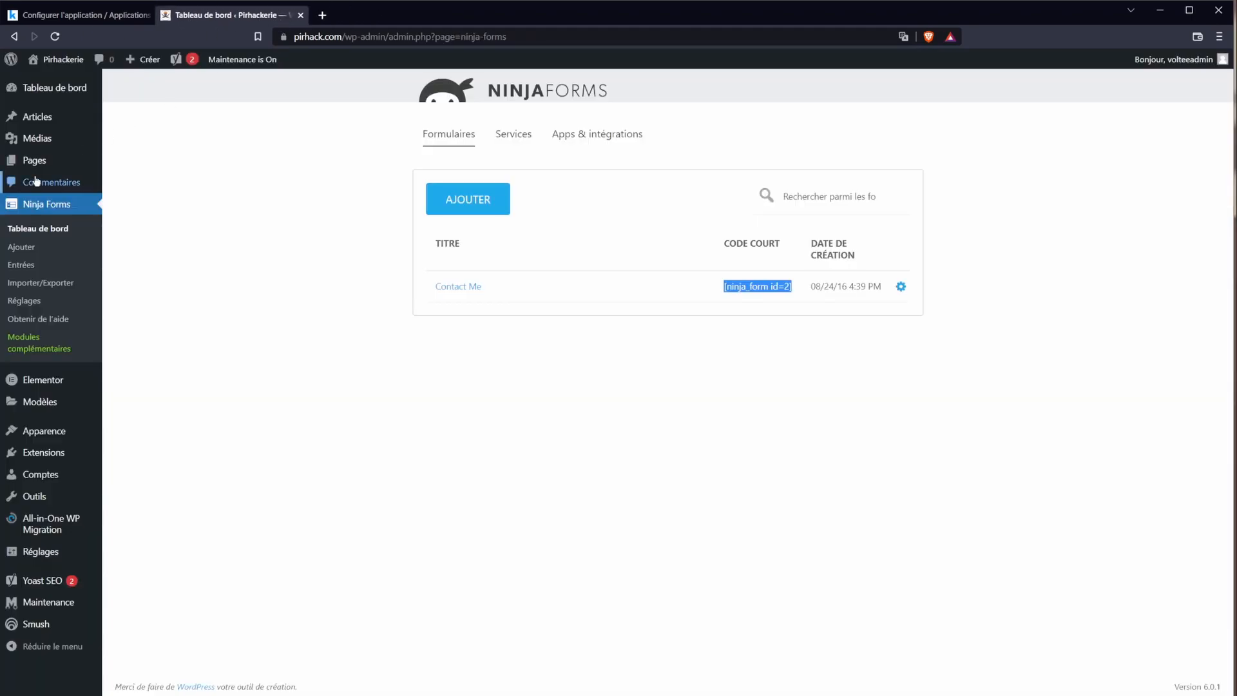
mouse_move(32, 159)
click(153, 166)
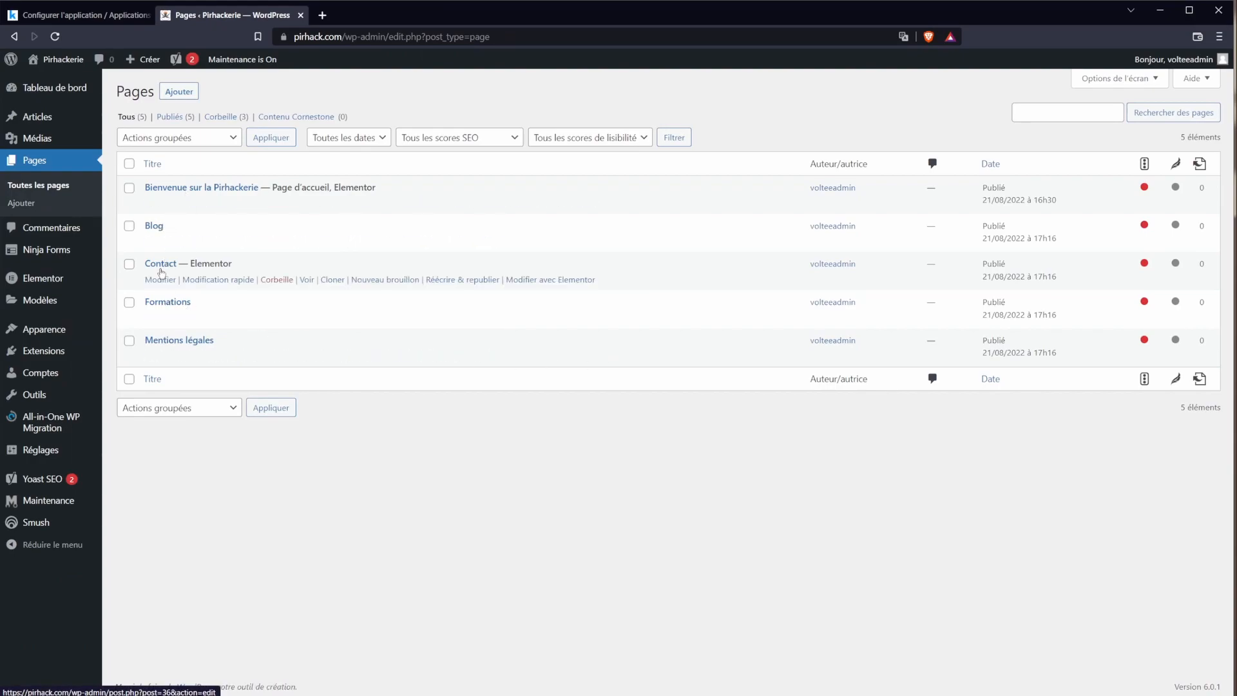
click(558, 282)
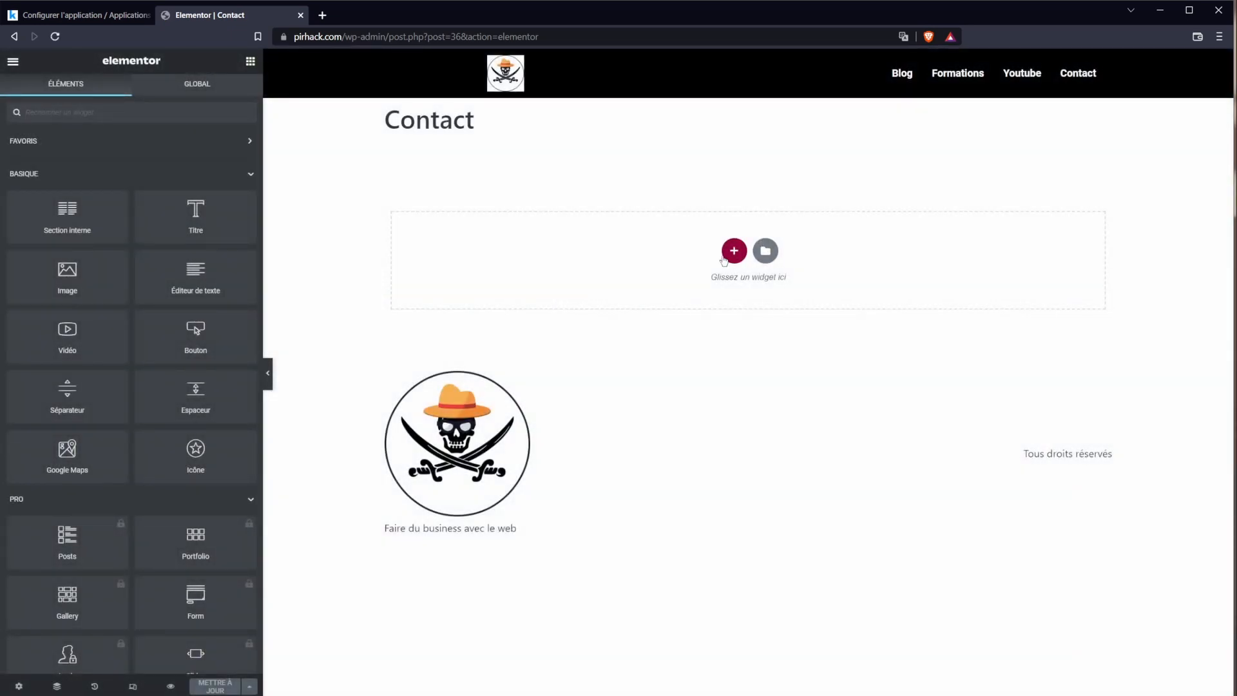
click(725, 257)
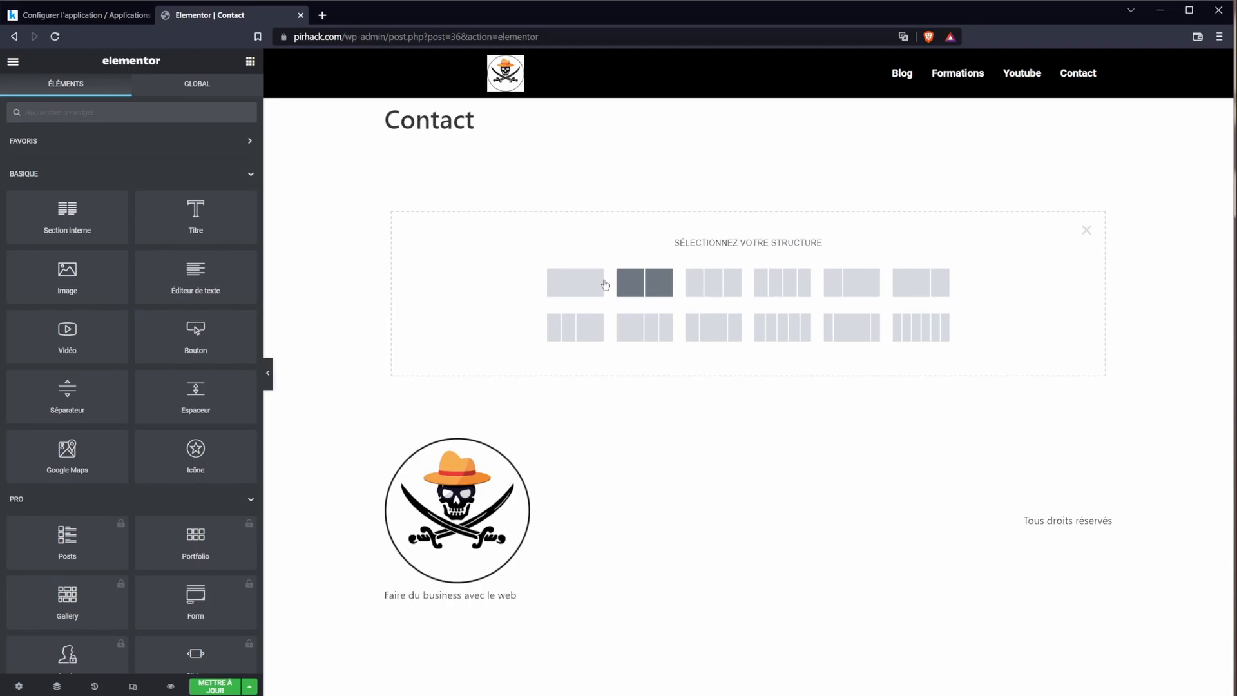
Step: Add a one-column section with a Code court widget holding [ninja_form id=2], then update
click(555, 284)
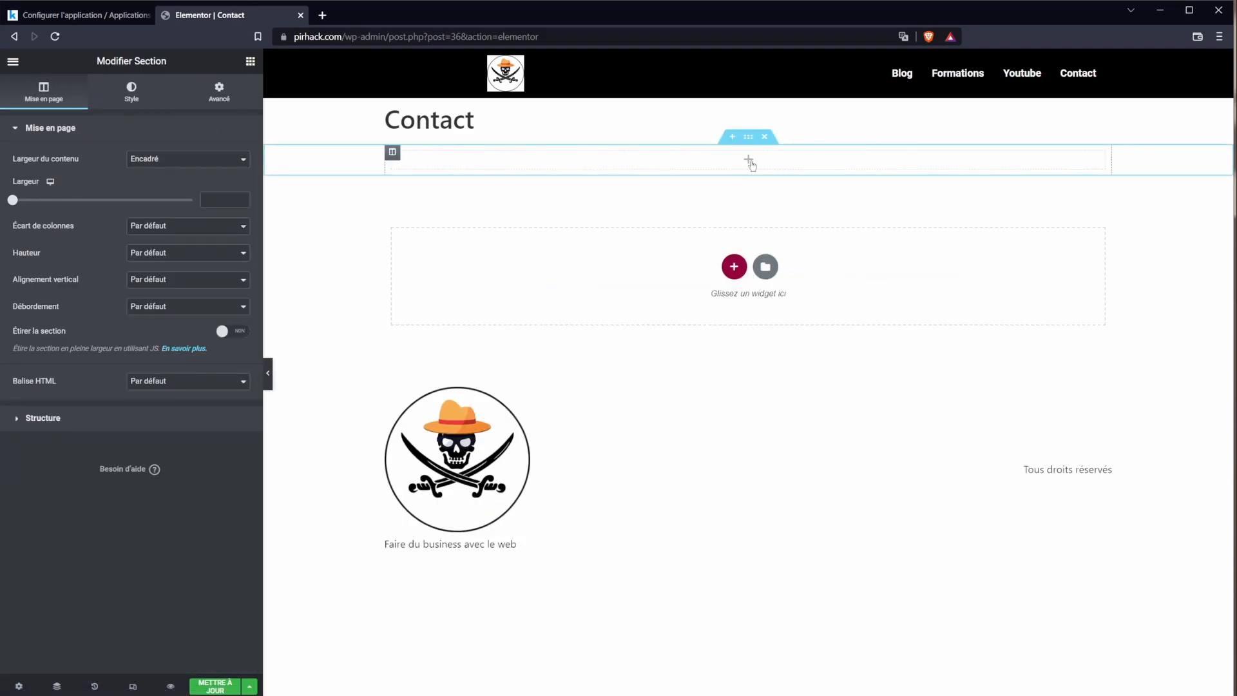
click(749, 162)
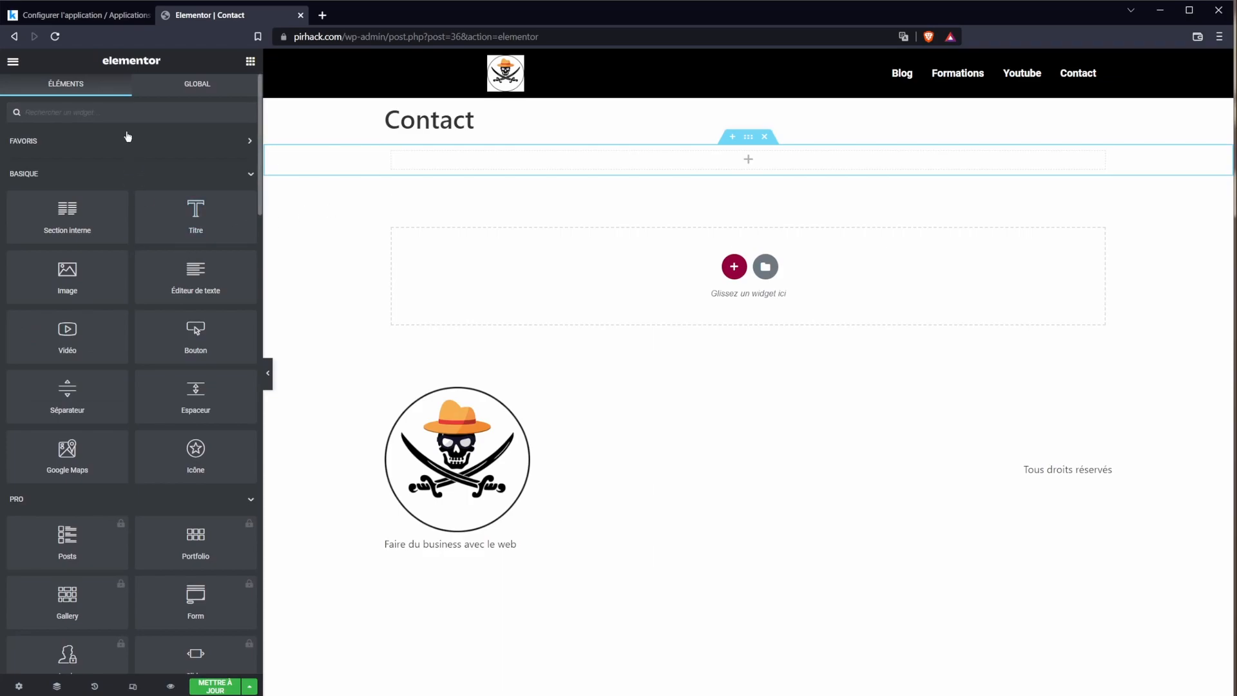
text(code)
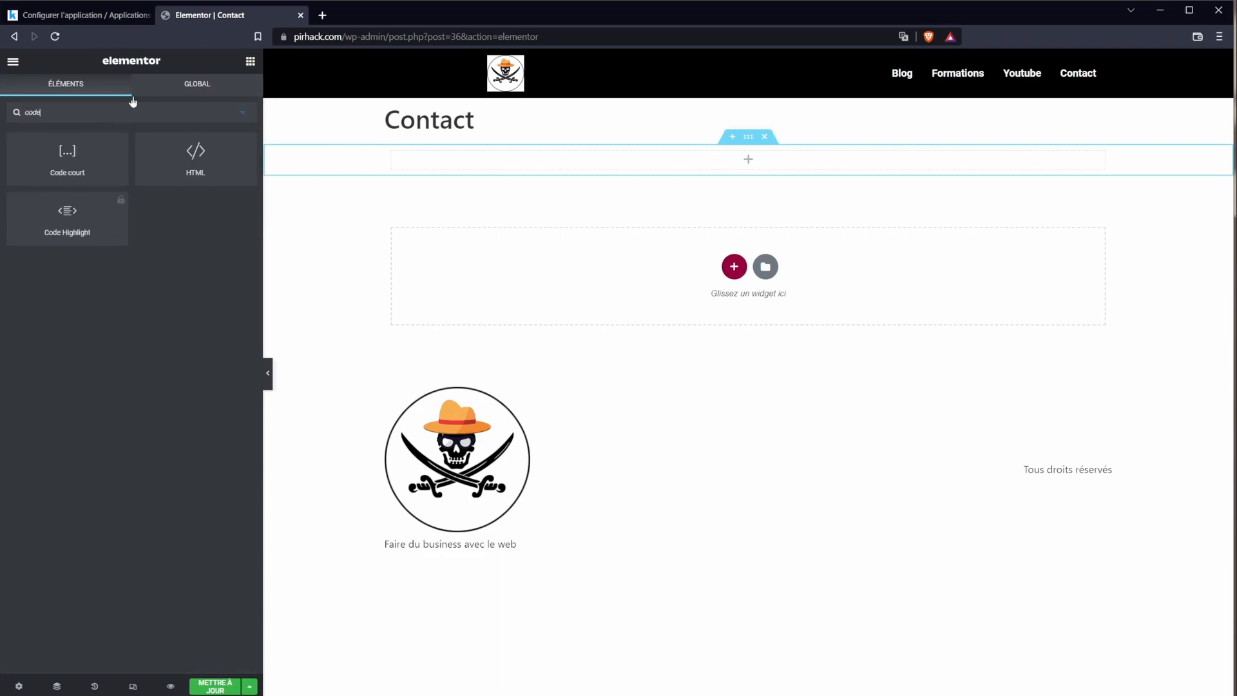
drag(68, 153, 733, 158)
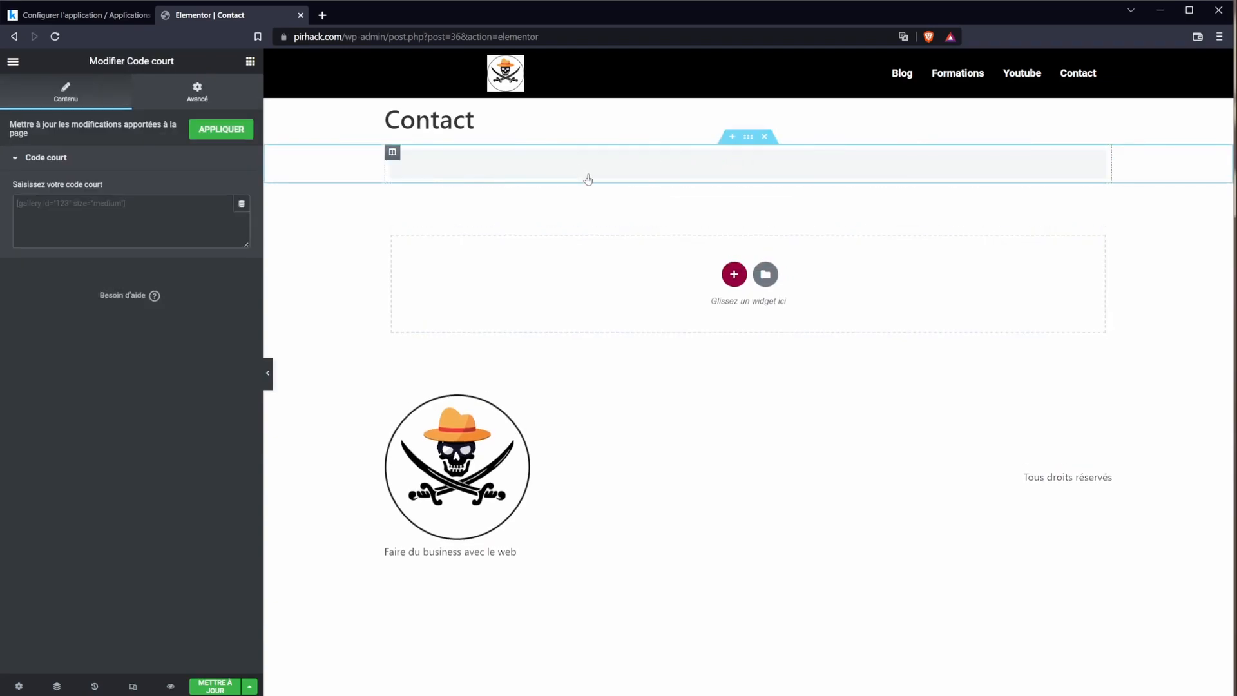
click(172, 221)
text([ninja_form id=2])
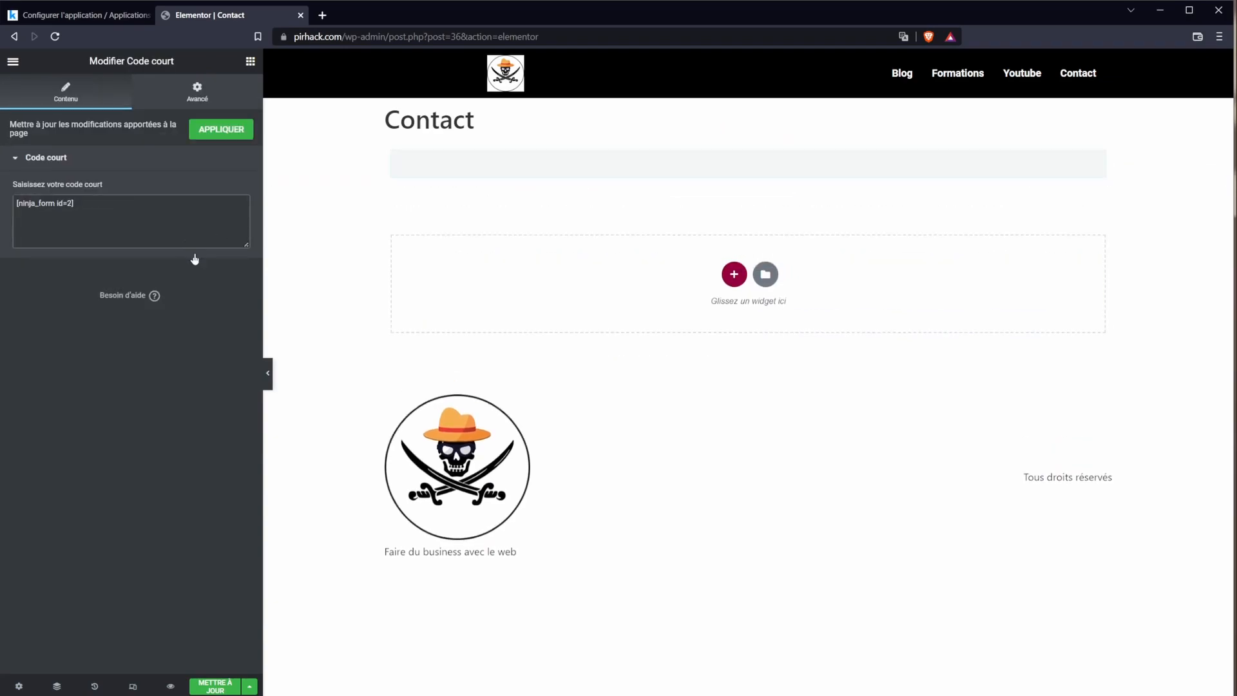
click(210, 137)
click(215, 687)
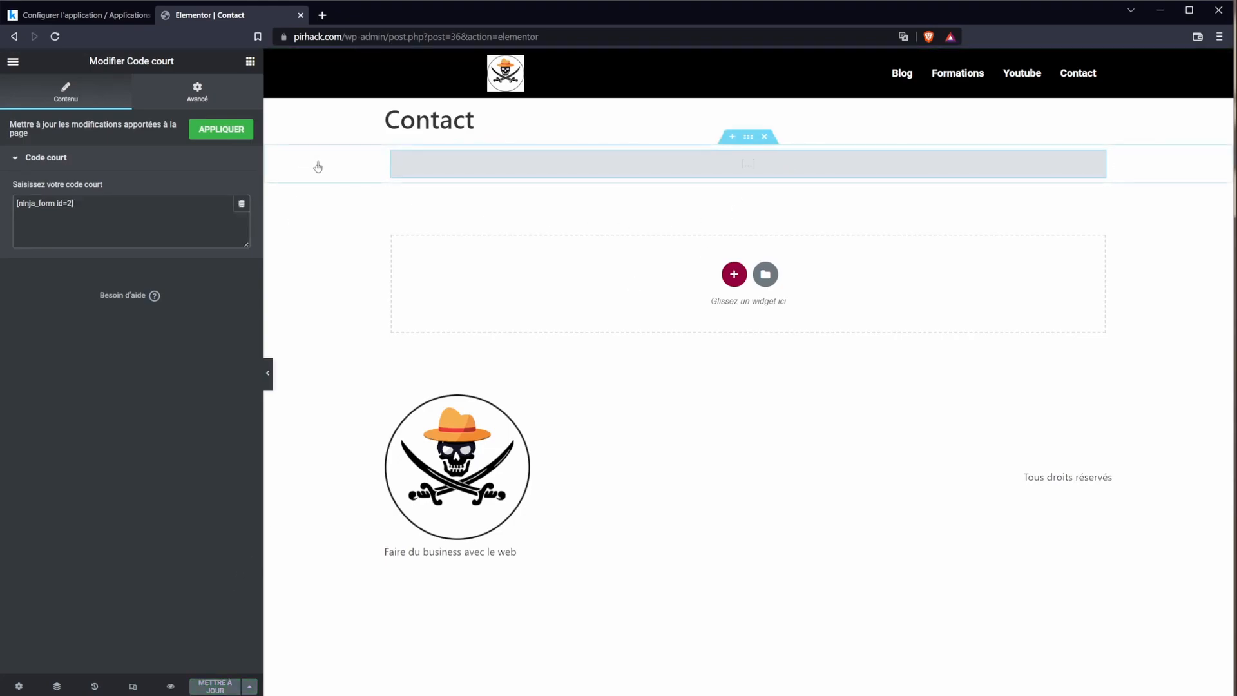
Step: Save the page again and view the live Contact page
click(13, 62)
click(78, 343)
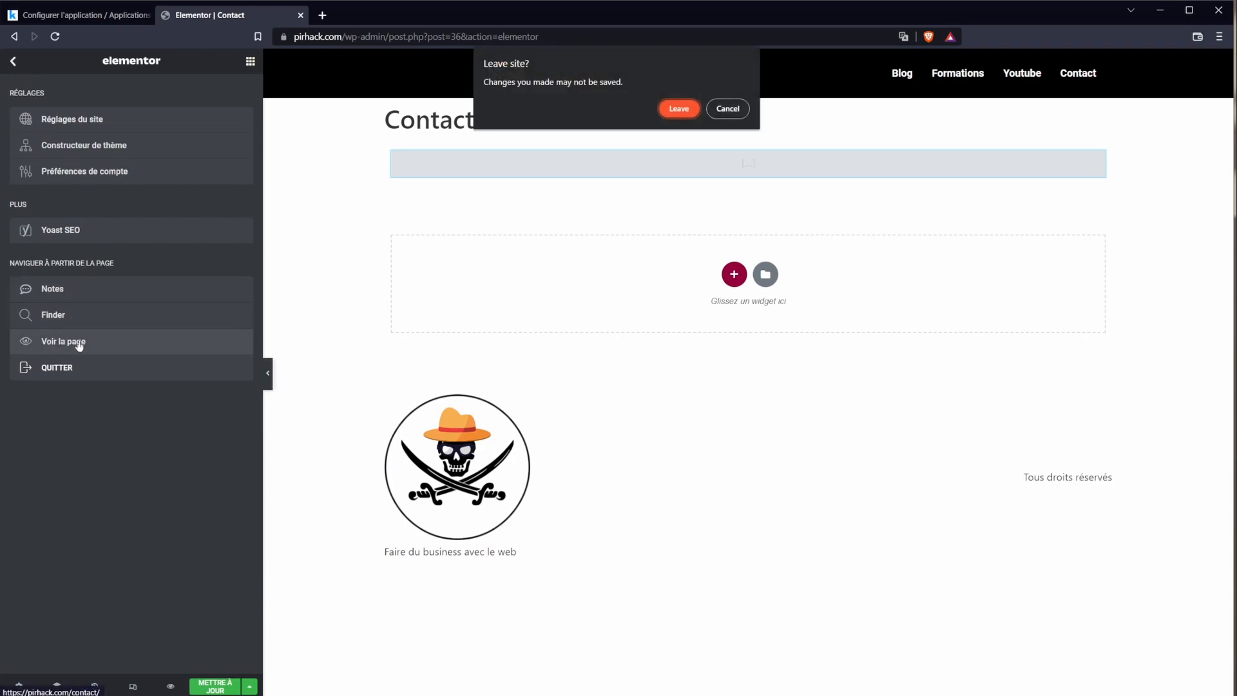
click(728, 108)
key(ctrl+s)
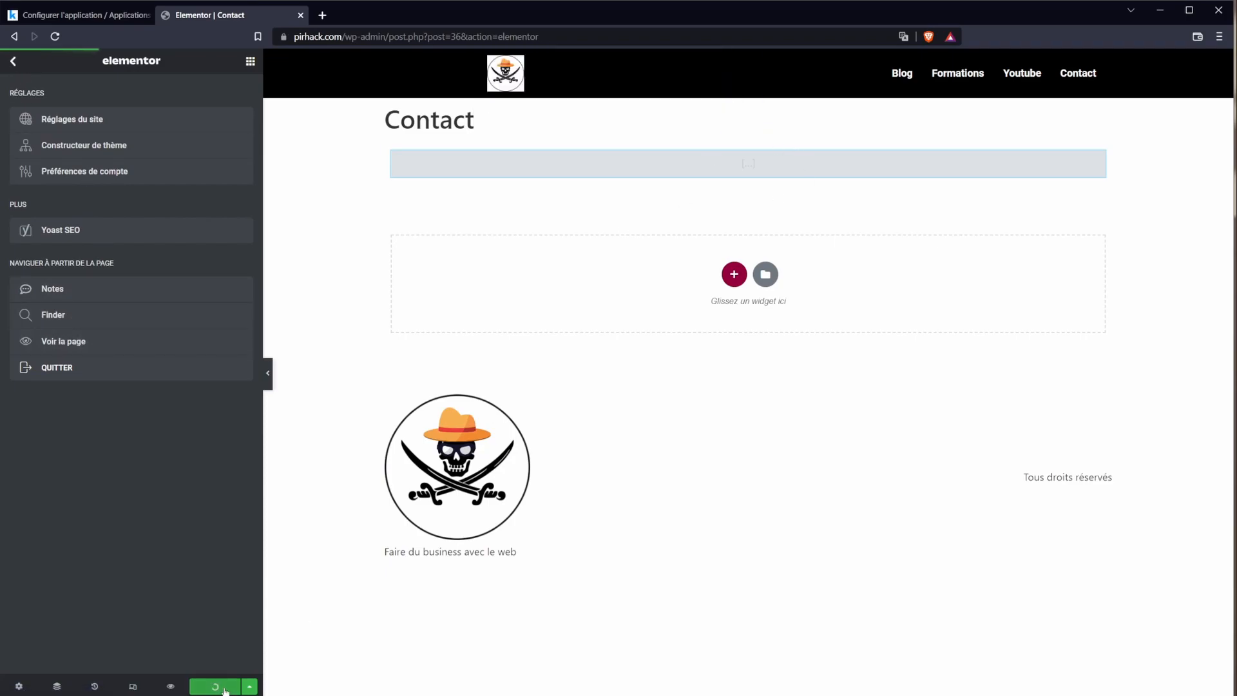
click(83, 343)
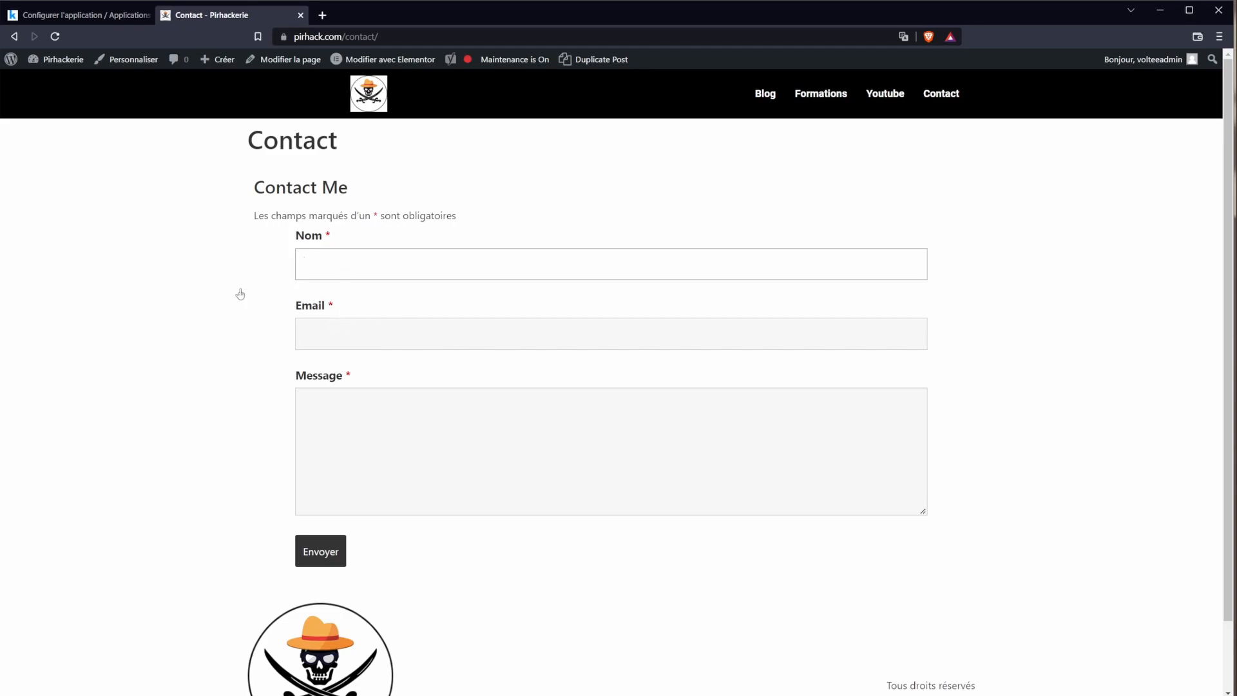
Step: Try the Nom field on the live Contact form, then return to Tableau de bord
click(369, 263)
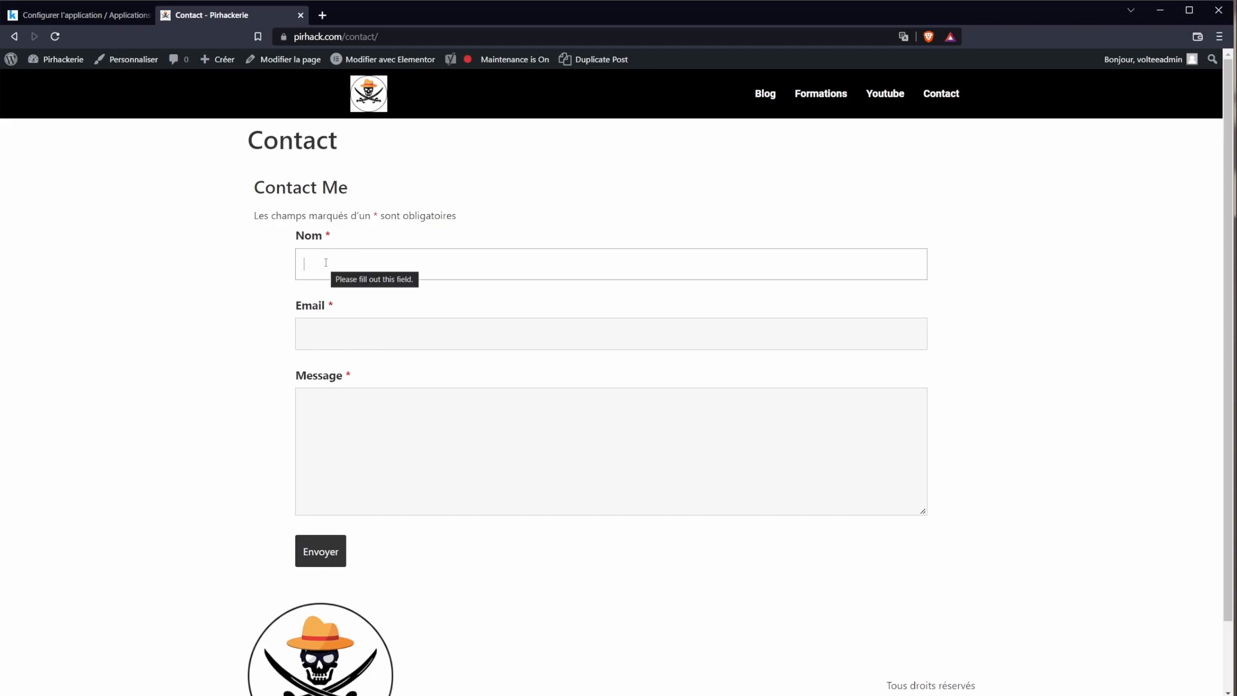
mouse_move(58, 59)
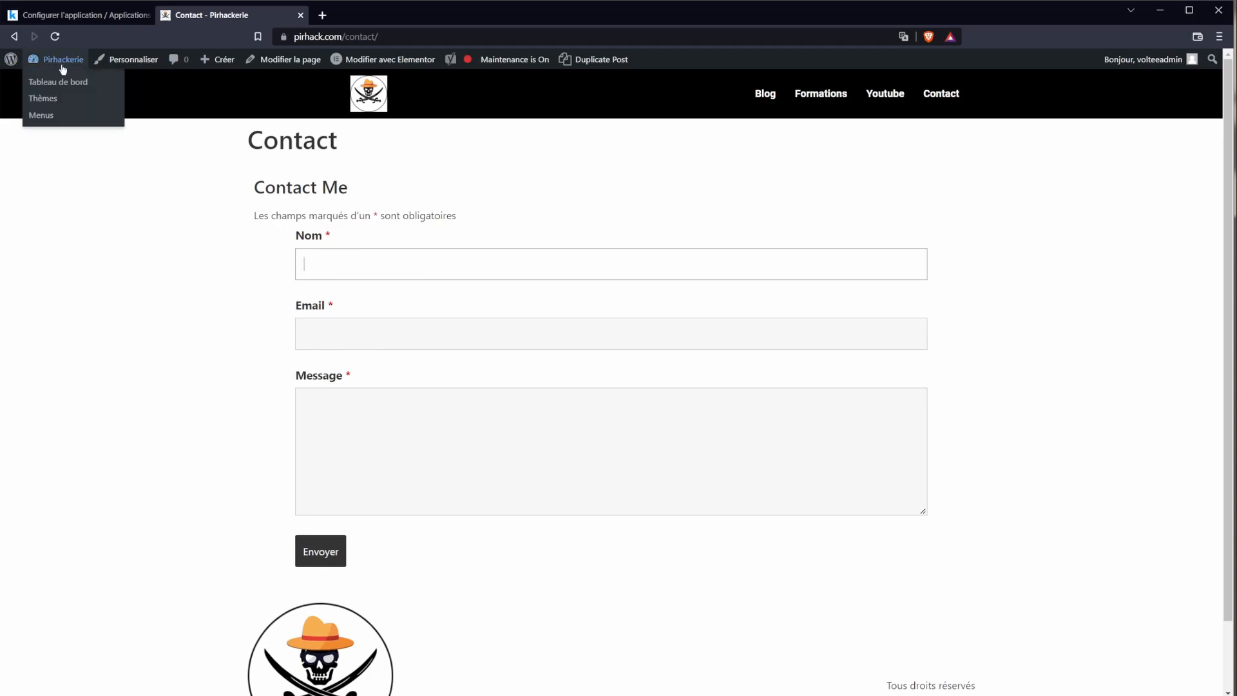
click(73, 86)
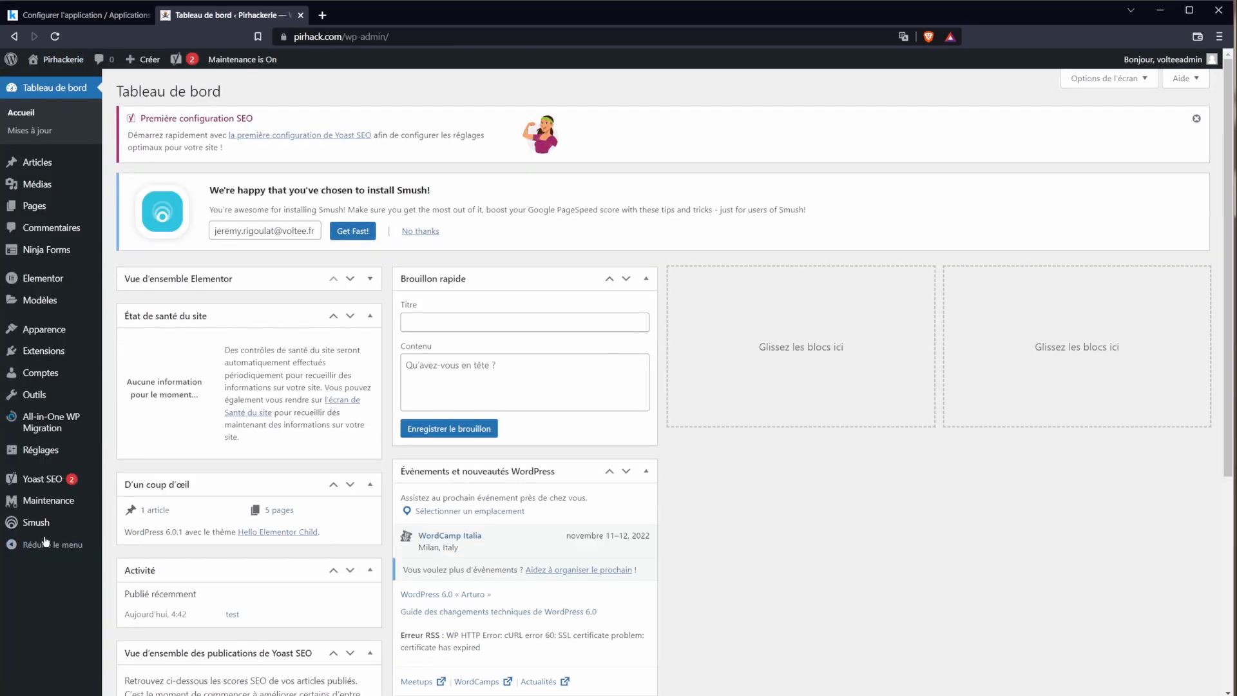
Step: Open the Contact Me form's Email Notification action from the Ninja Forms list
mouse_move(47, 451)
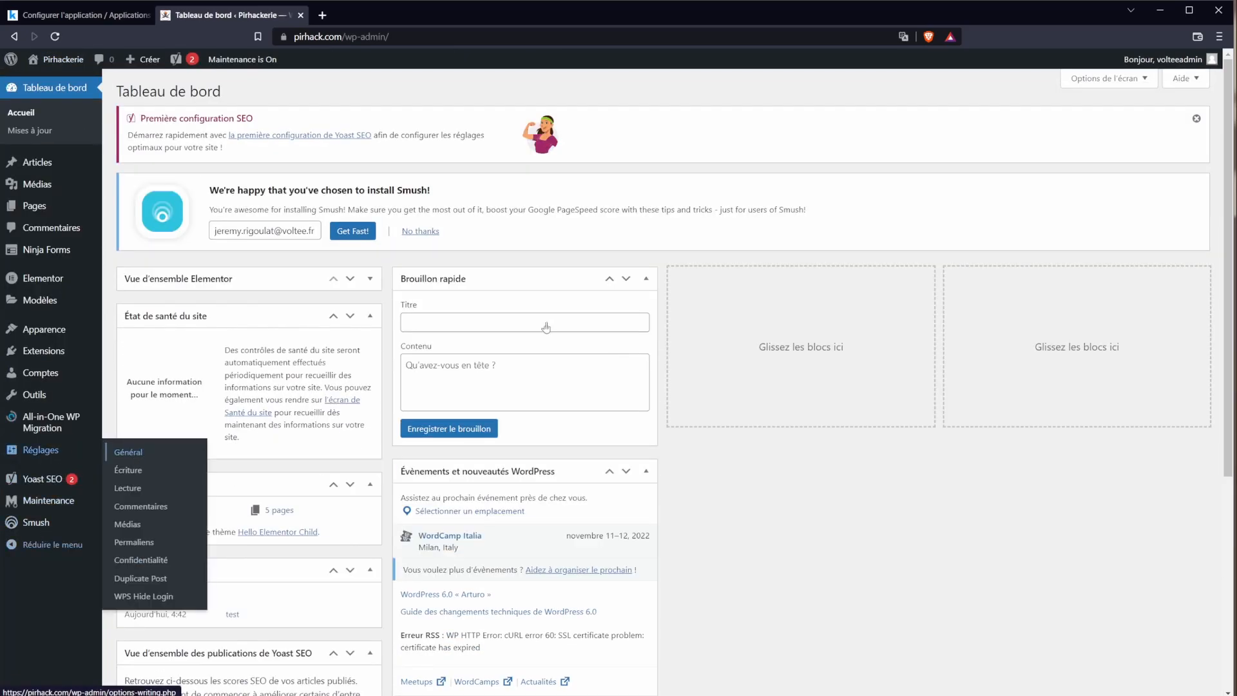
mouse_move(30, 244)
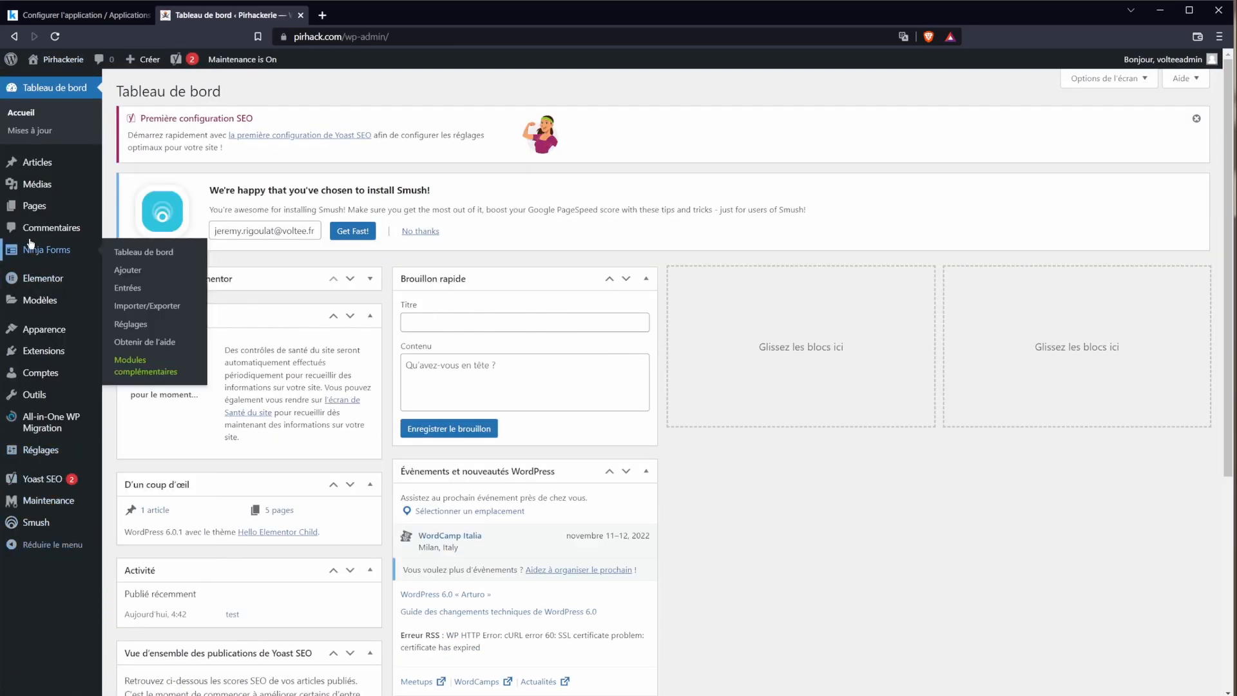
click(147, 252)
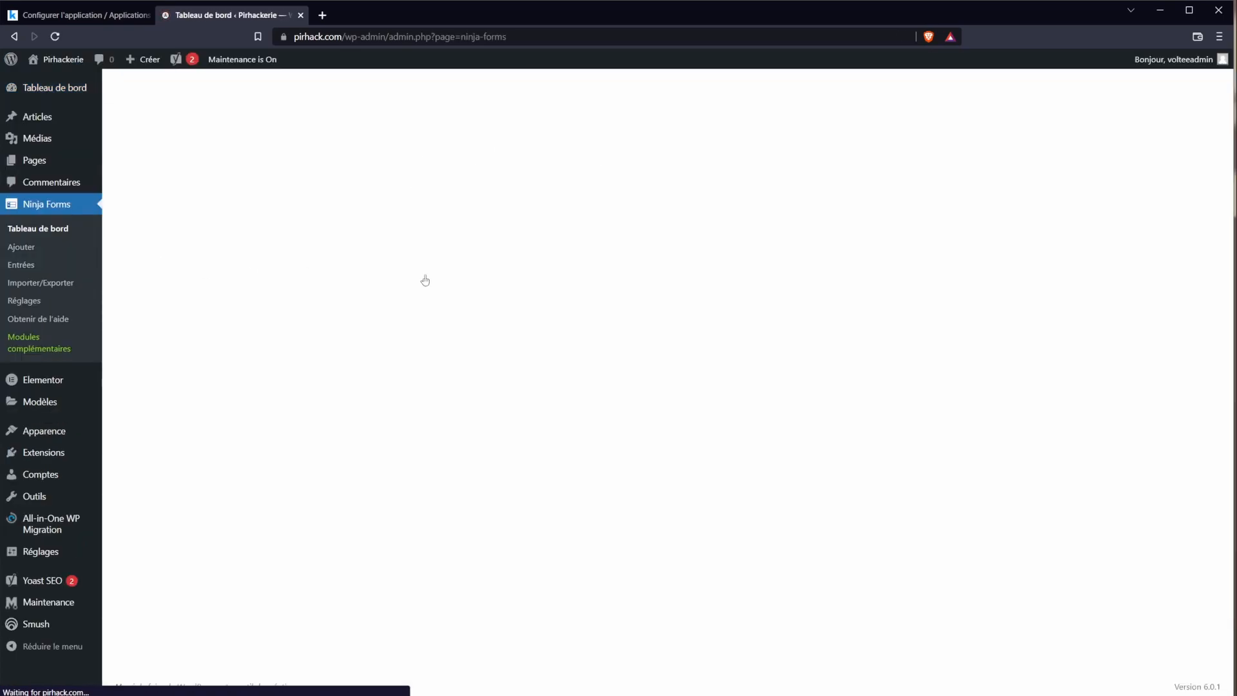
click(471, 288)
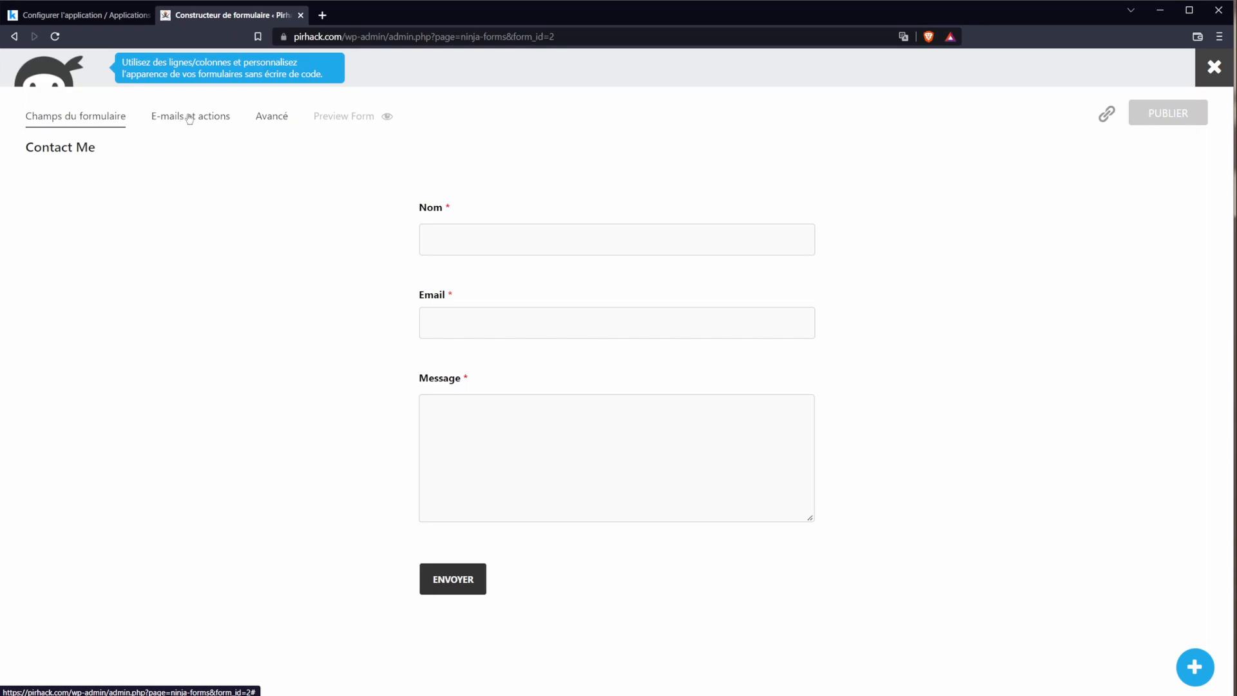
click(190, 118)
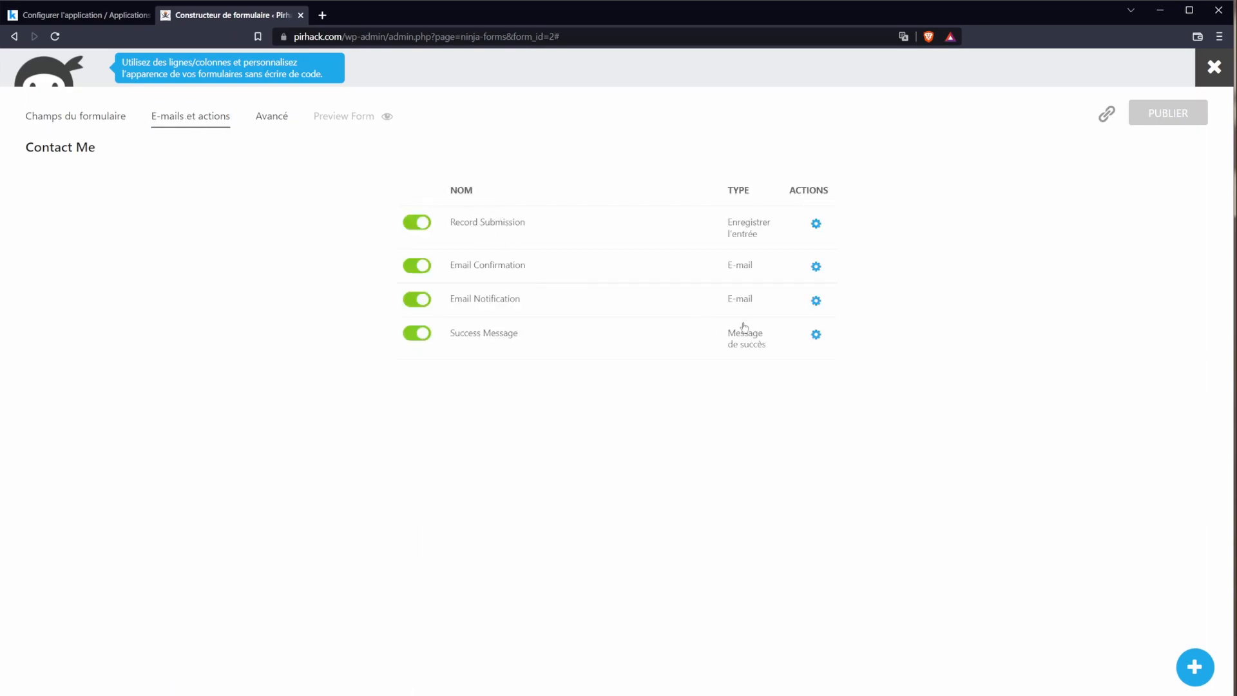
click(816, 300)
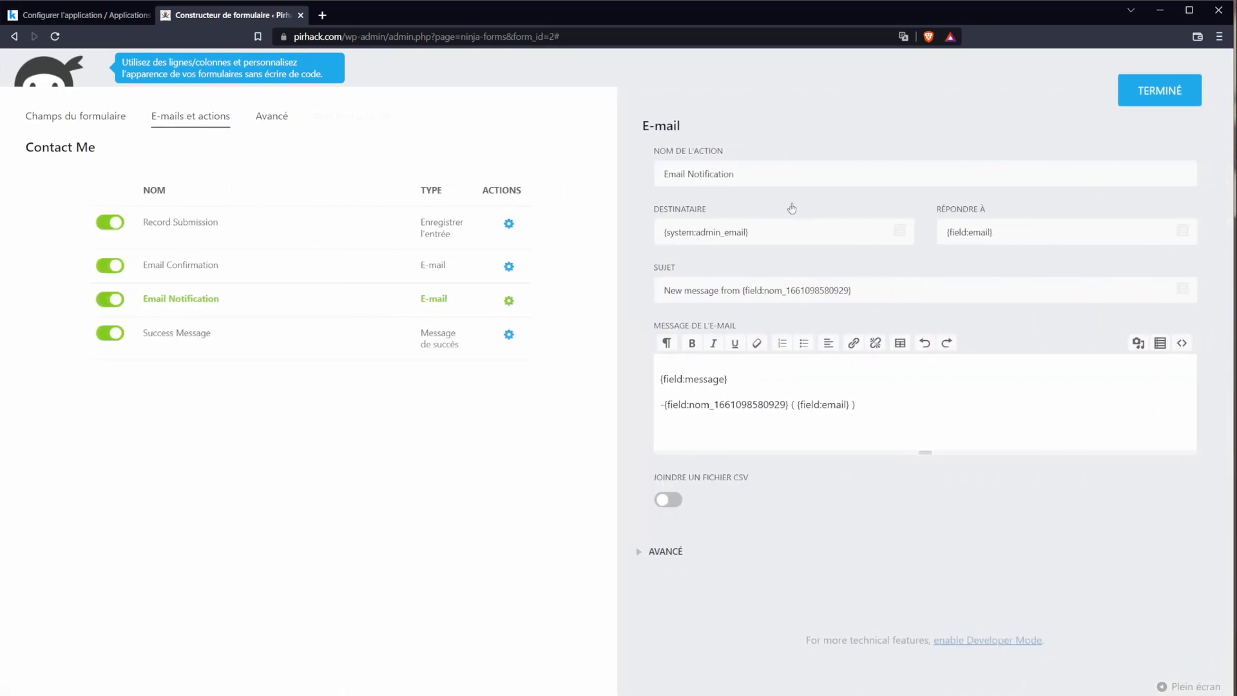
Step: Inspect the notification's recipient, subject and message body, then return to the form fields
drag(792, 231, 635, 278)
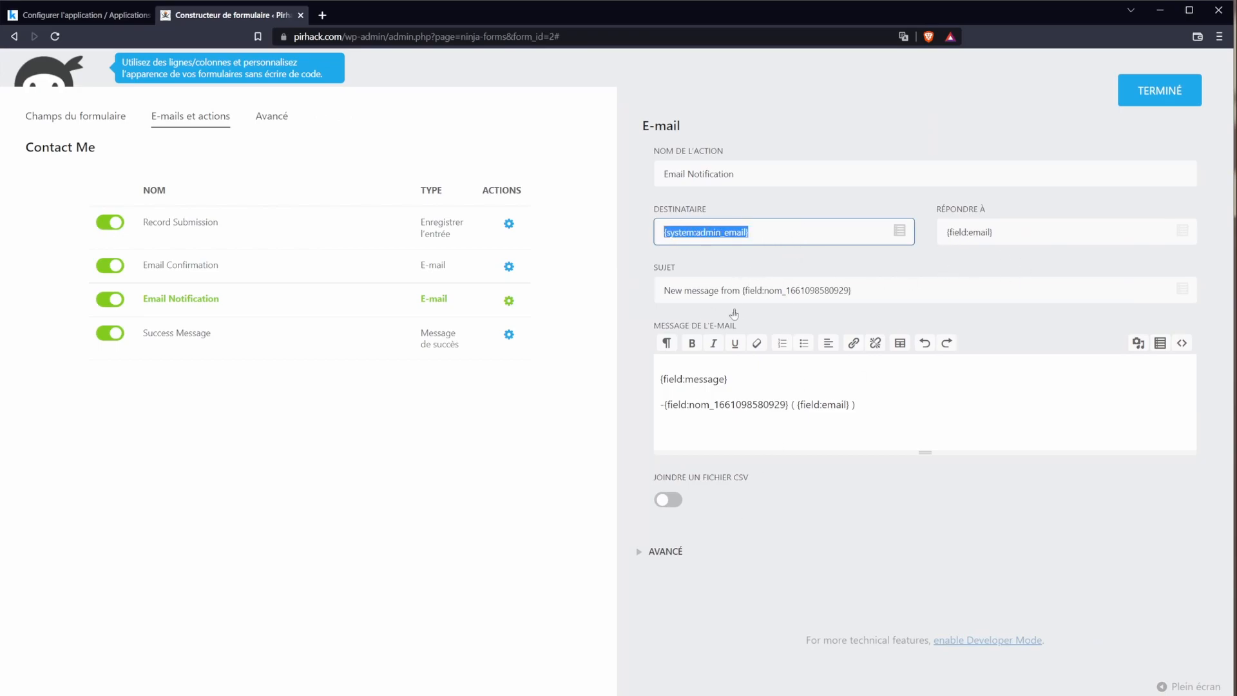
triple_click(699, 293)
click(834, 290)
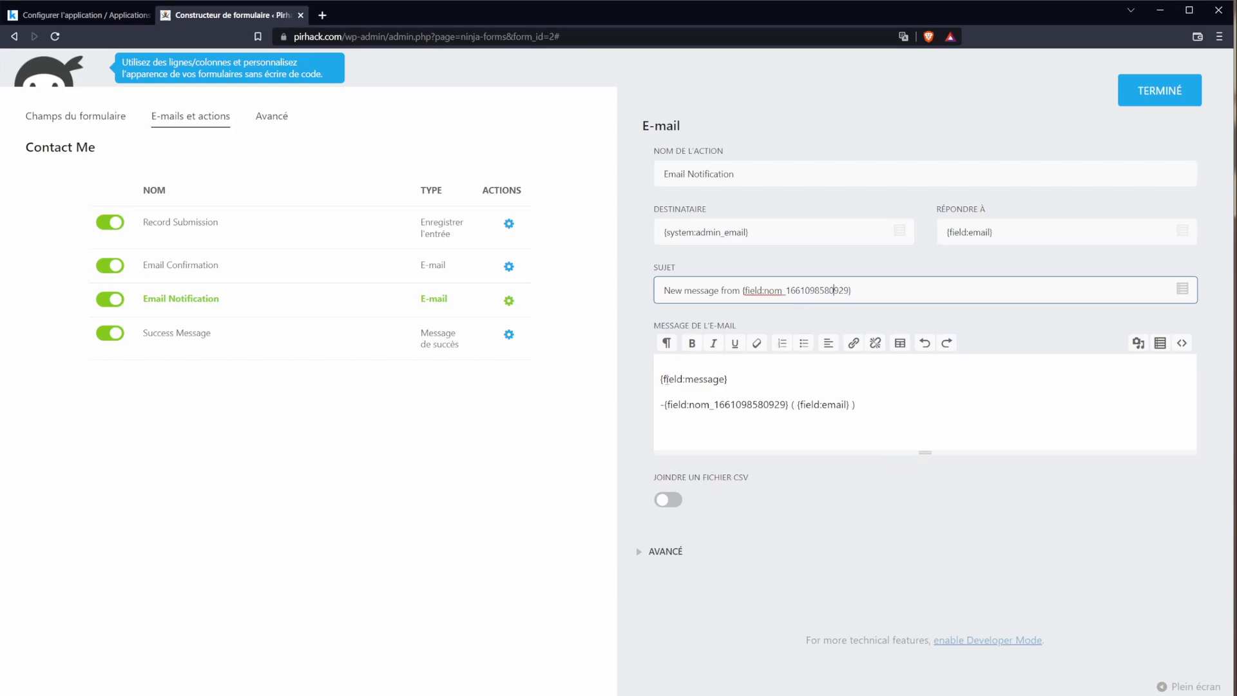
drag(659, 378, 826, 413)
click(704, 382)
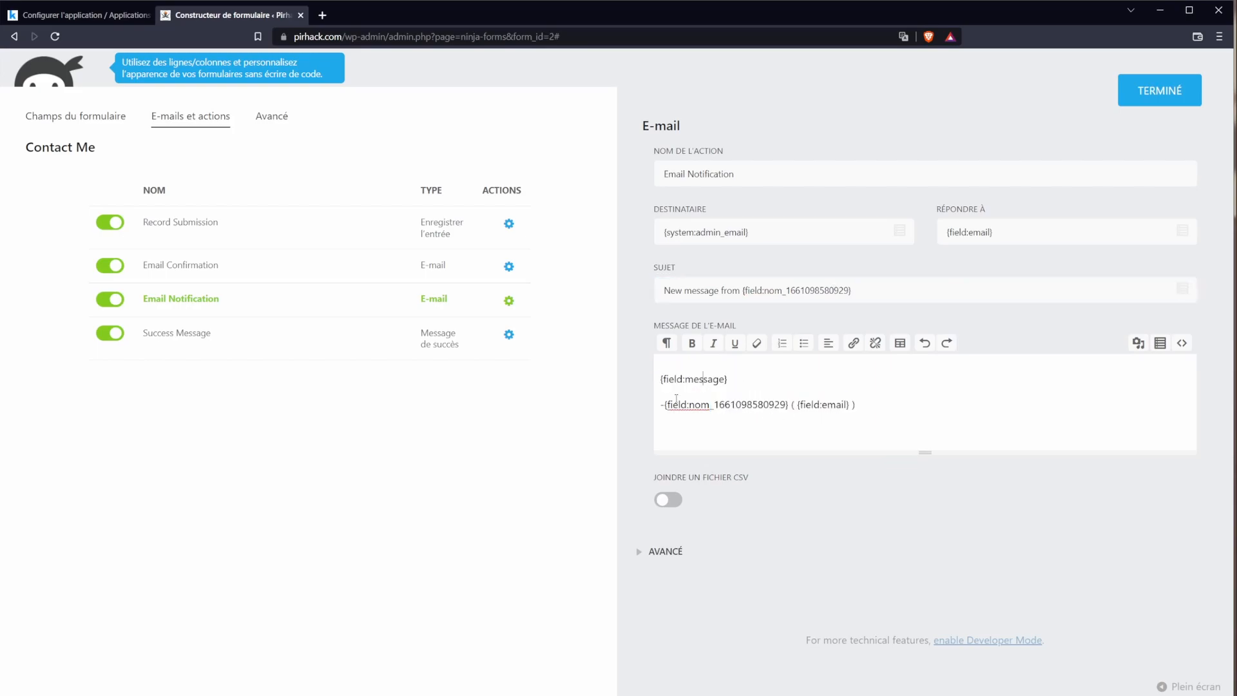
drag(666, 380, 869, 411)
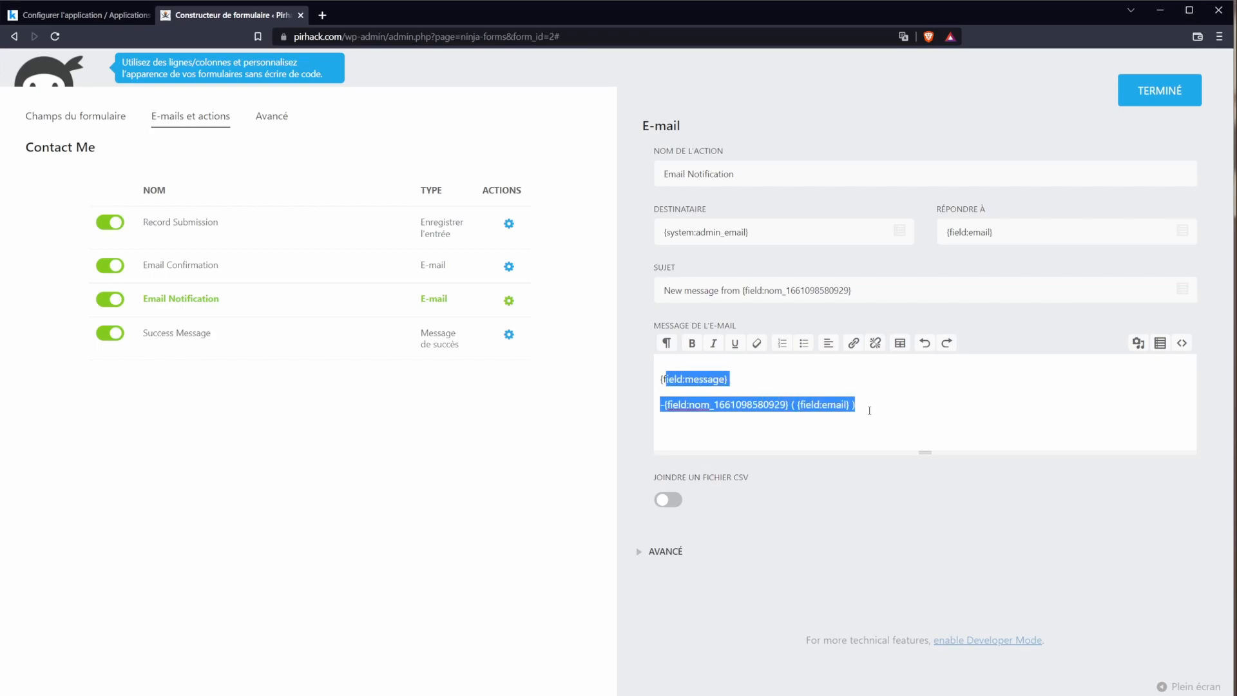
click(93, 123)
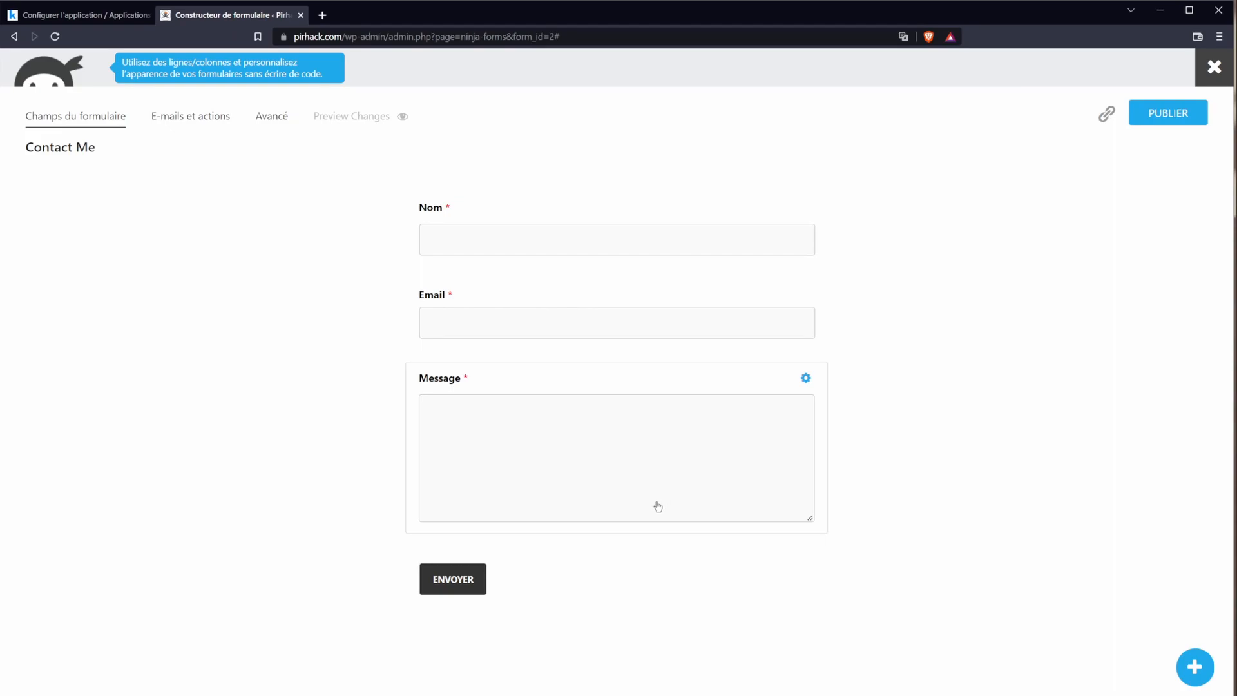
click(1213, 676)
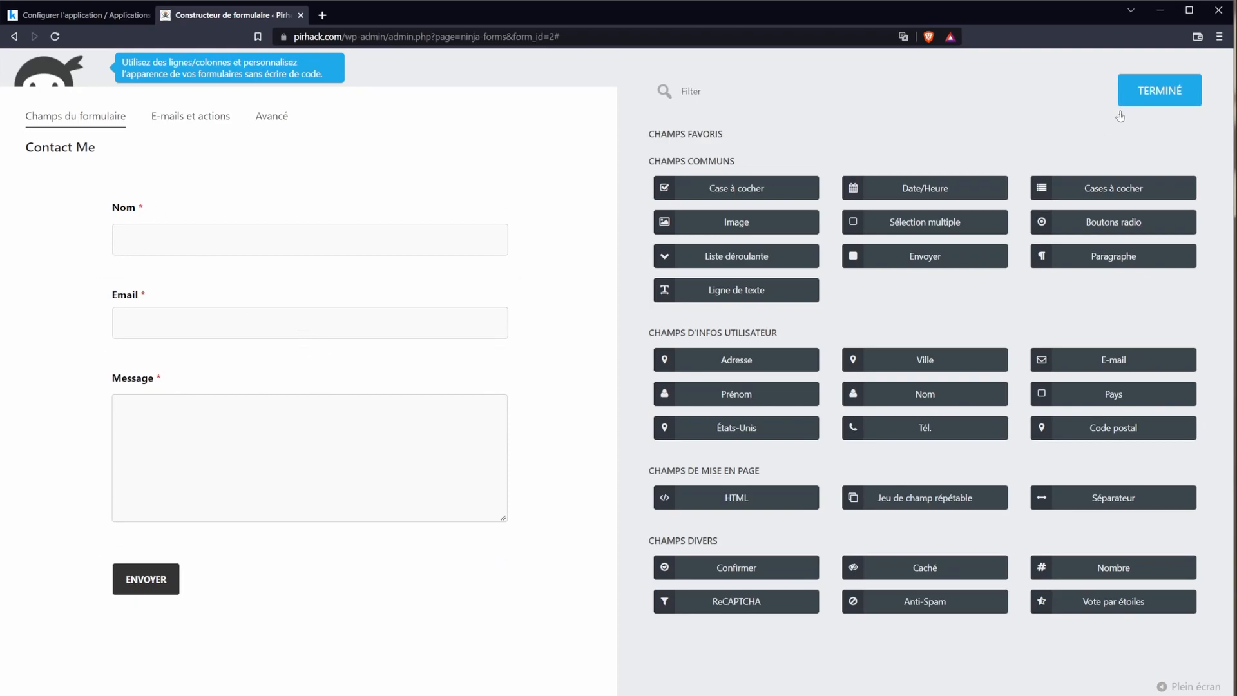
click(1147, 104)
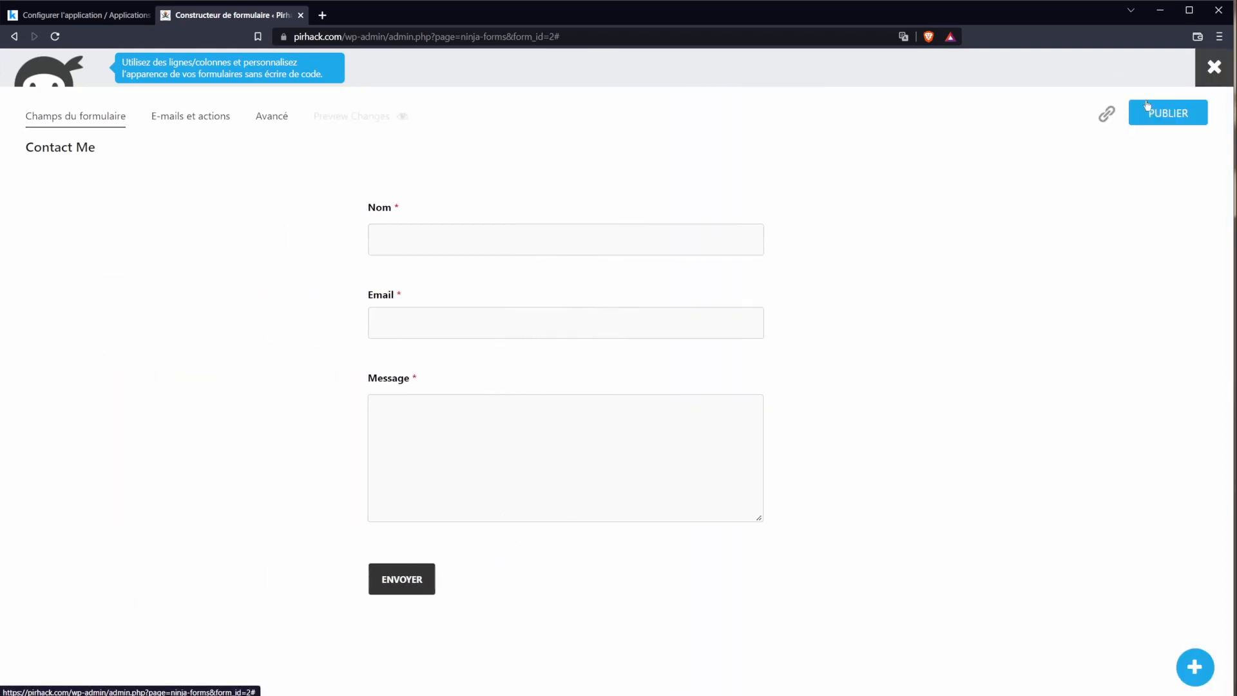
Step: Open the Ninja Forms entries, then the public site's Contact page in a new tab
click(1215, 69)
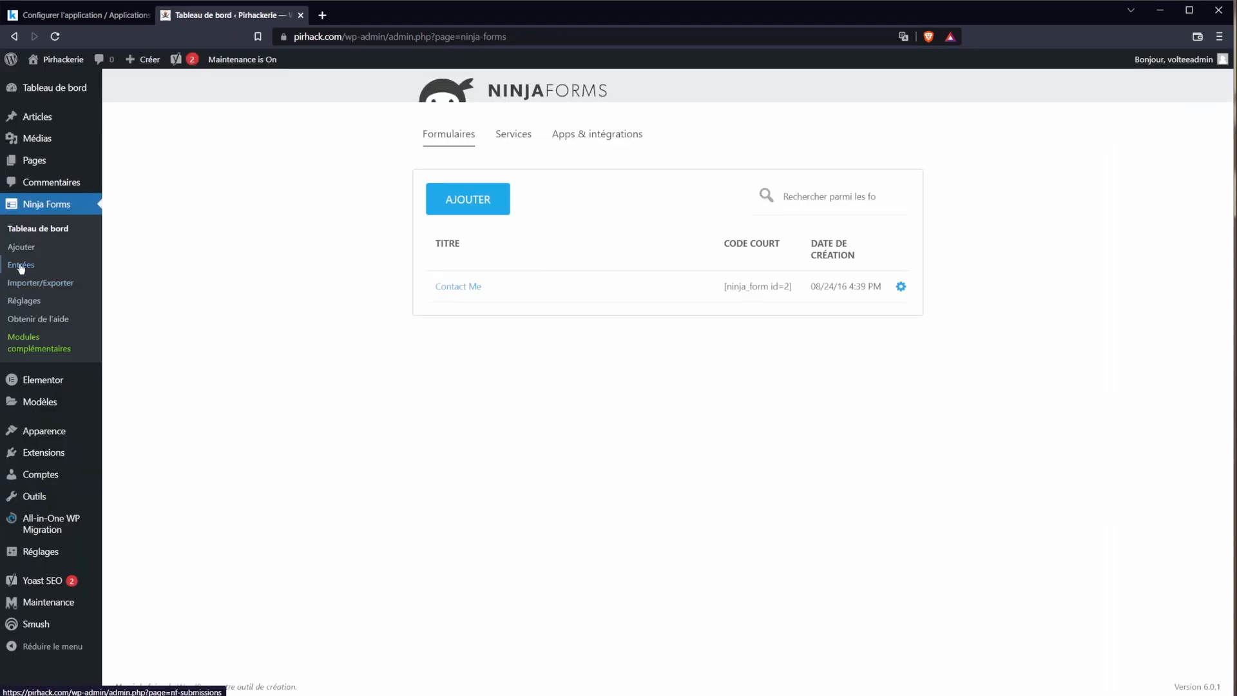
click(19, 265)
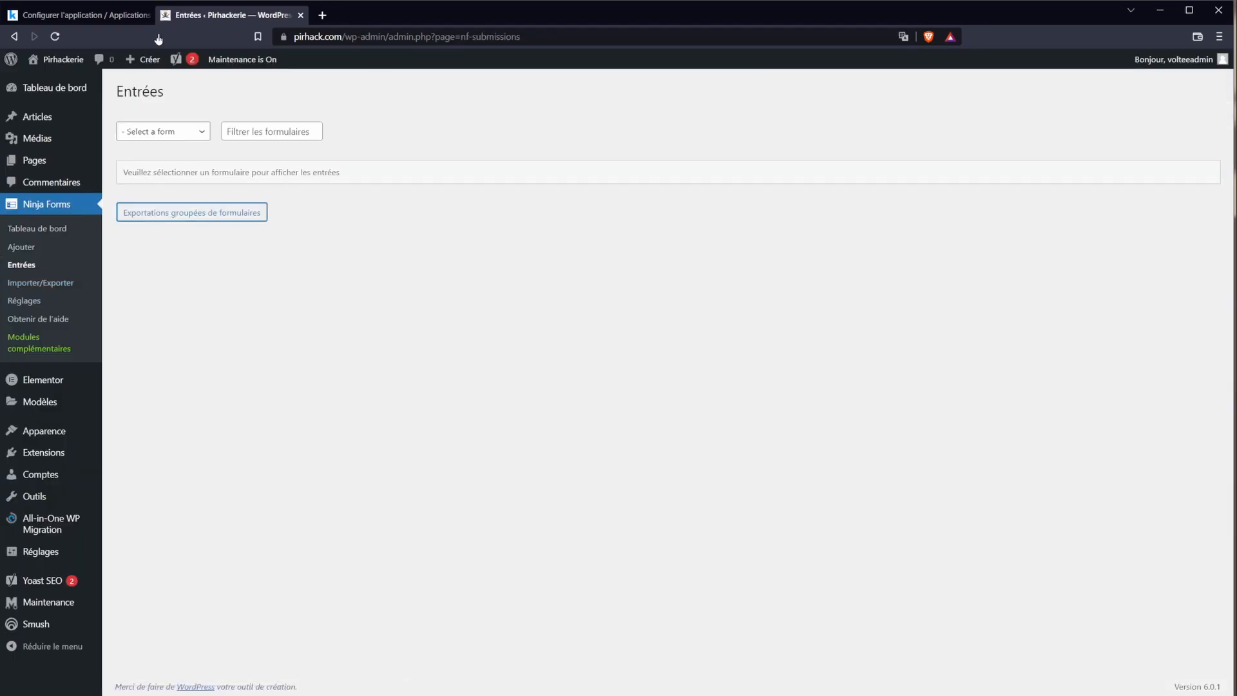
middle_click(67, 80)
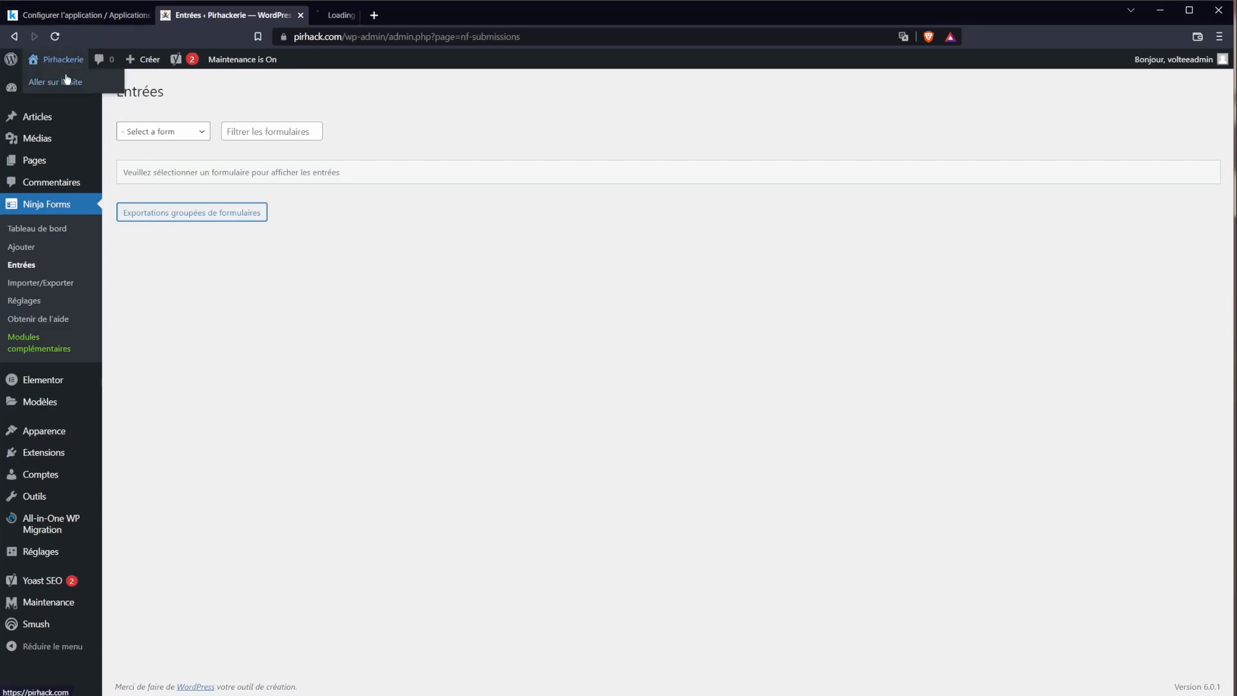
click(400, 18)
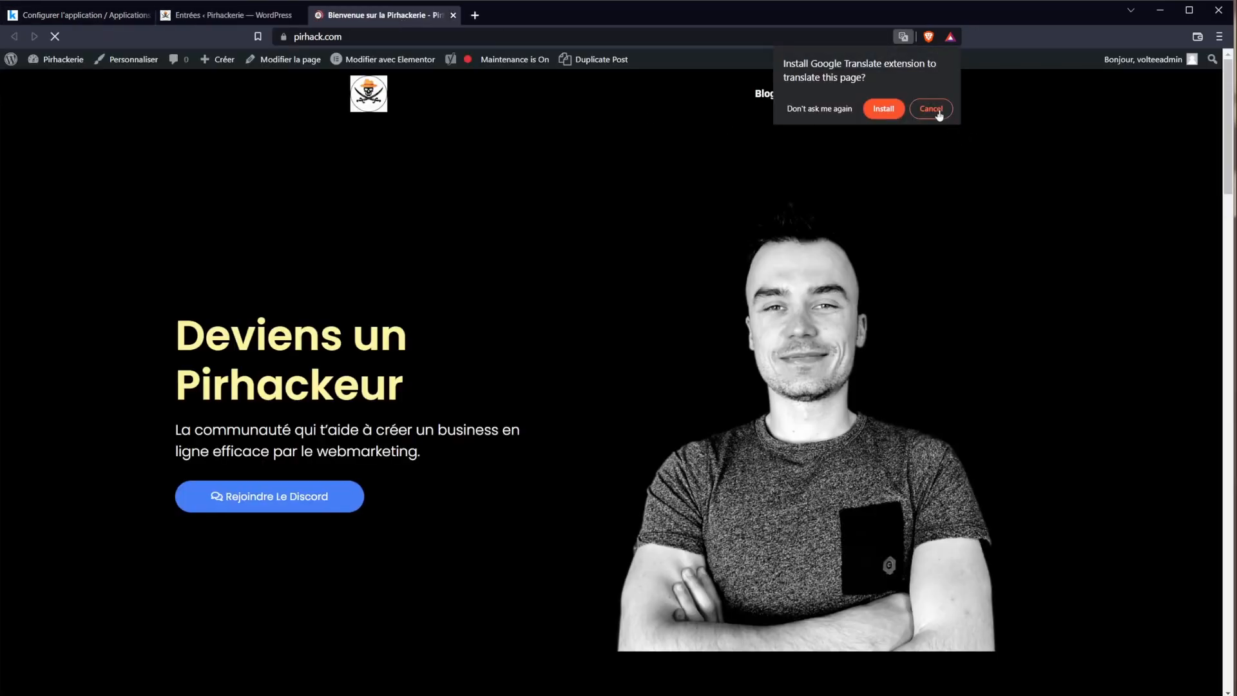
click(932, 109)
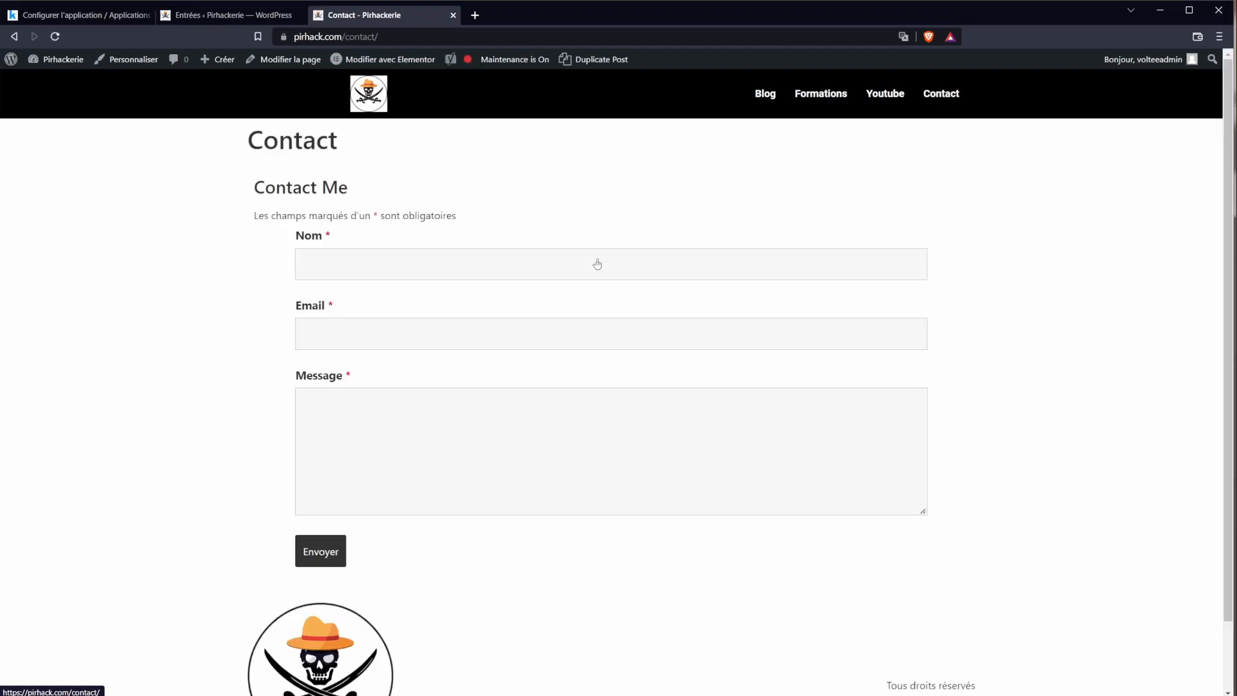
click(305, 255)
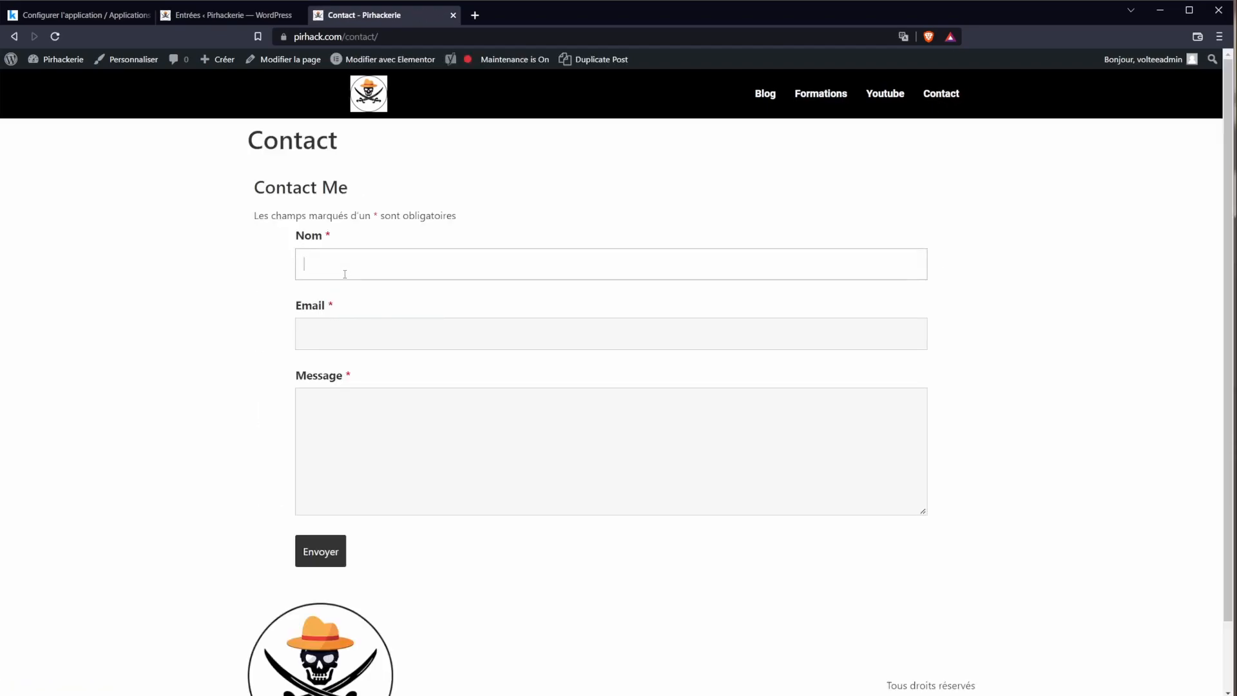
Step: Submit a test message with a name, an e-mail and the text 'voici mon mess'
text(Pirhack)
key(Tab)
key(Tab)
text(voici mon message test)
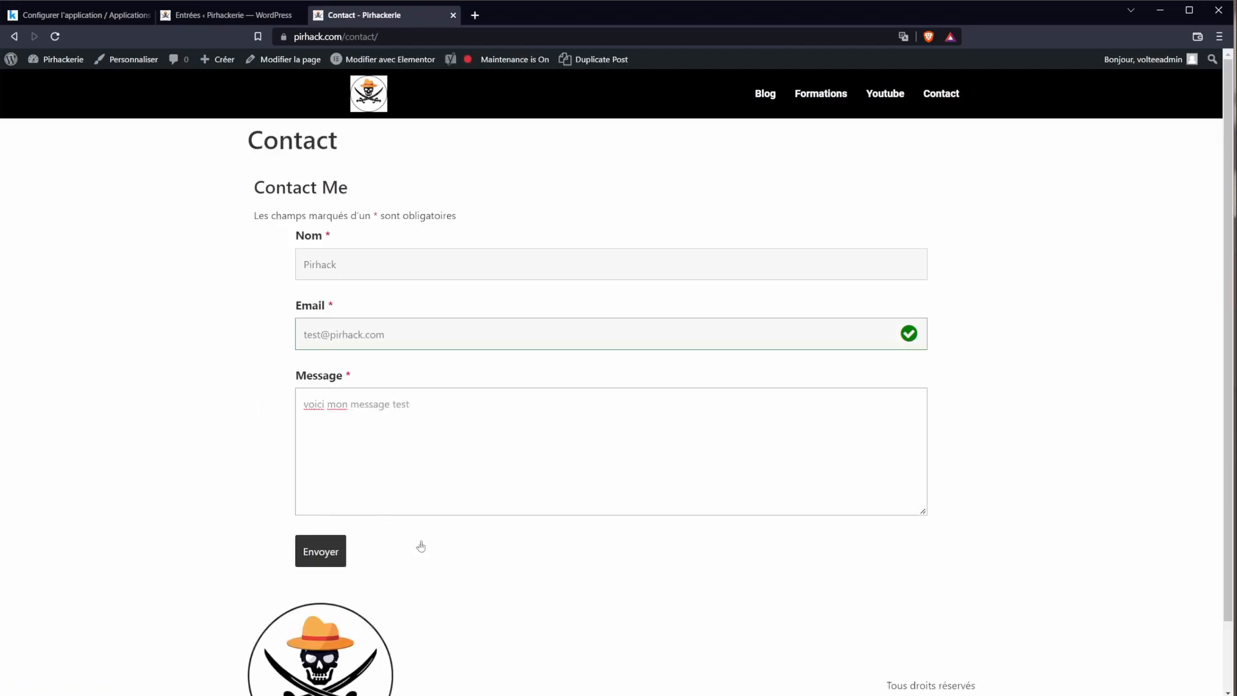
click(322, 553)
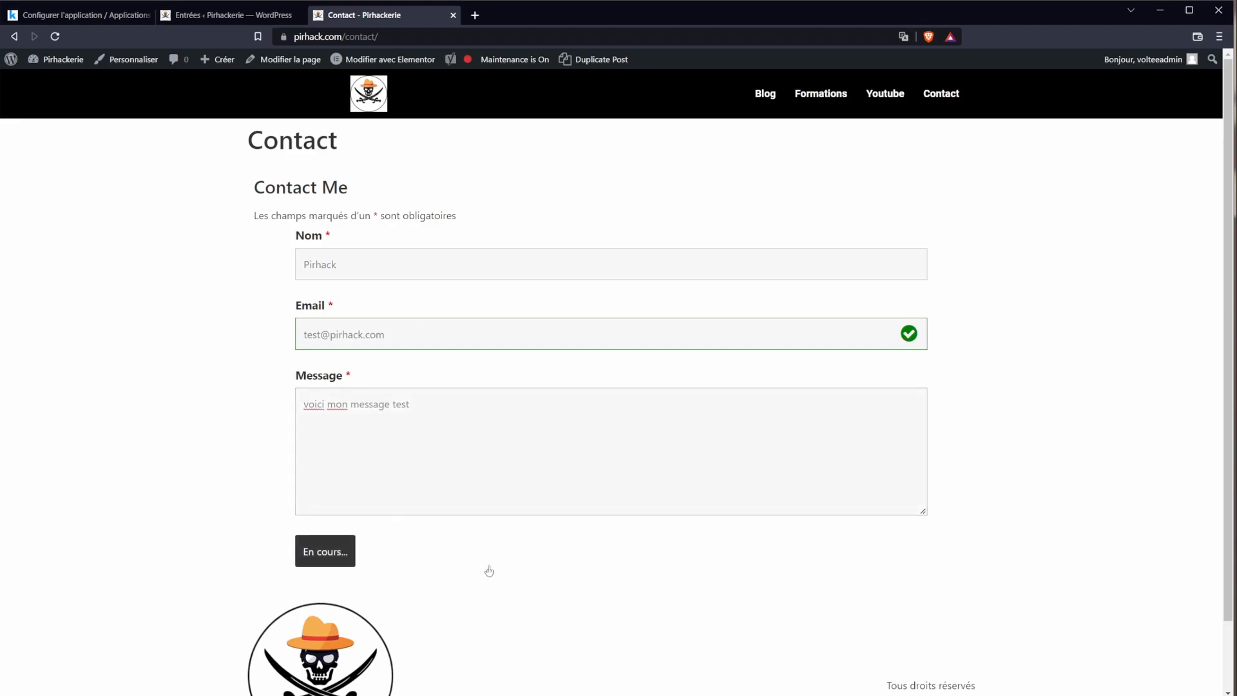
drag(283, 195, 499, 215)
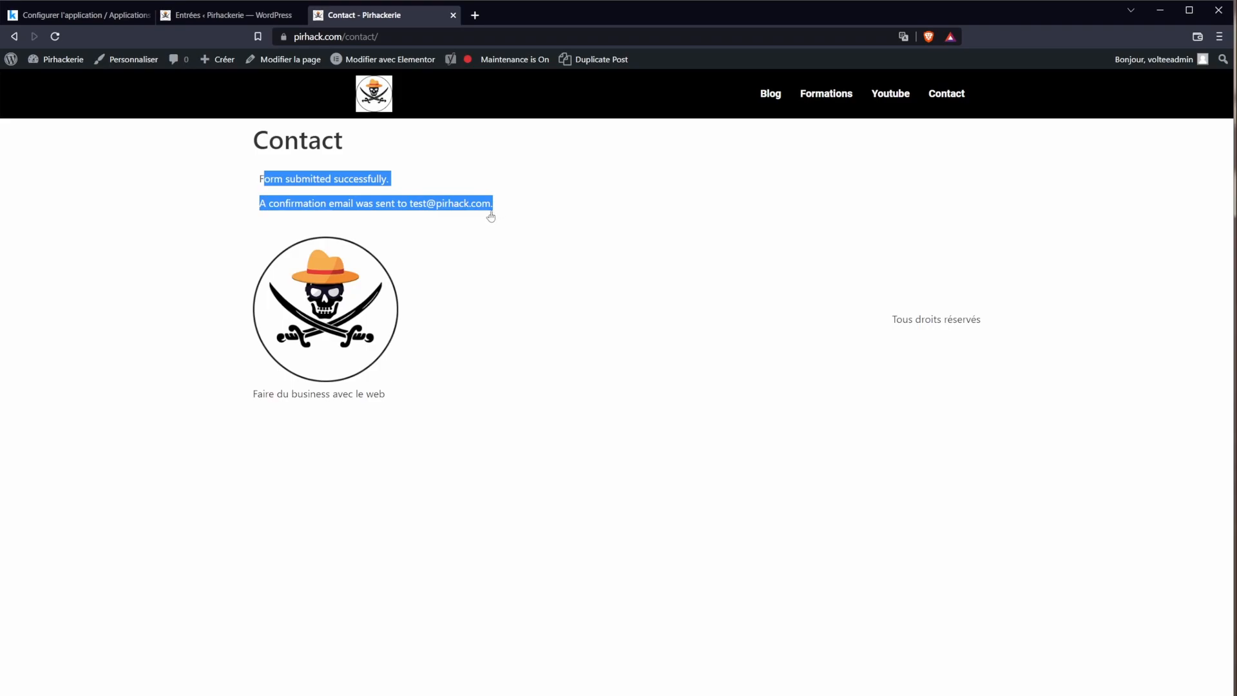
click(491, 217)
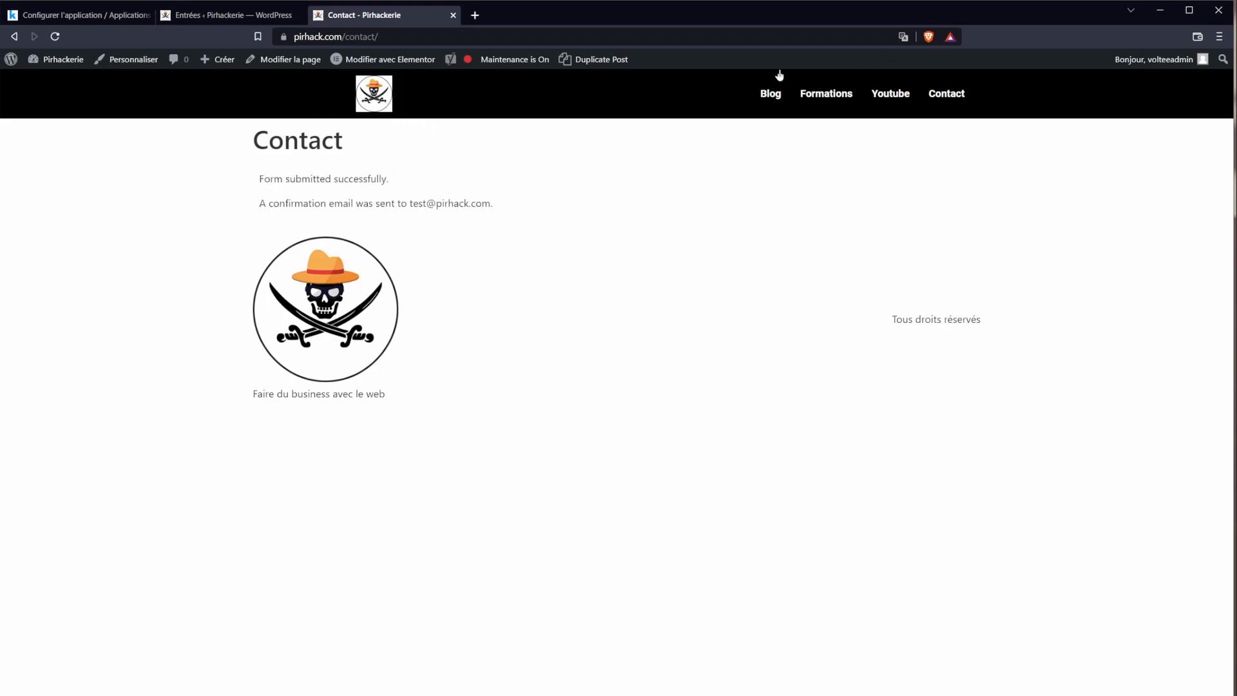
Step: Show the Contact Me entries and check the submitted name, e-mail and message
click(769, 96)
click(237, 17)
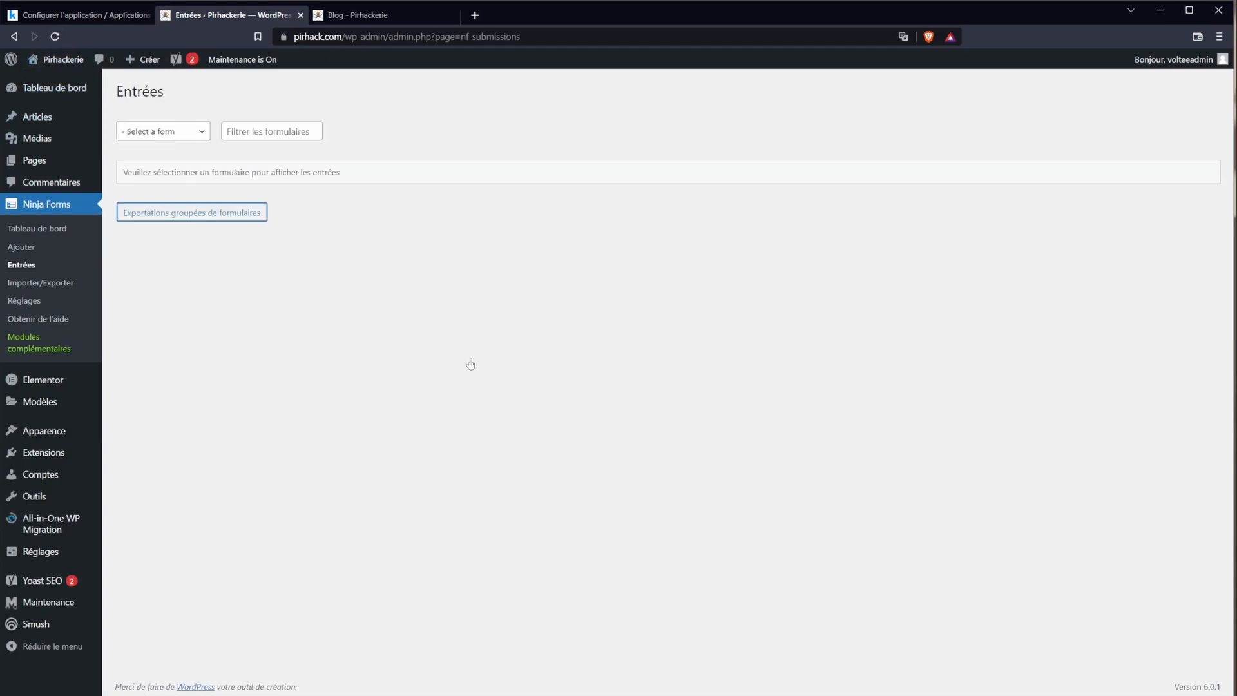
triple_click(248, 173)
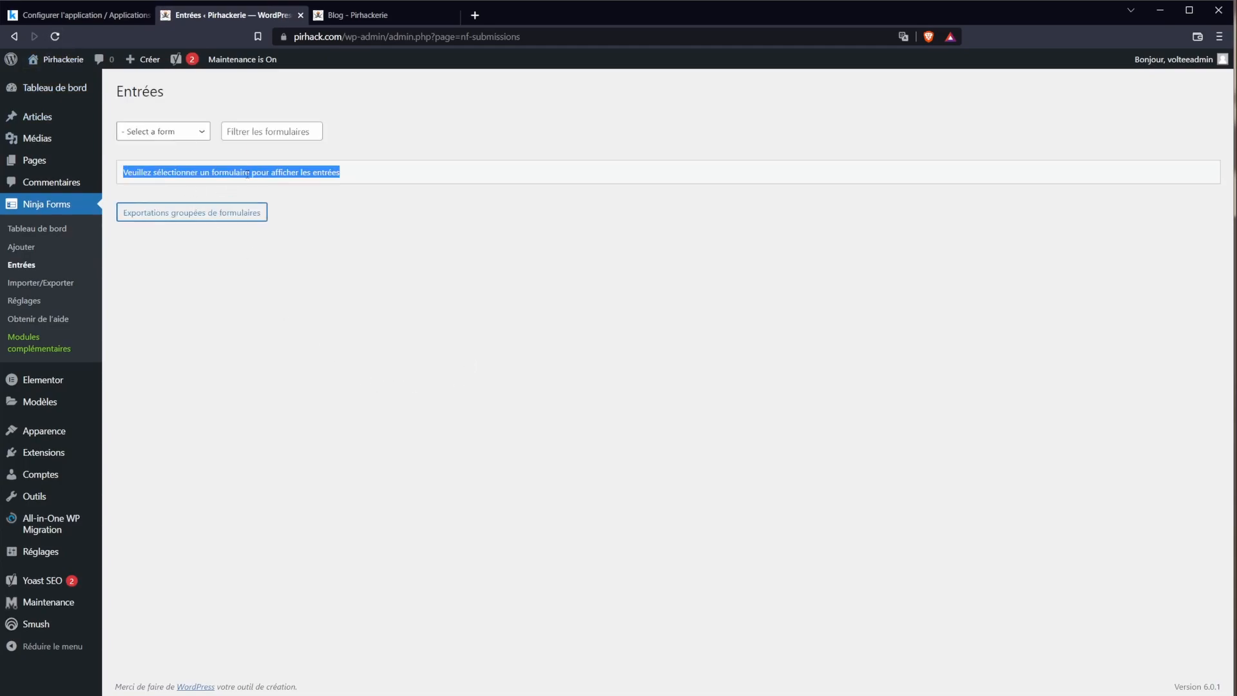
click(193, 132)
click(201, 157)
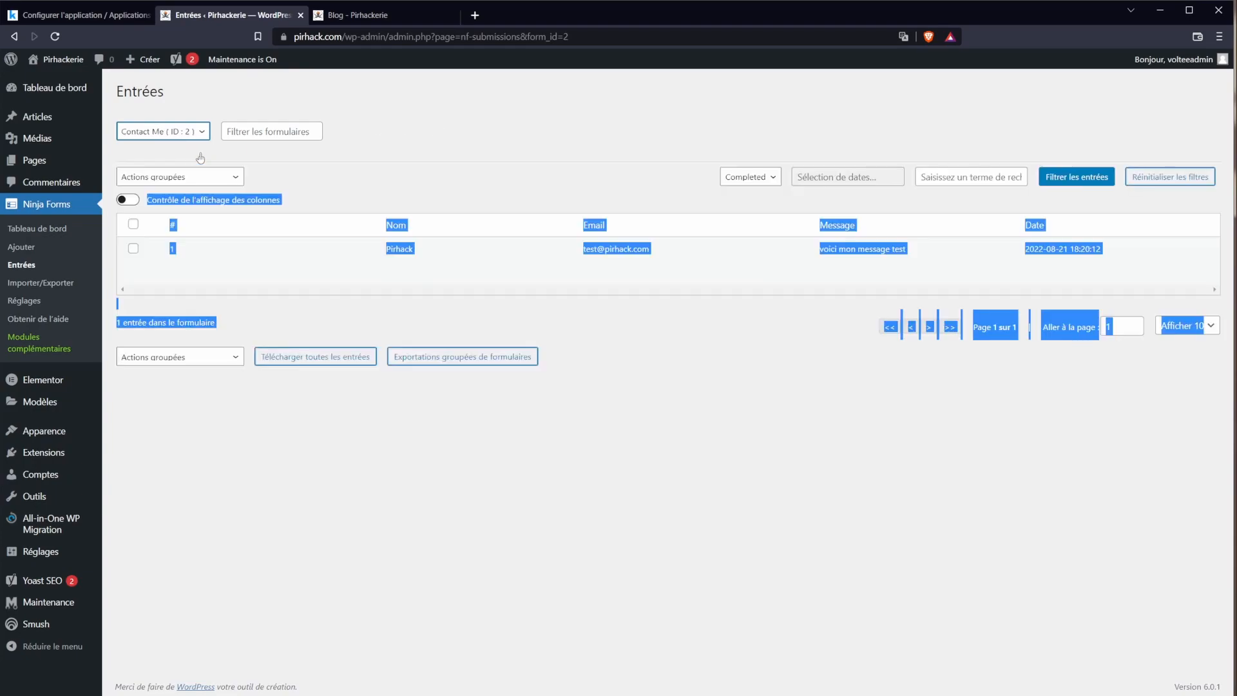
click(301, 240)
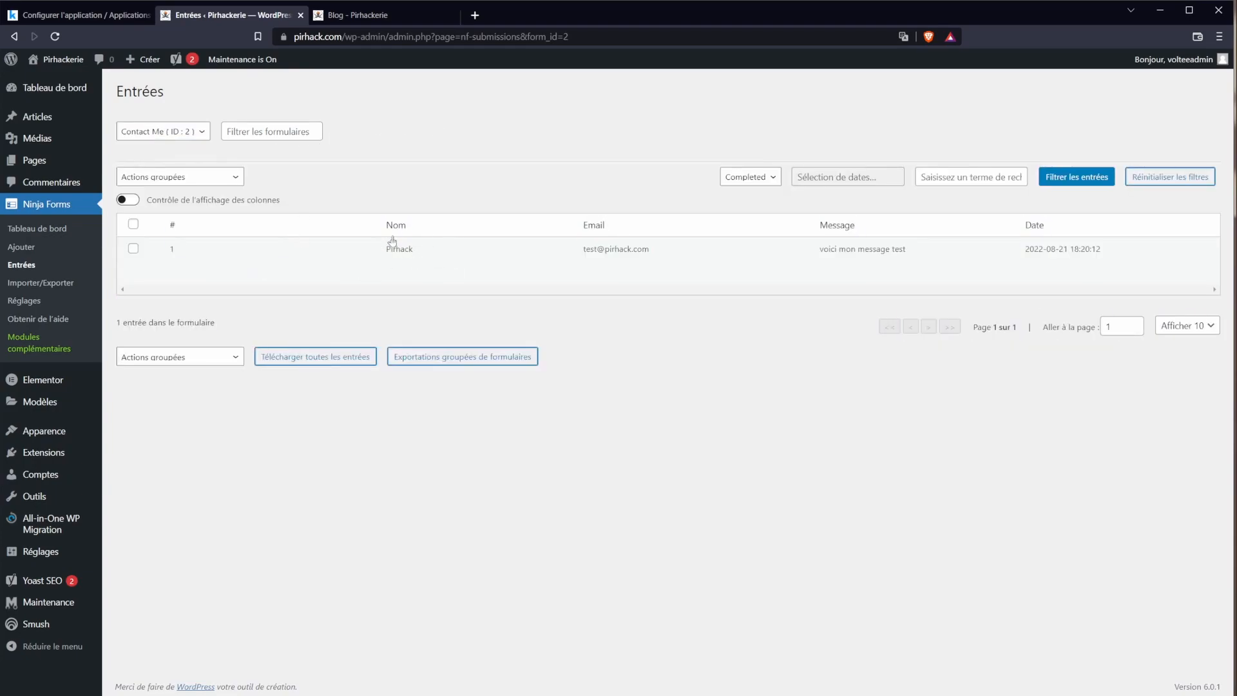
drag(386, 249, 408, 249)
drag(590, 252, 653, 257)
drag(852, 252, 905, 251)
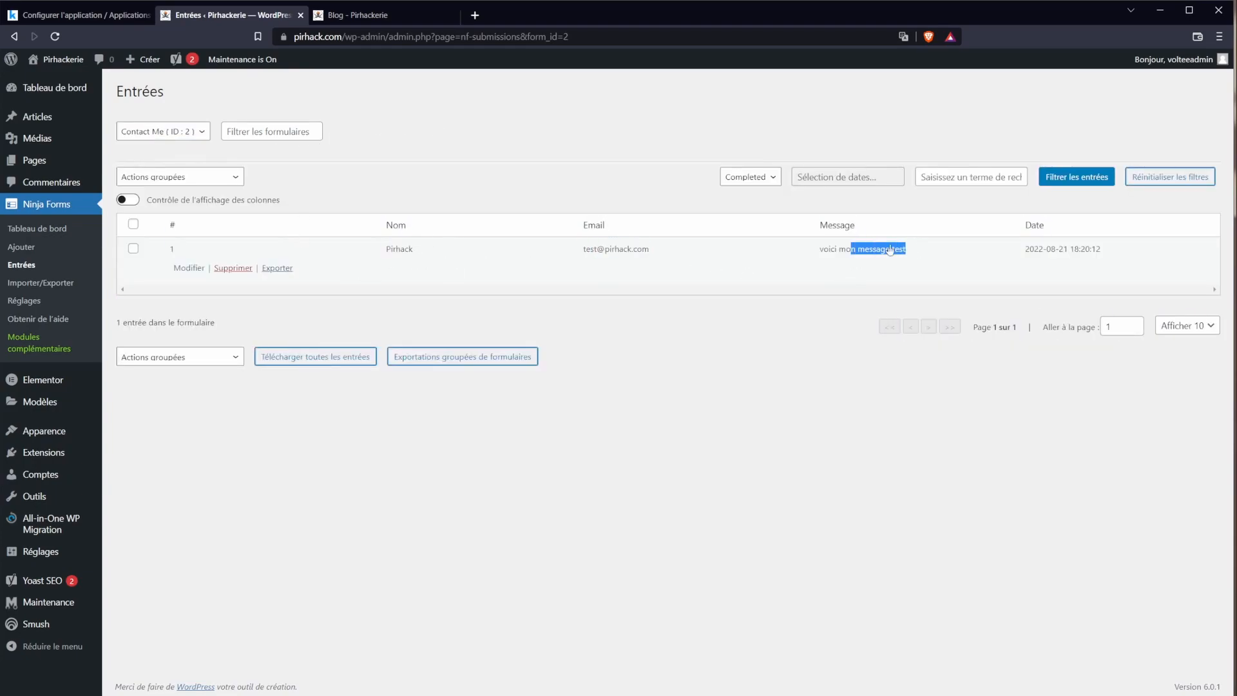
click(303, 527)
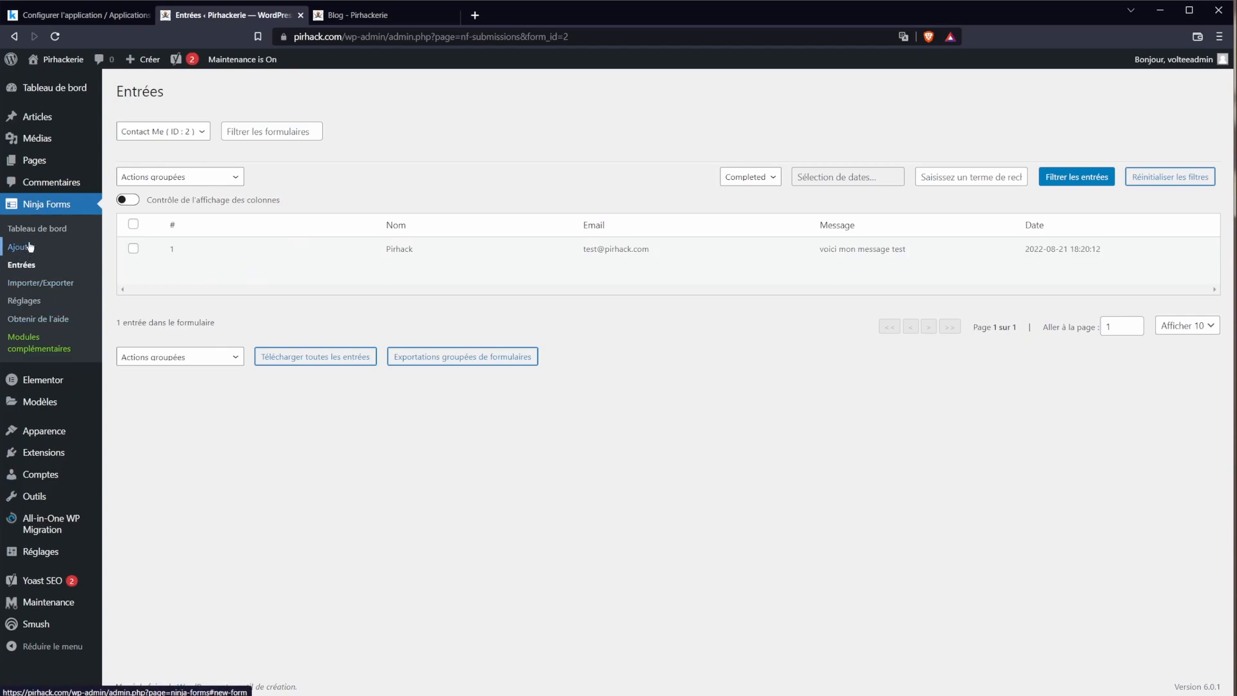
click(29, 246)
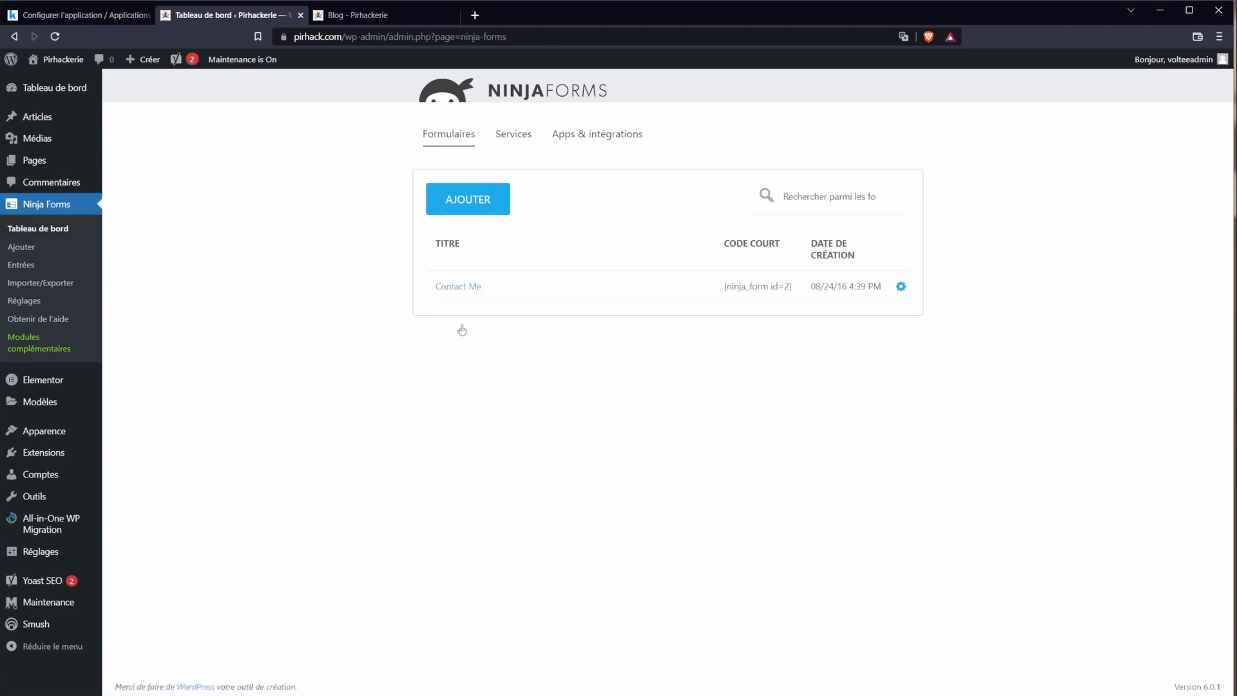
Step: Open the Contact Me form's Success Message and select the {field:email} placeholder
click(475, 288)
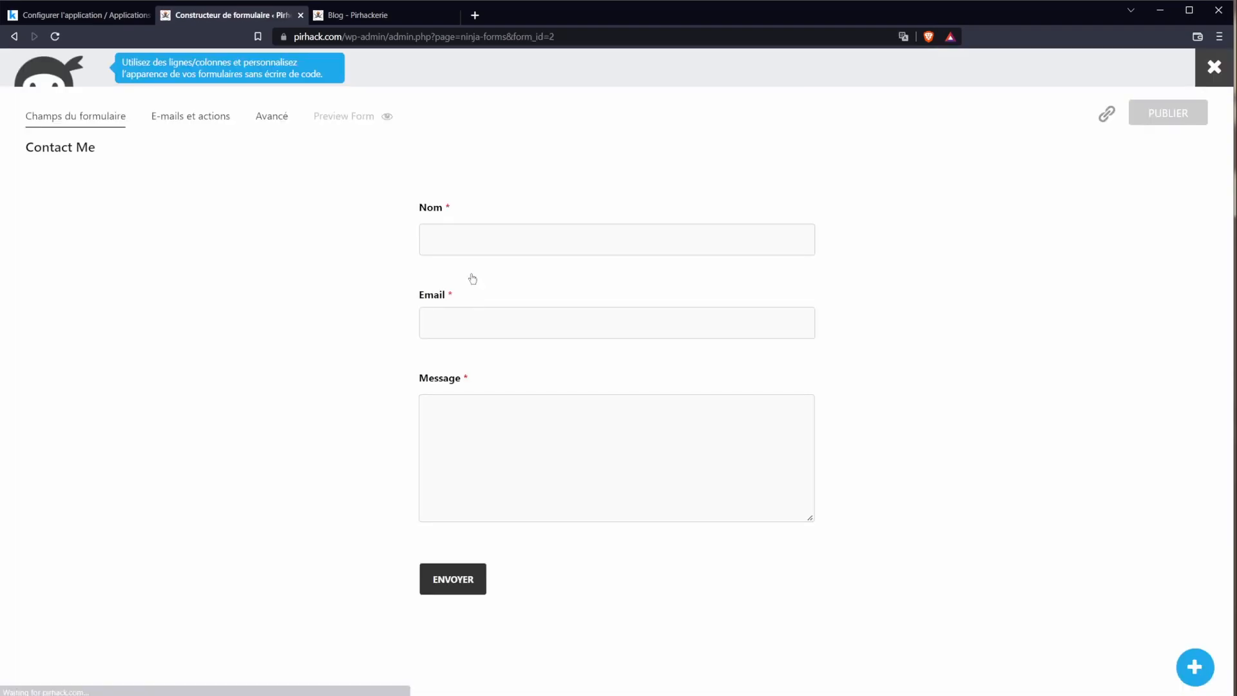
click(187, 116)
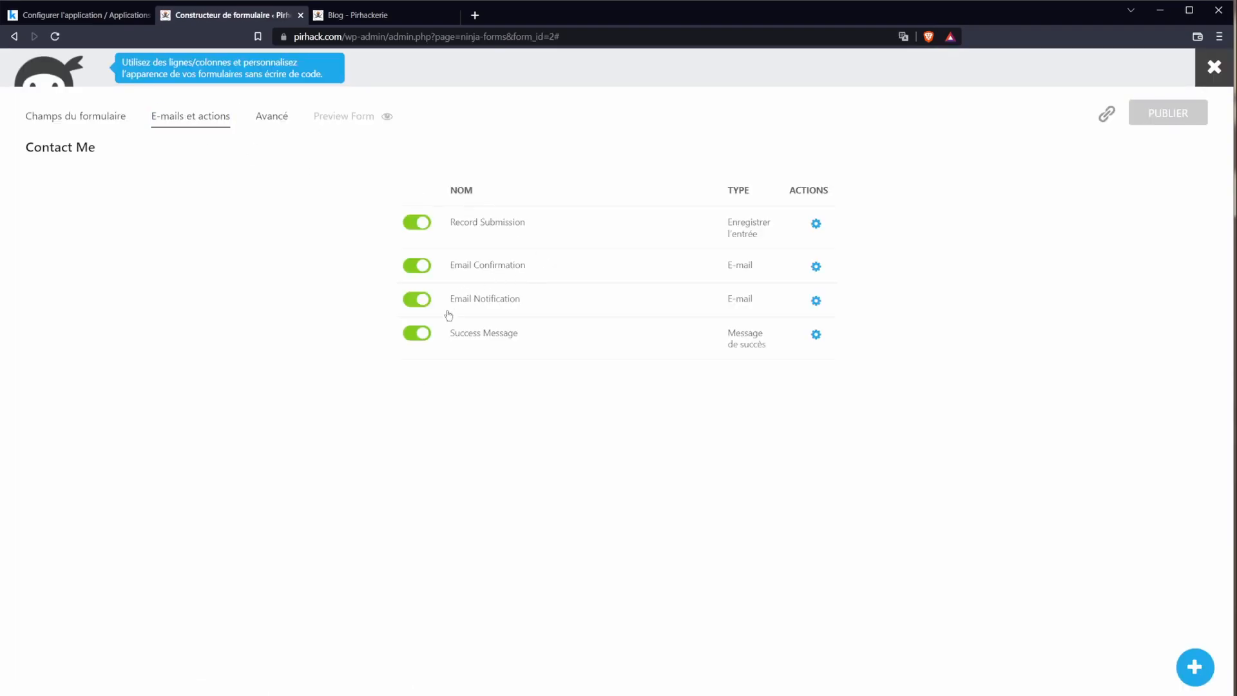
click(505, 341)
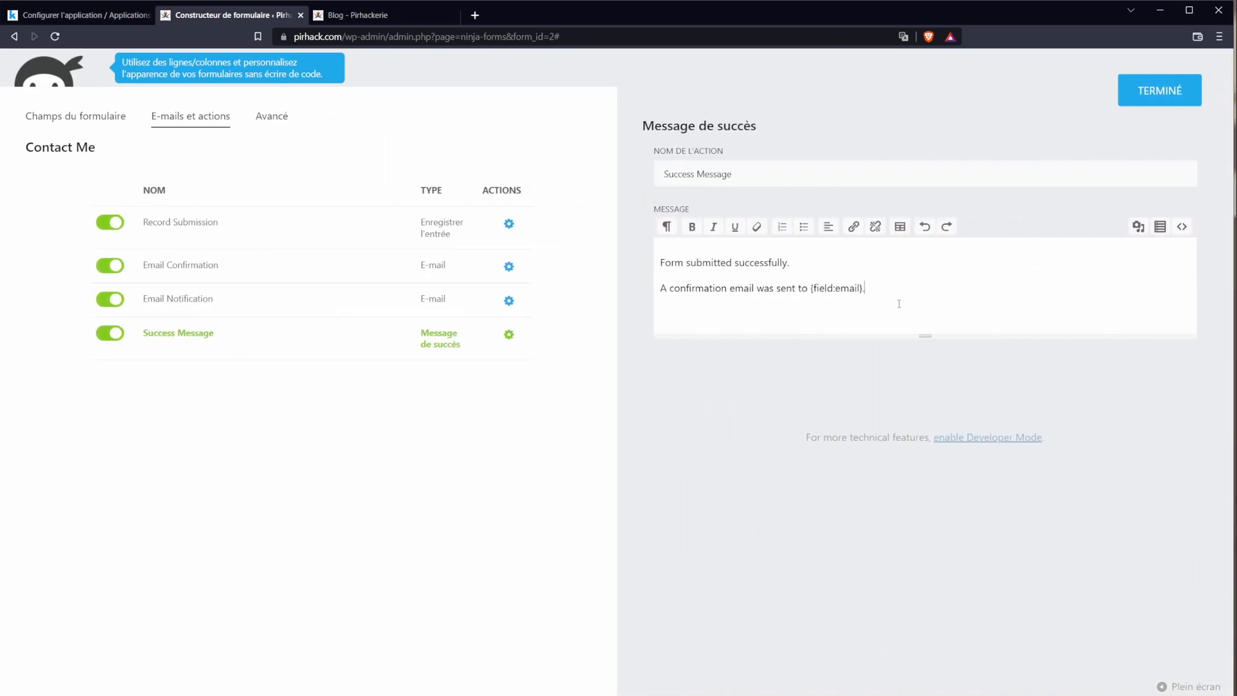
key(ctrl+a)
click(734, 271)
shift+click(805, 287)
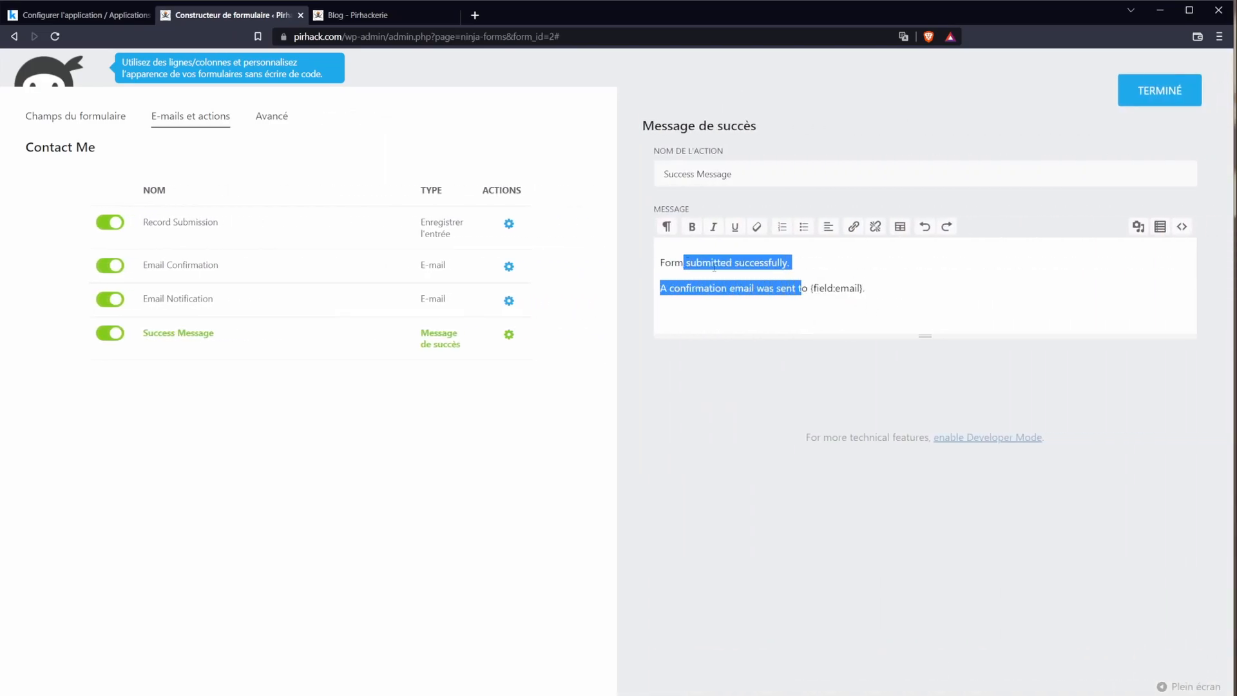
drag(810, 288, 860, 293)
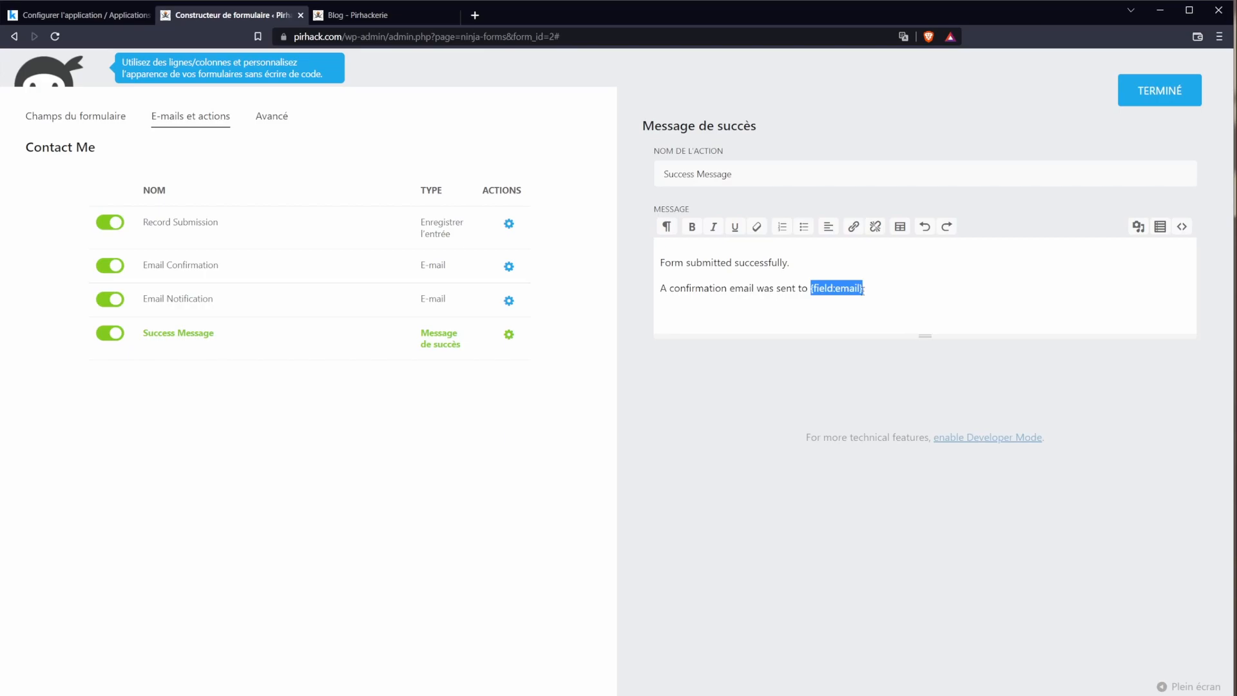
click(865, 290)
double_click(845, 289)
drag(835, 288, 860, 291)
Step: Rewrite the second line to read '{field:prenom} message bien recu.' and close the settings
text(preno)
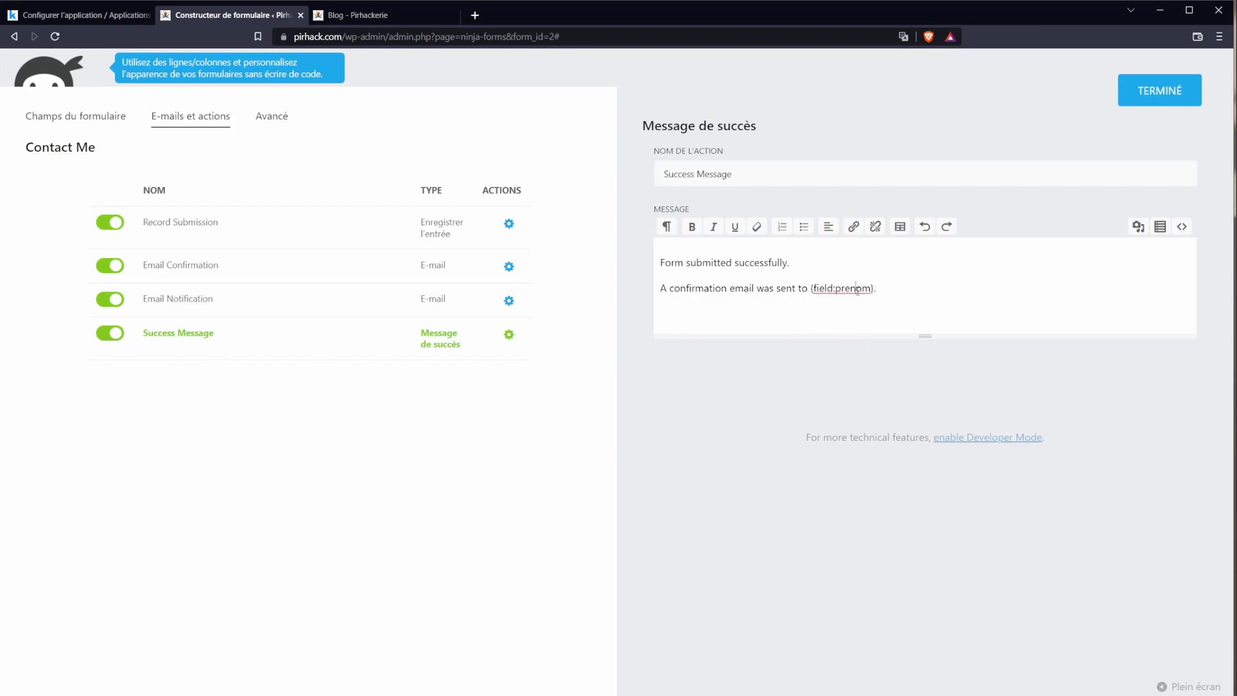
drag(694, 285, 709, 287)
drag(810, 288, 667, 282)
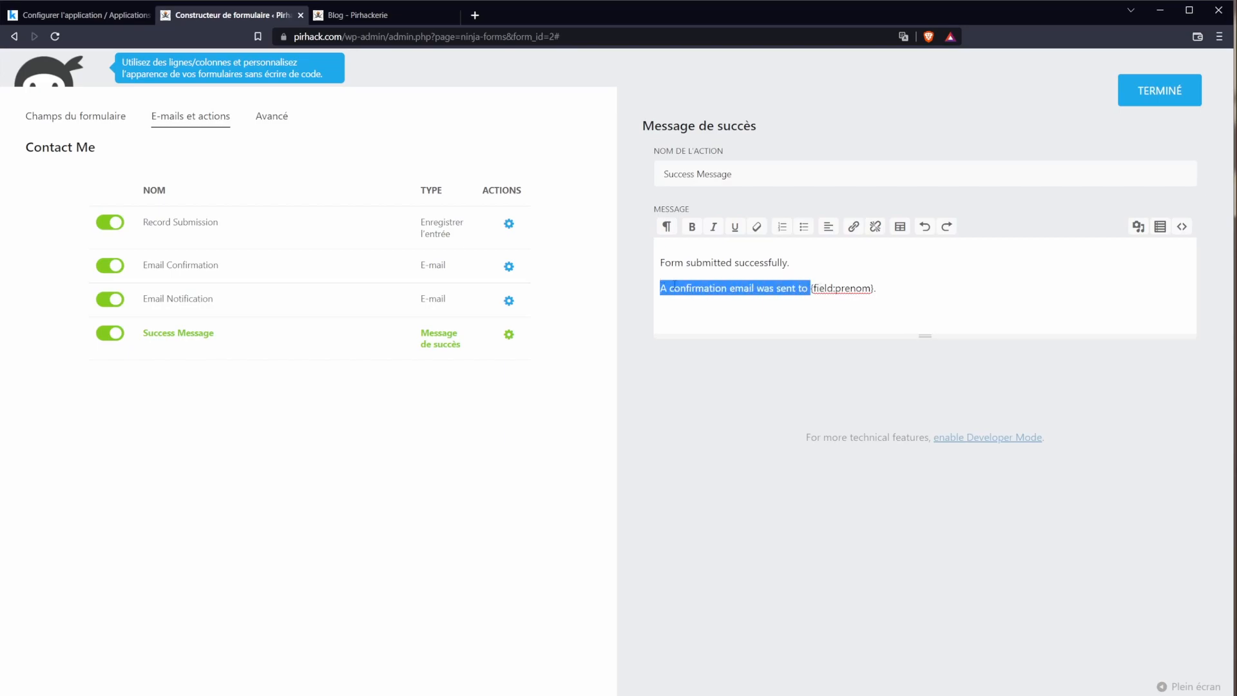
key(BackSpace)
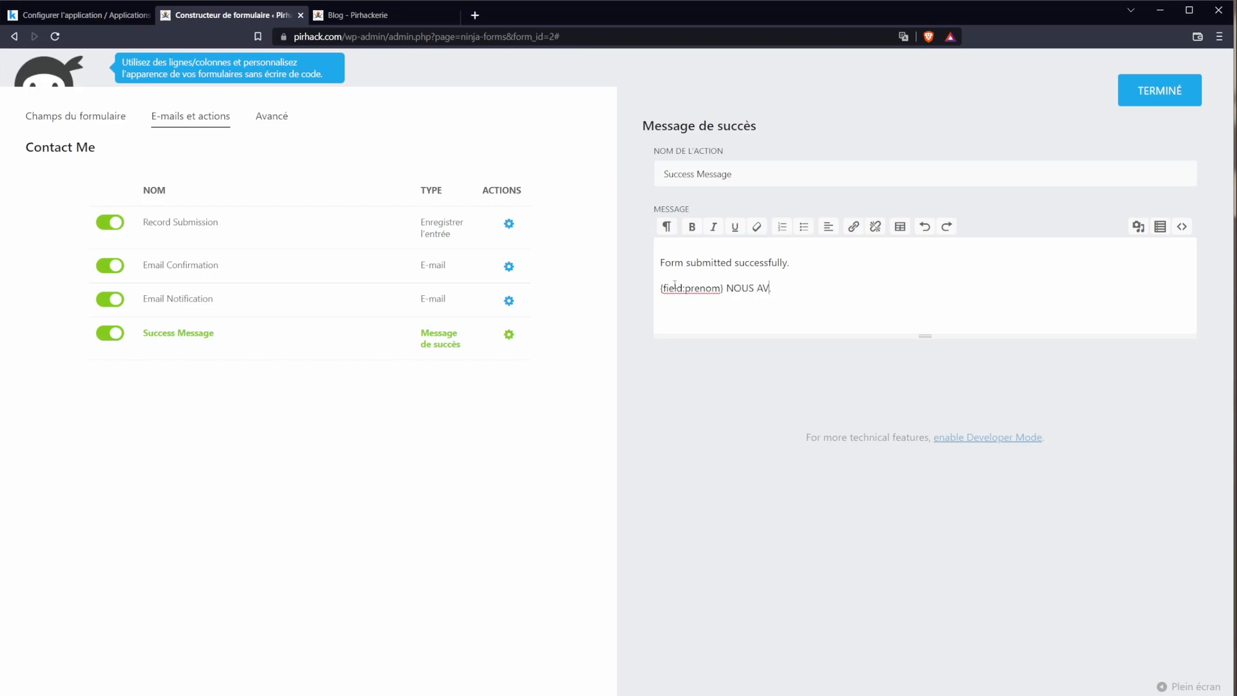
key(ctrl+shift+Left)
key(ctrl+shift+Left)
text(mùe)
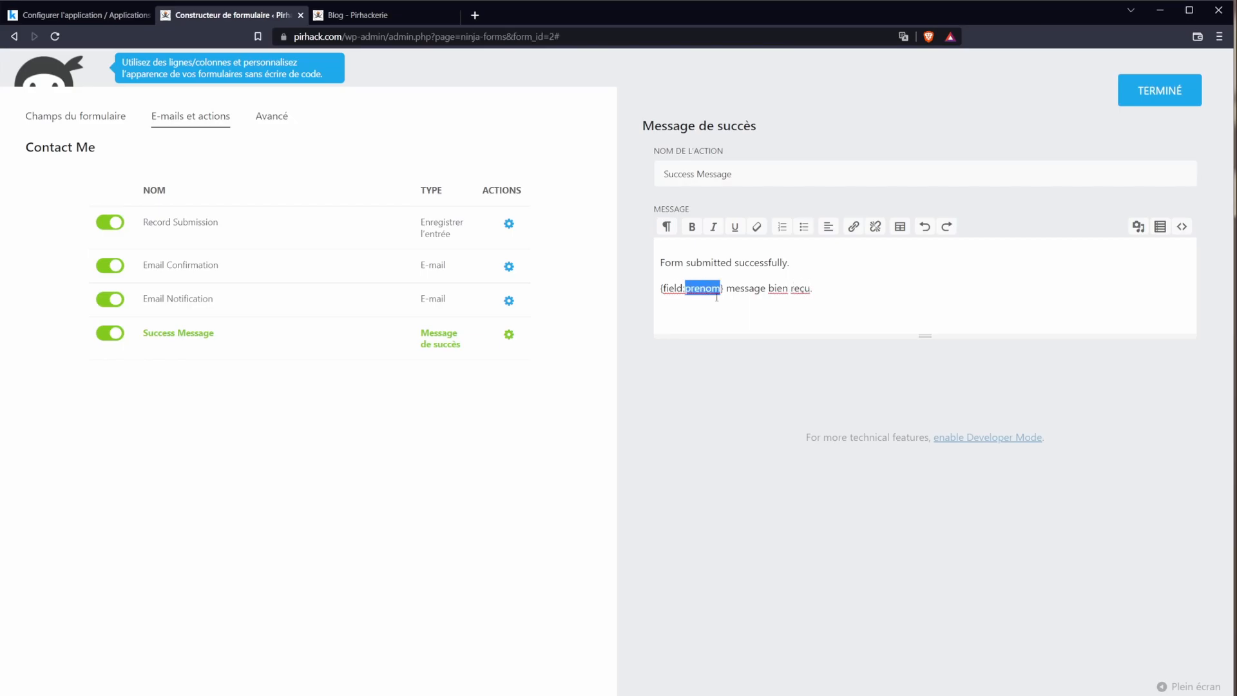
click(1174, 102)
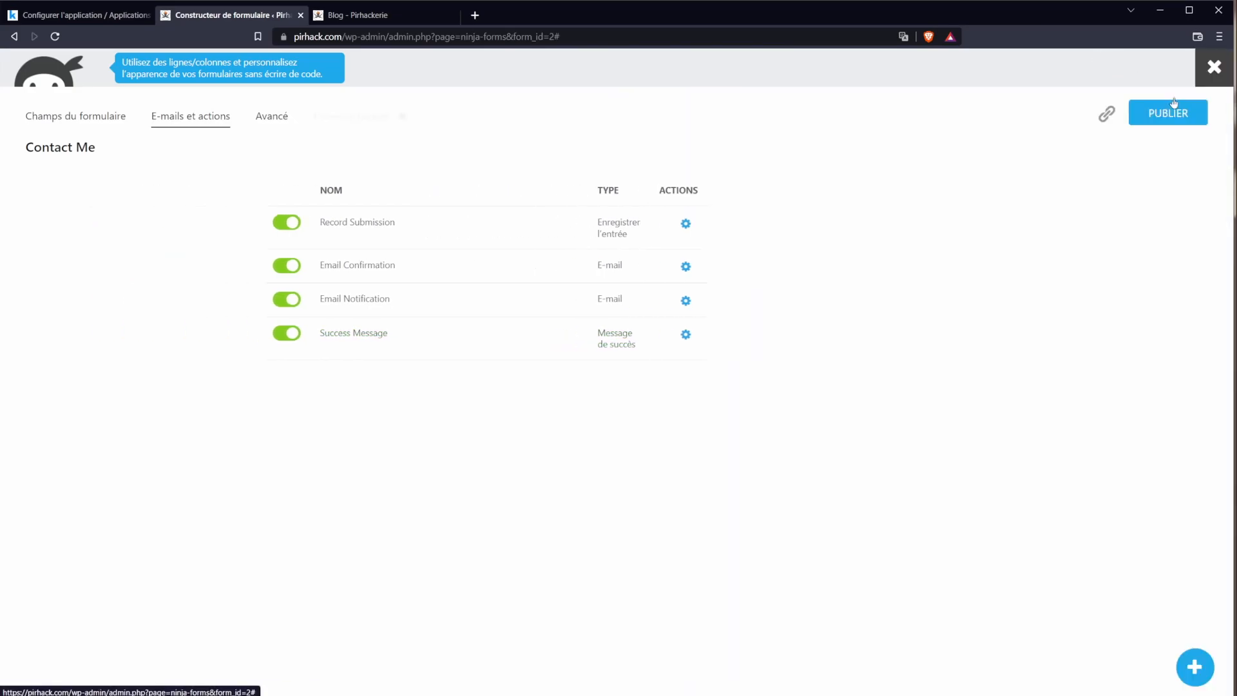
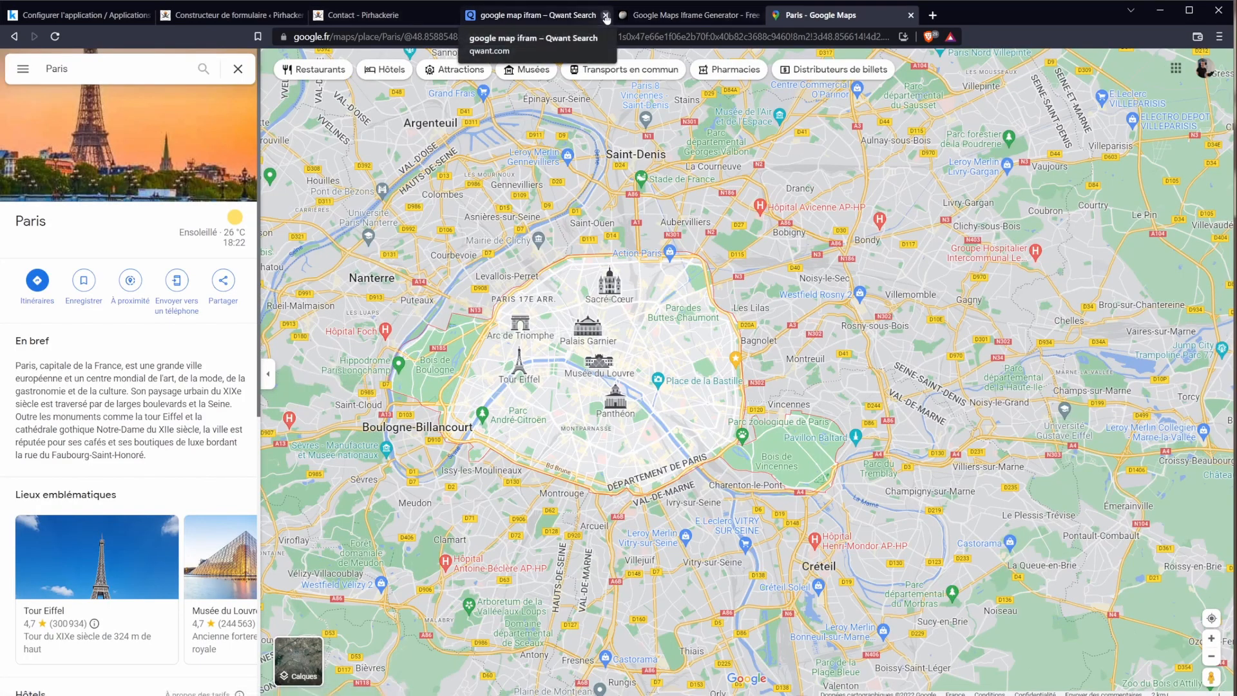
Step: Close the extra tabs and zoom the map in on Boulangerie des Chantaloups near Romainville
click(606, 15)
click(605, 16)
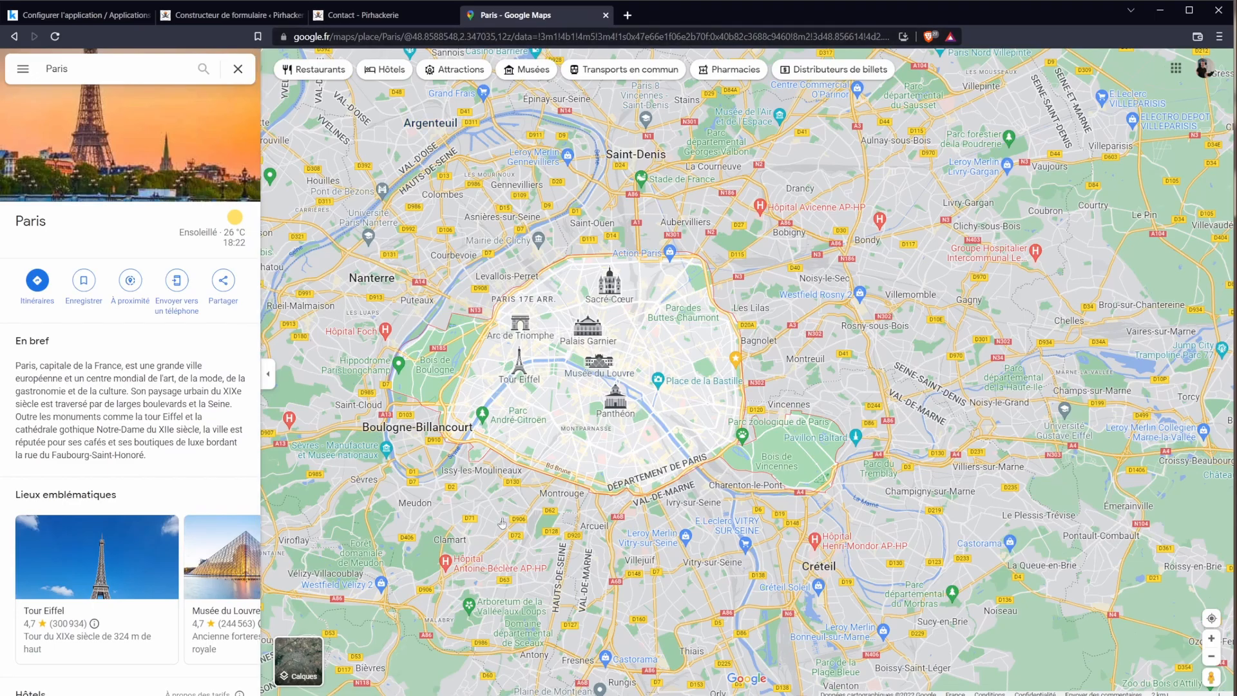
drag(504, 520, 535, 548)
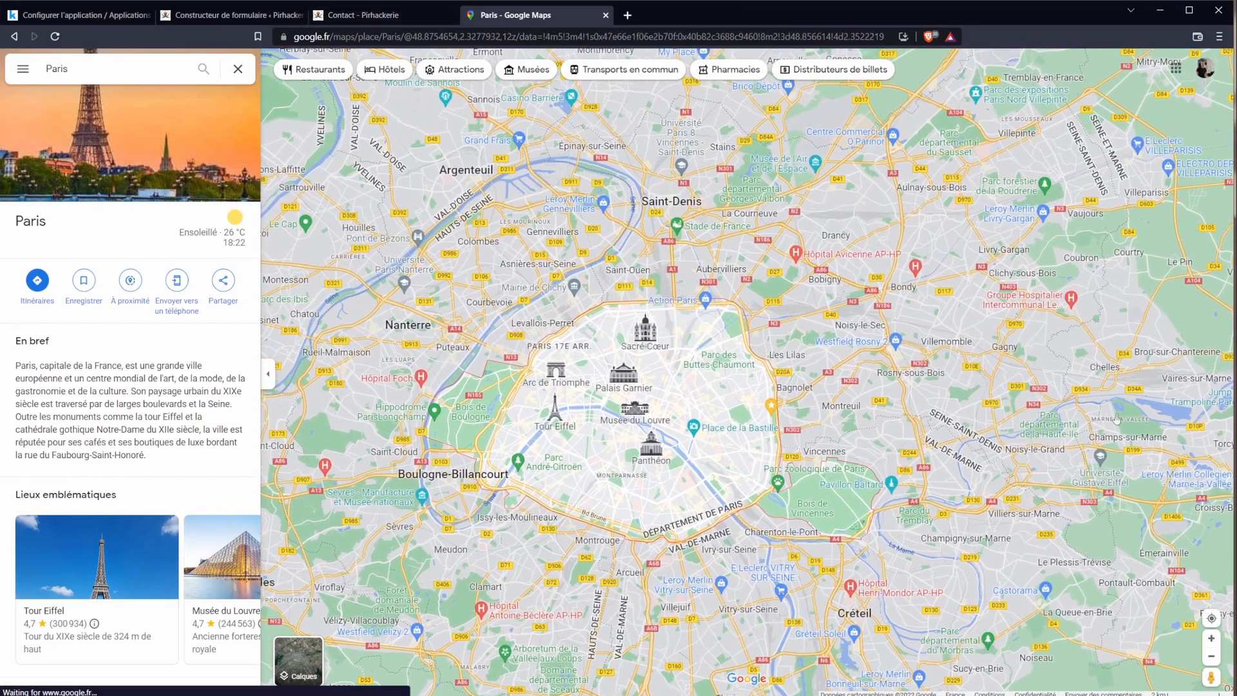
scroll(729, 267, up, 4)
scroll(1030, 400, up, 5)
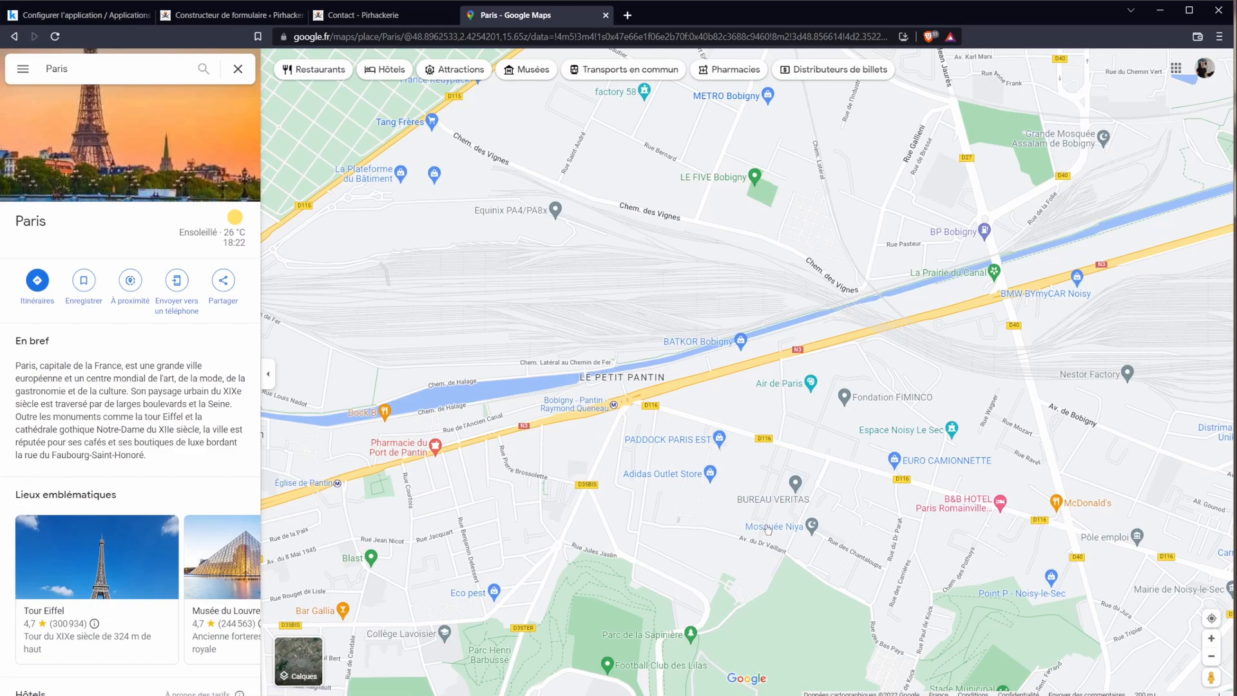
drag(731, 561, 721, 546)
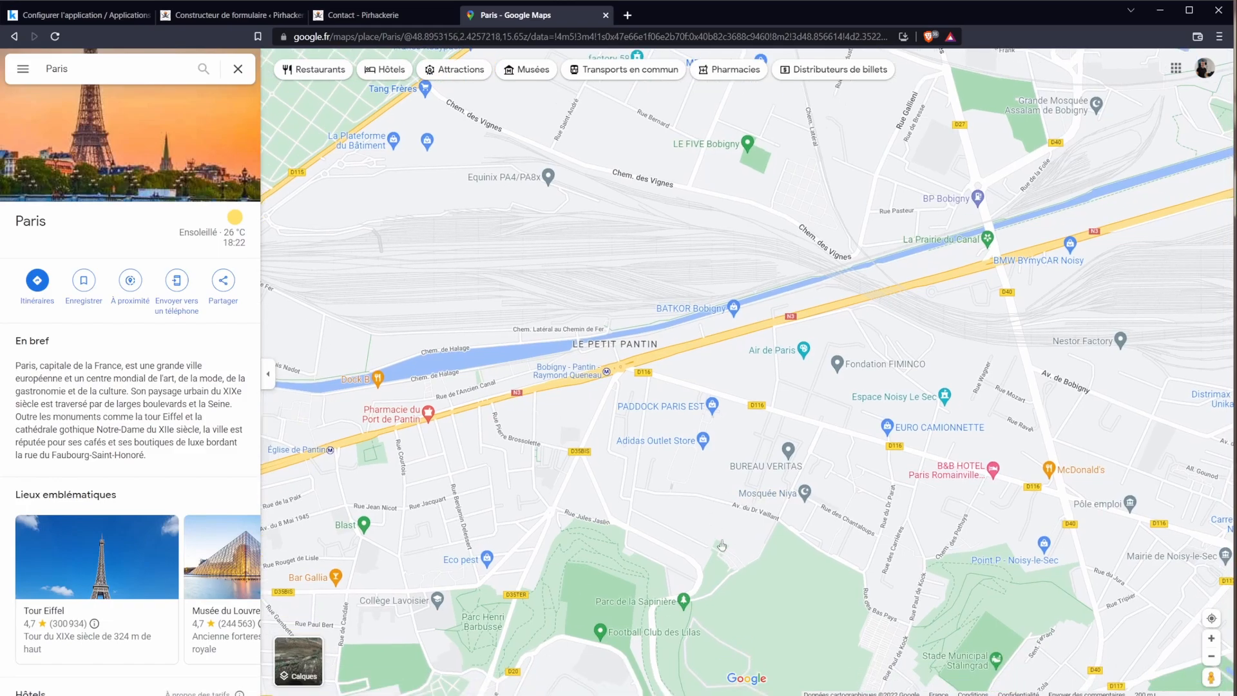
scroll(819, 544, up, 3)
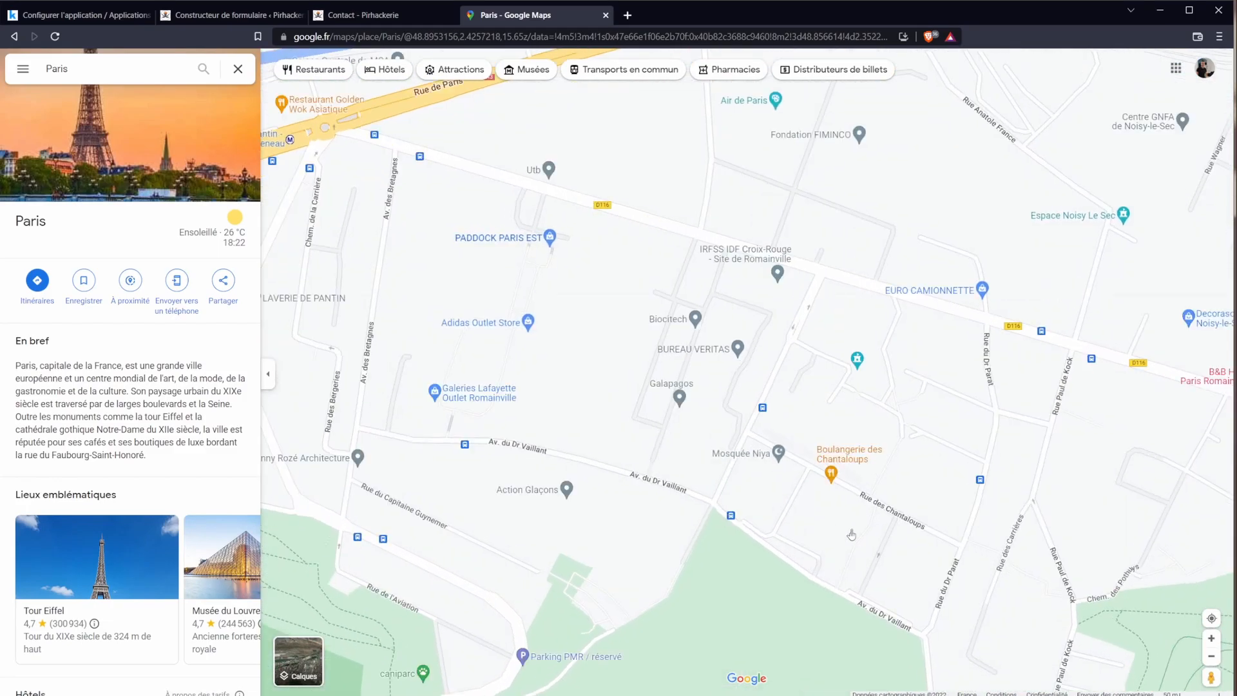
click(850, 466)
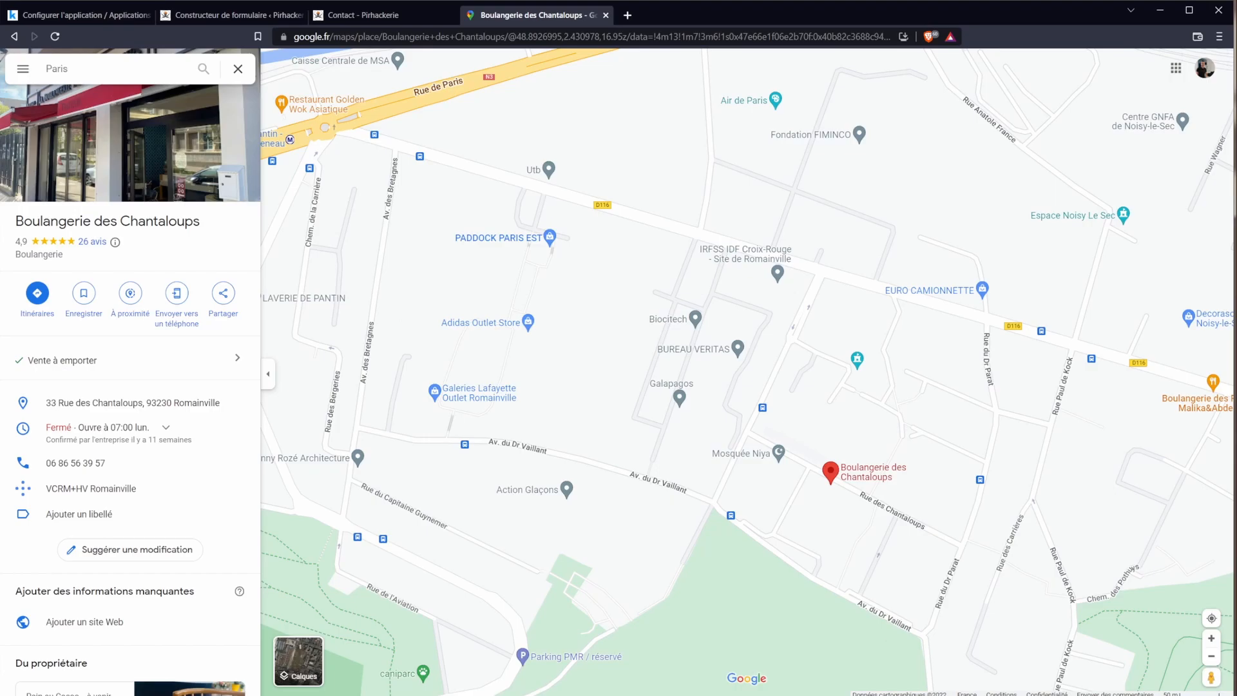
Step: Copy the bakery map's embed HTML at the Moyenne size
click(224, 297)
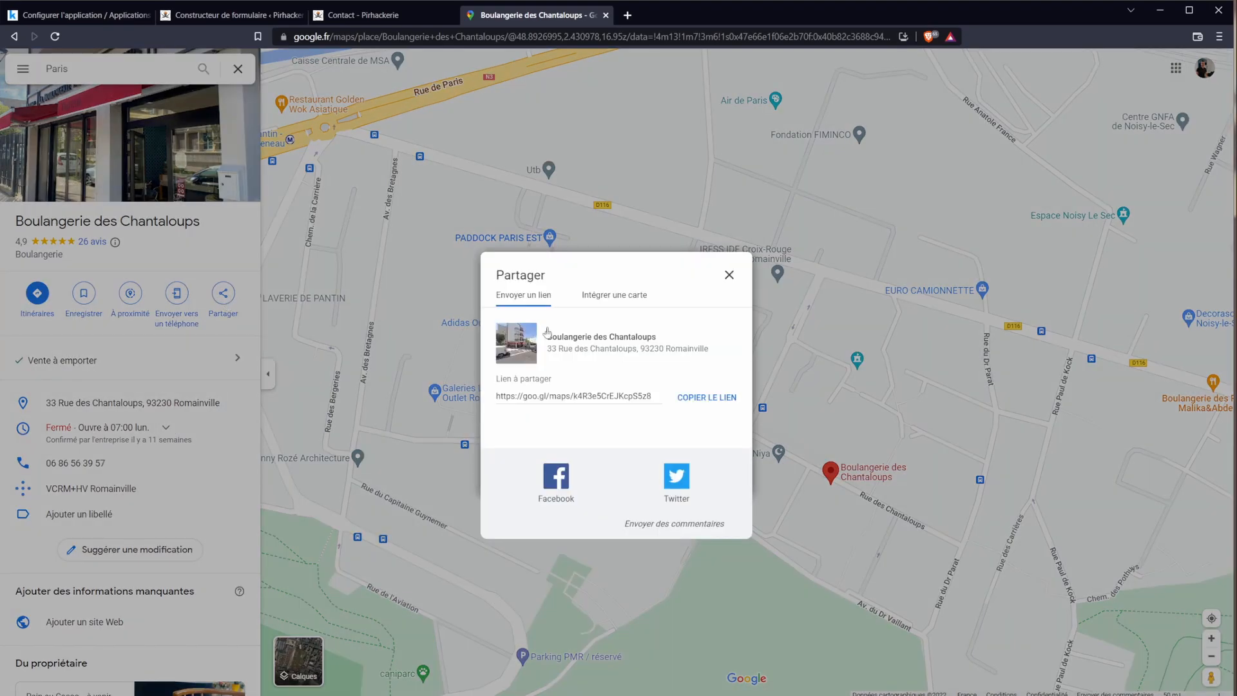
click(612, 299)
click(745, 240)
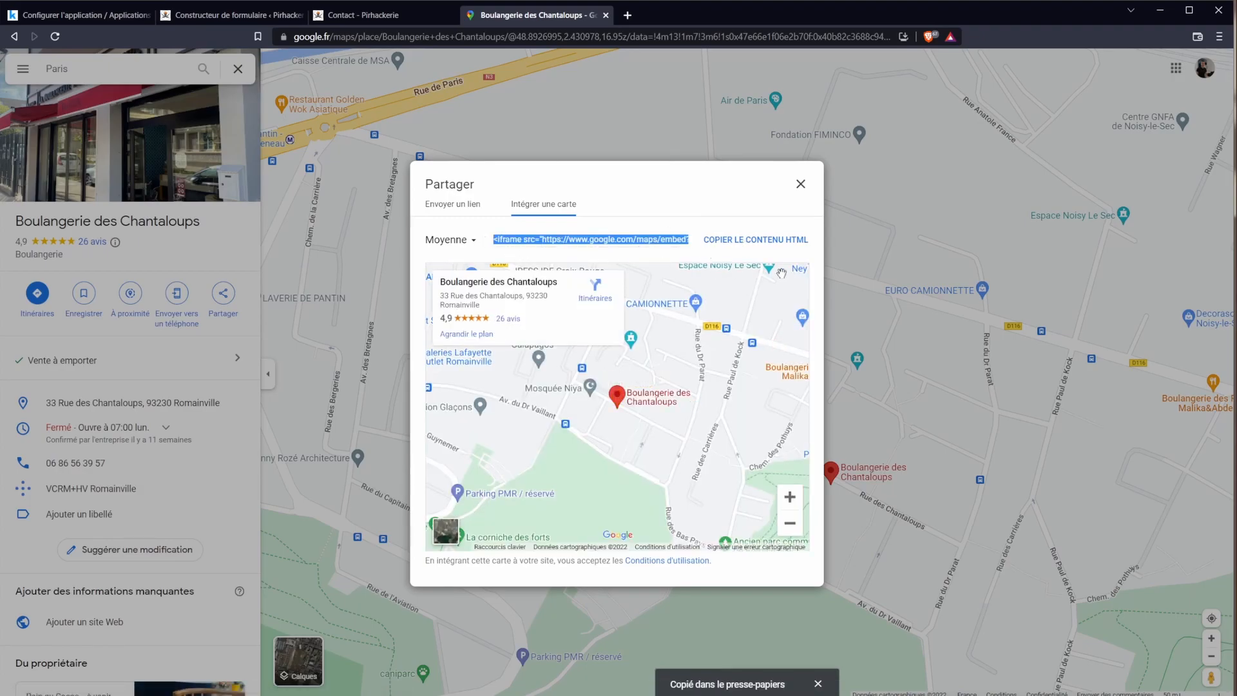
click(469, 248)
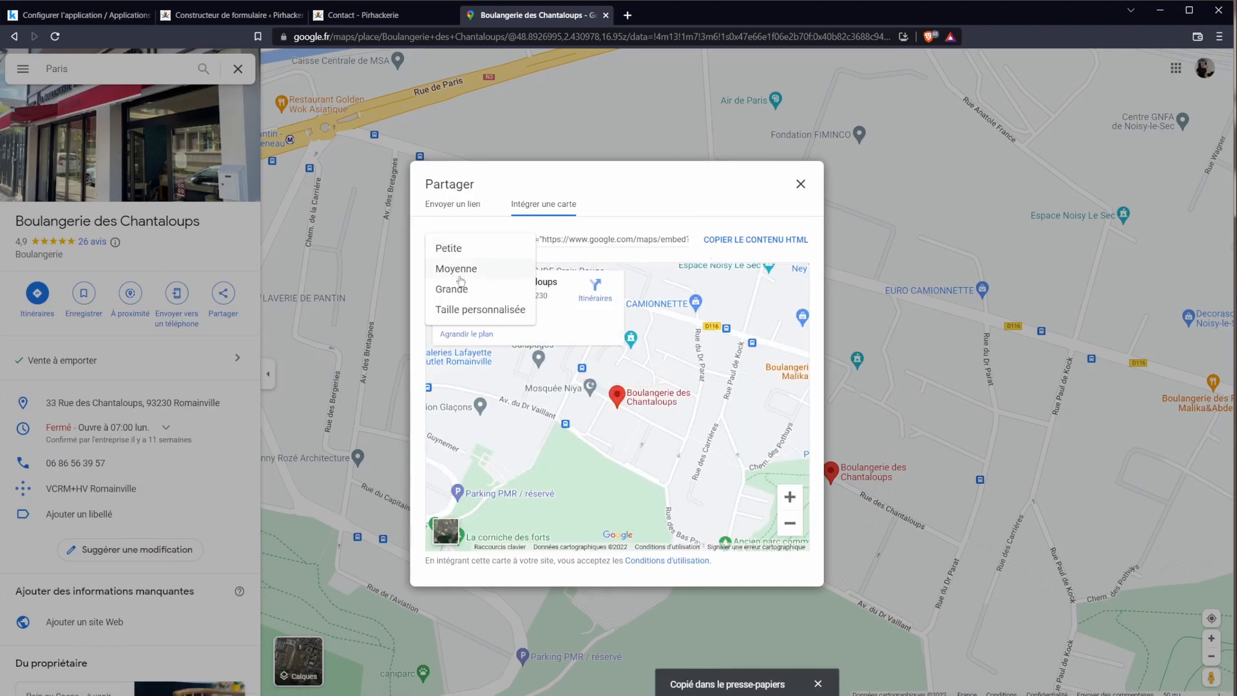
click(640, 246)
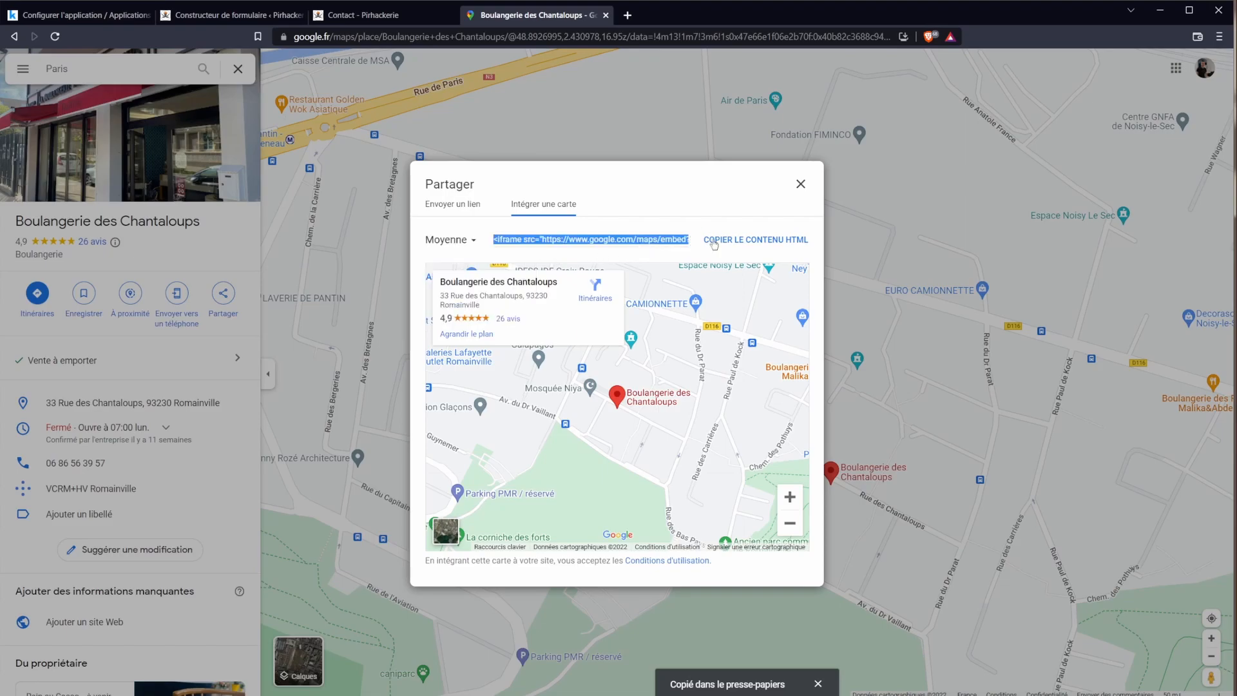
click(345, 16)
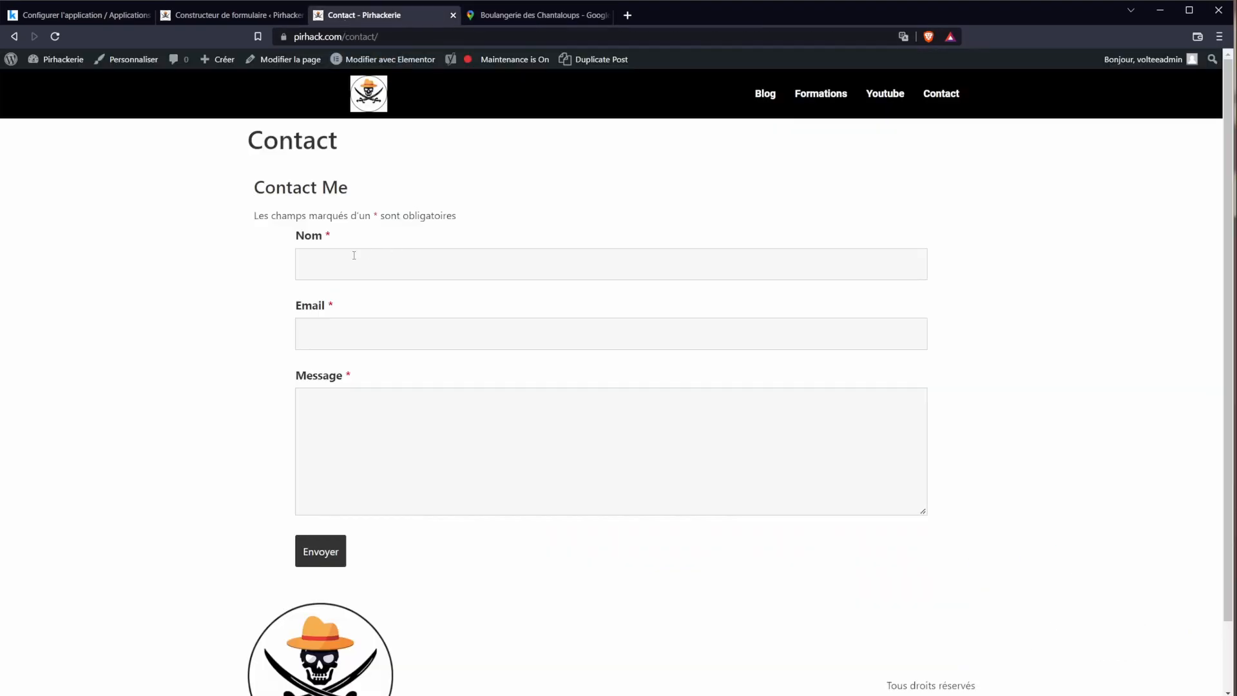
Step: Open the Contact page in Elementor, then remove a misplaced HTML block
click(389, 60)
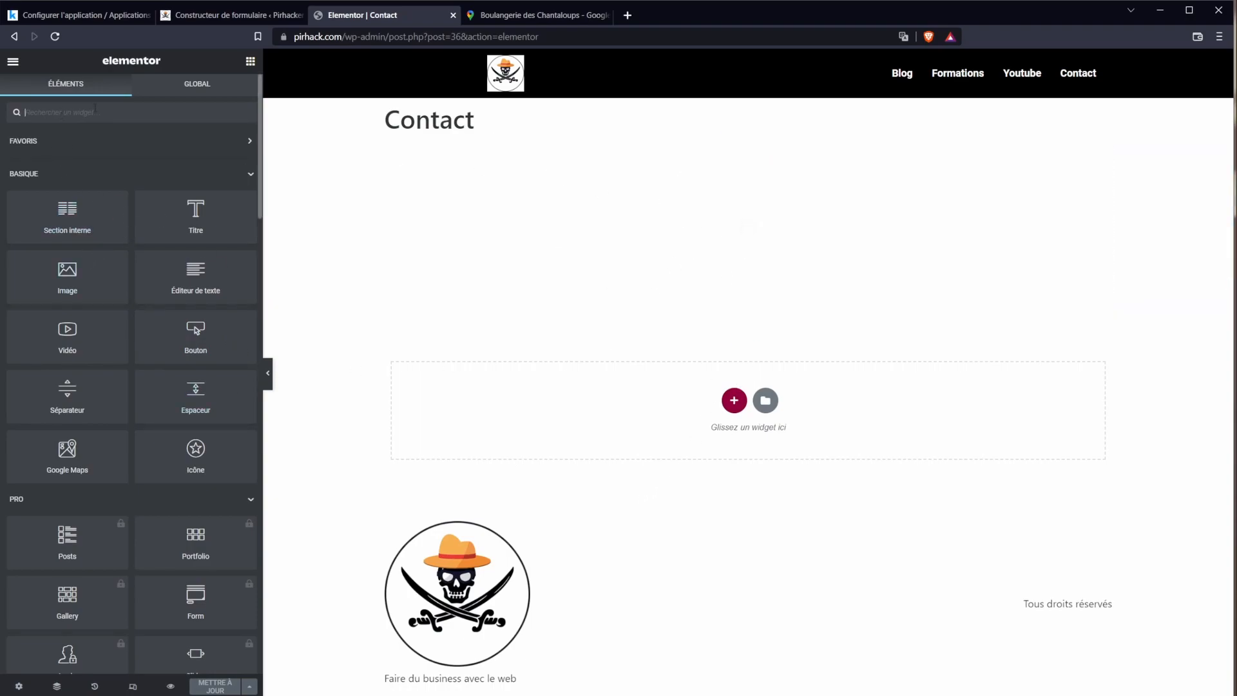
text(code)
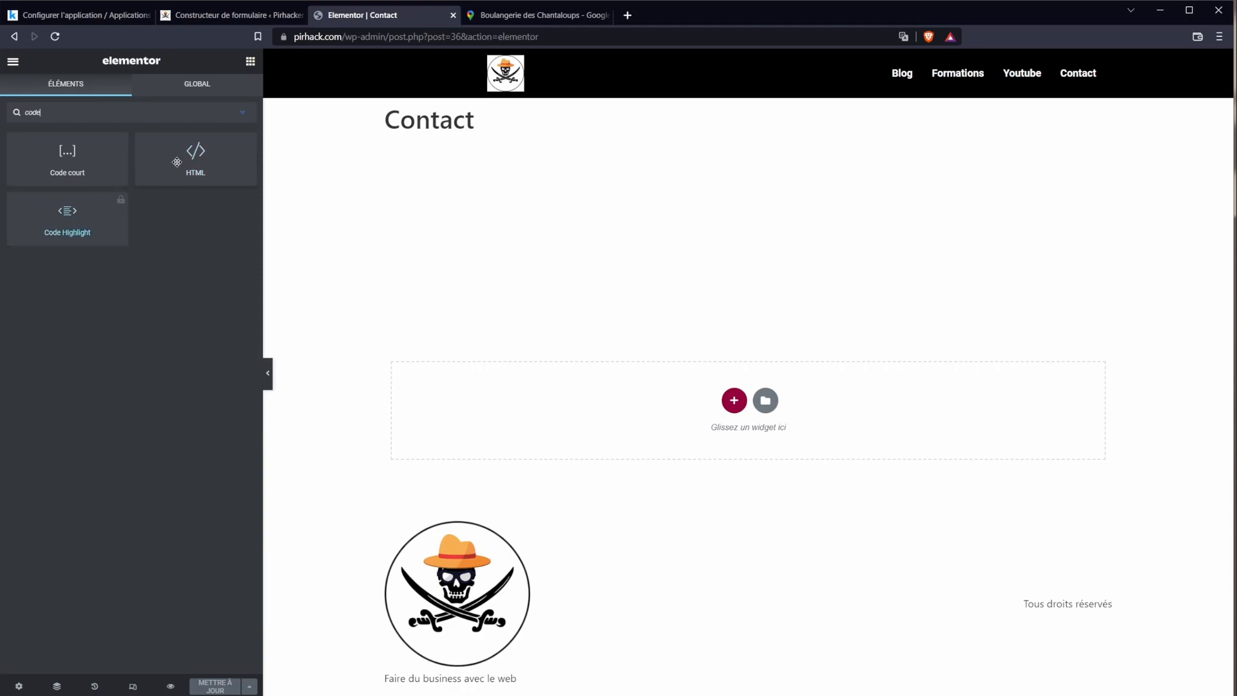
drag(189, 161, 714, 303)
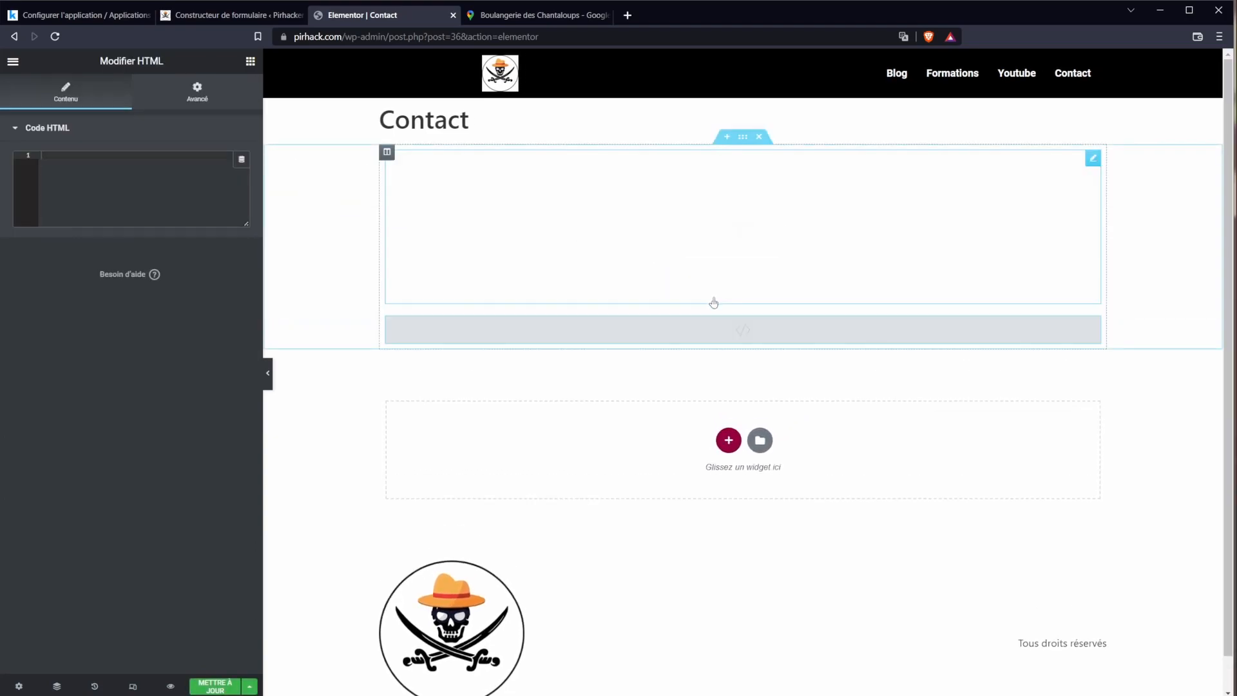
right_click(738, 342)
click(781, 523)
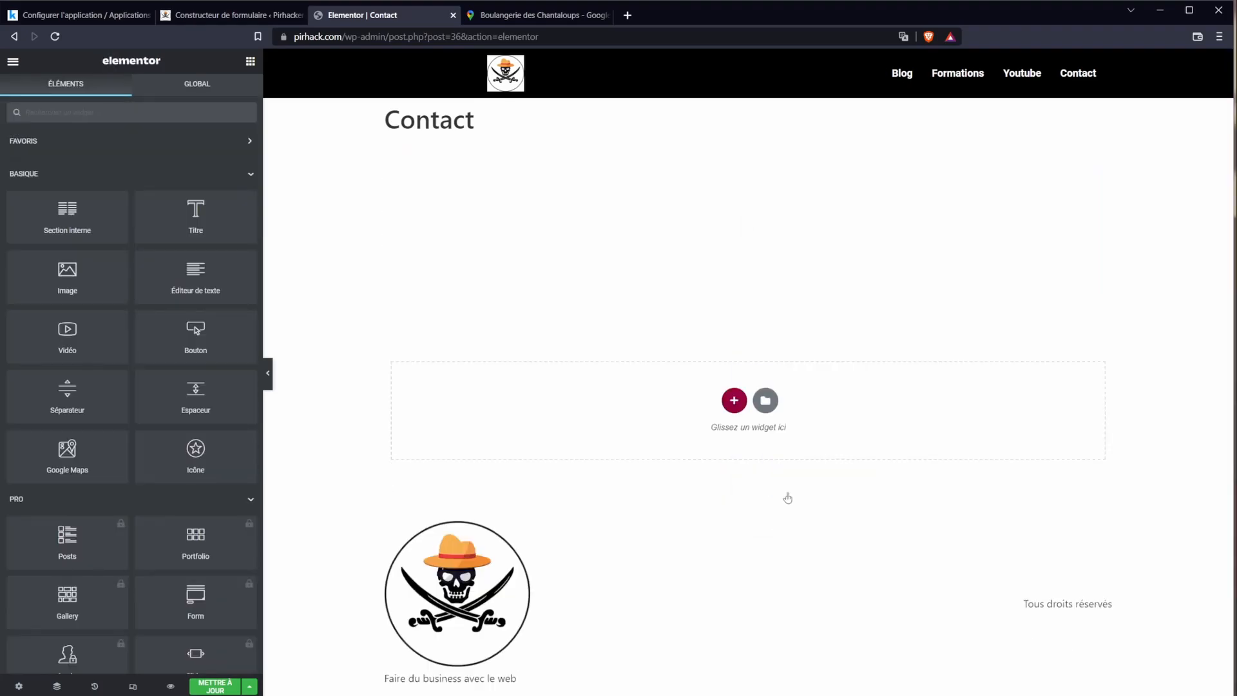
Step: Add a two-column section above the form and move the Code court shortcode into its right column
click(614, 218)
click(391, 153)
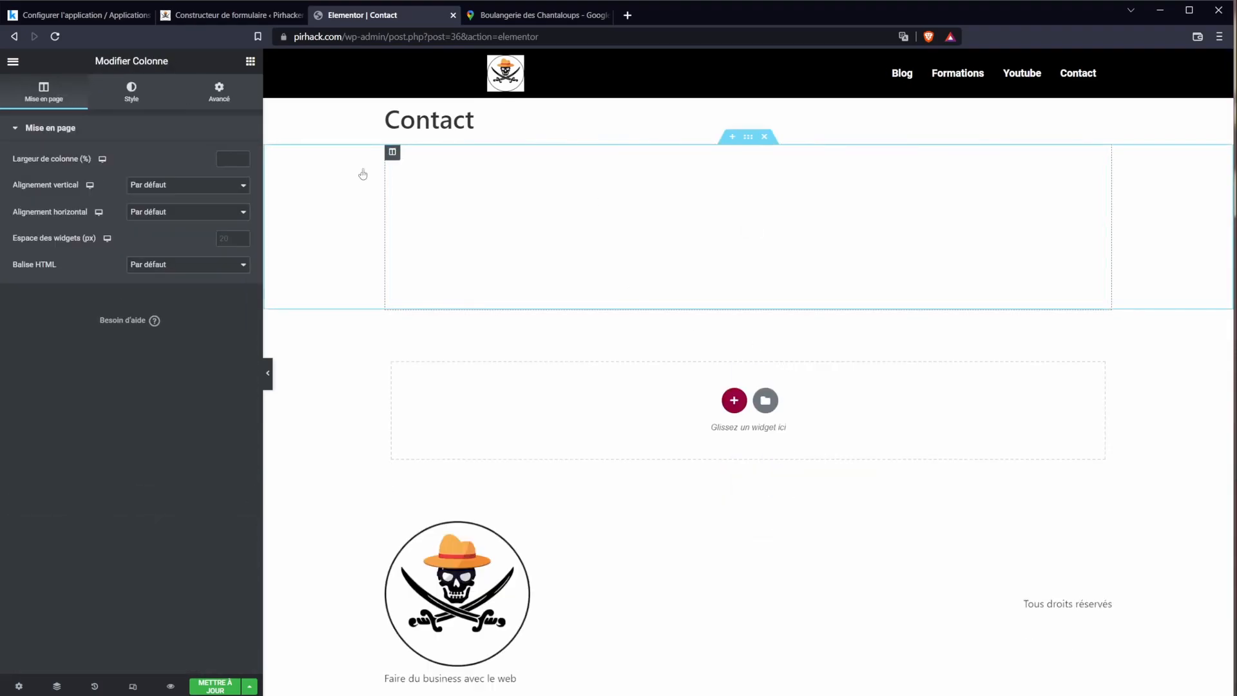
click(760, 296)
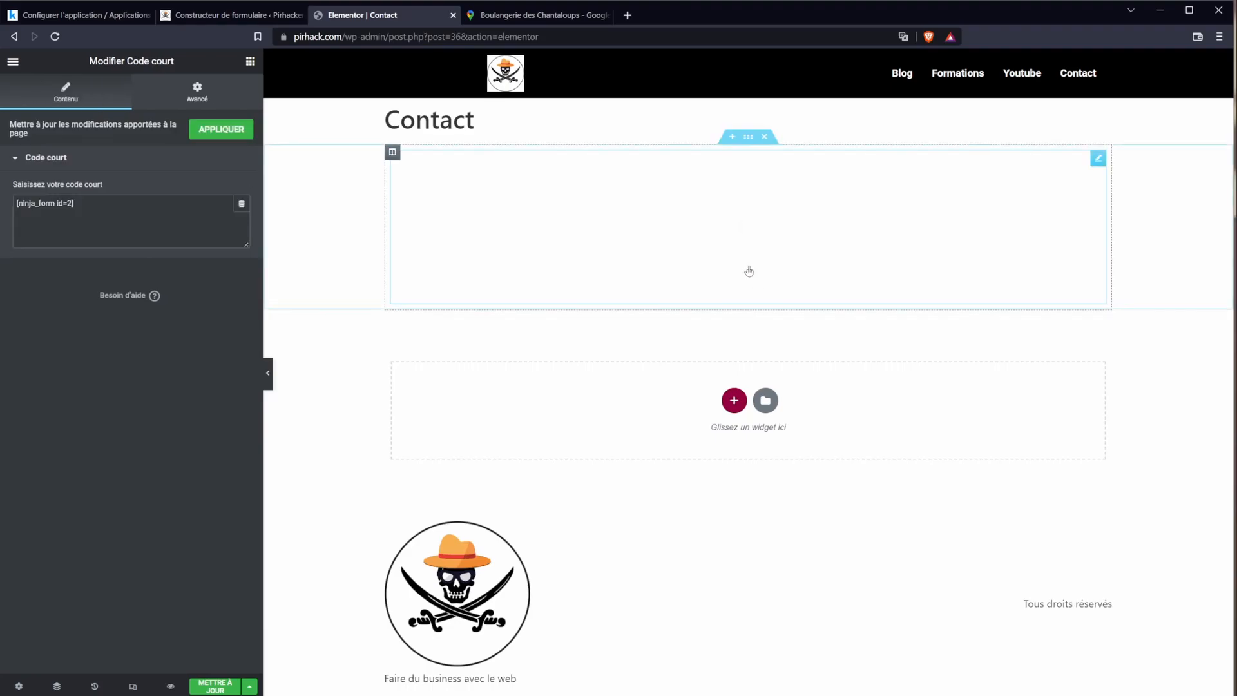
click(732, 137)
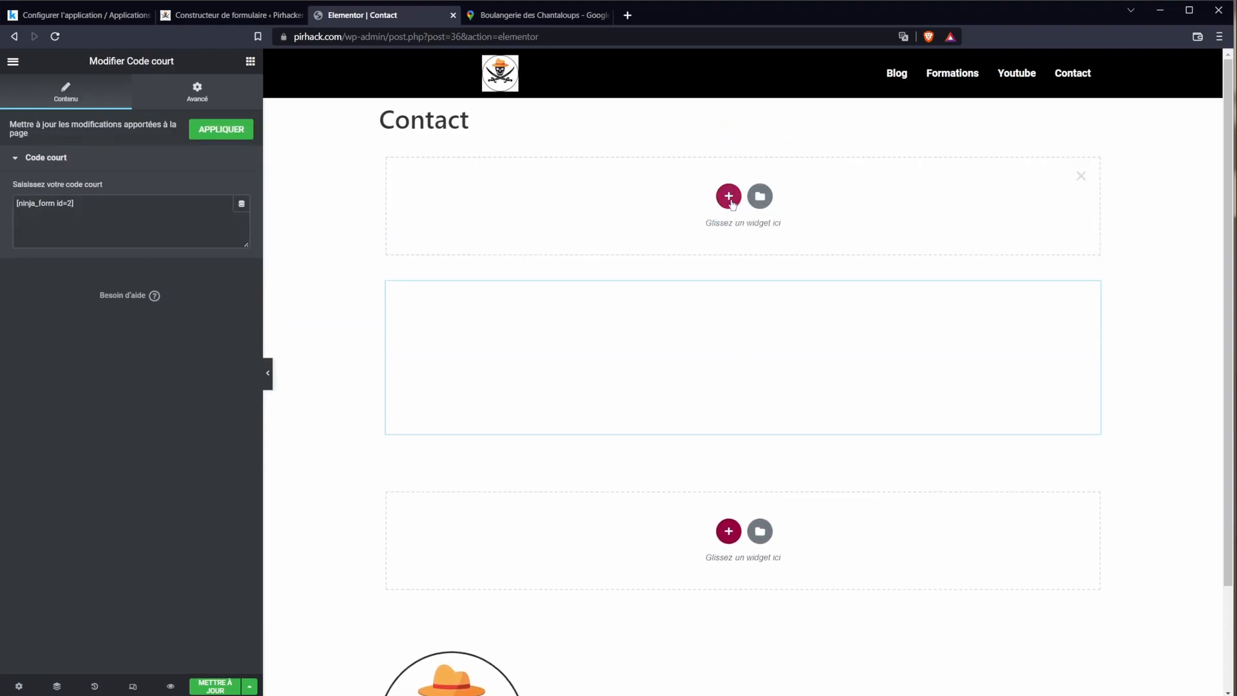
click(729, 196)
click(639, 232)
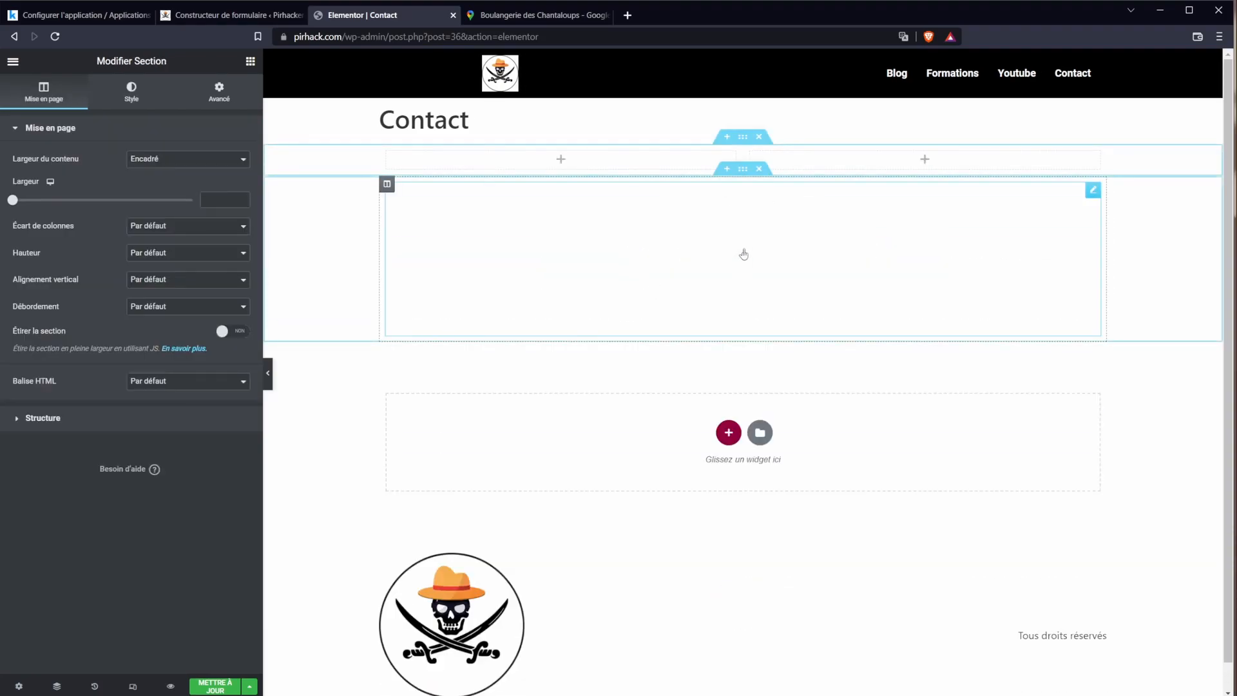
click(783, 209)
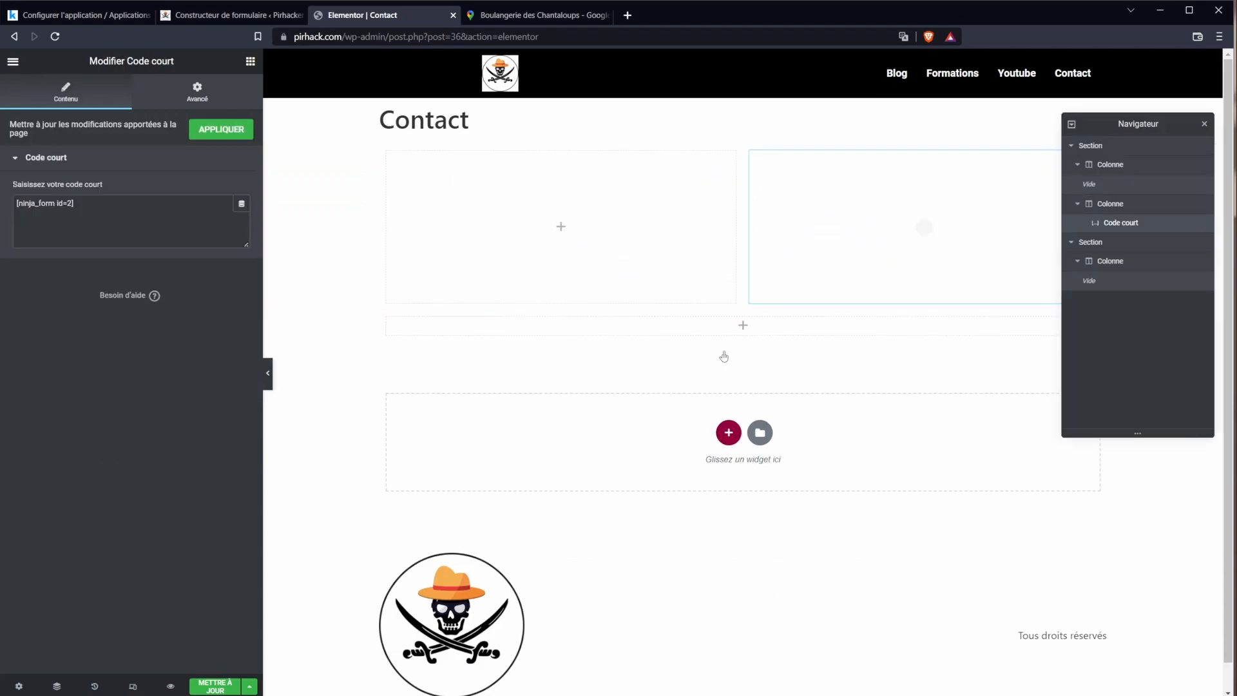
click(562, 228)
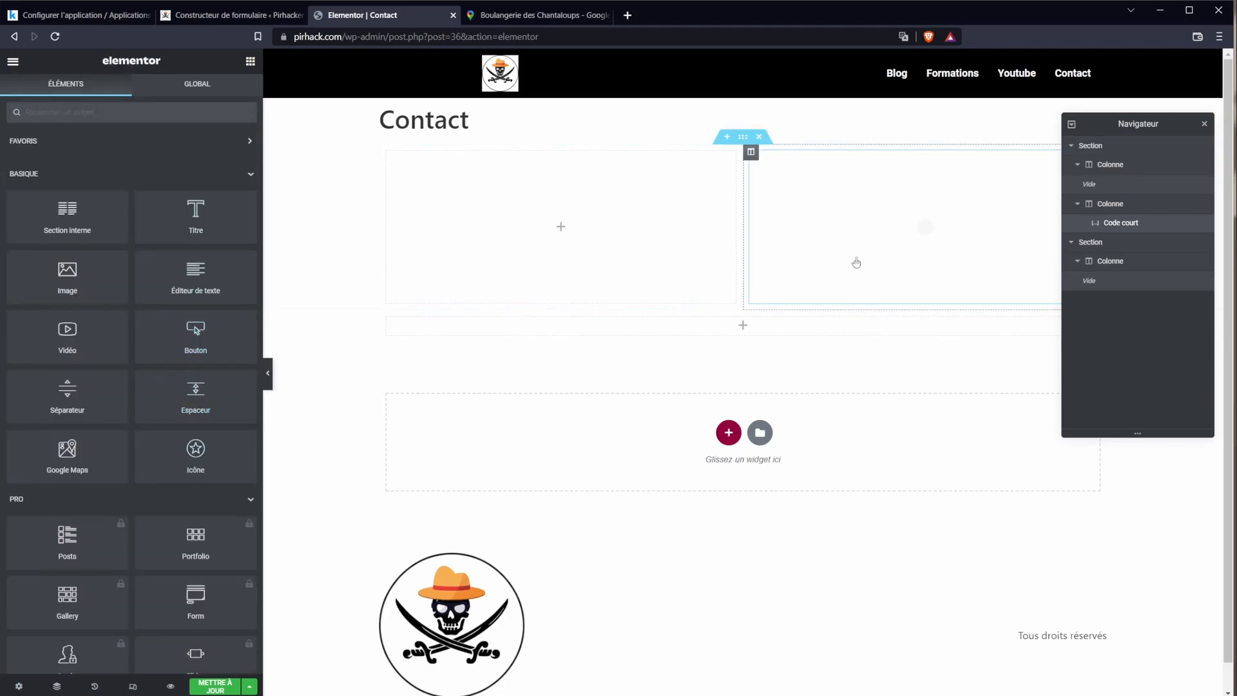
Step: Place an HTML widget in the empty left column and paste the map embed code
click(138, 105)
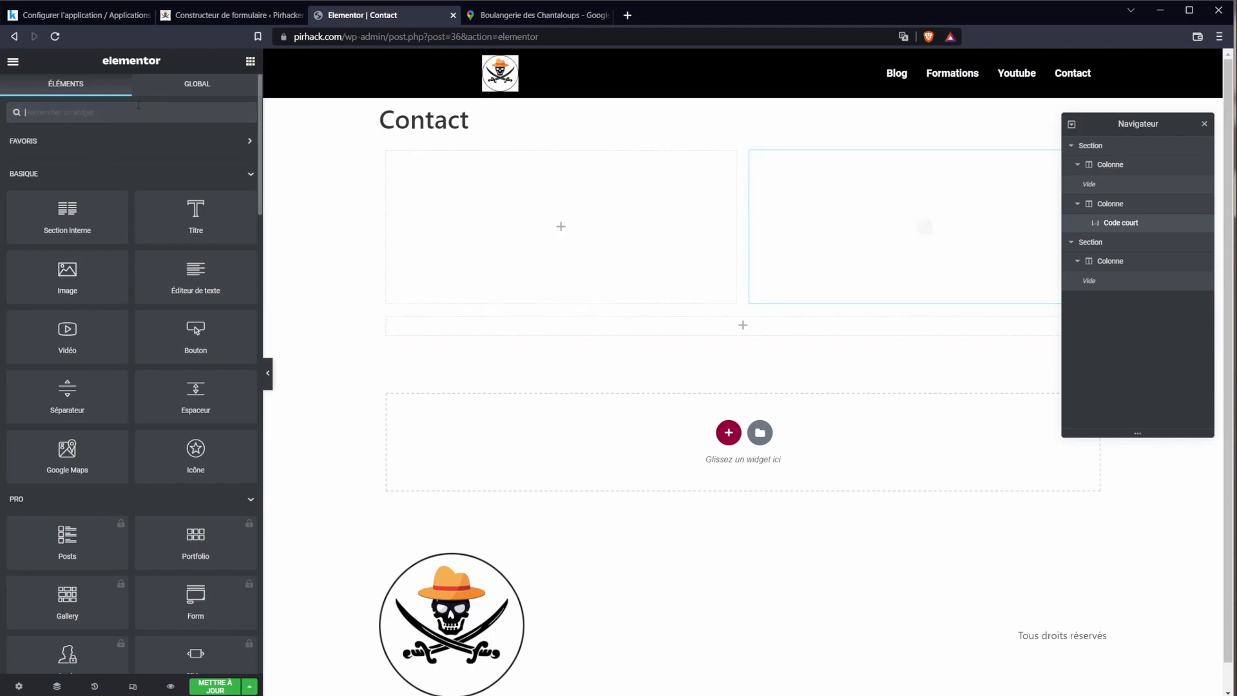
text(ht)
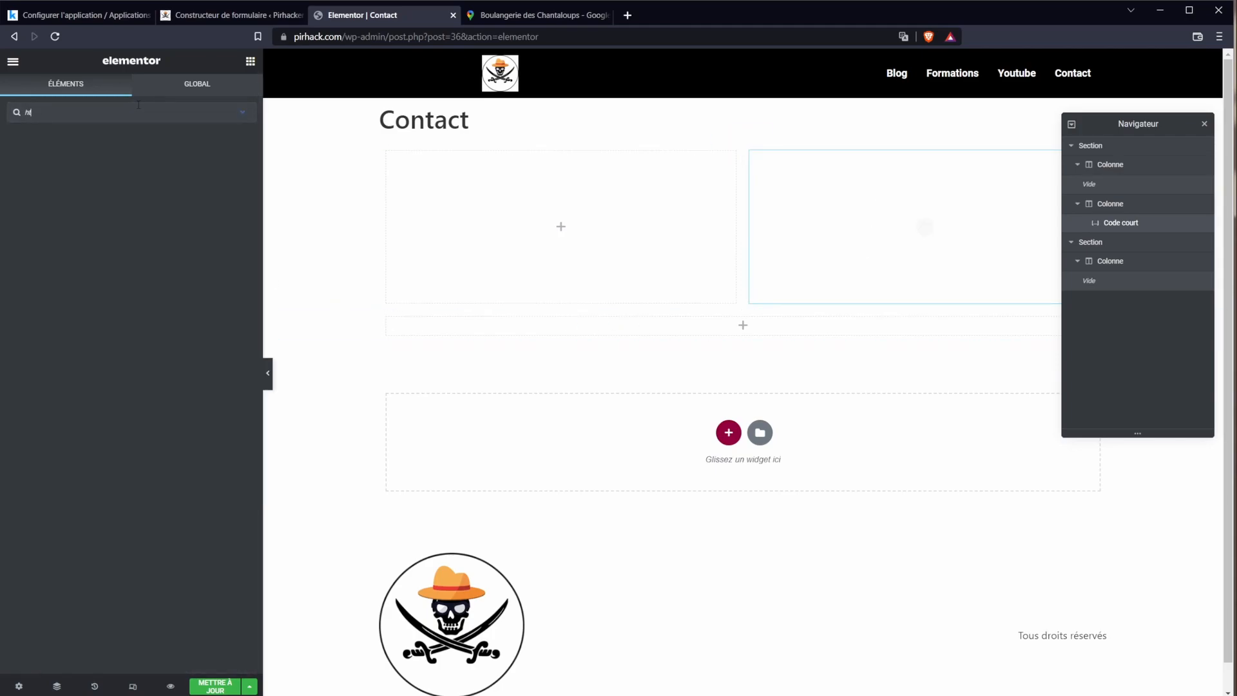
text(mlml)
drag(61, 169, 567, 243)
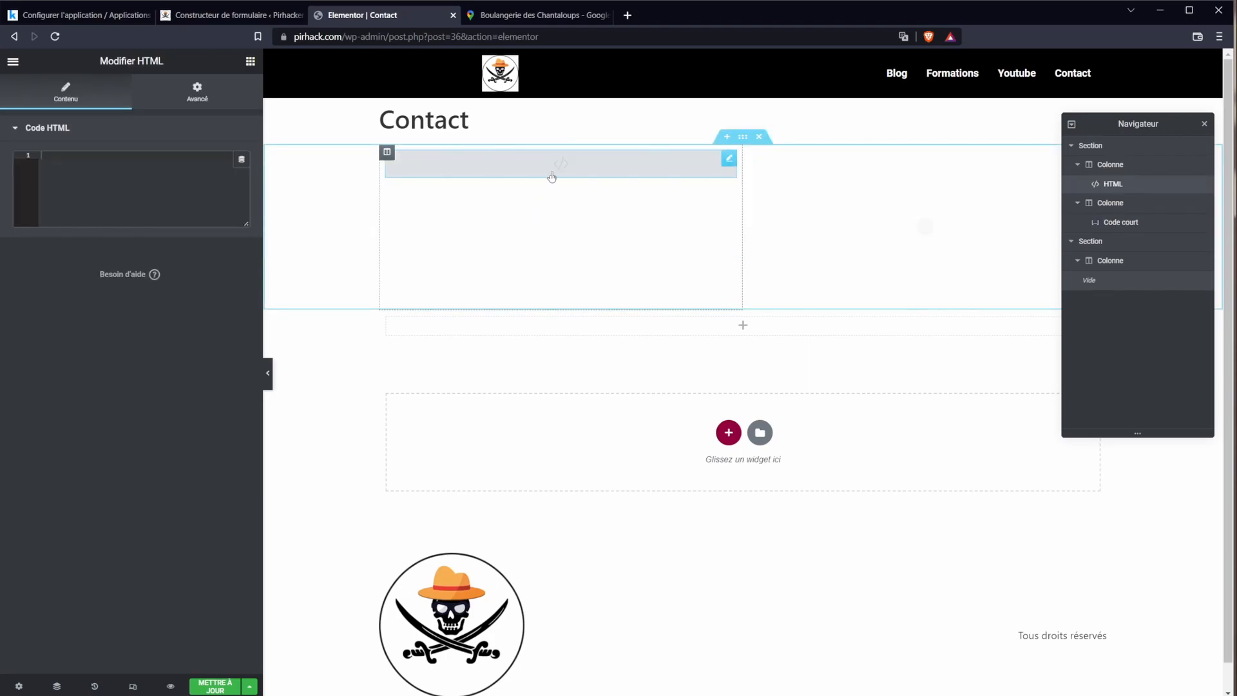
key(ctrl+v)
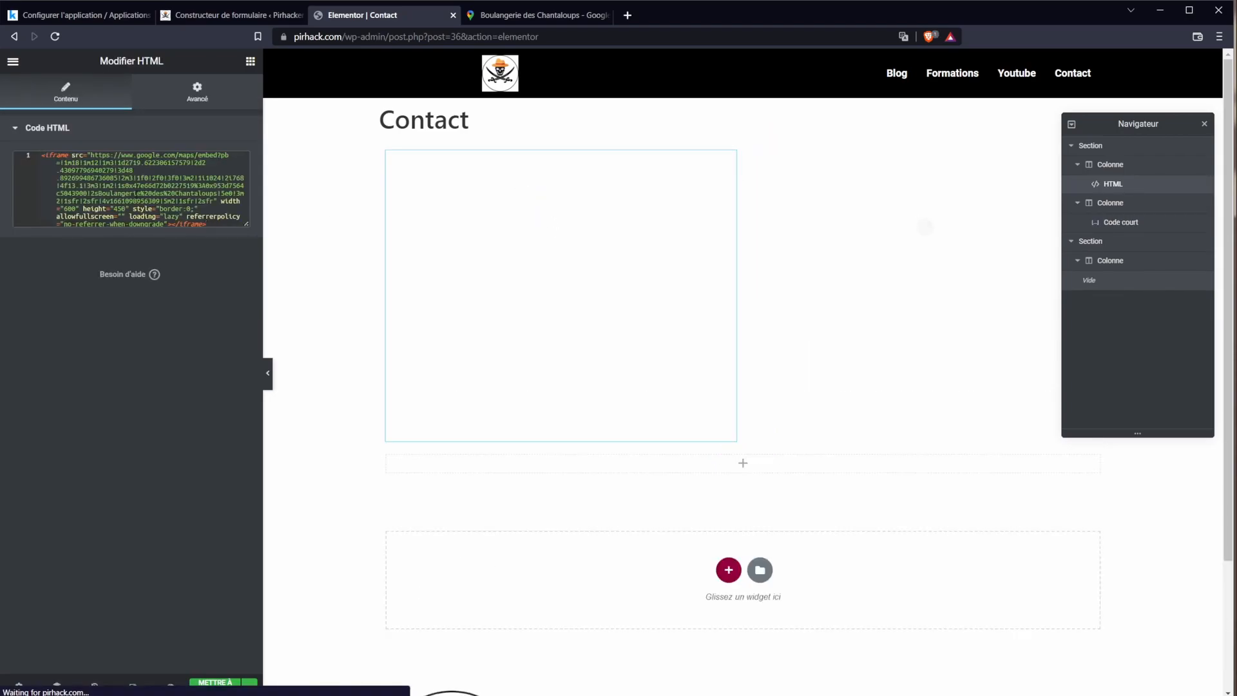
drag(246, 224, 250, 330)
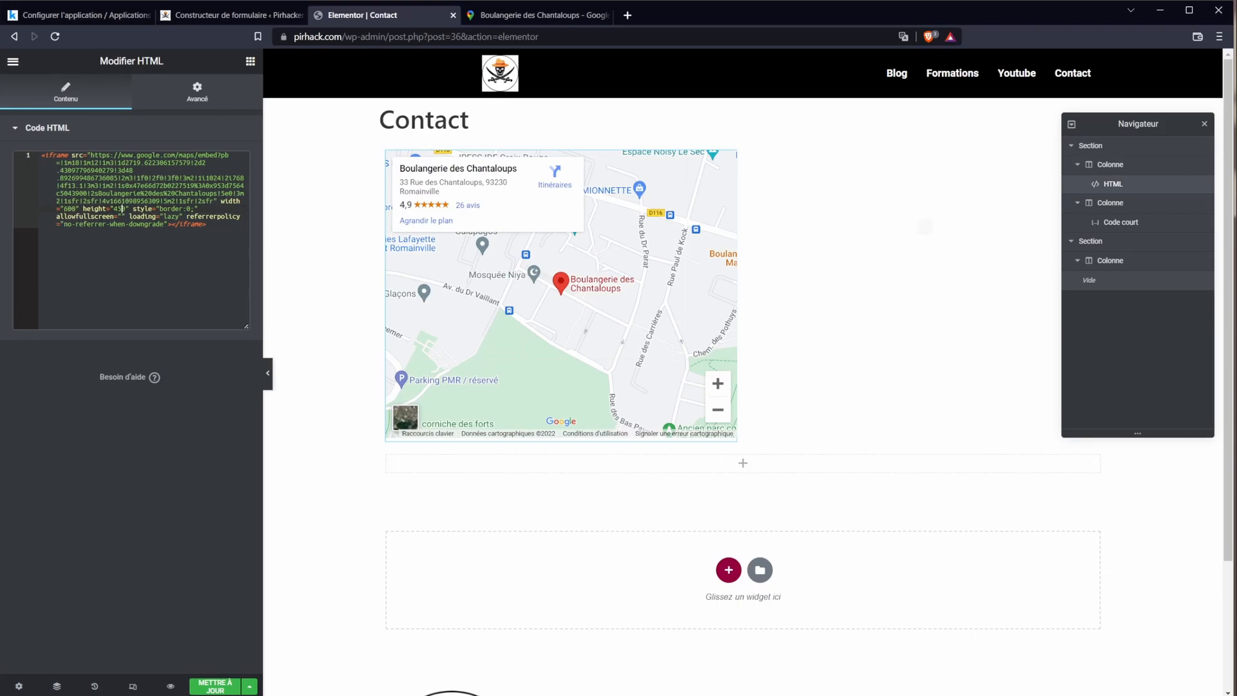
Step: Size the map iframe to 600 × 450 and update the Contact page
click(76, 209)
text(1)
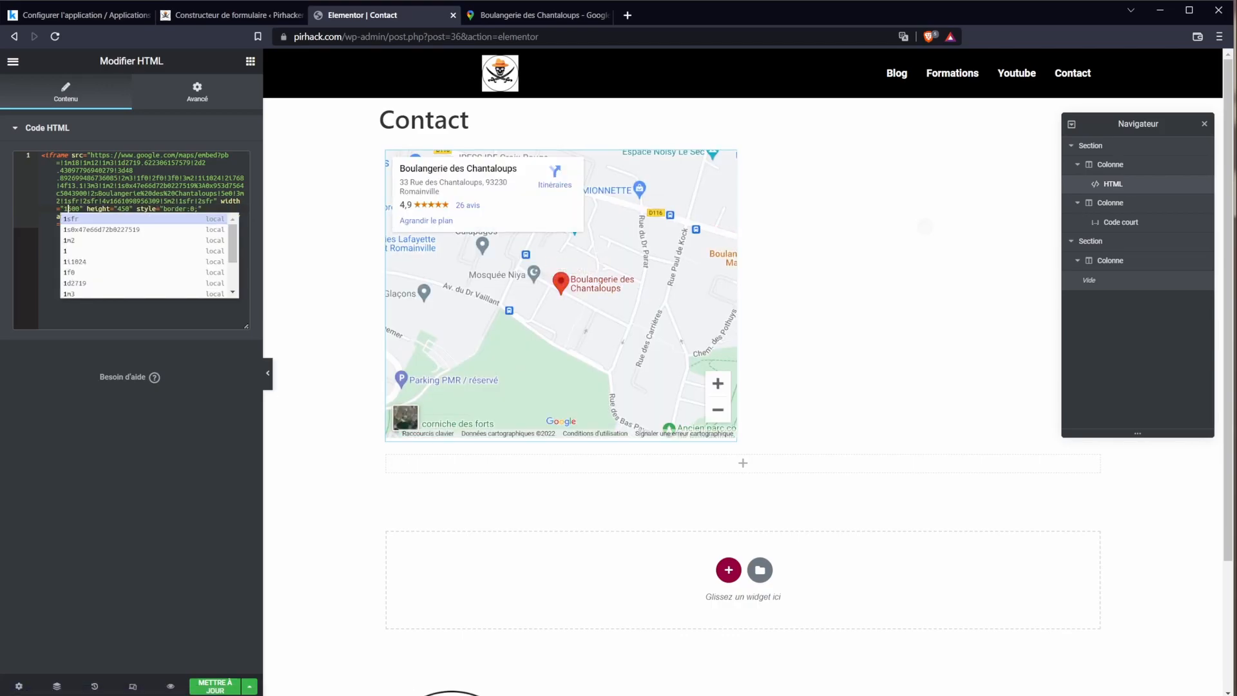
key(BackSpace)
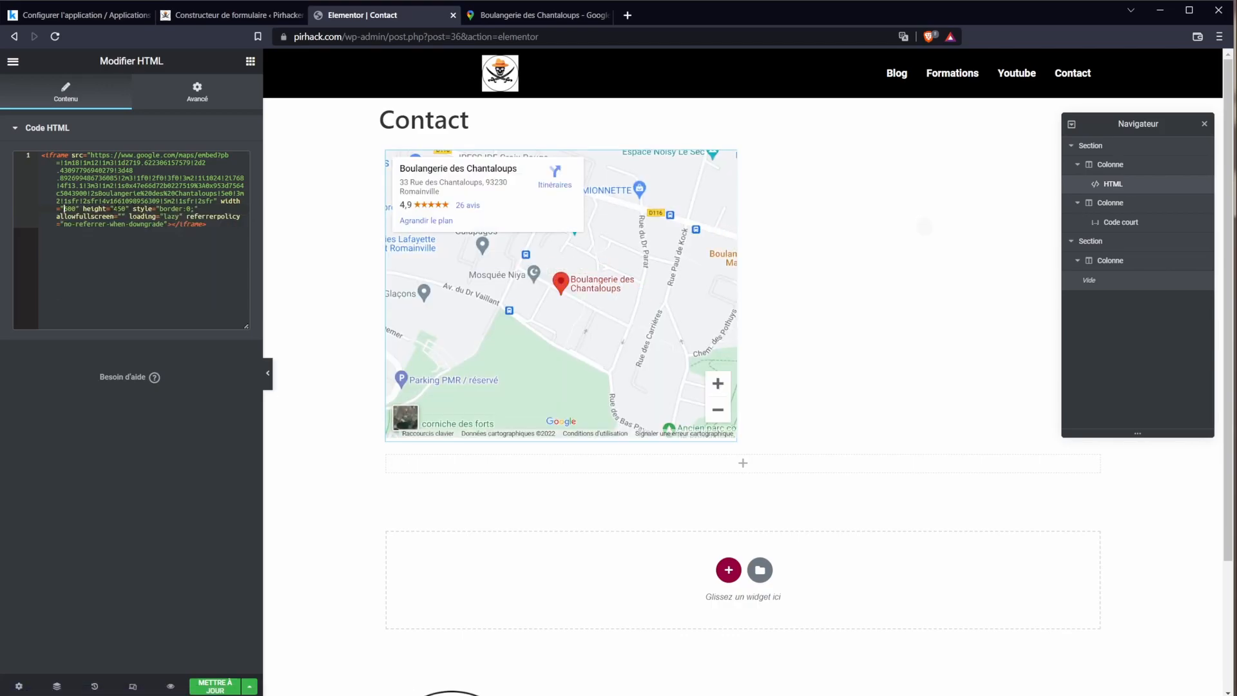
text(20)
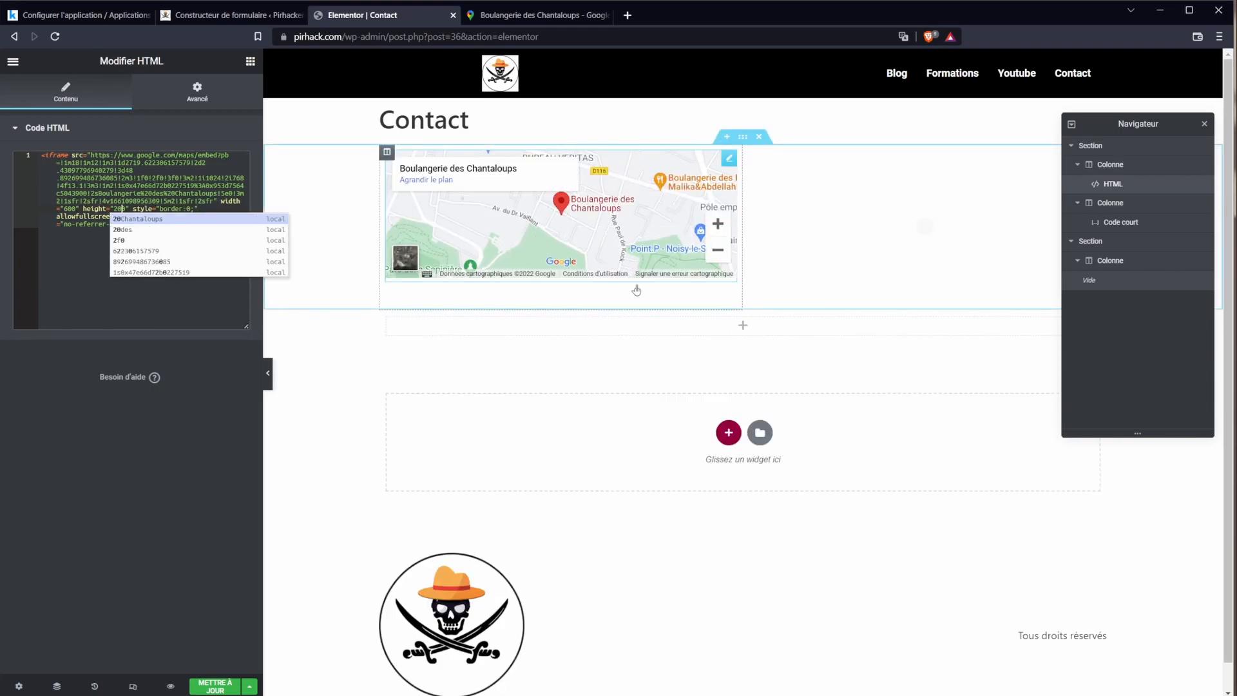
key(BackSpace)
key(BackSpace)
text(45)
click(1203, 124)
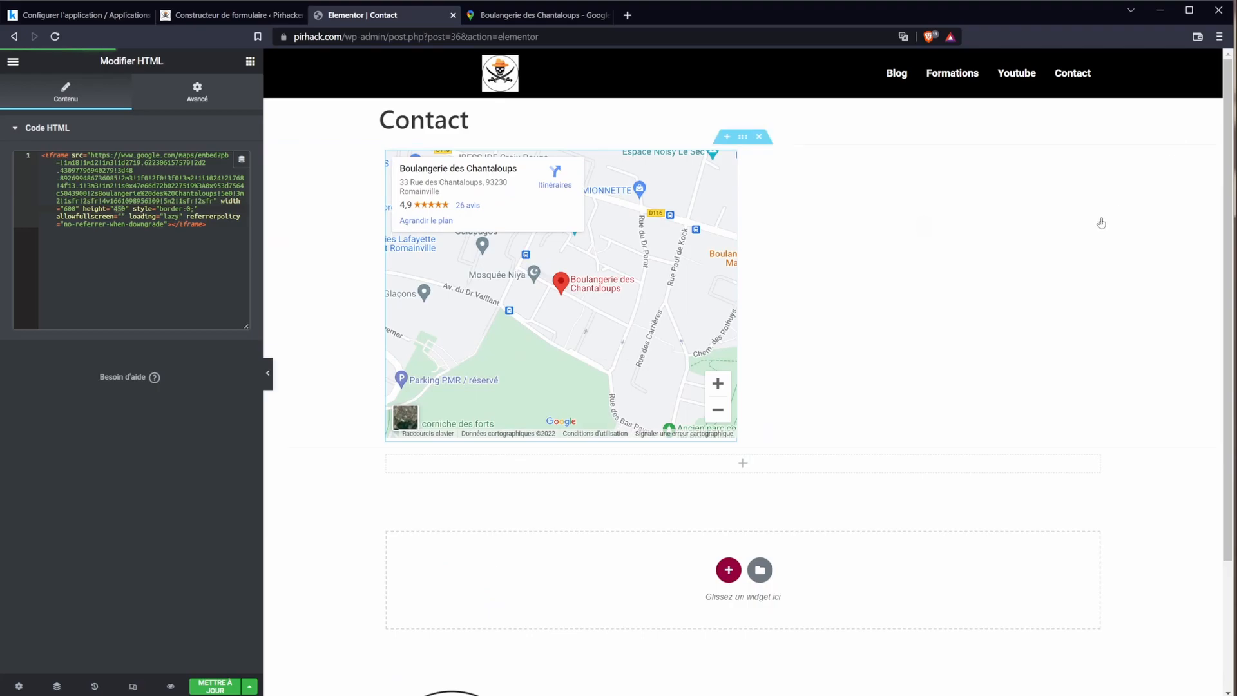
click(204, 691)
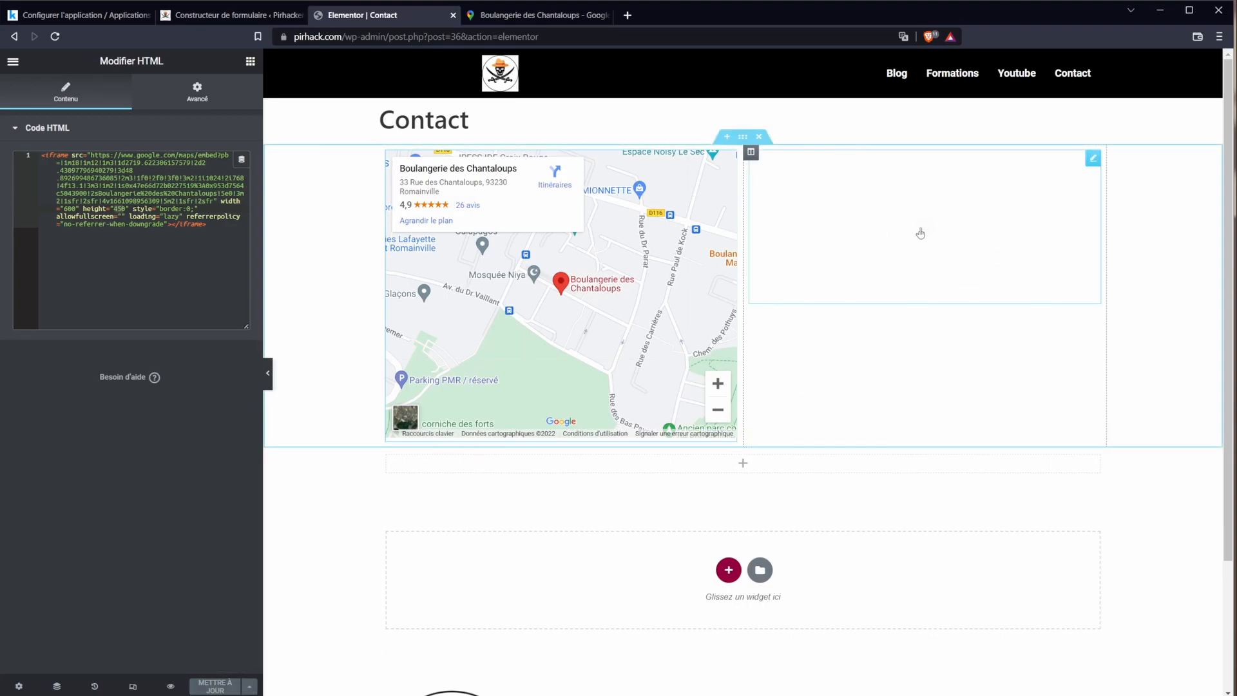
Step: Check the live Contact page with the map beside the Contact Me form, then reopen it in Elementor
click(187, 15)
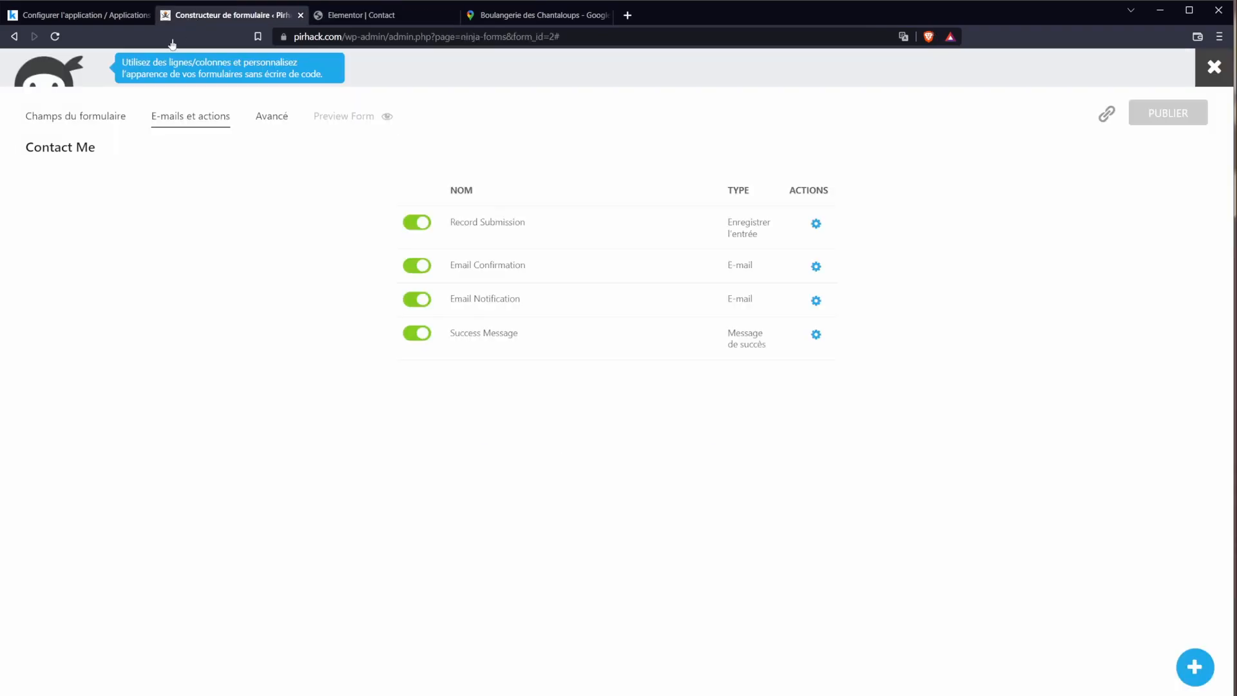
click(342, 14)
click(14, 61)
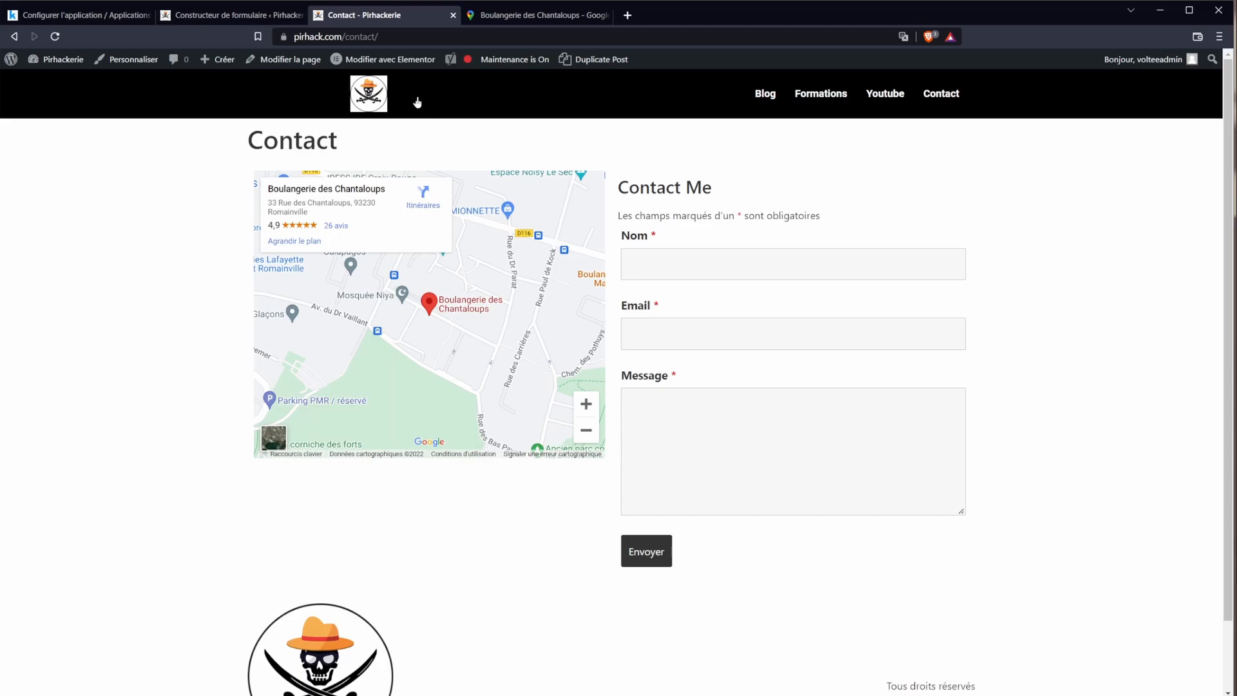
click(381, 60)
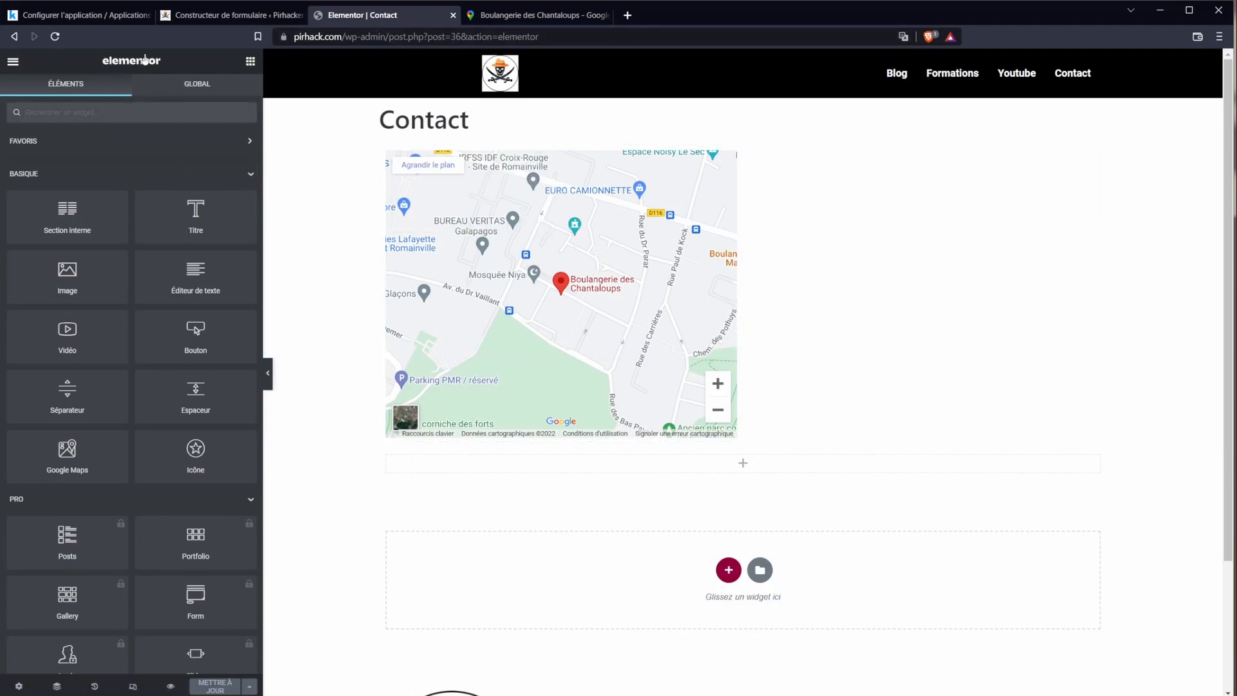
Step: Give the map widget an unlinked top margin of 111, update, and reload the live page
middle_click(14, 37)
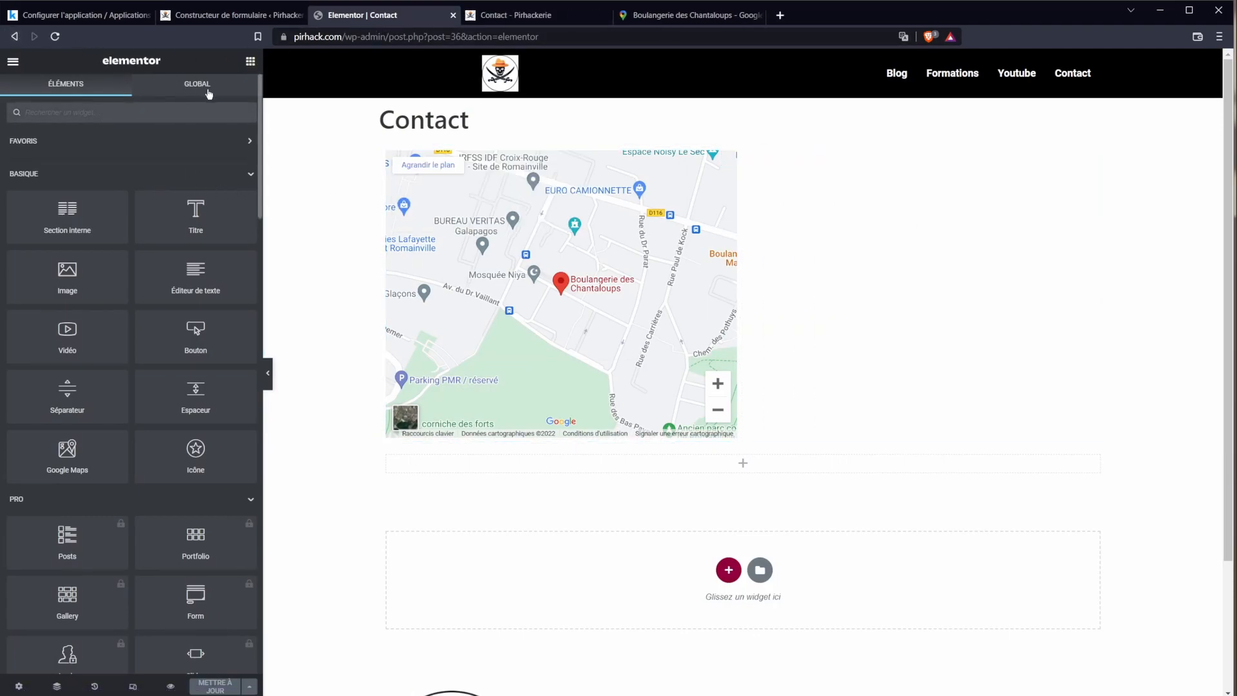
click(726, 162)
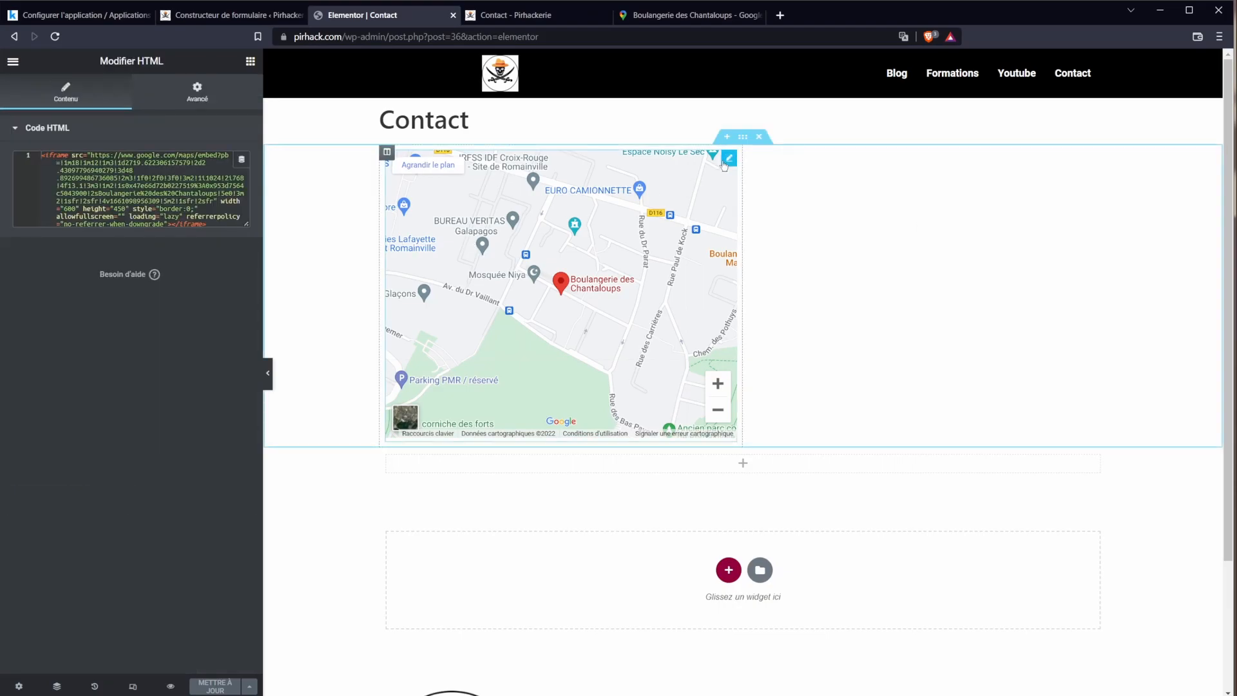
click(197, 90)
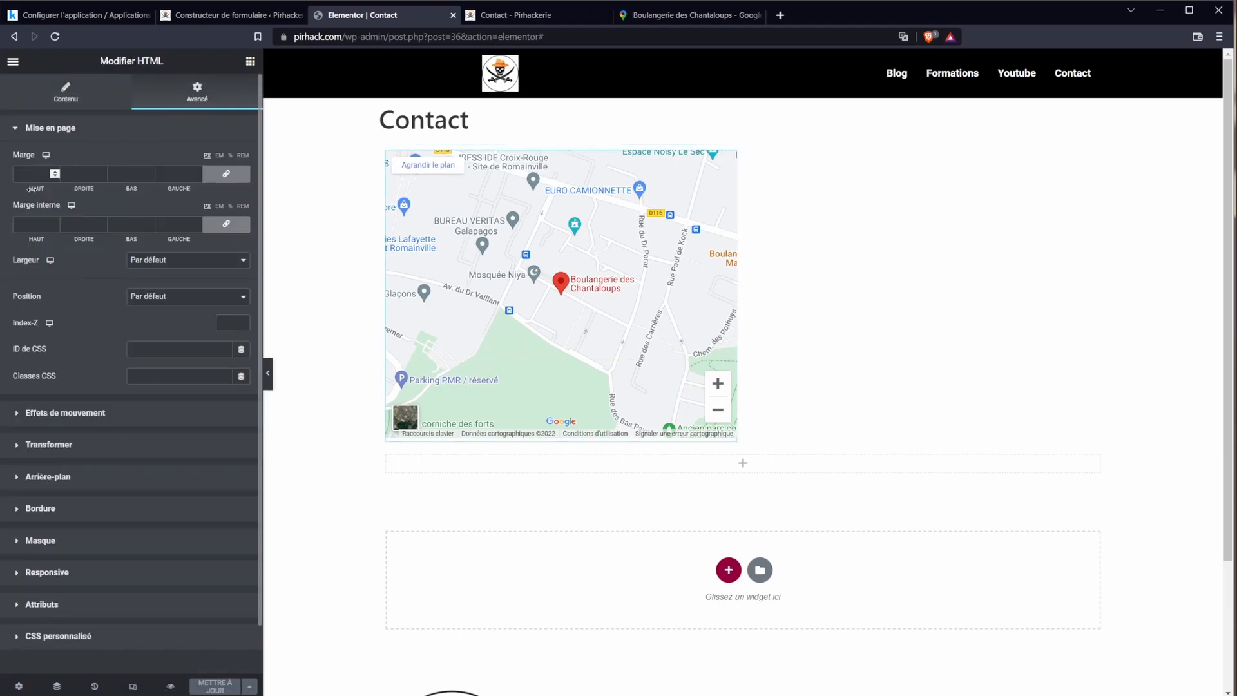
click(221, 178)
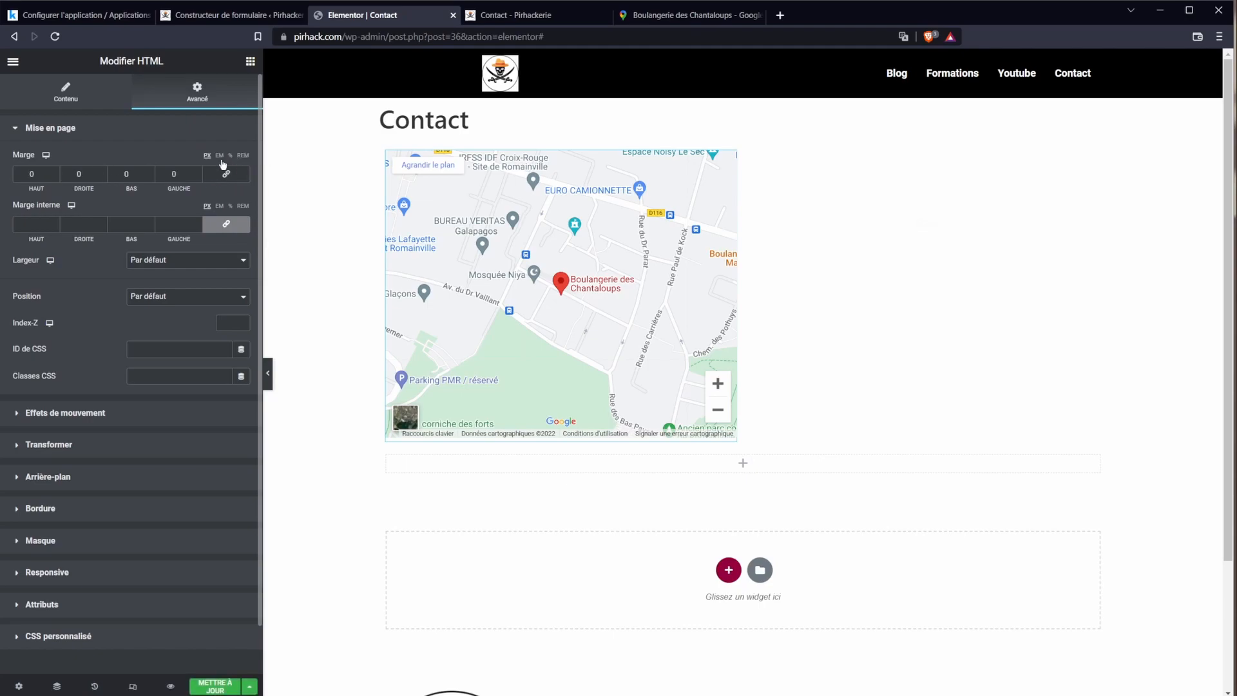
drag(40, 189, 109, 183)
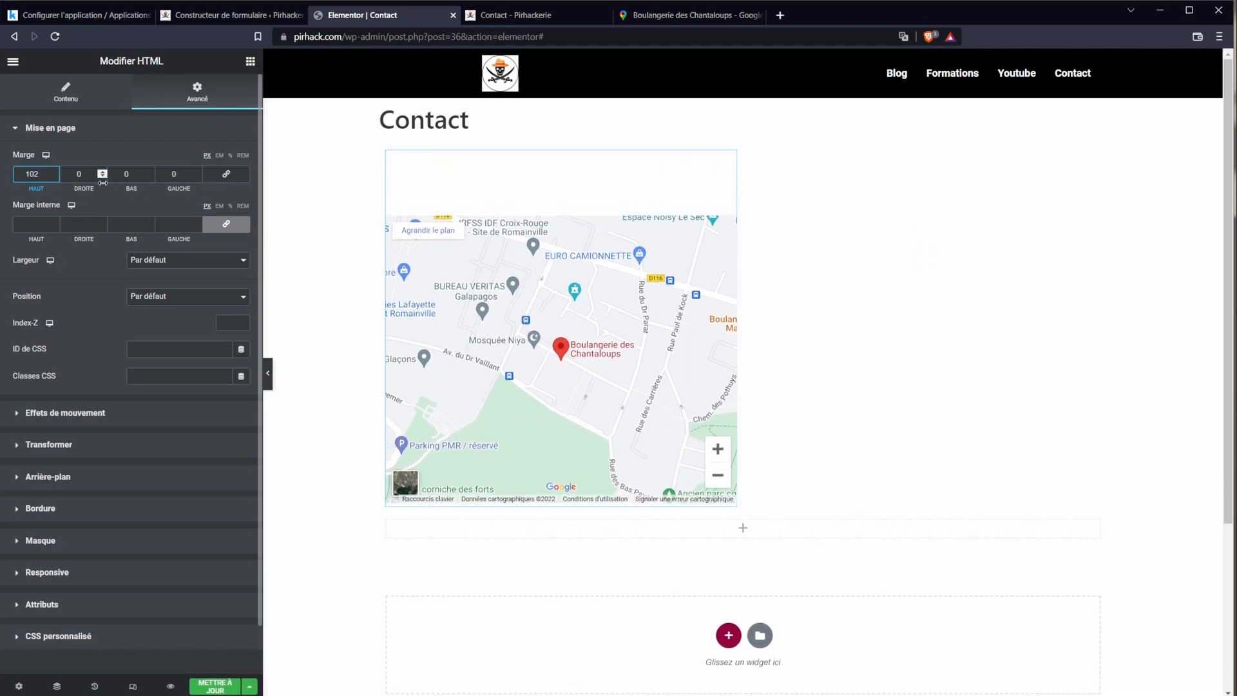
click(215, 687)
click(488, 15)
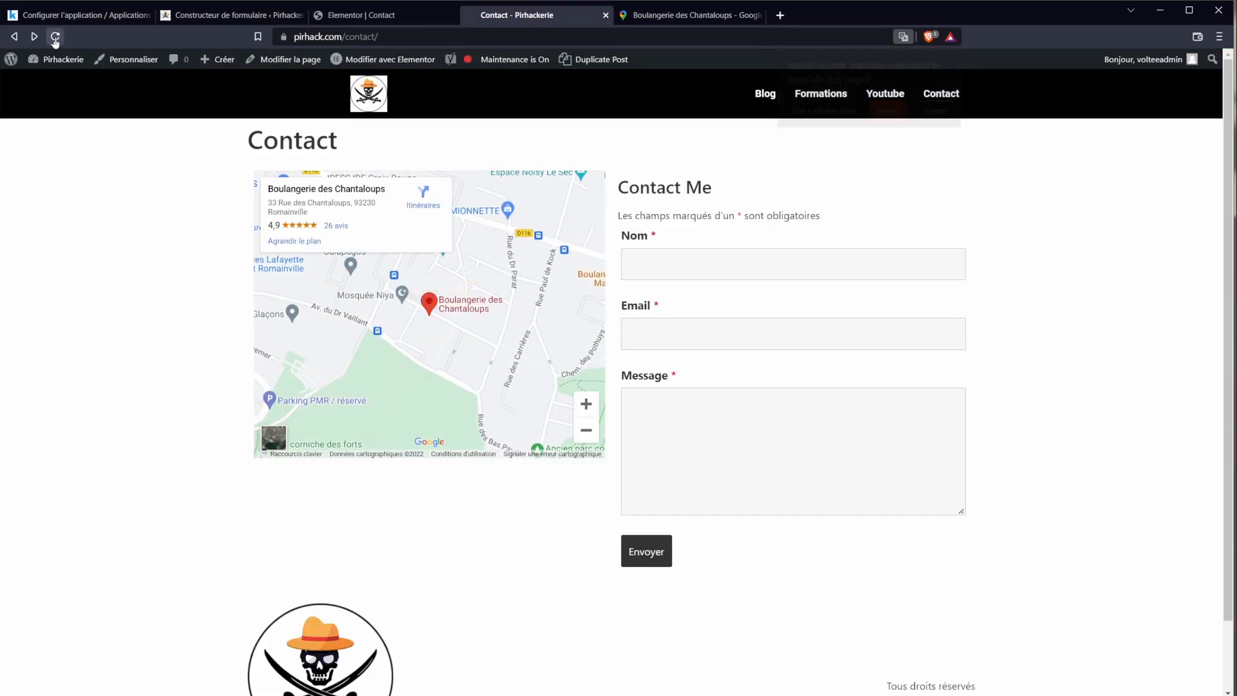
click(55, 37)
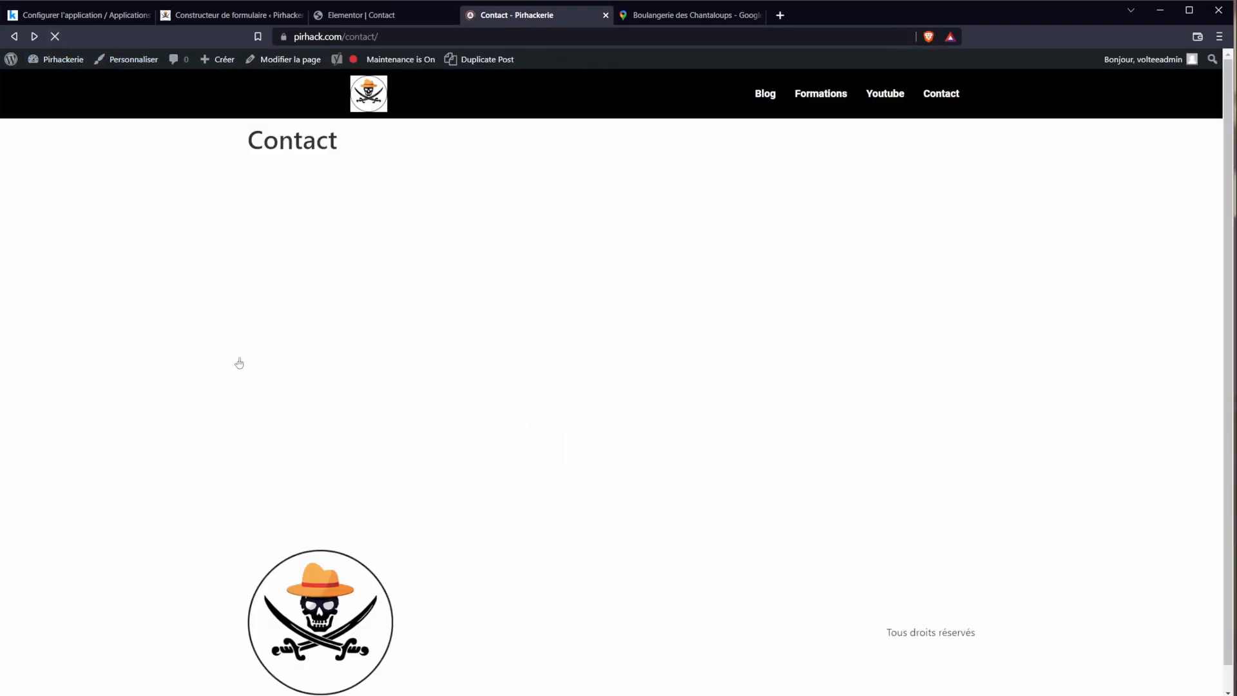
click(188, 311)
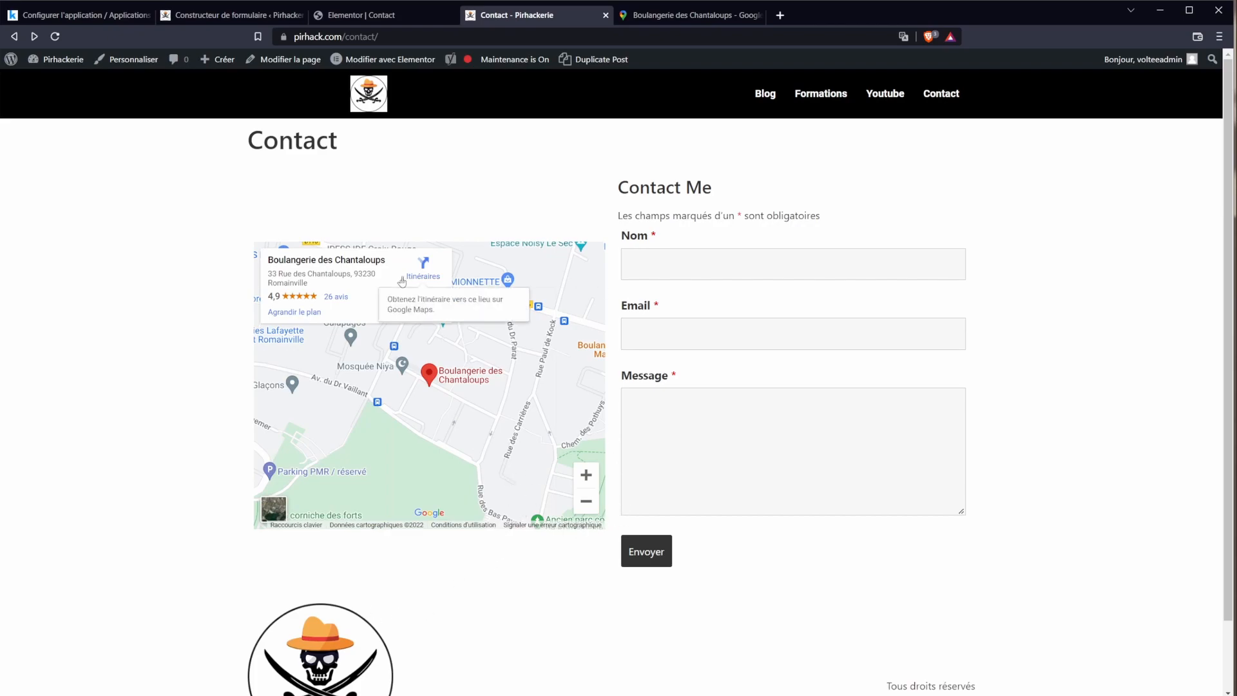
Step: Turn on Masquer le titre in the page settings and update the Contact page
double_click(320, 147)
click(387, 16)
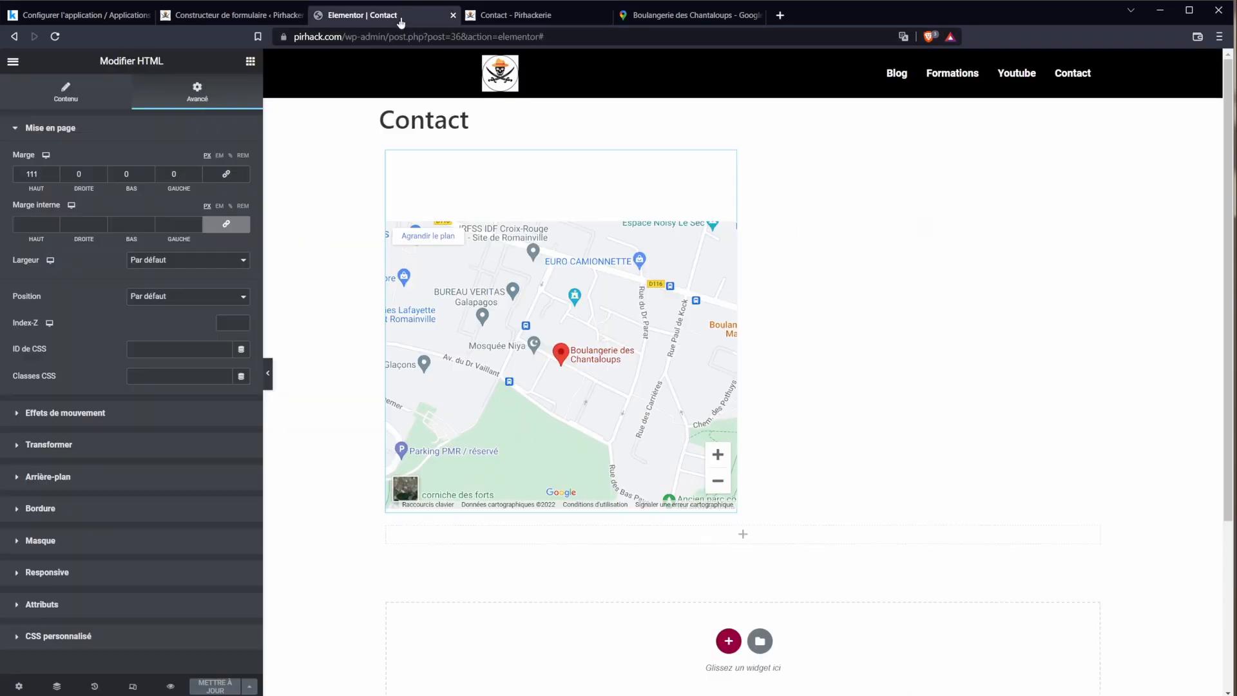
click(19, 686)
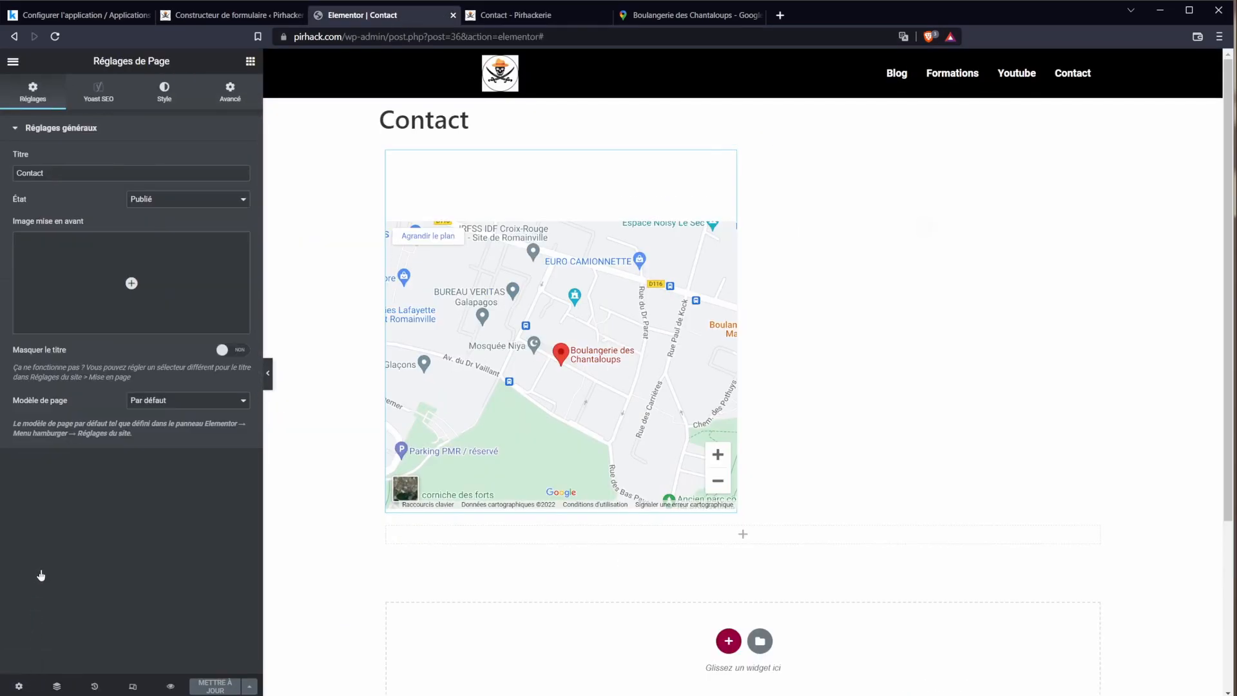
click(229, 351)
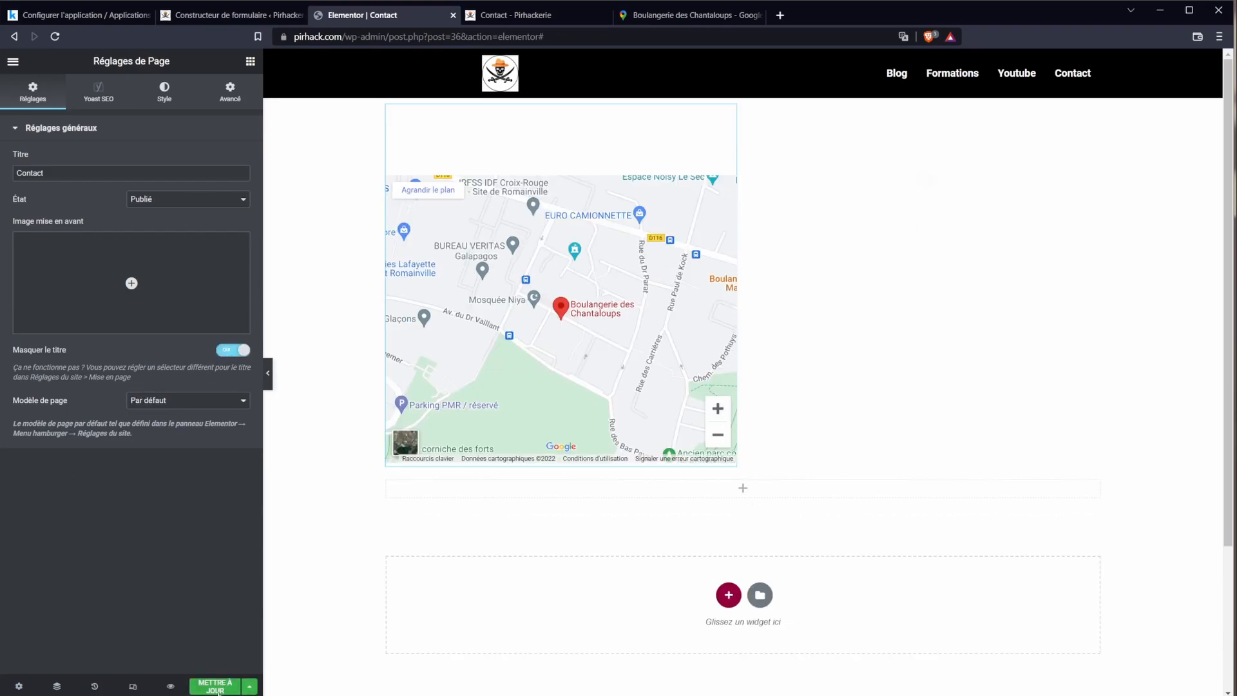
click(215, 686)
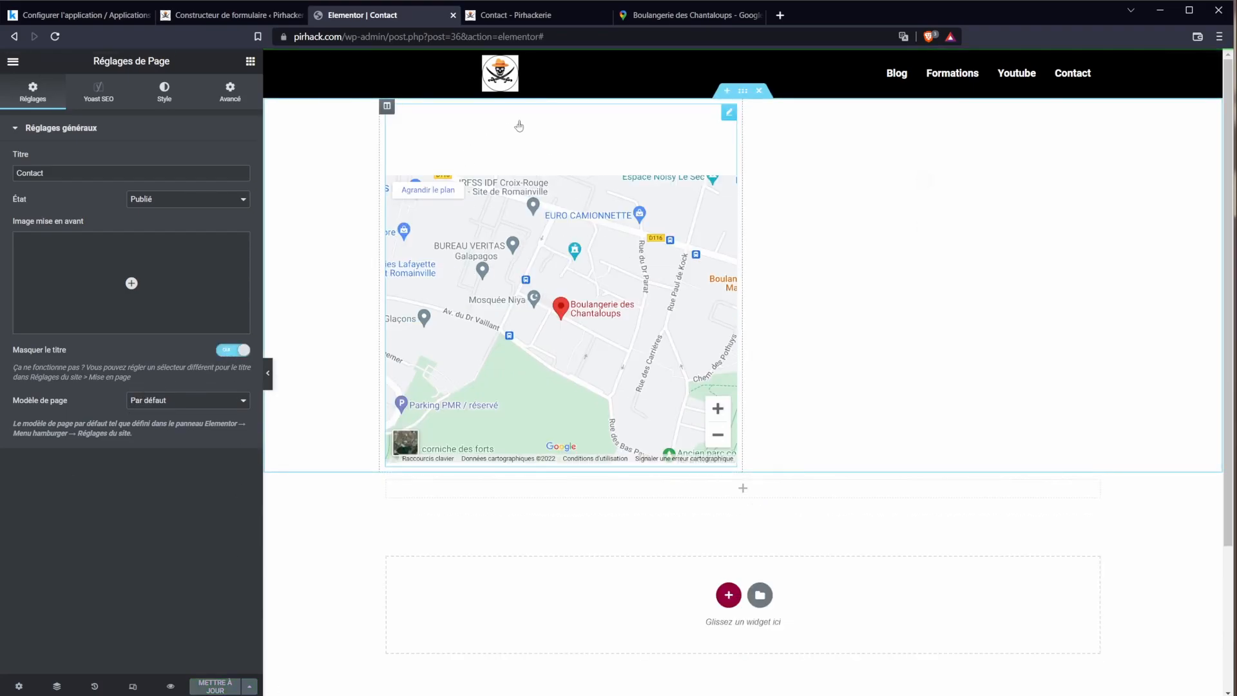
Step: Reload the live Contact page to confirm the title is gone, then exit Elementor
click(573, 19)
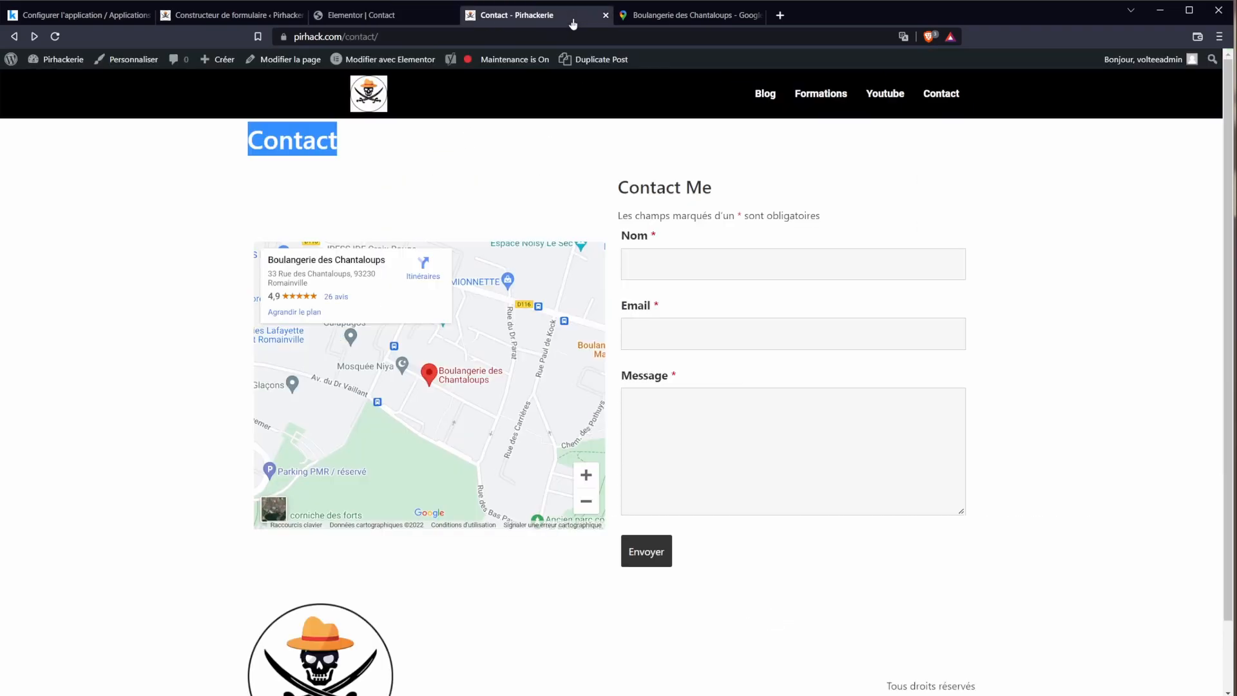
click(54, 36)
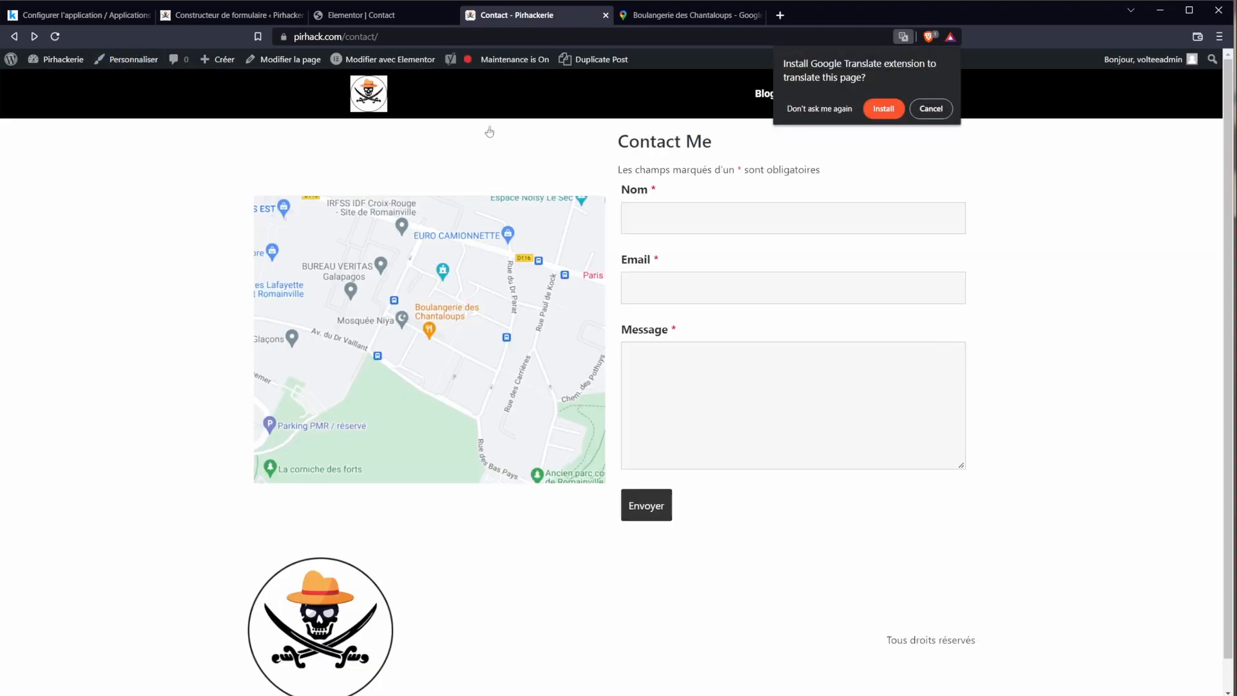
click(939, 110)
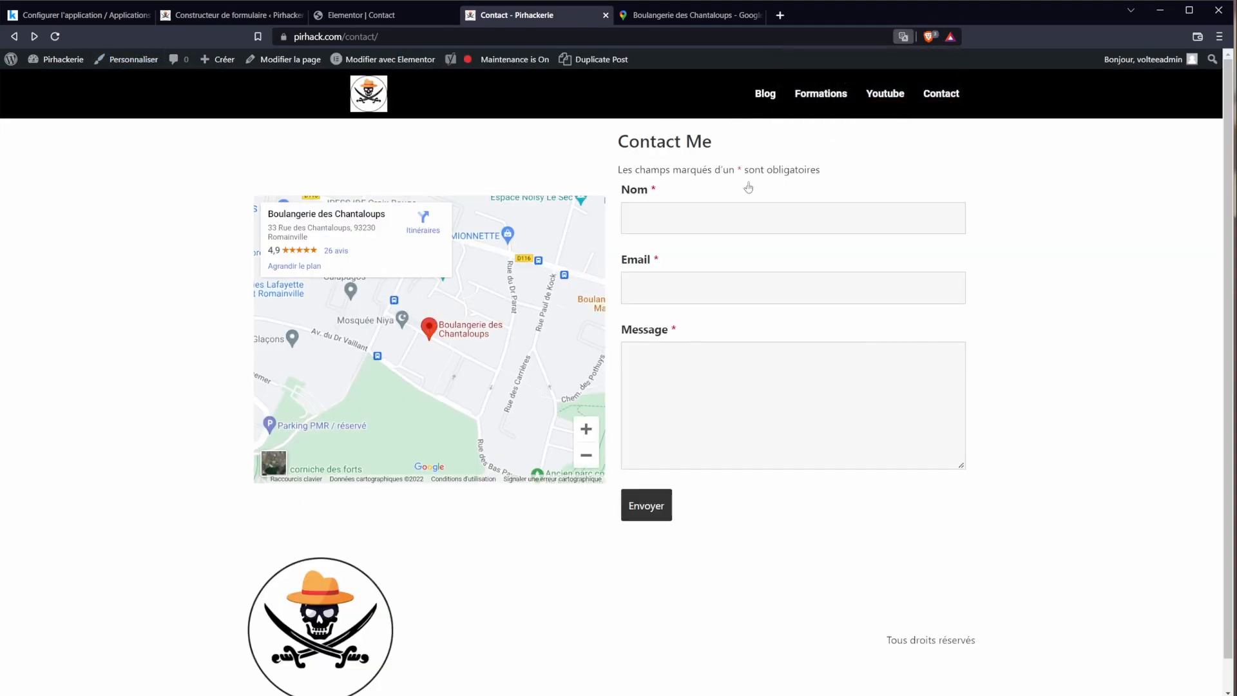
mouse_move(428, 349)
mouse_down()
mouse_move(352, 354)
mouse_move(396, 372)
mouse_move(455, 337)
mouse_move(505, 421)
mouse_move(429, 398)
mouse_move(524, 481)
mouse_up()
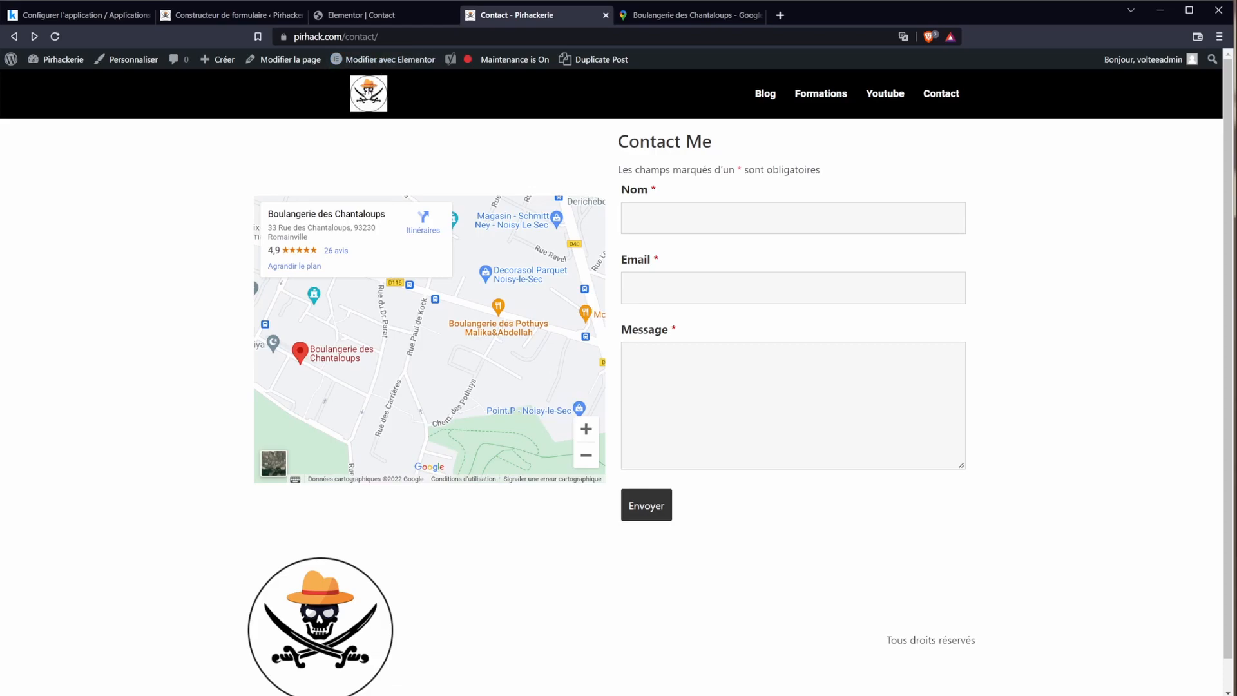
click(364, 15)
click(15, 59)
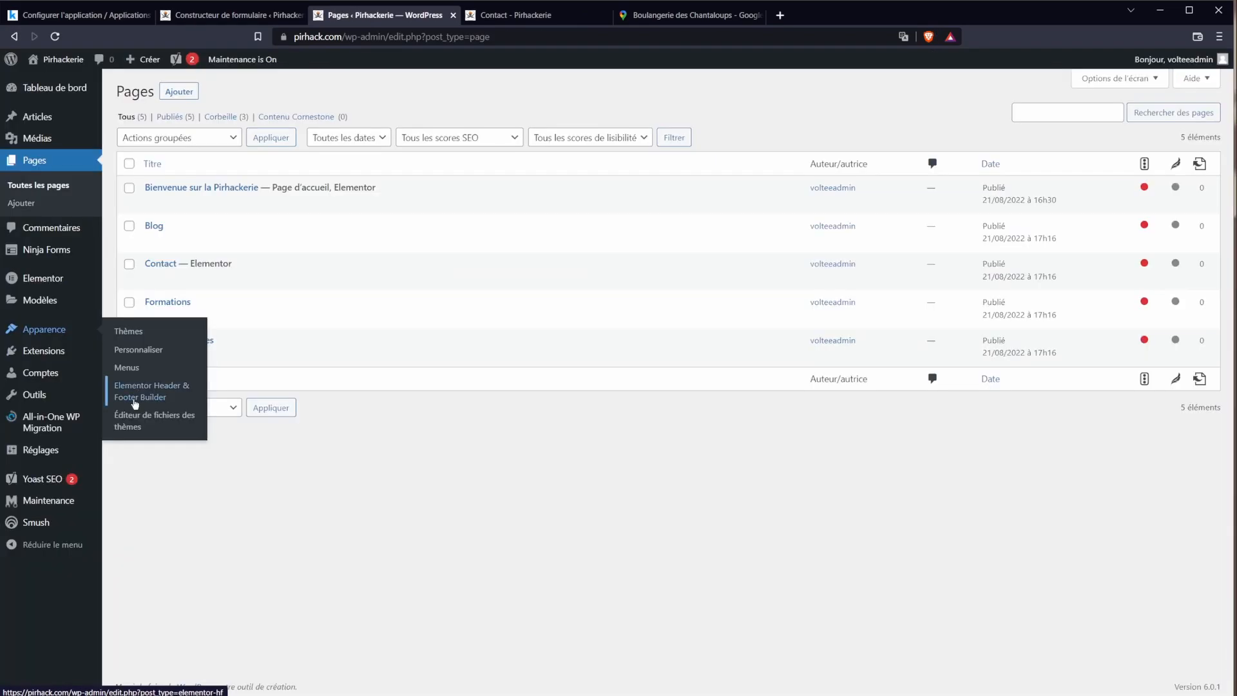
Step: Link the Menu header logo to the custom URL '/', save, and reload the live page
click(135, 405)
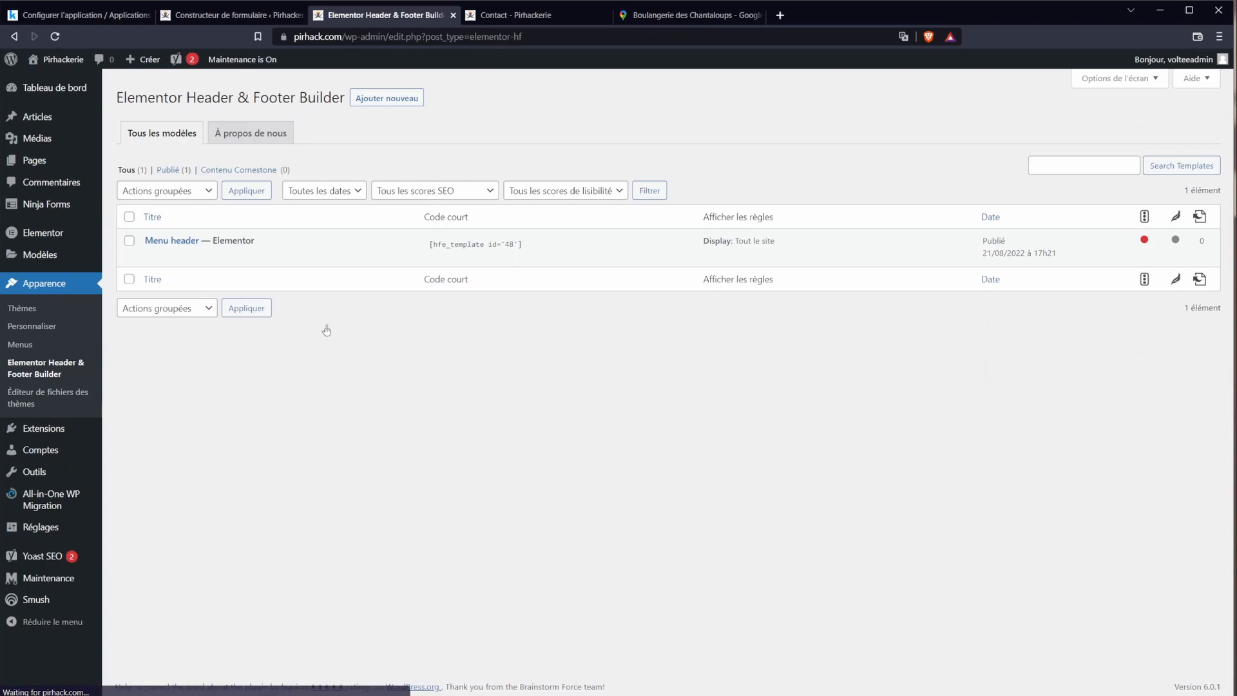
click(338, 258)
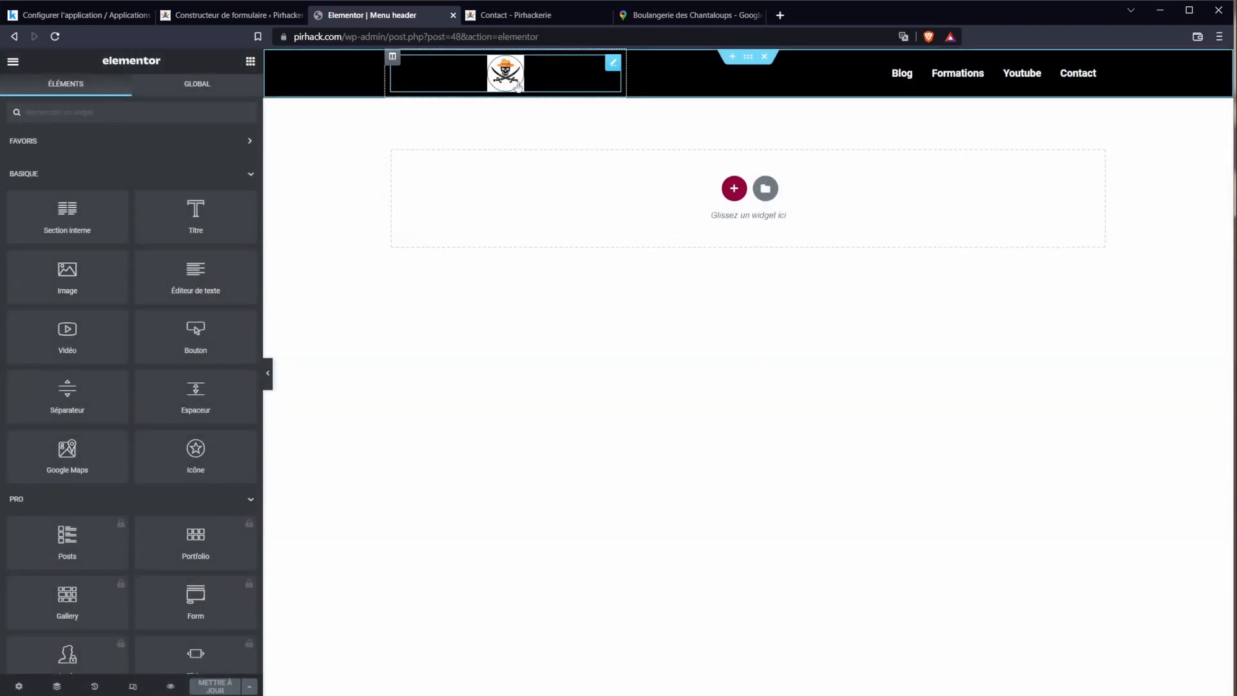
click(507, 81)
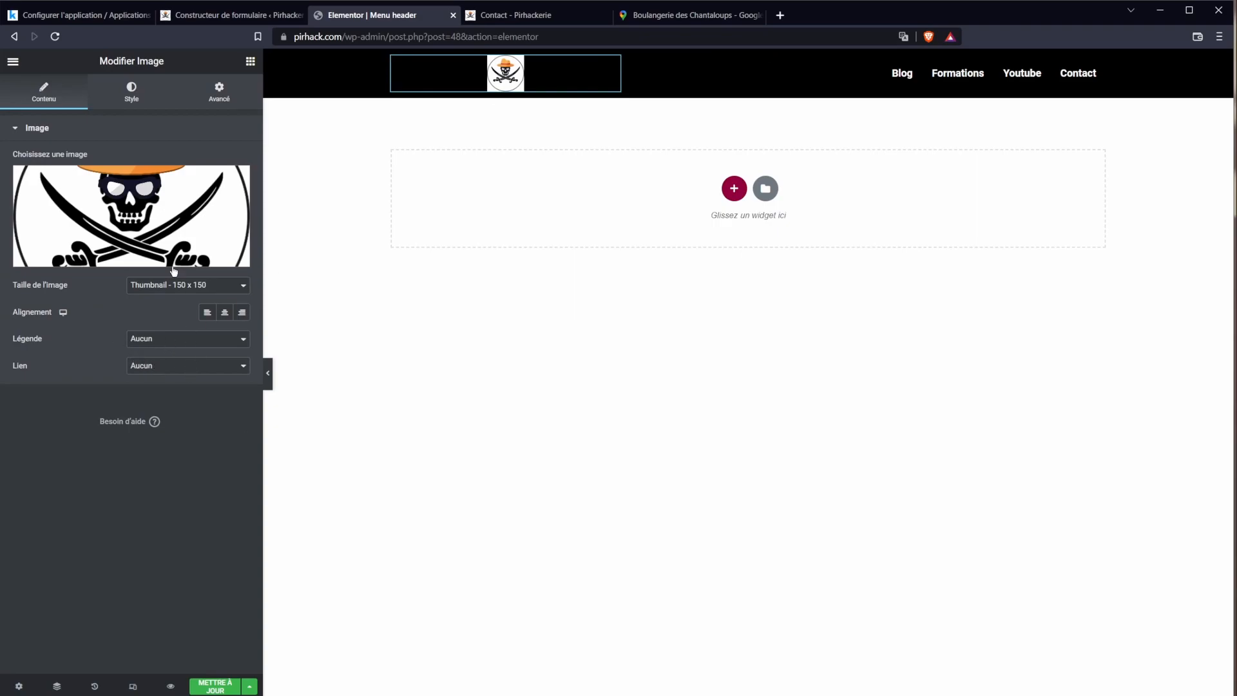
click(156, 371)
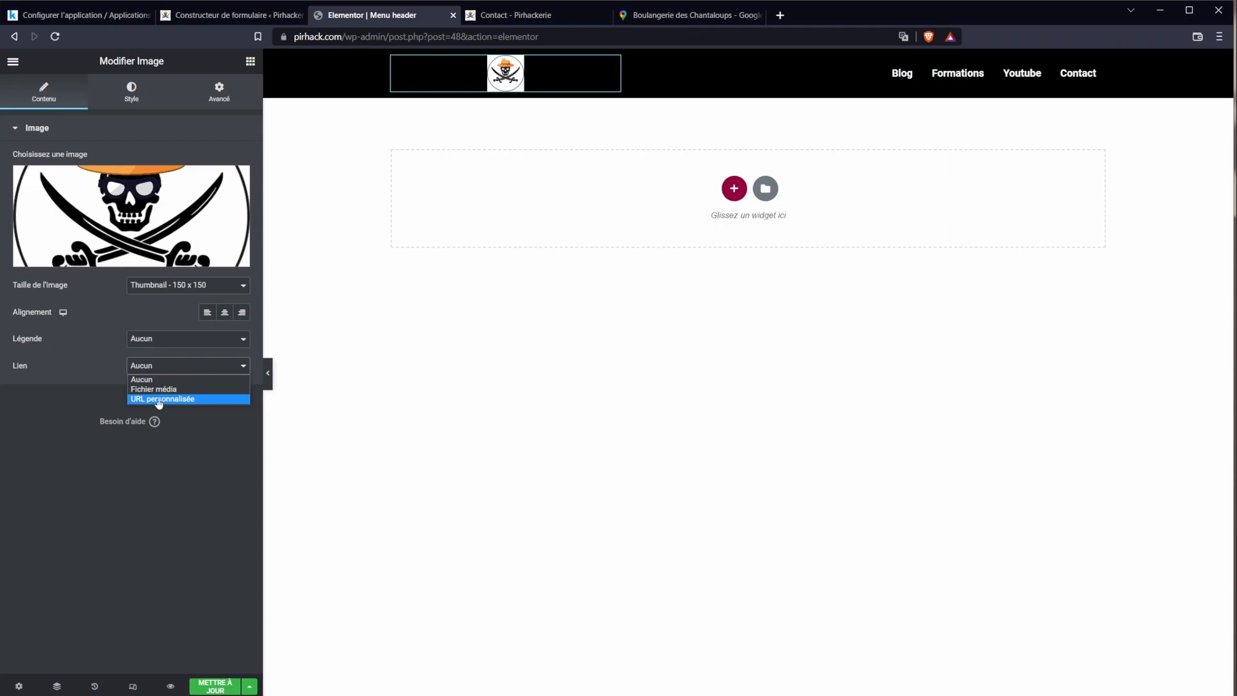
click(159, 399)
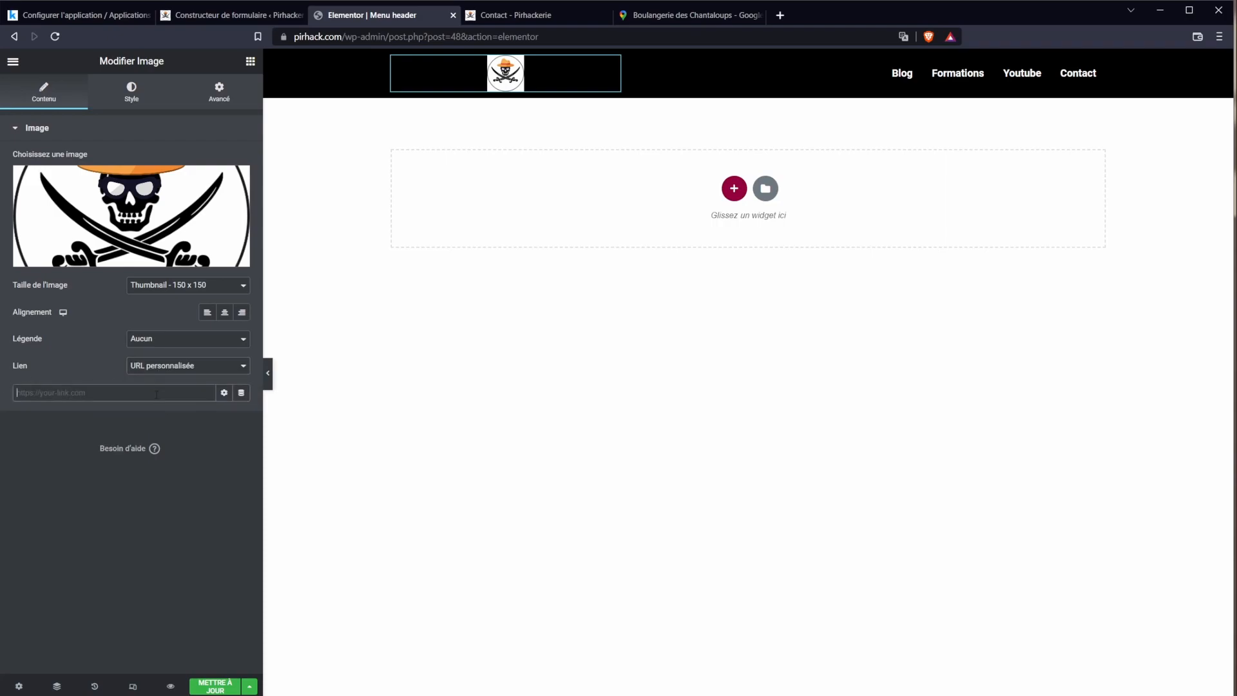
text(/)
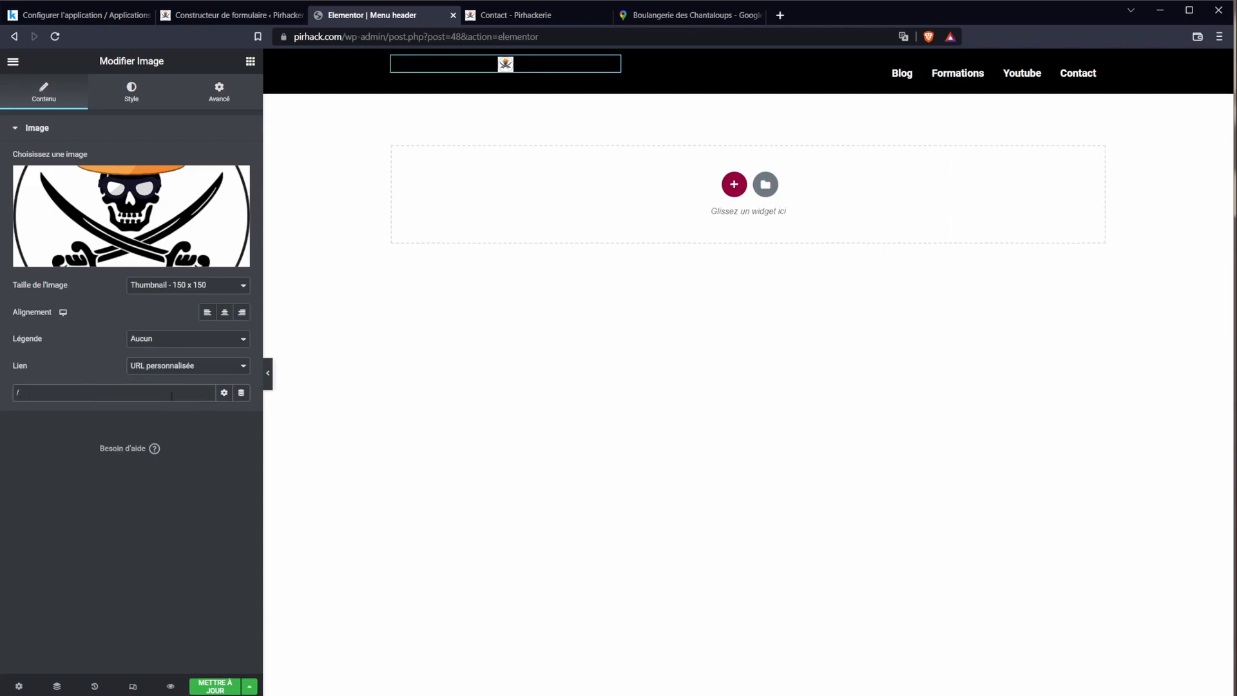
click(220, 687)
click(507, 15)
click(57, 38)
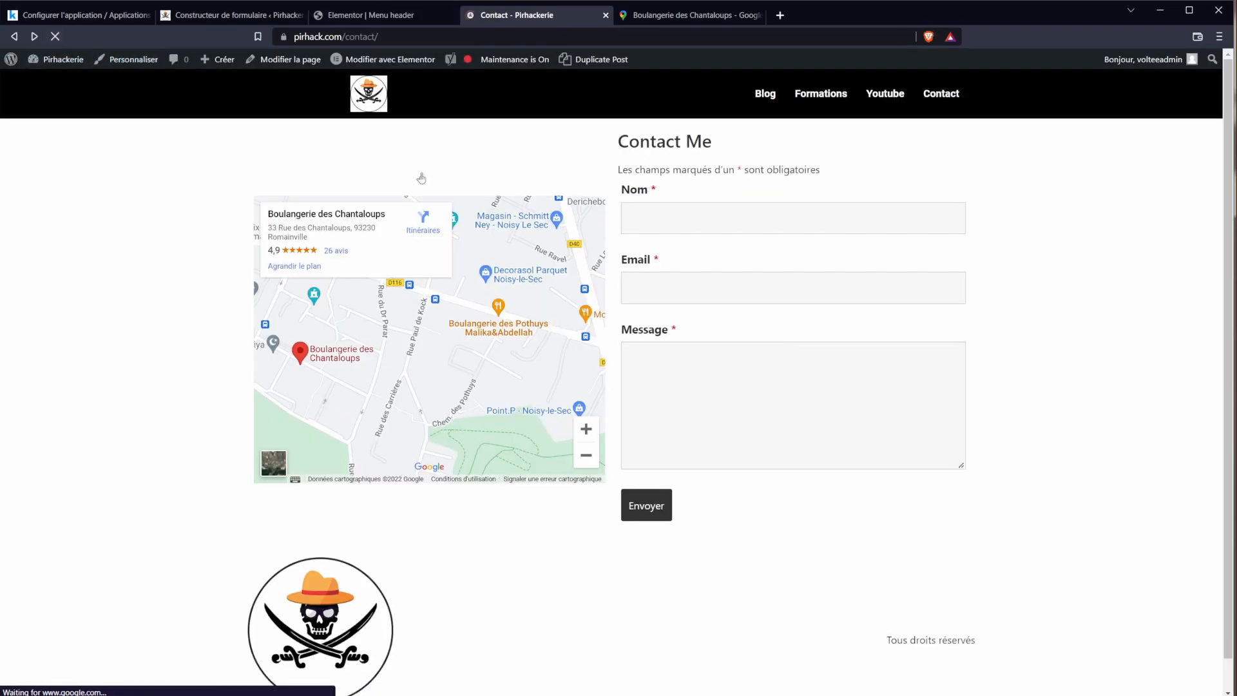
Step: Follow the logo to the homepage and open the homepage in Elementor in a new tab
click(365, 97)
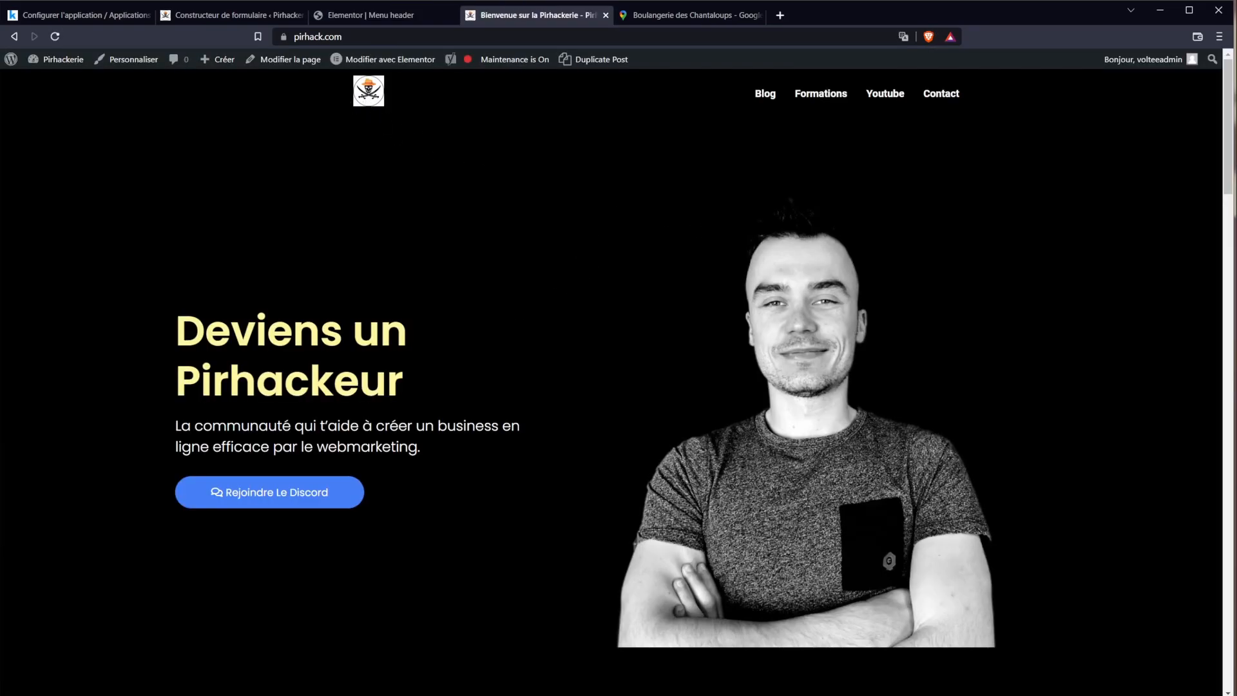
scroll(524, 409, down, 10)
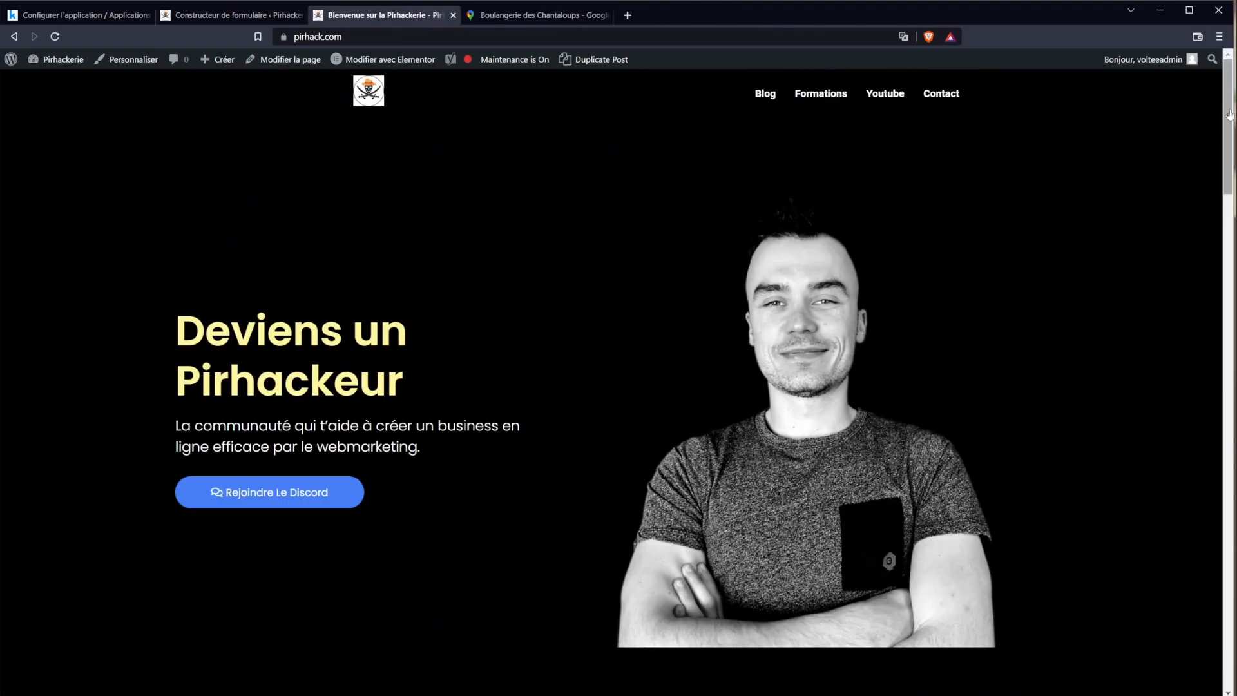
drag(1229, 115, 1089, 93)
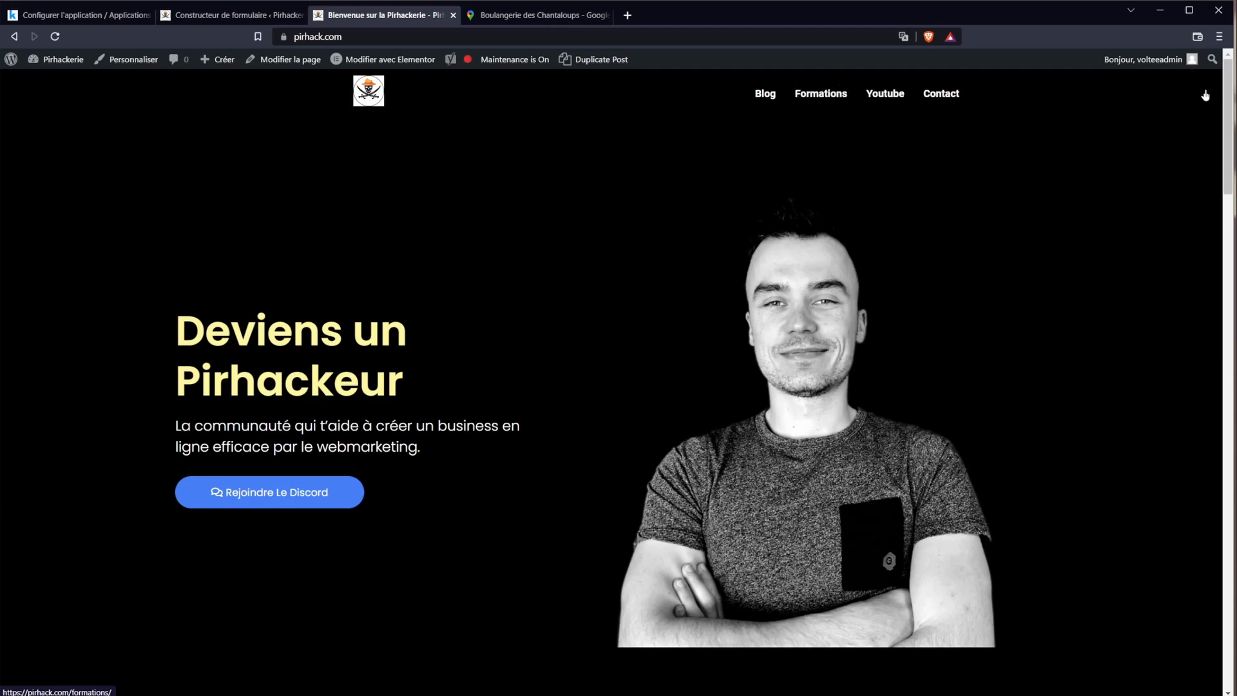
drag(1227, 108, 1225, 431)
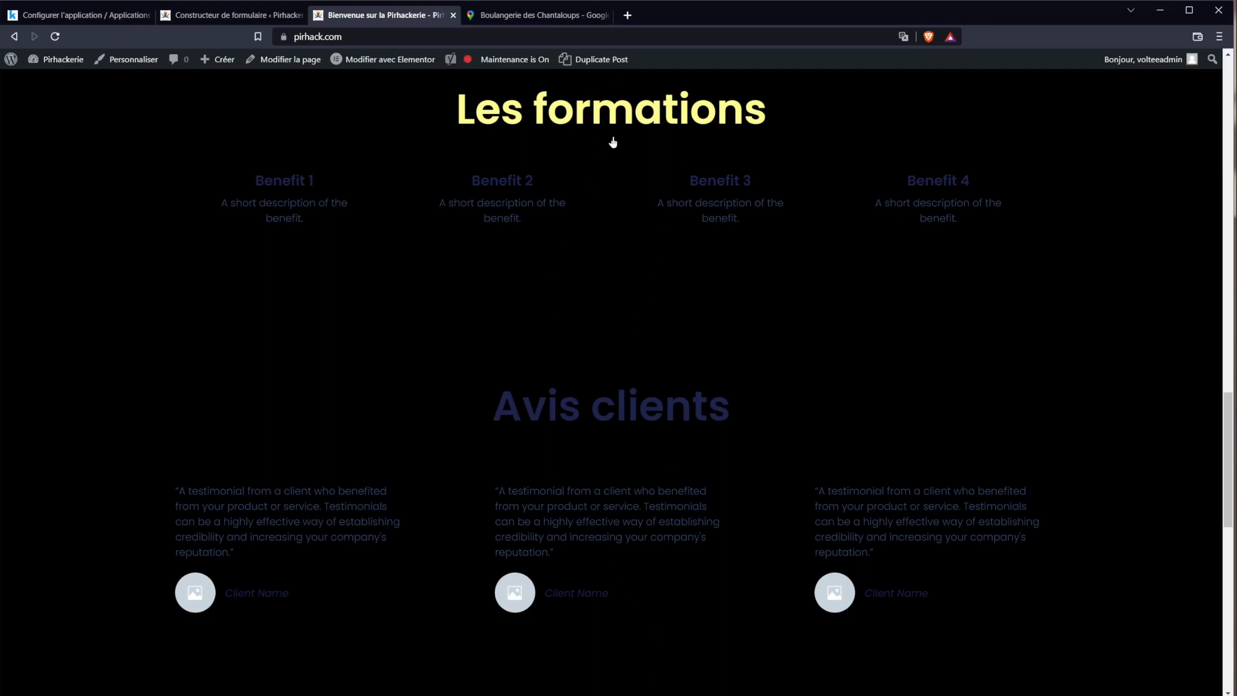
drag(1222, 495, 1228, 106)
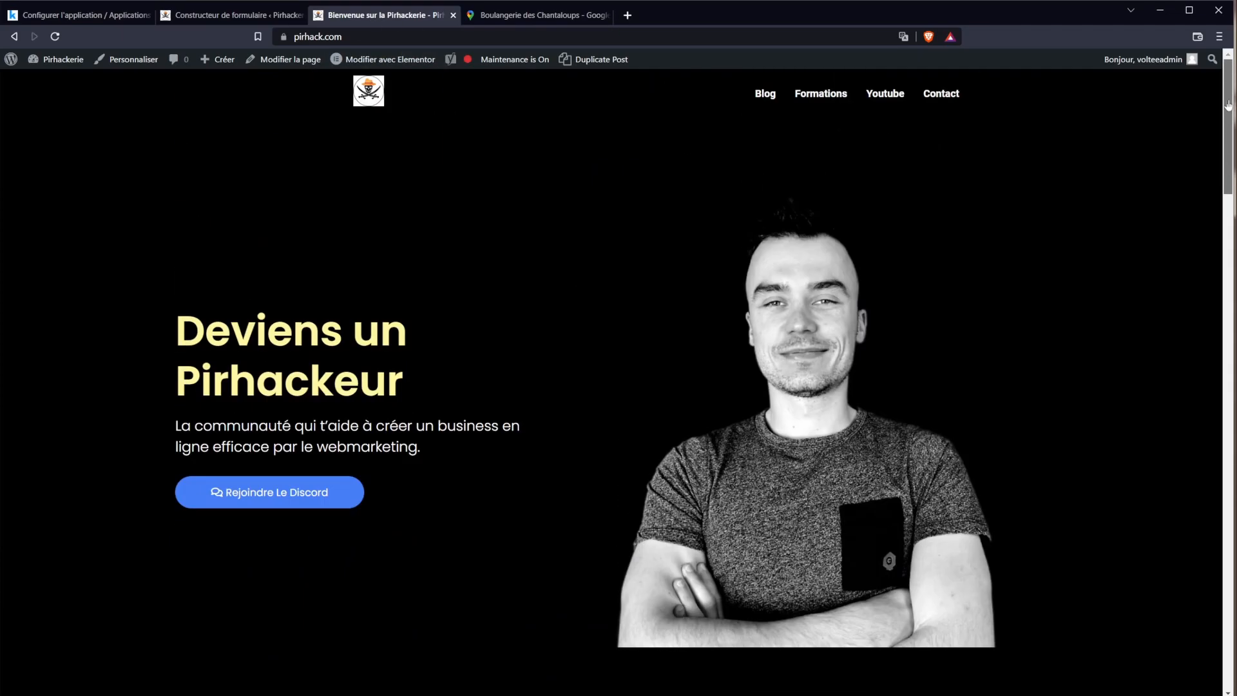
middle_click(369, 65)
drag(490, 23, 370, 32)
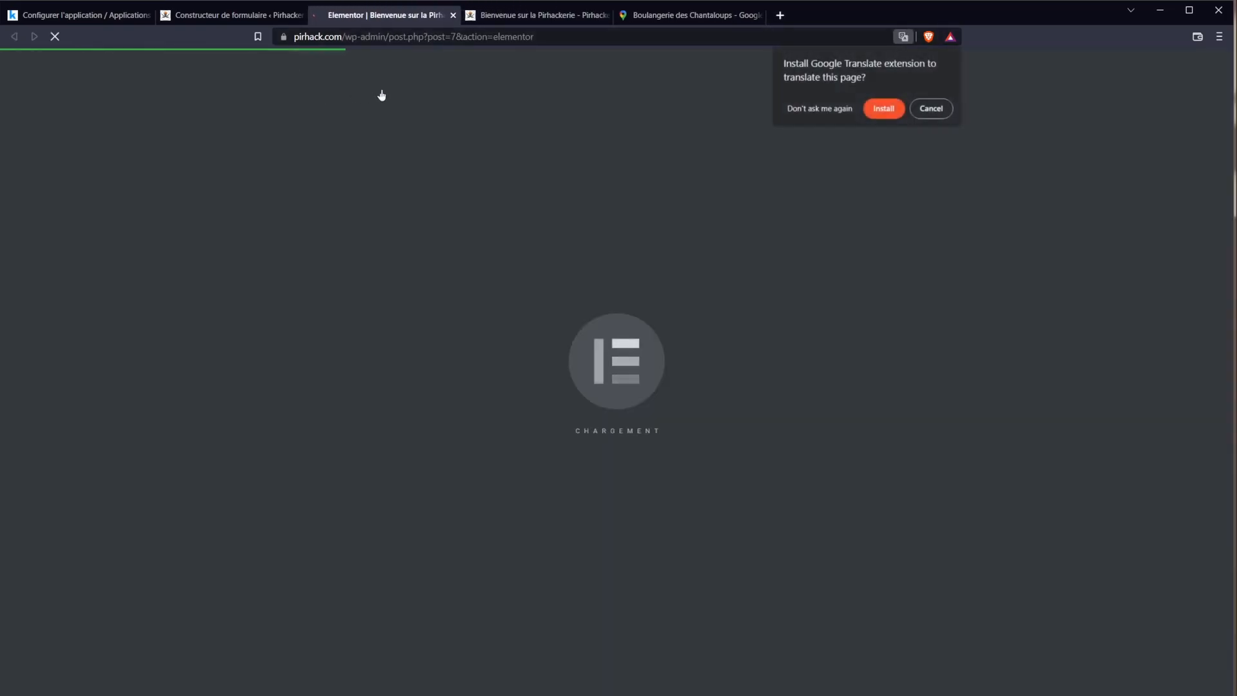
Step: Set the Les formations section's CSS ID to 'formations' and update the page
click(929, 111)
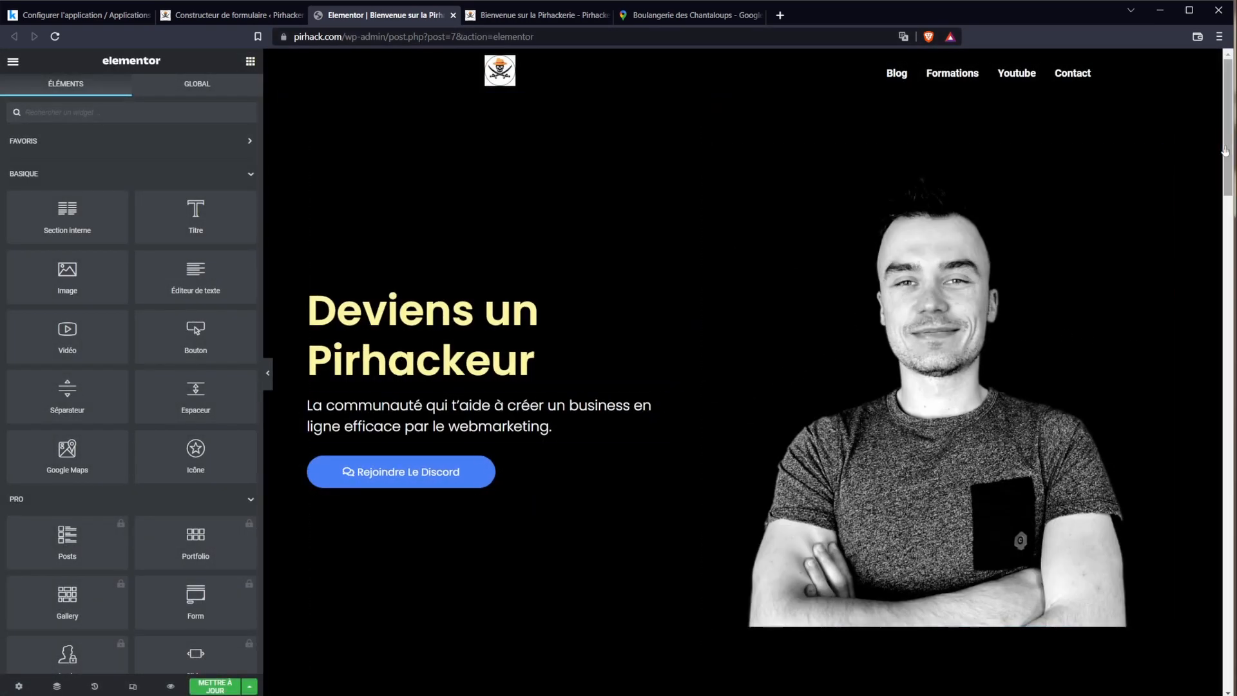
drag(1225, 151, 1196, 380)
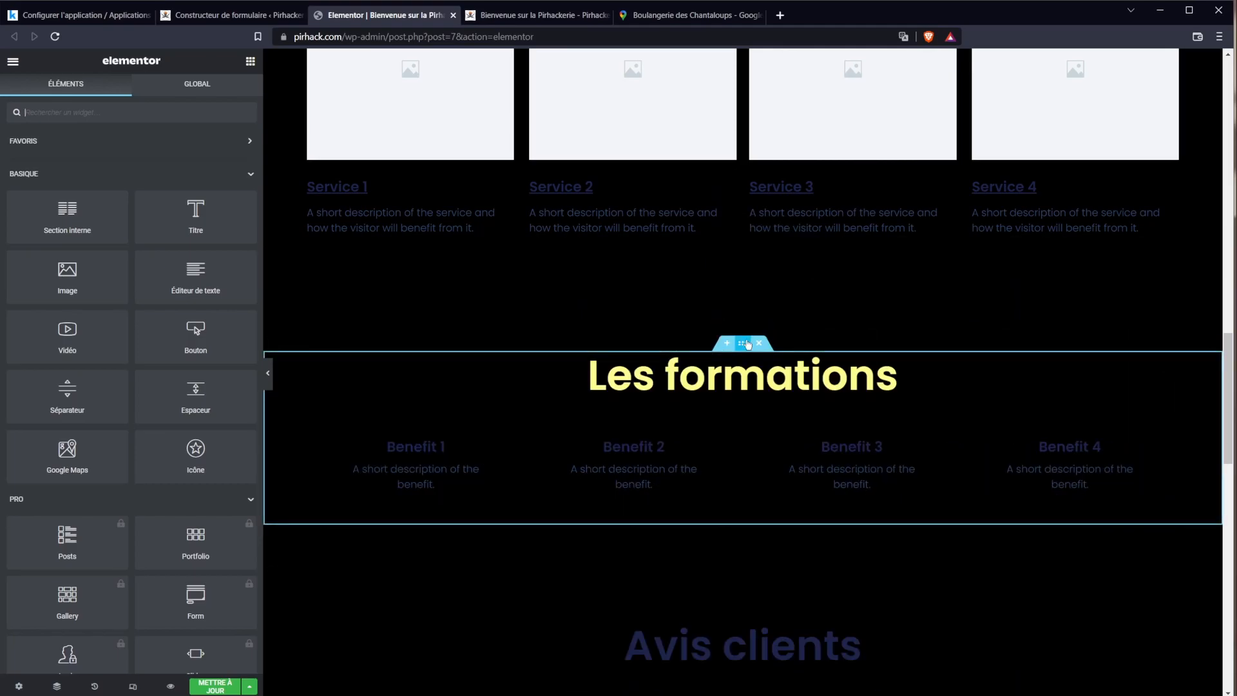
click(746, 344)
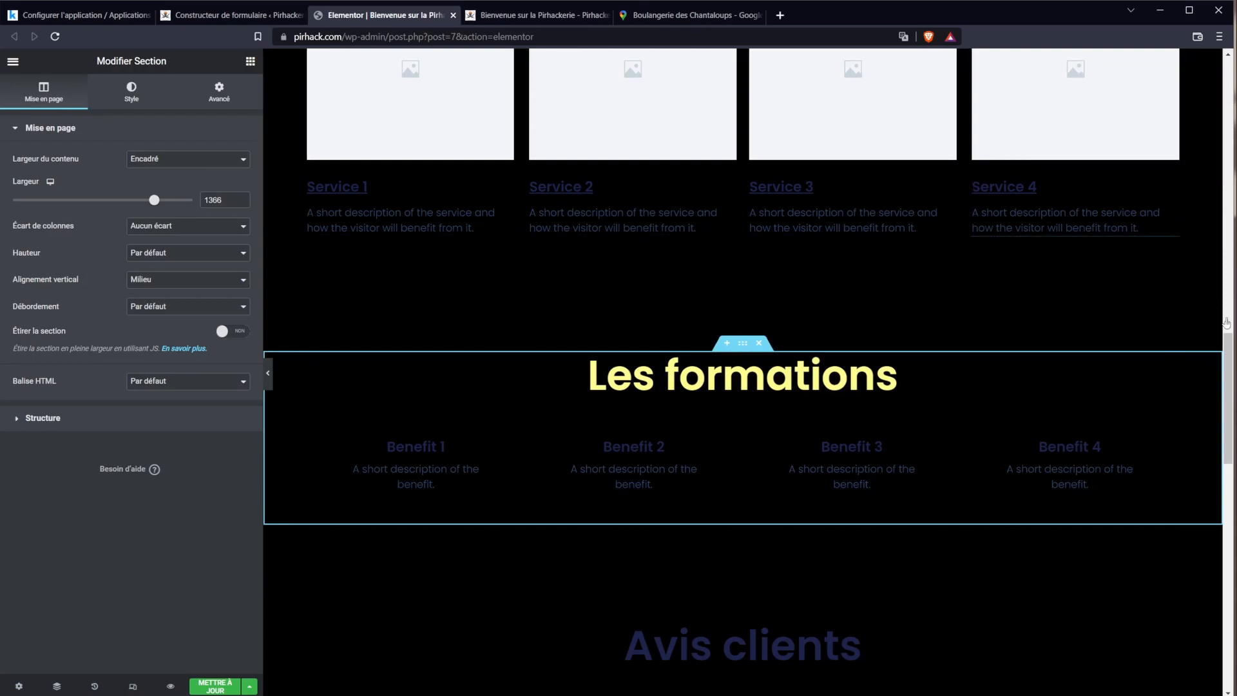
mouse_move(1227, 385)
mouse_down()
mouse_move(1208, 447)
mouse_move(1224, 382)
mouse_up()
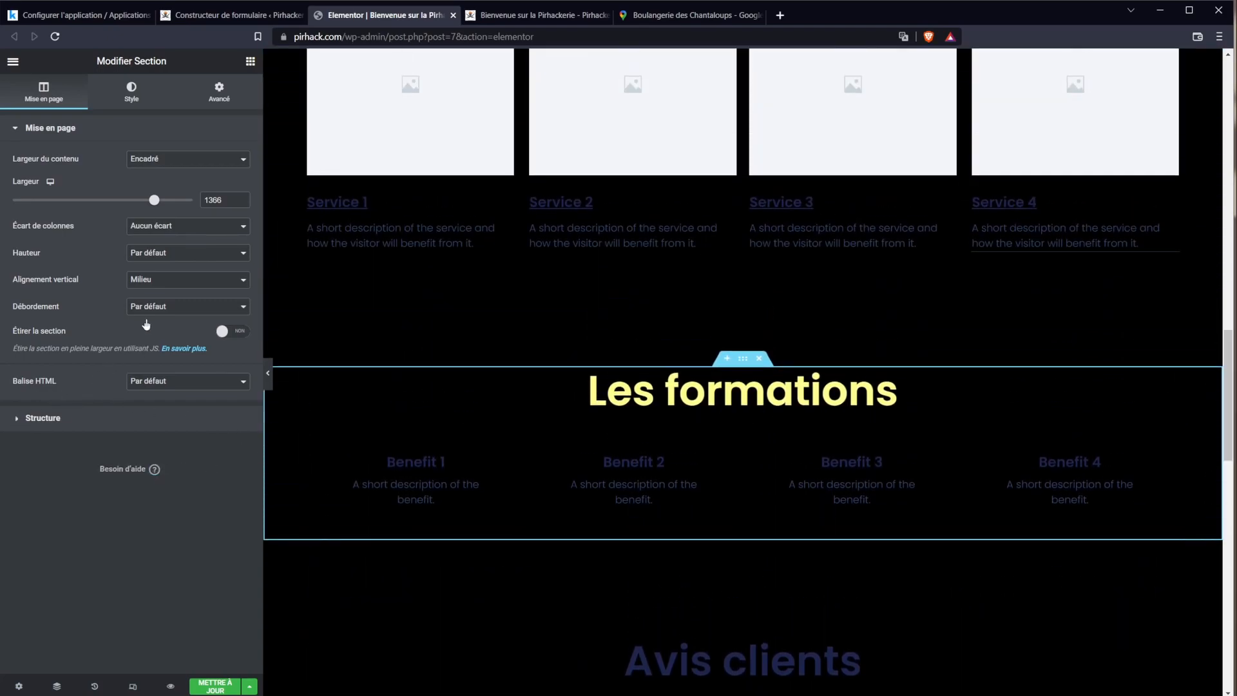
click(215, 93)
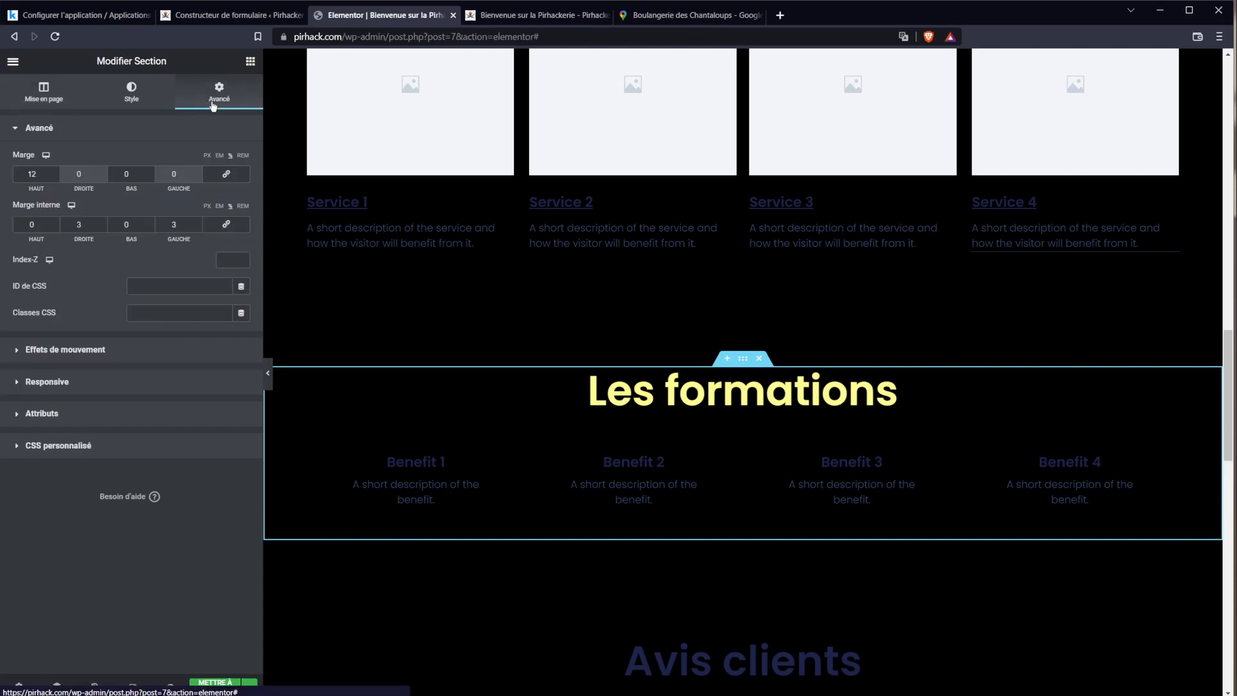
click(158, 290)
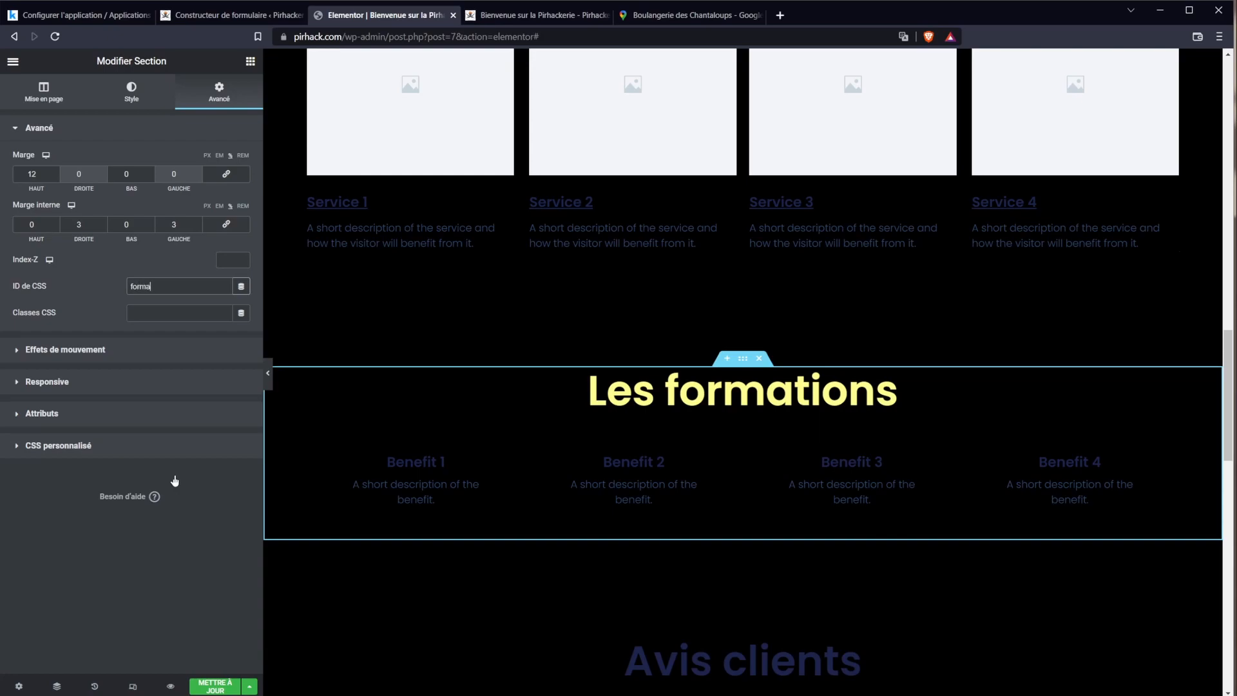
click(233, 686)
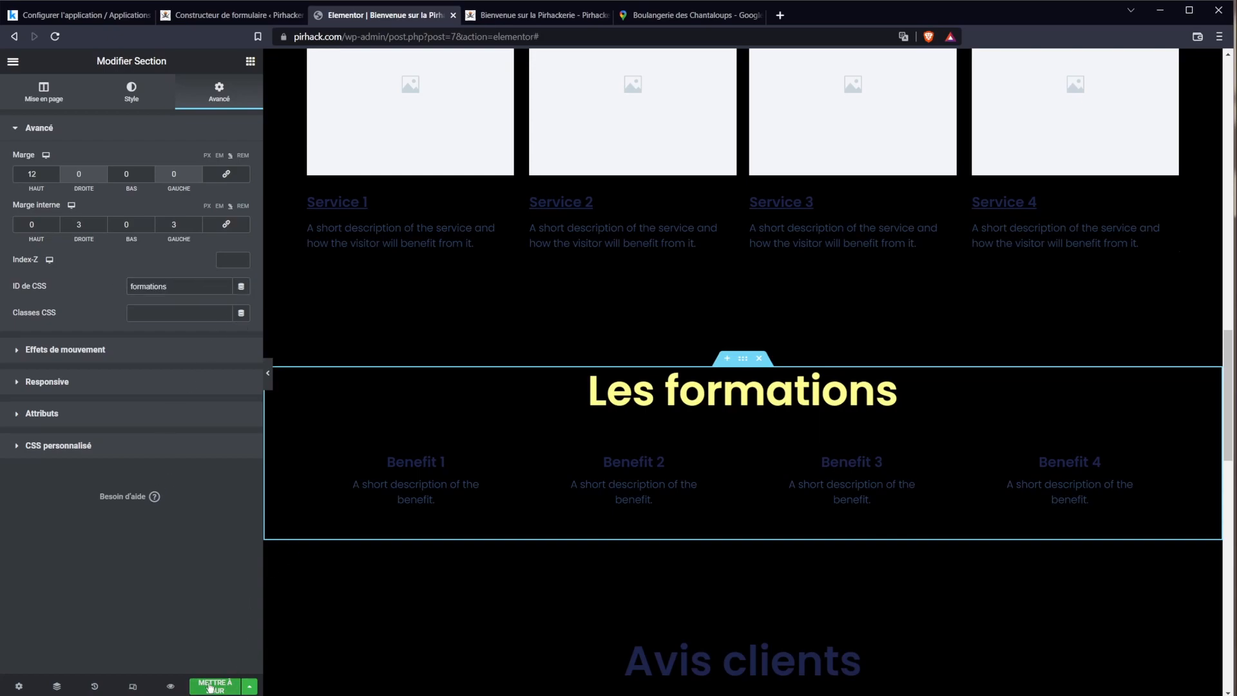
Step: Exit Elementor and go back to the Pages list
click(9, 63)
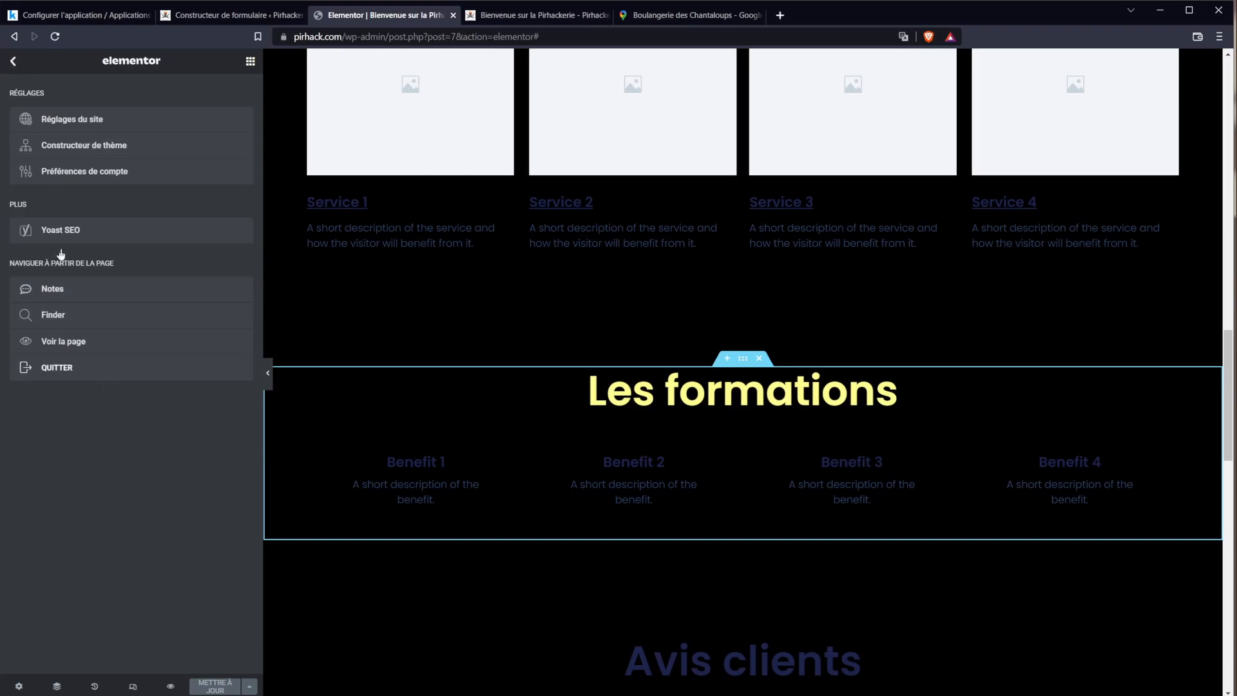
click(80, 348)
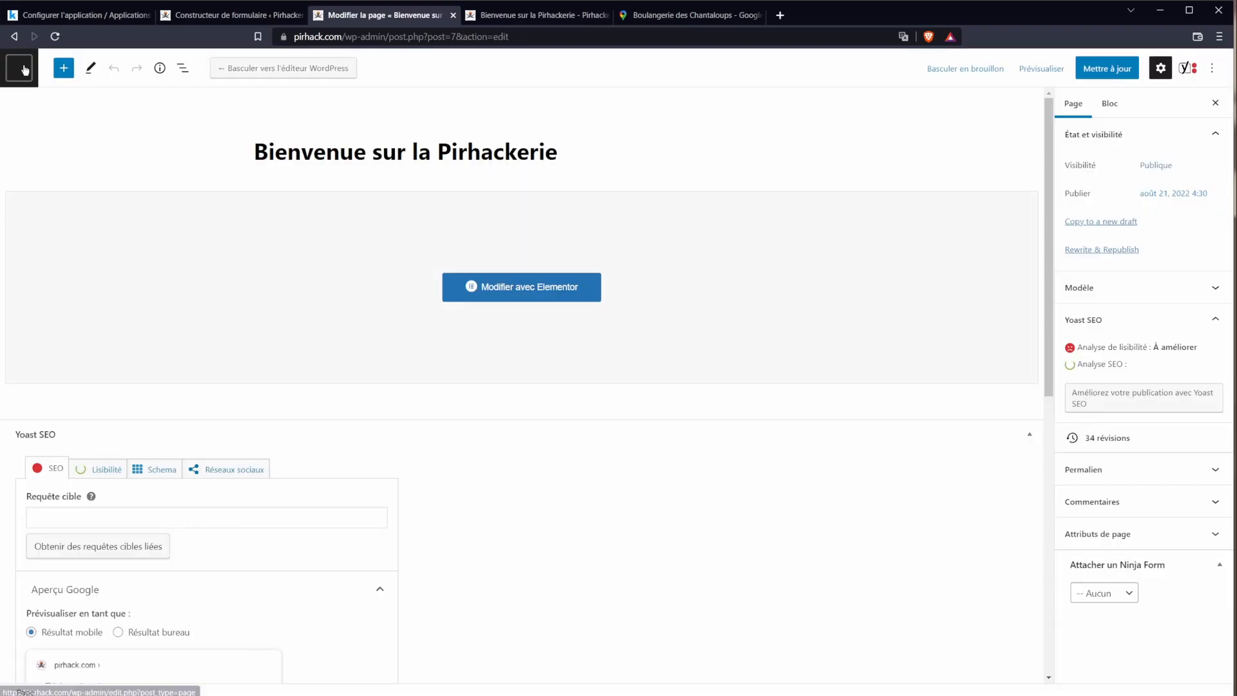
click(18, 67)
Step: Remove the Formations page item from the Principal menu
mouse_move(75, 324)
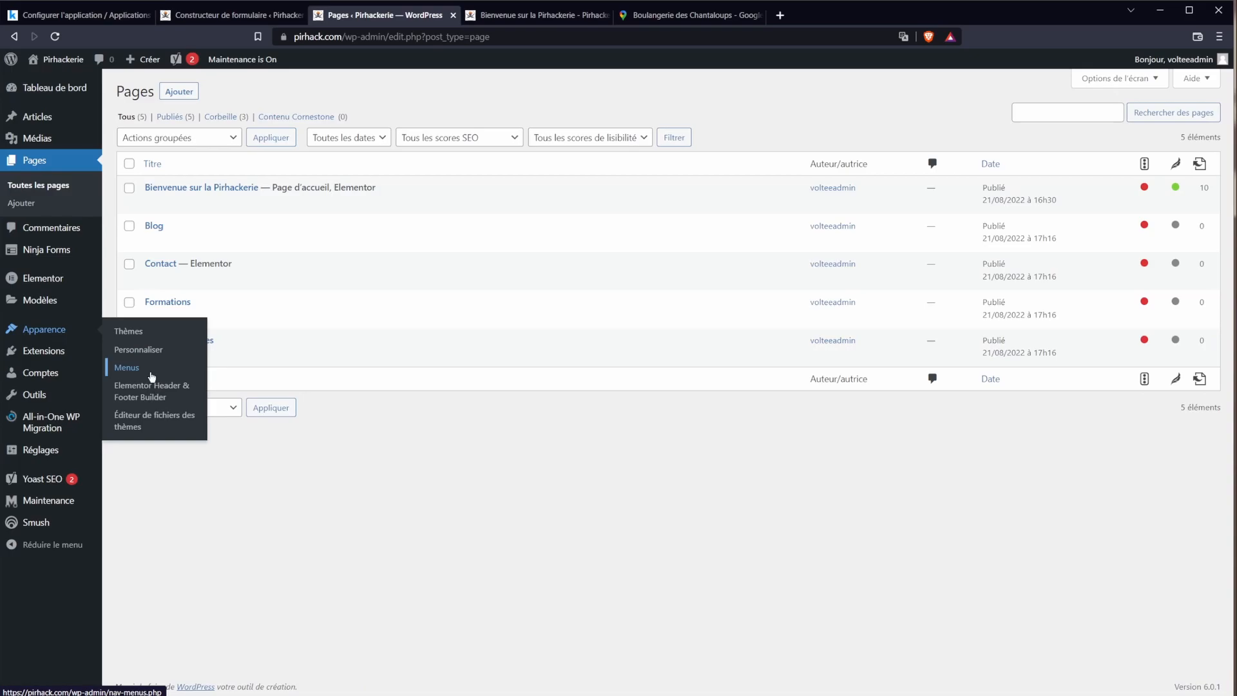
click(129, 350)
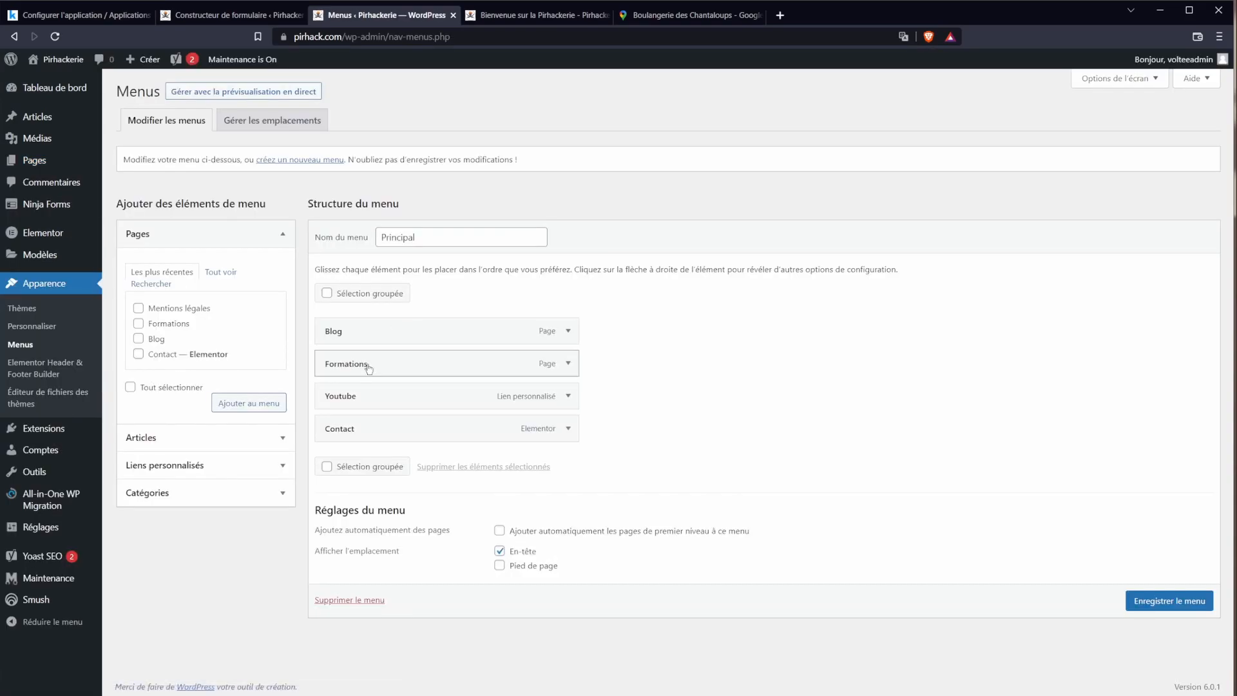
click(571, 365)
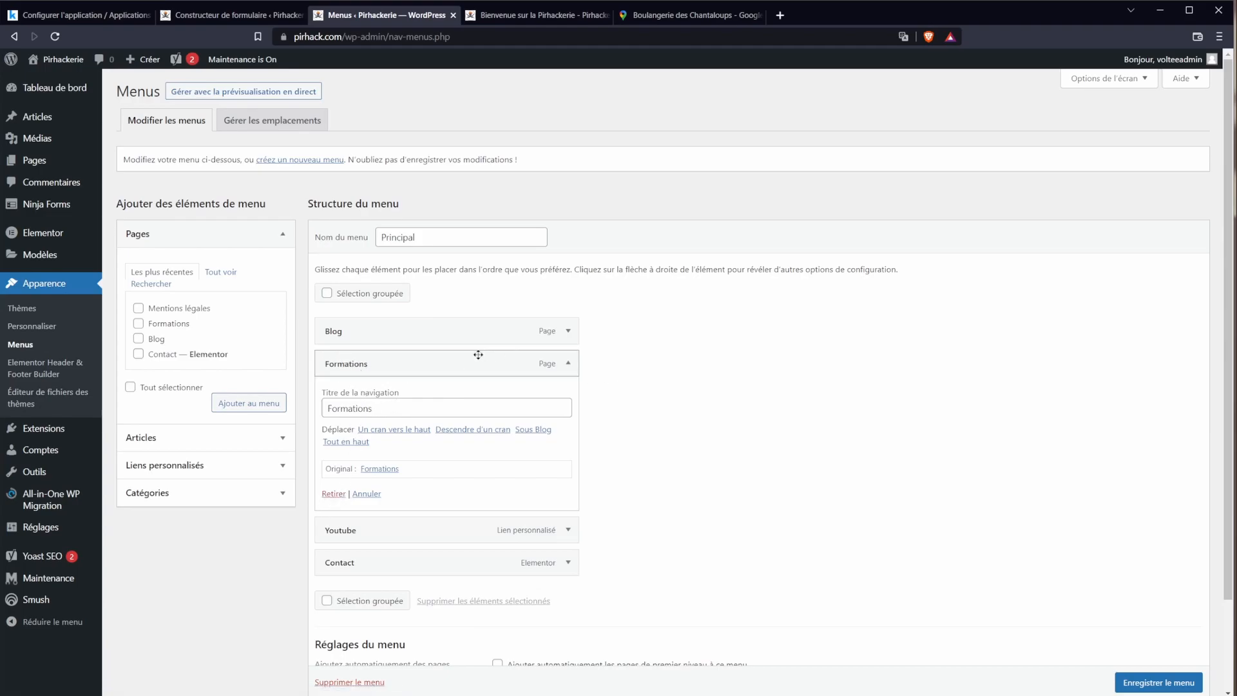
click(333, 494)
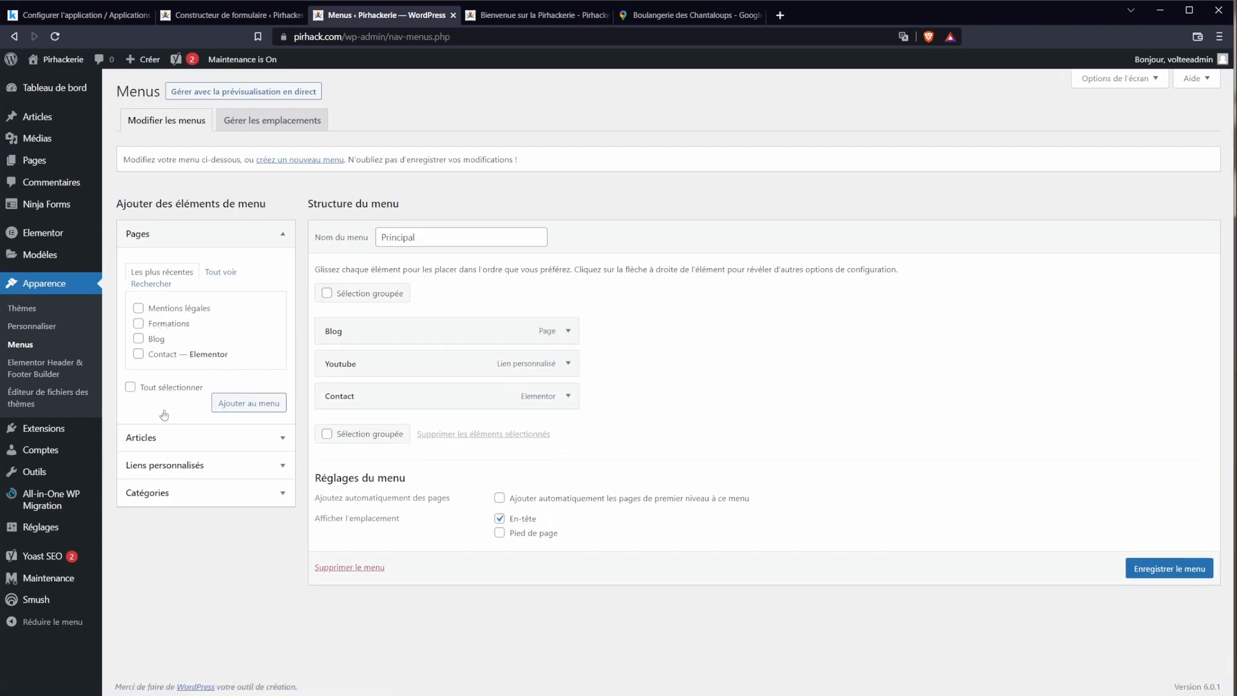
Step: Add a 'Formations' custom link to '#formations' above Contact and save the menu
click(165, 467)
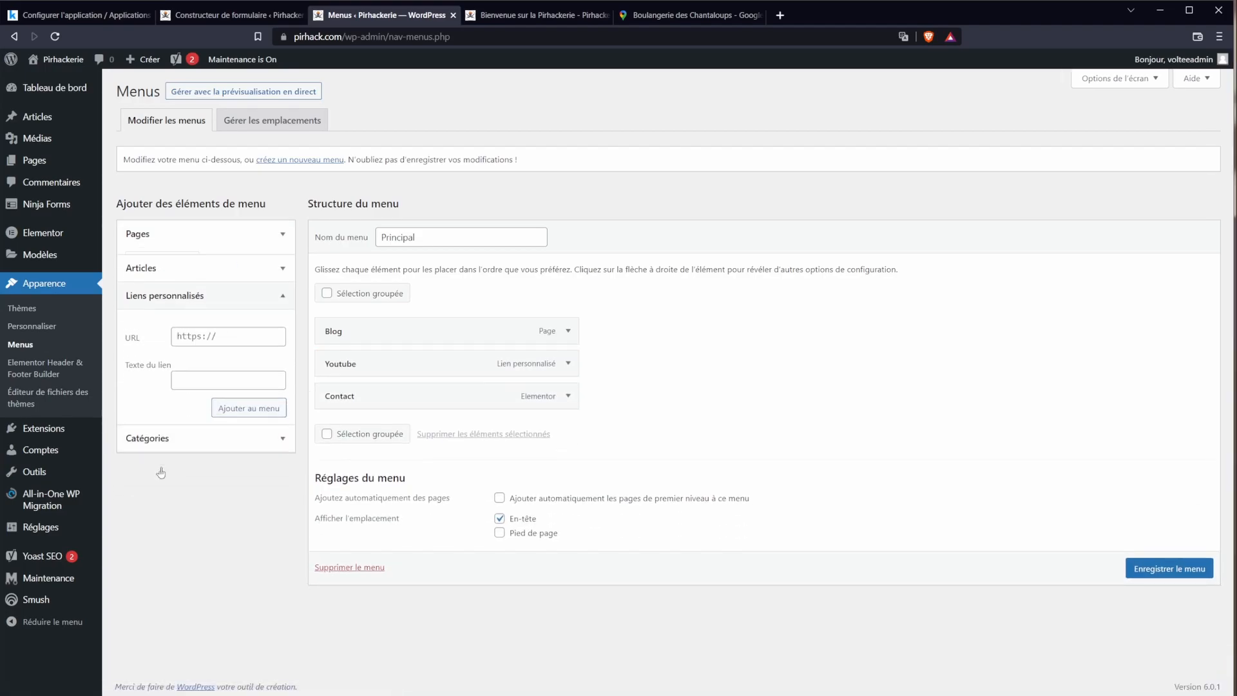
click(221, 332)
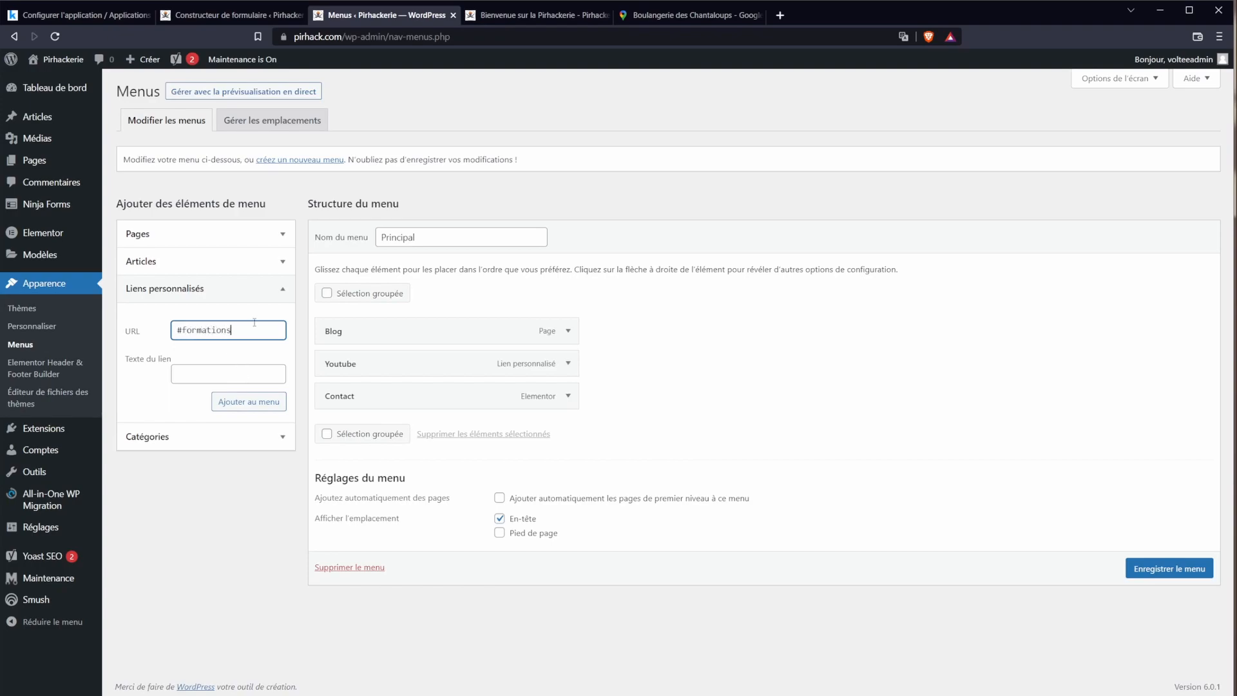
click(240, 375)
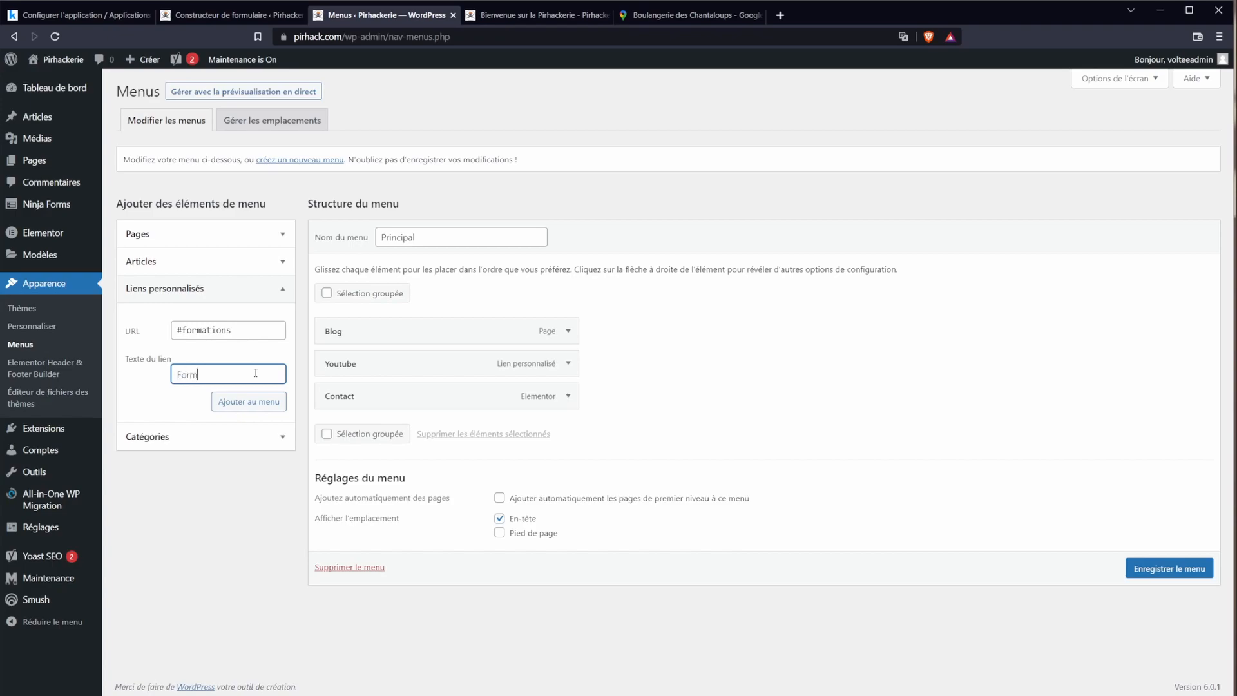
click(277, 401)
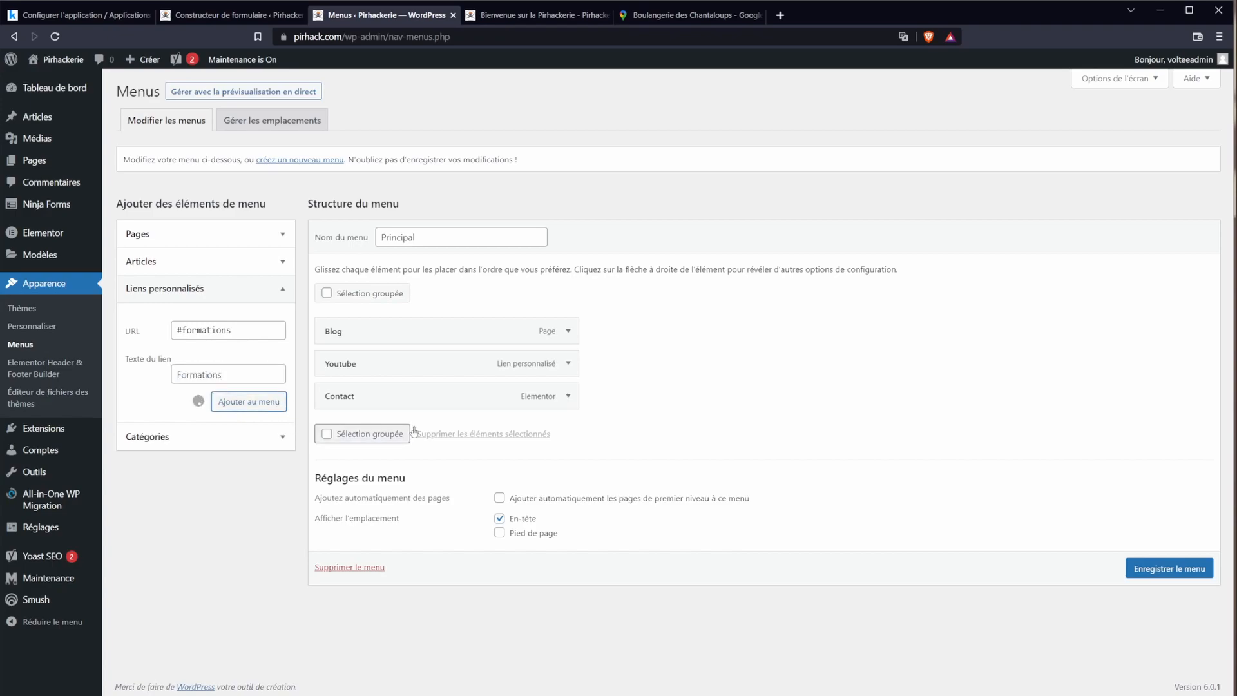
drag(356, 432, 359, 395)
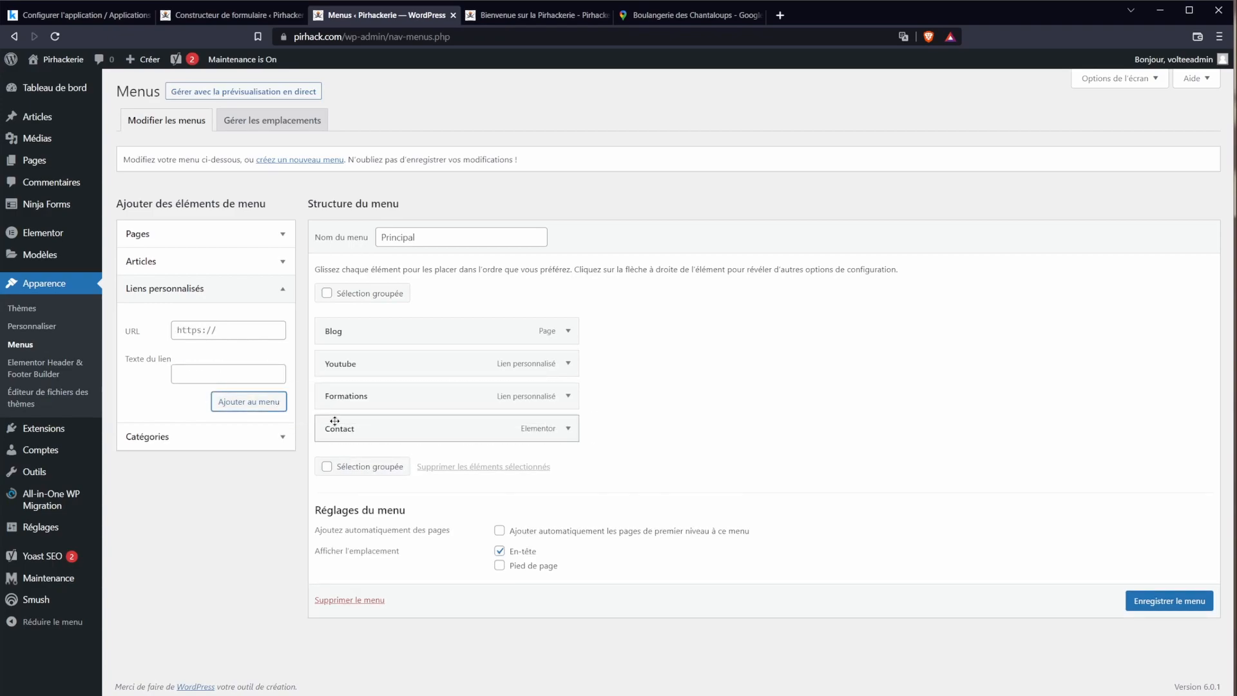
click(1144, 606)
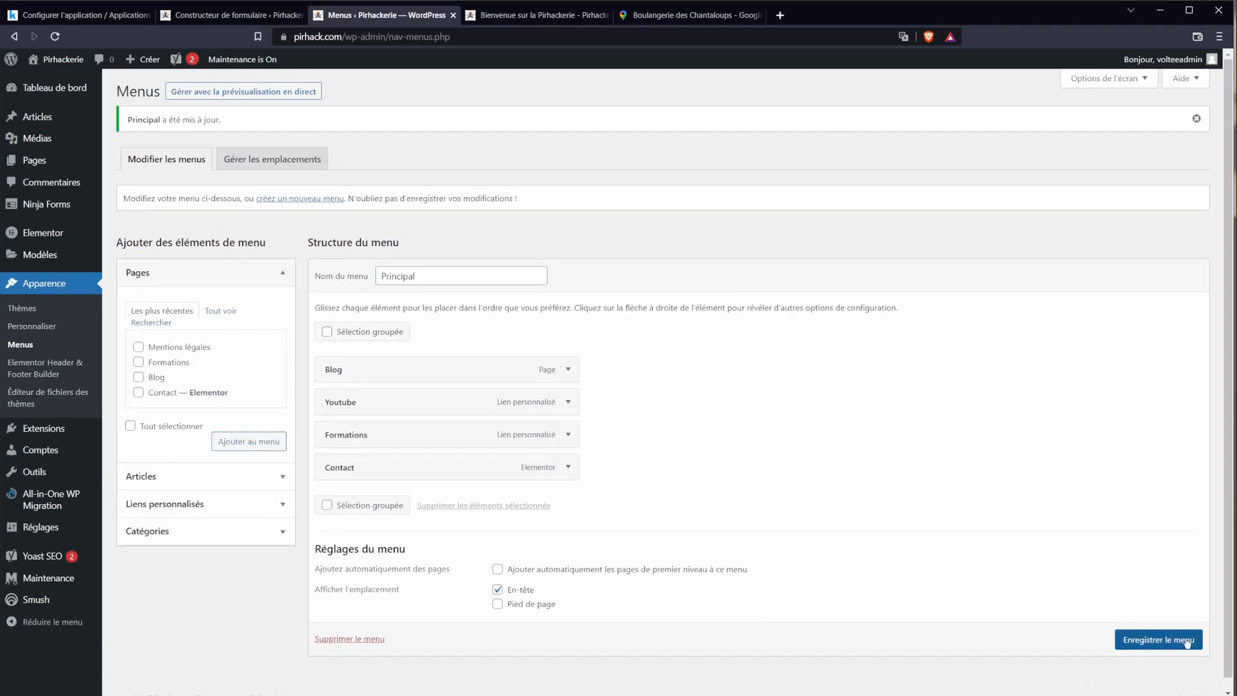
Step: Reload the home page and check that Formations jumps to the Les formations section
click(539, 15)
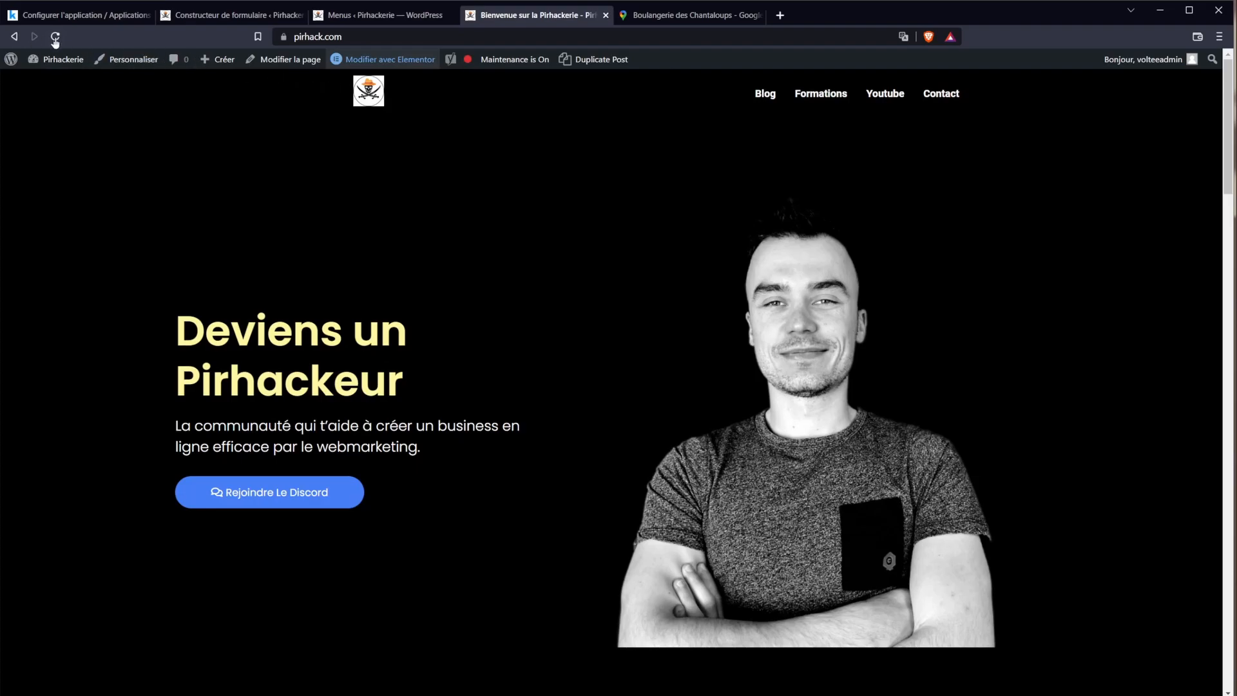
click(55, 37)
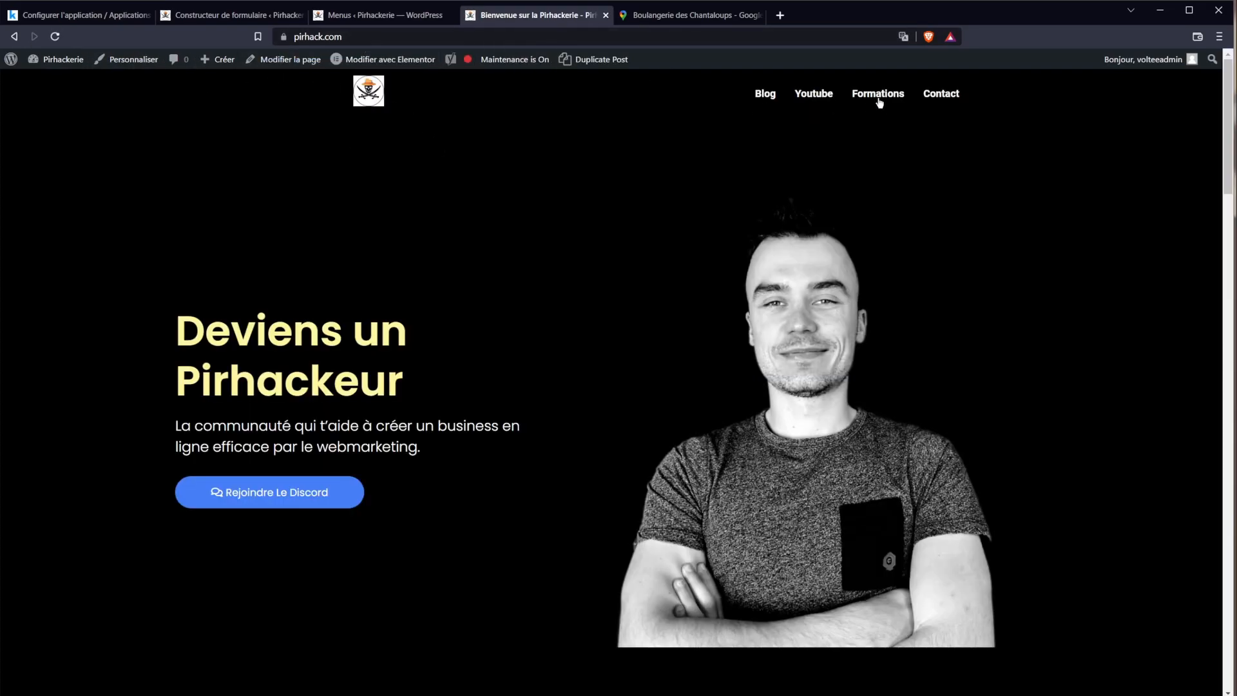
click(878, 98)
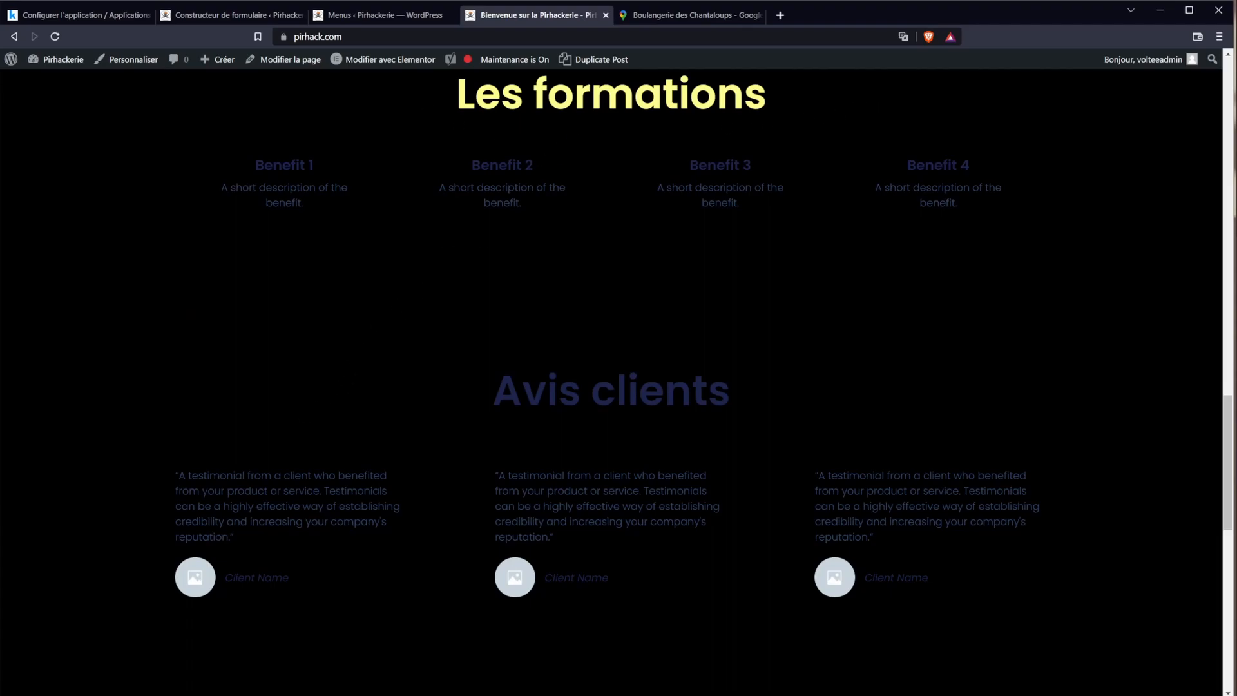
drag(1229, 458, 1225, 107)
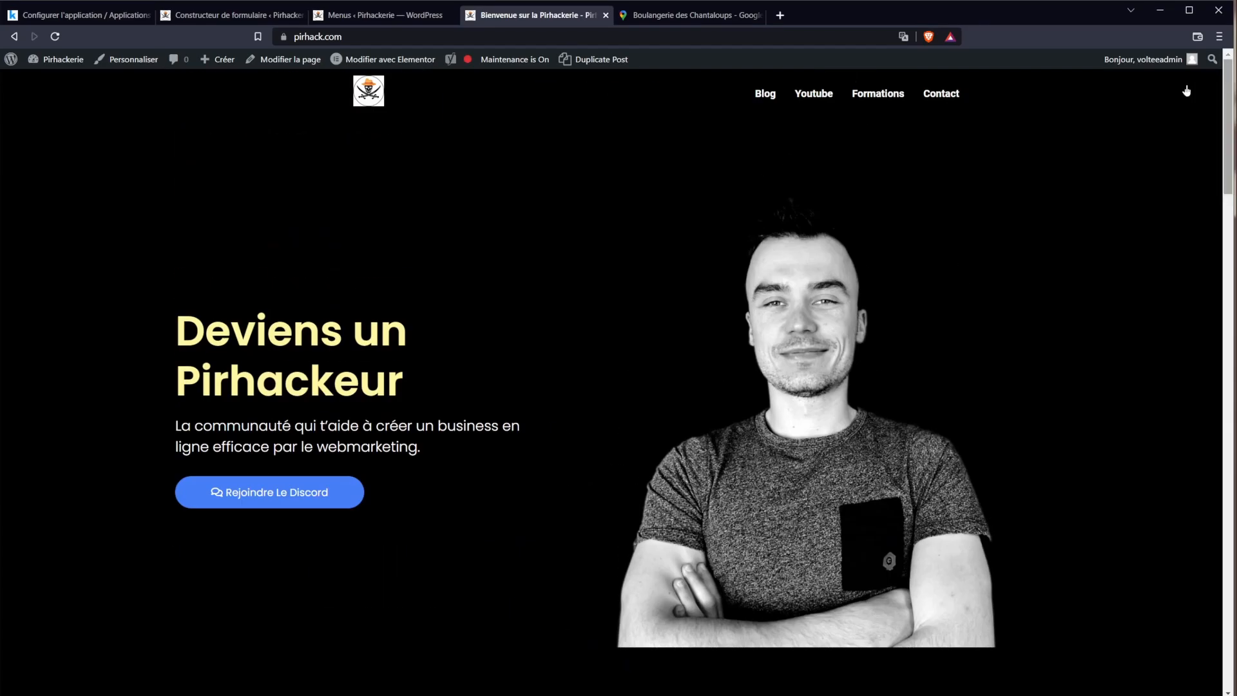
click(865, 96)
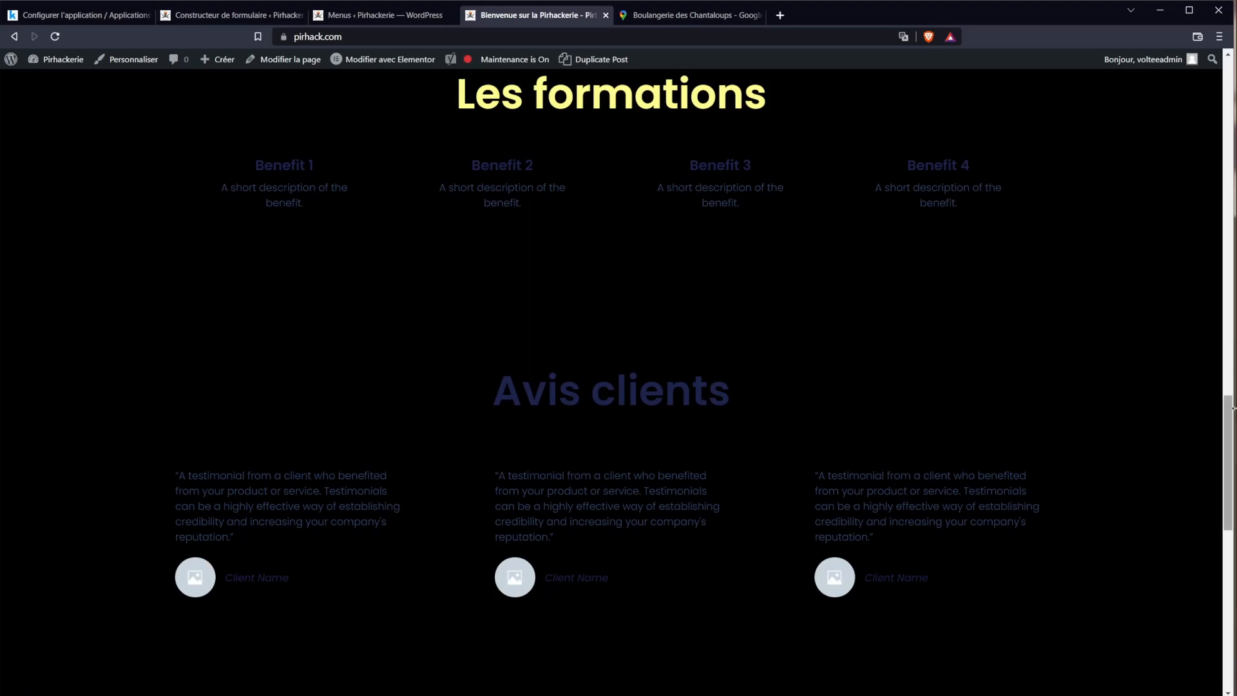
drag(1233, 490, 1230, 449)
drag(402, 251, 817, 308)
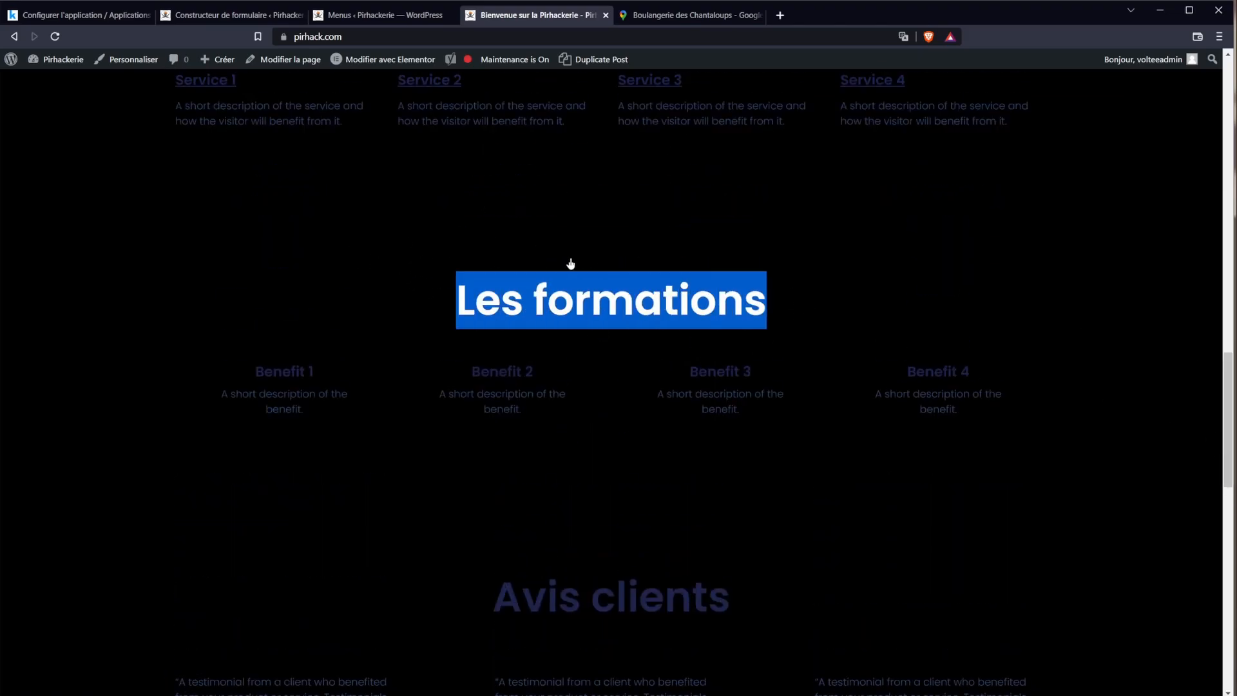
click(488, 262)
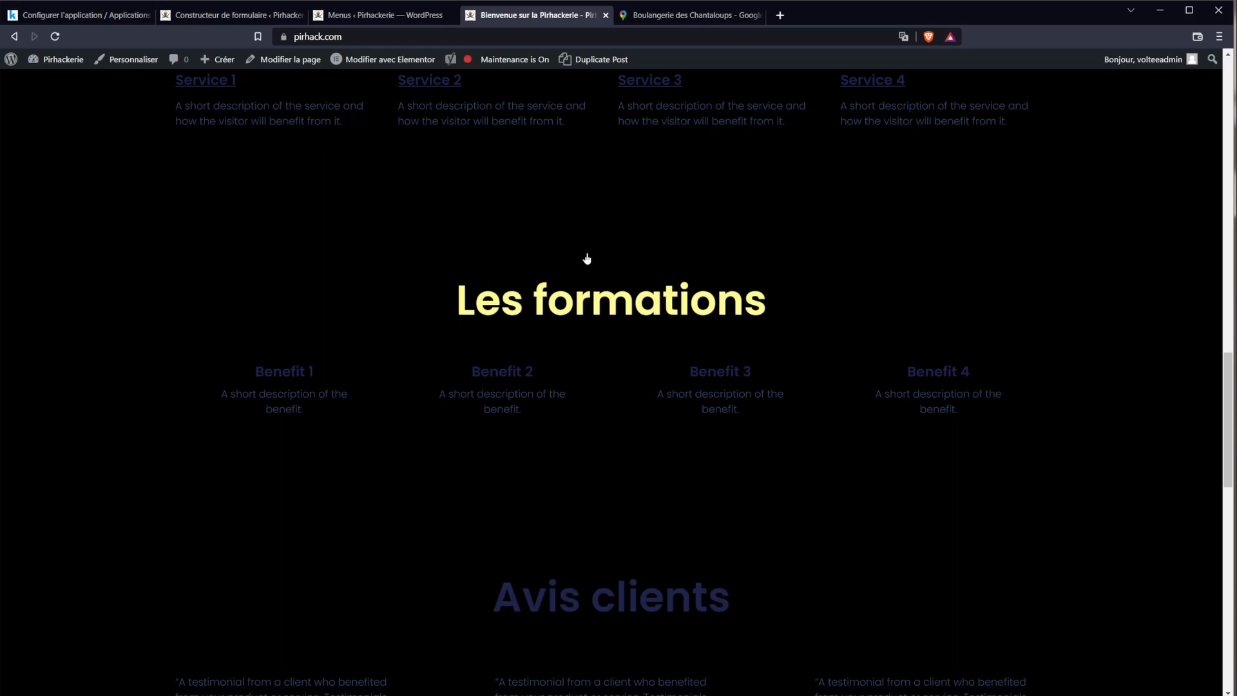
triple_click(498, 290)
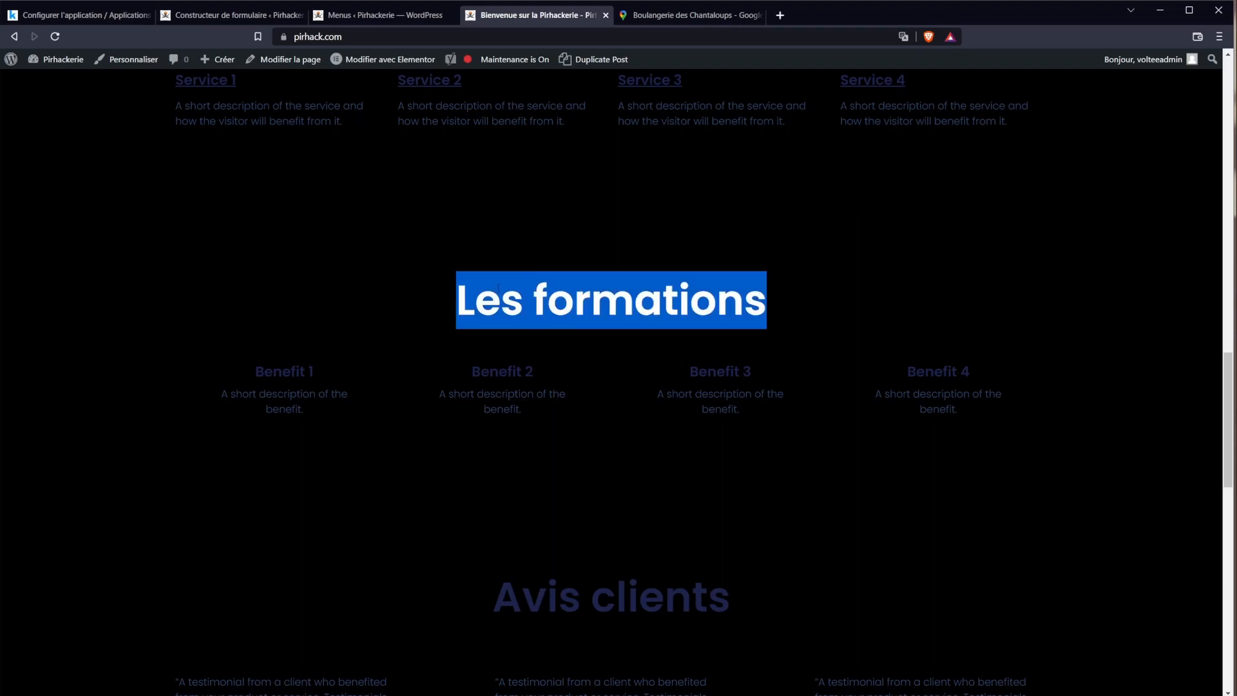
click(627, 299)
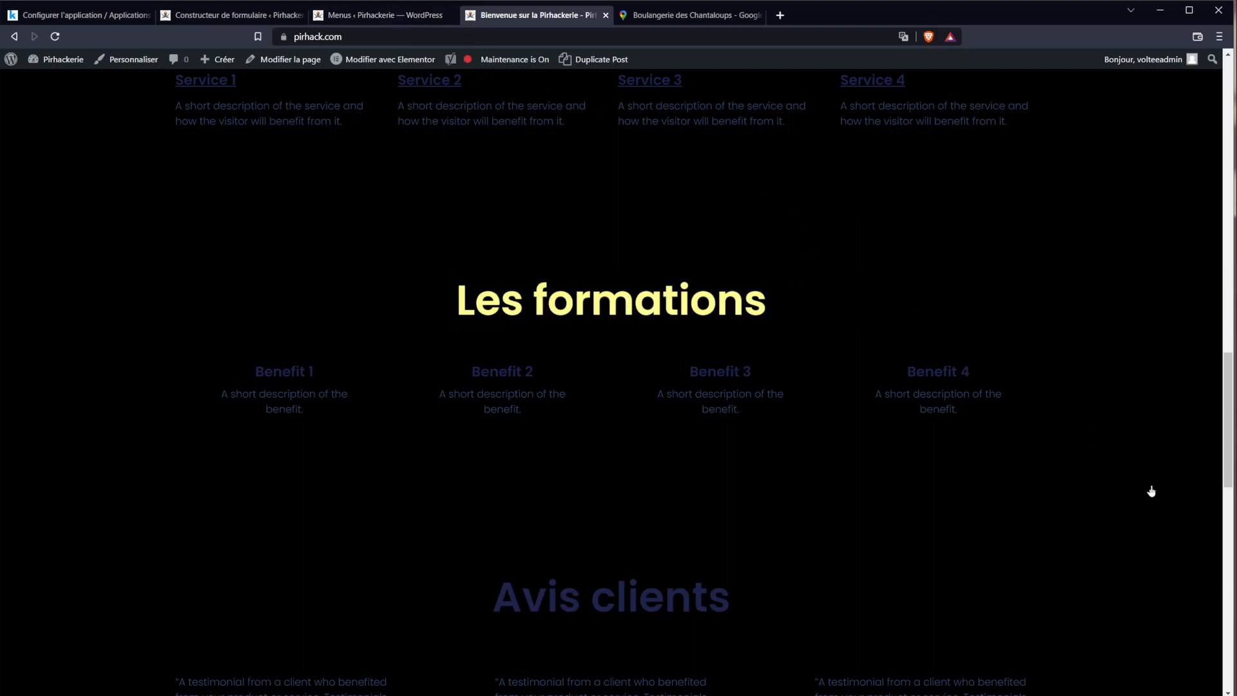
drag(1230, 482, 1171, 152)
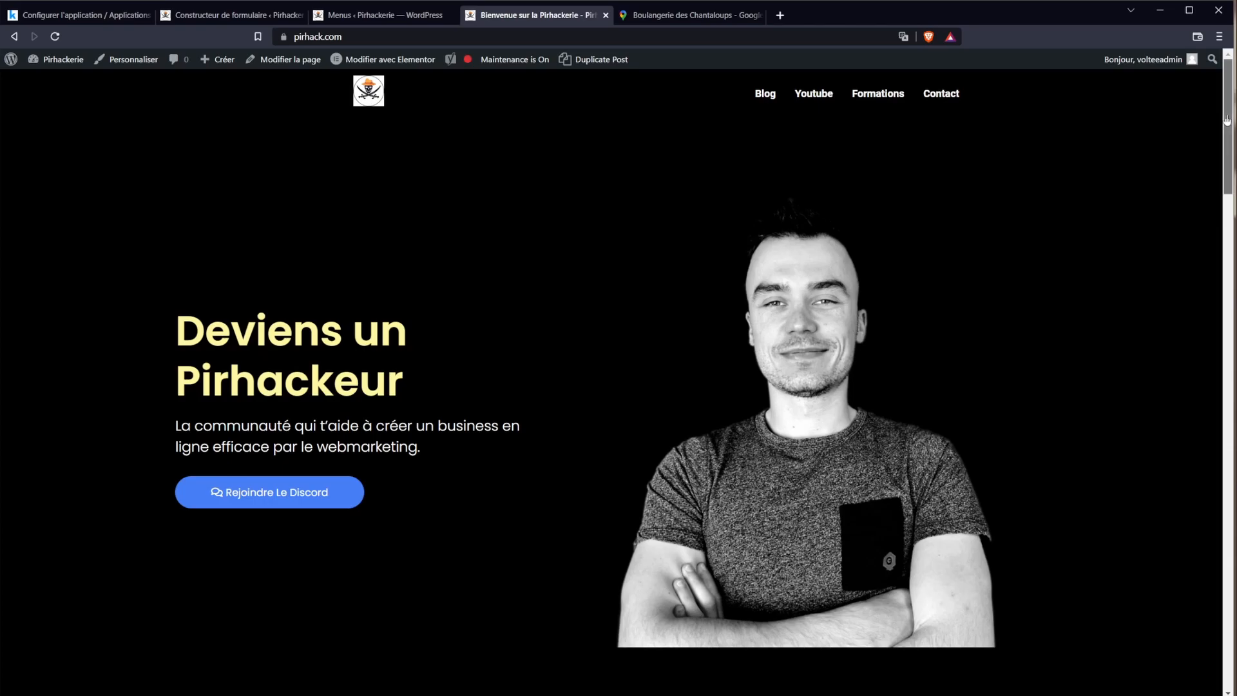
drag(1226, 116, 1218, 436)
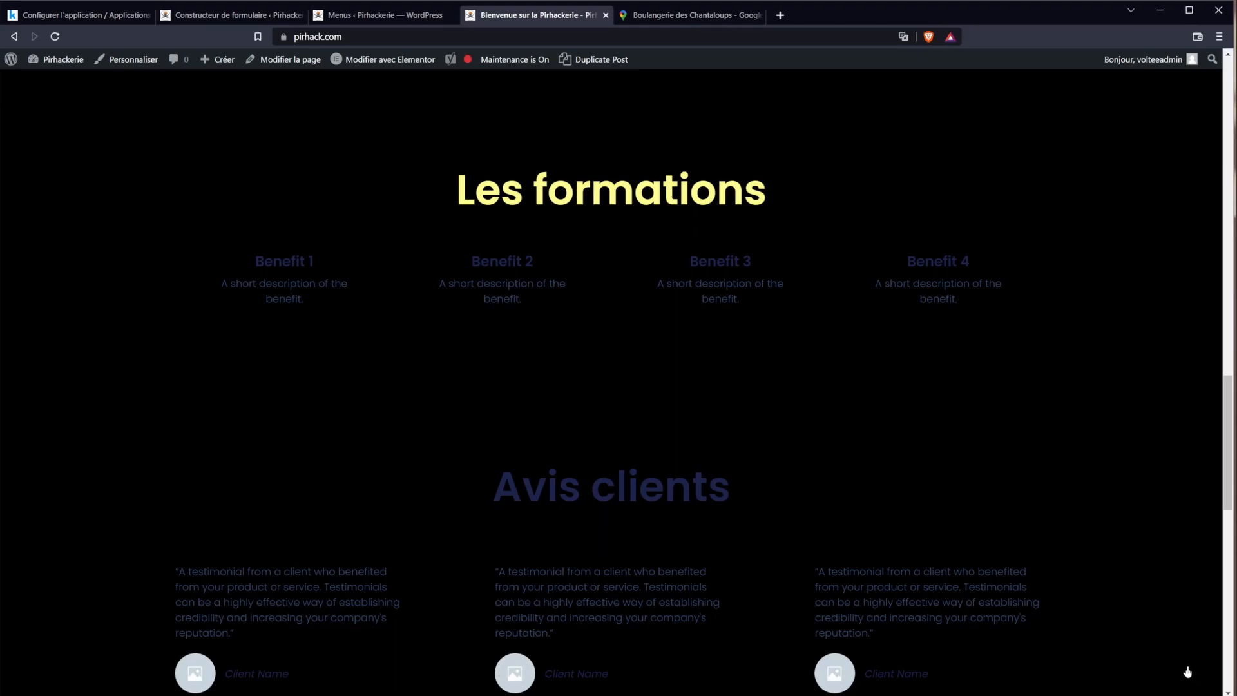
drag(1230, 439, 1161, 120)
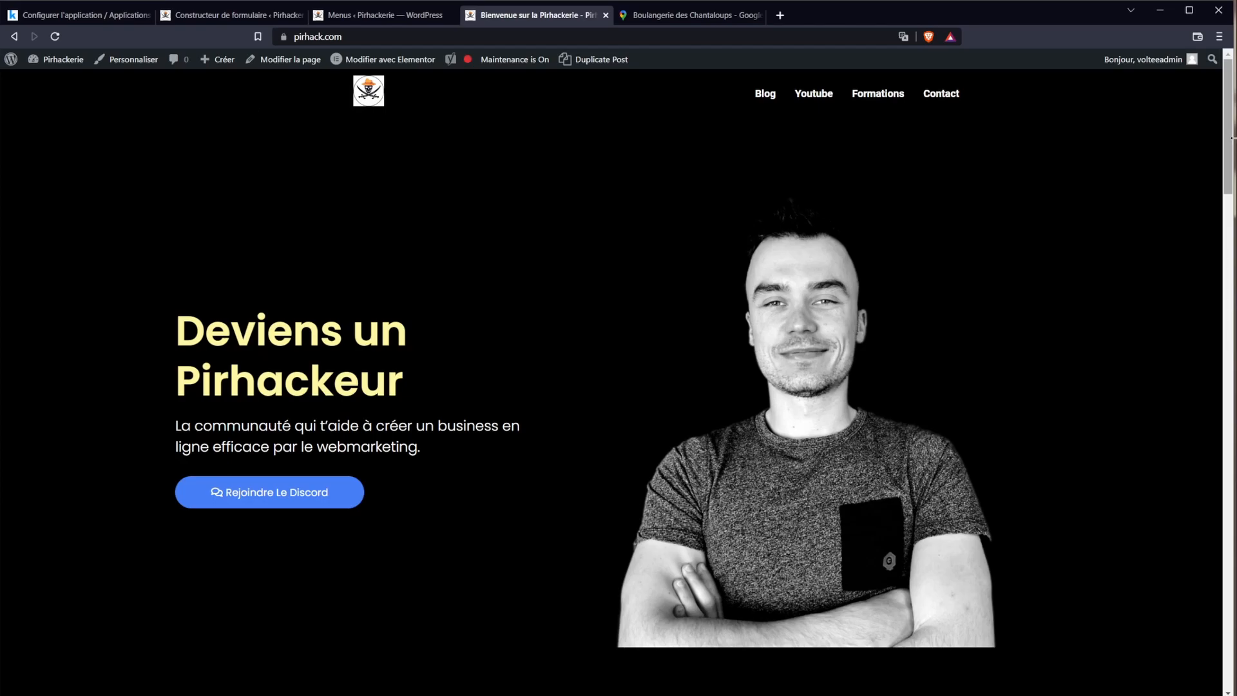
mouse_move(1234, 155)
mouse_down()
mouse_move(1231, 687)
mouse_move(1228, 138)
mouse_up()
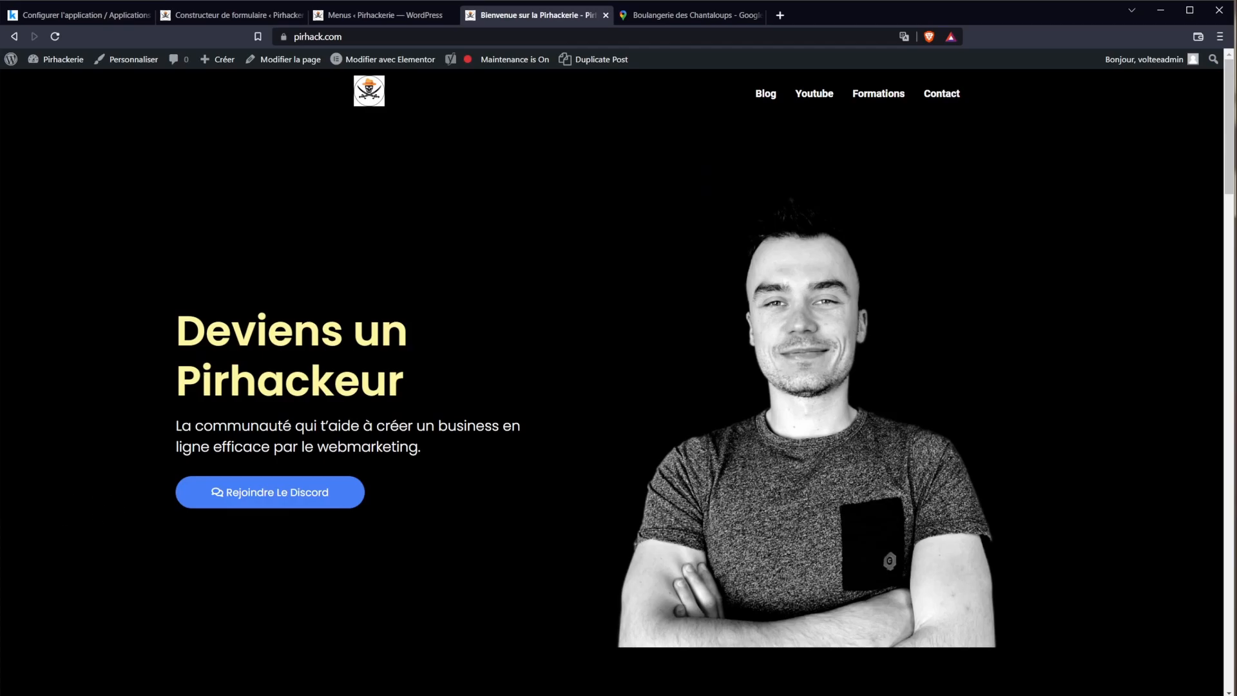
Step: View the live Blog page, then return to the WordPress admin dashboard
click(762, 94)
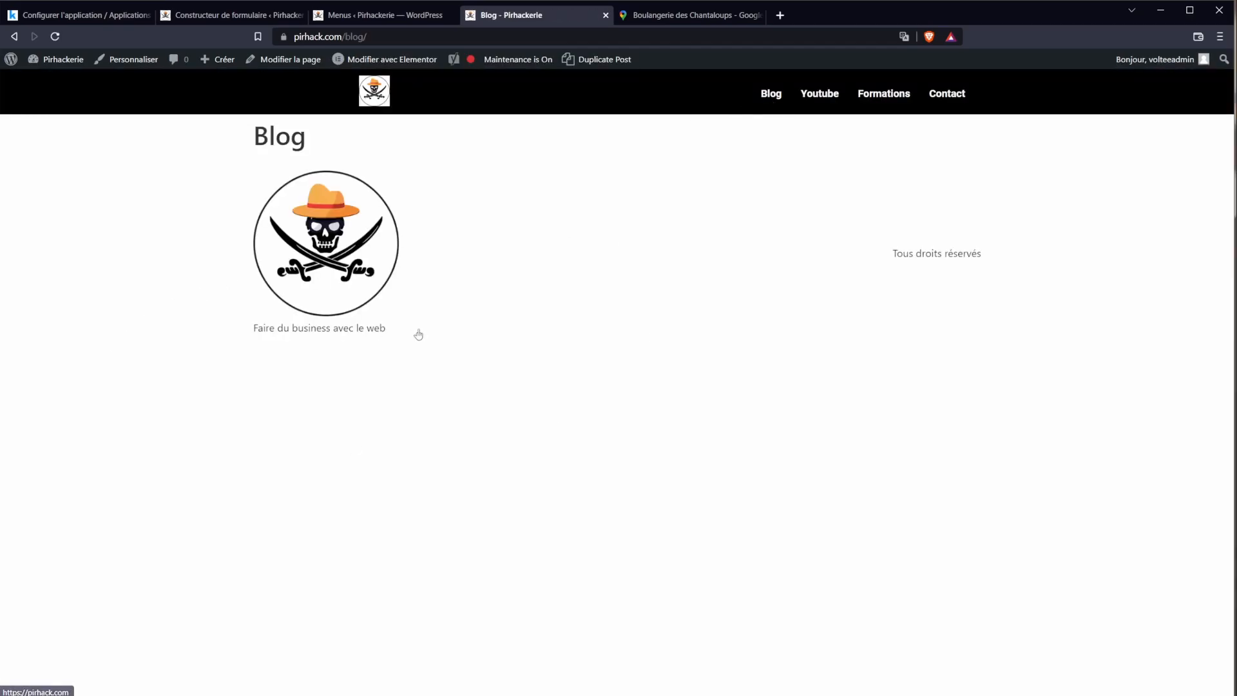
mouse_move(63, 59)
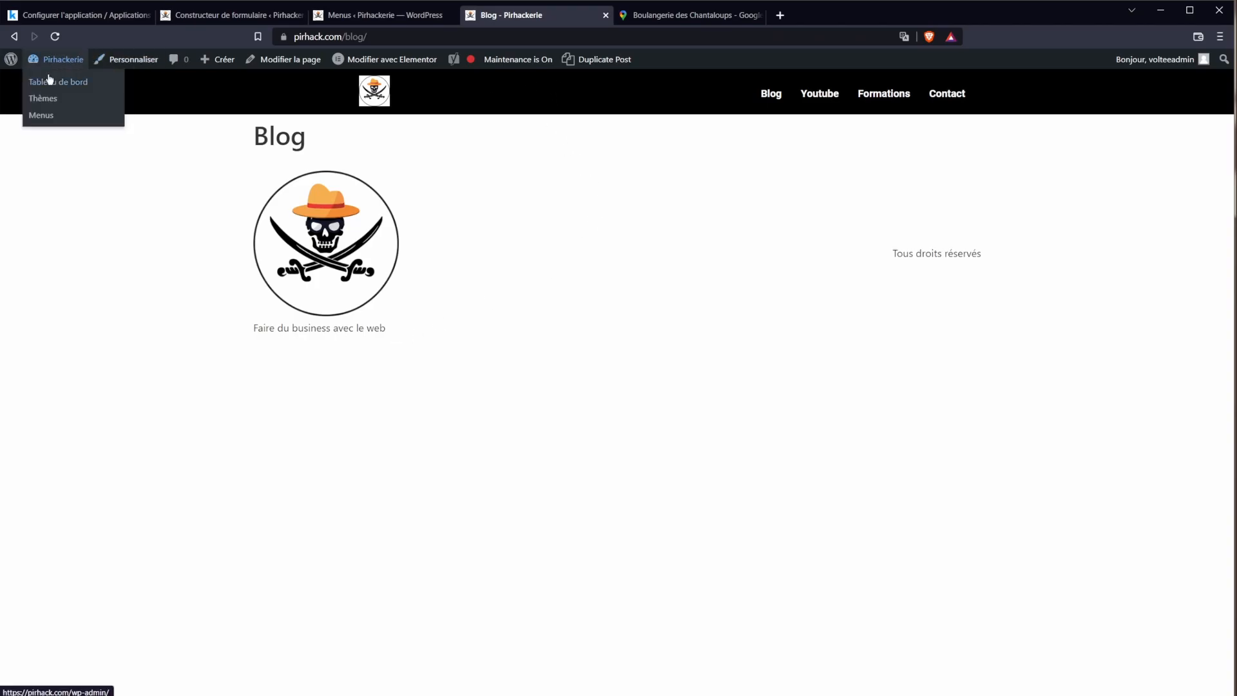
click(50, 78)
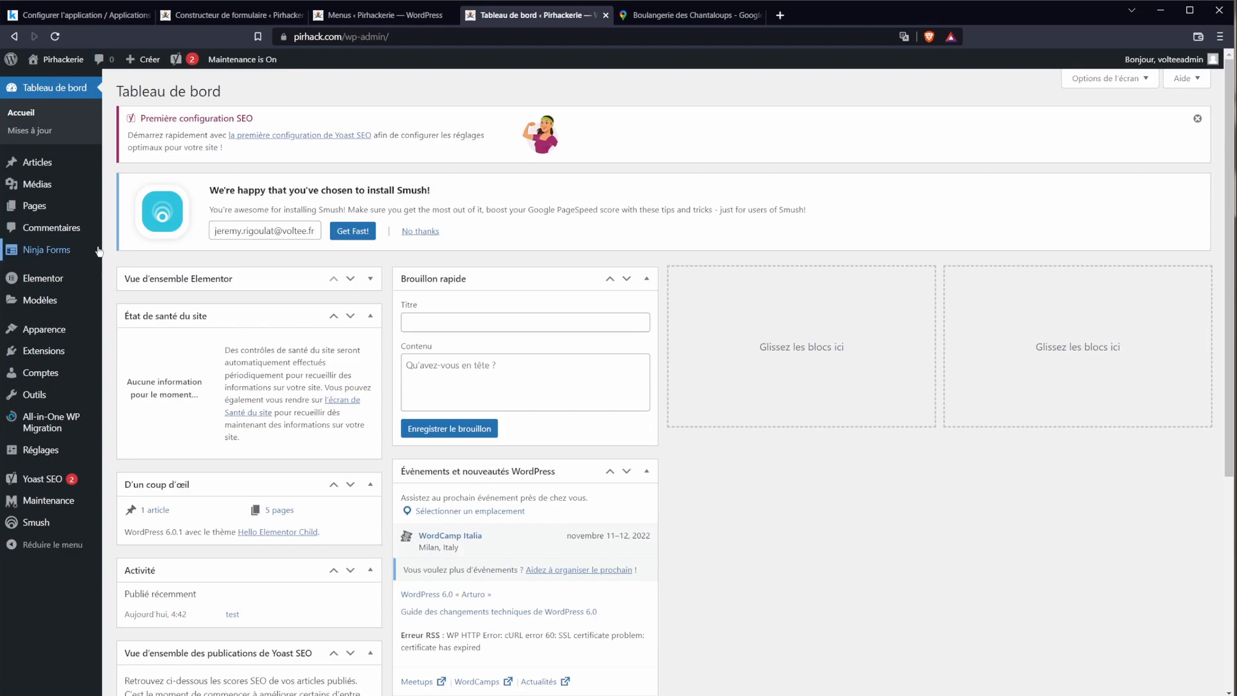
Step: Create the sample posts 'test 2' and 'test 3' from Articles, then go to Pages
mouse_move(105, 251)
mouse_move(62, 190)
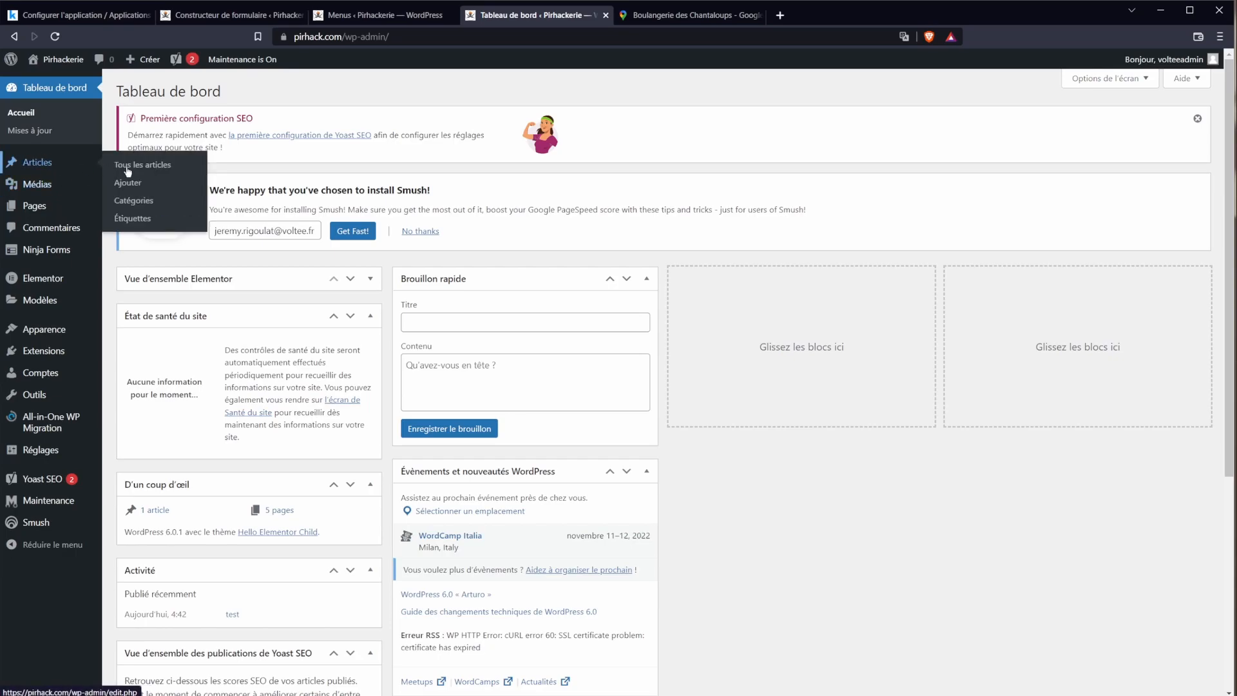
click(144, 169)
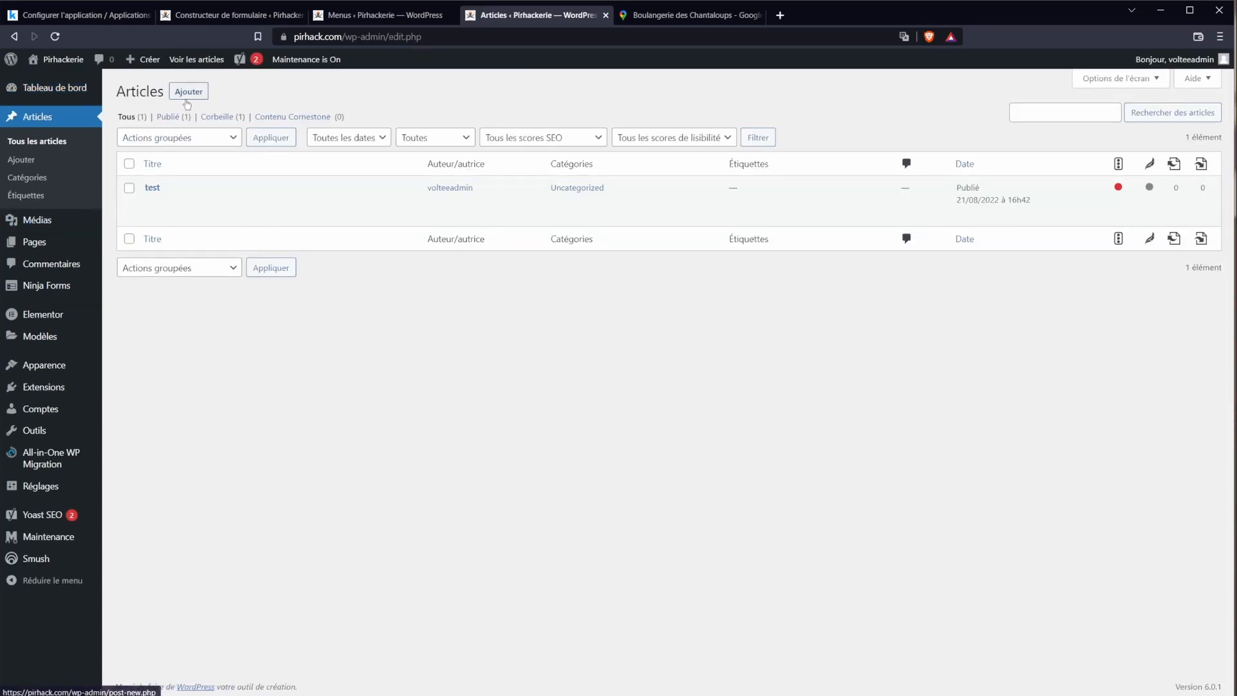
click(187, 93)
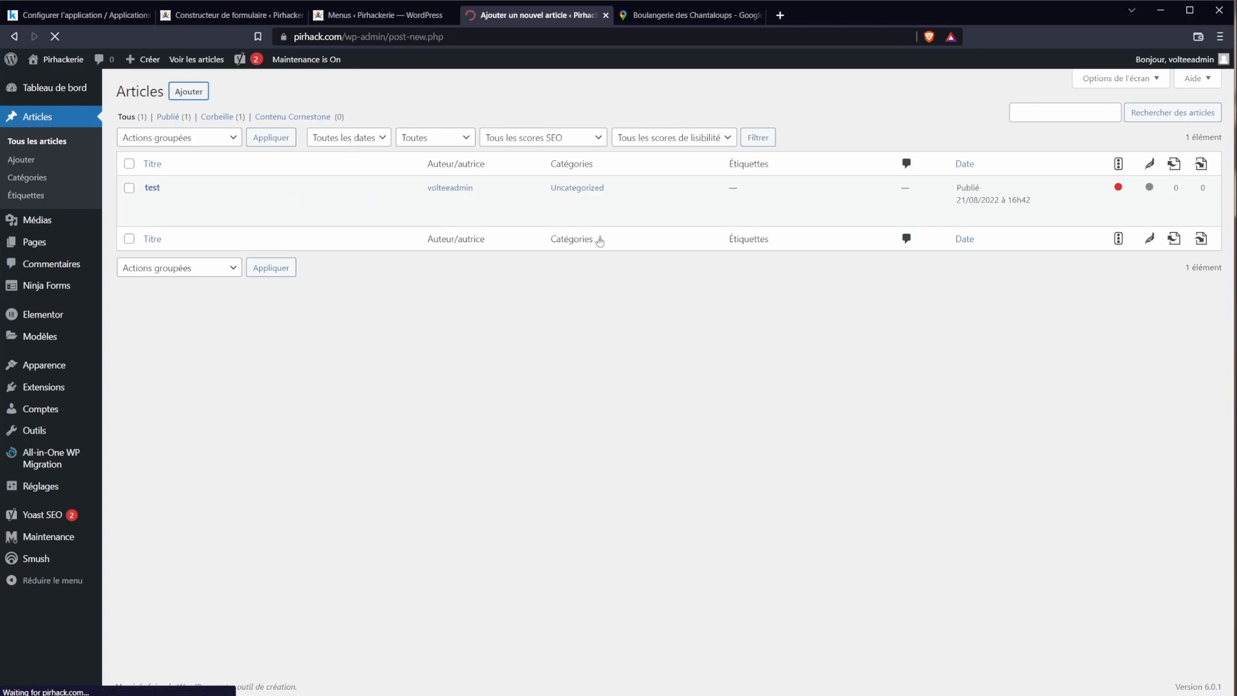
text(test)
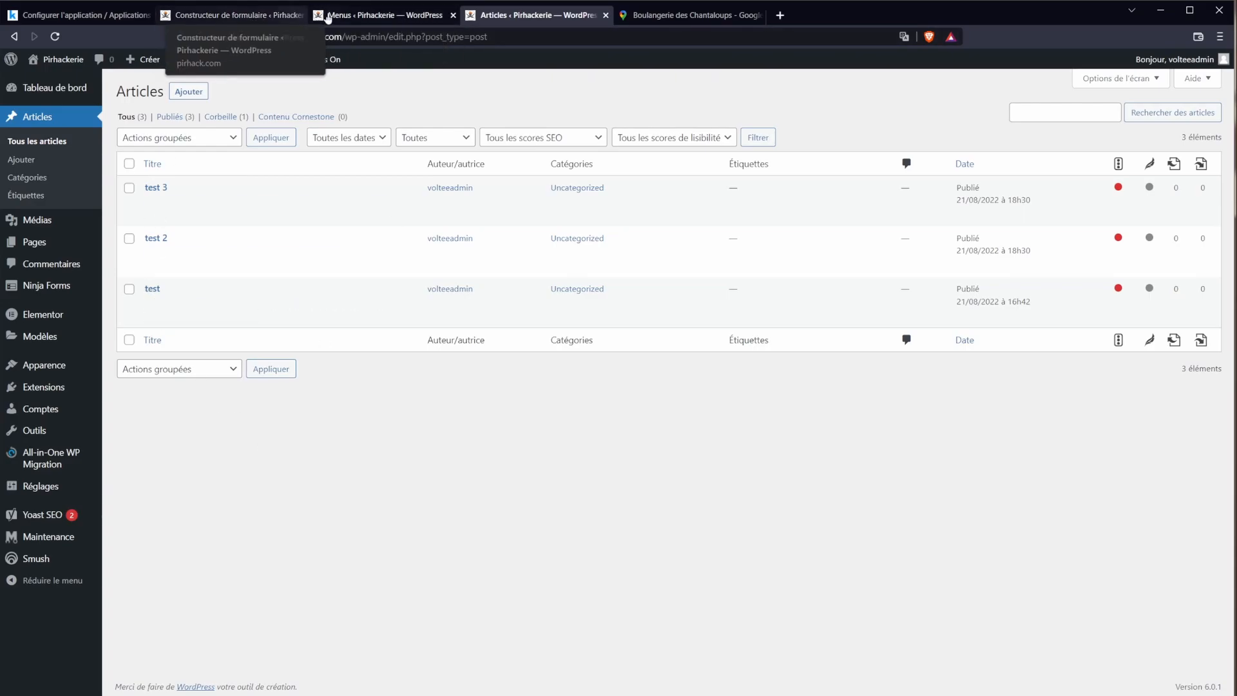
click(361, 19)
click(34, 160)
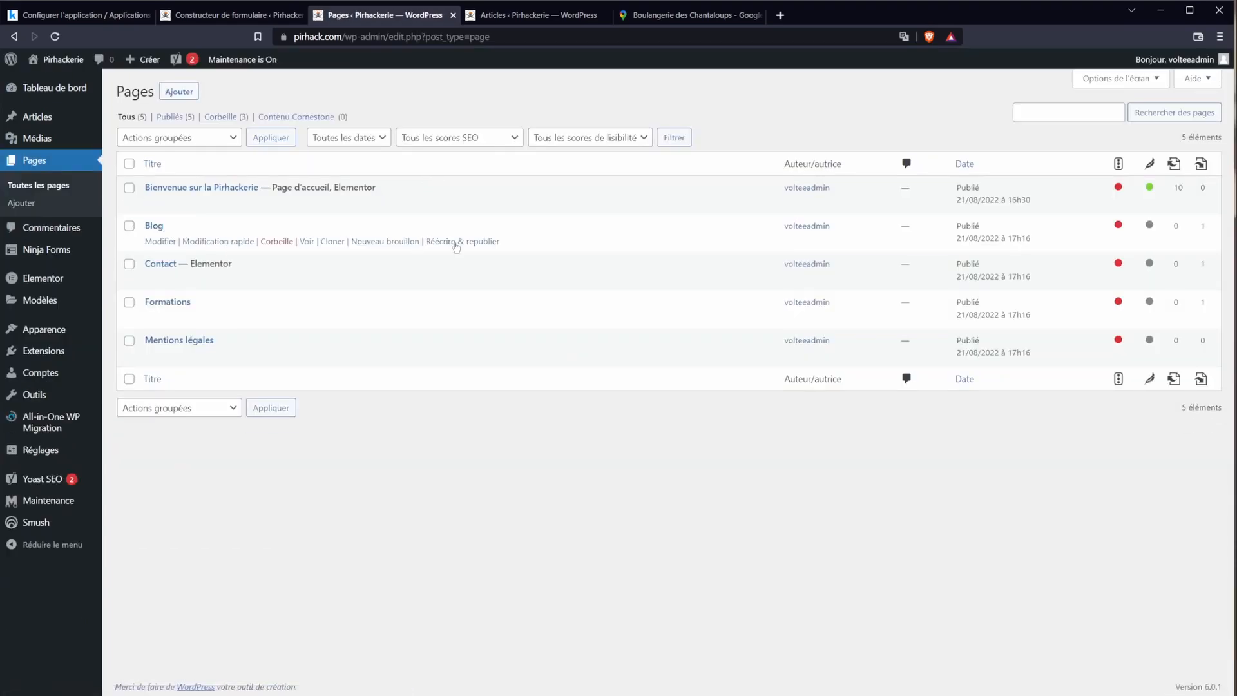
Step: Open the Blog page in Elementor, dismiss the Posts widget promo, and exit Elementor
click(160, 226)
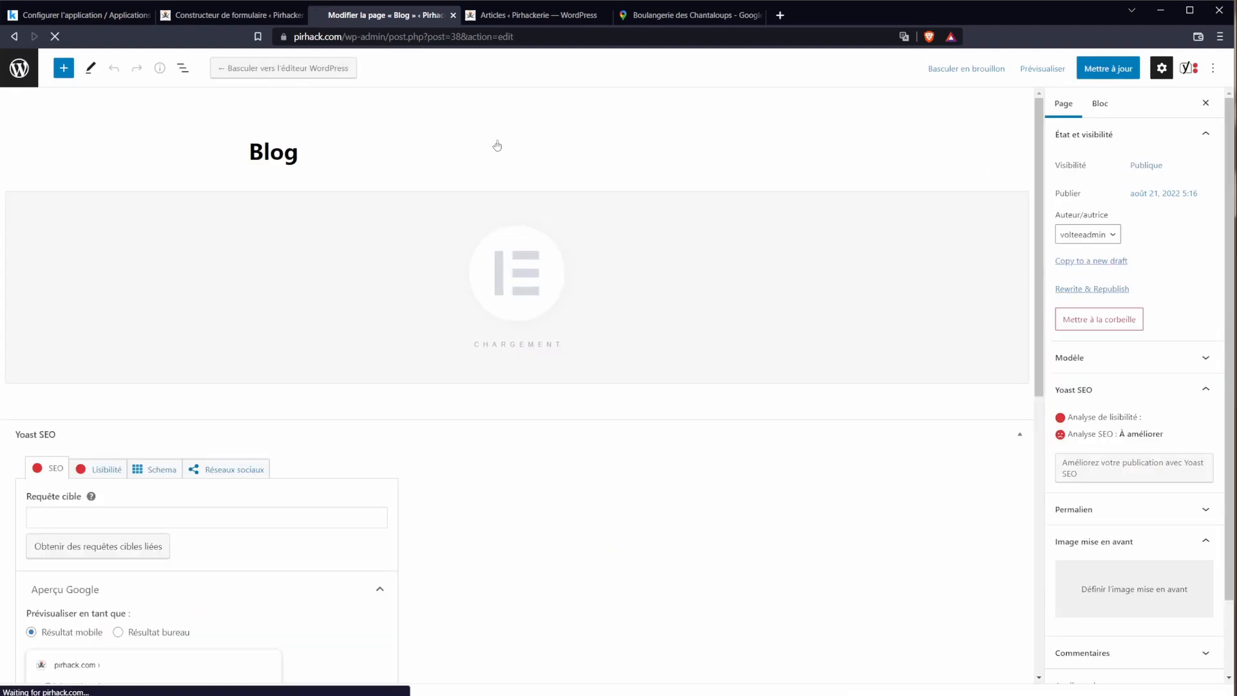
click(69, 414)
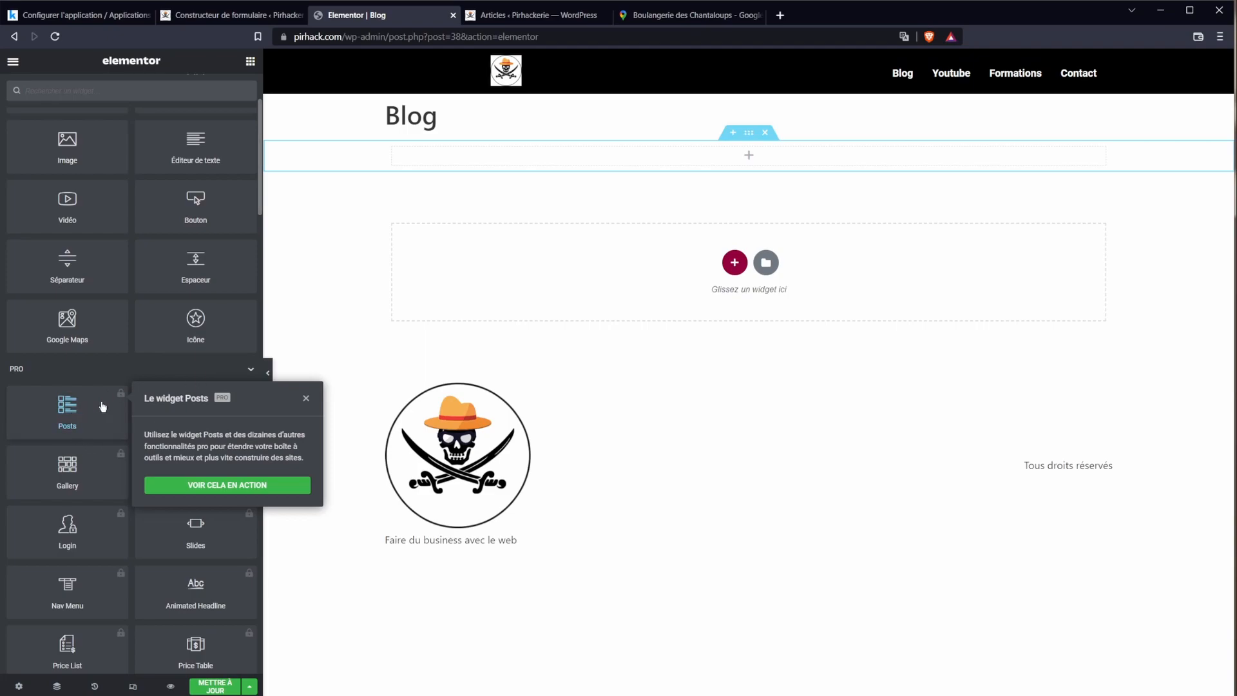
click(704, 389)
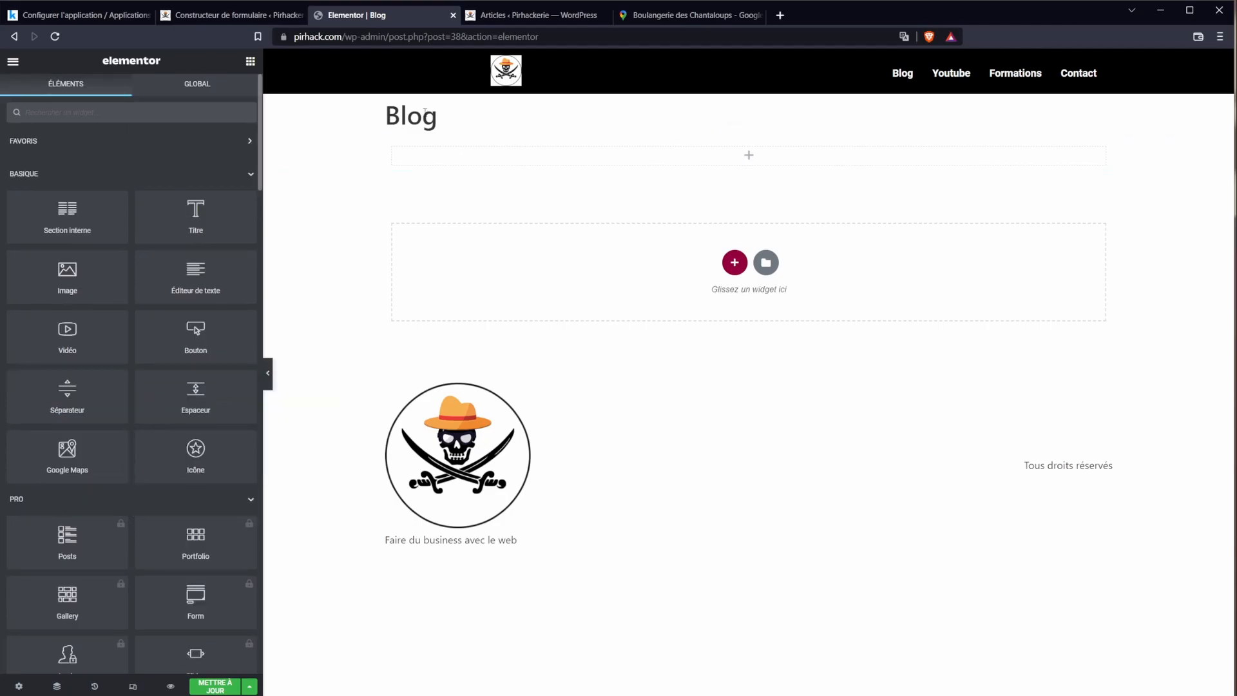
click(13, 36)
click(678, 109)
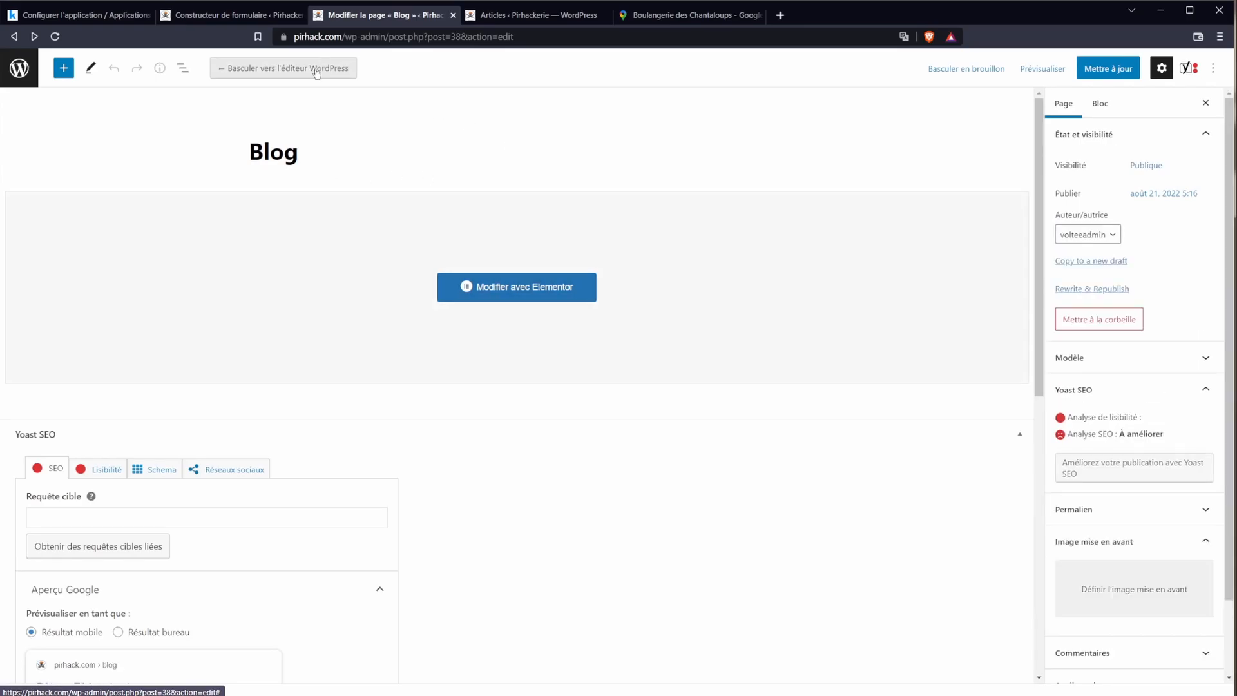
Step: Switch the Blog page to the standard WordPress block editor
click(355, 68)
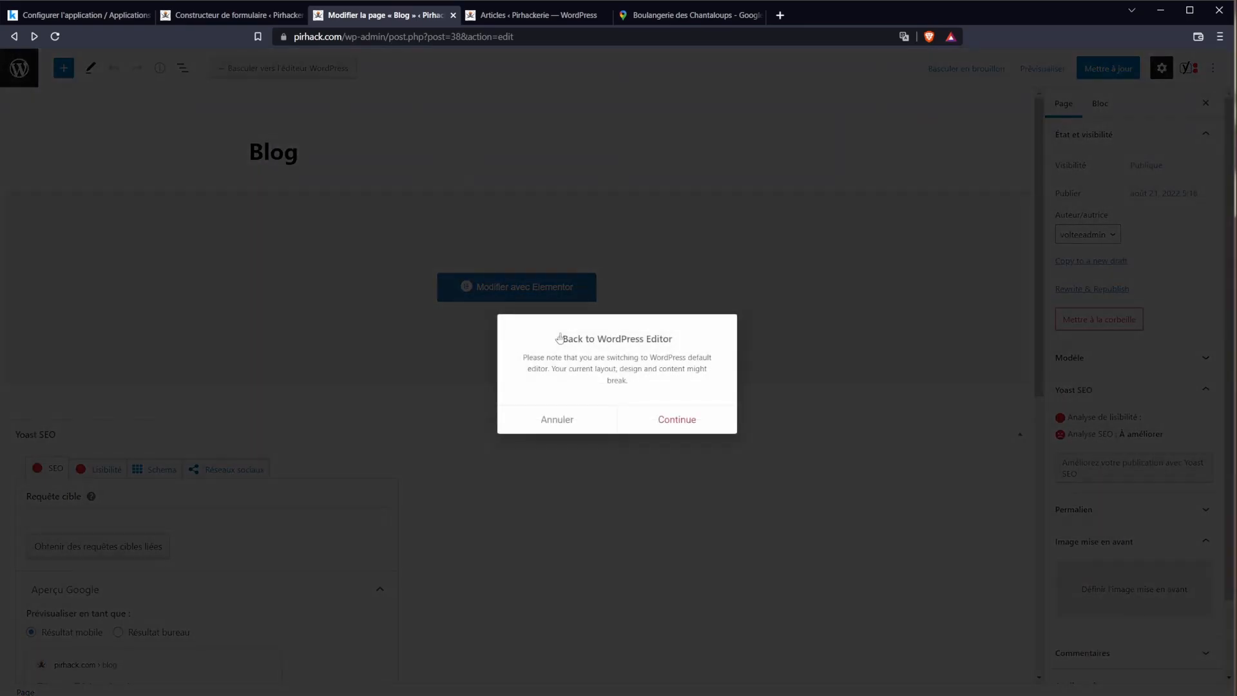
click(674, 418)
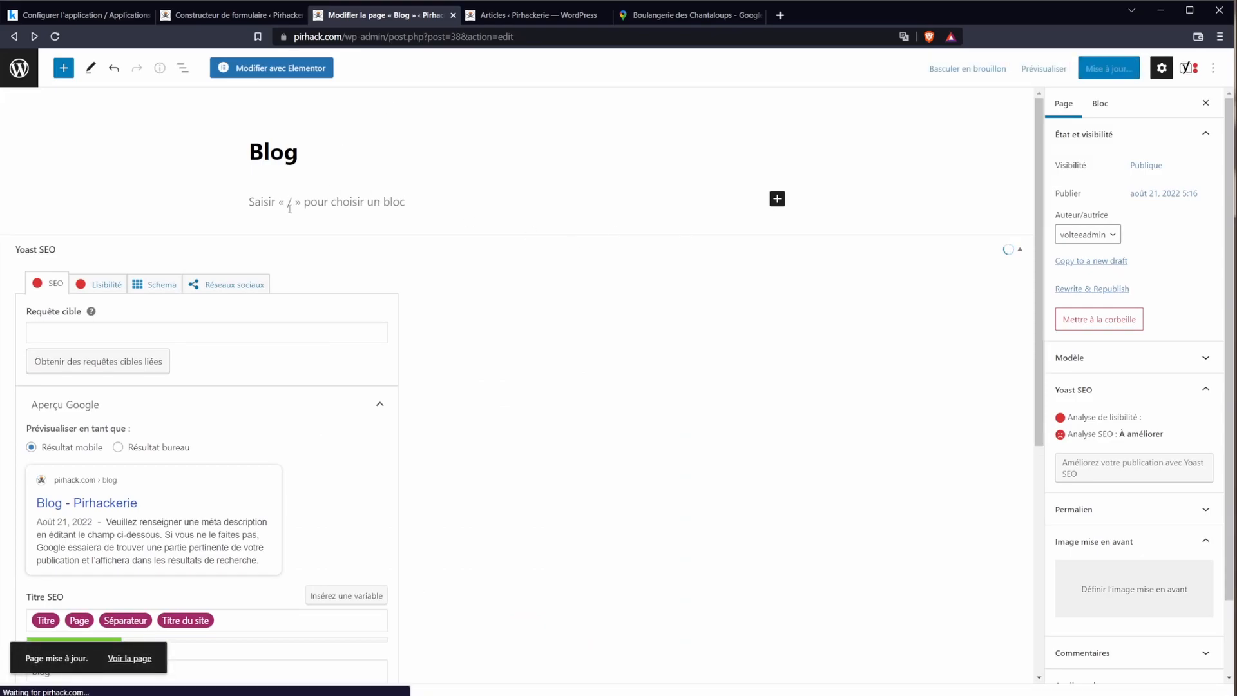
click(290, 207)
Step: Insert a Derniers articles (latest posts) block below the Blog title
click(783, 200)
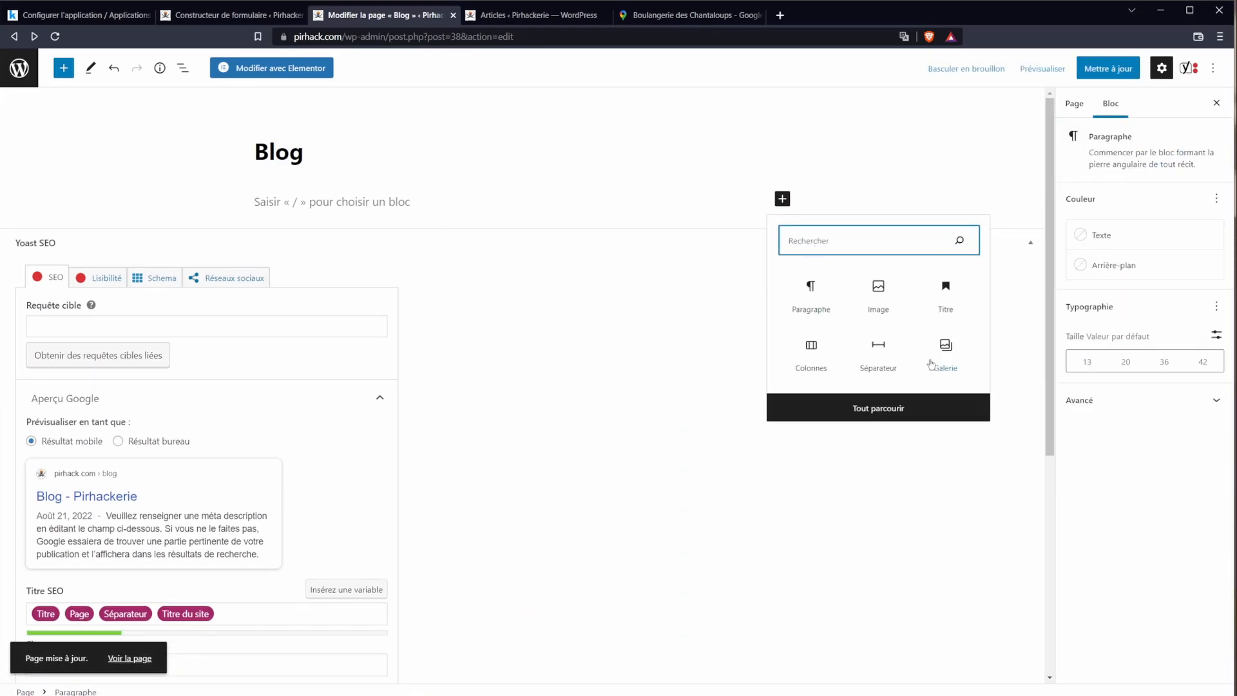
click(886, 418)
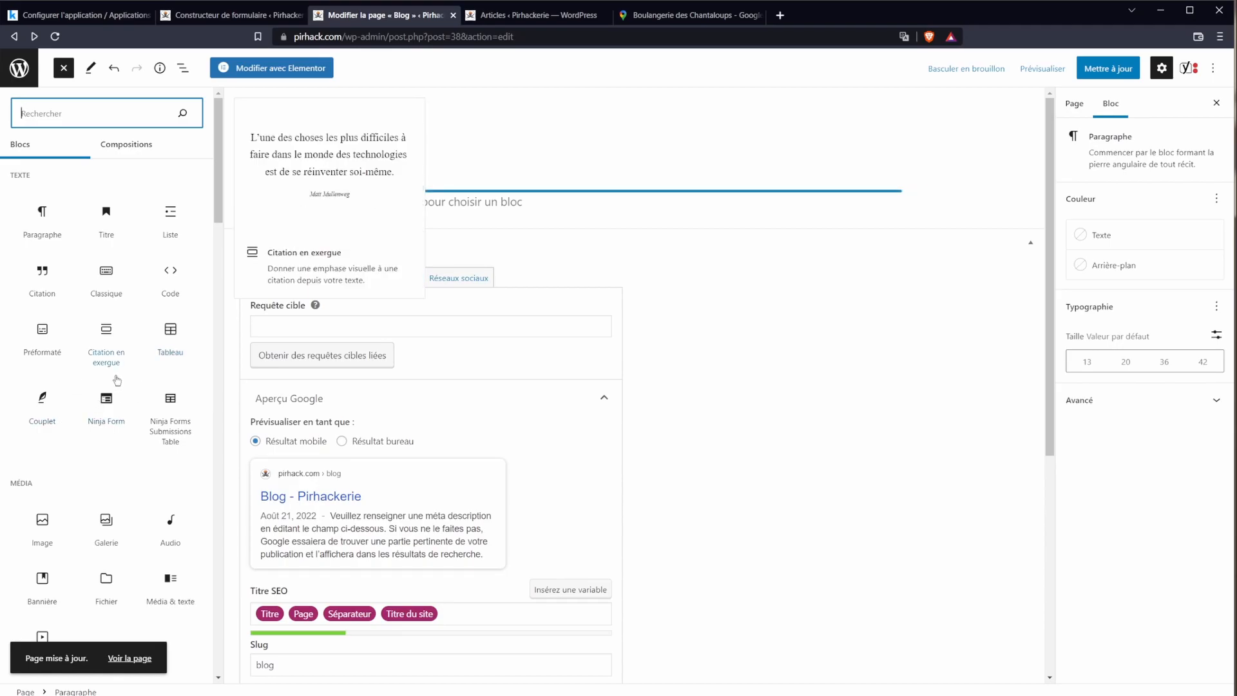
scroll(129, 399, down, 9)
click(161, 451)
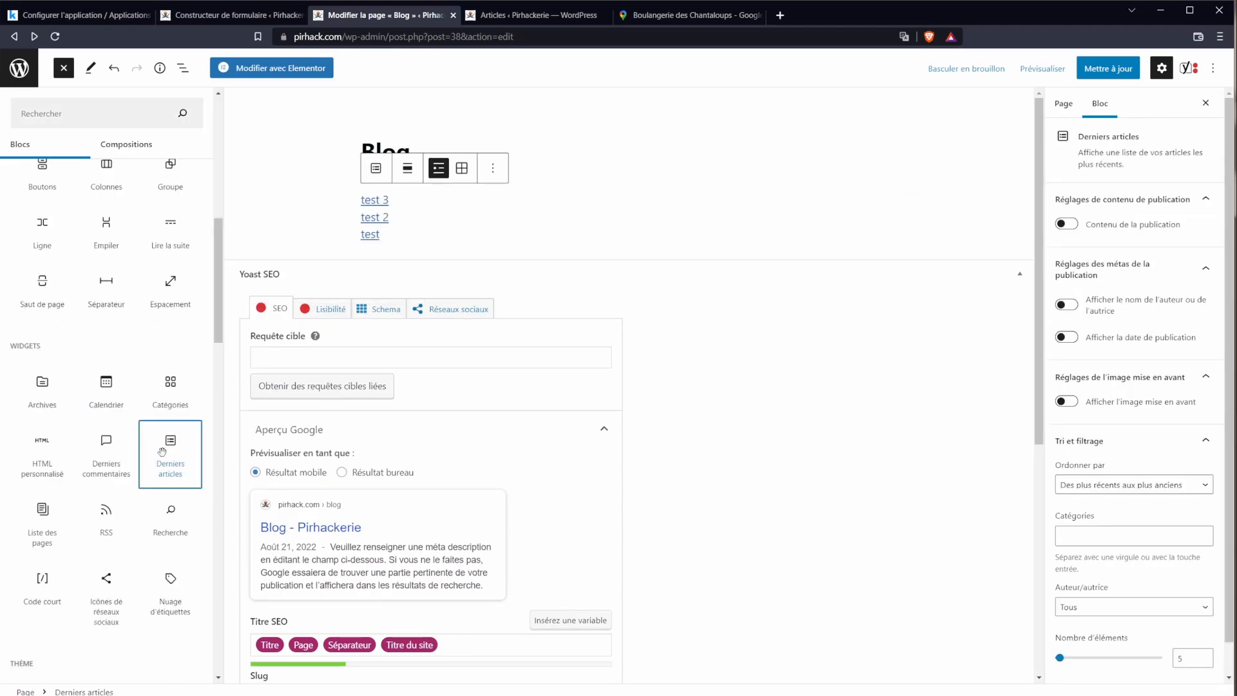
click(324, 223)
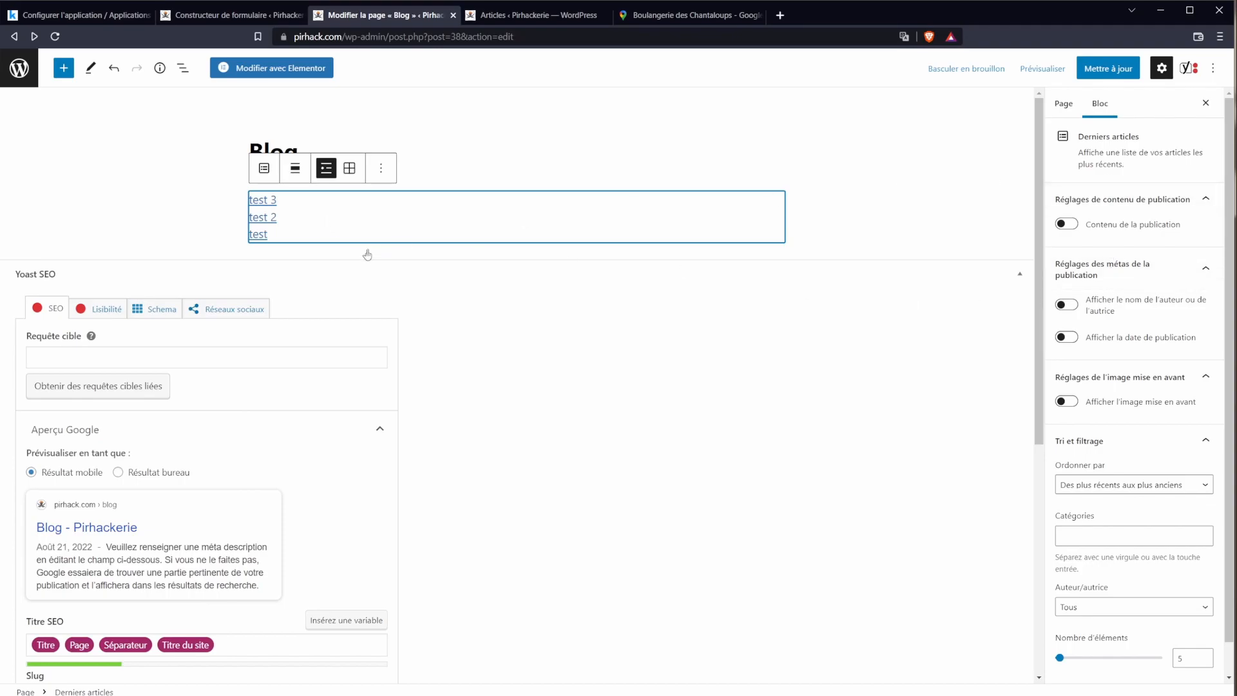
Step: Show publish dates and featured images with default alignment, no excerpts, and update the page
click(1067, 224)
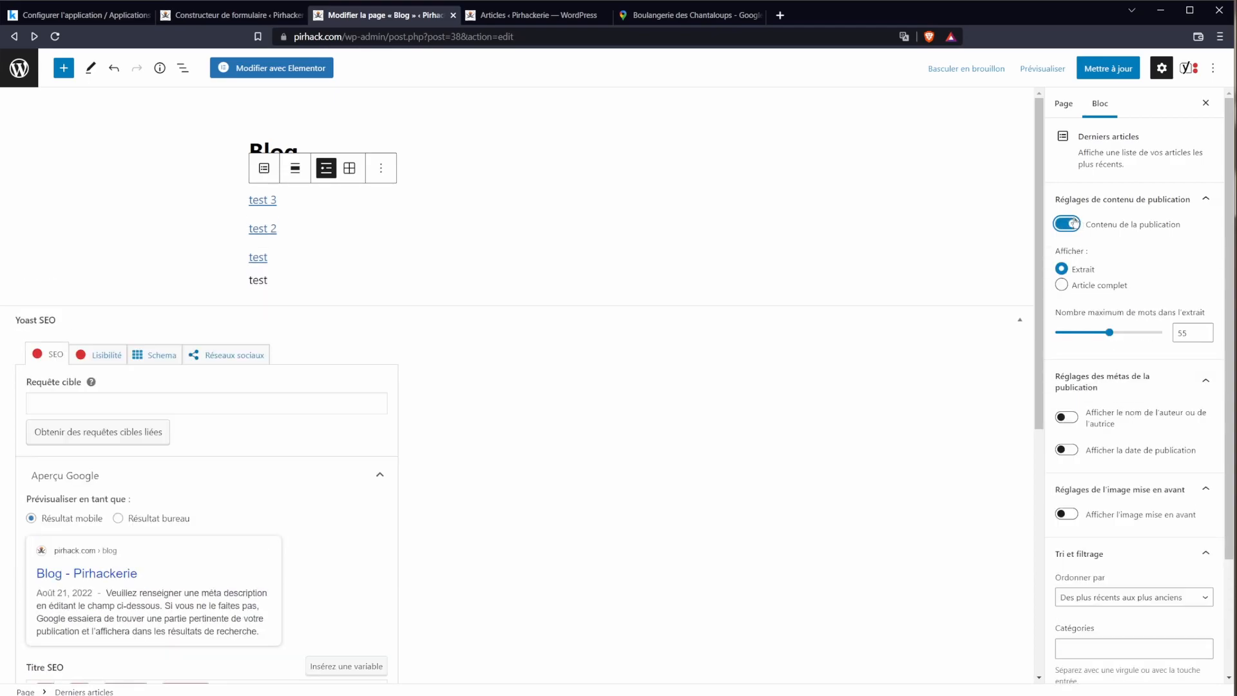
click(1067, 224)
click(1067, 337)
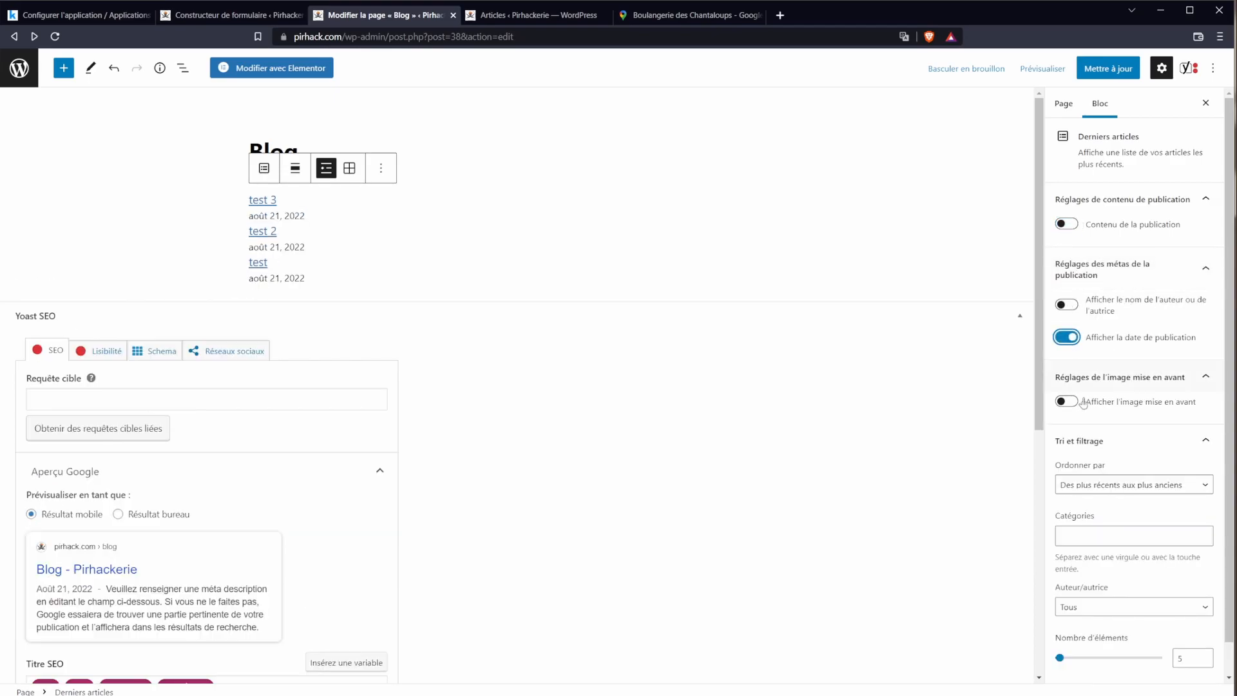
click(1068, 401)
scroll(1153, 497, down, 2)
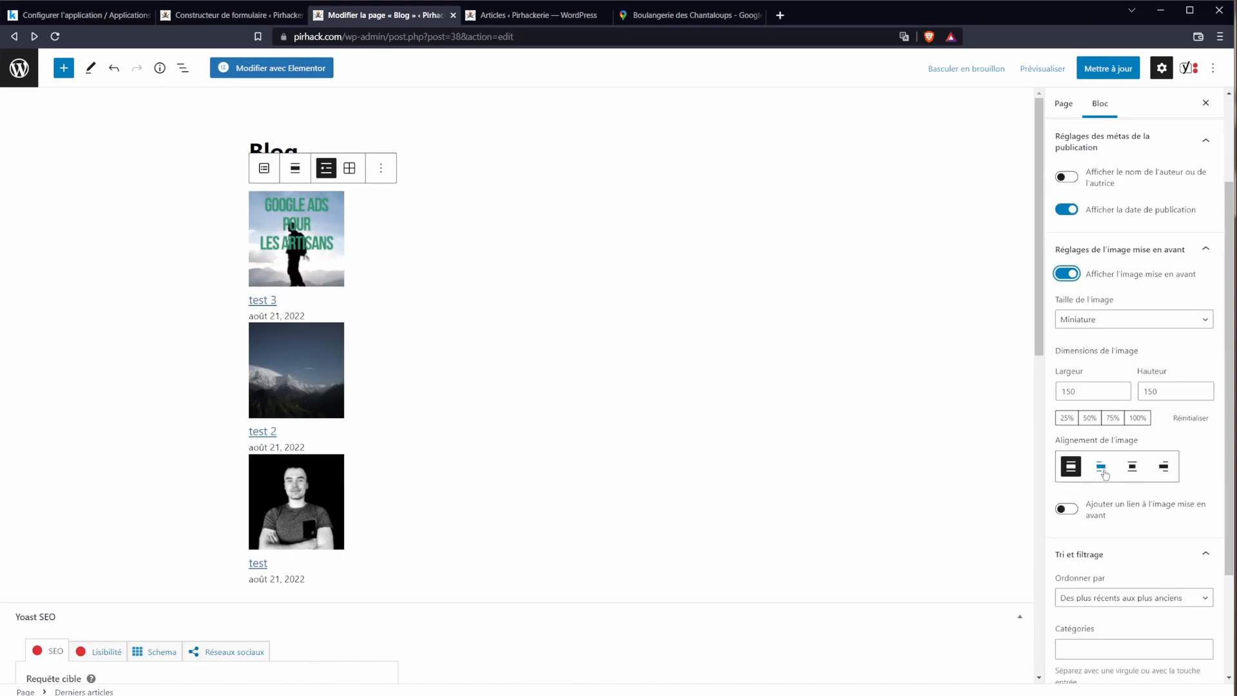
click(1102, 468)
click(1134, 469)
click(1164, 467)
click(1081, 468)
scroll(1081, 467, up, 2)
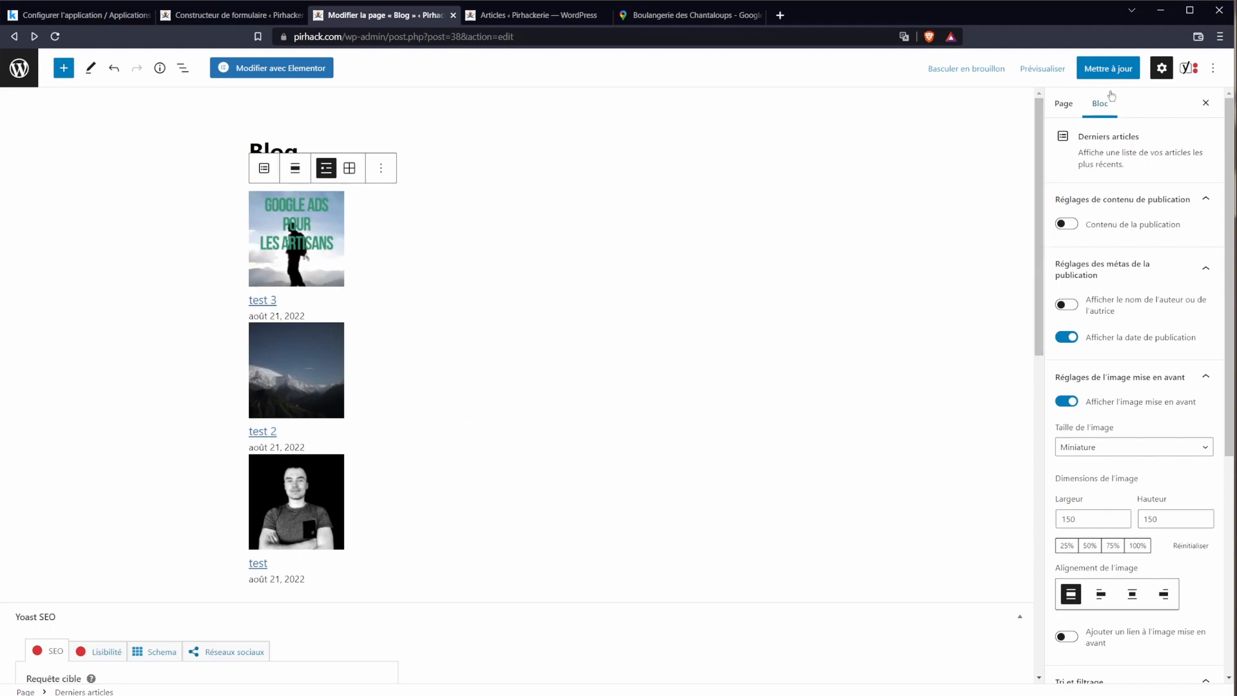
click(1109, 68)
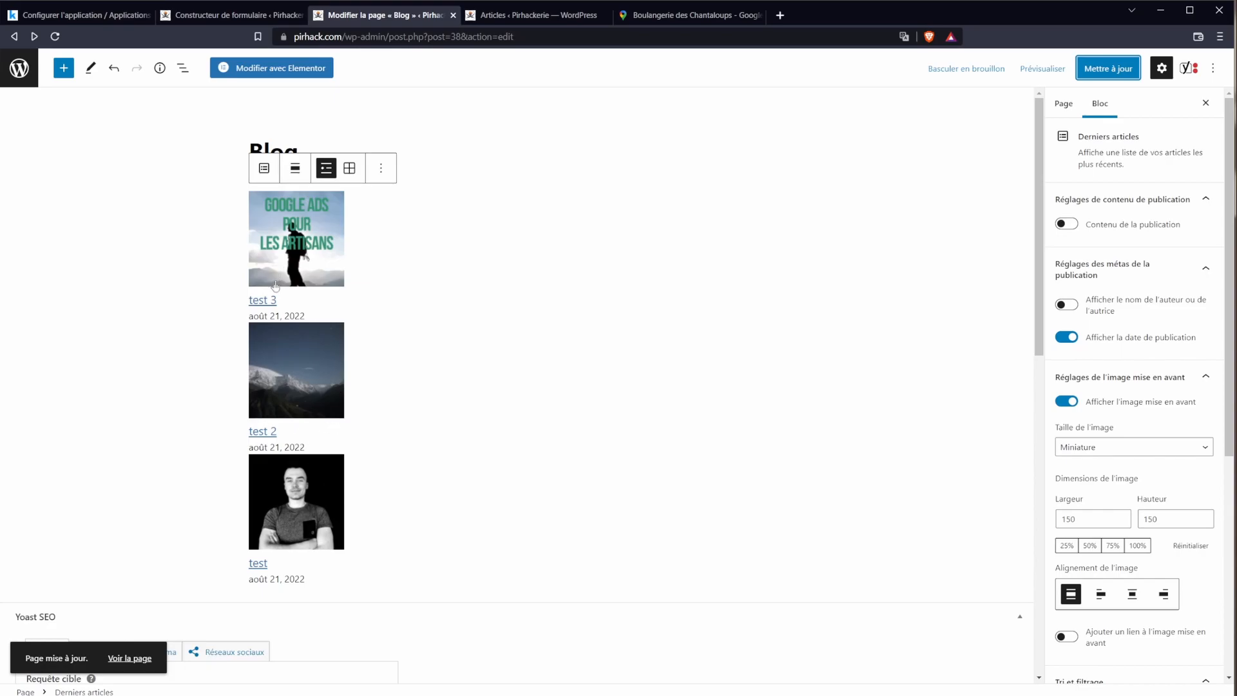
Step: Check the live Blog page lists test 3, test 2 and test with images and dates
click(571, 19)
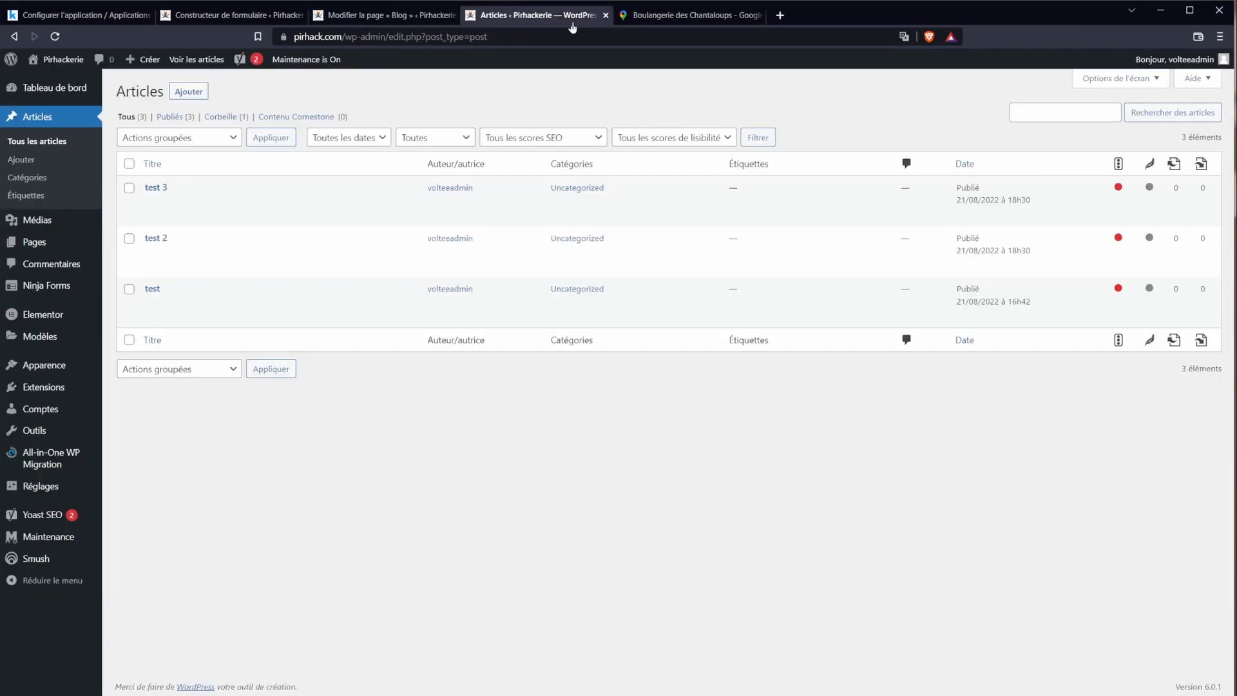
click(70, 59)
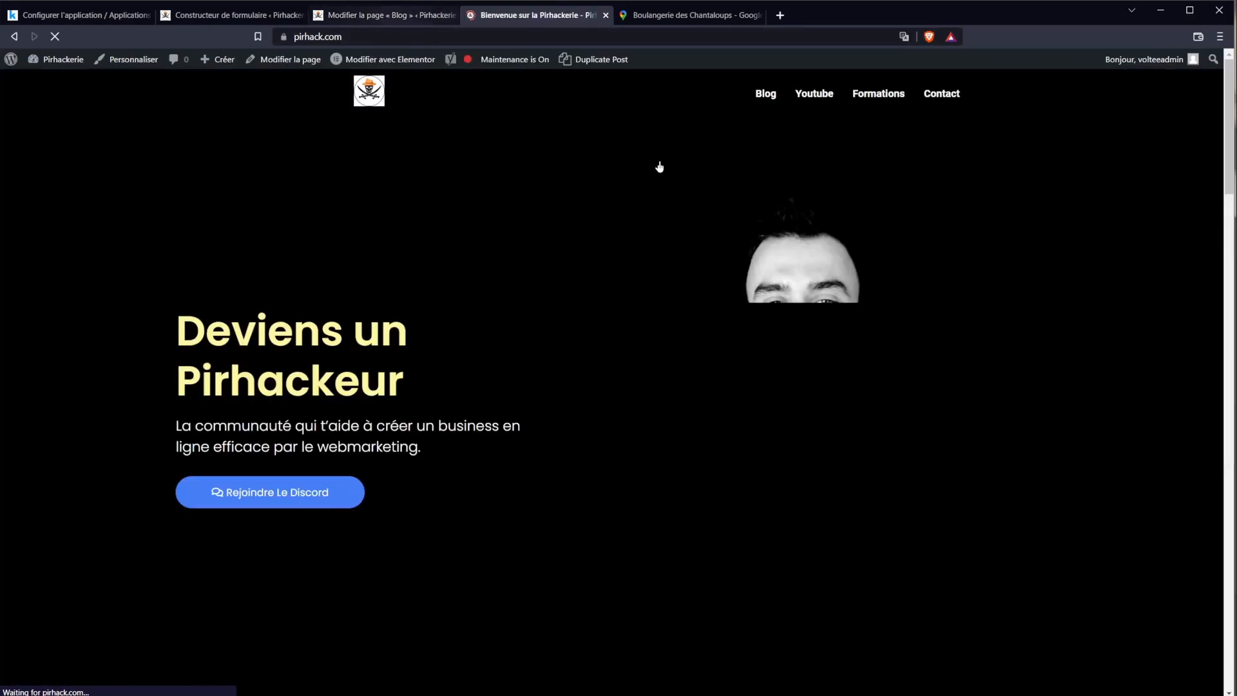
click(776, 94)
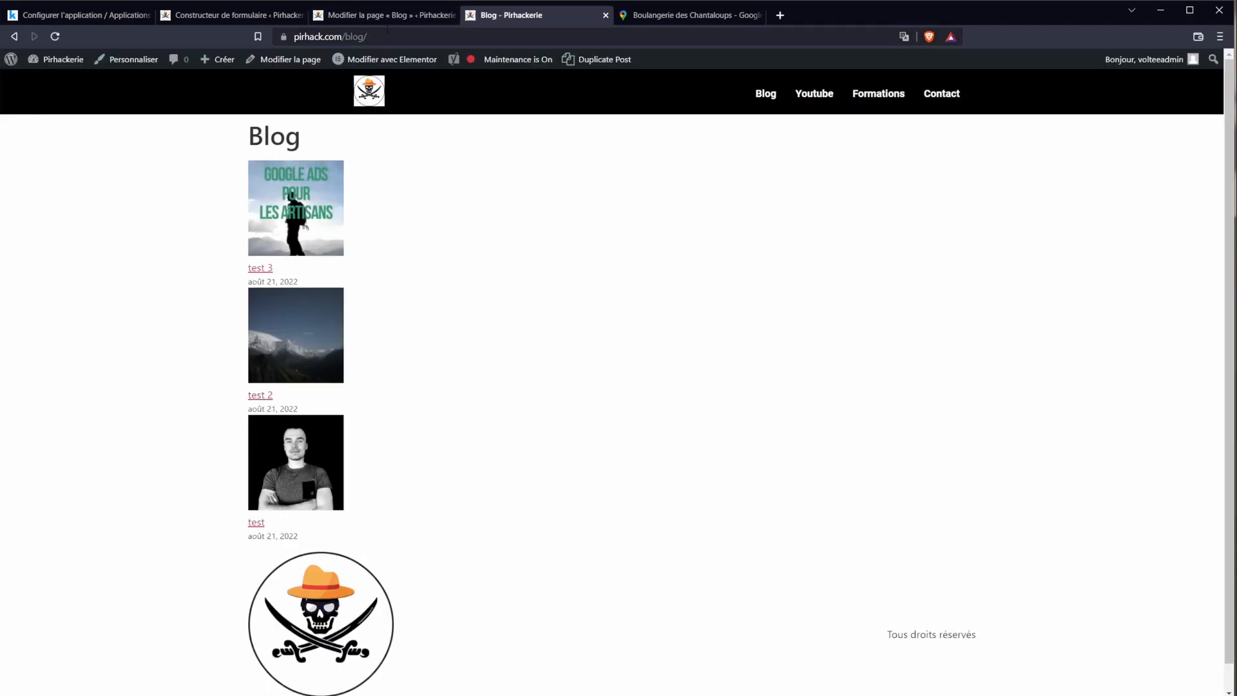
click(359, 100)
Step: Go from the home page to the site's Contact page
drag(1230, 114, 1236, 321)
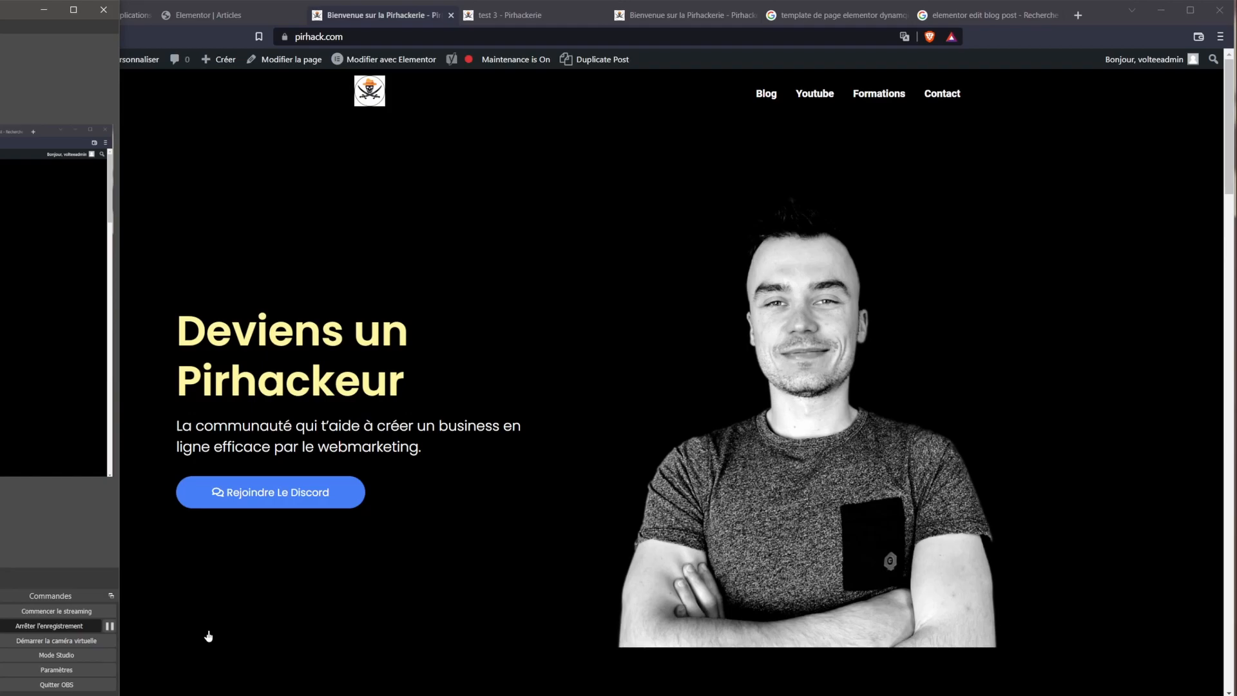
click(124, 625)
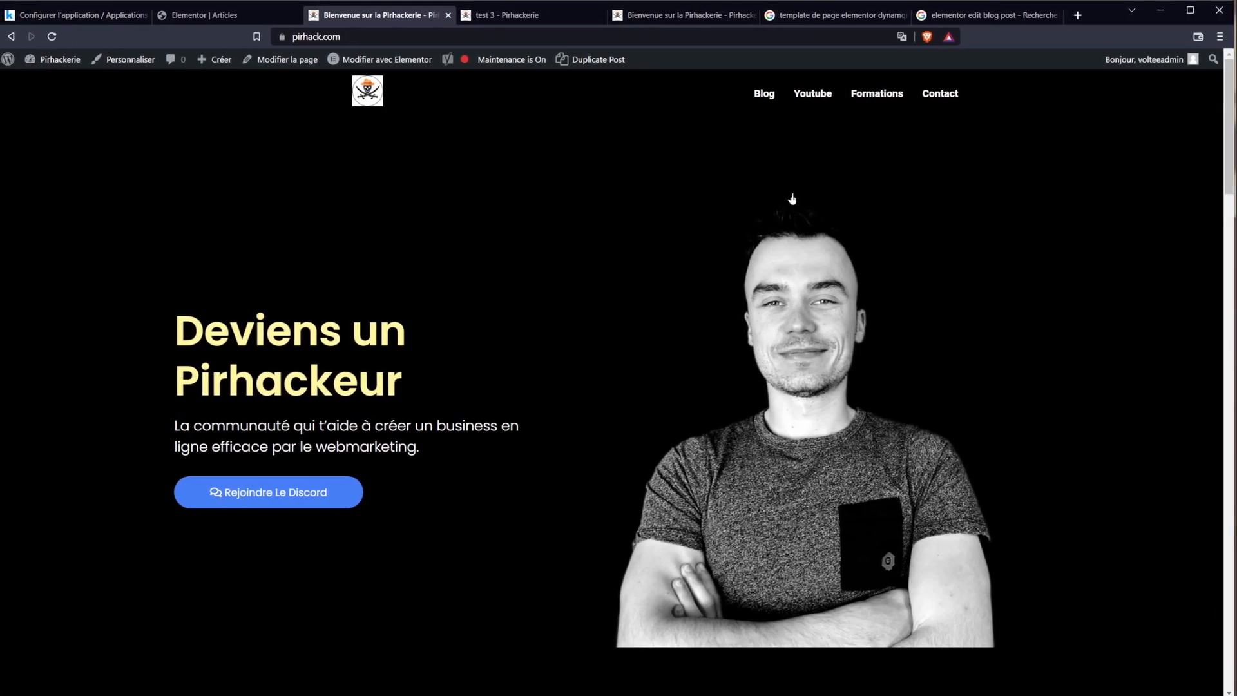
click(941, 94)
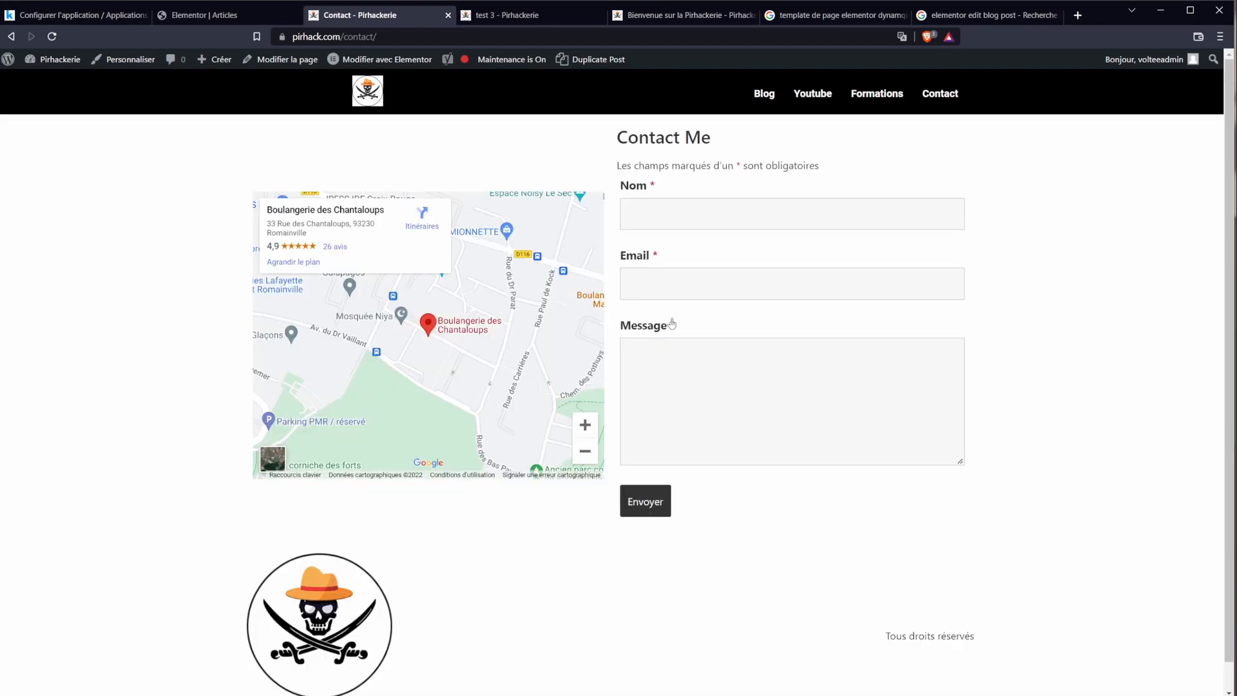